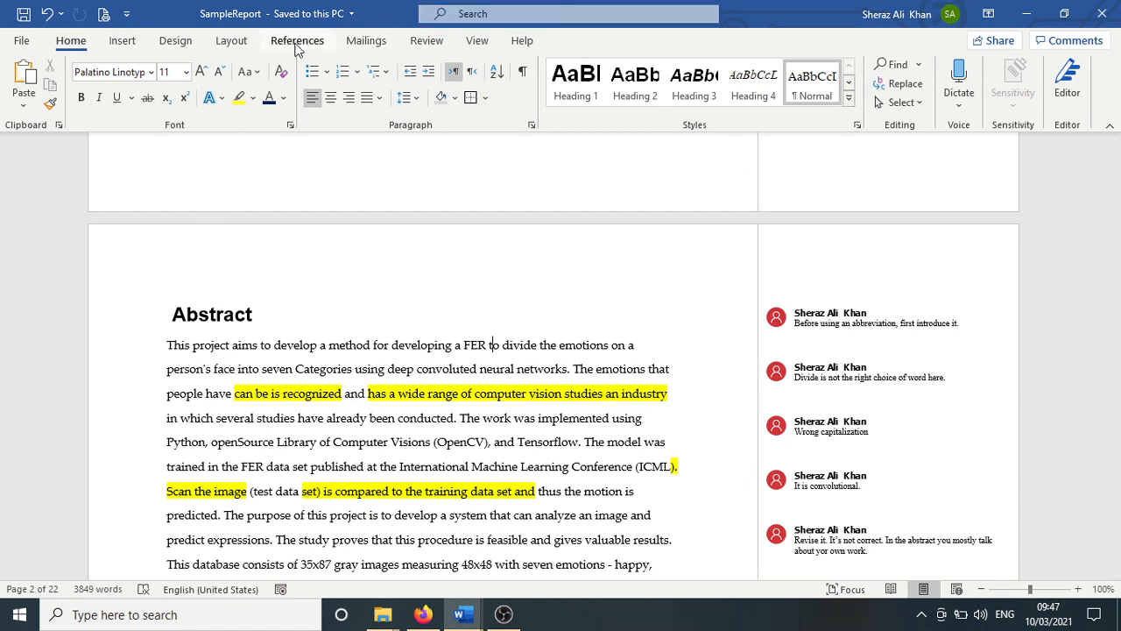
pyautogui.click(22, 41)
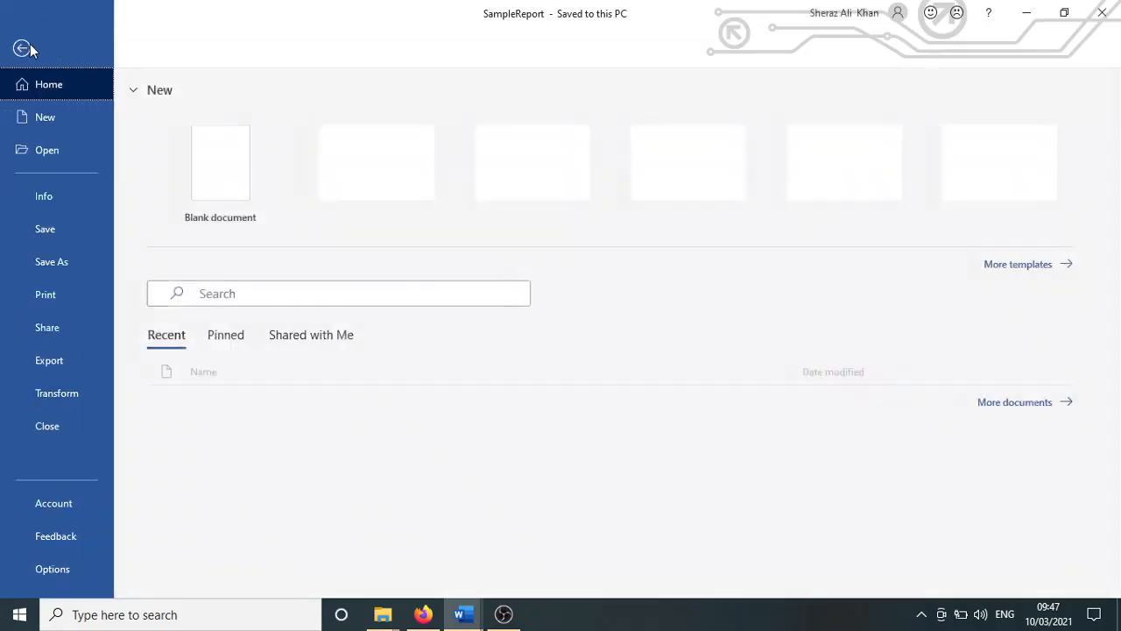
pyautogui.click(31, 46)
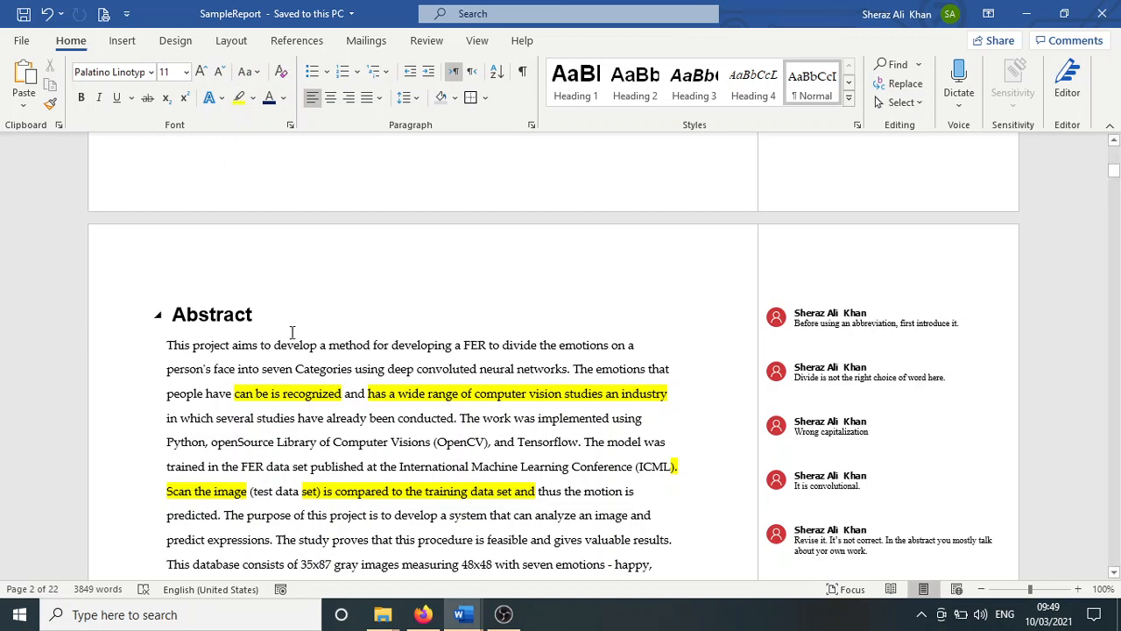
# Examine the styles applied to the Abstract, Chapter No. 1 and Introduction headings
pyautogui.click(226, 318)
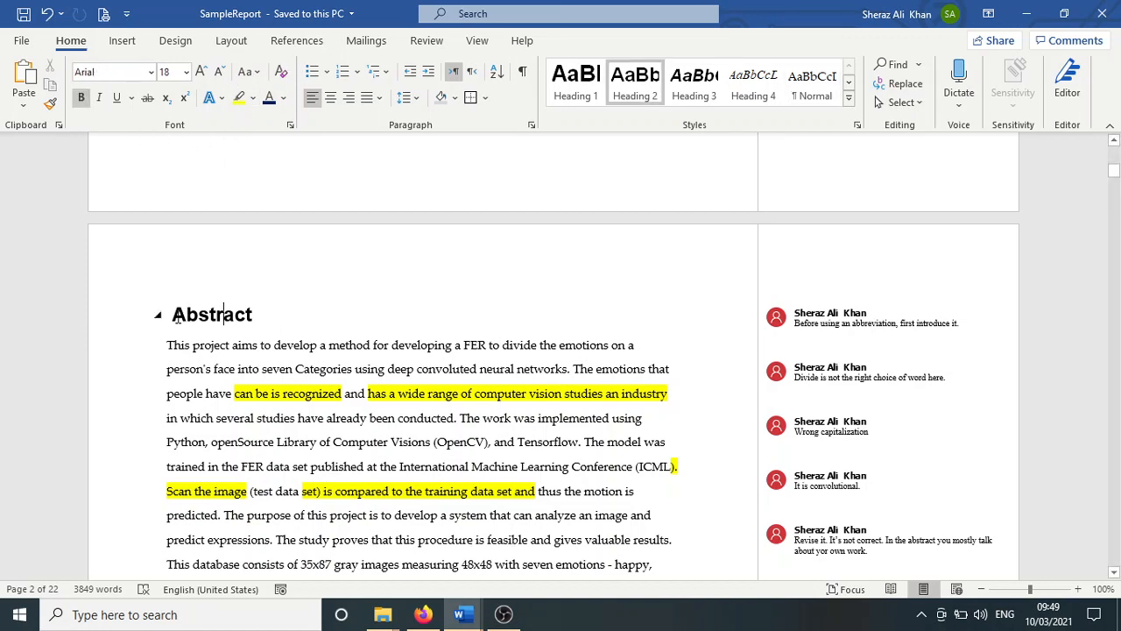
pyautogui.moveTo(174, 319); pyautogui.dragTo(245, 331)
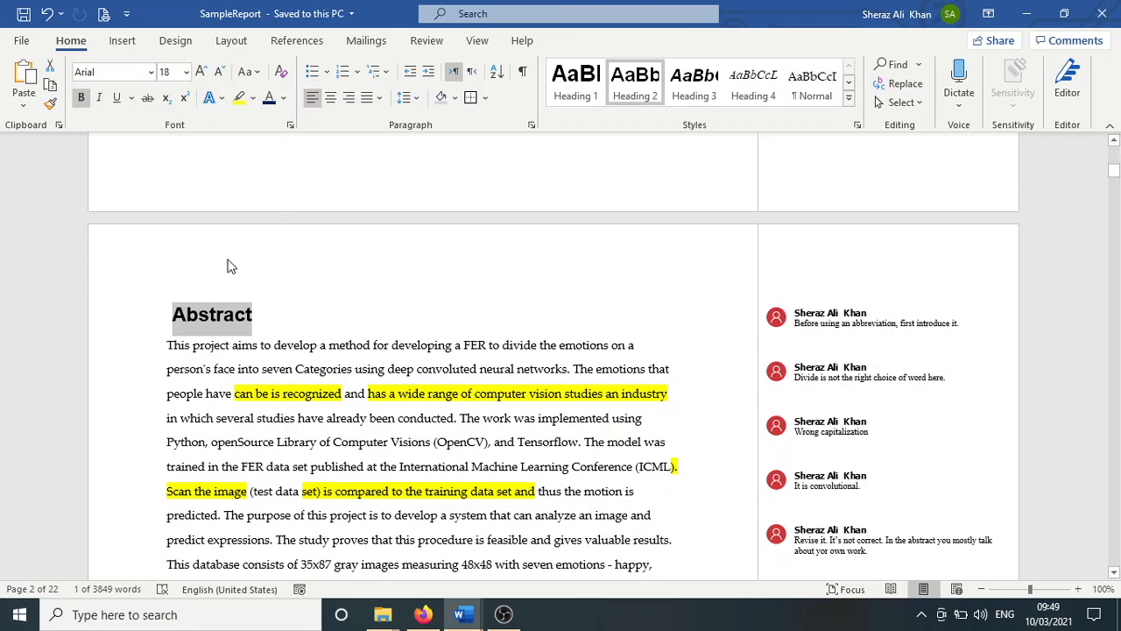
pyautogui.click(237, 320)
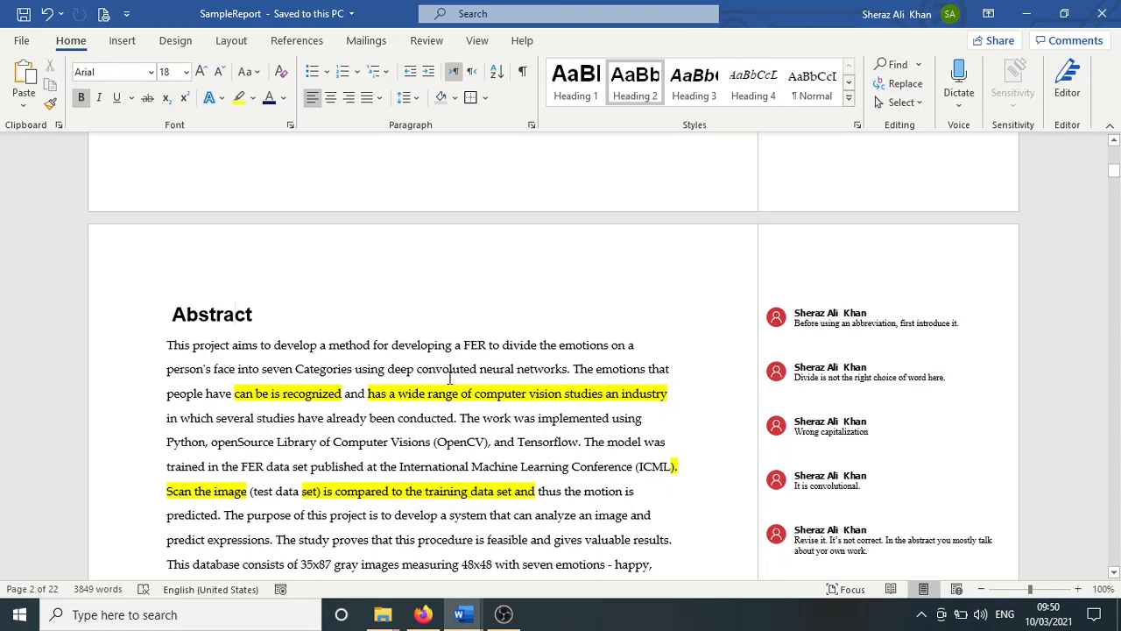
pyautogui.click(424, 346)
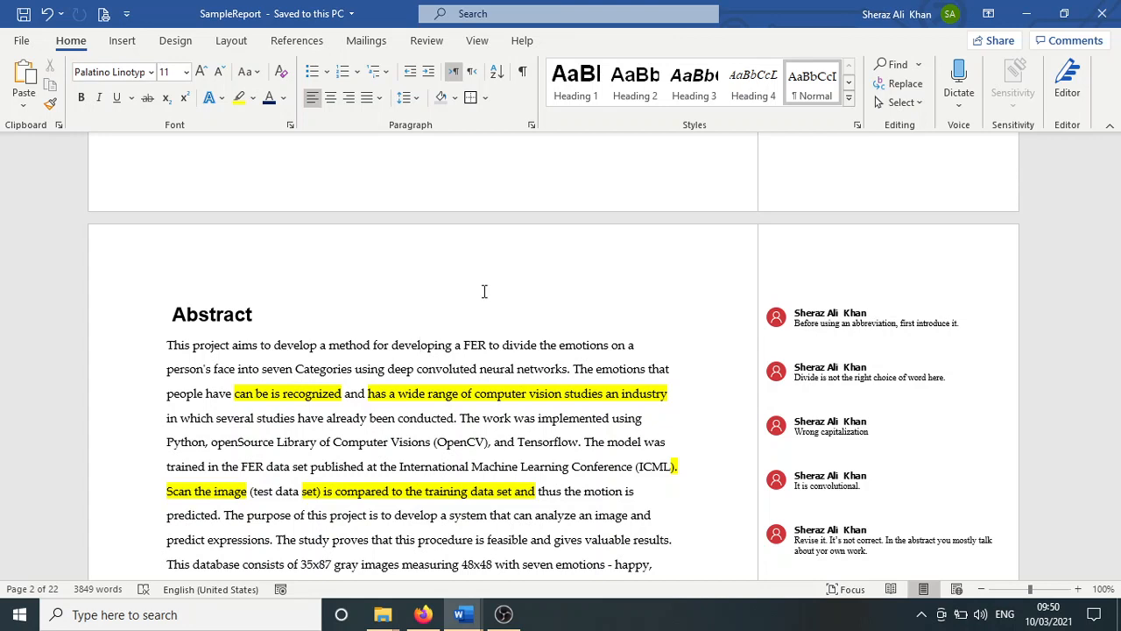
pyautogui.click(224, 317)
pyautogui.moveTo(173, 314); pyautogui.dragTo(262, 317)
pyautogui.click(339, 327)
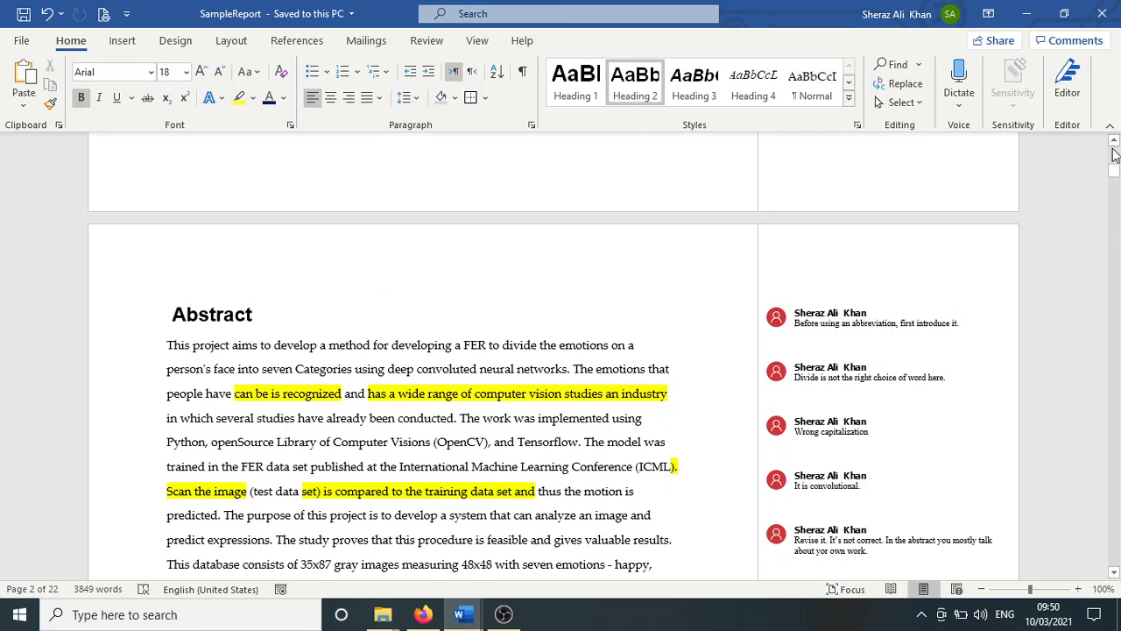
pyautogui.moveTo(1114, 170)
pyautogui.mouseDown()
pyautogui.moveTo(1117, 202)
pyautogui.moveTo(1116, 191)
pyautogui.mouseUp()
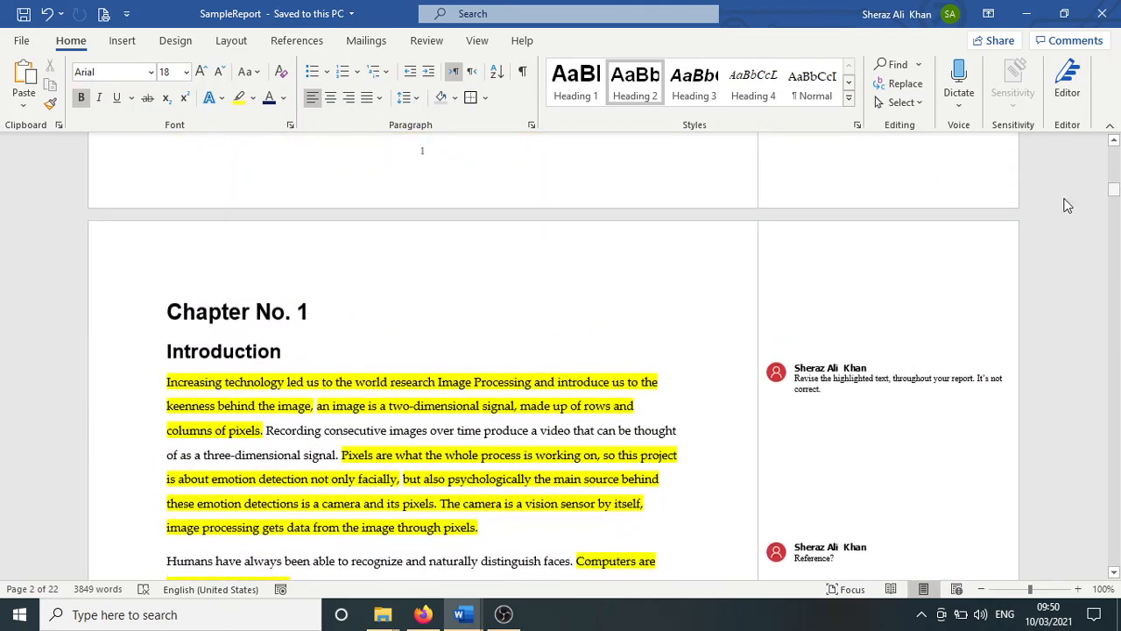
pyautogui.click(207, 318)
pyautogui.click(221, 352)
# Check the styles applied to the Supervised Classification heading and the body paragraph under Pattern Recognition
pyautogui.moveTo(1117, 195); pyautogui.dragTo(1113, 219)
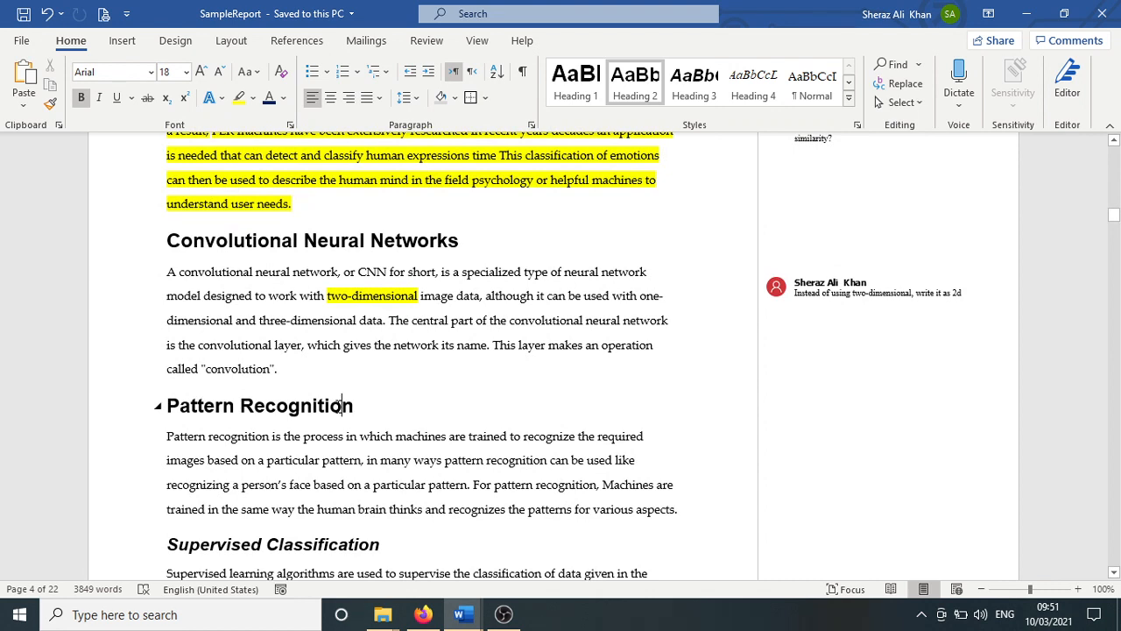
pyautogui.click(318, 545)
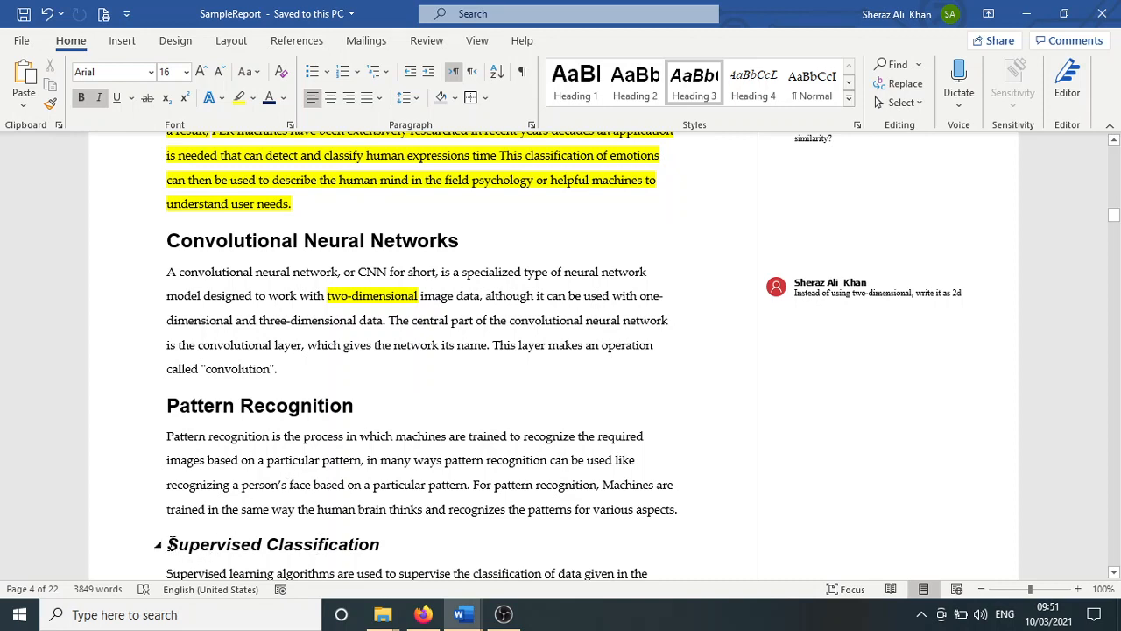
pyautogui.moveTo(171, 541); pyautogui.dragTo(378, 550)
pyautogui.click(415, 548)
pyautogui.moveTo(164, 435); pyautogui.dragTo(681, 510)
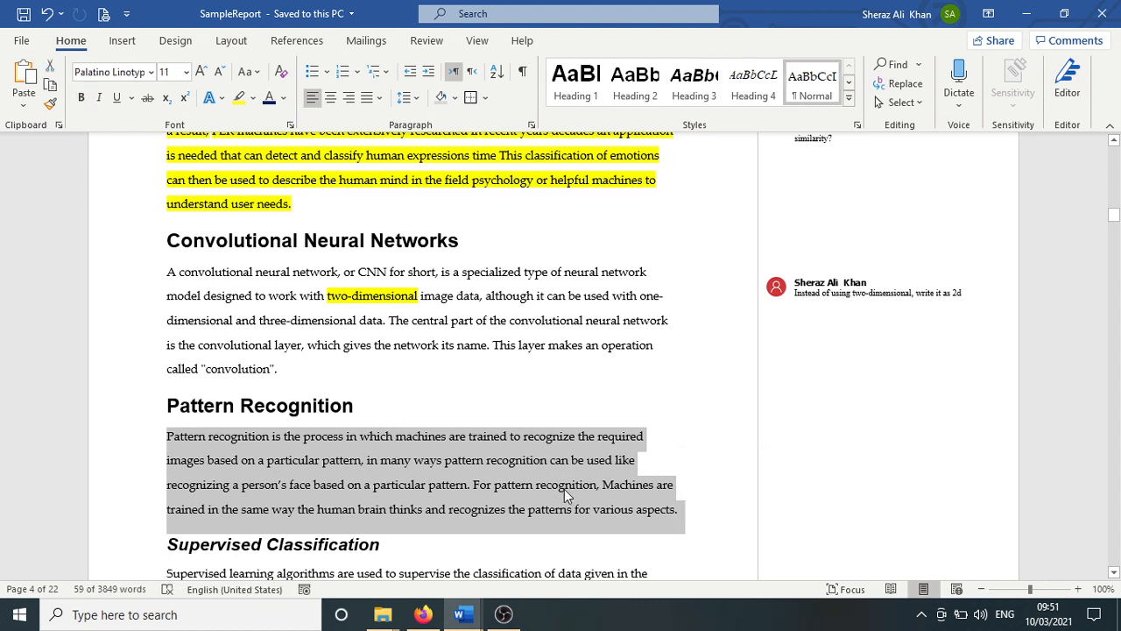
pyautogui.moveTo(779, 148)
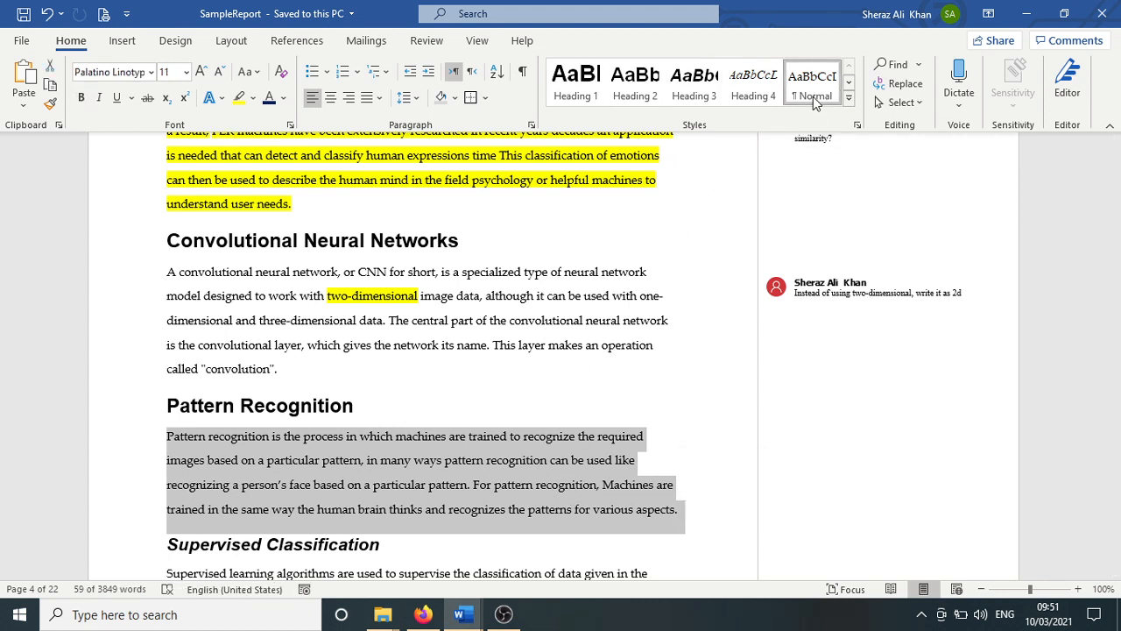
pyautogui.click(513, 344)
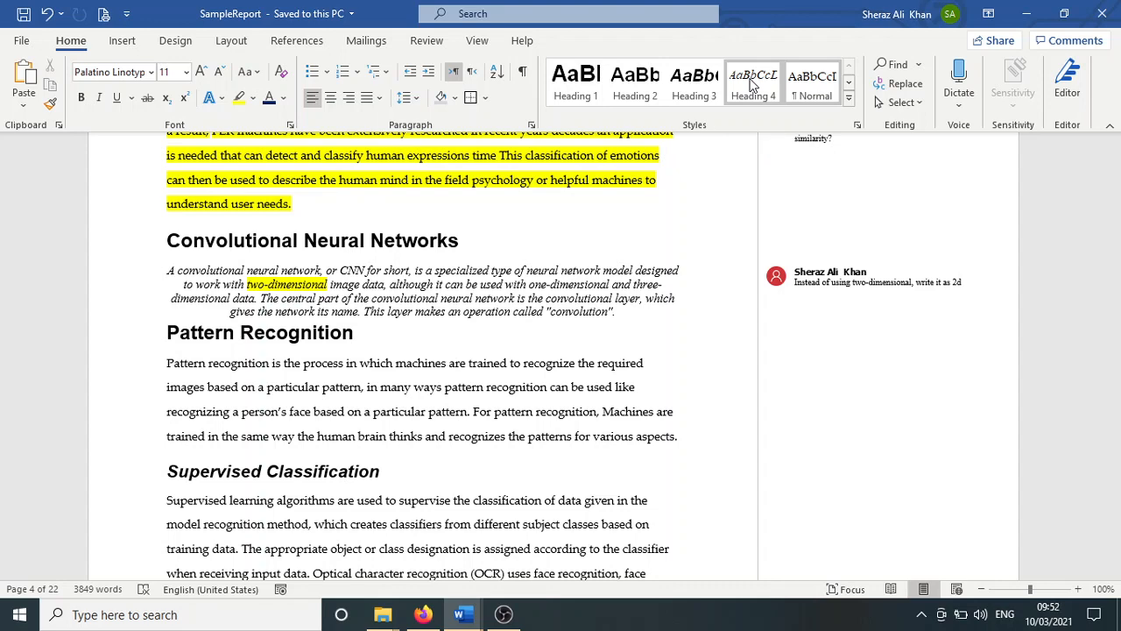
pyautogui.rightClick(750, 84)
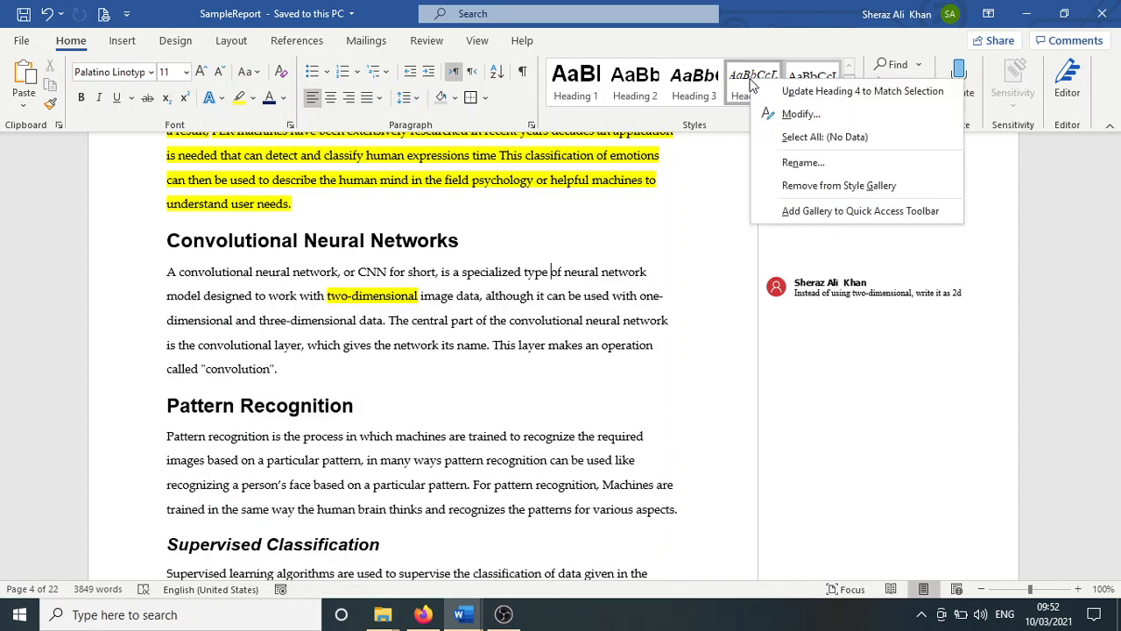
pyautogui.click(558, 445)
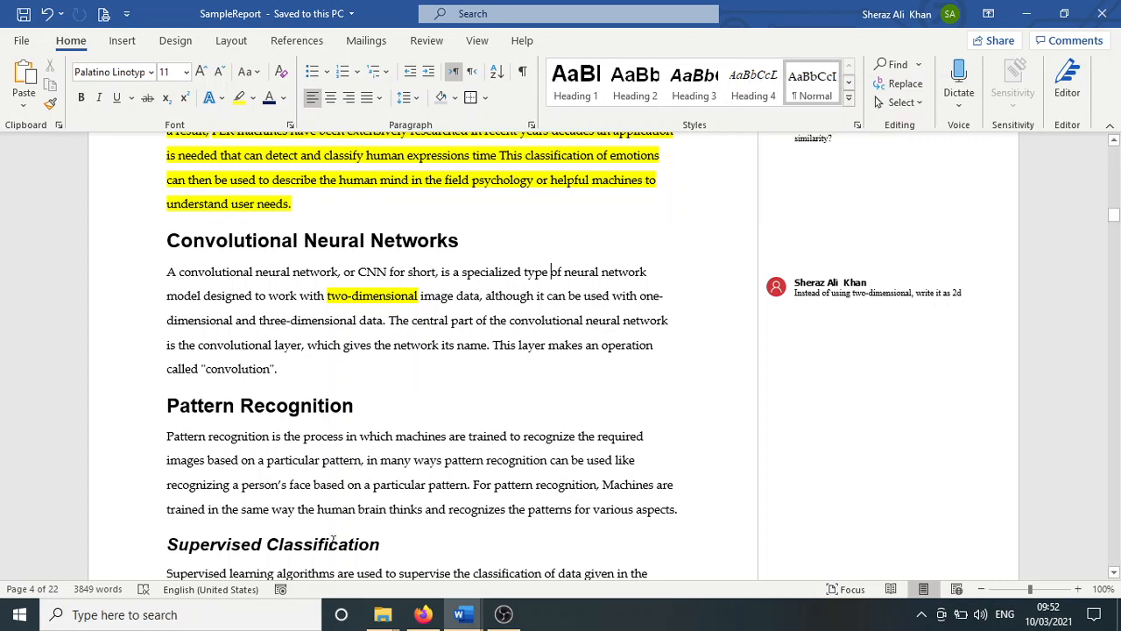
# Open the Heading 4 style for modification and set its font size to 14 pt
pyautogui.click(295, 544)
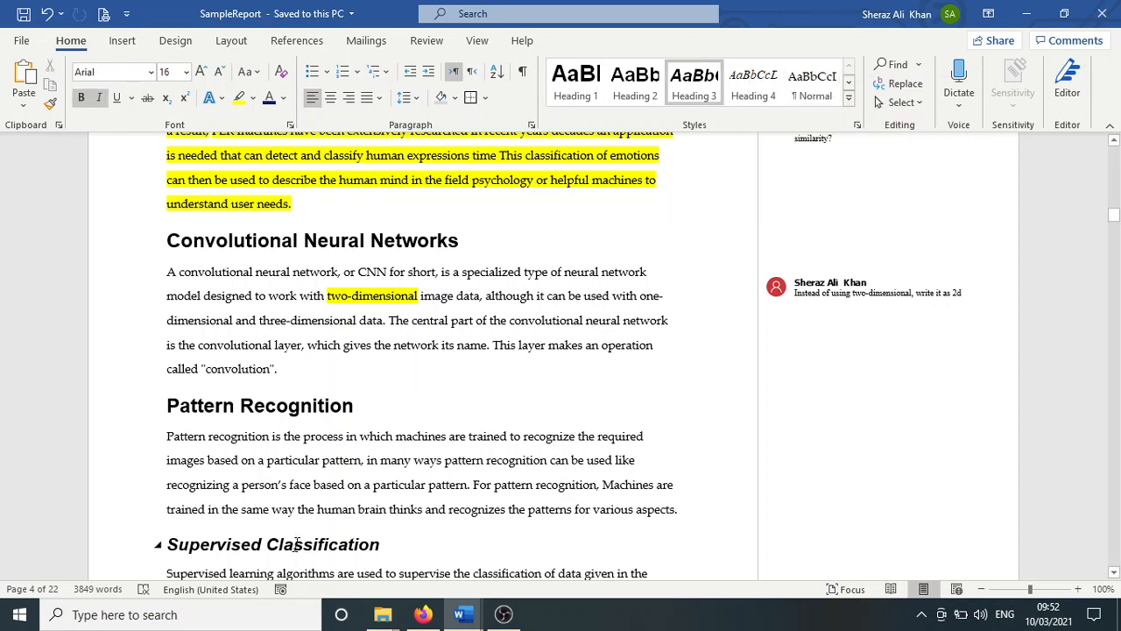
pyautogui.rightClick(742, 97)
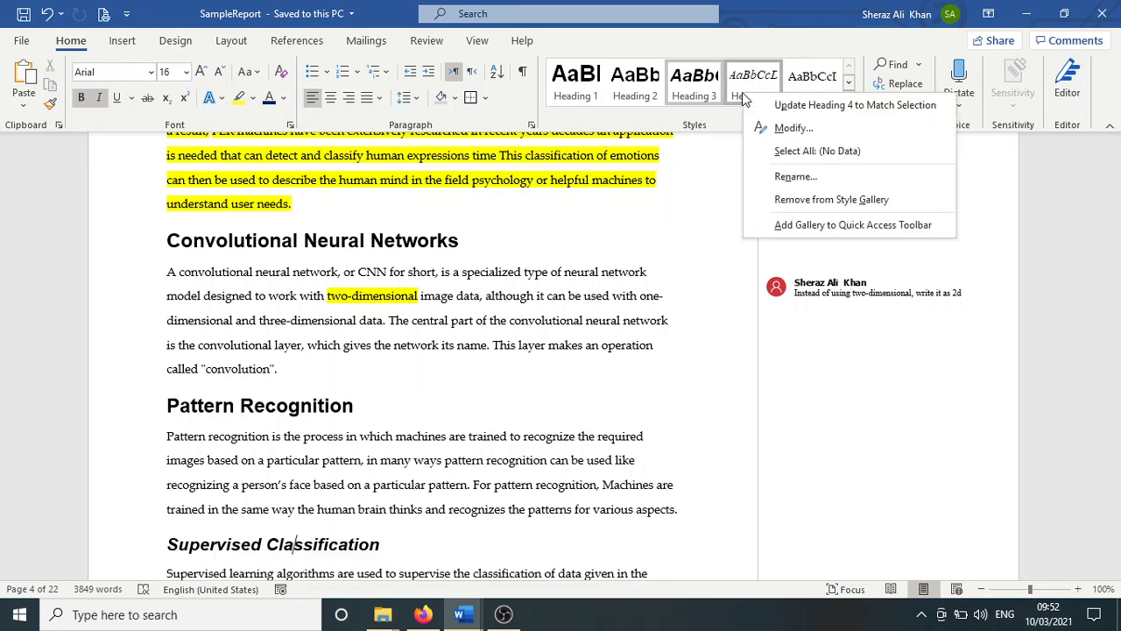
pyautogui.click(792, 128)
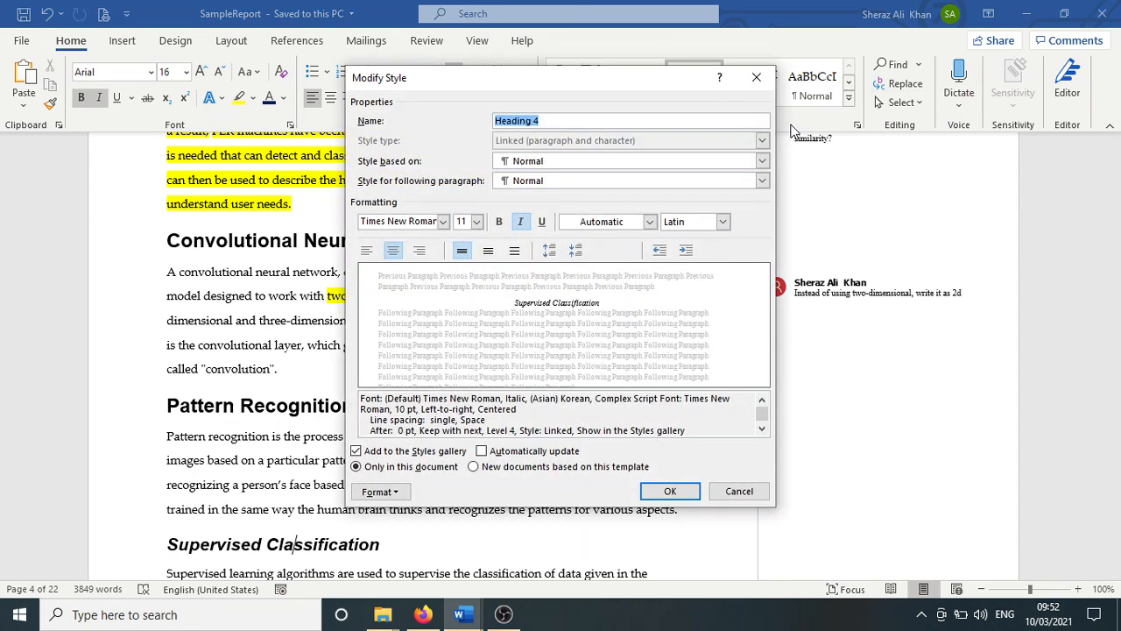
pyautogui.click(550, 121)
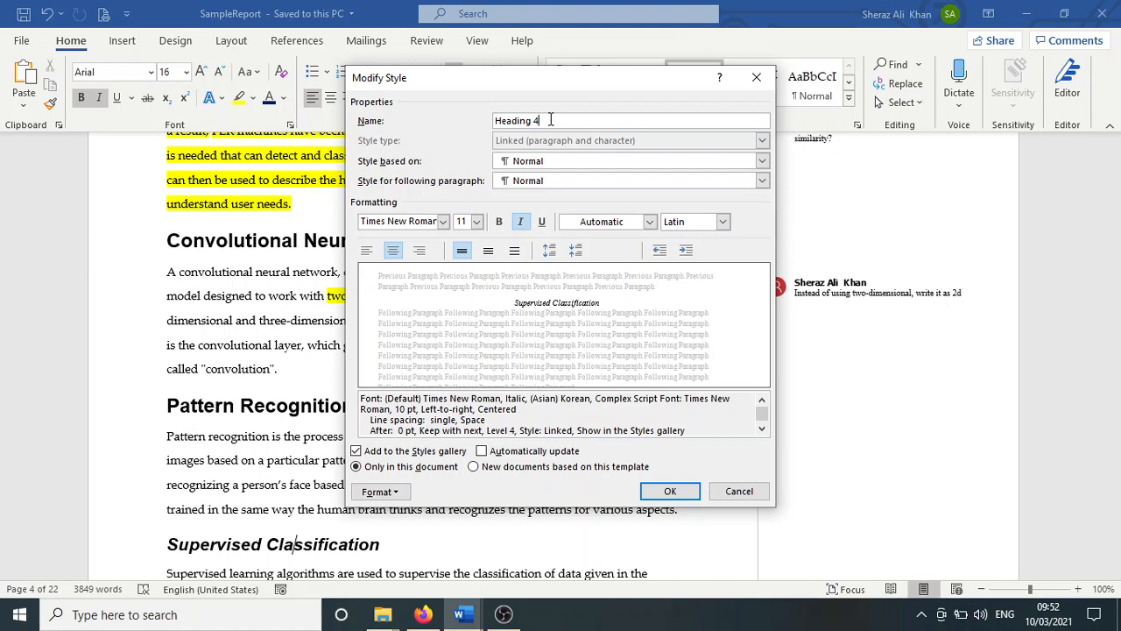
pyautogui.click(444, 221)
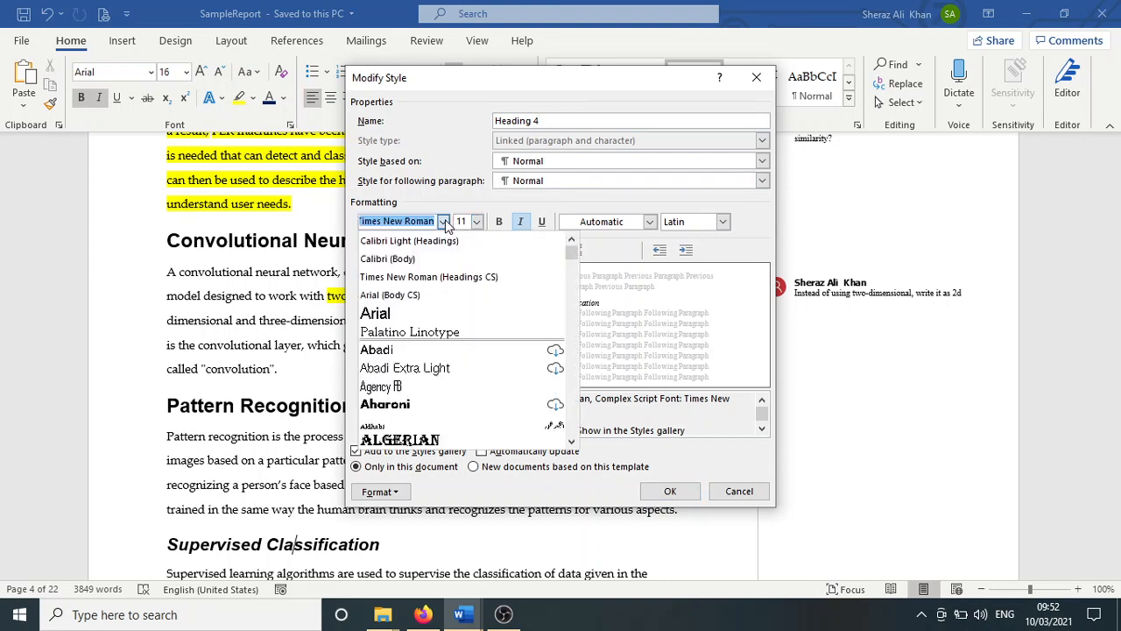
pyautogui.click(445, 221)
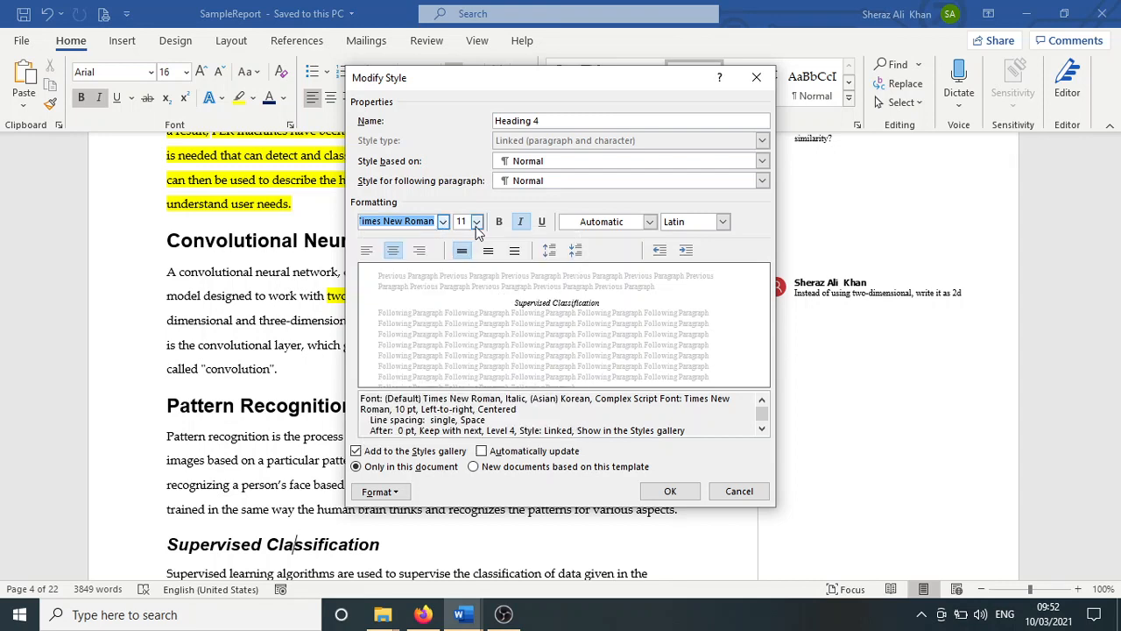
pyautogui.click(477, 222)
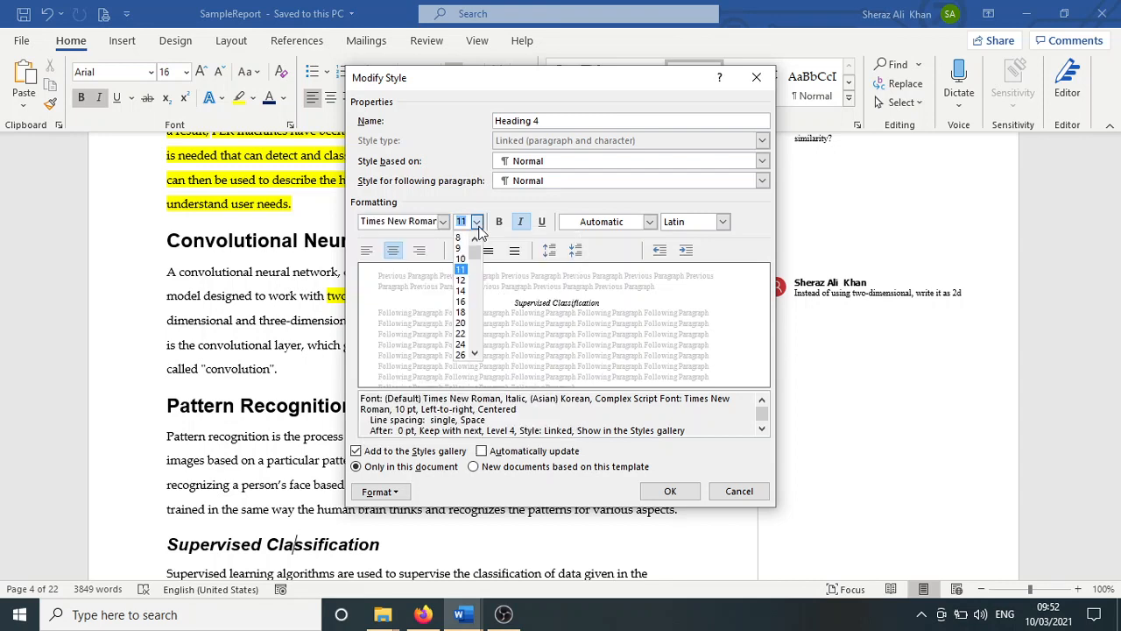
pyautogui.click(461, 291)
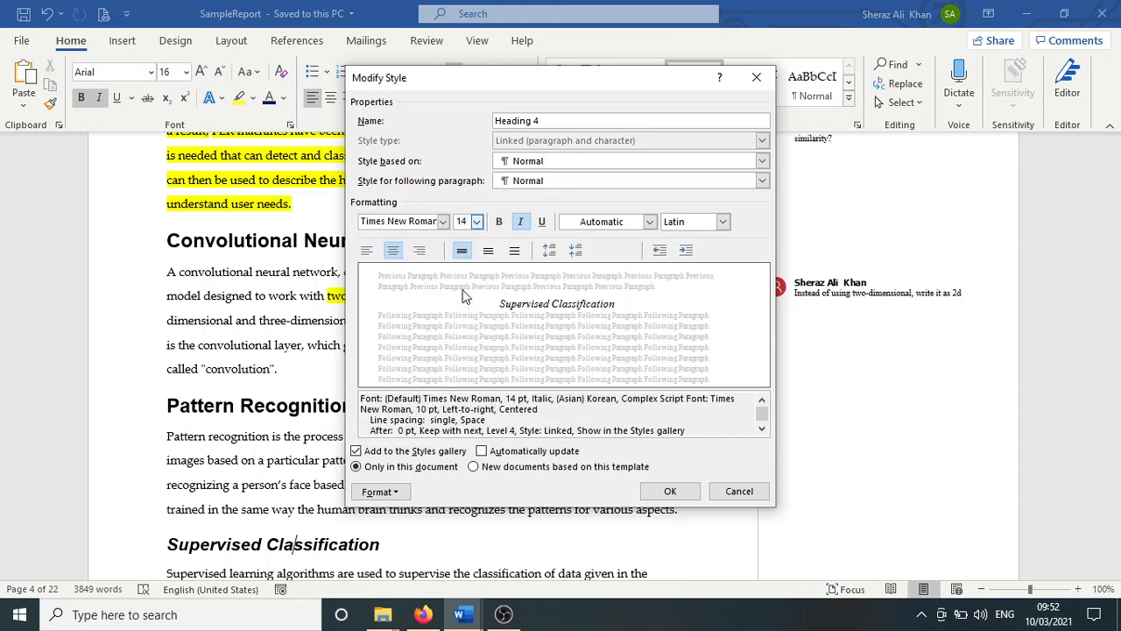
# Left-align the Heading 4 style, set its line spacing to 1.5 and apply the style changes
pyautogui.click(520, 221)
pyautogui.click(367, 252)
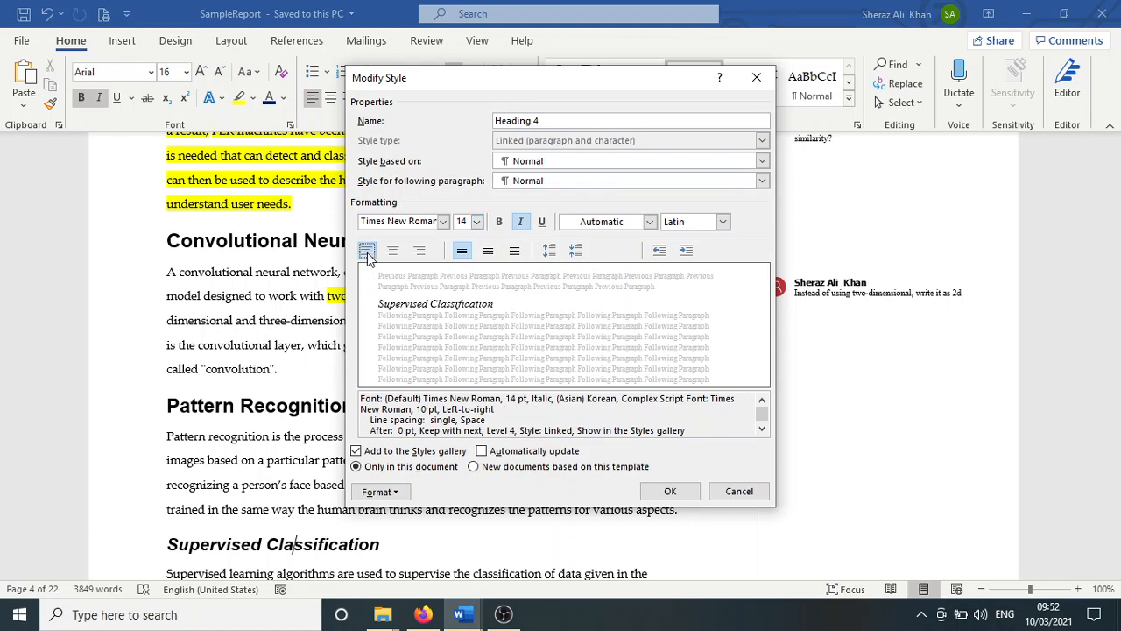
pyautogui.click(489, 251)
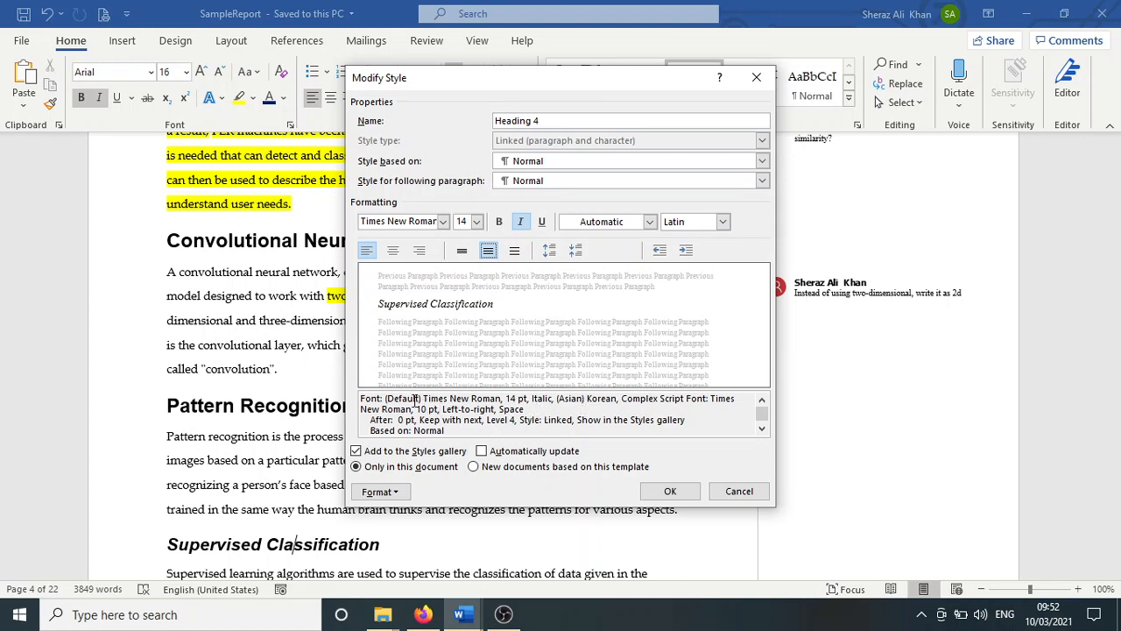
pyautogui.moveTo(422, 399); pyautogui.dragTo(599, 396)
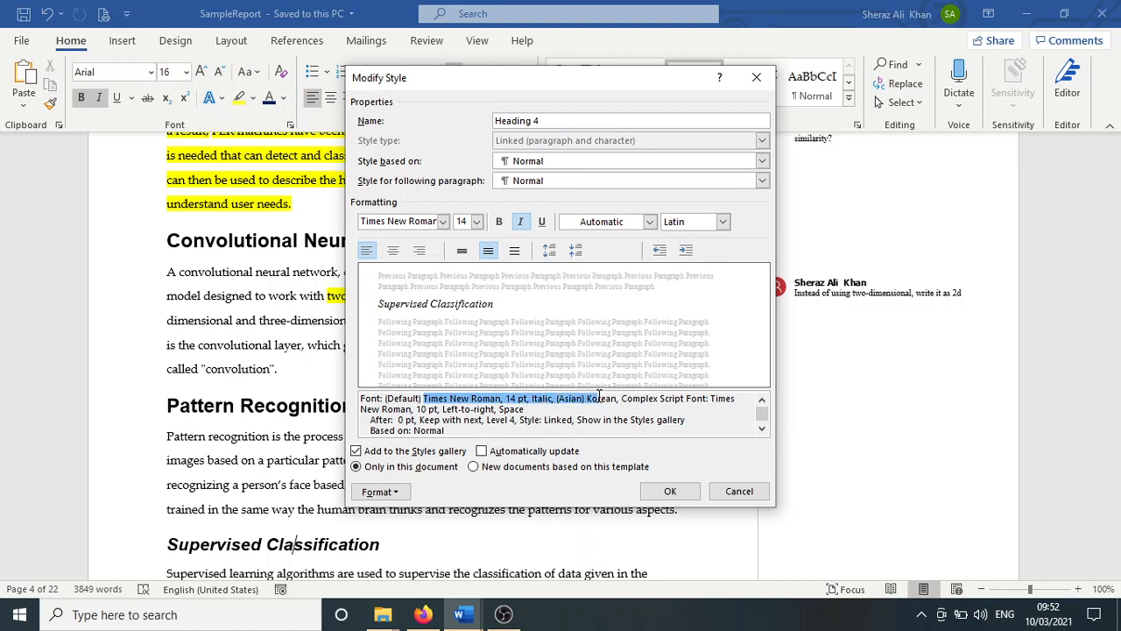
pyautogui.click(665, 491)
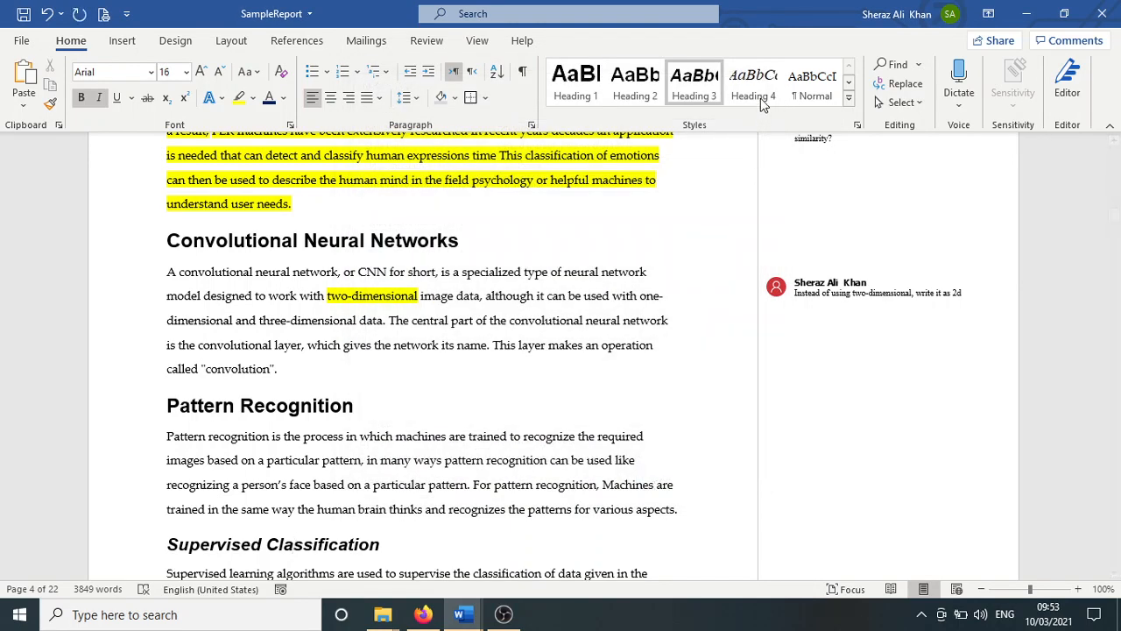
pyautogui.click(567, 295)
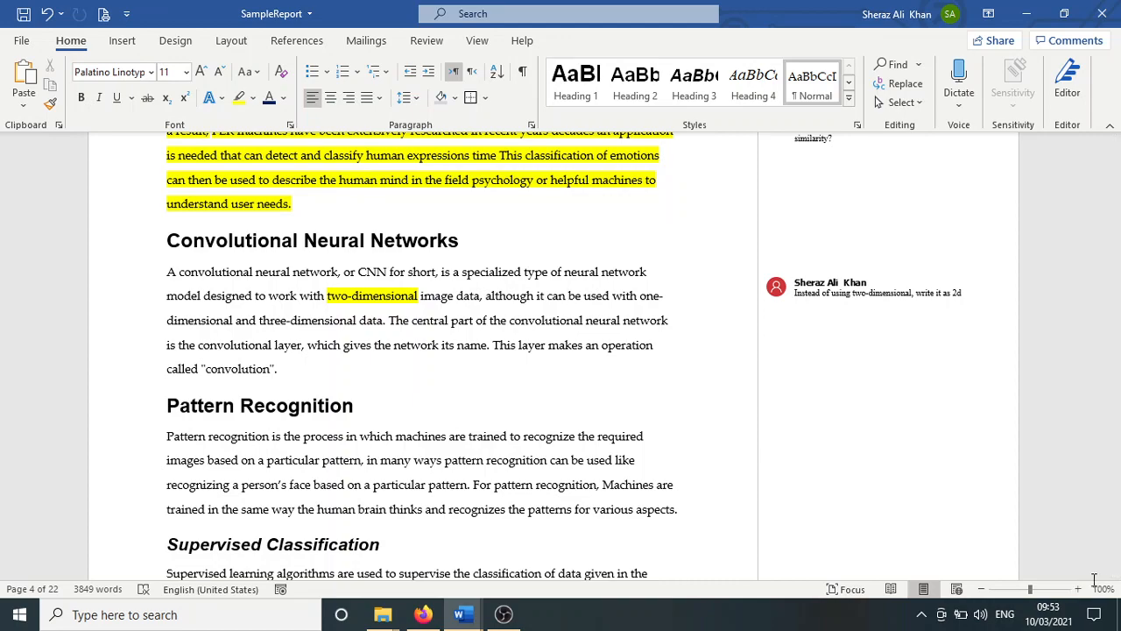
# Add the line "Machine Learning Libraries" above the OpenCV heading and apply the Heading 3 style to it
pyautogui.moveTo(1113, 574); pyautogui.dragTo(1114, 575)
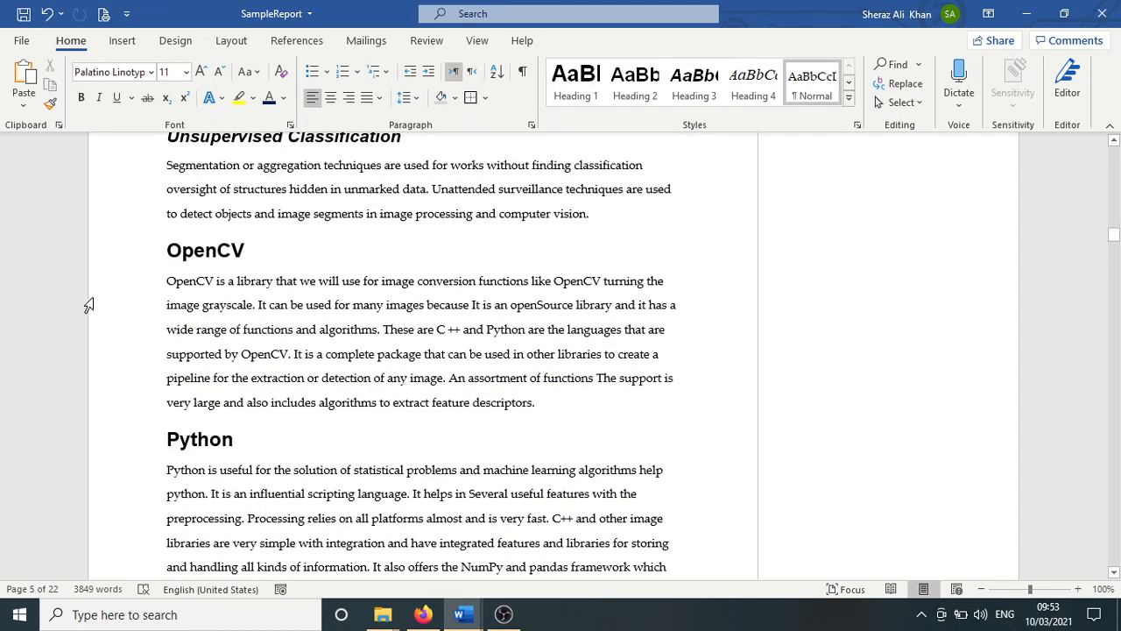
pyautogui.click(188, 261)
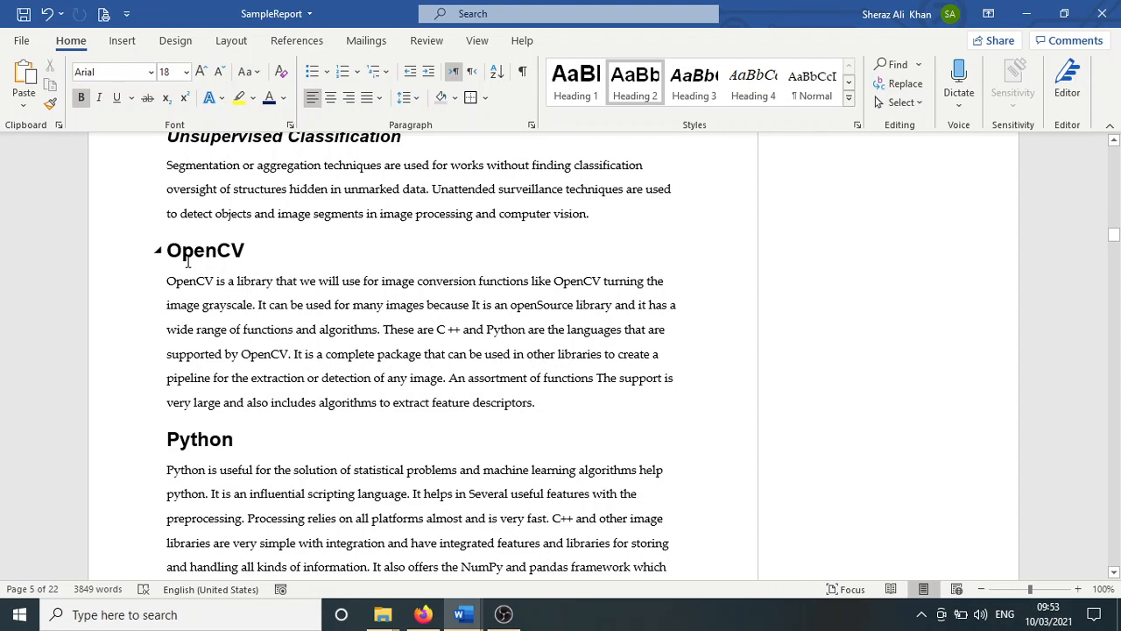
pyautogui.click(617, 219)
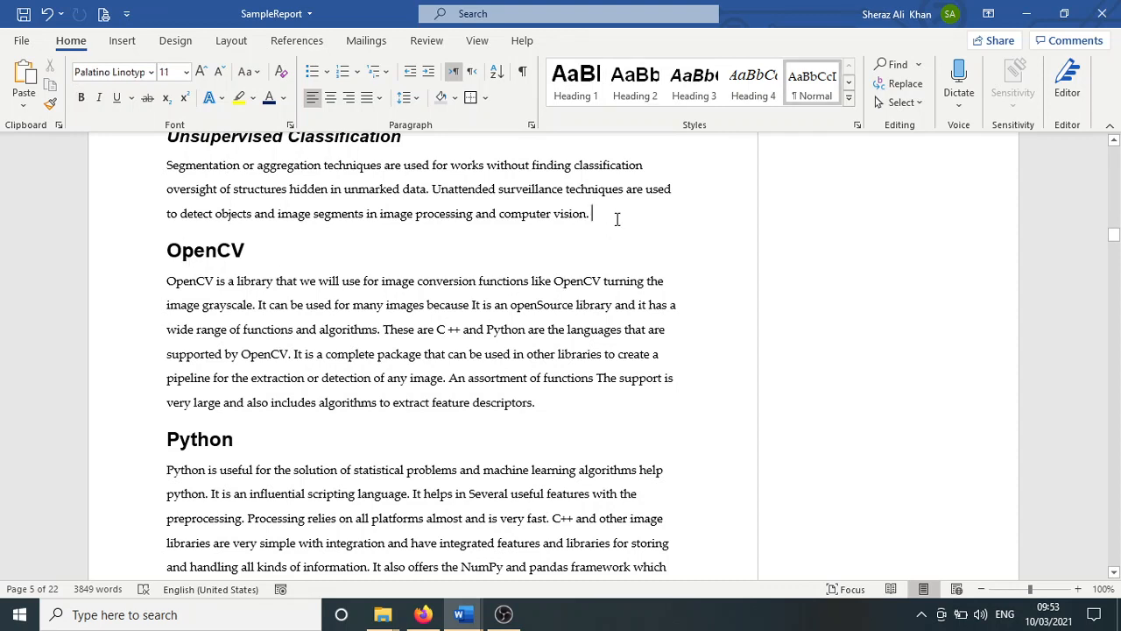
pyautogui.press('Return')
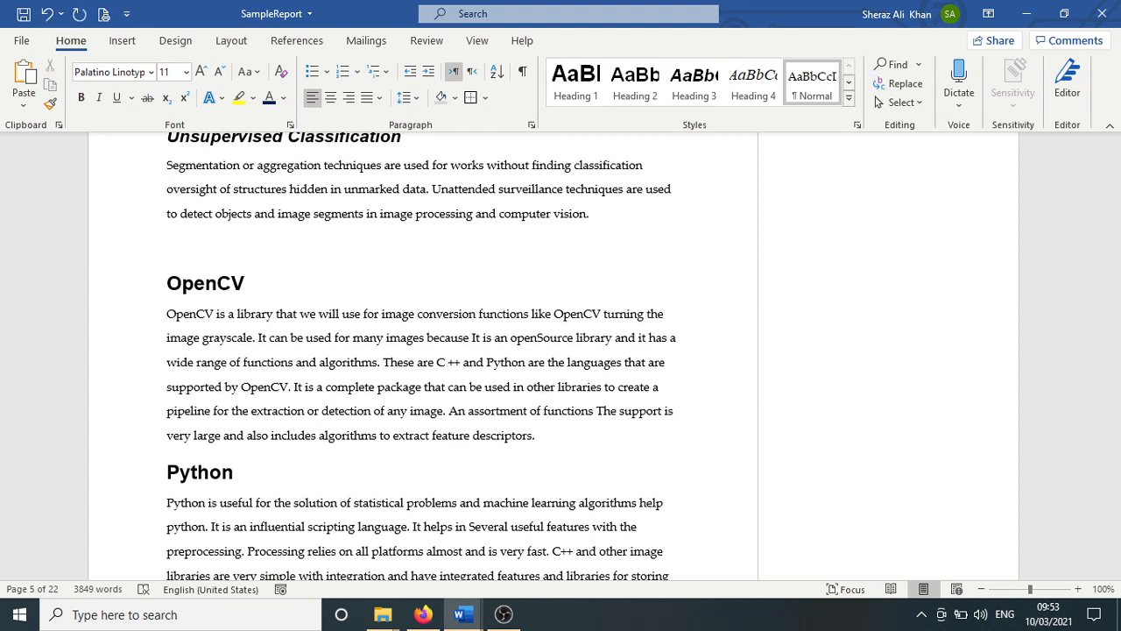
pyautogui.write('Machine Learning ')
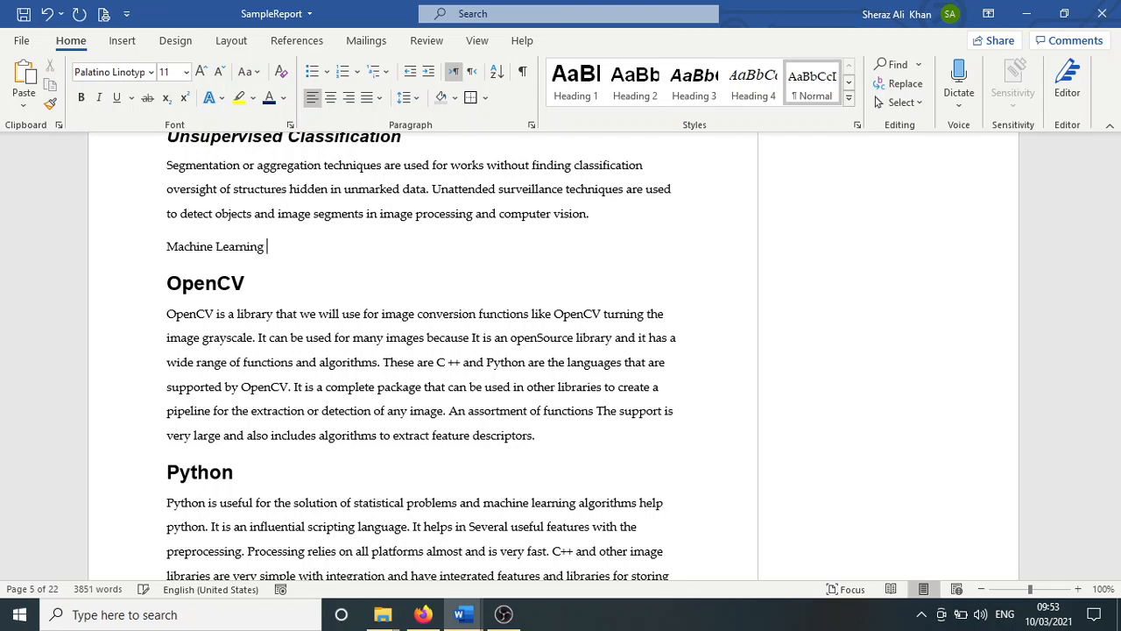
pyautogui.write('Libraries')
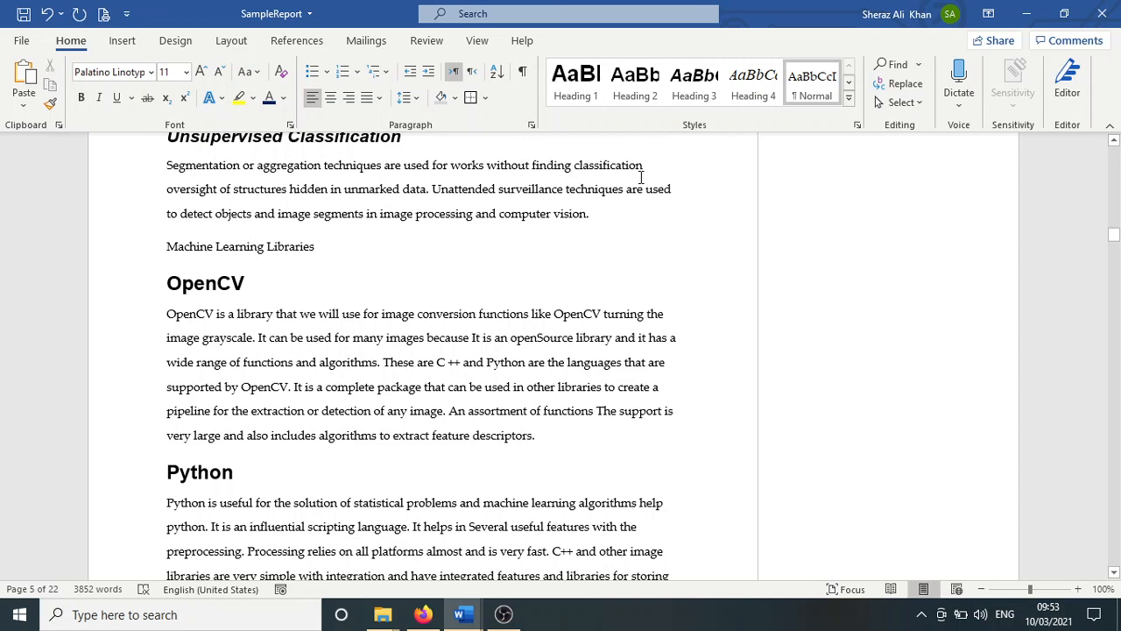
pyautogui.click(694, 83)
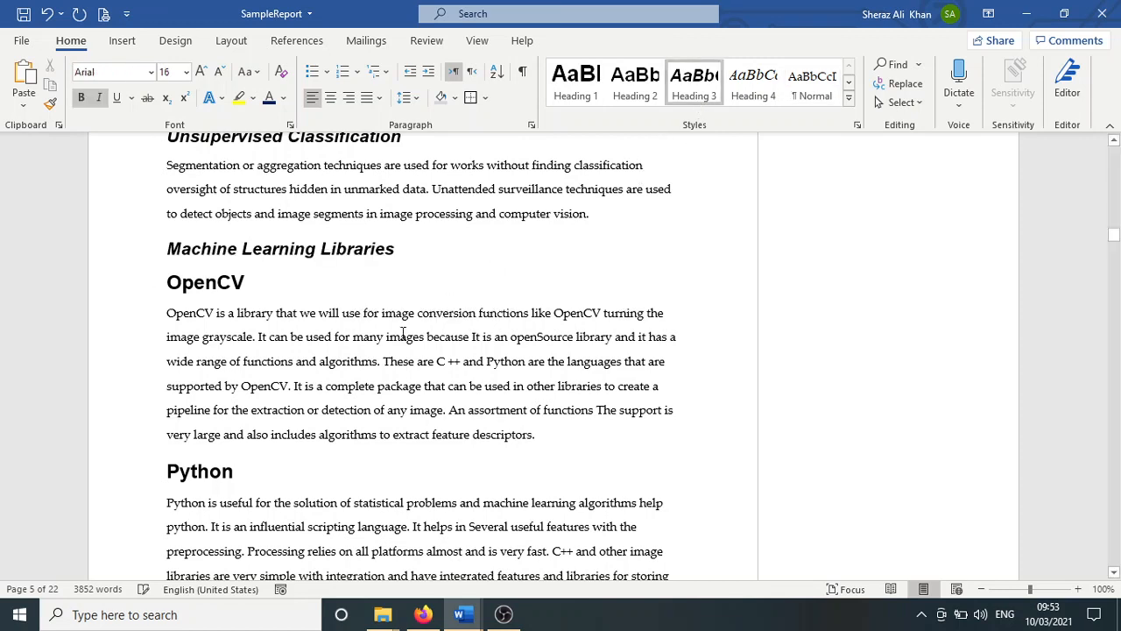
# Apply the Heading 4 style to the OpenCV and Python headings and save the document
pyautogui.click(204, 284)
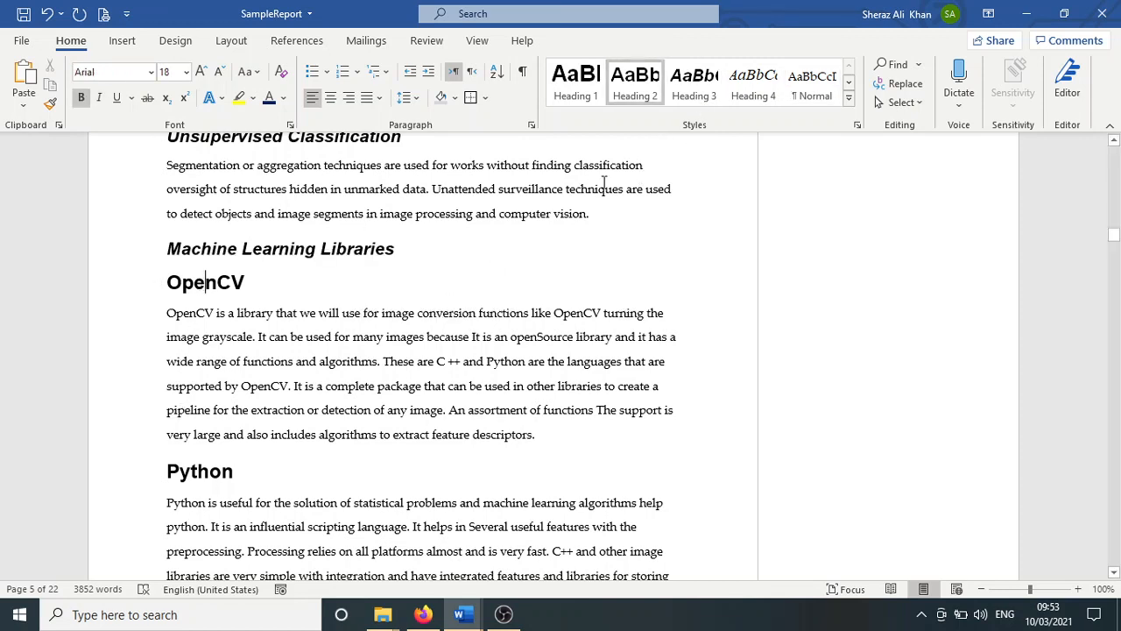
pyautogui.click(753, 83)
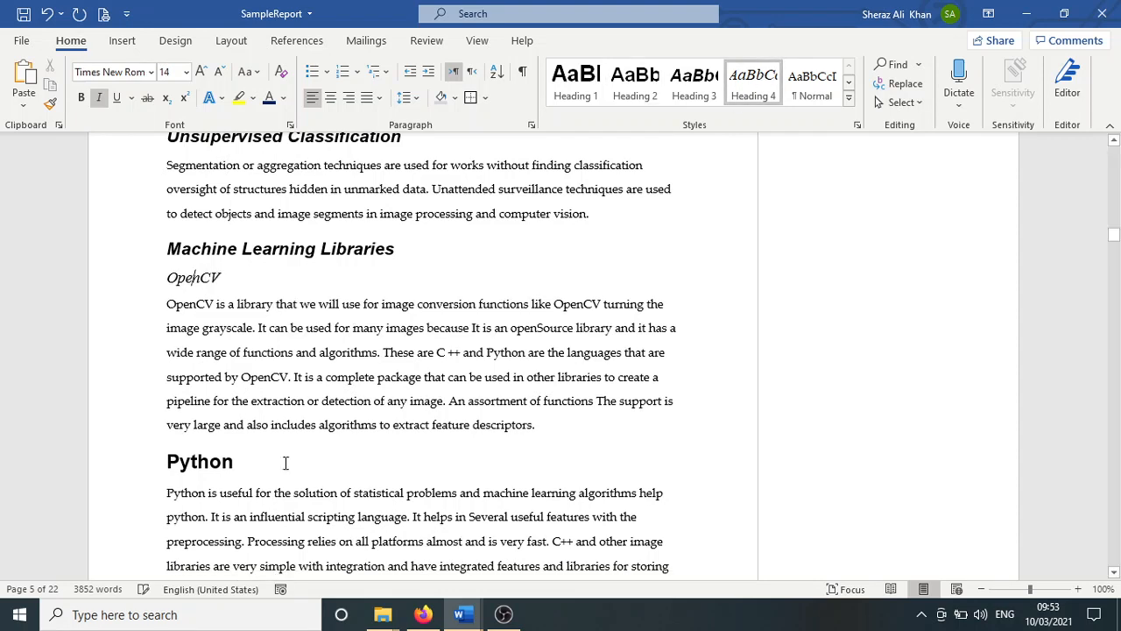
pyautogui.click(210, 462)
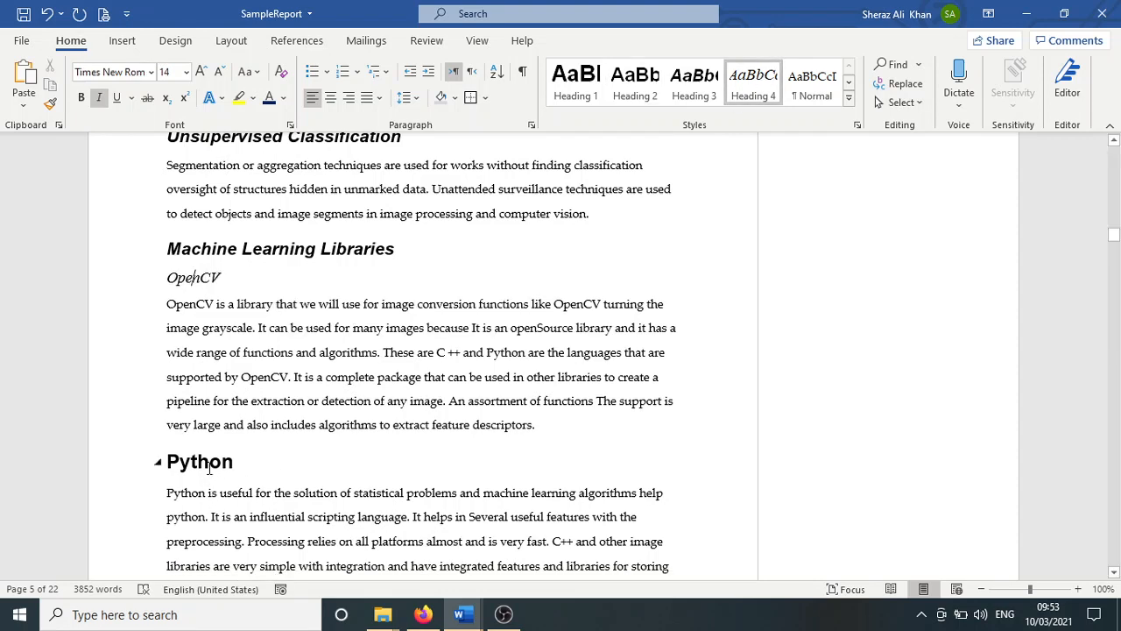
pyautogui.click(753, 83)
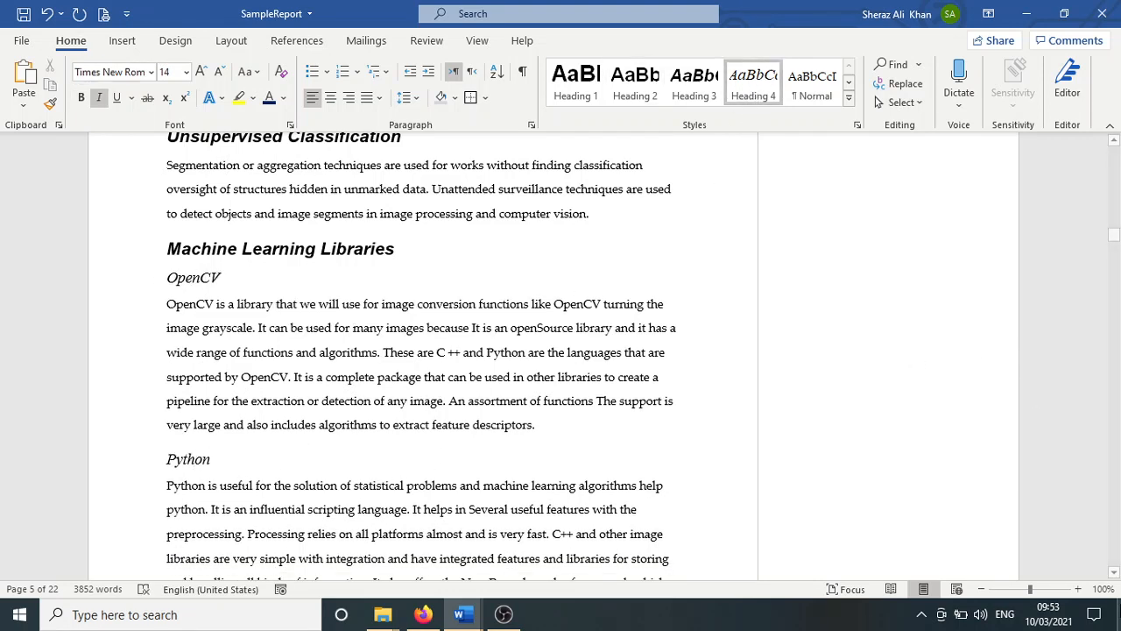
pyautogui.moveTo(1115, 574); pyautogui.dragTo(1114, 573)
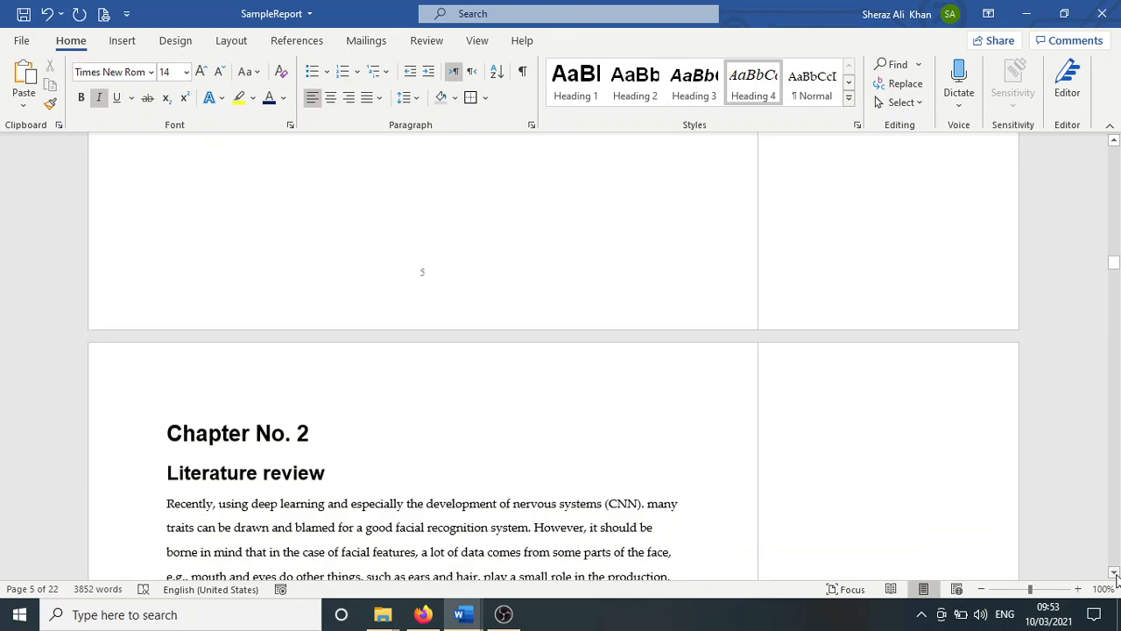
pyautogui.hotkey('ctrl', 's')
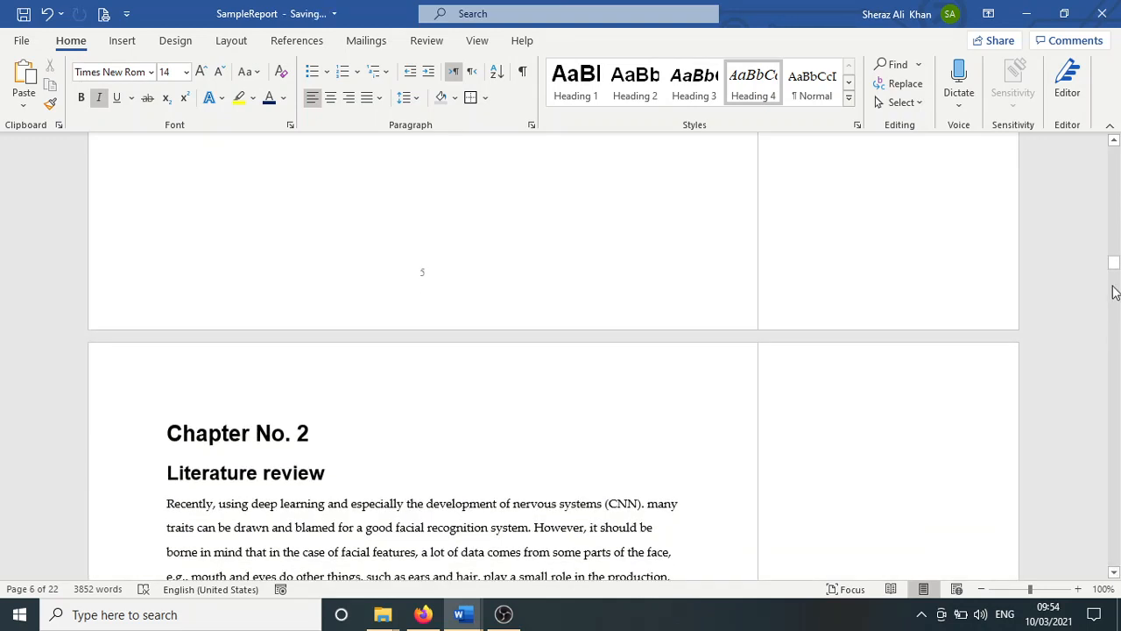
# Show the formatting marks and delete the line of spaces and the empty paragraphs on the blank page before Chapter No. 2
pyautogui.moveTo(1116, 265); pyautogui.dragTo(1113, 242)
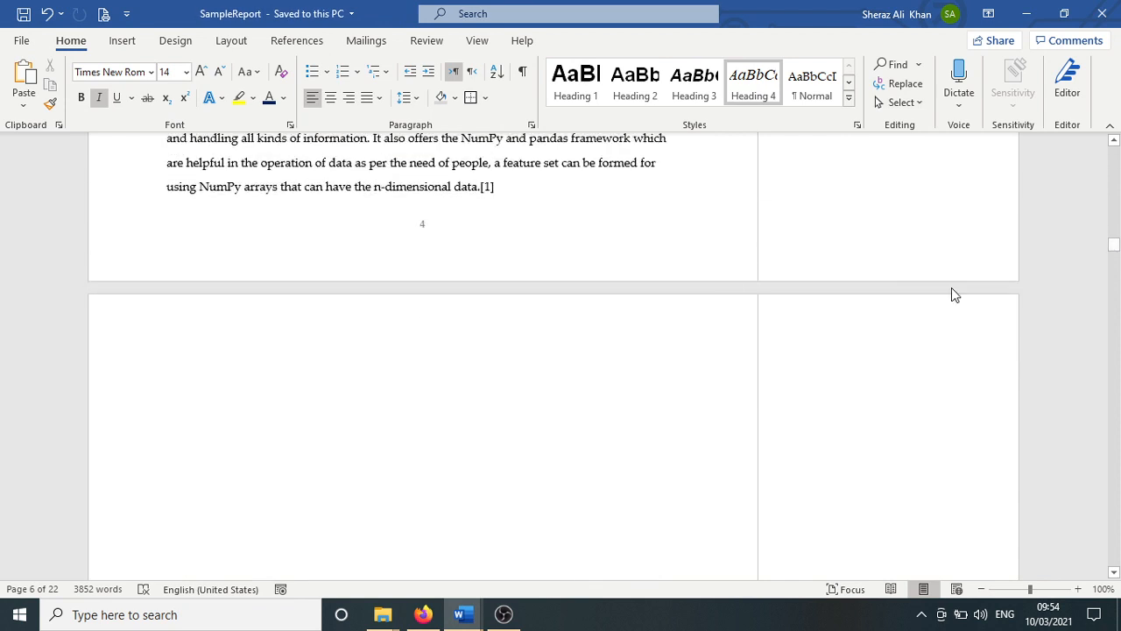
pyautogui.click(459, 341)
pyautogui.hotkey('ctrl', 'z')
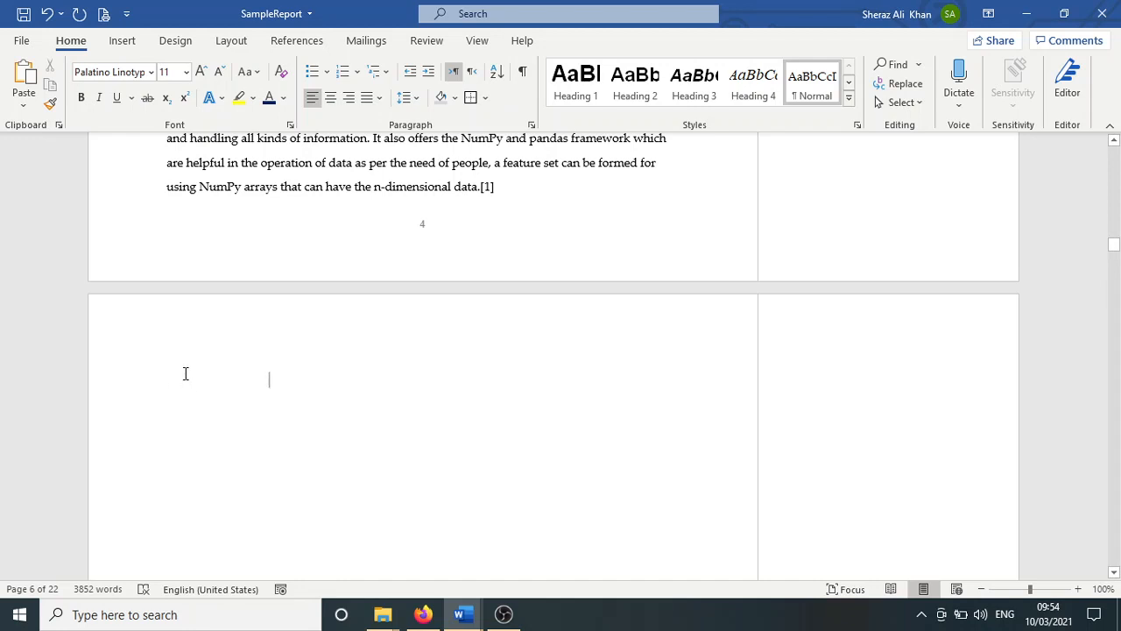
pyautogui.click(523, 76)
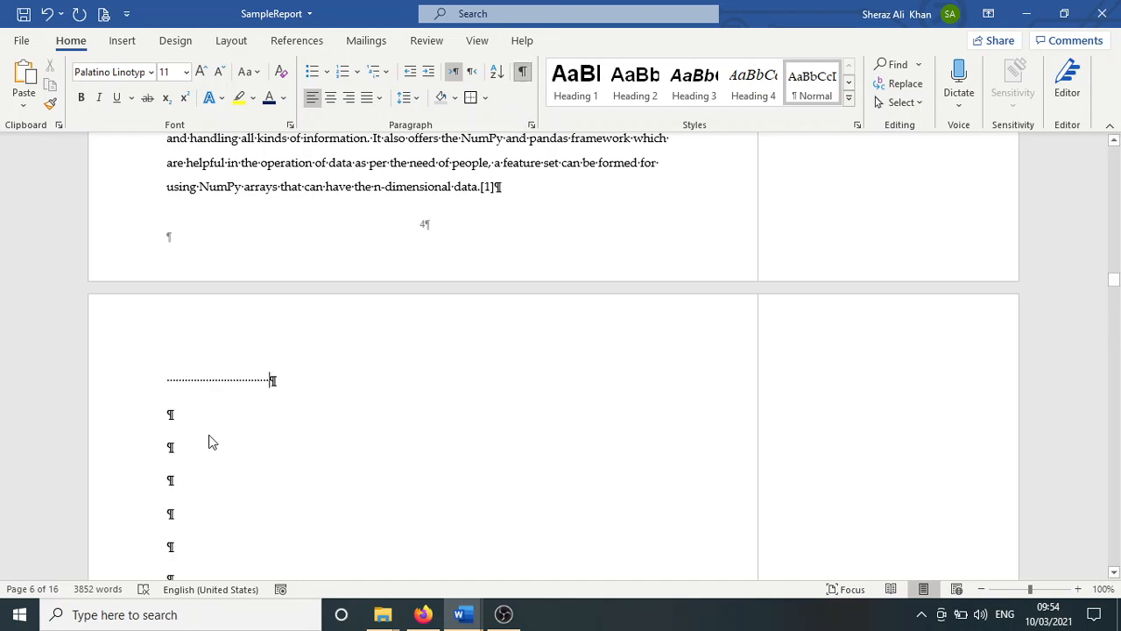
pyautogui.moveTo(167, 380); pyautogui.dragTo(273, 380)
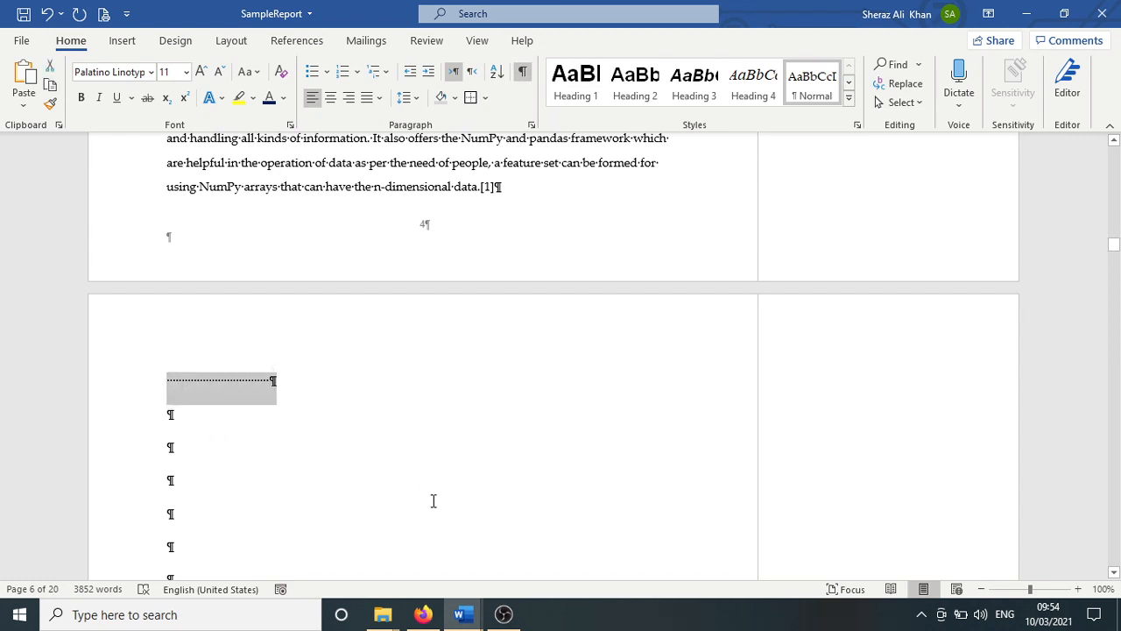
pyautogui.press('Delete')
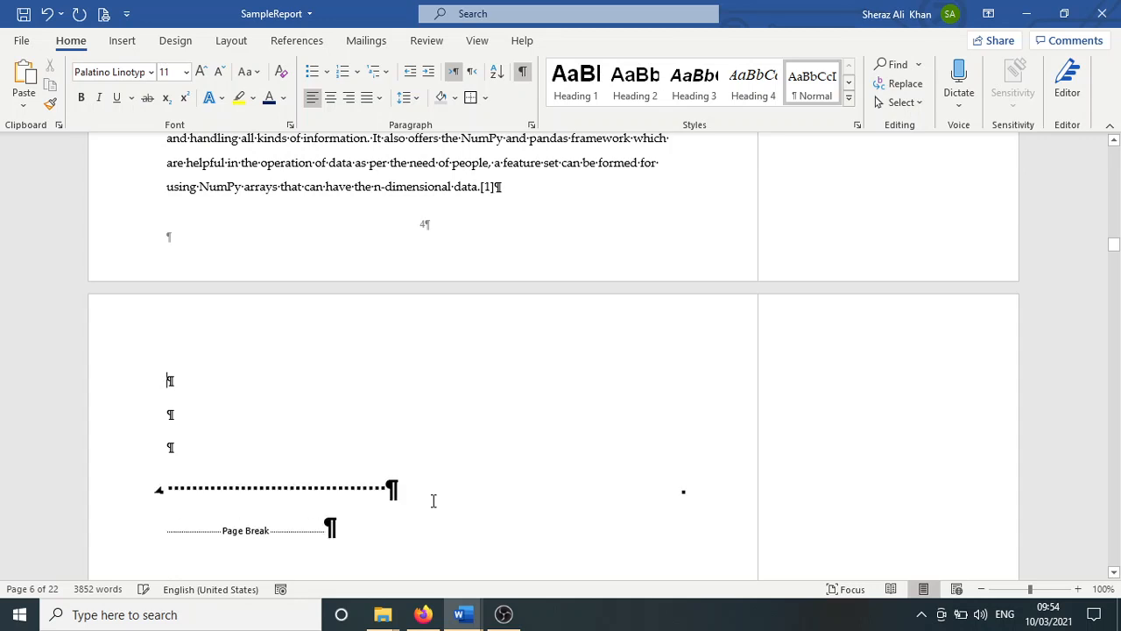
pyautogui.press('Delete')
pyautogui.press('Delete')
pyautogui.press('Delete')
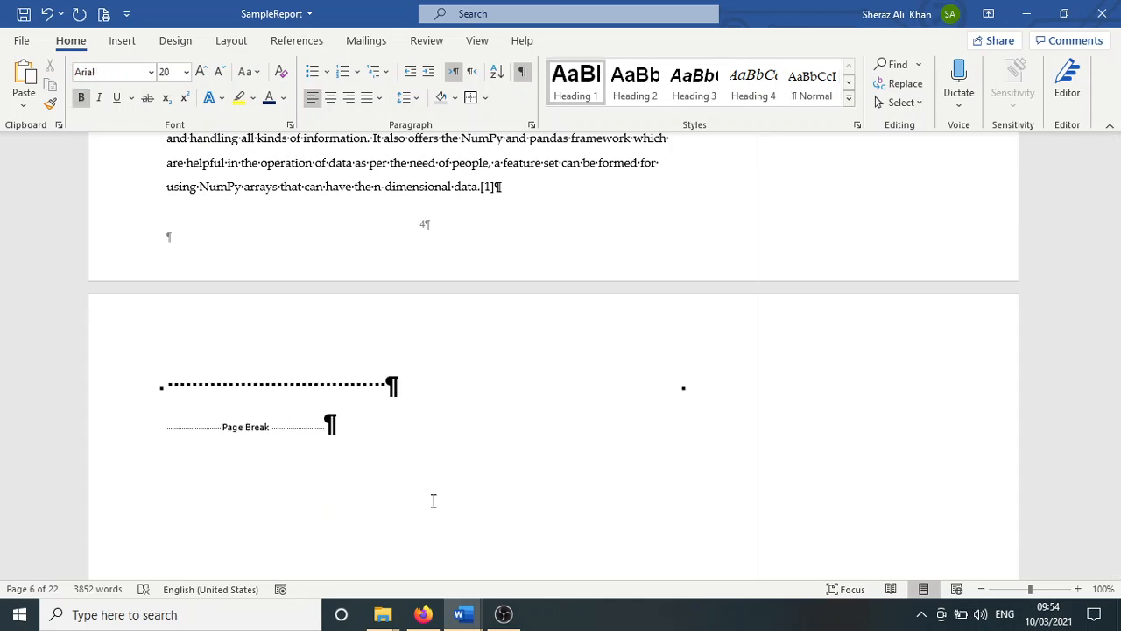
# Delete the remaining Heading 1 line of spaces above the page break before Chapter No. 2
pyautogui.press('Delete')
pyautogui.press('Delete')
pyautogui.press('Delete')
pyautogui.press('Delete')
pyautogui.press('Delete')
pyautogui.press('Delete')
pyautogui.press('Delete')
pyautogui.press('Delete')
pyautogui.press('Delete')
pyautogui.press('Delete')
pyautogui.press('Delete')
pyautogui.press('Delete')
pyautogui.press('Delete')
pyautogui.press('Delete')
pyautogui.press('Delete')
pyautogui.press('Delete')
pyautogui.press('Delete')
pyautogui.press('Delete')
pyautogui.press('Delete')
pyautogui.press('Delete')
pyautogui.press('Delete')
pyautogui.press('Delete')
pyautogui.press('Delete')
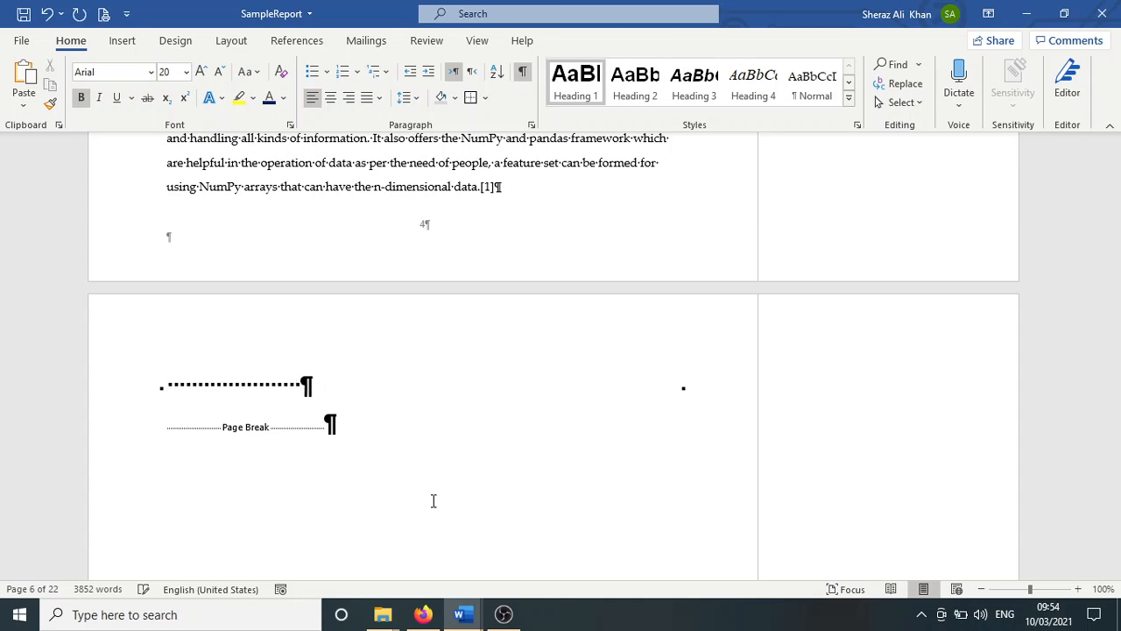
pyautogui.press('Delete')
pyautogui.press('Delete')
pyautogui.press('Delete')
pyautogui.press('Delete')
pyautogui.press('Delete')
pyautogui.press('Delete')
pyautogui.press('Delete')
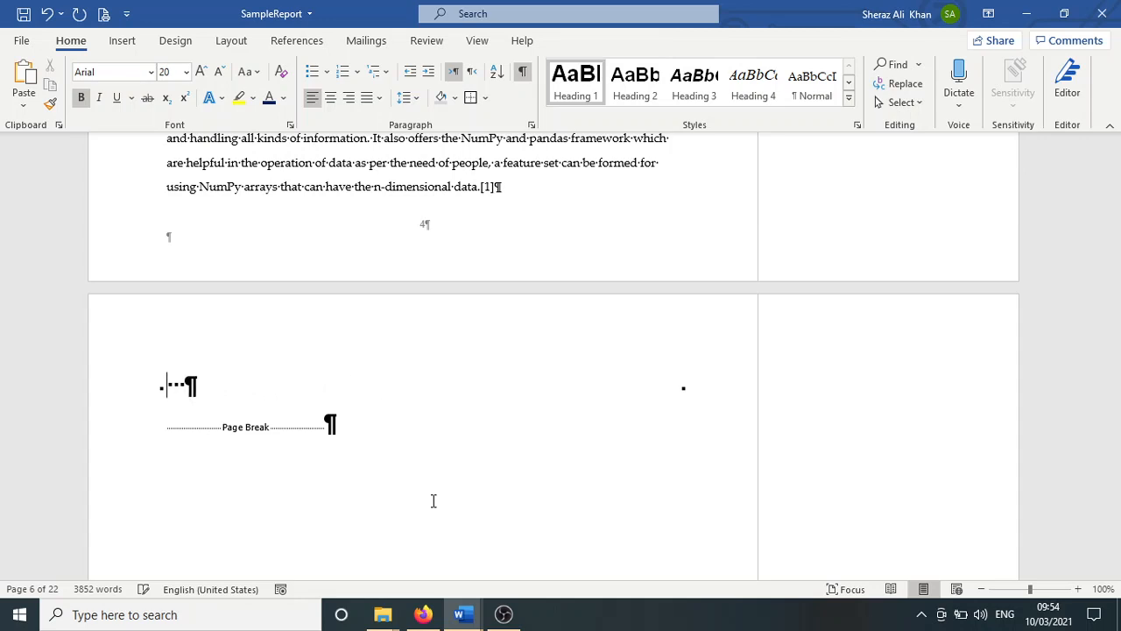
pyautogui.press('Delete')
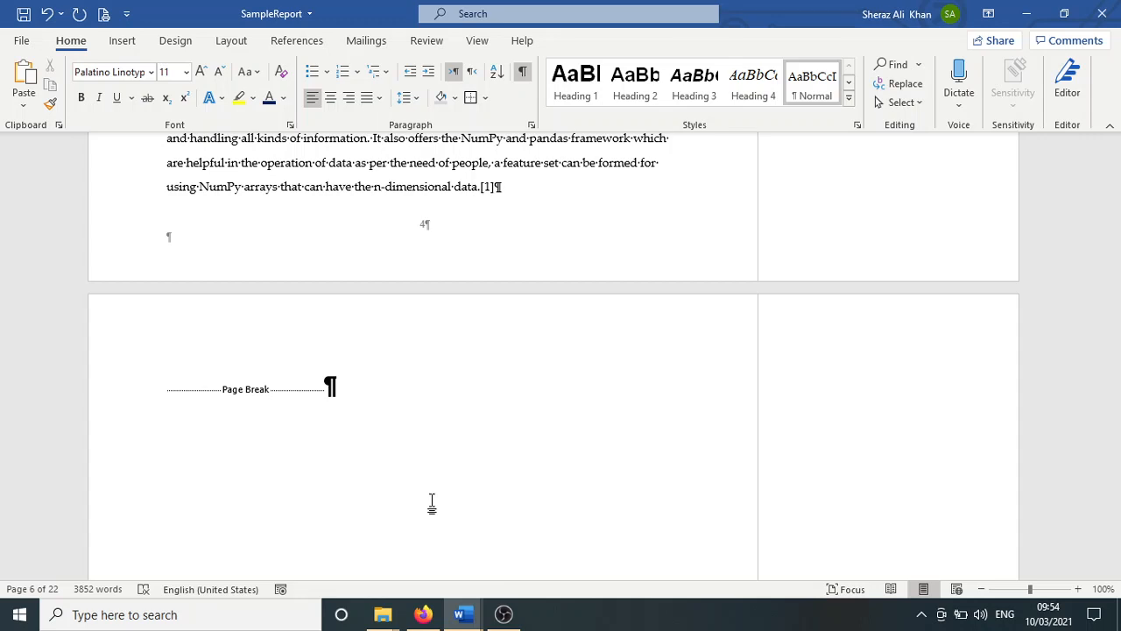
# Join the page break to the end of the Python section's last paragraph and save the document
pyautogui.press('BackSpace')
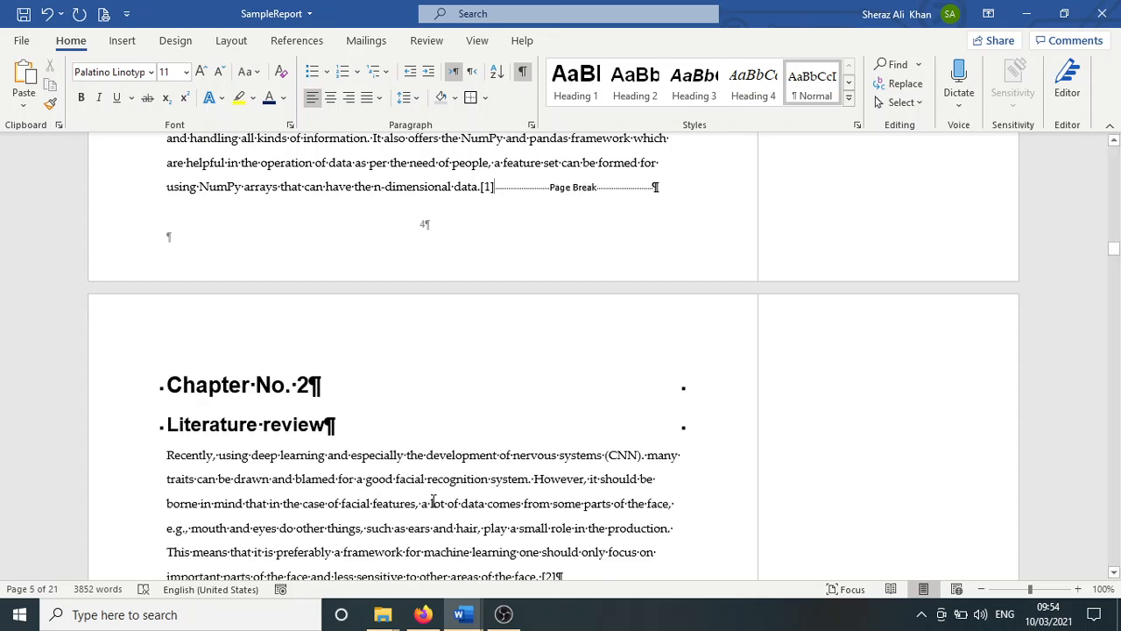
pyautogui.hotkey('ctrl', 's')
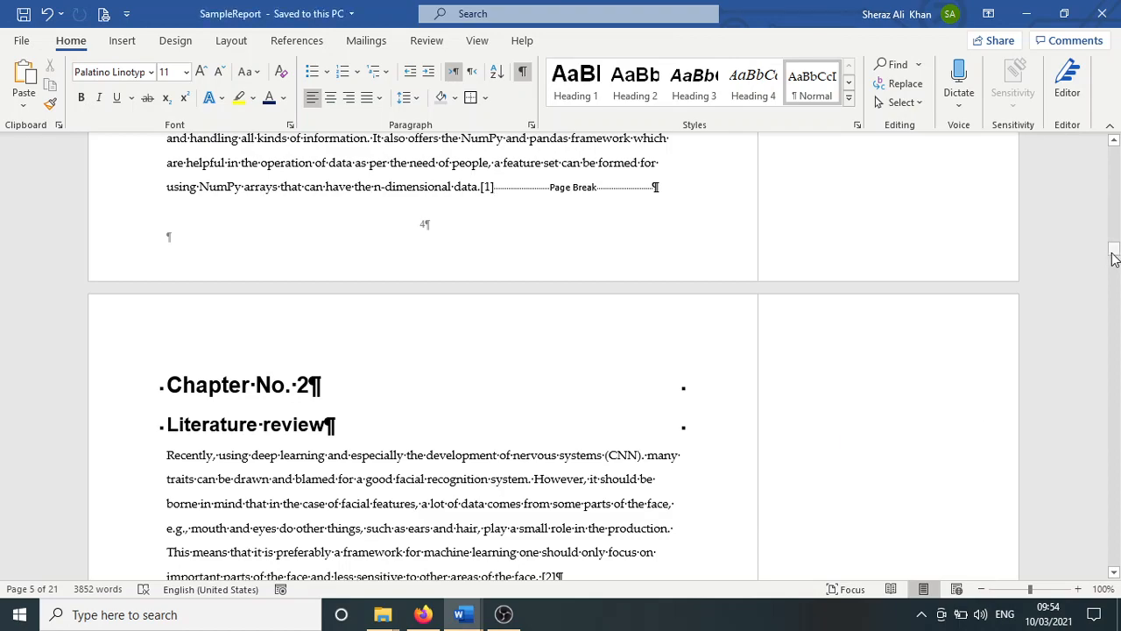
# Hide the formatting marks and look through the pages up to the start of Chapter No. 3
pyautogui.moveTo(1113, 252); pyautogui.dragTo(1117, 207)
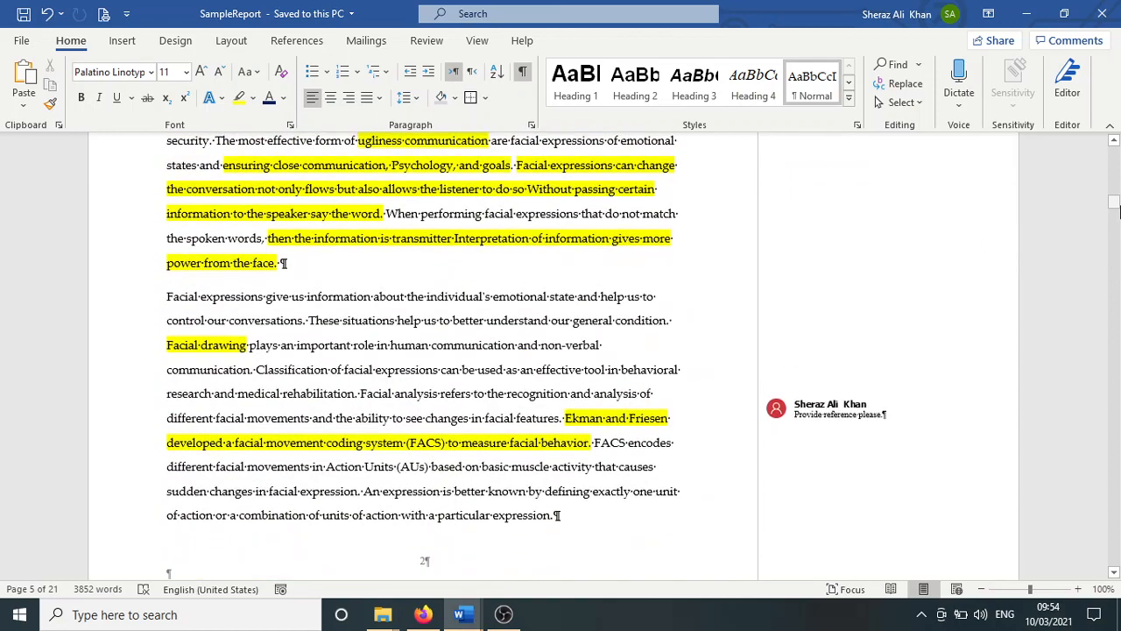
pyautogui.hotkey('ctrl', 'shift', '8')
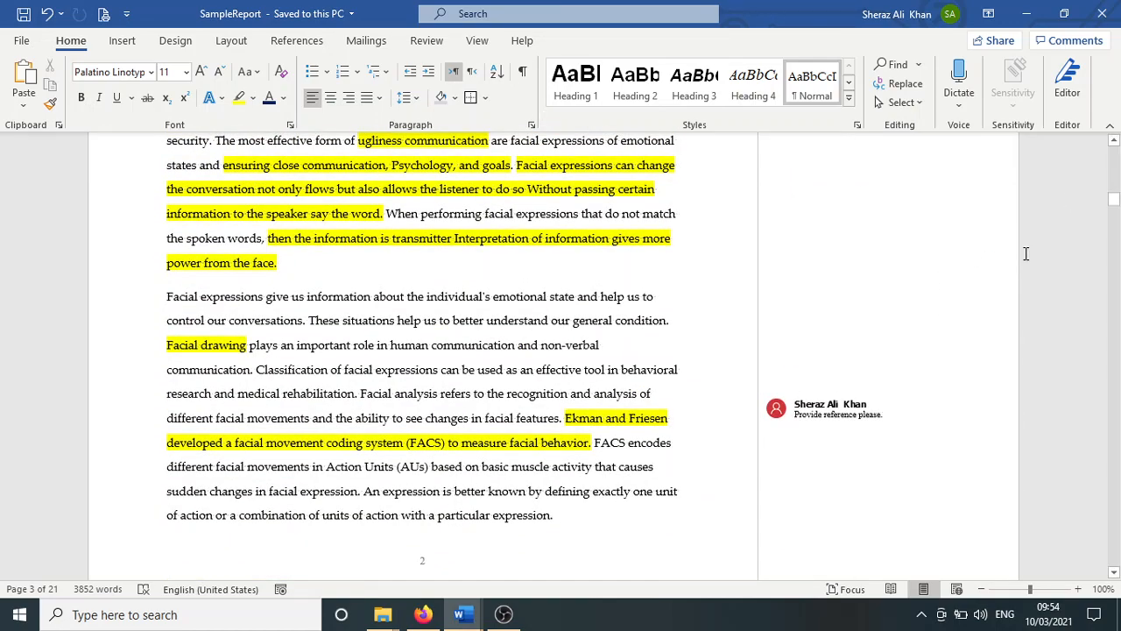
pyautogui.moveTo(1117, 207); pyautogui.dragTo(1113, 325)
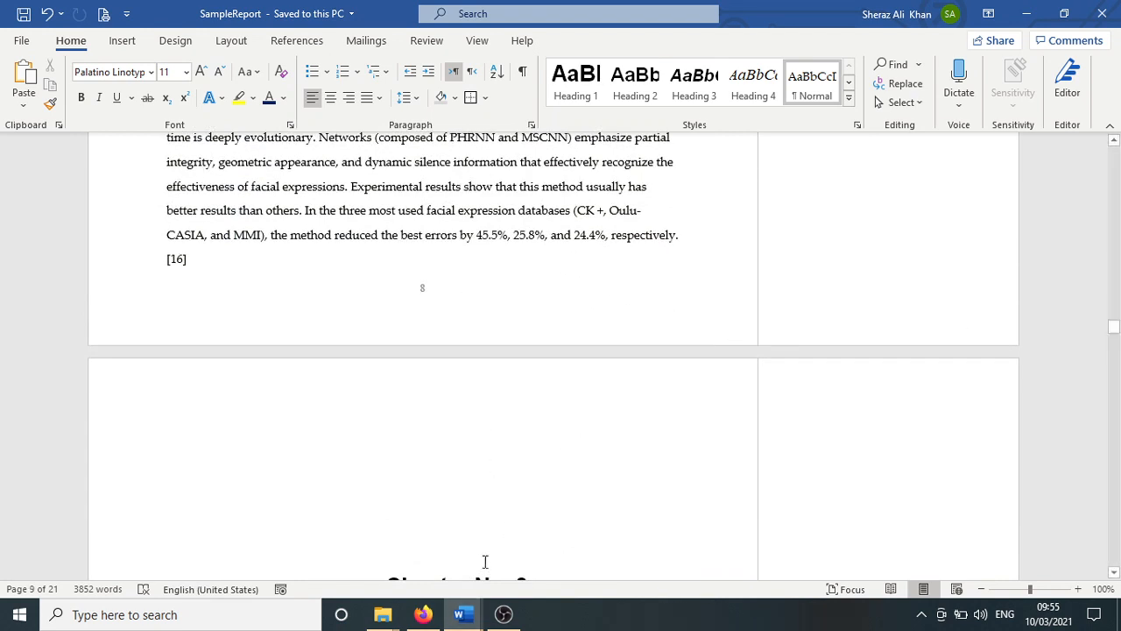
# Show the formatting marks and delete the empty paragraphs above the Chapter No. 3 heading
pyautogui.click(523, 72)
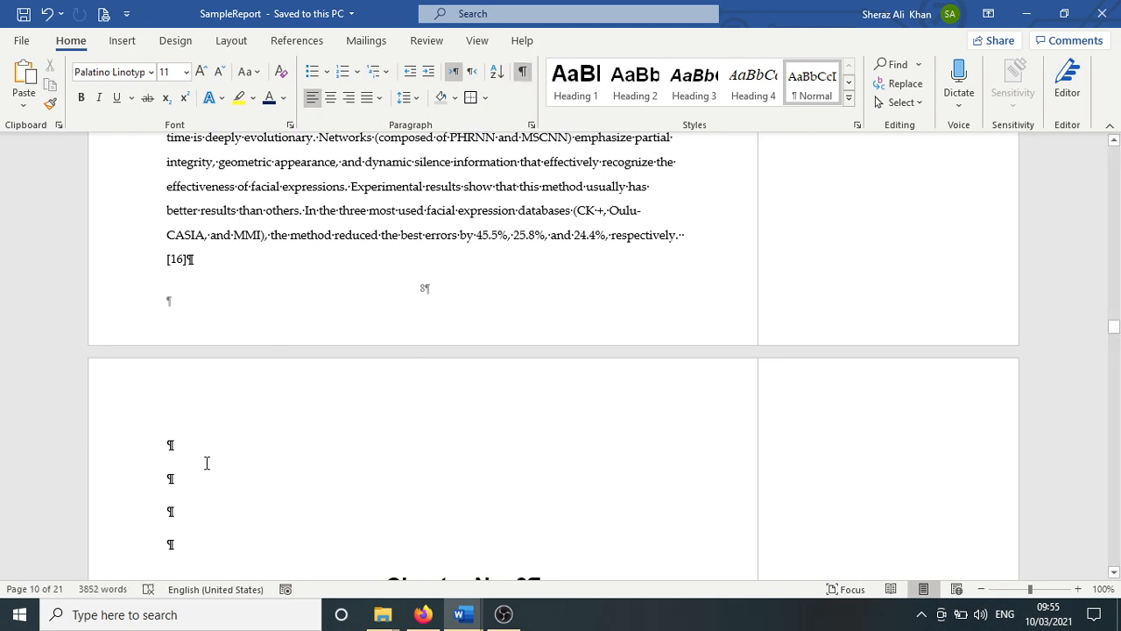
pyautogui.press('Delete')
pyautogui.press('Delete')
pyautogui.press('Delete')
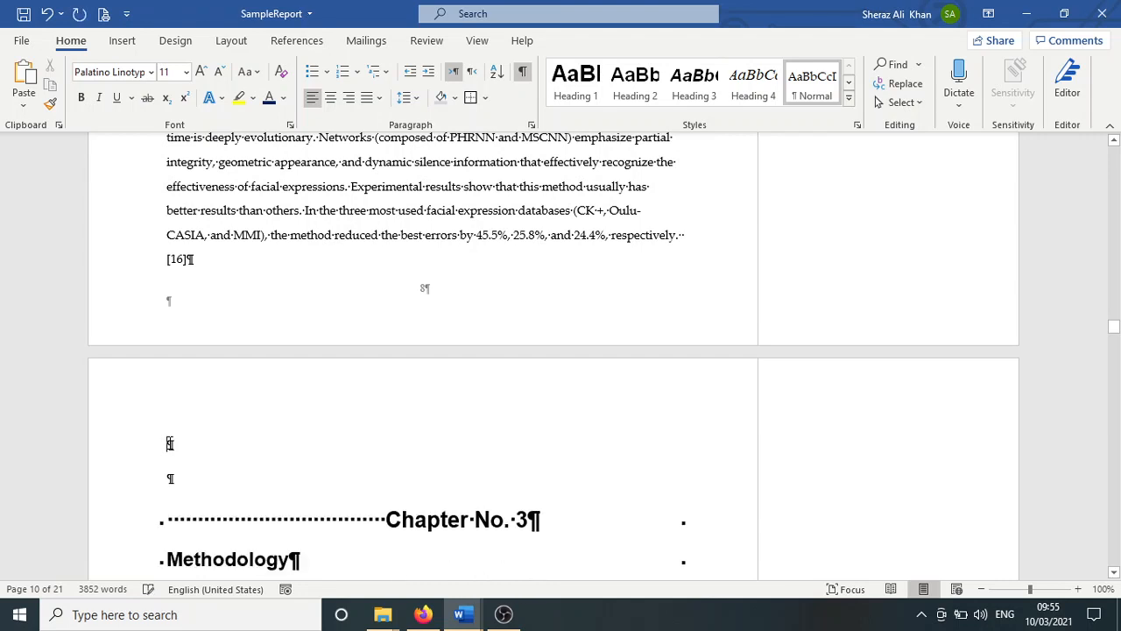
pyautogui.press('Delete')
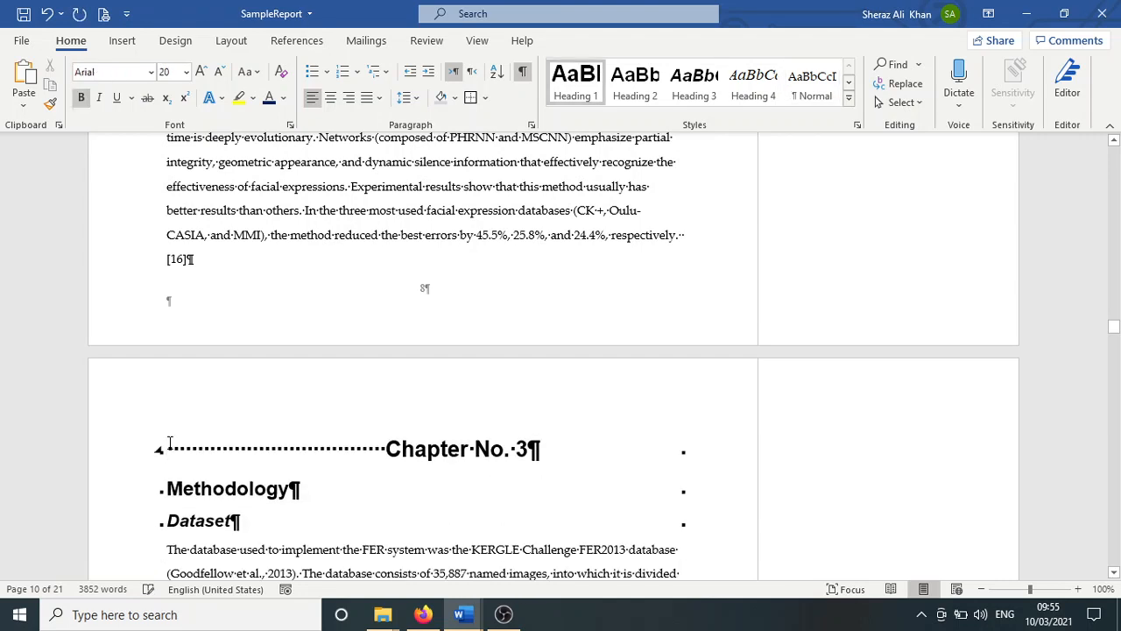
# Delete all the spaces in front of the Chapter No. 3 heading text
pyautogui.press('Delete')
pyautogui.press('Delete')
pyautogui.press('Delete')
pyautogui.press('Delete')
pyautogui.press('Delete')
pyautogui.press('Delete')
pyautogui.press('Delete')
pyautogui.press('Delete')
pyautogui.press('Delete')
pyautogui.press('Delete')
pyautogui.press('Delete')
pyautogui.press('Delete')
pyautogui.press('Delete')
pyautogui.press('Delete')
pyautogui.press('Delete')
pyautogui.press('Delete')
pyautogui.press('Delete')
pyautogui.press('Delete')
pyautogui.press('Delete')
pyautogui.press('Delete')
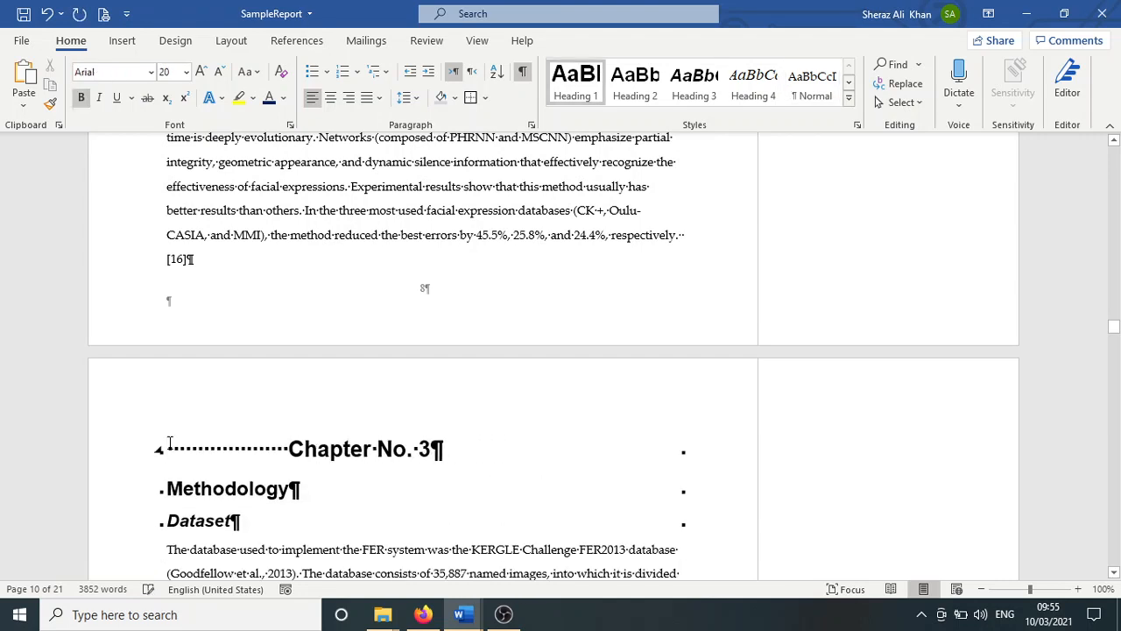
pyautogui.press('Delete')
pyautogui.press('Delete')
pyautogui.press('Delete')
pyautogui.press('Delete')
pyautogui.press('Delete')
pyautogui.press('Delete')
pyautogui.press('Delete')
pyautogui.press('Delete')
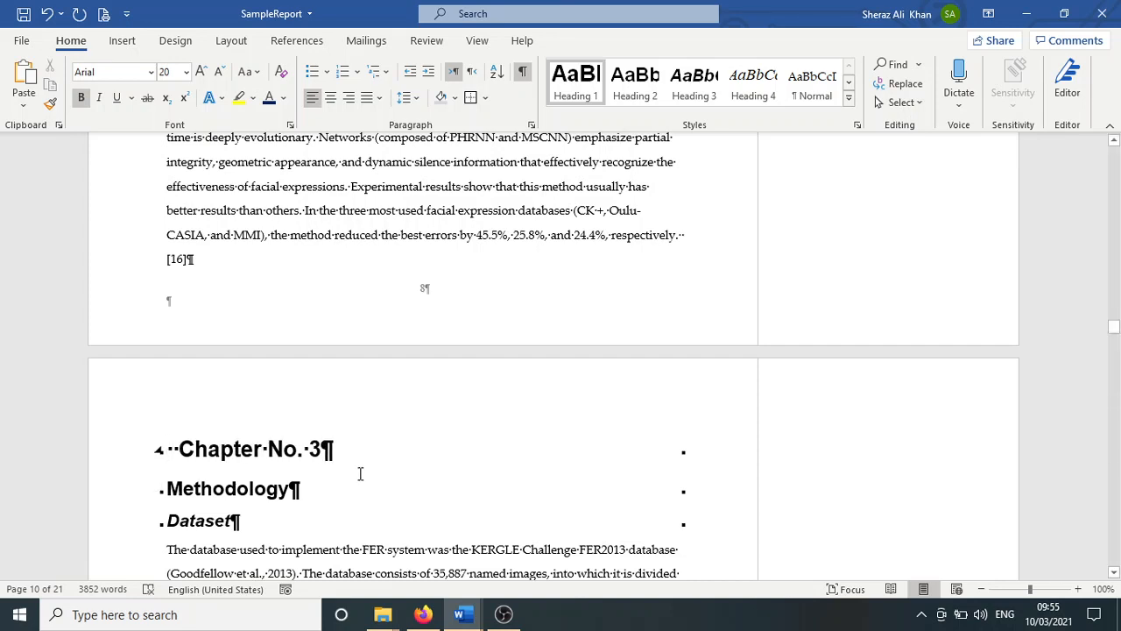
pyautogui.press('Delete')
pyautogui.press('Delete')
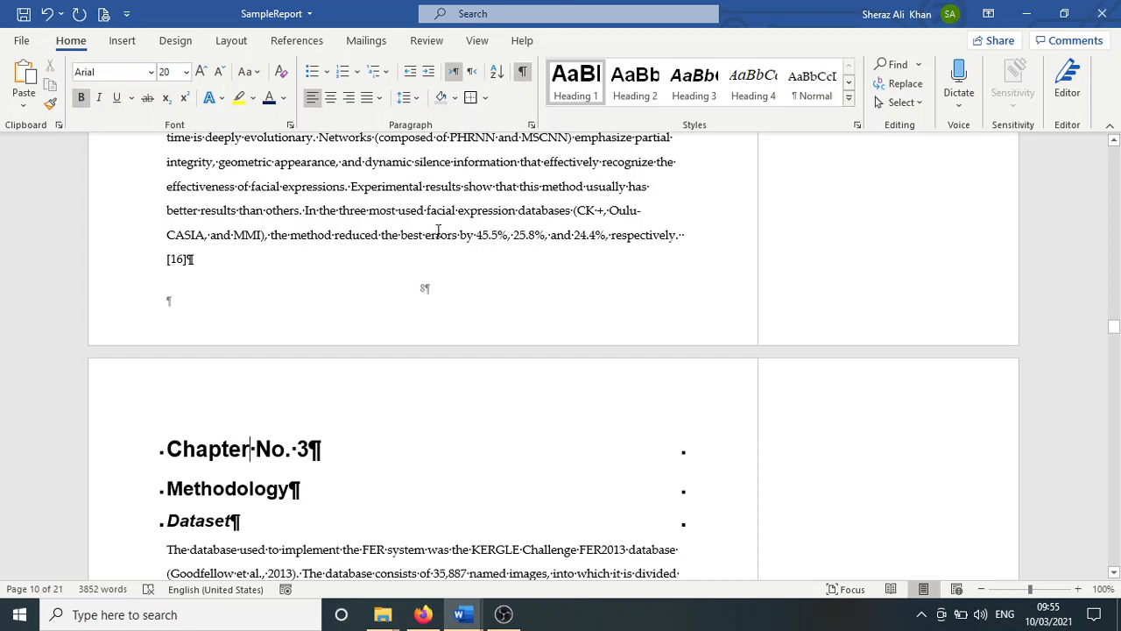
# Insert a page break after the paragraph ending in [16], just before Chapter No. 3
pyautogui.click(273, 263)
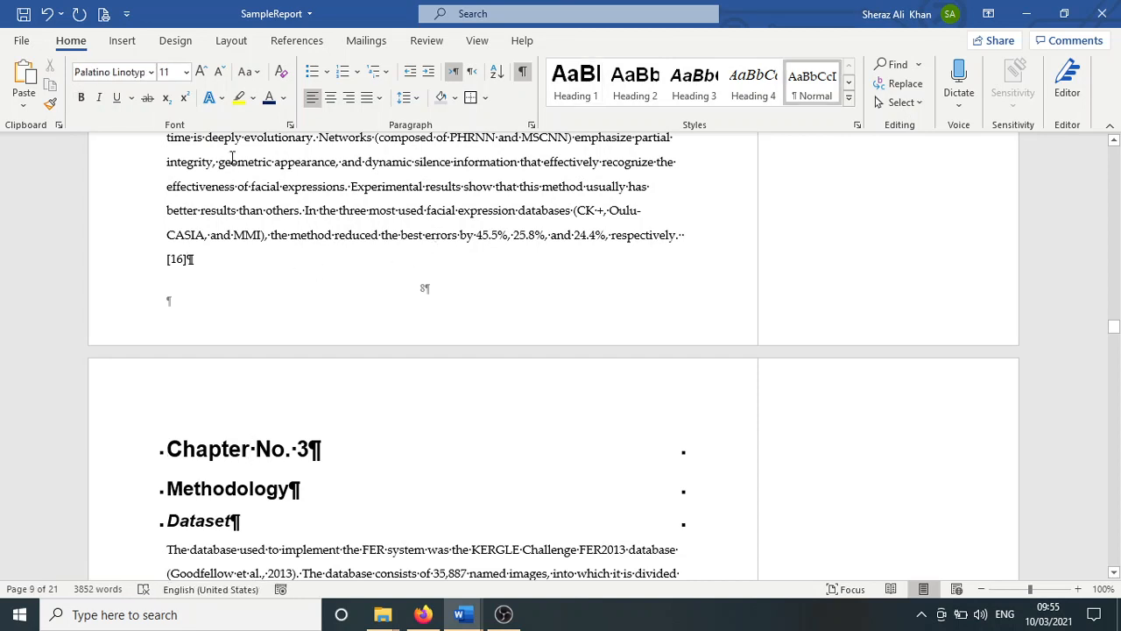
pyautogui.click(123, 41)
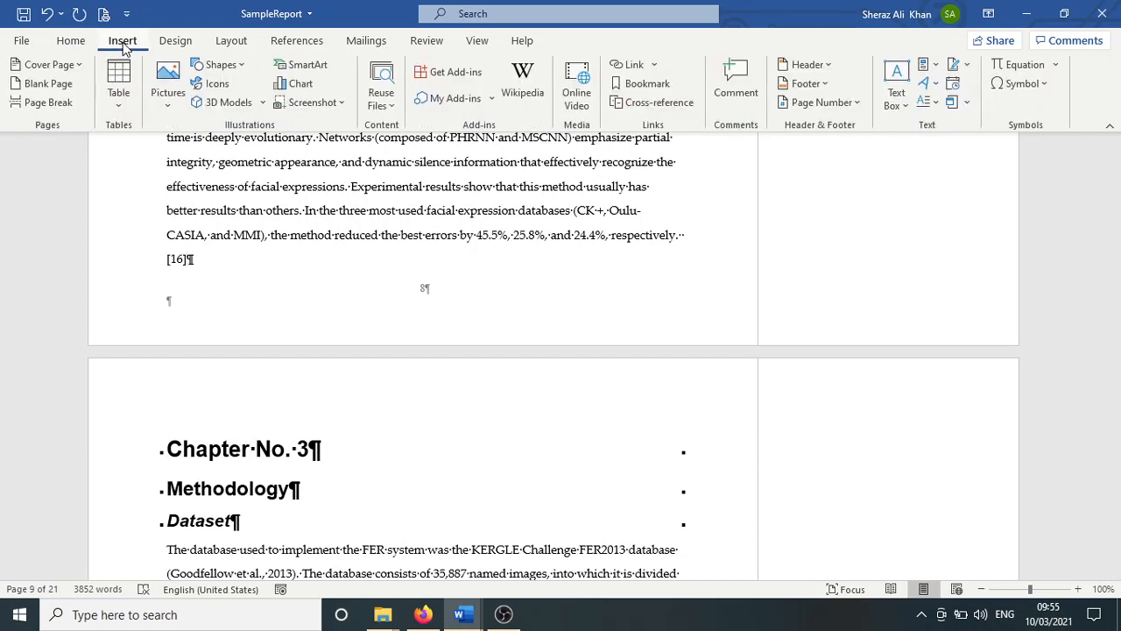
pyautogui.click(69, 103)
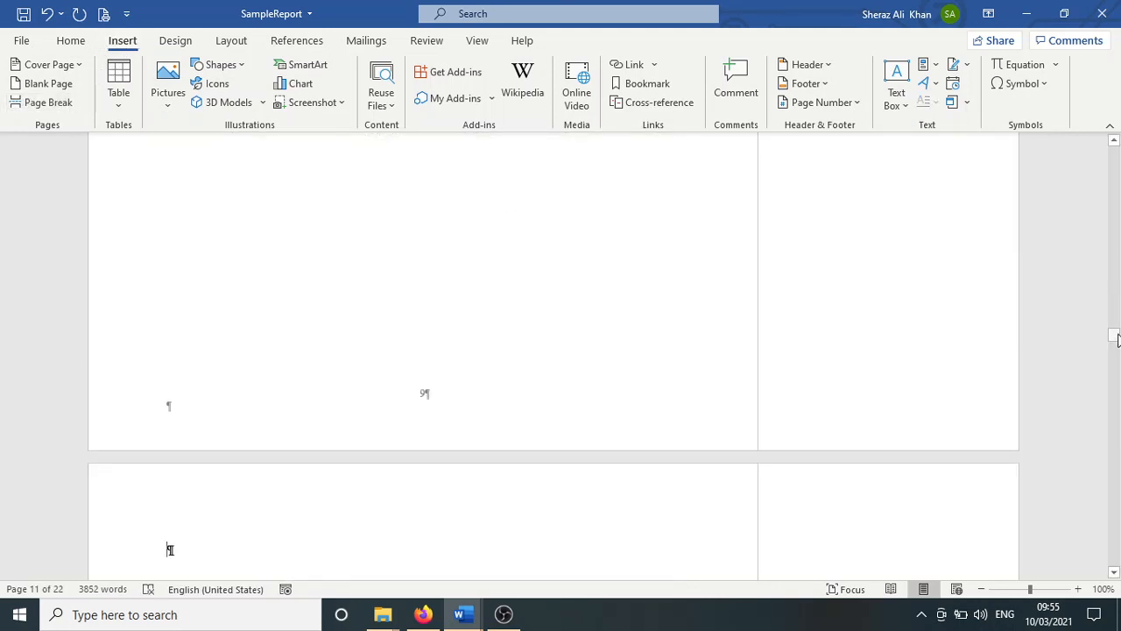
pyautogui.click(1113, 141)
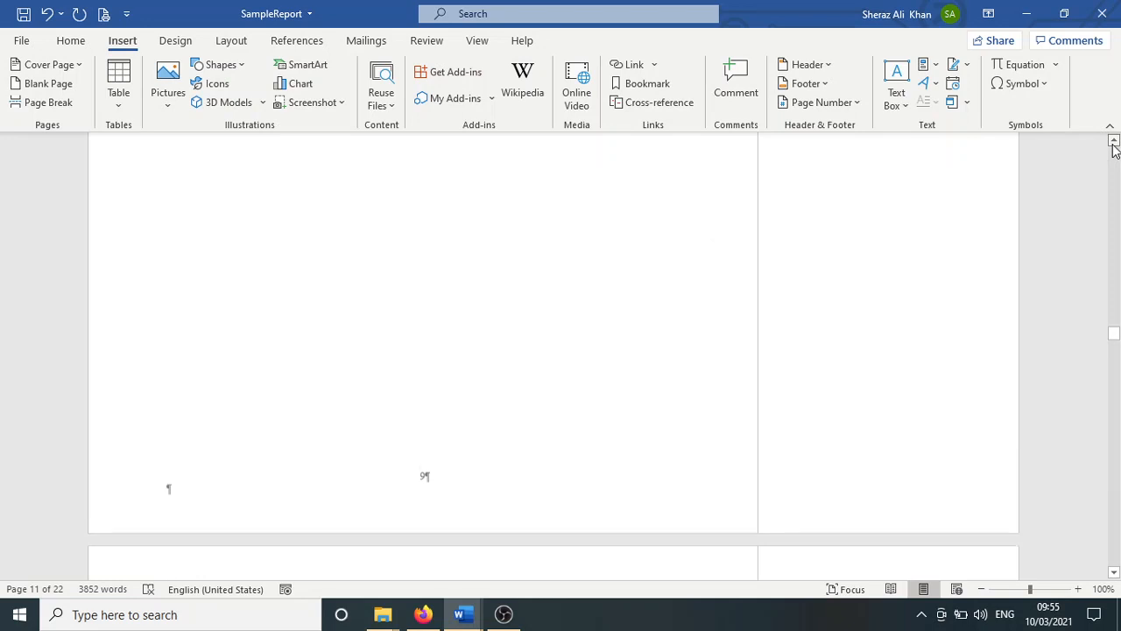
pyautogui.click(1114, 143)
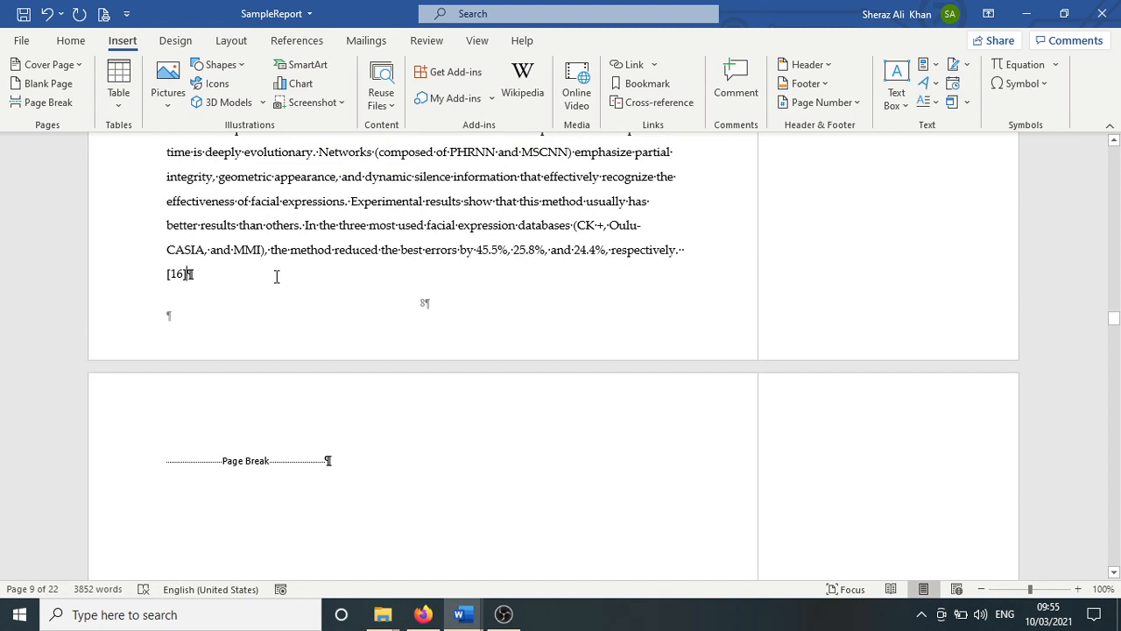
# Join the page break to the line ending in [16], add a period after the citation and save the document
pyautogui.press('Delete')
pyautogui.write('.')
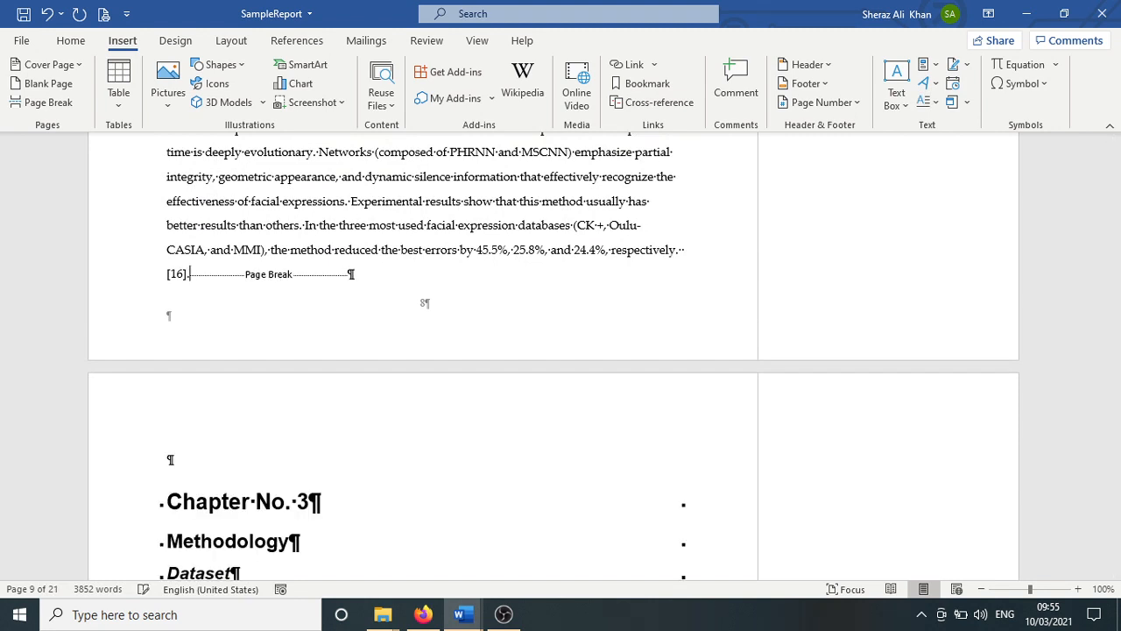
pyautogui.hotkey('ctrl', 's')
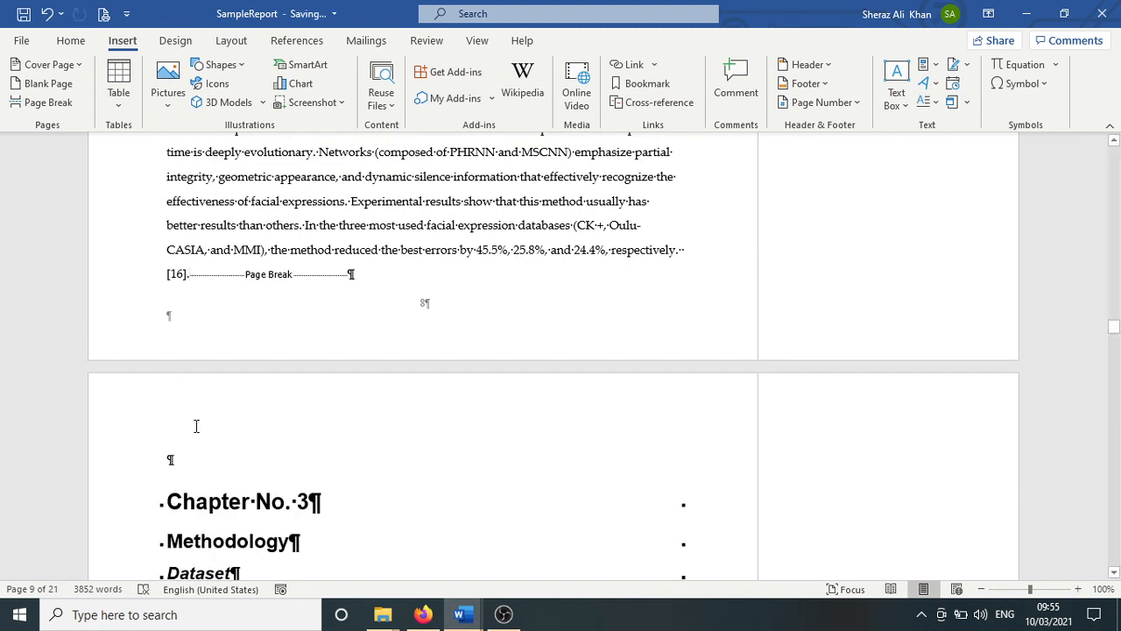
# Delete the empty paragraph above the Chapter No. 3 heading and save the document
pyautogui.click(196, 453)
pyautogui.press('Delete')
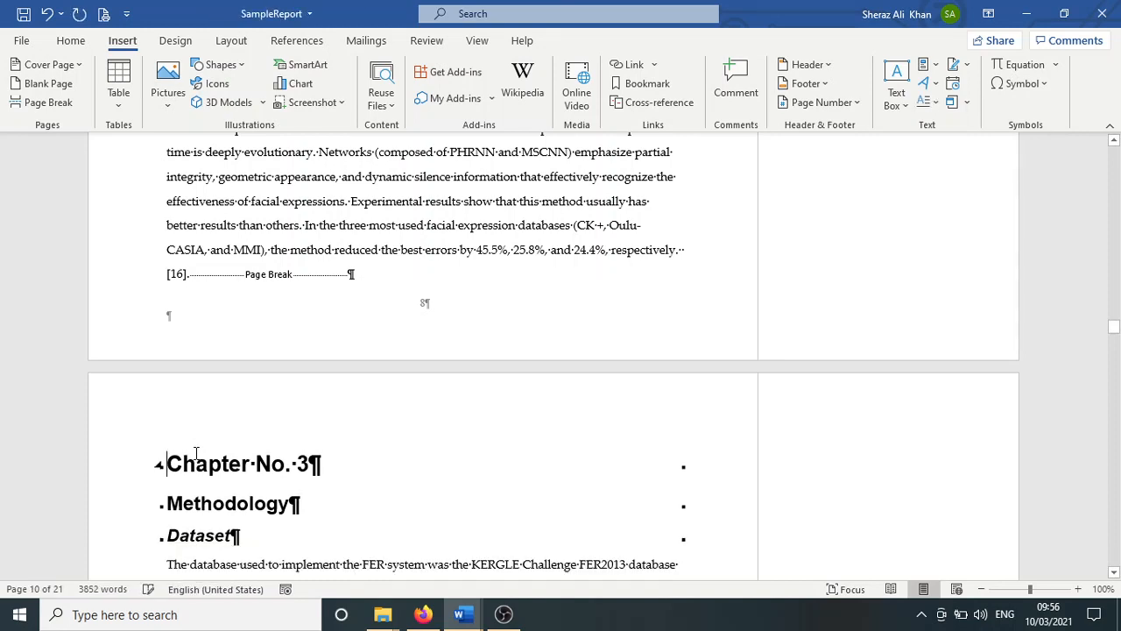
pyautogui.hotkey('ctrl', 's')
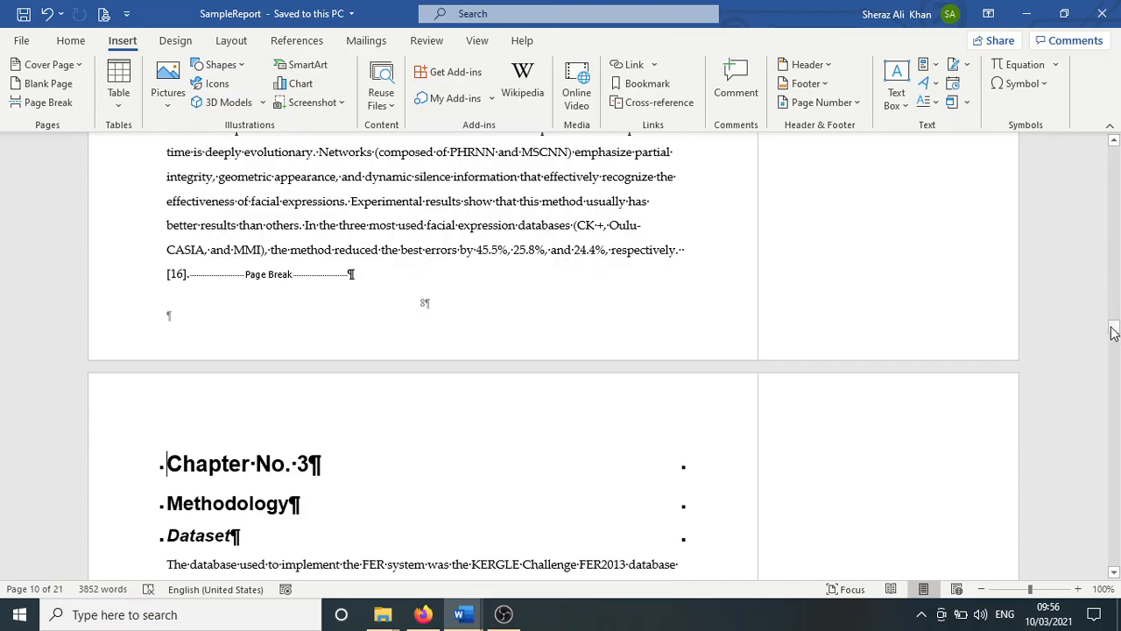
# Modify the Heading 1 style to use centered alignment and save the document
pyautogui.moveTo(1113, 331)
pyautogui.mouseDown()
pyautogui.moveTo(1113, 247)
pyautogui.moveTo(1113, 328)
pyautogui.mouseUp()
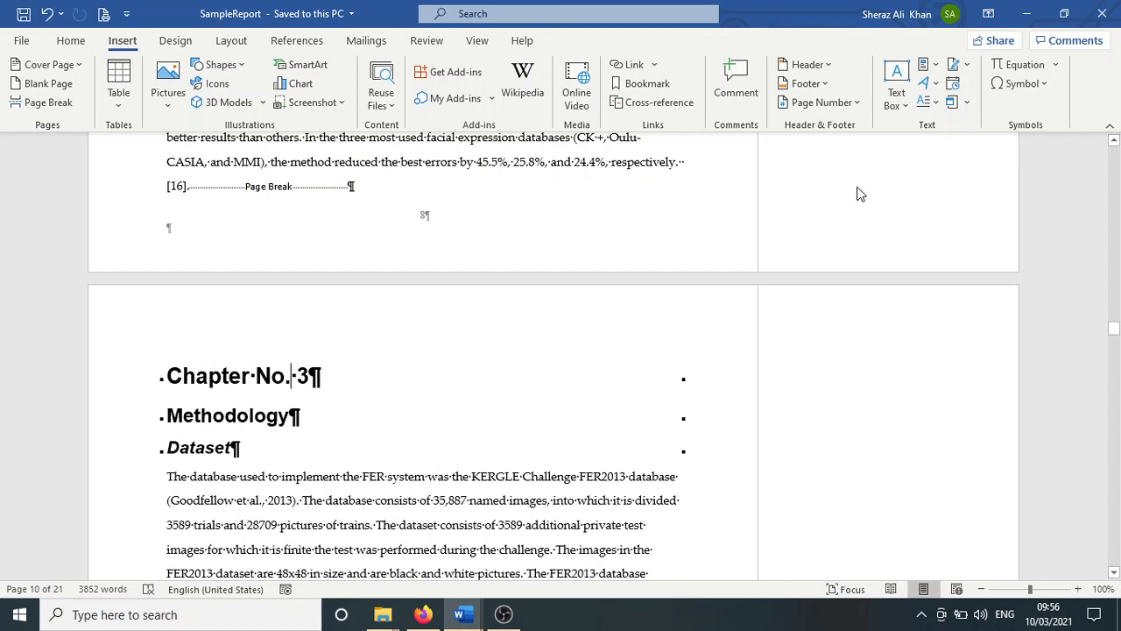
pyautogui.click(71, 41)
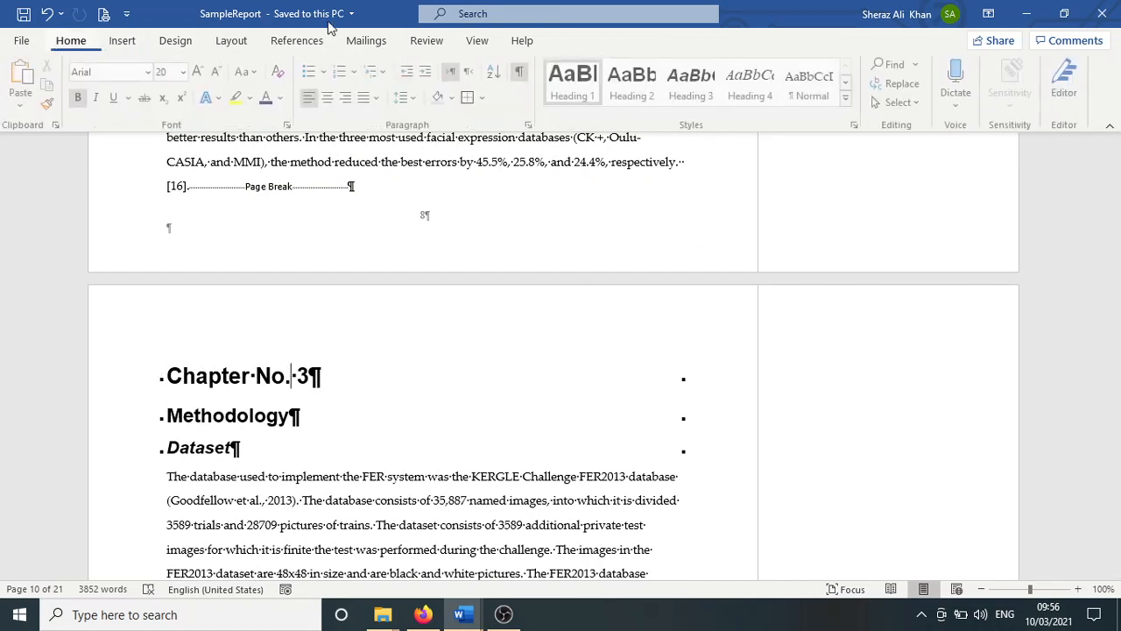
pyautogui.rightClick(577, 79)
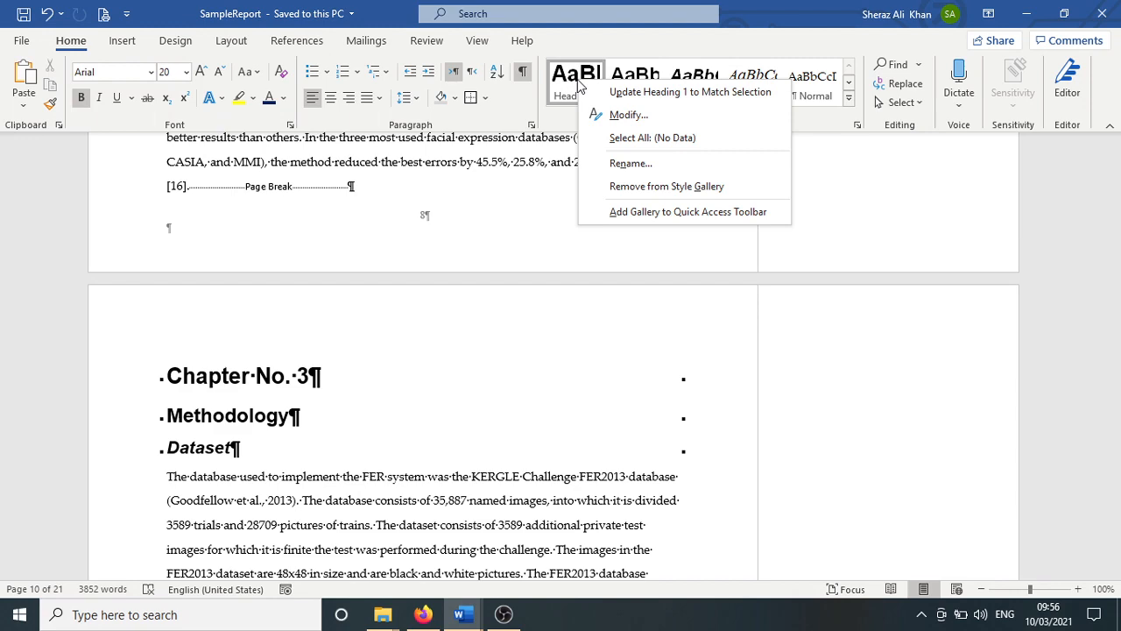
pyautogui.click(622, 113)
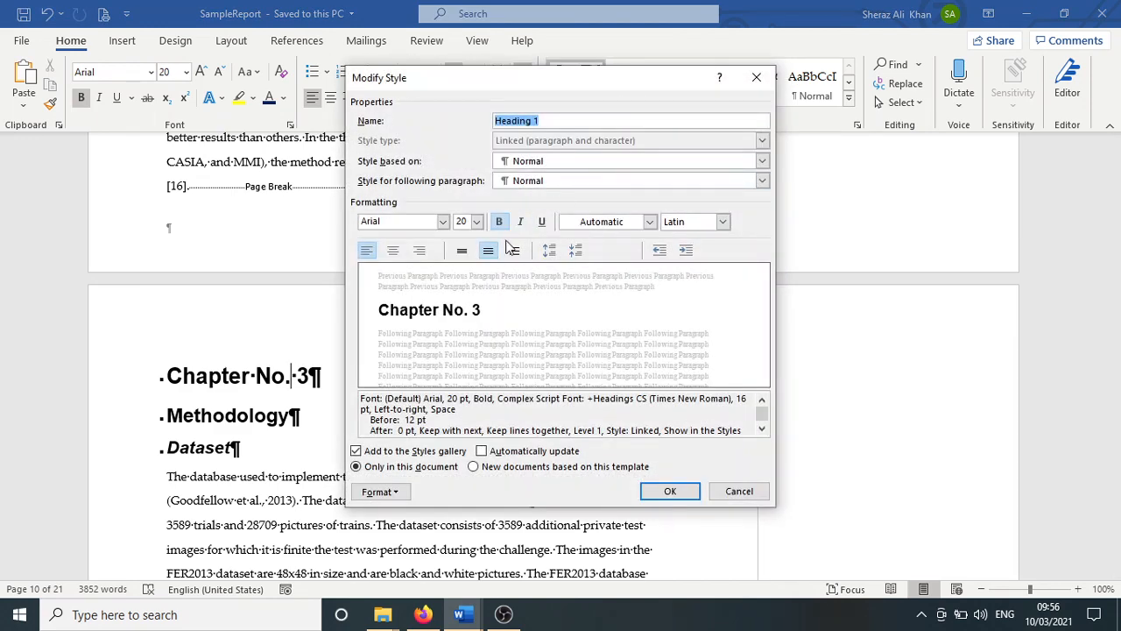
pyautogui.click(394, 251)
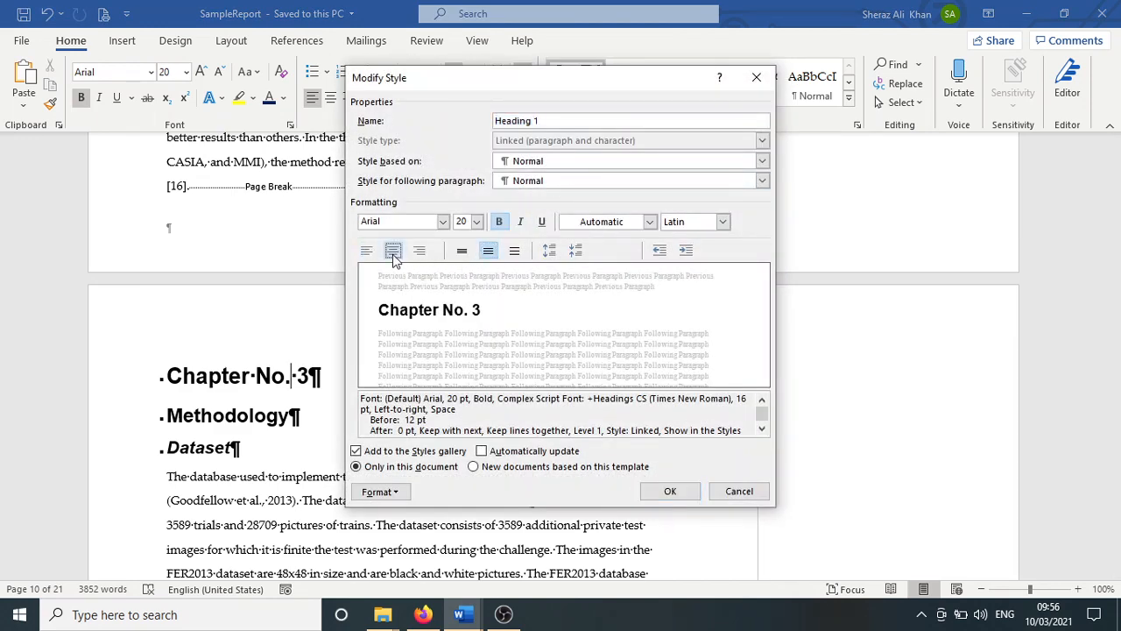
pyautogui.click(651, 492)
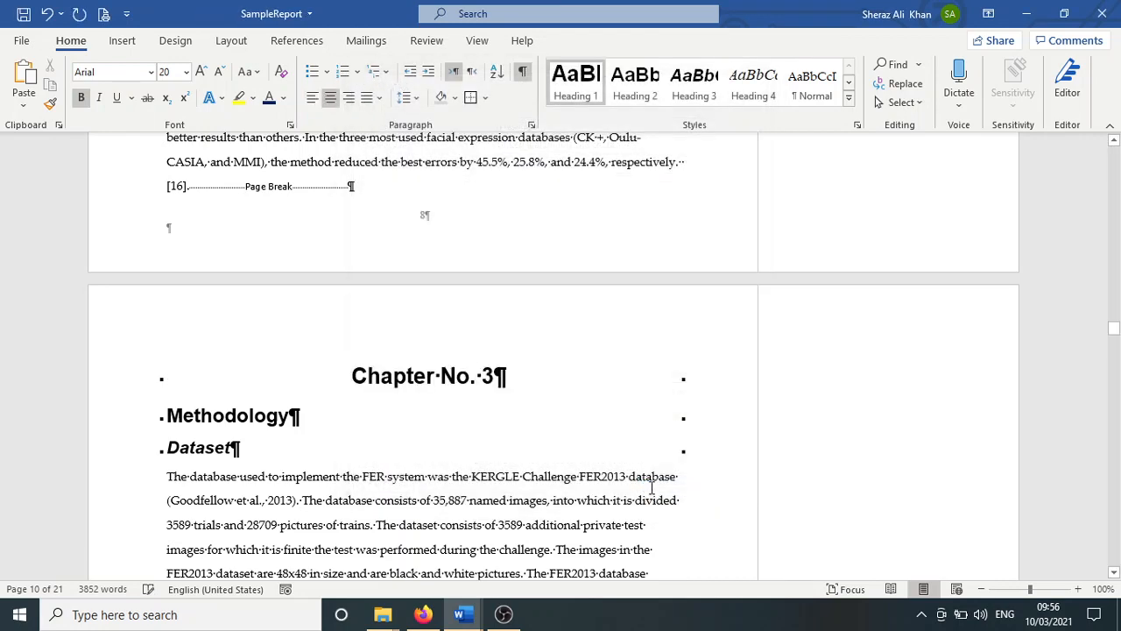
pyautogui.hotkey('ctrl', 's')
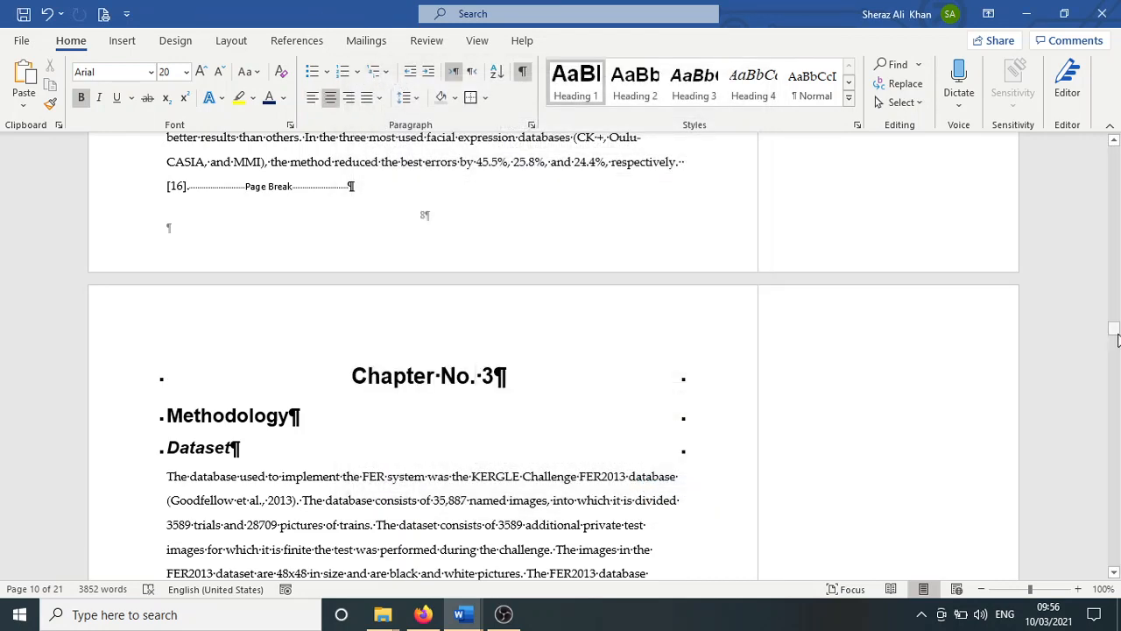
# Modify the Normal style to use the Times New Roman font and save the document
pyautogui.moveTo(1116, 340)
pyautogui.mouseDown()
pyautogui.moveTo(1114, 178)
pyautogui.moveTo(1114, 323)
pyautogui.mouseUp()
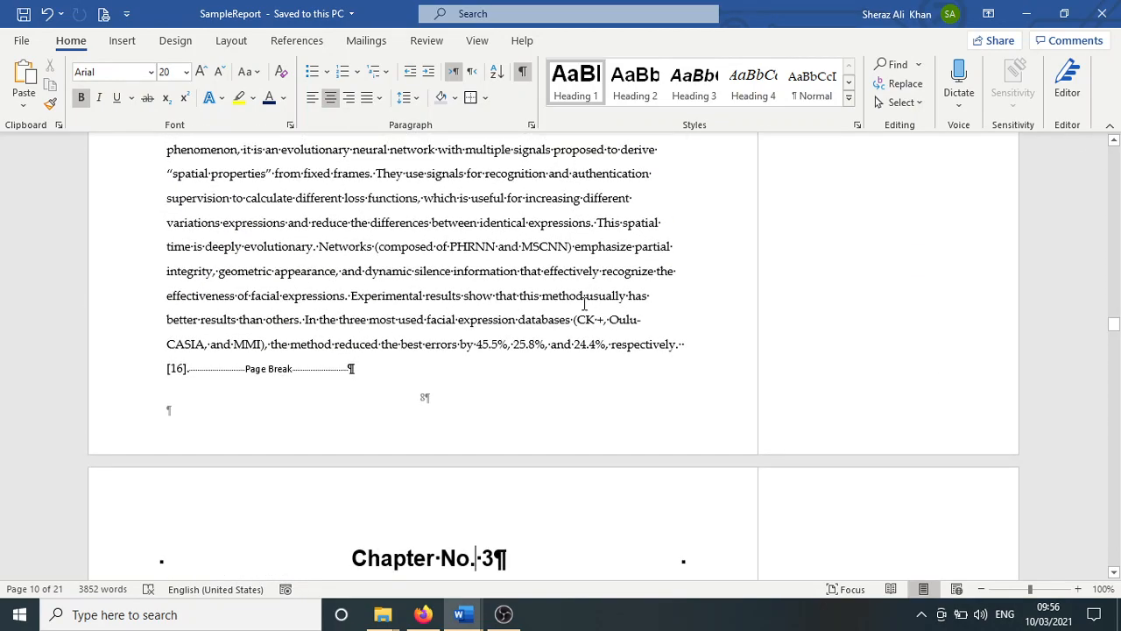
pyautogui.click(471, 200)
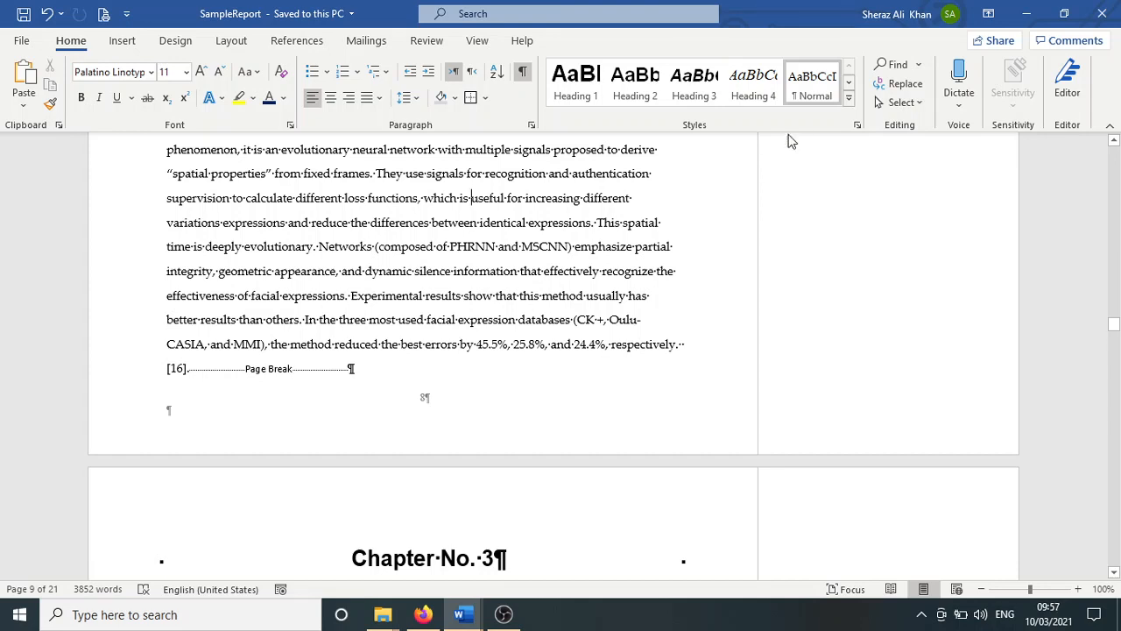
pyautogui.rightClick(813, 90)
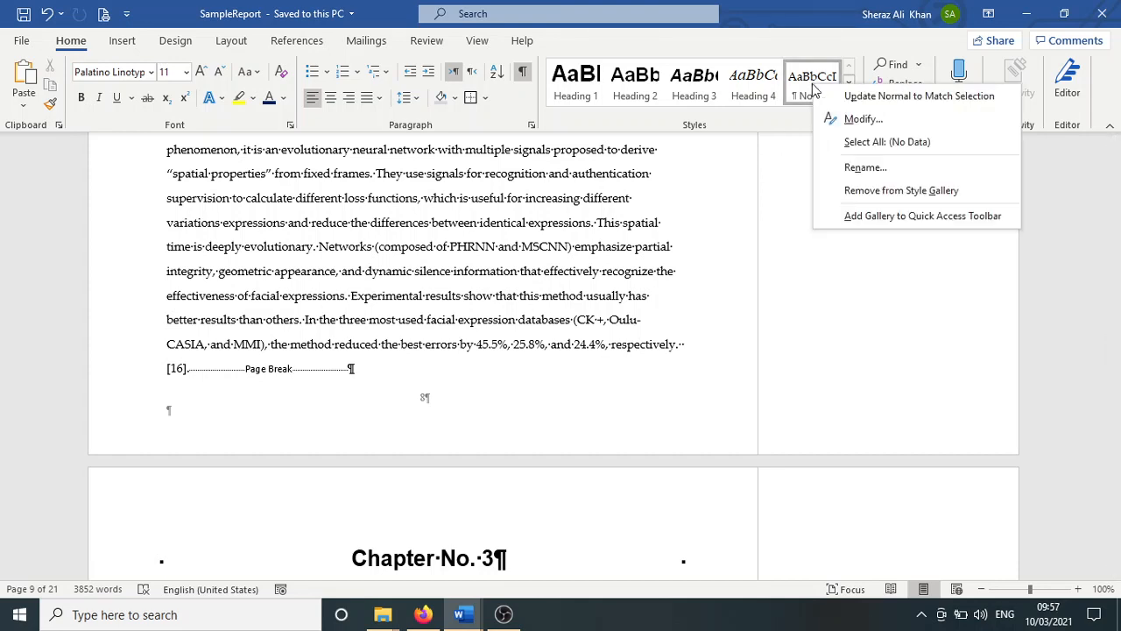
pyautogui.click(853, 118)
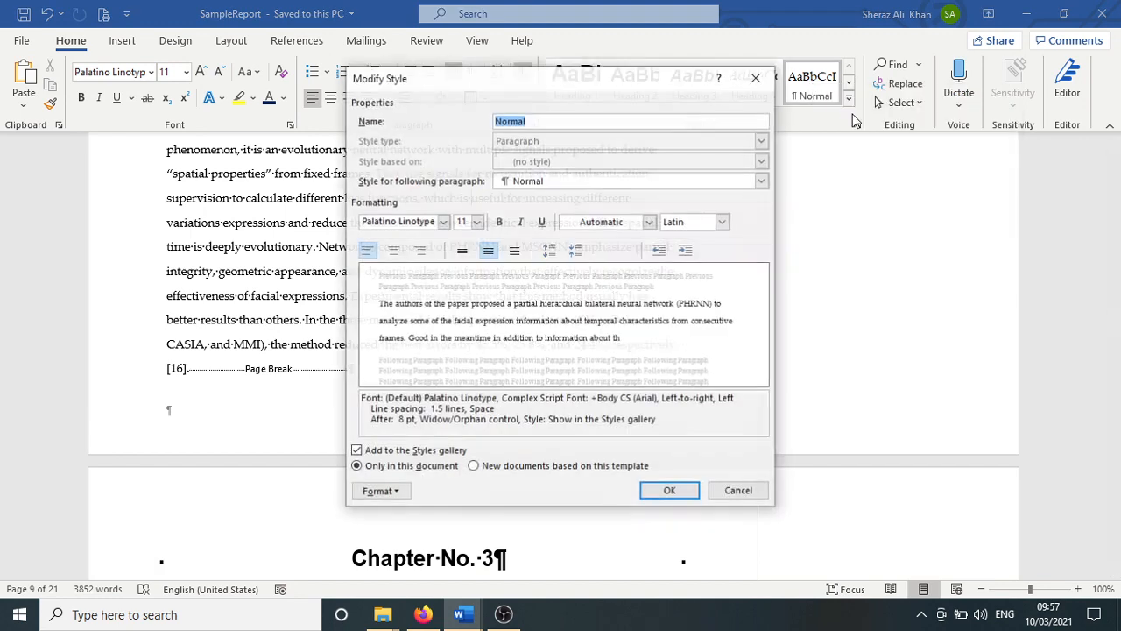
pyautogui.click(444, 220)
pyautogui.click(422, 313)
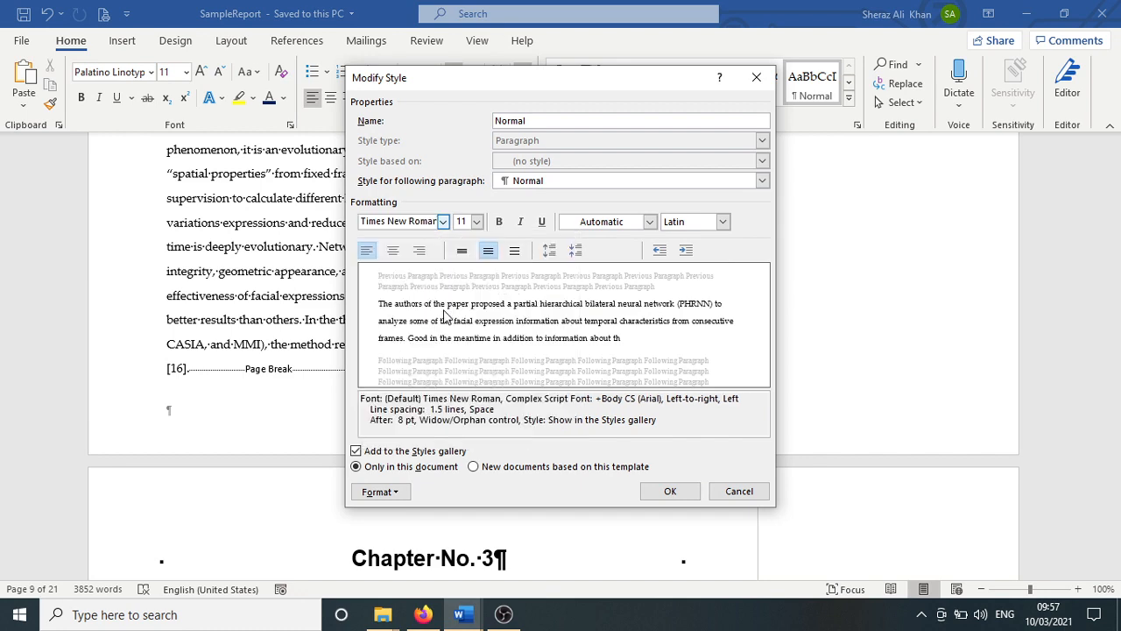
pyautogui.click(656, 491)
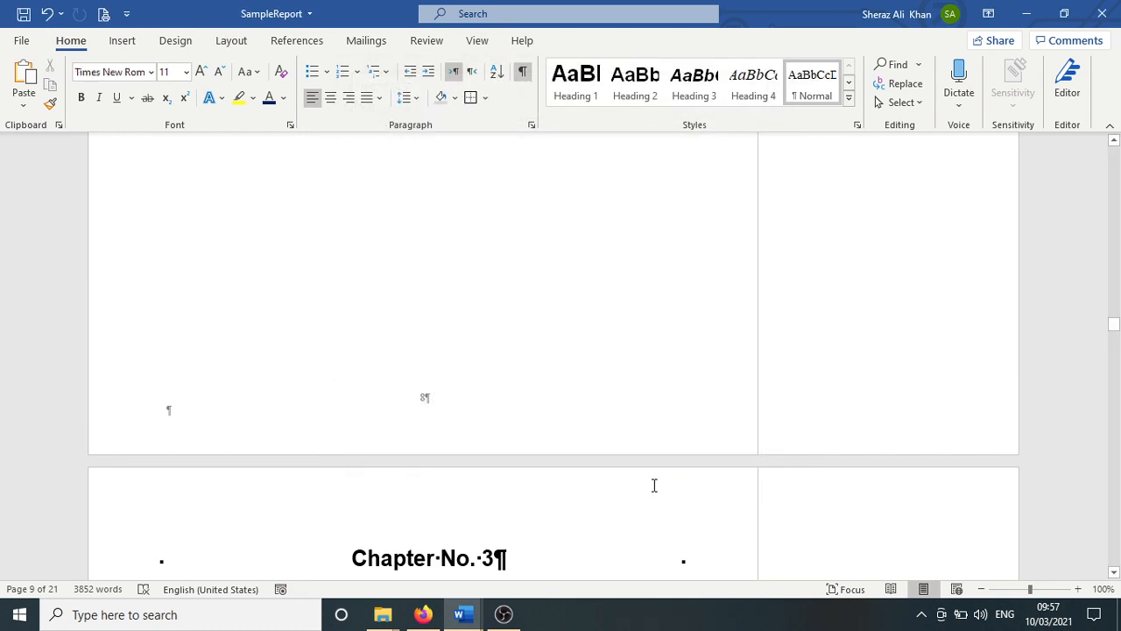
pyautogui.hotkey('ctrl', 's')
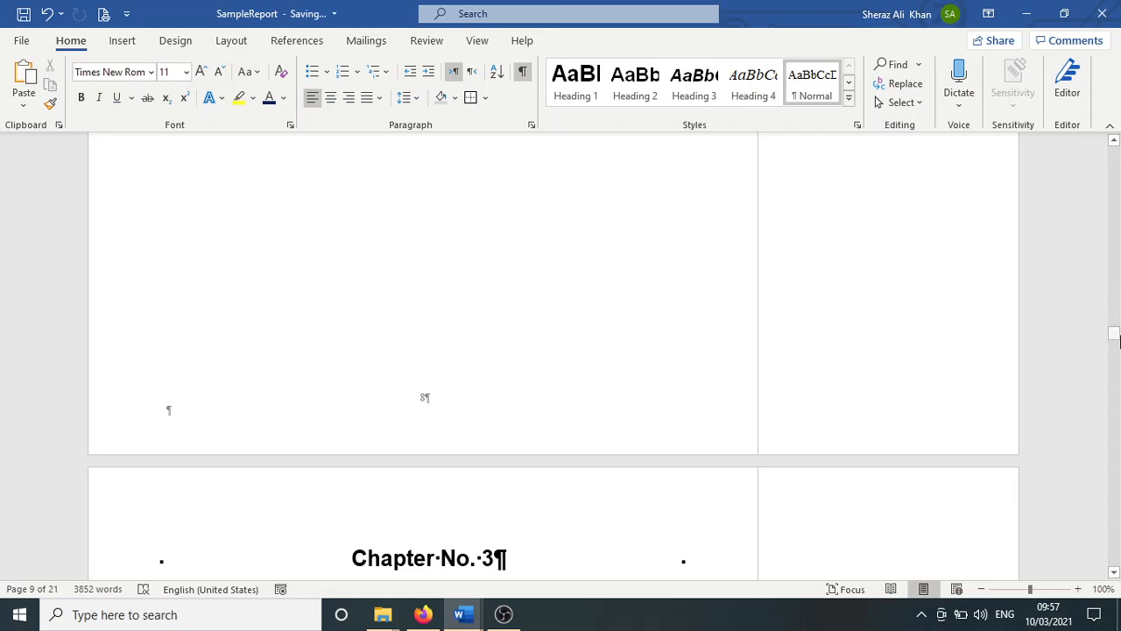
# Delete the empty paragraph above the HAAR Cascade Method in Face detection heading, save the document and hide the formatting marks
pyautogui.moveTo(1114, 340)
pyautogui.mouseDown()
pyautogui.moveTo(1114, 307)
pyautogui.moveTo(1115, 349)
pyautogui.mouseUp()
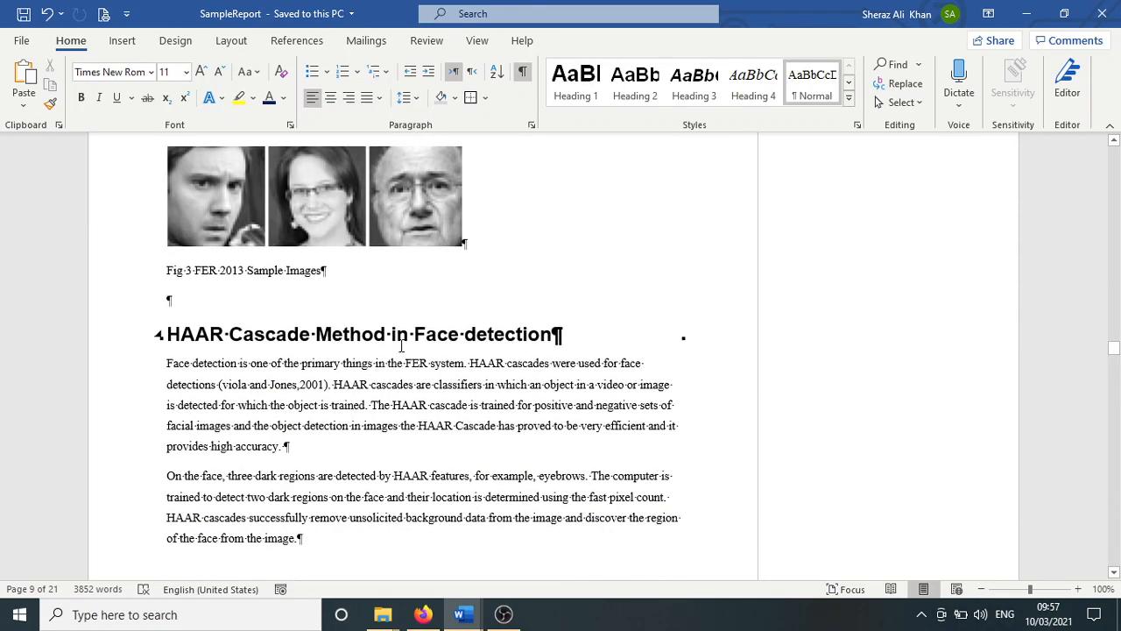
pyautogui.click(212, 300)
pyautogui.press('Delete')
pyautogui.hotkey('ctrl', 's')
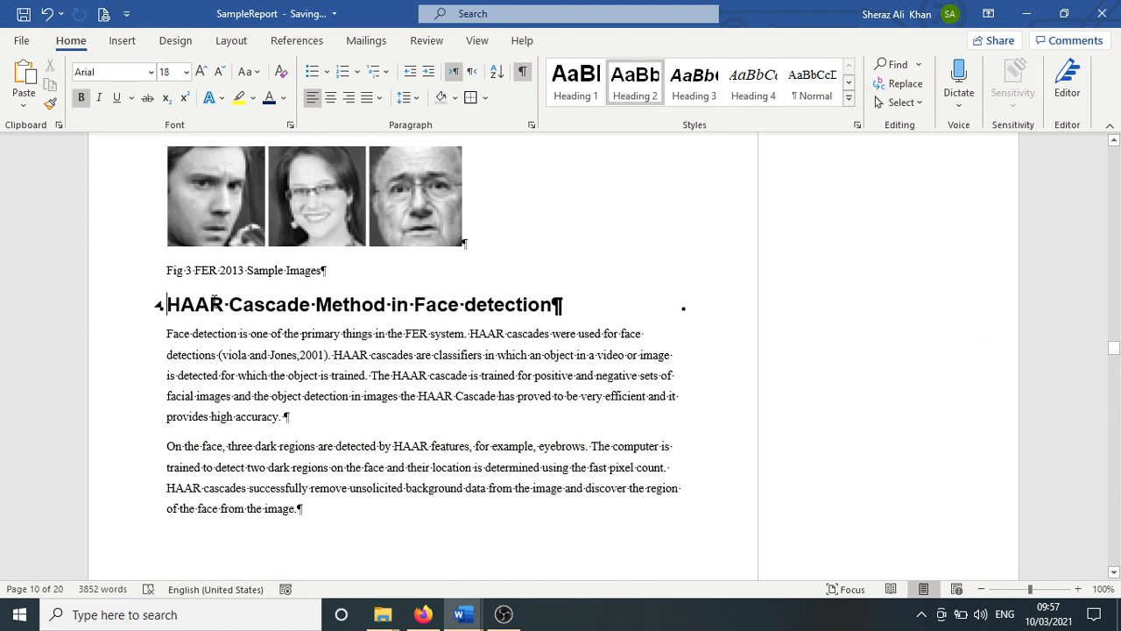
pyautogui.click(523, 73)
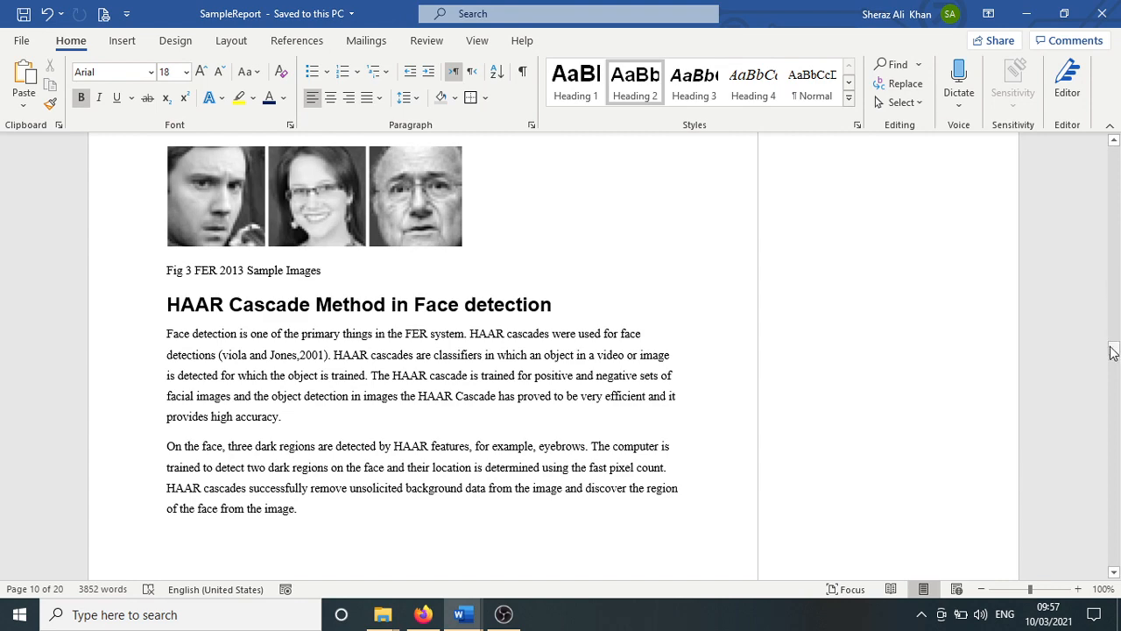
# Apply numbering to the lines from Image Input to Output under the Methodology Stepwise heading
pyautogui.moveTo(1114, 350); pyautogui.dragTo(1115, 346)
pyautogui.moveTo(1115, 346); pyautogui.dragTo(1114, 366)
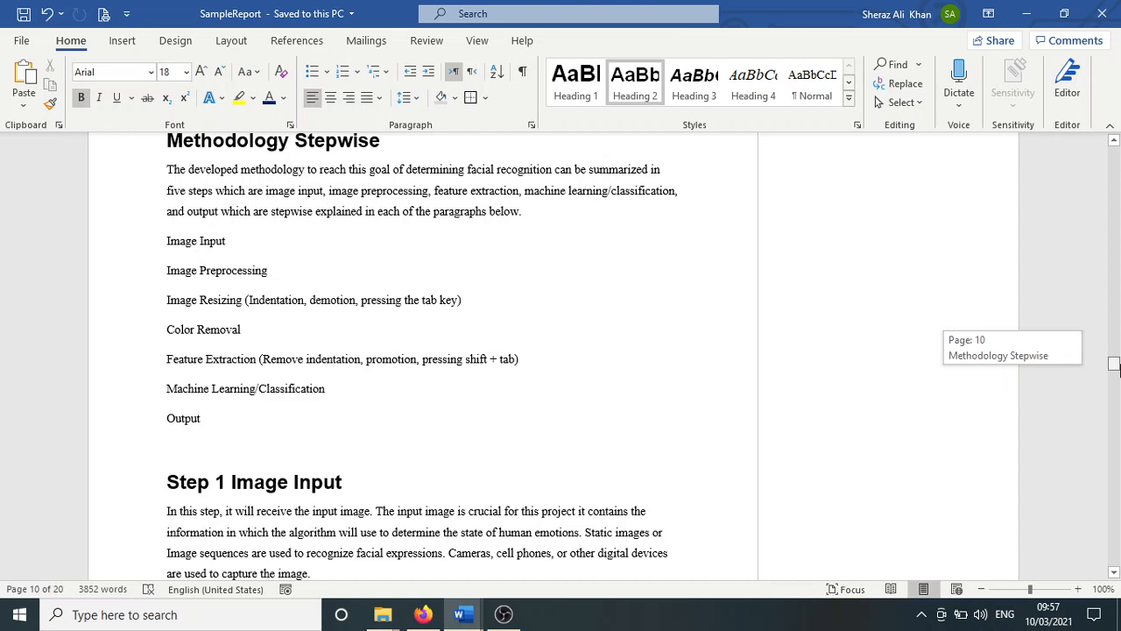
pyautogui.moveTo(1115, 366); pyautogui.dragTo(1114, 366)
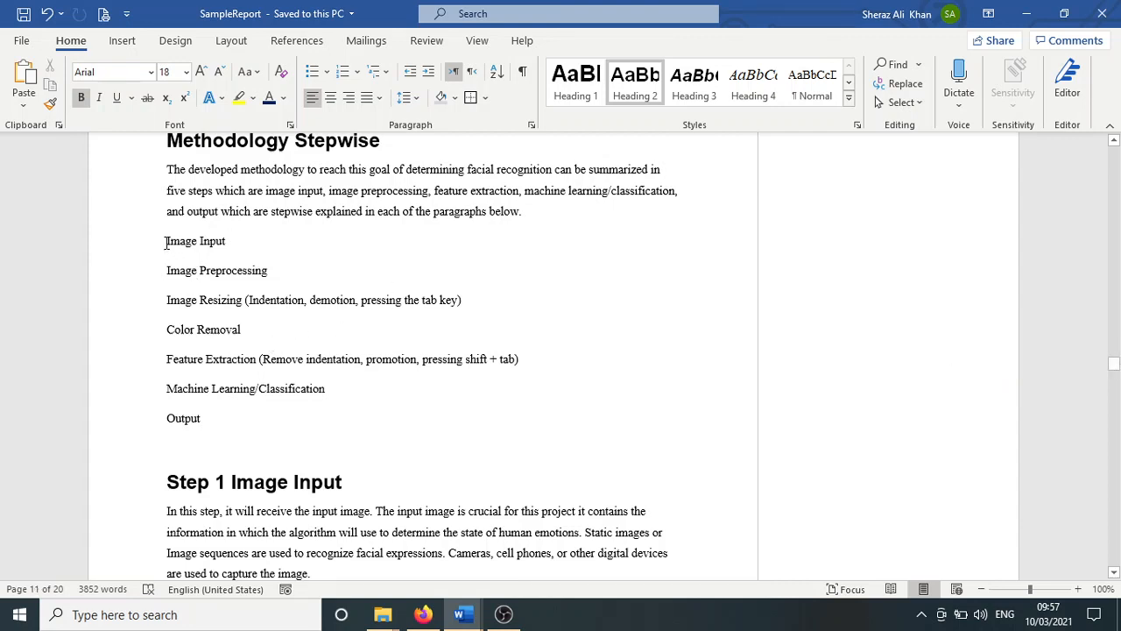
pyautogui.moveTo(175, 257); pyautogui.dragTo(210, 423)
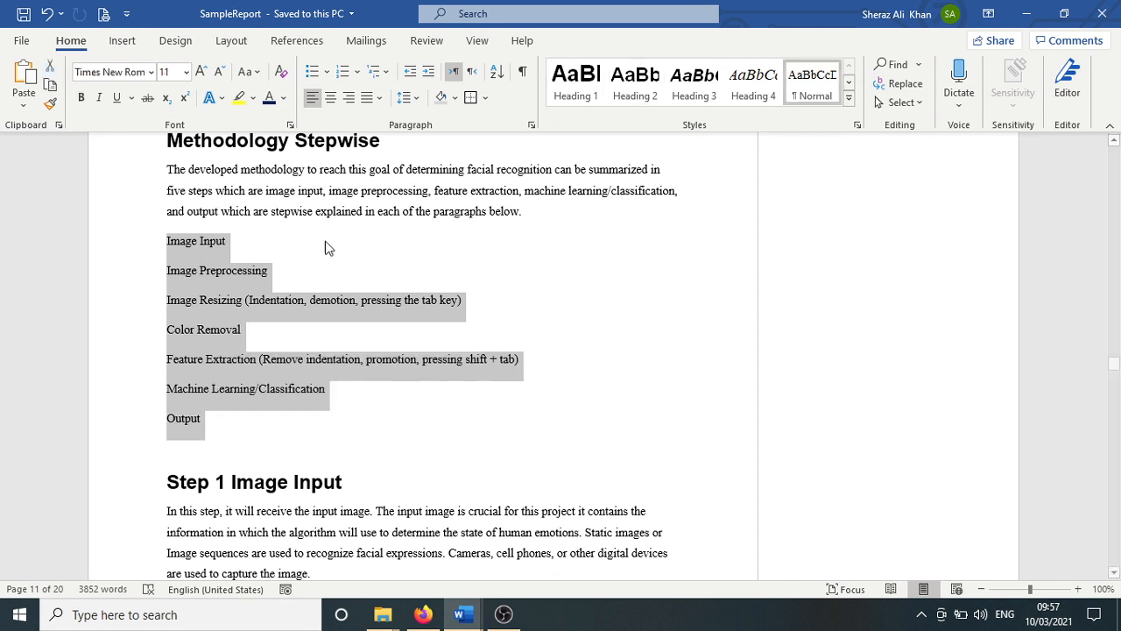
pyautogui.click(343, 77)
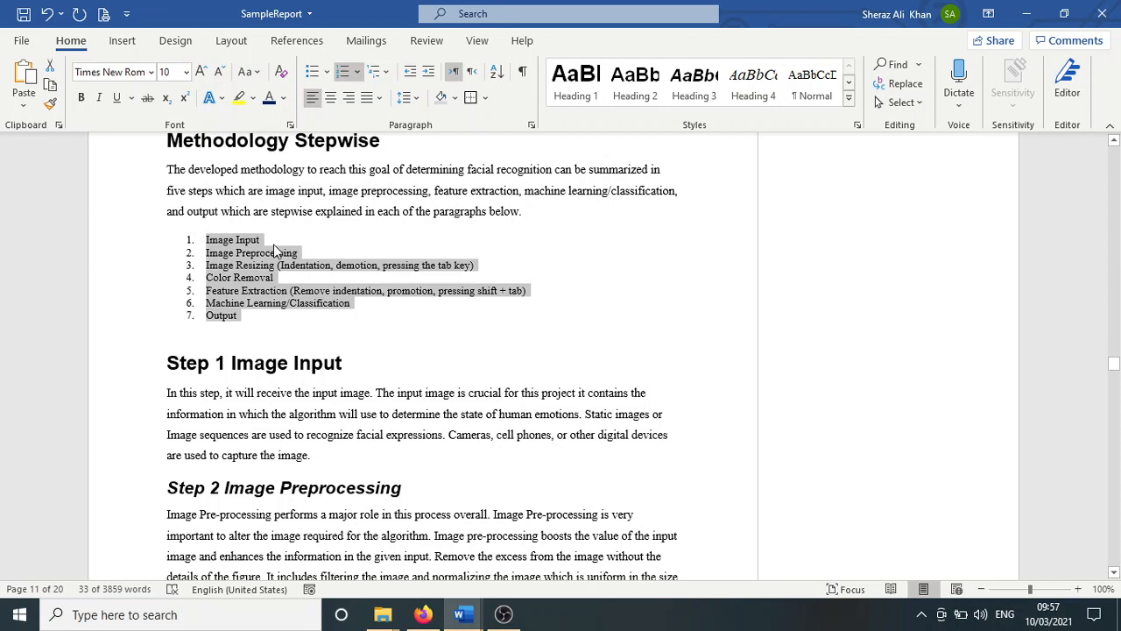
# Demote Image Resizing and Color Removal to sub-items of Image Preprocessing and save the document
pyautogui.click(210, 265)
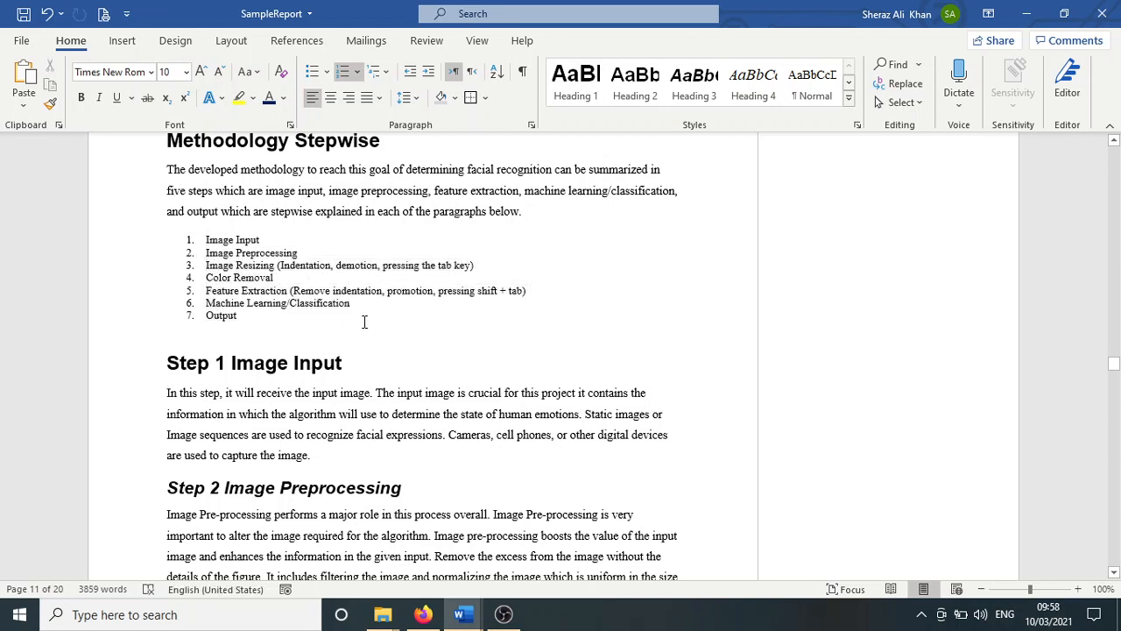
pyautogui.press('Tab')
pyautogui.press('Down')
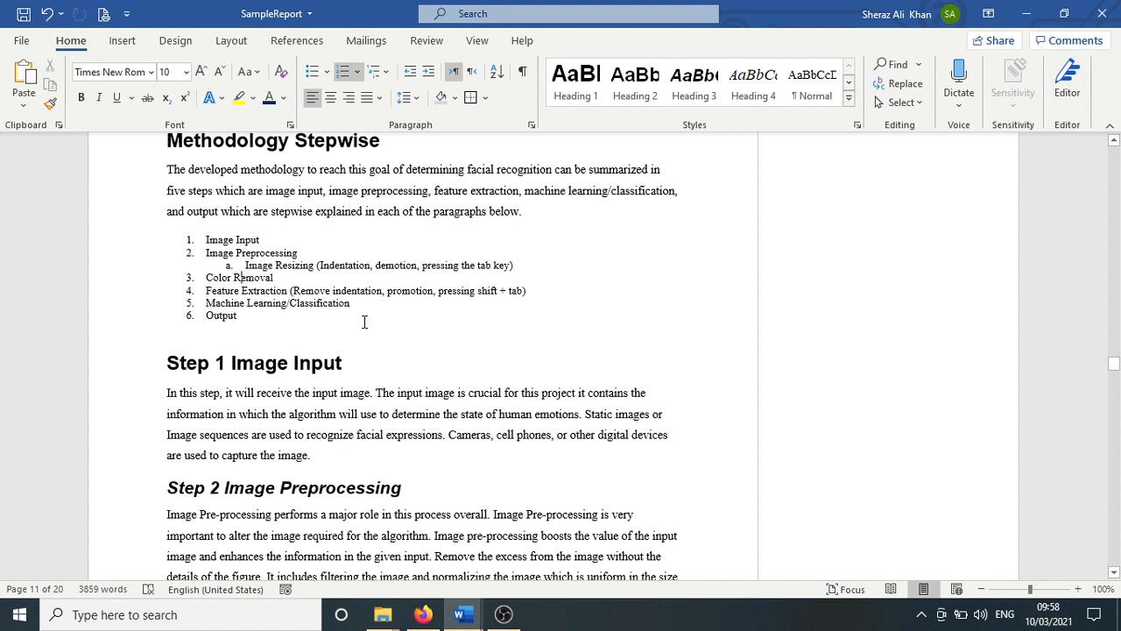
pyautogui.press('Tab')
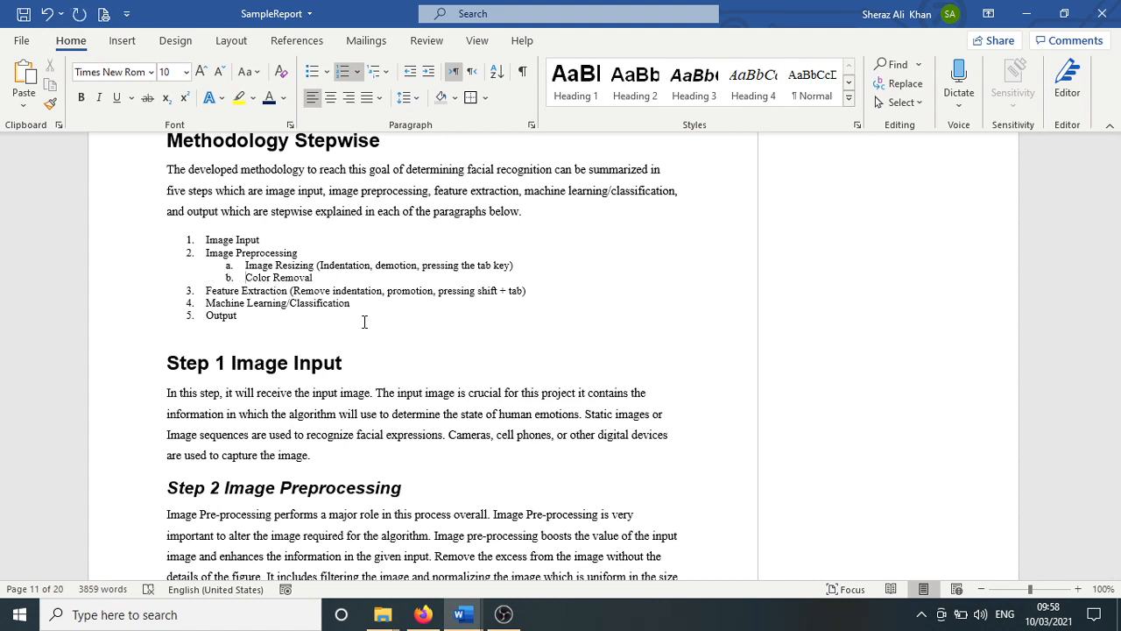
pyautogui.hotkey('ctrl', 's')
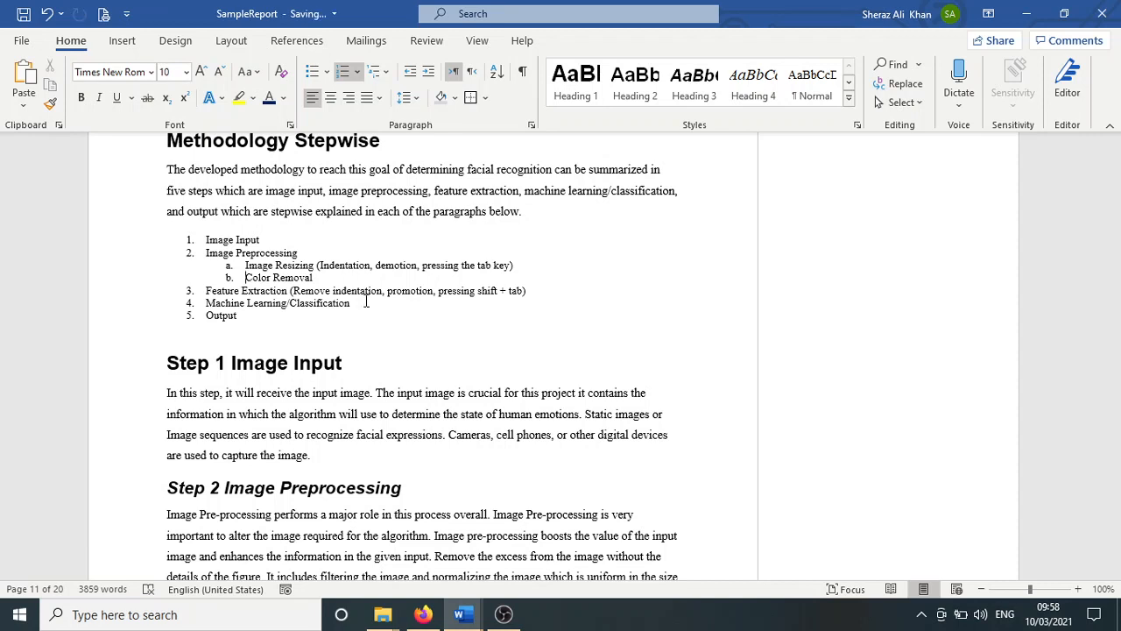
# Reset the whole Methodology Stepwise list, from Image Input to Output, to the Normal style and number it again
pyautogui.click(372, 190)
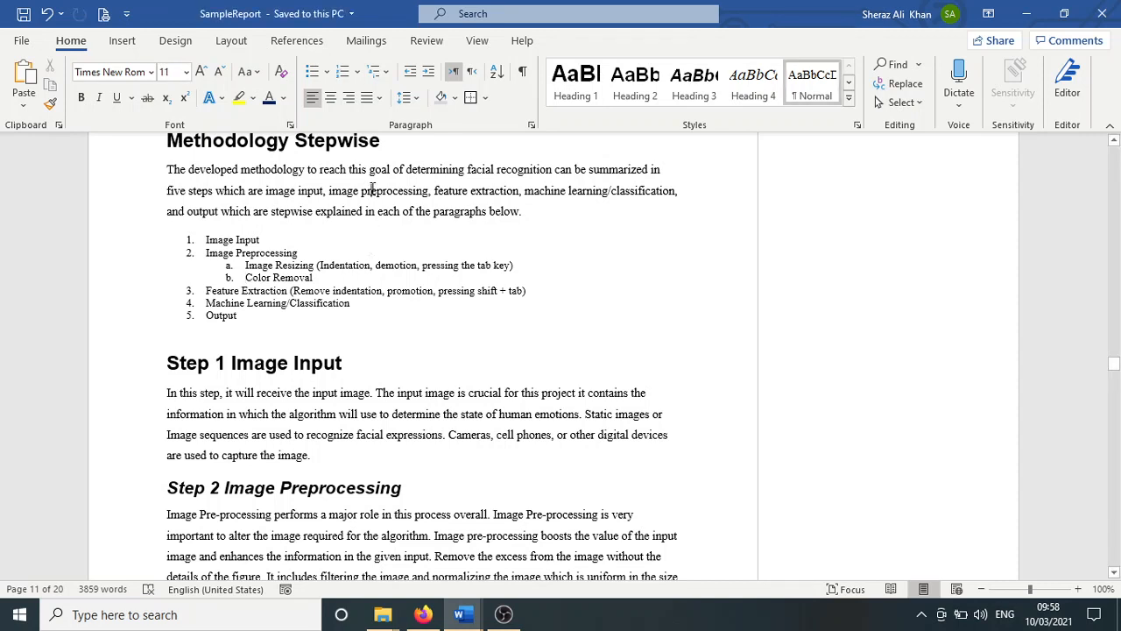
pyautogui.click(254, 240)
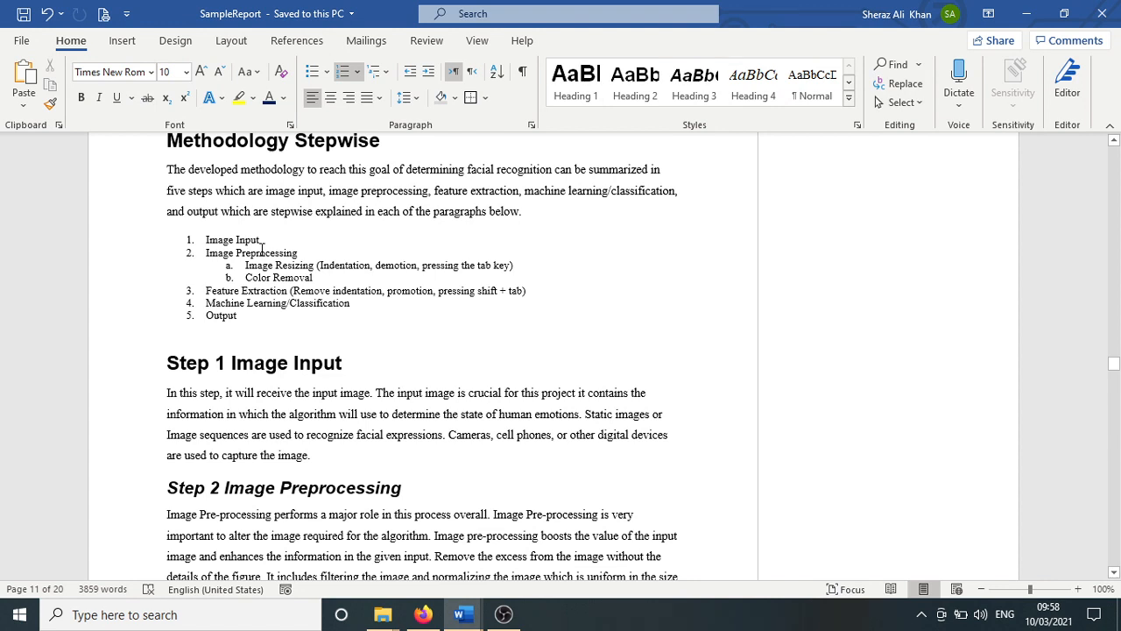
pyautogui.moveTo(241, 317); pyautogui.dragTo(207, 239)
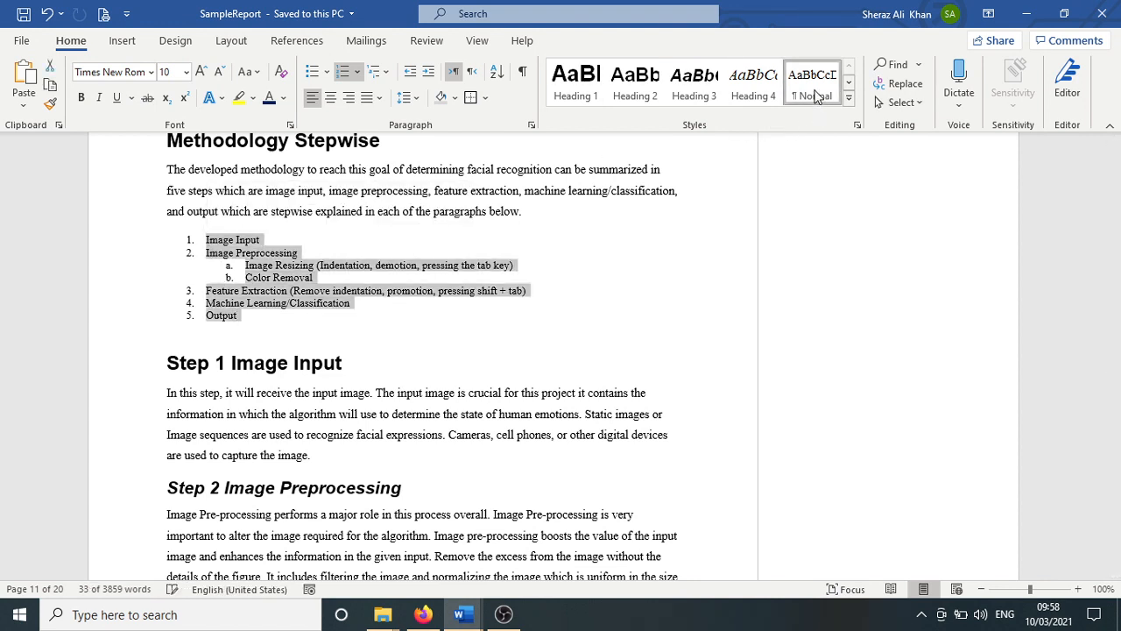
pyautogui.click(813, 88)
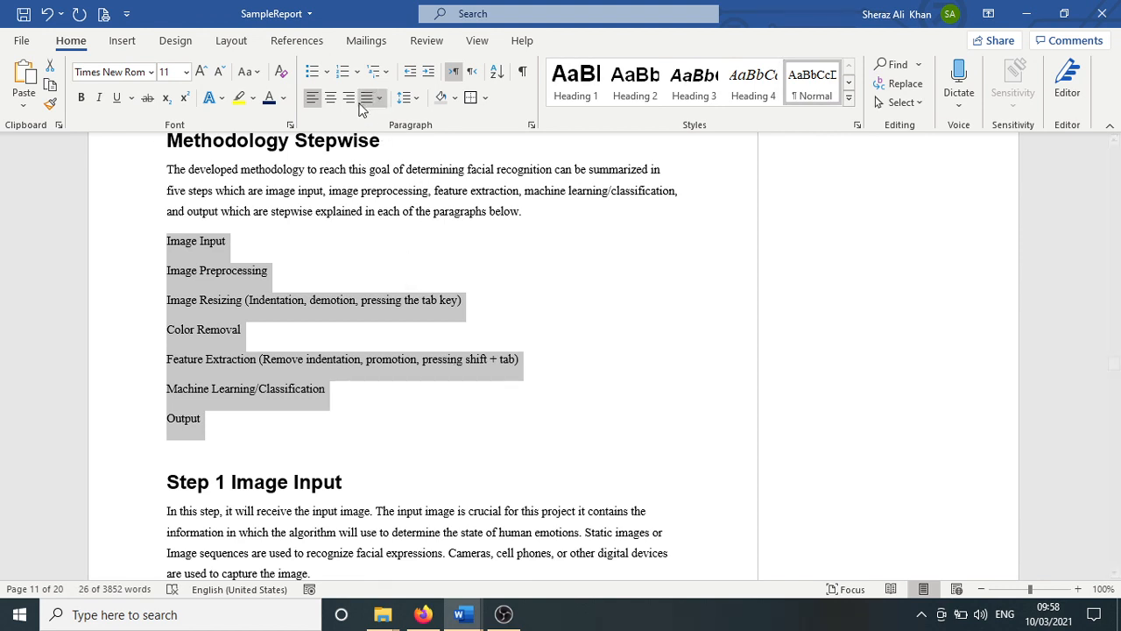
pyautogui.click(342, 72)
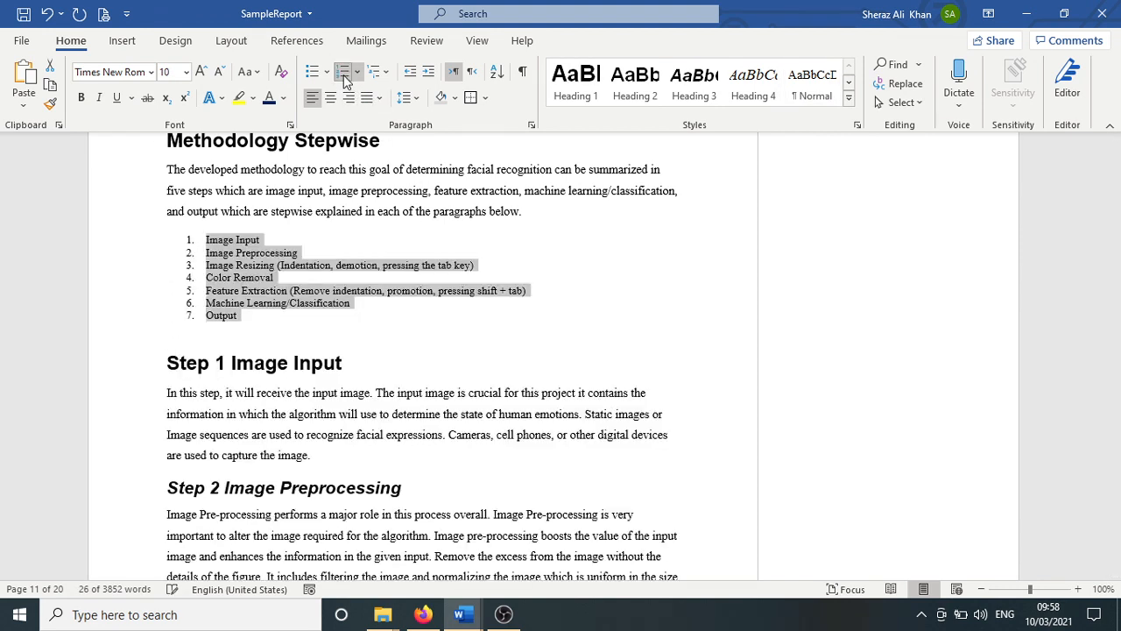
# Increase the numbered list's font size to 11 and set its line spacing to 1.5
pyautogui.click(200, 71)
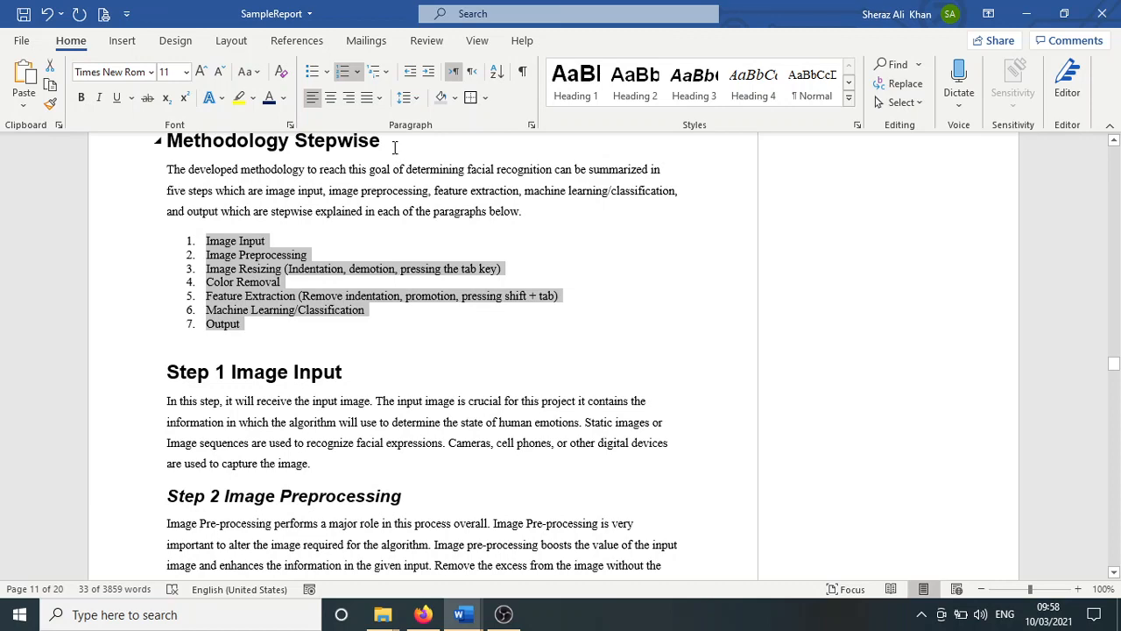
pyautogui.click(407, 97)
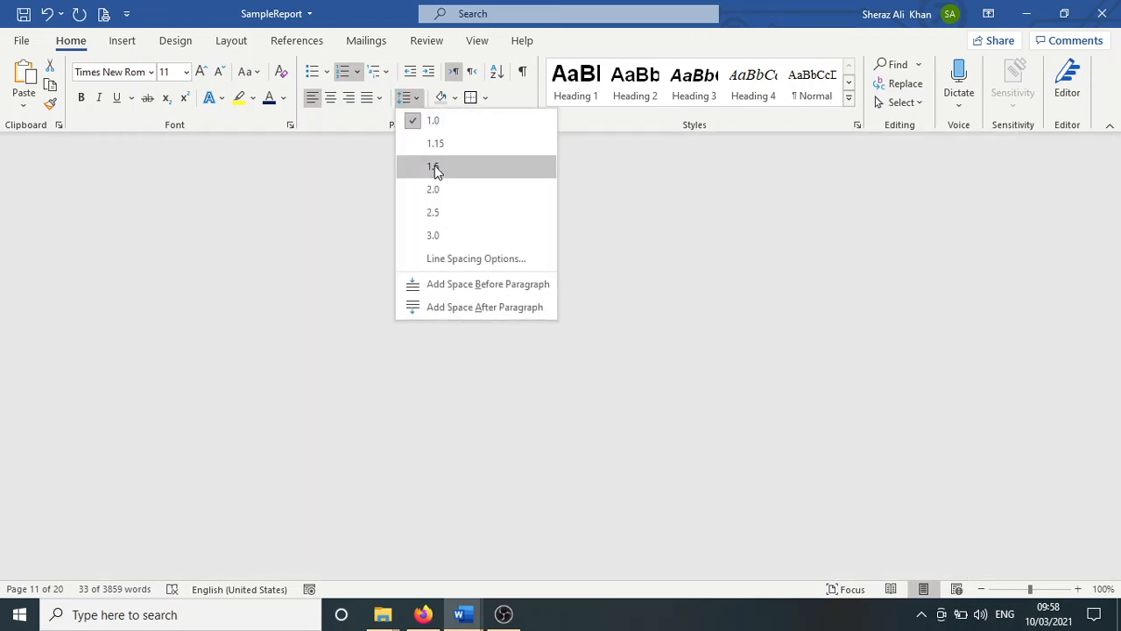
pyautogui.click(435, 167)
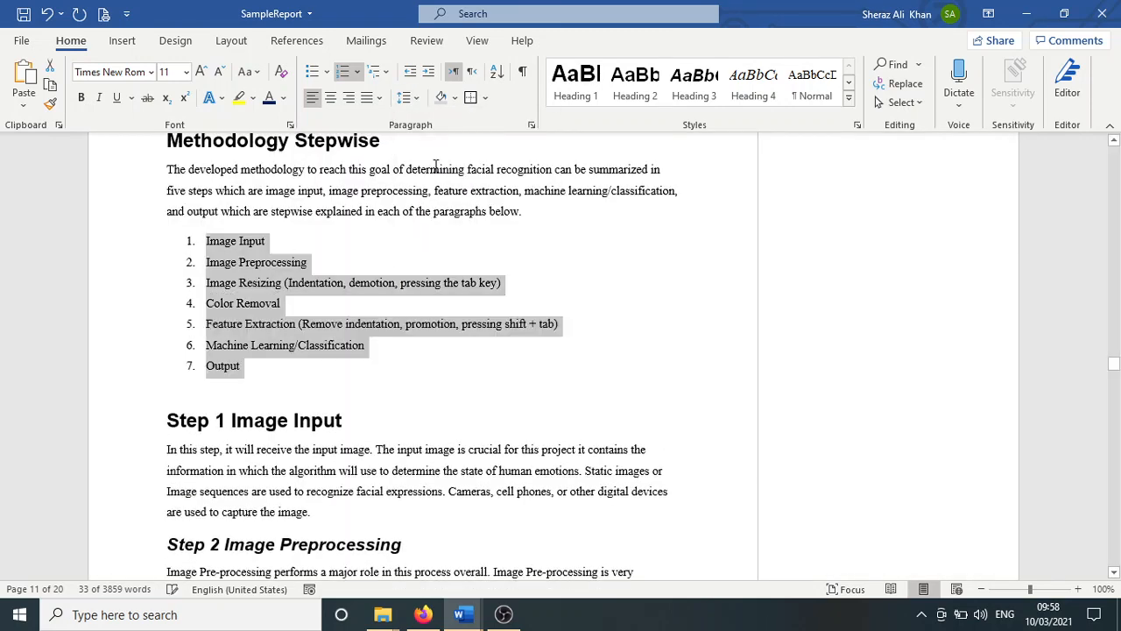
# Demote Image Resizing and Color Removal to lettered sub-items under Image Preprocessing and save the document
pyautogui.click(299, 365)
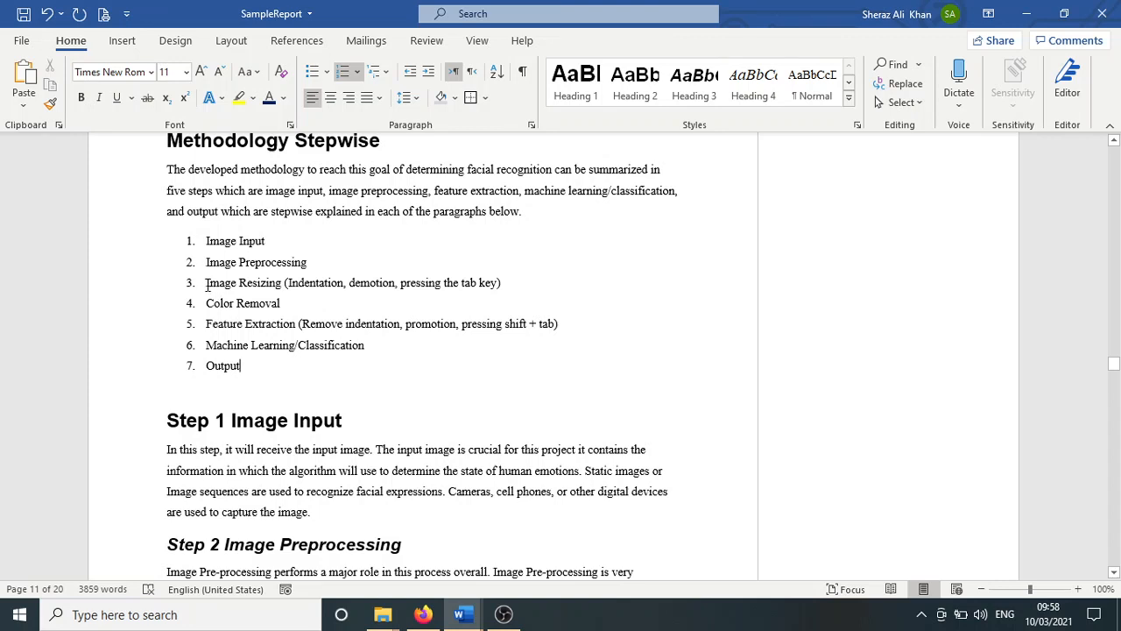
pyautogui.press('Tab')
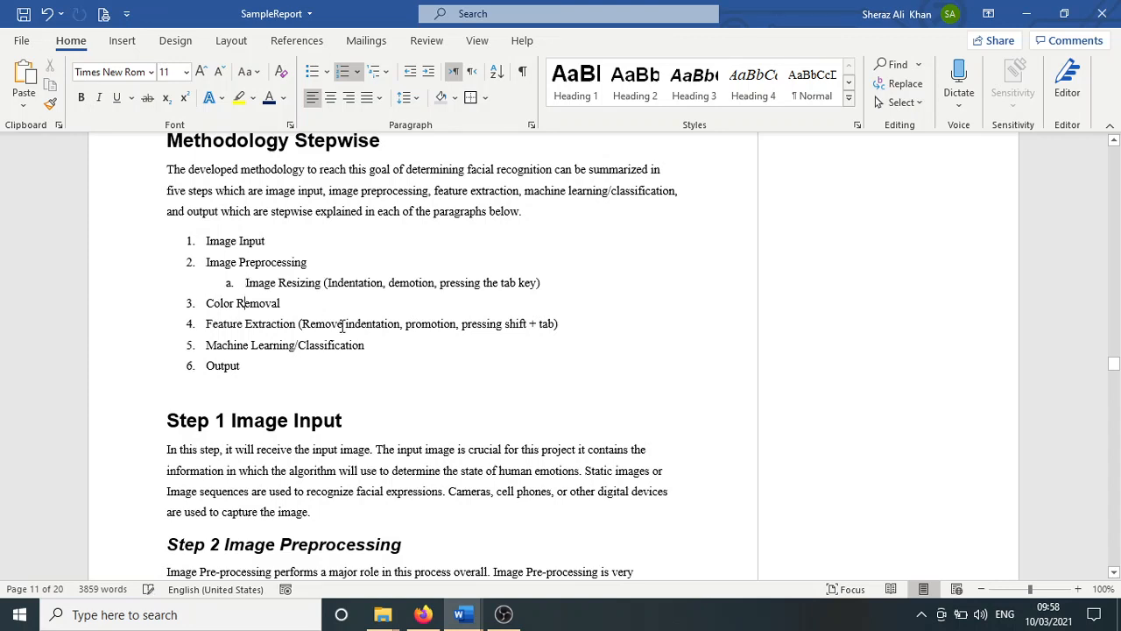
pyautogui.press('Tab')
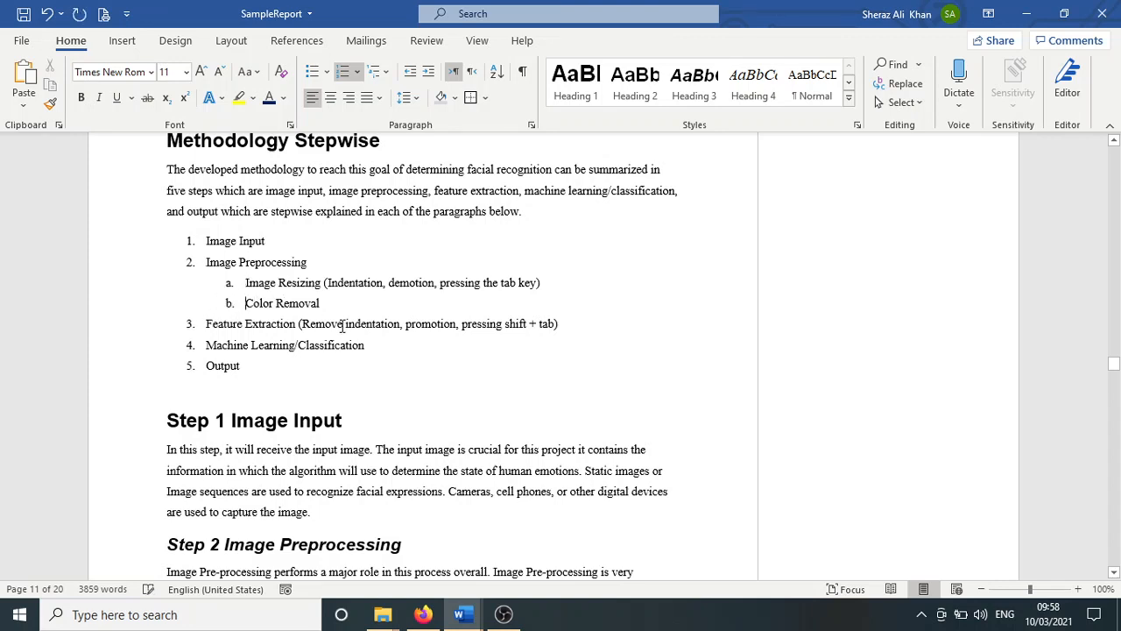
pyautogui.hotkey('ctrl', 's')
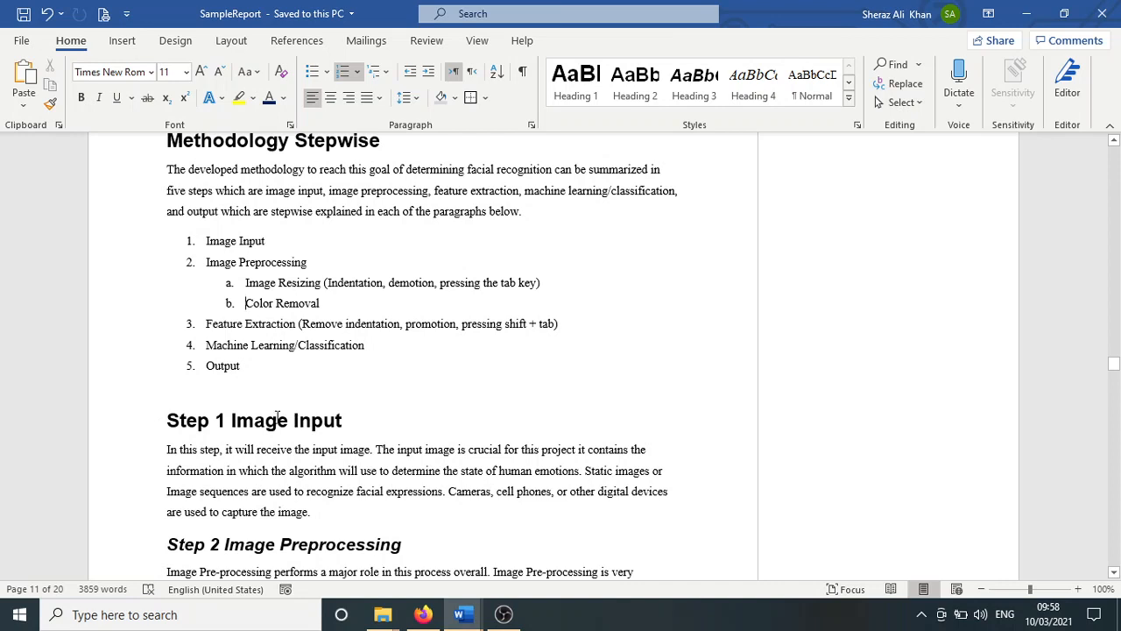
# Apply the Heading 3 style to the Step 1 Image Input heading
pyautogui.click(278, 426)
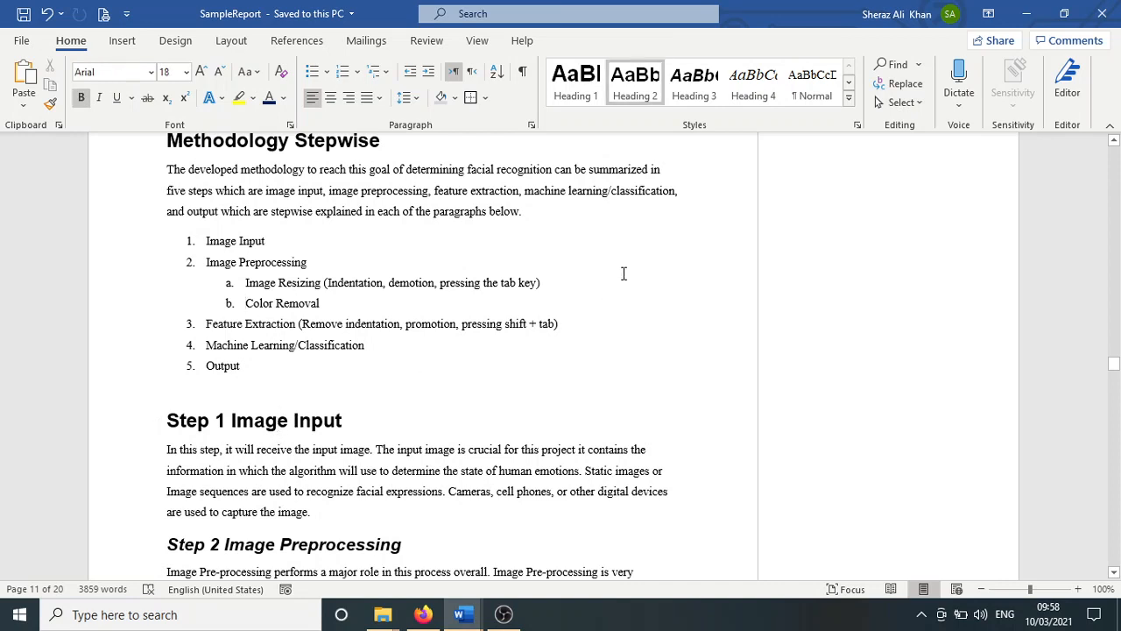
pyautogui.click(693, 84)
pyautogui.click(280, 542)
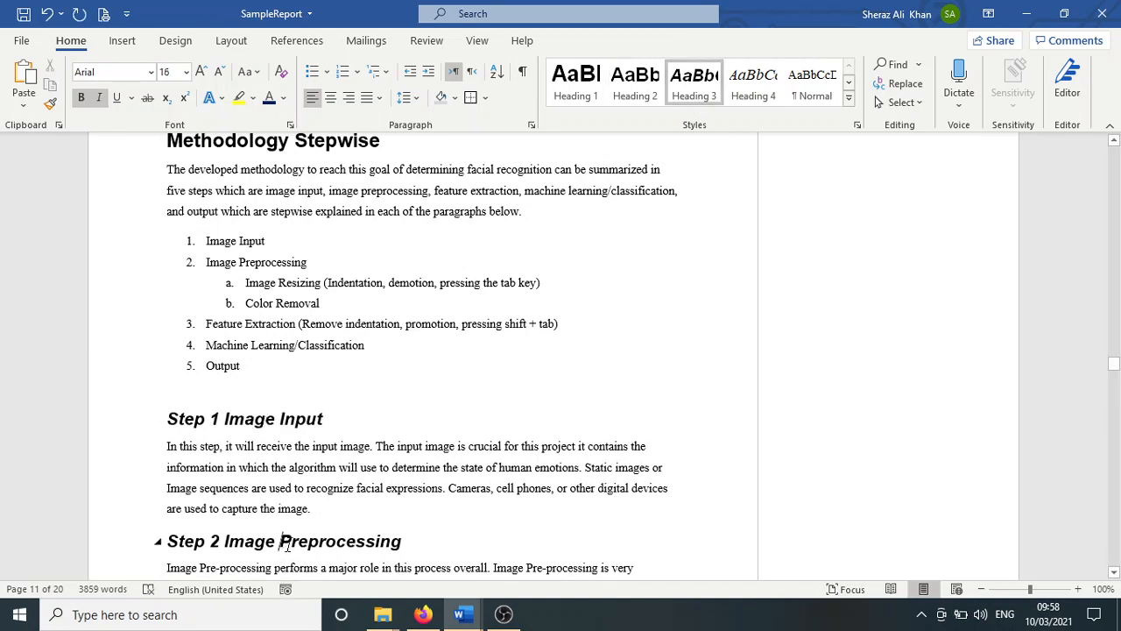
# Remove the "Step 1" prefix from the Image Input heading
pyautogui.click(1113, 572)
pyautogui.click(1113, 572)
pyautogui.scroll(-2, 1115, 578)
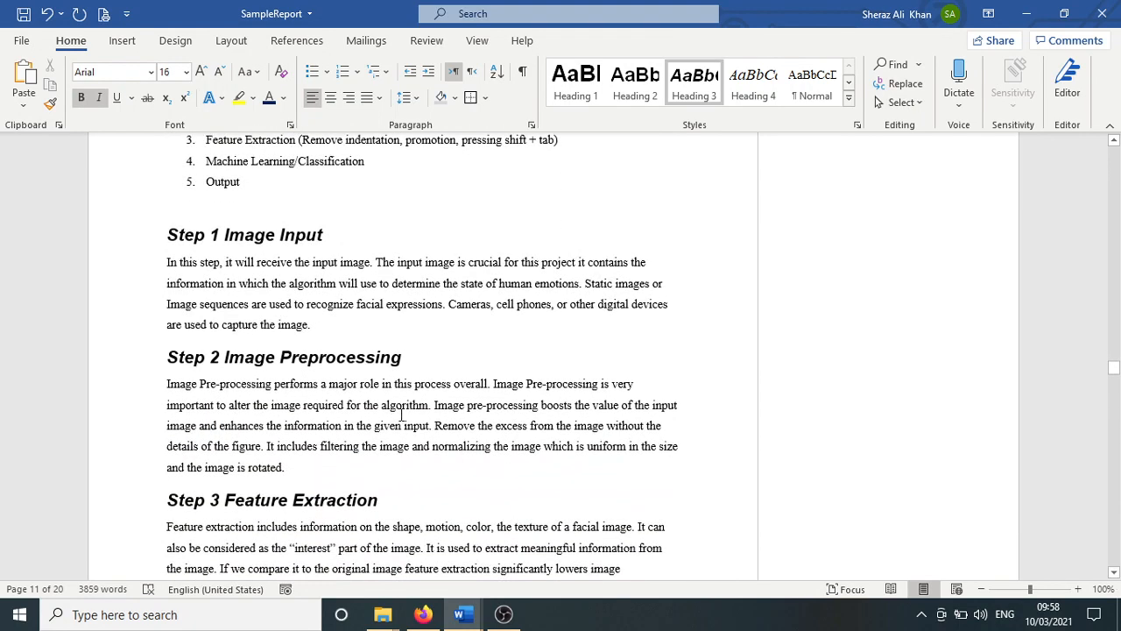
pyautogui.click(225, 235)
pyautogui.press('BackSpace')
pyautogui.press('BackSpace')
pyautogui.press('BackSpace')
pyautogui.press('BackSpace')
pyautogui.press('BackSpace')
pyautogui.press('BackSpace')
pyautogui.press('BackSpace')
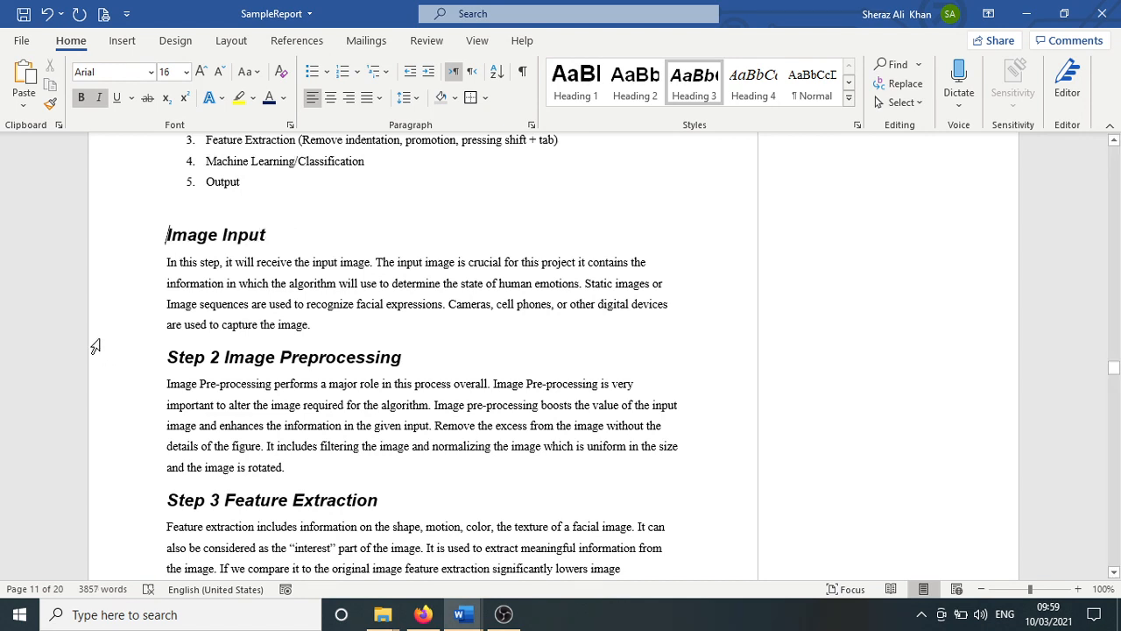
# Remove the "Step 2" prefix and its leftover space from the Image Preprocessing heading
pyautogui.click(223, 359)
pyautogui.press('BackSpace')
pyautogui.press('BackSpace')
pyautogui.press('BackSpace')
pyautogui.press('BackSpace')
pyautogui.press('BackSpace')
pyautogui.press('BackSpace')
pyautogui.press('BackSpace')
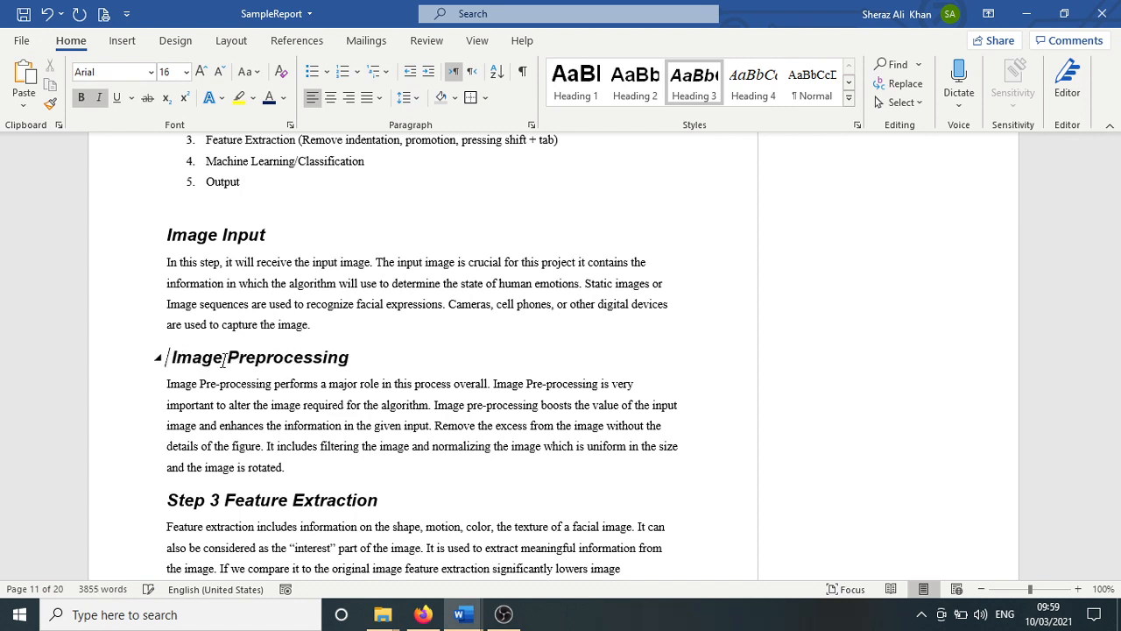
pyautogui.press('Delete')
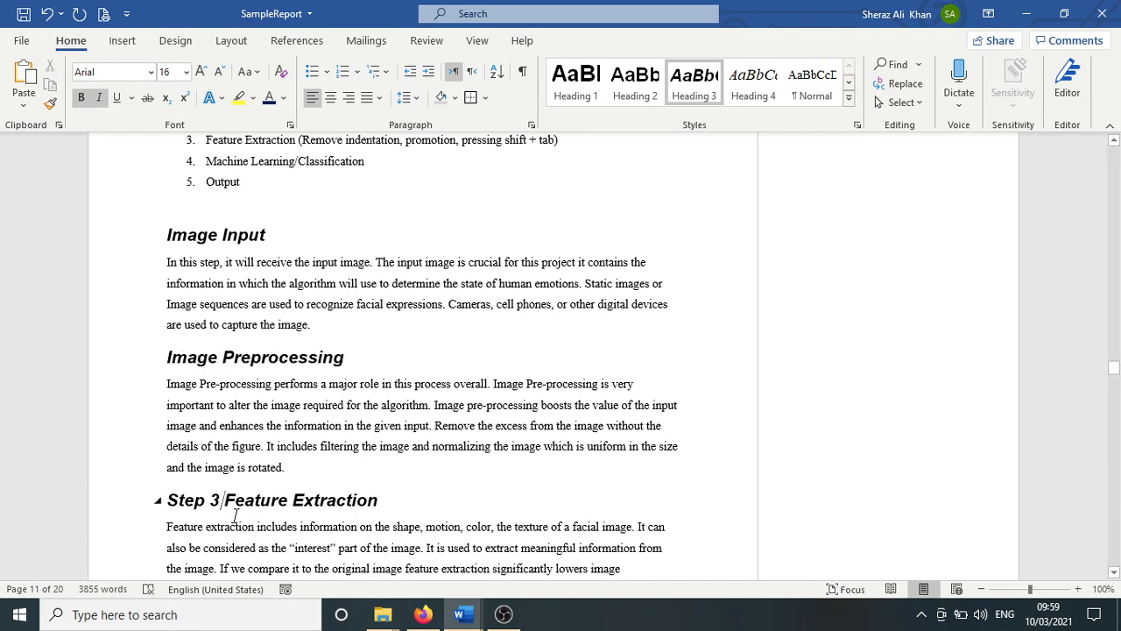
# Remove the "Step 3" prefix from the Feature Extraction heading
pyautogui.press('BackSpace')
pyautogui.press('BackSpace')
pyautogui.press('BackSpace')
pyautogui.press('BackSpace')
pyautogui.press('BackSpace')
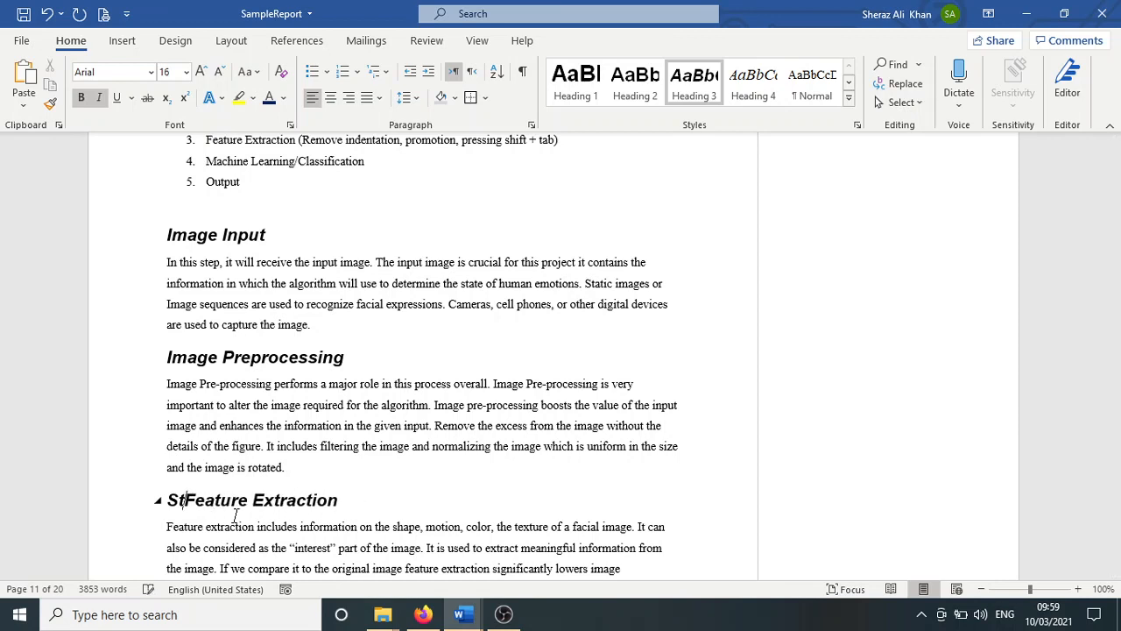
pyautogui.press('BackSpace')
pyautogui.press('BackSpace')
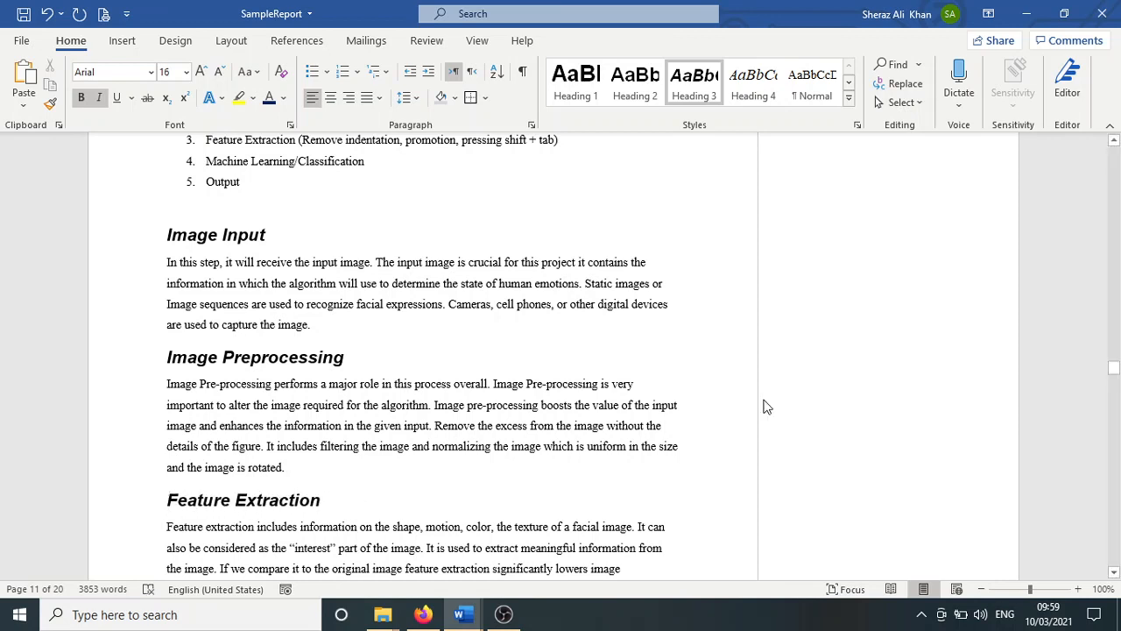
# Remove the "Step 4" prefix from the Machine Learning/Classification heading
pyautogui.click(1114, 574)
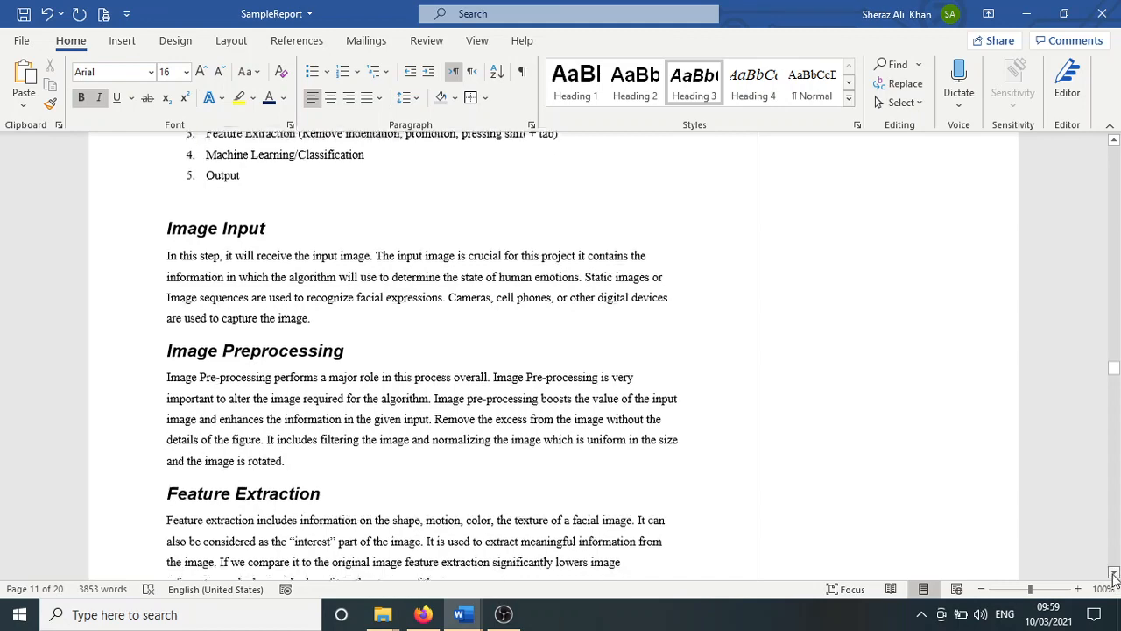
pyautogui.moveTo(1114, 573); pyautogui.dragTo(1114, 573)
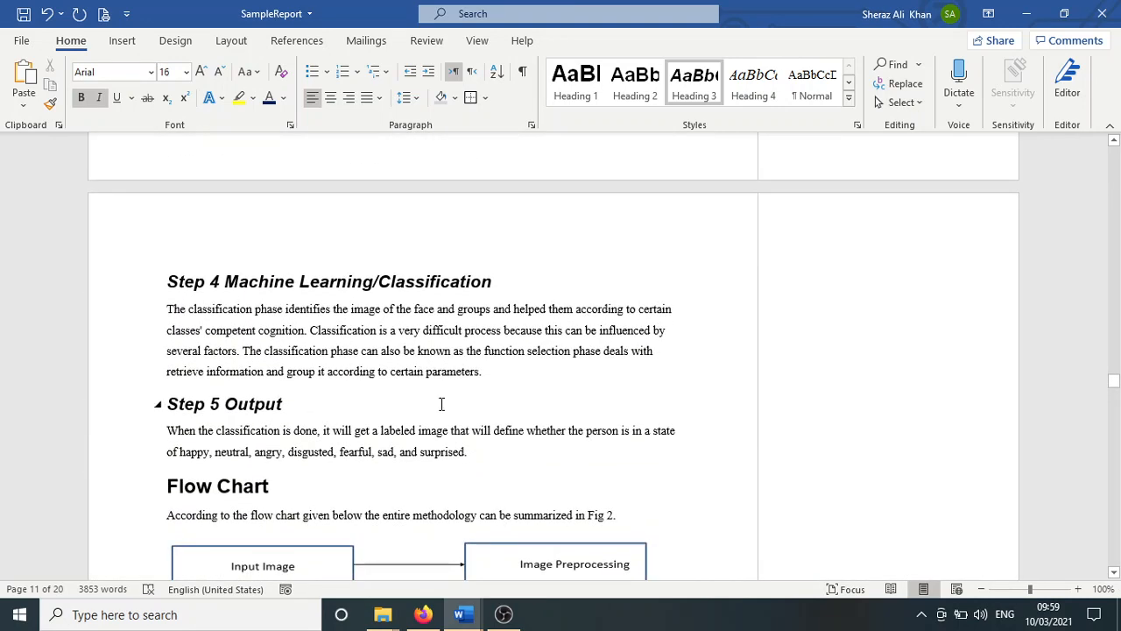
pyautogui.click(226, 281)
pyautogui.press('BackSpace')
pyautogui.press('BackSpace')
pyautogui.press('BackSpace')
pyautogui.press('BackSpace')
pyautogui.press('BackSpace')
pyautogui.press('BackSpace')
pyautogui.press('BackSpace')
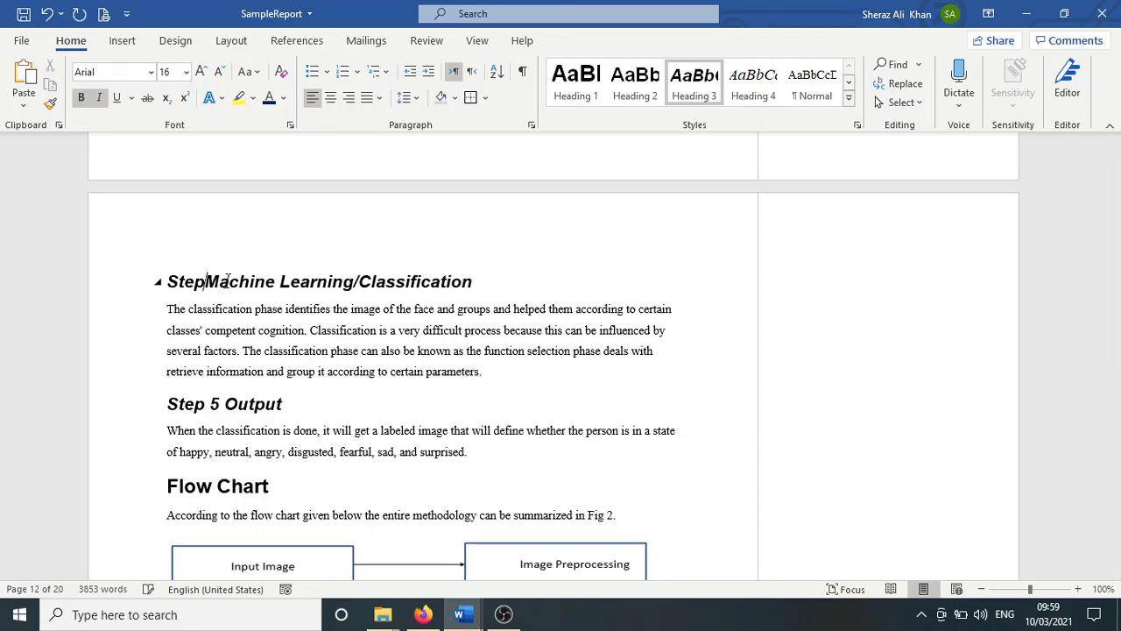
# Remove the "Step 5" prefix from the Output heading
pyautogui.click(225, 404)
pyautogui.press('BackSpace')
pyautogui.press('BackSpace')
pyautogui.press('BackSpace')
pyautogui.press('BackSpace')
pyautogui.press('BackSpace')
pyautogui.press('BackSpace')
pyautogui.press('BackSpace')
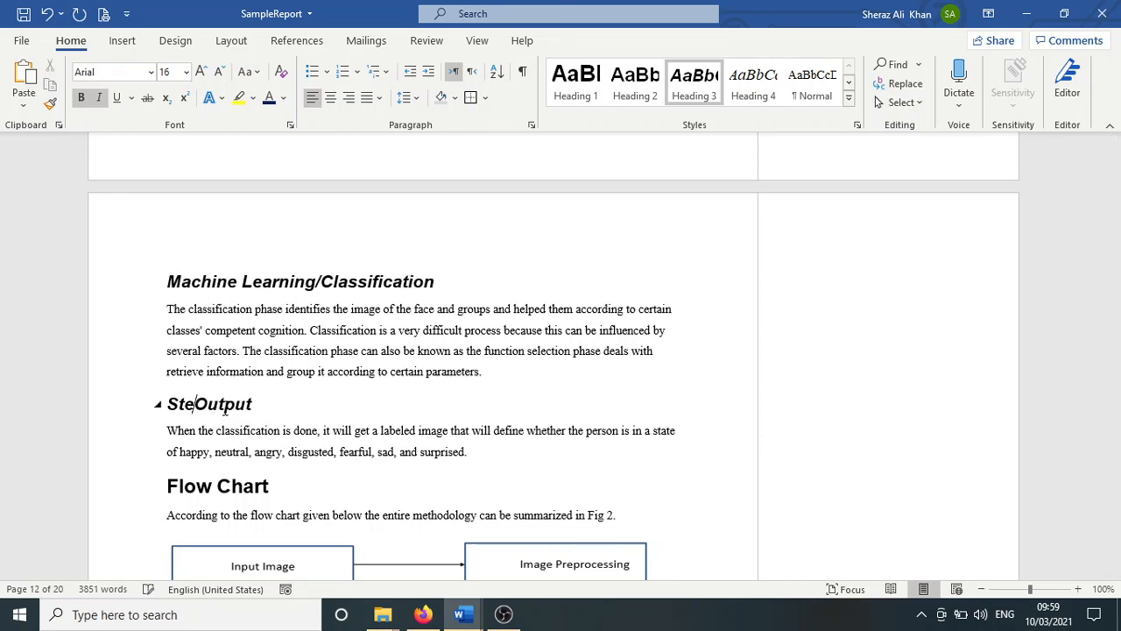
# Save the document and apply the Heading 3 style to the Flow Chart heading
pyautogui.click(217, 486)
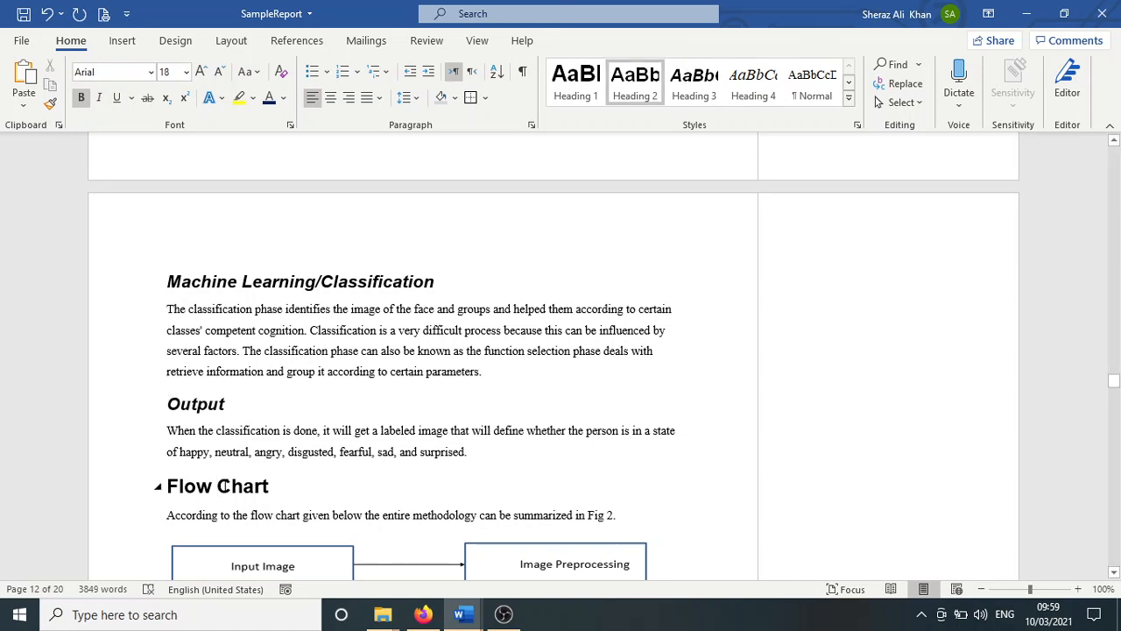
pyautogui.hotkey('ctrl', 's')
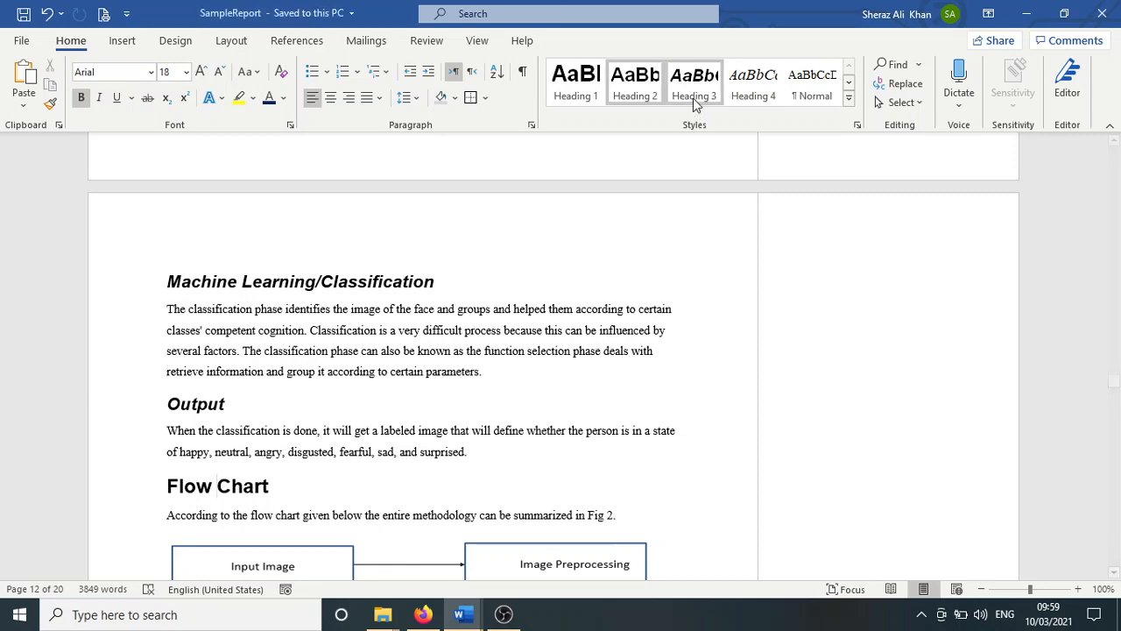
pyautogui.click(693, 98)
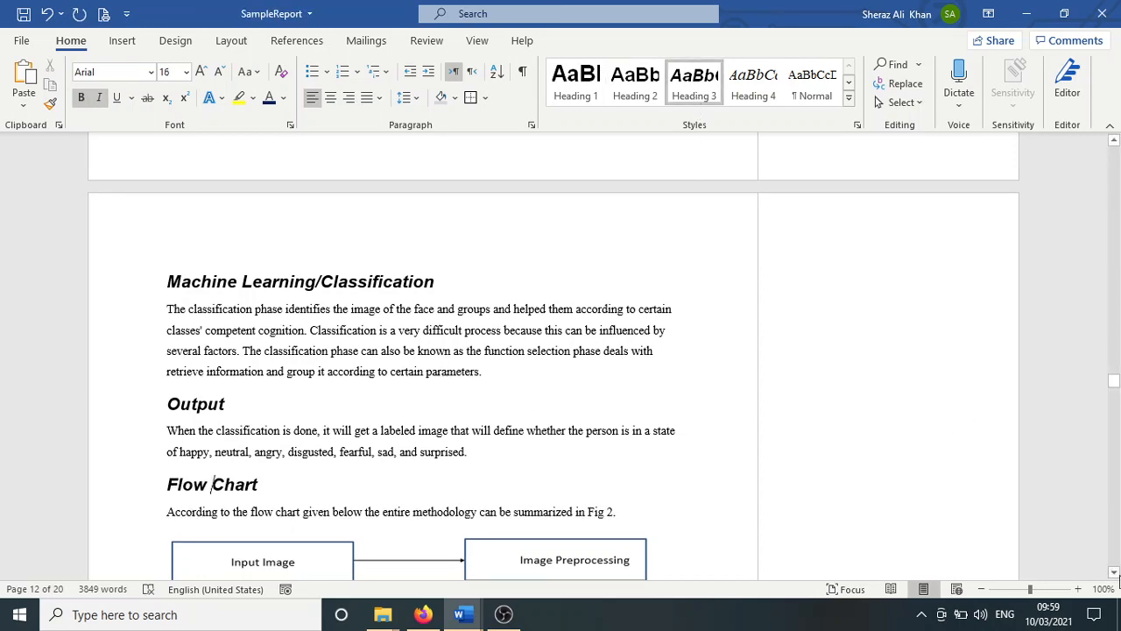
# Review the headings, Gantt chart and emotion figures from the Flow Chart section onward, checking the style of the Dependencies heading
pyautogui.scroll(-5, 1114, 574)
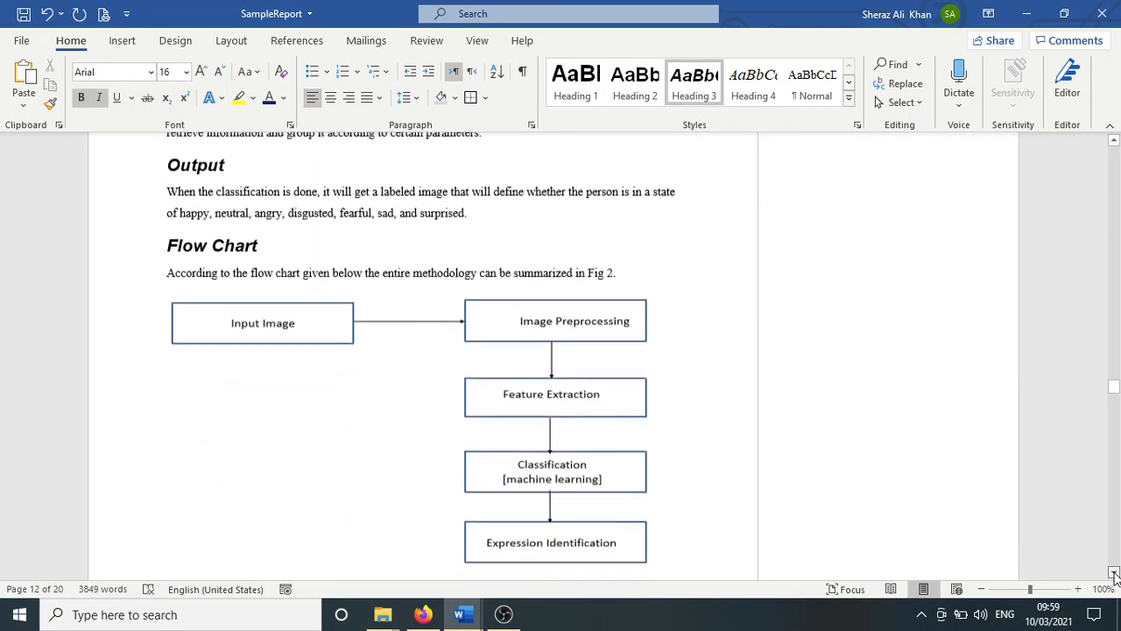
pyautogui.scroll(-8, 1114, 574)
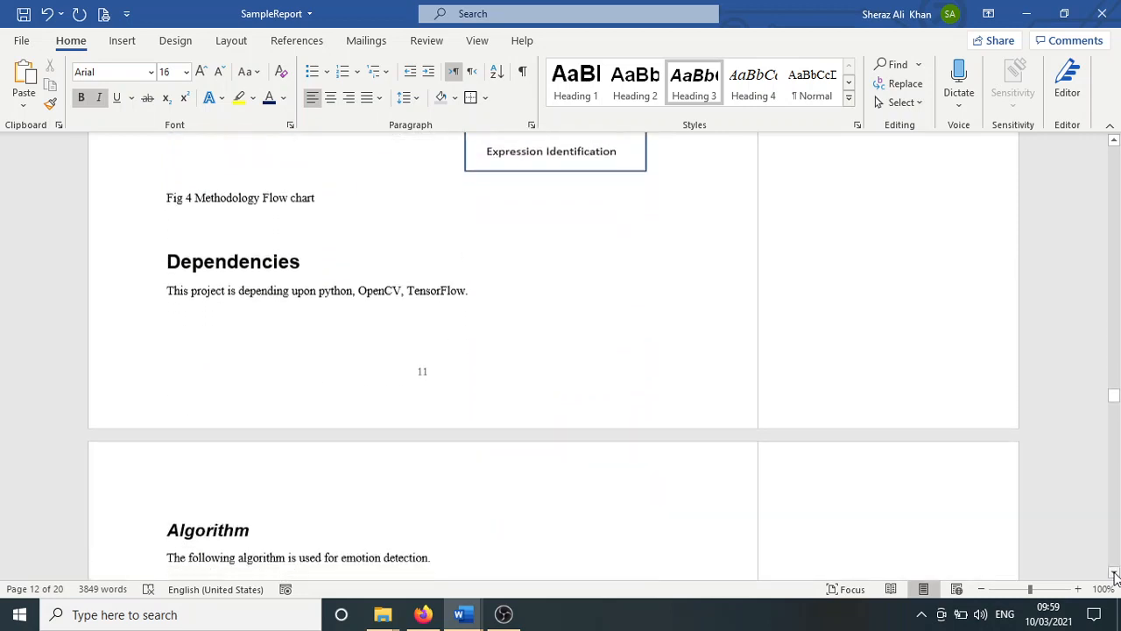
pyautogui.click(240, 266)
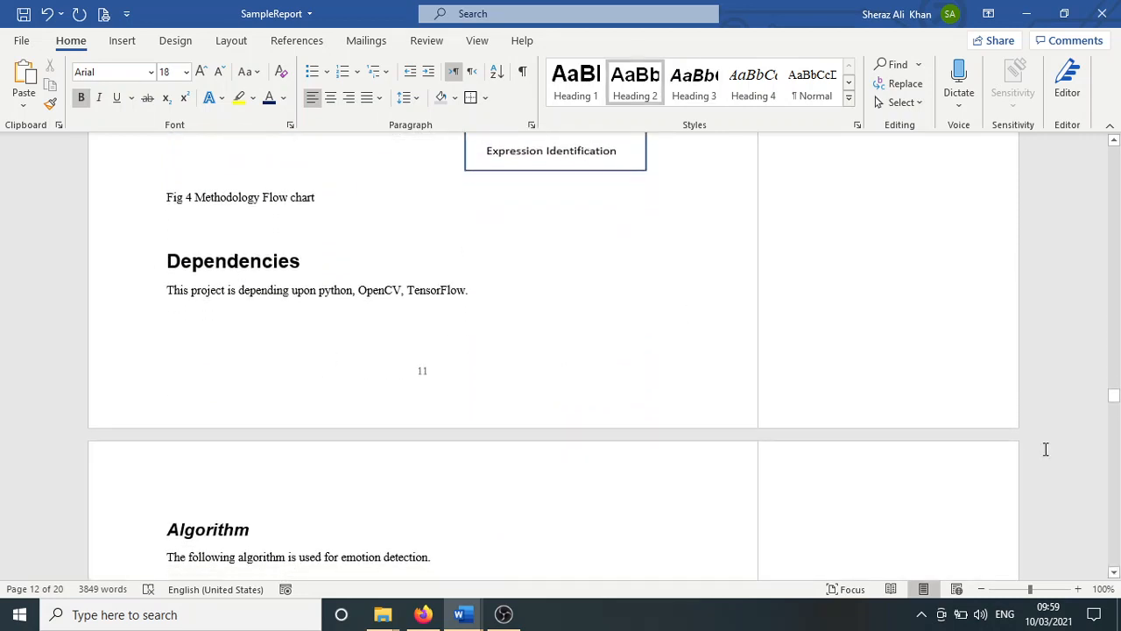
pyautogui.scroll(-5, 1114, 574)
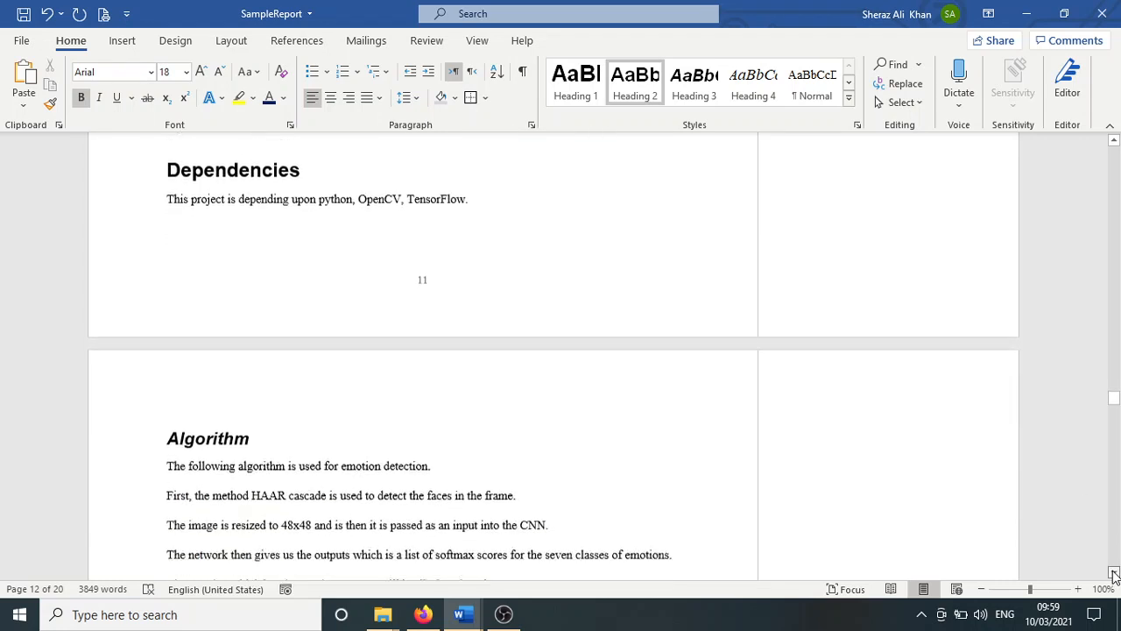
pyautogui.scroll(-5, 1114, 574)
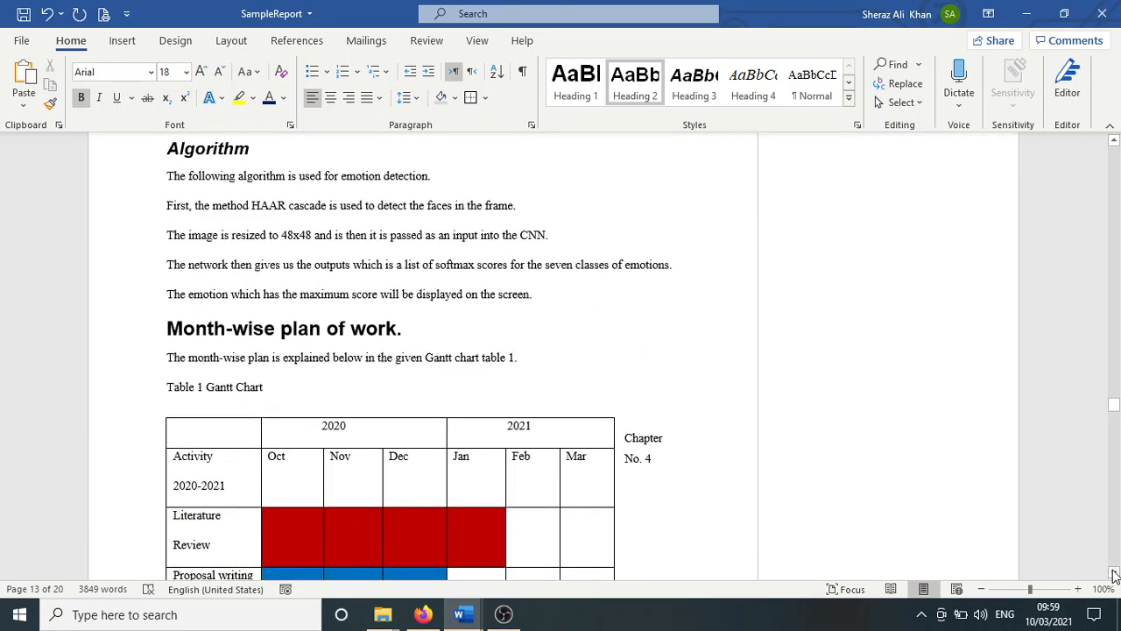
pyautogui.scroll(-6, 1114, 574)
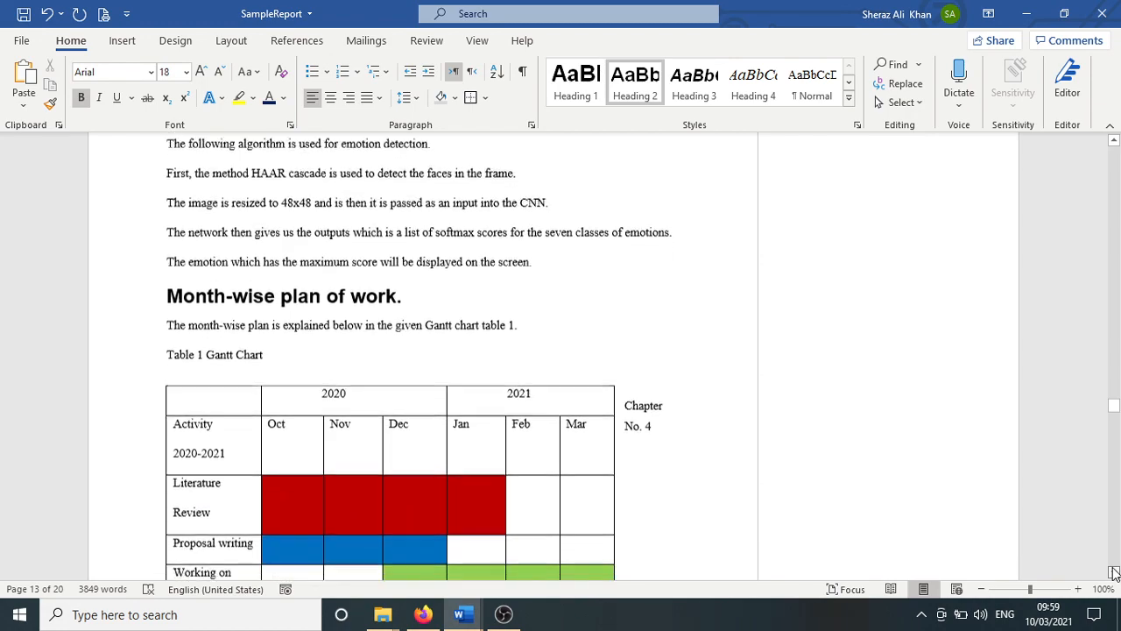
pyautogui.scroll(-11, 1114, 574)
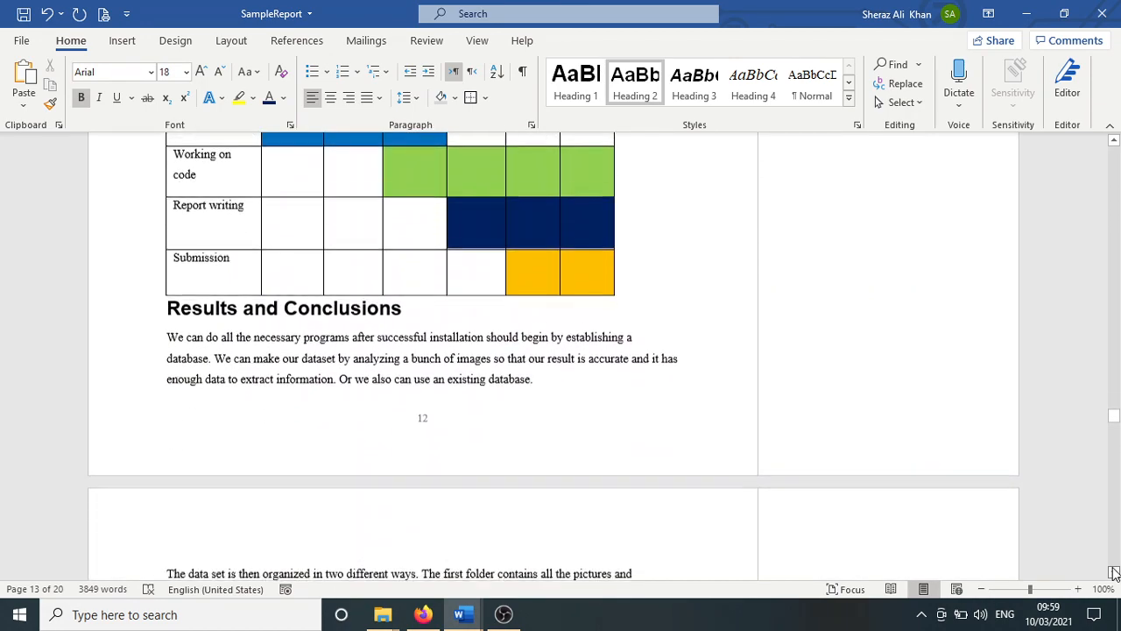
pyautogui.scroll(-11, 1113, 573)
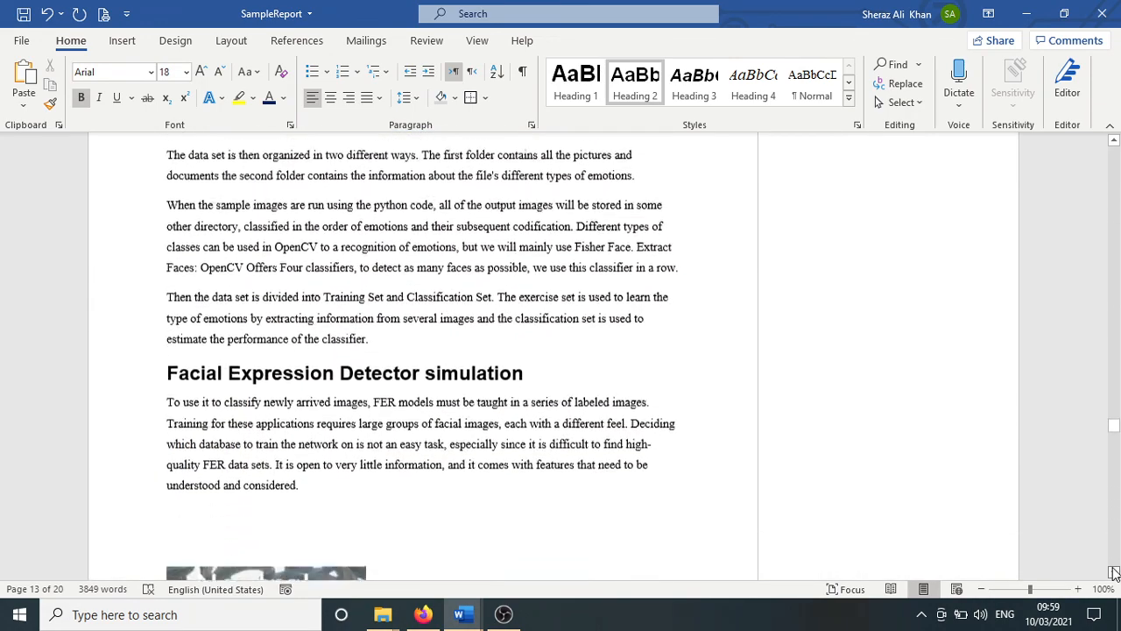
pyautogui.scroll(-11, 1114, 574)
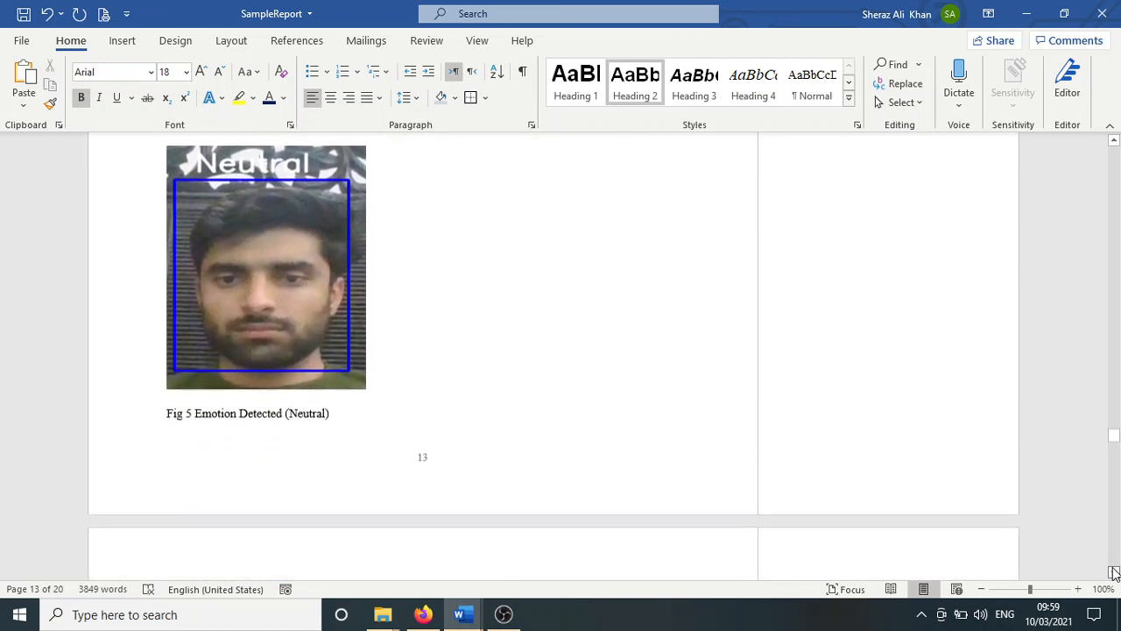
pyautogui.scroll(-11, 1114, 573)
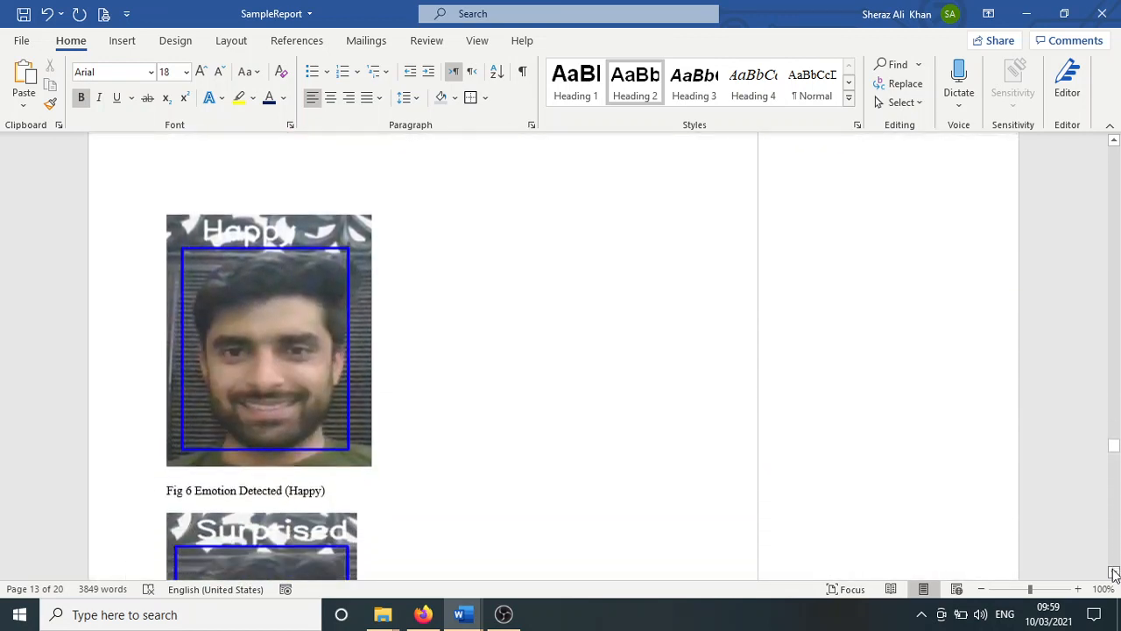
pyautogui.scroll(-11, 1114, 574)
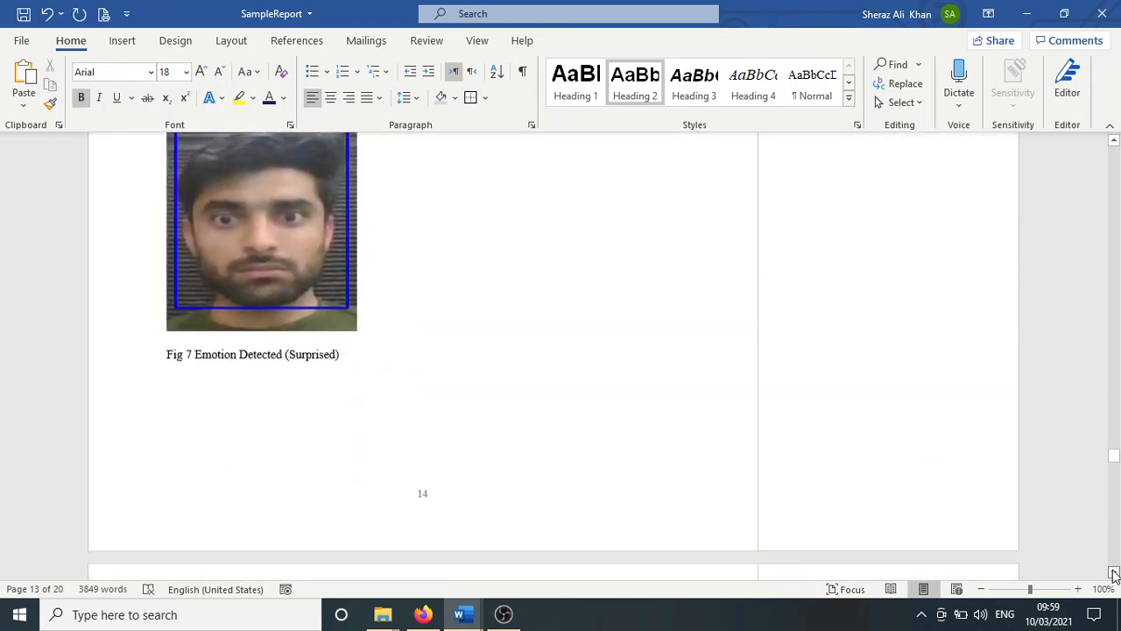
pyautogui.scroll(-11, 1114, 573)
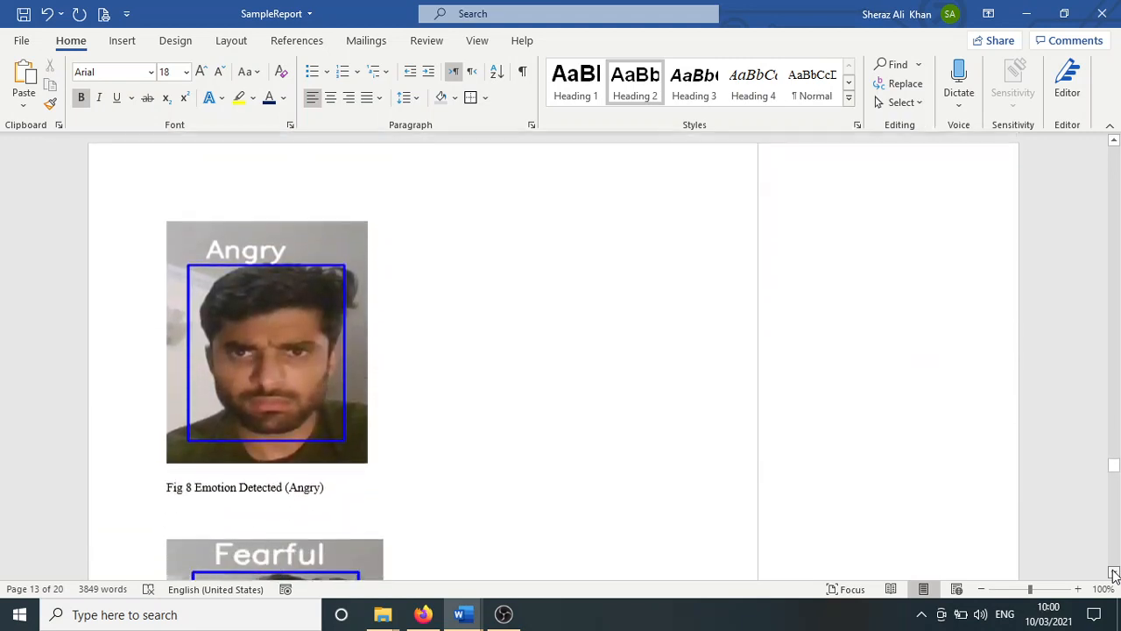
pyautogui.scroll(-3, 1114, 574)
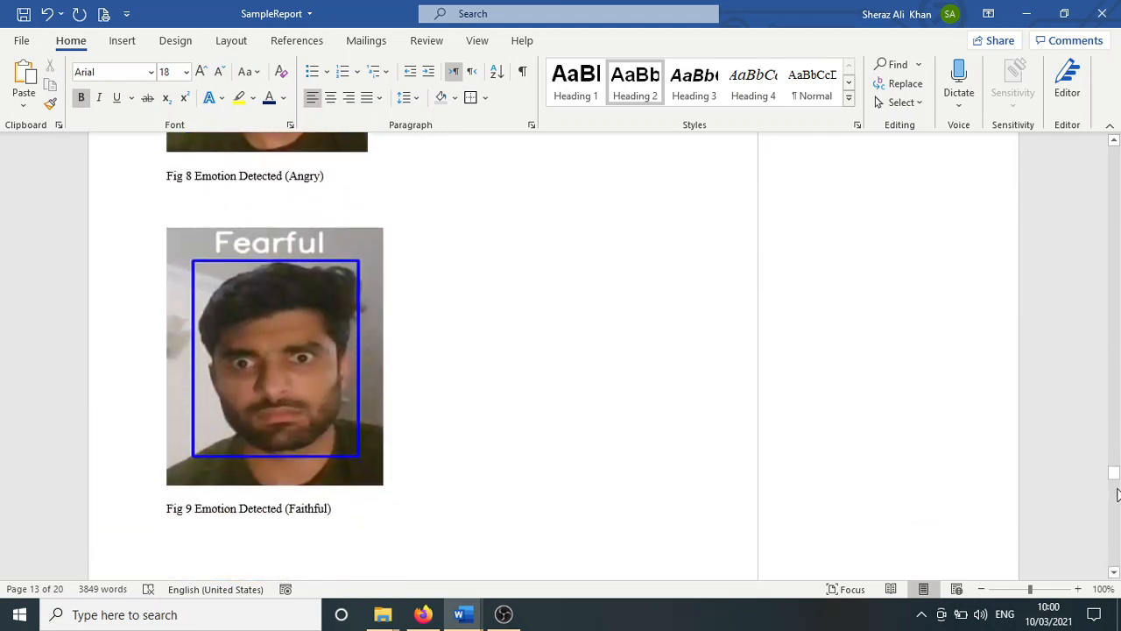
# Place the cursor in the blank area between the Conclusions text and the References heading and show the formatting marks
pyautogui.moveTo(1114, 477); pyautogui.dragTo(1113, 518)
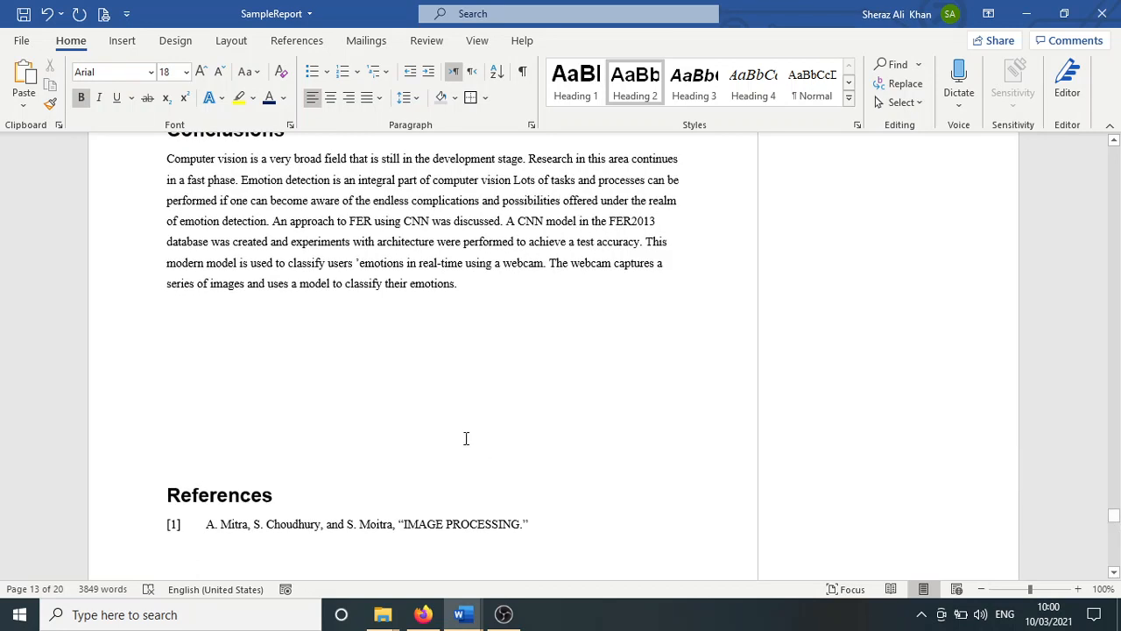
pyautogui.click(219, 309)
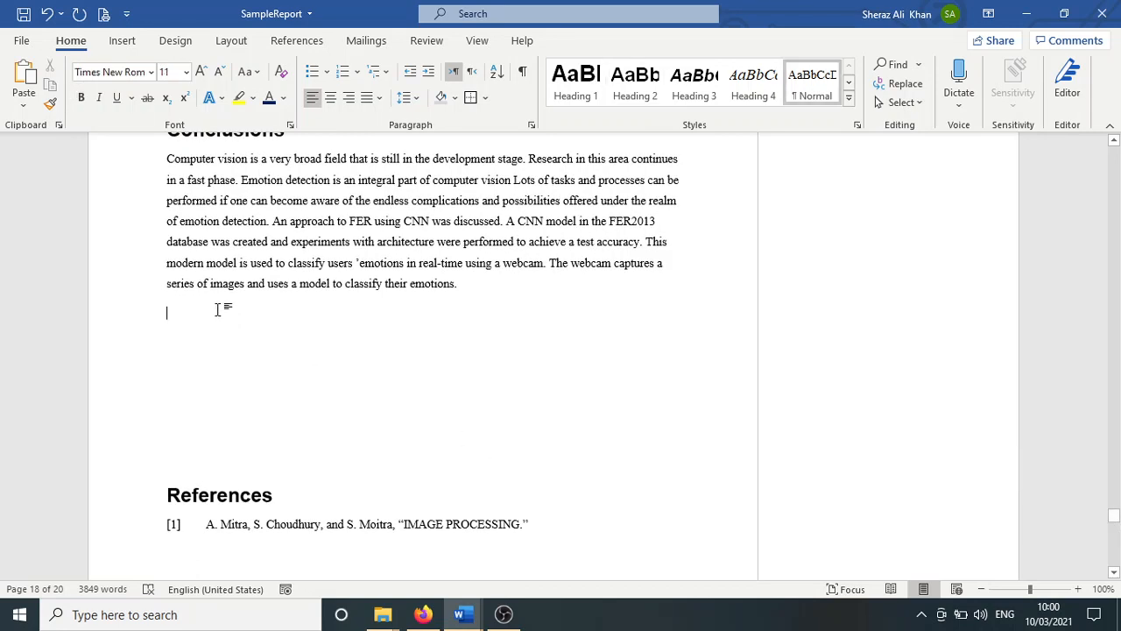
pyautogui.click(522, 71)
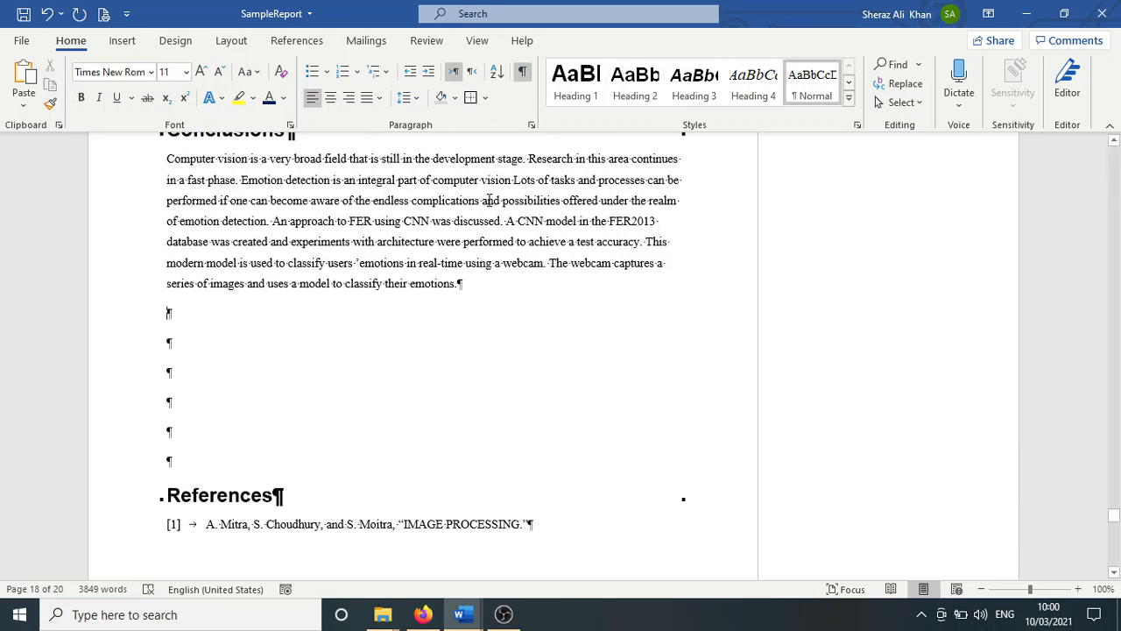
# Delete the six empty paragraphs between the Conclusions text and the References heading
pyautogui.press('Delete')
pyautogui.press('Delete')
pyautogui.press('Delete')
pyautogui.press('Delete')
pyautogui.press('Delete')
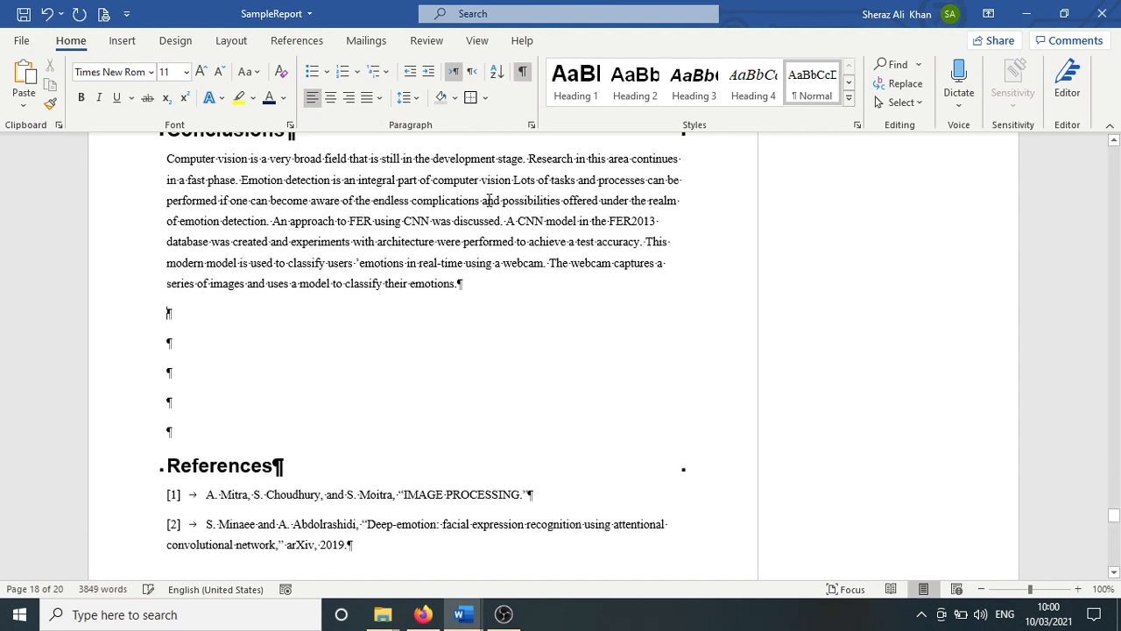
pyautogui.press('Delete')
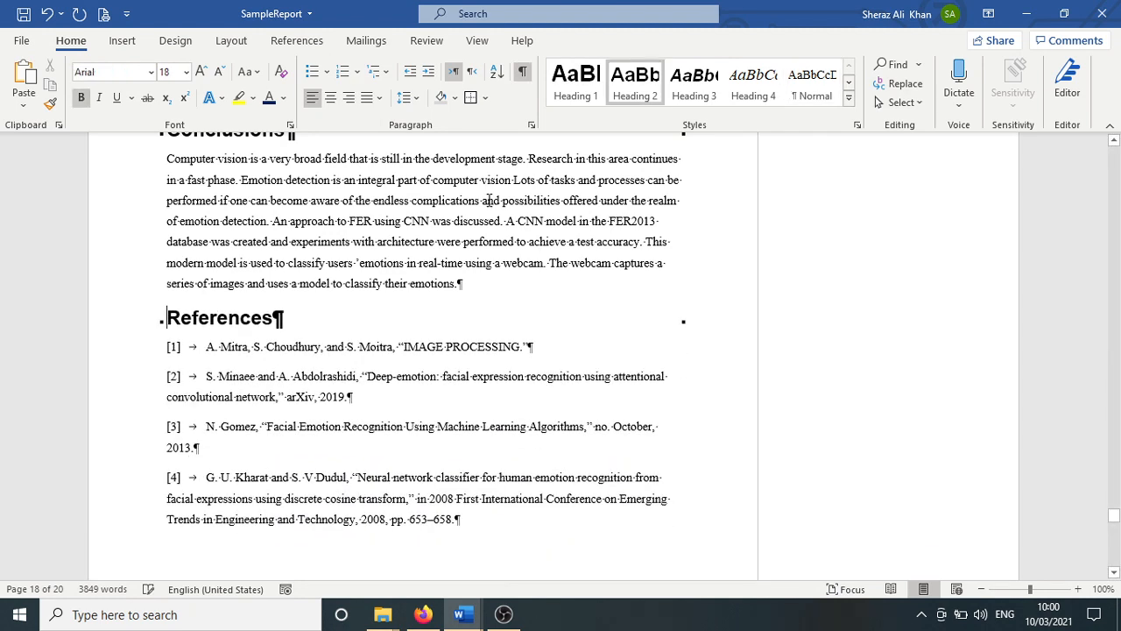
# Insert a page break after the Conclusions text and delete the empty paragraph left above the References heading
pyautogui.click(459, 287)
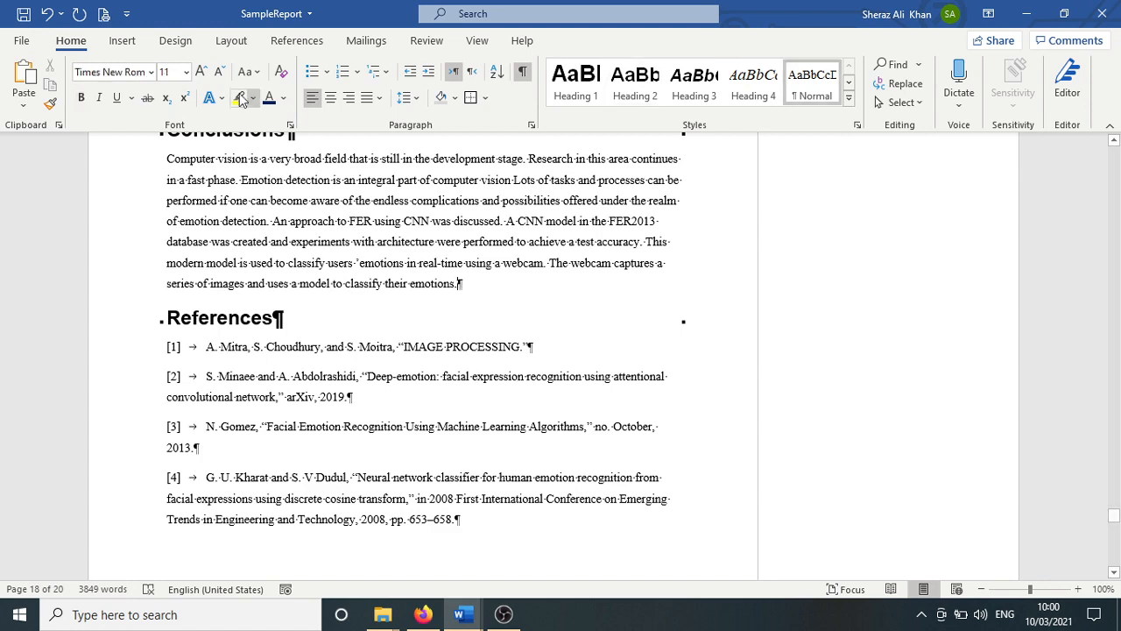
pyautogui.click(131, 42)
pyautogui.click(67, 105)
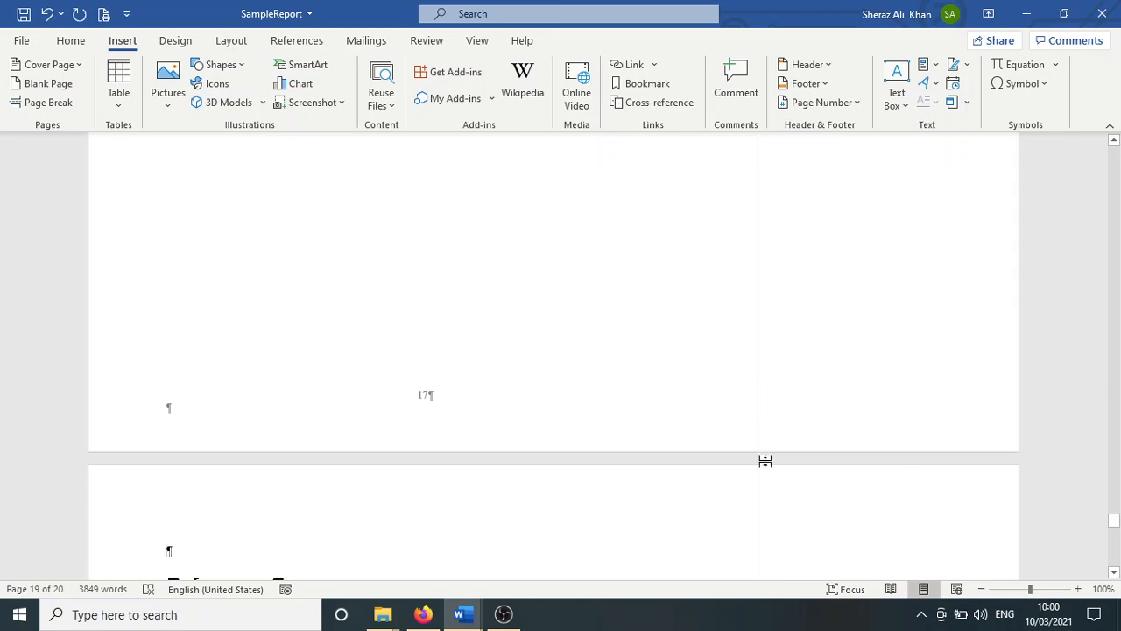
pyautogui.press('Delete')
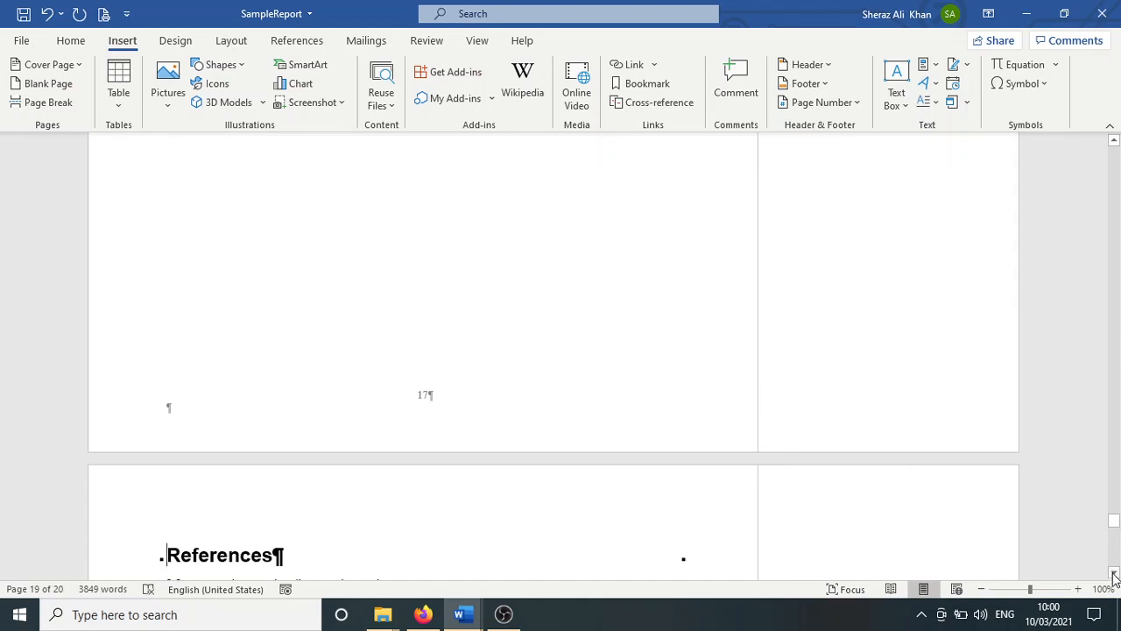
pyautogui.click(1114, 573)
pyautogui.click(1114, 574)
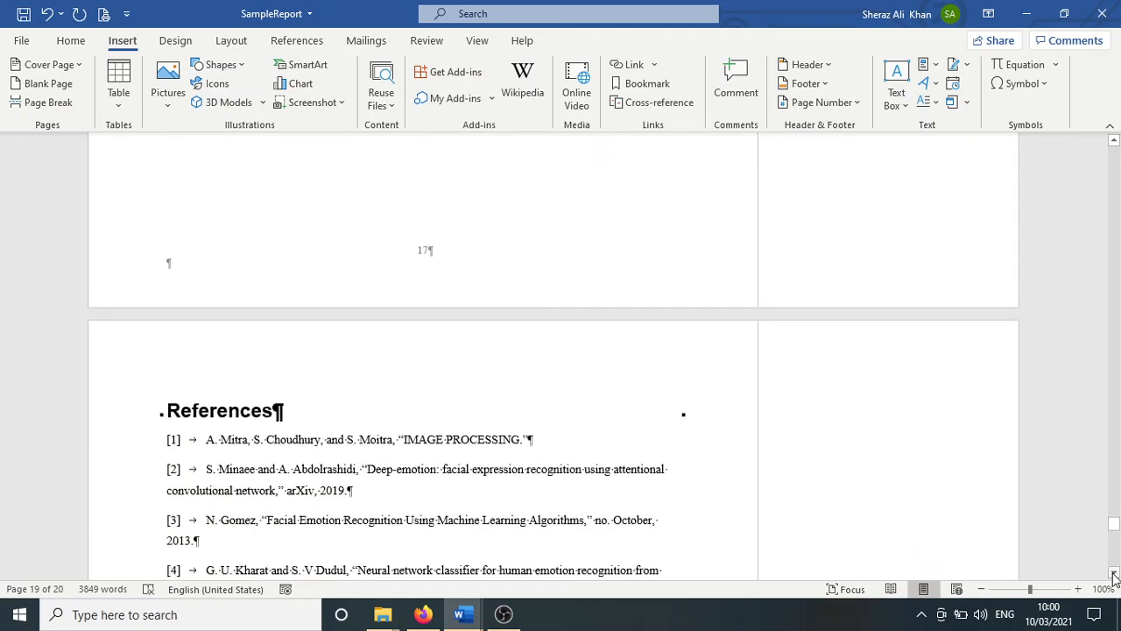
# Remove the empty paragraph and stray spaces above the Abstract heading and insert a page break there
pyautogui.moveTo(1114, 525); pyautogui.dragTo(1115, 168)
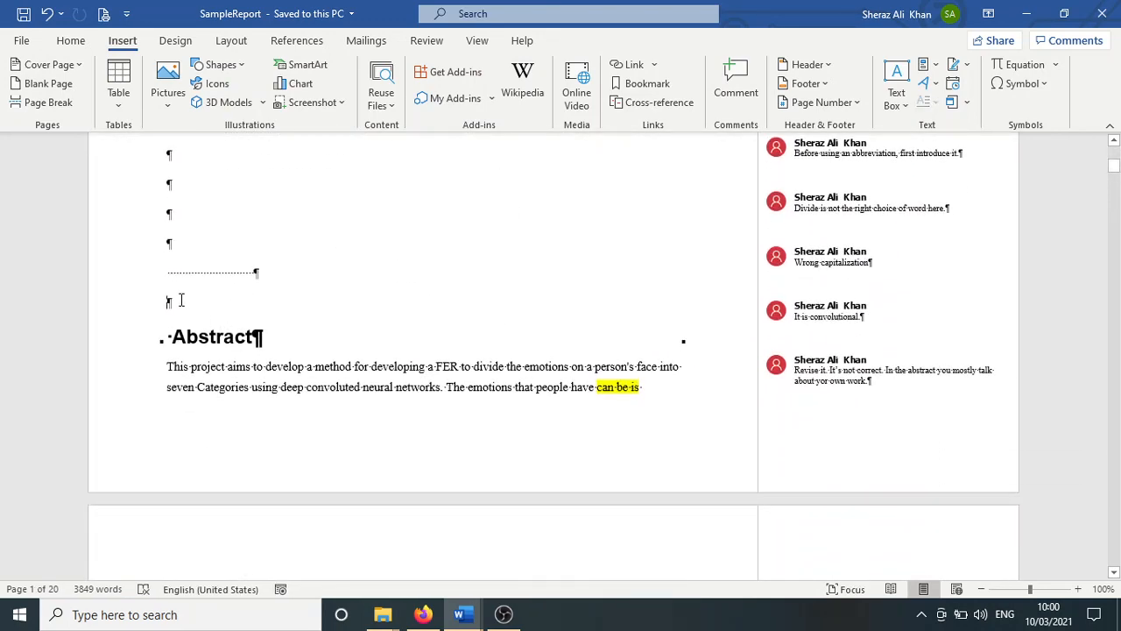
pyautogui.click(180, 301)
pyautogui.press('Delete')
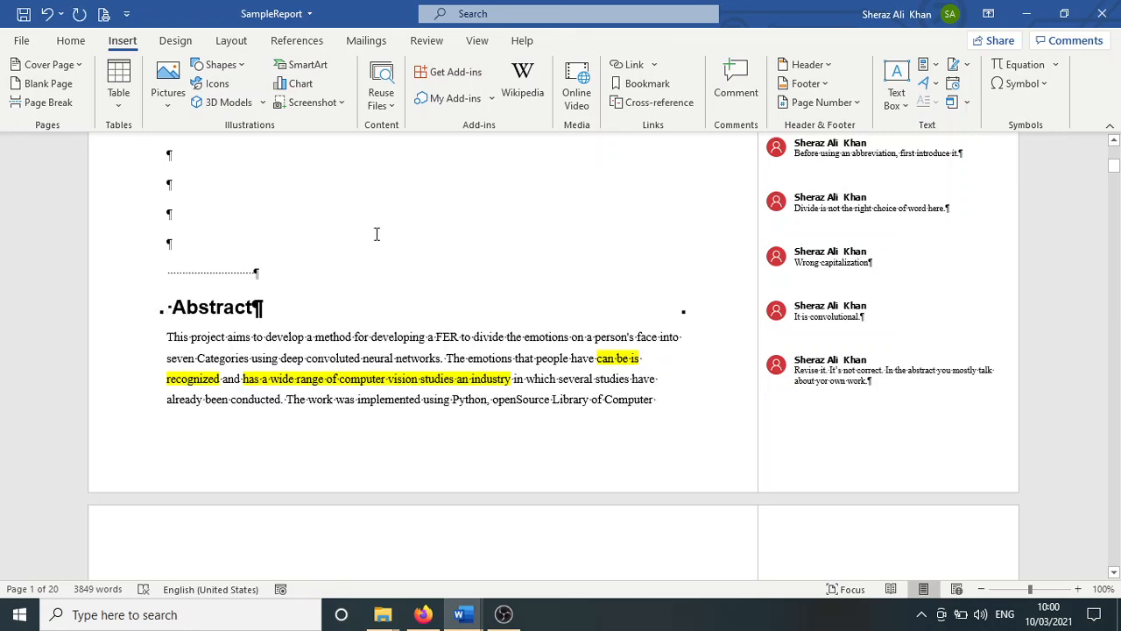
pyautogui.press('Delete')
pyautogui.press('Delete')
pyautogui.press('Delete')
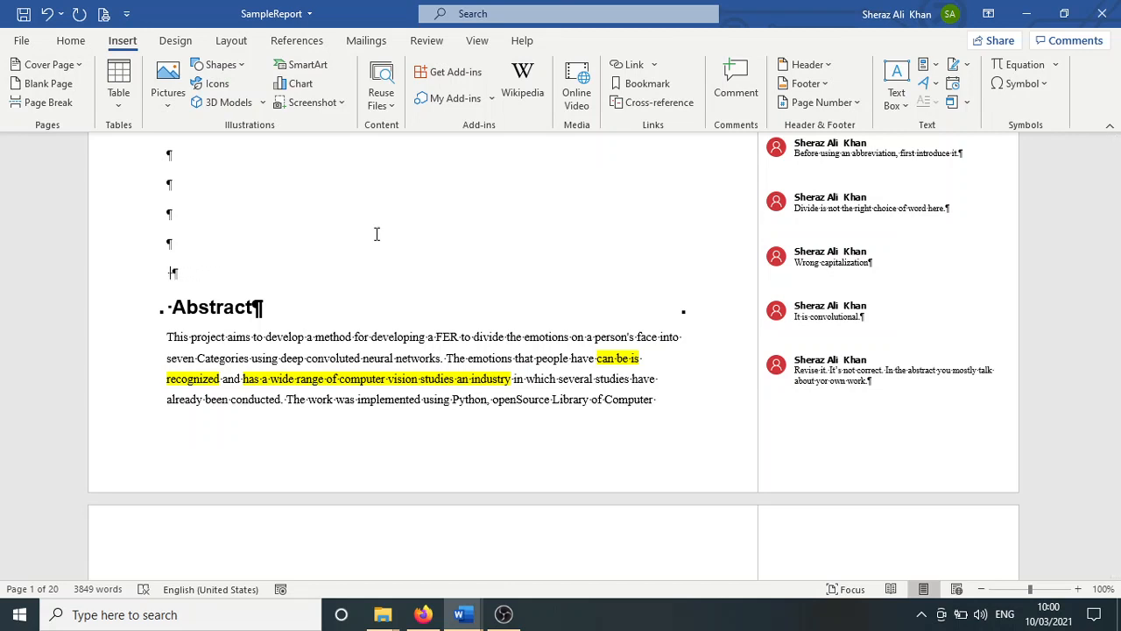
pyautogui.press('Delete')
pyautogui.click(48, 103)
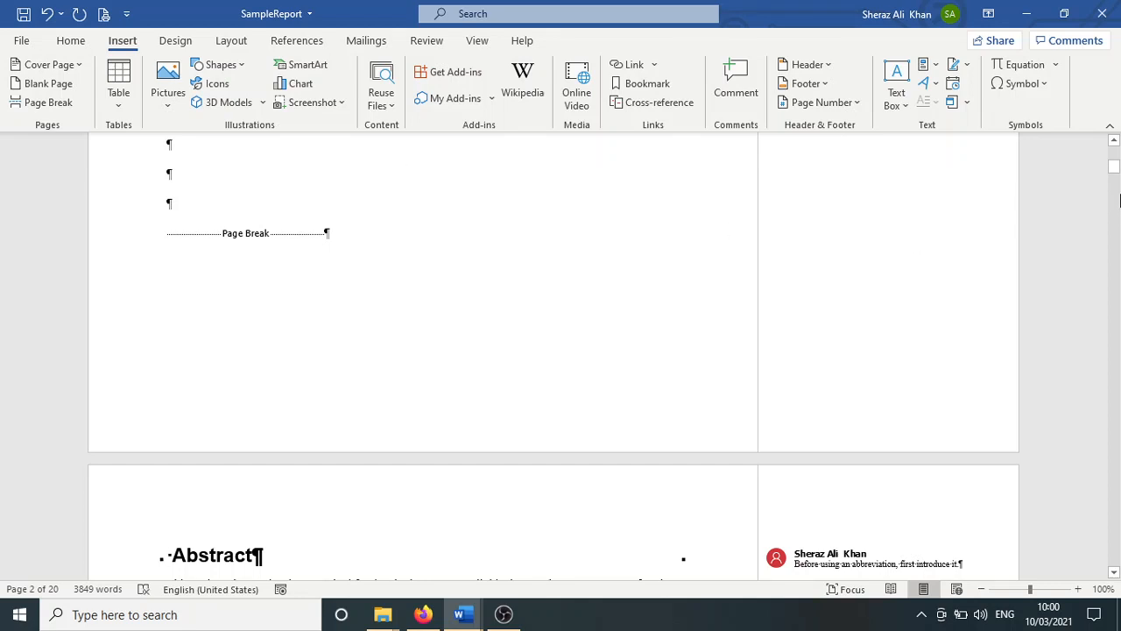
# Delete the empty paragraphs between the Advisor line and the page break on the cover page, and save the document
pyautogui.click(1114, 141)
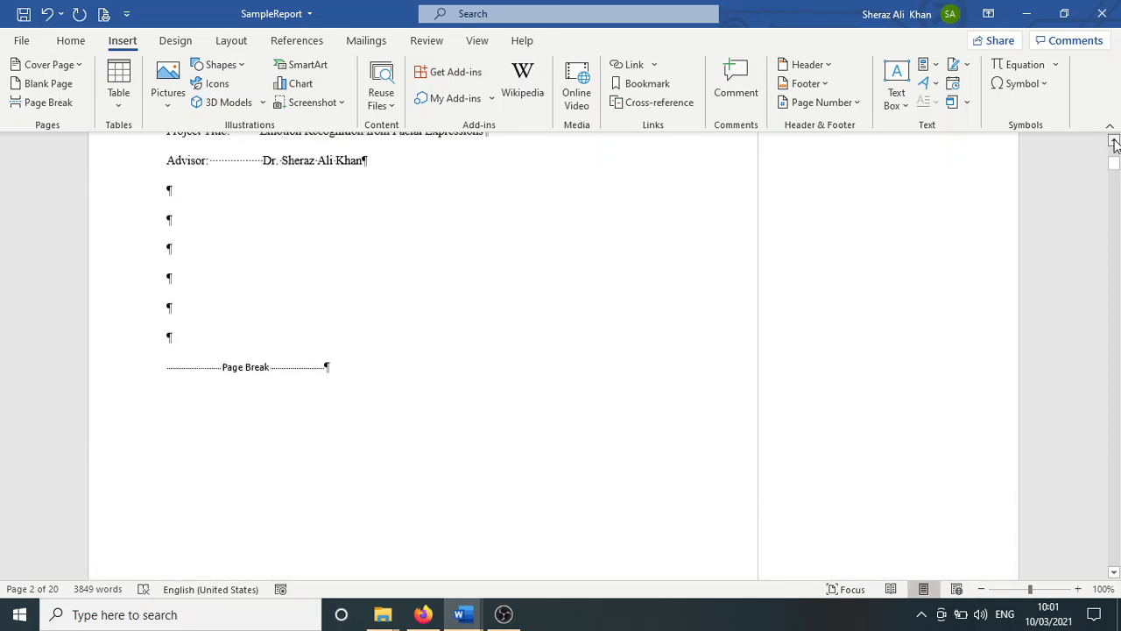
pyautogui.click(1114, 141)
pyautogui.moveTo(170, 279); pyautogui.dragTo(177, 431)
pyautogui.press('Delete')
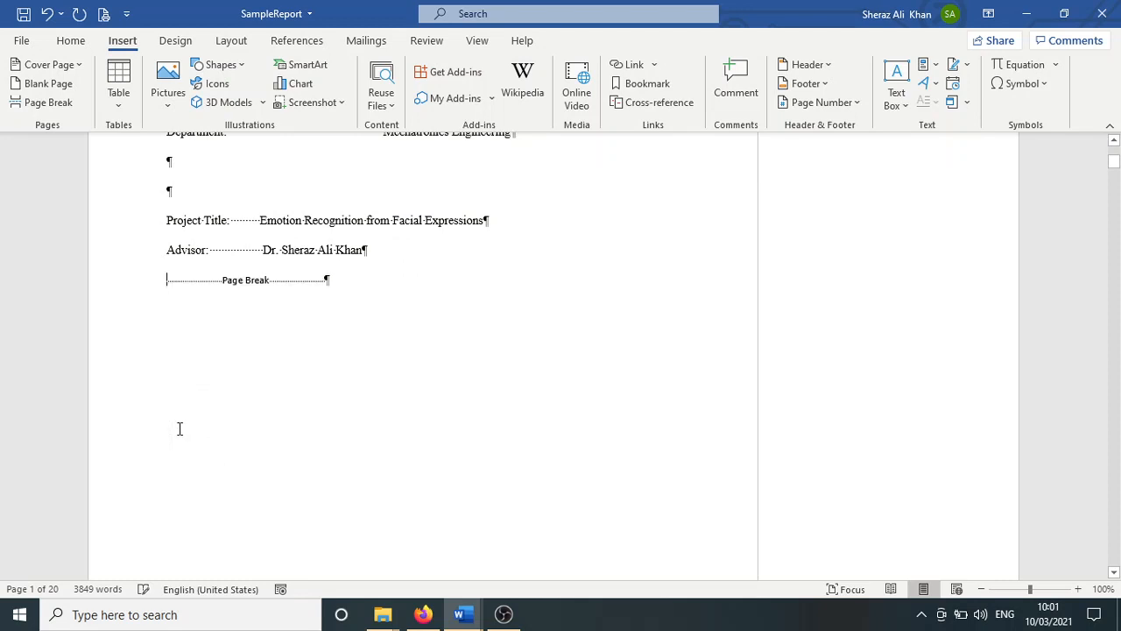
pyautogui.hotkey('ctrl', 's')
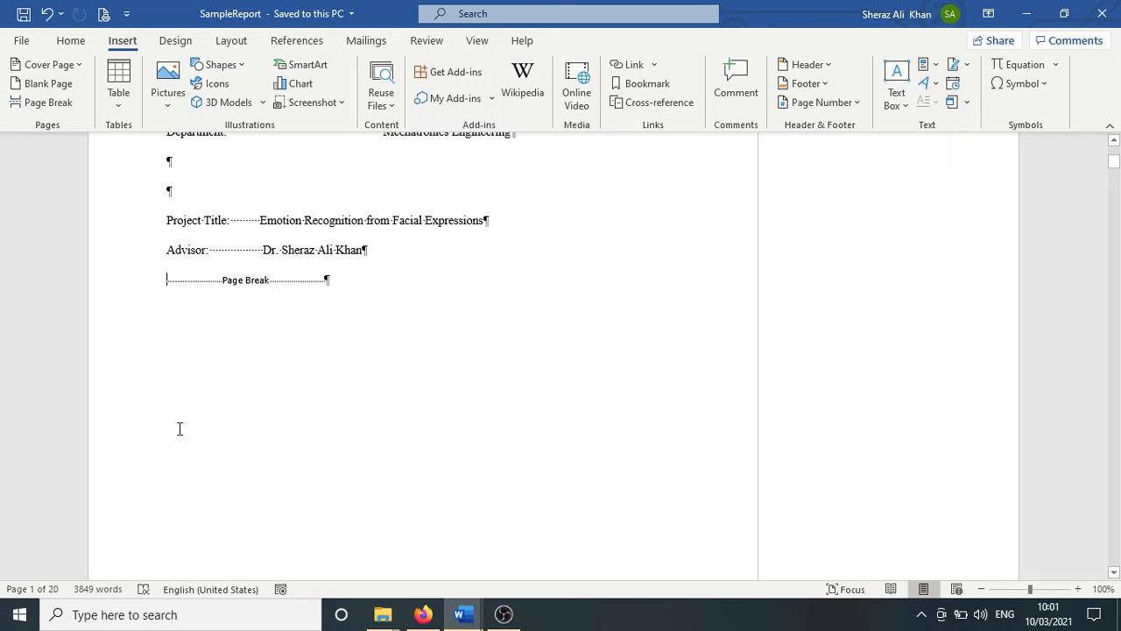
# Hide the formatting marks and review the cover page and the style of the Abstract heading
pyautogui.click(71, 41)
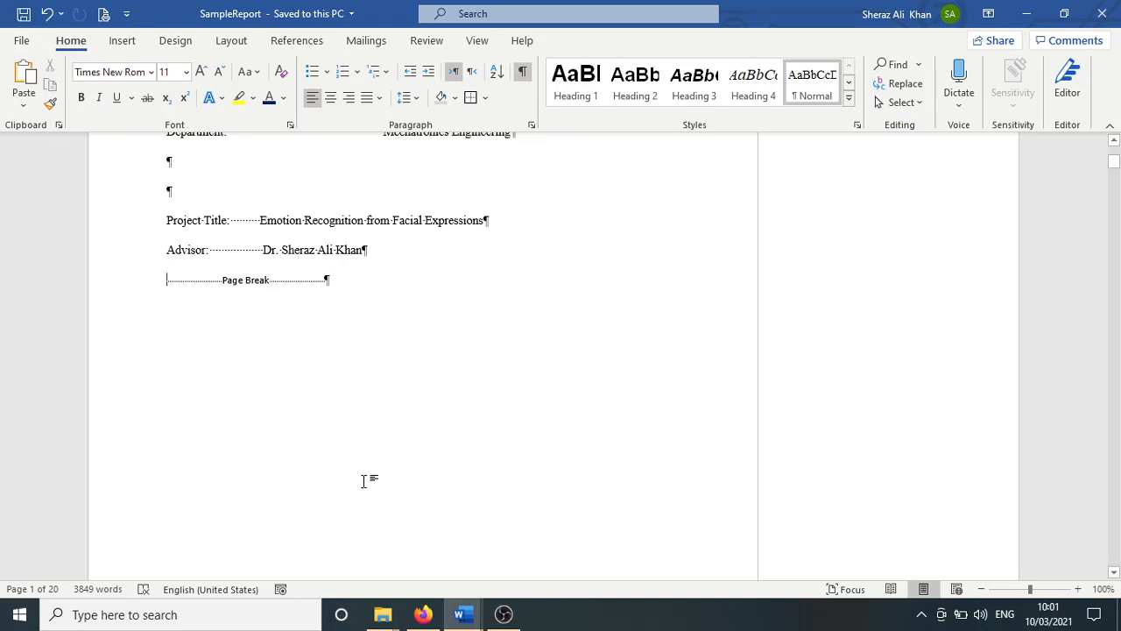
pyautogui.click(523, 77)
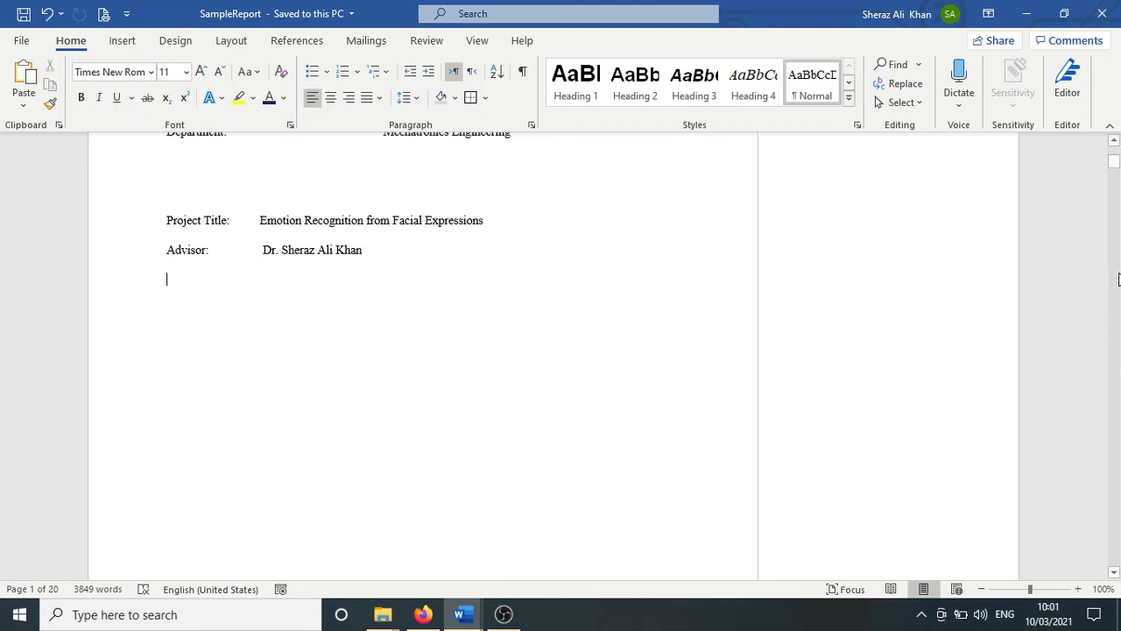
pyautogui.moveTo(1114, 164)
pyautogui.mouseDown()
pyautogui.moveTo(1115, 196)
pyautogui.moveTo(1115, 153)
pyautogui.mouseUp()
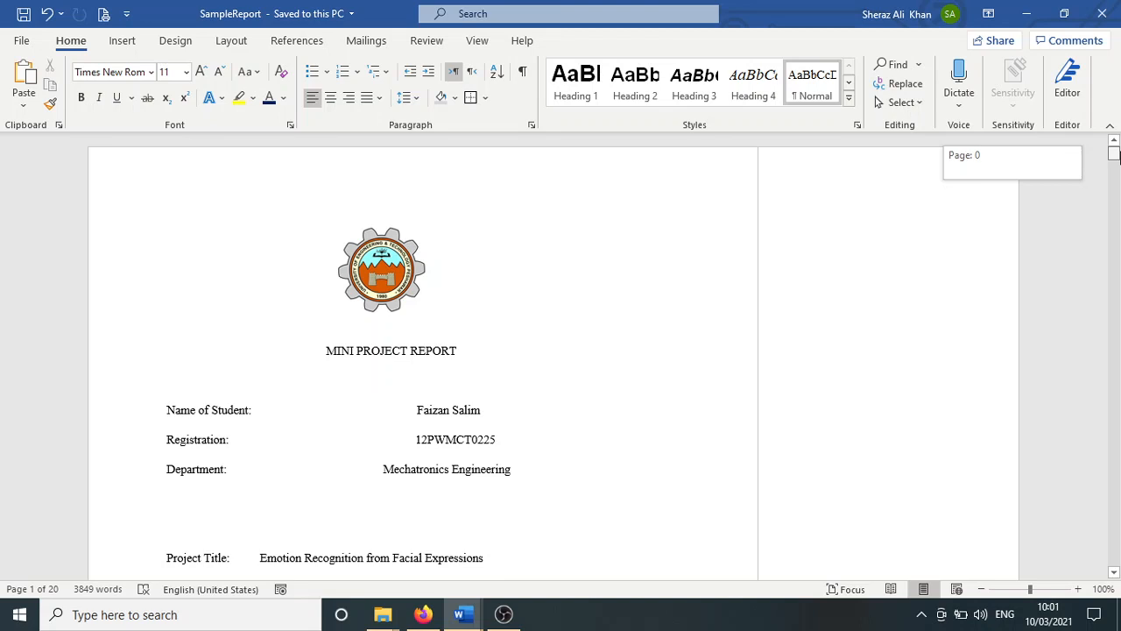
pyautogui.moveTo(1115, 153); pyautogui.dragTo(1115, 153)
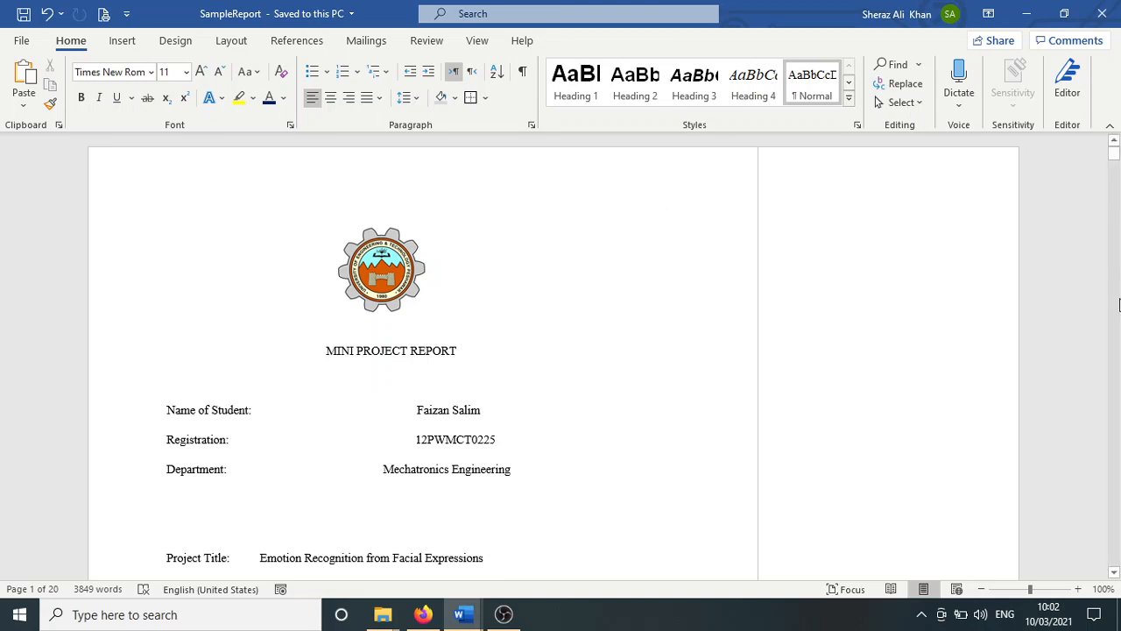
pyautogui.click(1113, 572)
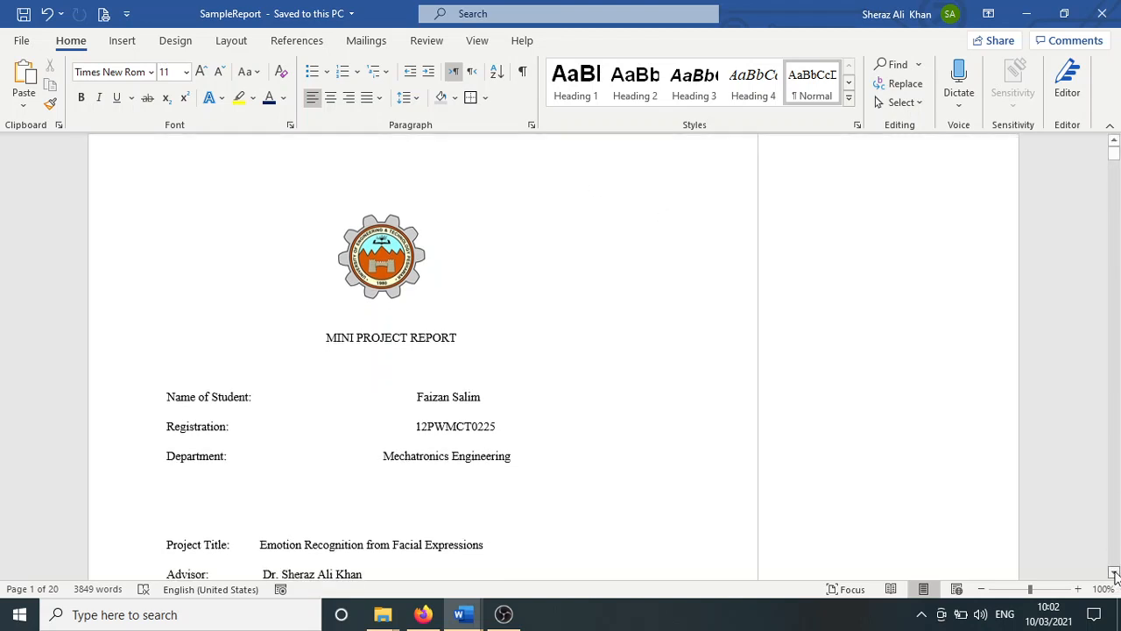
pyautogui.click(1114, 572)
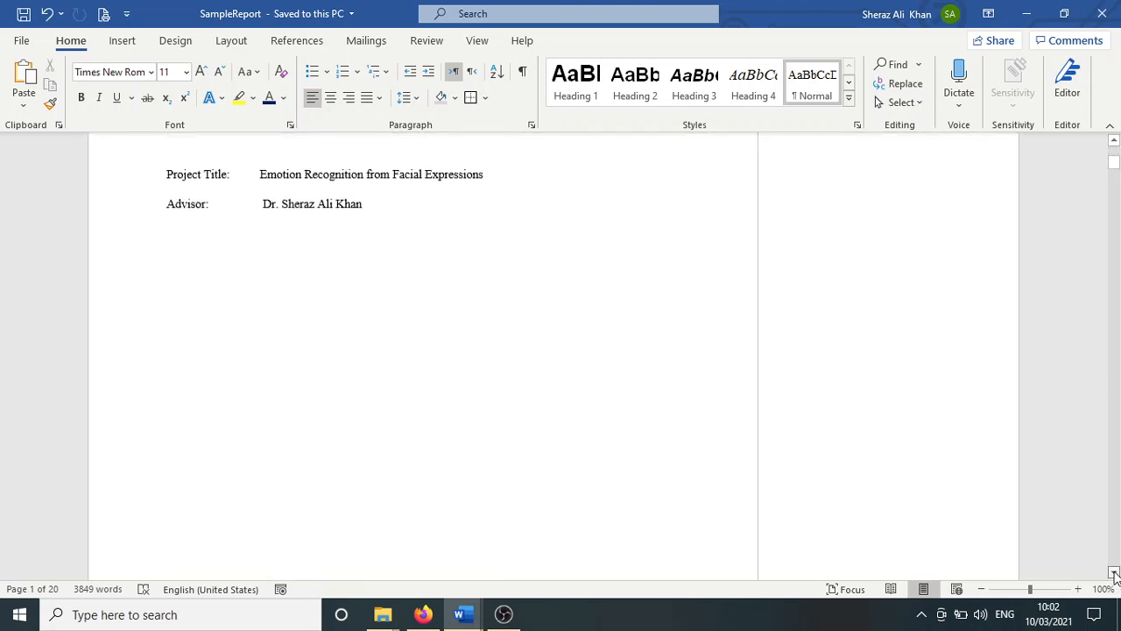
pyautogui.click(1114, 572)
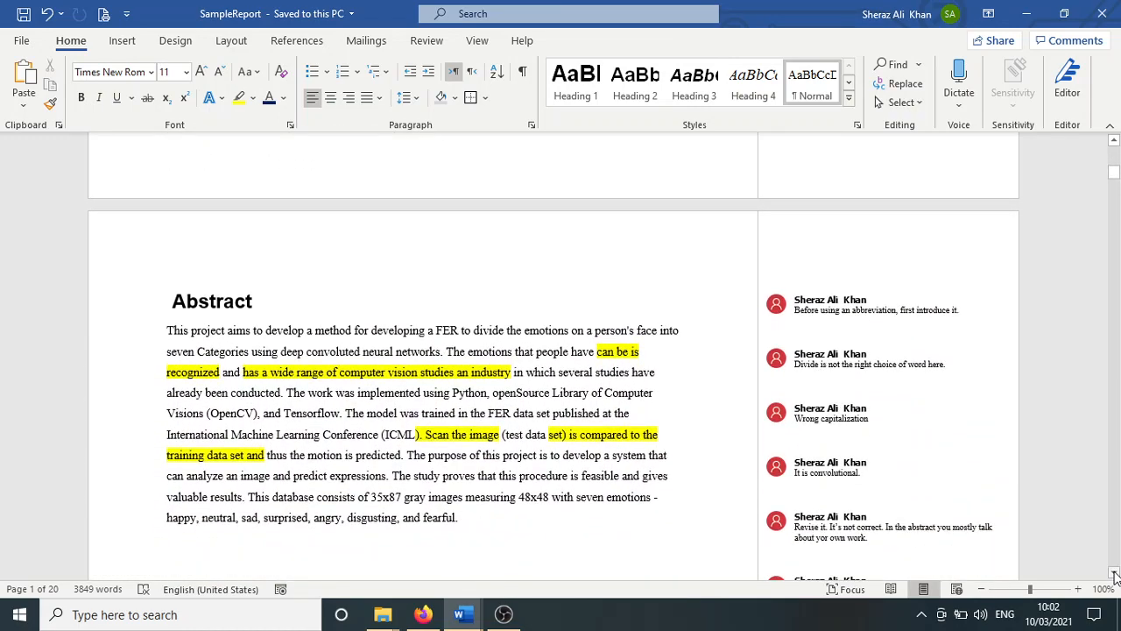
pyautogui.click(188, 303)
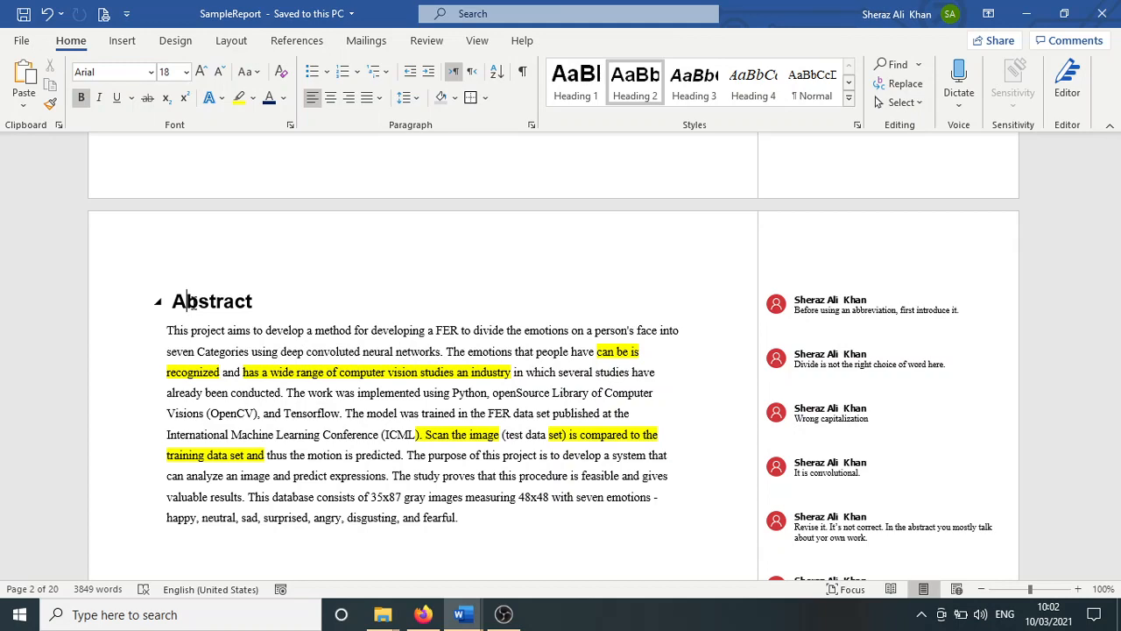
# Insert a blank page after the cover page text, starting from the empty line under Advisor
pyautogui.moveTo(1117, 170); pyautogui.dragTo(1113, 158)
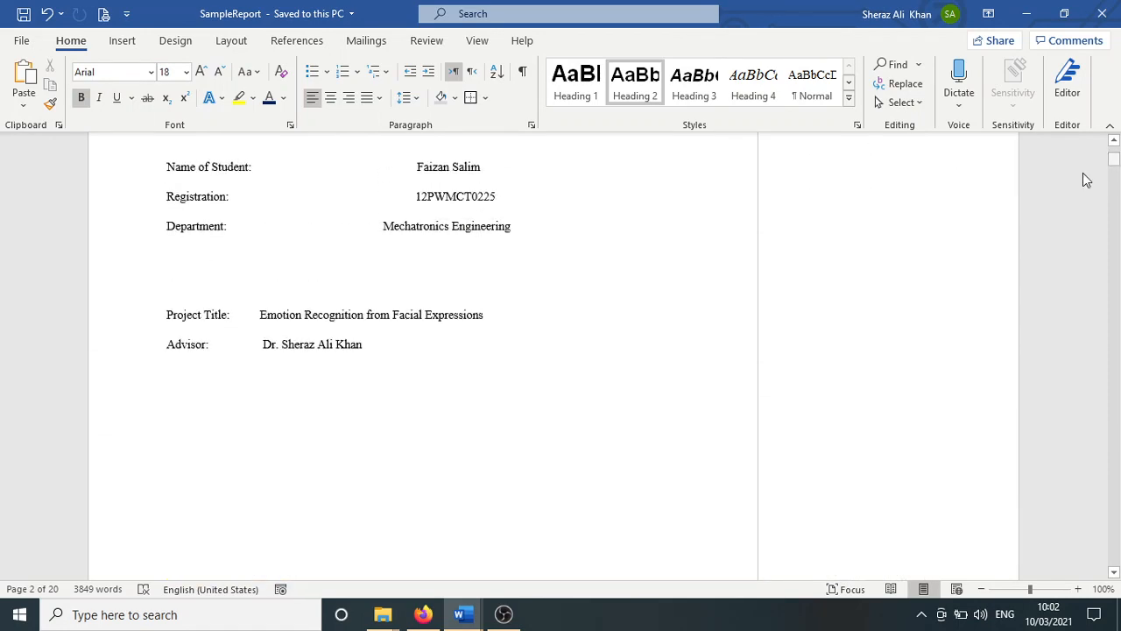
pyautogui.click(240, 387)
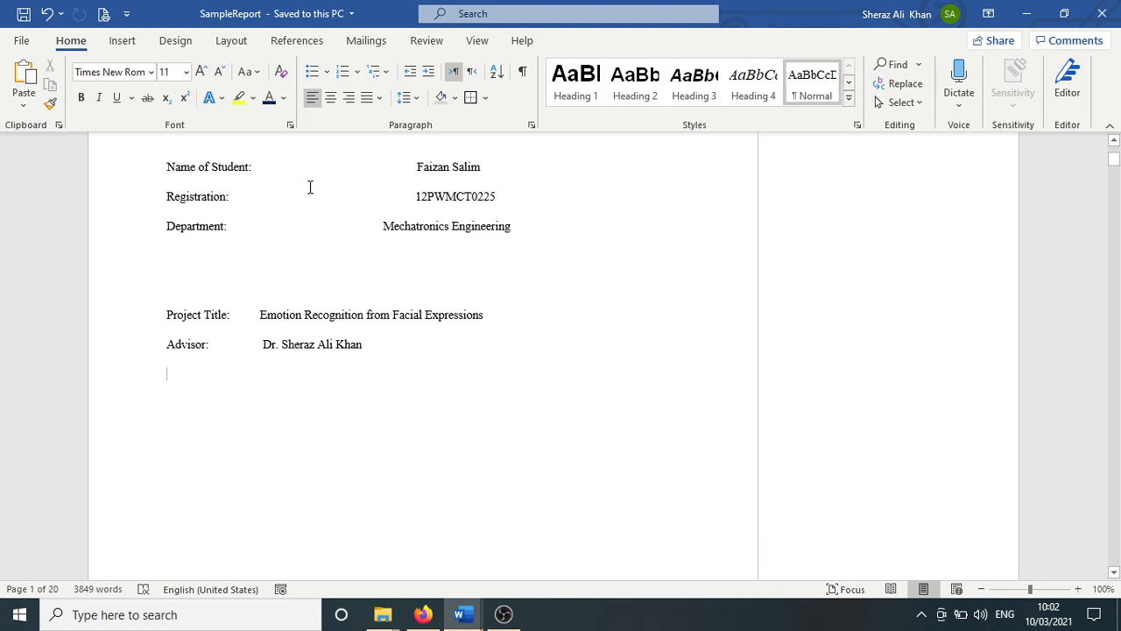
pyautogui.click(130, 42)
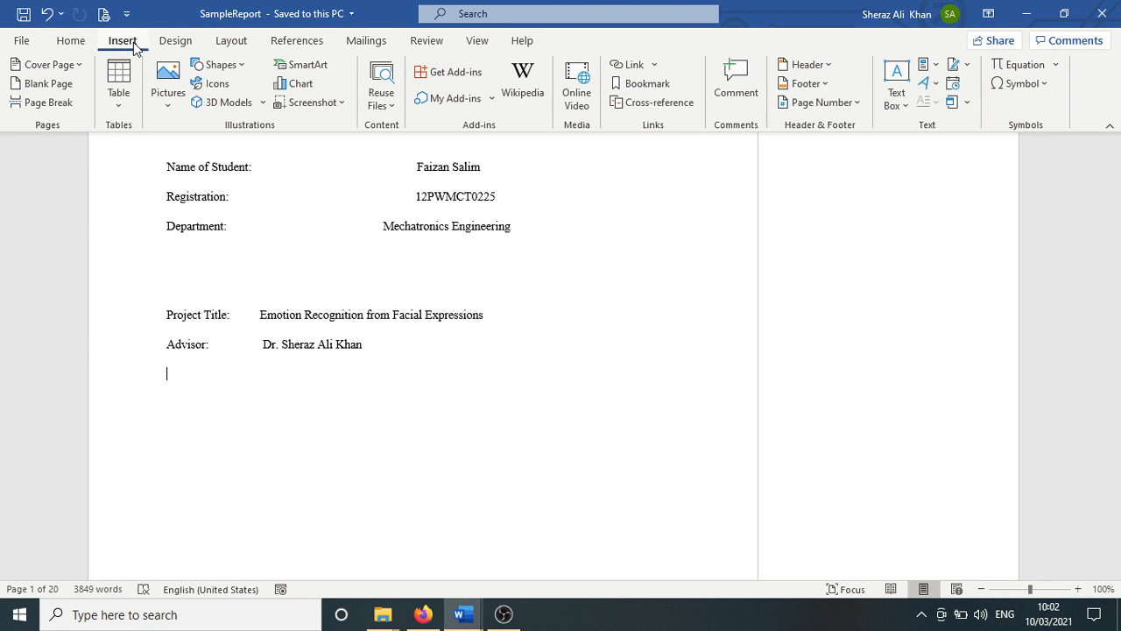
pyautogui.click(59, 85)
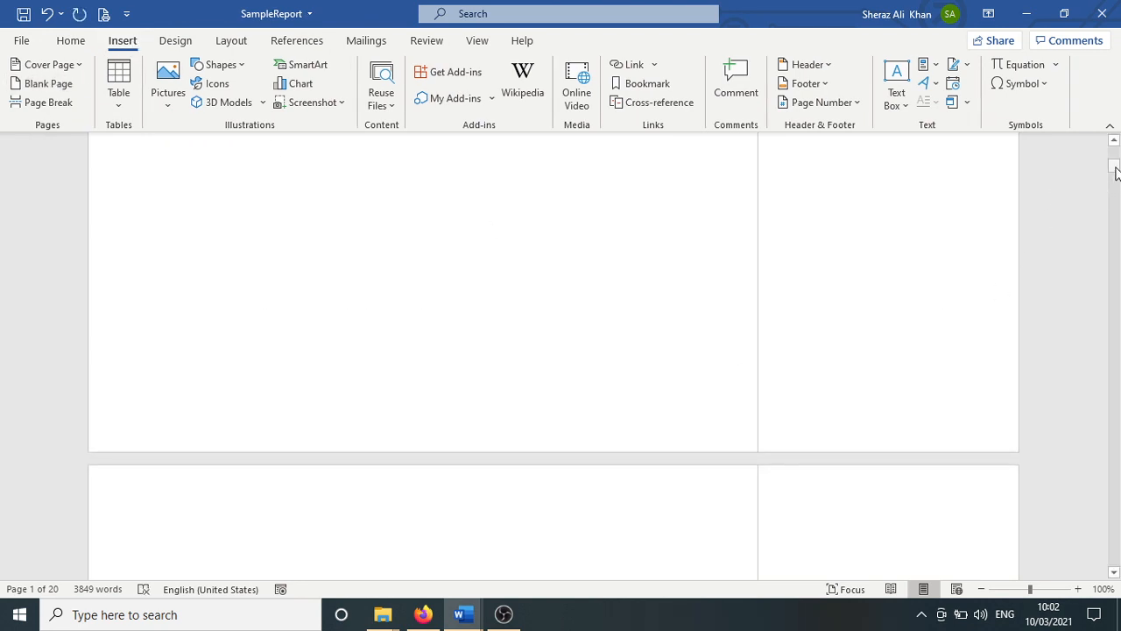
# Inspect and remove the blank page inserted between the cover page and the Abstract
pyautogui.moveTo(1113, 169)
pyautogui.mouseDown()
pyautogui.moveTo(1115, 157)
pyautogui.moveTo(1114, 191)
pyautogui.moveTo(1115, 175)
pyautogui.mouseUp()
pyautogui.click(610, 208)
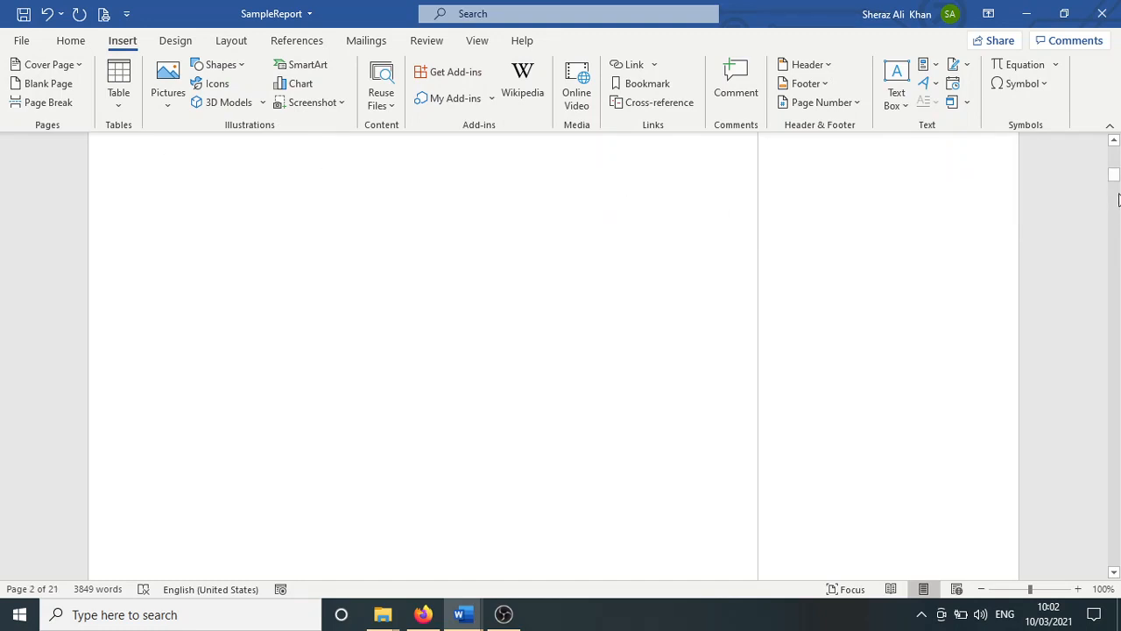
pyautogui.moveTo(1116, 185); pyautogui.dragTo(1116, 180)
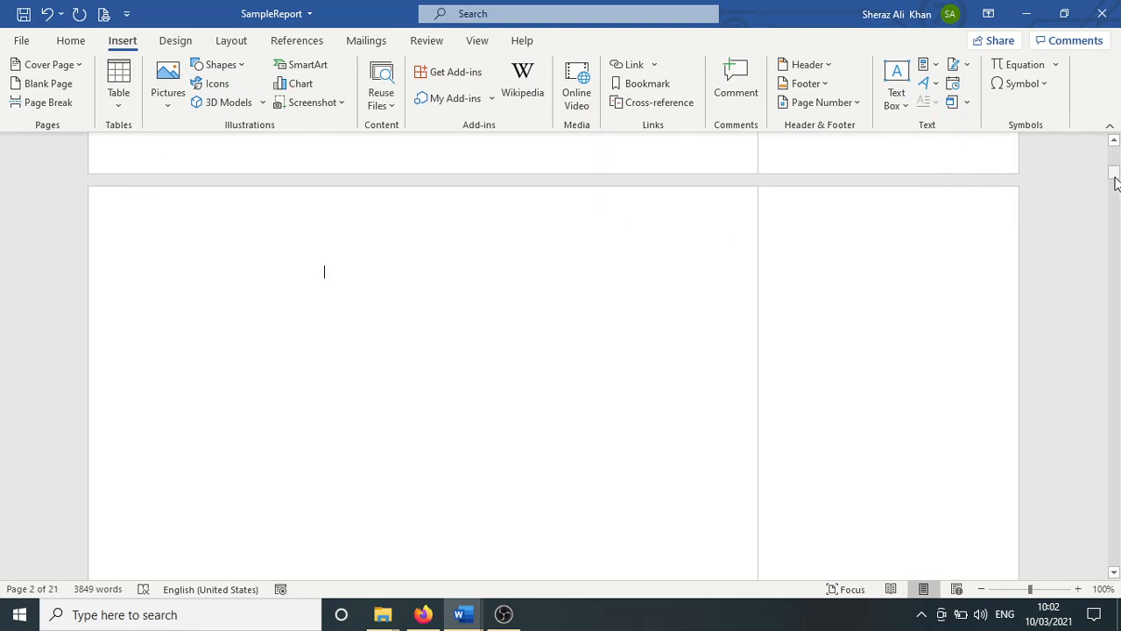
pyautogui.click(1115, 142)
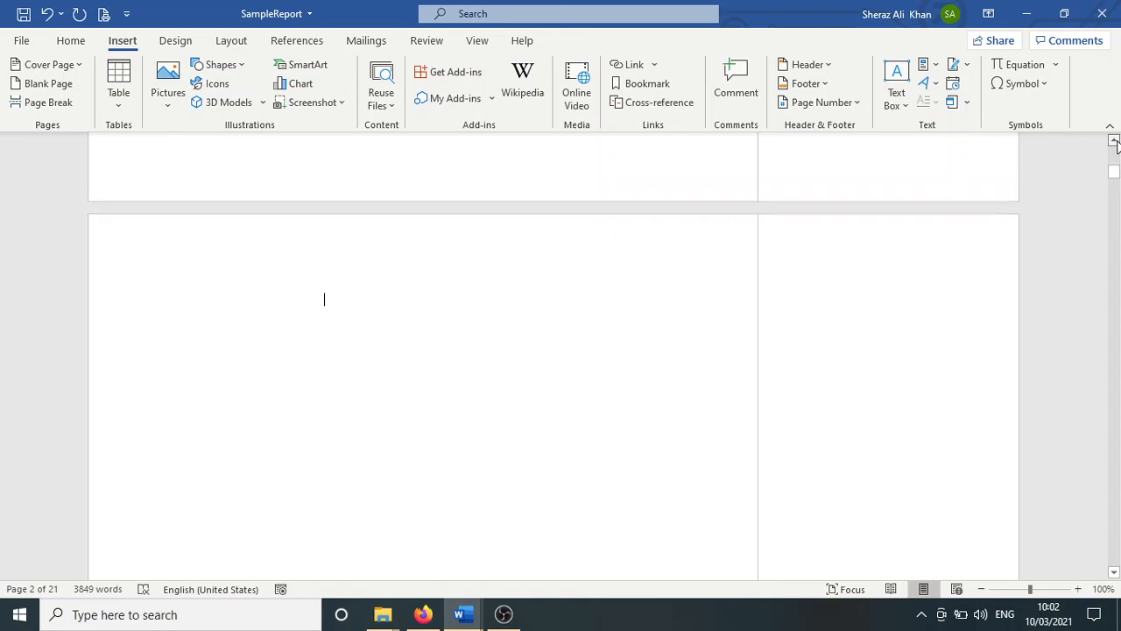
pyautogui.click(1115, 142)
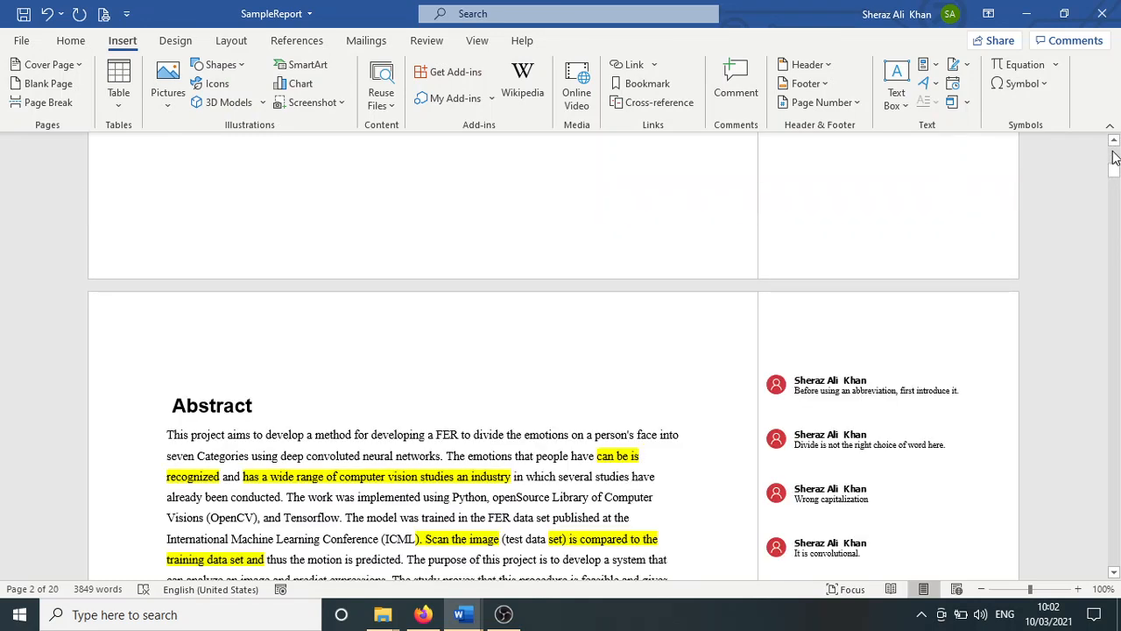
pyautogui.scroll(-7, 1114, 158)
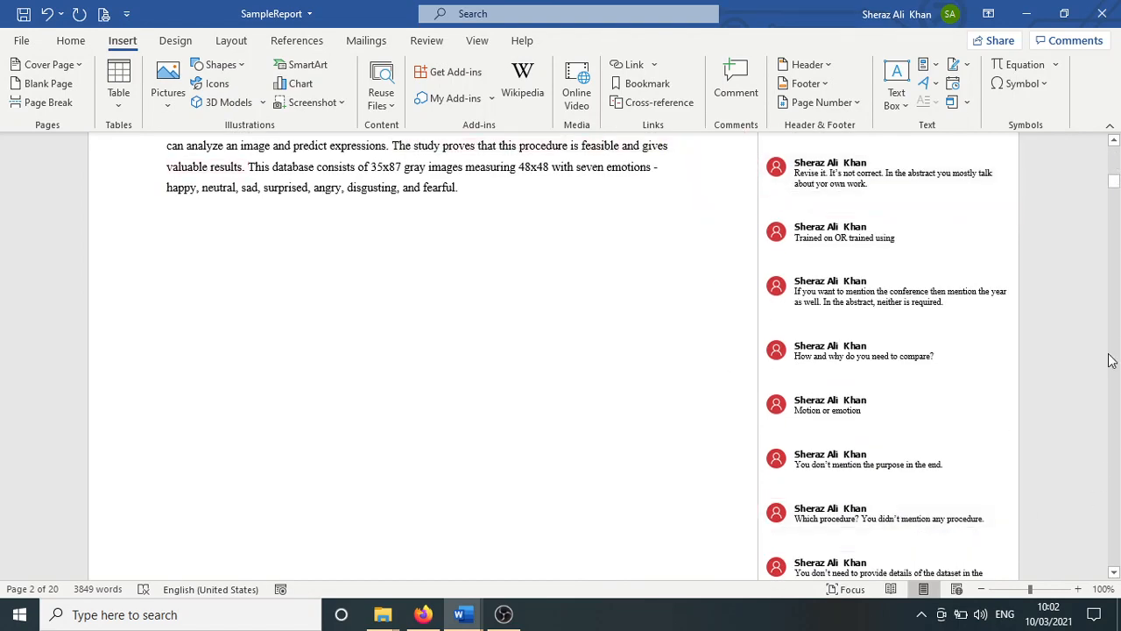
pyautogui.click(981, 589)
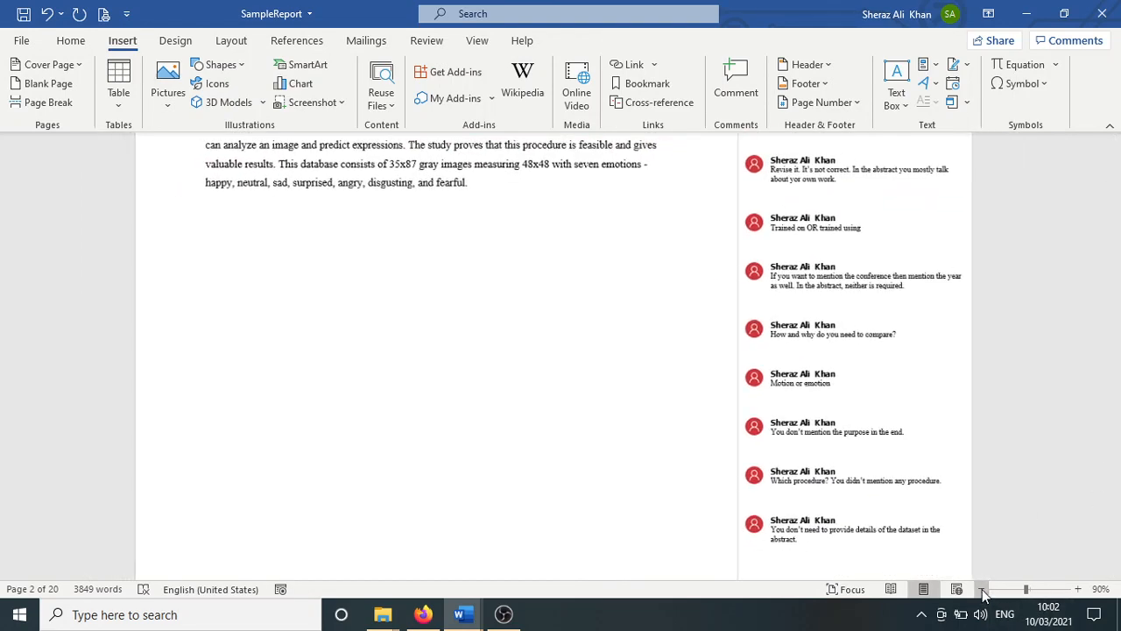
pyautogui.click(982, 589)
pyautogui.click(982, 590)
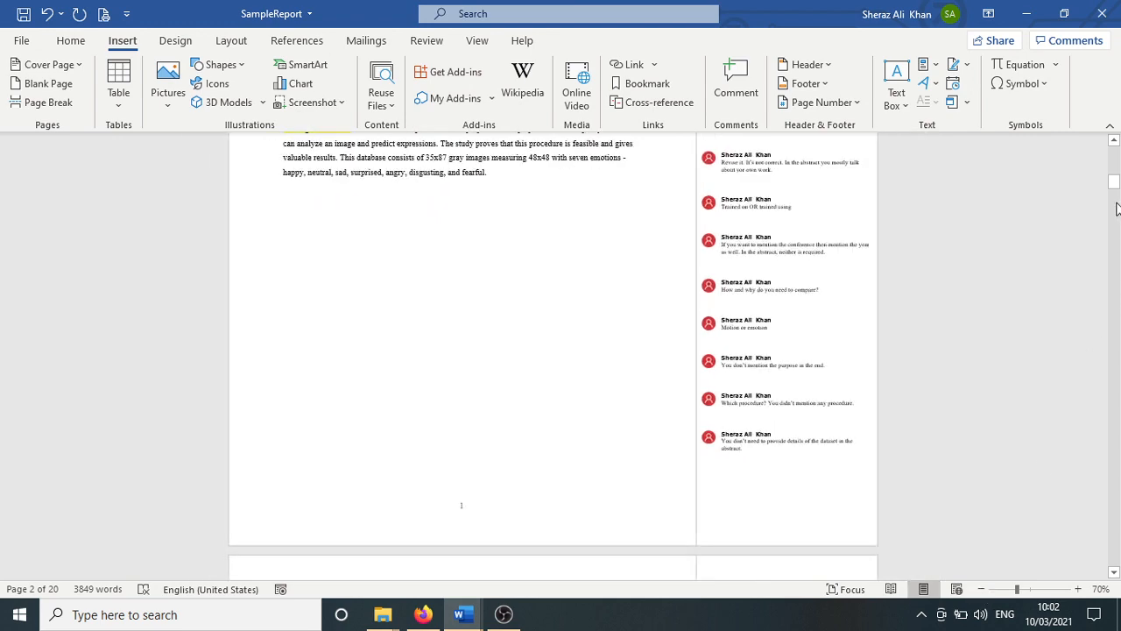
# Delete the leftover empty line above Abstract and insert a blank page from the line below Advisor
pyautogui.moveTo(1115, 191); pyautogui.dragTo(1115, 174)
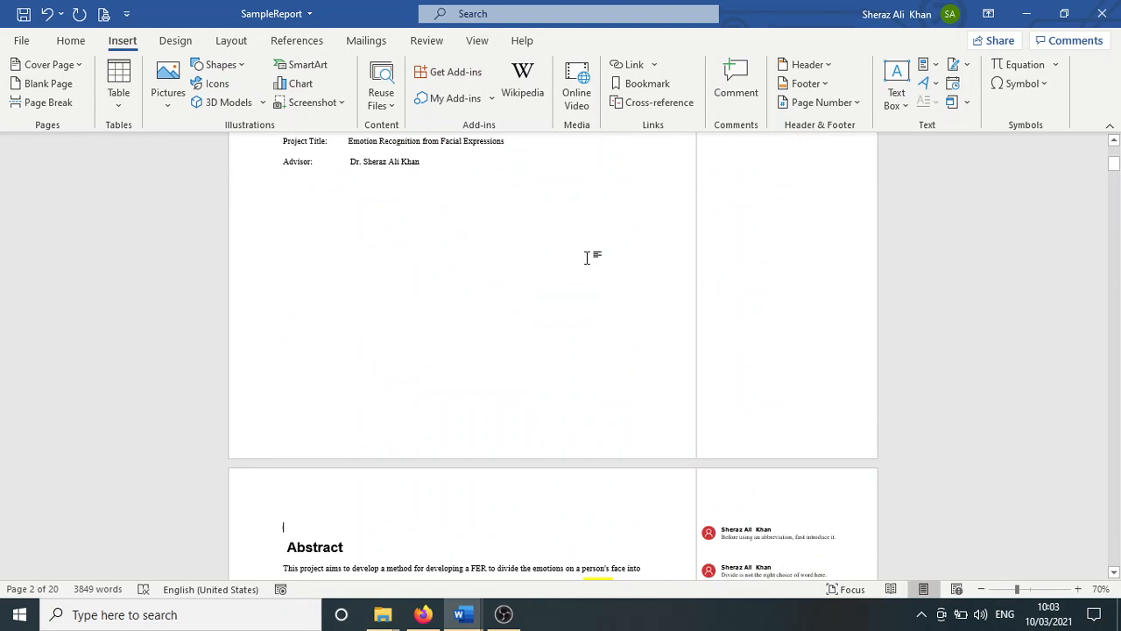
pyautogui.press('Delete')
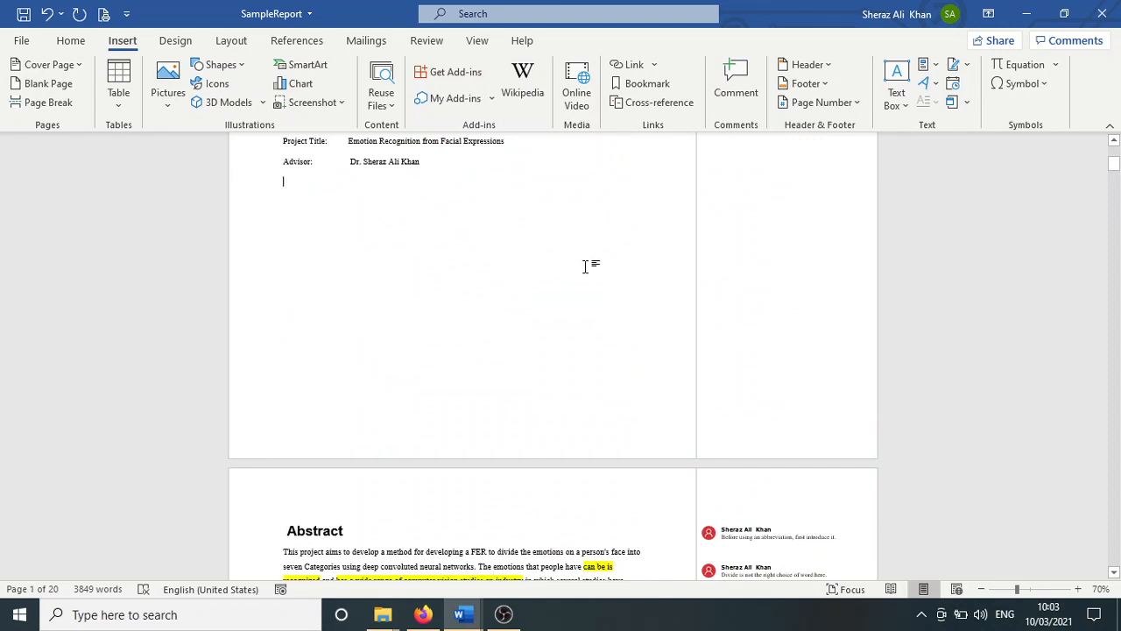
pyautogui.click(54, 85)
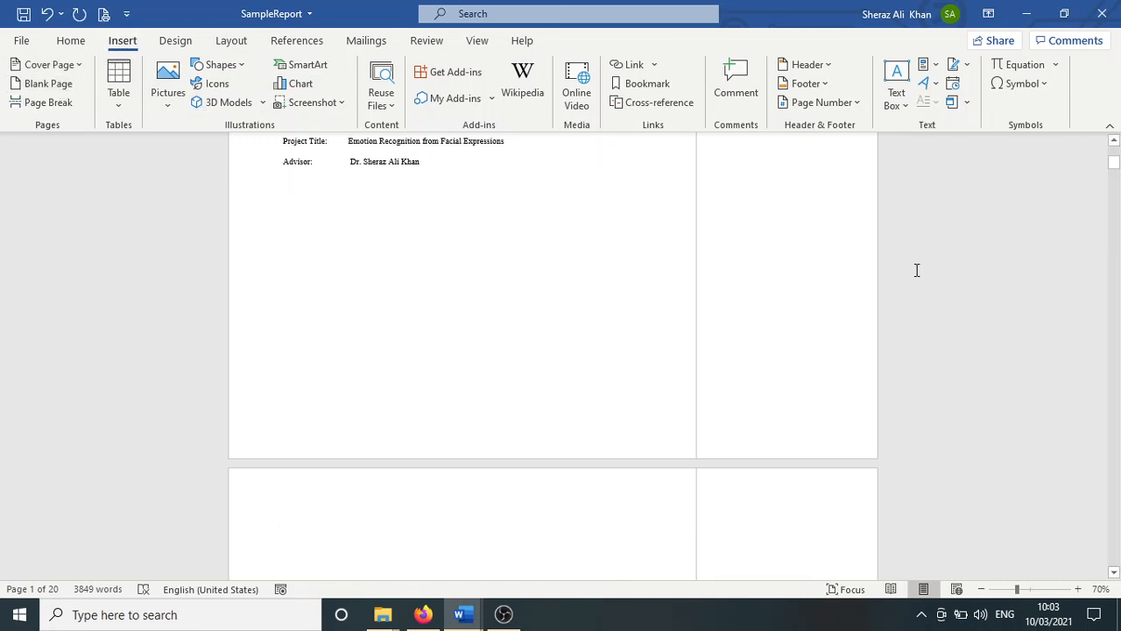
# Add a centered "Table of Contents" line at the top of the blank page after the cover page
pyautogui.click(70, 41)
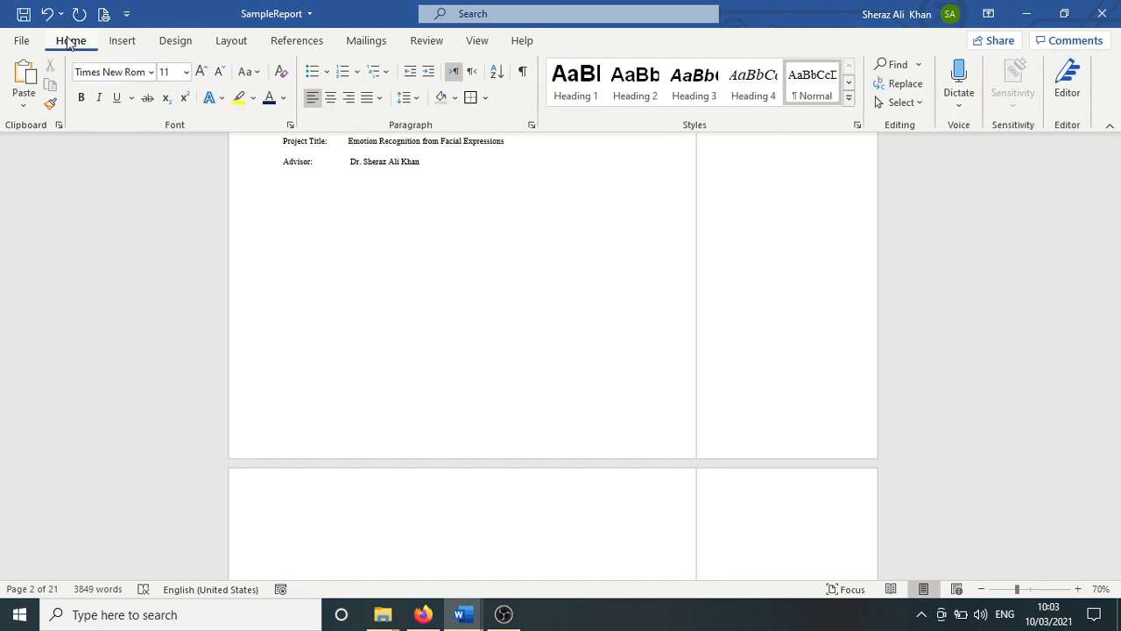
pyautogui.click(330, 97)
pyautogui.write('T')
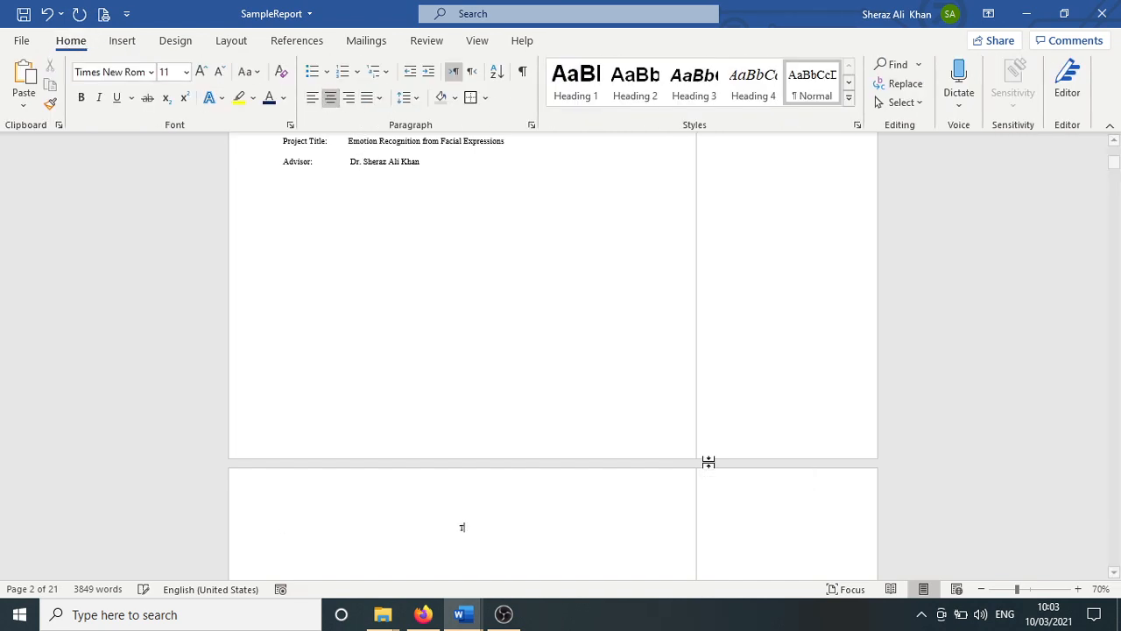
pyautogui.write('able of Contents')
pyautogui.press('Return')
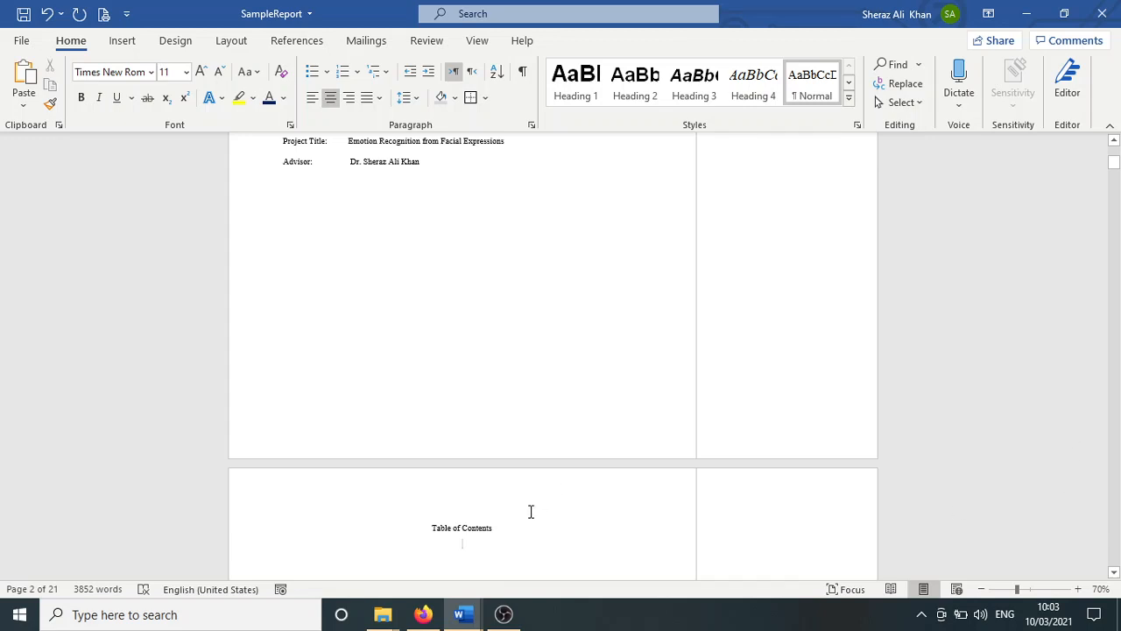
# Apply the Heading 1 style to the "Table of Contents" line
pyautogui.click(480, 523)
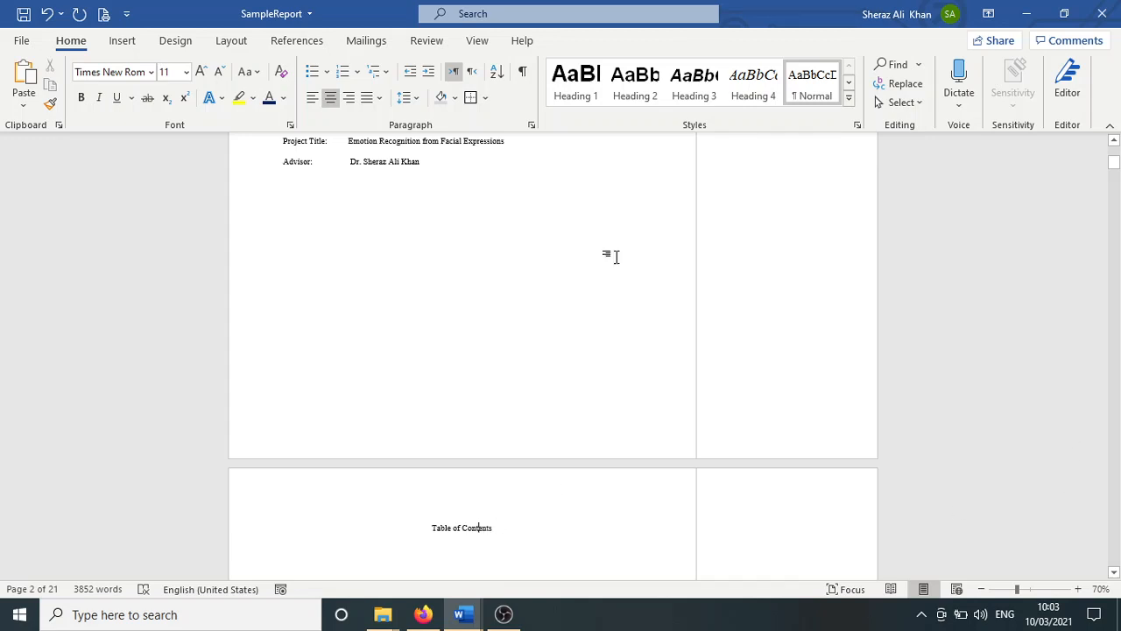
pyautogui.click(645, 77)
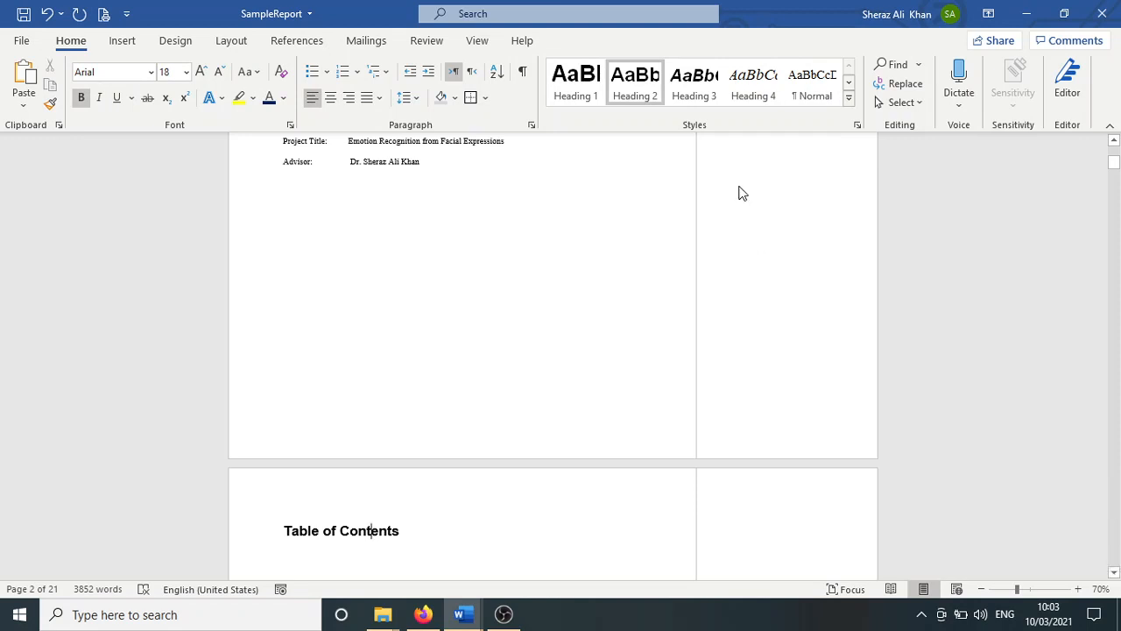
pyautogui.click(585, 96)
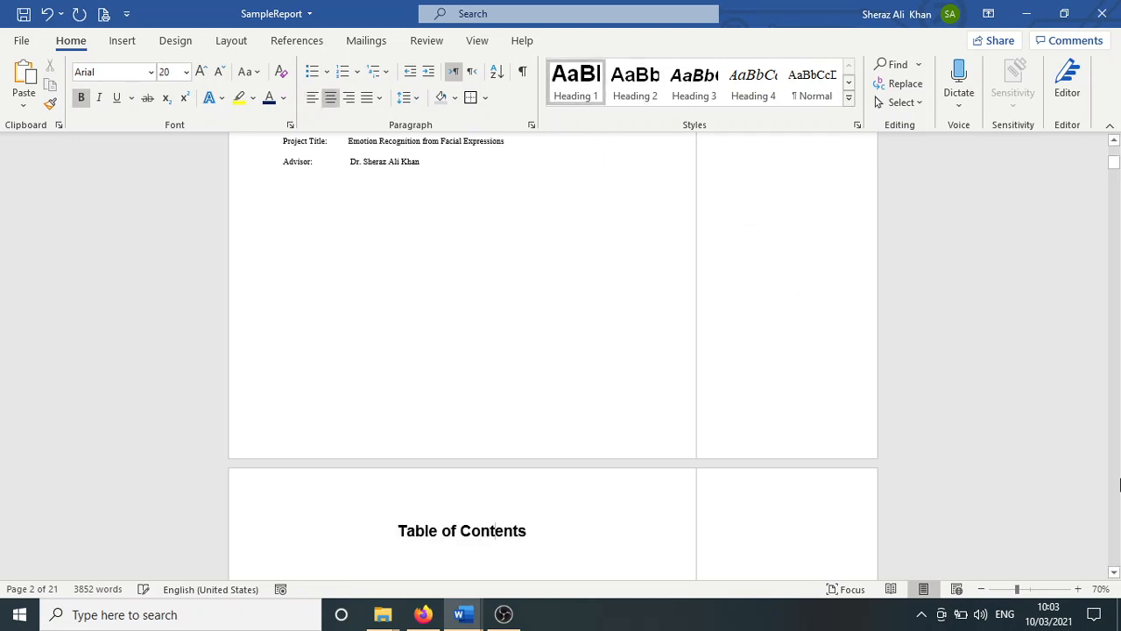
# Center the empty line below the Table of Contents heading and save the document
pyautogui.click(1114, 572)
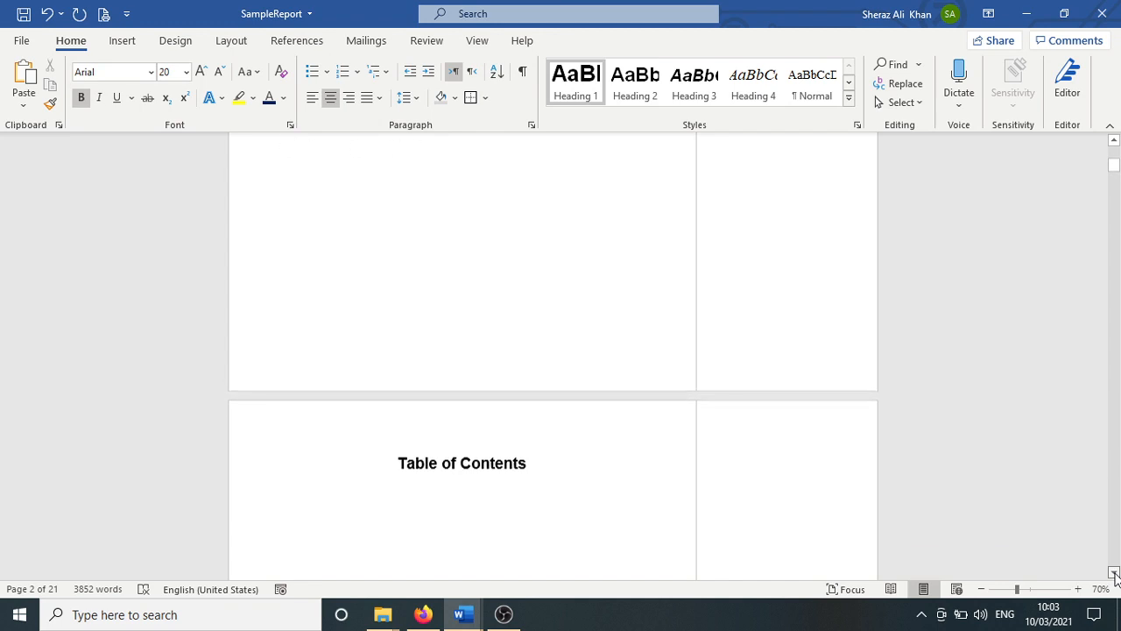
pyautogui.click(1114, 572)
pyautogui.click(1114, 572)
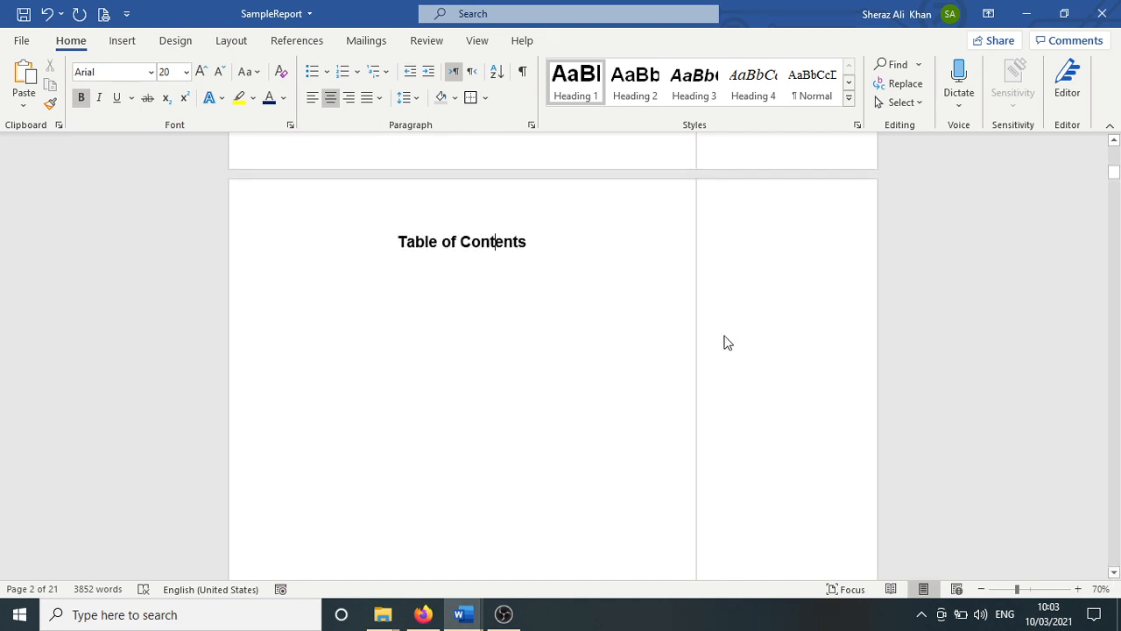
pyautogui.click(478, 278)
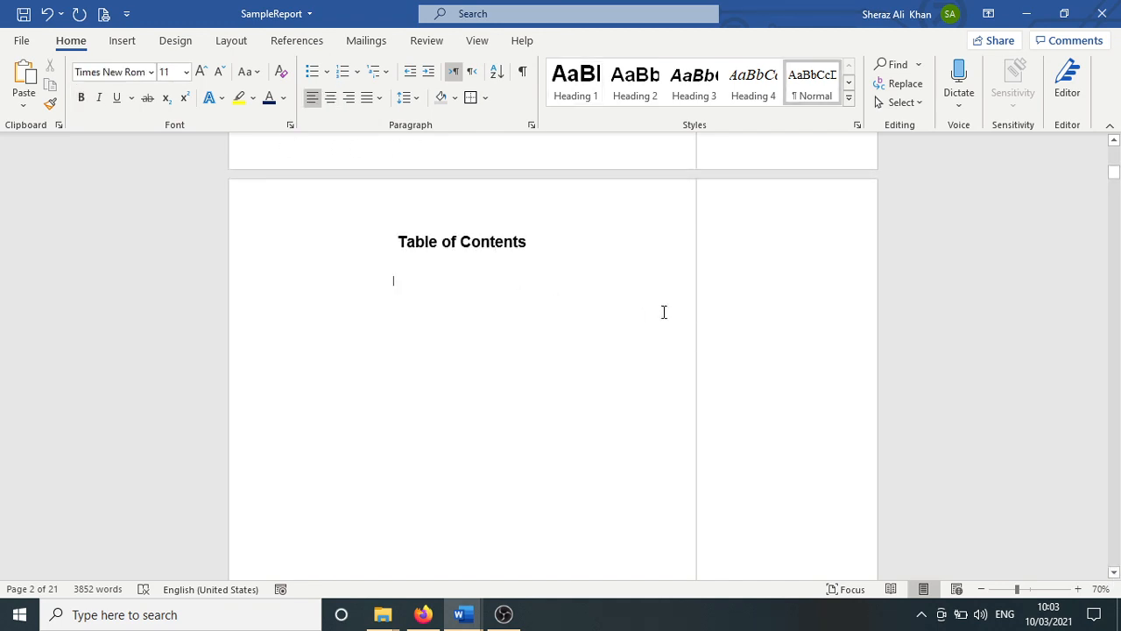
pyautogui.hotkey('ctrl', 'e')
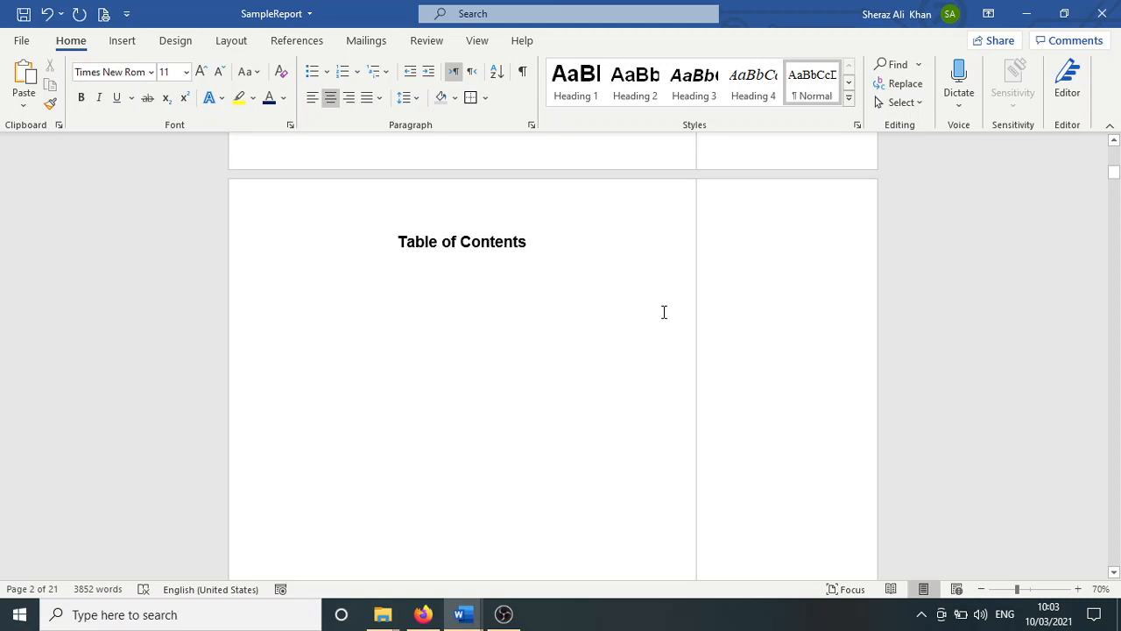
pyautogui.hotkey('ctrl', 's')
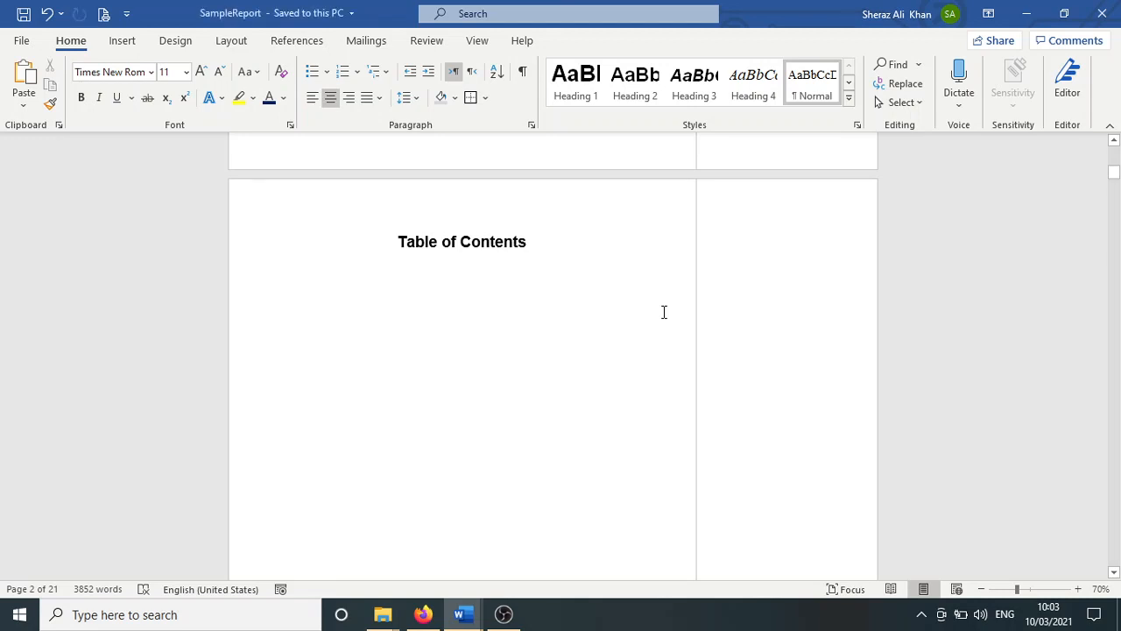
# Insert the built-in Automatic Table 1 table of contents on the empty line below the heading
pyautogui.click(125, 41)
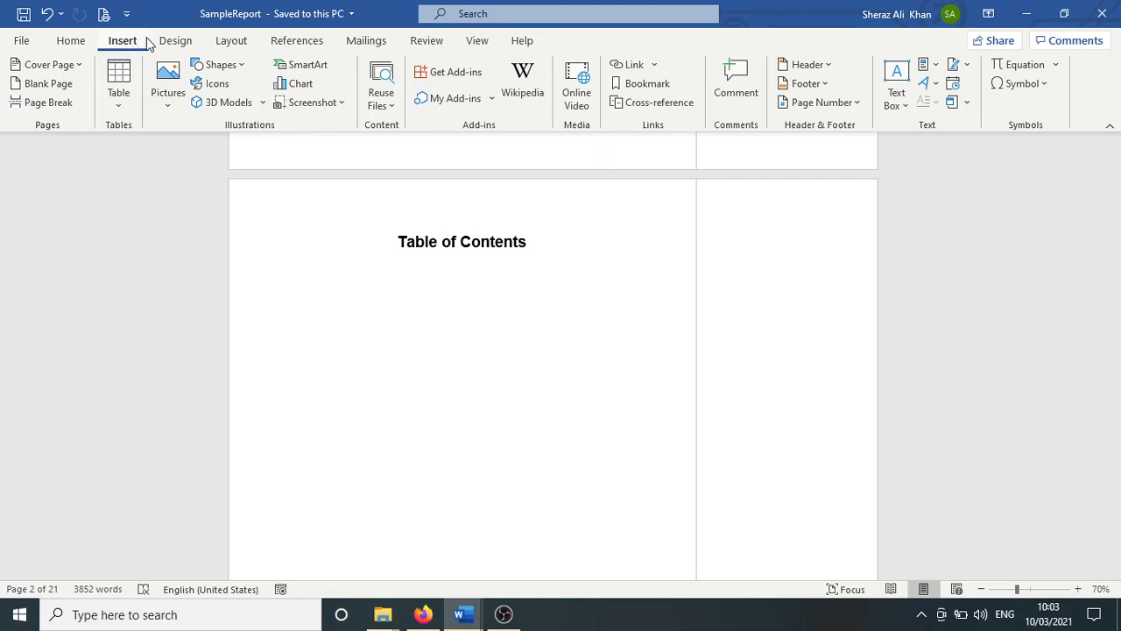
pyautogui.click(291, 44)
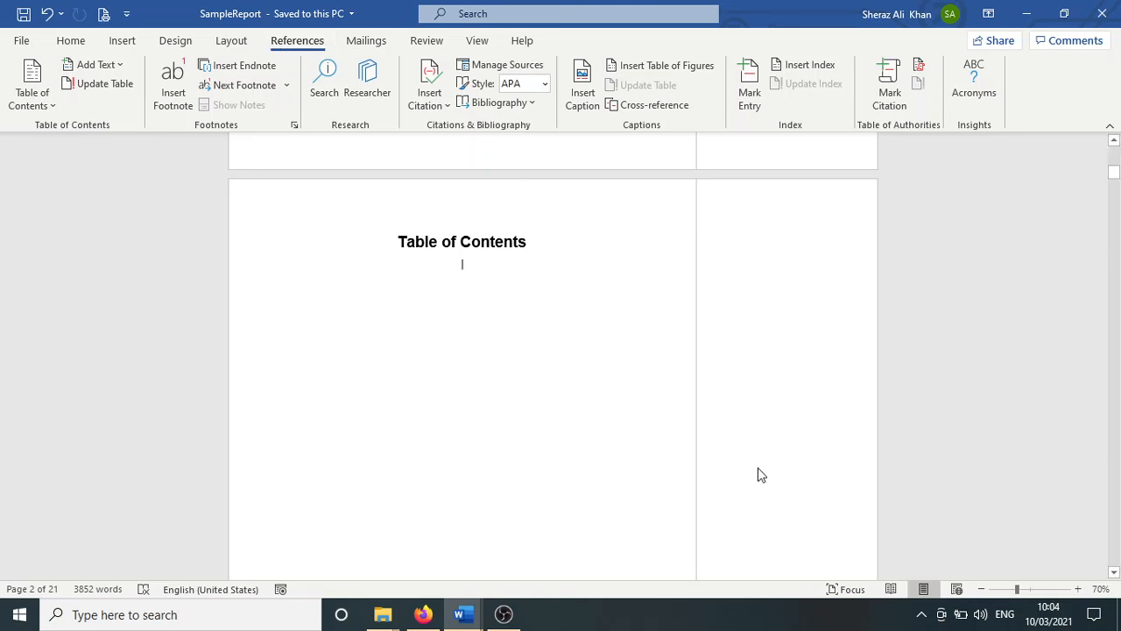
pyautogui.click(1081, 593)
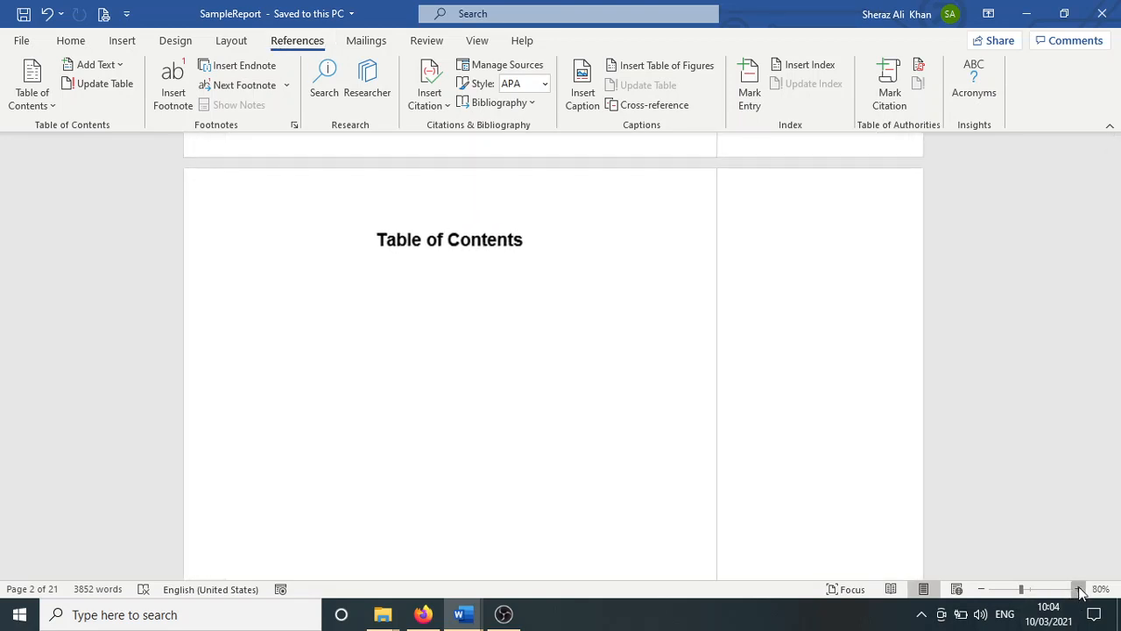
pyautogui.click(1080, 593)
pyautogui.click(1081, 593)
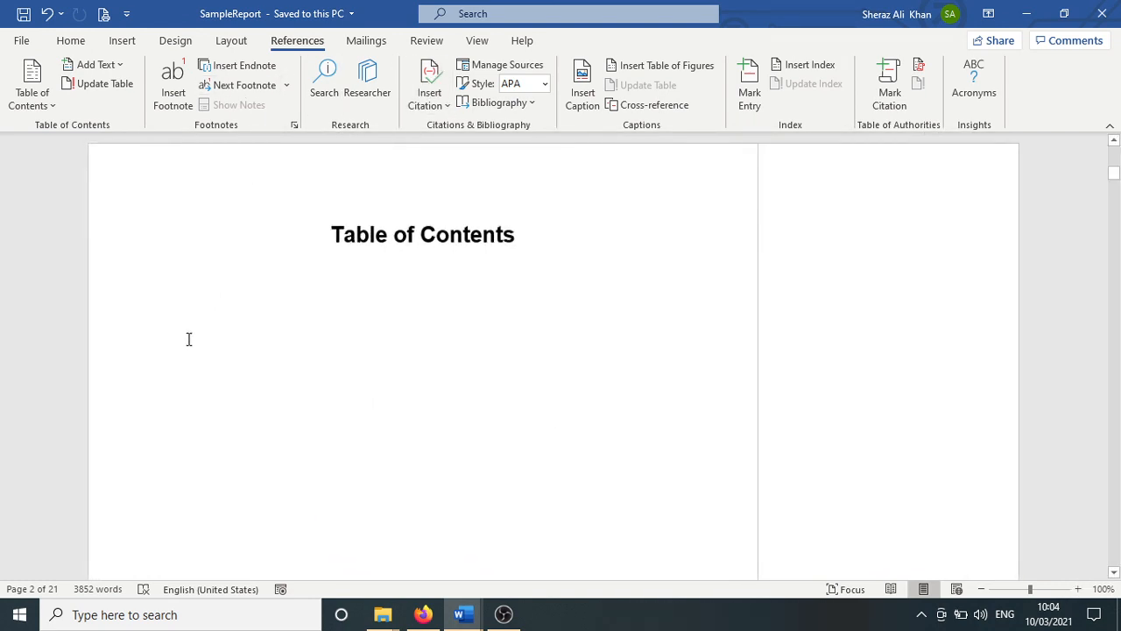
pyautogui.click(48, 105)
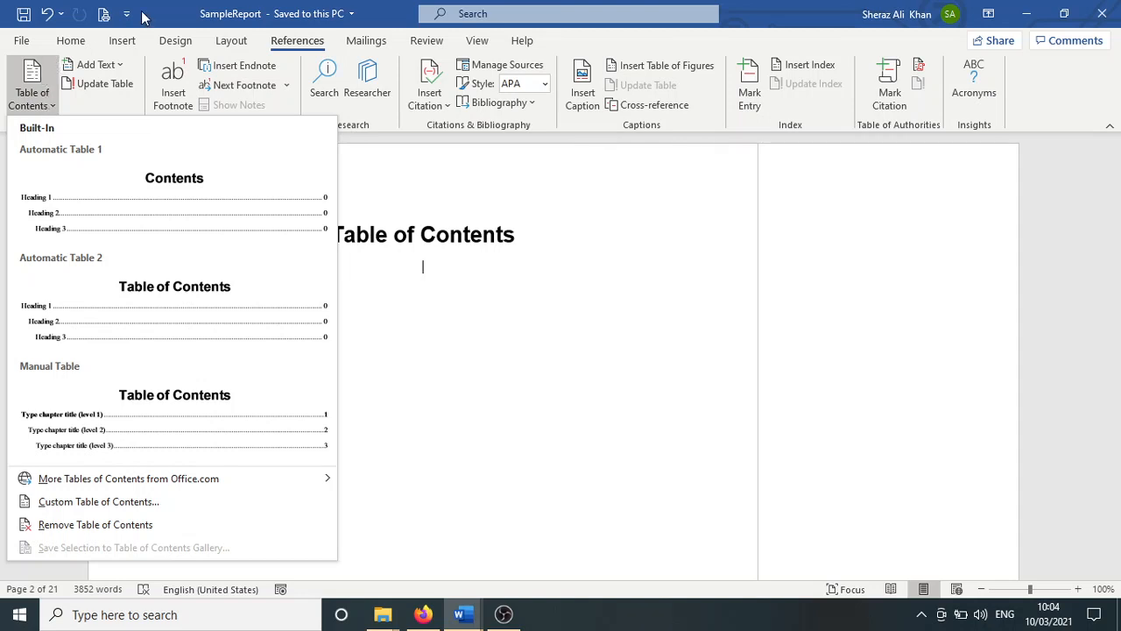
pyautogui.click(171, 19)
pyautogui.click(33, 79)
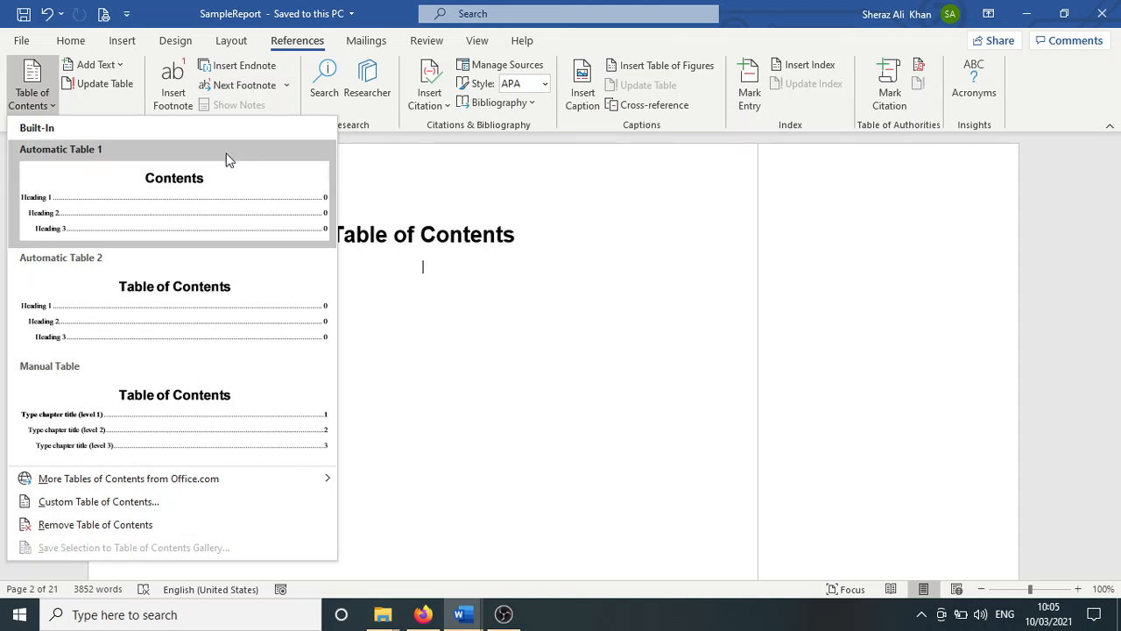
pyautogui.click(186, 215)
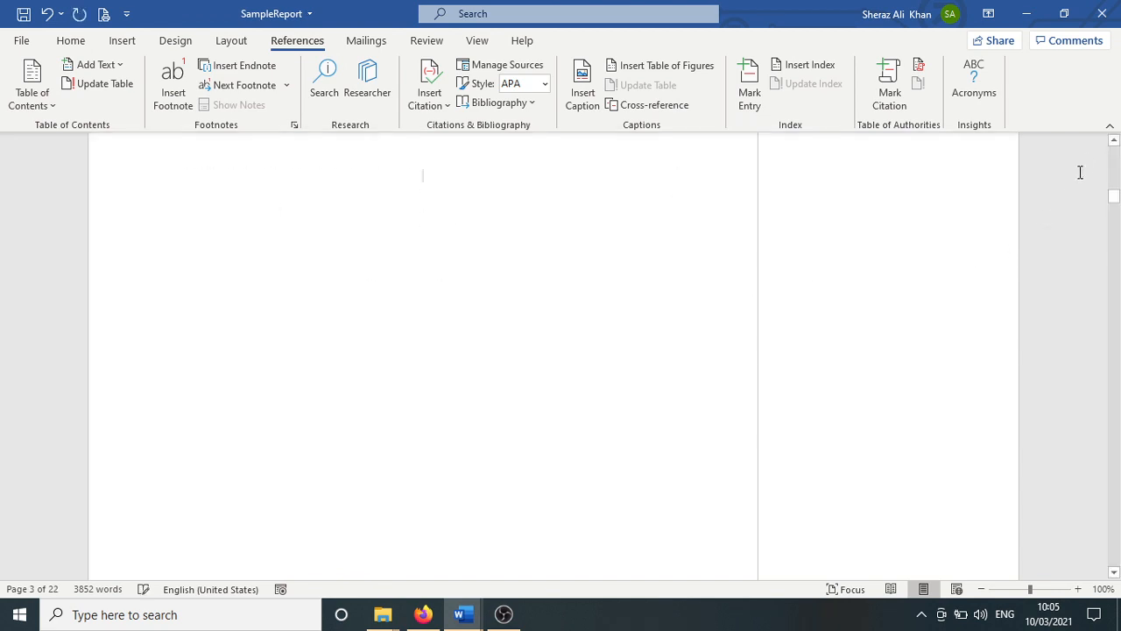
# Delete the manually added "Table of Contents" heading above the inserted automatic table
pyautogui.click(1114, 143)
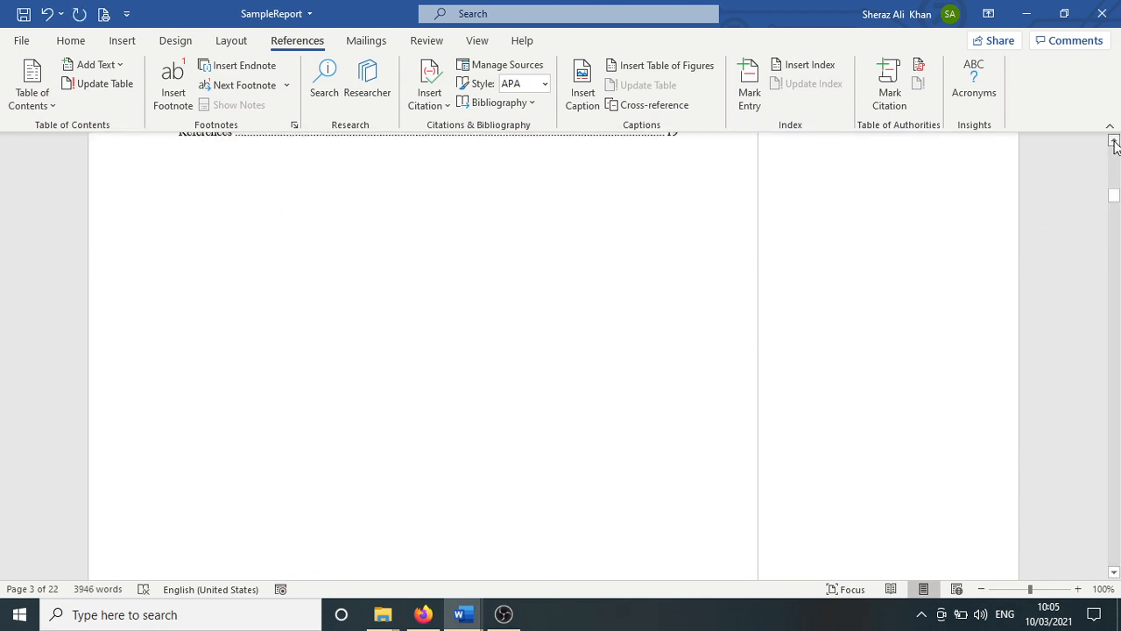
pyautogui.moveTo(1114, 143); pyautogui.dragTo(1114, 143)
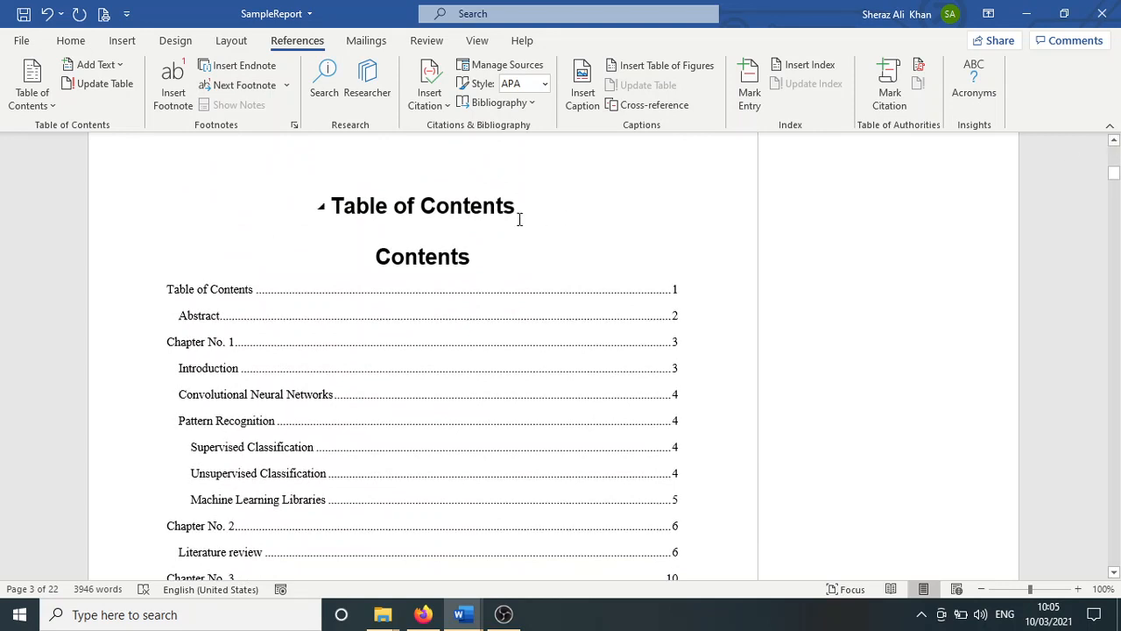
pyautogui.click(375, 243)
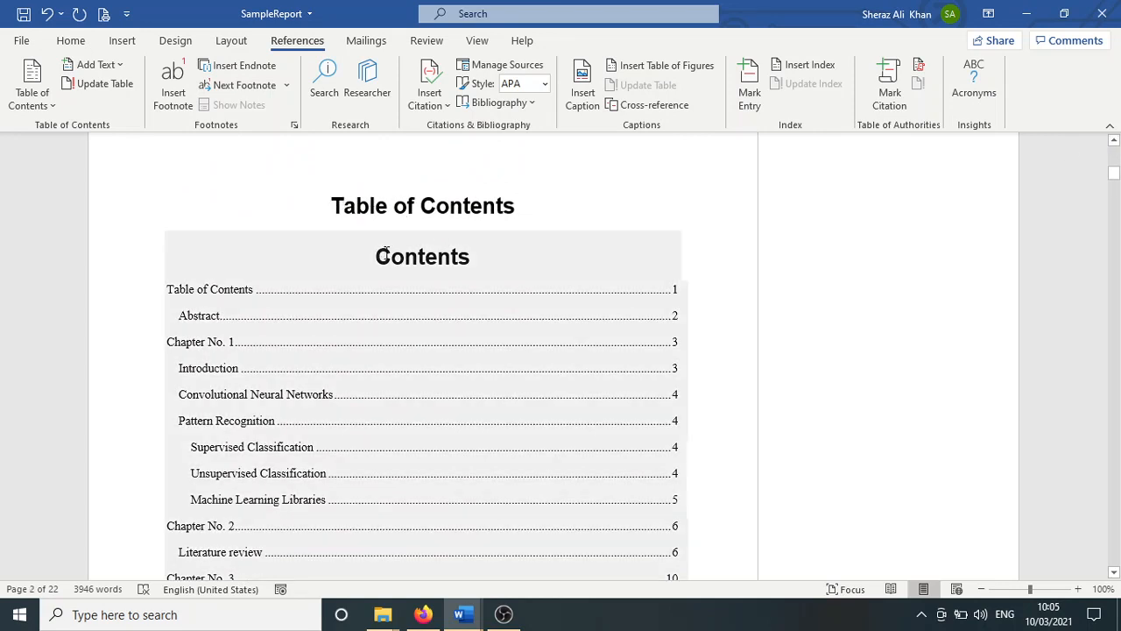
pyautogui.click(376, 255)
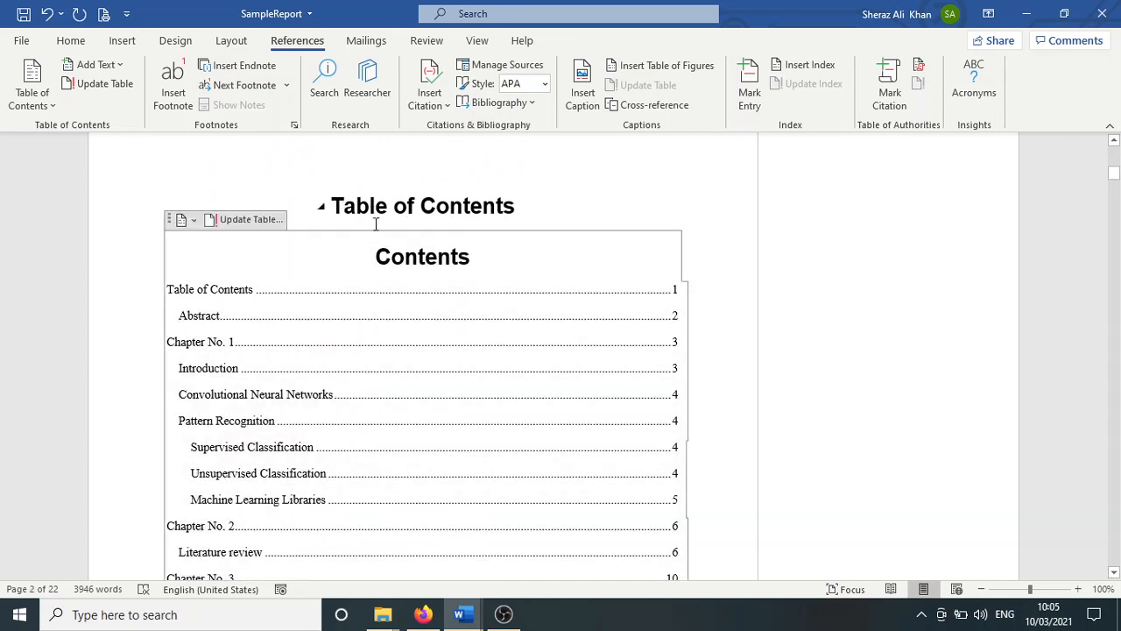
pyautogui.moveTo(333, 204); pyautogui.dragTo(513, 203)
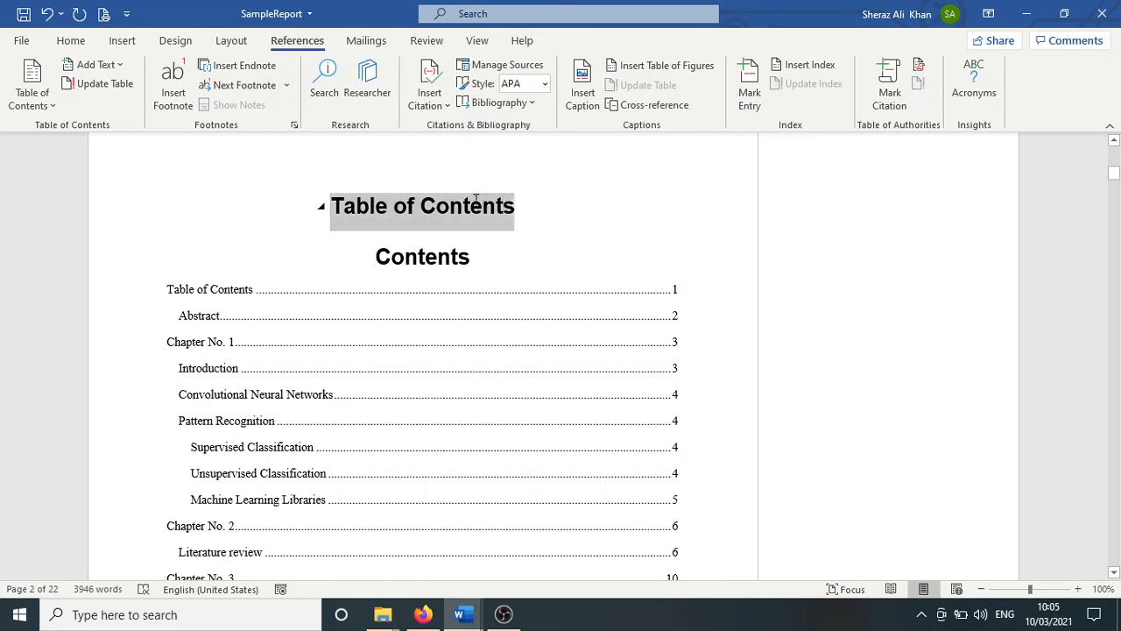
pyautogui.press('Delete')
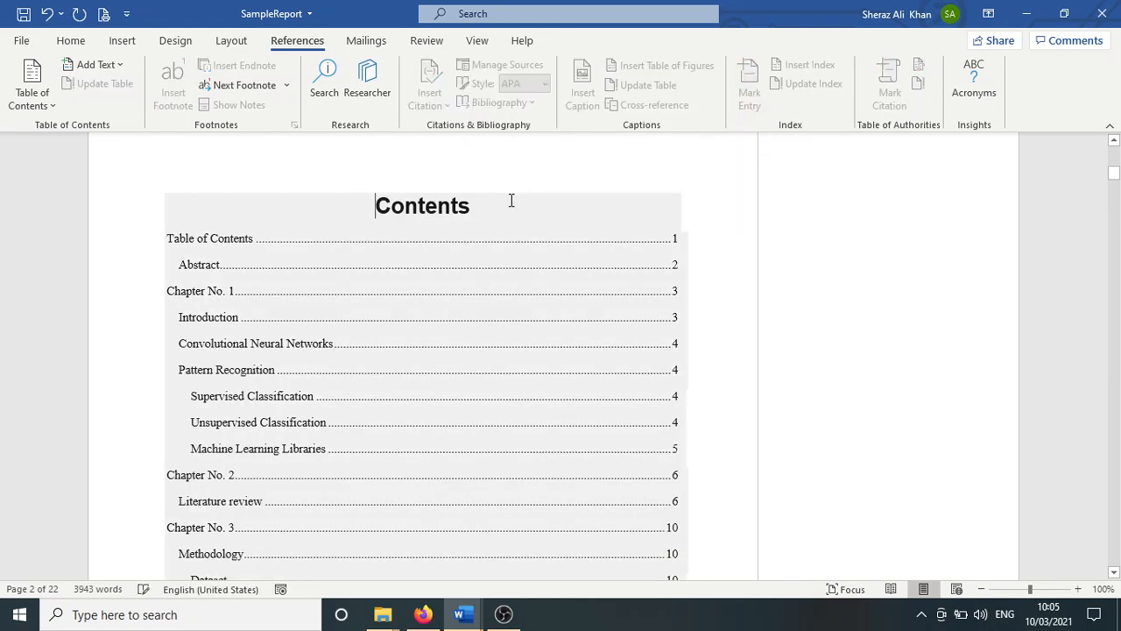
pyautogui.write('Ta')
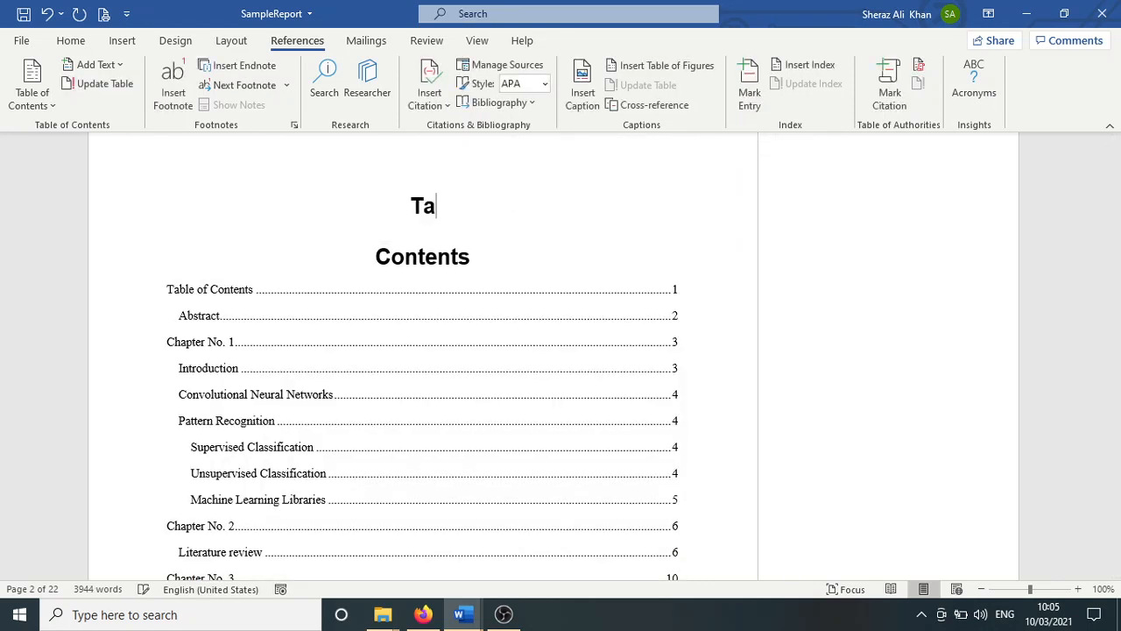
pyautogui.press('BackSpace')
pyautogui.press('BackSpace')
pyautogui.press('Delete')
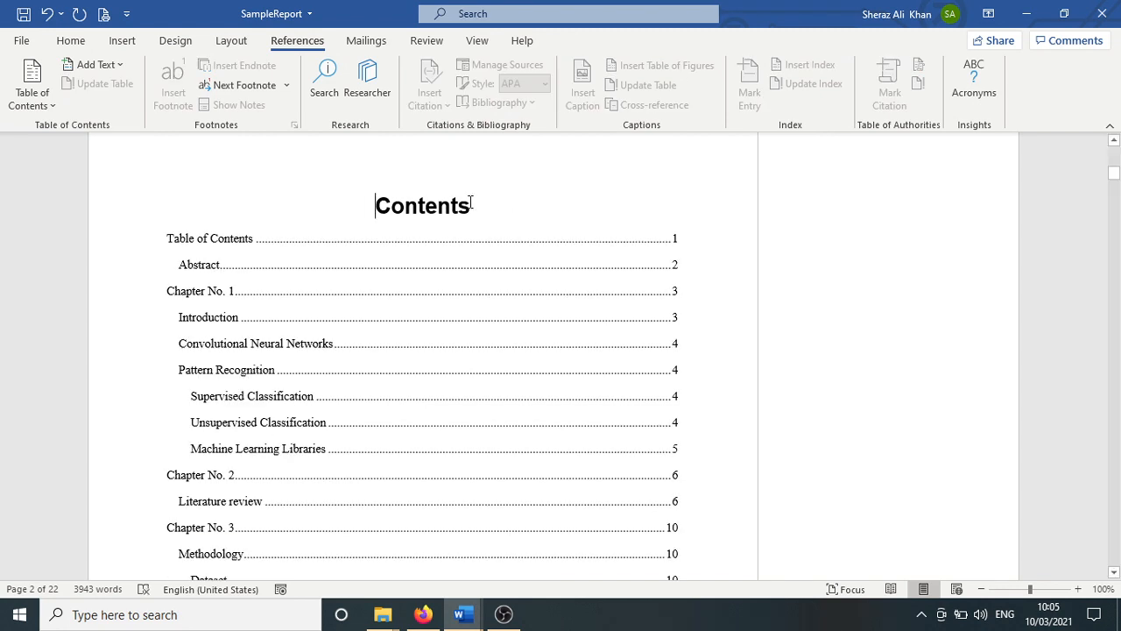
# Replace the automatic table's "Contents" title with "Table of Contents"
pyautogui.tripleClick(445, 207)
pyautogui.write('T')
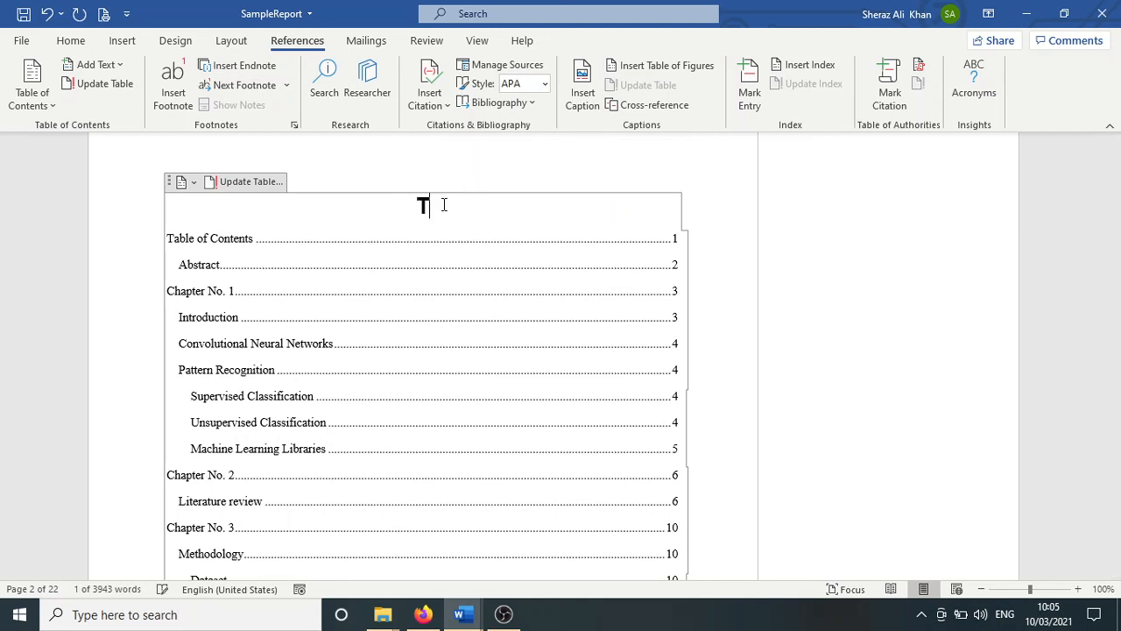
pyautogui.write('able of Contents')
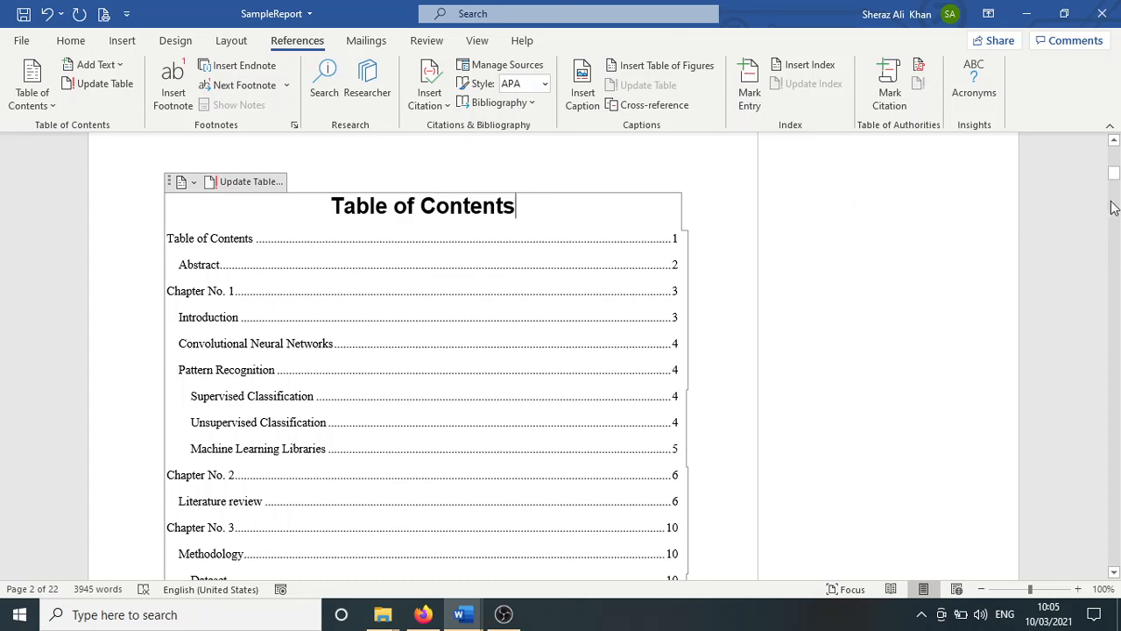
# Regenerate the table of contents by reapplying the built-in Automatic Table 1 layout to it
pyautogui.moveTo(1117, 176)
pyautogui.mouseDown()
pyautogui.moveTo(1116, 162)
pyautogui.moveTo(1117, 180)
pyautogui.mouseUp()
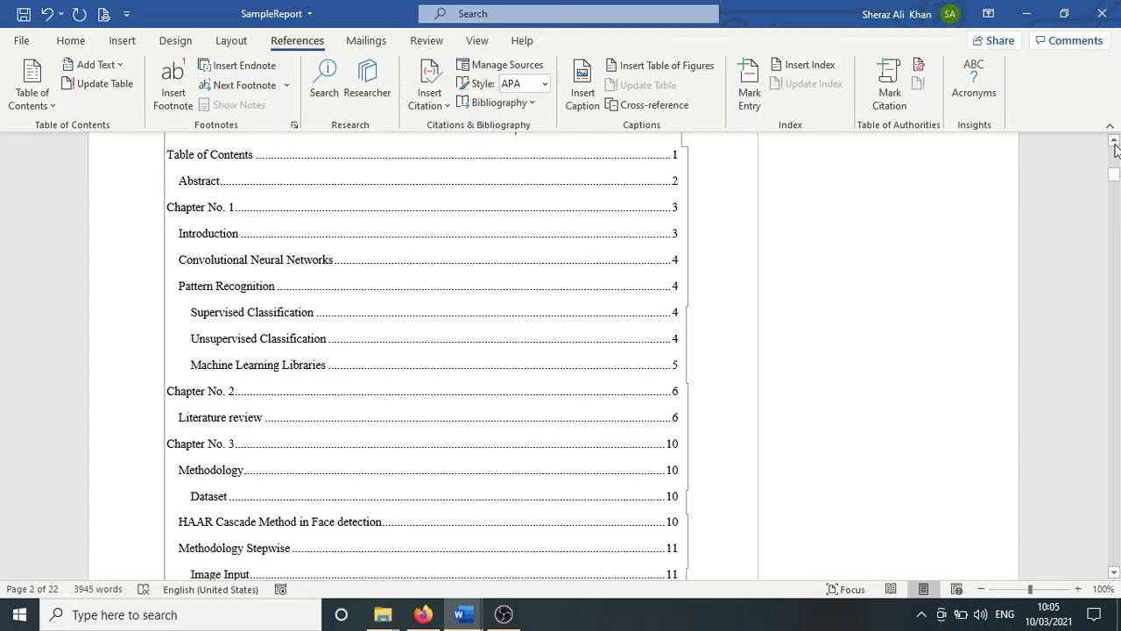
pyautogui.click(1114, 142)
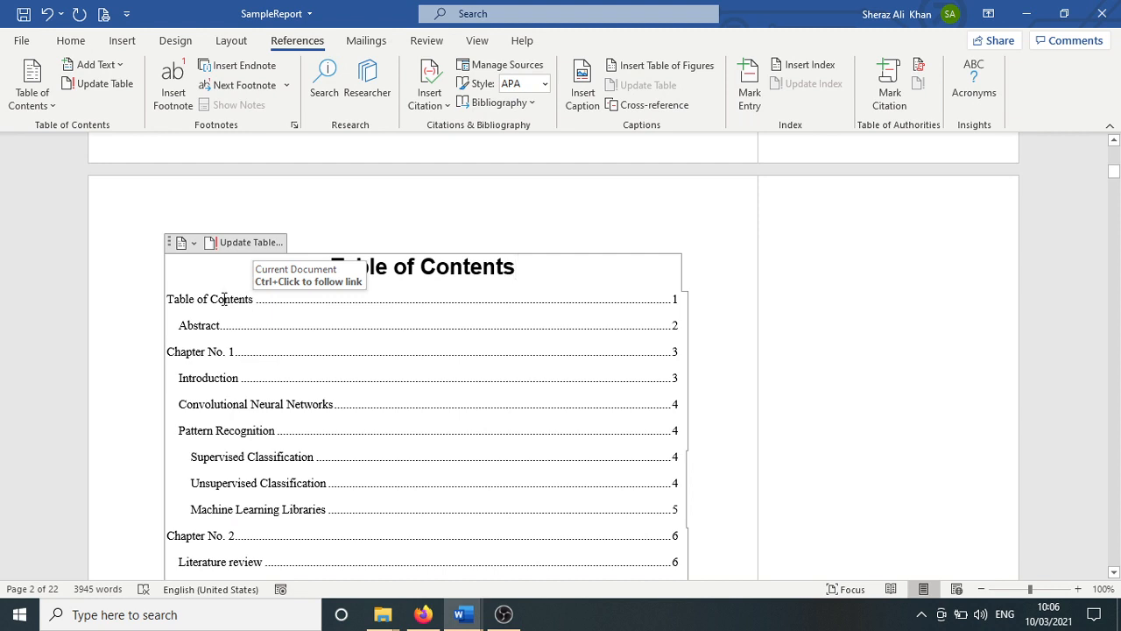
pyautogui.click(70, 40)
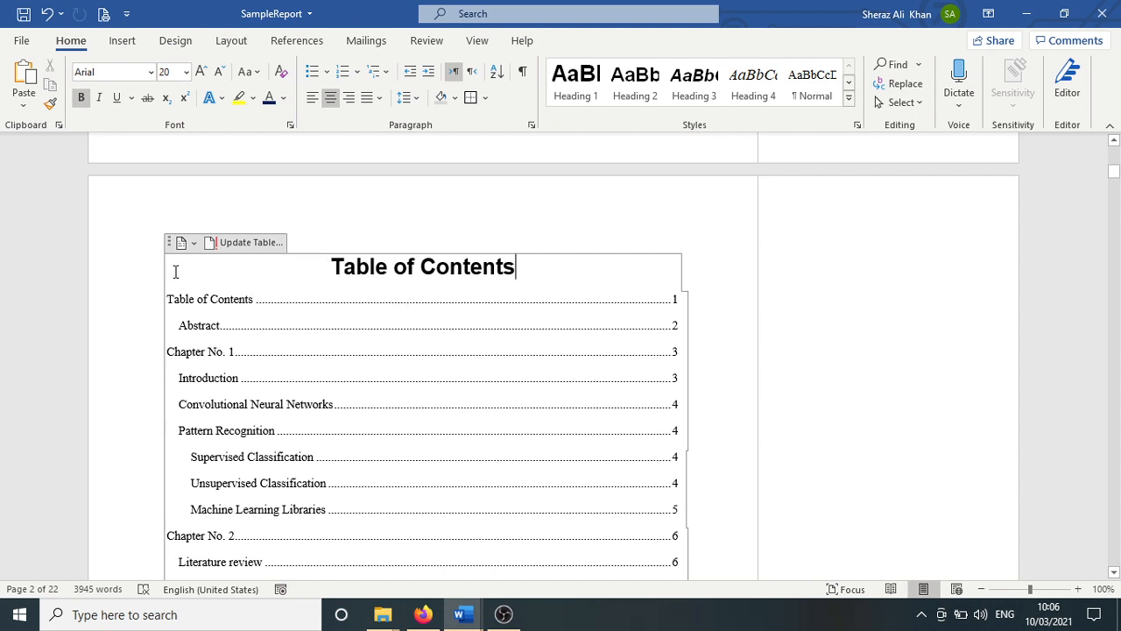
pyautogui.click(193, 243)
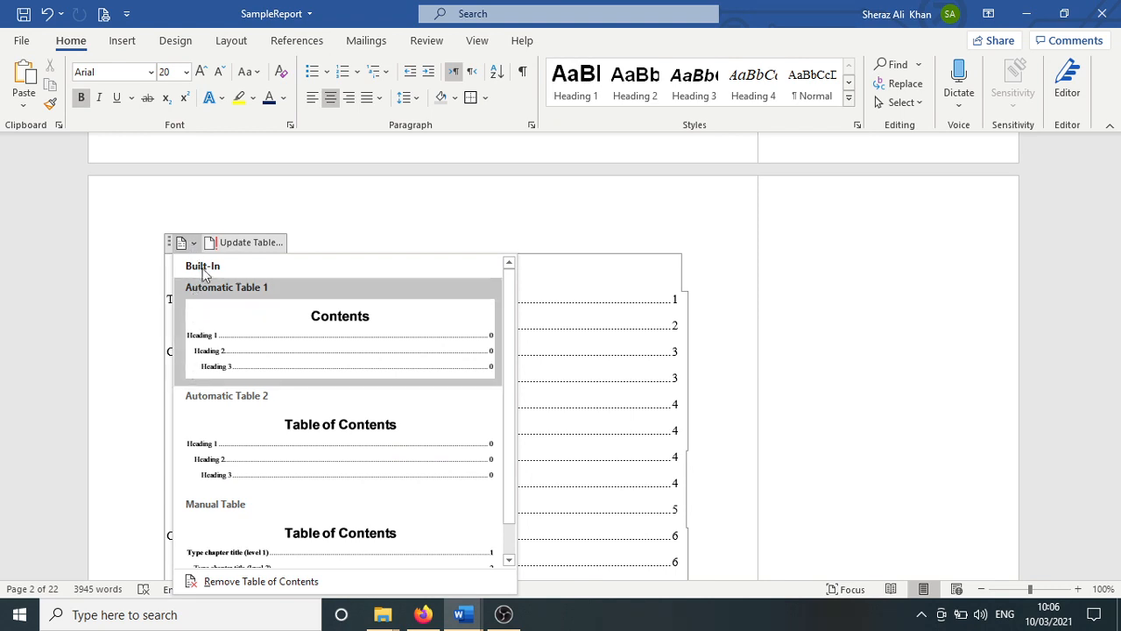
pyautogui.click(195, 243)
pyautogui.click(195, 243)
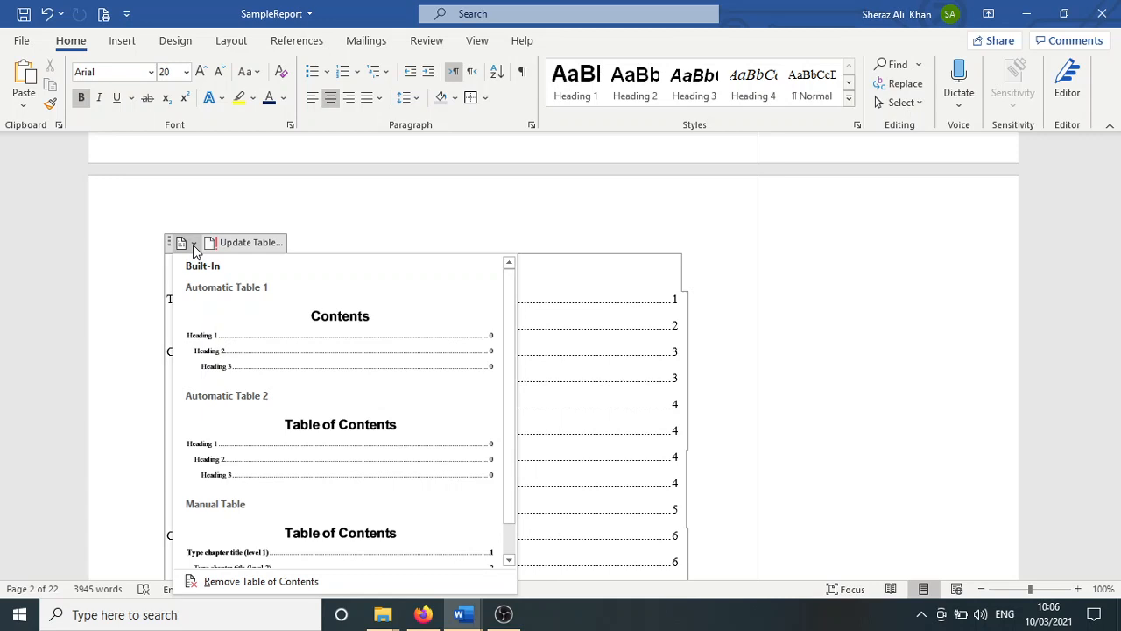
pyautogui.click(284, 338)
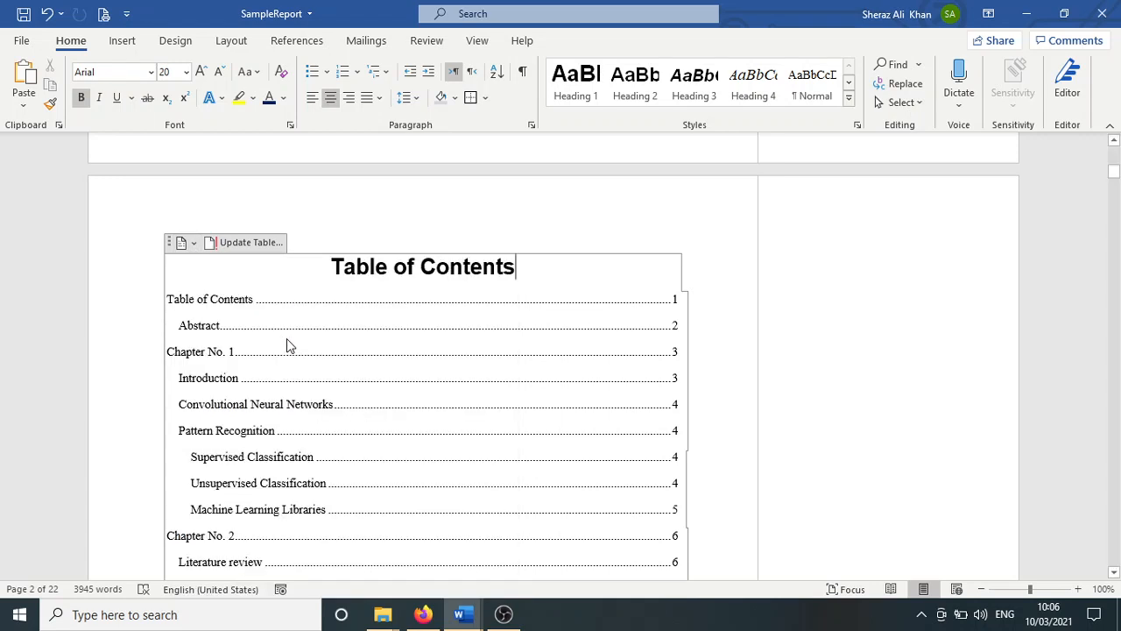
pyautogui.hotkey('ctrl', 'z')
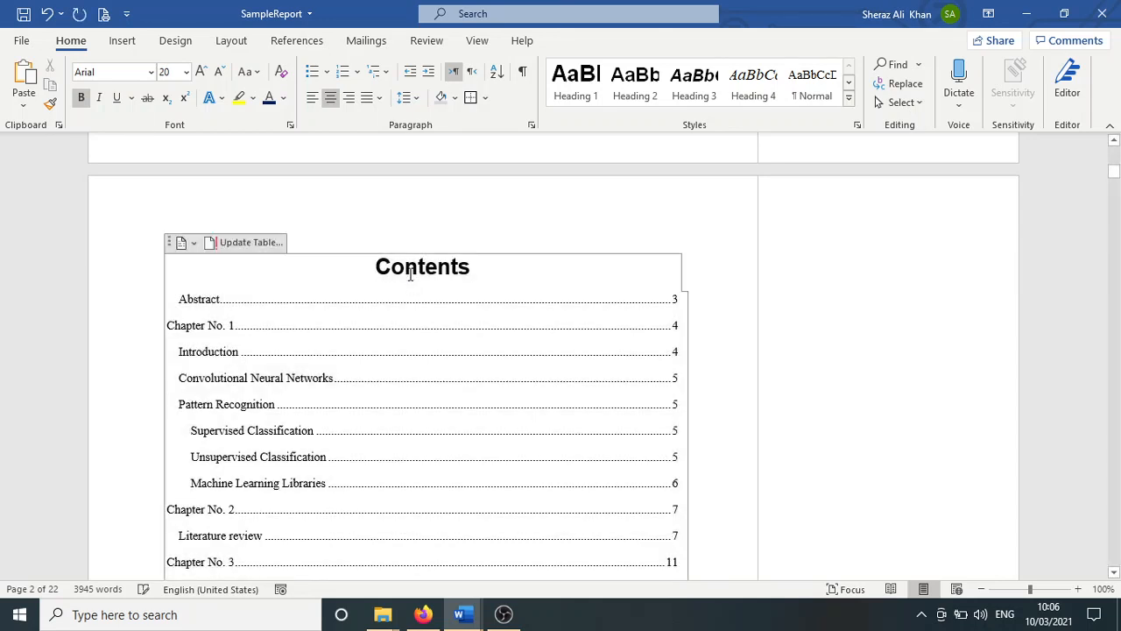
# Switch the table of contents to the built-in Automatic Table 2 layout
pyautogui.click(186, 245)
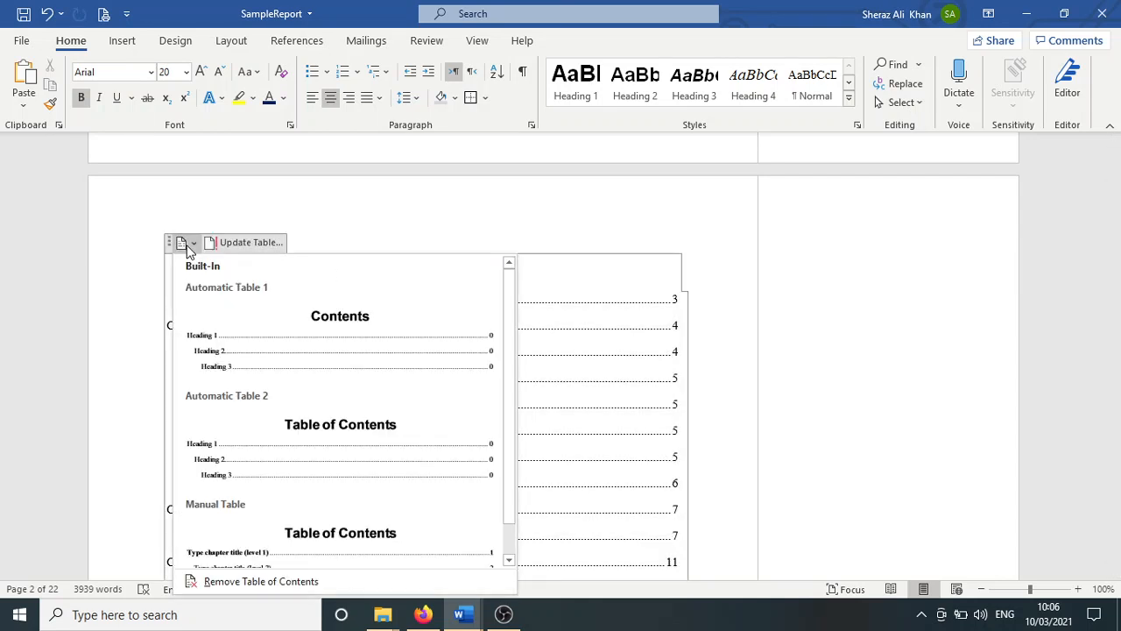
pyautogui.click(280, 427)
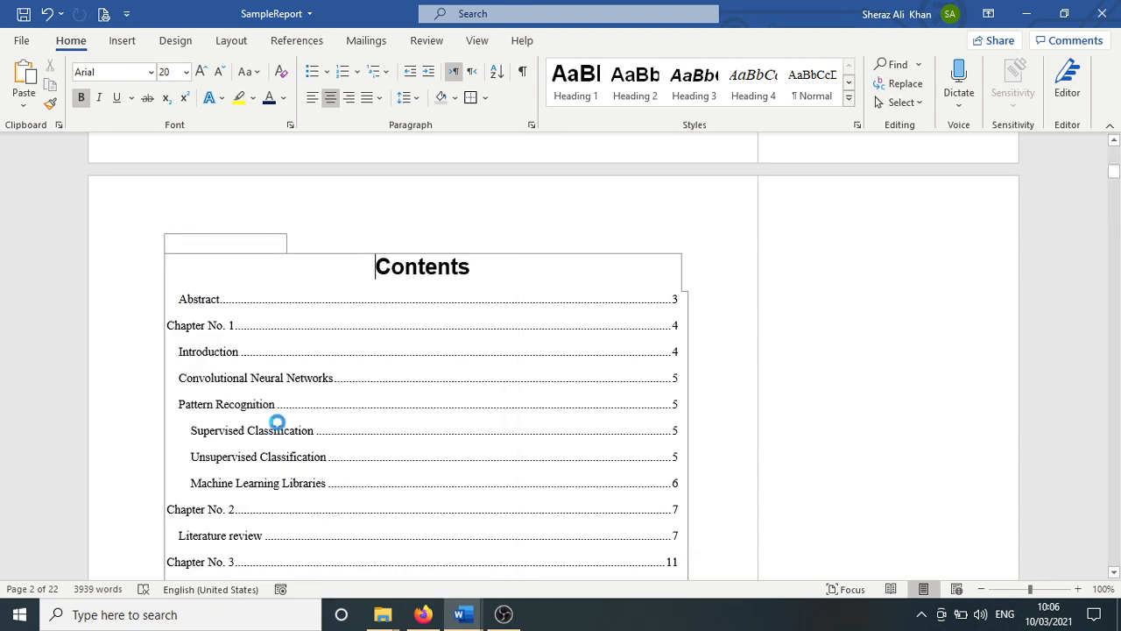
pyautogui.hotkey('ctrl', 'z')
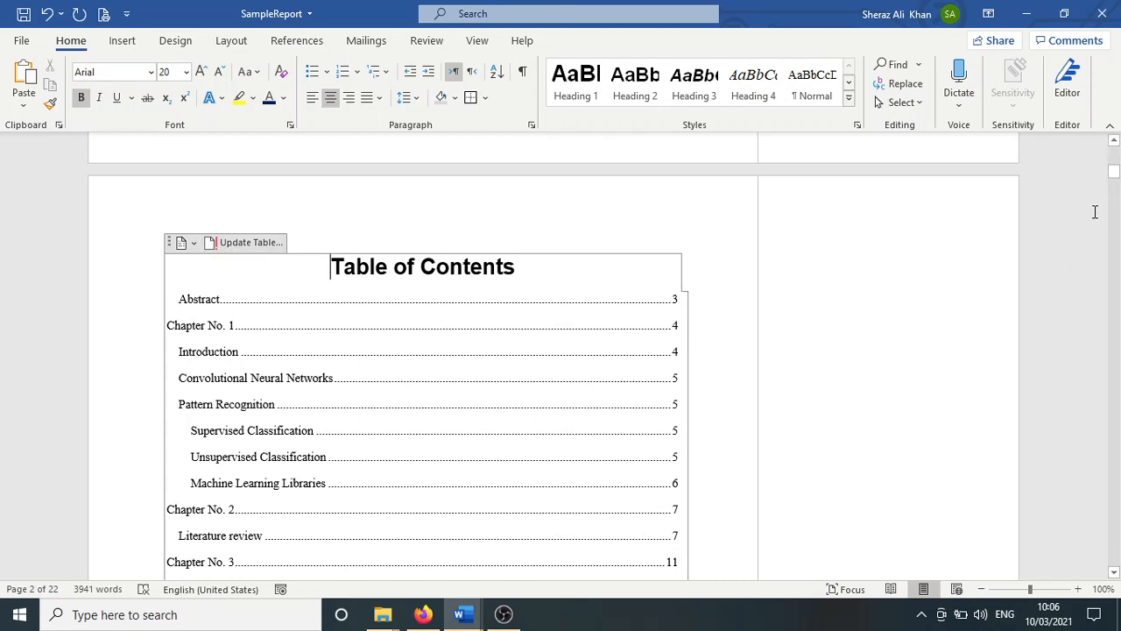
# Insert a page break before the Unsupervised Classification heading, reached through its table of contents entry, and save the document
pyautogui.moveTo(1113, 173); pyautogui.dragTo(1115, 260)
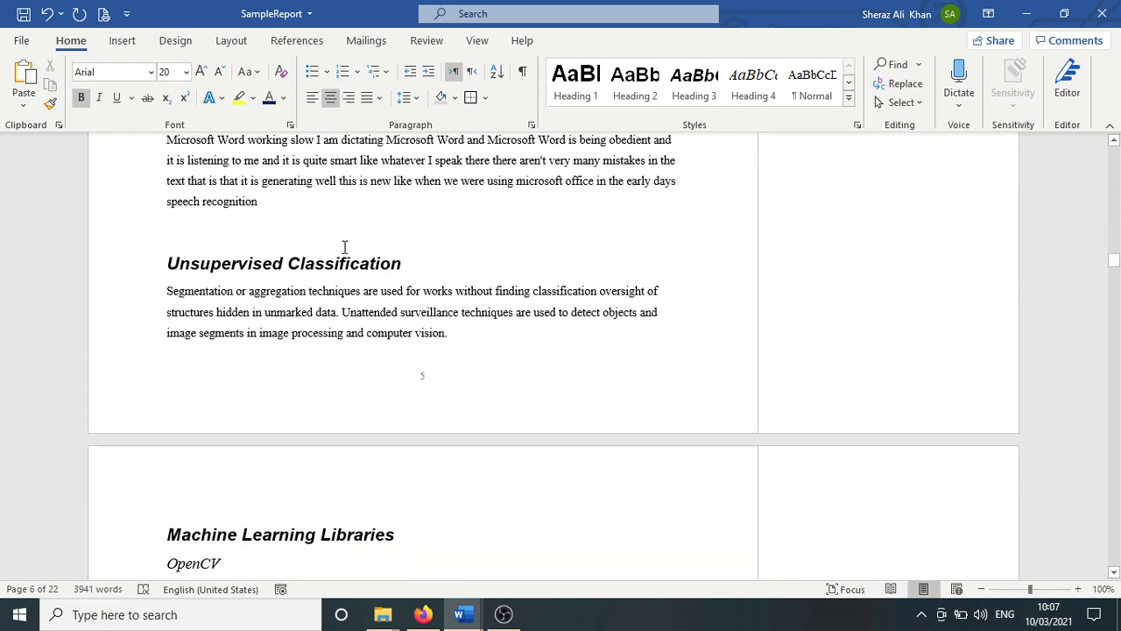
pyautogui.click(317, 232)
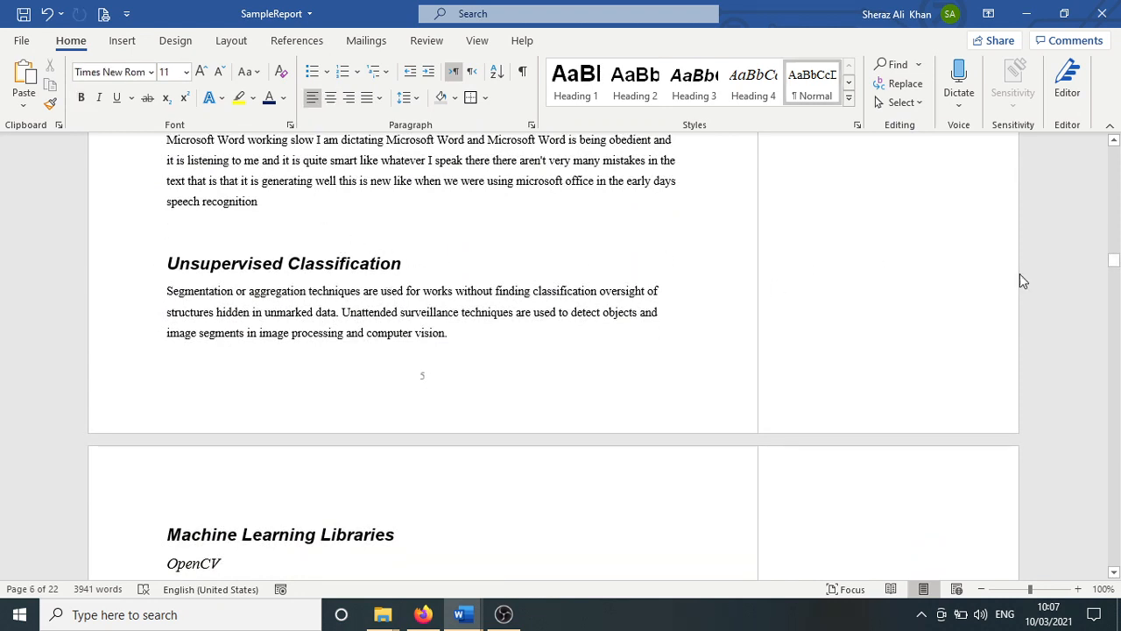
pyautogui.moveTo(1114, 262)
pyautogui.mouseDown()
pyautogui.moveTo(1115, 163)
pyautogui.moveTo(1118, 178)
pyautogui.mouseUp()
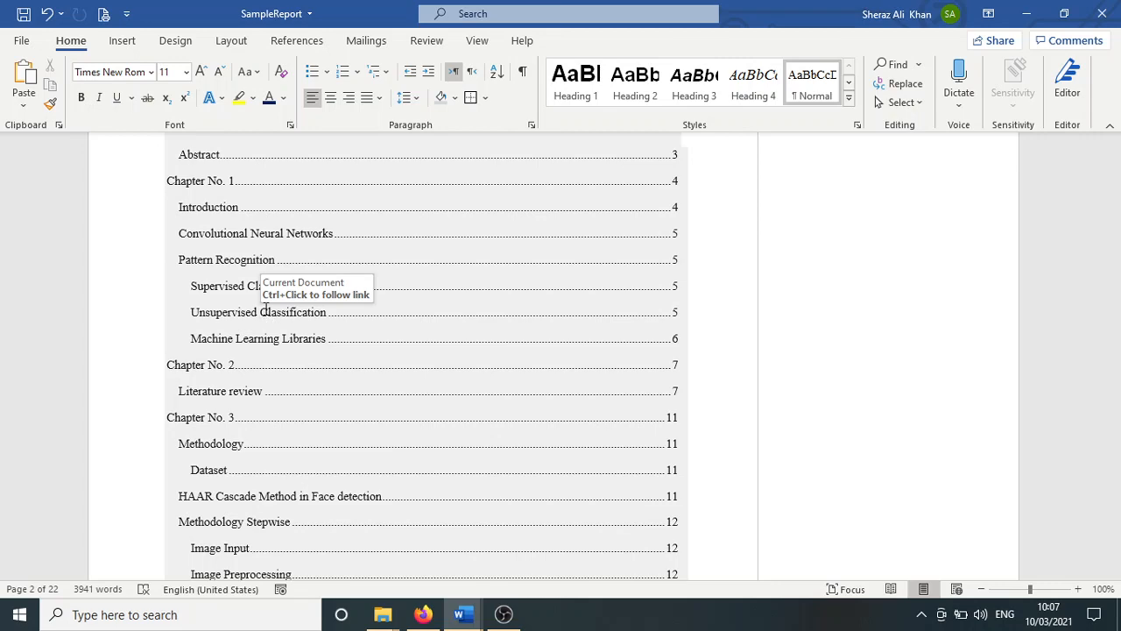
pyautogui.keyDown('ctrl'); pyautogui.click(267, 313); pyautogui.keyUp('ctrl')
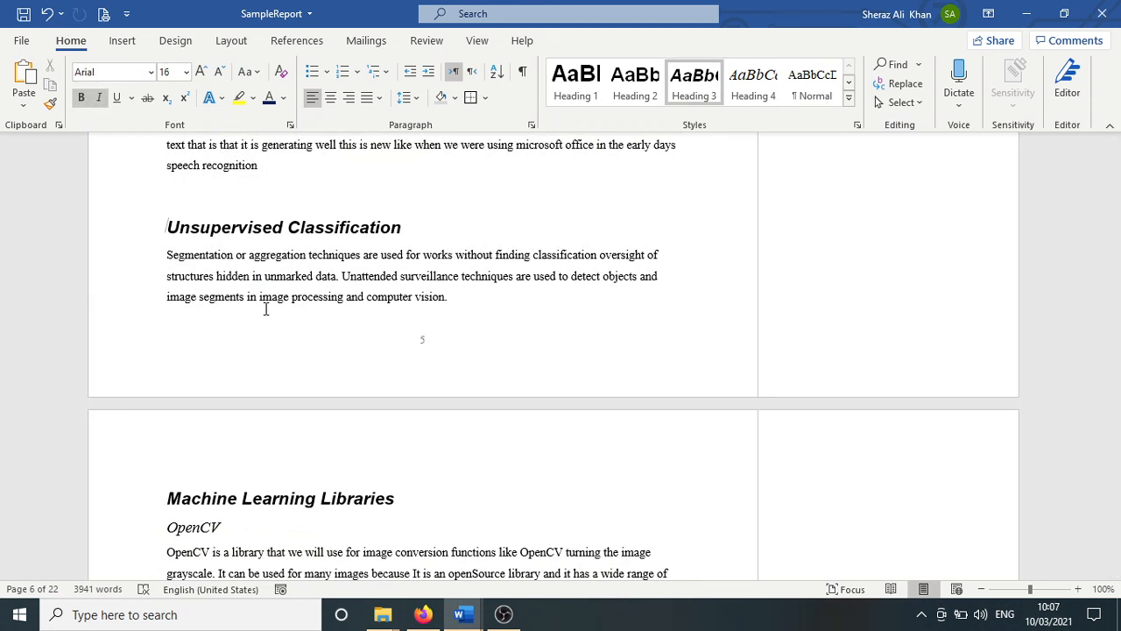
pyautogui.click(192, 200)
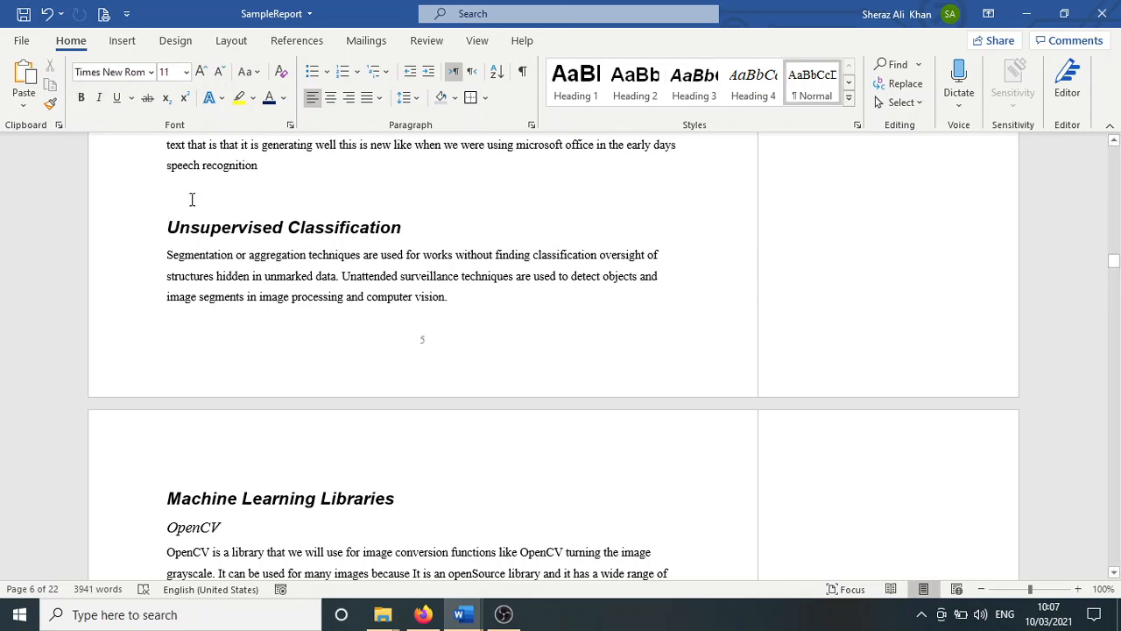
pyautogui.hotkey('ctrl', 'Return')
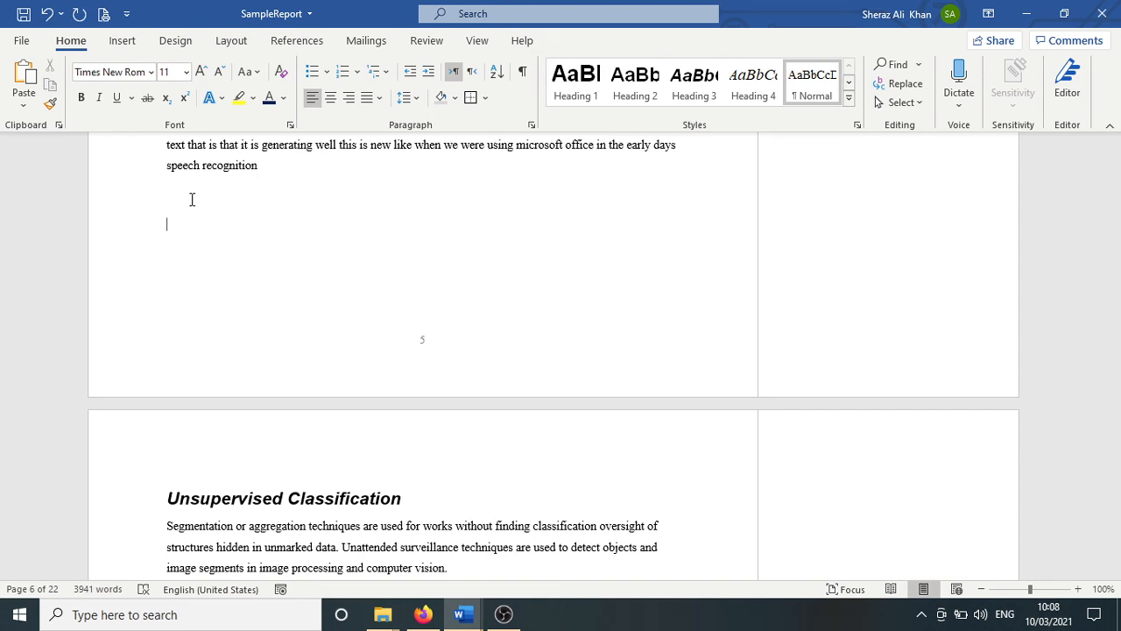
pyautogui.hotkey('ctrl', 's')
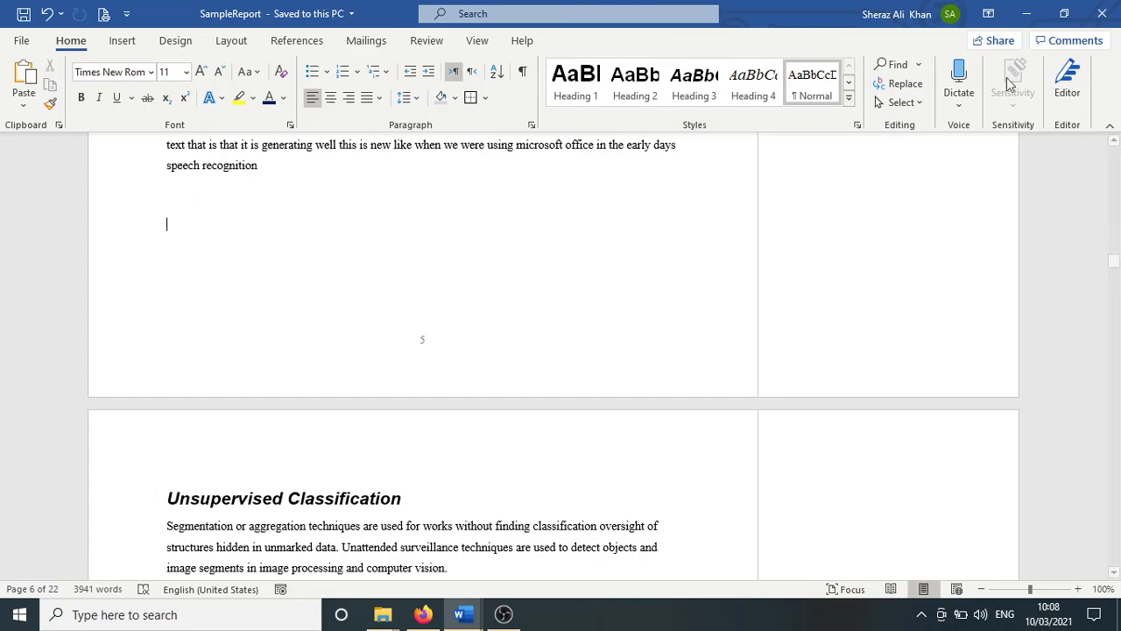
# Update only the page numbers in the table of contents and follow its Unsupervised Classification entry to the heading
pyautogui.moveTo(1113, 262); pyautogui.dragTo(1115, 177)
pyautogui.click(597, 317)
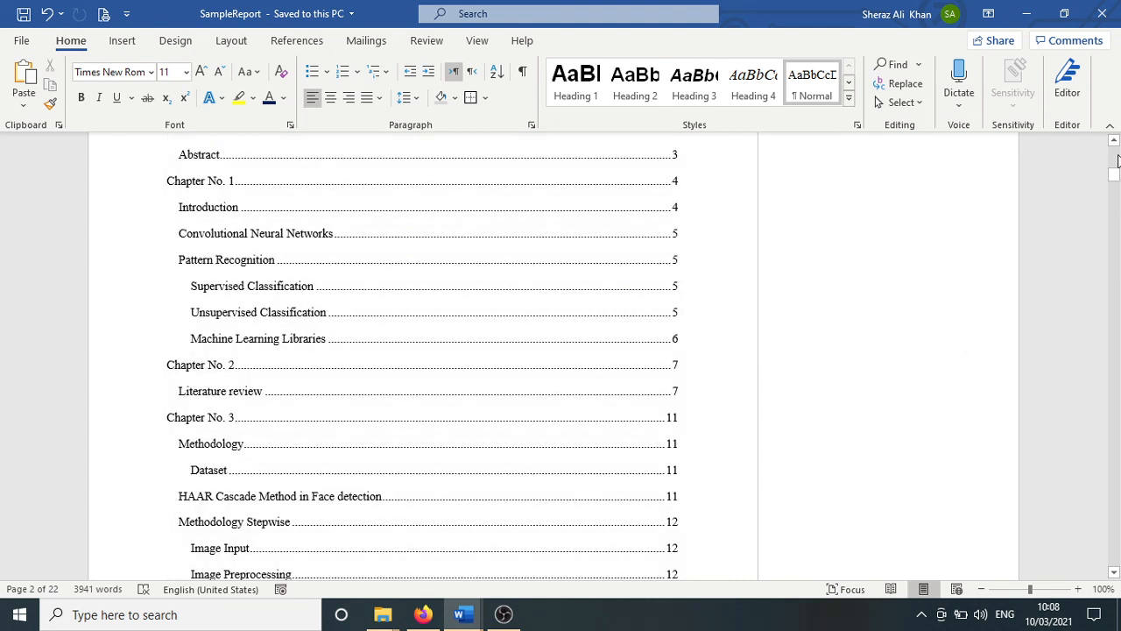
pyautogui.click(1115, 141)
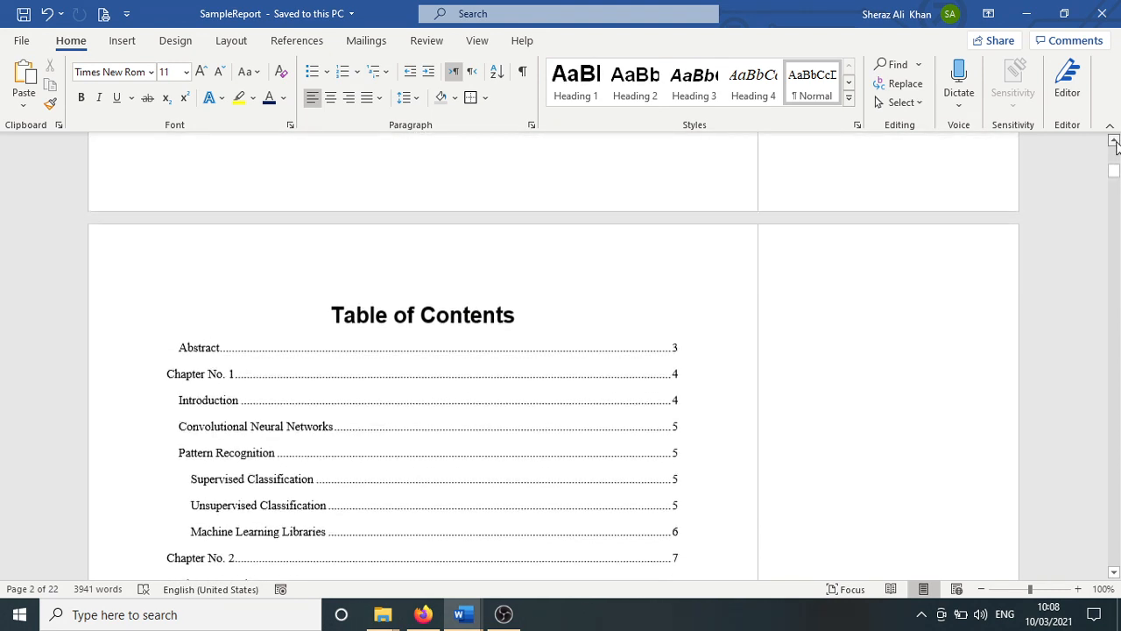
pyautogui.click(429, 308)
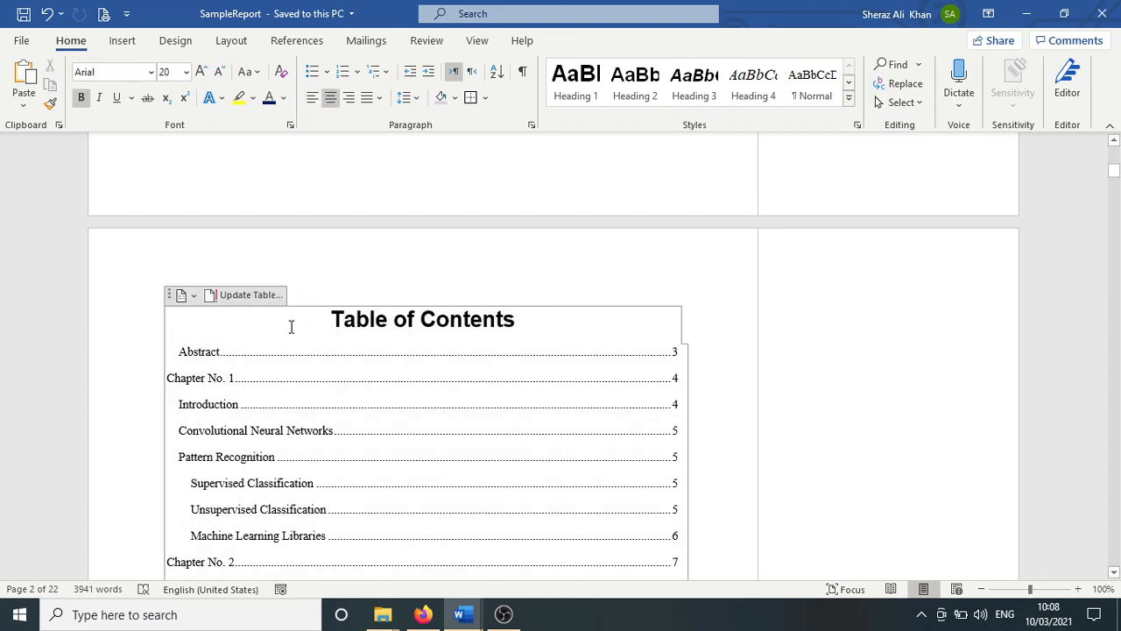
pyautogui.click(266, 296)
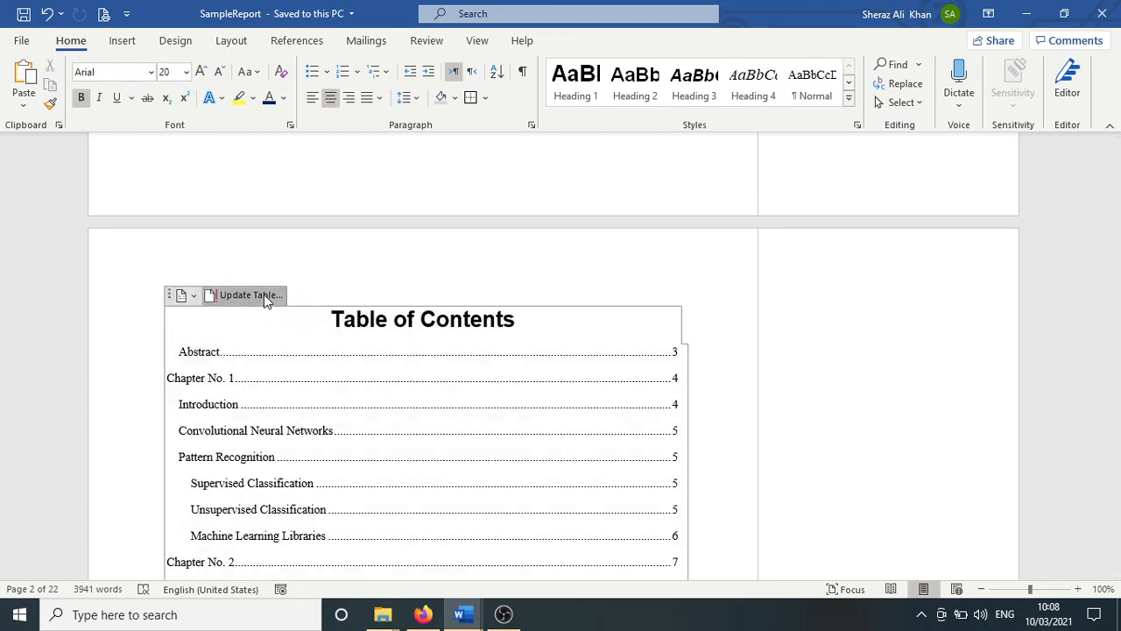
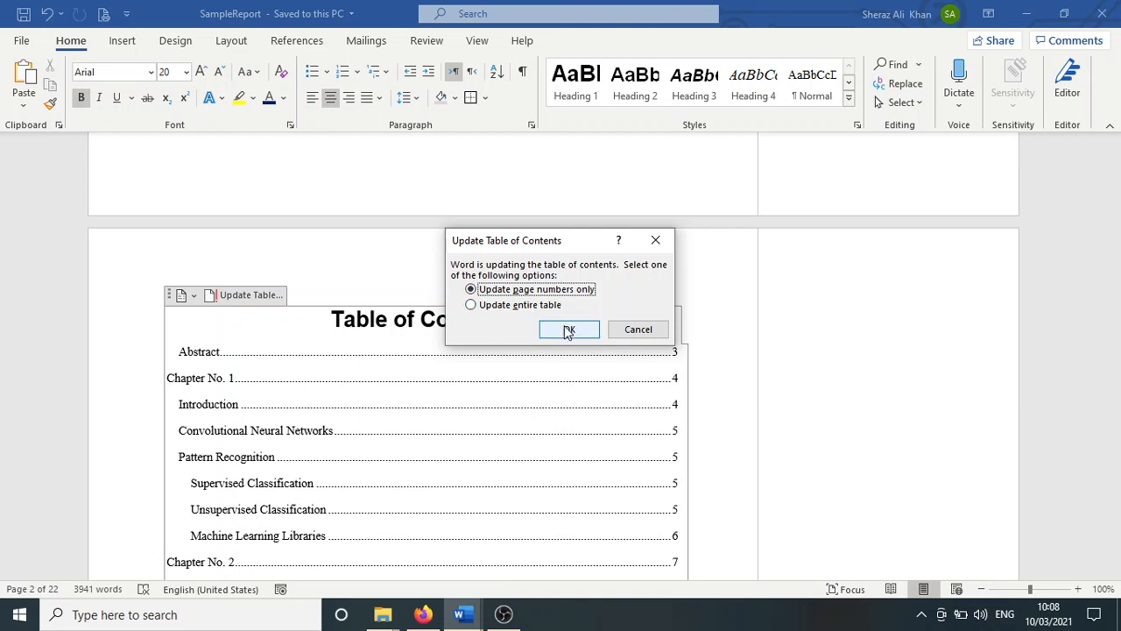
pyautogui.click(569, 332)
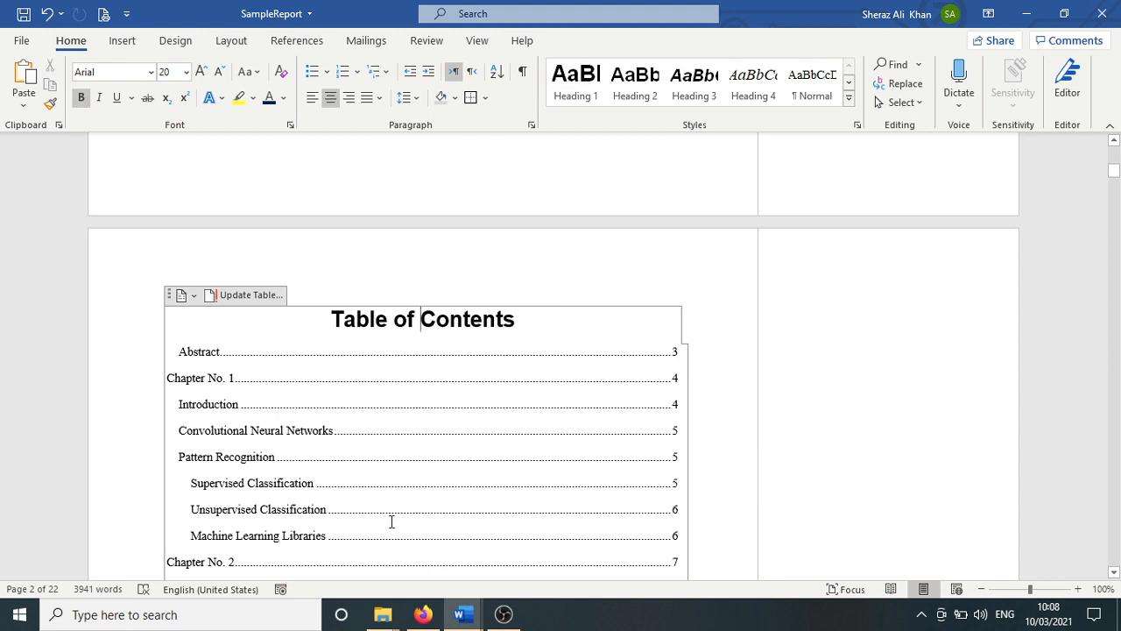
pyautogui.keyDown('ctrl'); pyautogui.click(303, 515); pyautogui.keyUp('ctrl')
# Examine the facial expressions picture in the Chapter 2 literature review and its manually typed Fig 1 caption
pyautogui.scroll(-2, 305, 511)
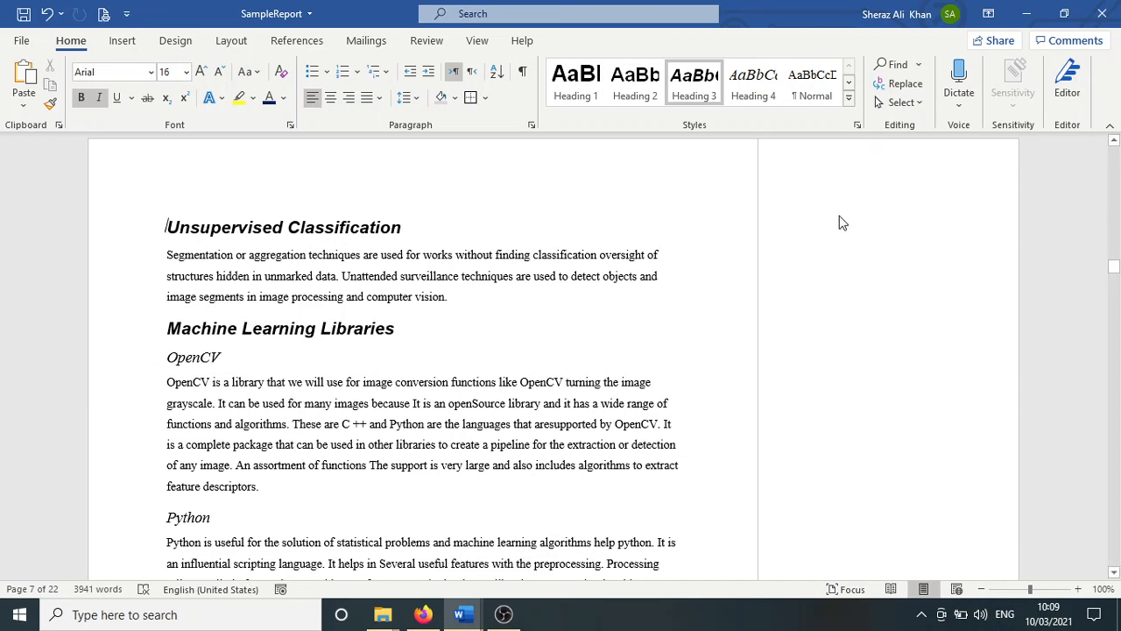
pyautogui.moveTo(1114, 276)
pyautogui.mouseDown()
pyautogui.moveTo(1114, 221)
pyautogui.moveTo(1114, 295)
pyautogui.mouseUp()
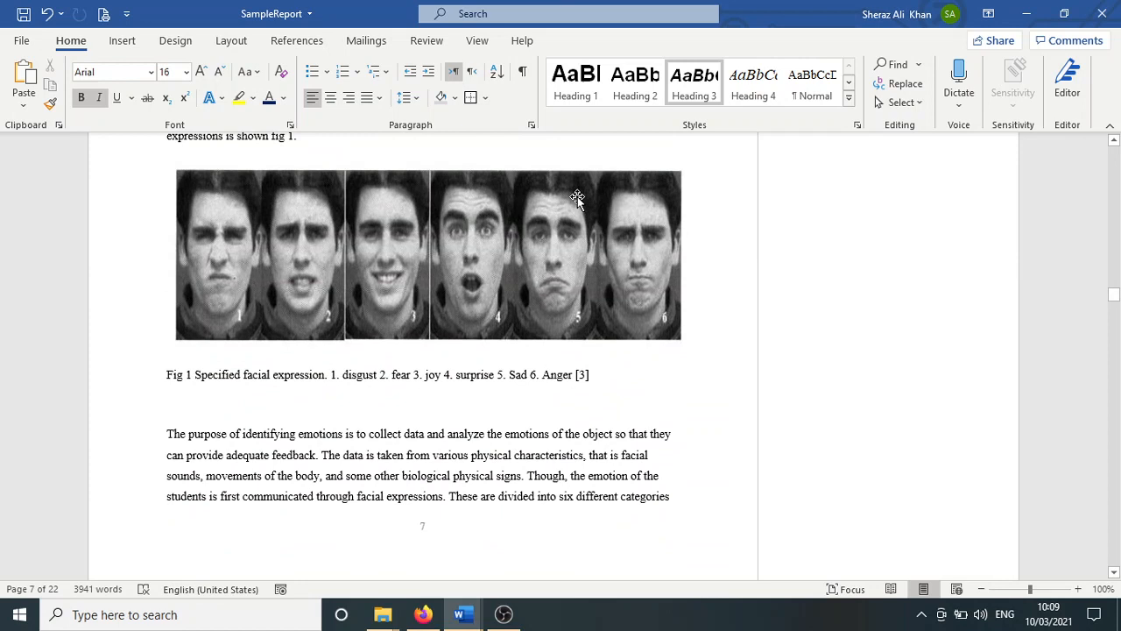
pyautogui.click(356, 266)
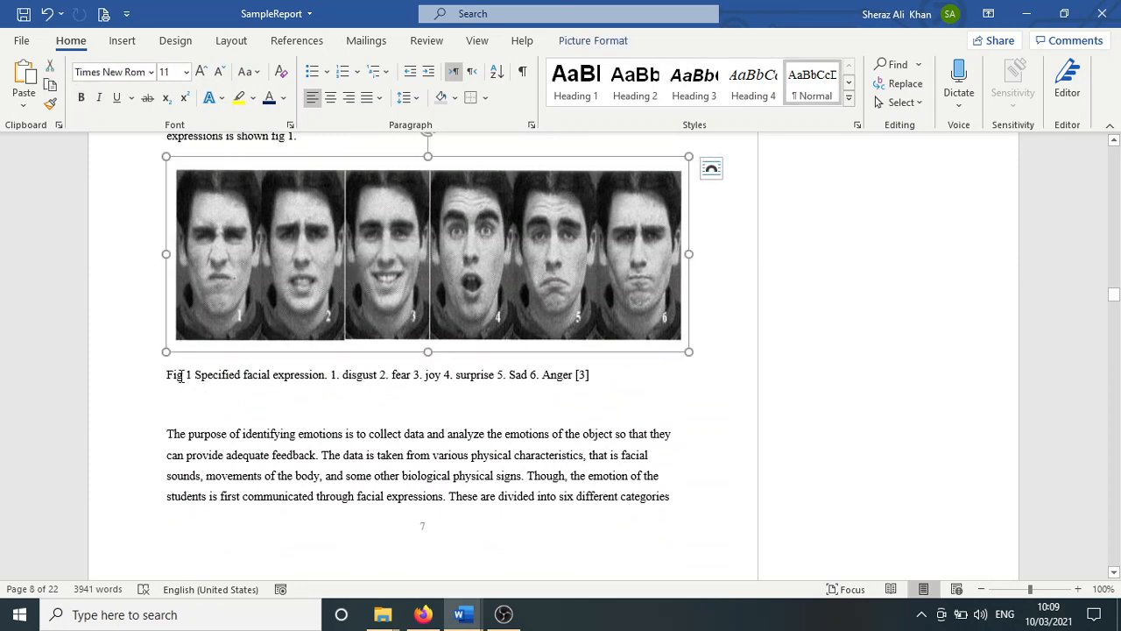
pyautogui.moveTo(165, 374); pyautogui.dragTo(595, 377)
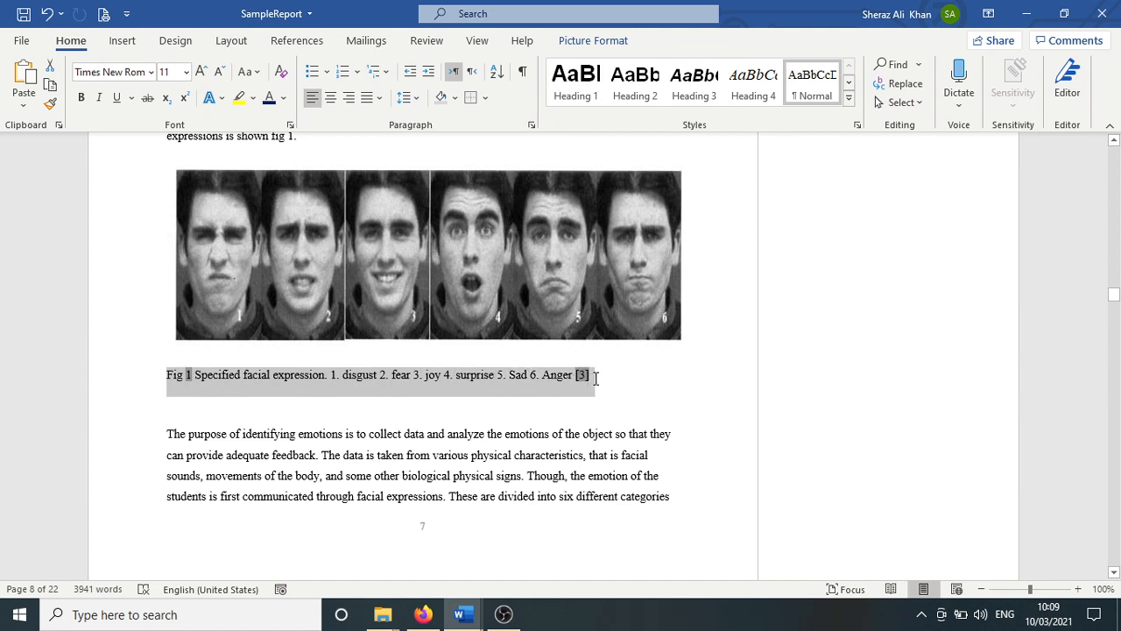
pyautogui.click(245, 383)
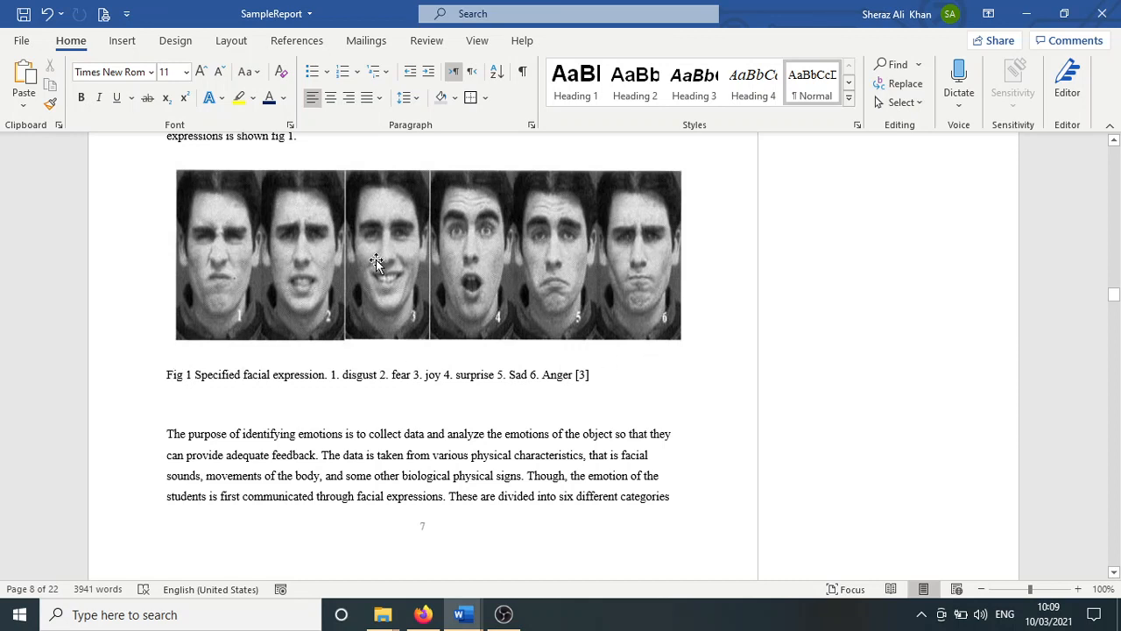
# Compare the commands offered for the facial expressions picture with those offered for the body text below it
pyautogui.rightClick(461, 241)
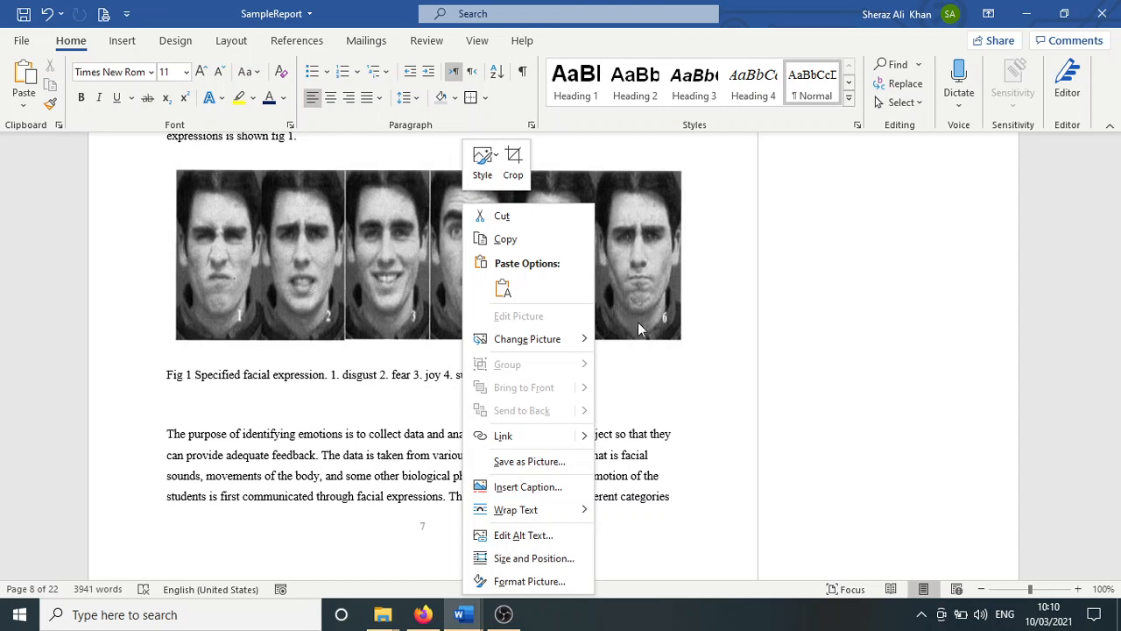
pyautogui.click(619, 429)
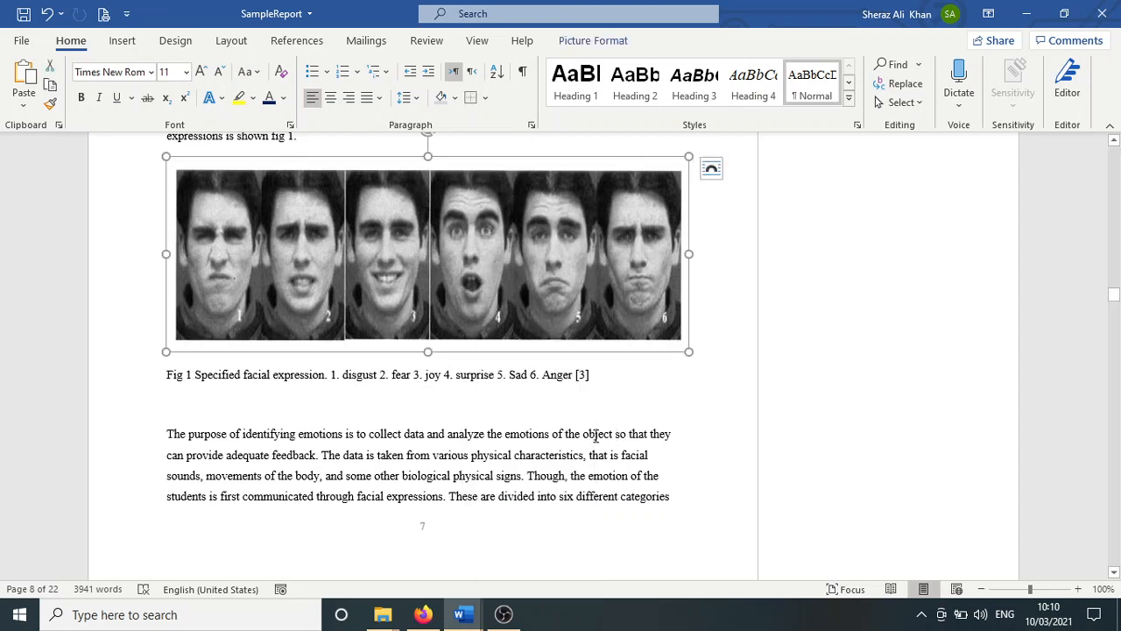
pyautogui.click(595, 436)
pyautogui.rightClick(595, 435)
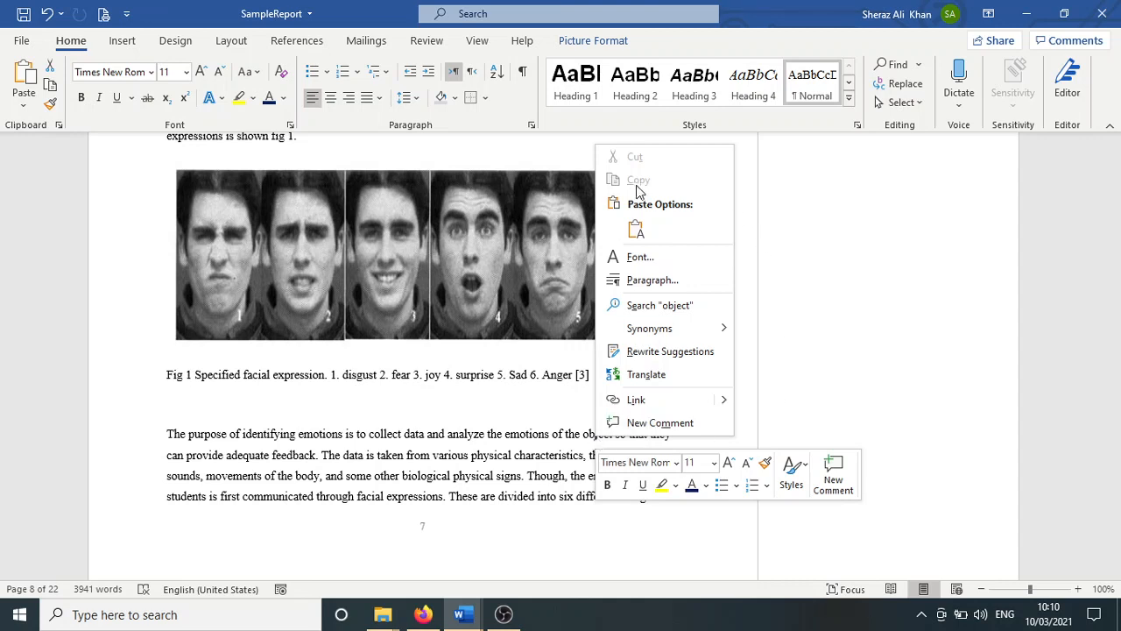
pyautogui.click(529, 434)
pyautogui.doubleClick(523, 435)
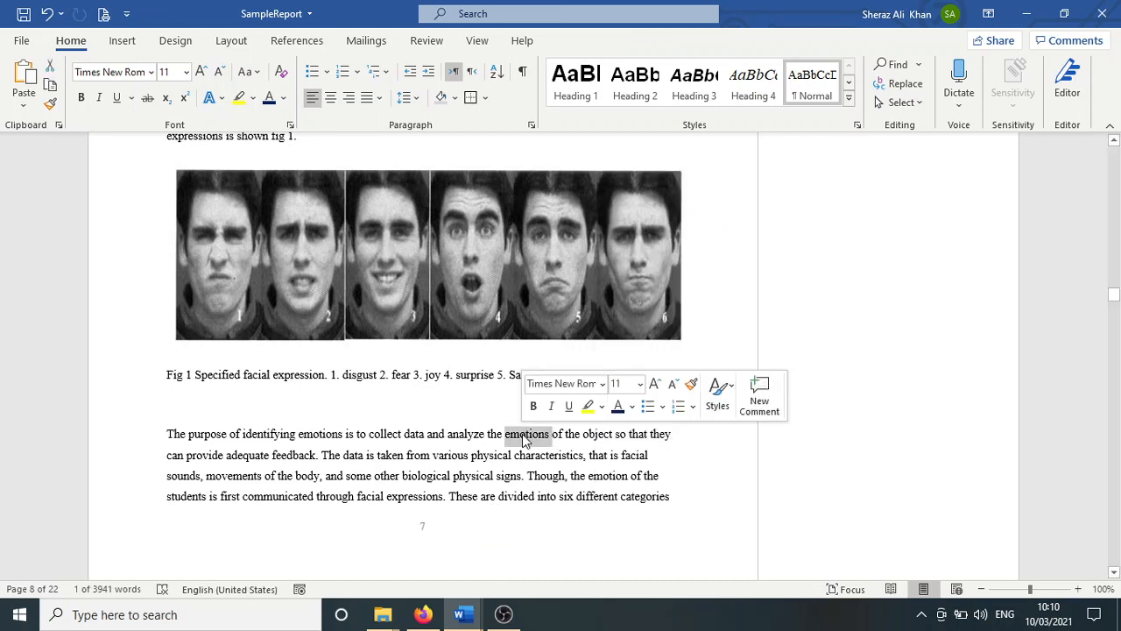
pyautogui.rightClick(525, 440)
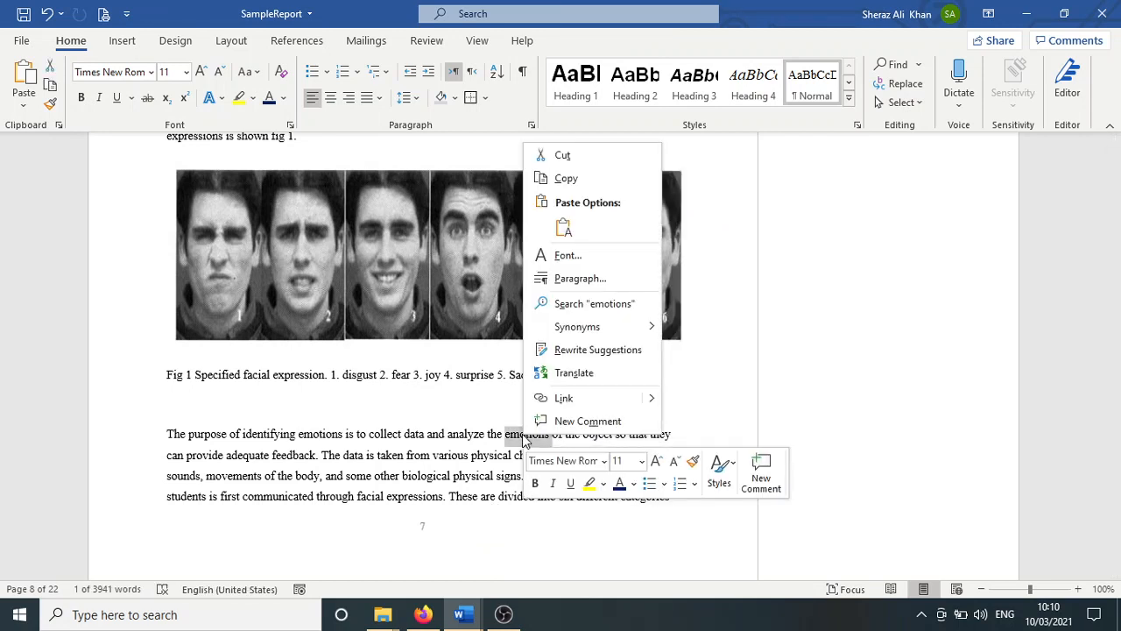
pyautogui.press('Escape')
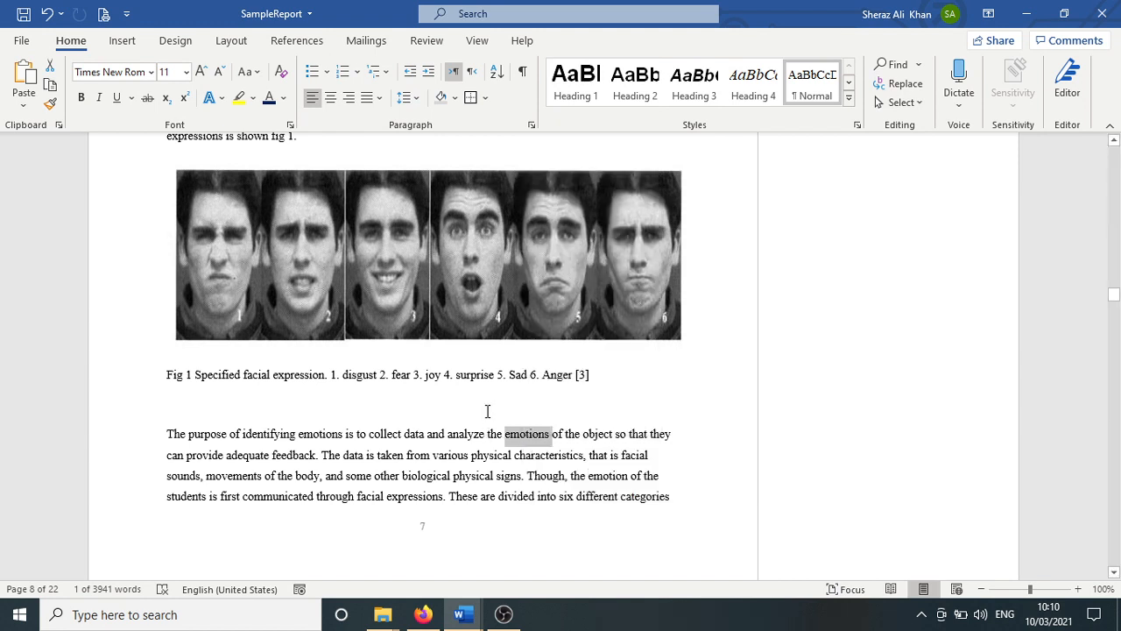
# Start a caption for the facial expressions picture, using the Figure label and the position below the selected item
pyautogui.rightClick(466, 256)
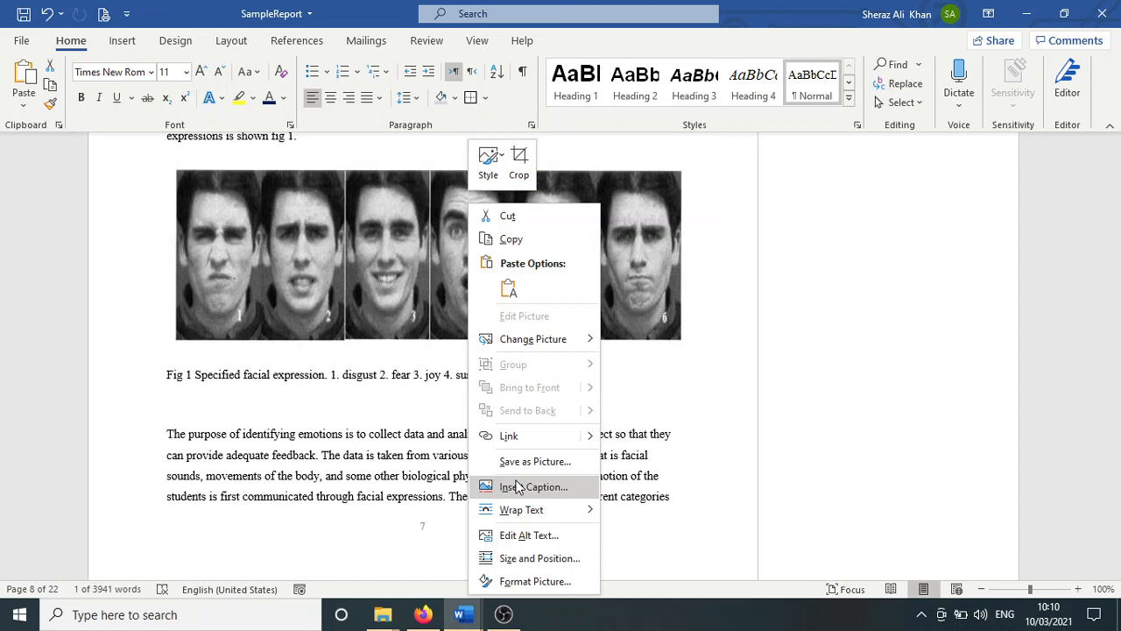
pyautogui.click(555, 486)
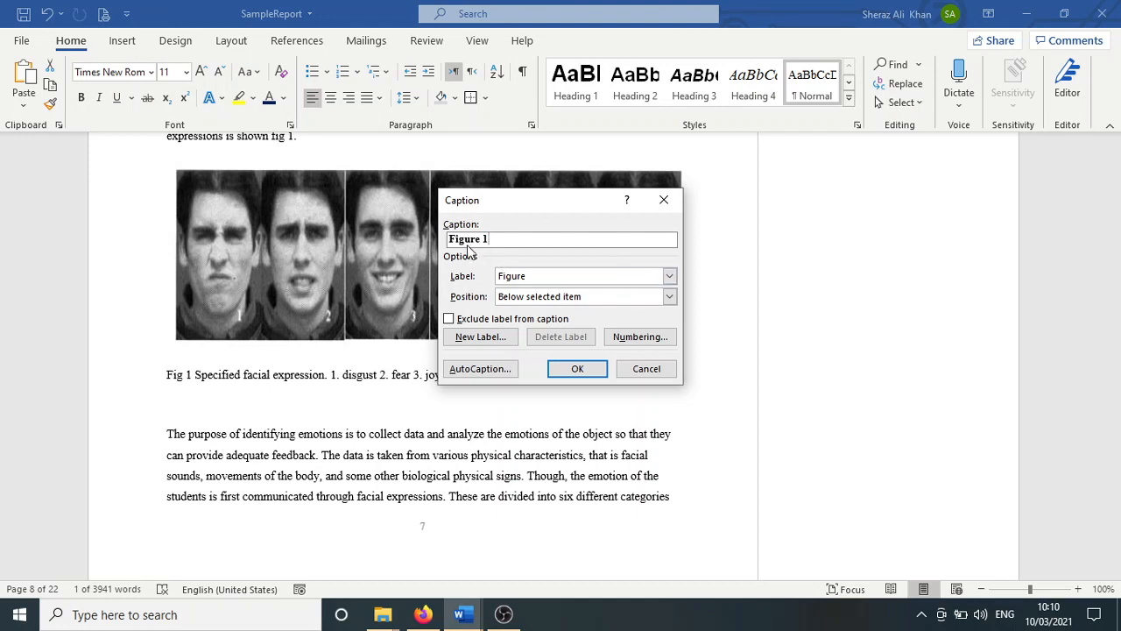
pyautogui.click(669, 277)
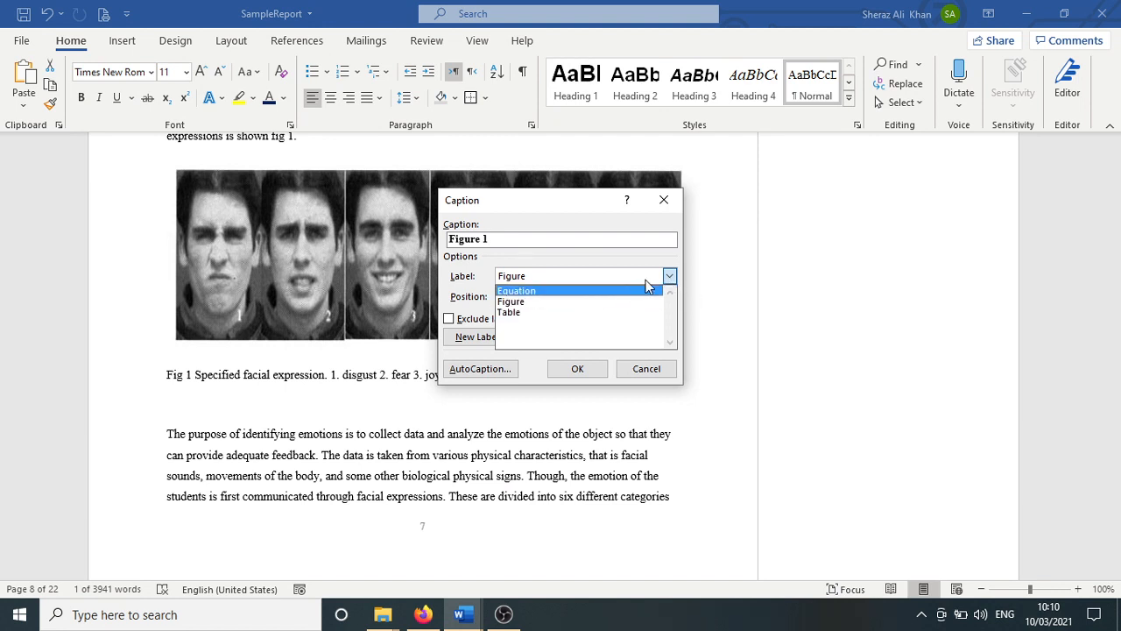
pyautogui.click(671, 263)
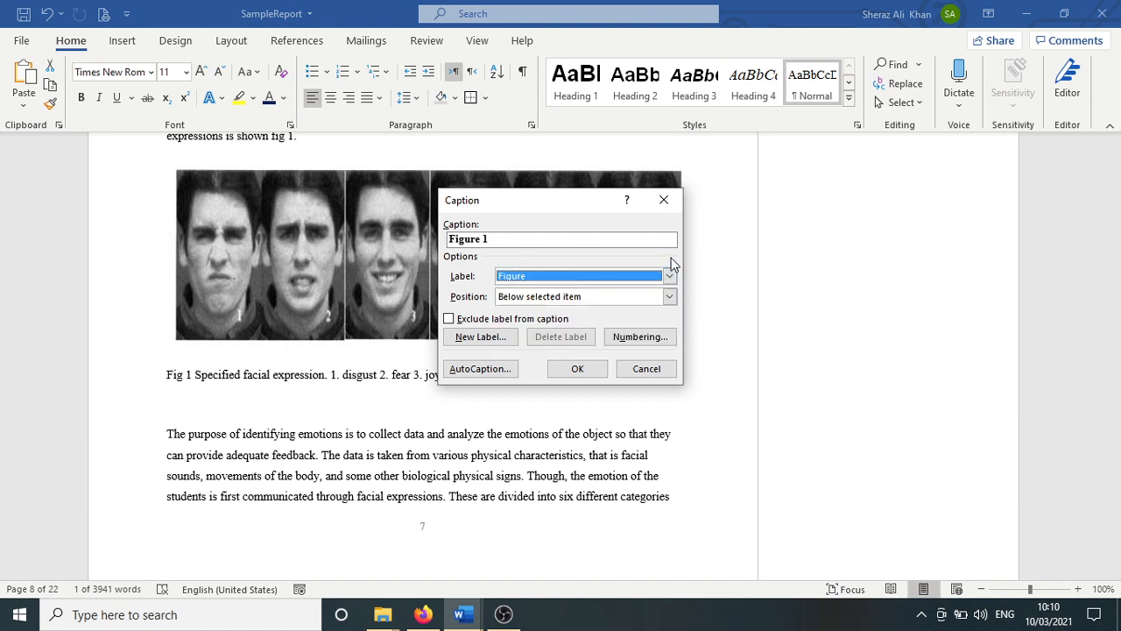
pyautogui.click(534, 302)
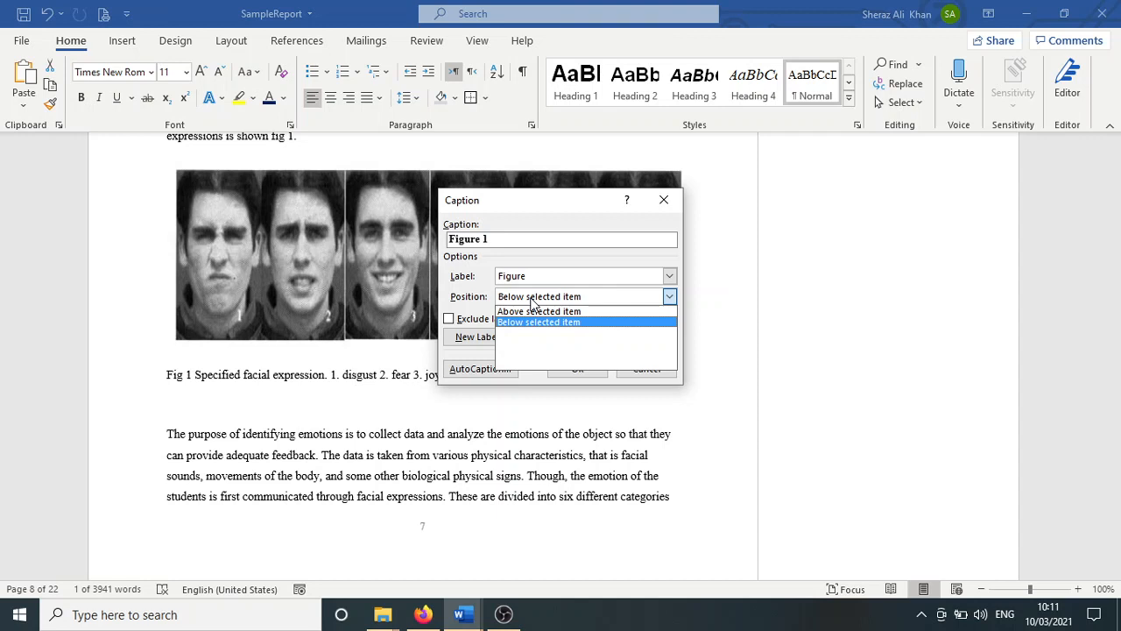
pyautogui.click(601, 264)
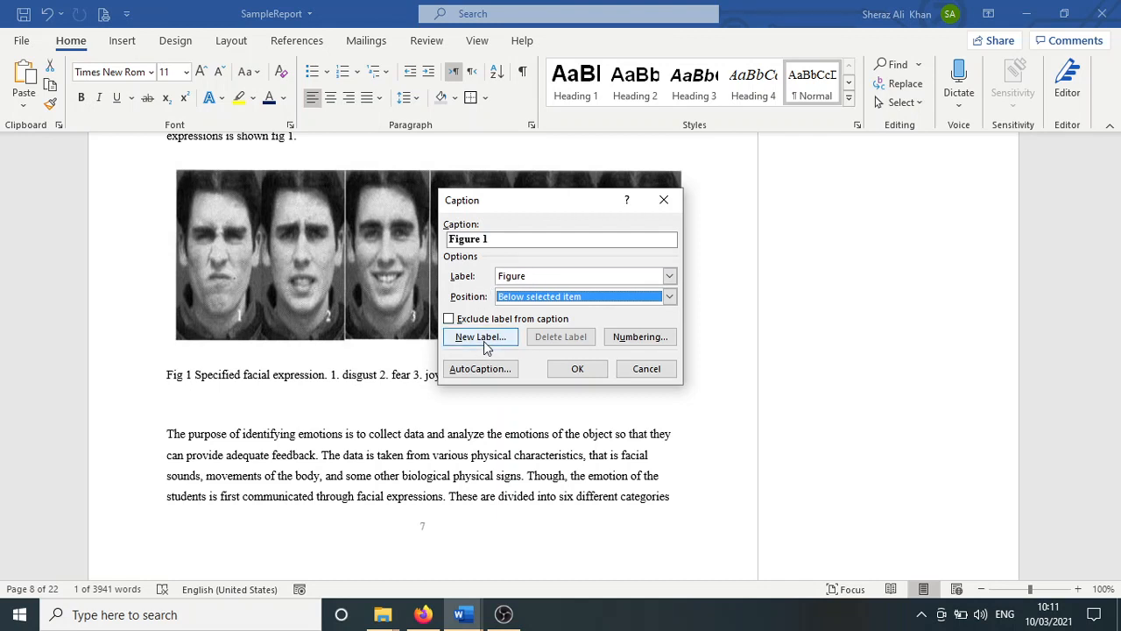
# Add "Specified facial expressions 1. disgust, 2. fear, 3. joy, 4. Surprise 5. Sad, 6. Anger" after the Figure 1 label and insert the caption
pyautogui.click(517, 243)
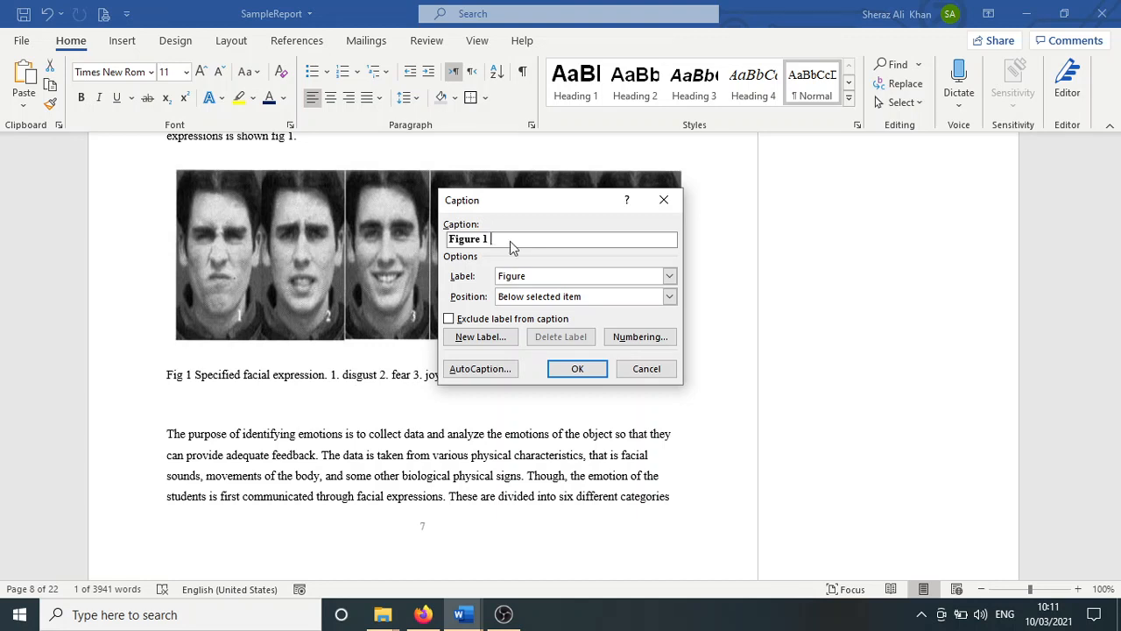
pyautogui.moveTo(531, 204); pyautogui.dragTo(547, 157)
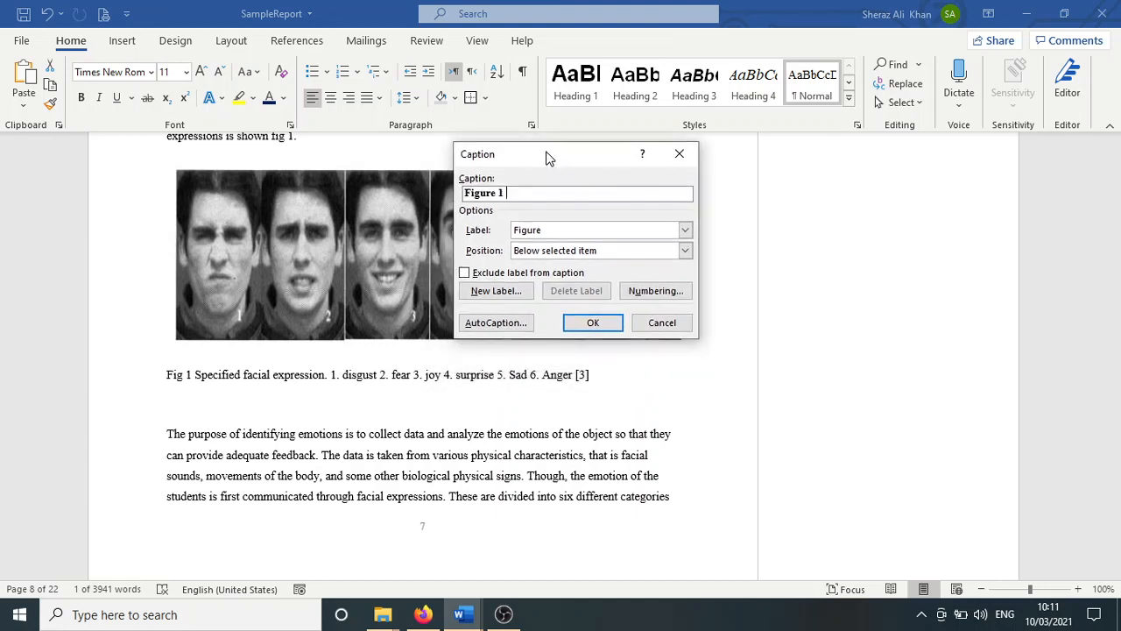
pyautogui.write('Specified facial expressions')
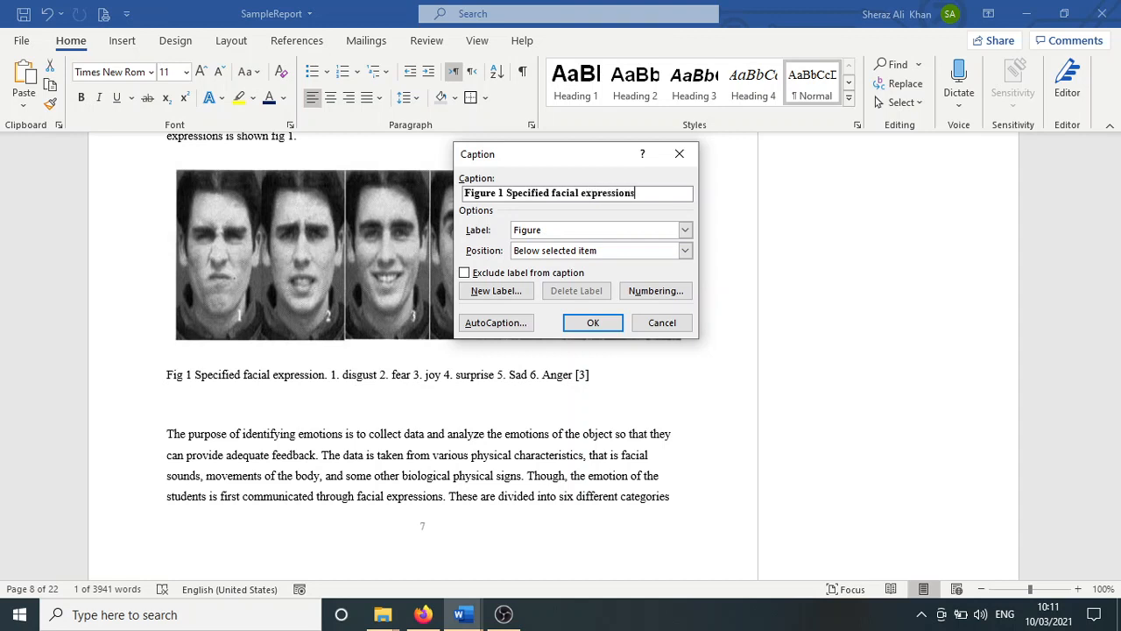
pyautogui.write(' 1. disgust, 2. fear')
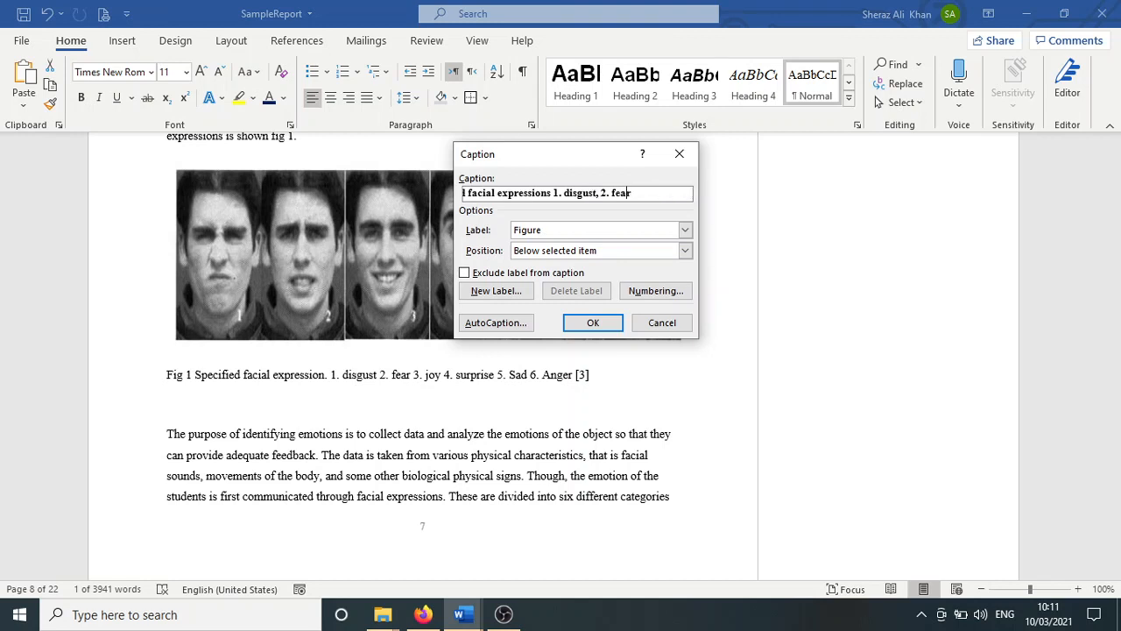
pyautogui.write(', 3. joy, 4. Surprise')
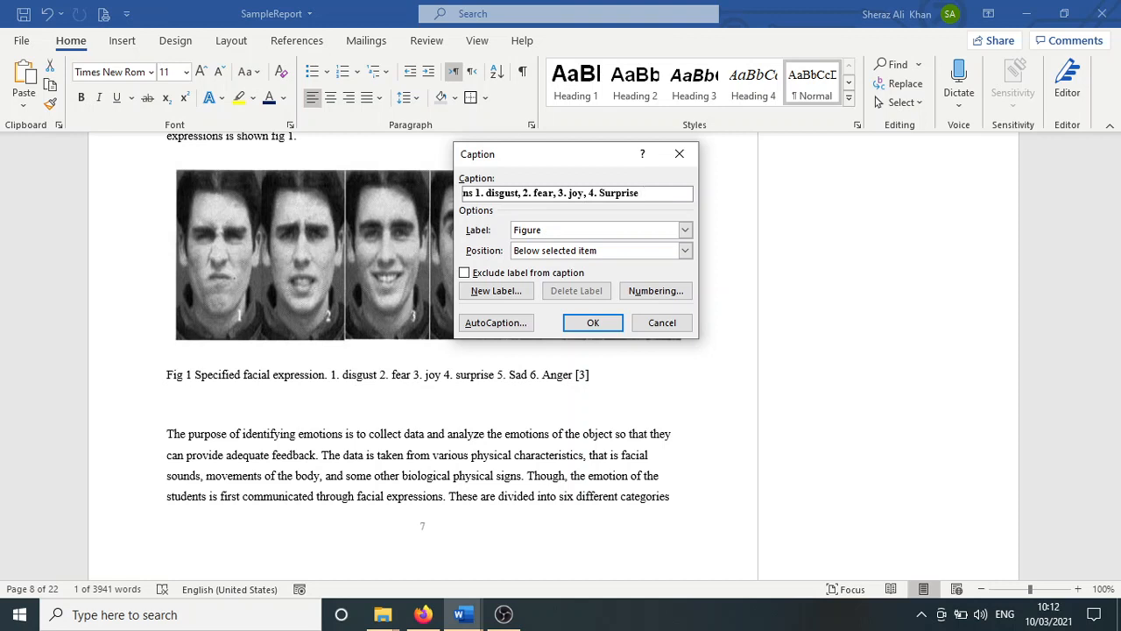
pyautogui.write(' 5. Sad, 6. Anager')
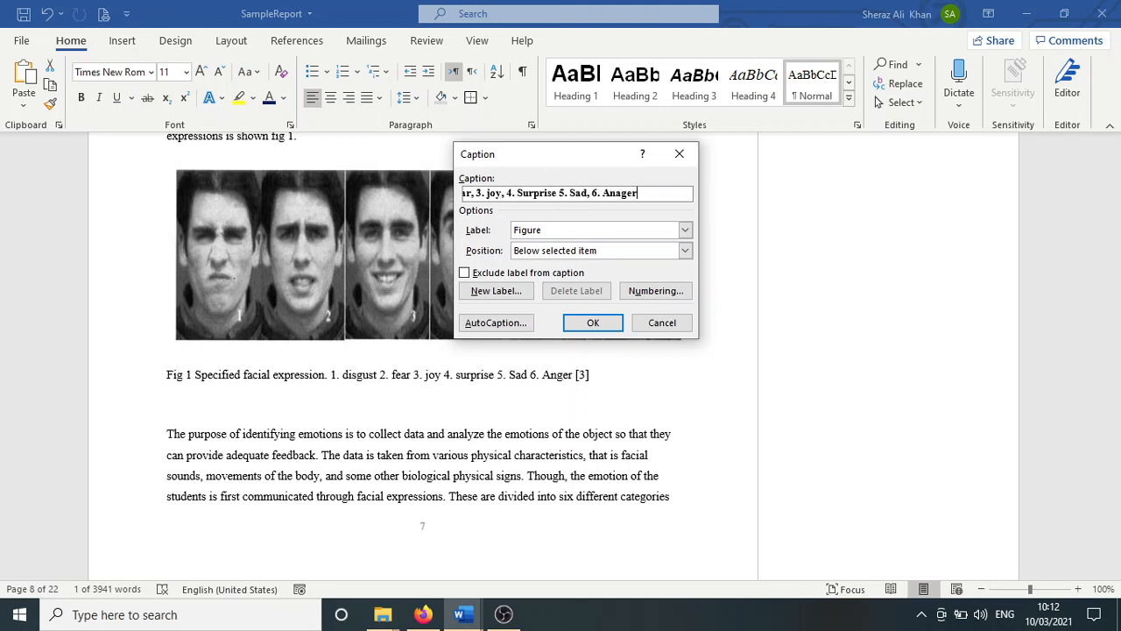
pyautogui.press('BackSpace')
pyautogui.press('BackSpace')
pyautogui.press('BackSpace')
pyautogui.press('BackSpace')
pyautogui.write('ger')
pyautogui.click(590, 324)
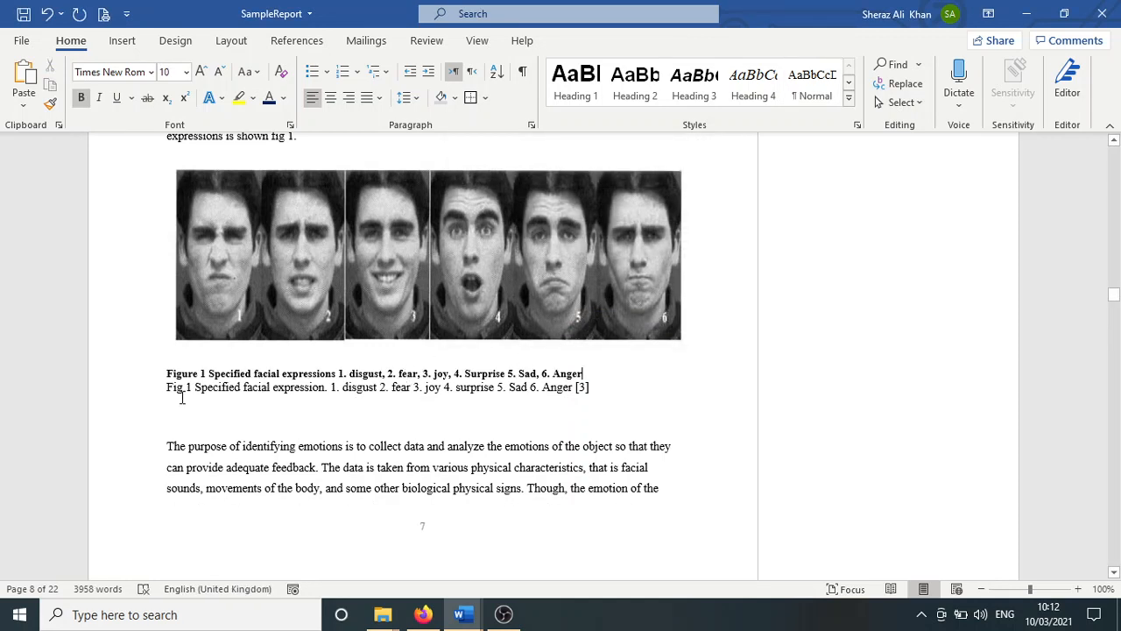
# Delete the manually typed Fig 1 caption, leave an empty line before the body text, and save the document
pyautogui.moveTo(165, 391); pyautogui.dragTo(588, 397)
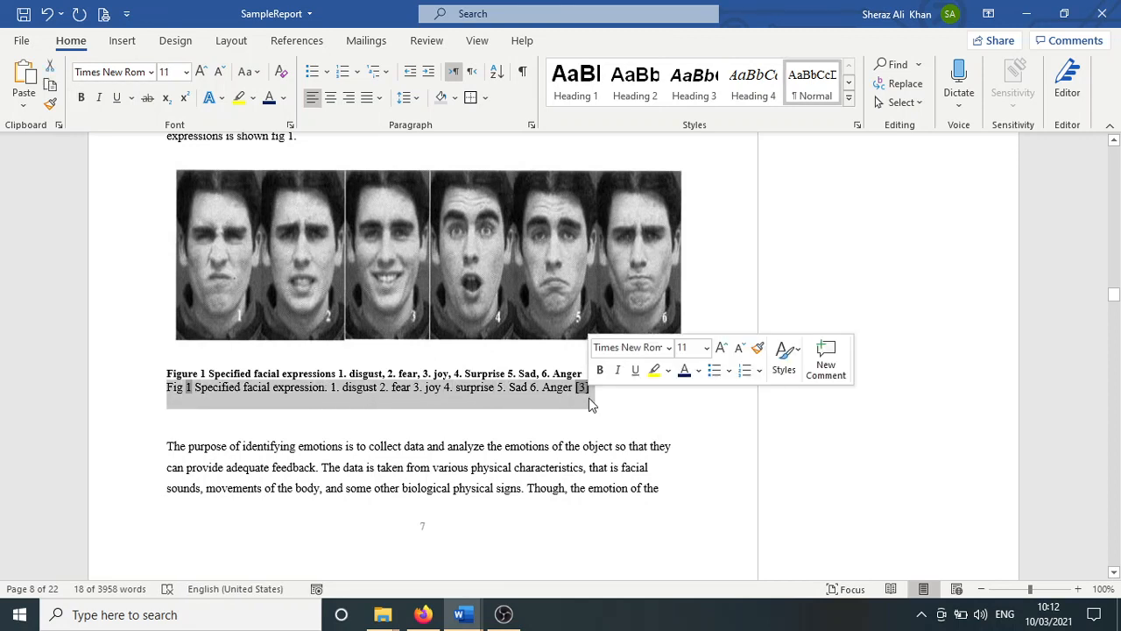
pyautogui.press('Delete')
pyautogui.press('Delete')
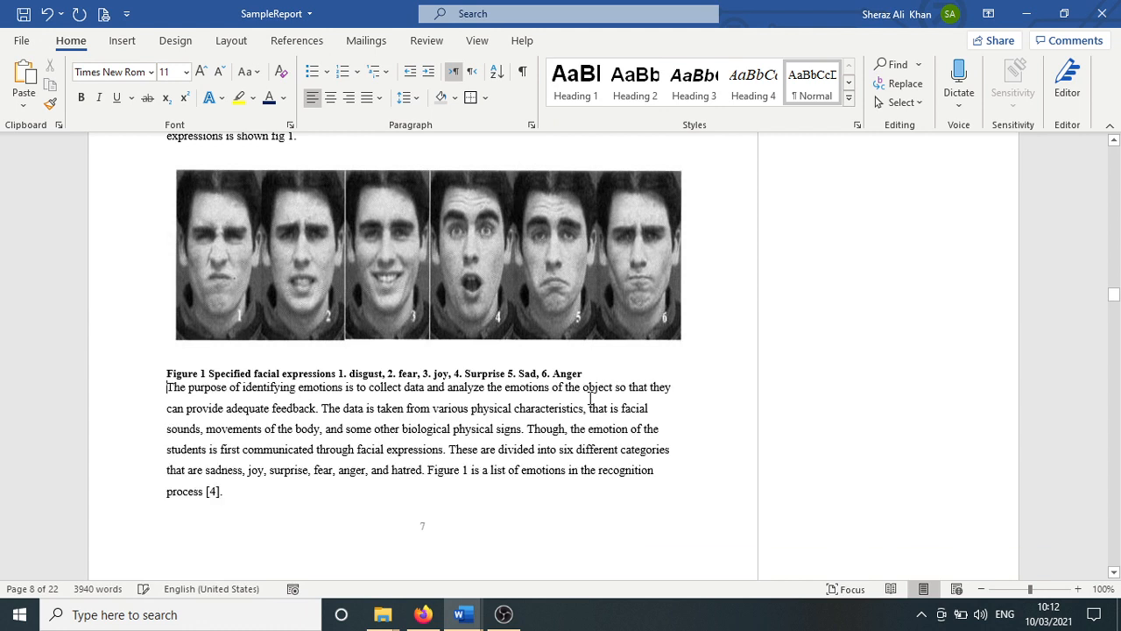
pyautogui.press('Return')
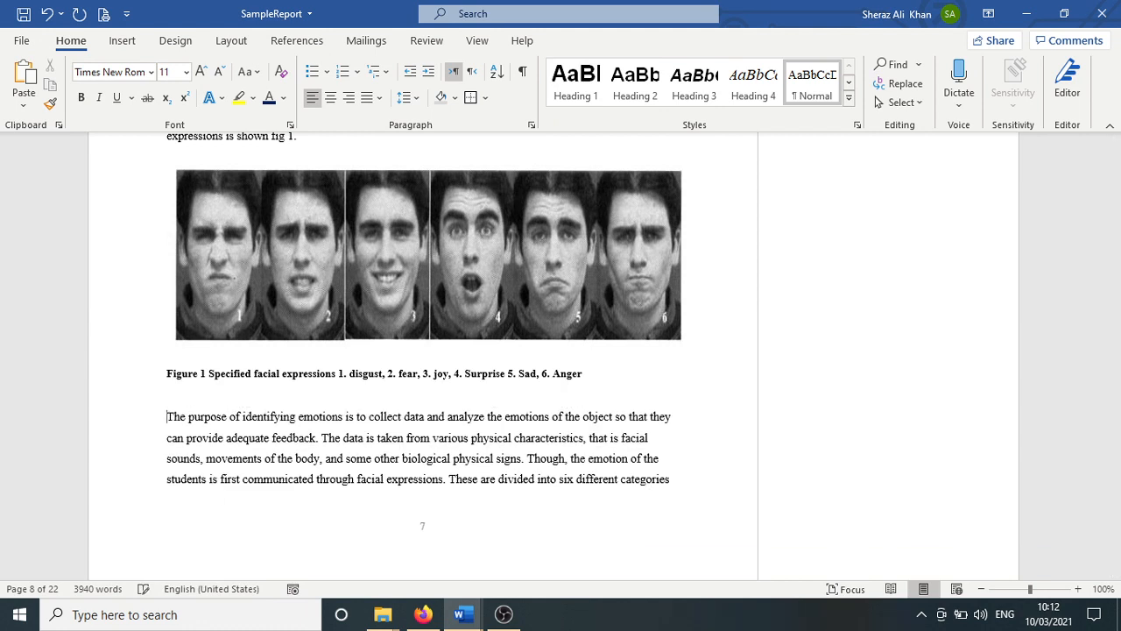
pyautogui.hotkey('ctrl', 's')
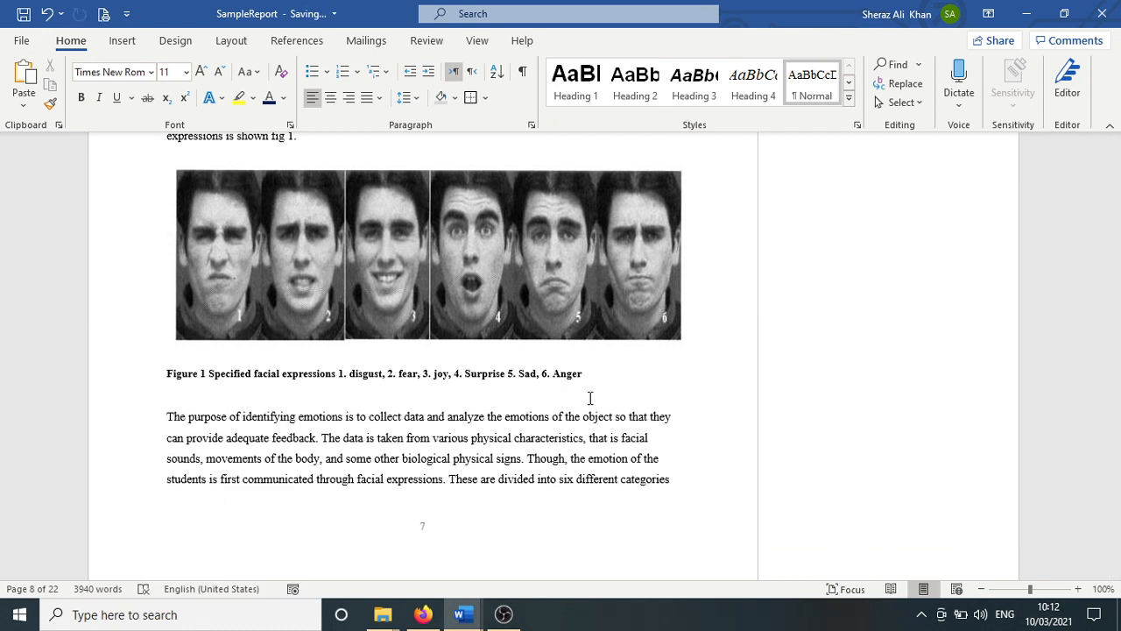
# Modify the Caption style of the Figure 1 caption to use centred alignment
pyautogui.click(325, 374)
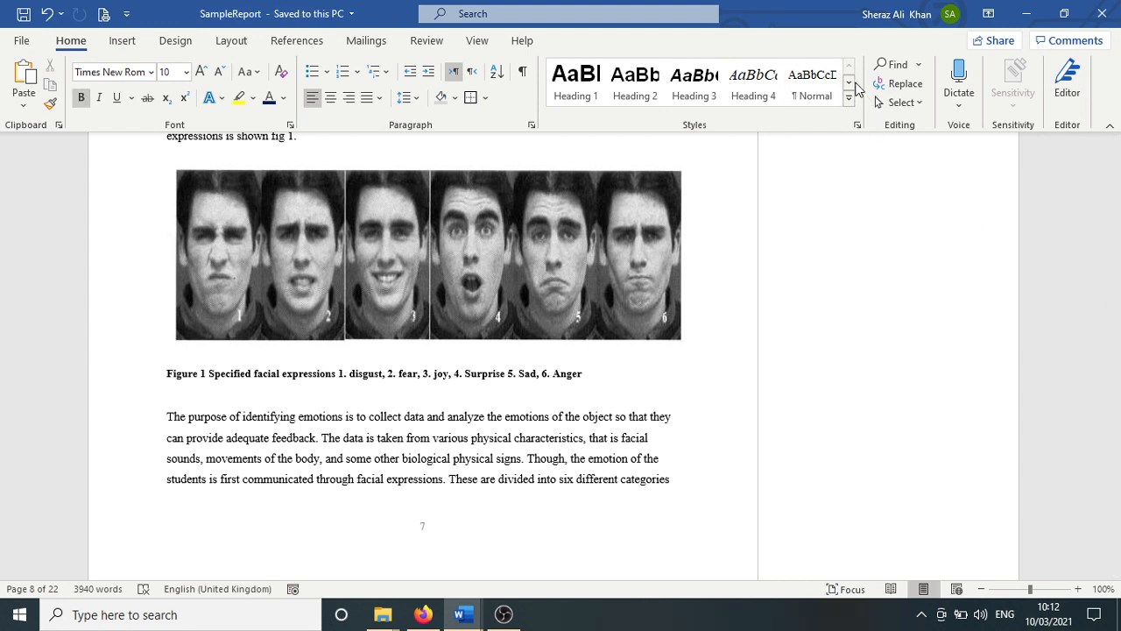
pyautogui.click(849, 82)
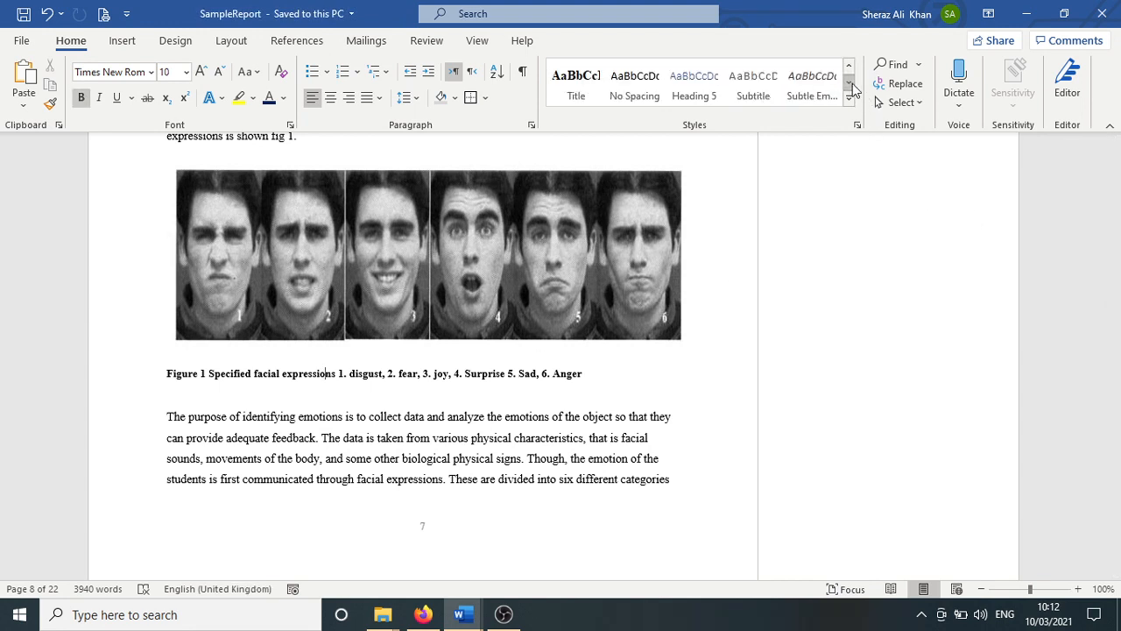
pyautogui.click(850, 82)
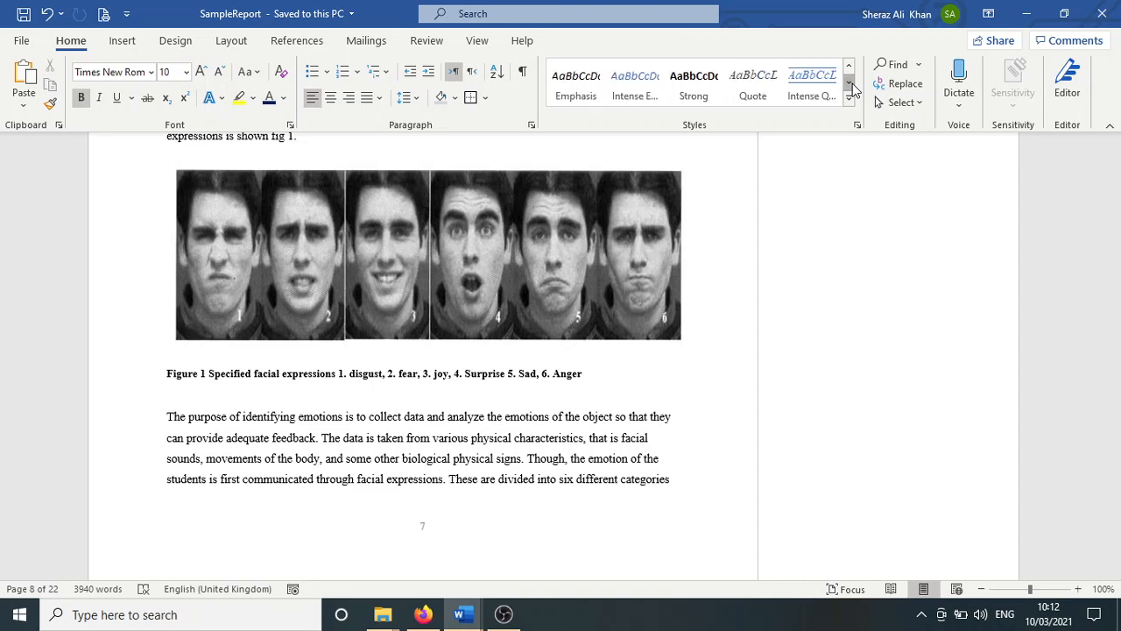
pyautogui.click(851, 84)
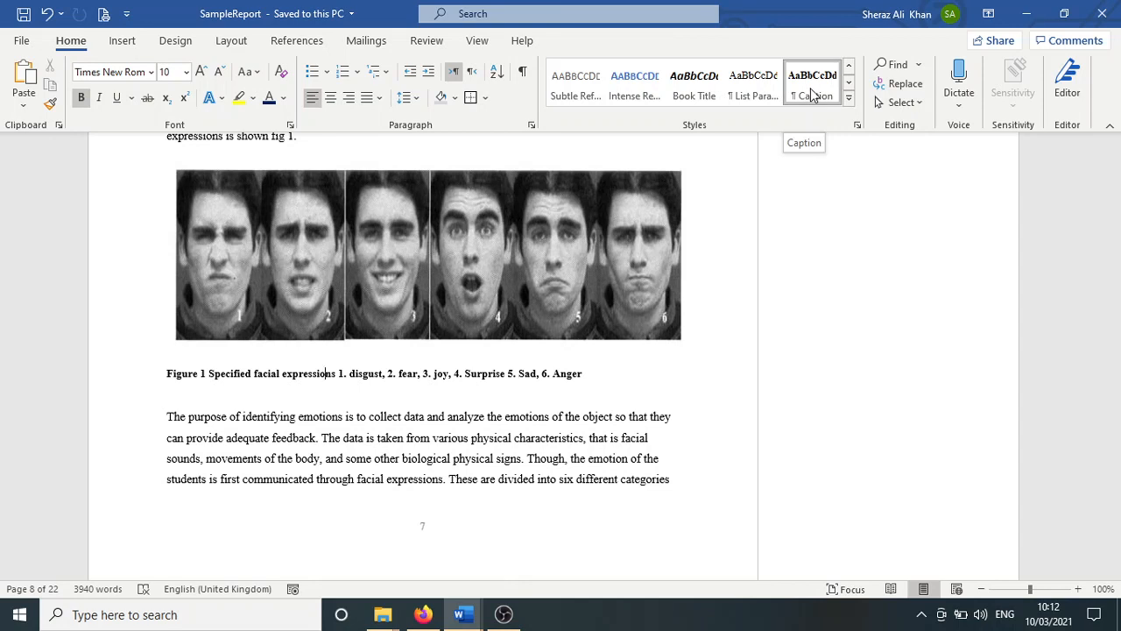
pyautogui.rightClick(812, 95)
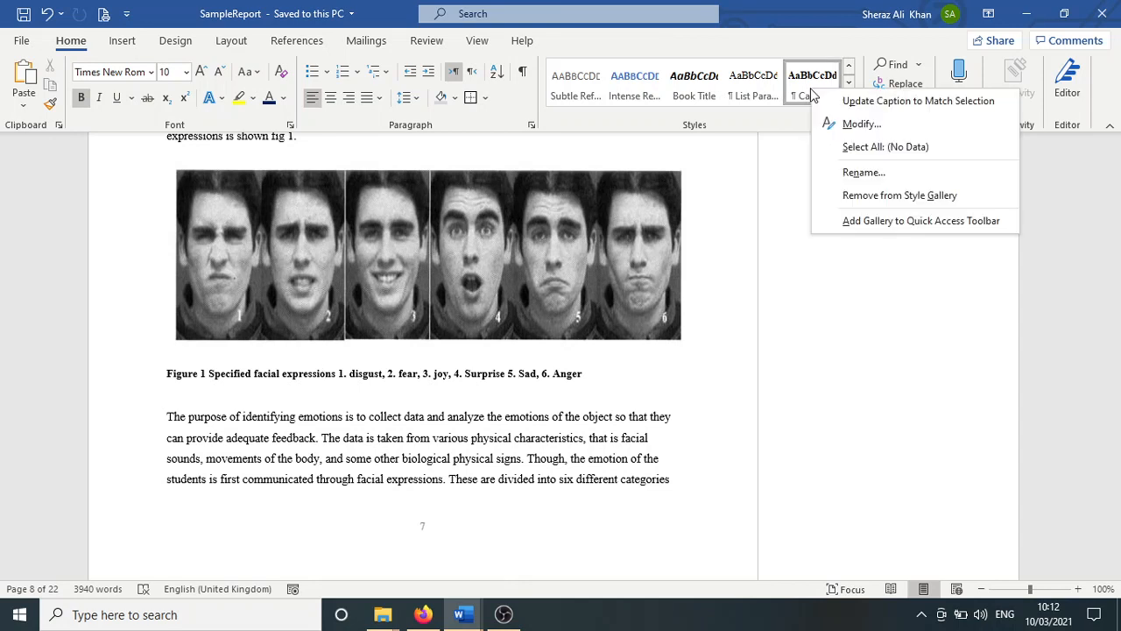
pyautogui.click(856, 124)
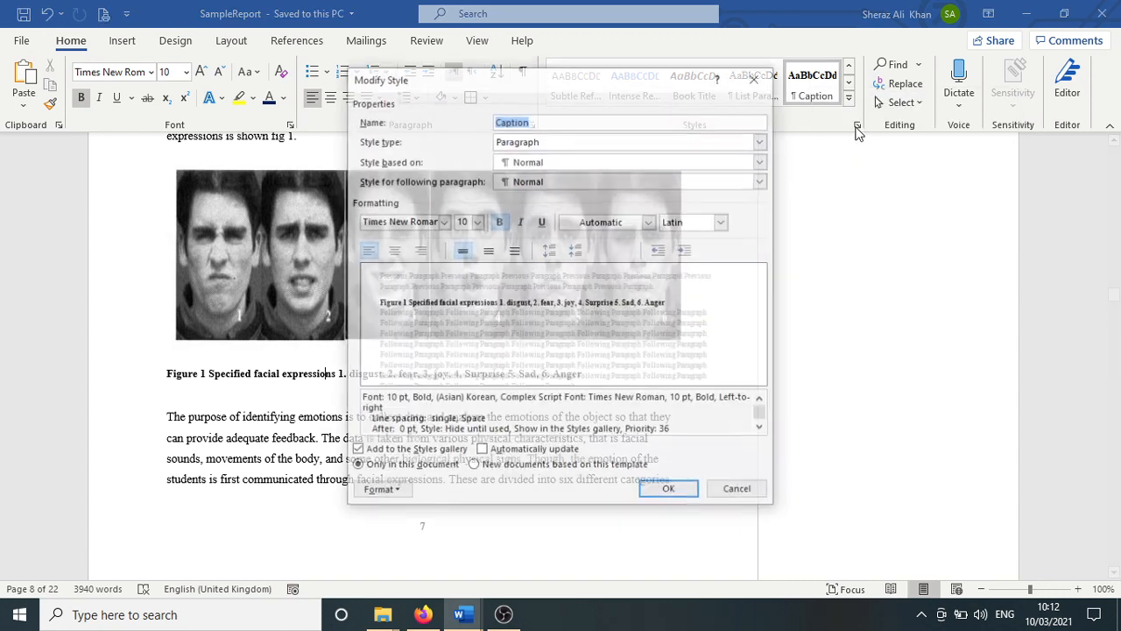
pyautogui.click(393, 250)
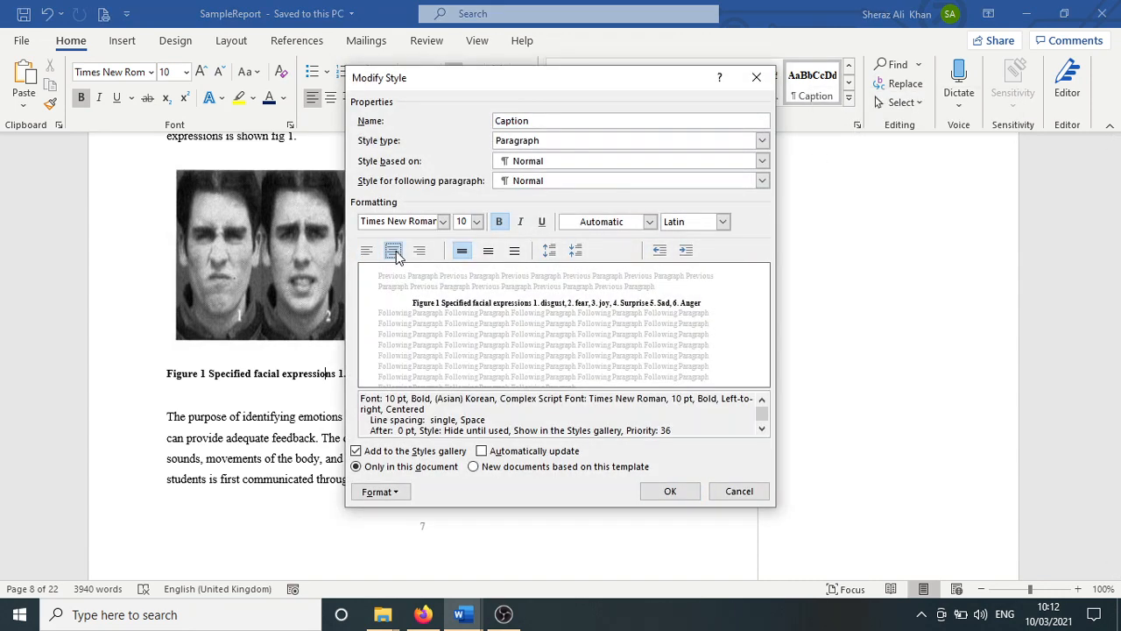
pyautogui.click(672, 492)
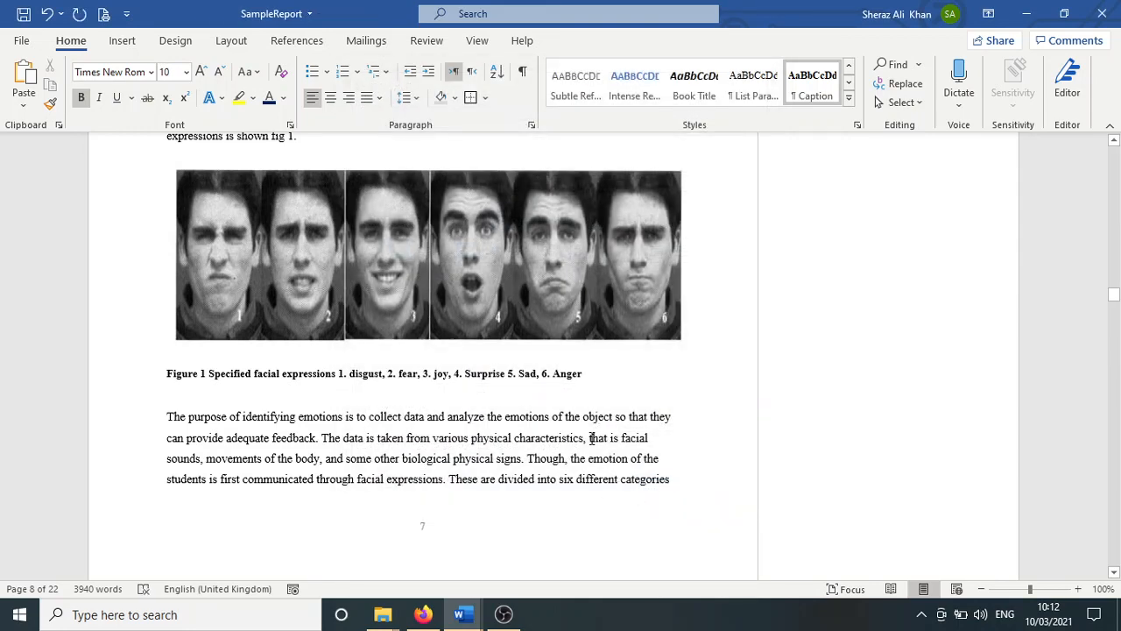
# Compare left and centred alignment in the Caption style's settings, keep it centred, and save the document
pyautogui.click(397, 371)
pyautogui.rightClick(819, 81)
pyautogui.click(841, 91)
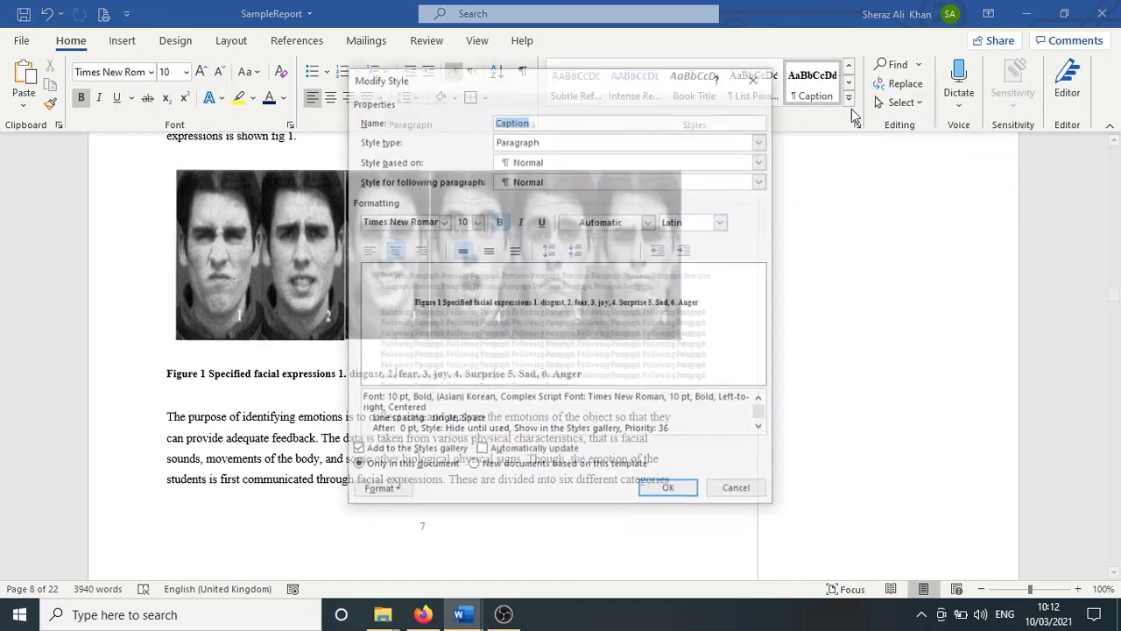
pyautogui.click(368, 252)
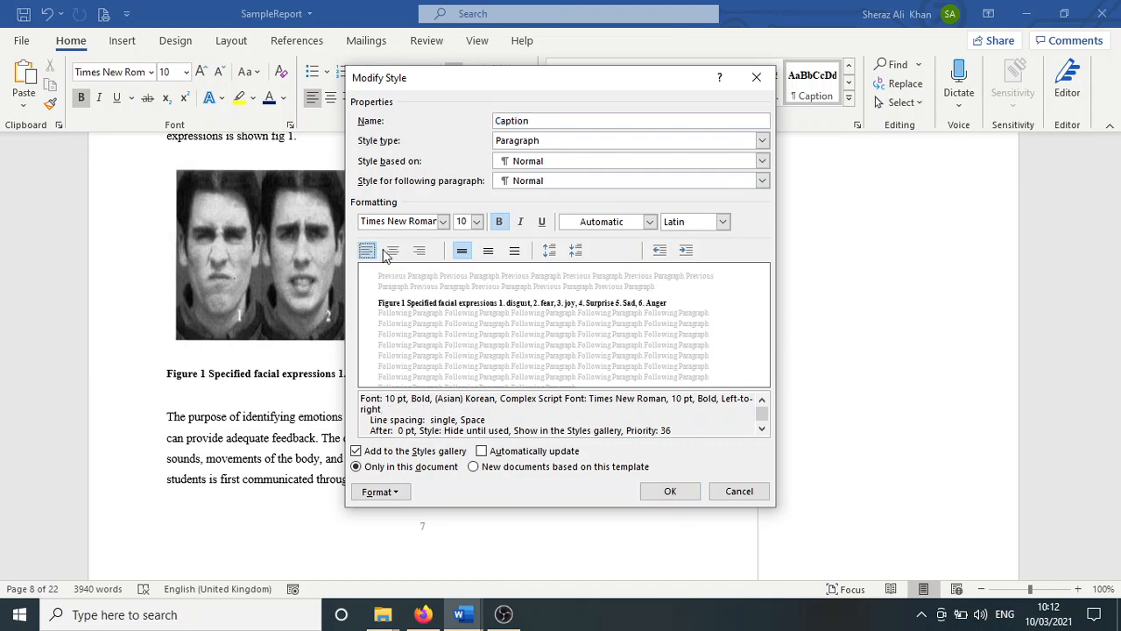
pyautogui.click(392, 251)
pyautogui.click(366, 251)
pyautogui.click(392, 252)
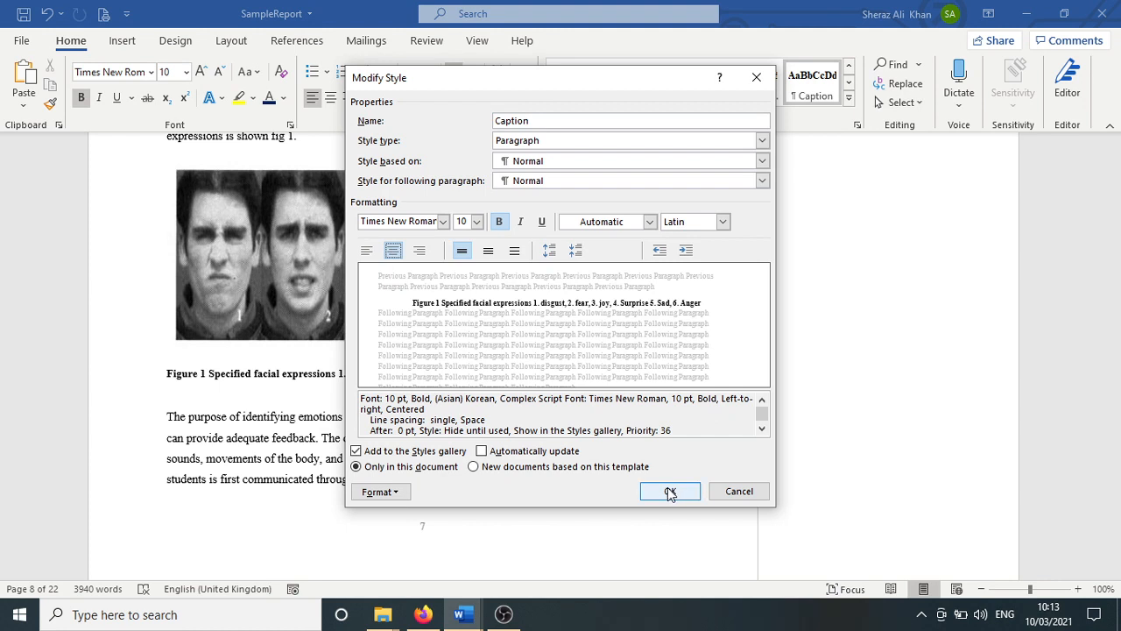
pyautogui.click(649, 221)
pyautogui.click(650, 222)
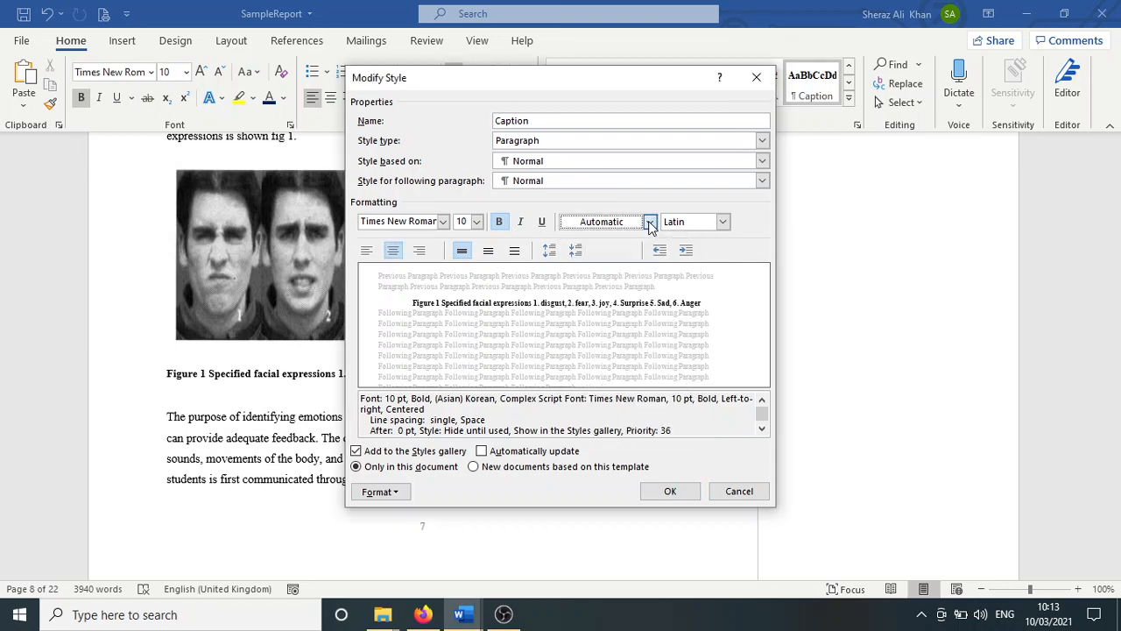
pyautogui.click(655, 490)
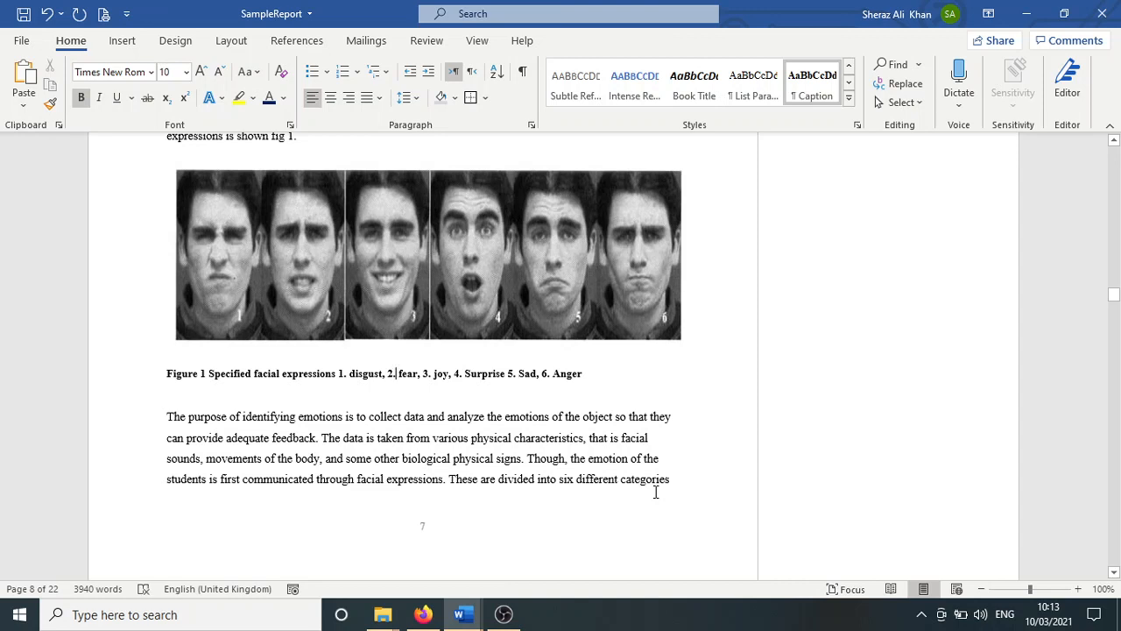
pyautogui.hotkey('ctrl', 's')
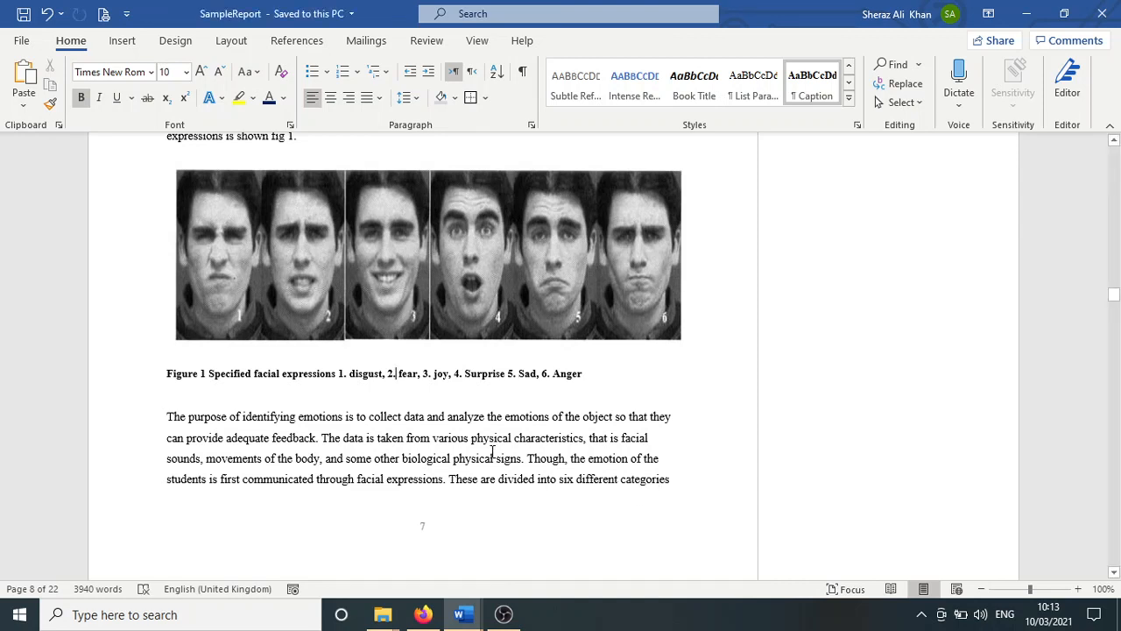
# Apply the modified Caption style to the Figure 1 caption and save the document
pyautogui.click(254, 374)
pyautogui.click(812, 82)
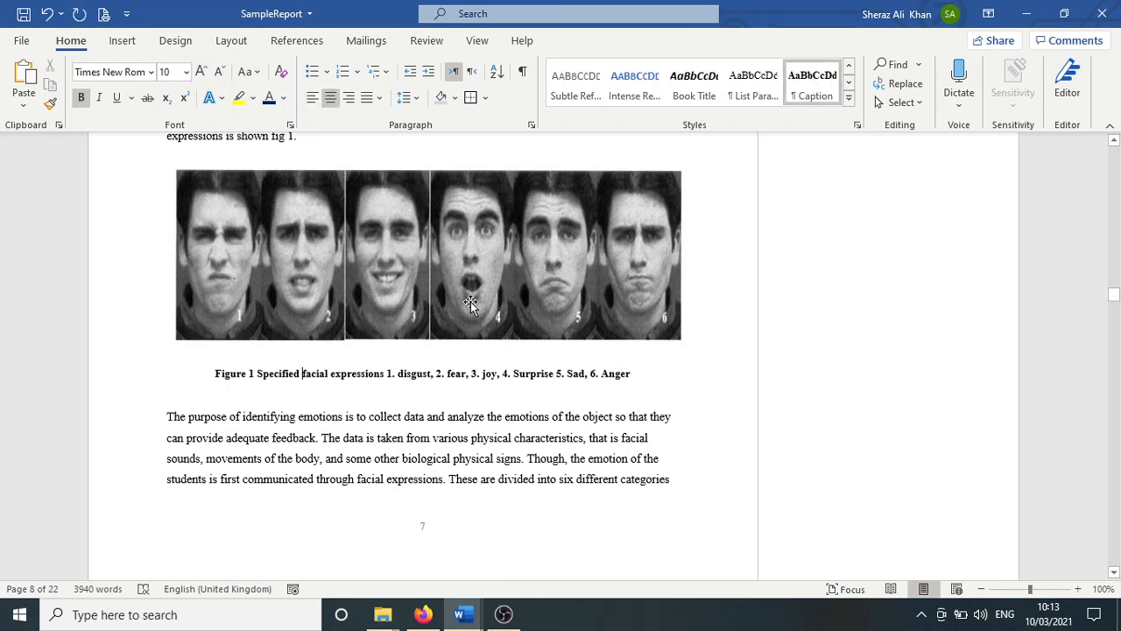
pyautogui.click(449, 415)
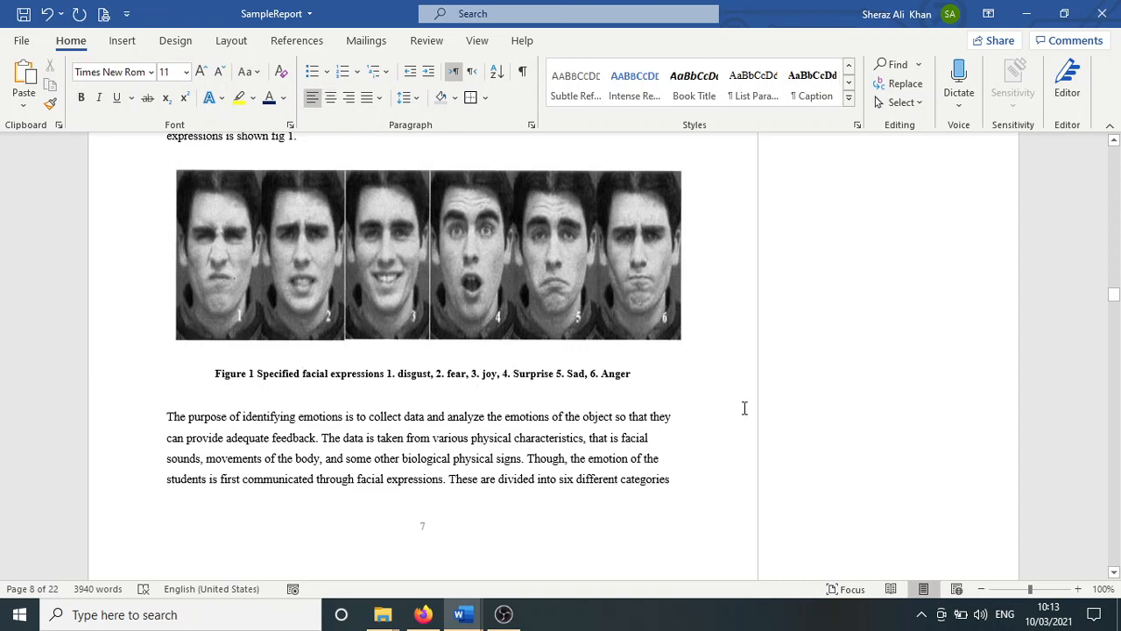
pyautogui.hotkey('ctrl', 's')
# Insert the caption "Figure 2 Happy, sad, fear, anger, surprise and disgust" below the picture of six labelled expressions
pyautogui.click(1113, 572)
pyautogui.scroll(-7, 1114, 572)
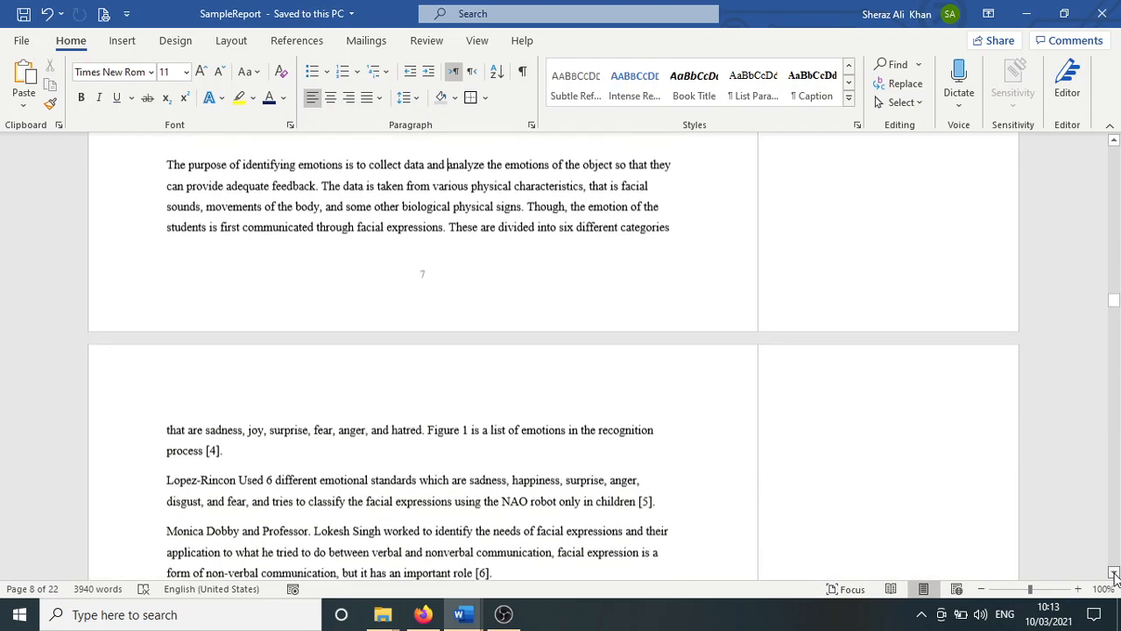
pyautogui.scroll(-7, 1114, 573)
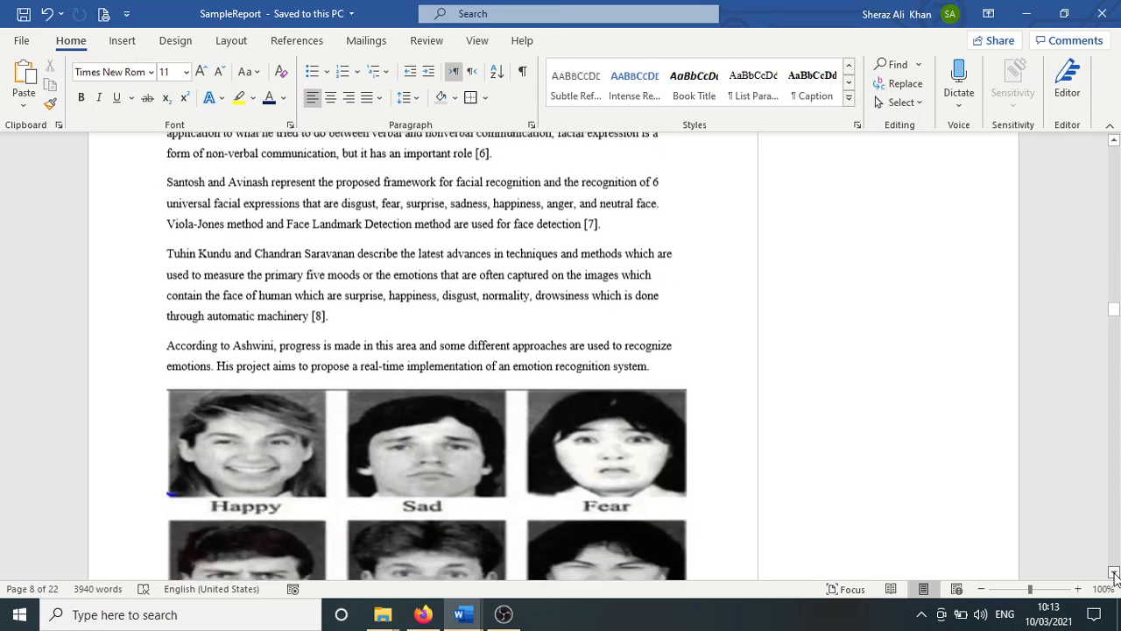
pyautogui.scroll(-1, 1113, 573)
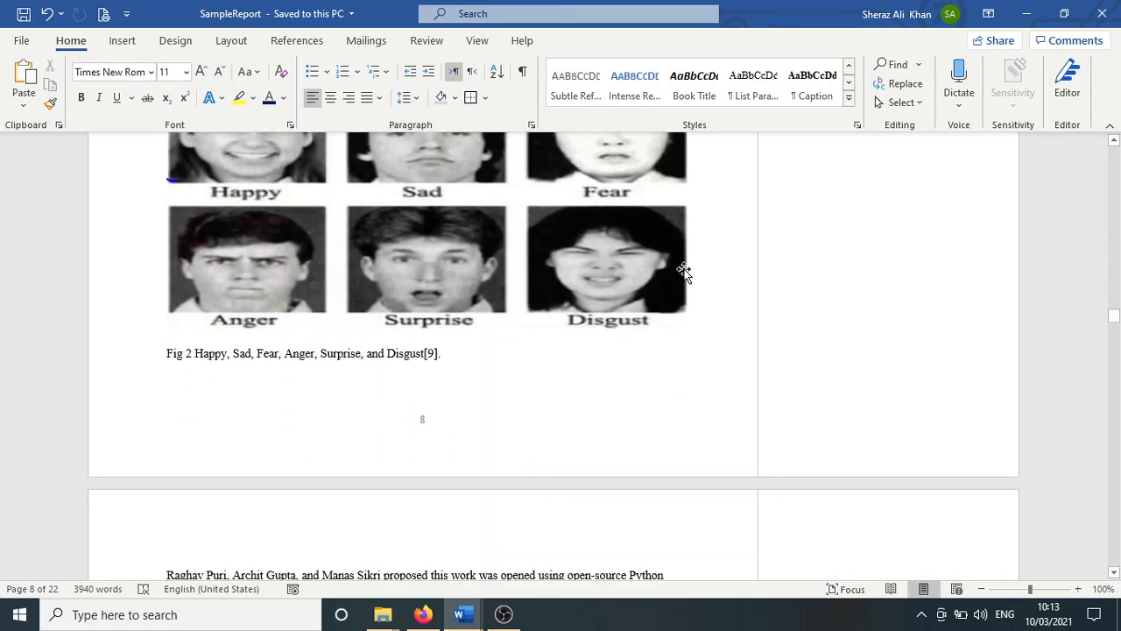
pyautogui.rightClick(424, 165)
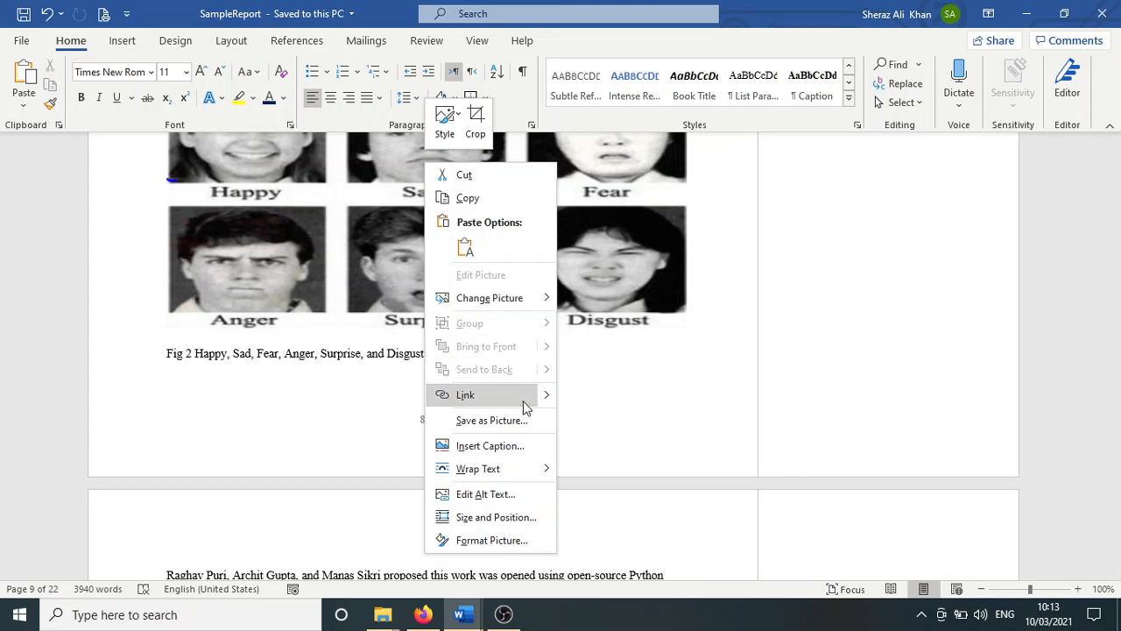
pyautogui.click(489, 446)
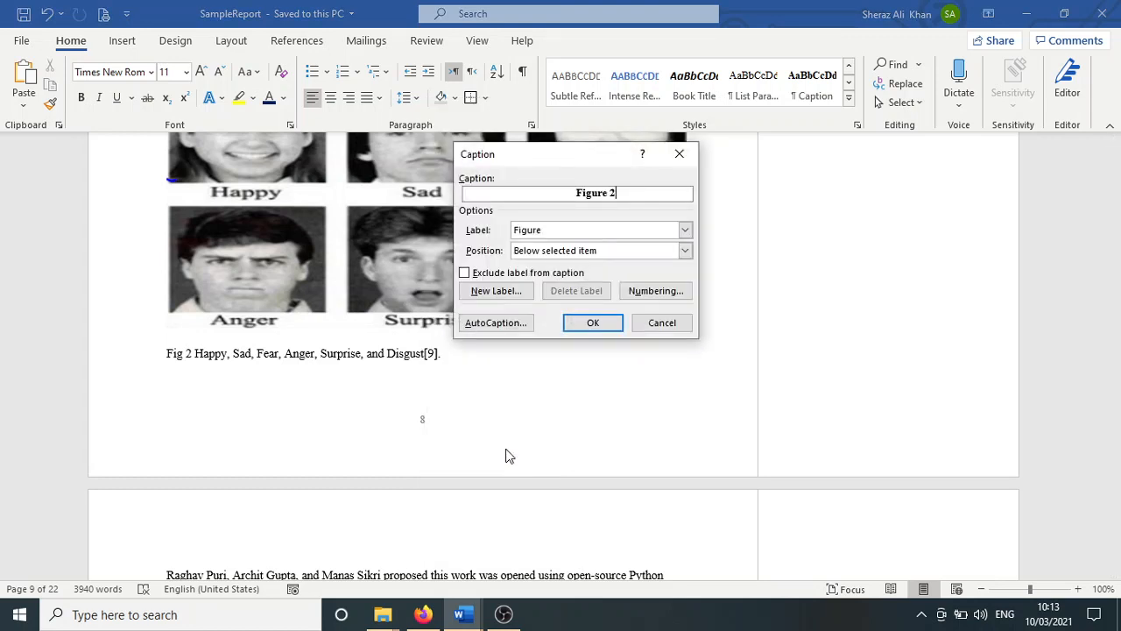
pyautogui.write('Happy, sad, fear')
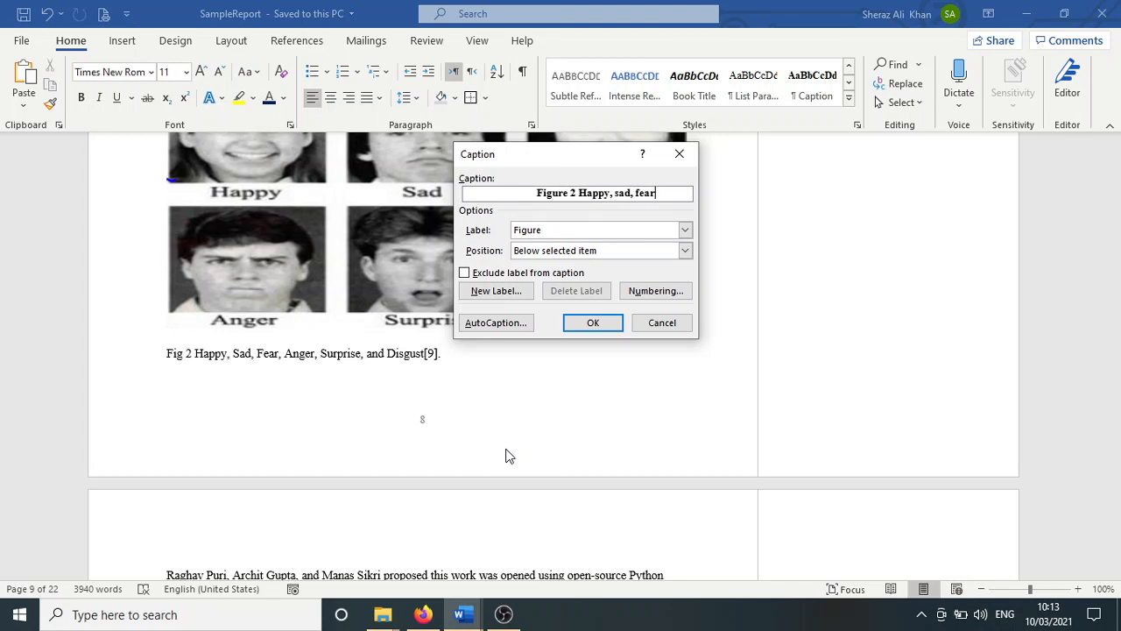
pyautogui.write(', anger, su')
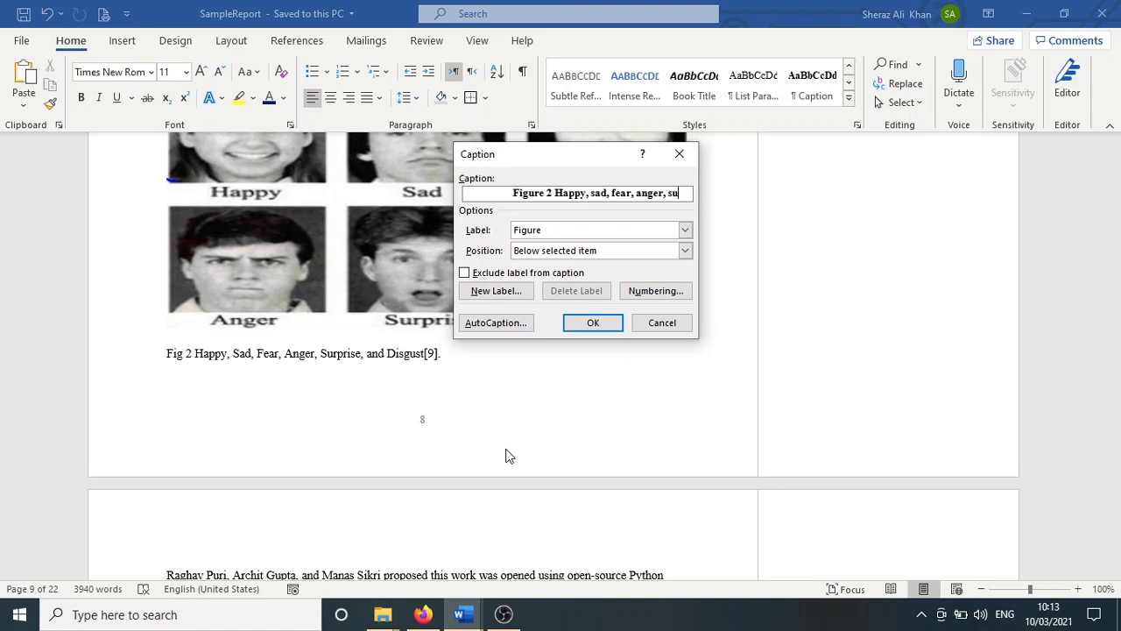
pyautogui.write('rprise ')
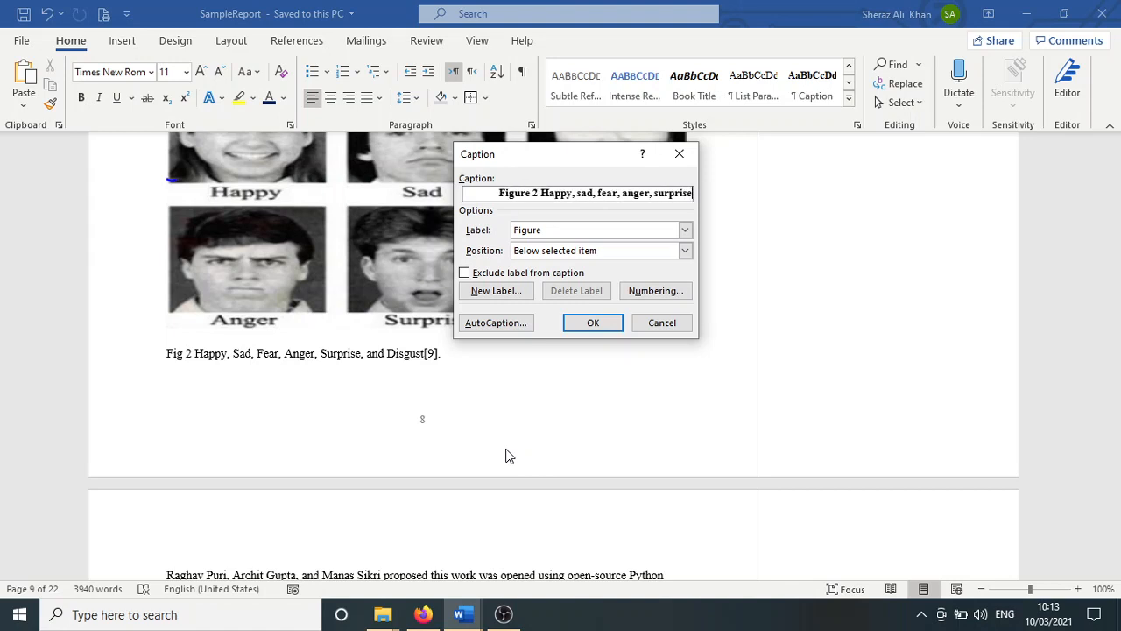
pyautogui.write('and disgust')
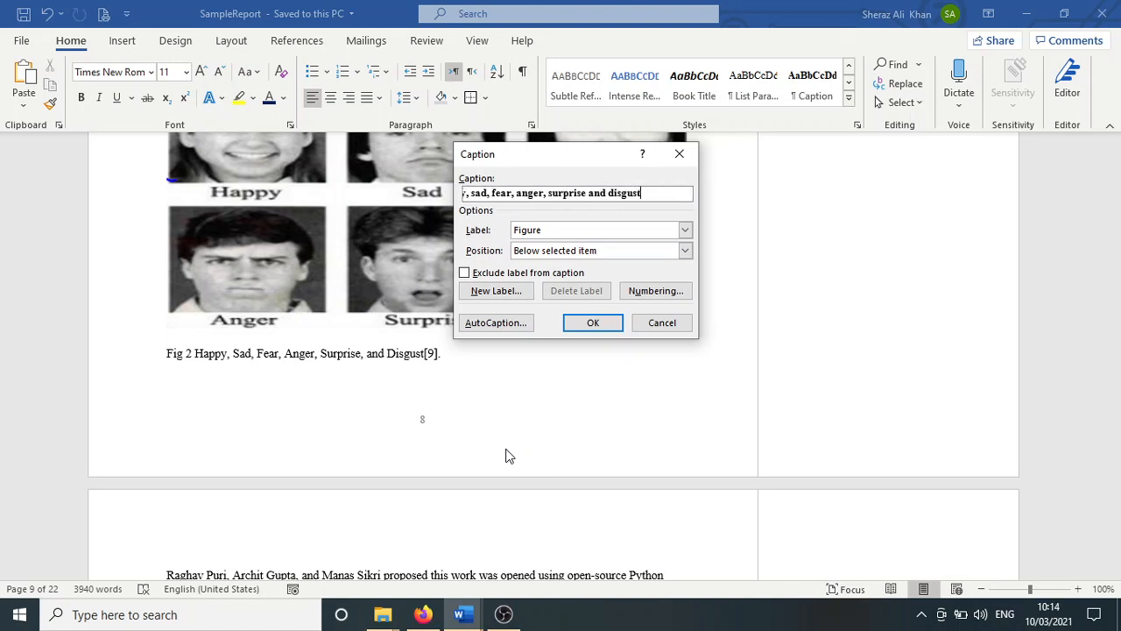
pyautogui.click(593, 323)
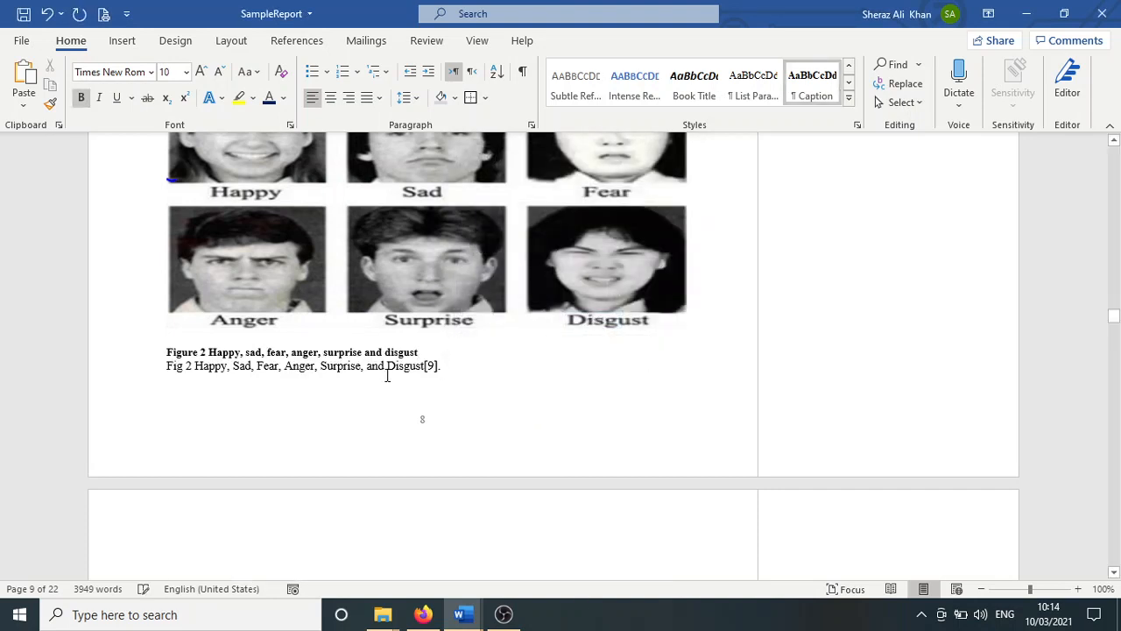
# Apply the centred Caption style to the Figure 2 caption, delete the manually typed Fig 2 caption, and save the document
pyautogui.click(359, 352)
pyautogui.click(801, 98)
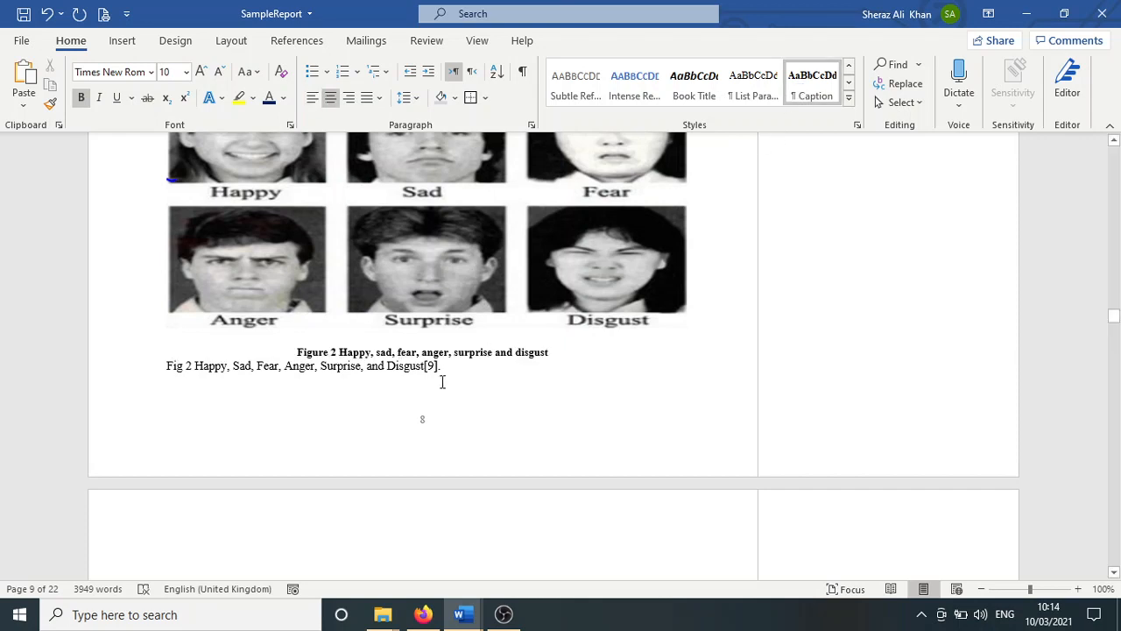
pyautogui.moveTo(444, 369); pyautogui.dragTo(176, 372)
pyautogui.click(174, 368)
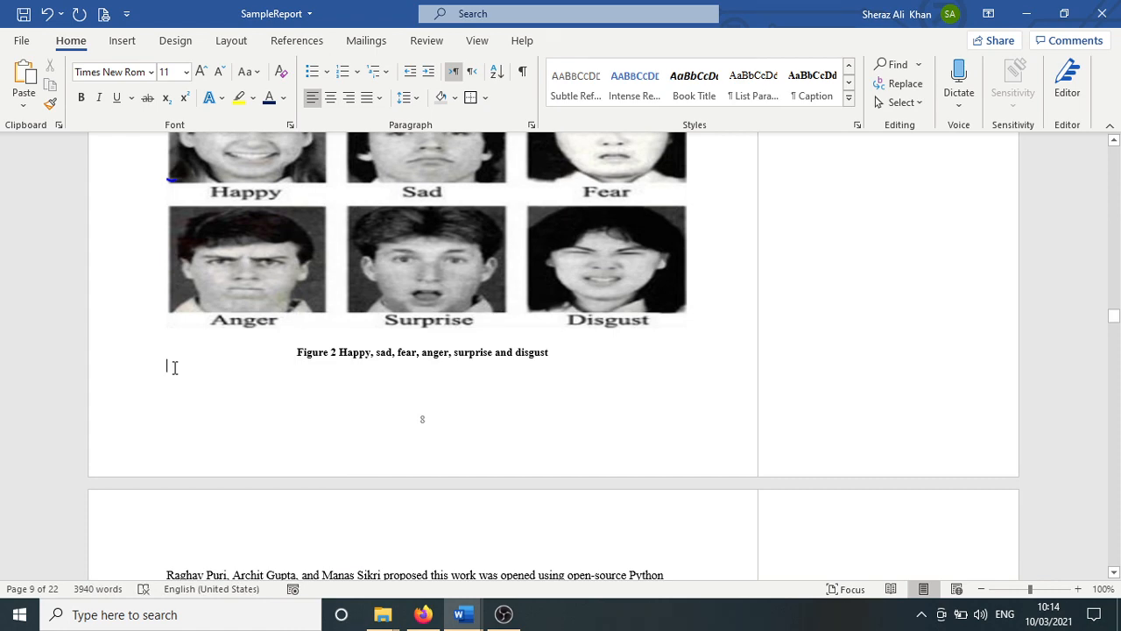
pyautogui.hotkey('ctrl', 's')
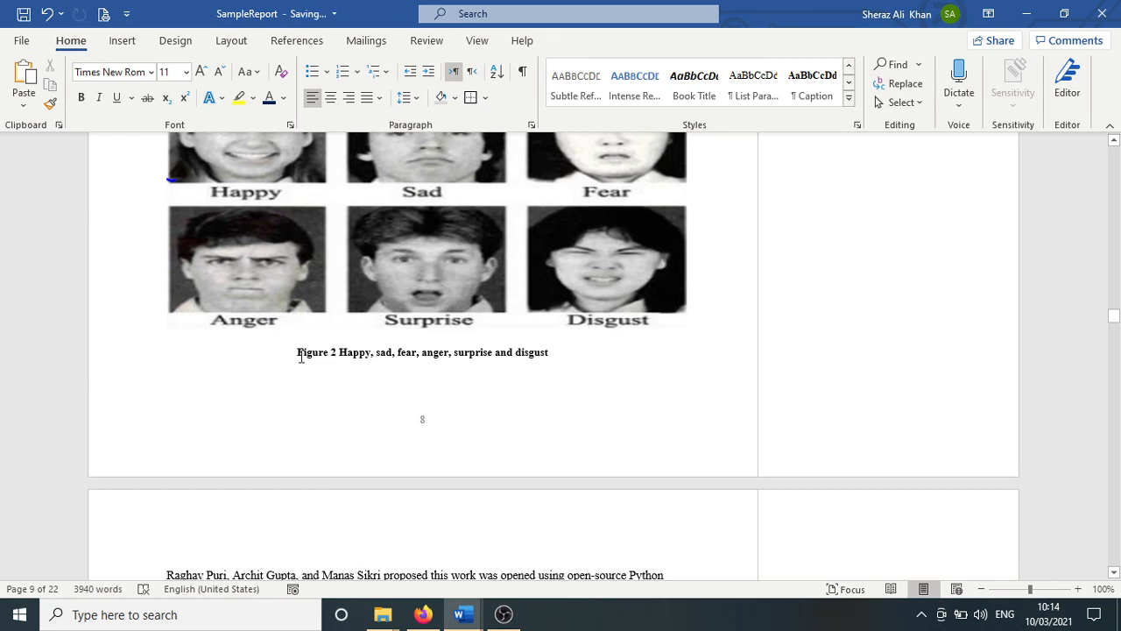
# Insert the caption "Figure 3 FER 2013 Sample Images" below the three-face picture above the HAAR Cascade heading
pyautogui.moveTo(1113, 317); pyautogui.dragTo(1115, 372)
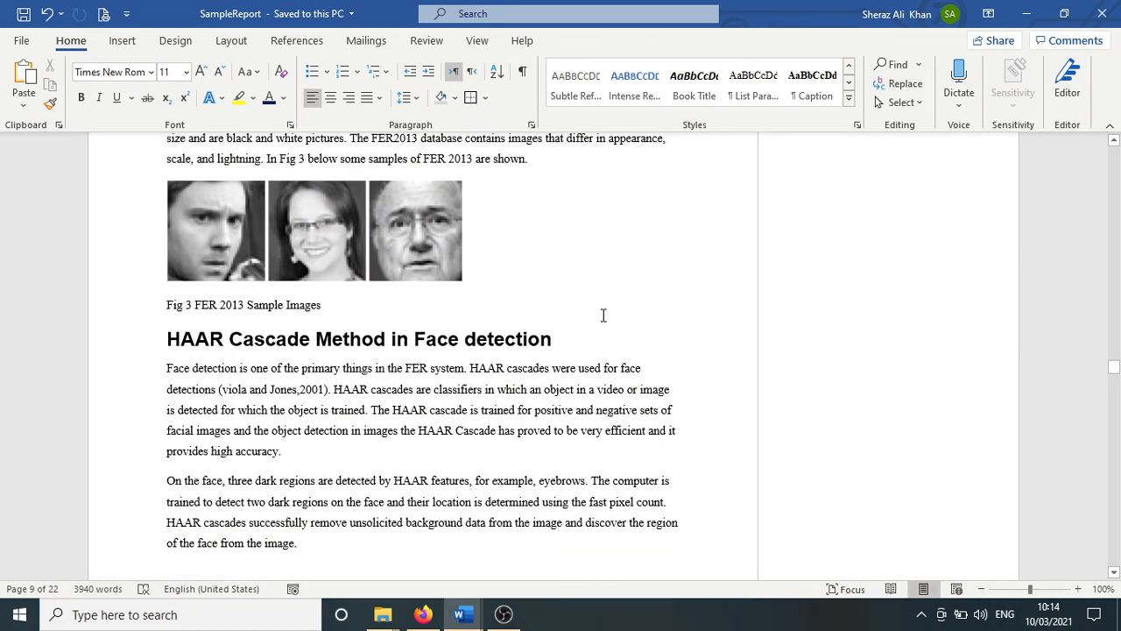
pyautogui.click(399, 230)
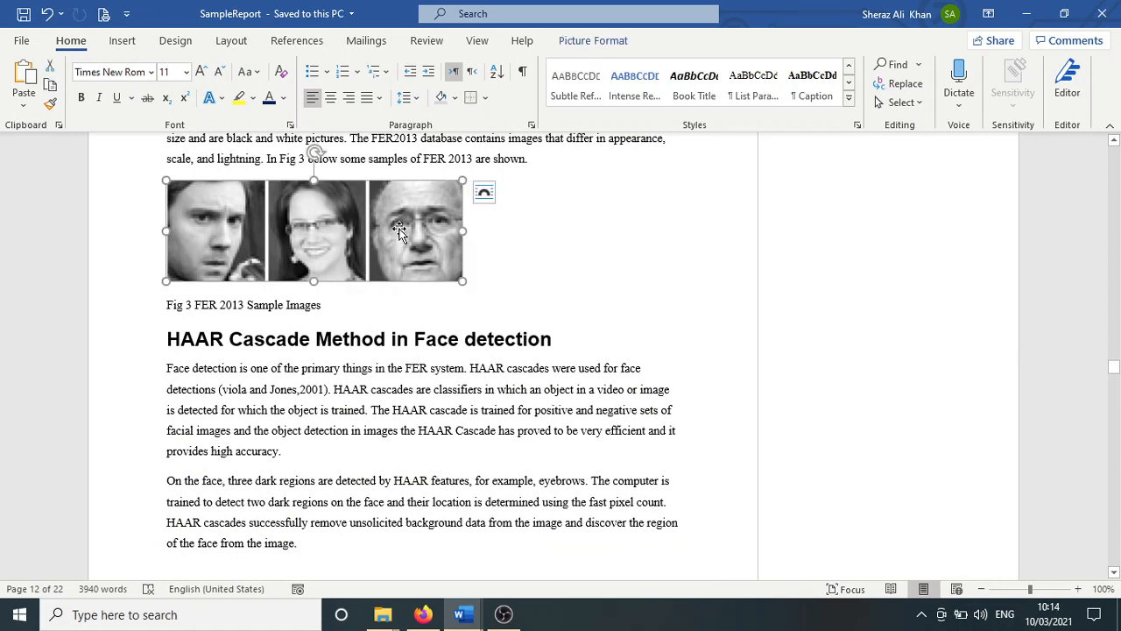
pyautogui.rightClick(400, 205)
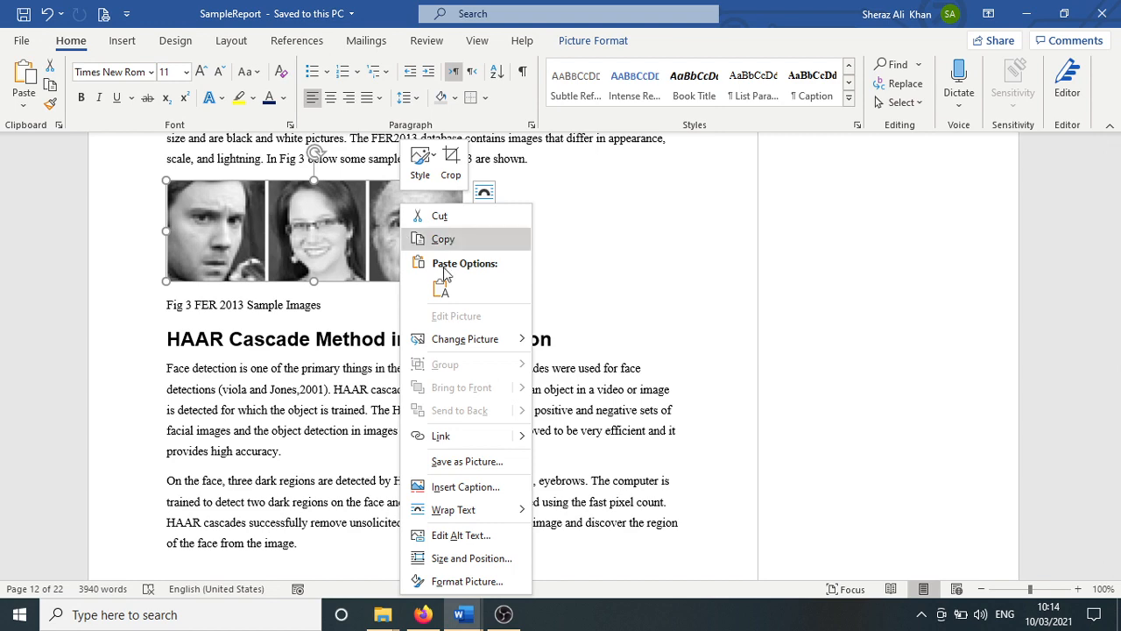
pyautogui.click(478, 495)
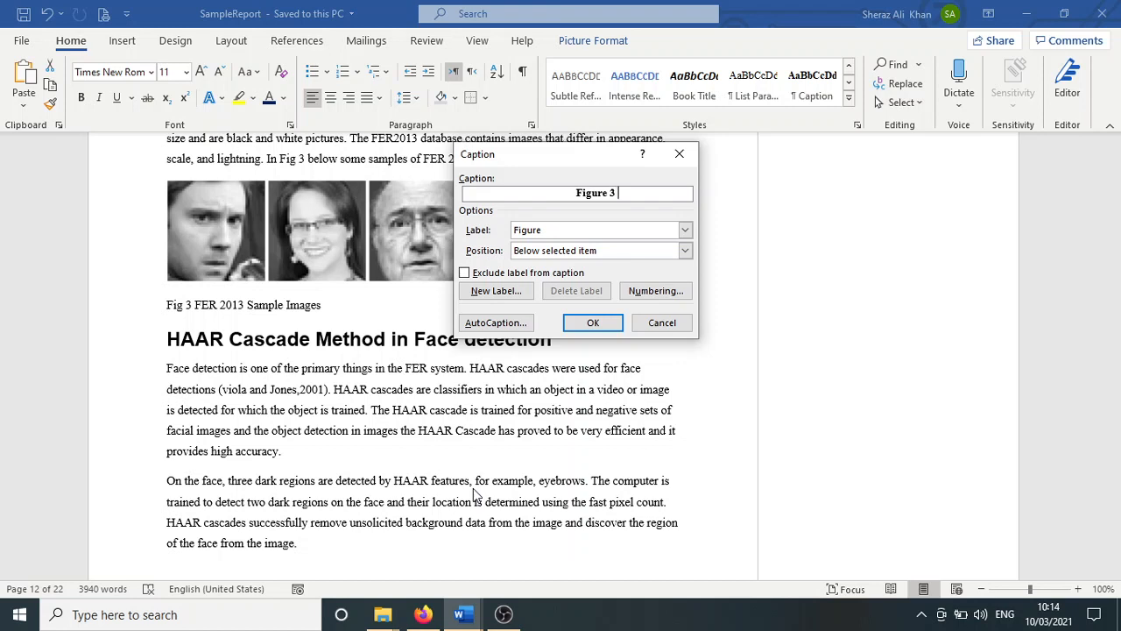
pyautogui.write('FER 2013 Sample ')
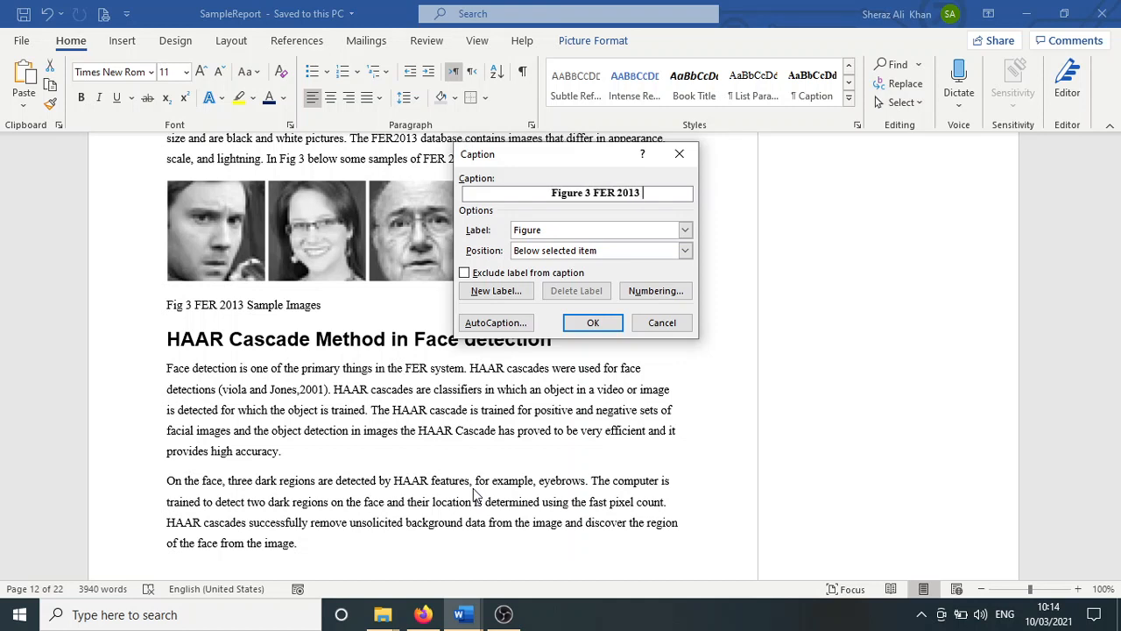
pyautogui.write('Images')
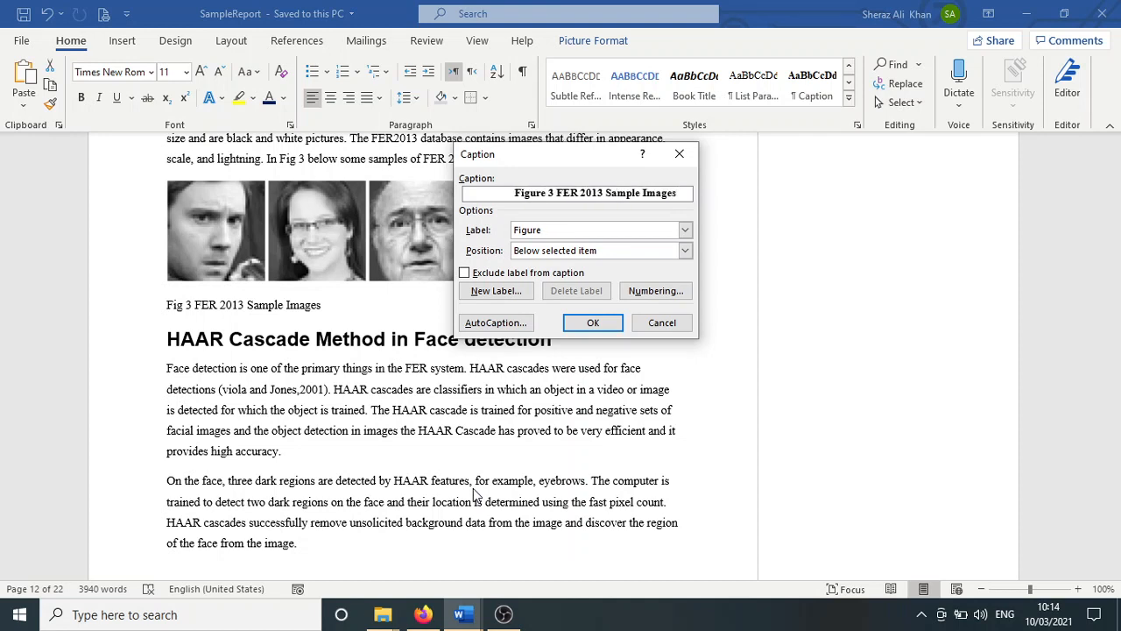
pyautogui.click(593, 322)
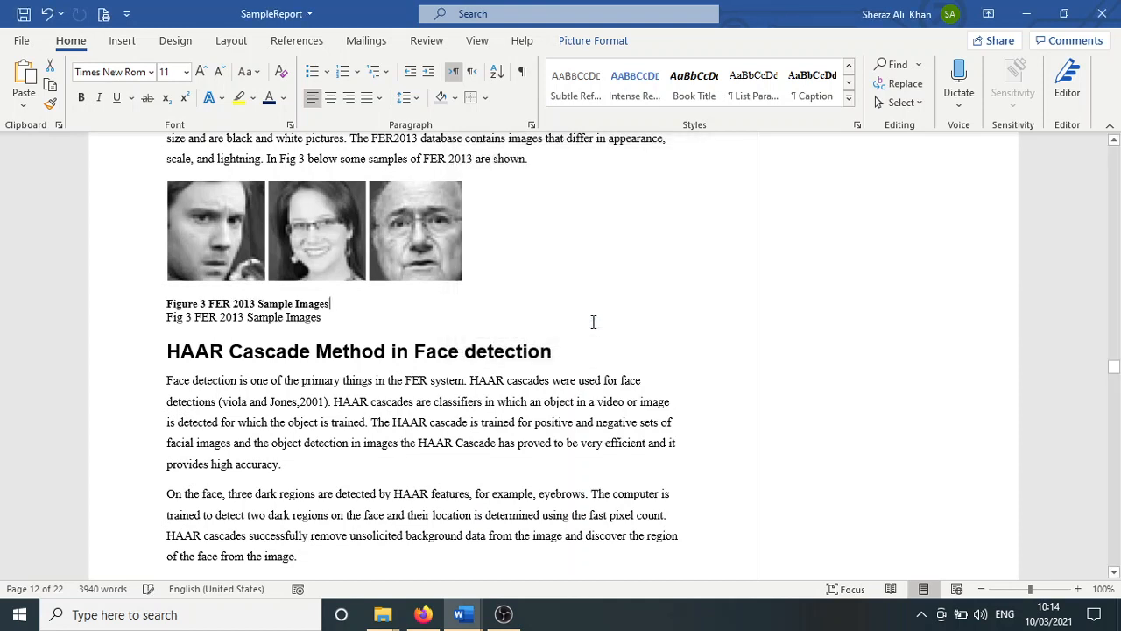
# Centre the Figure 3 caption and delete the manually typed Fig 3 caption beneath it
pyautogui.click(281, 303)
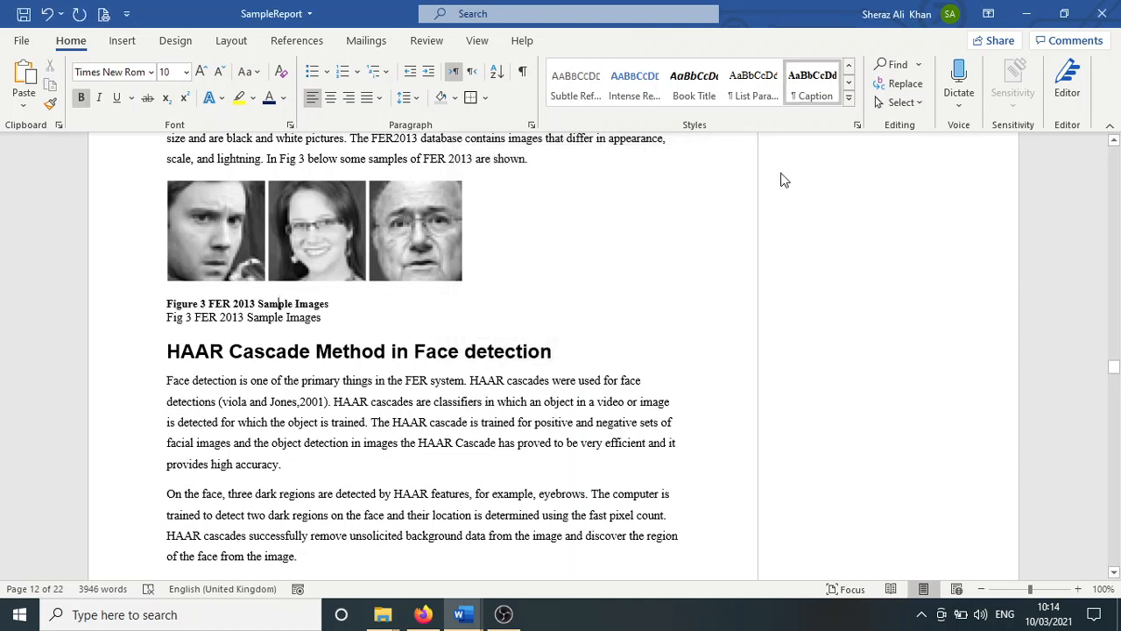
pyautogui.click(330, 97)
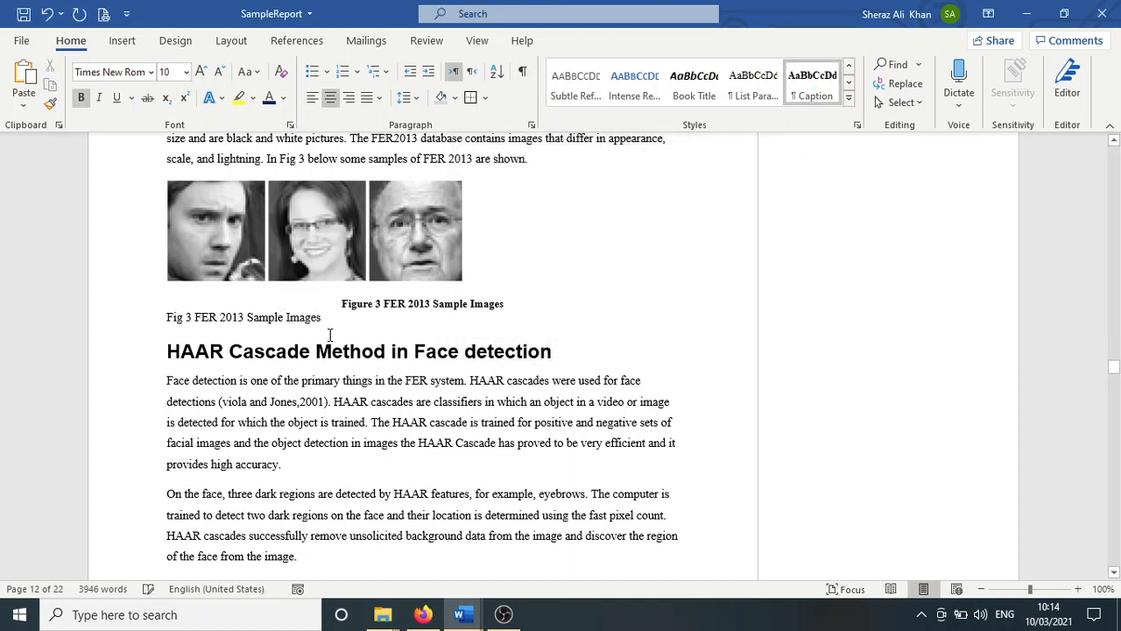
pyautogui.moveTo(322, 317); pyautogui.dragTo(166, 317)
pyautogui.press('Delete')
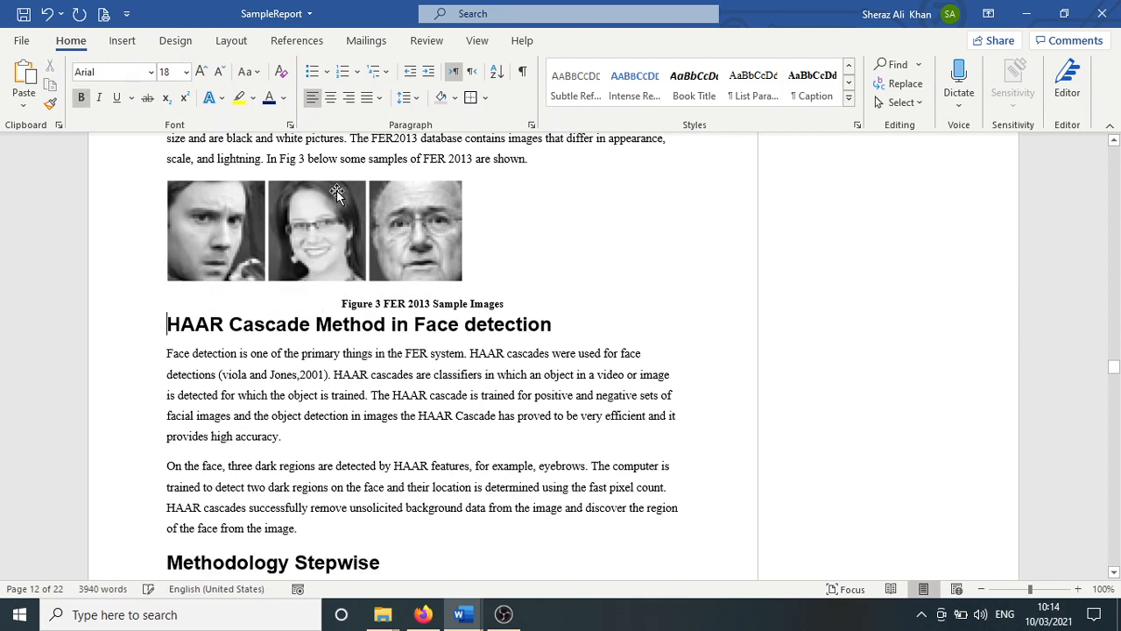
# Try a black-and-white recolor on the FER 2013 sample picture, and undo it
pyautogui.click(346, 220)
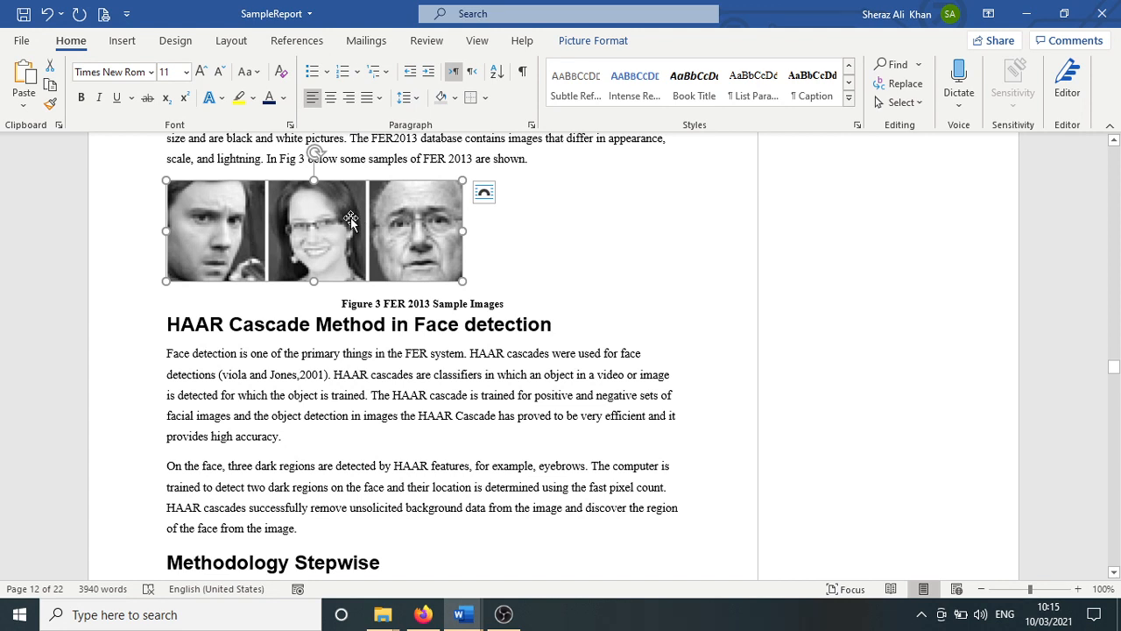
pyautogui.click(586, 42)
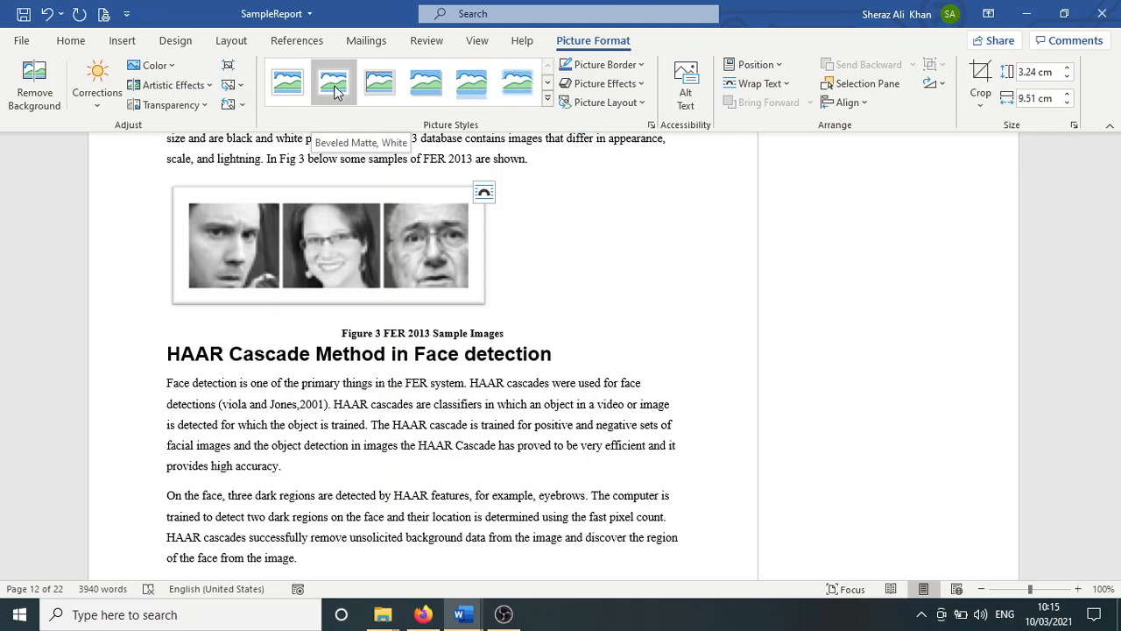
pyautogui.click(169, 72)
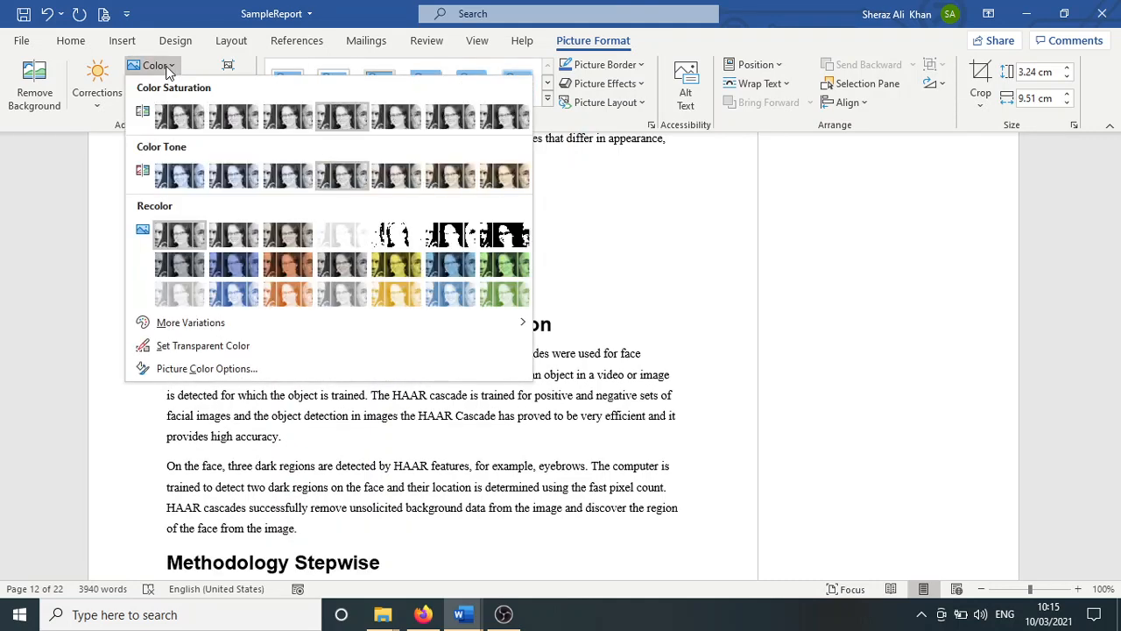
pyautogui.click(449, 236)
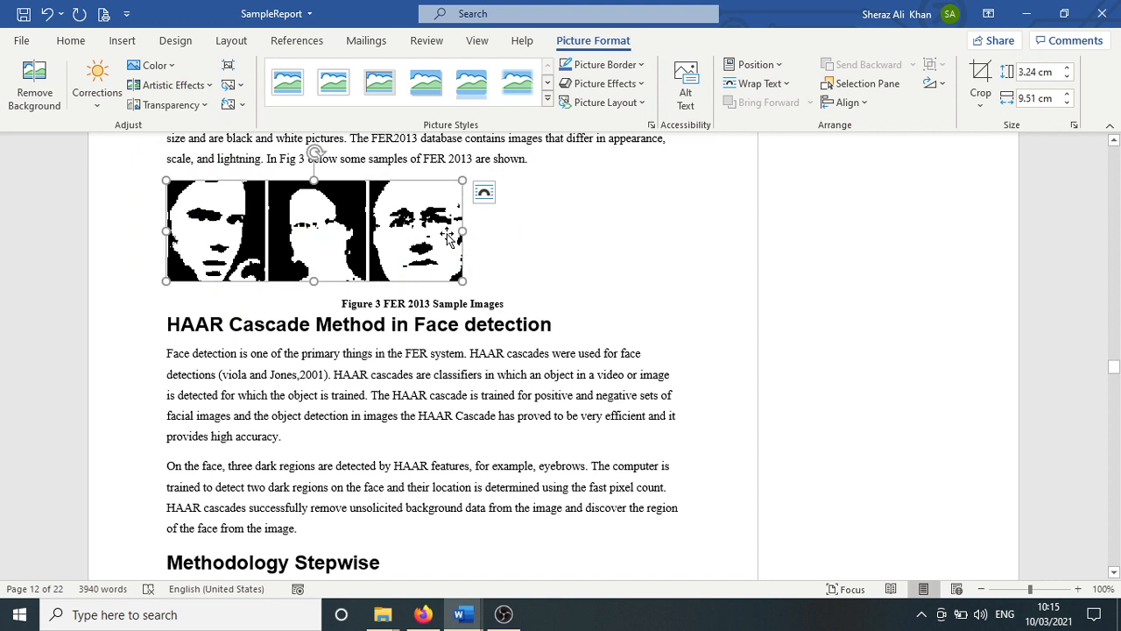
pyautogui.hotkey('ctrl', 'z')
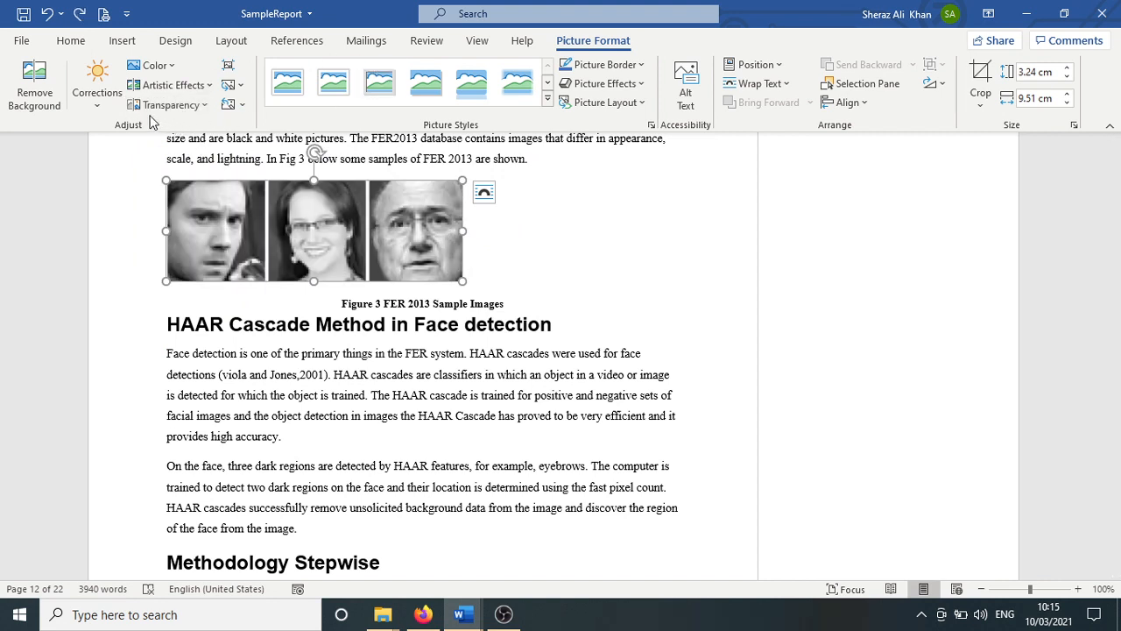
# Set the FER 2013 sample picture's text wrapping to Top and Bottom, align it to the centre, and save the document
pyautogui.click(787, 86)
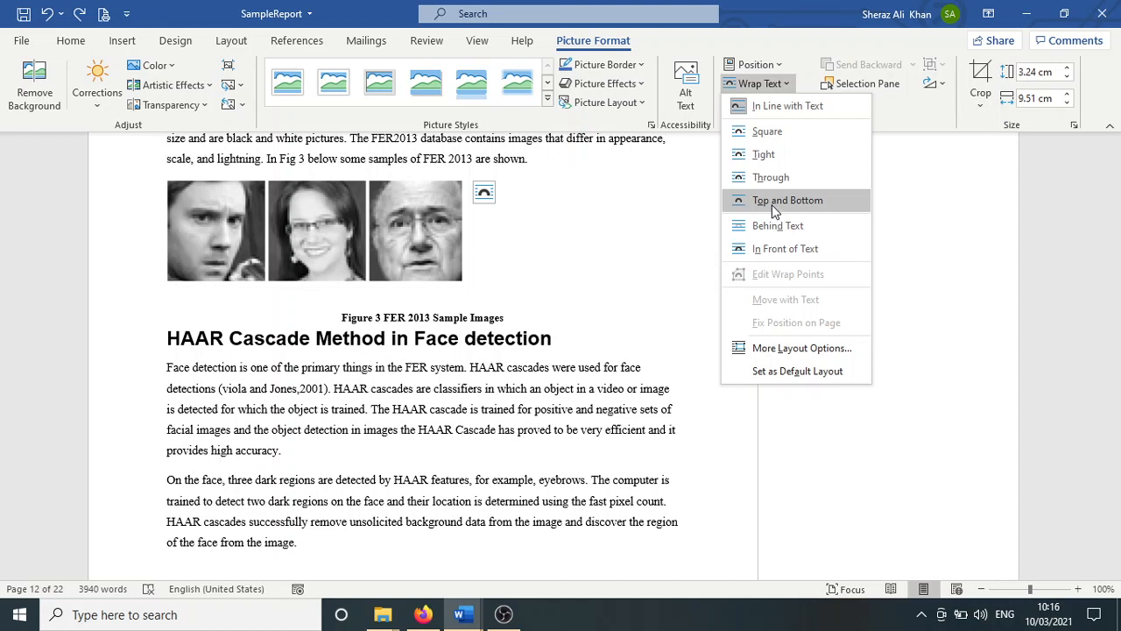
pyautogui.click(774, 207)
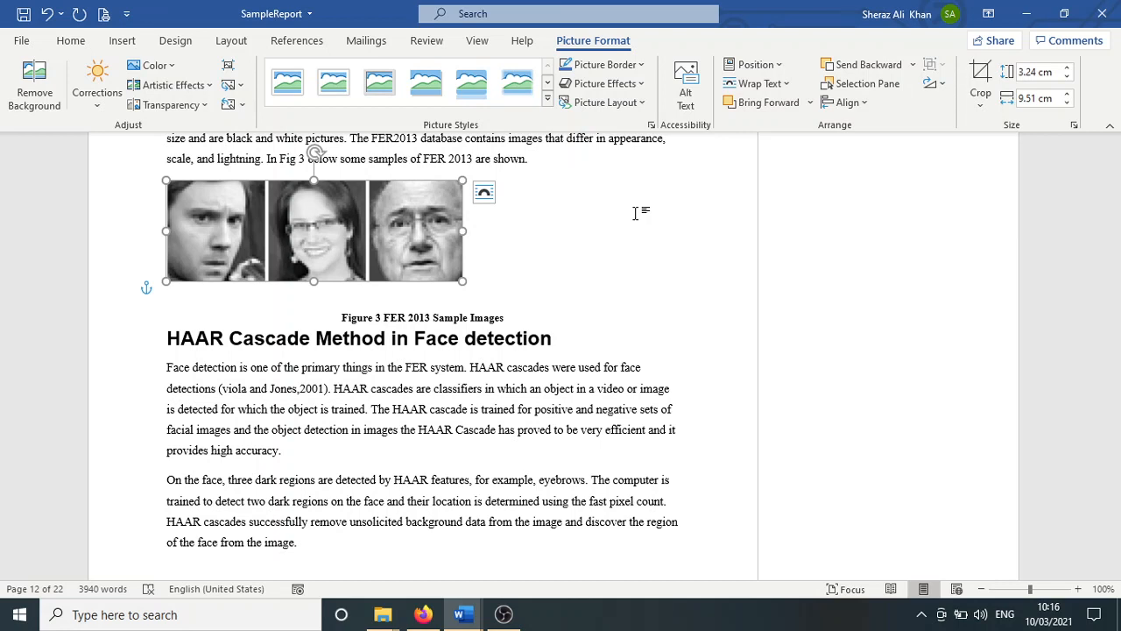
pyautogui.click(863, 104)
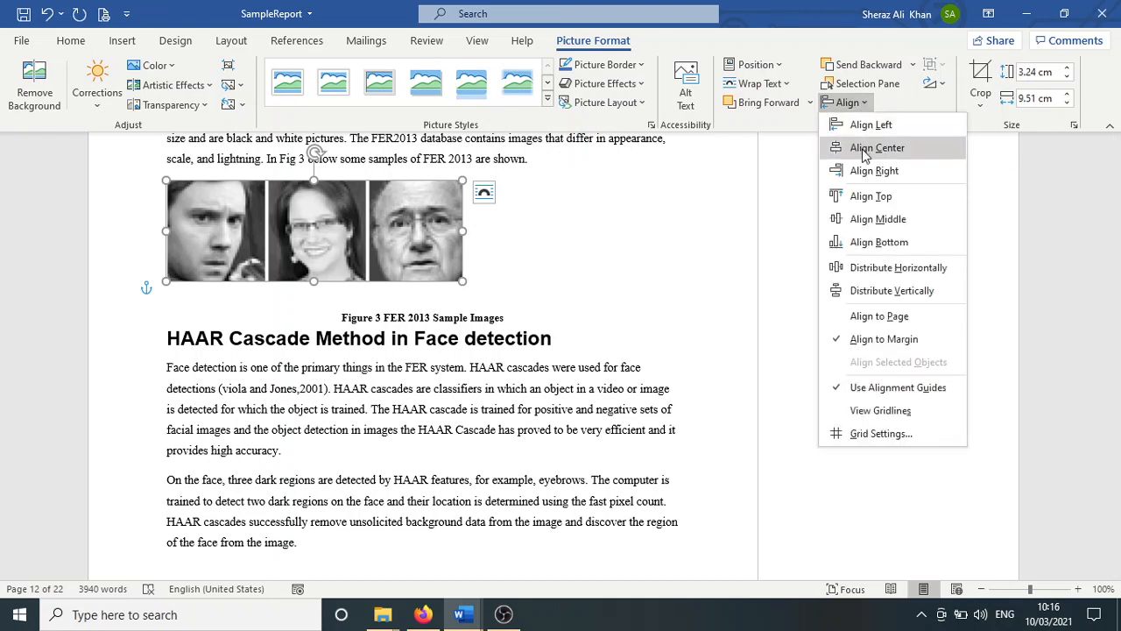
pyautogui.click(866, 149)
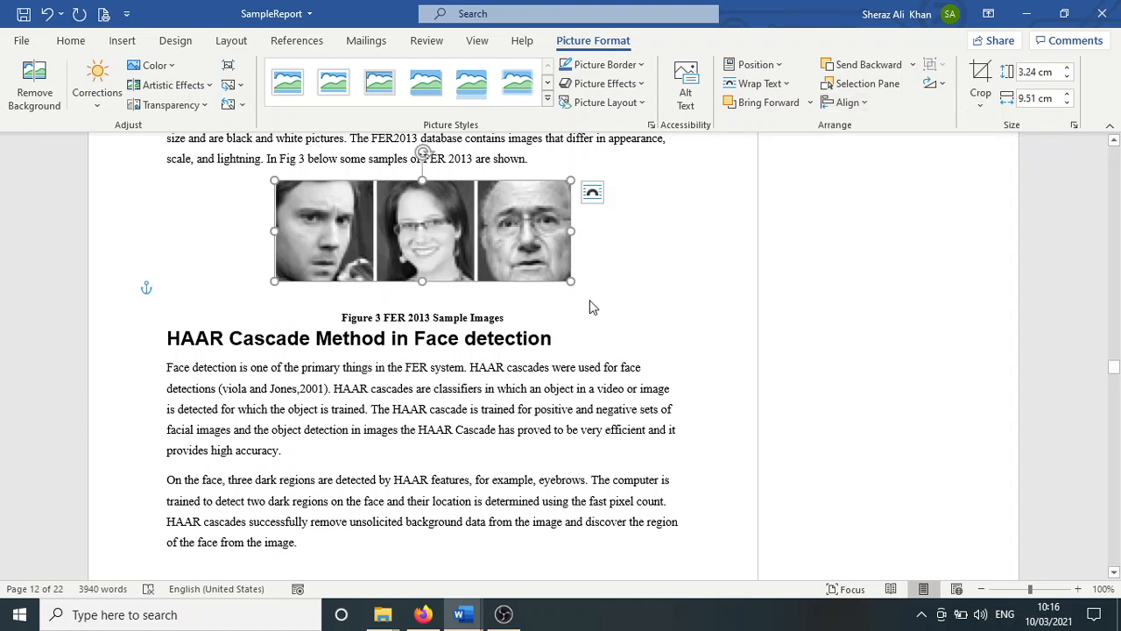
pyautogui.click(778, 65)
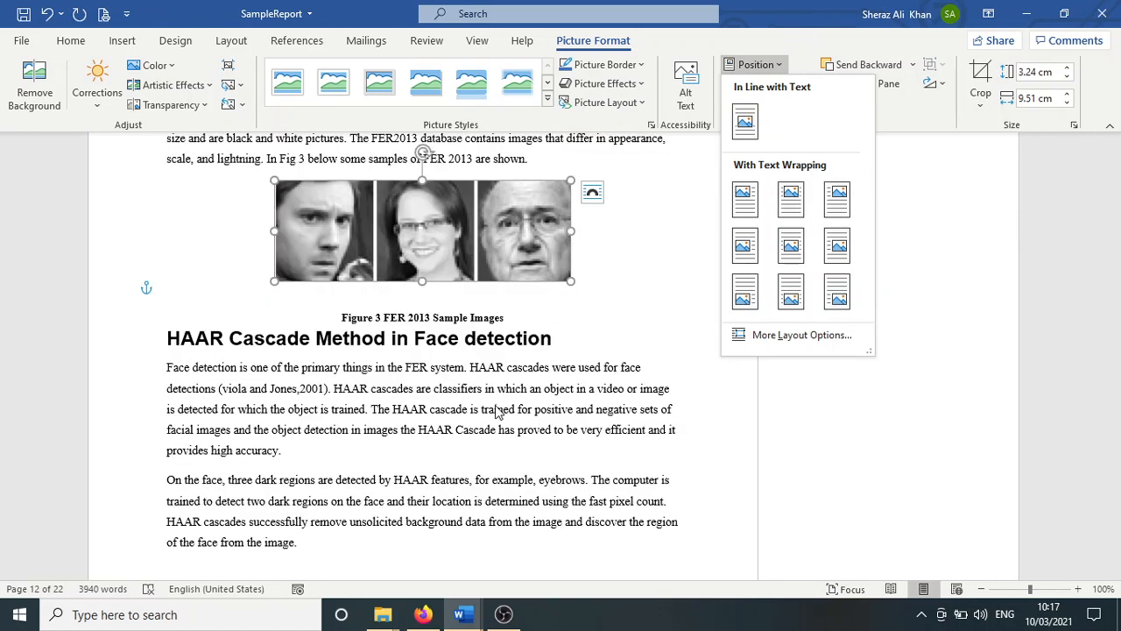
pyautogui.press('Escape')
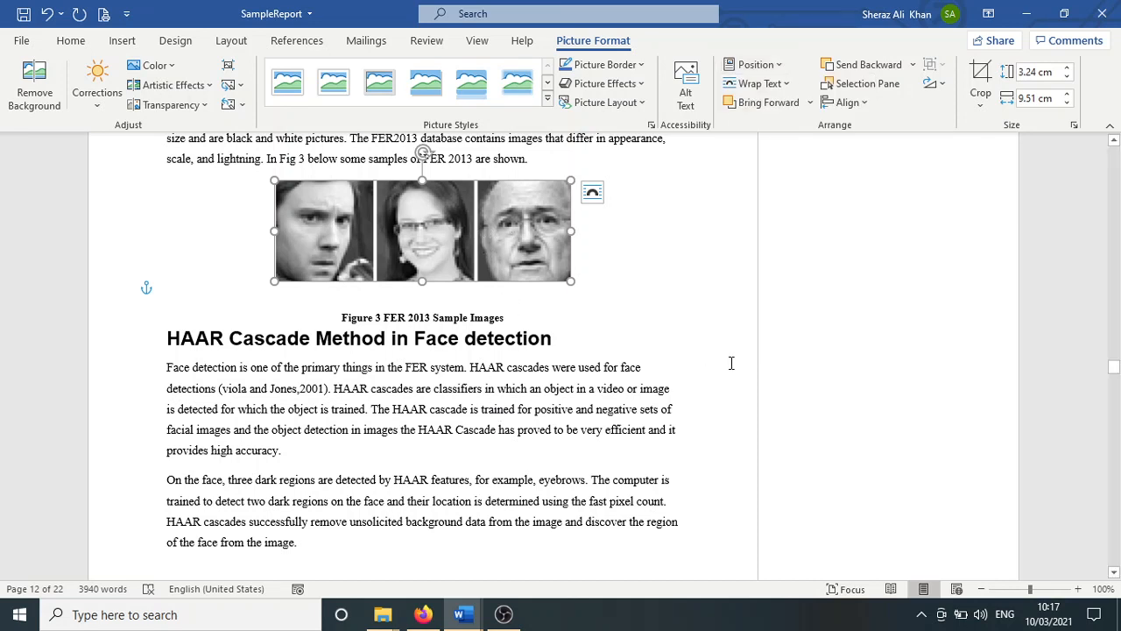
pyautogui.hotkey('ctrl', 's')
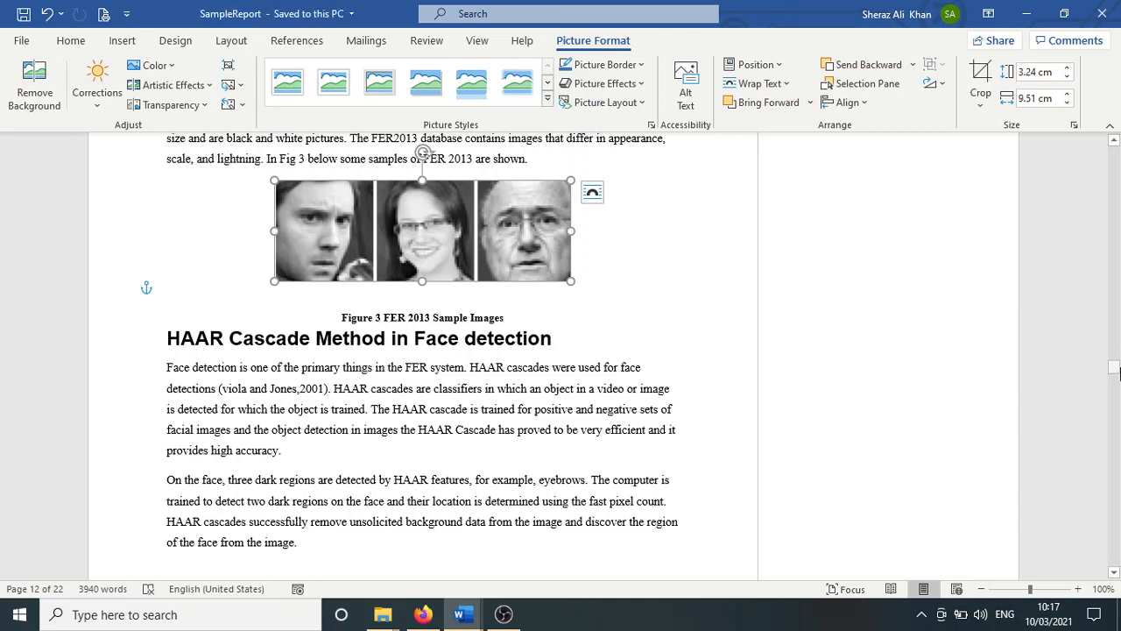
# Insert a blank page below the References entry at the end of the table of contents
pyautogui.moveTo(1114, 372); pyautogui.dragTo(1114, 236)
pyautogui.moveTo(1113, 229); pyautogui.dragTo(1114, 191)
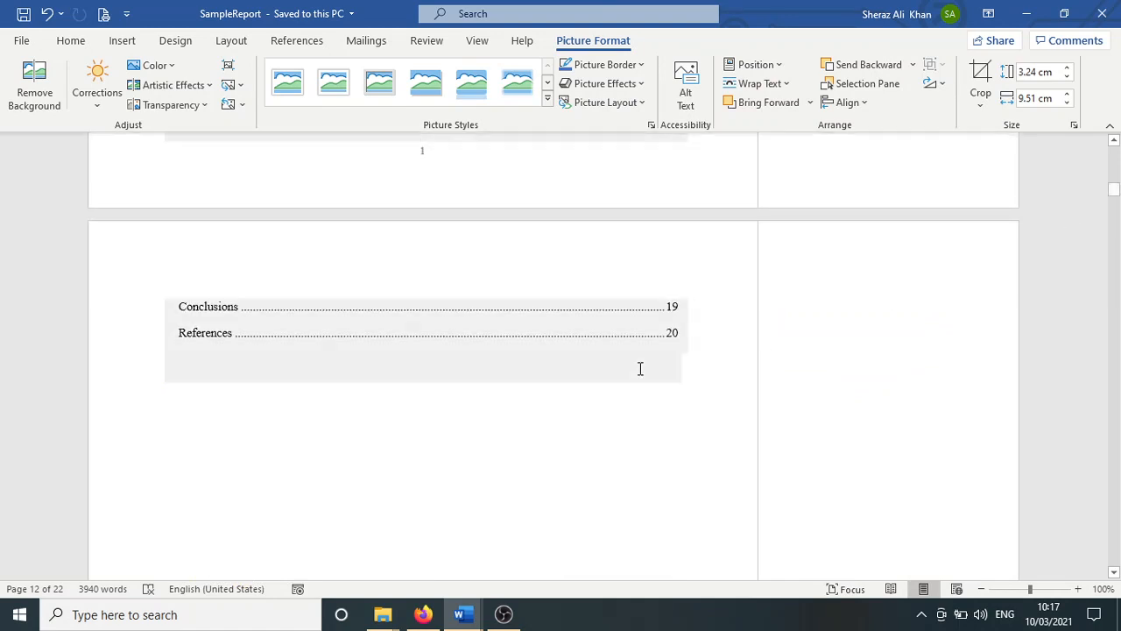
pyautogui.click(557, 436)
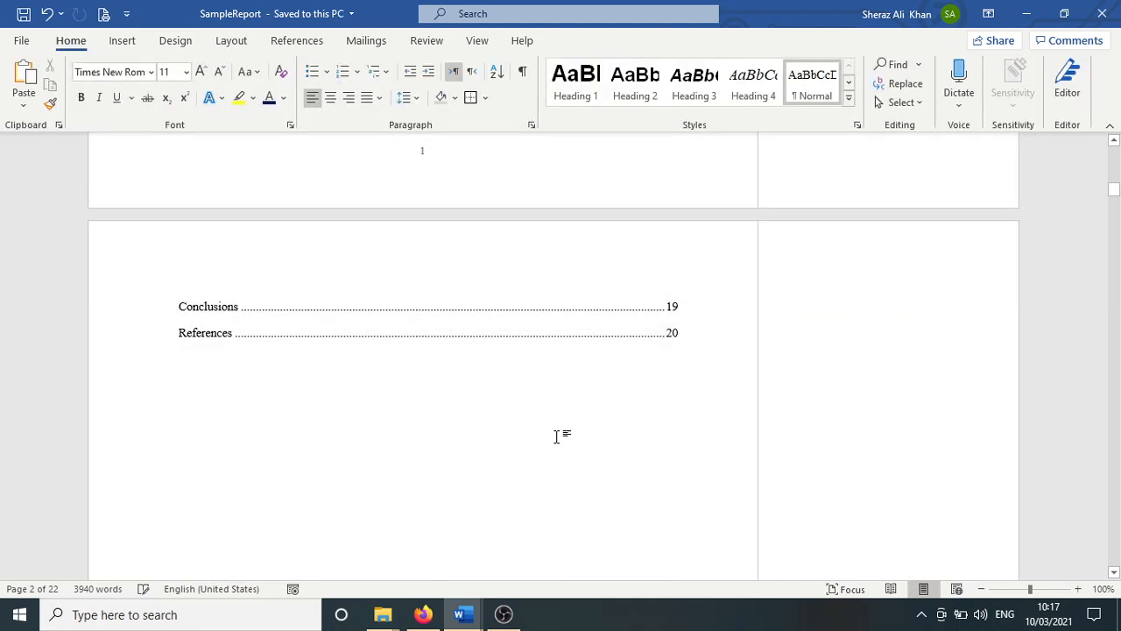
pyautogui.click(119, 41)
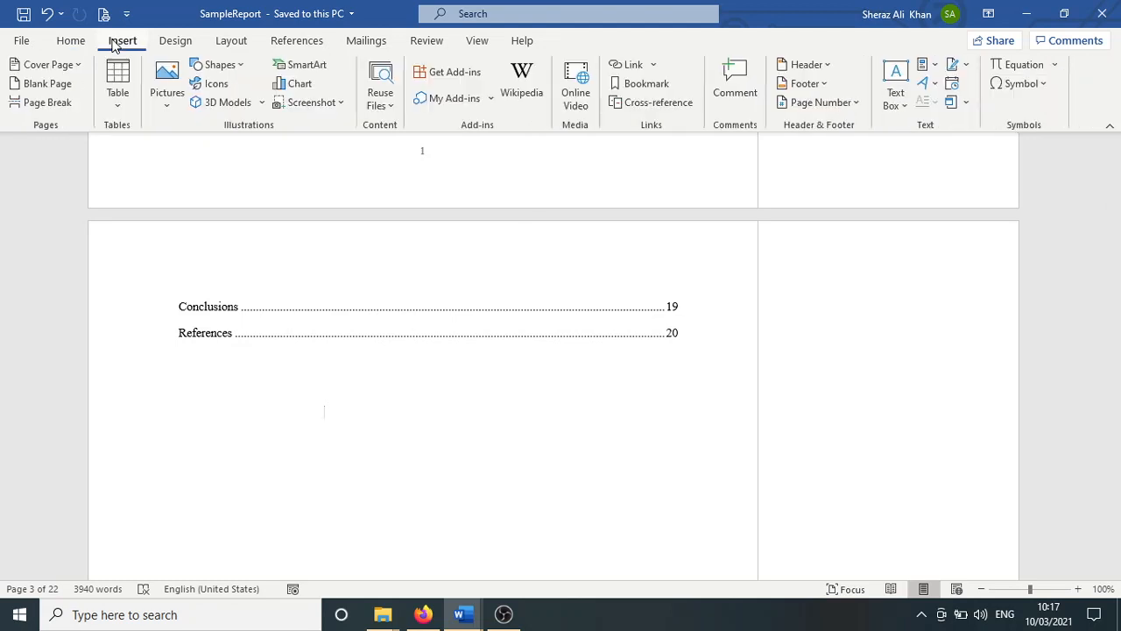
pyautogui.click(57, 86)
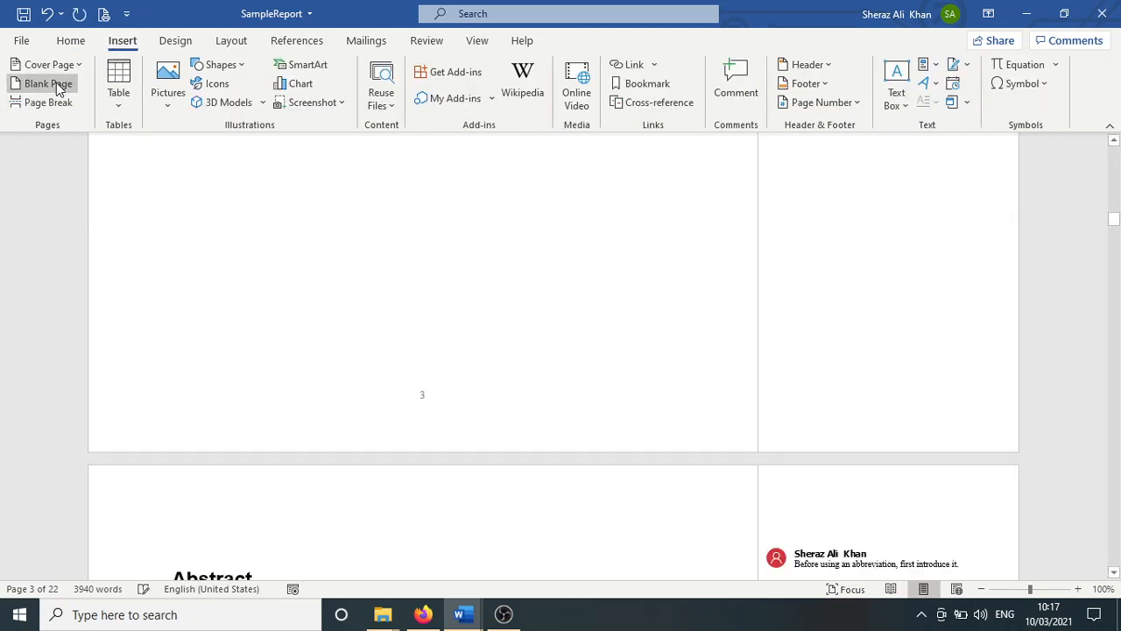
# Delete the extra blank lines and the leading space in front of the Abstract heading
pyautogui.click(1115, 143)
pyautogui.click(1115, 143)
pyautogui.click(1115, 142)
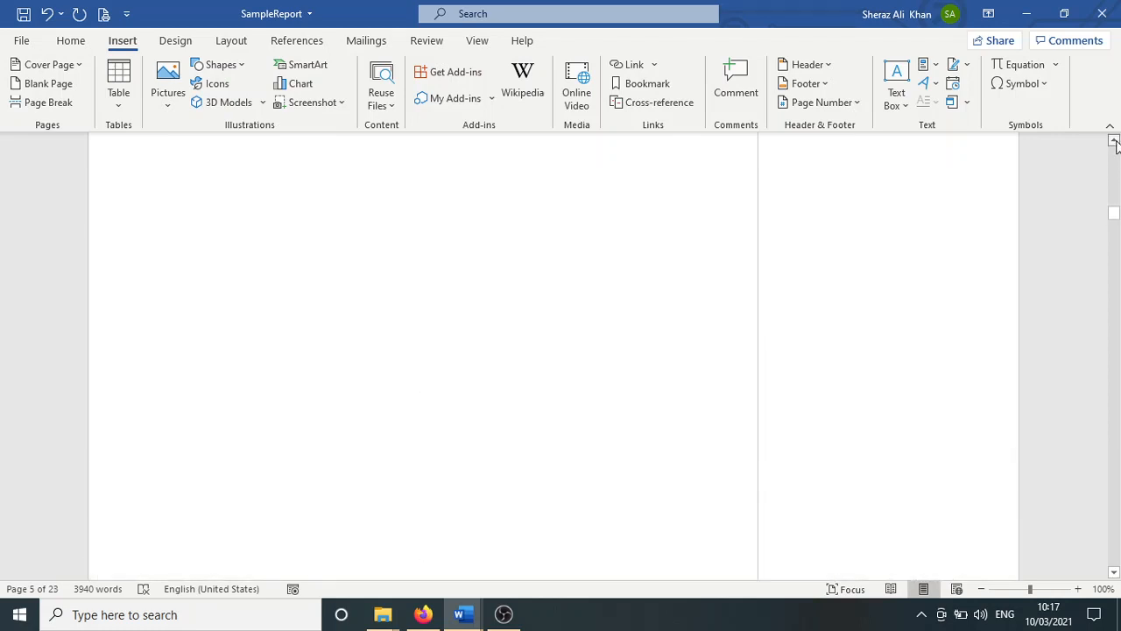
pyautogui.click(1115, 143)
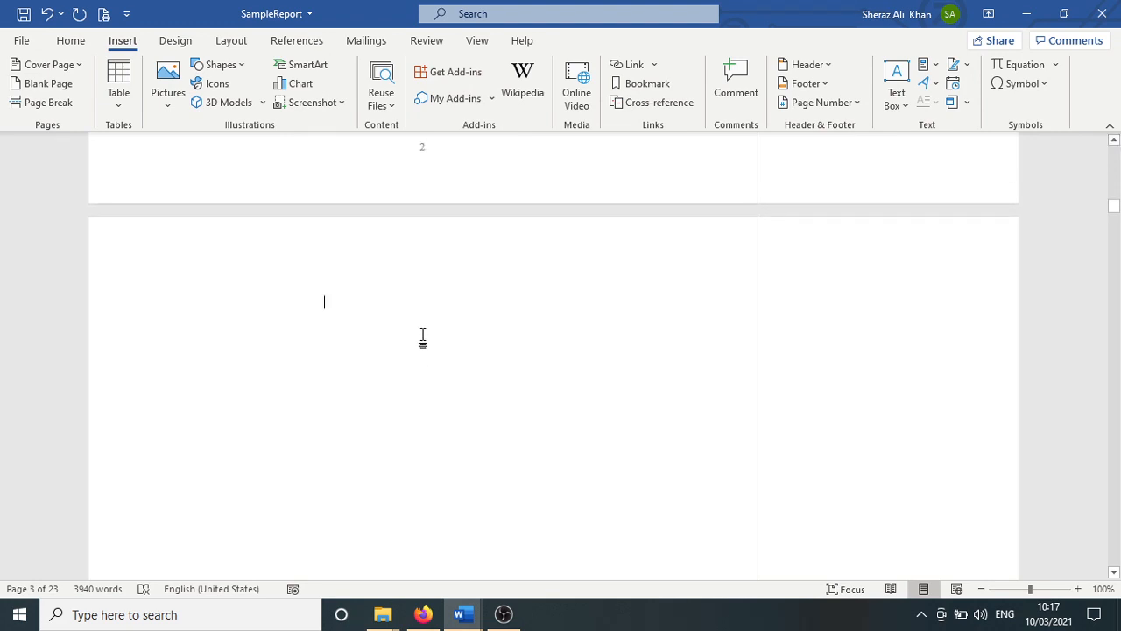
pyautogui.scroll(7, 422, 337)
pyautogui.scroll(-3, 422, 337)
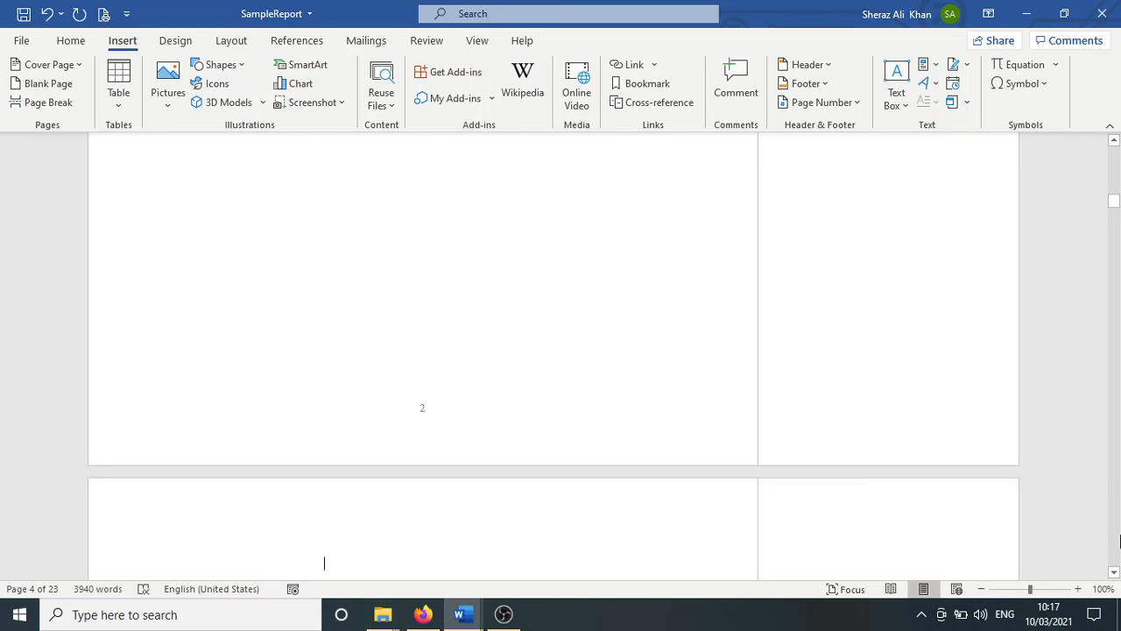
pyautogui.click(1114, 573)
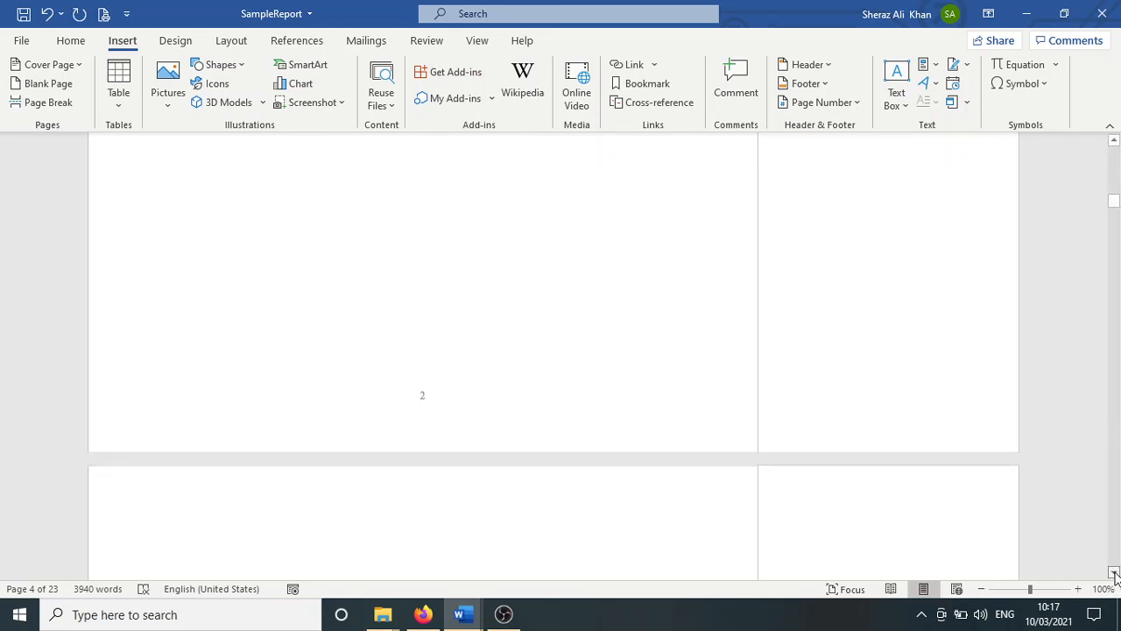
pyautogui.moveTo(1114, 573); pyautogui.dragTo(1113, 573)
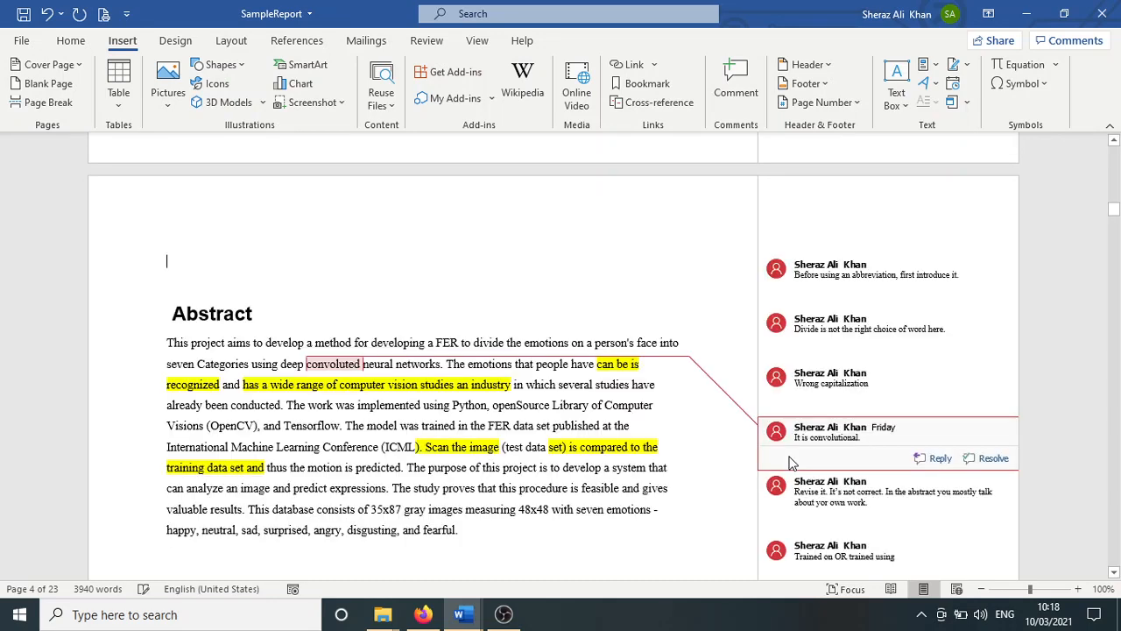
pyautogui.press('Delete')
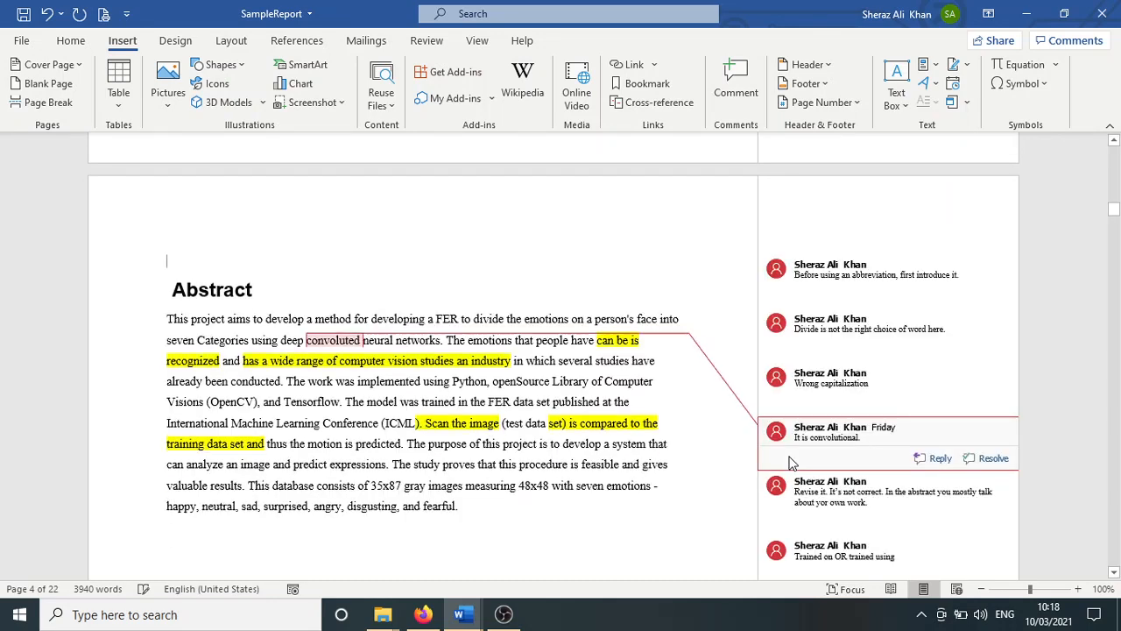
pyautogui.press('Delete')
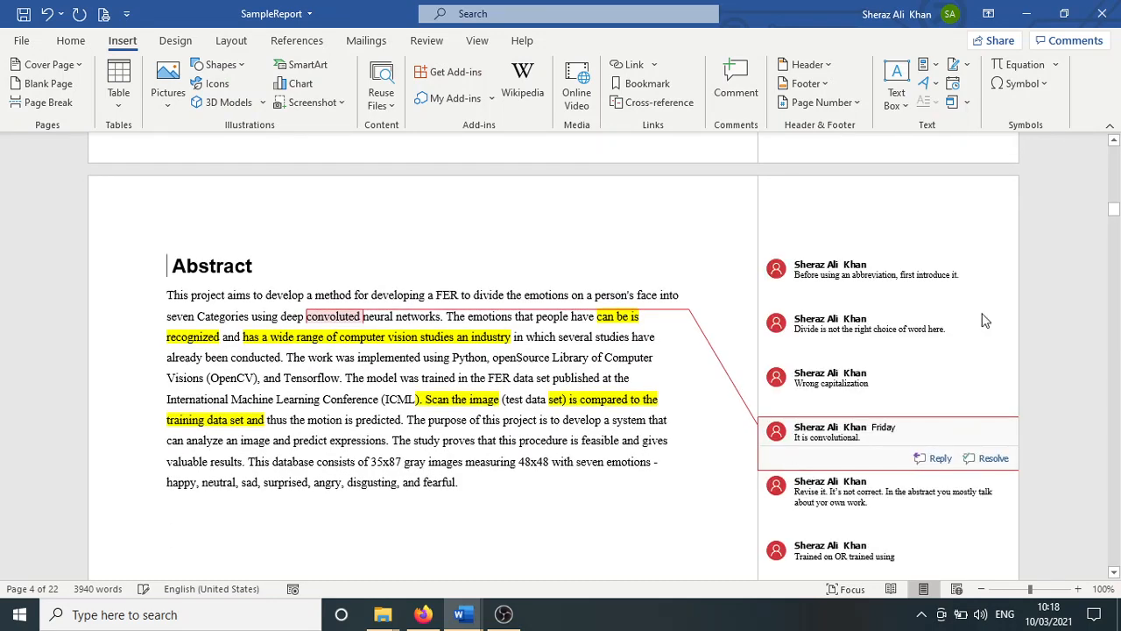
pyautogui.press('Delete')
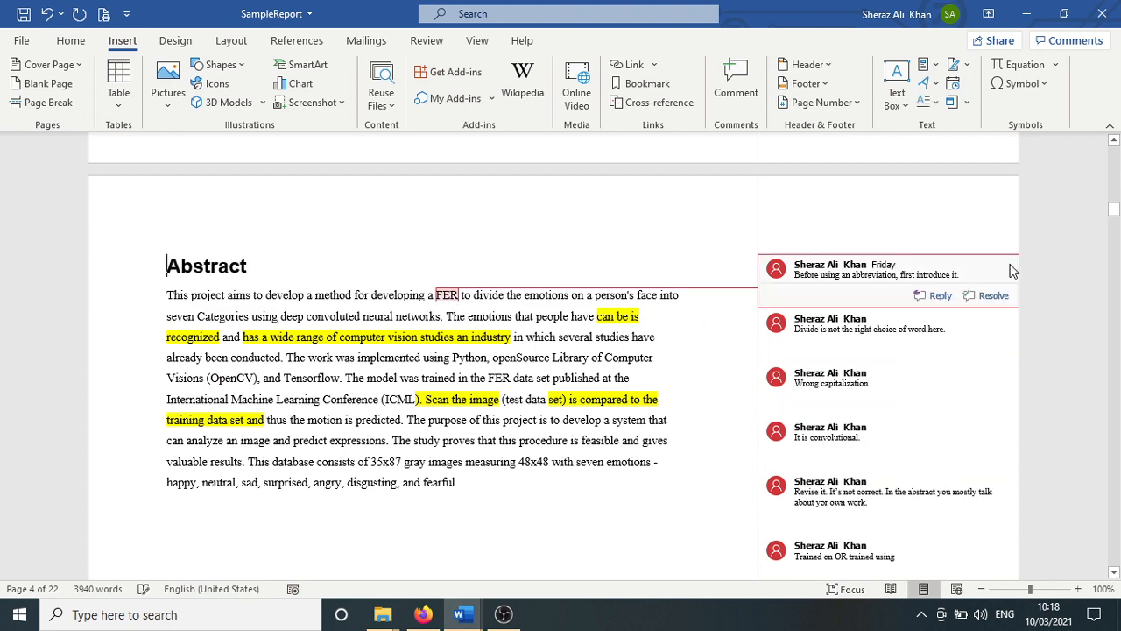
# Insert a new blank page between the end of the table of contents and the Abstract page
pyautogui.scroll(4, 1114, 151)
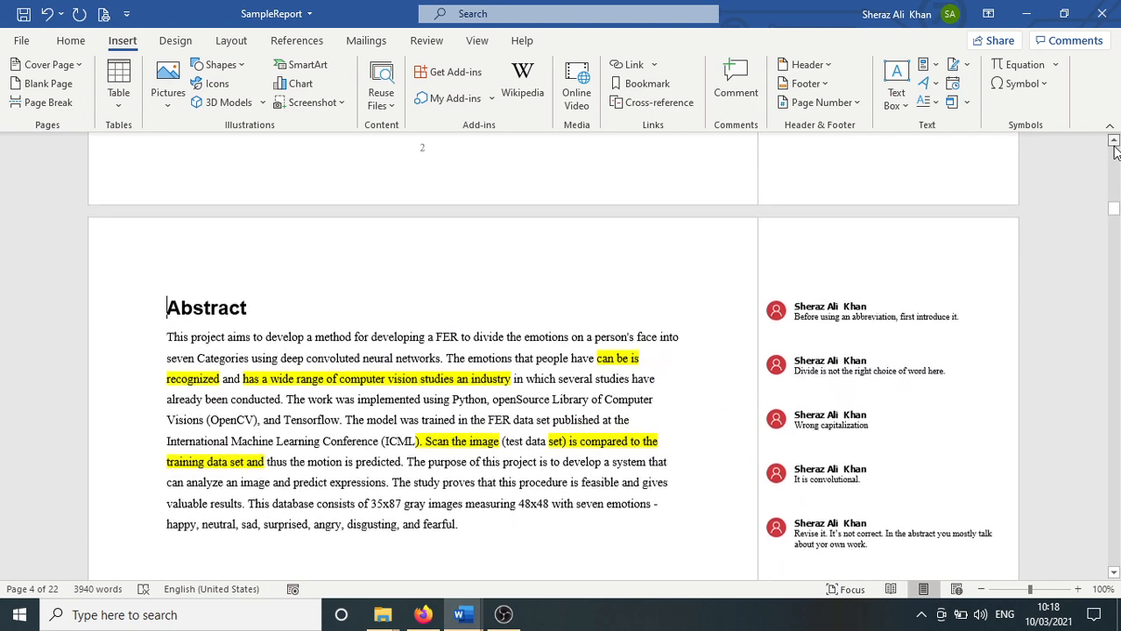
pyautogui.scroll(5, 1114, 150)
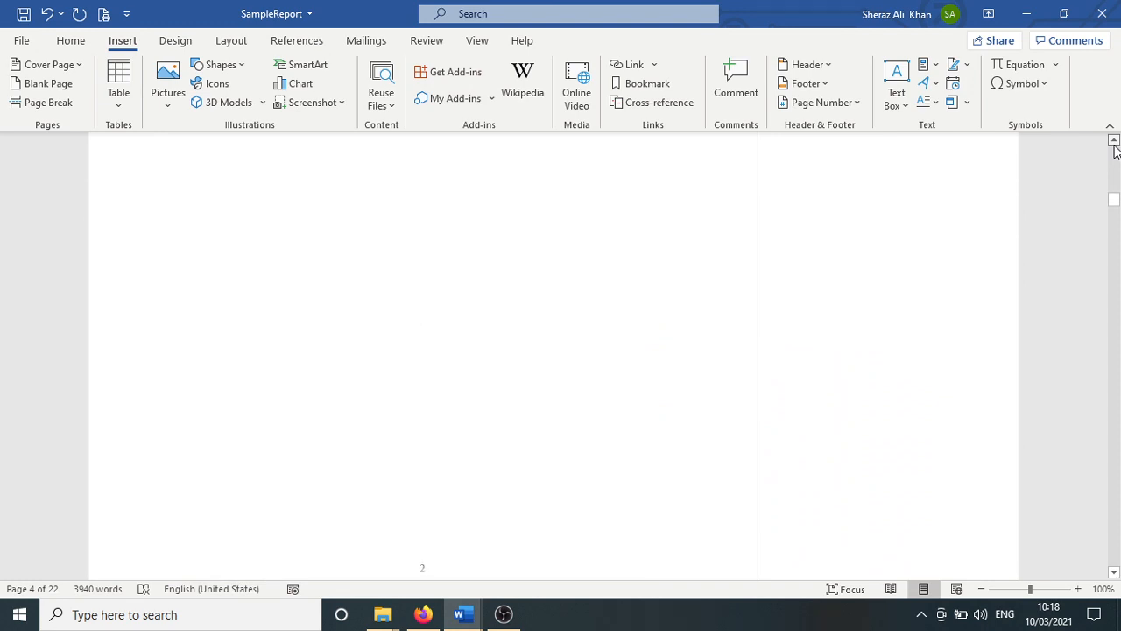
pyautogui.scroll(3, 1114, 151)
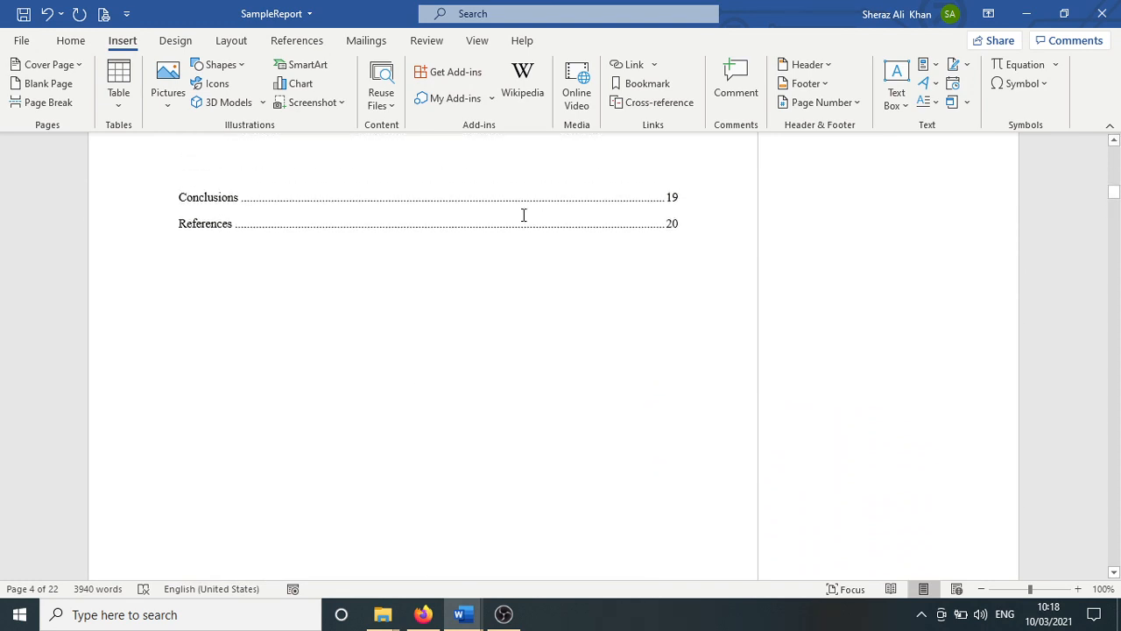
pyautogui.click(426, 301)
pyautogui.press('Up')
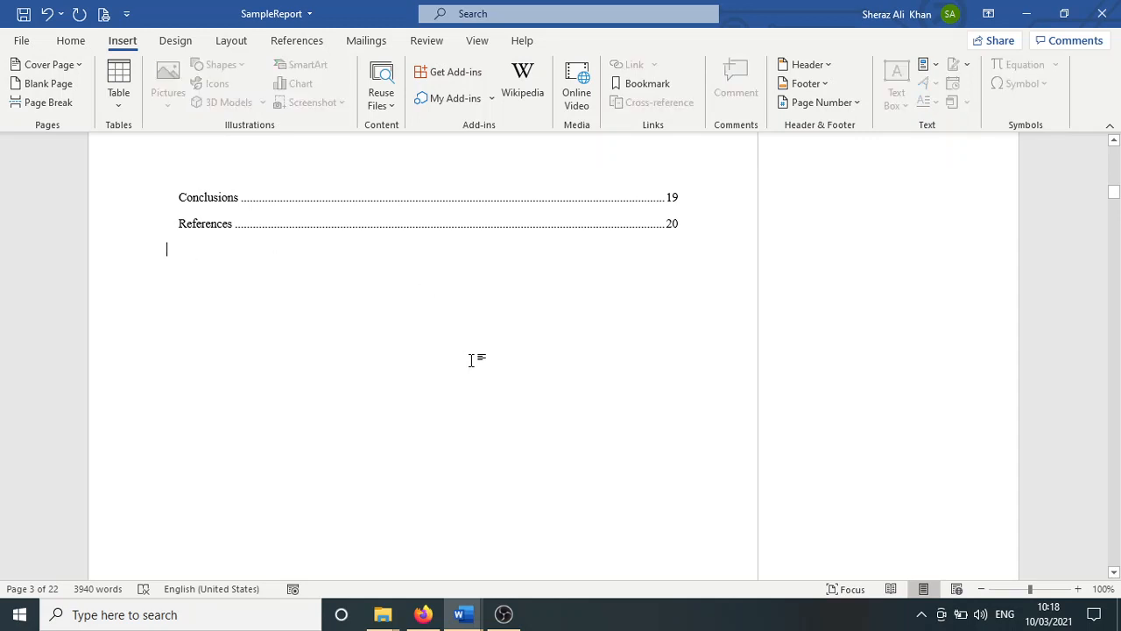
pyautogui.press('Down')
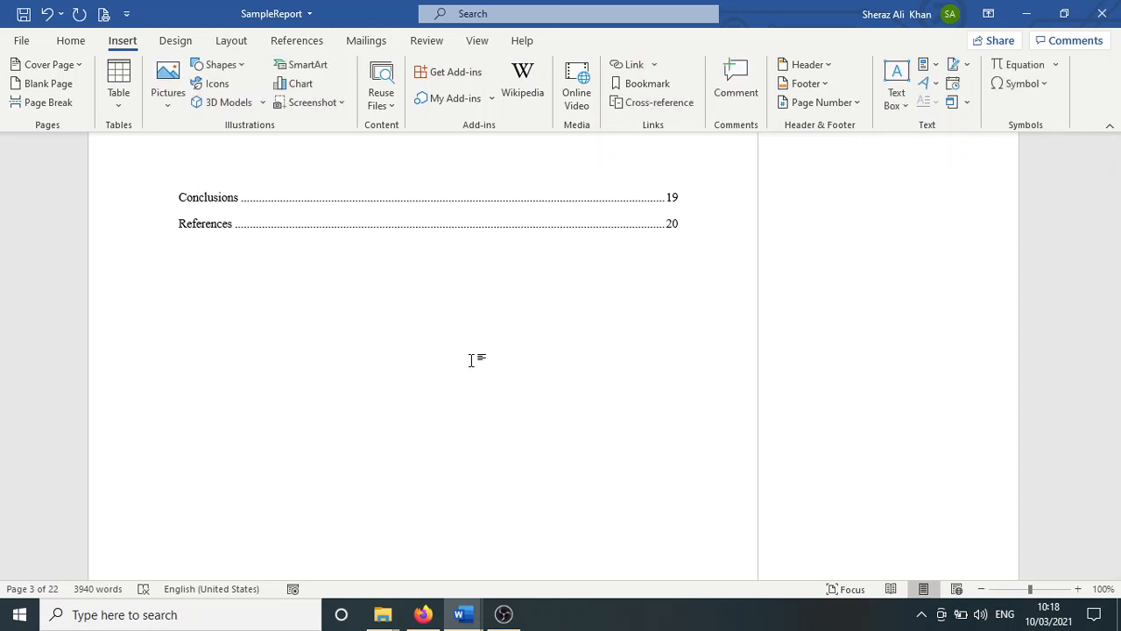
pyautogui.click(60, 86)
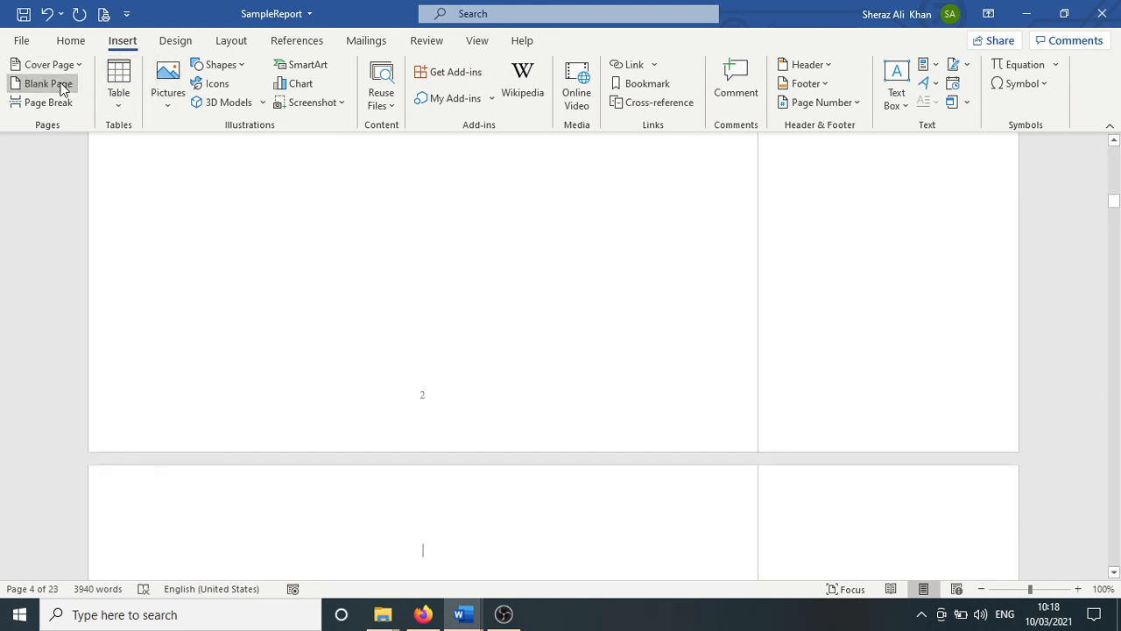
# Start inserting a table of figures on the new blank page before the Abstract
pyautogui.click(1113, 573)
pyautogui.click(1113, 573)
pyautogui.click(1113, 572)
pyautogui.click(1113, 573)
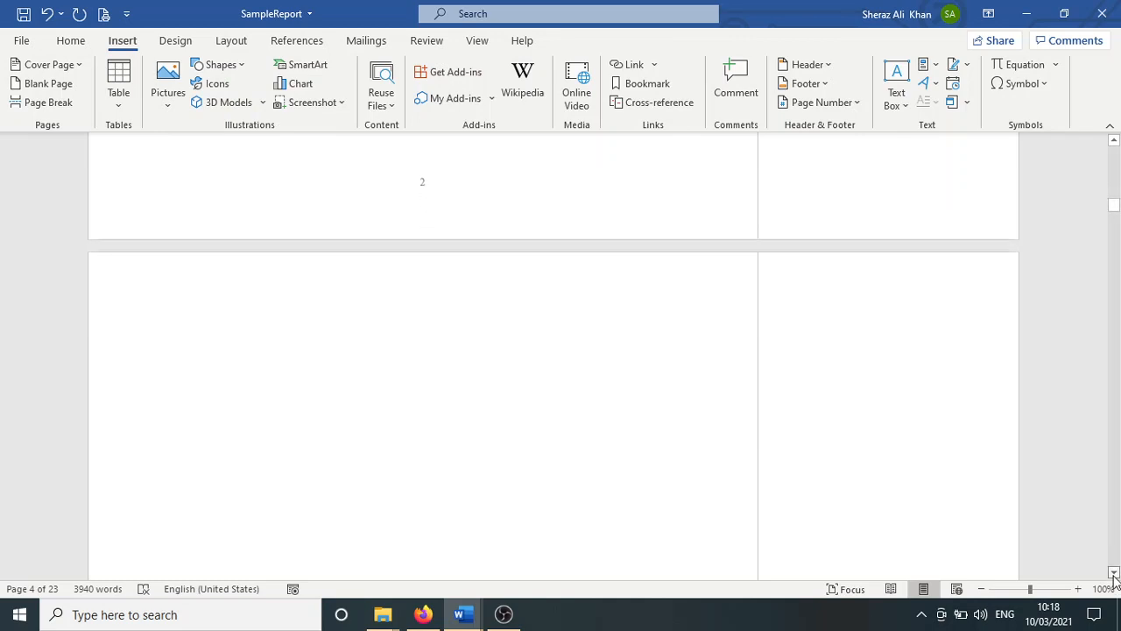
pyautogui.click(307, 41)
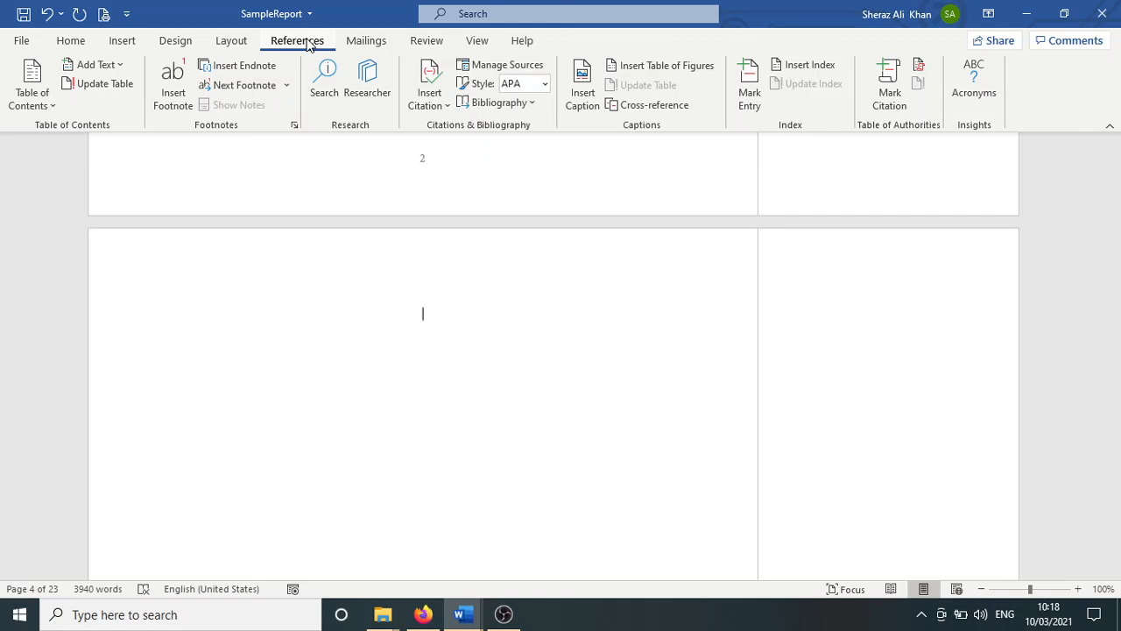
pyautogui.click(657, 68)
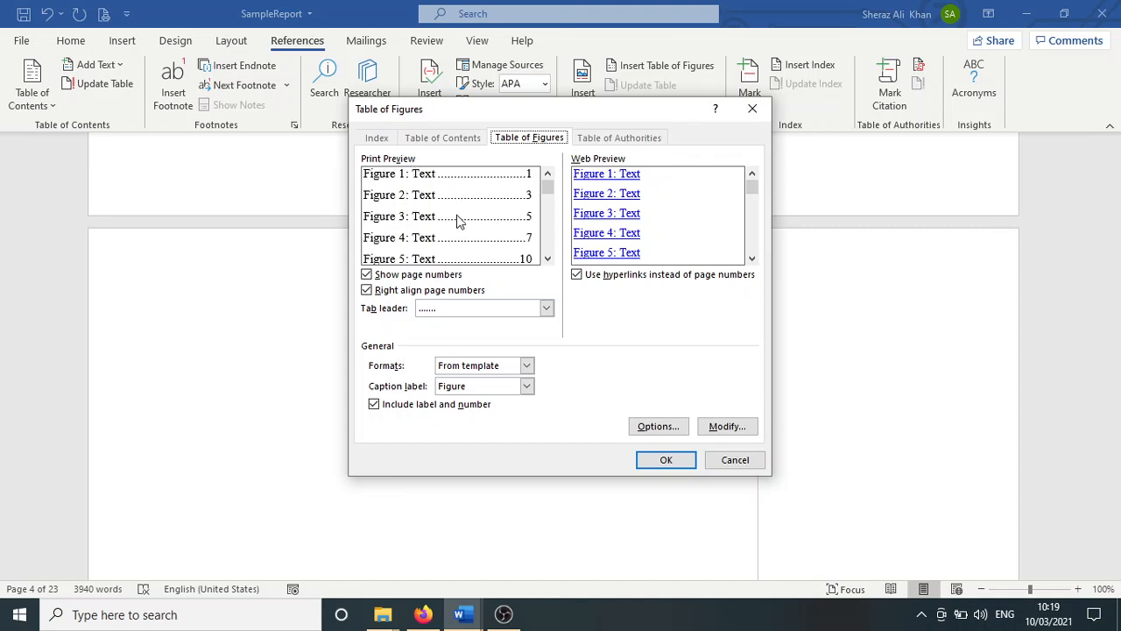
# Preview the table of figures without page numbers and without right-aligned page numbers, and restore both options
pyautogui.click(408, 279)
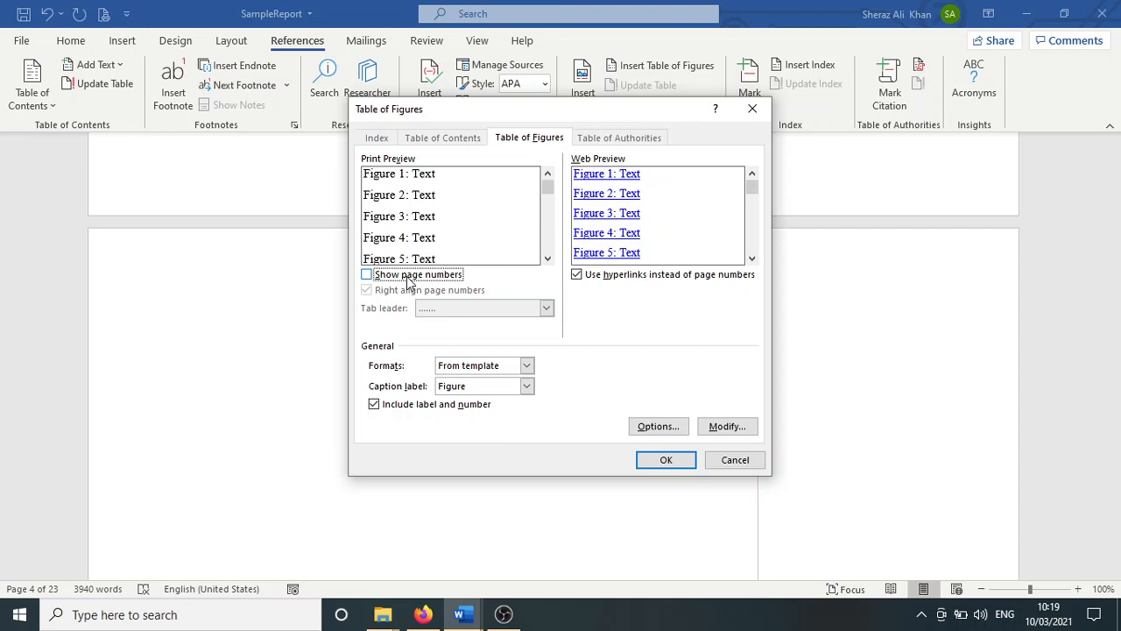
pyautogui.click(409, 279)
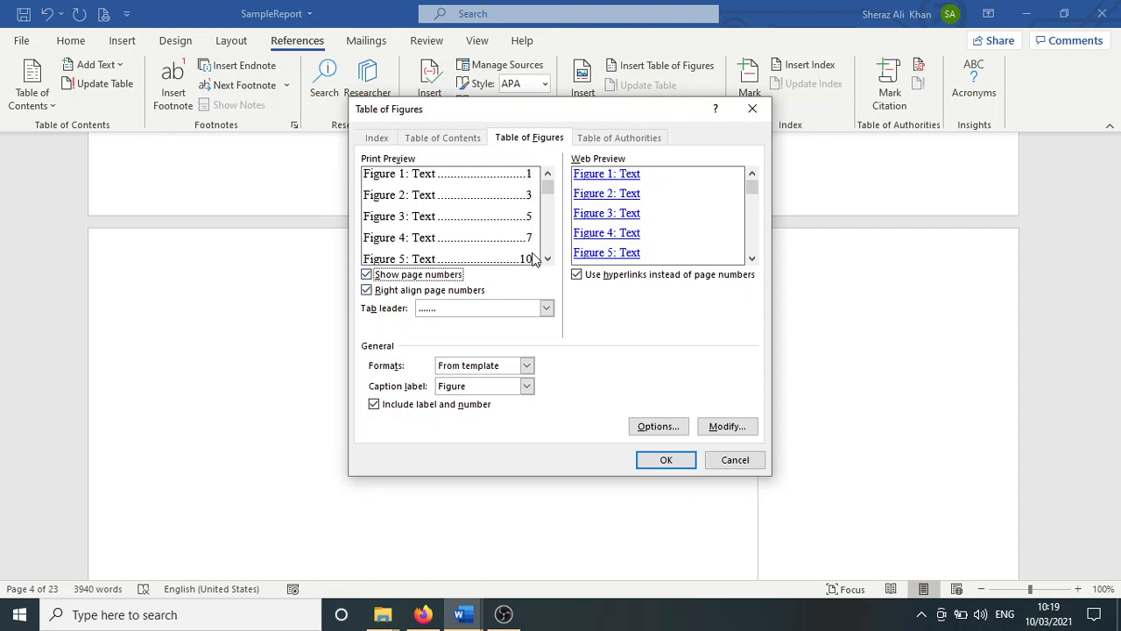
pyautogui.click(449, 291)
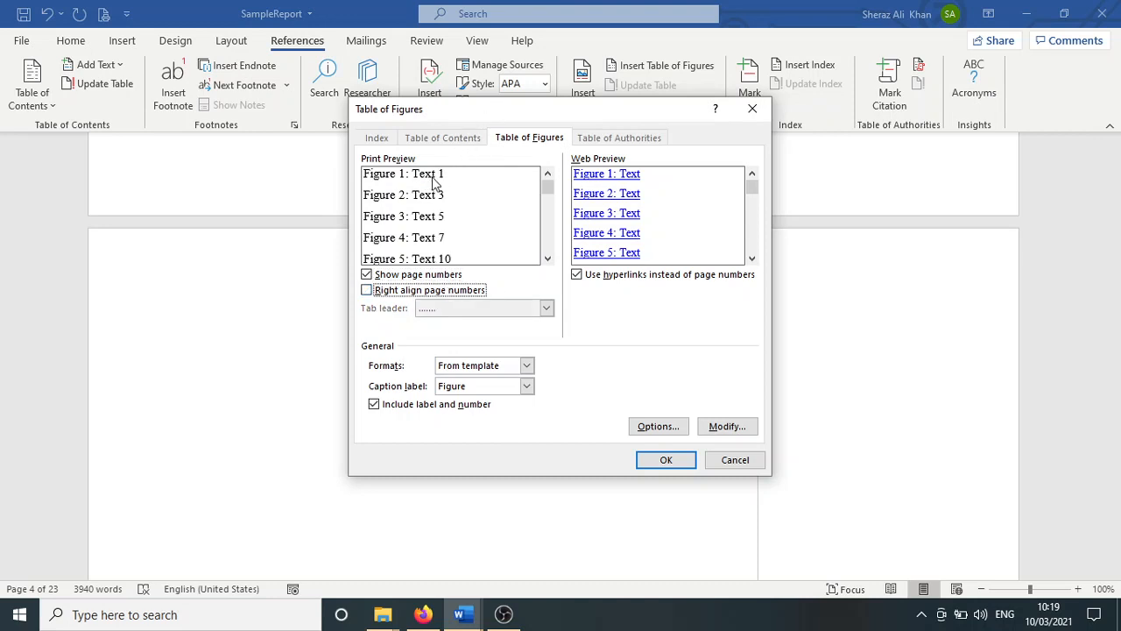
pyautogui.click(390, 295)
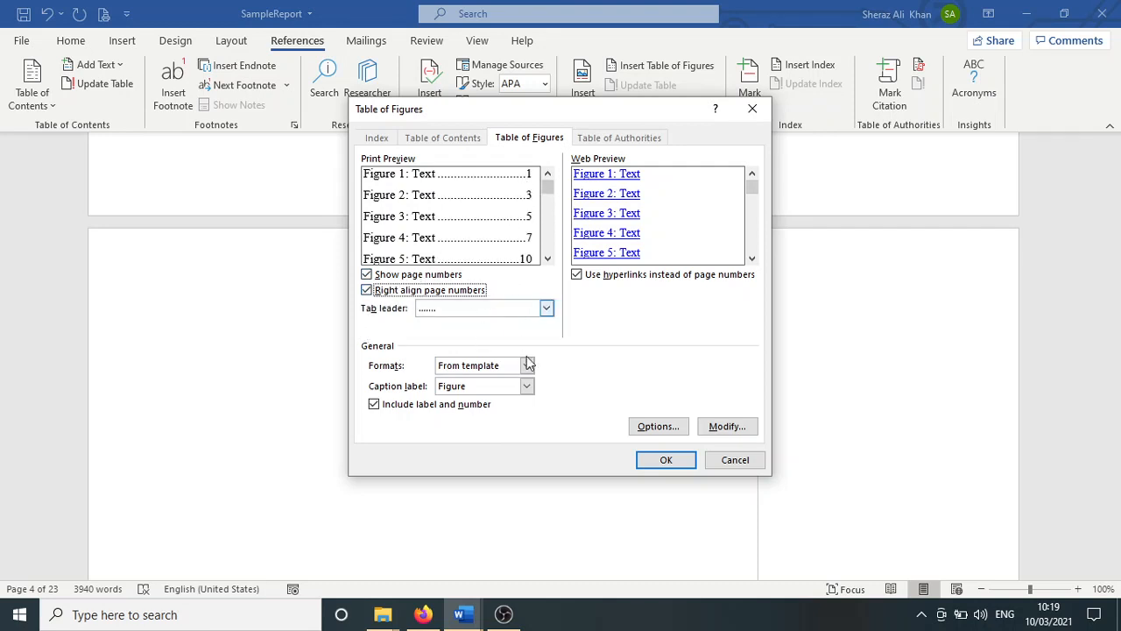
# Preview the dashed, underlined and empty tab leaders for the table of figures, and return to the dotted leader
pyautogui.click(546, 309)
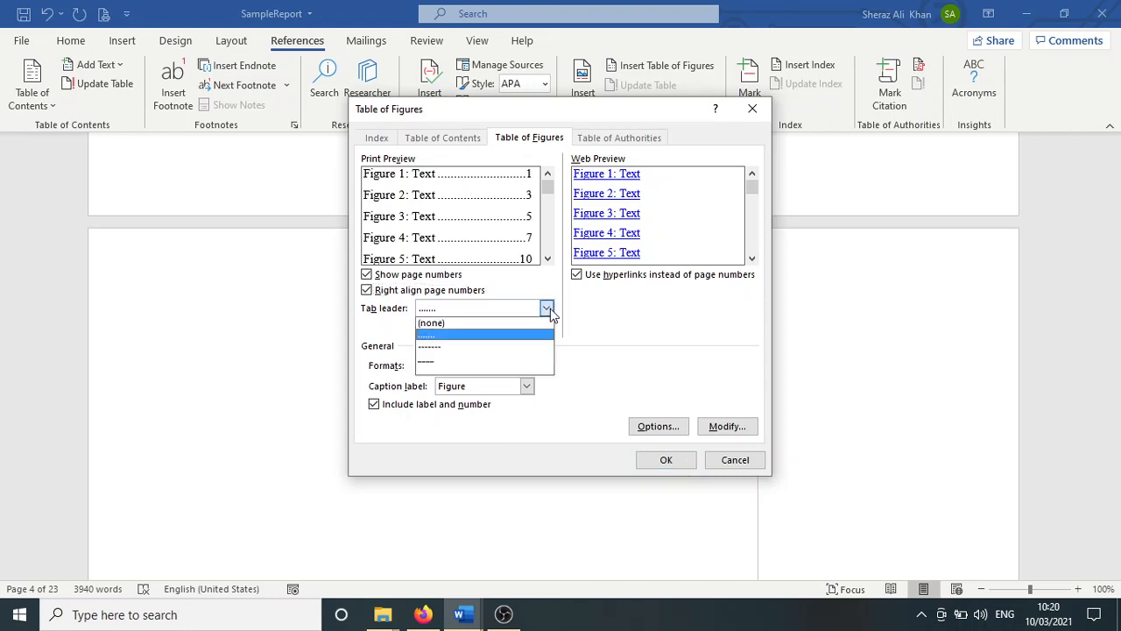
pyautogui.click(518, 348)
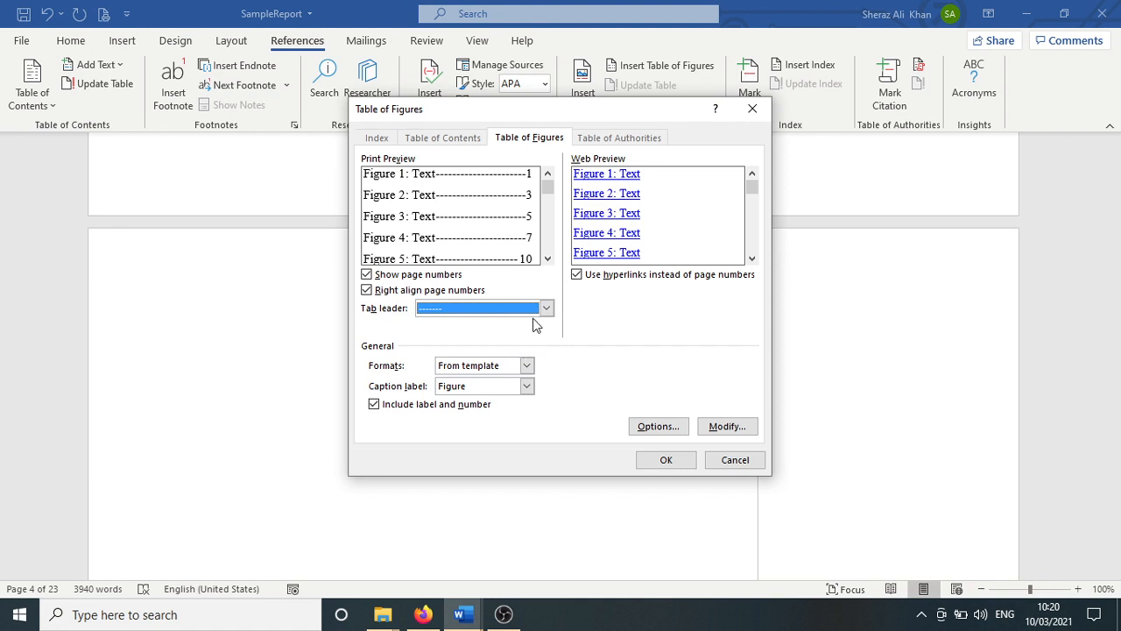
pyautogui.click(547, 308)
pyautogui.click(529, 359)
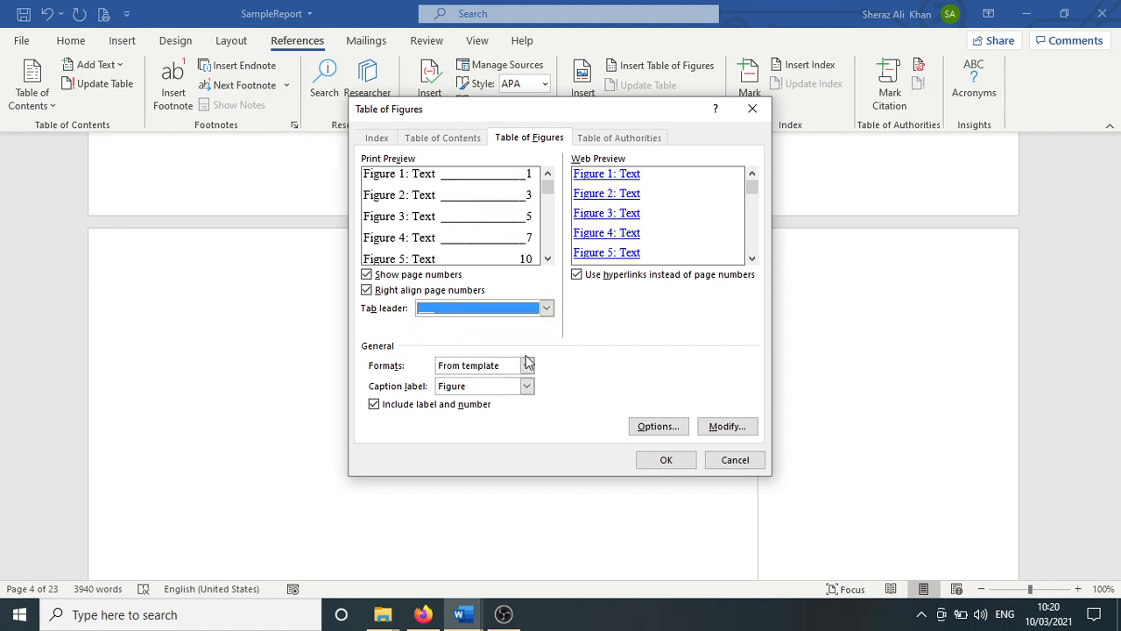
pyautogui.click(546, 308)
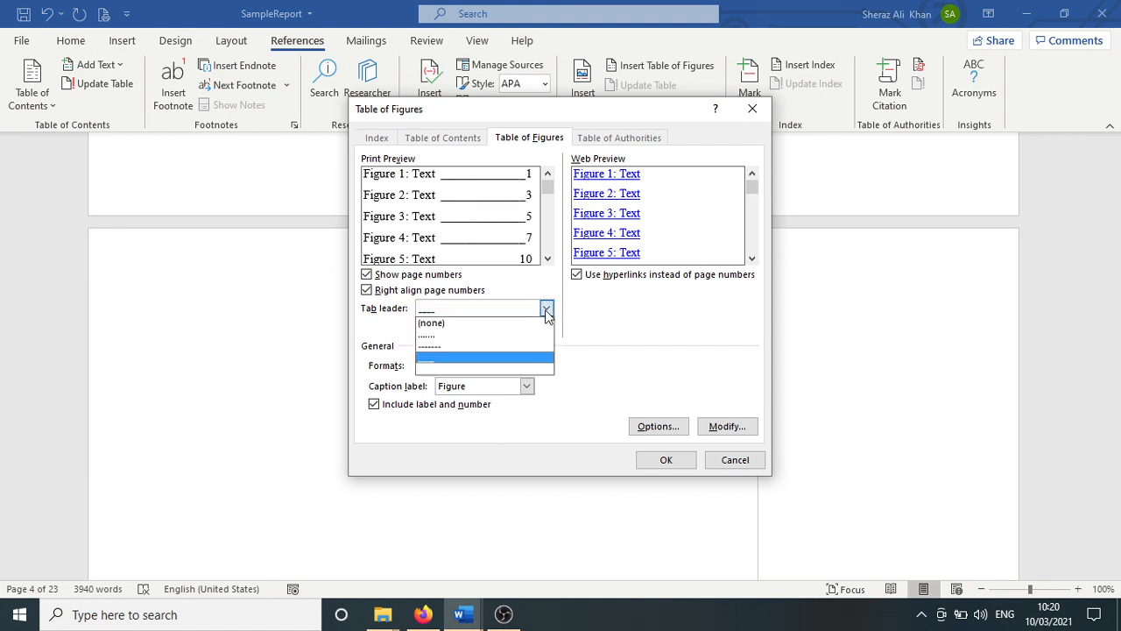
pyautogui.click(528, 324)
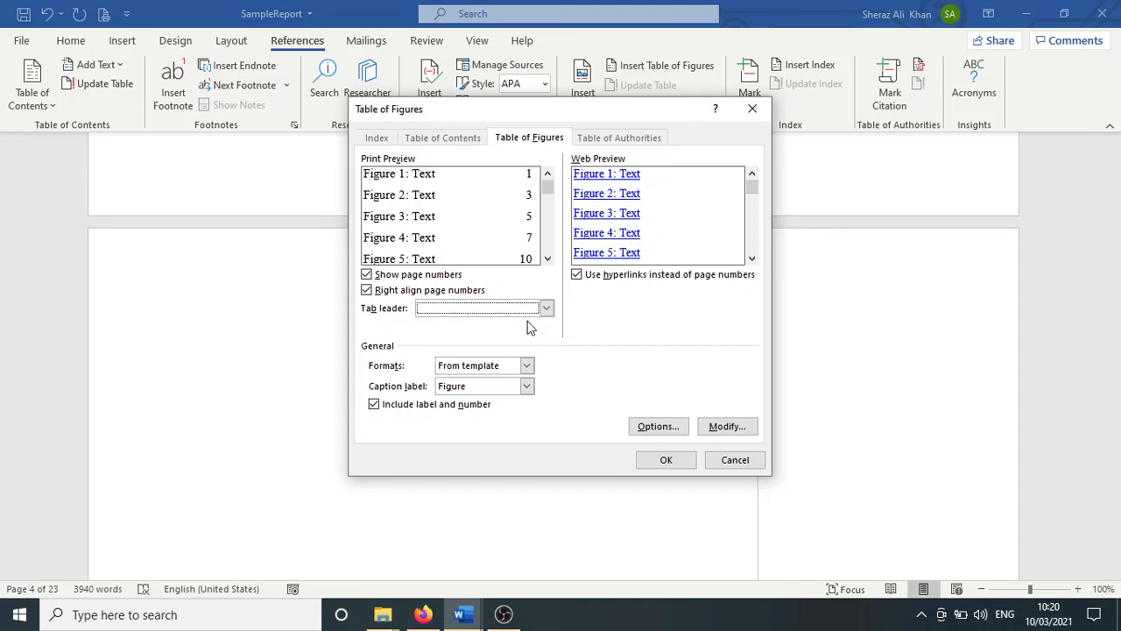
pyautogui.click(545, 309)
pyautogui.click(531, 336)
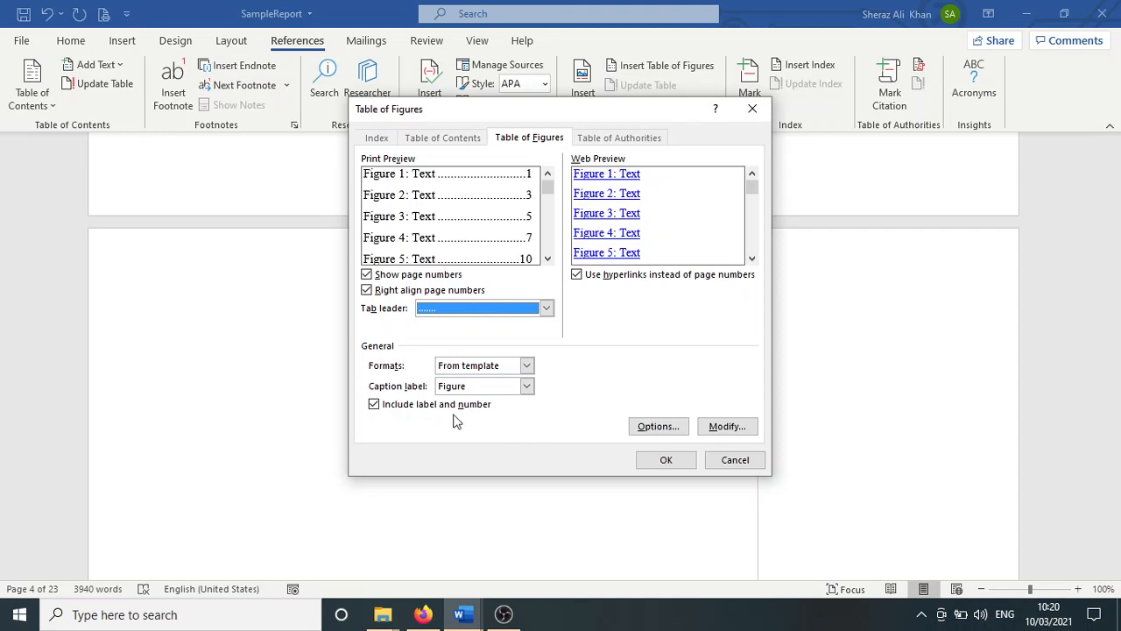
# Preview the table of figures without labels and numbers, restore them, and insert the table with the Figure caption label
pyautogui.click(399, 410)
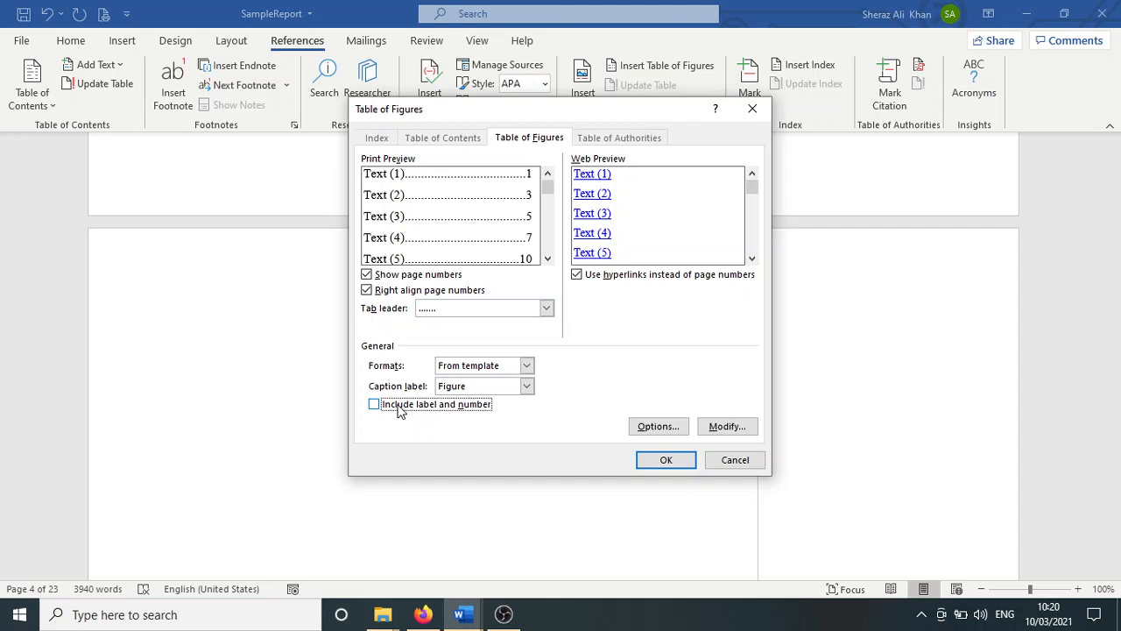
pyautogui.click(399, 410)
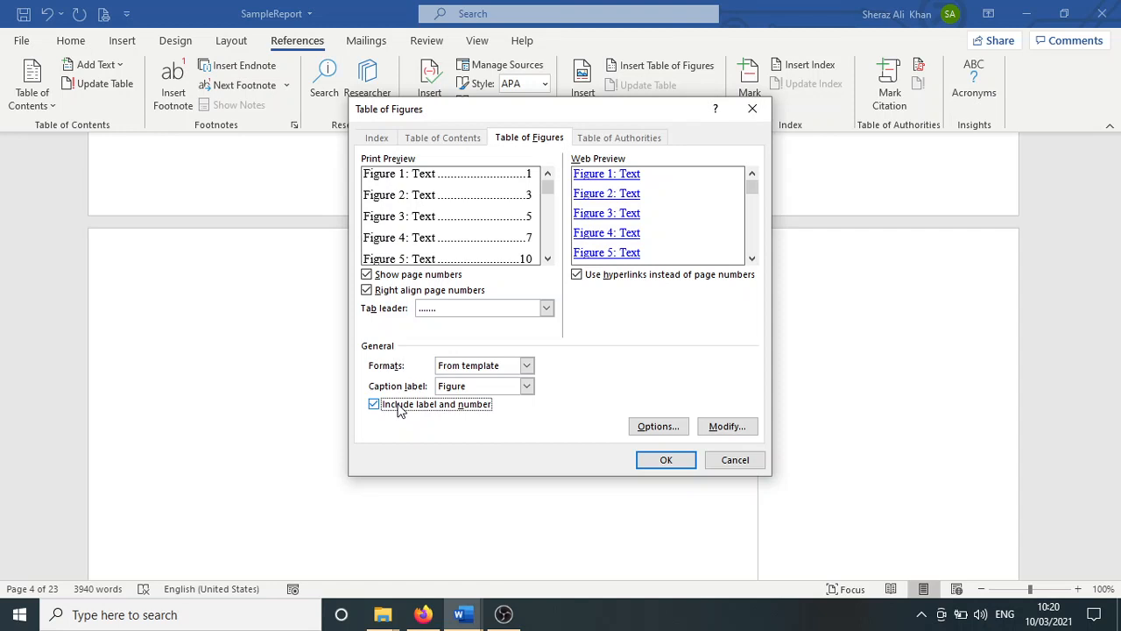
pyautogui.click(527, 386)
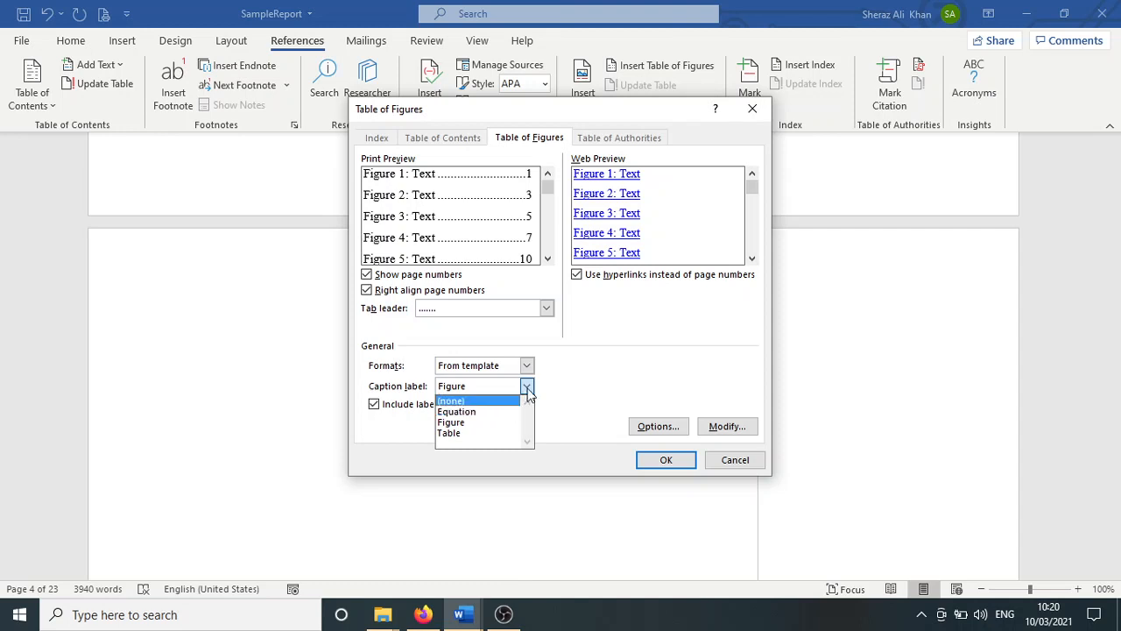
pyautogui.click(472, 428)
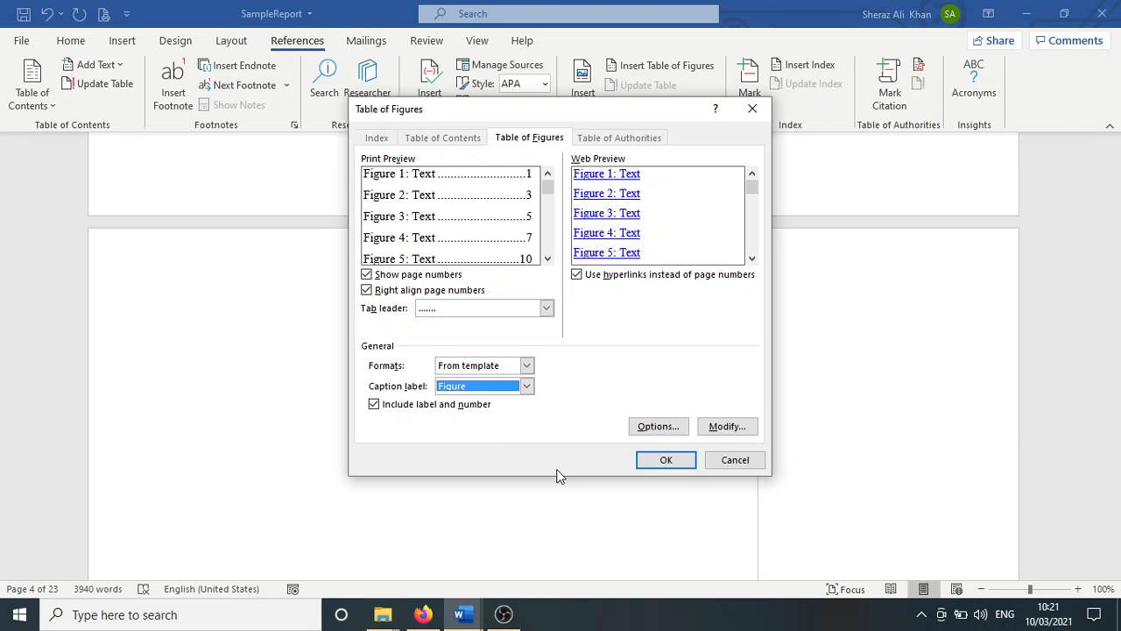
pyautogui.click(658, 461)
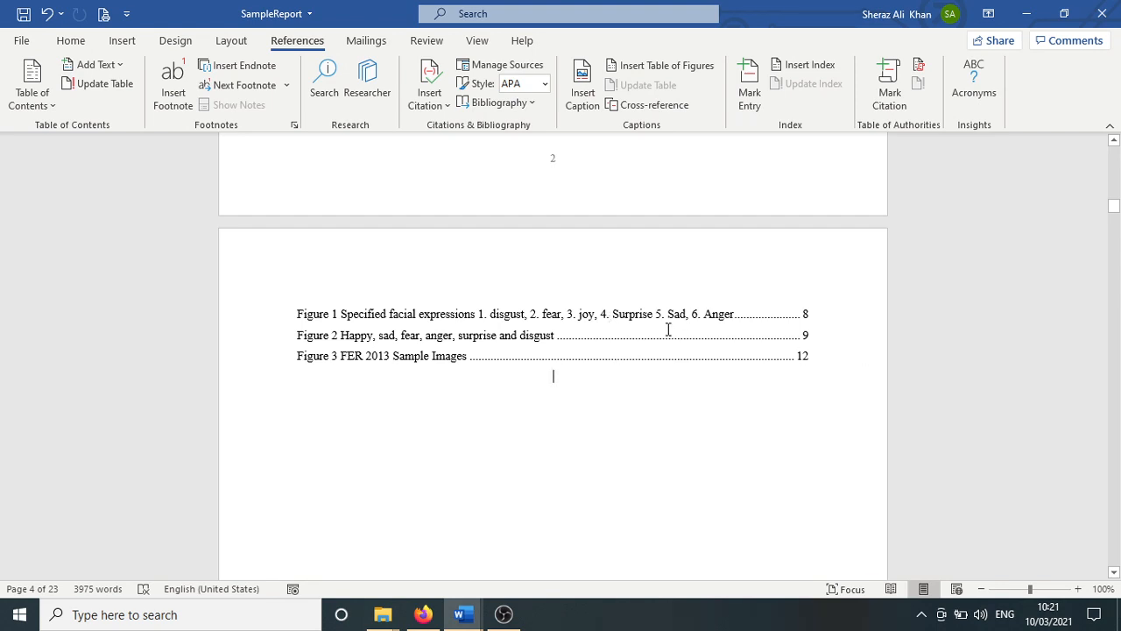
# Add the centred title "Table of Figures" in the Heading 1 style on a new line above the list of figures, and save the document
pyautogui.click(593, 292)
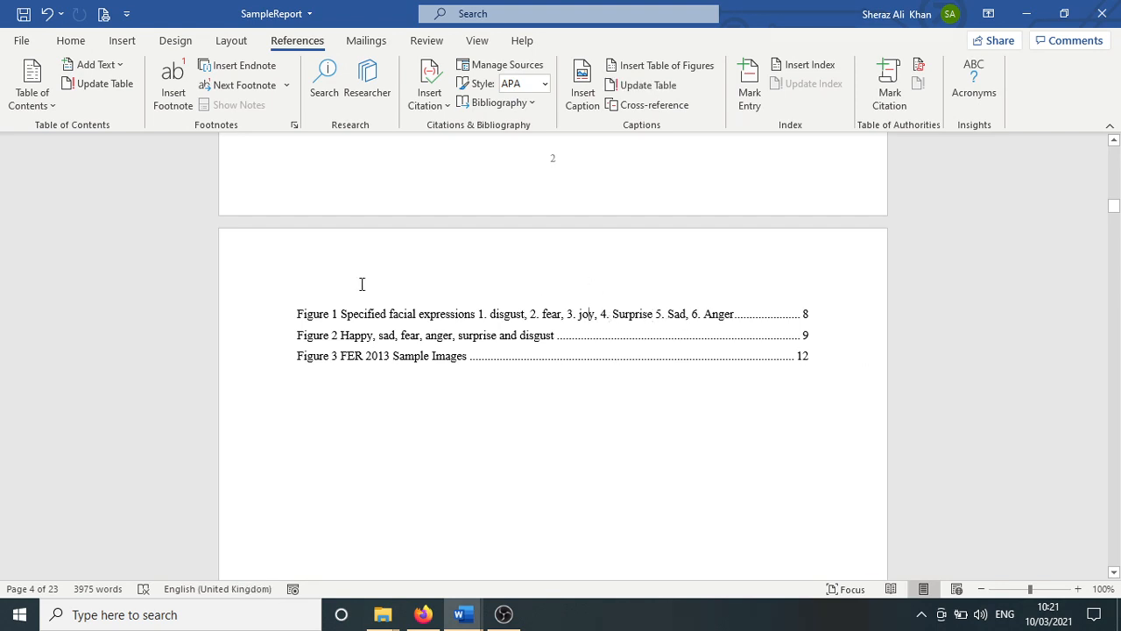
pyautogui.moveTo(295, 310); pyautogui.dragTo(417, 313)
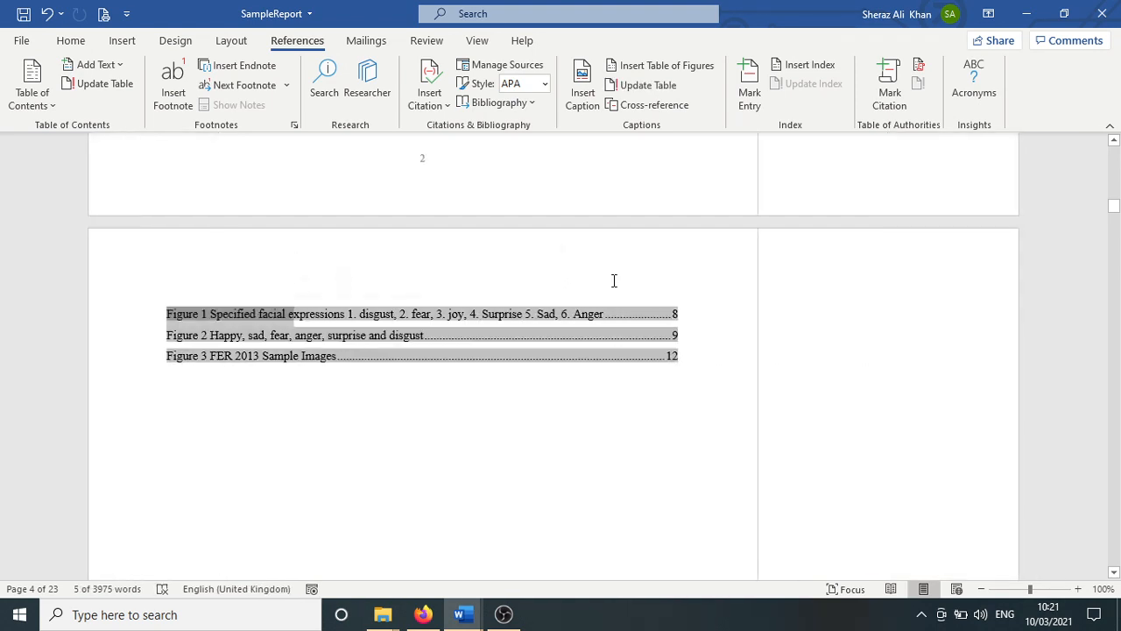
pyautogui.click(614, 280)
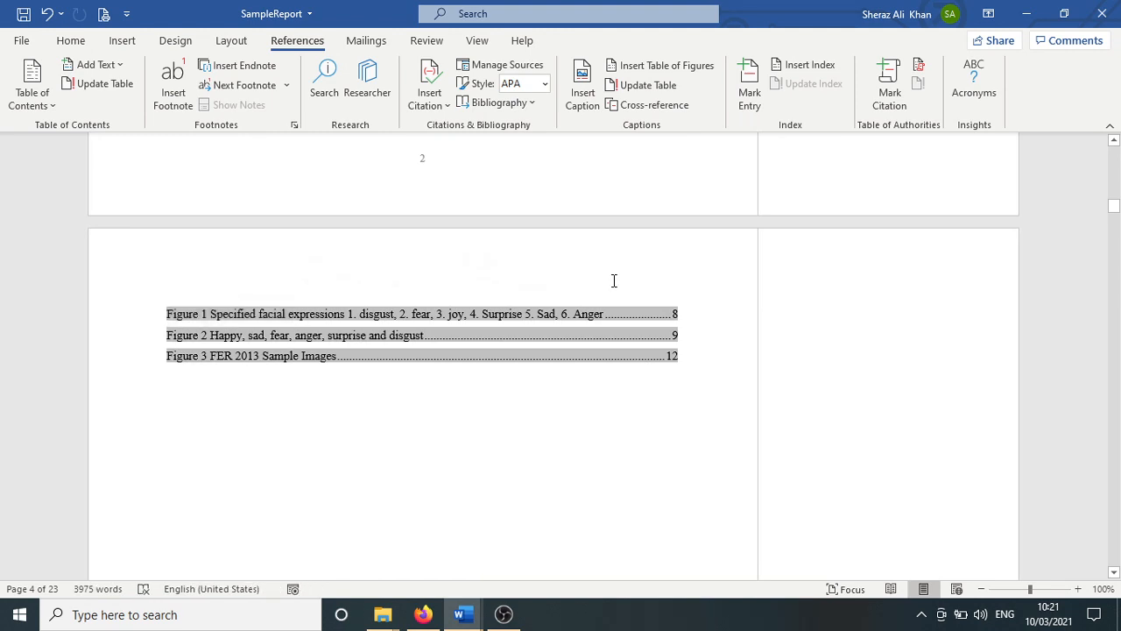
pyautogui.press('Return')
pyautogui.press('Up')
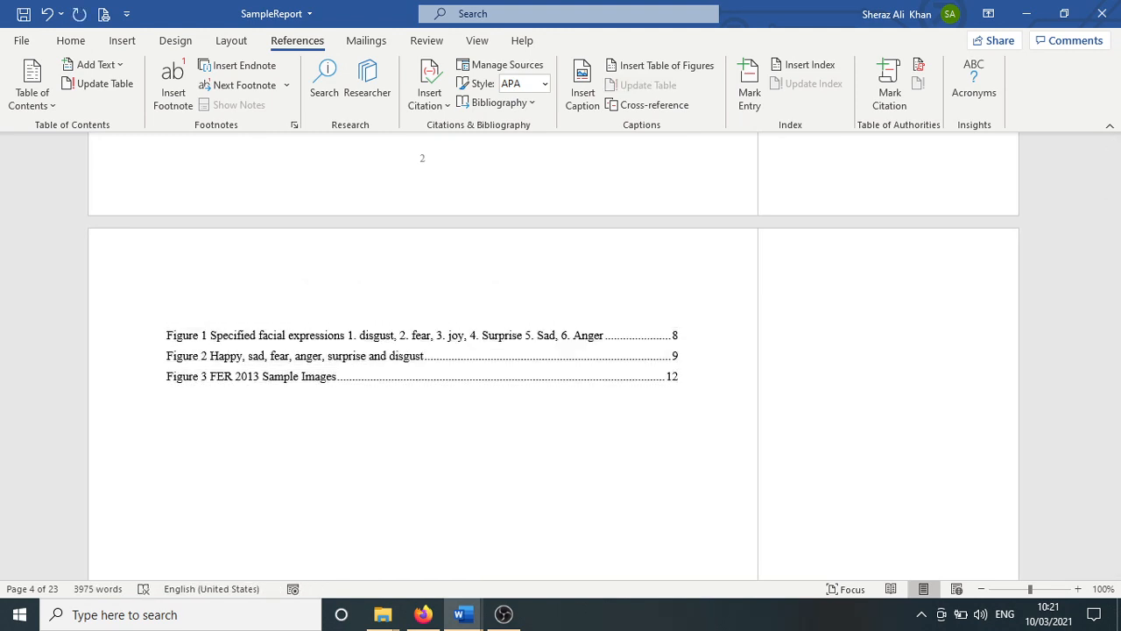
pyautogui.click(75, 44)
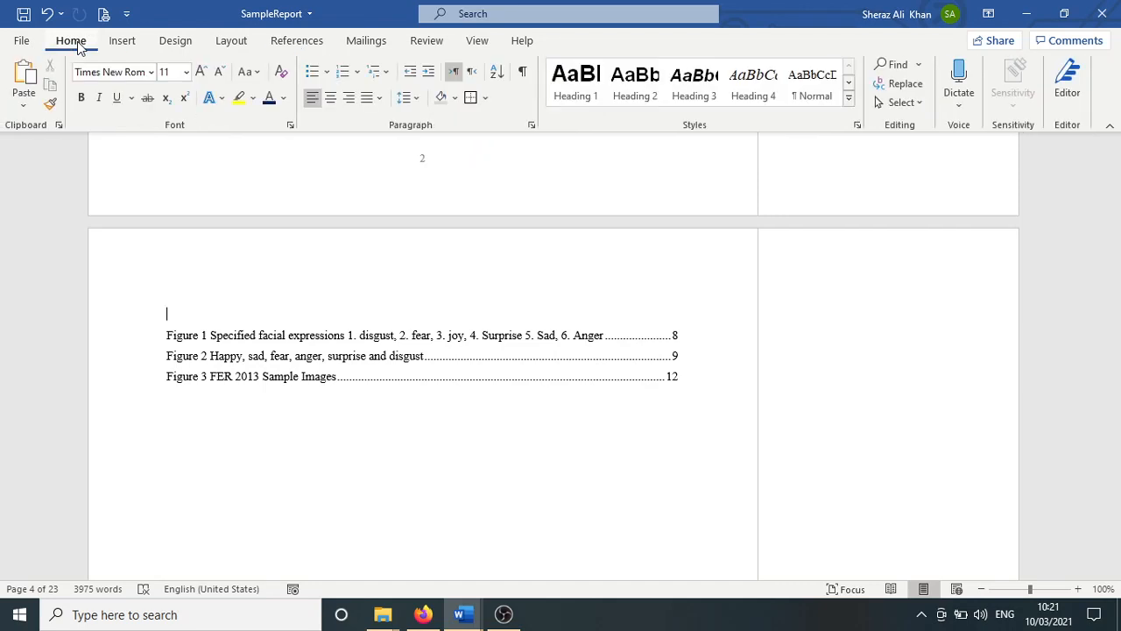
pyautogui.click(332, 98)
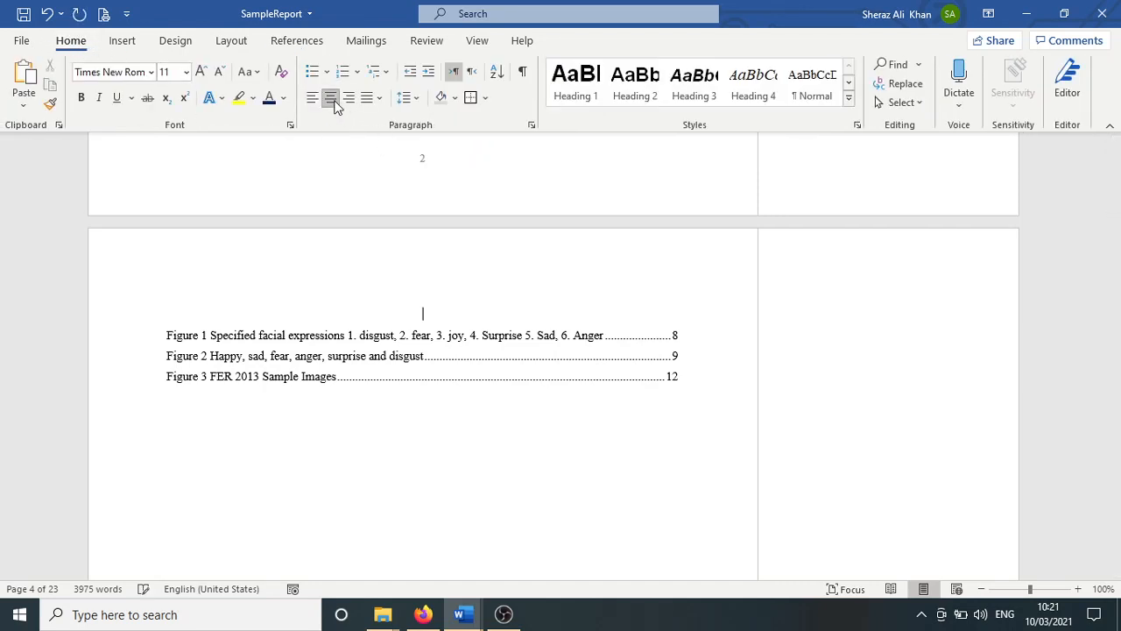
pyautogui.write('Table of Figures')
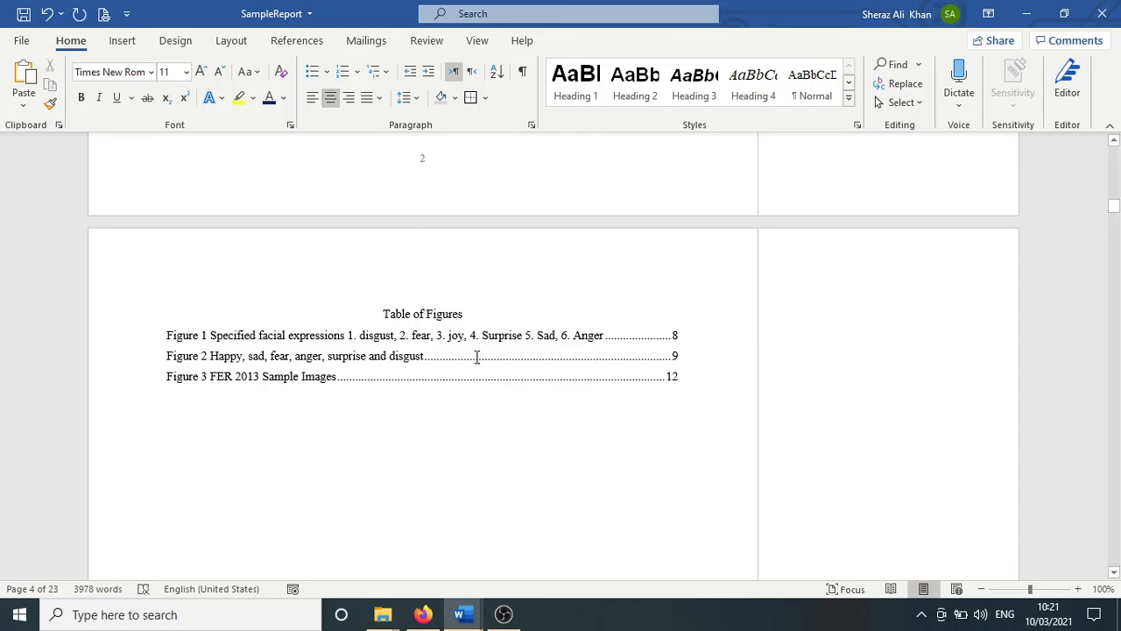
pyautogui.click(580, 95)
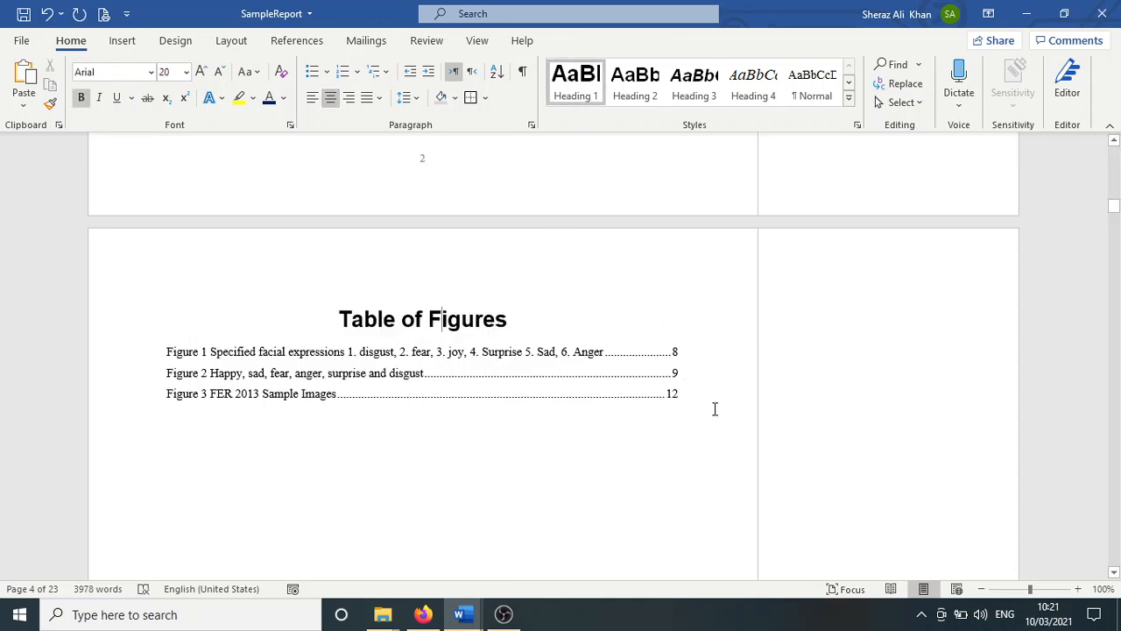
pyautogui.hotkey('ctrl', 's')
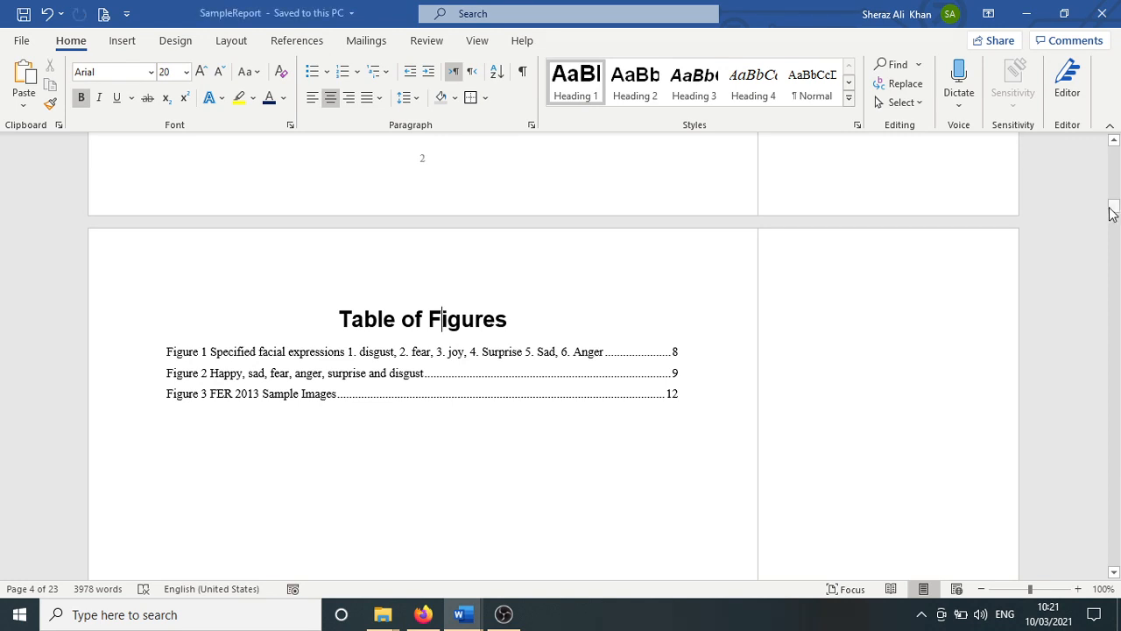
# Update the entire table of contents
pyautogui.moveTo(1116, 211); pyautogui.dragTo(1114, 168)
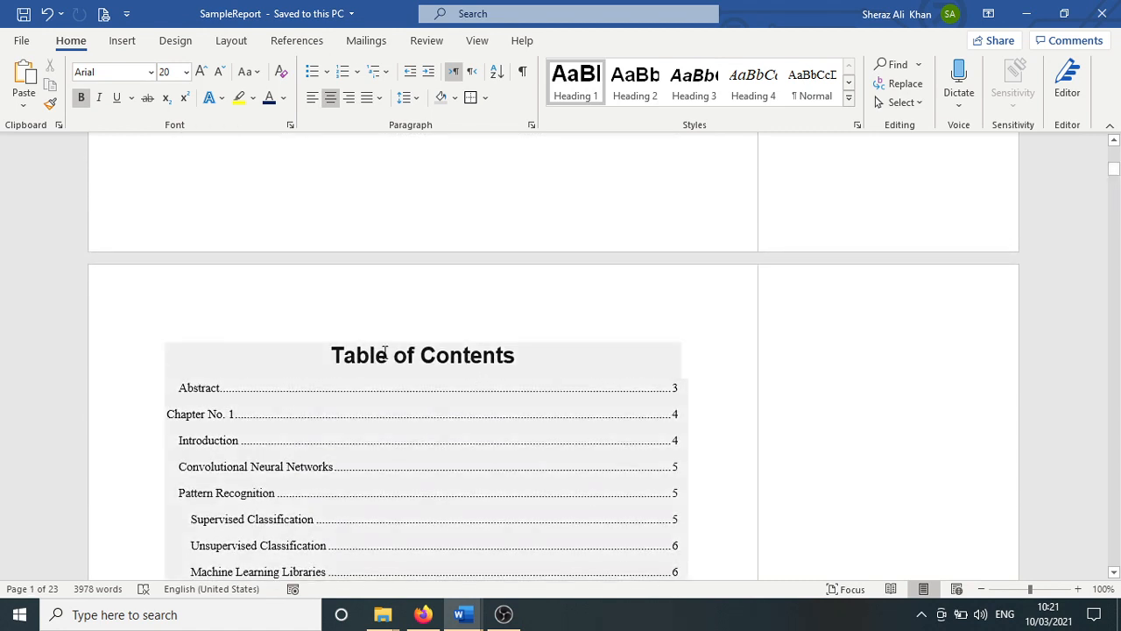
pyautogui.click(318, 371)
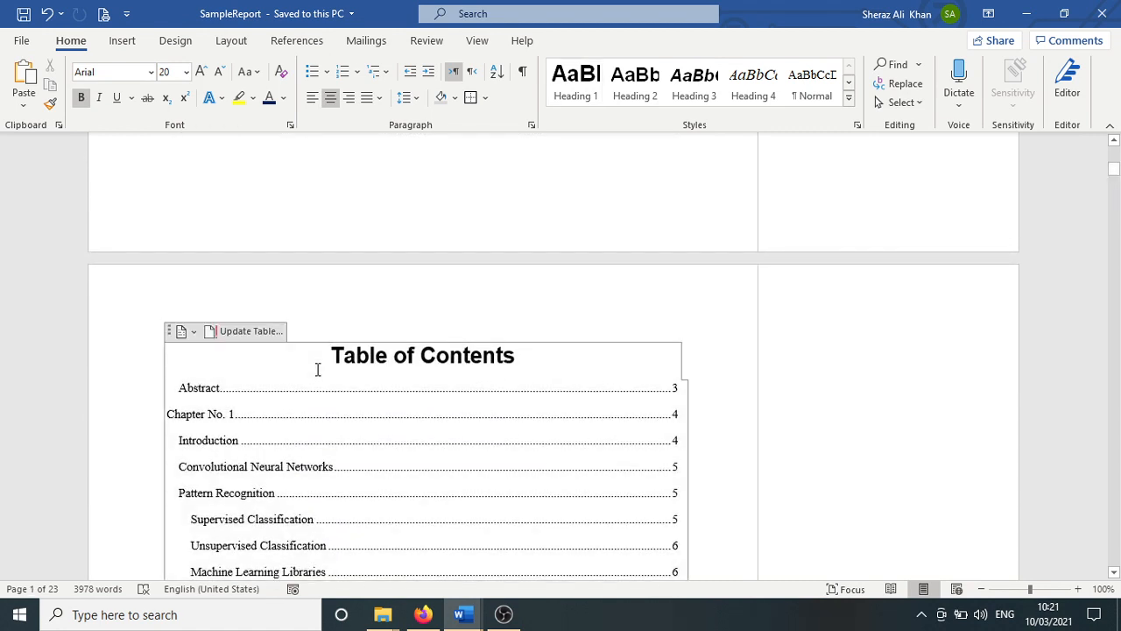
pyautogui.click(259, 334)
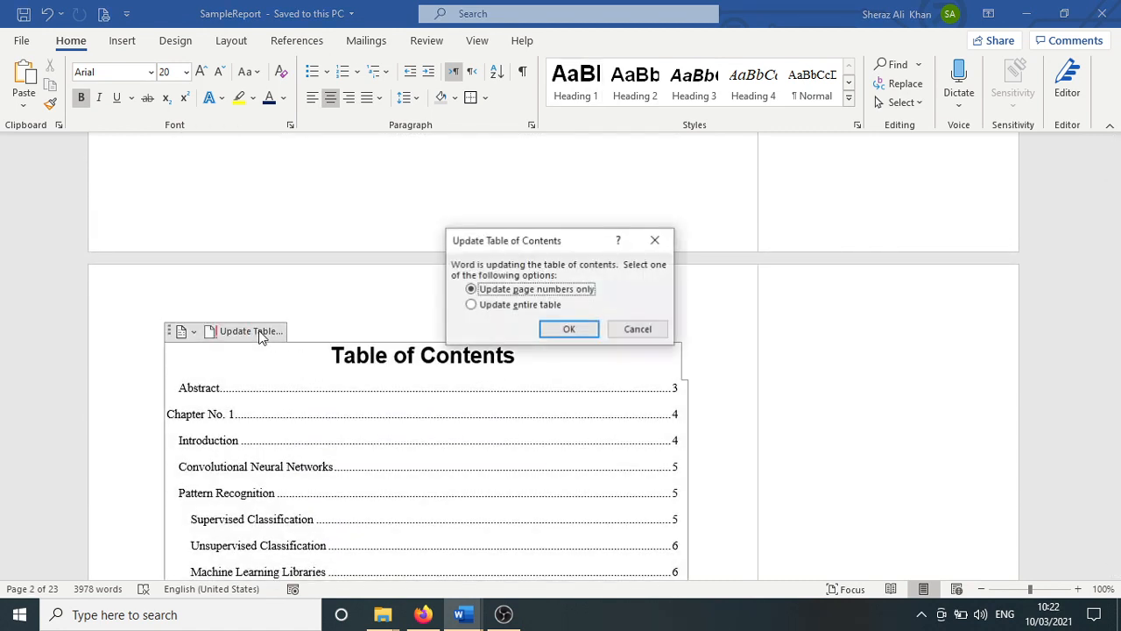
pyautogui.click(520, 310)
pyautogui.click(565, 331)
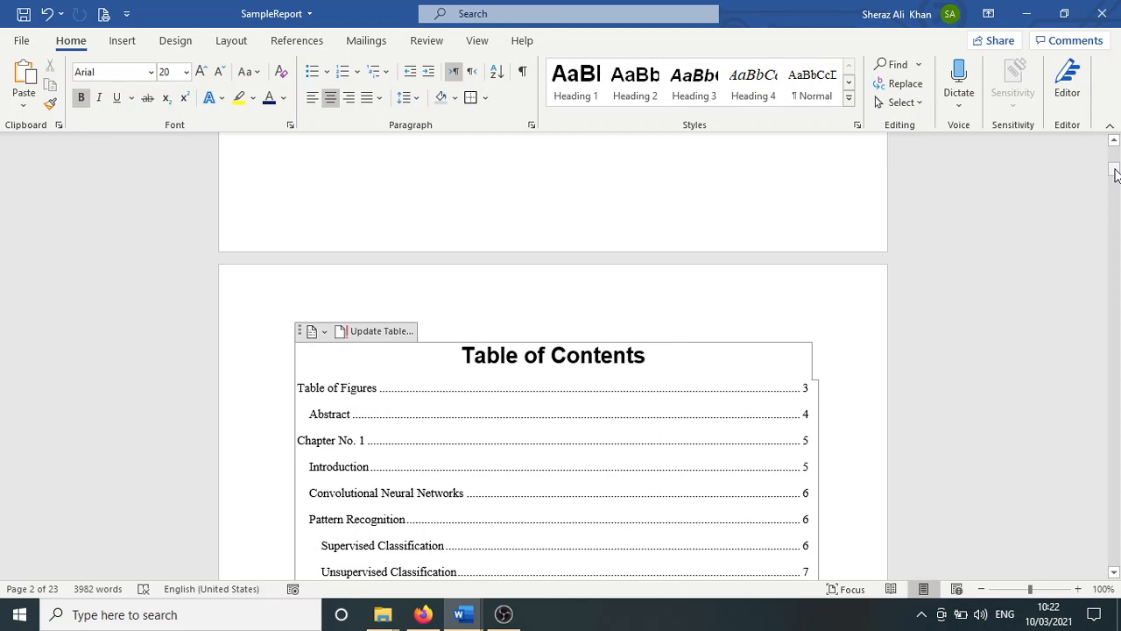
# Insert the picture motherboard from the Pictures folder on the empty line above the Image Input heading
pyautogui.moveTo(1115, 173); pyautogui.dragTo(1115, 207)
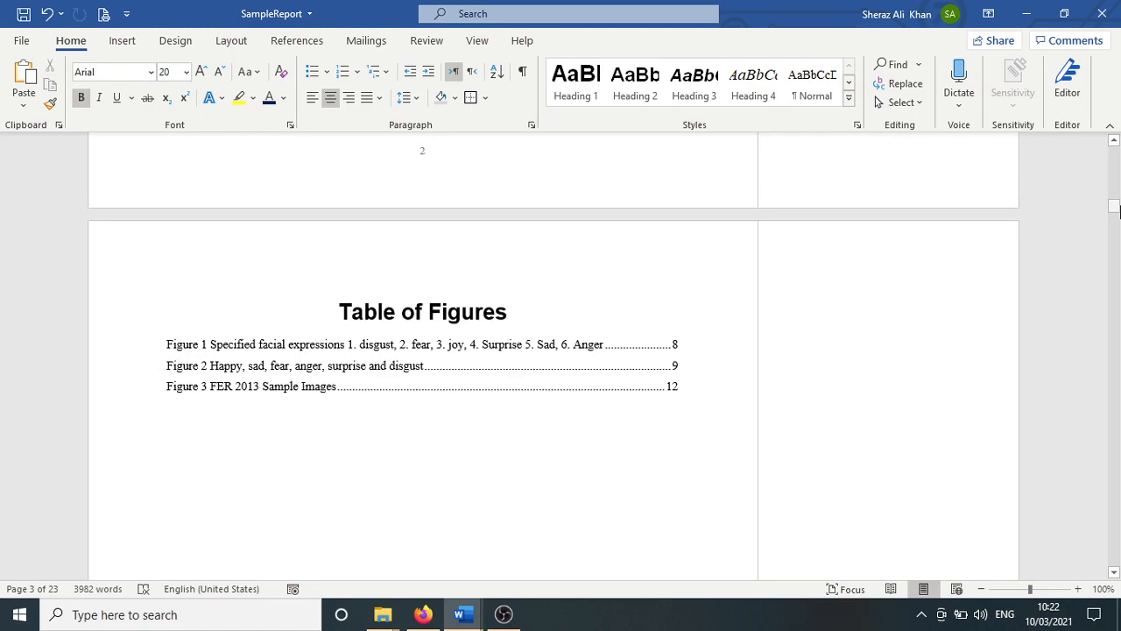
pyautogui.moveTo(1112, 210); pyautogui.dragTo(1113, 393)
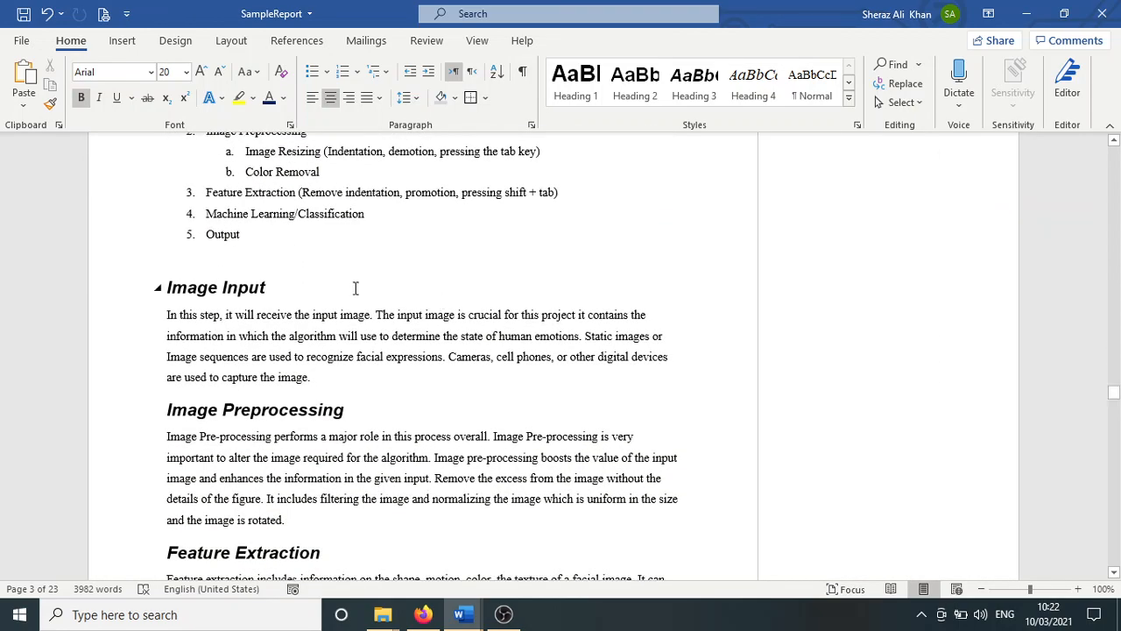
pyautogui.click(274, 258)
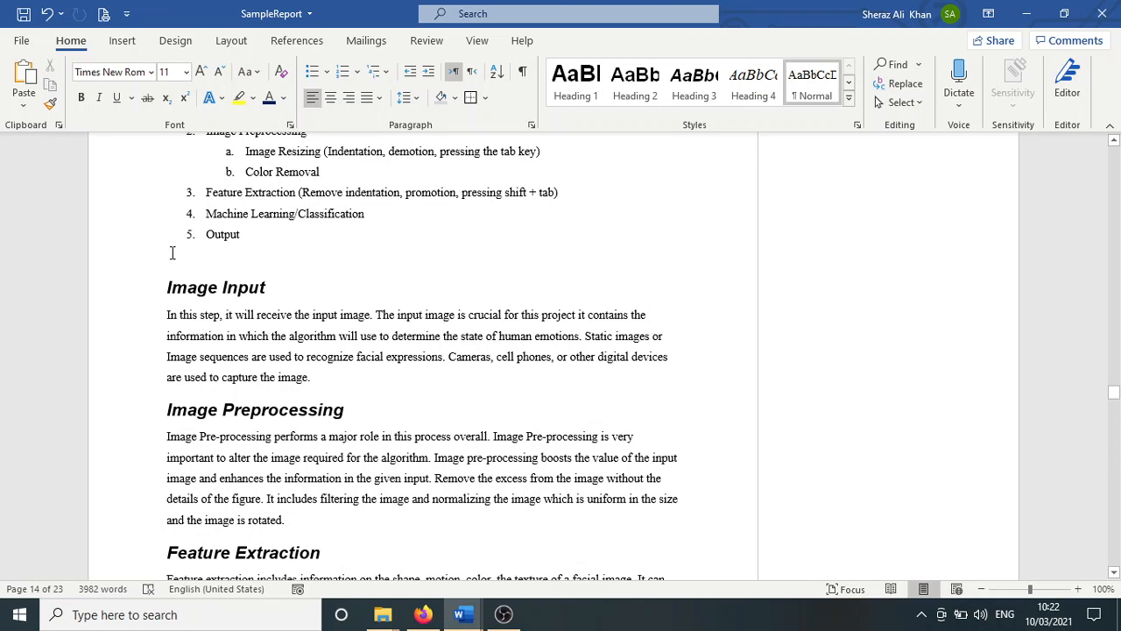
pyautogui.click(127, 42)
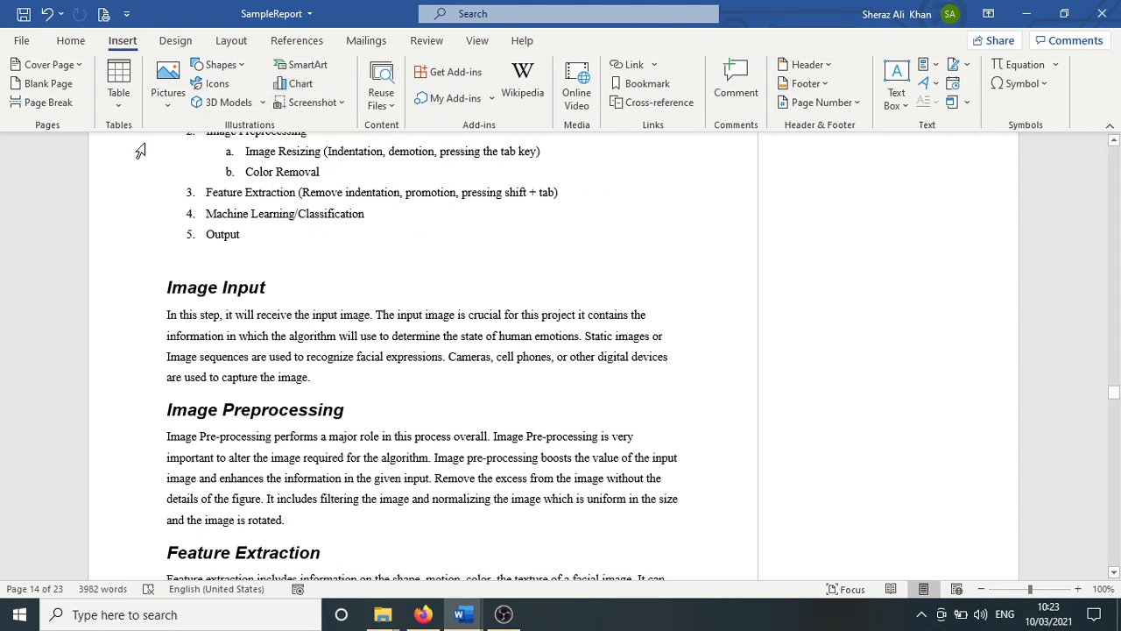
pyautogui.click(165, 109)
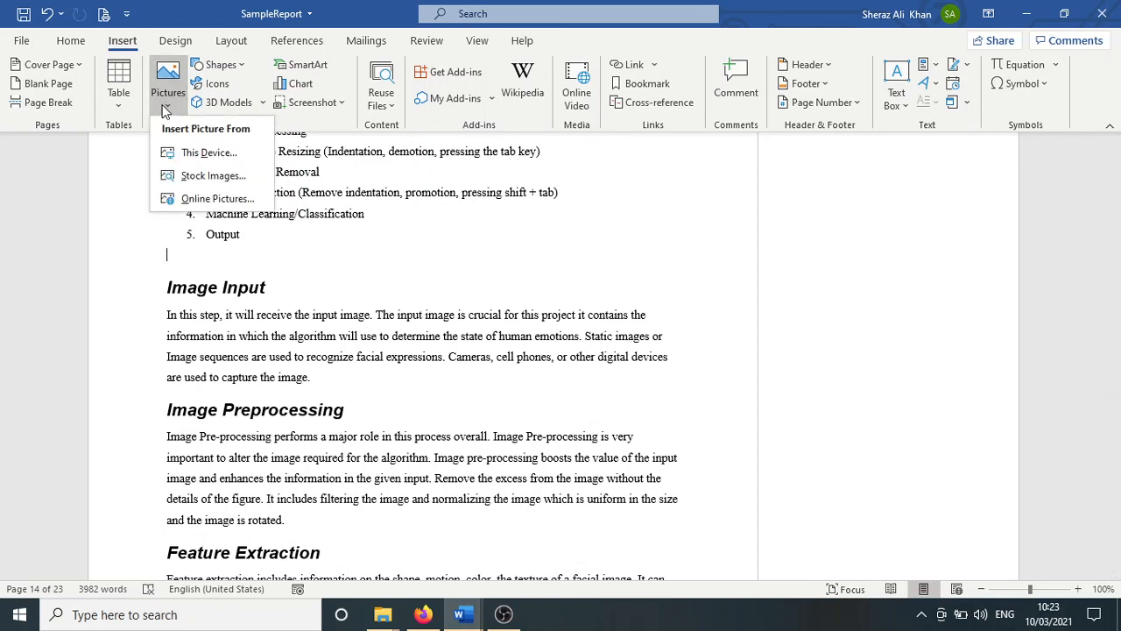
pyautogui.click(194, 161)
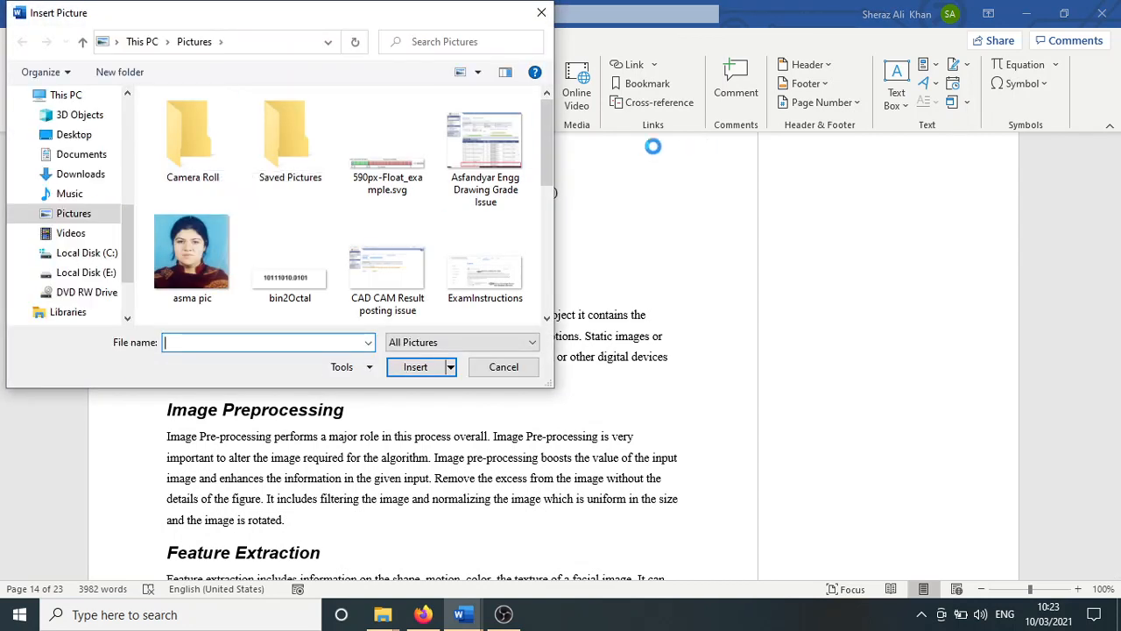
pyautogui.moveTo(547, 139); pyautogui.dragTo(557, 225)
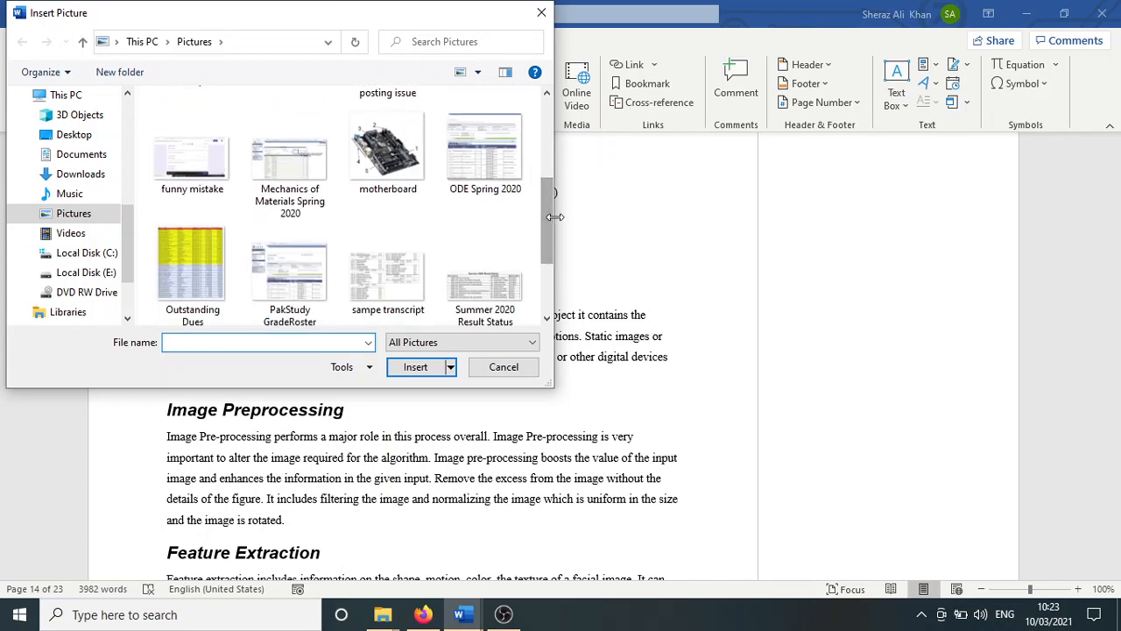
pyautogui.click(392, 164)
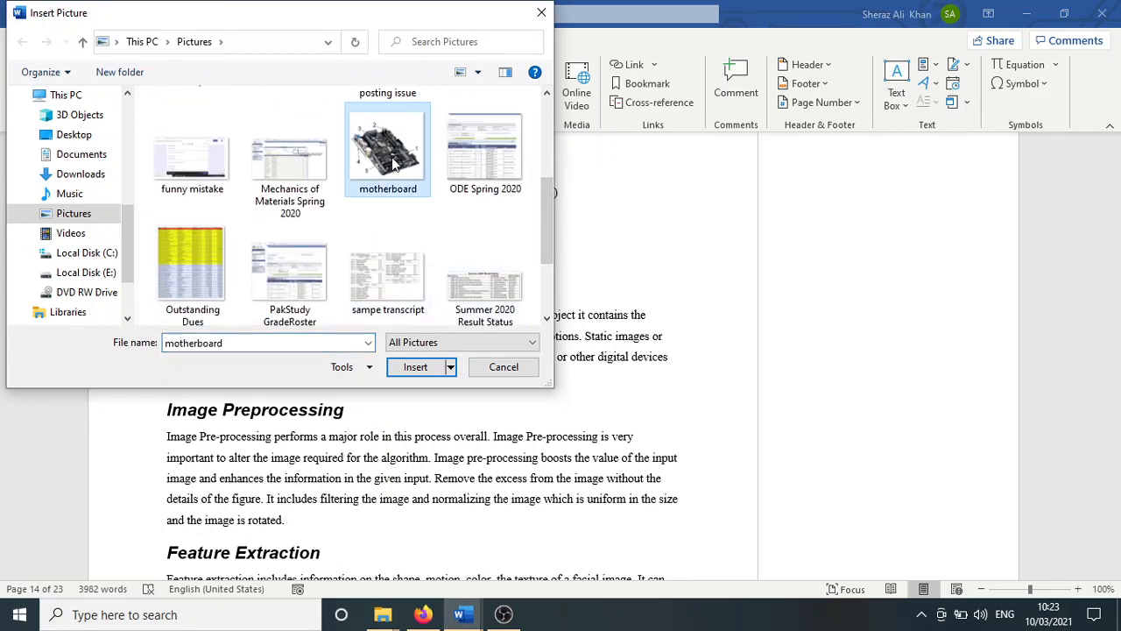
pyautogui.click(416, 368)
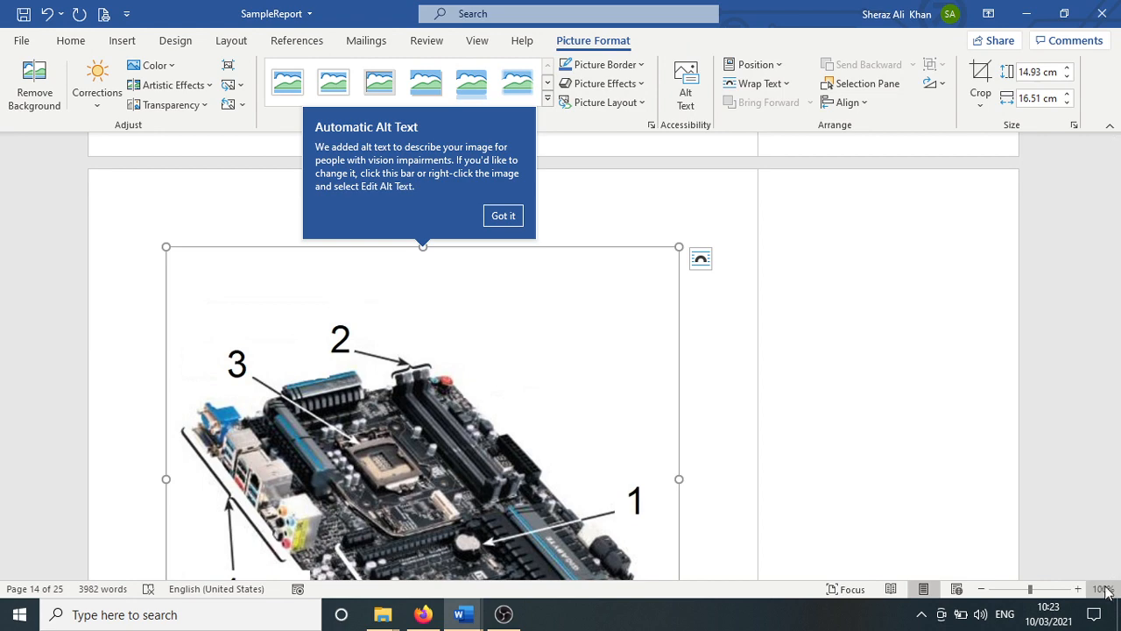
# Crop the blank strip off the top of the motherboard picture, to a height of about 12.65 cm
pyautogui.scroll(-5, 1115, 574)
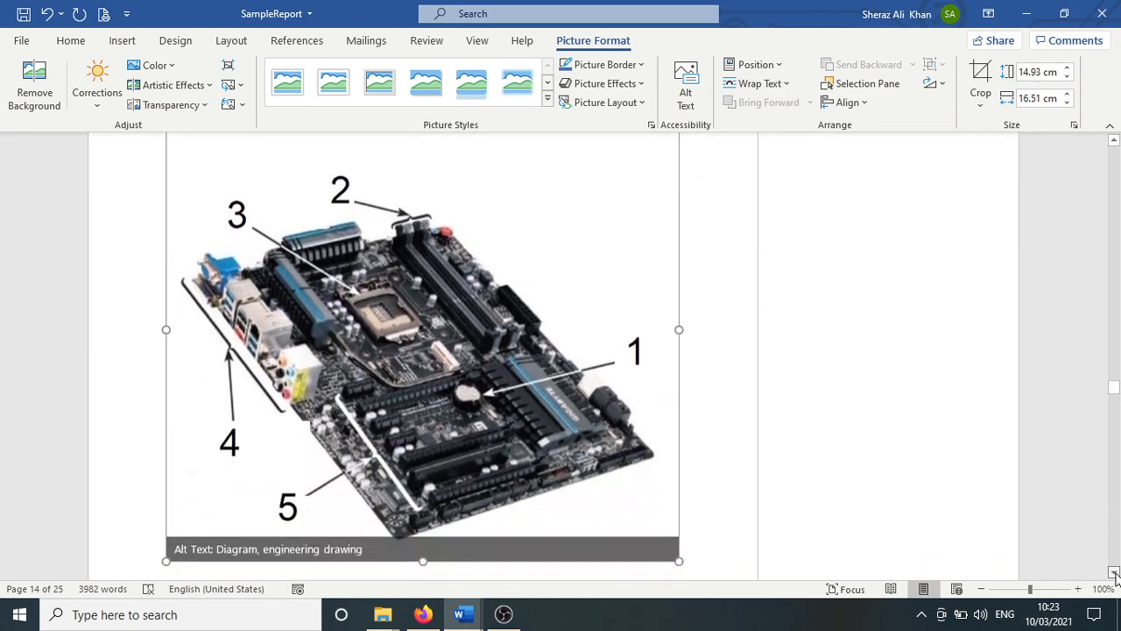
pyautogui.scroll(-1, 1115, 573)
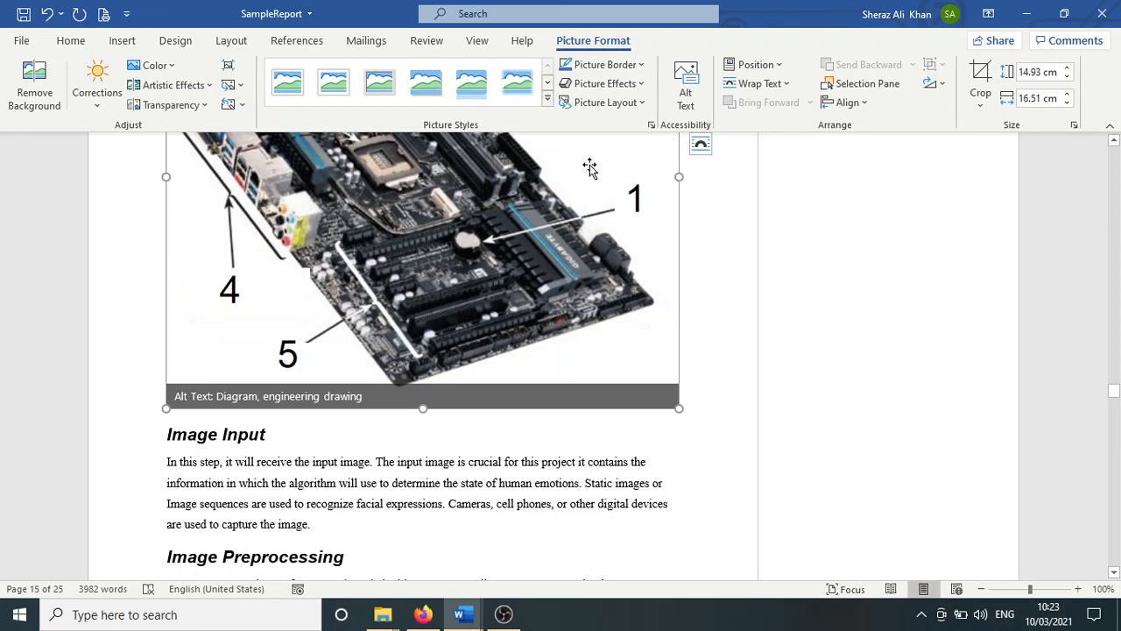
pyautogui.scroll(3, 1114, 149)
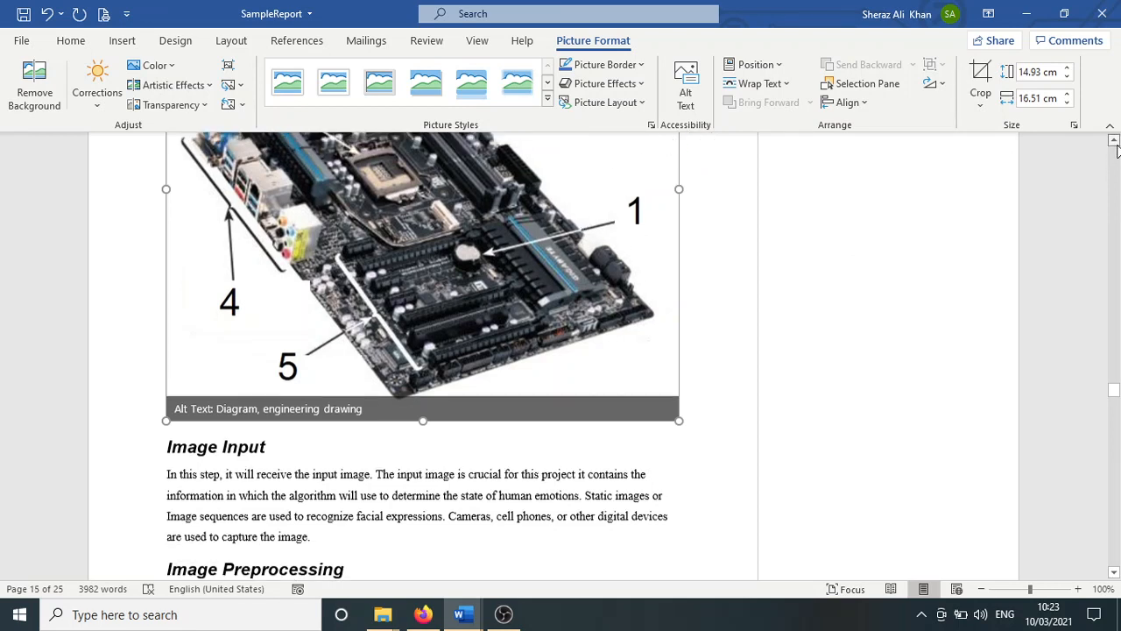
pyautogui.scroll(2, 1116, 149)
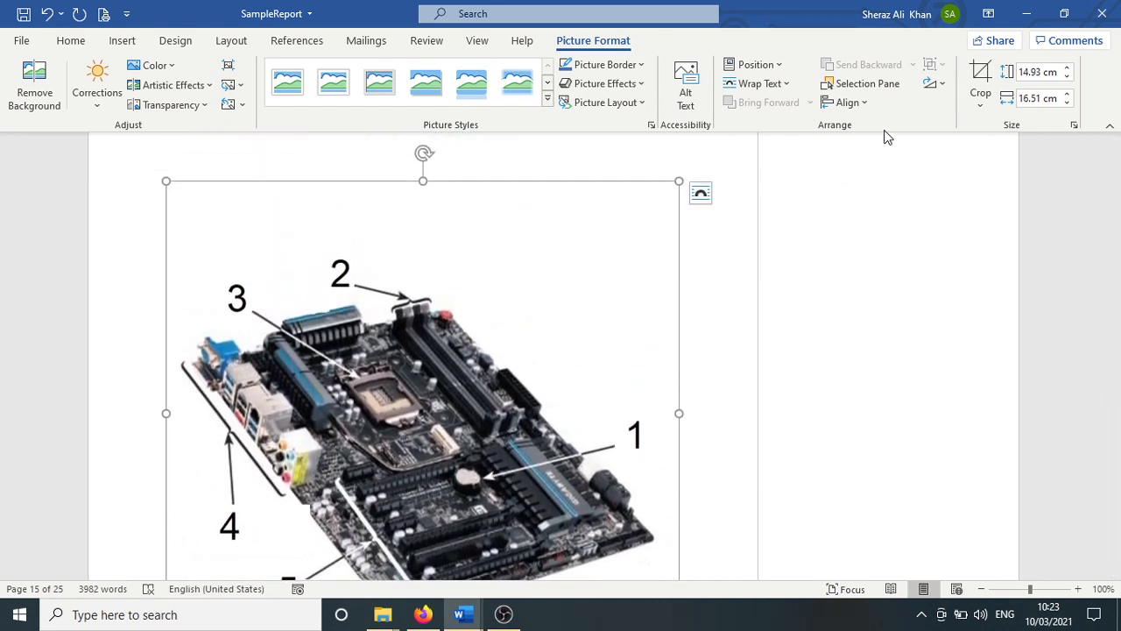
pyautogui.click(979, 80)
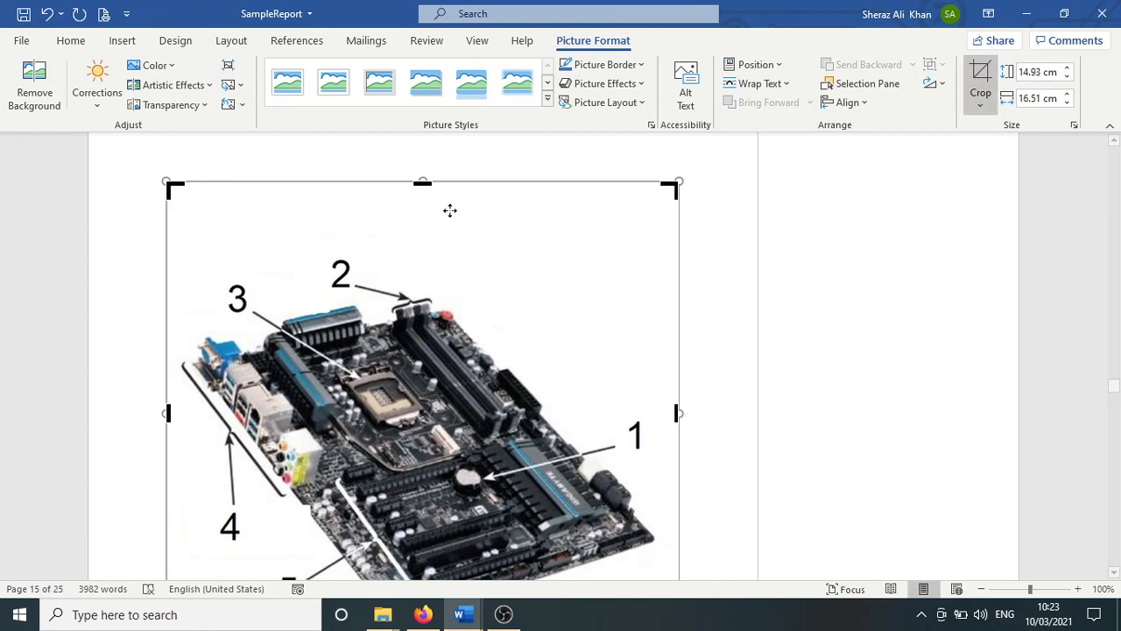
pyautogui.moveTo(421, 181); pyautogui.dragTo(426, 247)
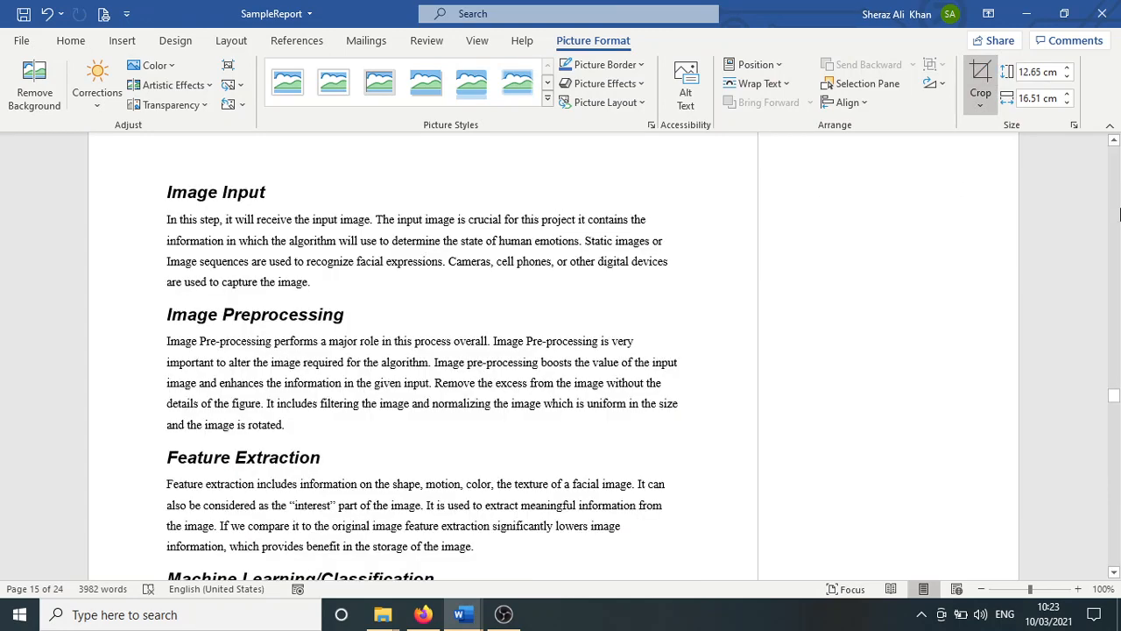
pyautogui.moveTo(1114, 141); pyautogui.dragTo(1114, 142)
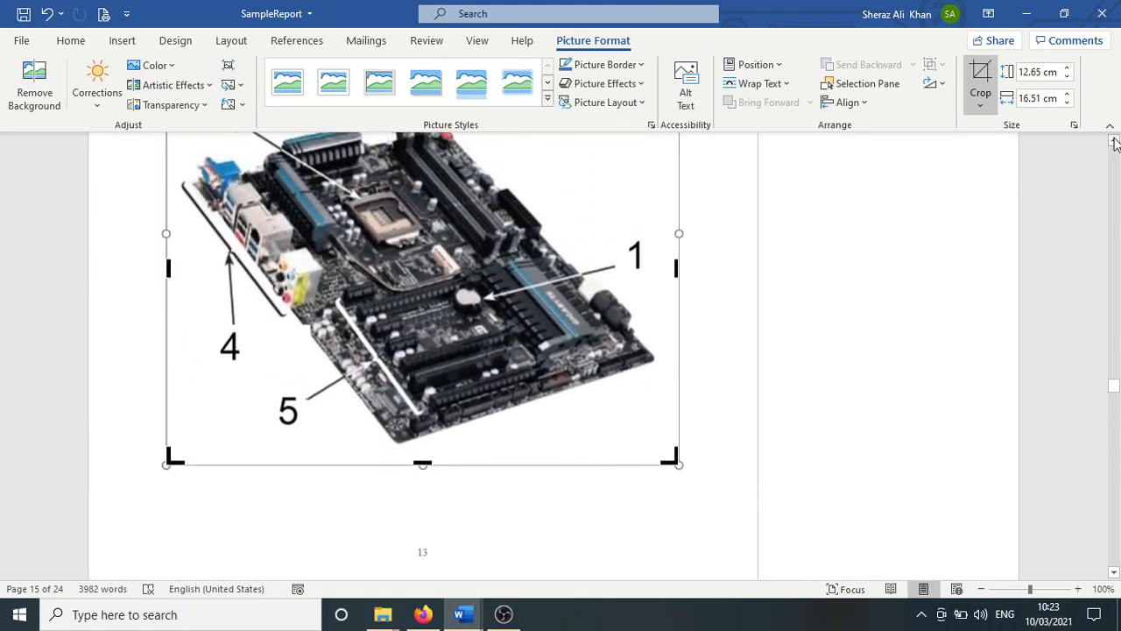
# Crop the blank edges off the motherboard picture's bottom and sides, and scale it down to about 10.34 cm high by 13.2 cm wide
pyautogui.moveTo(423, 469); pyautogui.dragTo(423, 456)
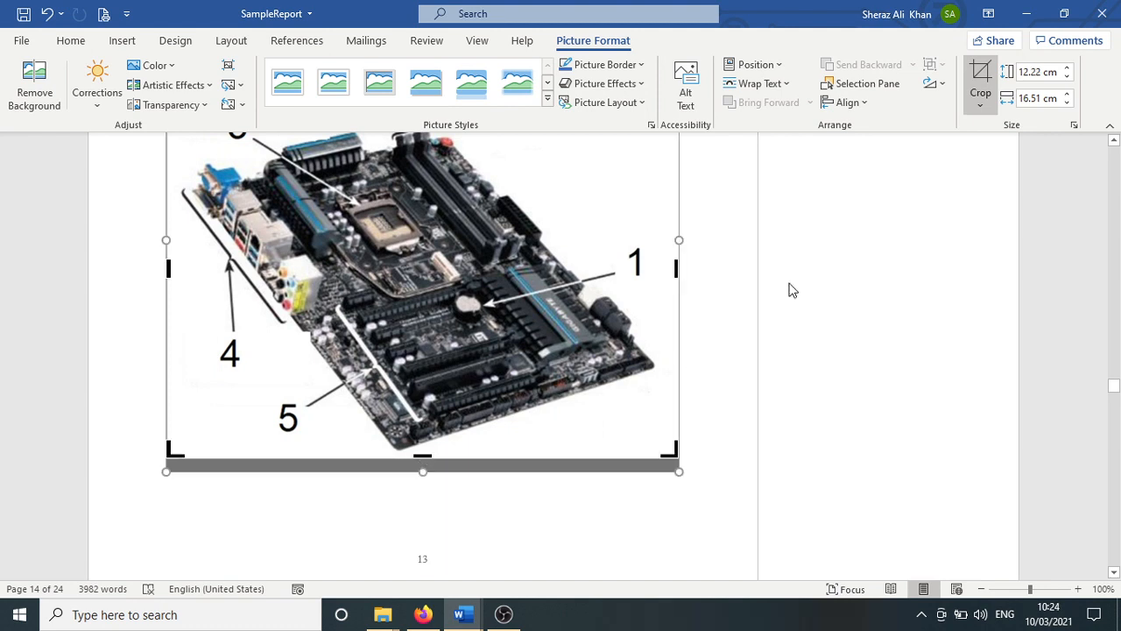
pyautogui.moveTo(677, 269); pyautogui.dragTo(659, 268)
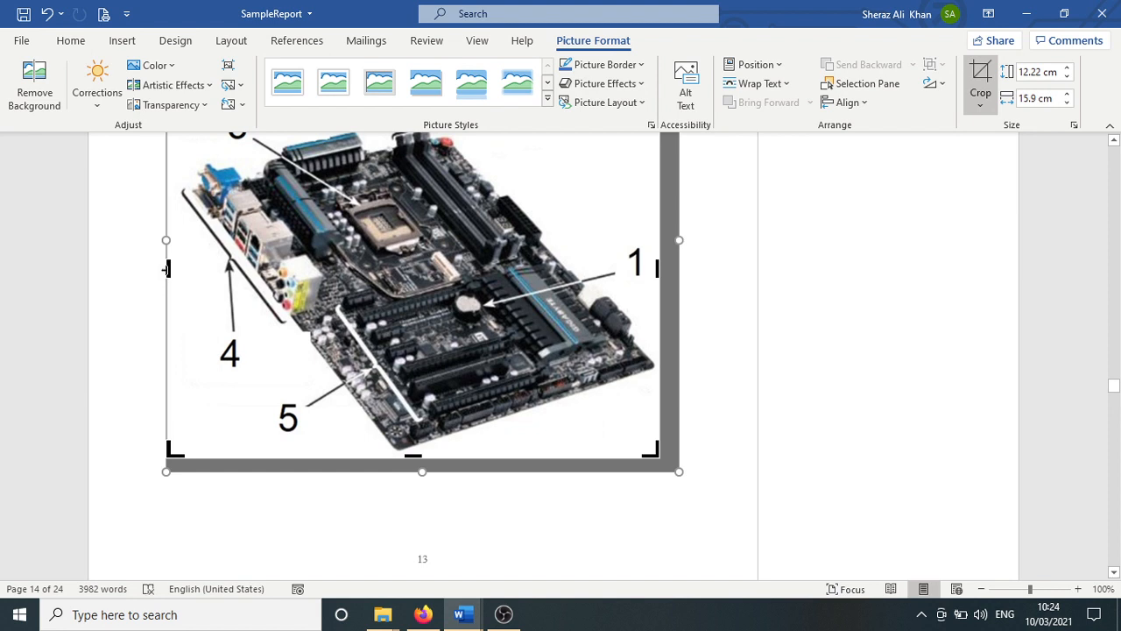
pyautogui.moveTo(167, 269); pyautogui.dragTo(175, 269)
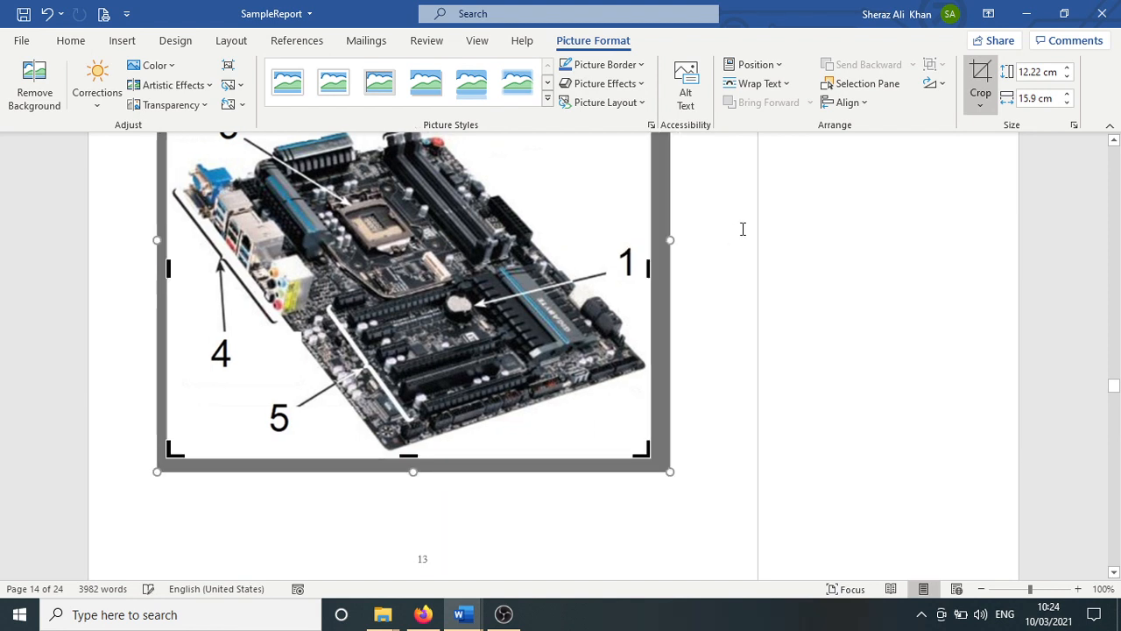
pyautogui.click(1113, 142)
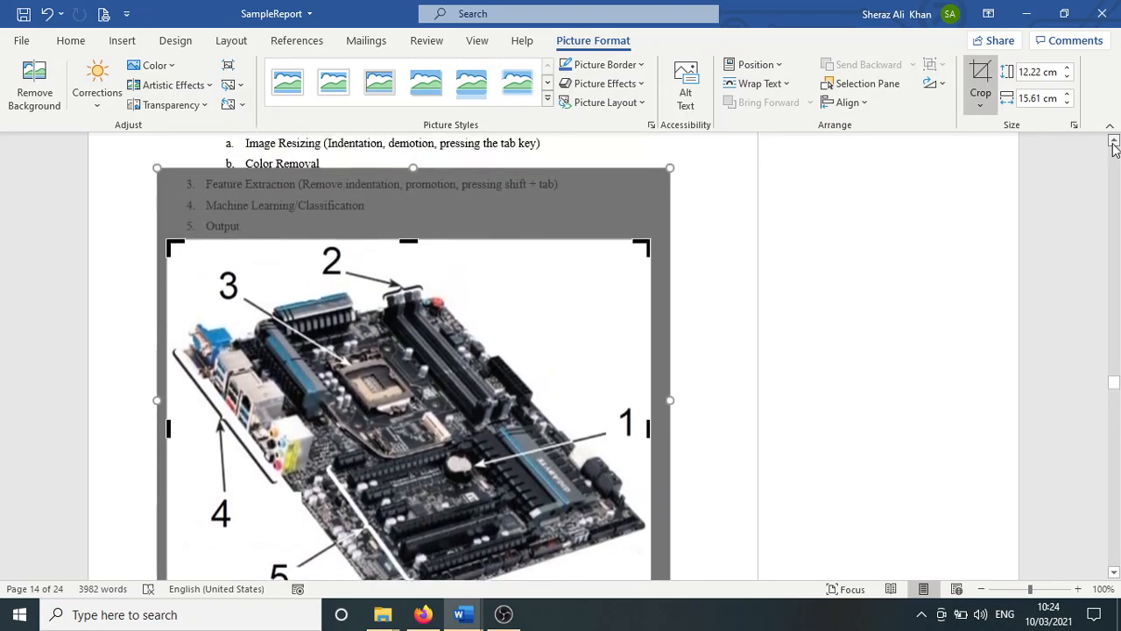
pyautogui.click(701, 284)
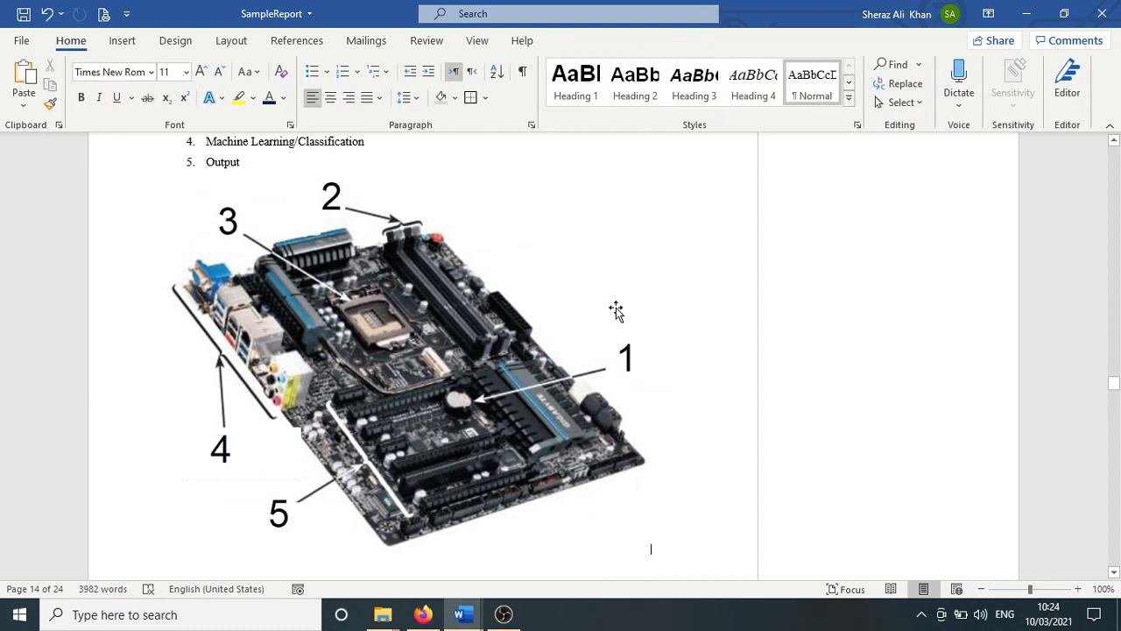
pyautogui.click(507, 324)
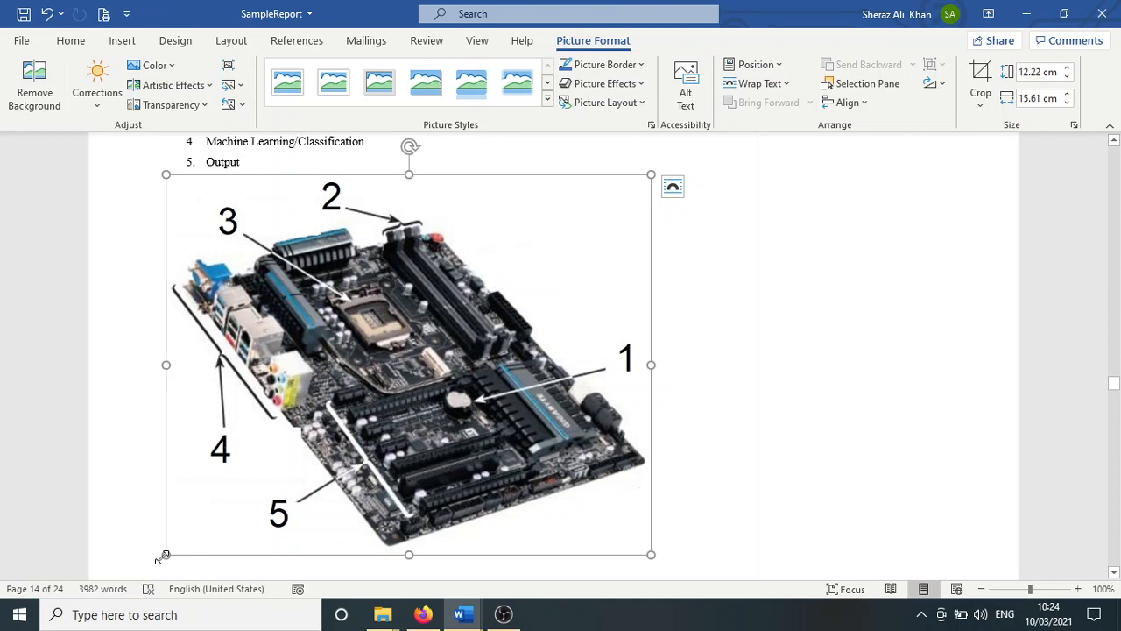
pyautogui.moveTo(163, 557); pyautogui.dragTo(236, 478)
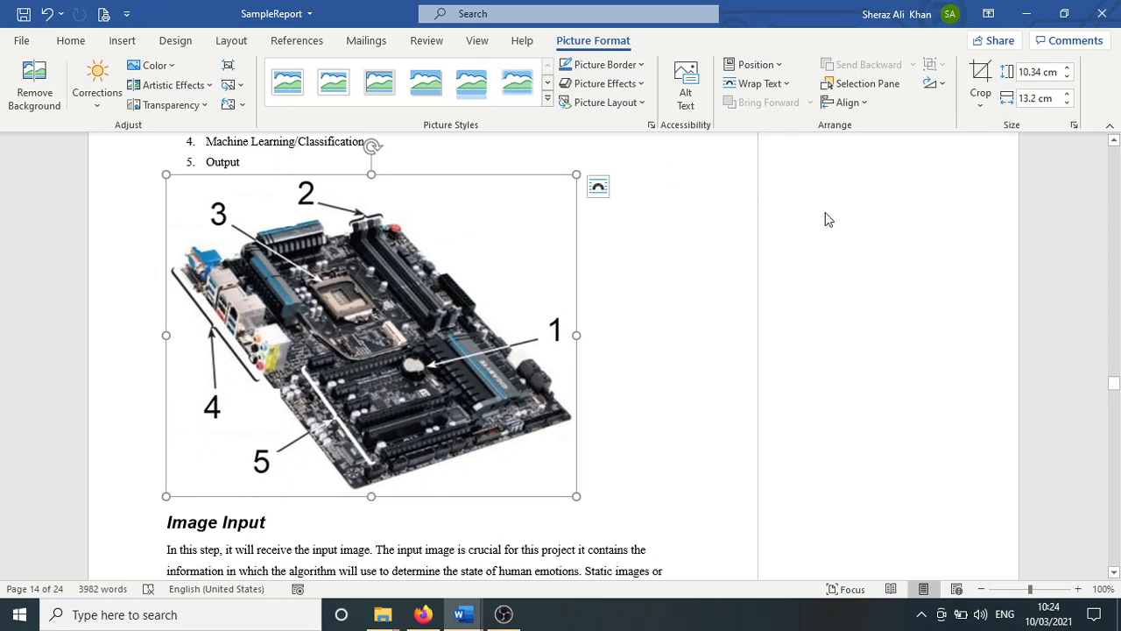
# Set the motherboard picture's text wrapping to Top and Bottom and align it to the center between the margins
pyautogui.click(858, 104)
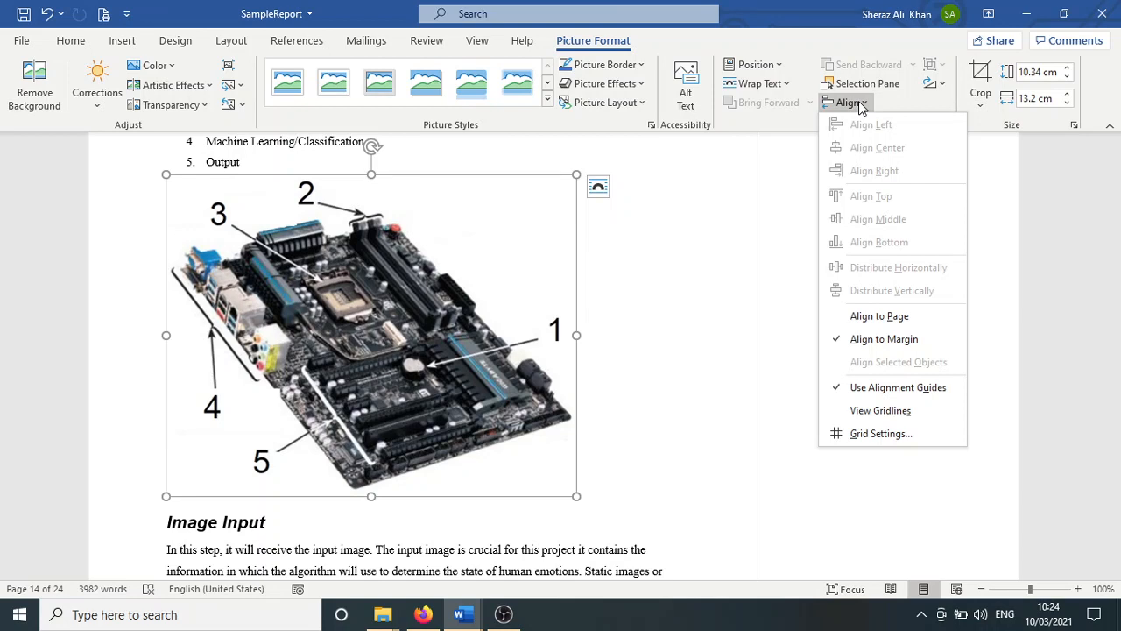
pyautogui.click(769, 87)
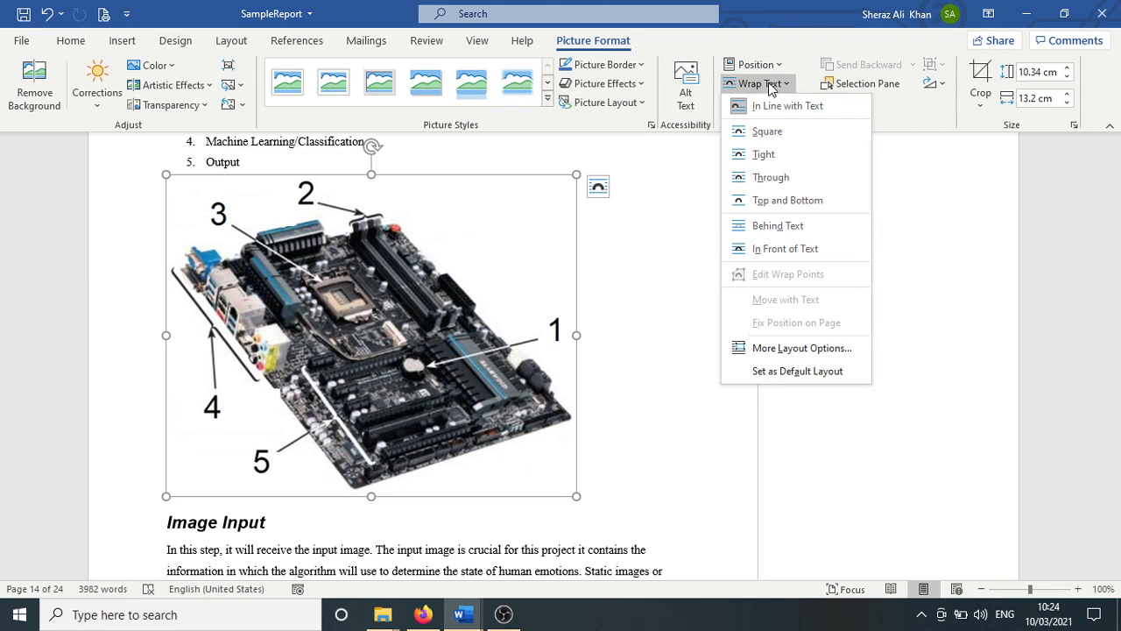
pyautogui.click(773, 201)
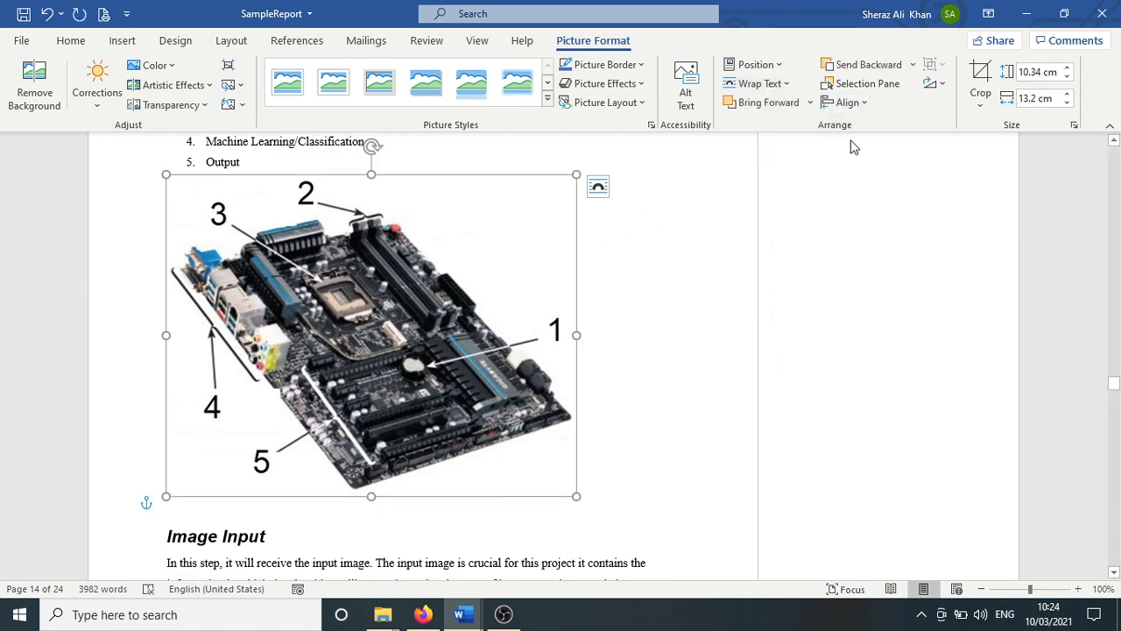
pyautogui.click(851, 105)
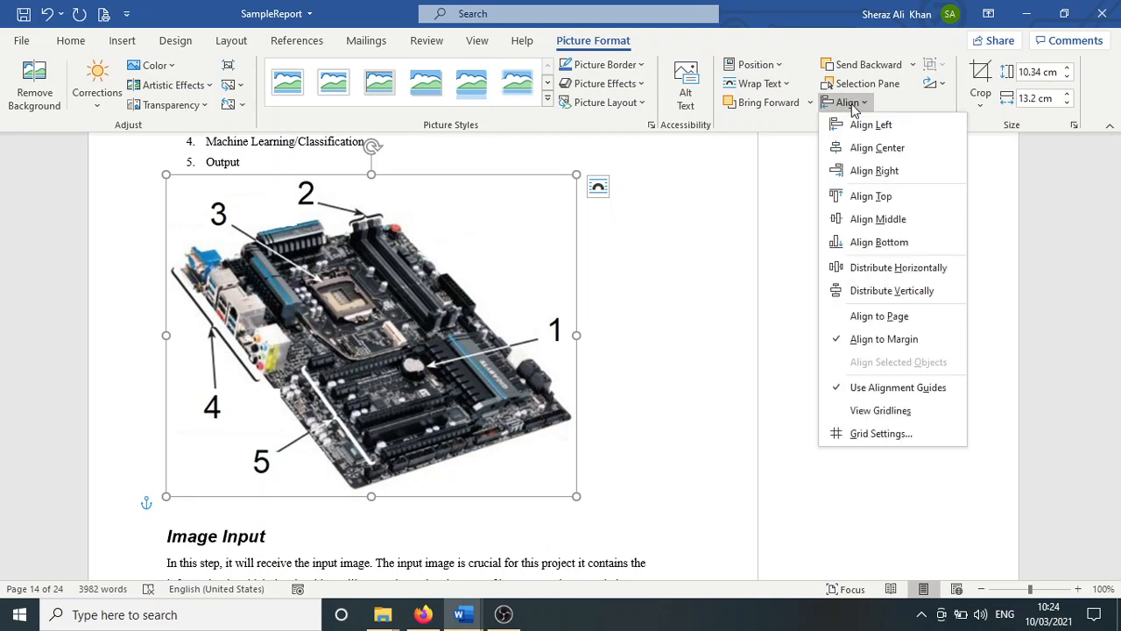
pyautogui.click(867, 147)
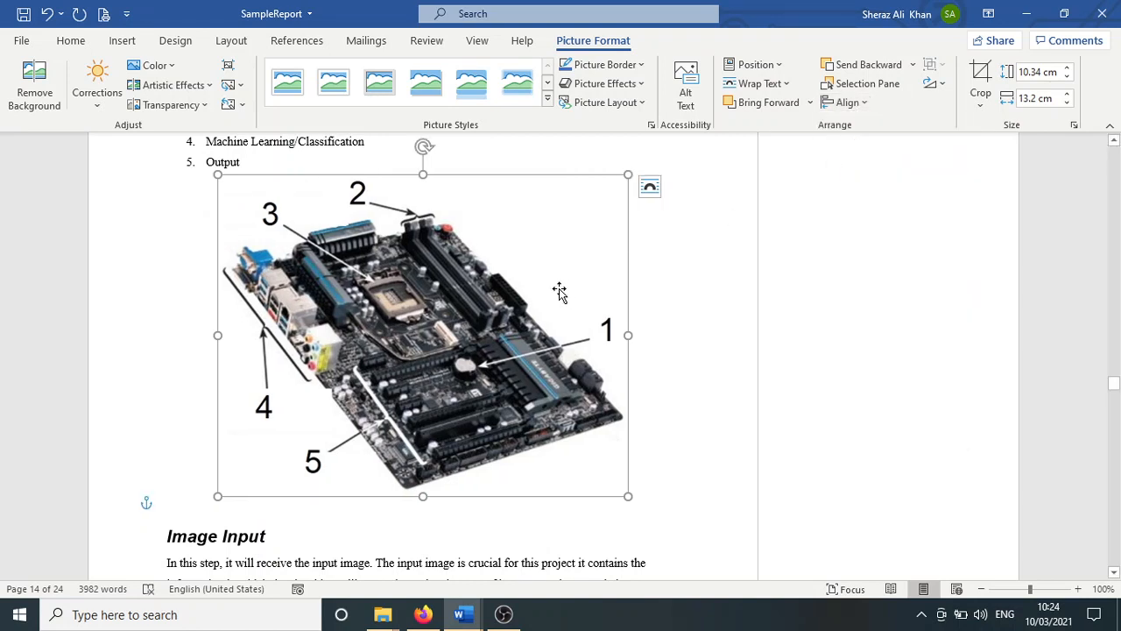
# Insert a Figure caption below the motherboard picture with the text "A computer's motherboad."
pyautogui.rightClick(532, 274)
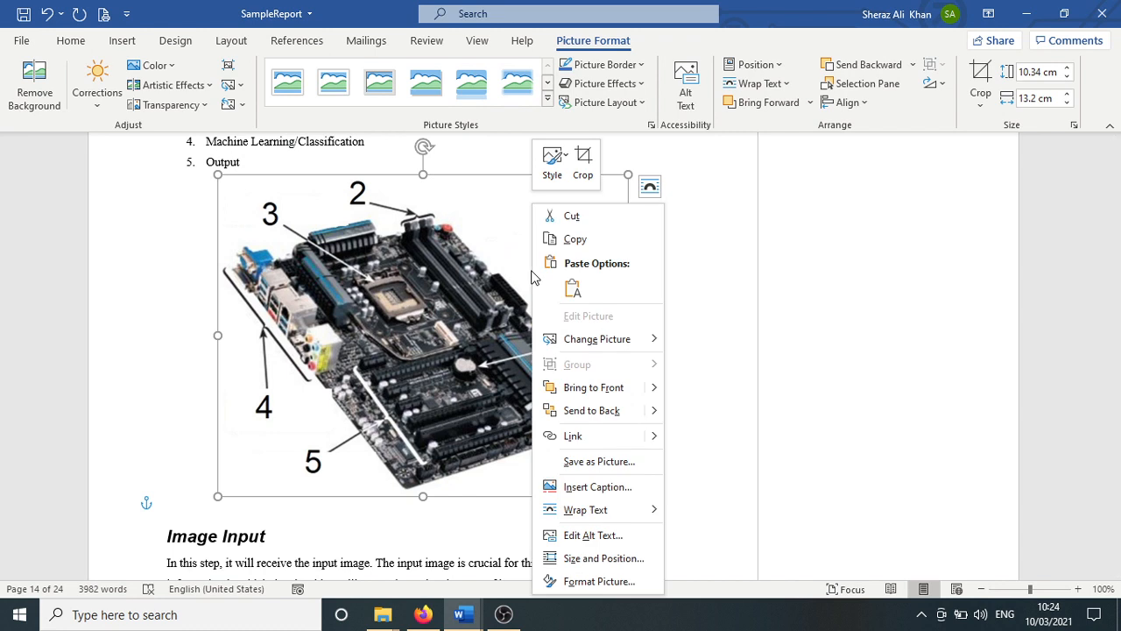
pyautogui.click(582, 486)
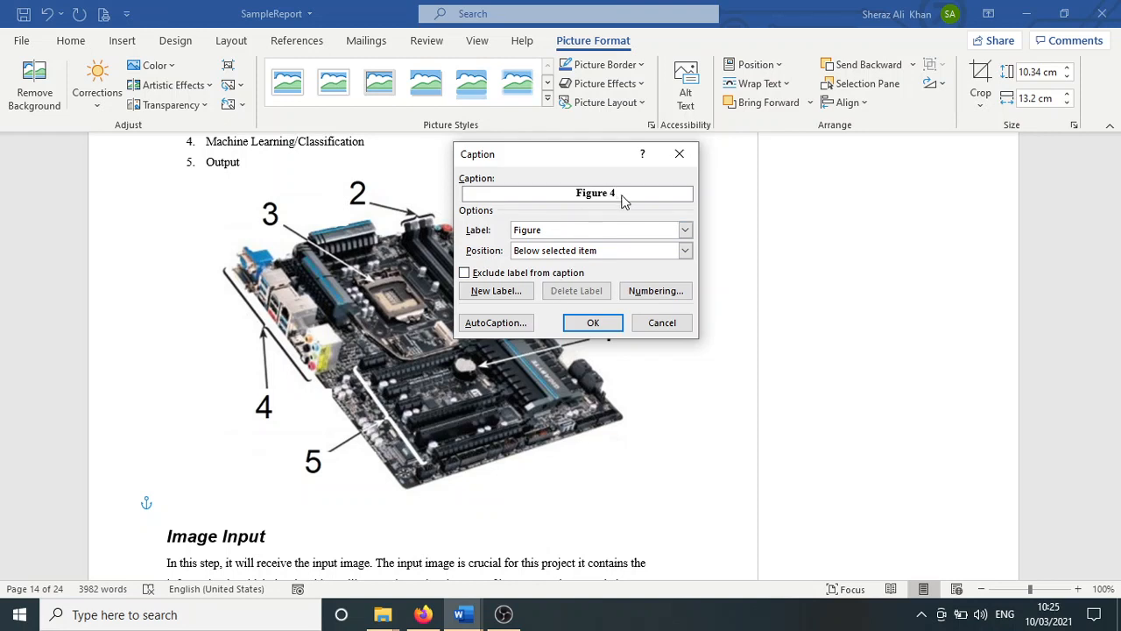
pyautogui.write('A computer')
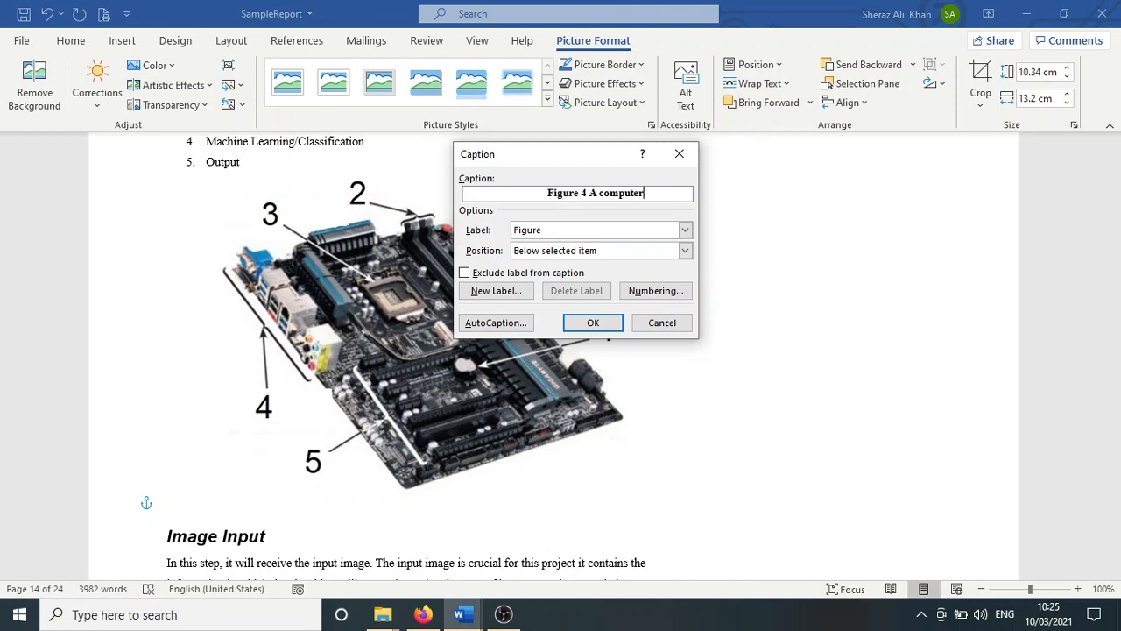
pyautogui.write("'s mother")
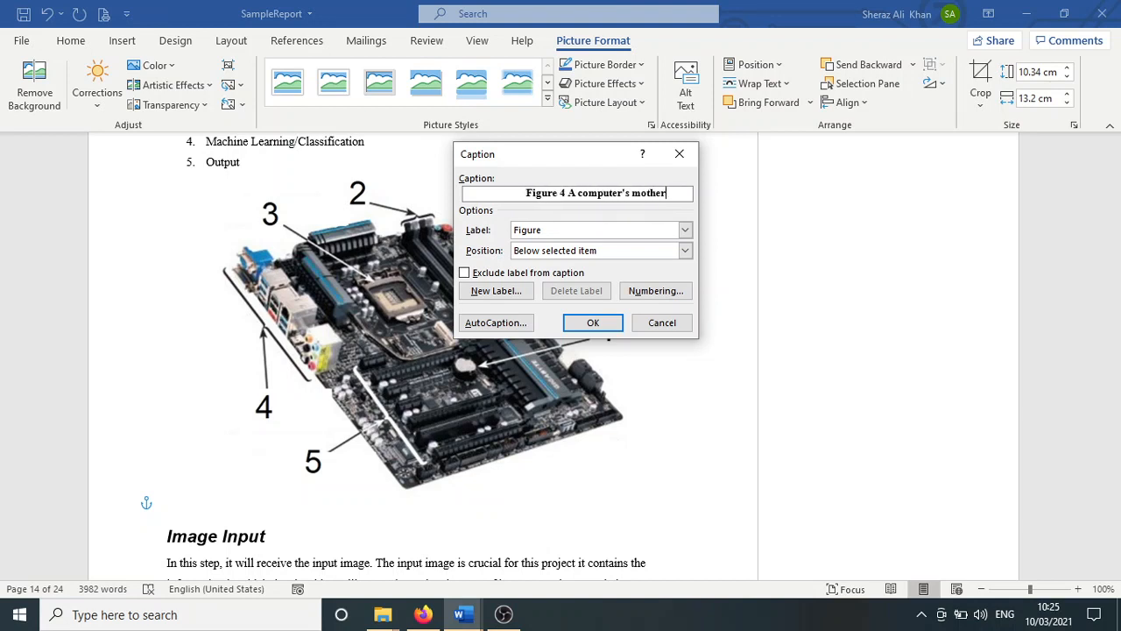
pyautogui.write('board.')
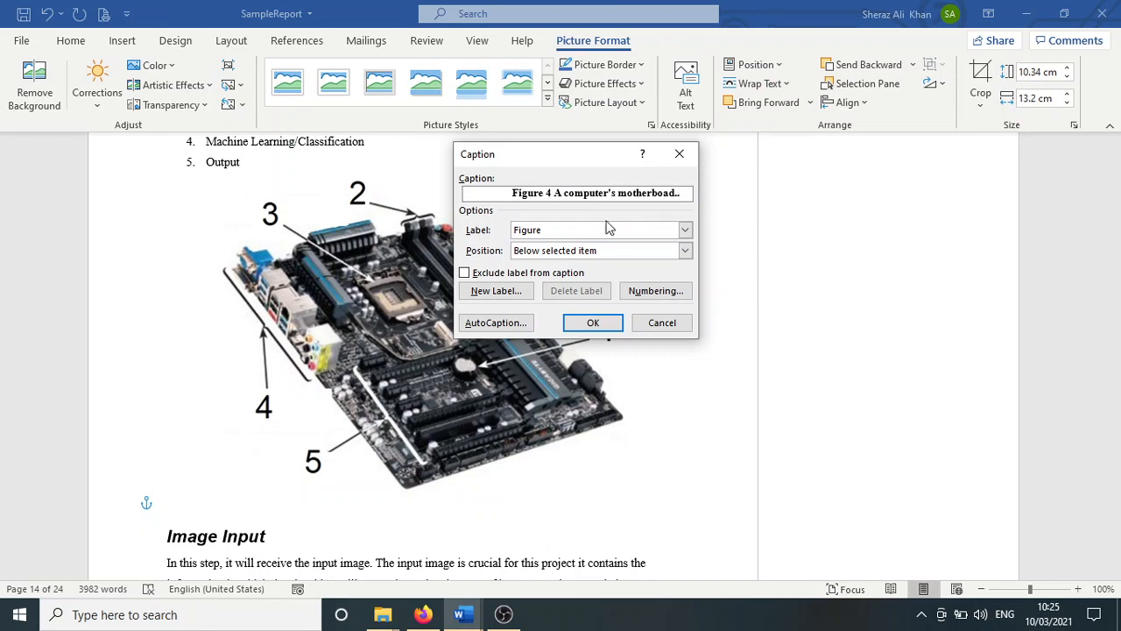
pyautogui.click(583, 324)
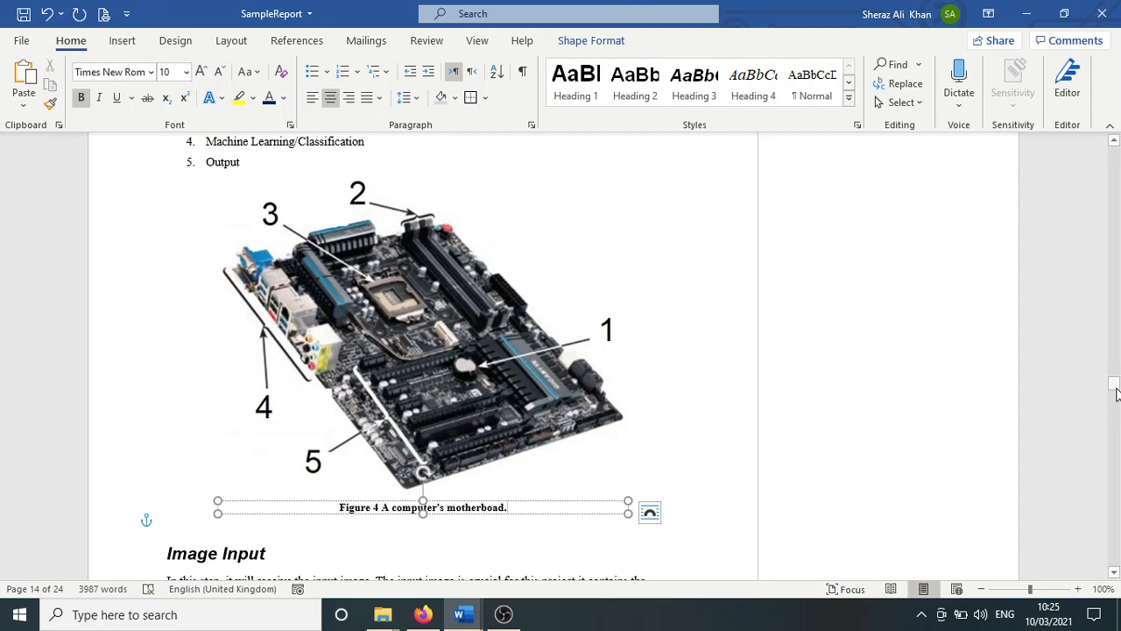
pyautogui.moveTo(1116, 393); pyautogui.dragTo(1114, 203)
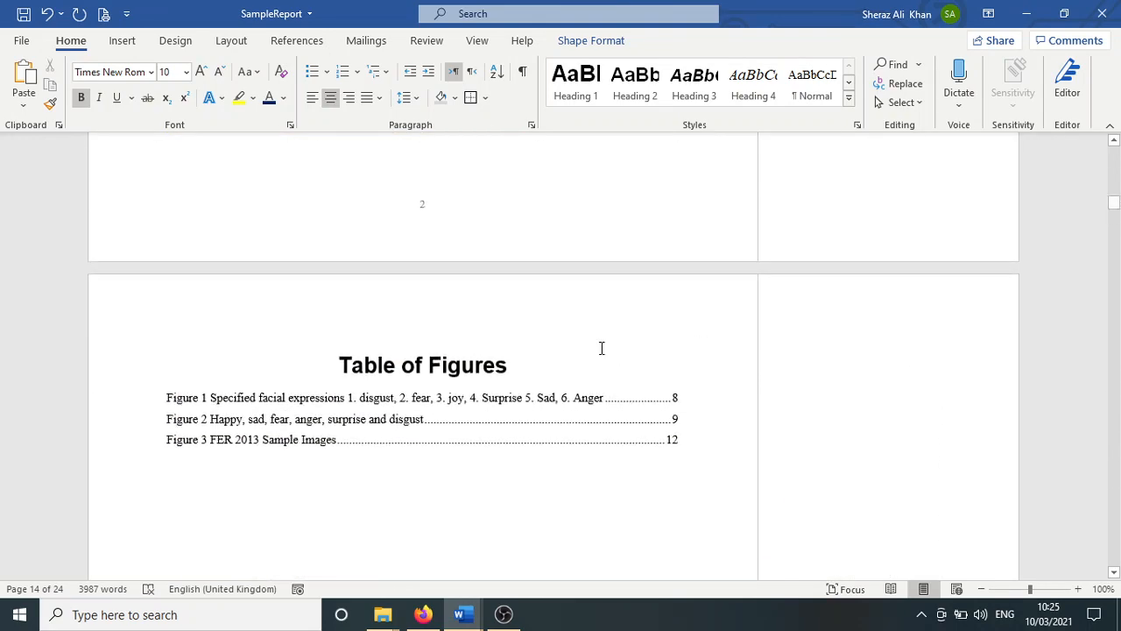
pyautogui.click(488, 372)
pyautogui.click(478, 399)
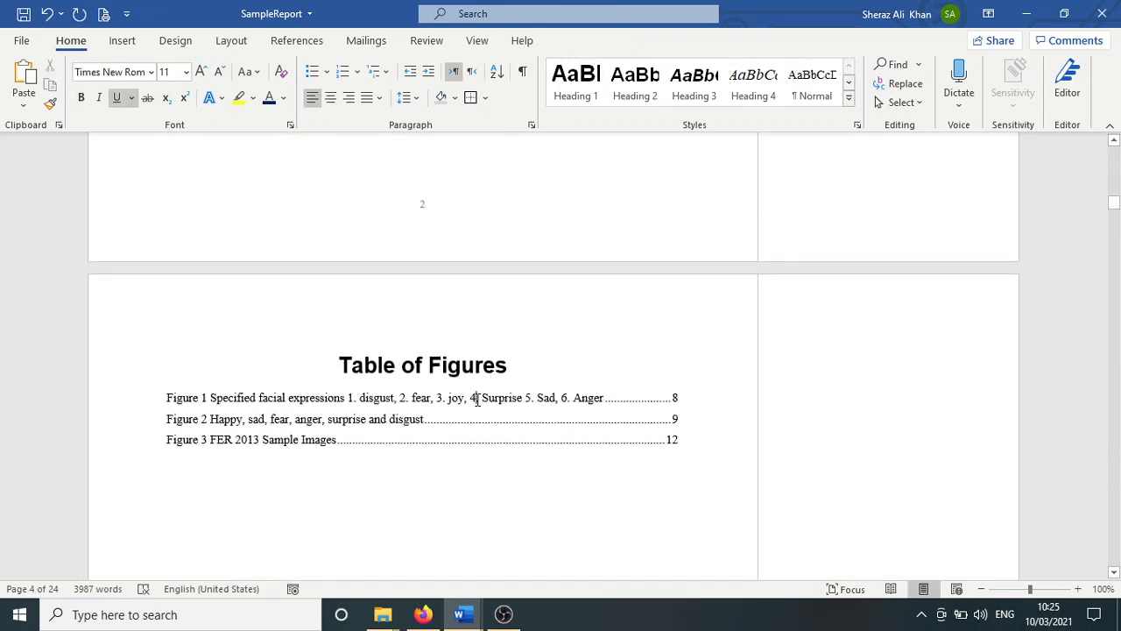
pyautogui.click(363, 398)
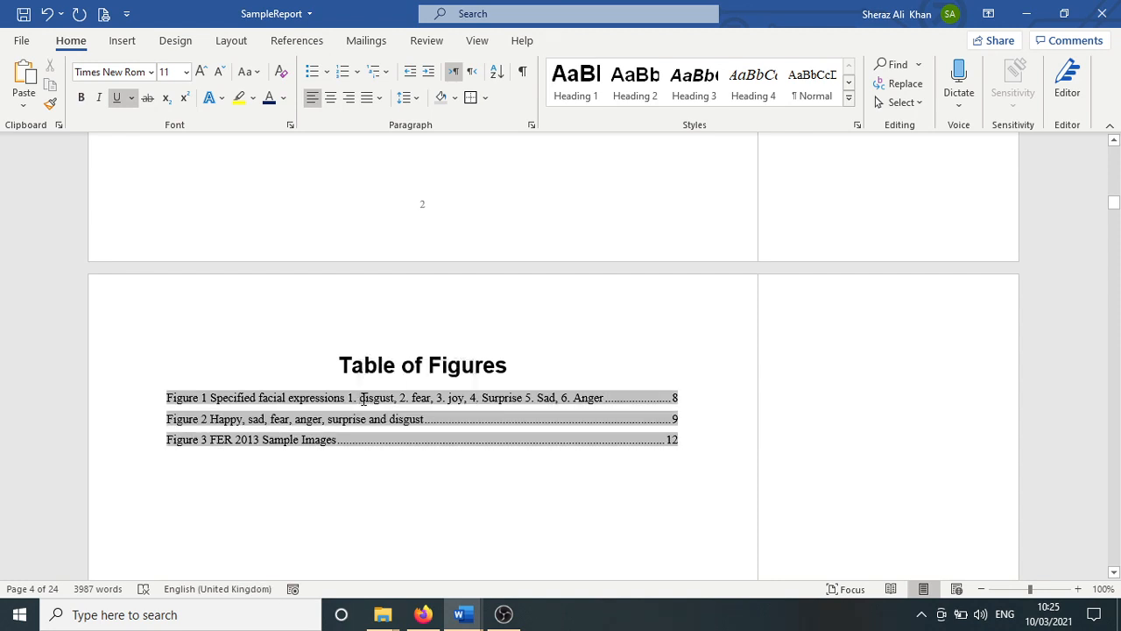
pyautogui.rightClick(363, 399)
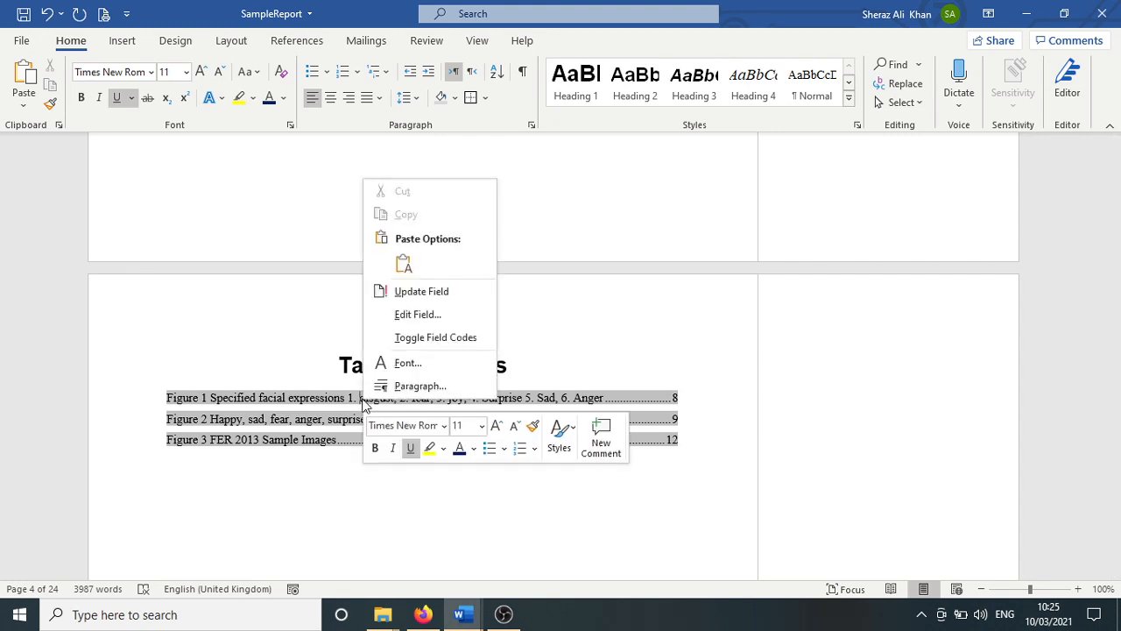
pyautogui.click(435, 292)
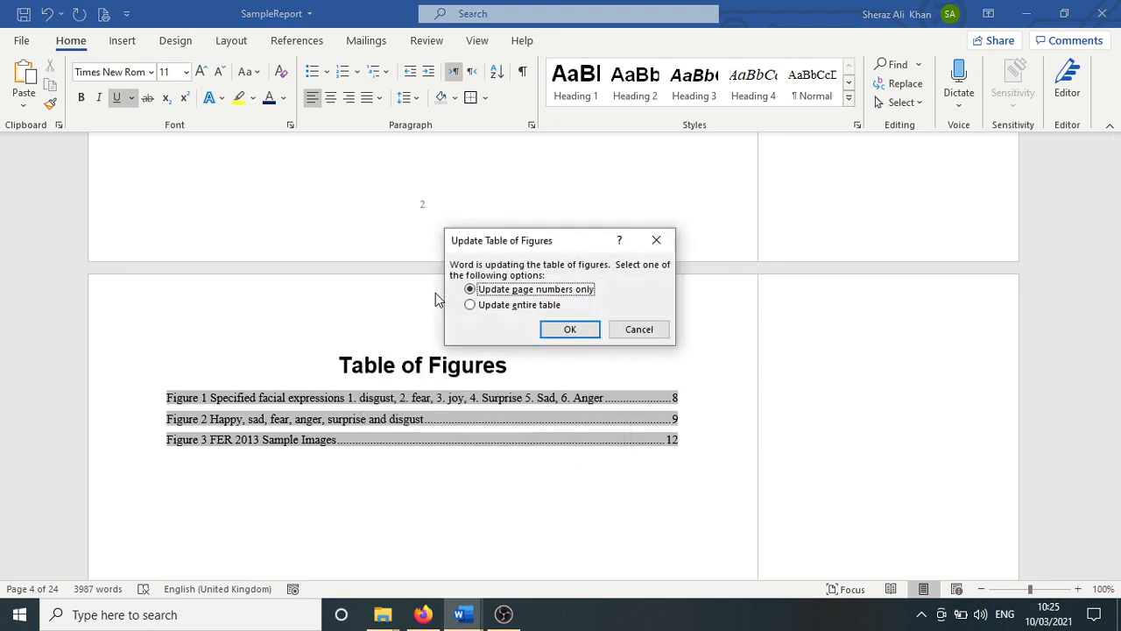
pyautogui.click(640, 332)
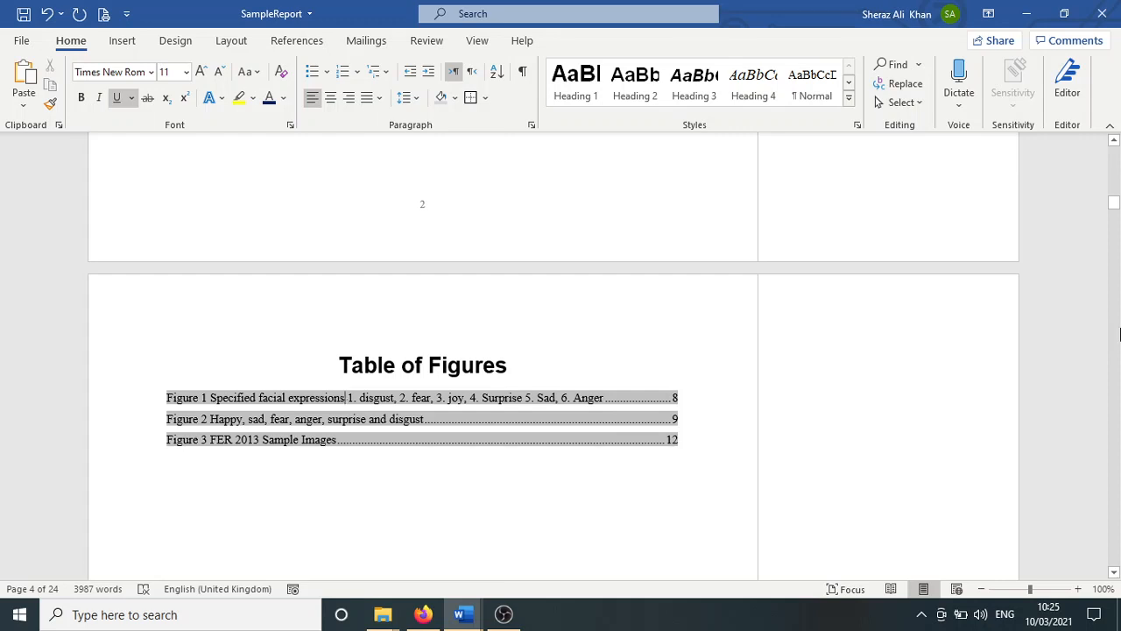
# Update the entire Table of Contents, including headings and page numbers
pyautogui.click(1114, 140)
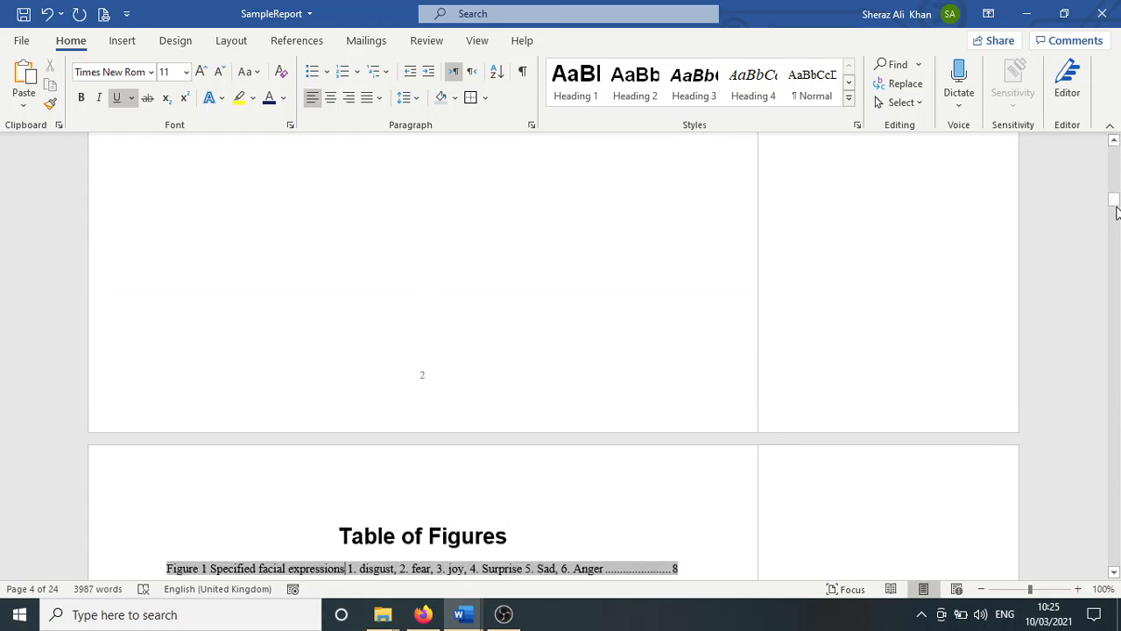
pyautogui.moveTo(1114, 206); pyautogui.dragTo(1114, 179)
pyautogui.click(505, 185)
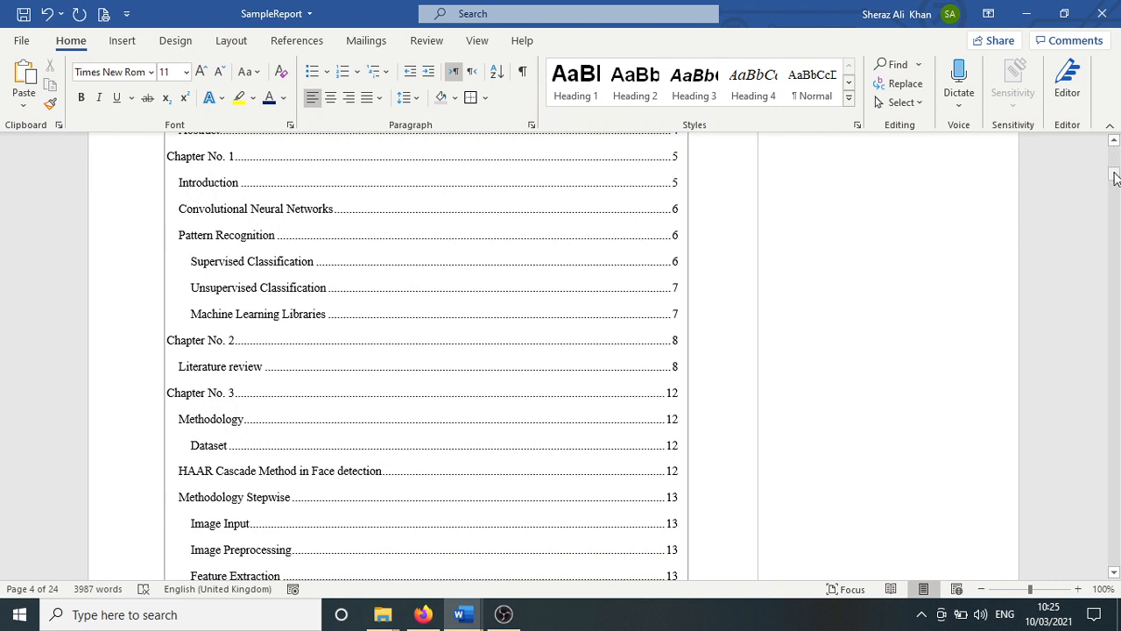
pyautogui.scroll(5, 907, 208)
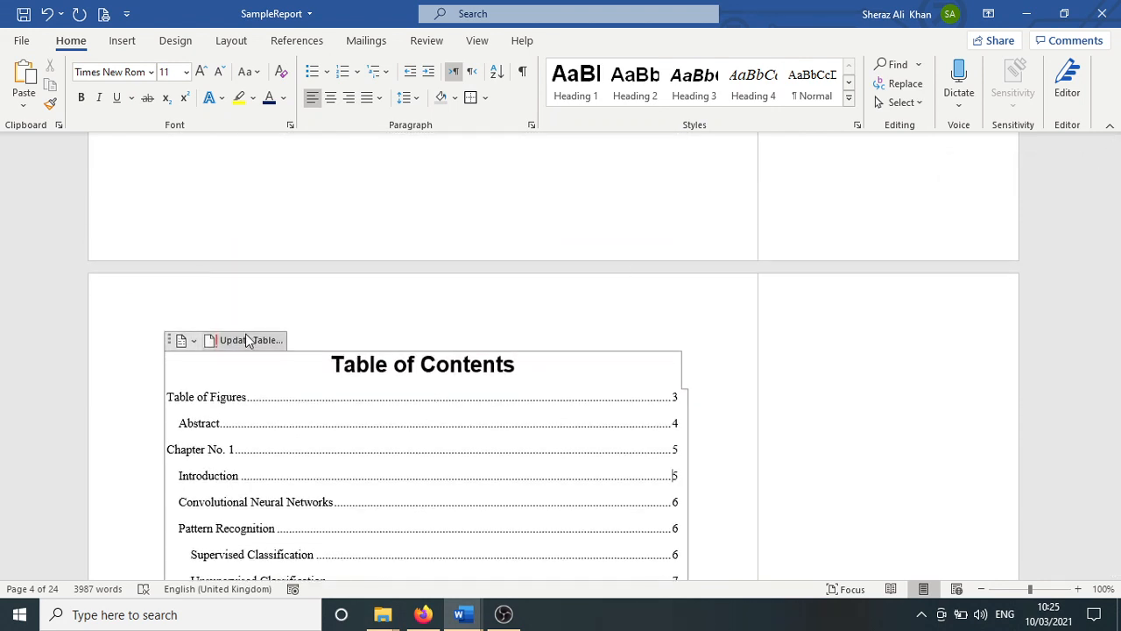
pyautogui.click(249, 340)
pyautogui.click(515, 305)
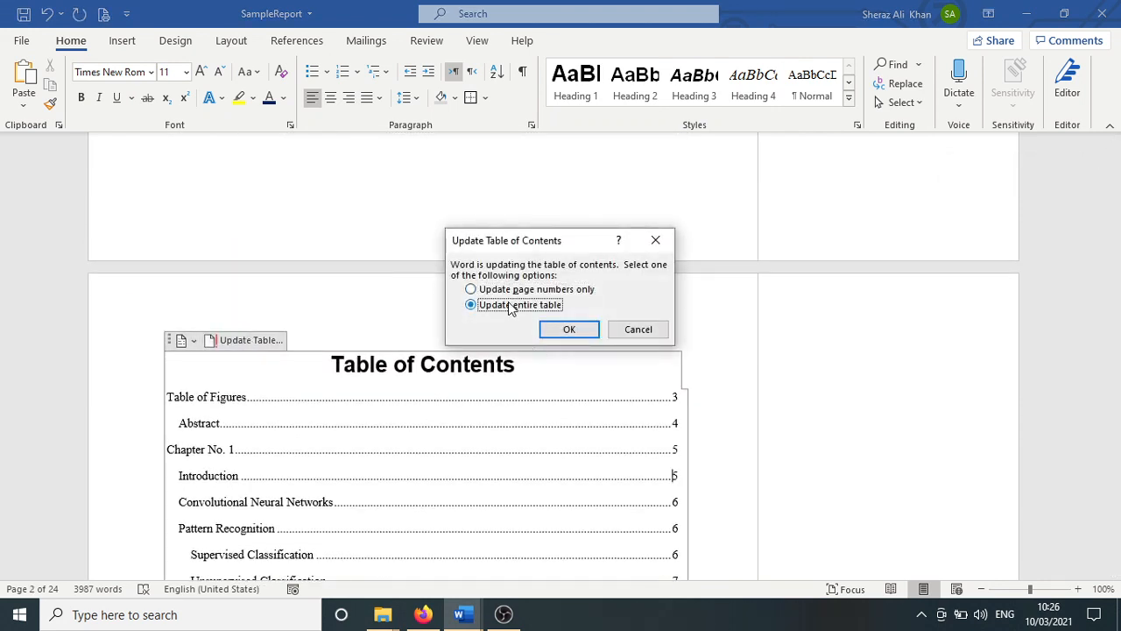
pyautogui.click(565, 329)
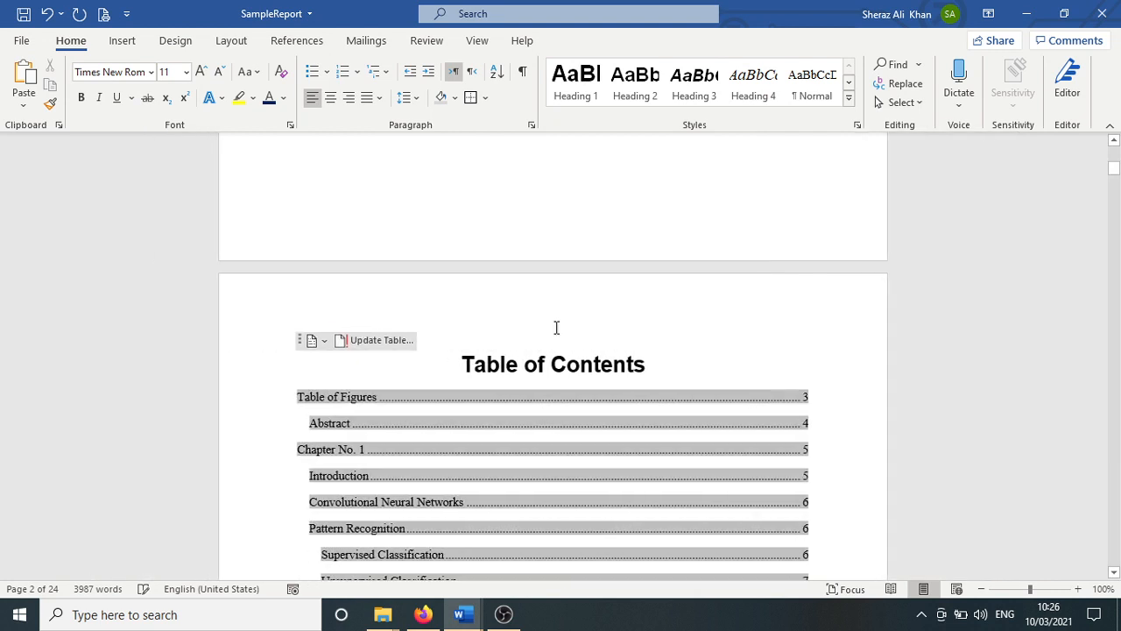
# Update the entire Table of Figures, including its entries and page numbers
pyautogui.click(1113, 571)
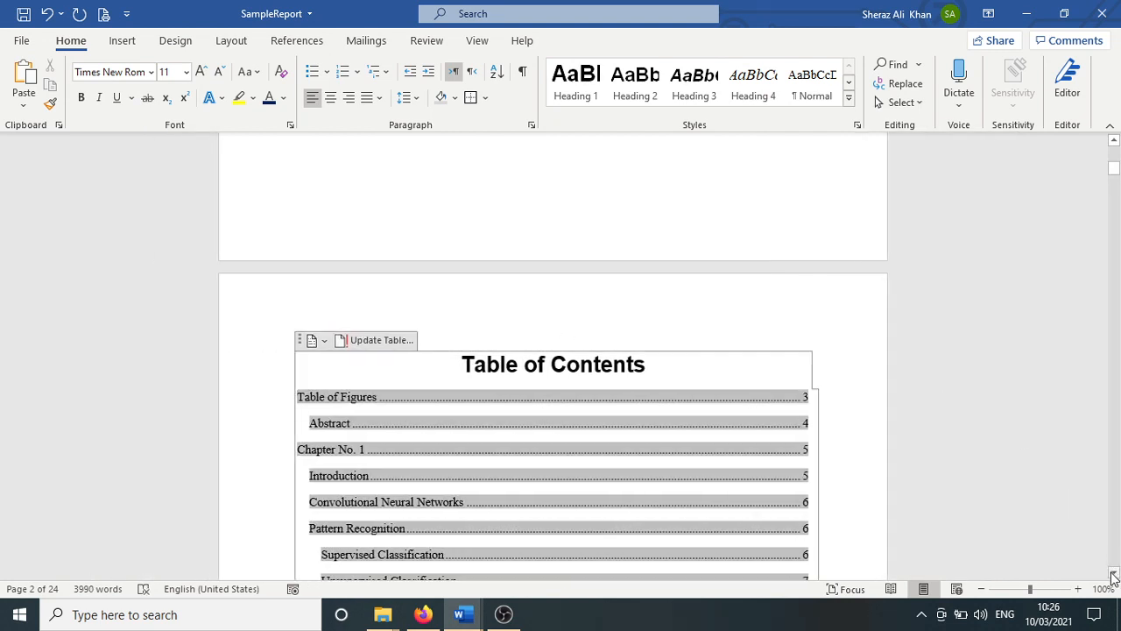
pyautogui.moveTo(1113, 571); pyautogui.dragTo(1113, 573)
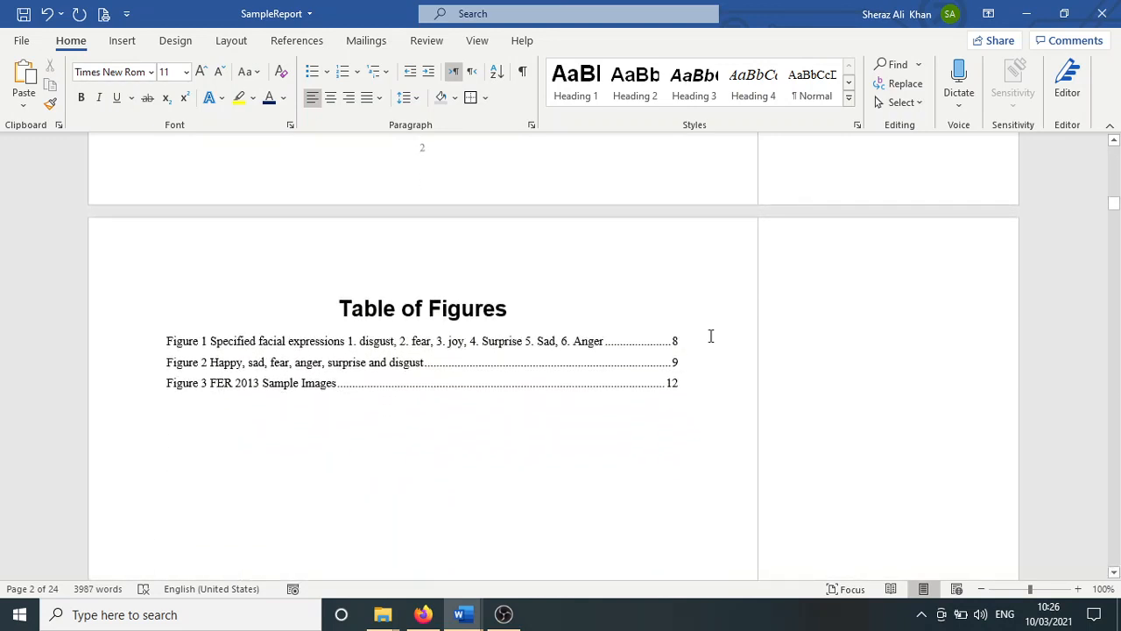
pyautogui.click(458, 346)
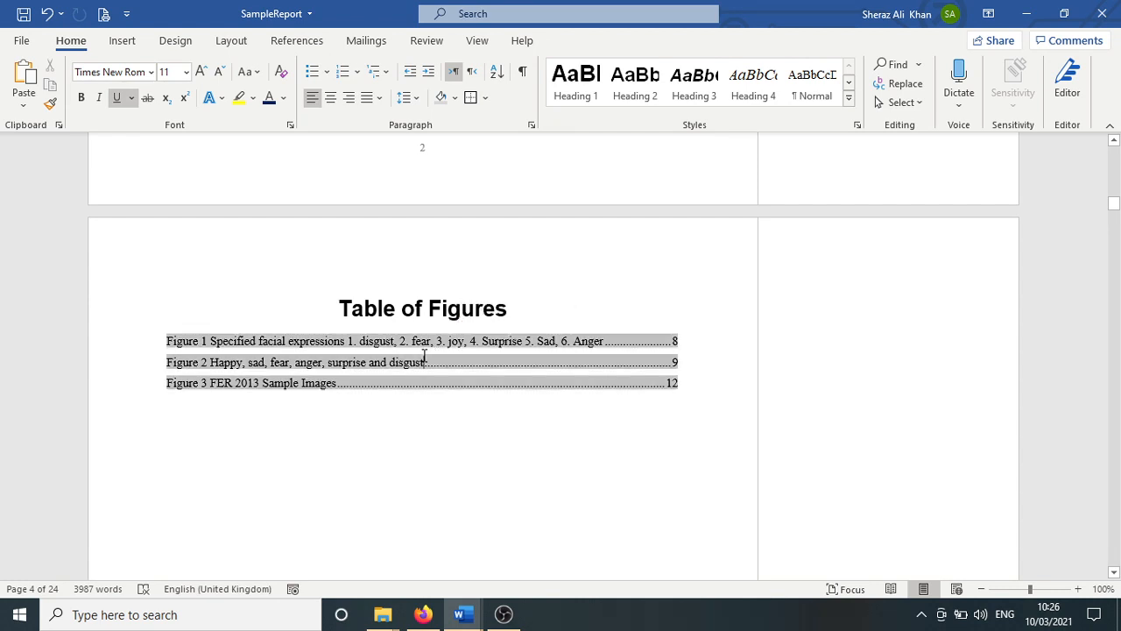
pyautogui.click(424, 358)
pyautogui.rightClick(424, 359)
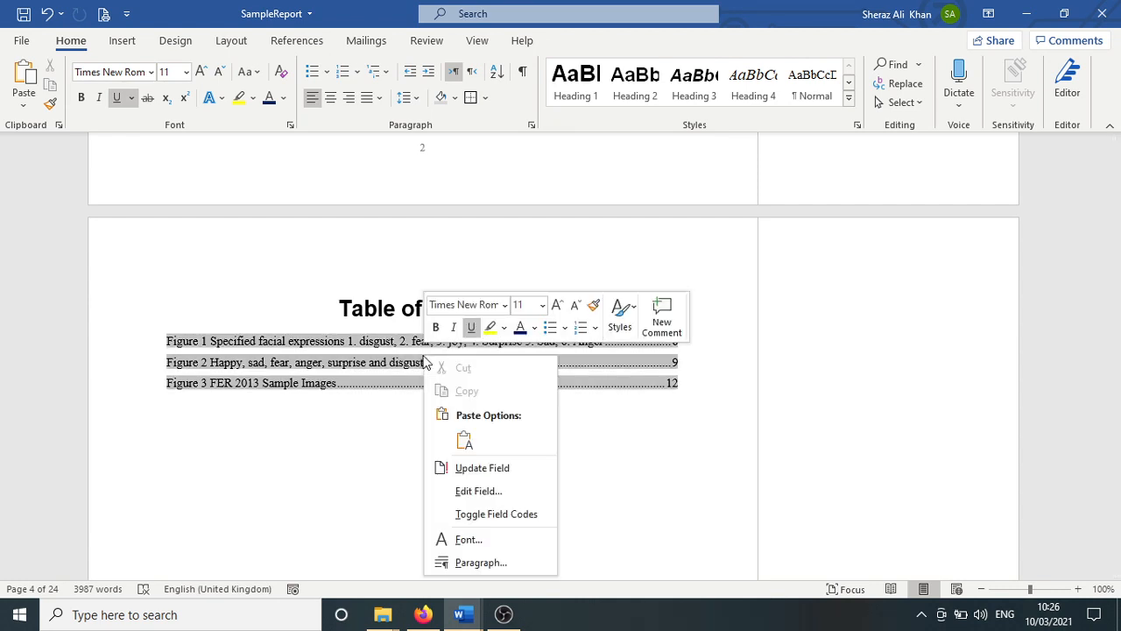
pyautogui.click(513, 468)
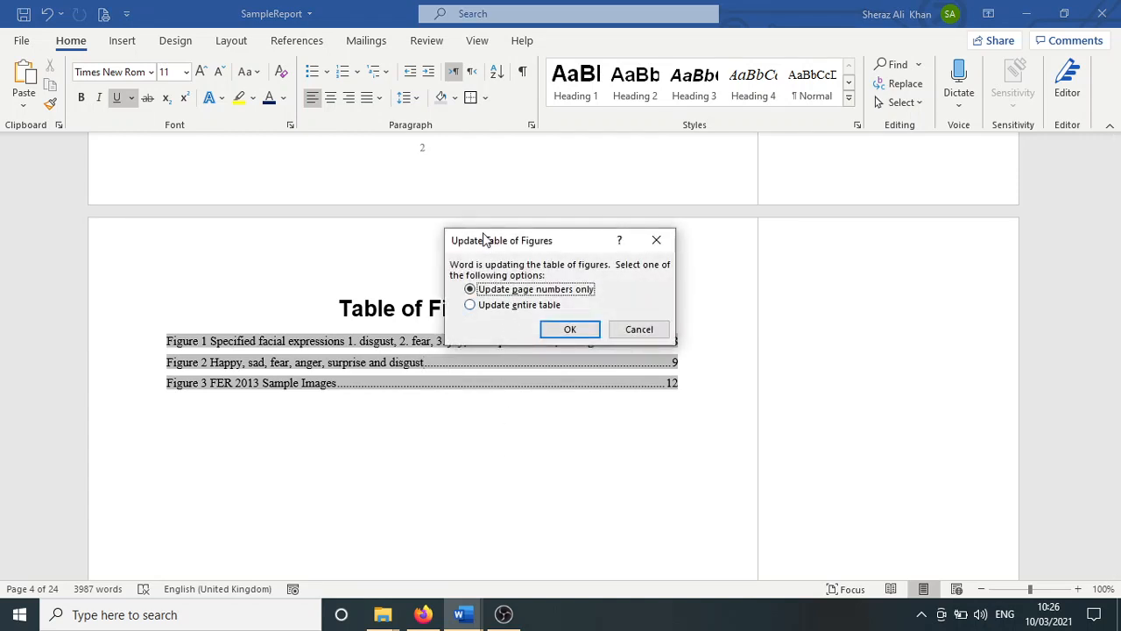
pyautogui.click(490, 309)
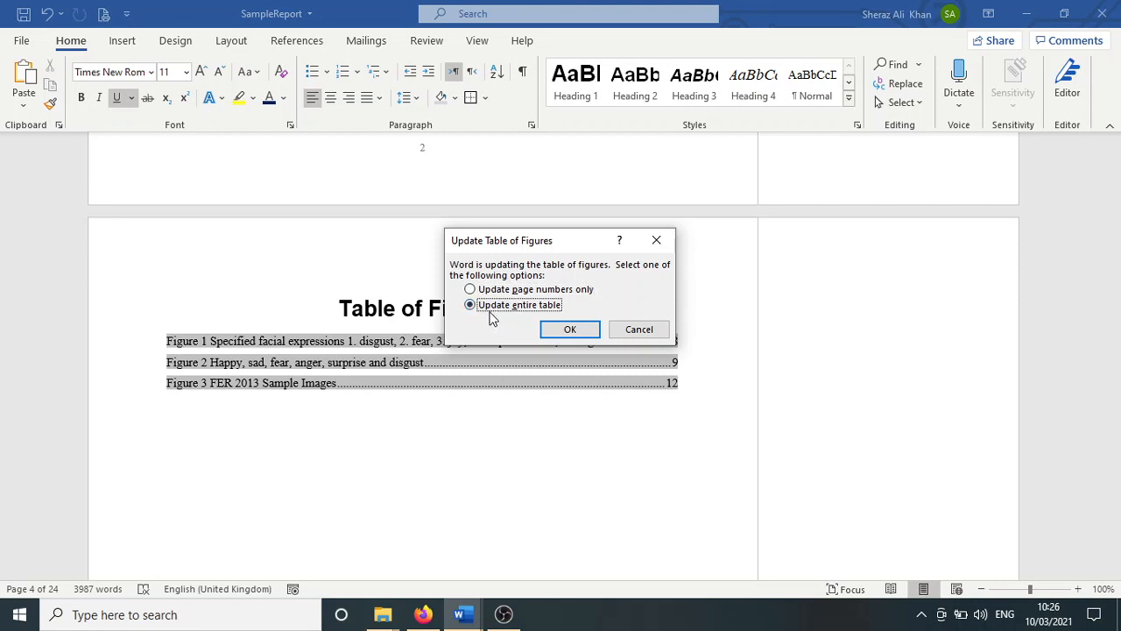
pyautogui.click(582, 334)
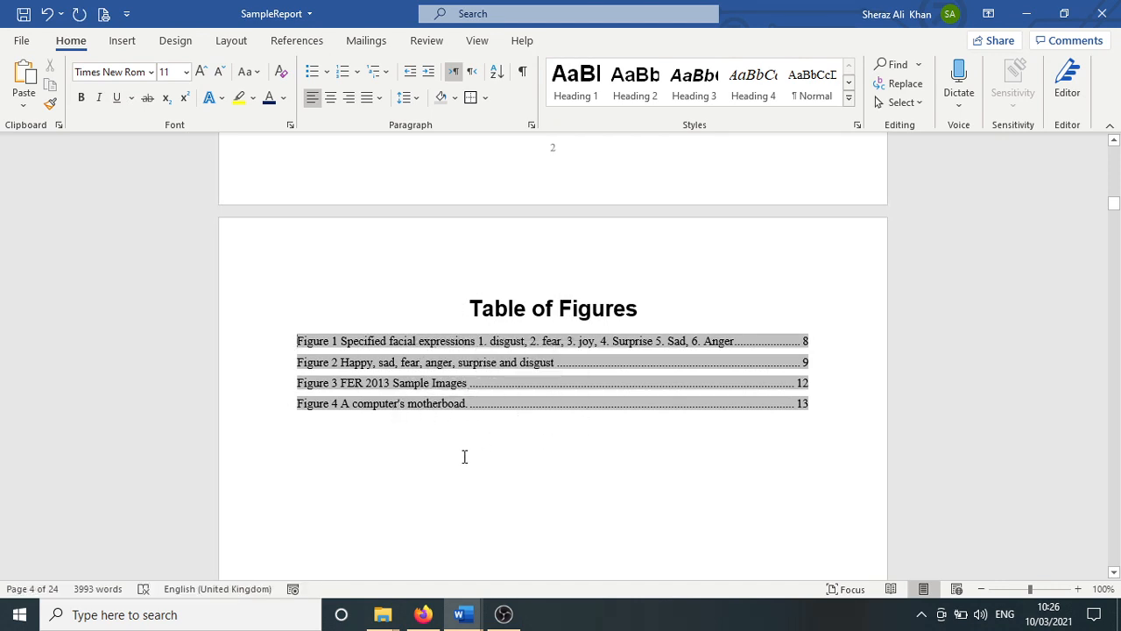
pyautogui.click(464, 457)
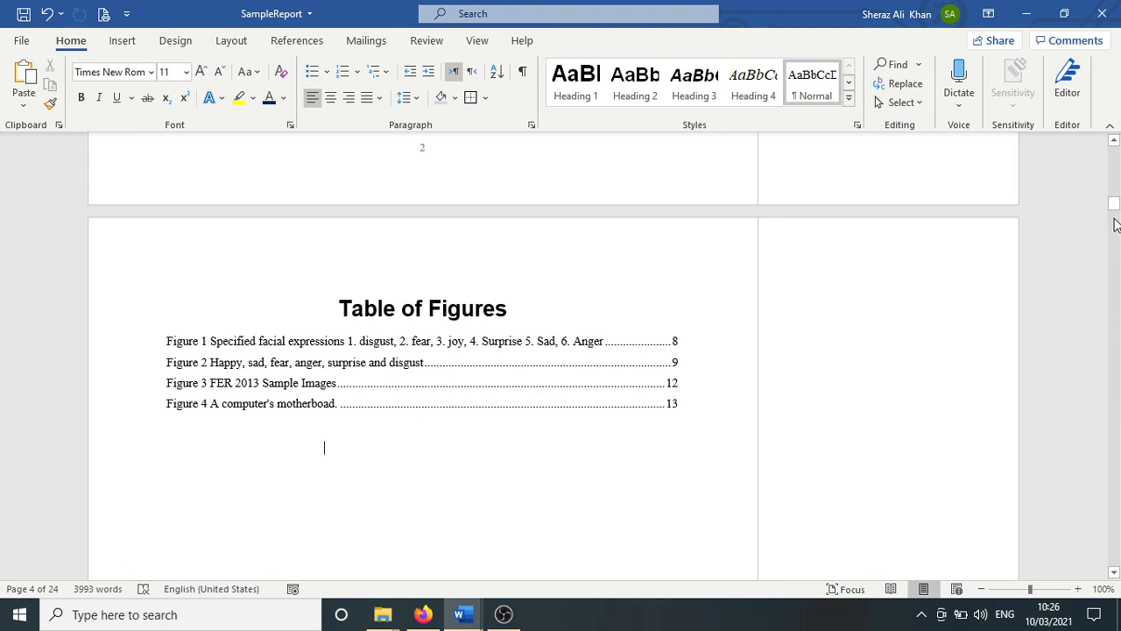
# Insert a caption above the month-wise plan table with the Table label and the text "Gantt Chart"
pyautogui.moveTo(1114, 207); pyautogui.dragTo(1117, 428)
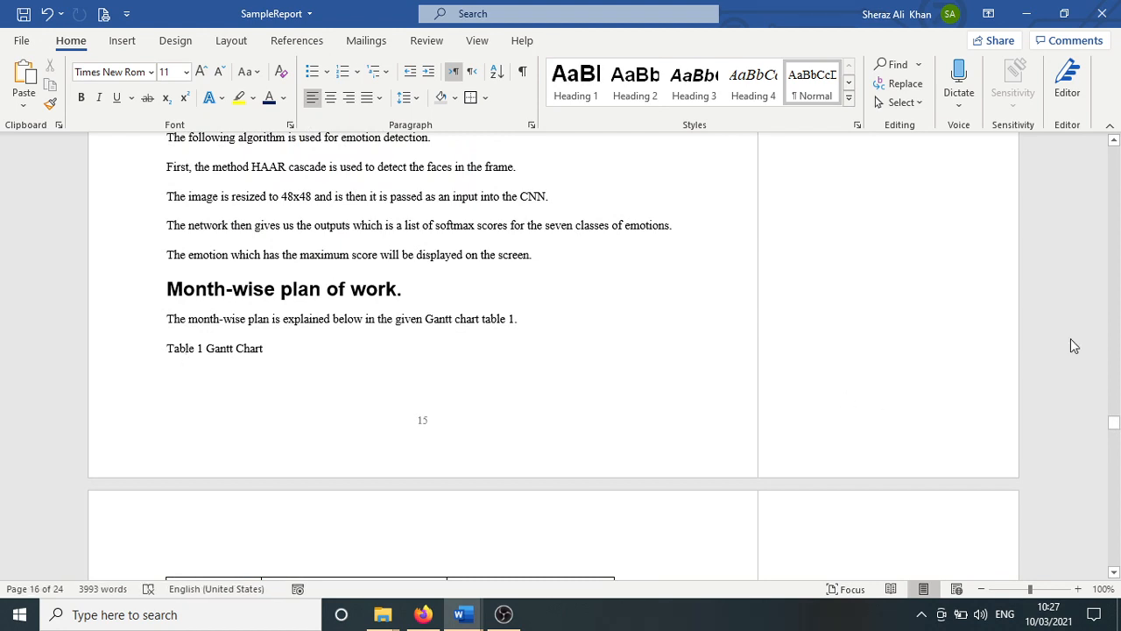
pyautogui.click(1114, 572)
pyautogui.scroll(-4, 1114, 574)
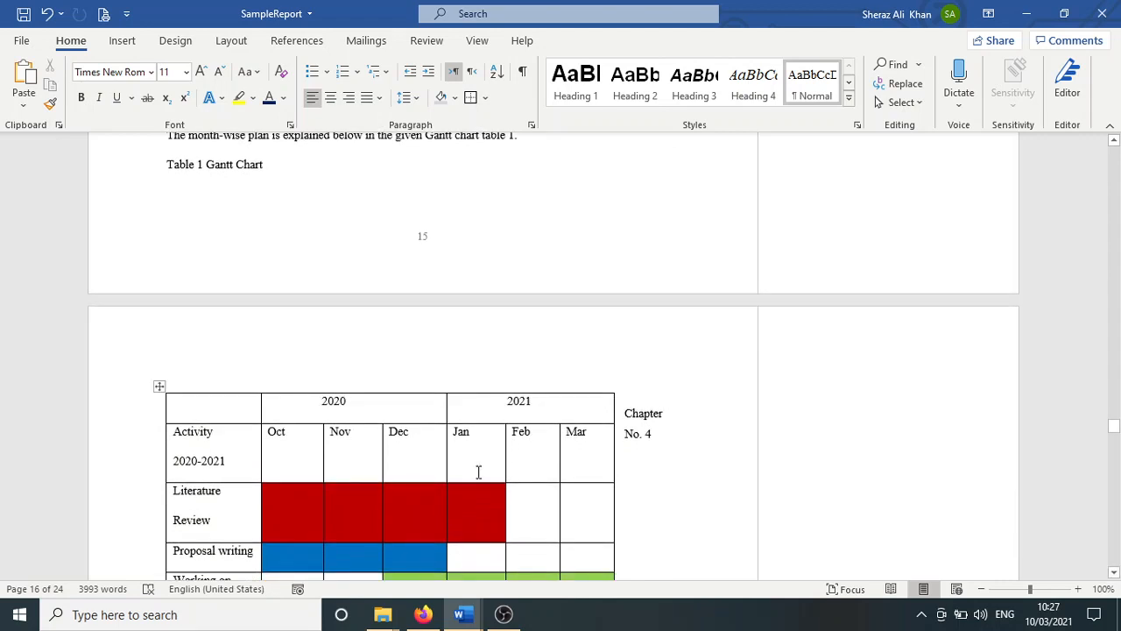
pyautogui.click(159, 386)
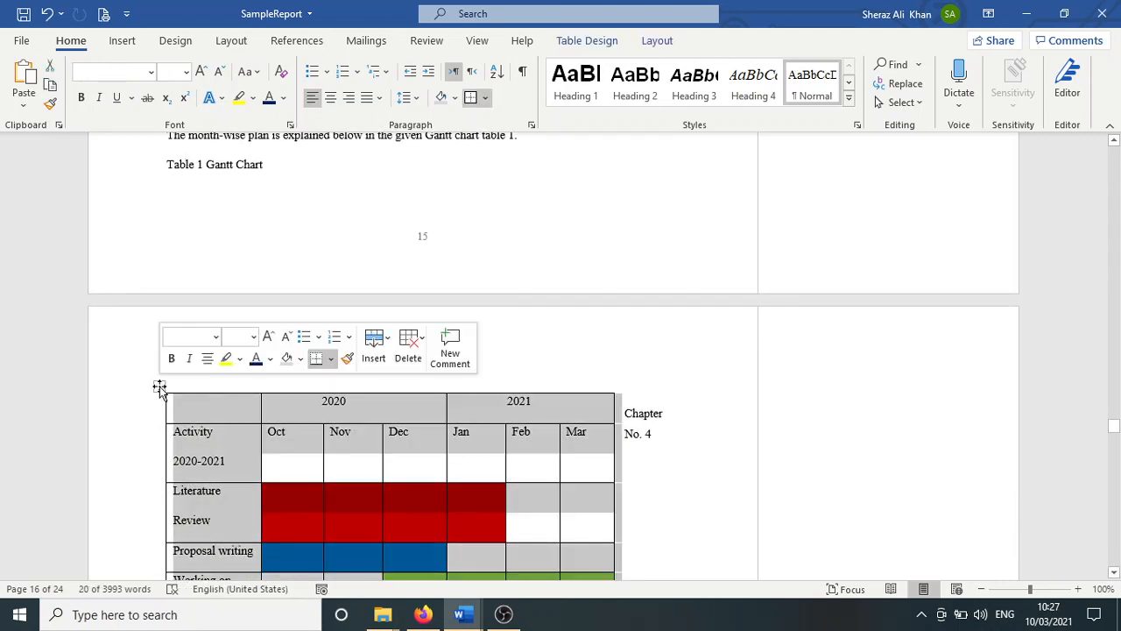
pyautogui.rightClick(158, 386)
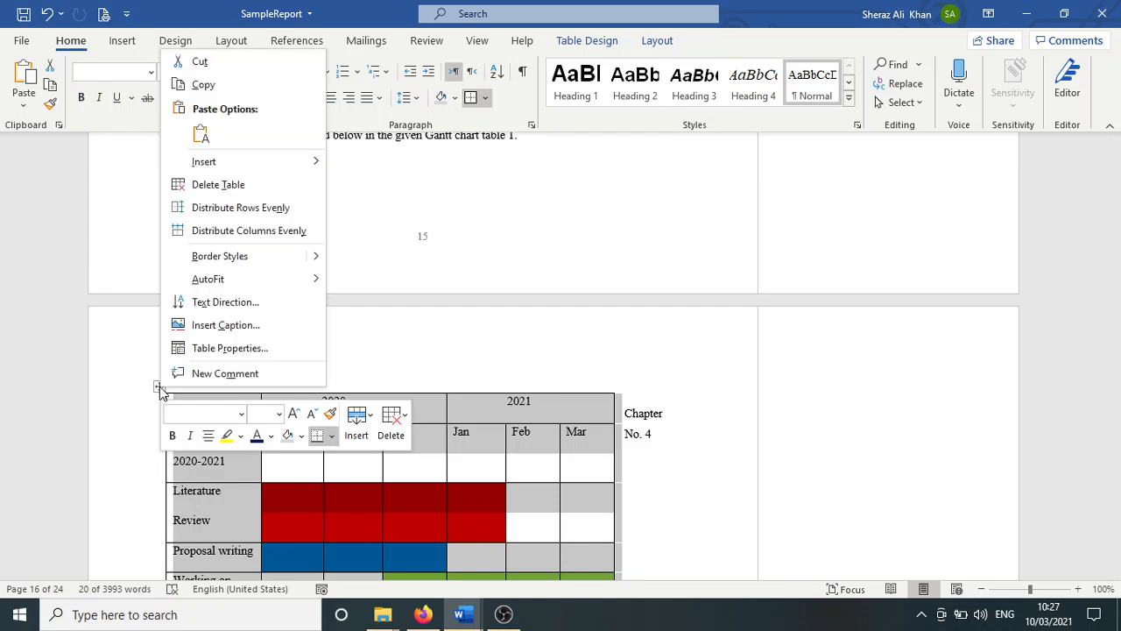
pyautogui.click(226, 325)
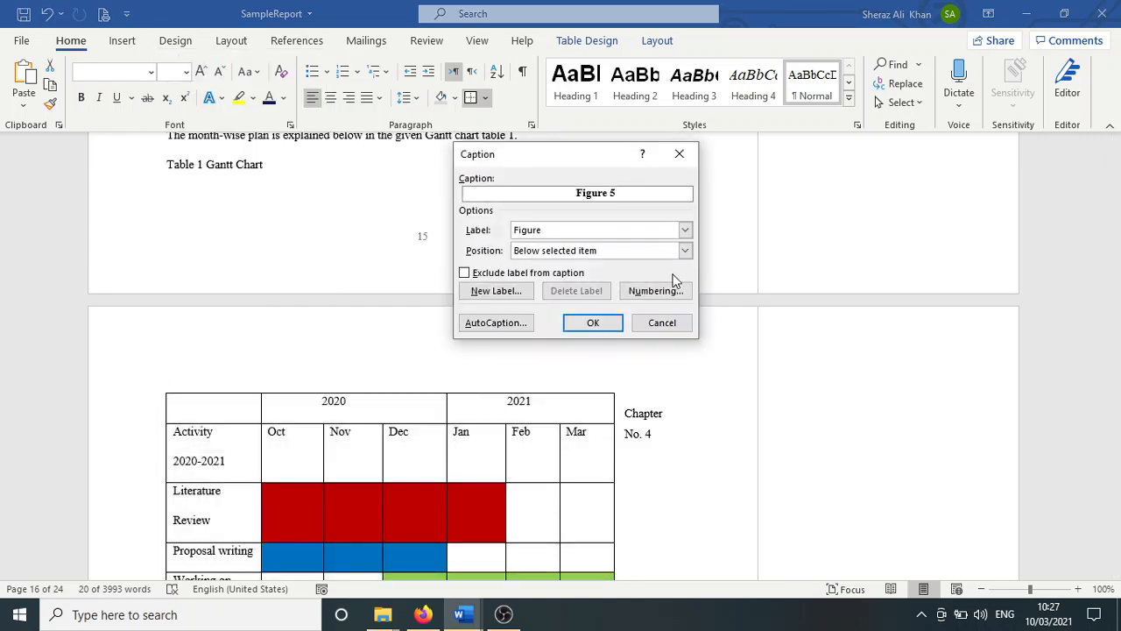
pyautogui.click(627, 233)
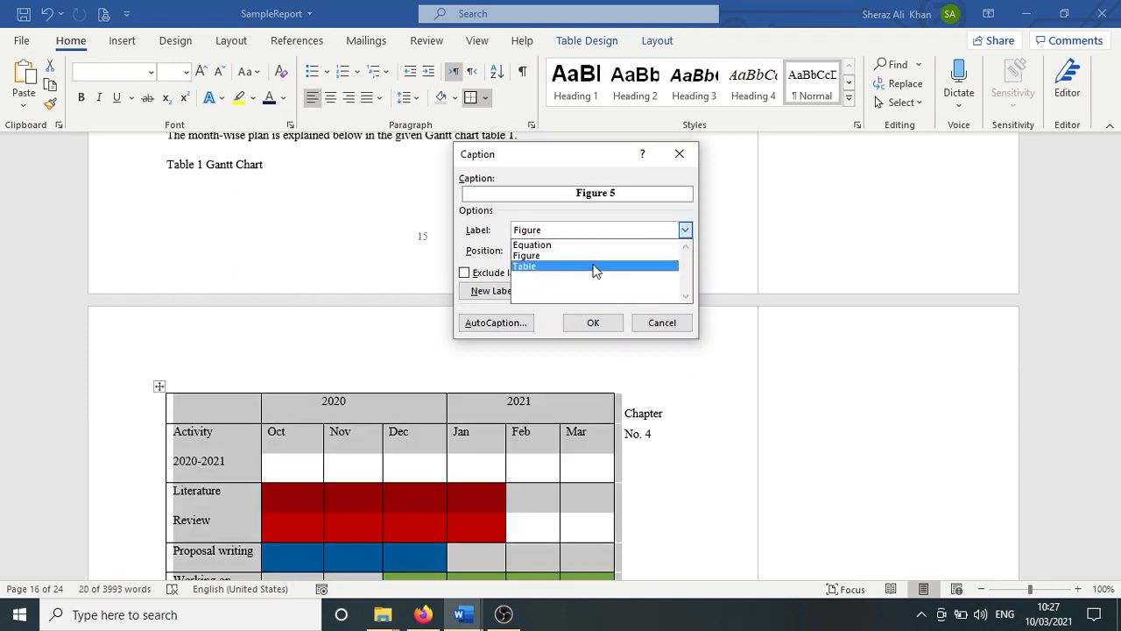
pyautogui.click(593, 266)
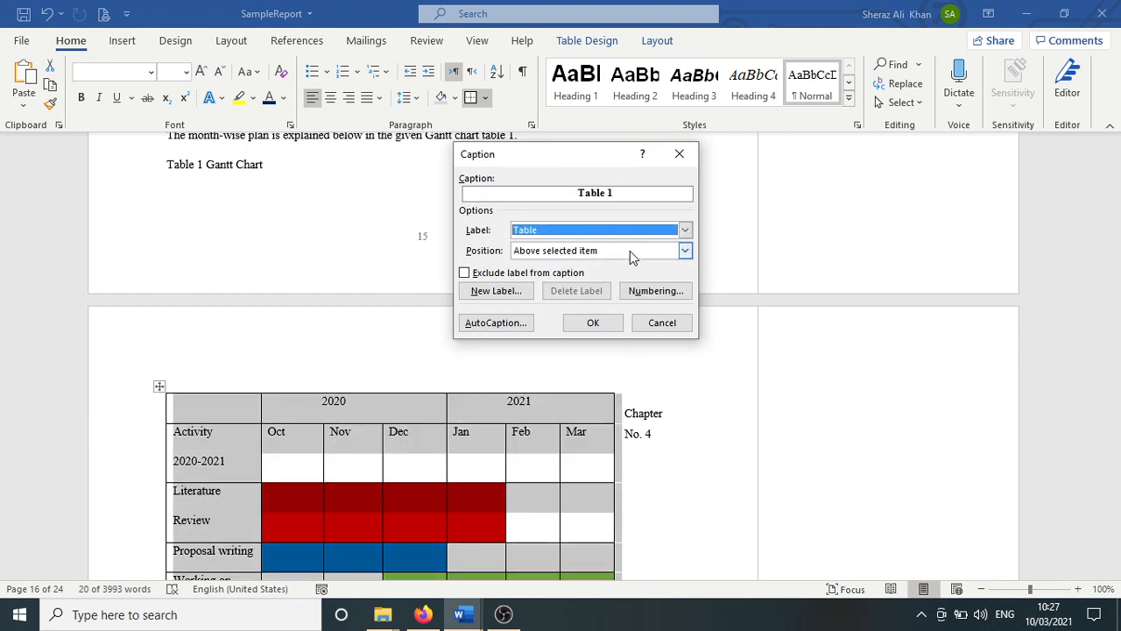
pyautogui.click(633, 194)
pyautogui.write('Ga')
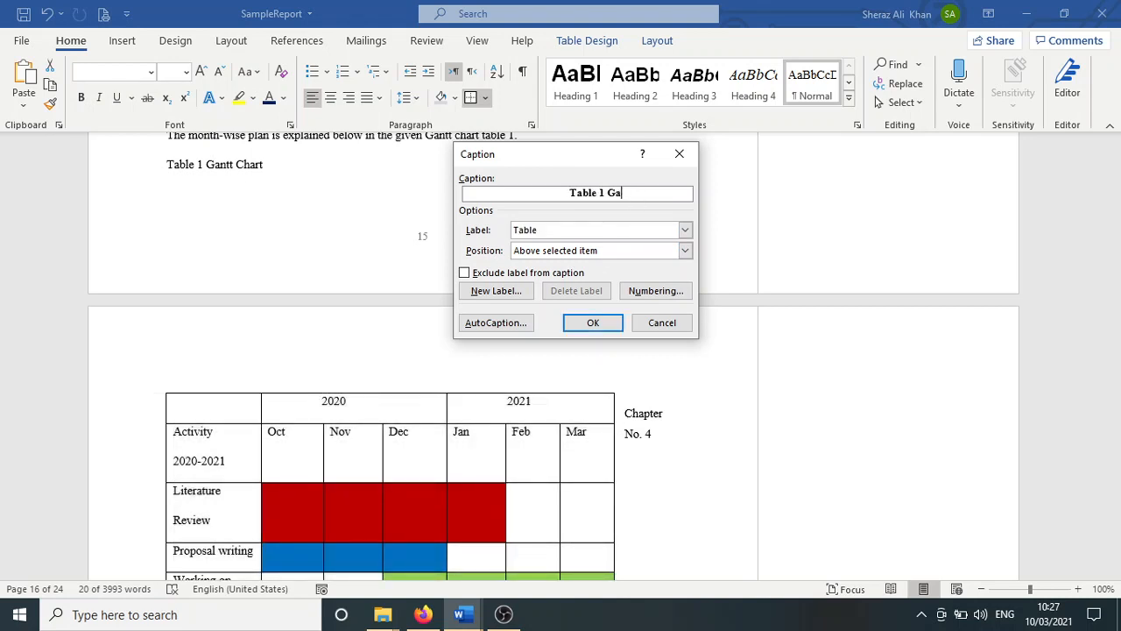
pyautogui.write('ntt Chart')
pyautogui.click(595, 326)
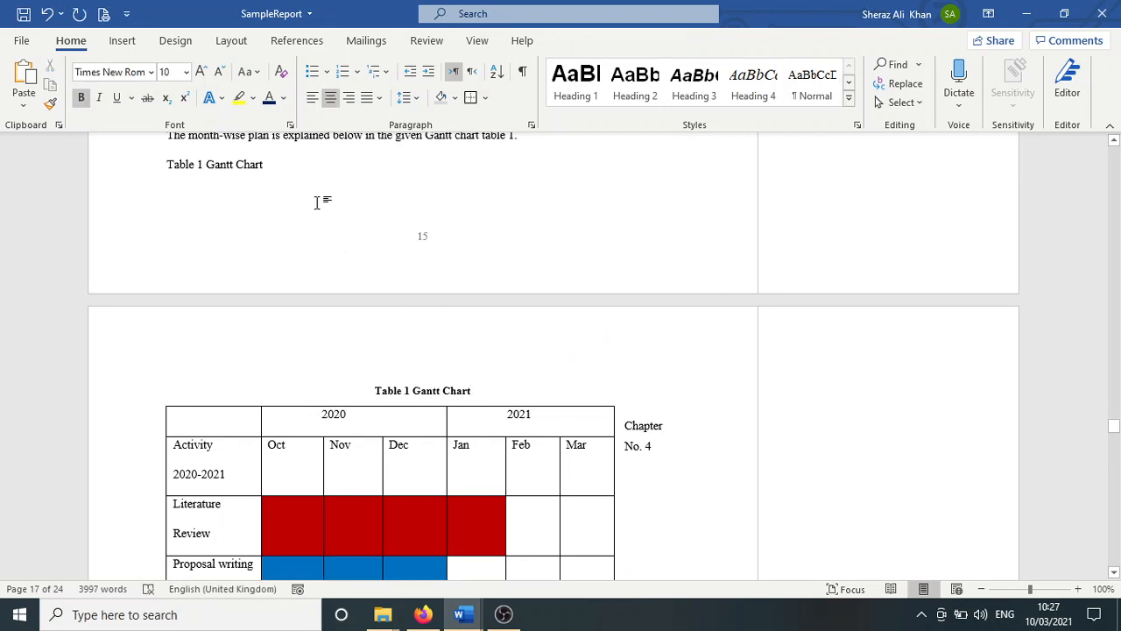
# Replace the manually written "Table 1 Gantt Chart" line under the month-wise plan paragraph with an empty line, and save the document
pyautogui.click(273, 166)
pyautogui.press('BackSpace')
pyautogui.press('BackSpace')
pyautogui.press('BackSpace')
pyautogui.press('BackSpace')
pyautogui.press('BackSpace')
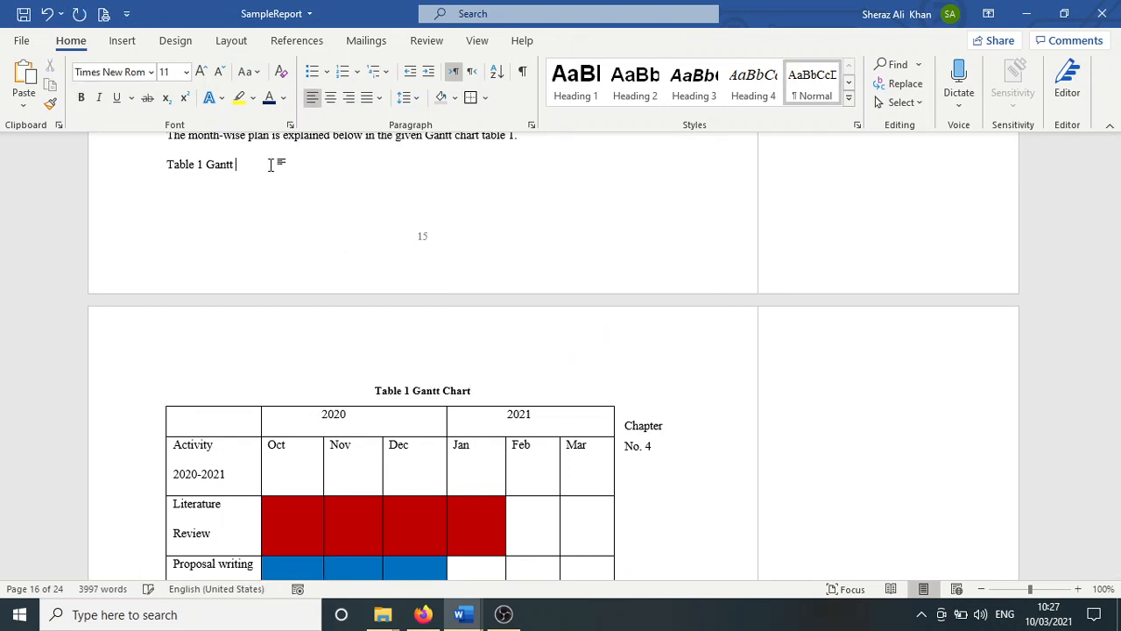
pyautogui.press('BackSpace')
pyautogui.press('BackSpace')
pyautogui.press('BackSpace')
pyautogui.press('BackSpace')
pyautogui.press('BackSpace')
pyautogui.press('BackSpace')
pyautogui.press('BackSpace')
pyautogui.press('BackSpace')
pyautogui.press('BackSpace')
pyautogui.press('BackSpace')
pyautogui.press('BackSpace')
pyautogui.press('BackSpace')
pyautogui.press('BackSpace')
pyautogui.press('BackSpace')
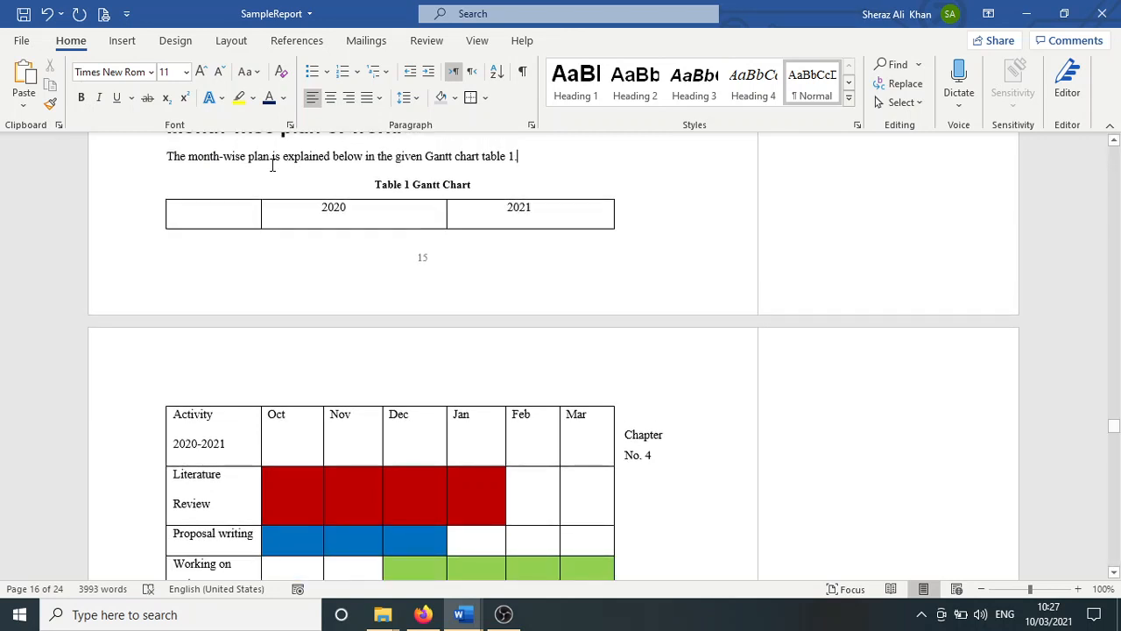
pyautogui.press('Return')
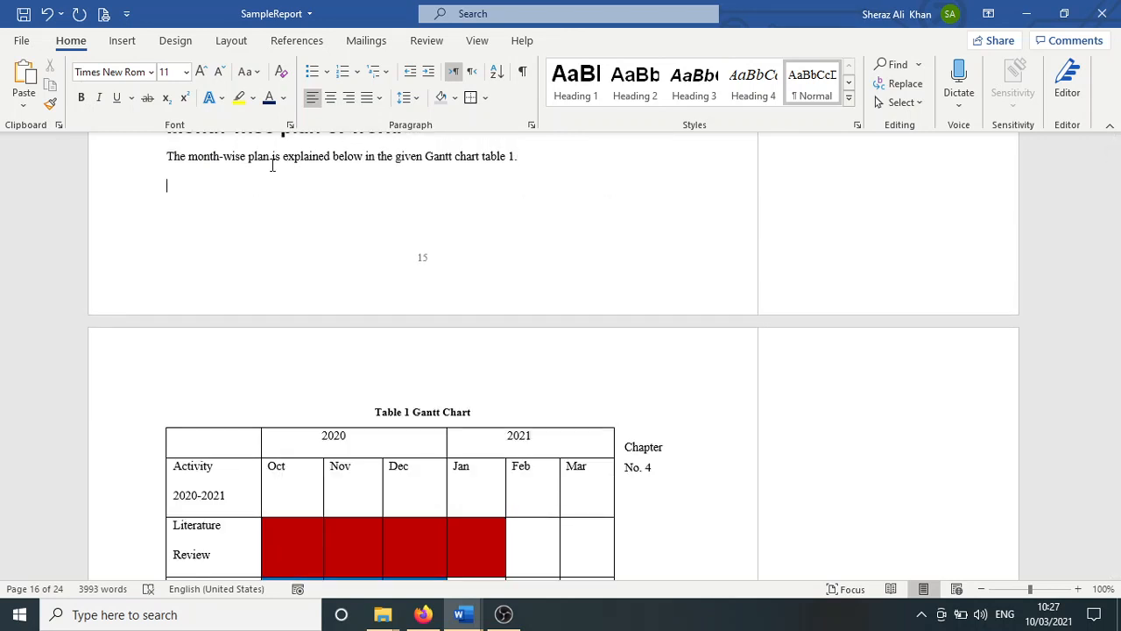
pyautogui.hotkey('ctrl', 's')
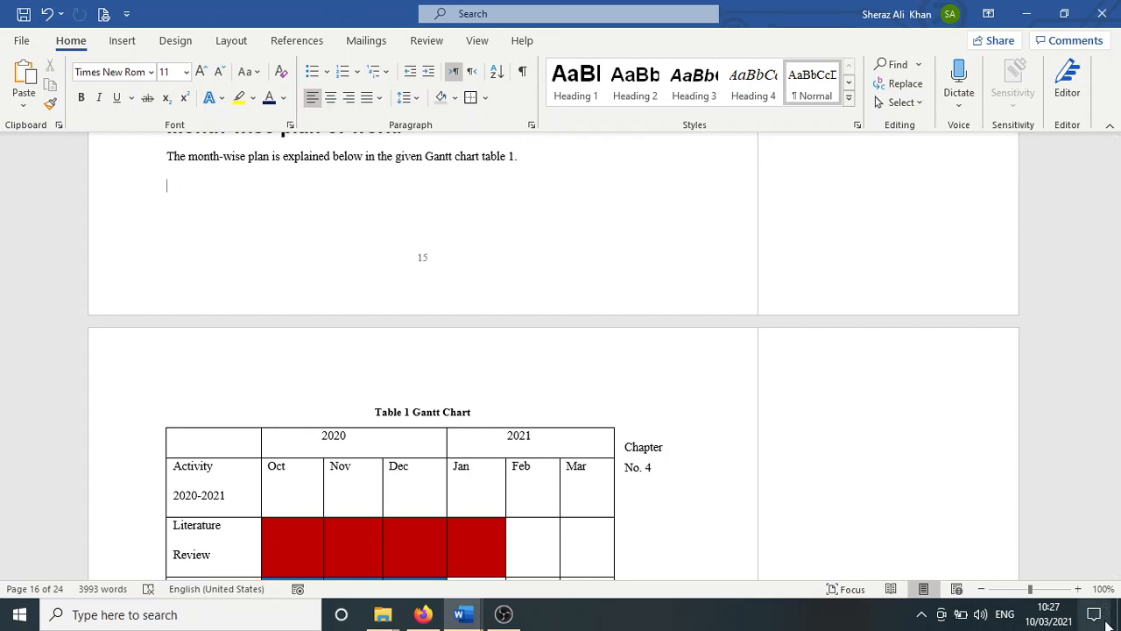
# Insert a table of four columns and four rows below the paragraph under "Facial Expression Detector simulation"
pyautogui.click(1114, 571)
pyautogui.moveTo(1114, 572); pyautogui.dragTo(1114, 574)
pyautogui.click(298, 278)
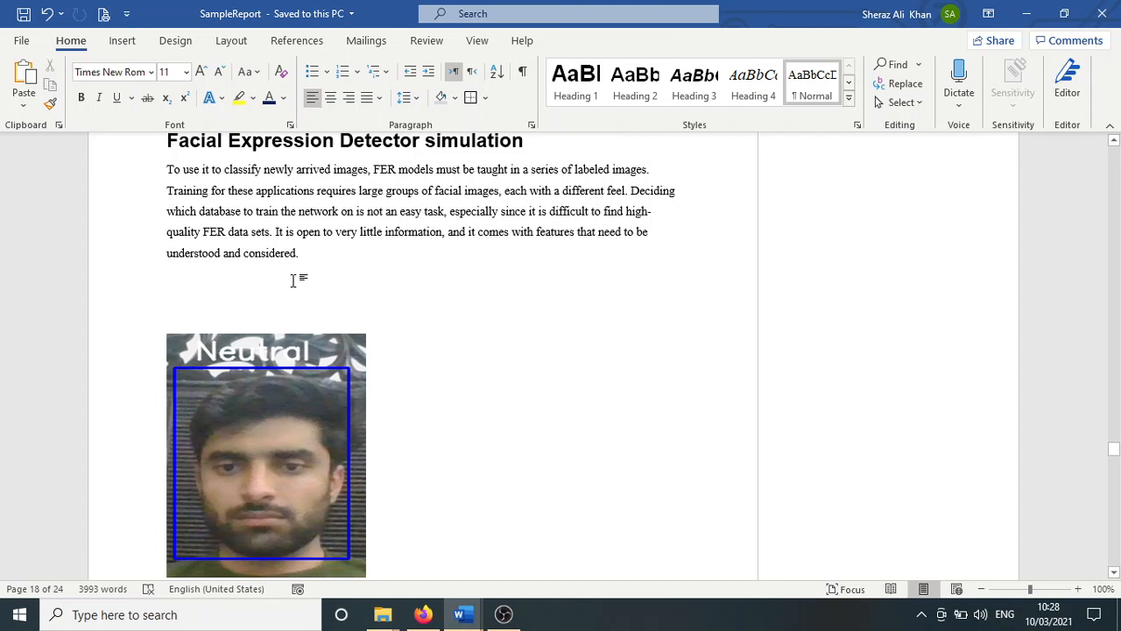
pyautogui.click(125, 44)
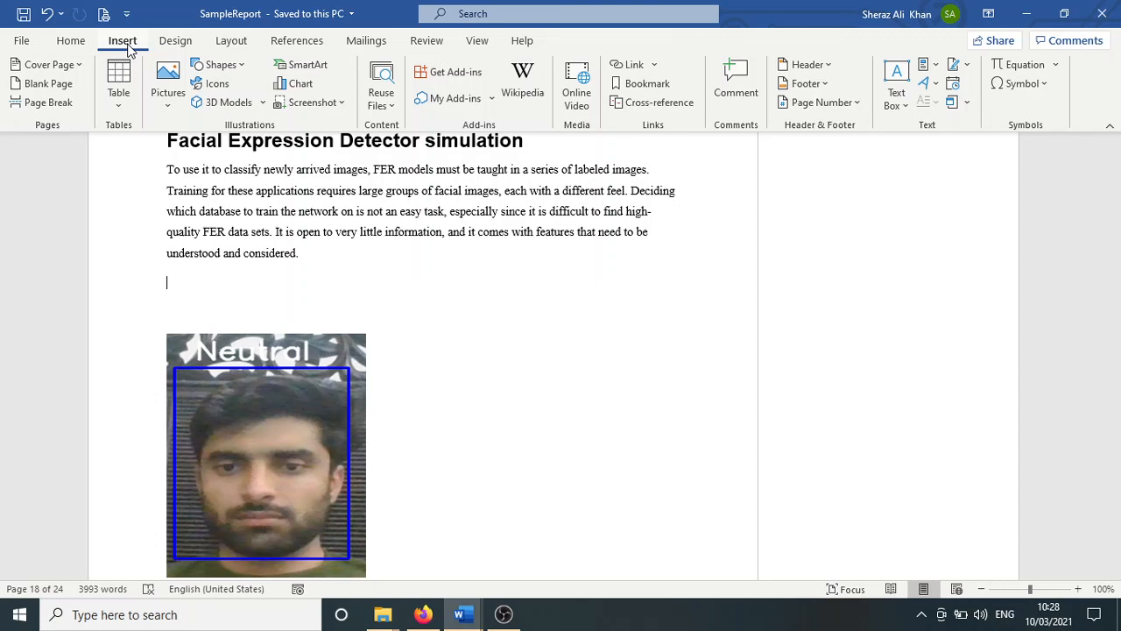
pyautogui.click(118, 104)
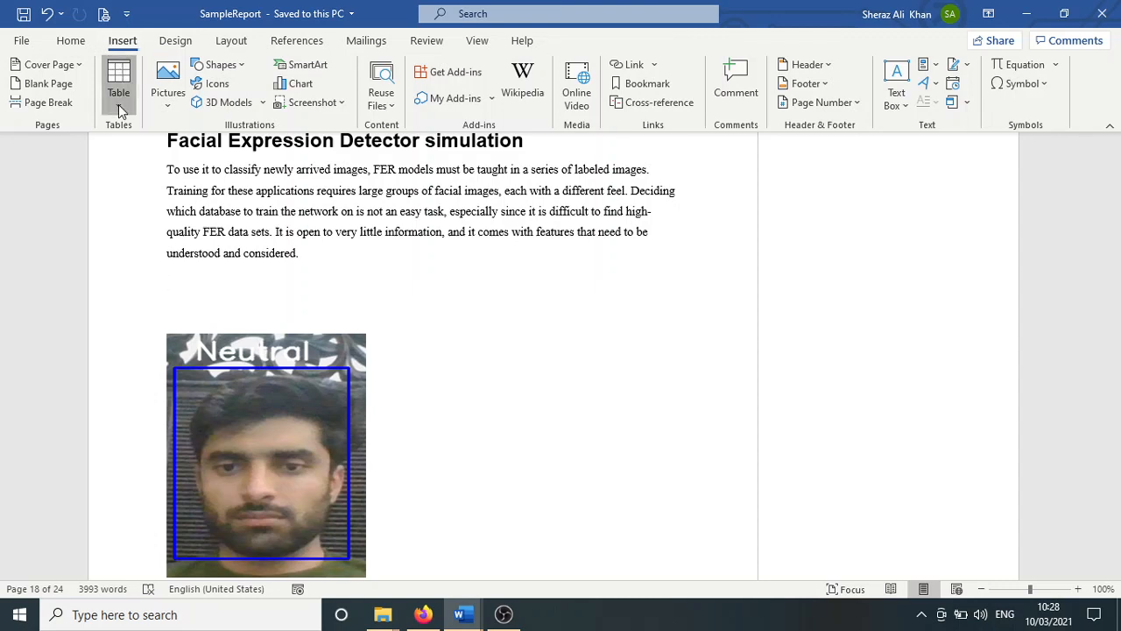
pyautogui.click(121, 42)
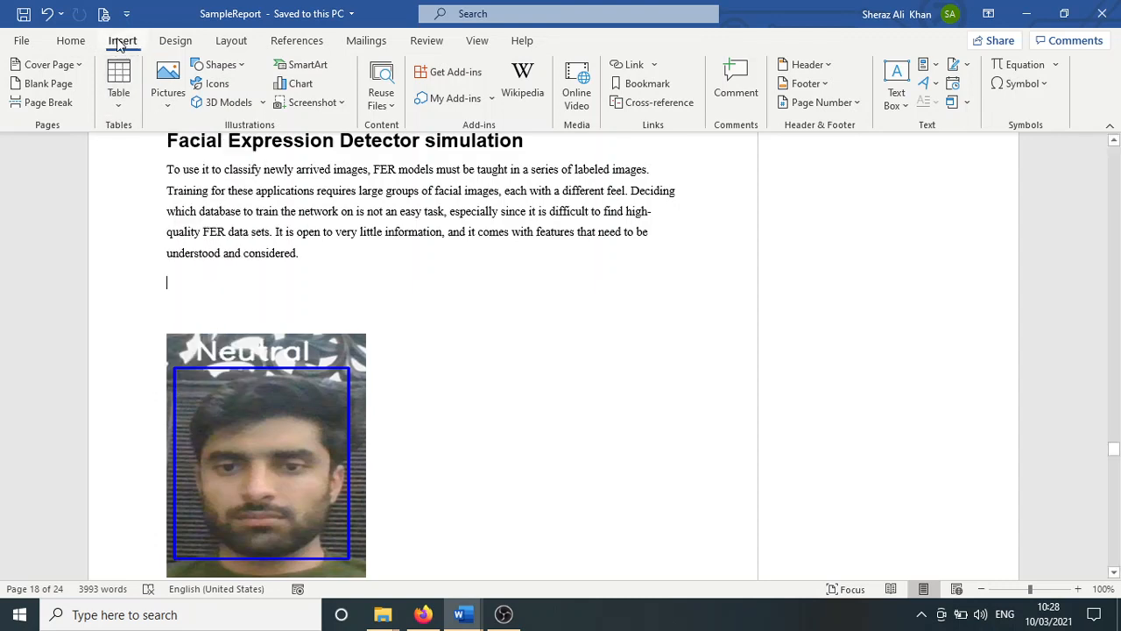
pyautogui.click(119, 104)
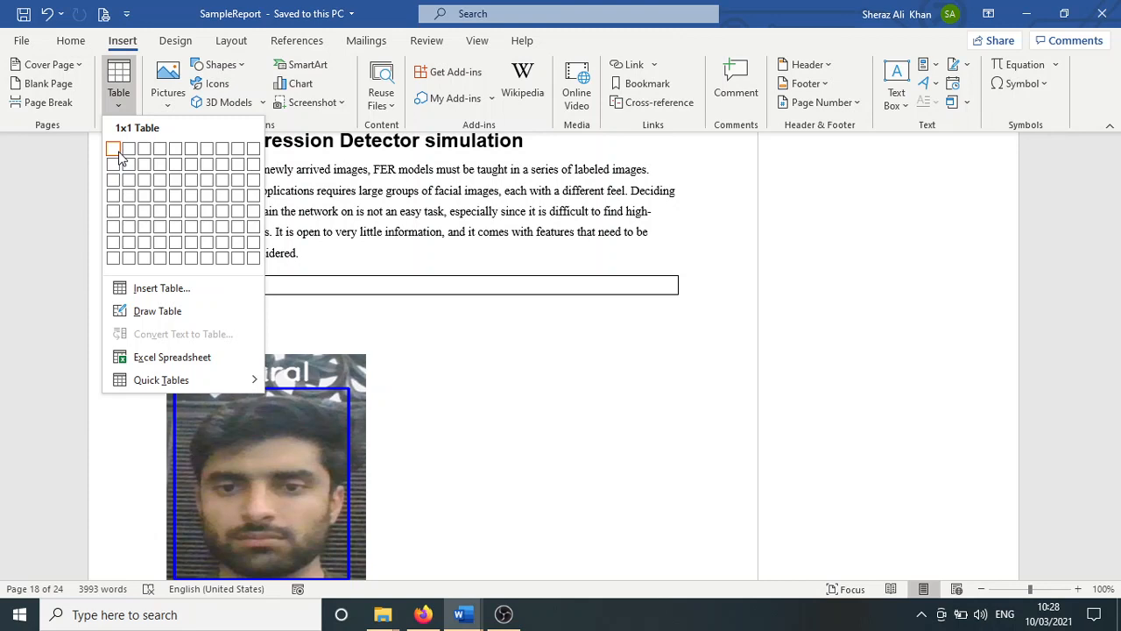
pyautogui.click(163, 203)
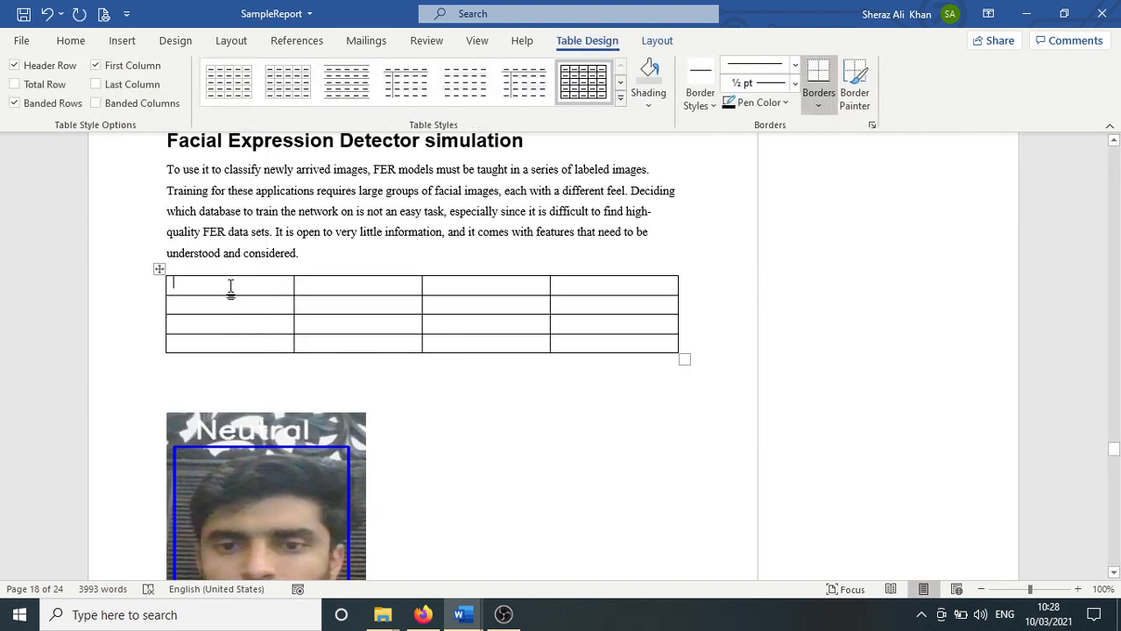
# Fill the new table's header row with "S.No.", "Training dataset", "Testing dataset" and "Accuracy"
pyautogui.write('S.')
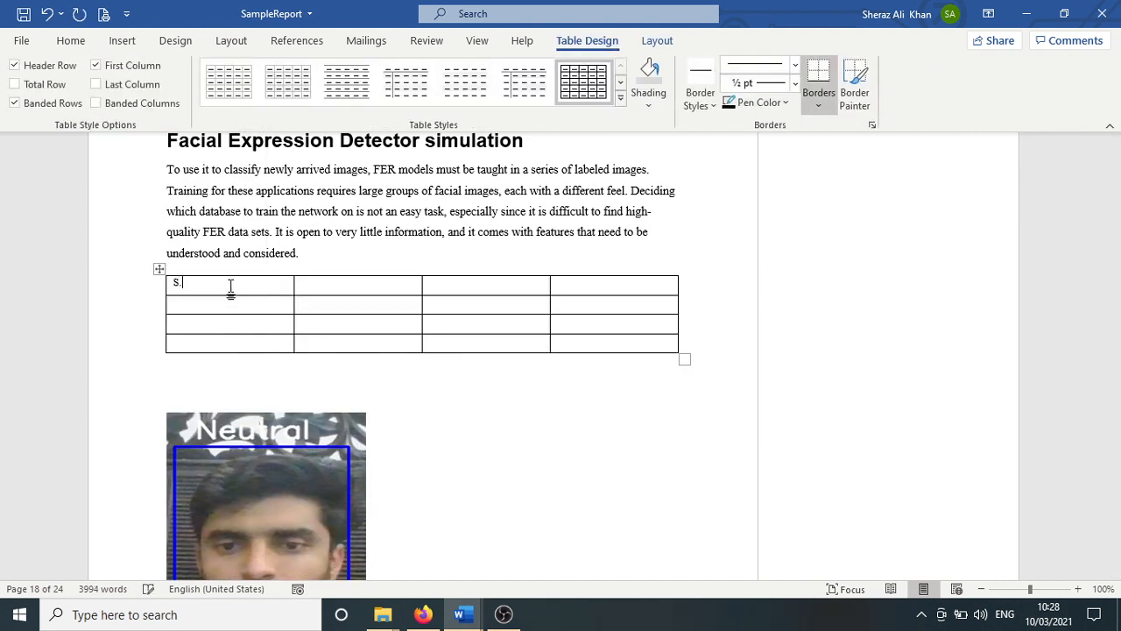
pyautogui.write('No.')
pyautogui.press('Tab')
pyautogui.write('Training dataset\t')
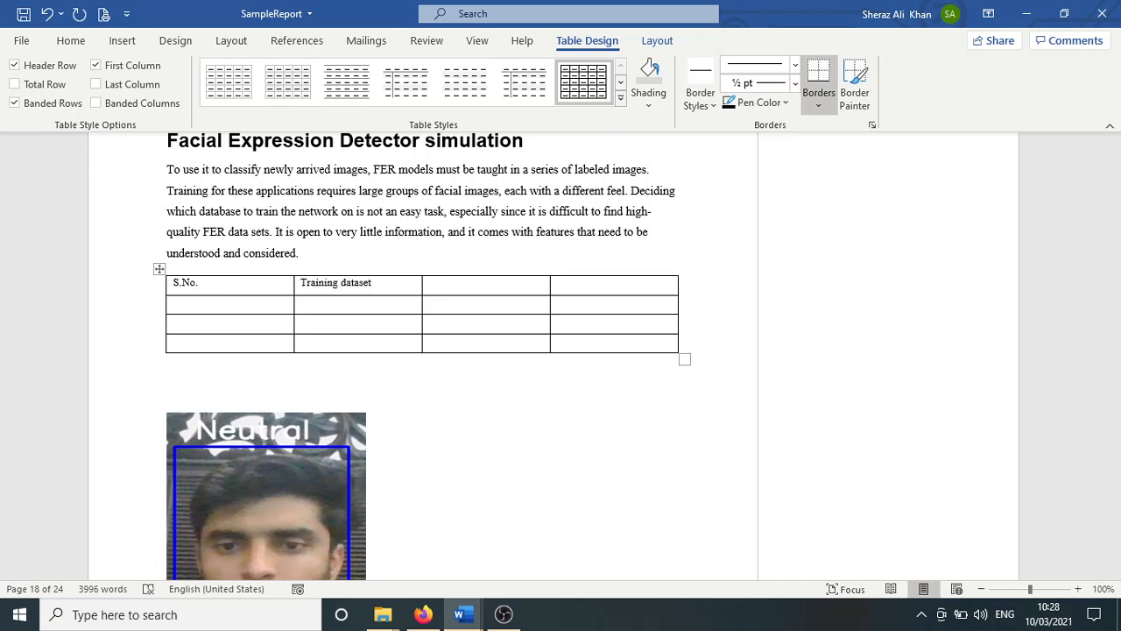
pyautogui.write('Testing Da')
pyautogui.press('BackSpace')
pyautogui.press('BackSpace')
pyautogui.write('dataset')
pyautogui.write('Accuracy')
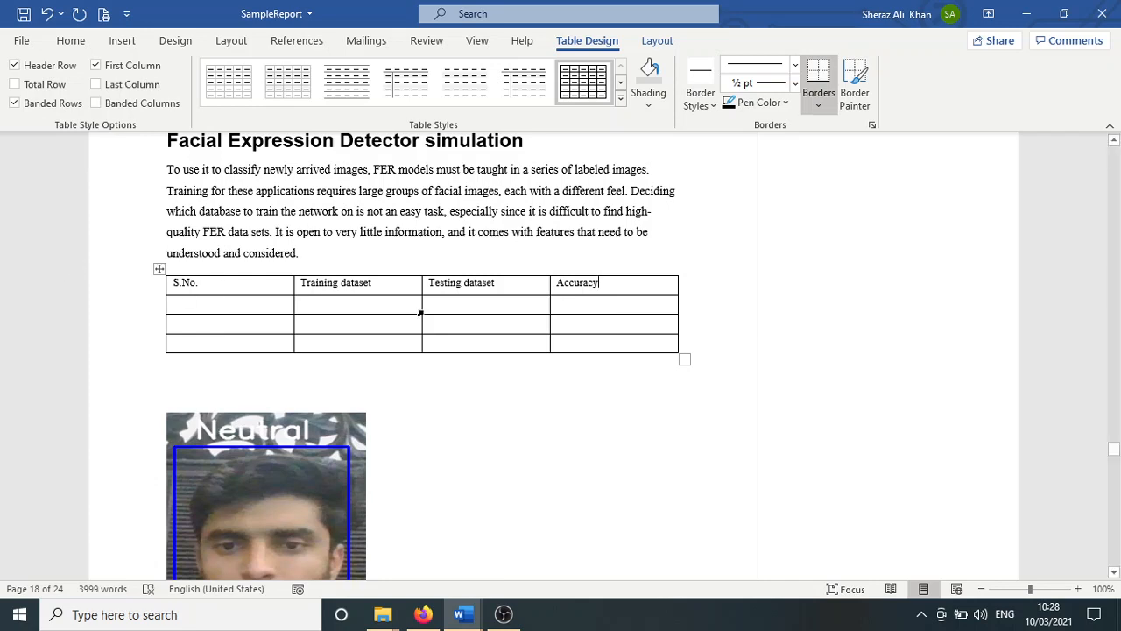
# Extend the second column heading to "Training dataset size" and place the text cursor toward the end of the "Testing dataset" heading
pyautogui.write(' size')
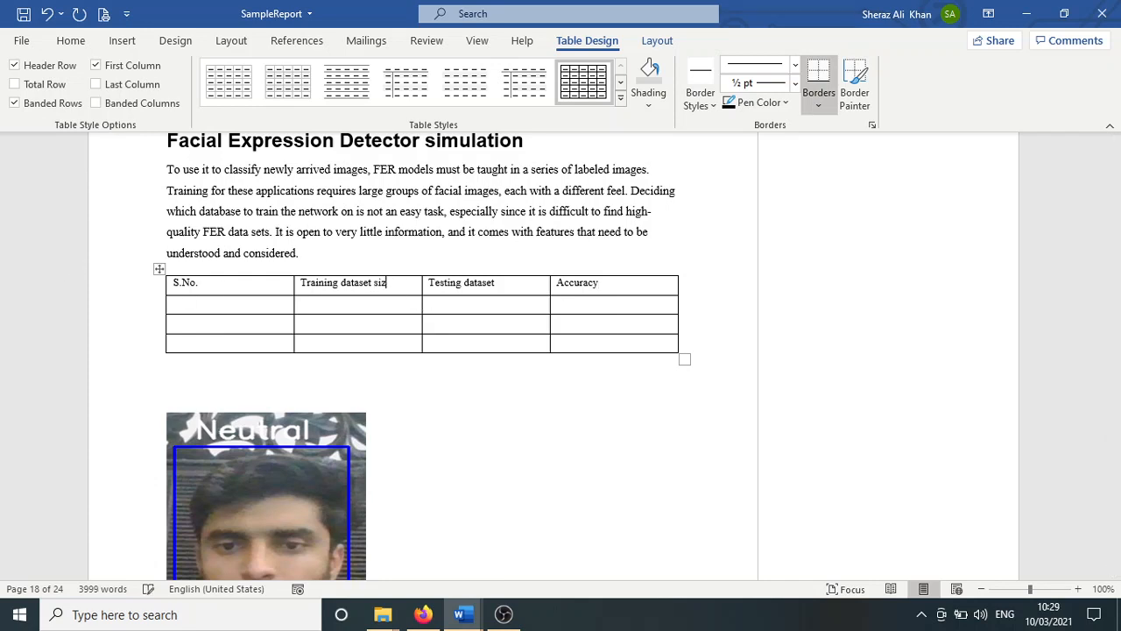
pyautogui.press('Right')
pyautogui.press('Right')
pyautogui.press('Right')
pyautogui.press('Right')
pyautogui.press('Right')
pyautogui.press('Right')
pyautogui.press('Right')
pyautogui.press('Right')
pyautogui.press('Right')
pyautogui.press('Right')
pyautogui.press('Right')
pyautogui.press('Right')
pyautogui.press('Right')
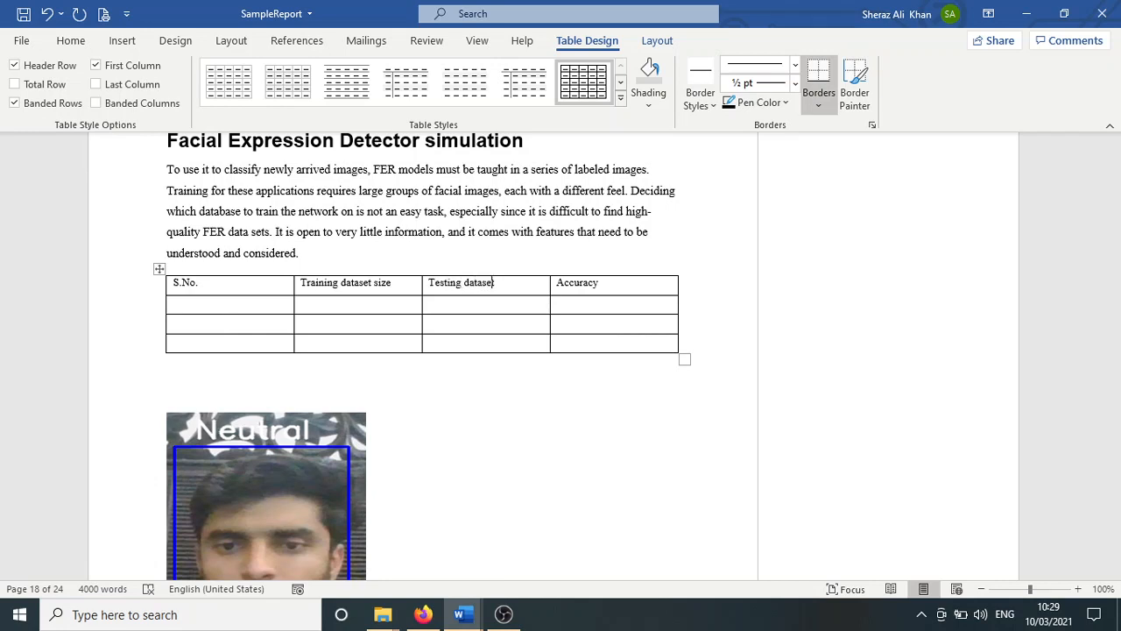
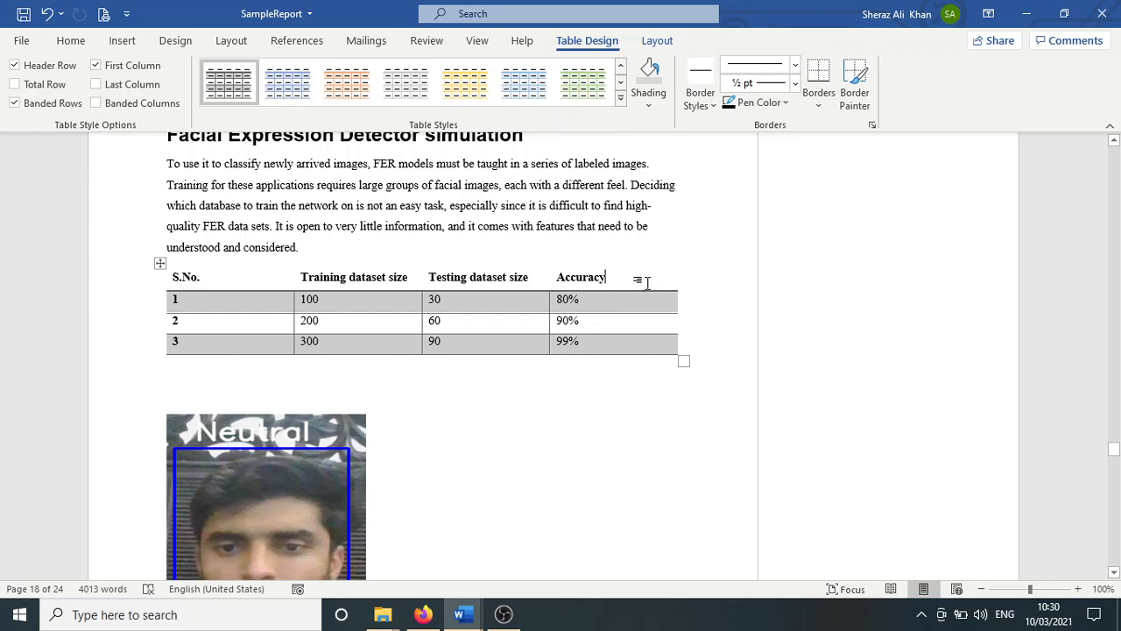
pyautogui.click(620, 83)
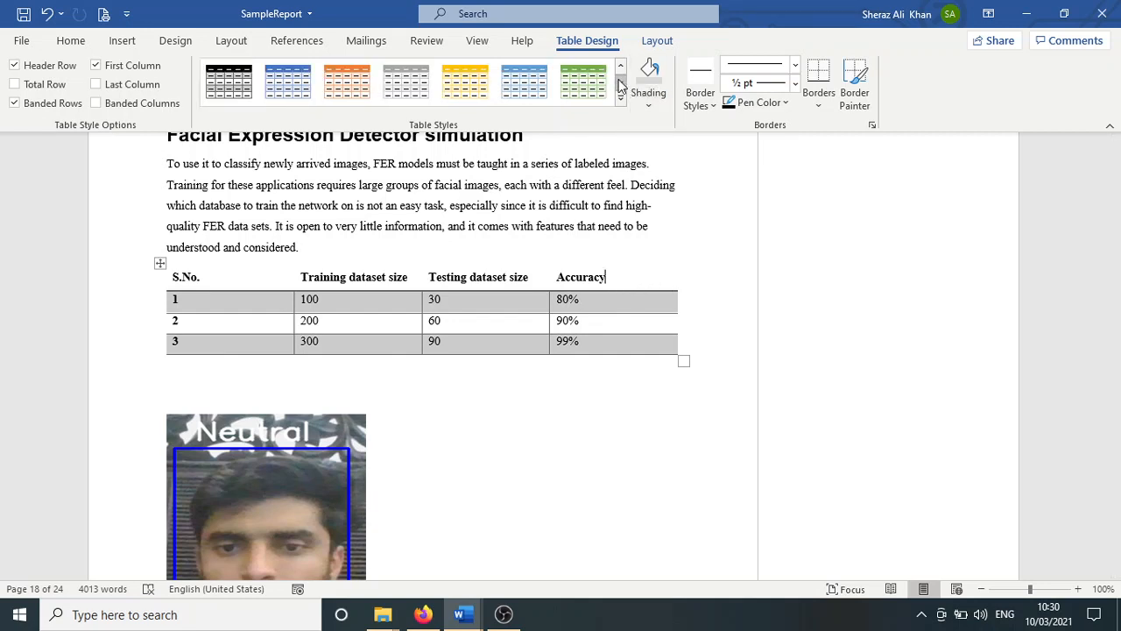
pyautogui.click(620, 68)
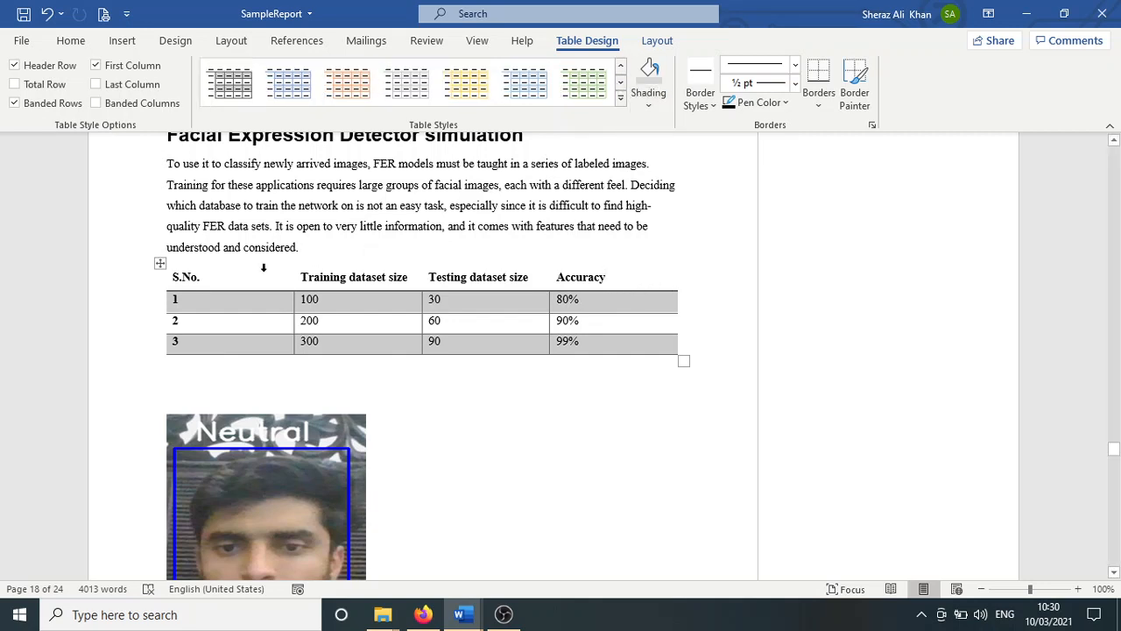
# Give the dataset table the black-and-grey banded style with an italic first column, and caption it above with "Impact of training dataset size on accuracy"
pyautogui.click(230, 94)
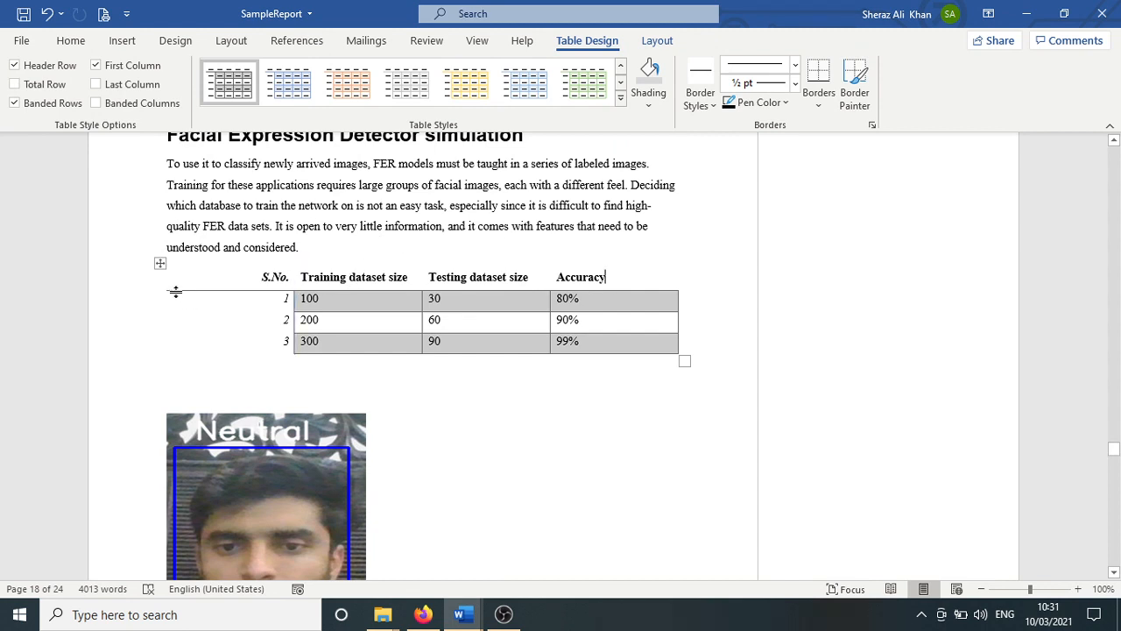
pyautogui.click(160, 263)
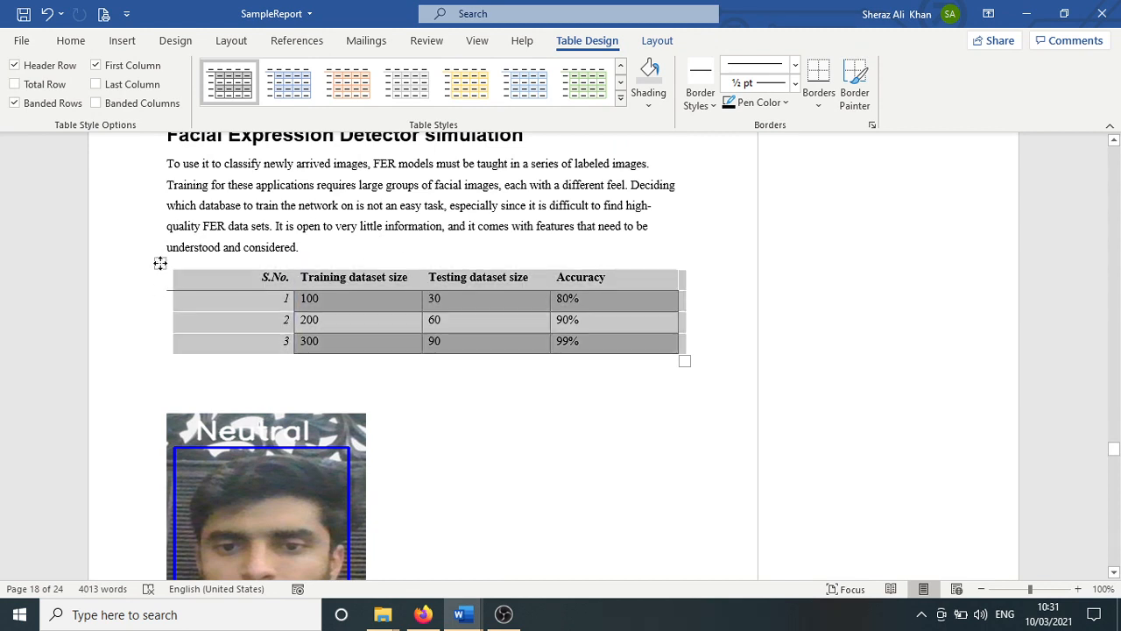
pyautogui.rightClick(160, 262)
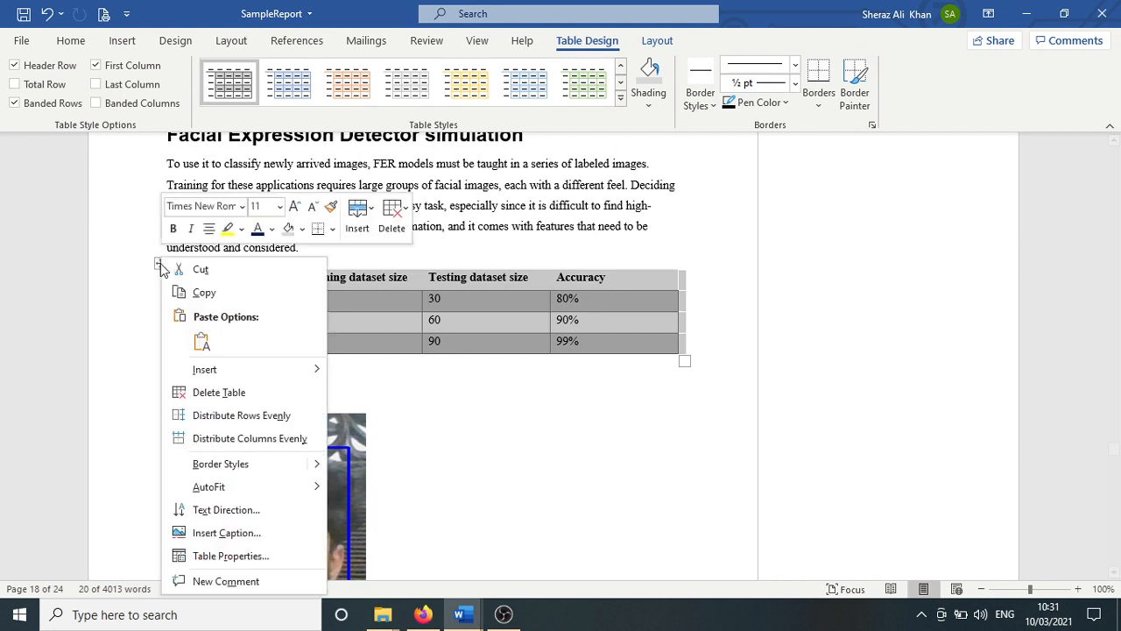
pyautogui.click(237, 535)
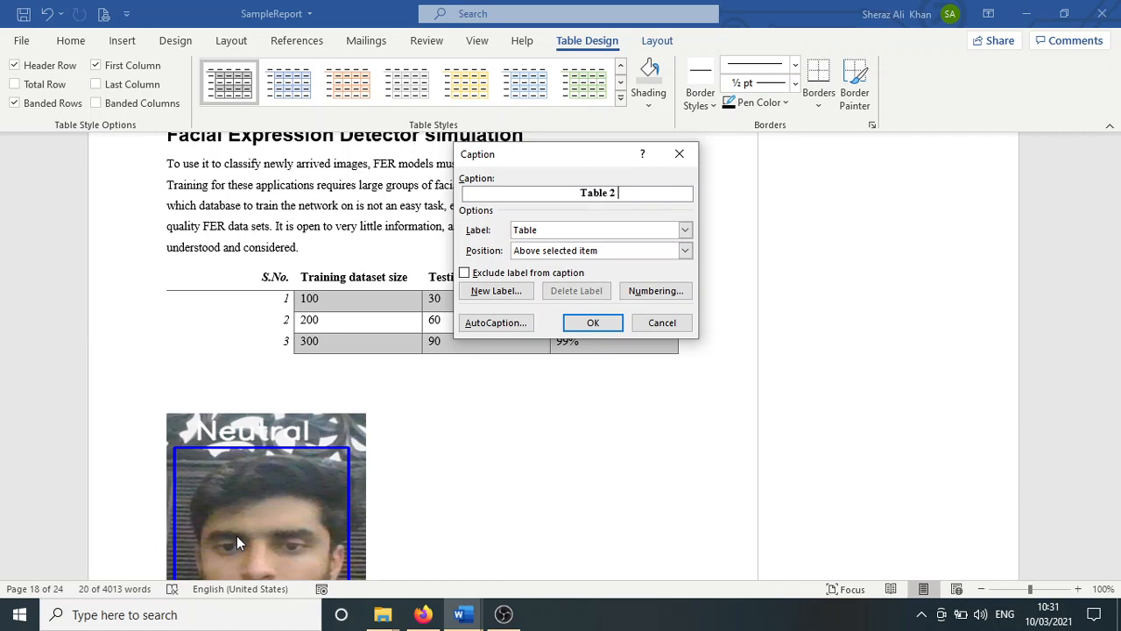
pyautogui.write('Impact of training dat')
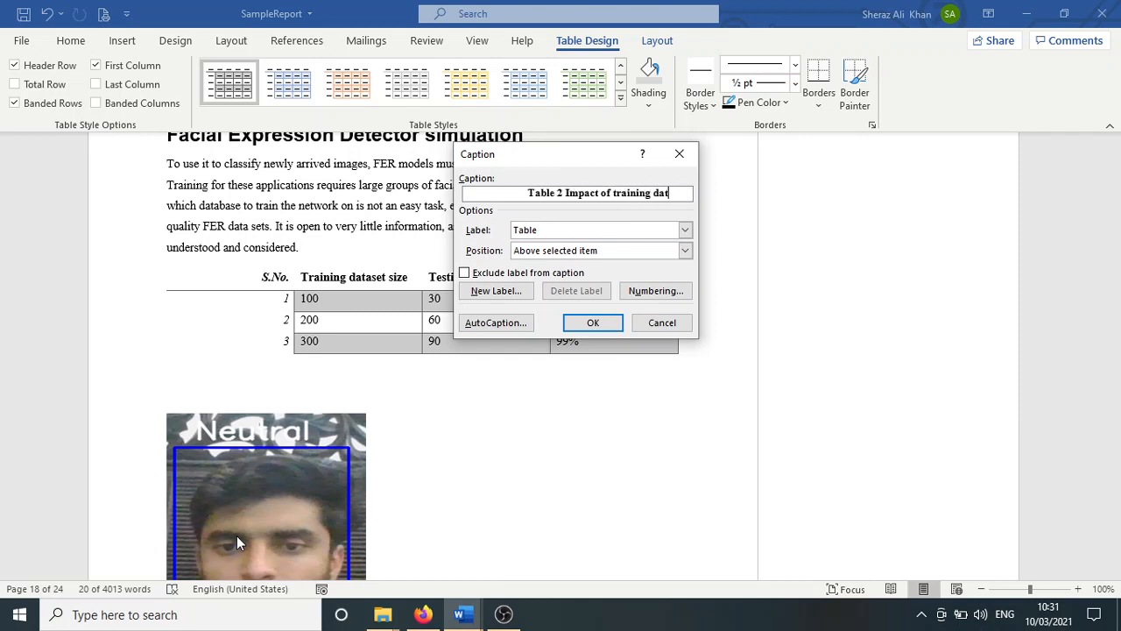
pyautogui.write('aset size ')
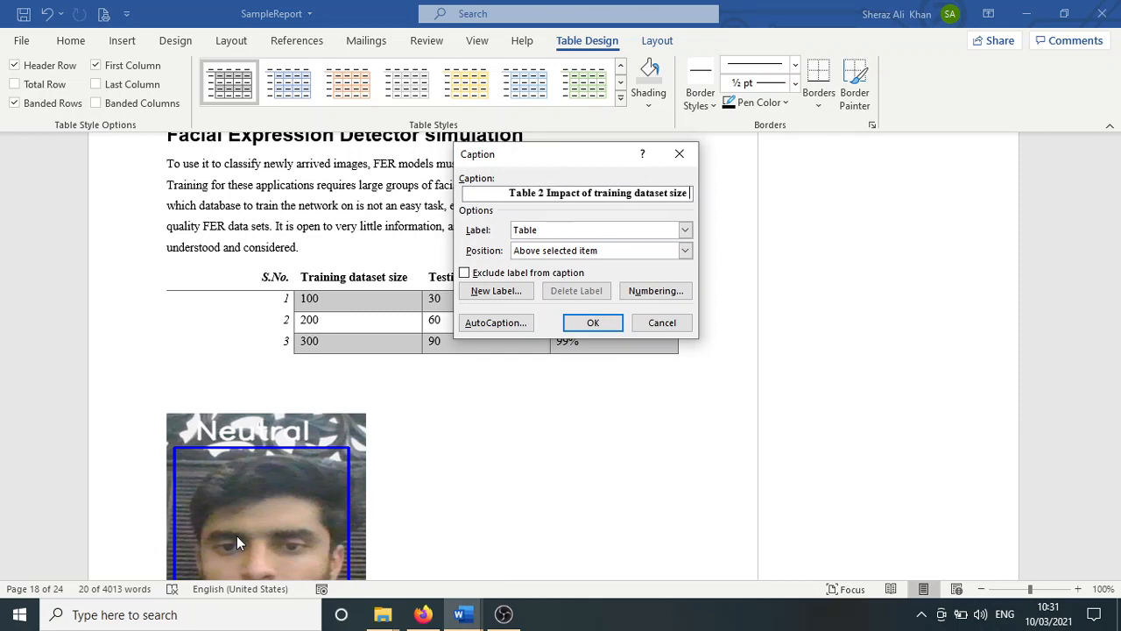
pyautogui.write('on accuracy')
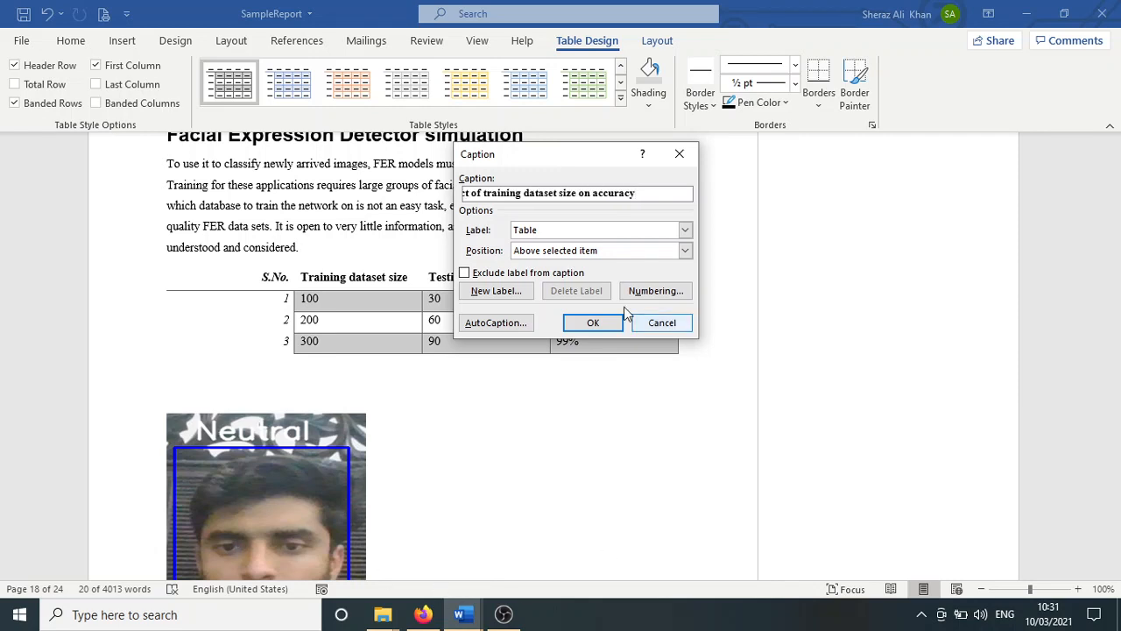
pyautogui.click(593, 322)
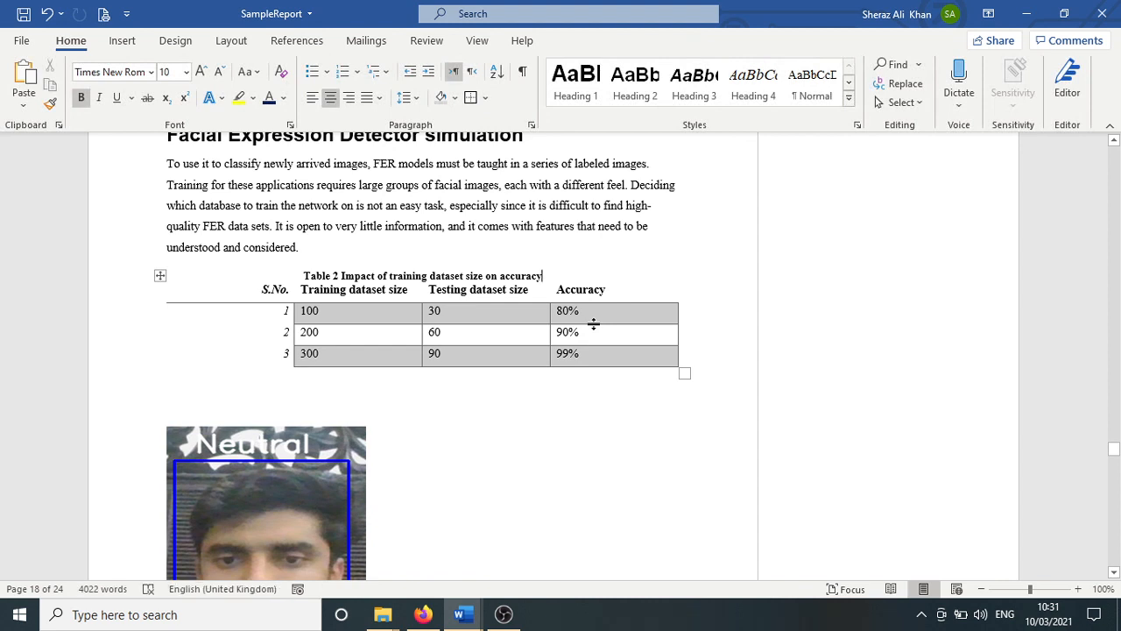
# Restyle the dataset table with the blue banded design that has a solid blue header row and first column
pyautogui.click(518, 292)
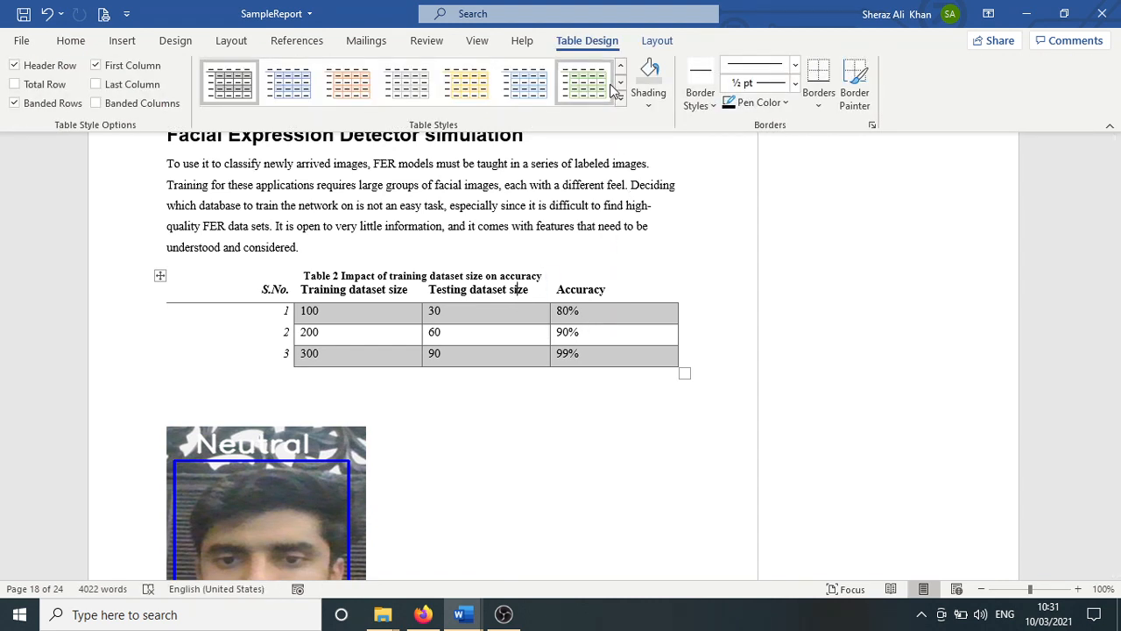
pyautogui.click(622, 84)
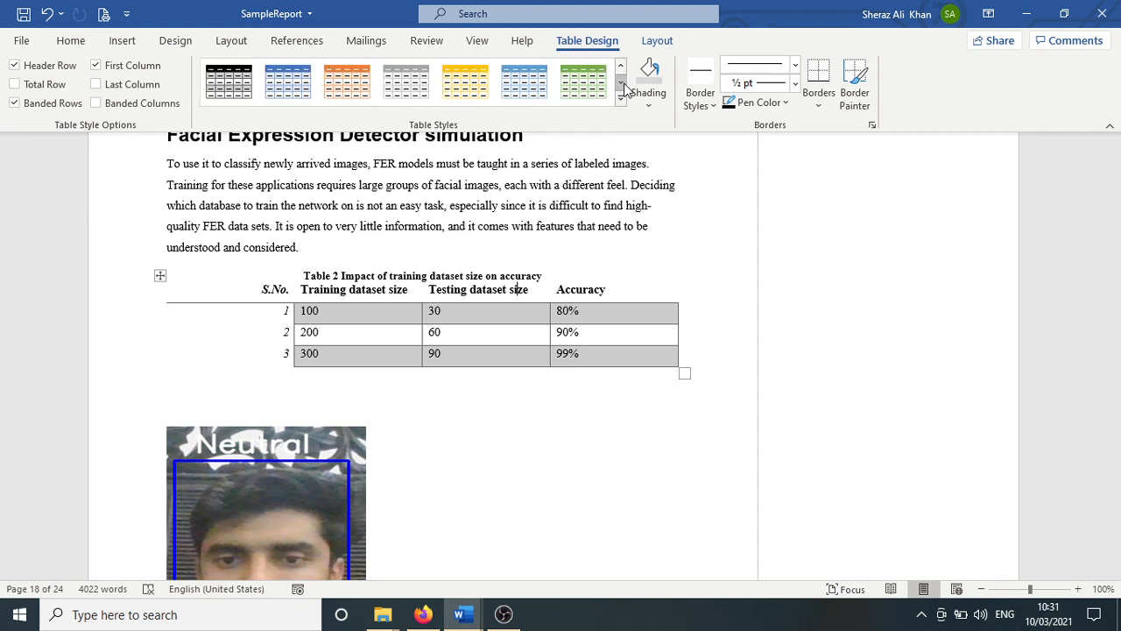
pyautogui.click(622, 84)
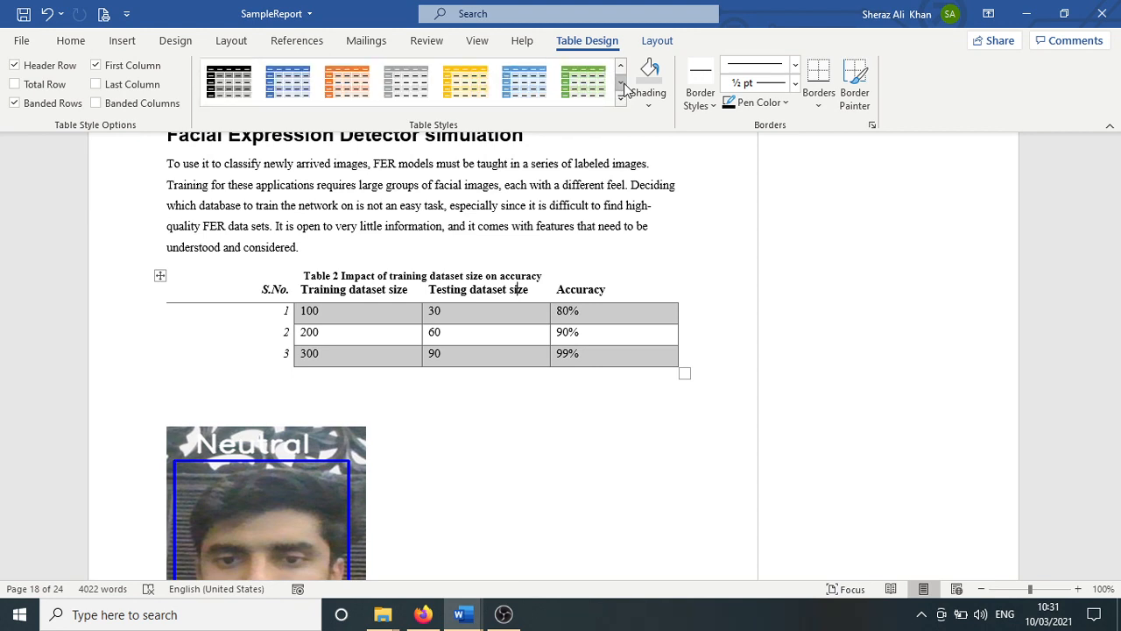
pyautogui.click(519, 91)
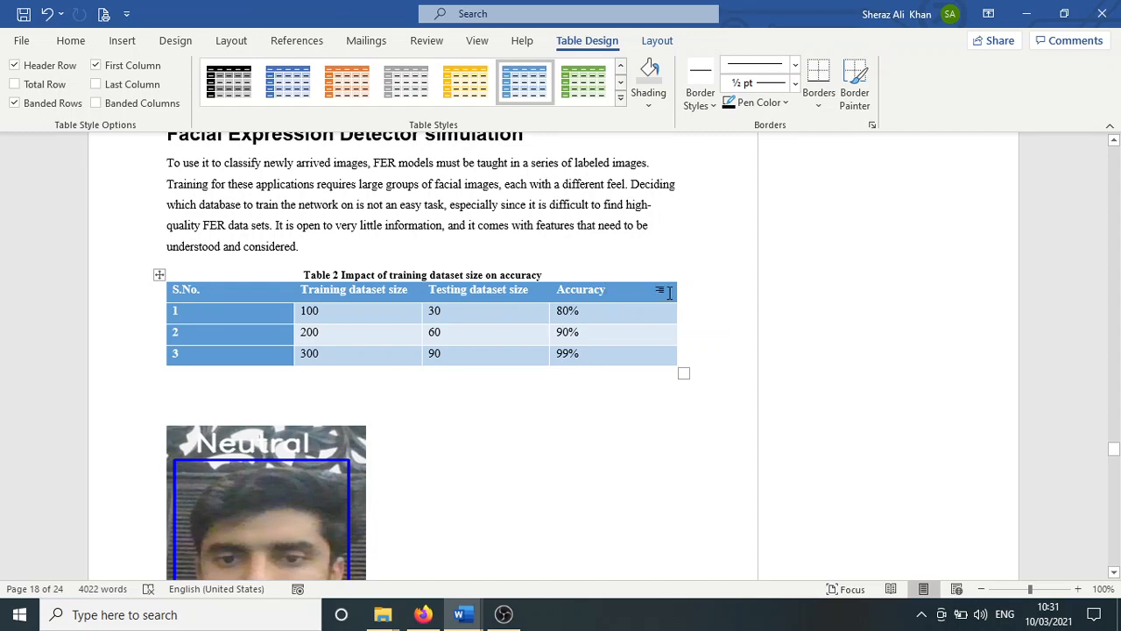
# Insert a blank page after the entries under "Table of Figures" and enter the title "Table of Tables" on it
pyautogui.moveTo(1113, 448); pyautogui.dragTo(1114, 204)
pyautogui.click(429, 360)
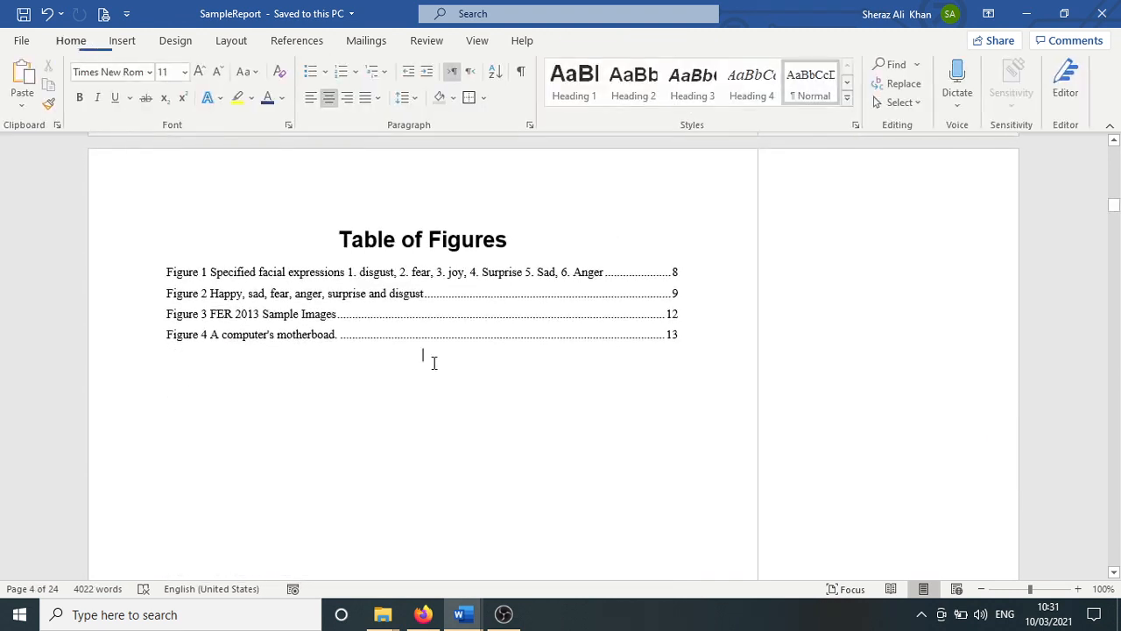
pyautogui.click(128, 42)
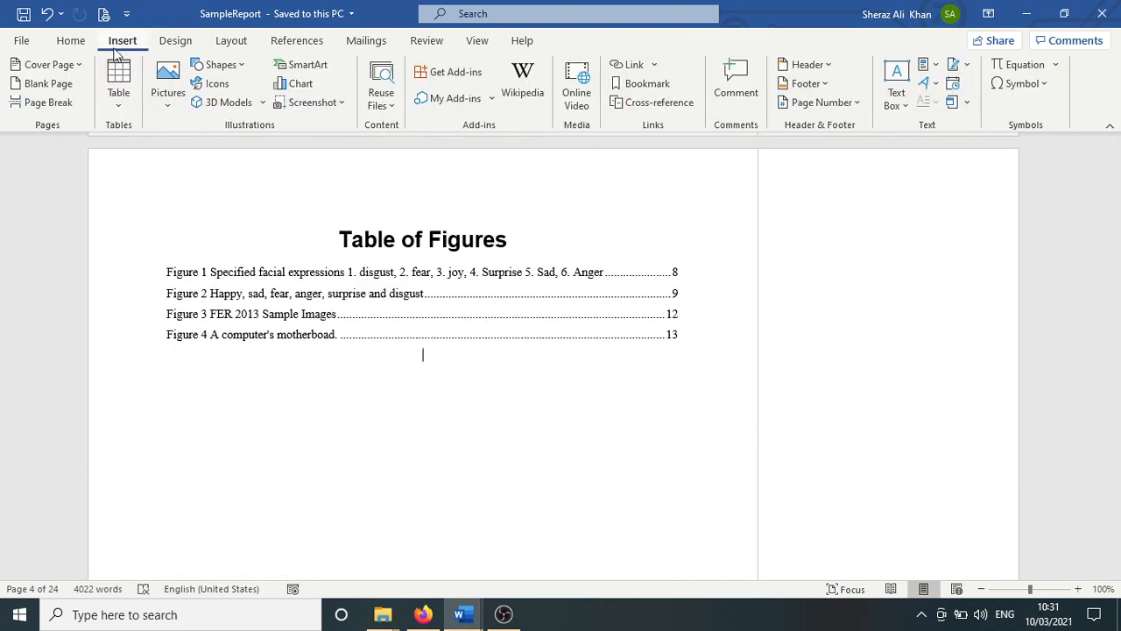
pyautogui.click(66, 81)
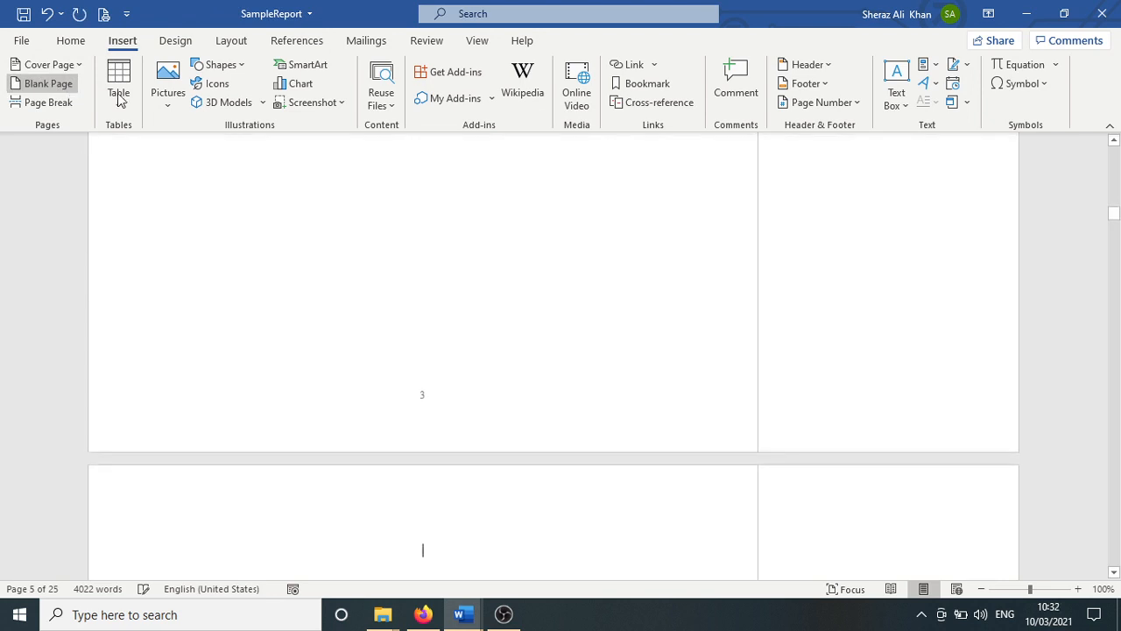
pyautogui.write('Table ')
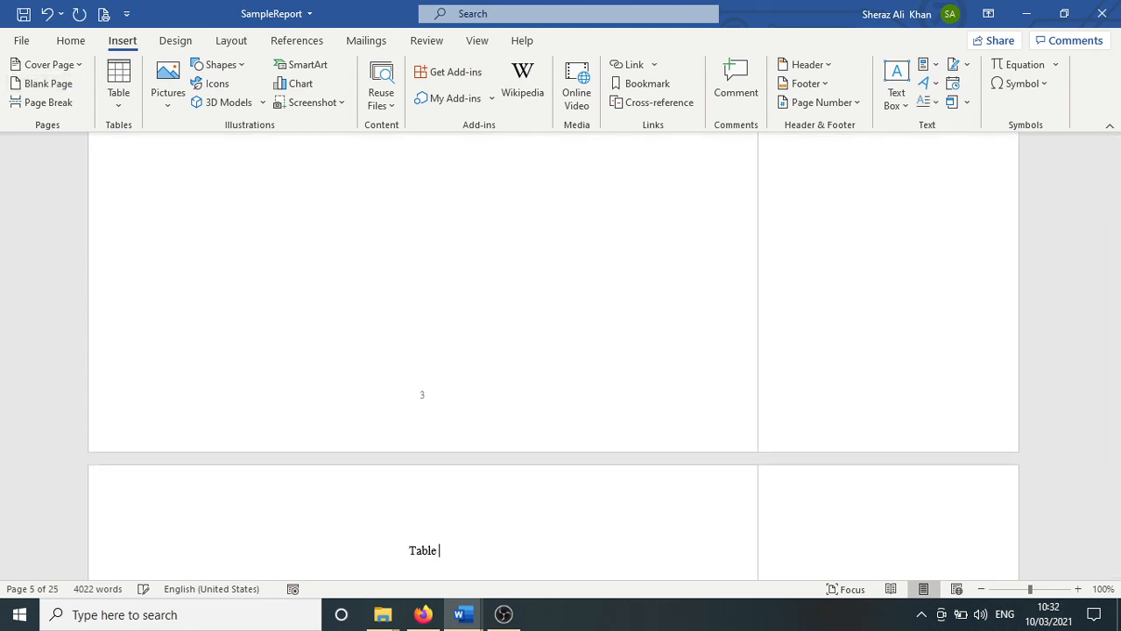
pyautogui.write('of Tables')
# Reword the new page's title to "List of Tables" and format it with the Heading 1 style
pyautogui.press('Left')
pyautogui.press('Left')
pyautogui.press('Left')
pyautogui.press('Left')
pyautogui.press('Left')
pyautogui.press('Left')
pyautogui.press('Left')
pyautogui.press('Left')
pyautogui.press('Left')
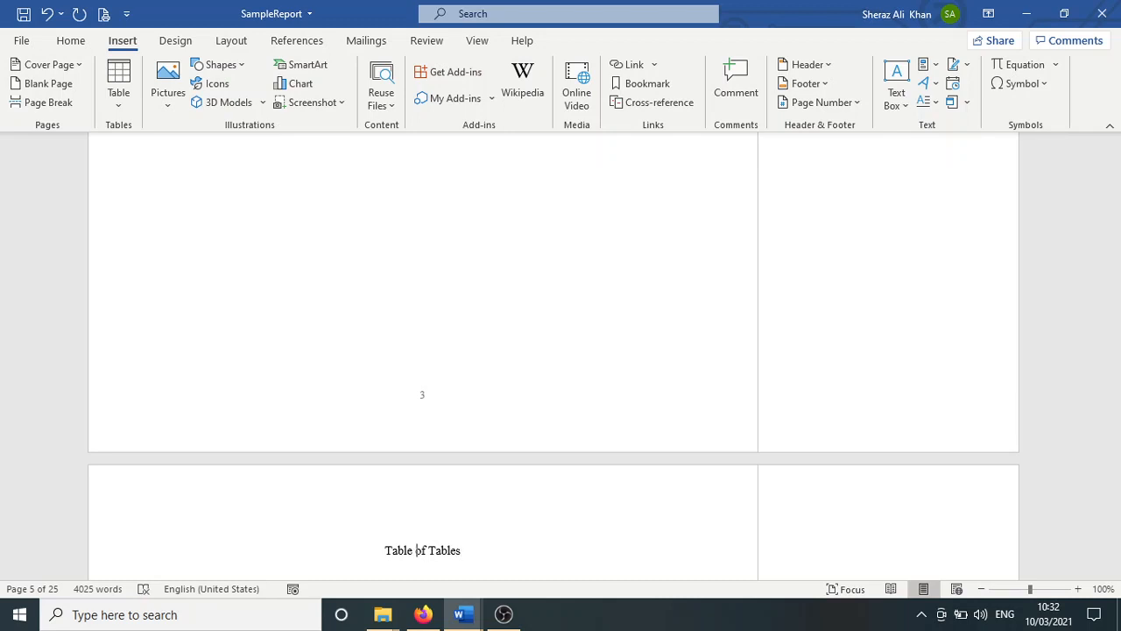
pyautogui.press('BackSpace')
pyautogui.press('BackSpace')
pyautogui.press('BackSpace')
pyautogui.press('BackSpace')
pyautogui.press('BackSpace')
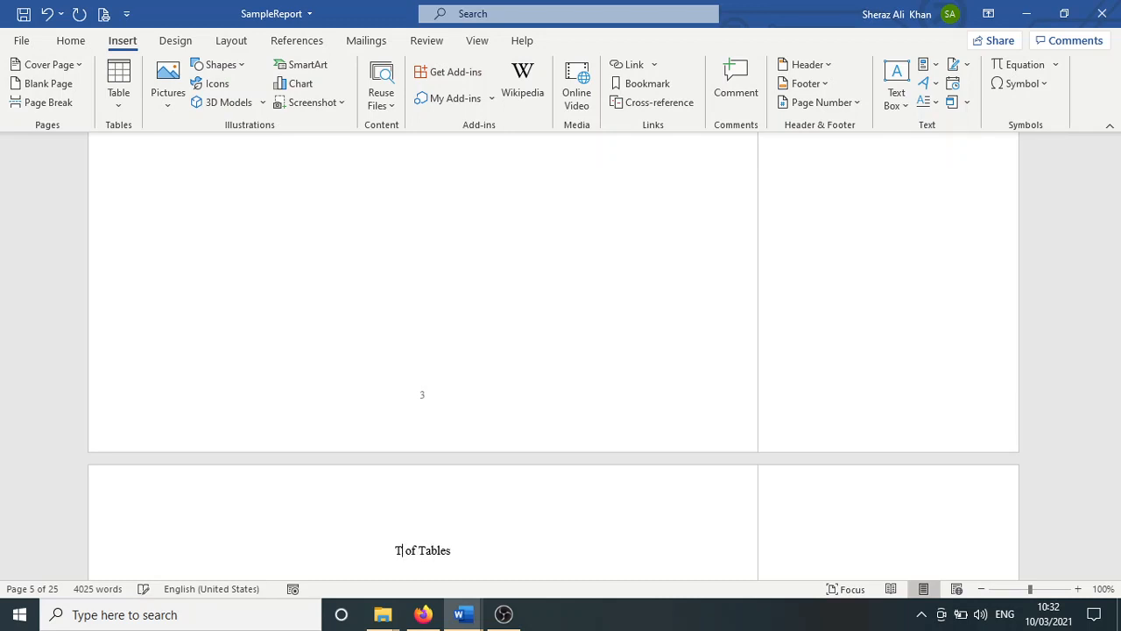
pyautogui.write('List')
pyautogui.press('Right')
pyautogui.press('Right')
pyautogui.press('Right')
pyautogui.press('Right')
pyautogui.press('Right')
pyautogui.press('Right')
pyautogui.press('Right')
pyautogui.press('Right')
pyautogui.press('Right')
pyautogui.press('Right')
pyautogui.press('Return')
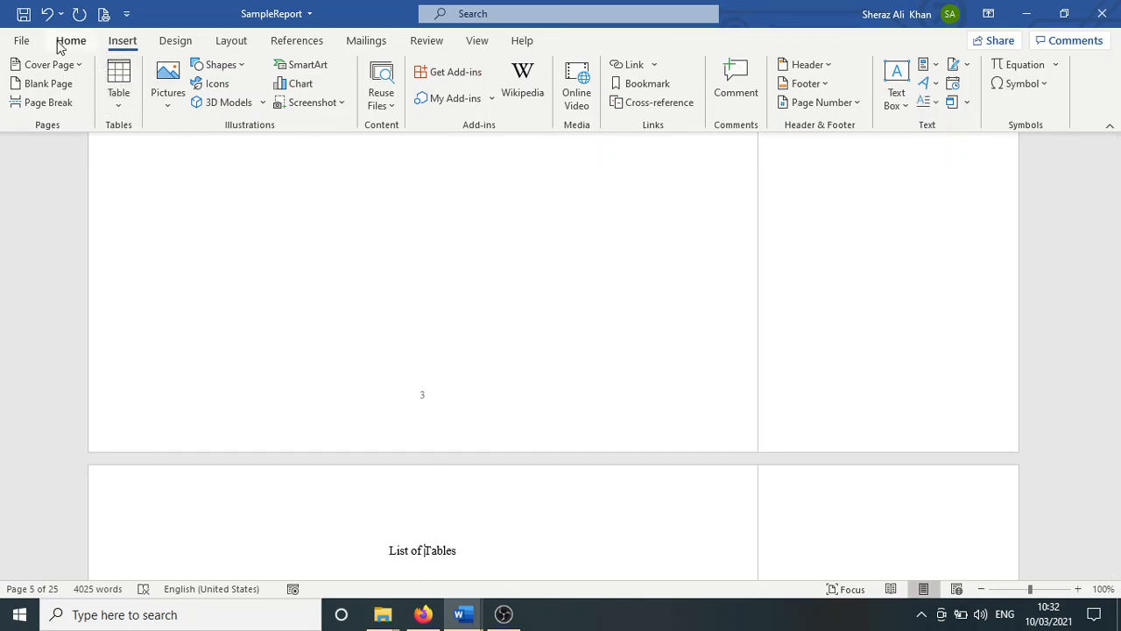
pyautogui.click(87, 42)
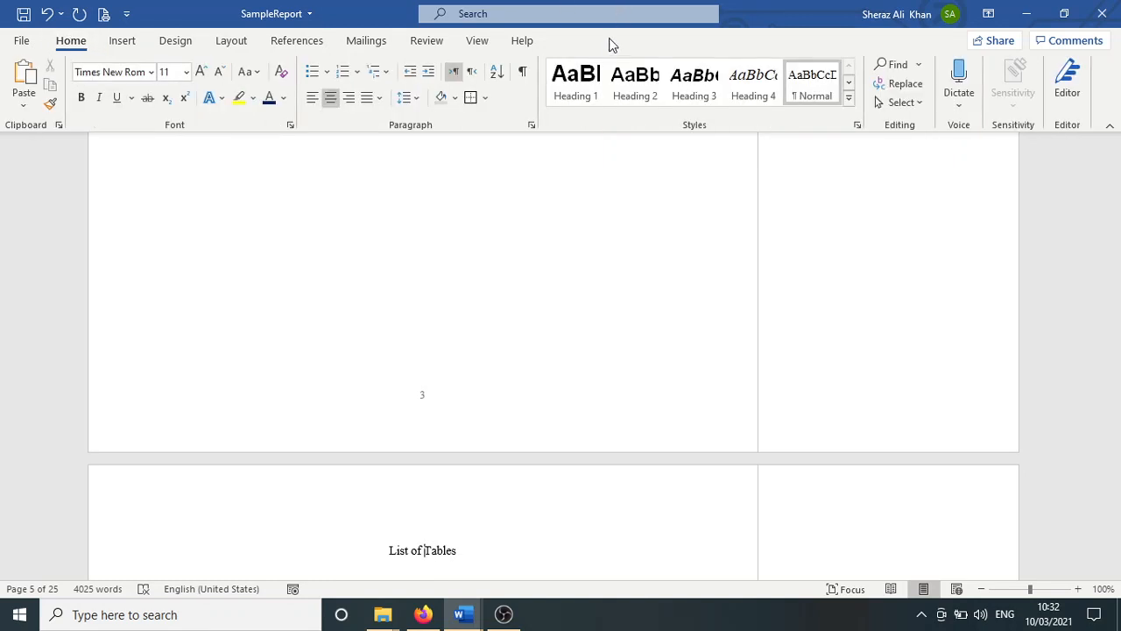
pyautogui.click(585, 75)
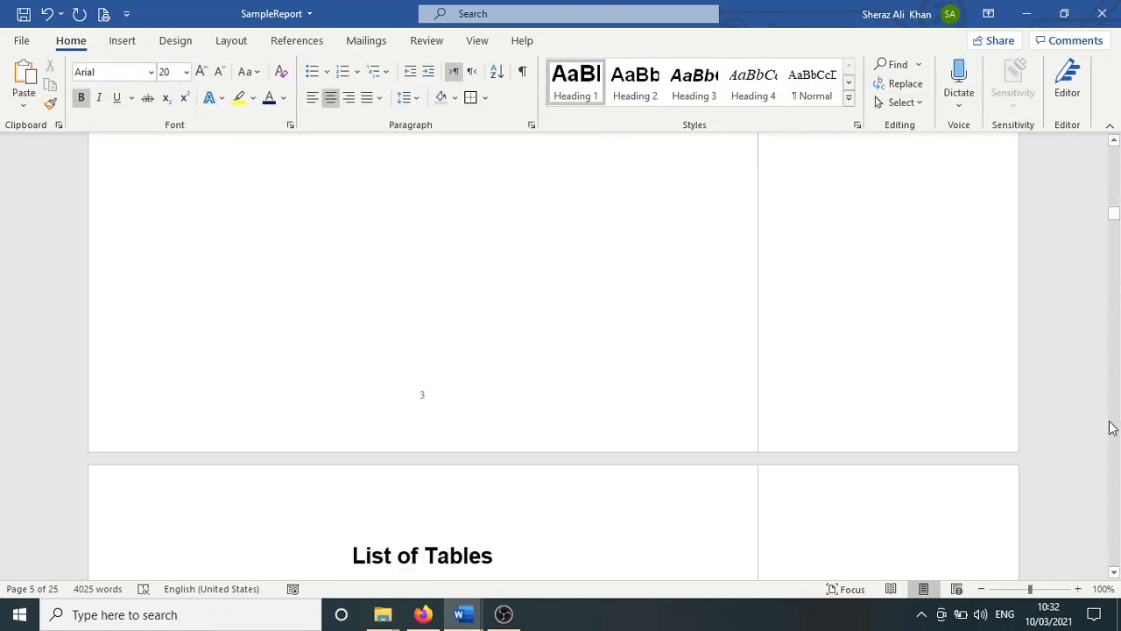
# Insert an automatic list of captions labelled Table below the "List of Tables" heading, and save the document
pyautogui.click(1113, 572)
pyautogui.click(1113, 572)
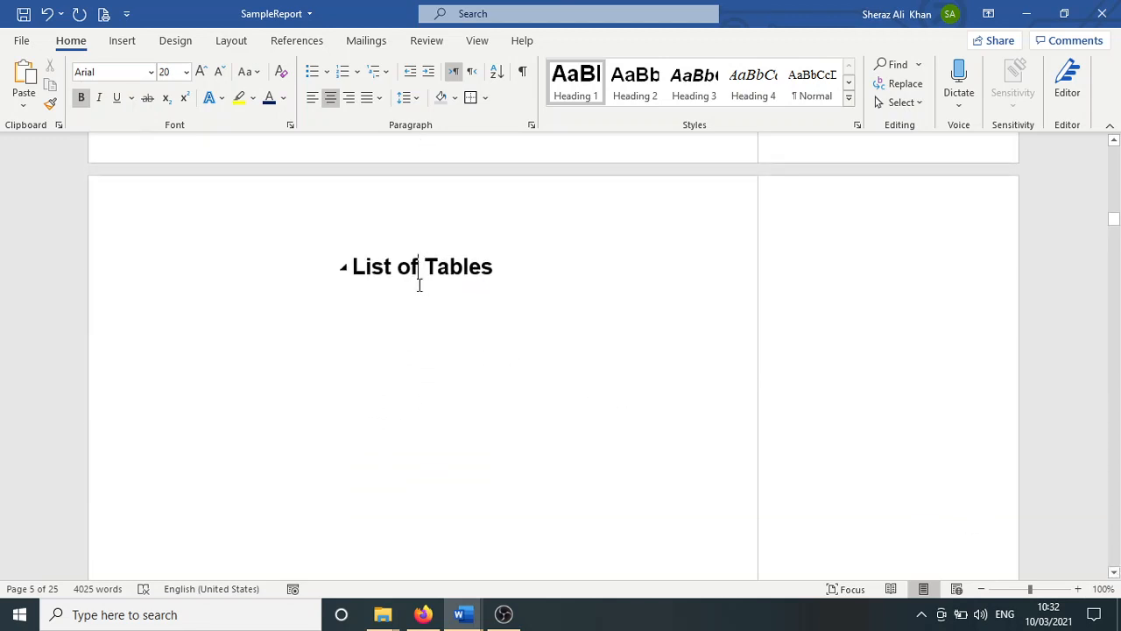
pyautogui.click(429, 307)
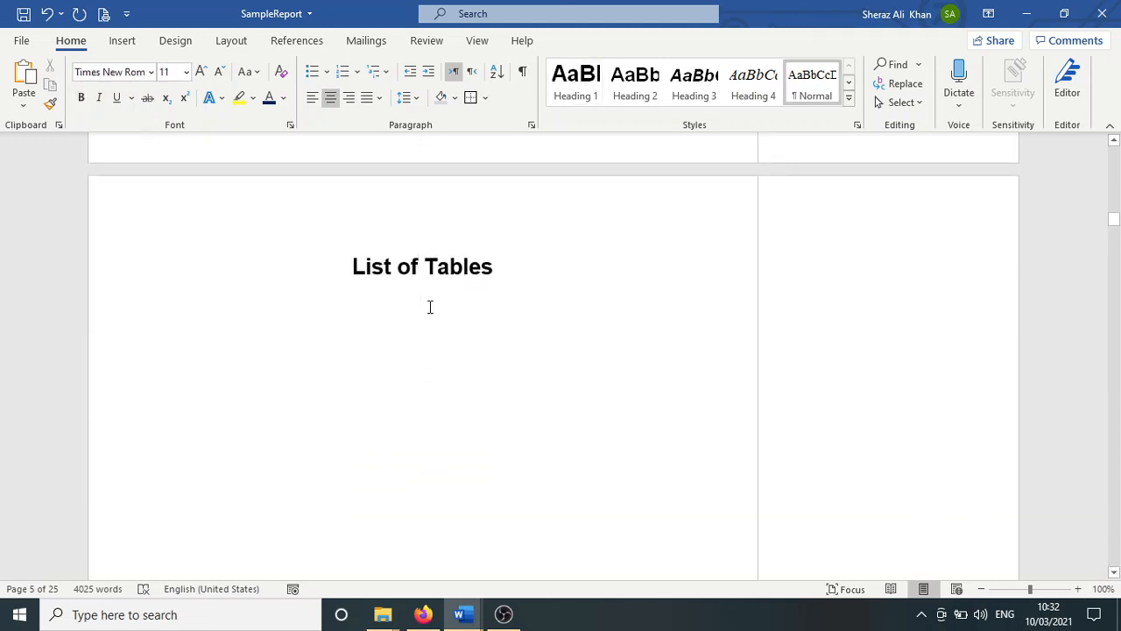
pyautogui.click(311, 44)
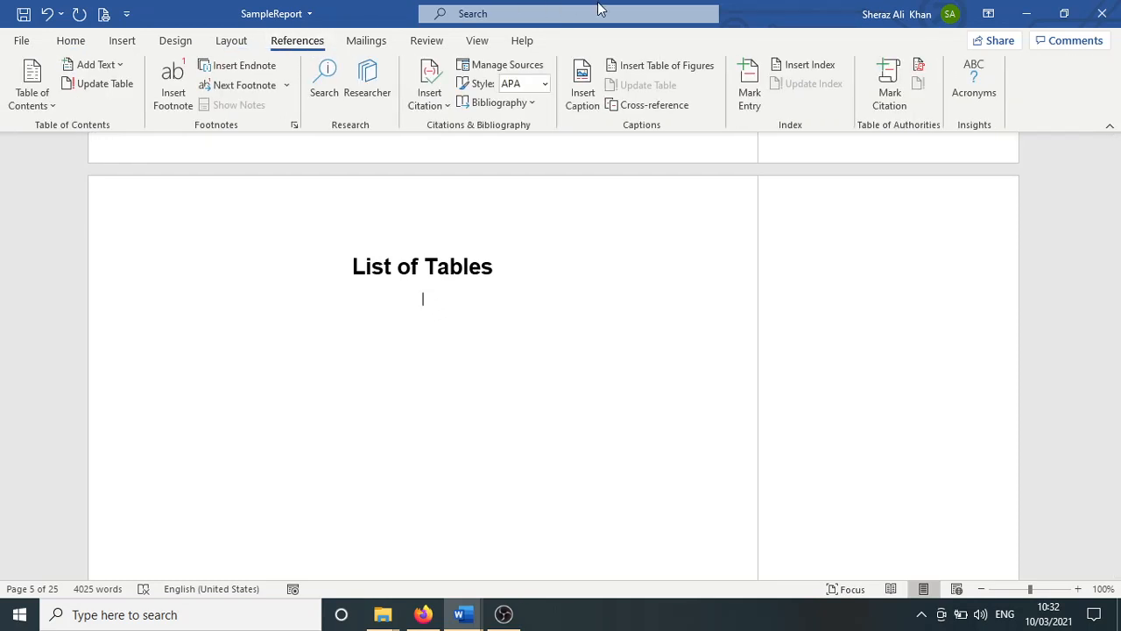
pyautogui.click(650, 69)
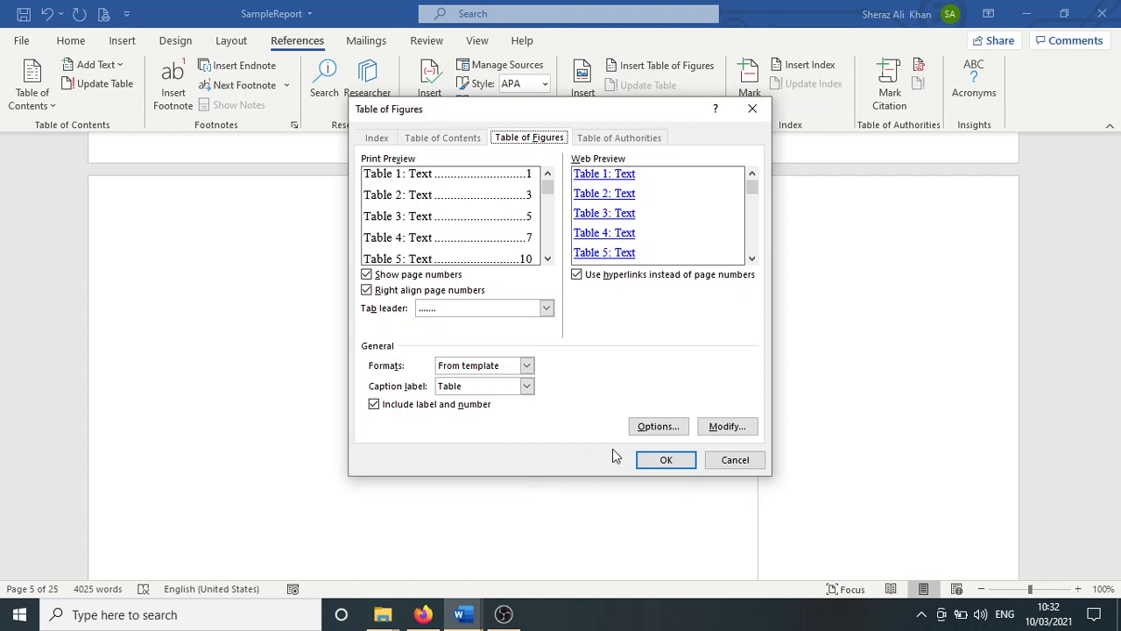
pyautogui.click(664, 459)
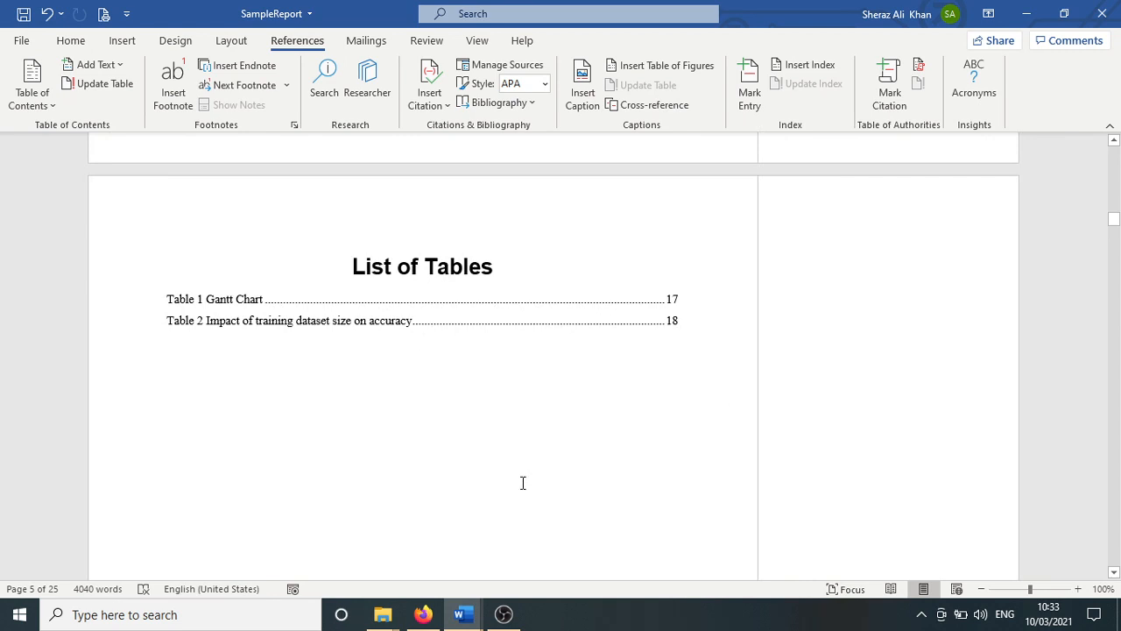
pyautogui.hotkey('ctrl', 's')
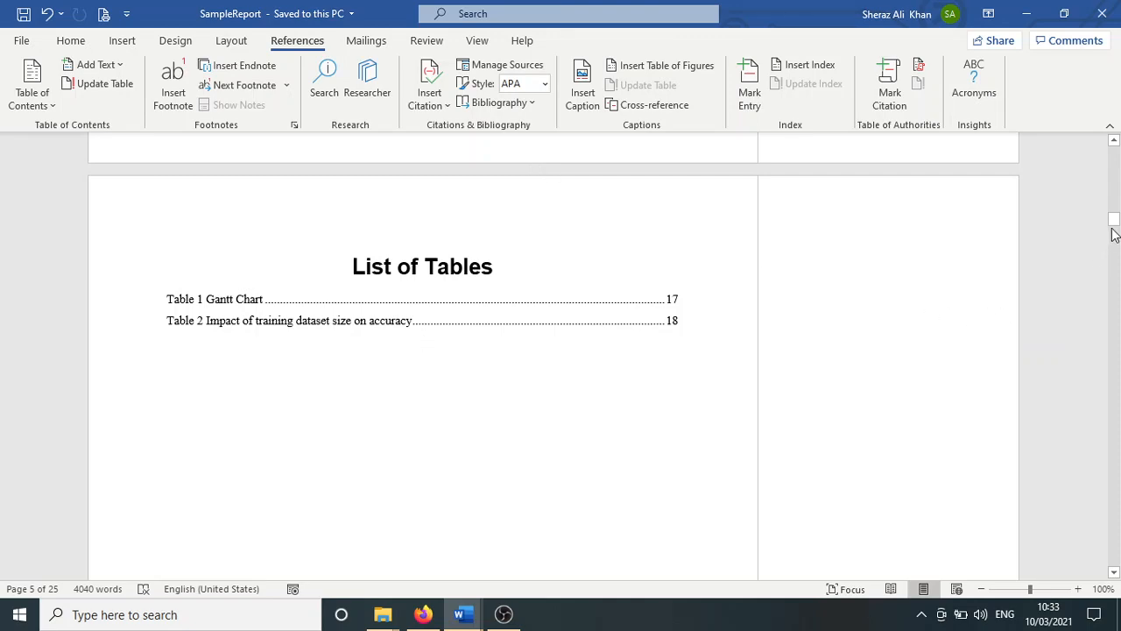
# Insert page numbers at the bottom of the pages using the Accent Bar 4 design
pyautogui.moveTo(1114, 226); pyautogui.dragTo(1114, 233)
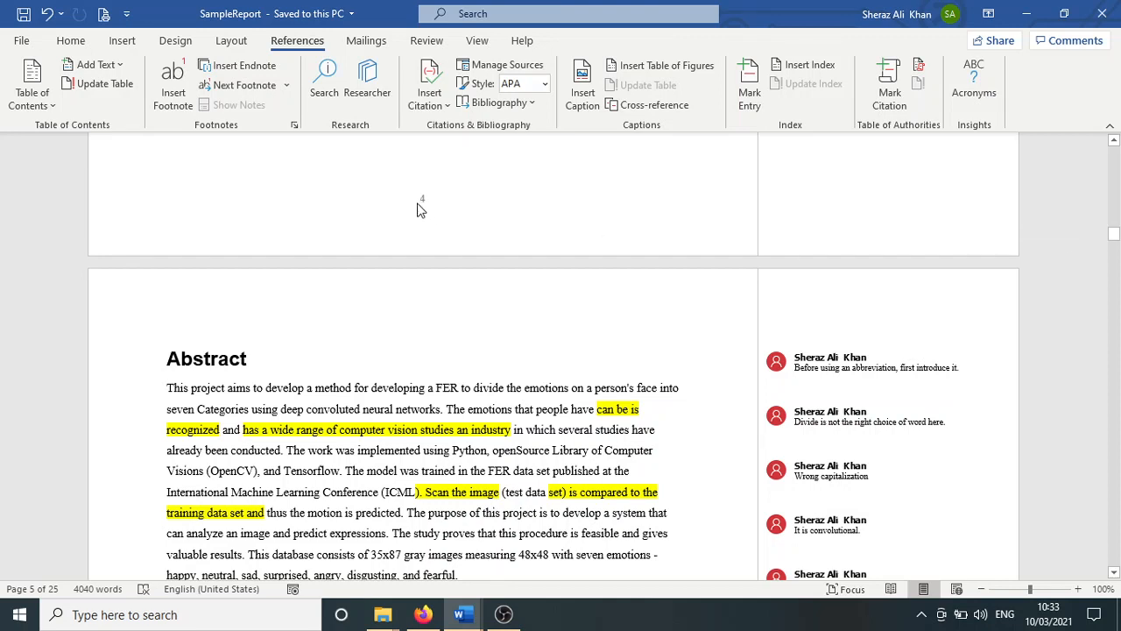
pyautogui.click(122, 41)
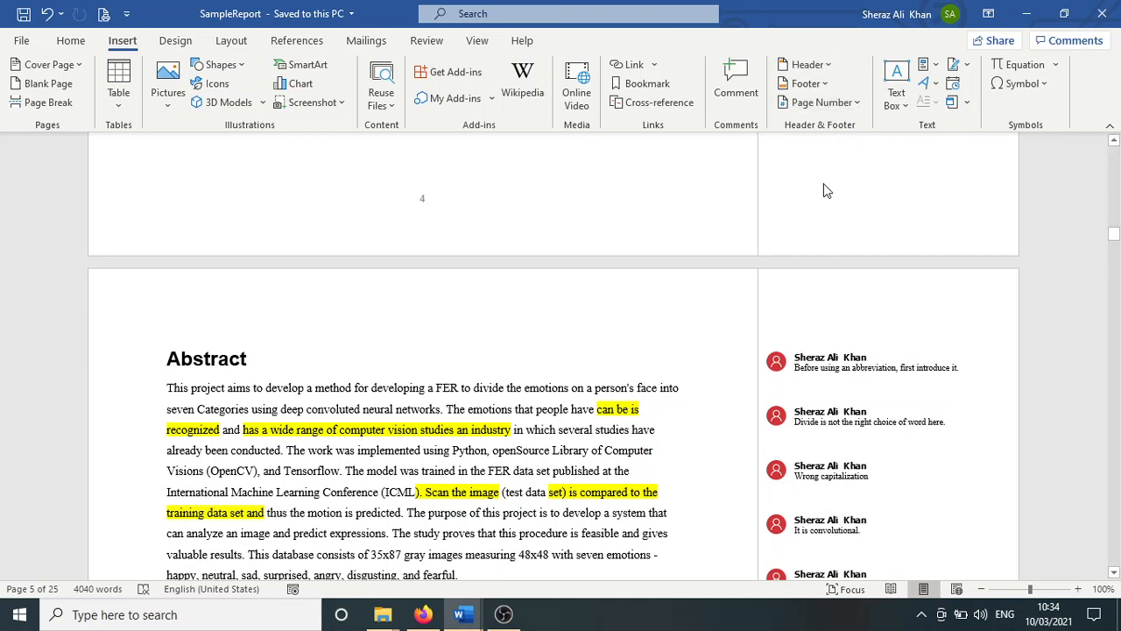
pyautogui.click(857, 104)
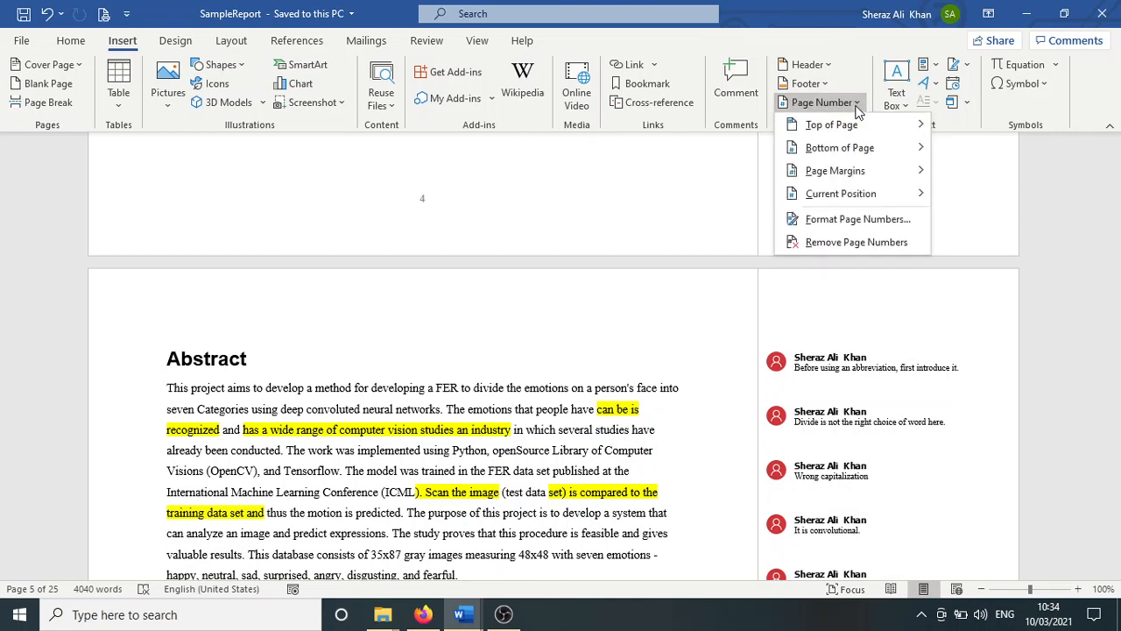
pyautogui.moveTo(857, 130)
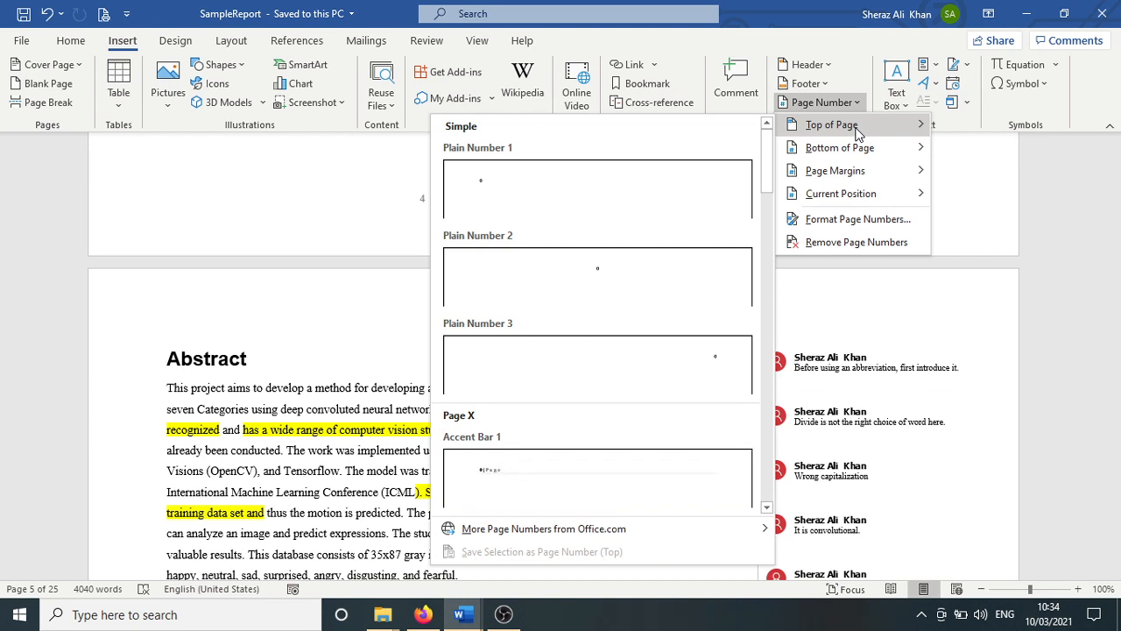
pyautogui.scroll(-2, 769, 159)
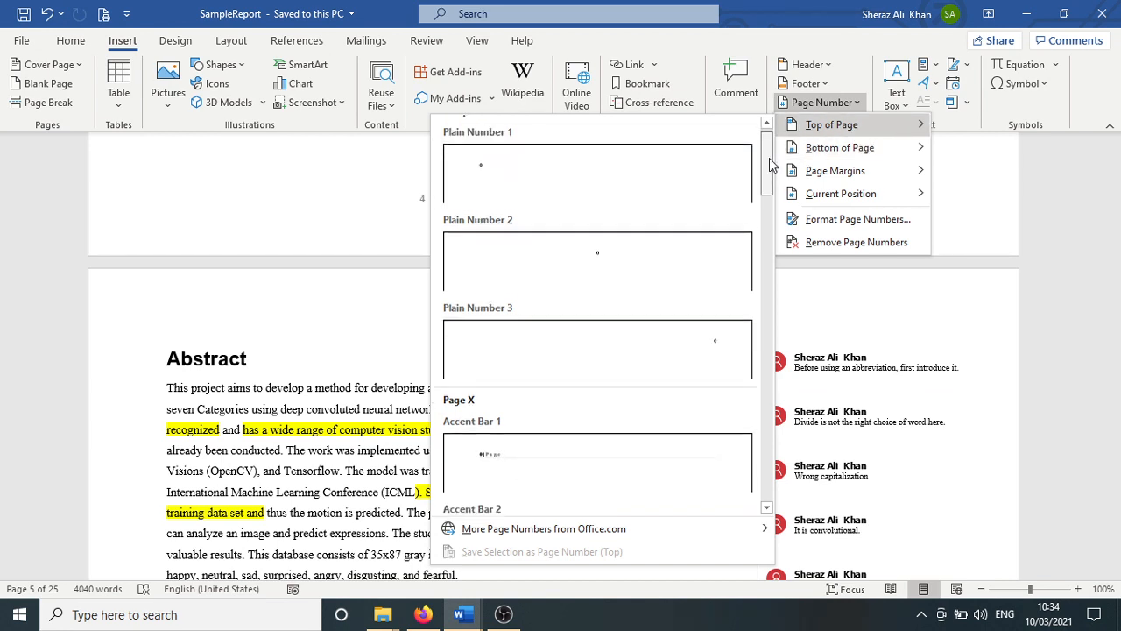
pyautogui.scroll(-5, 769, 167)
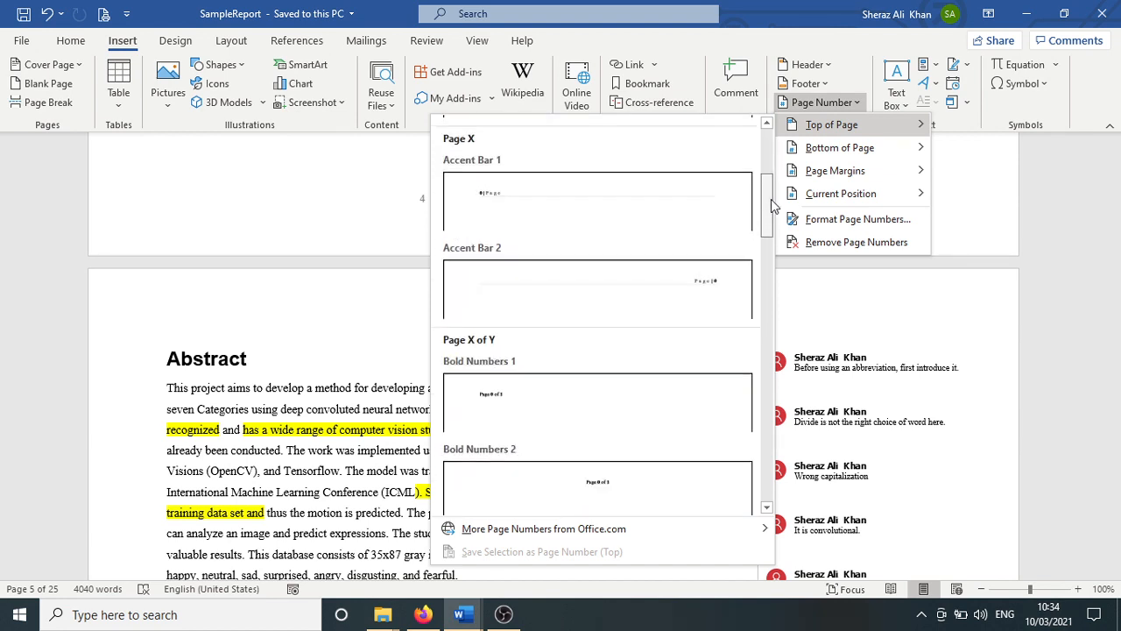
pyautogui.scroll(-3, 770, 199)
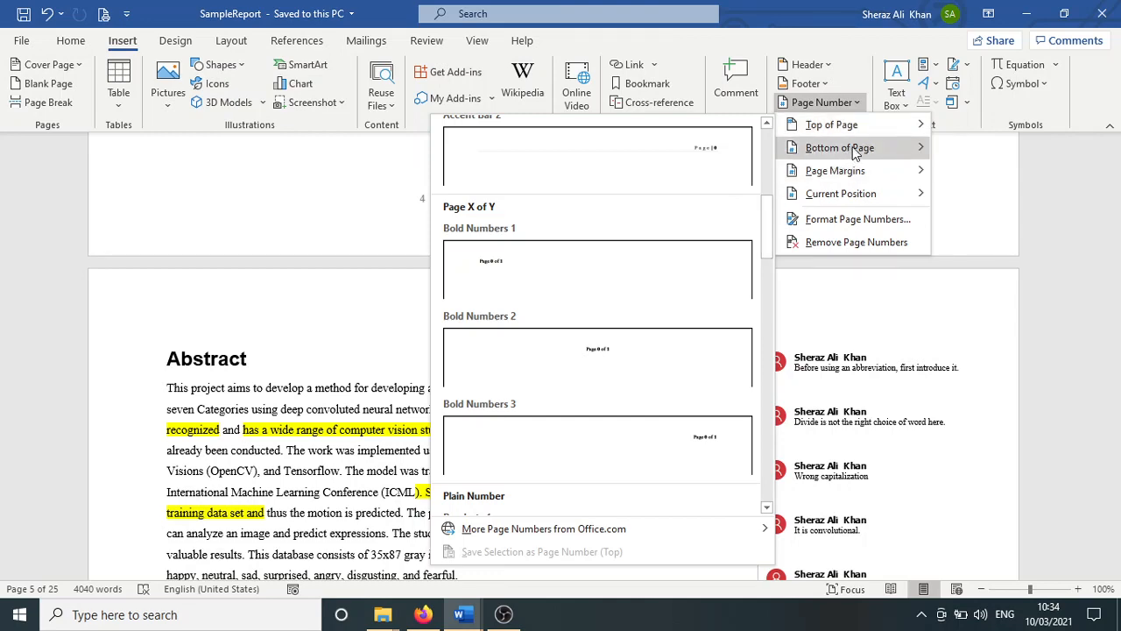
pyautogui.moveTo(856, 152)
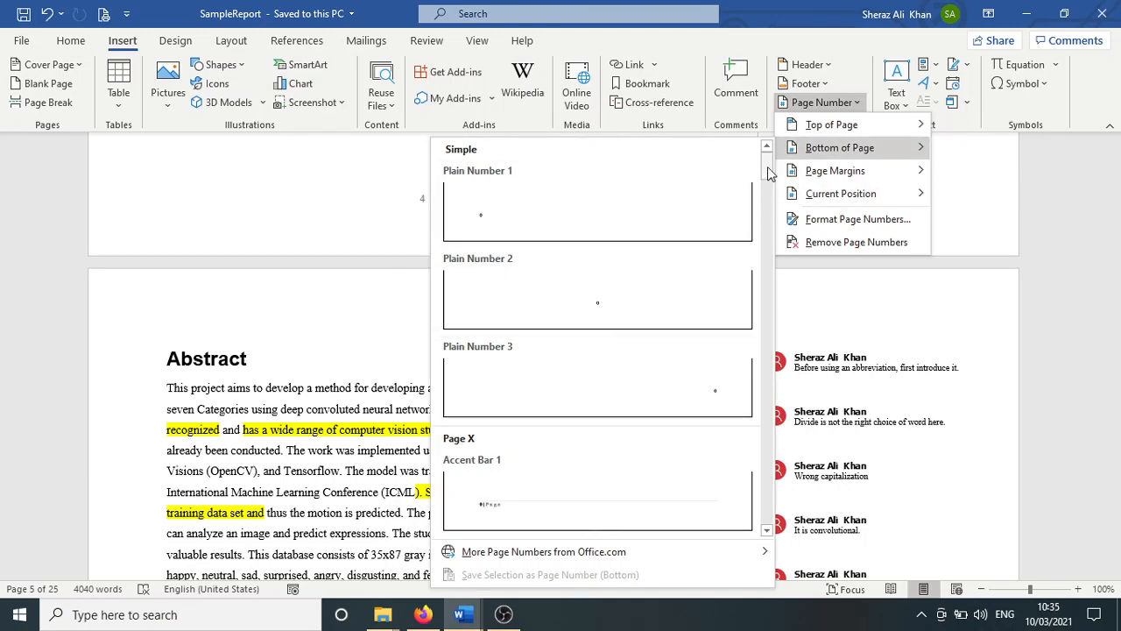
pyautogui.moveTo(767, 166); pyautogui.dragTo(769, 205)
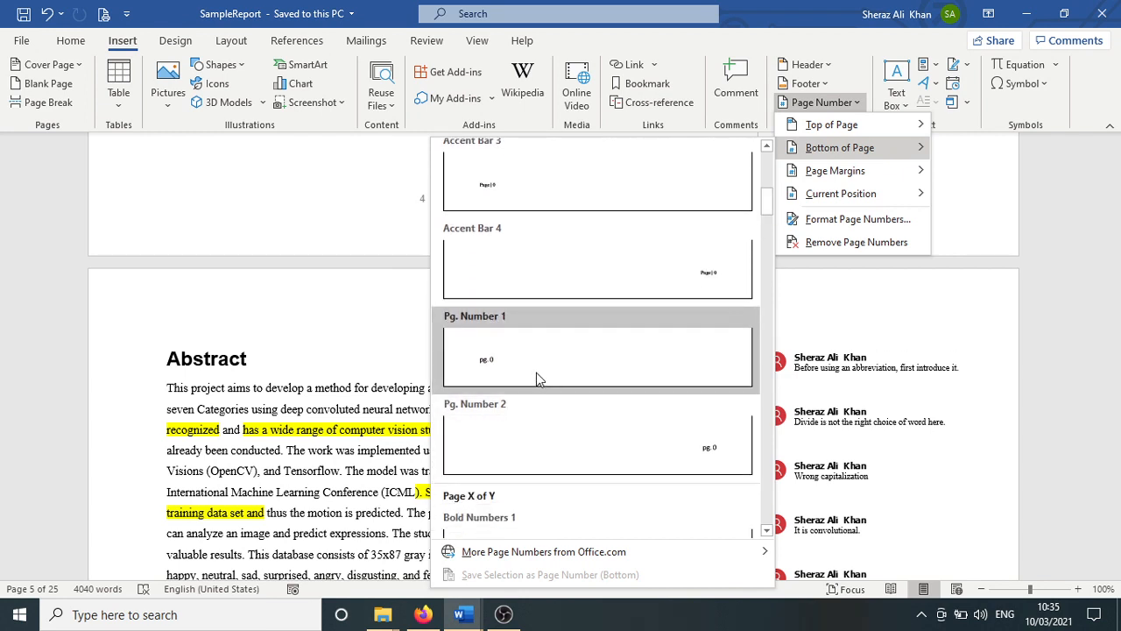
pyautogui.click(700, 274)
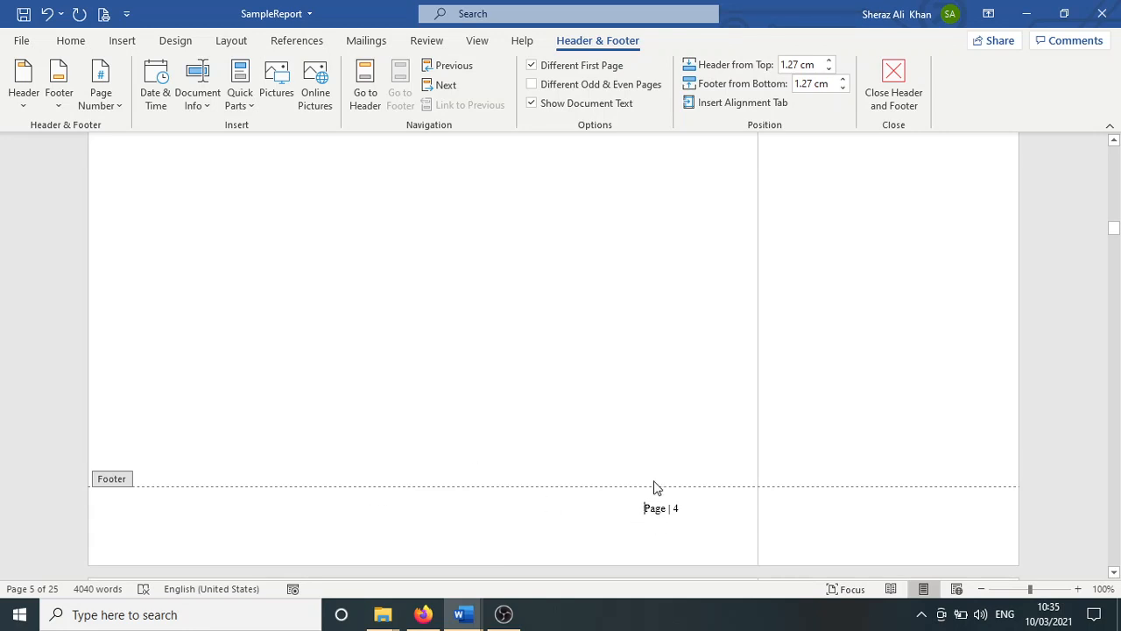
pyautogui.moveTo(645, 508); pyautogui.dragTo(695, 508)
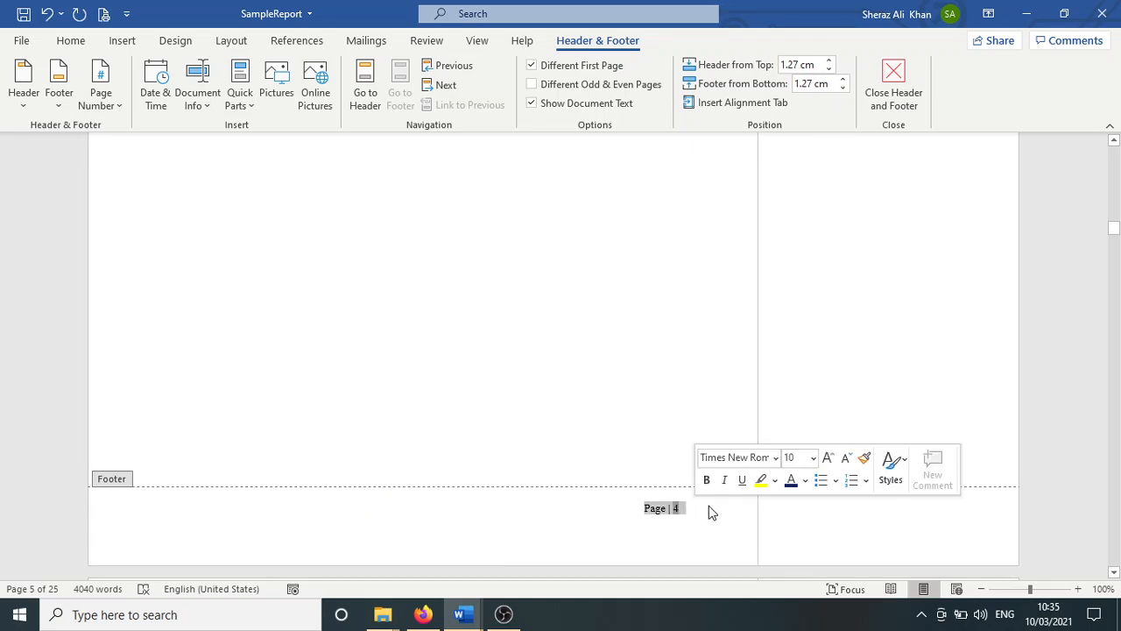
pyautogui.click(706, 511)
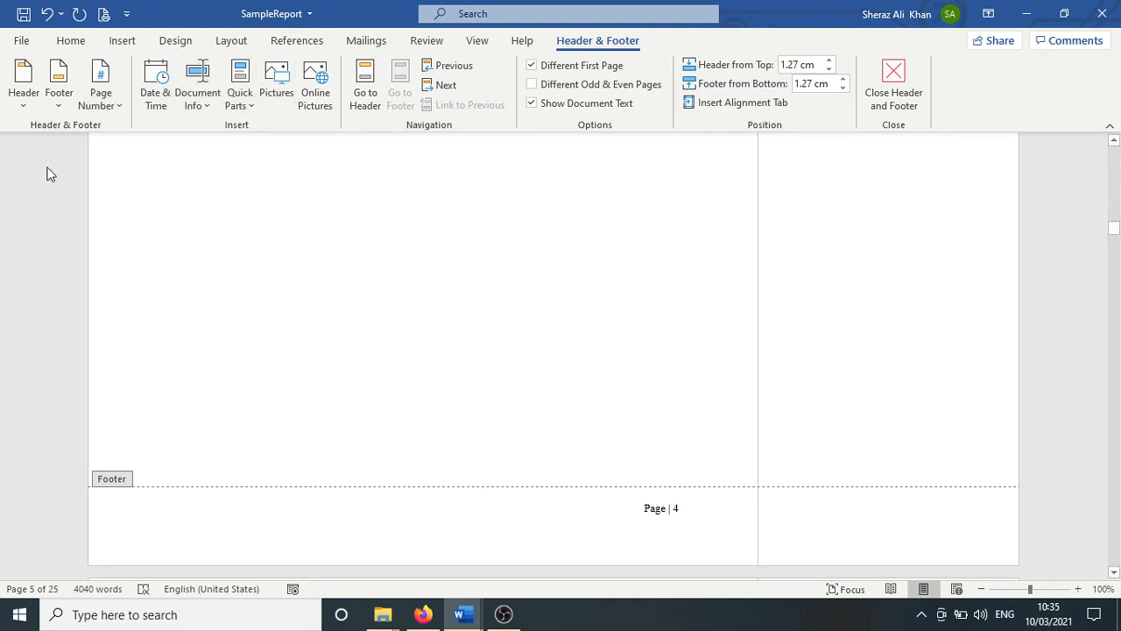
pyautogui.click(59, 105)
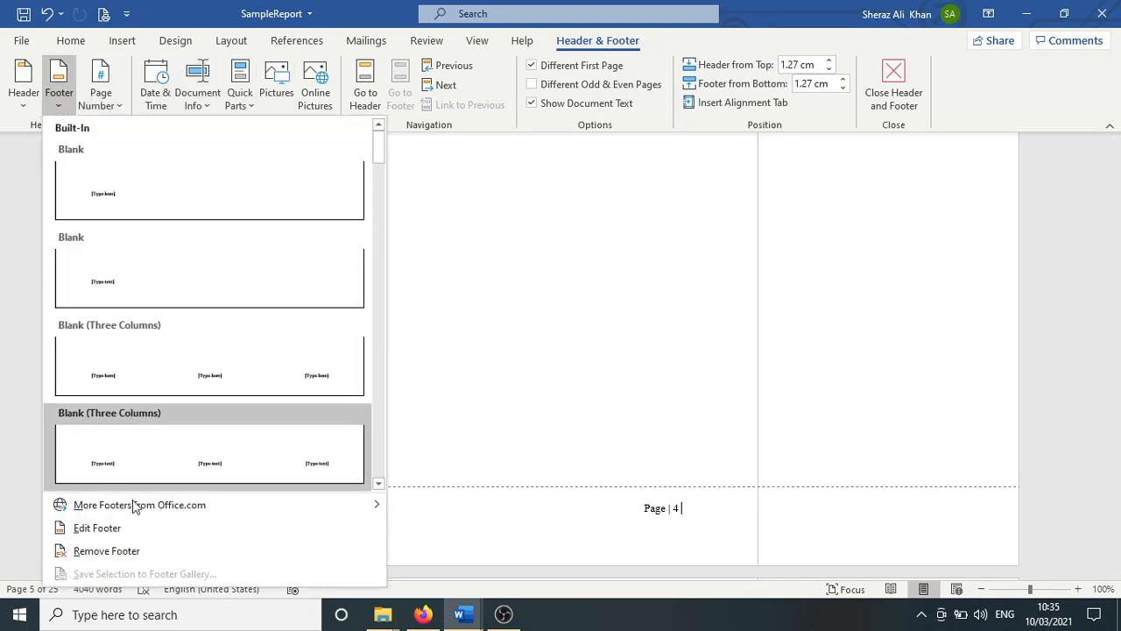
pyautogui.click(130, 528)
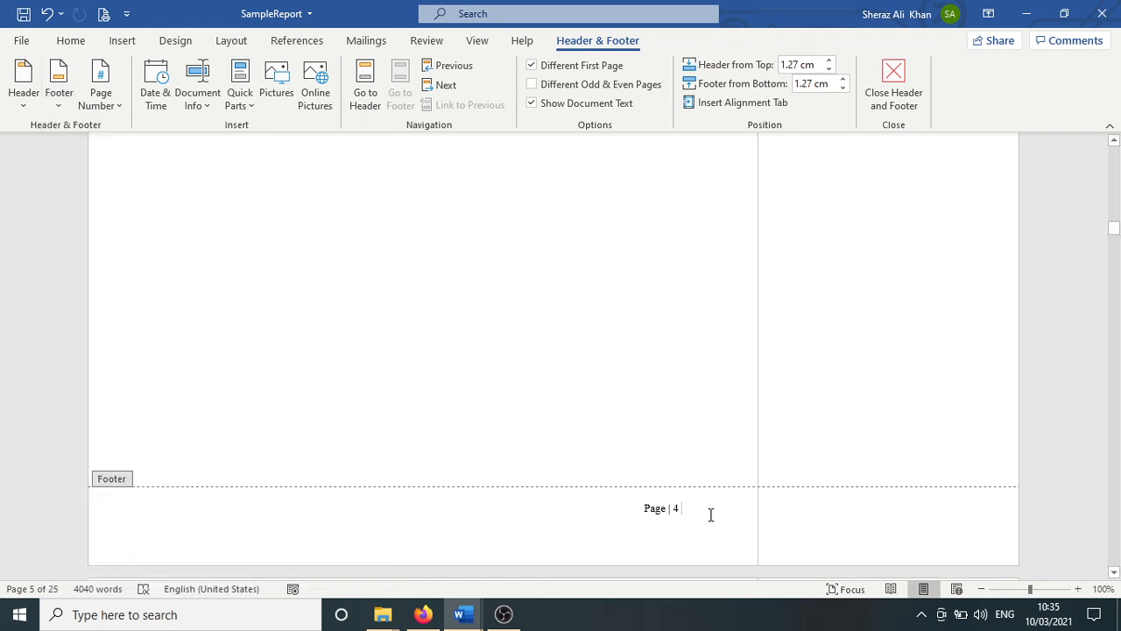
pyautogui.moveTo(646, 511); pyautogui.dragTo(700, 508)
pyautogui.click(698, 512)
# Switch from the footer to the header of the "List of Tables" page and right-align its paragraph
pyautogui.click(366, 91)
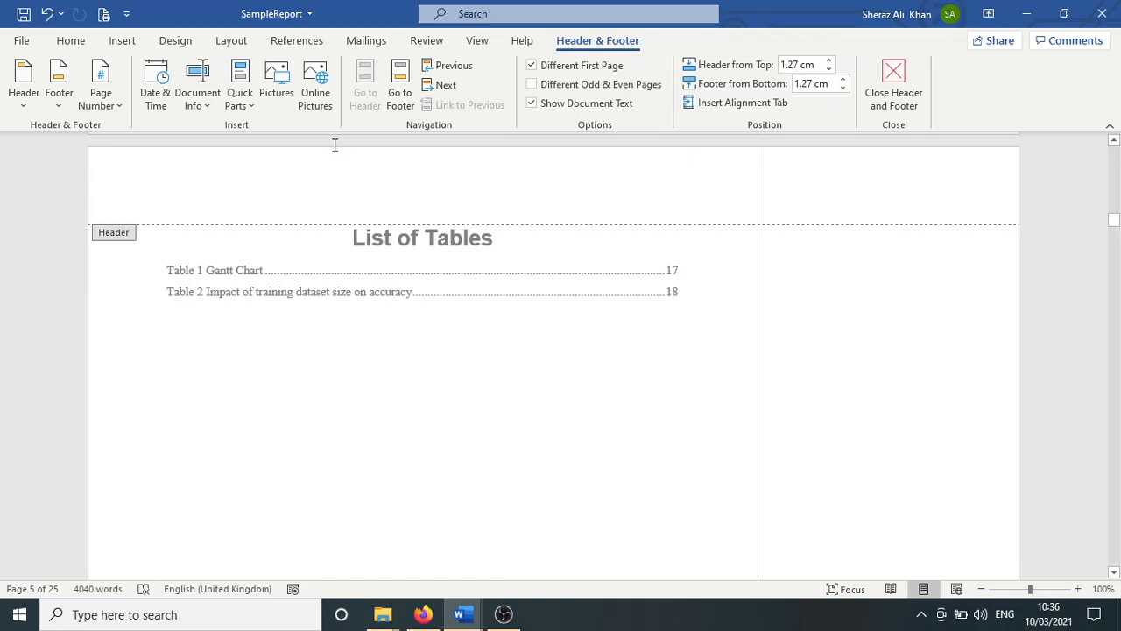
pyautogui.click(71, 41)
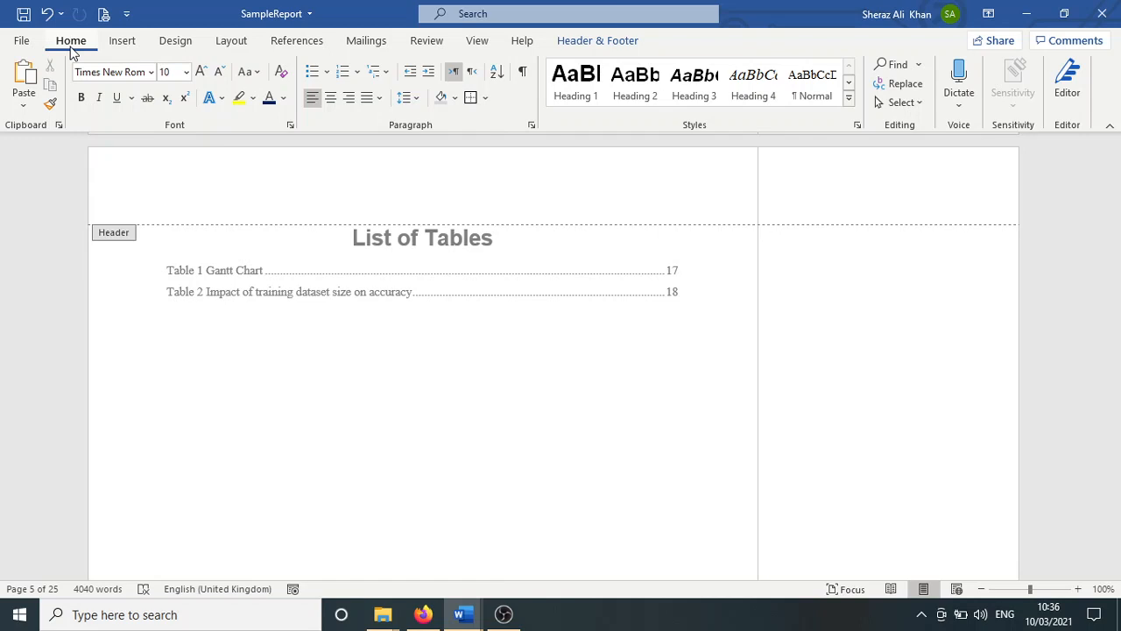
pyautogui.click(350, 104)
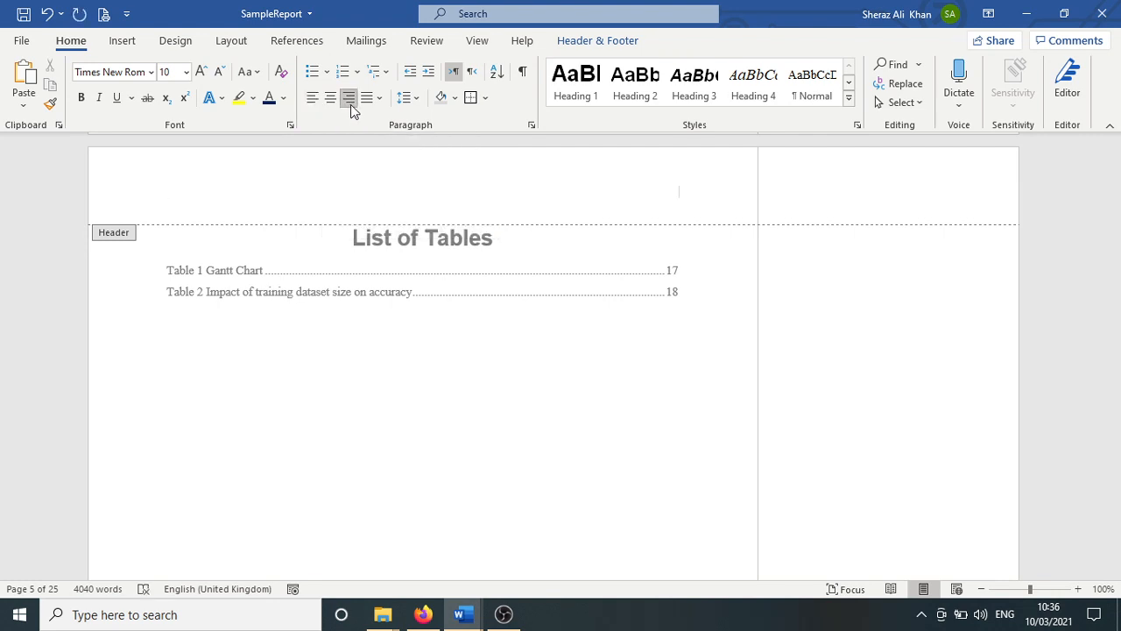
# Enter "Emotion Recognition using Machine Learning" as the header text and leave header editing
pyautogui.write('m')
pyautogui.press('BackSpace')
pyautogui.write('Emotion Recognition')
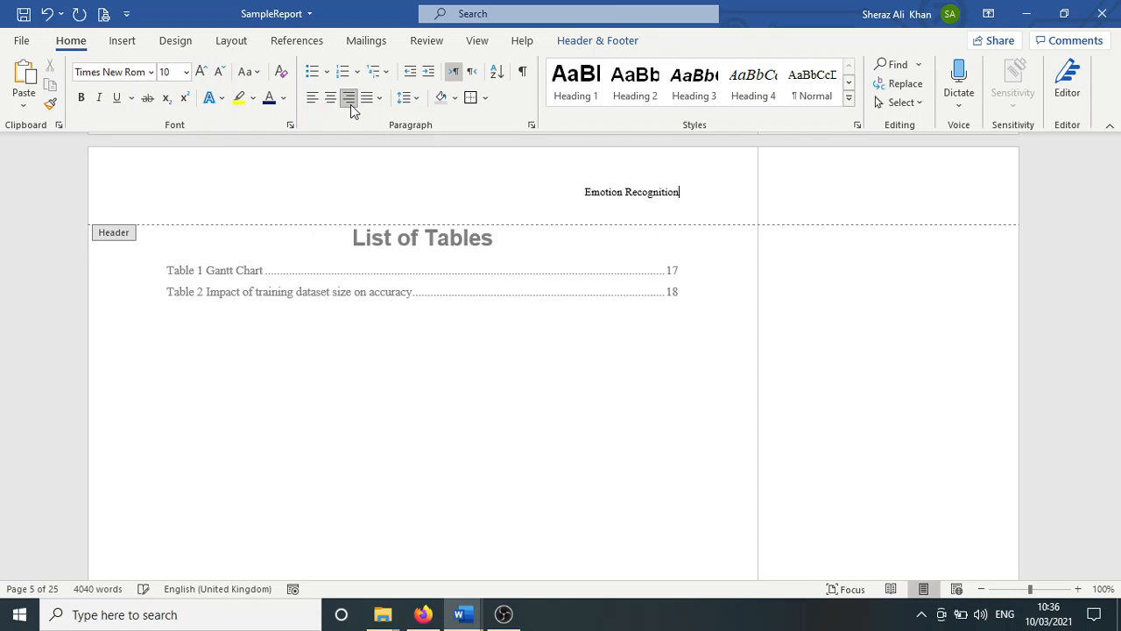
pyautogui.write(' using Mahin')
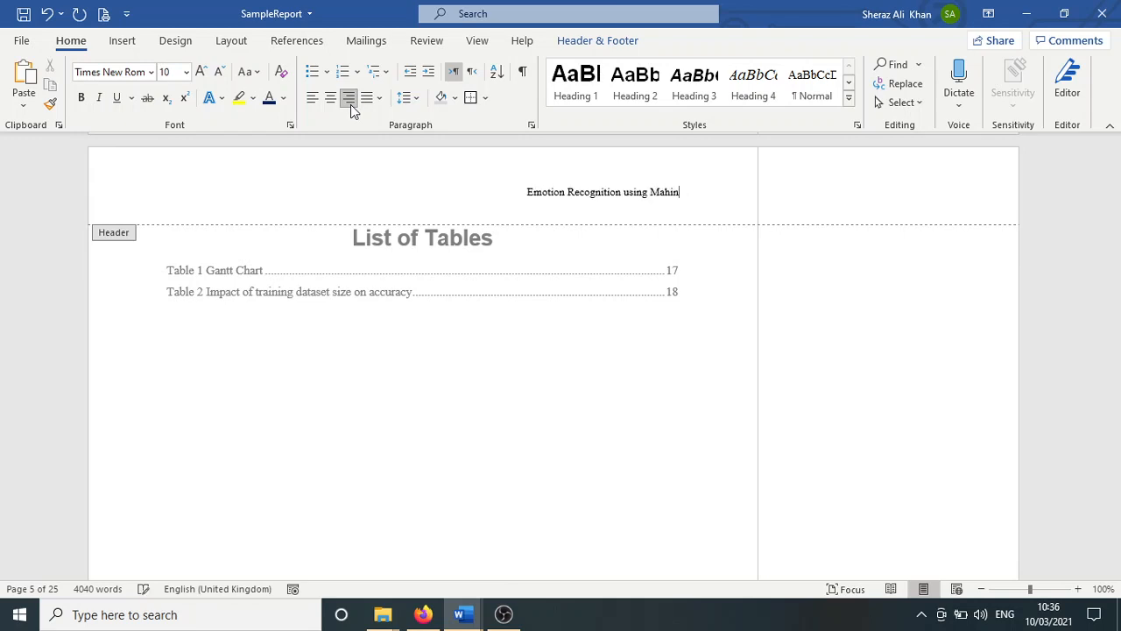
pyautogui.press('BackSpace')
pyautogui.press('BackSpace')
pyautogui.press('BackSpace')
pyautogui.write('chine ')
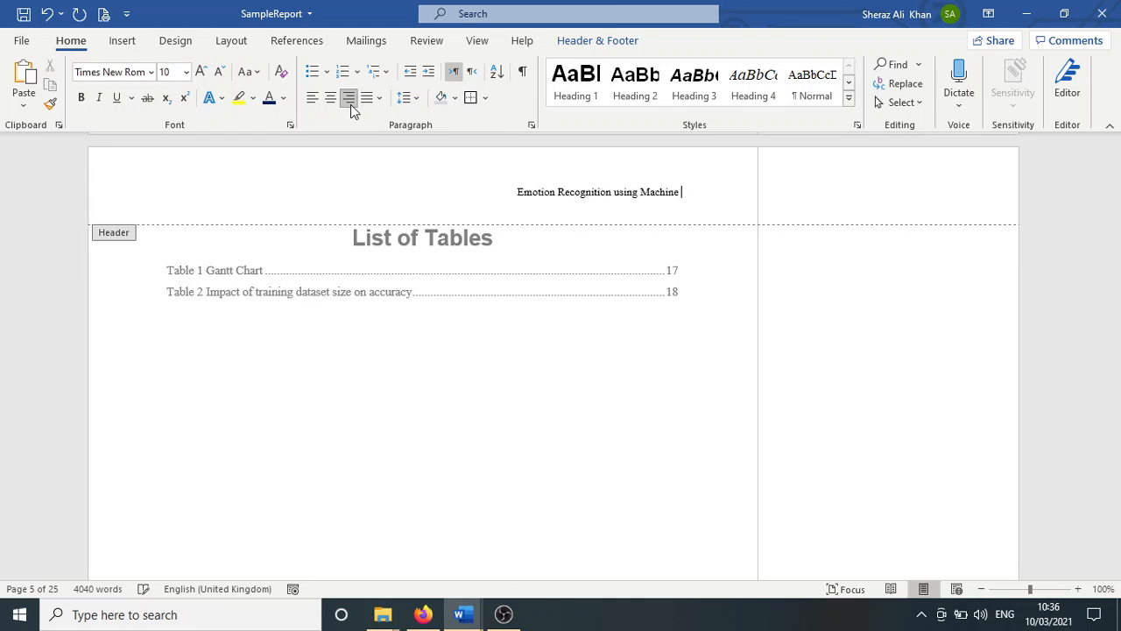
pyautogui.write('Learning')
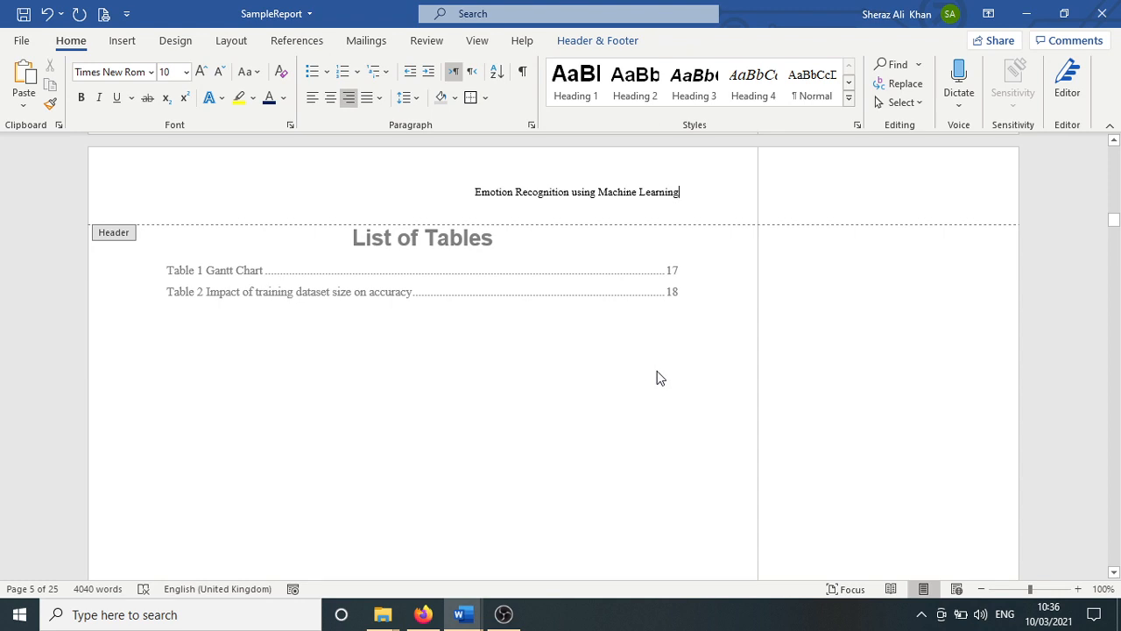
pyautogui.click(600, 41)
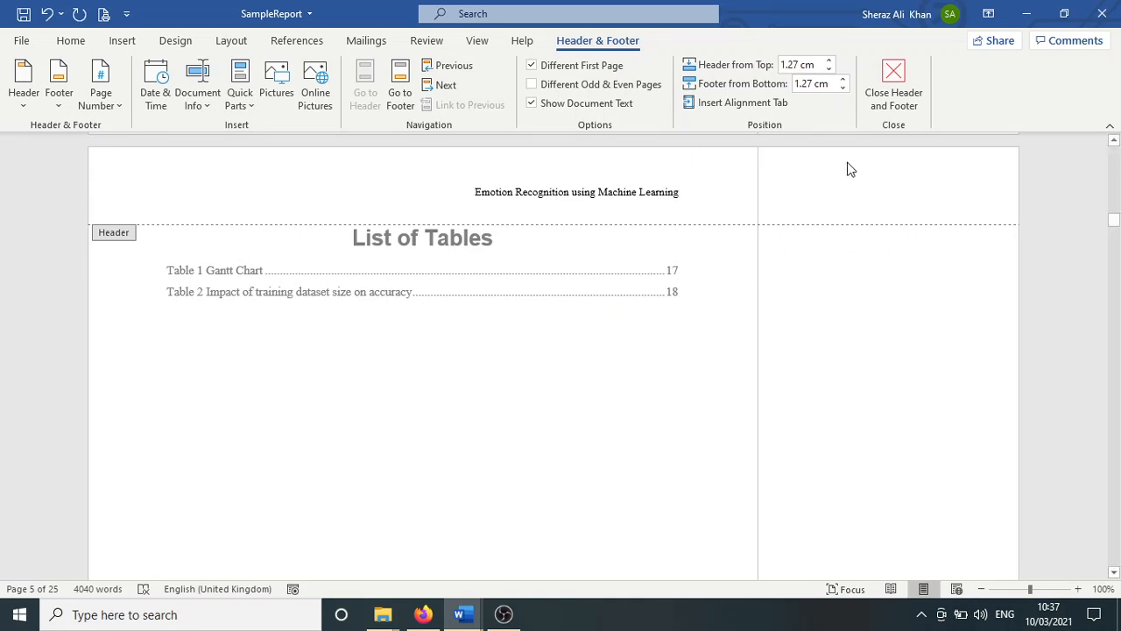
pyautogui.click(887, 100)
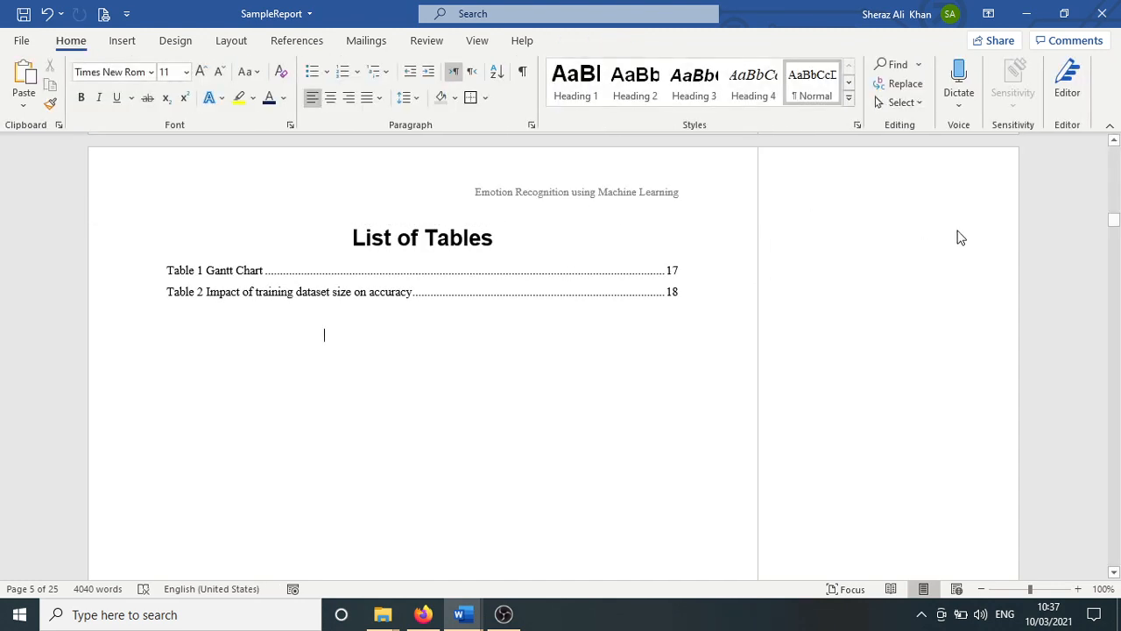
pyautogui.moveTo(1114, 226); pyautogui.dragTo(1114, 252)
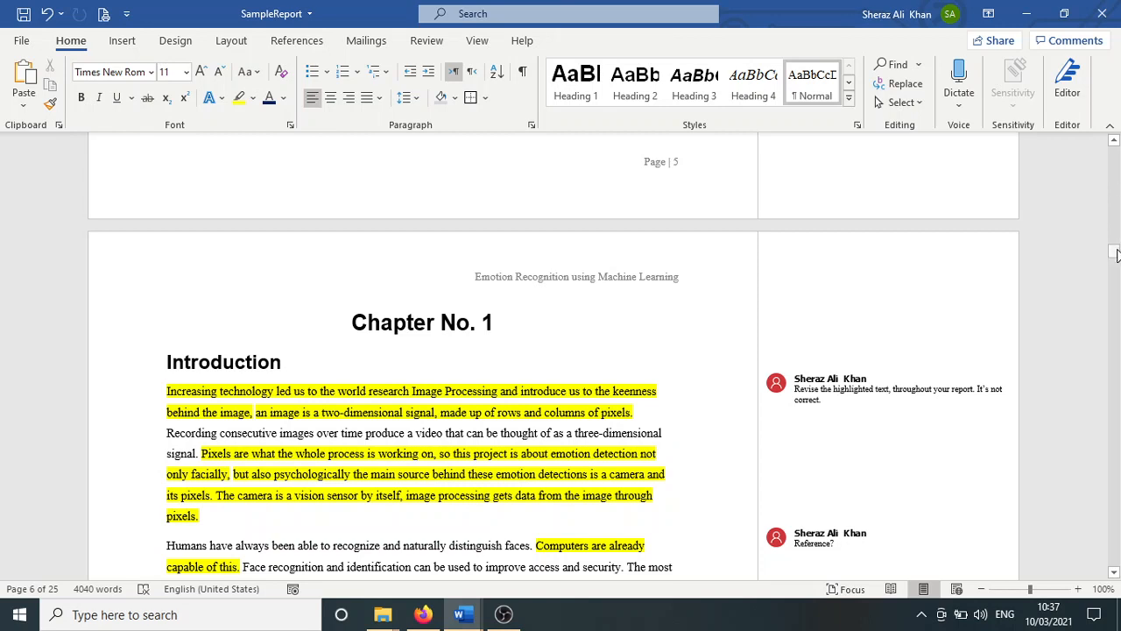
pyautogui.moveTo(1117, 259); pyautogui.dragTo(1115, 238)
pyautogui.click(1116, 143)
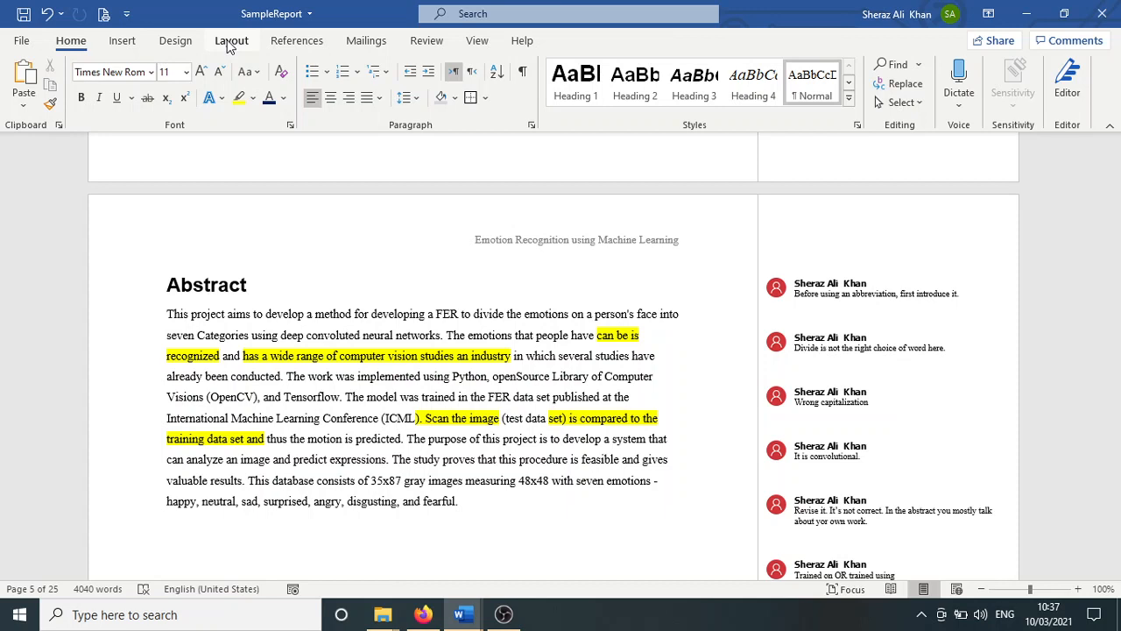
pyautogui.click(26, 41)
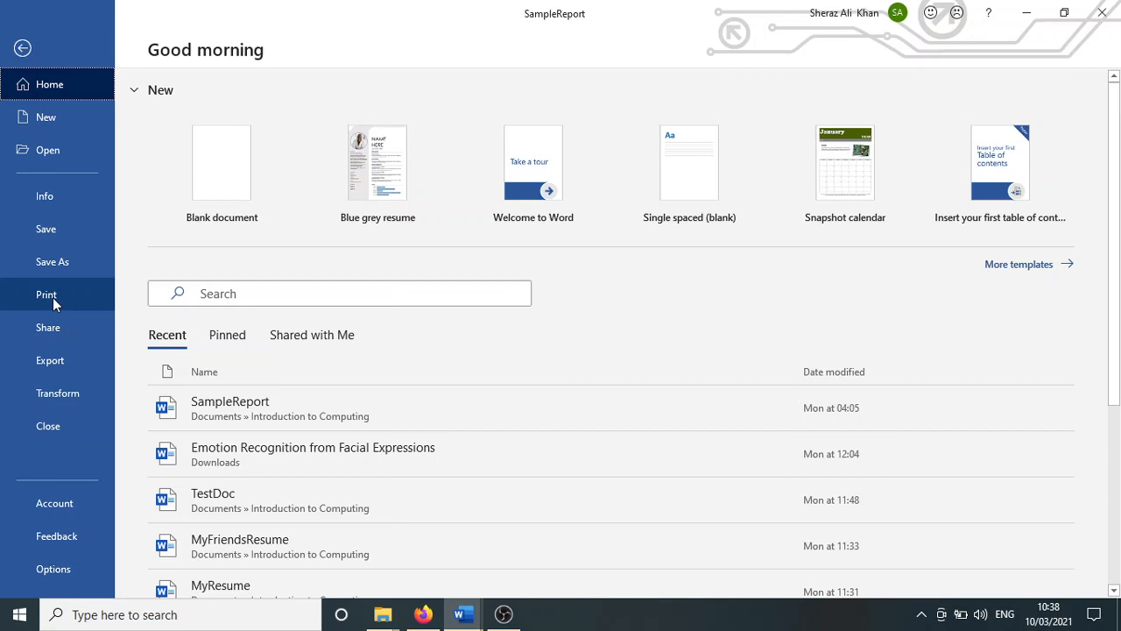
pyautogui.click(23, 49)
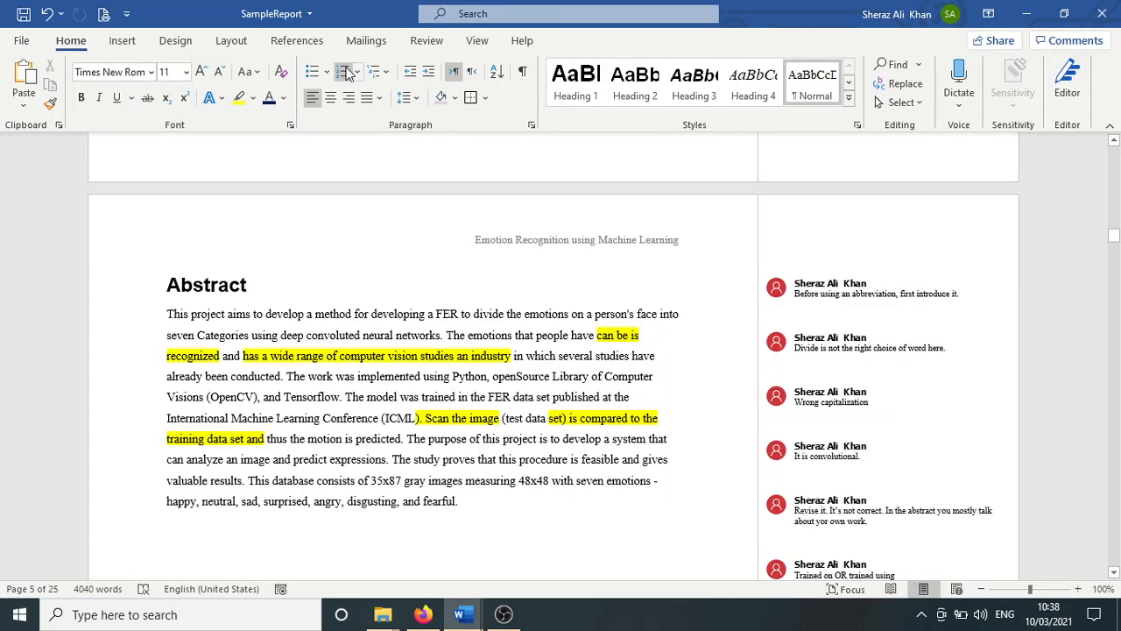
# Set the document's paper size to A4 (21 cm x 29.7 cm)
pyautogui.click(233, 41)
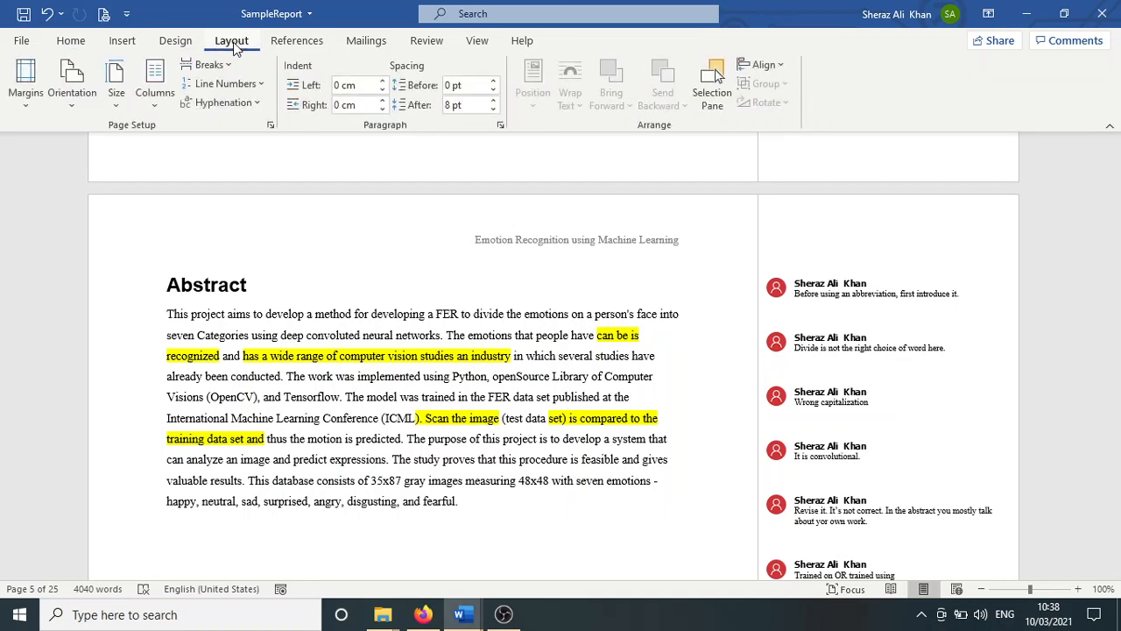
pyautogui.click(119, 104)
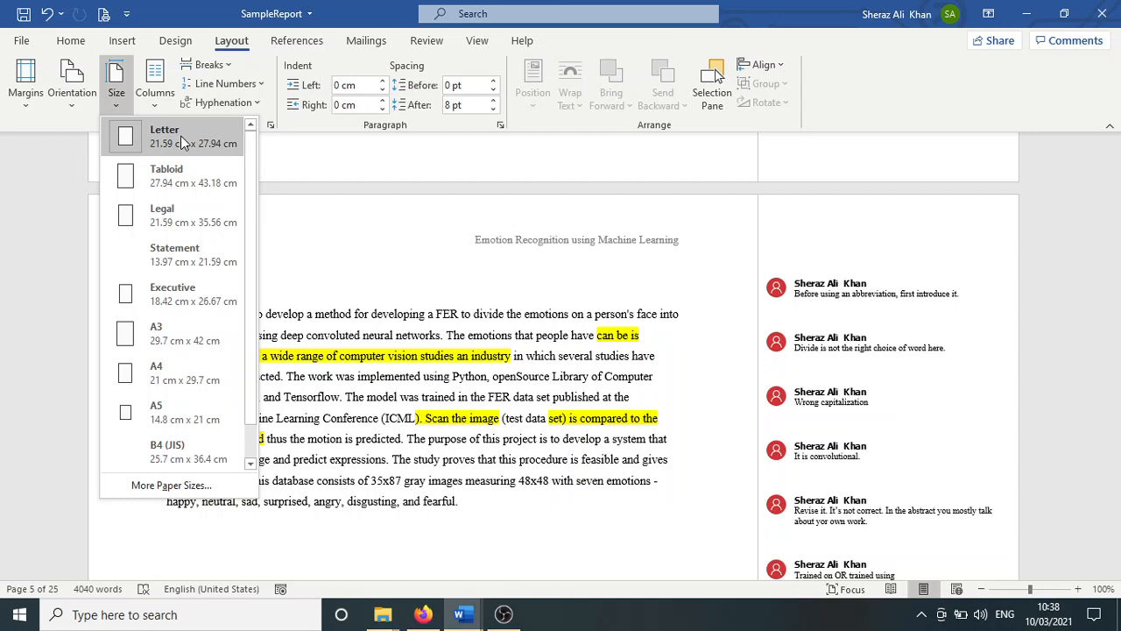
pyautogui.click(163, 367)
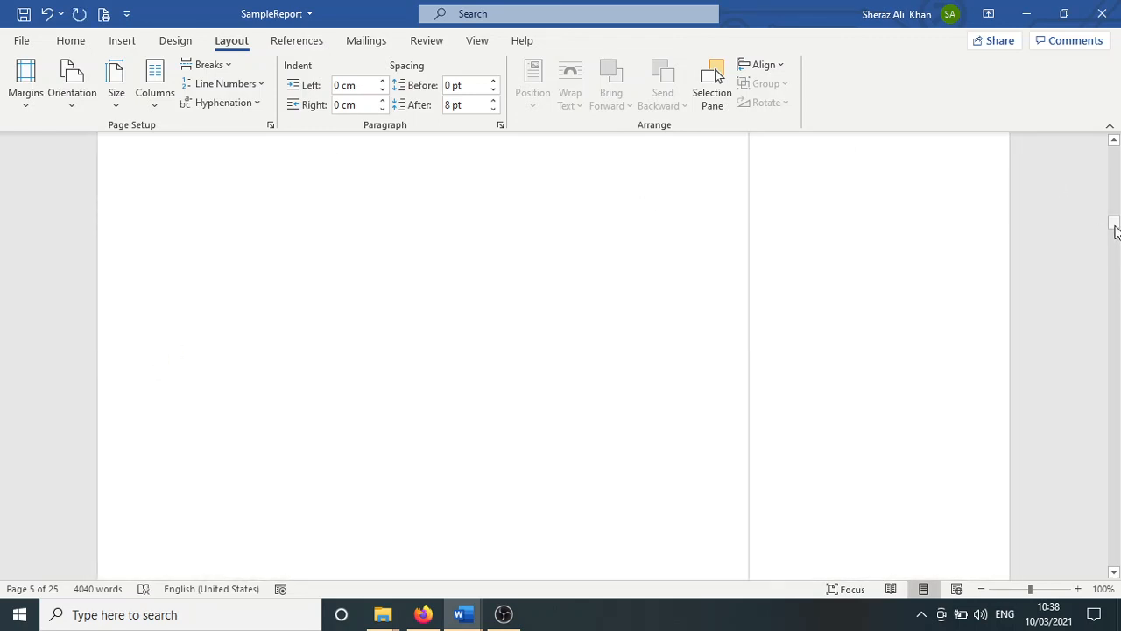
# Change the page orientation to landscape and look over the pages around "List of Tables"
pyautogui.moveTo(1113, 226); pyautogui.dragTo(1115, 175)
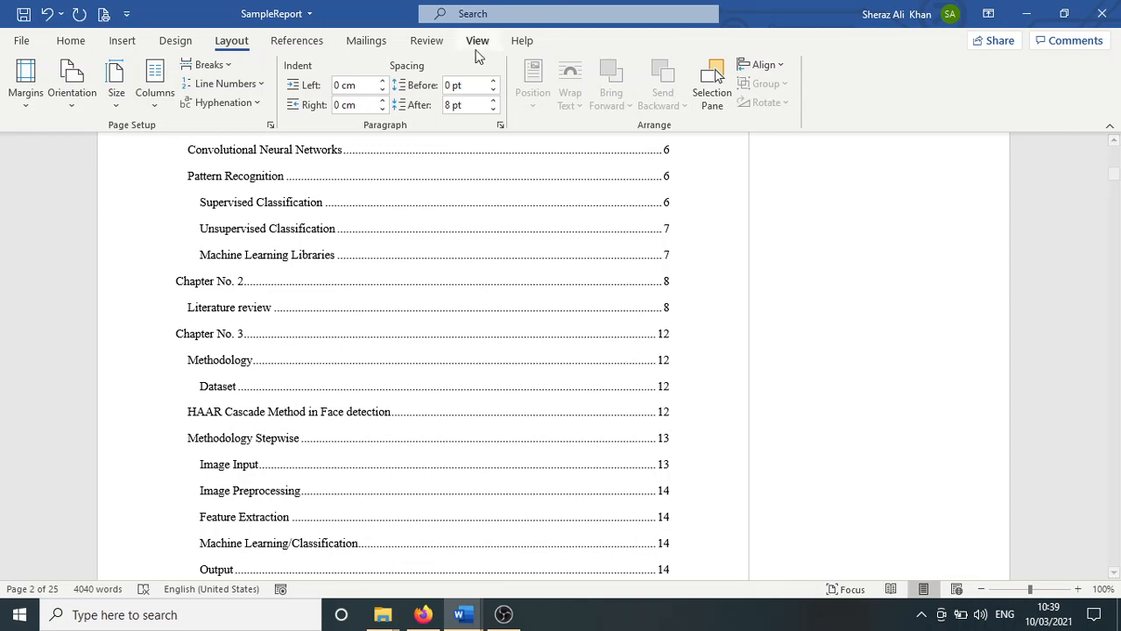
pyautogui.click(77, 101)
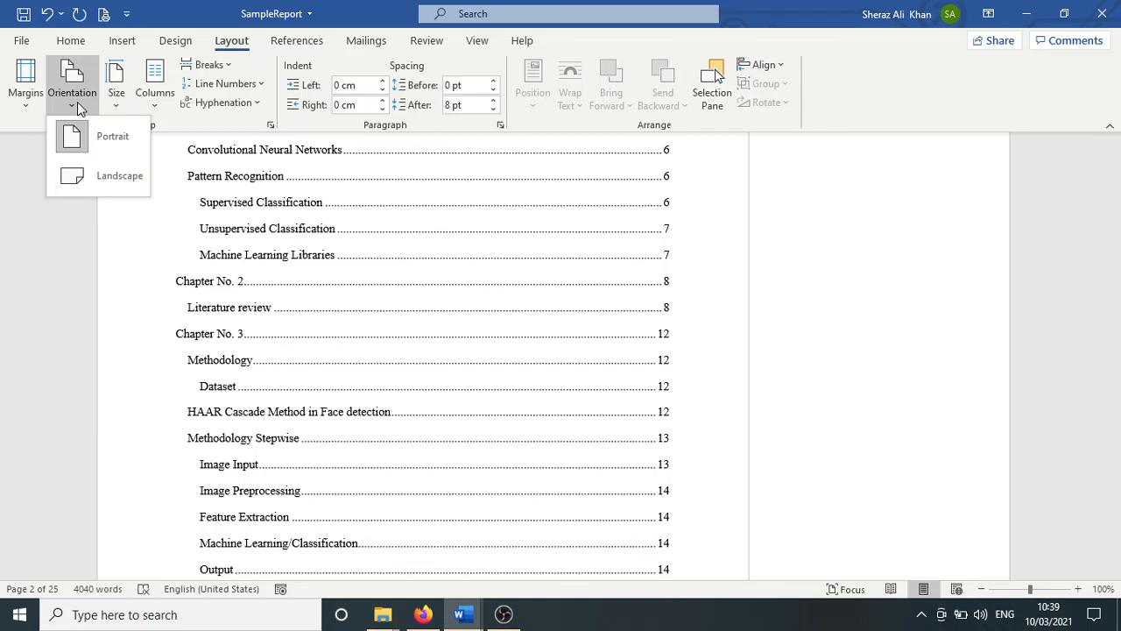
pyautogui.click(123, 176)
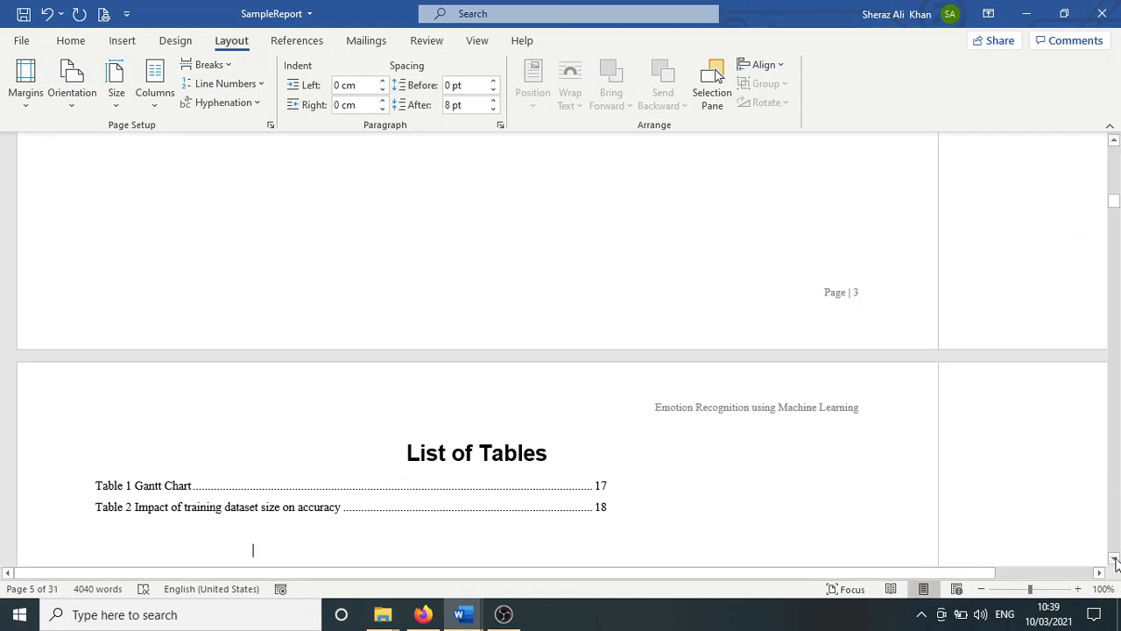
pyautogui.scroll(-5, 1114, 561)
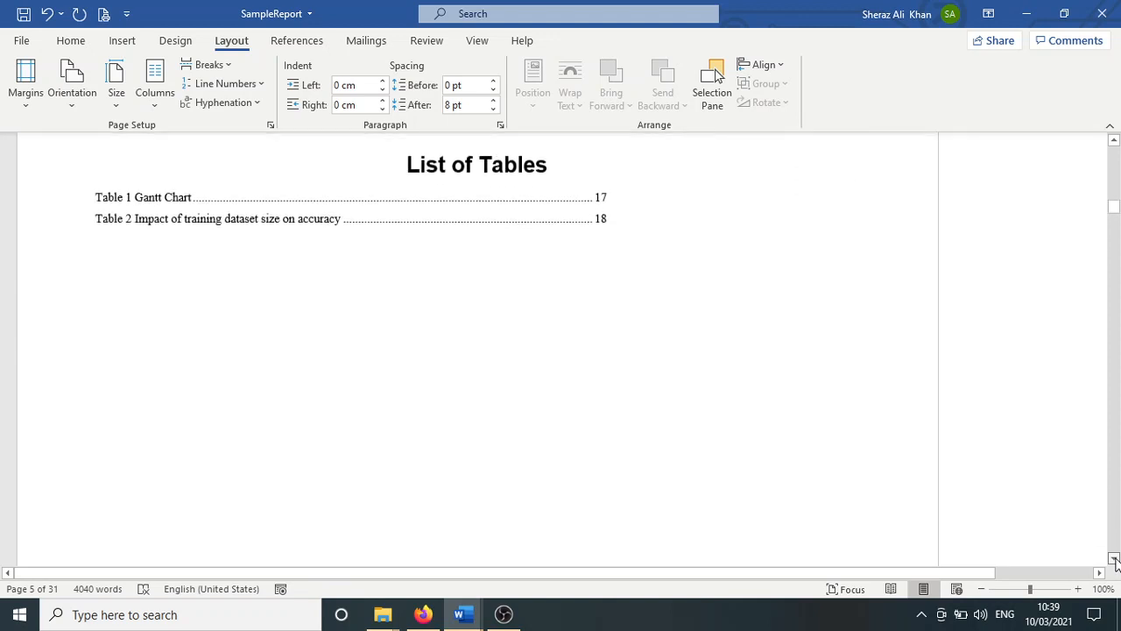
pyautogui.scroll(-1, 1115, 561)
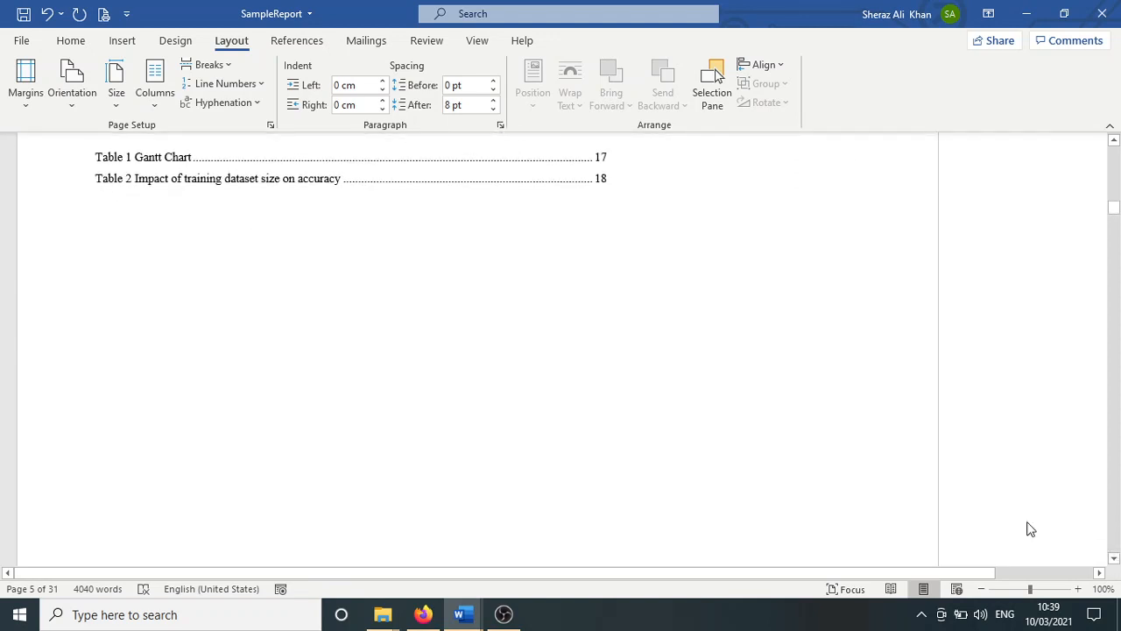
# Preview the landscape pages for printing at 40% zoom, examining the contents, figures and tables lists through the Chapter No. 1 pages
pyautogui.click(104, 14)
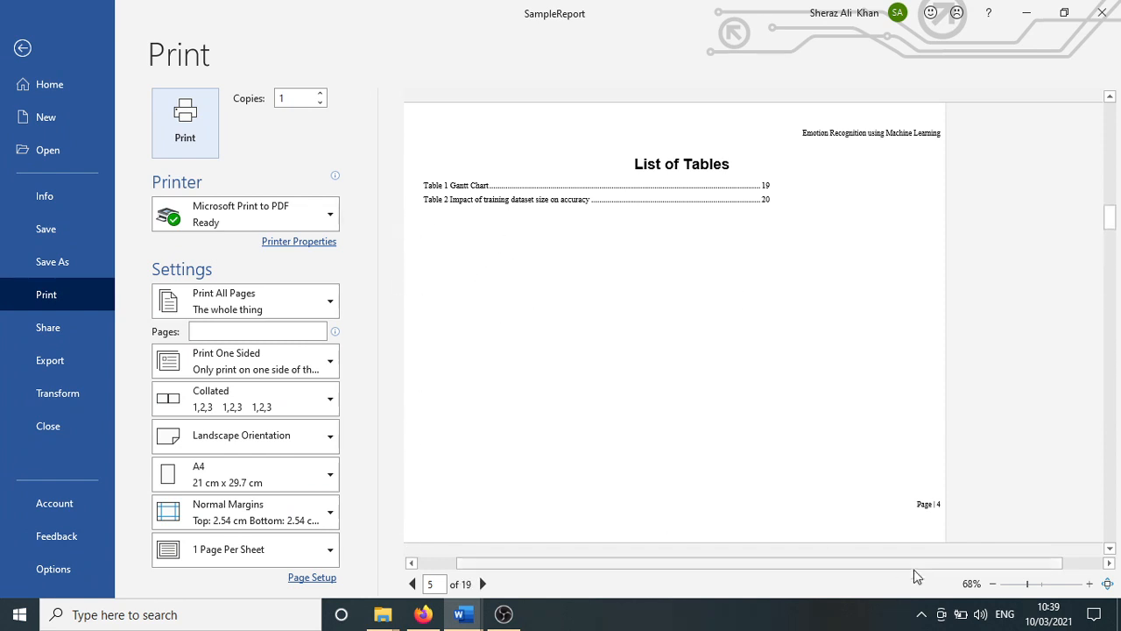
pyautogui.click(993, 583)
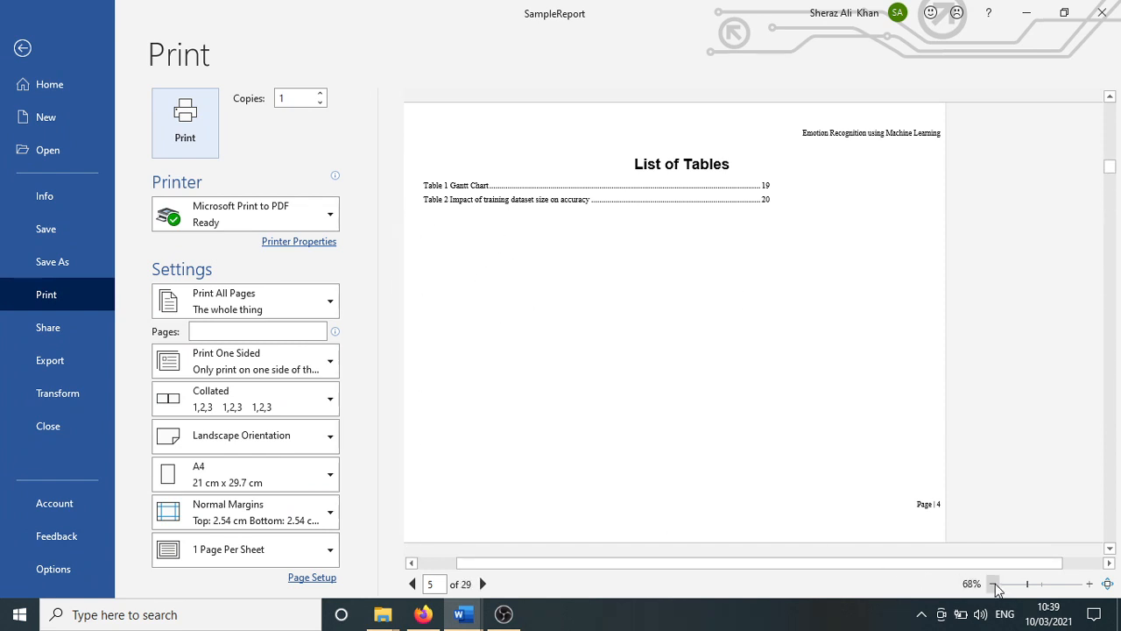
pyautogui.click(993, 583)
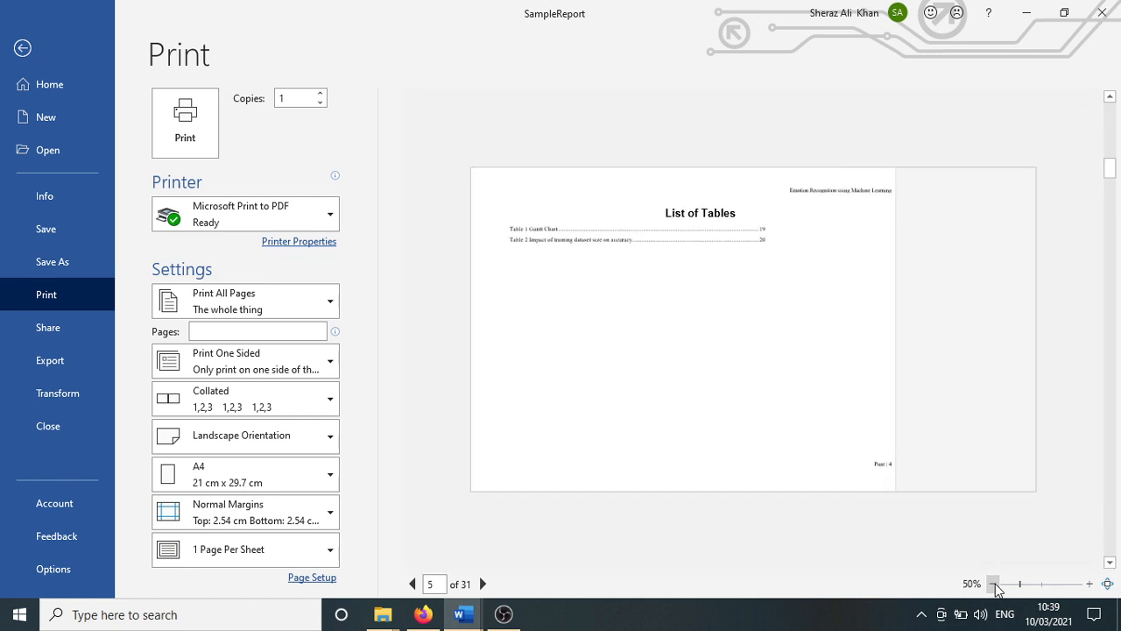
pyautogui.click(993, 583)
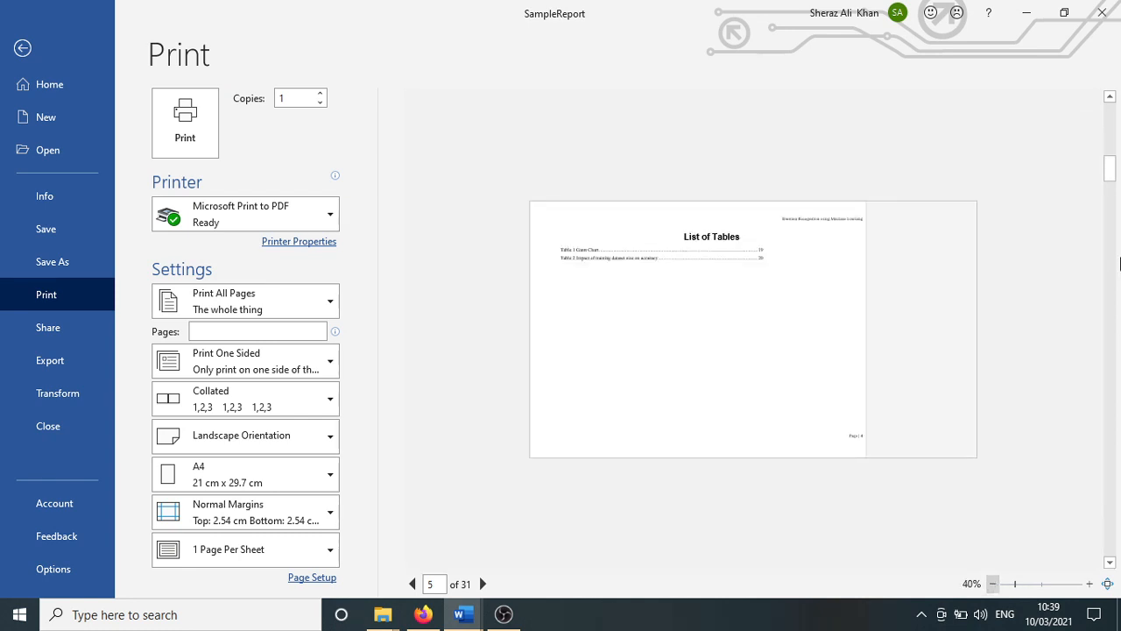
pyautogui.moveTo(1112, 174); pyautogui.dragTo(1112, 131)
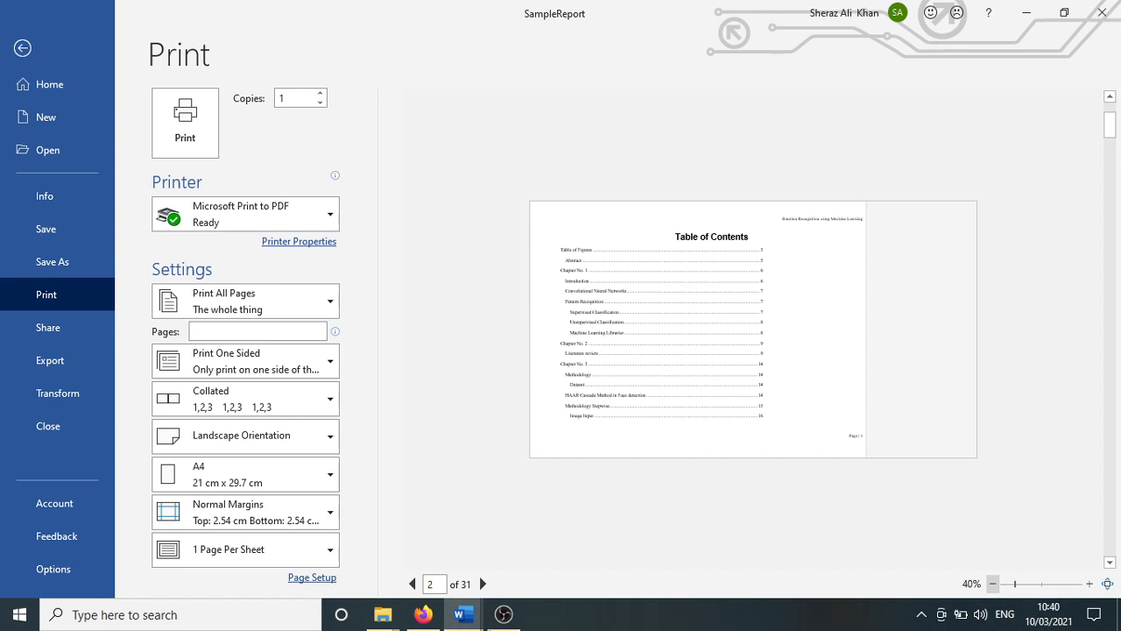
pyautogui.click(483, 584)
pyautogui.click(483, 584)
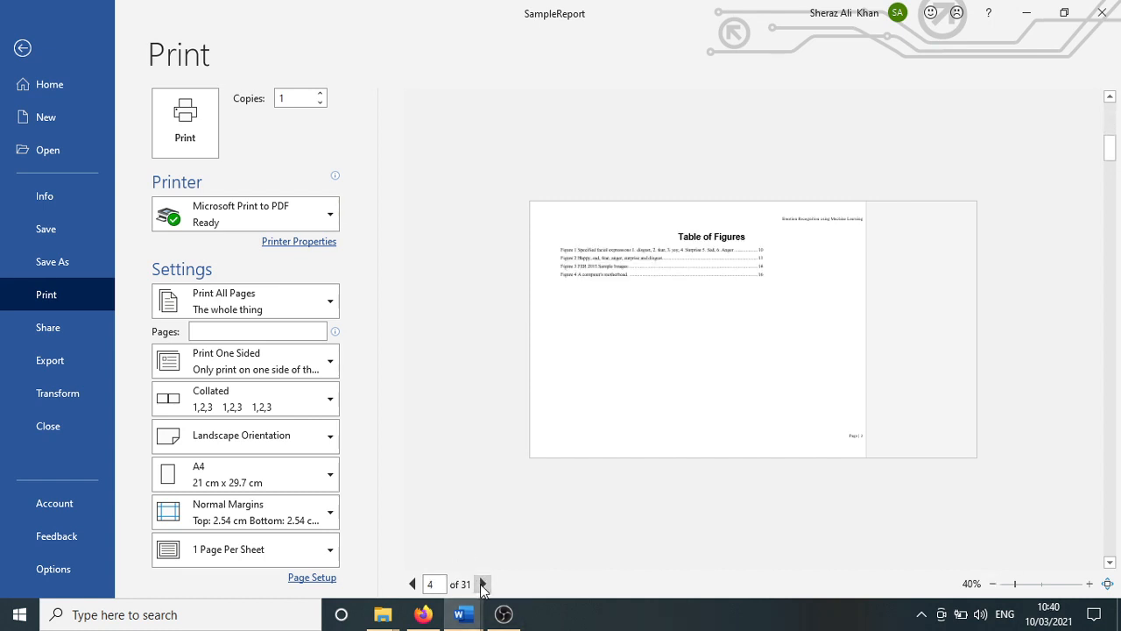
pyautogui.click(482, 585)
pyautogui.click(483, 585)
pyautogui.click(482, 584)
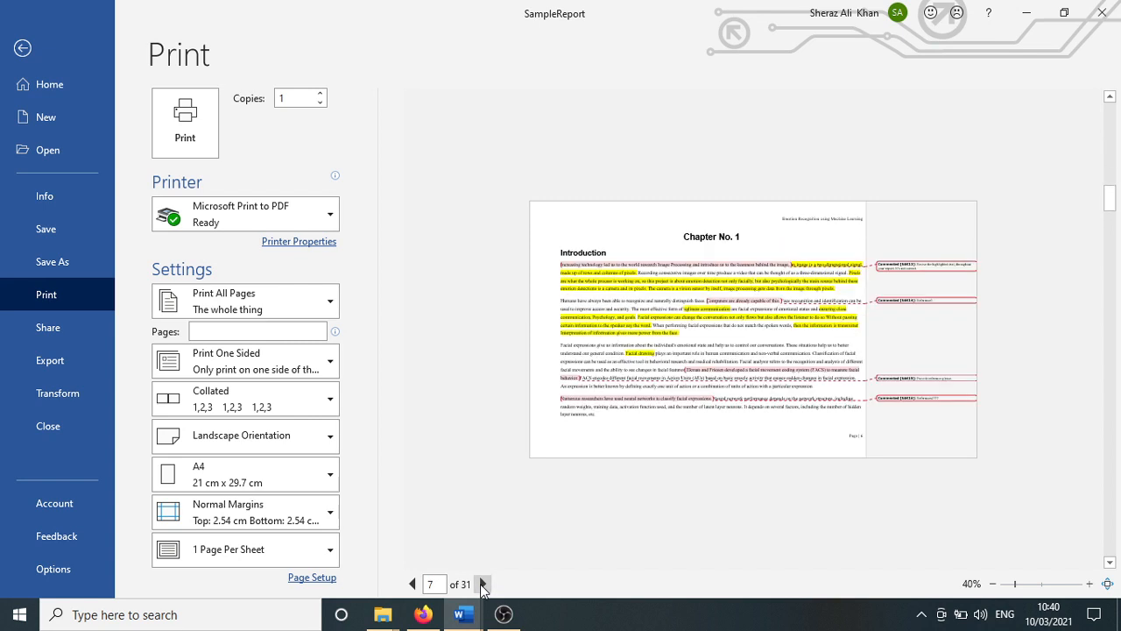
pyautogui.click(482, 585)
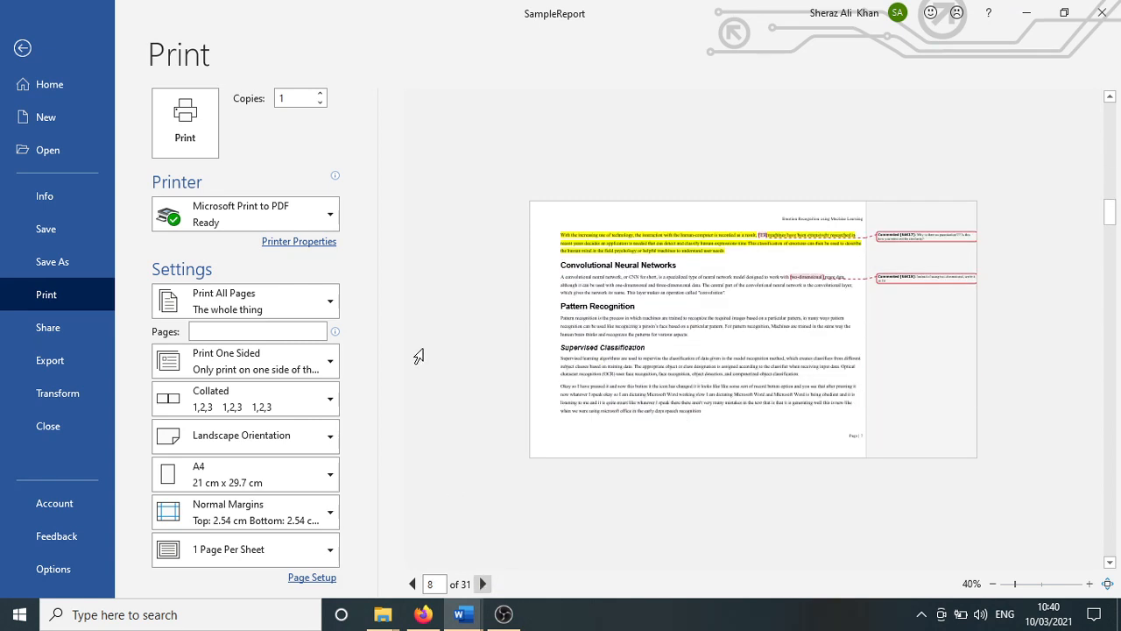
# Set the print orientation to portrait, check the Chapter No. 1 and Chapter No. 2 pages in the preview, and return to the document
pyautogui.click(332, 438)
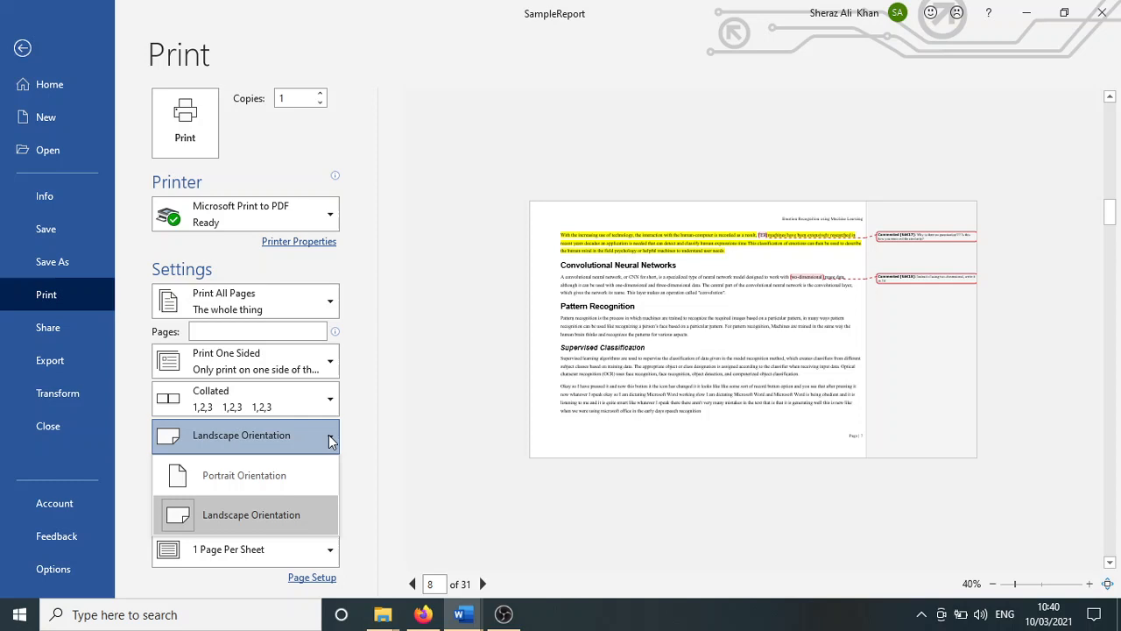
pyautogui.click(311, 466)
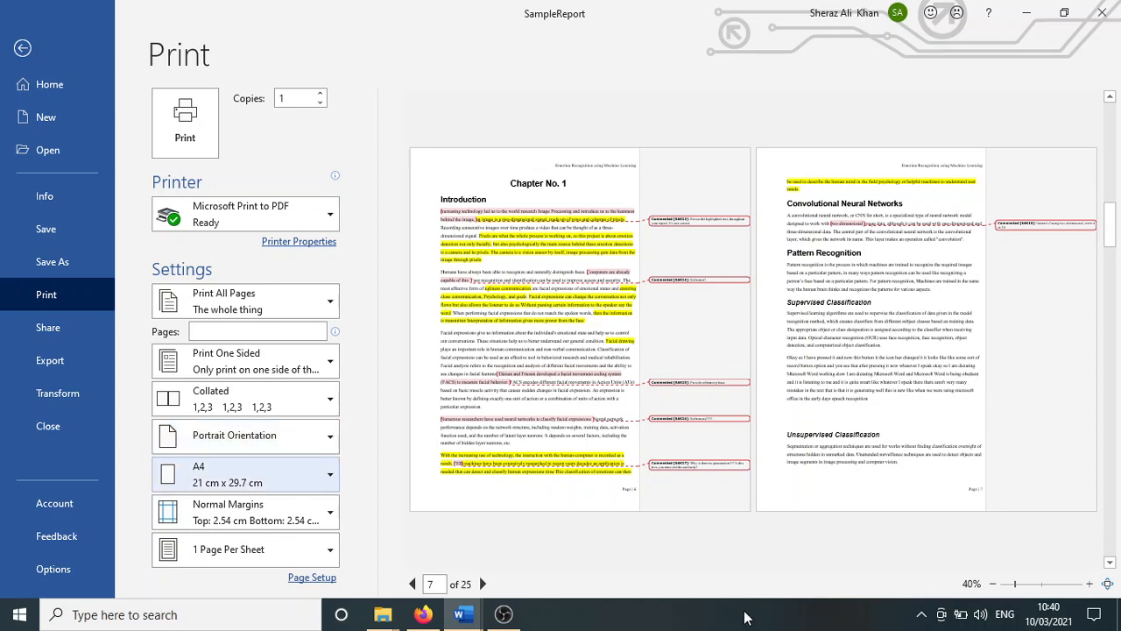
pyautogui.click(489, 587)
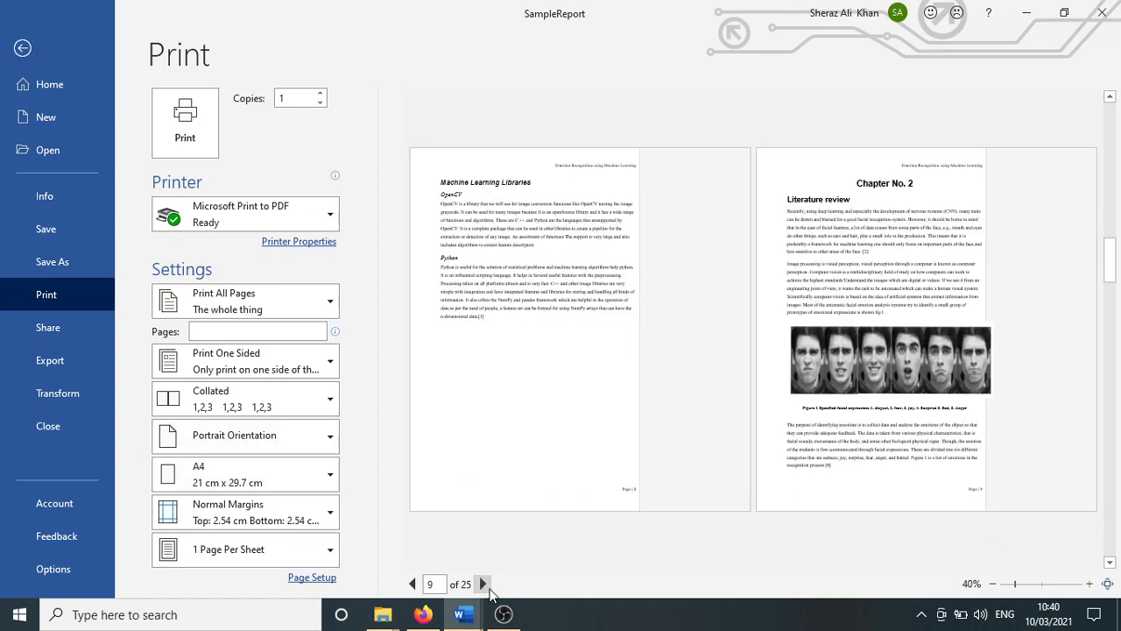
pyautogui.click(489, 588)
pyautogui.click(484, 584)
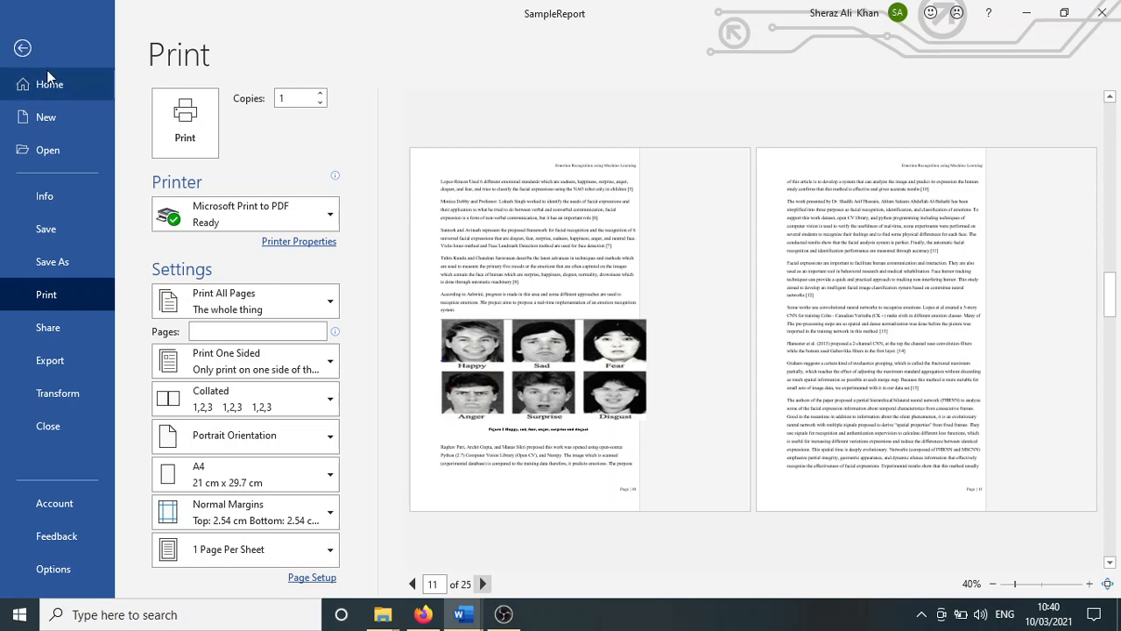
pyautogui.click(23, 48)
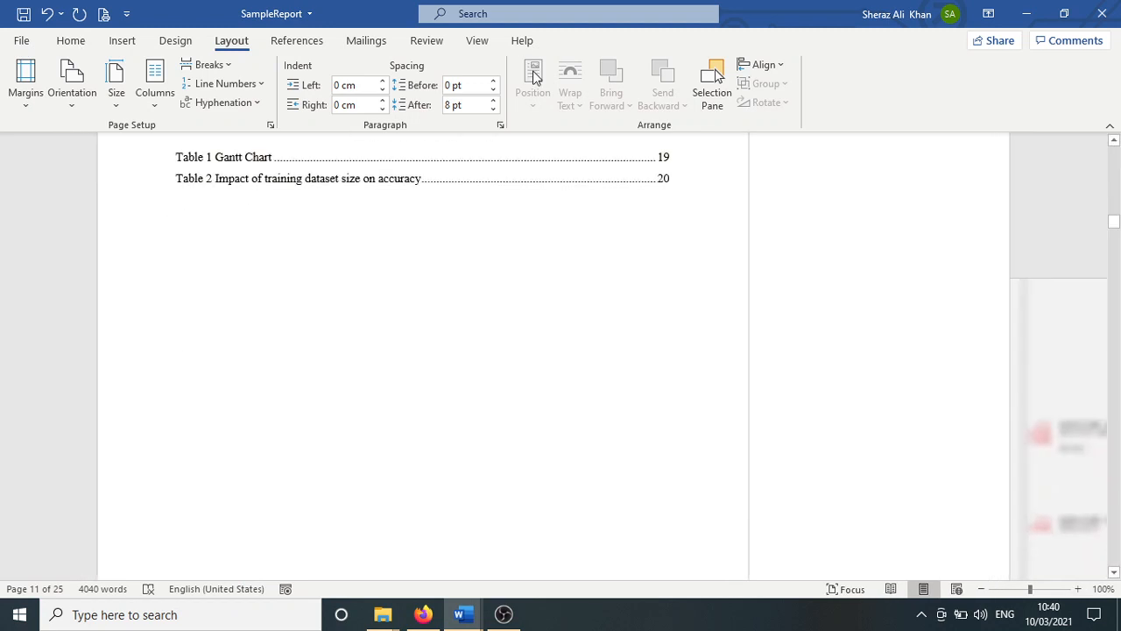
# Check the available page orientation options and preview how the "List of Tables" and "Abstract" pages print
pyautogui.click(81, 97)
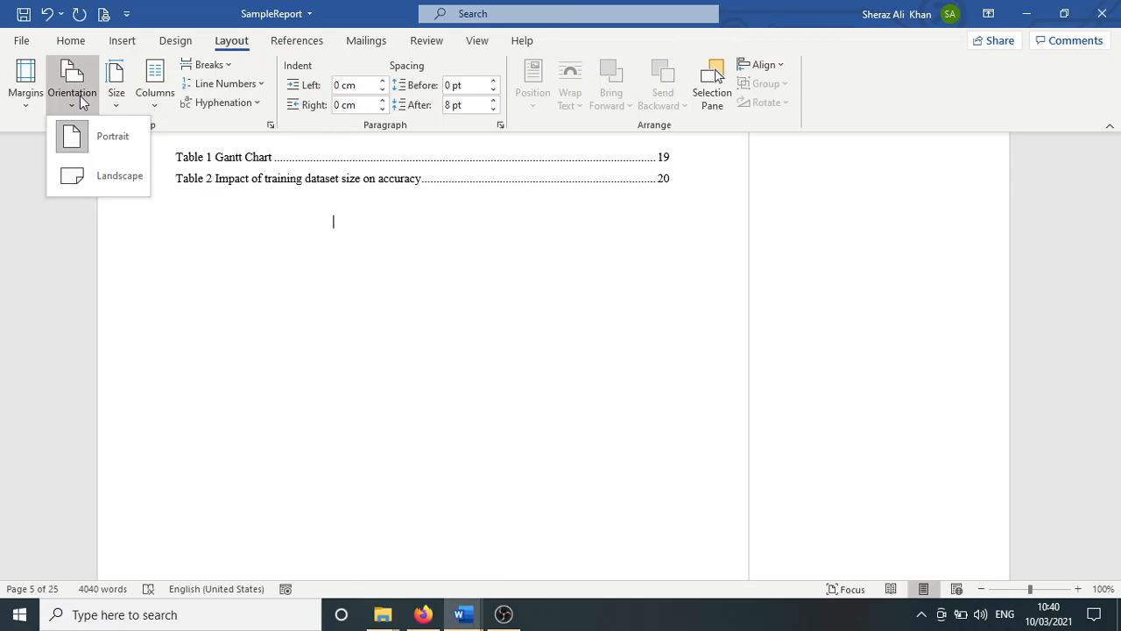
pyautogui.click(79, 97)
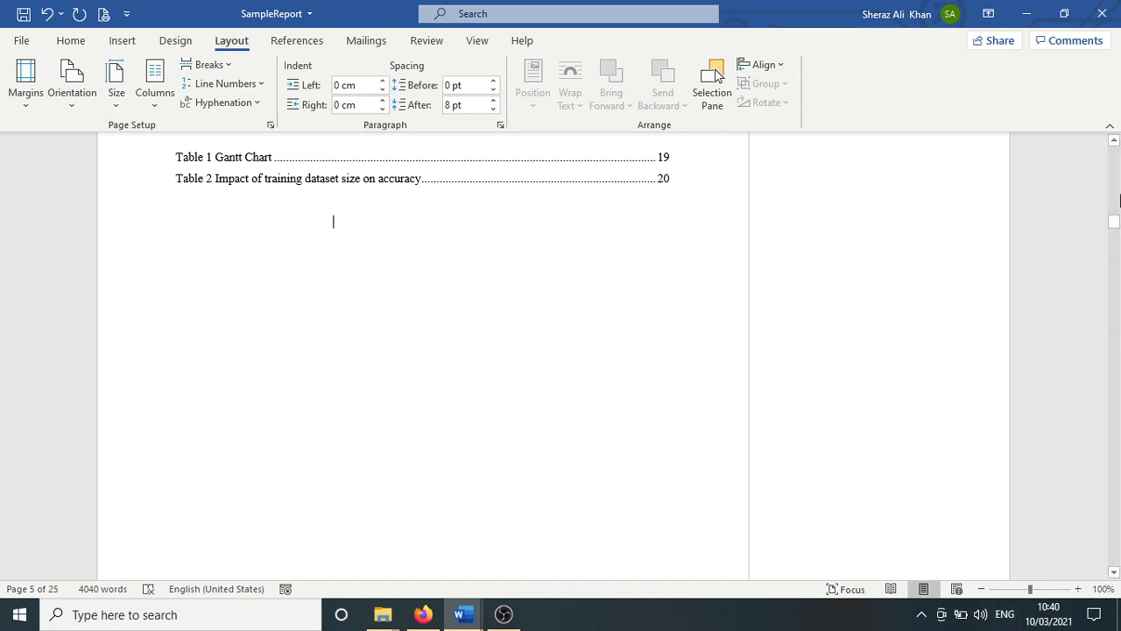
pyautogui.click(104, 15)
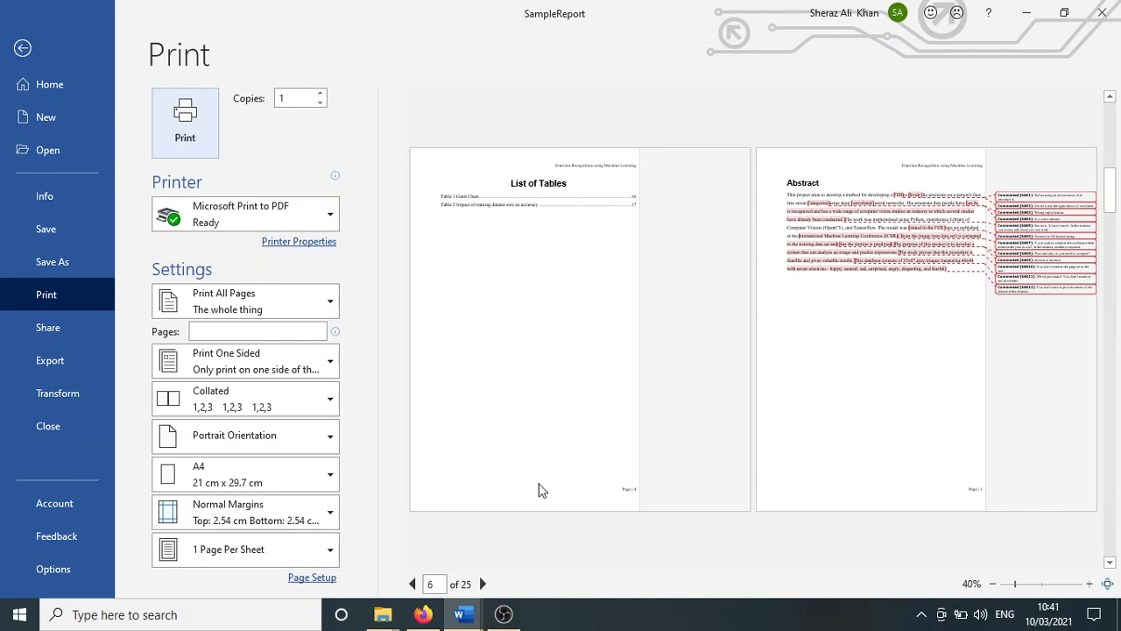
pyautogui.click(24, 49)
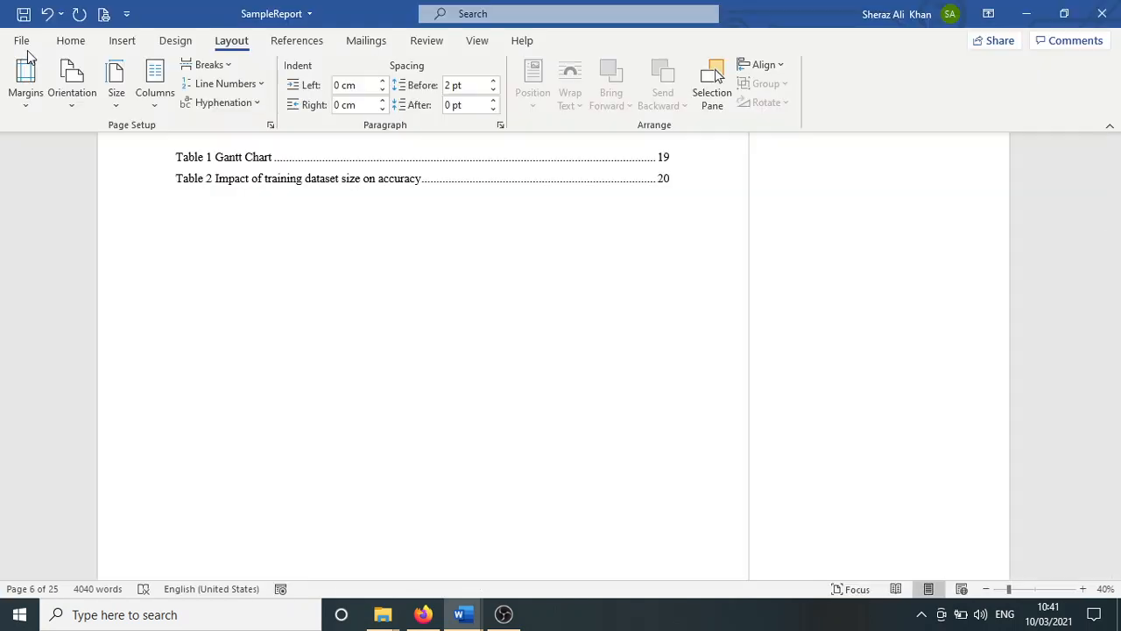
# Try the Narrow margin preset and then the Wide preset on the report
pyautogui.click(35, 105)
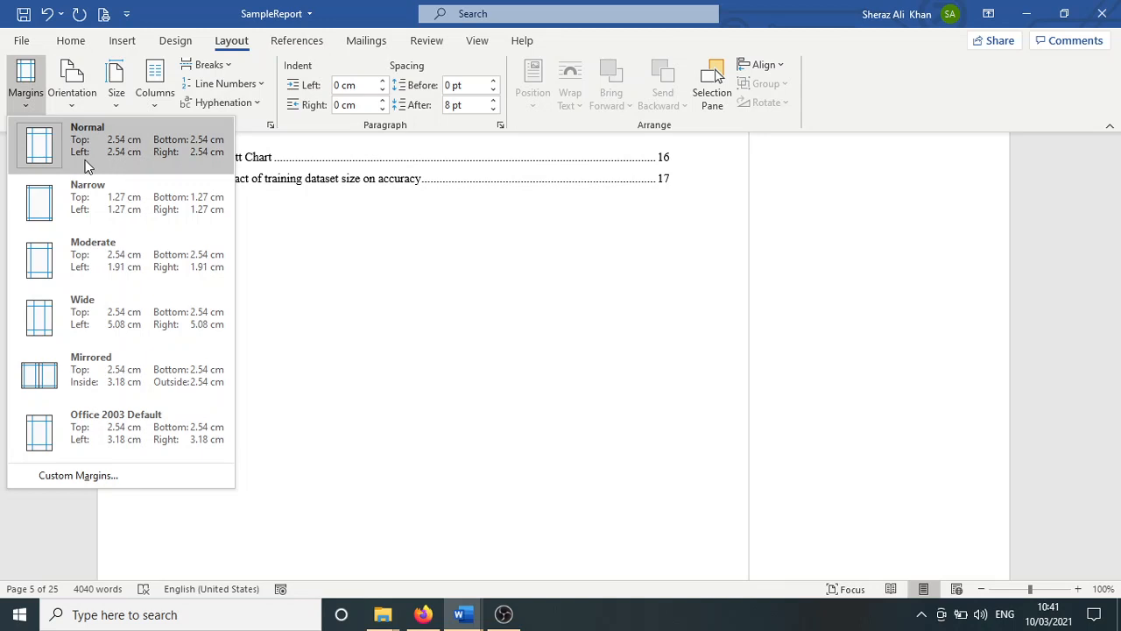
pyautogui.click(85, 210)
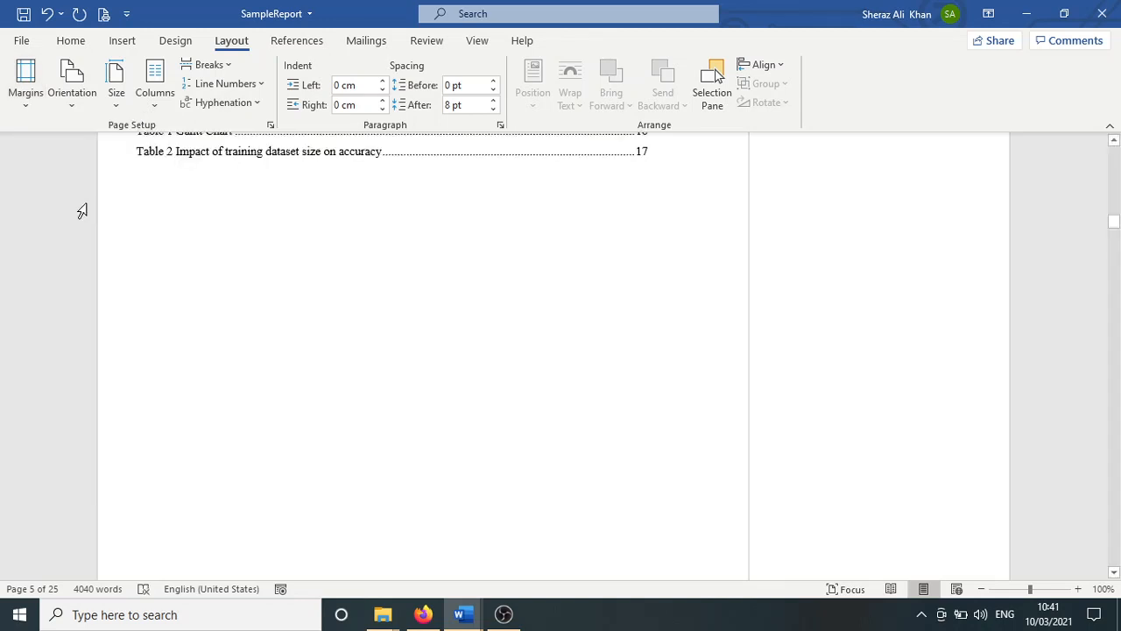
pyautogui.click(31, 104)
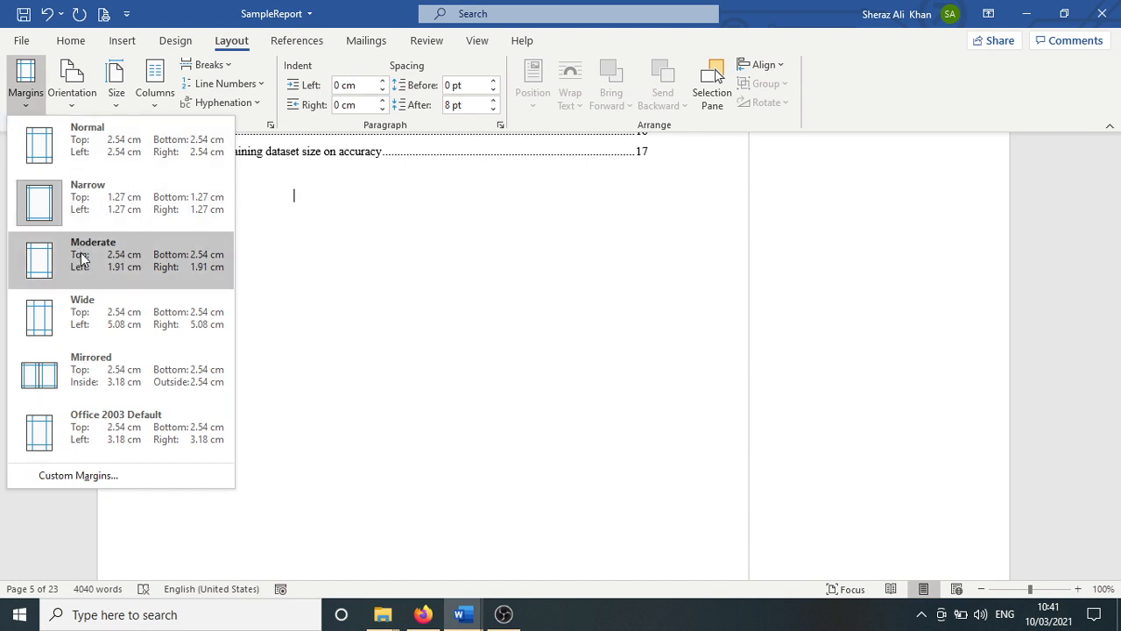
pyautogui.click(90, 324)
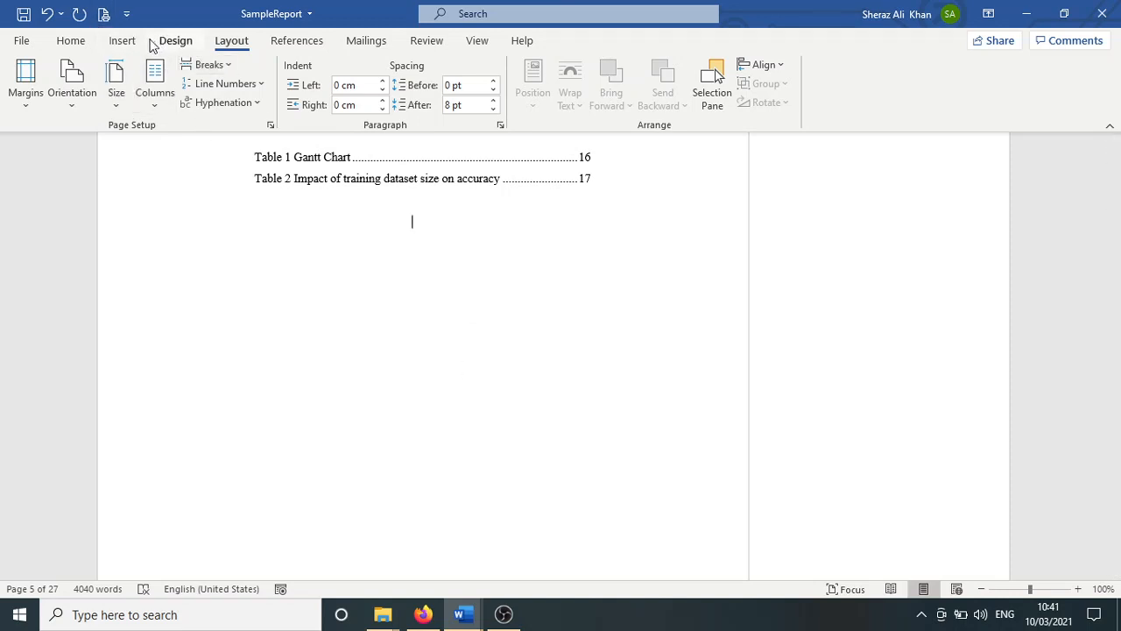
# Preview the report for printing and set its margins to Normal, 2.54 cm on every side
pyautogui.click(105, 15)
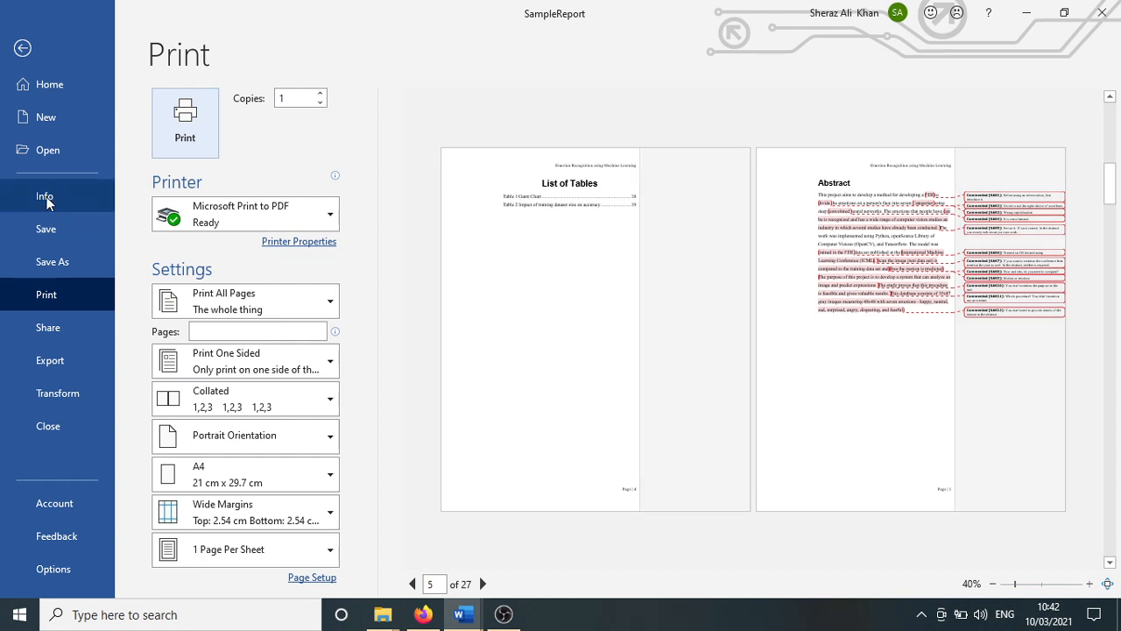
pyautogui.click(319, 522)
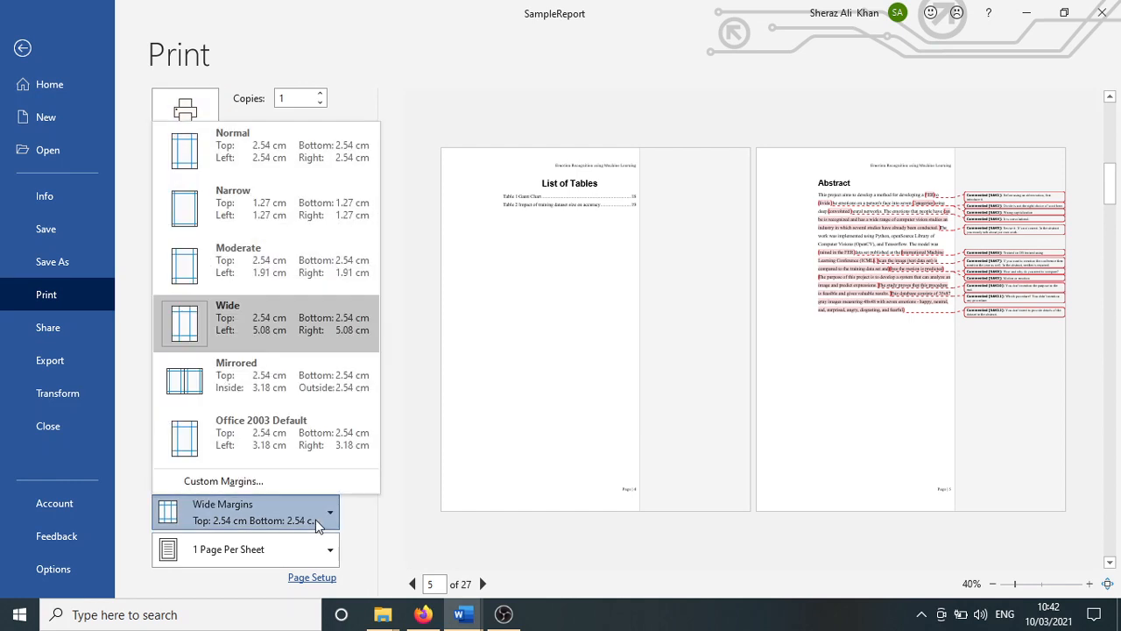
pyautogui.click(282, 160)
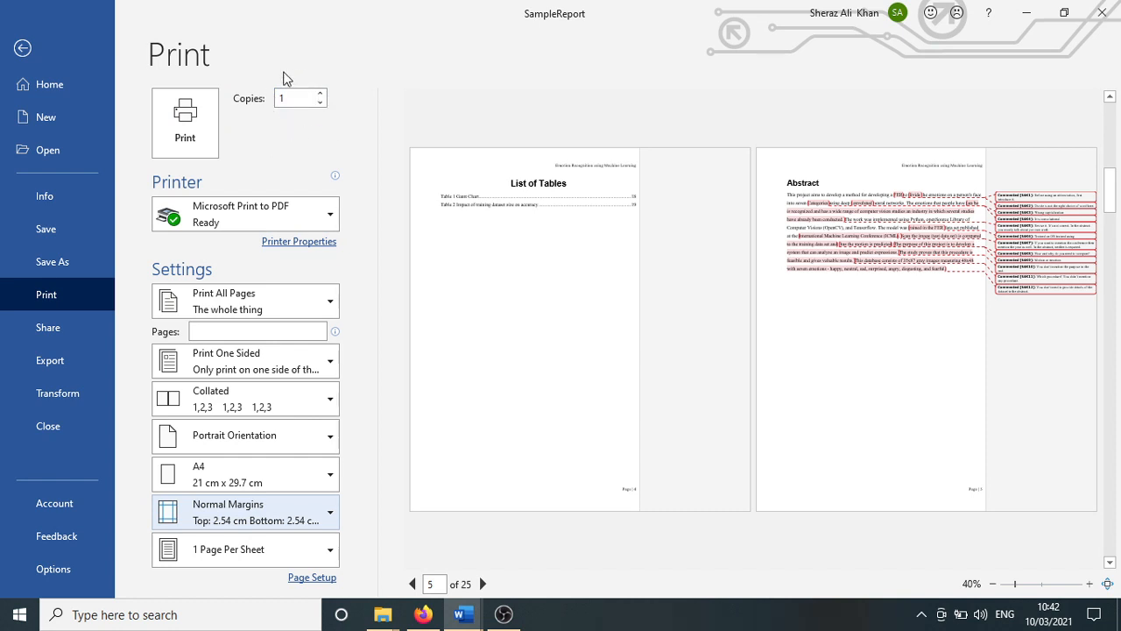
# Review the print choices for one- or two-sided printing, pages per sheet and collation, then return to the document
pyautogui.click(314, 369)
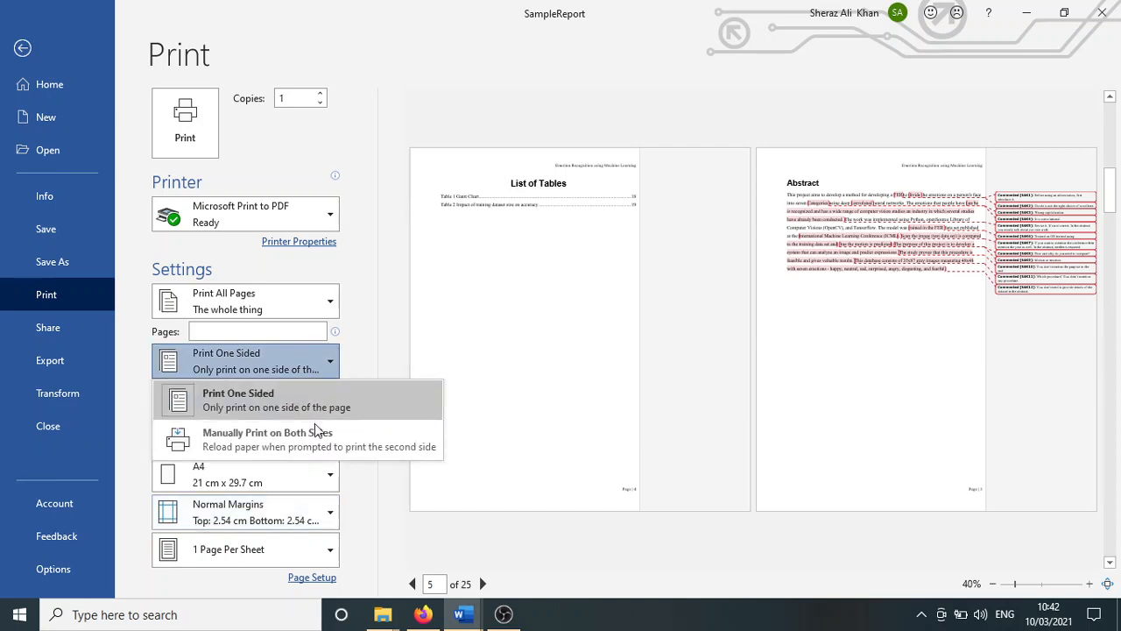
pyautogui.click(331, 365)
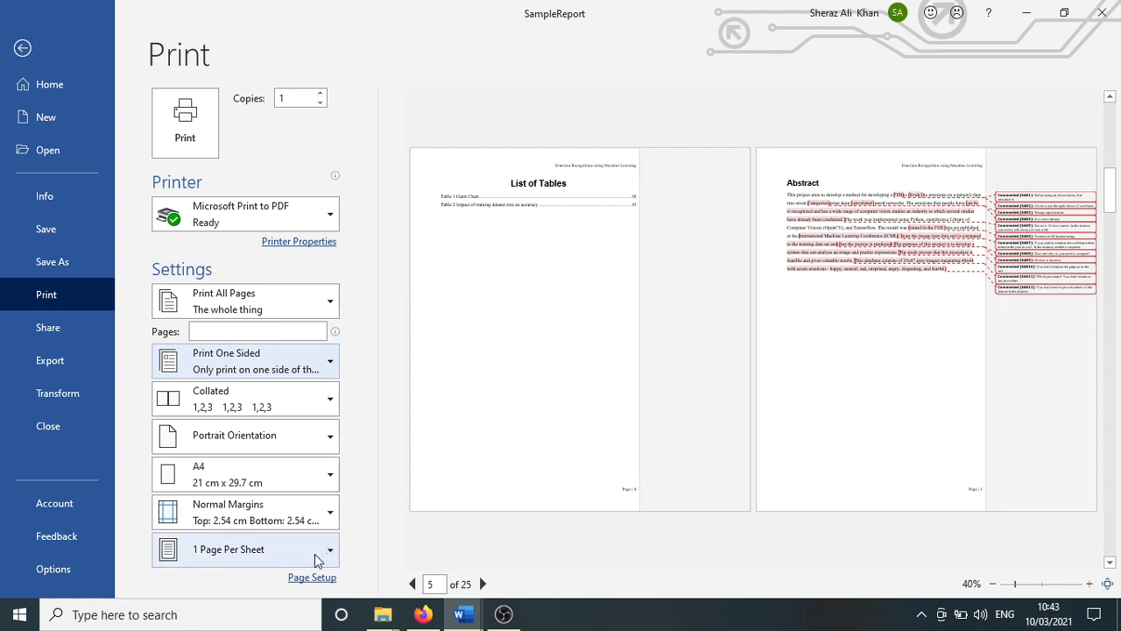
pyautogui.click(272, 559)
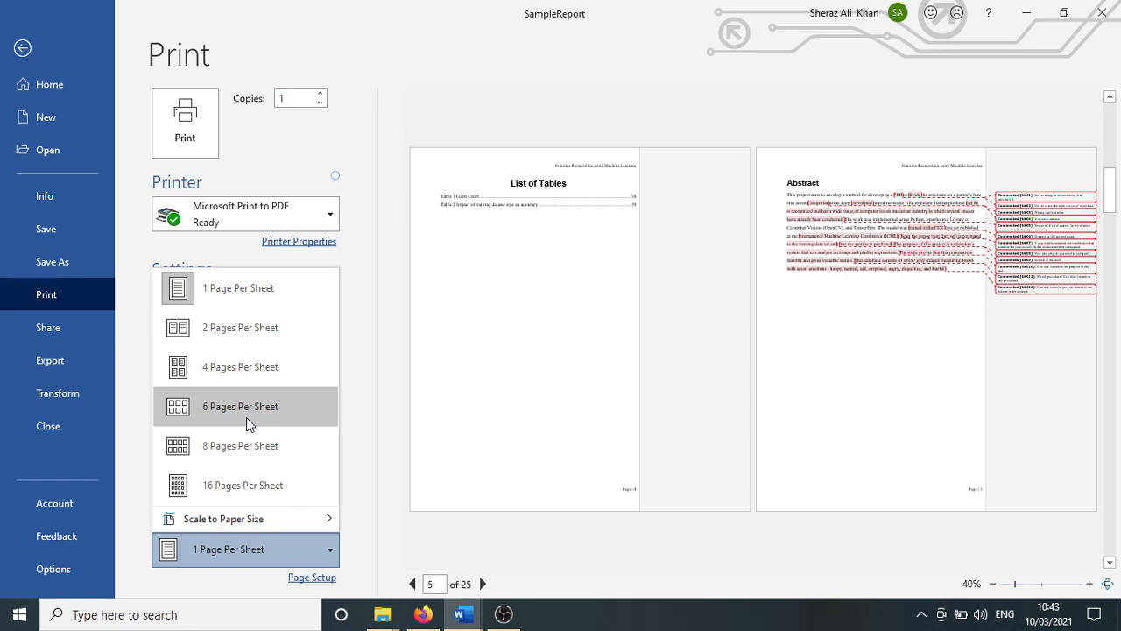
pyautogui.click(365, 421)
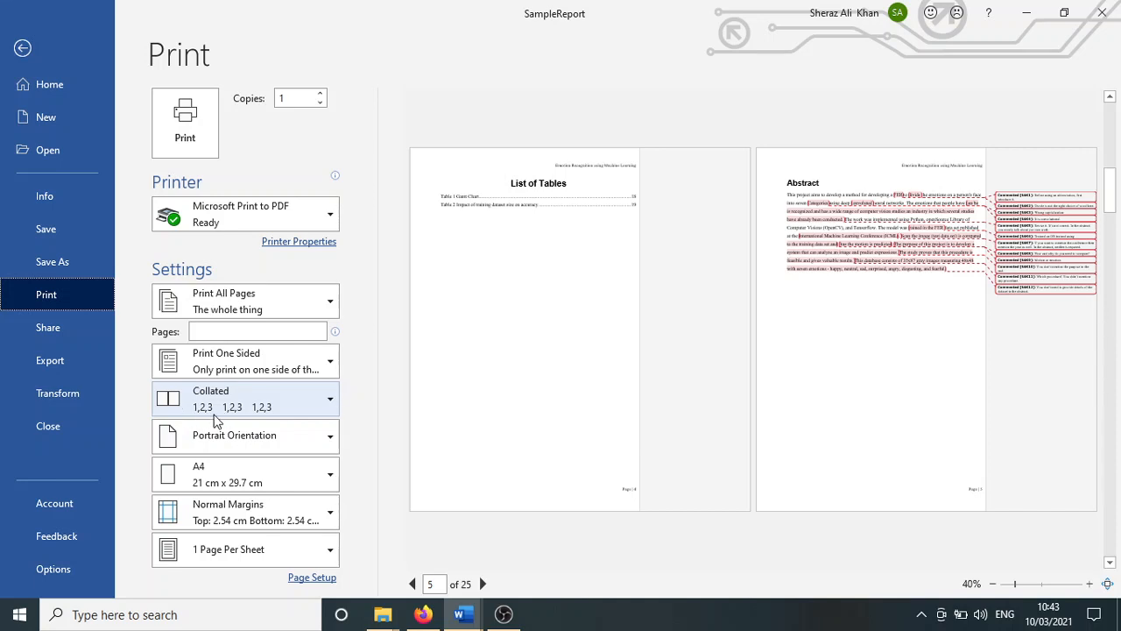
pyautogui.click(336, 406)
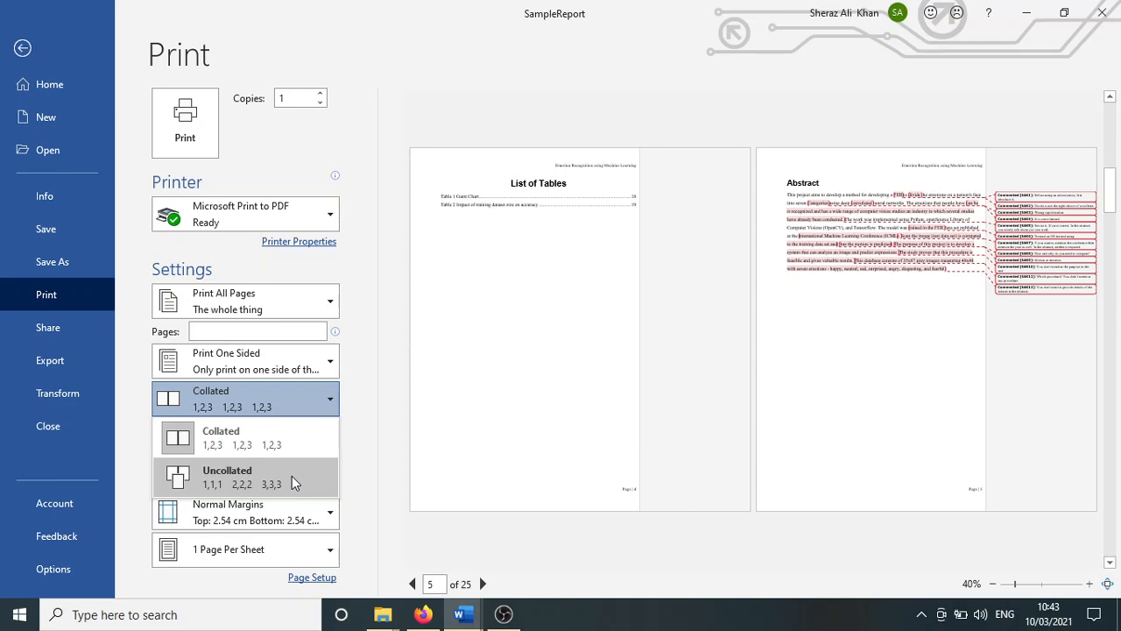
pyautogui.click(383, 398)
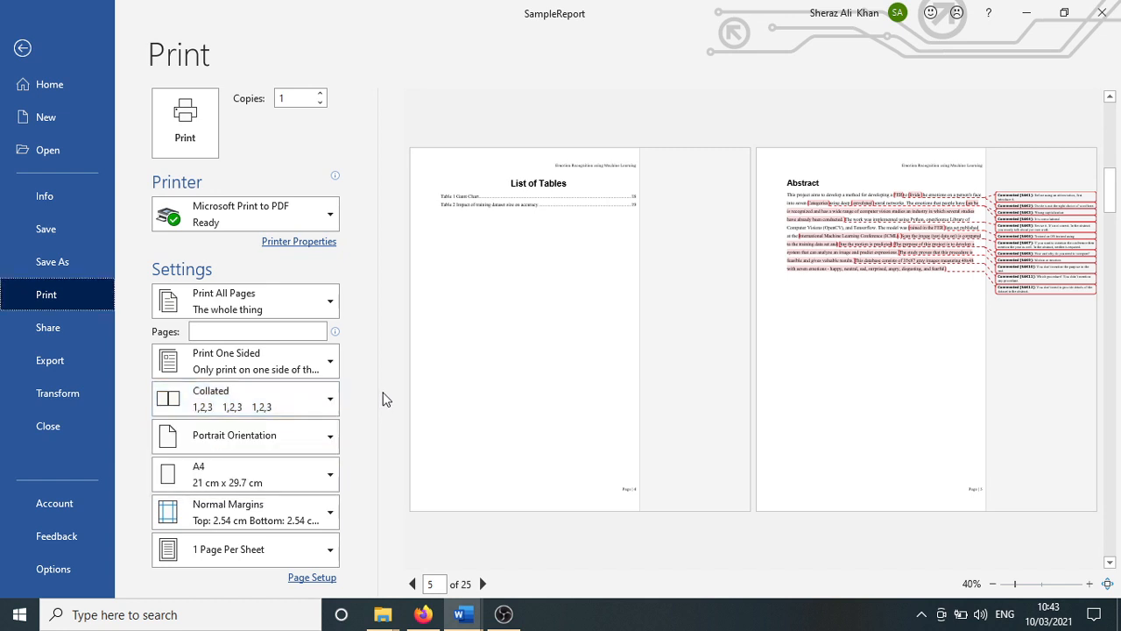
pyautogui.click(29, 54)
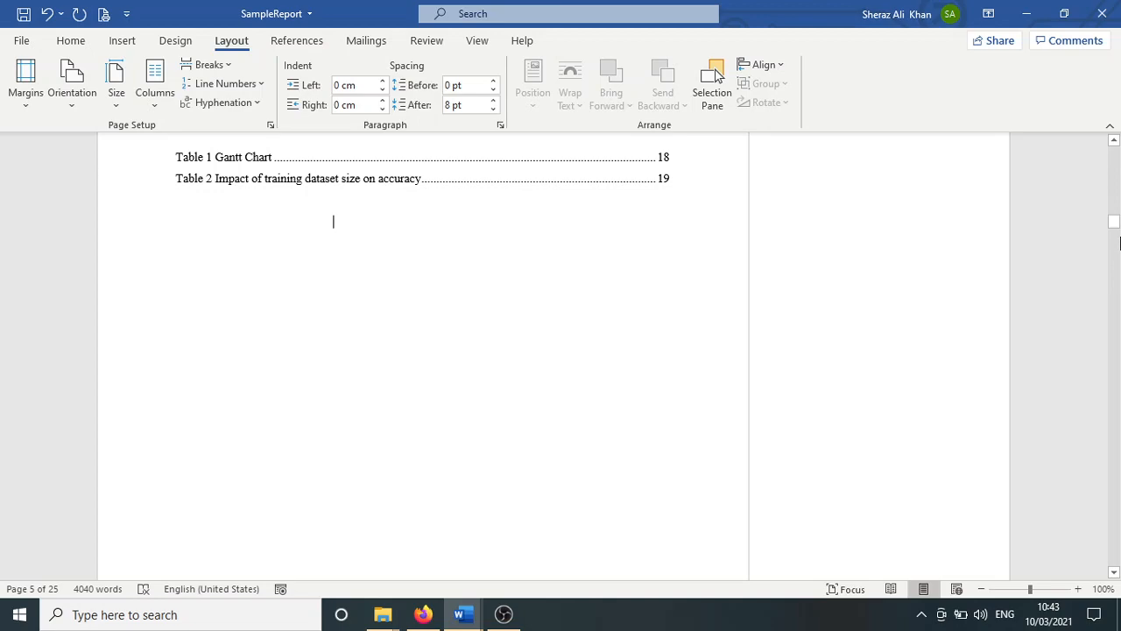
# Bring the "Abstract" page into view and turn on continuous line numbering for the report
pyautogui.moveTo(1114, 222); pyautogui.dragTo(1114, 239)
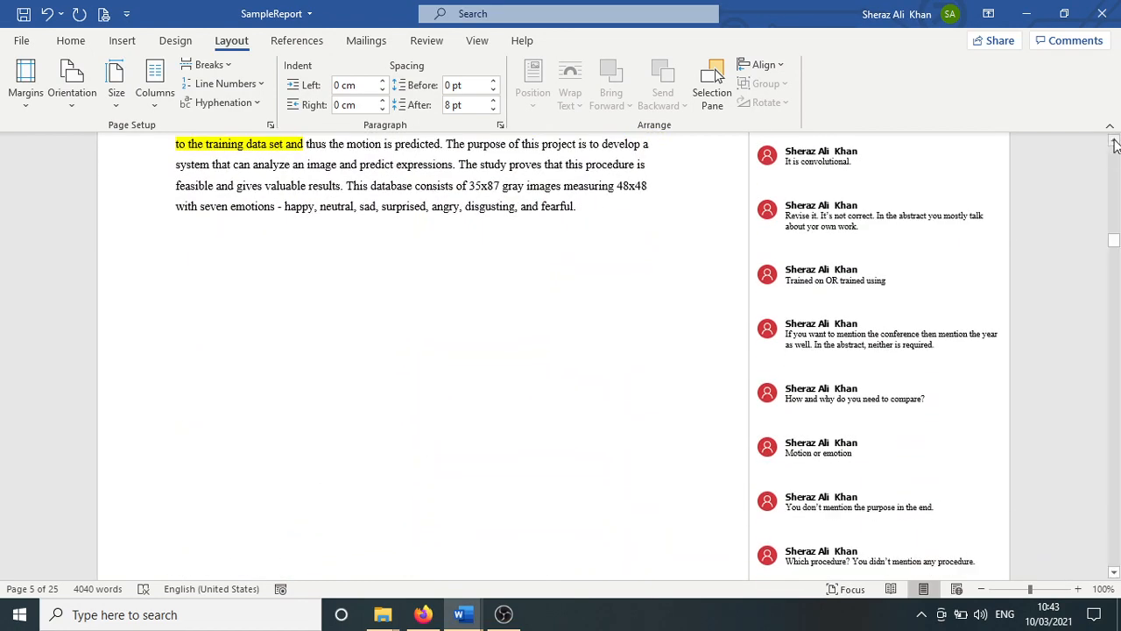
pyautogui.scroll(10, 1114, 145)
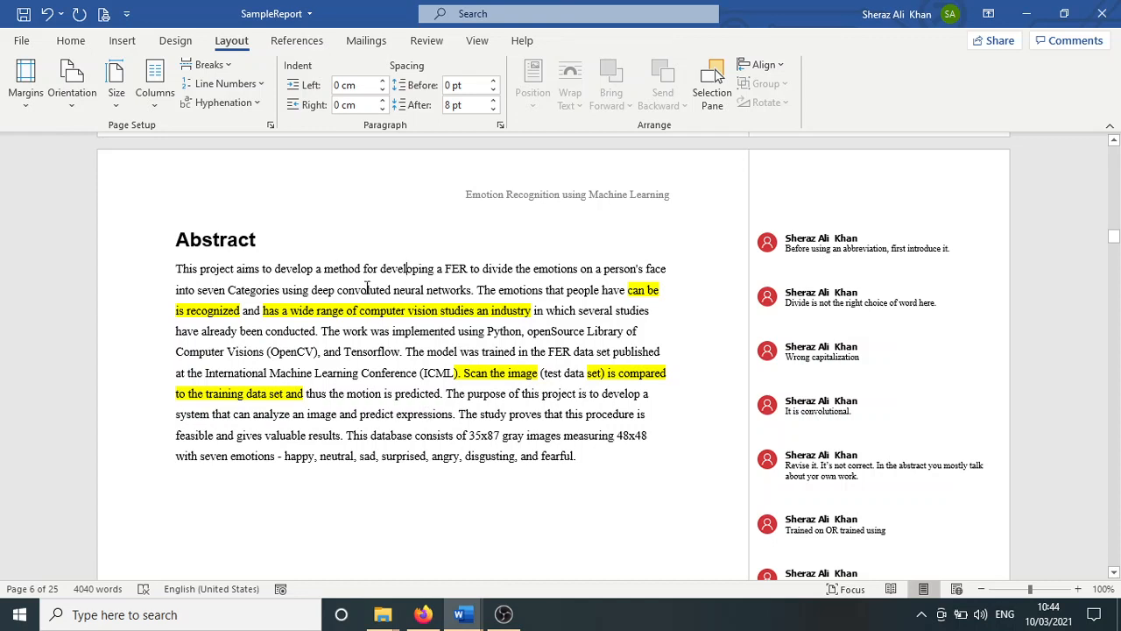
pyautogui.click(242, 89)
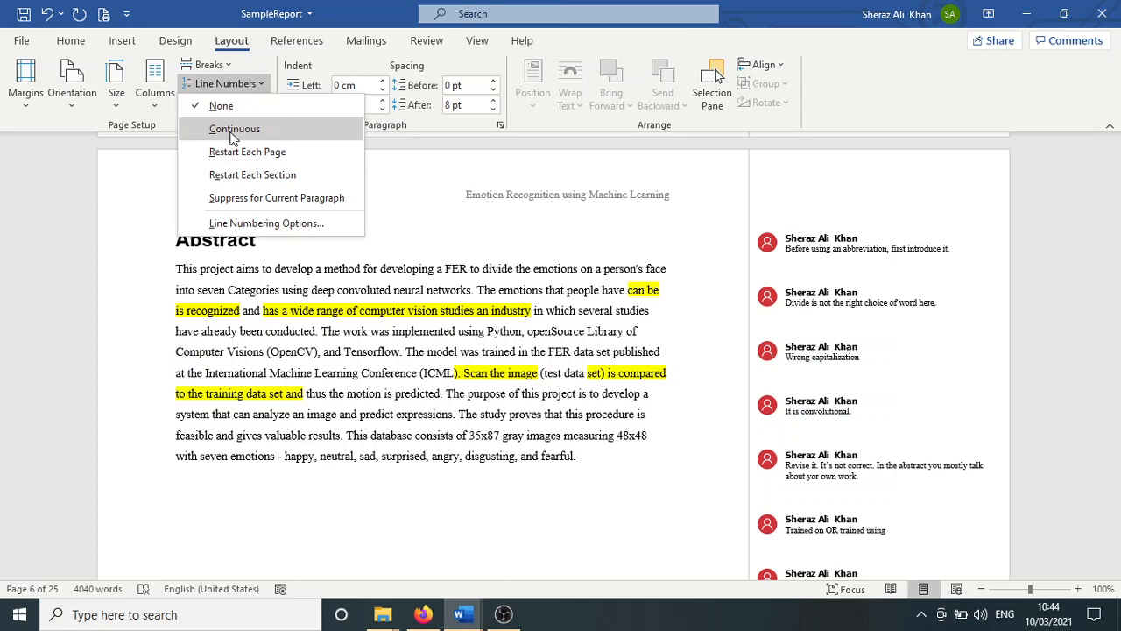
pyautogui.click(232, 129)
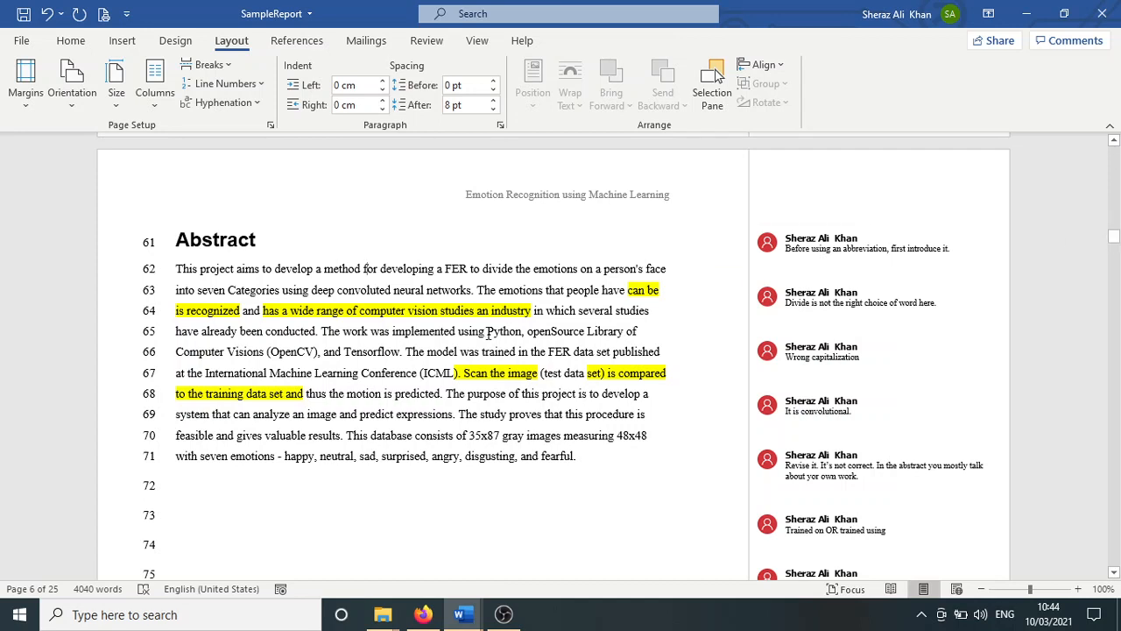
# Turn off line numbering for the report after looking over the numbered lines of the "Abstract" page
pyautogui.click(466, 372)
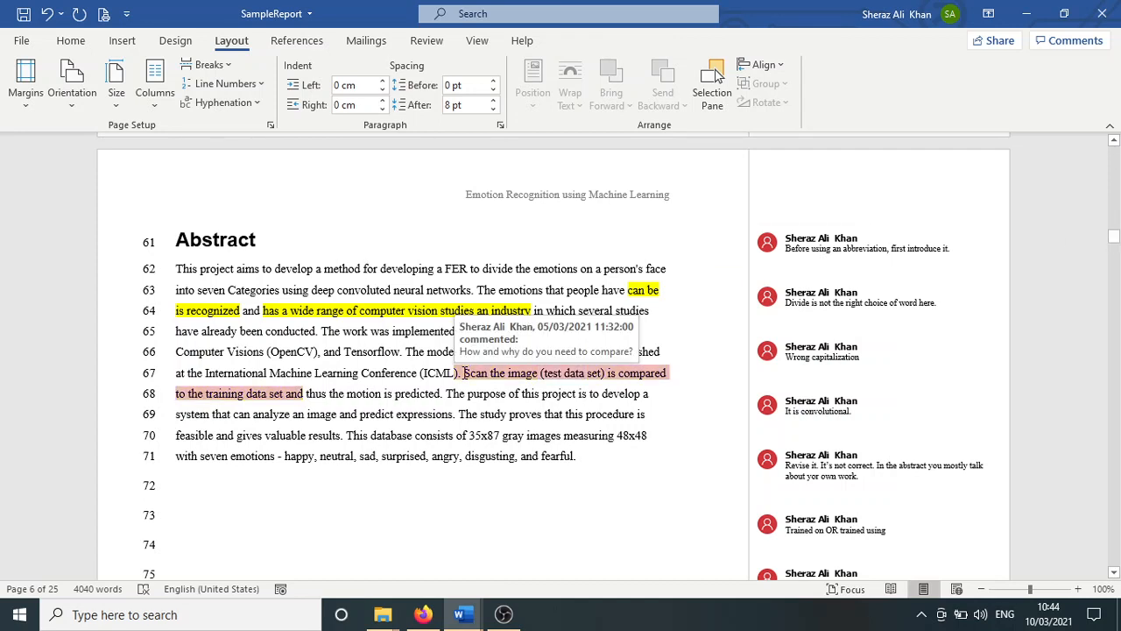
pyautogui.moveTo(474, 417)
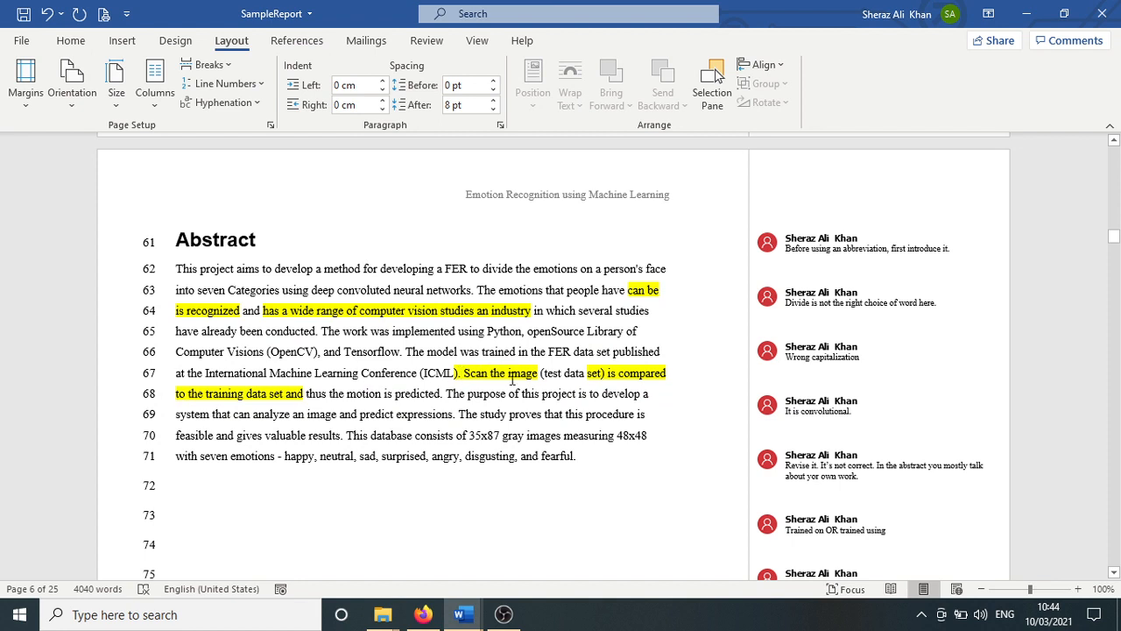
pyautogui.moveTo(542, 377)
pyautogui.moveTo(1116, 239)
pyautogui.mouseDown()
pyautogui.moveTo(1117, 251)
pyautogui.moveTo(1117, 230)
pyautogui.moveTo(1114, 317)
pyautogui.moveTo(1114, 154)
pyautogui.moveTo(1114, 254)
pyautogui.moveTo(1114, 238)
pyautogui.mouseUp()
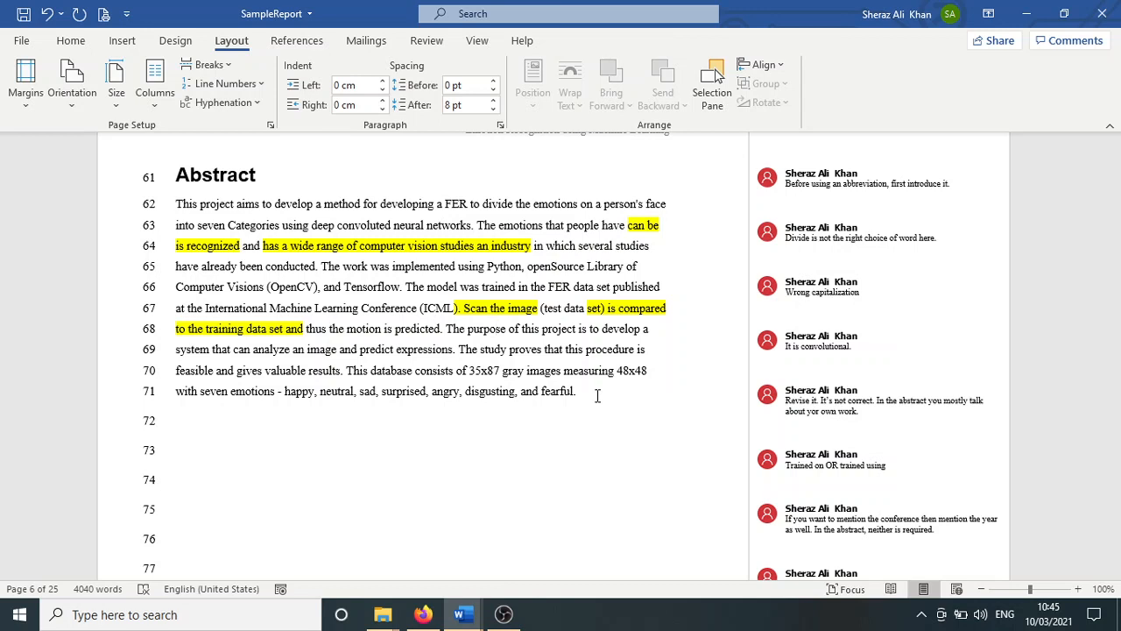
pyautogui.click(256, 88)
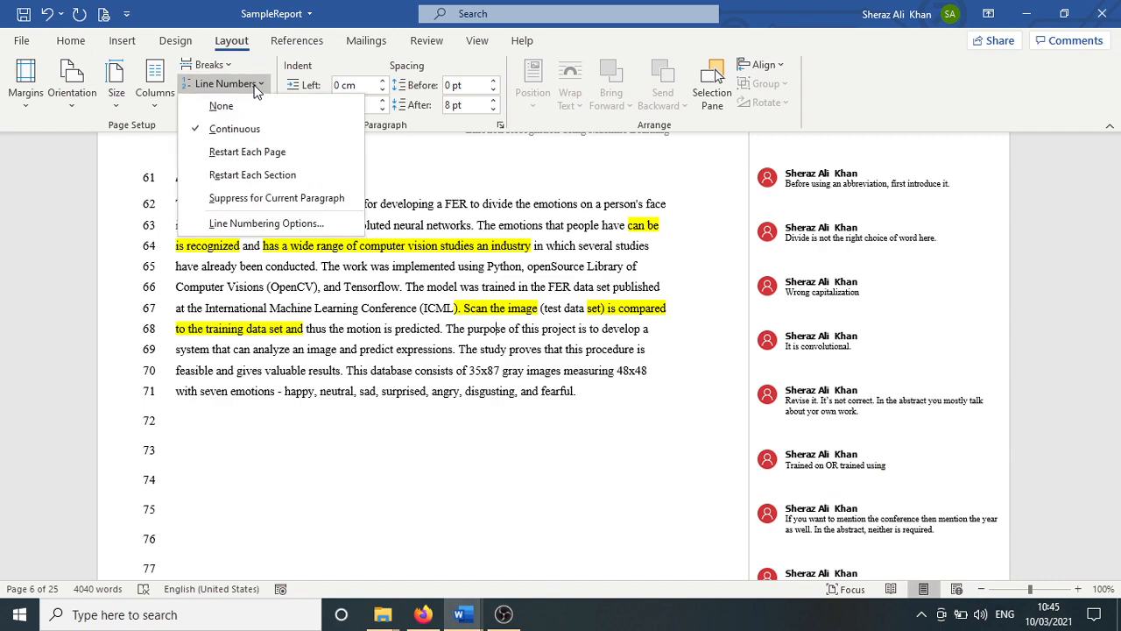
pyautogui.click(220, 106)
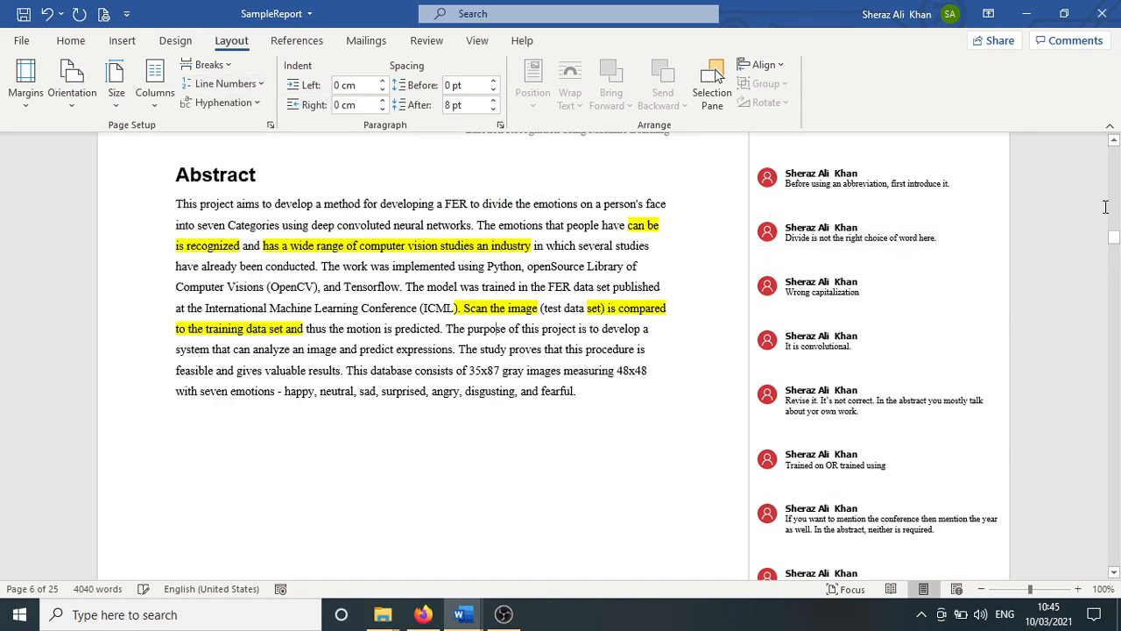
# Lay out the first two paragraphs of the "Introduction" in Chapter No. 1 in two columns and check the result
pyautogui.moveTo(1113, 235); pyautogui.dragTo(1113, 254)
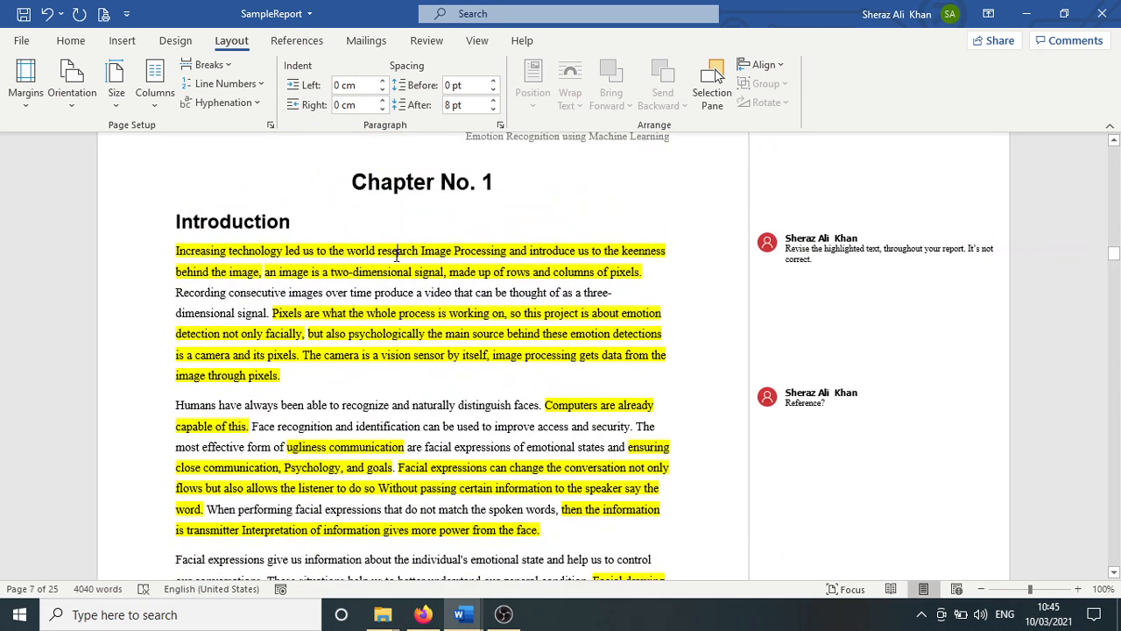
pyautogui.moveTo(176, 251); pyautogui.dragTo(529, 515)
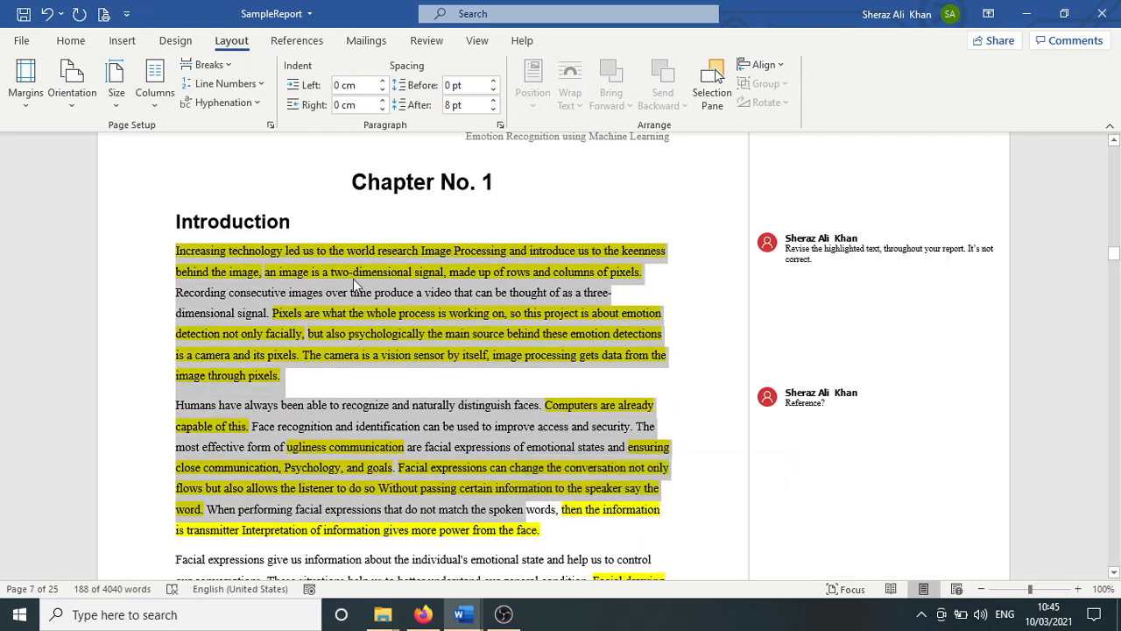
pyautogui.click(371, 385)
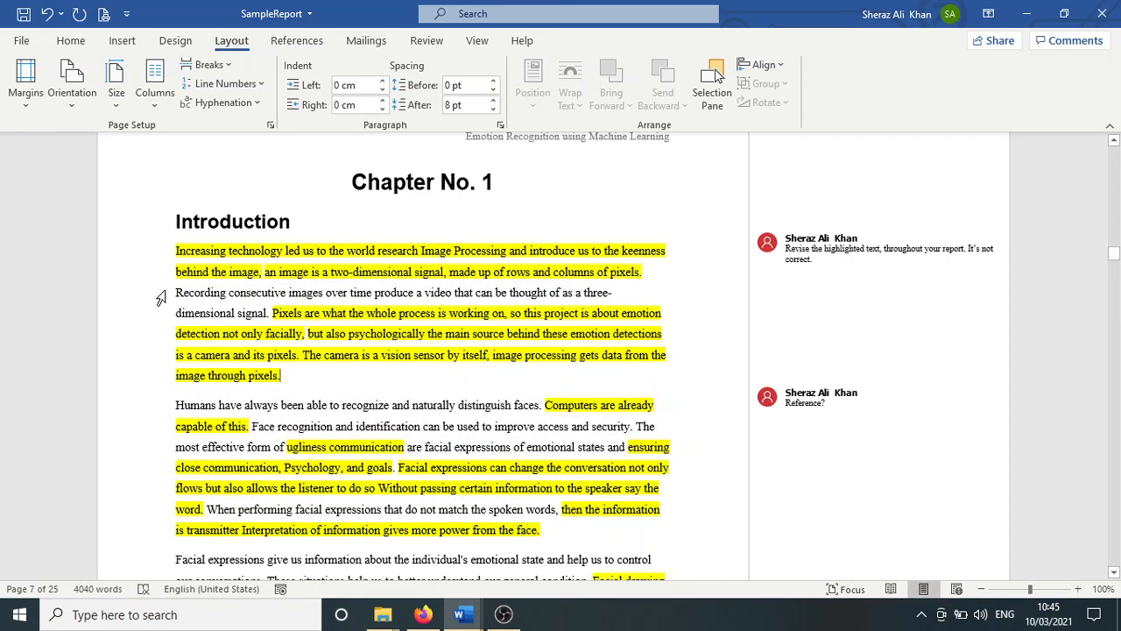
pyautogui.moveTo(176, 252); pyautogui.dragTo(548, 529)
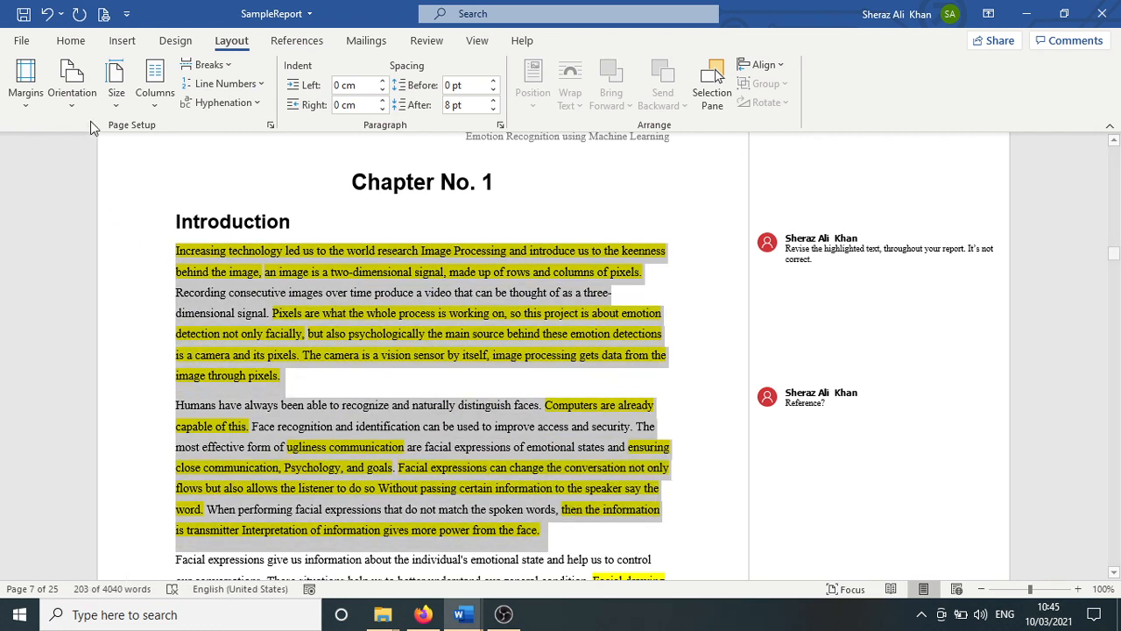
pyautogui.click(147, 107)
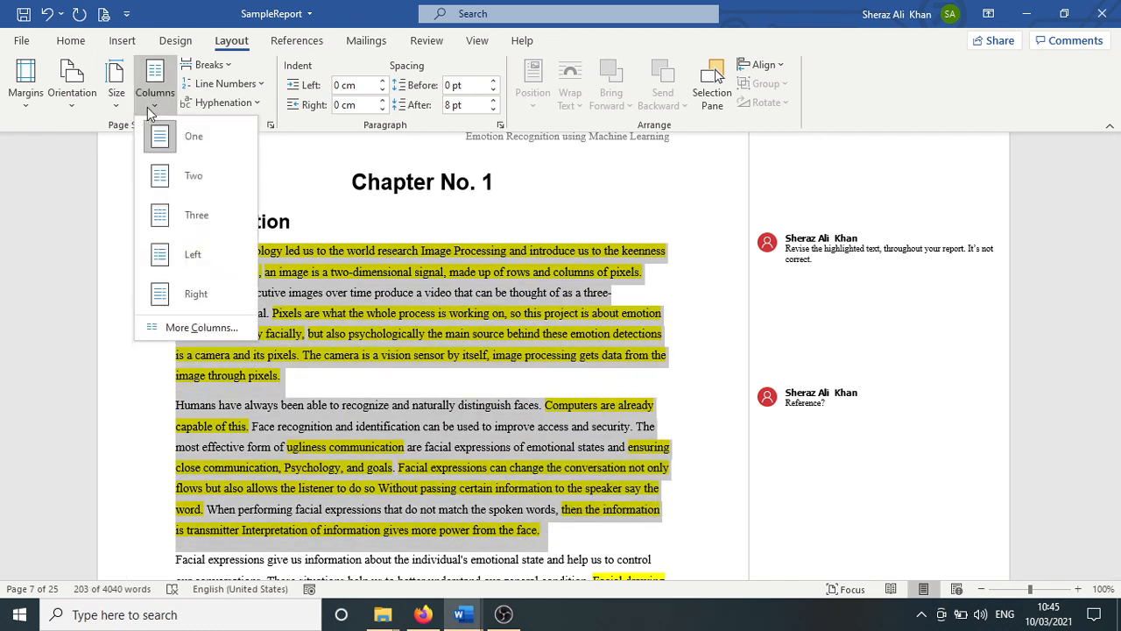
pyautogui.click(183, 175)
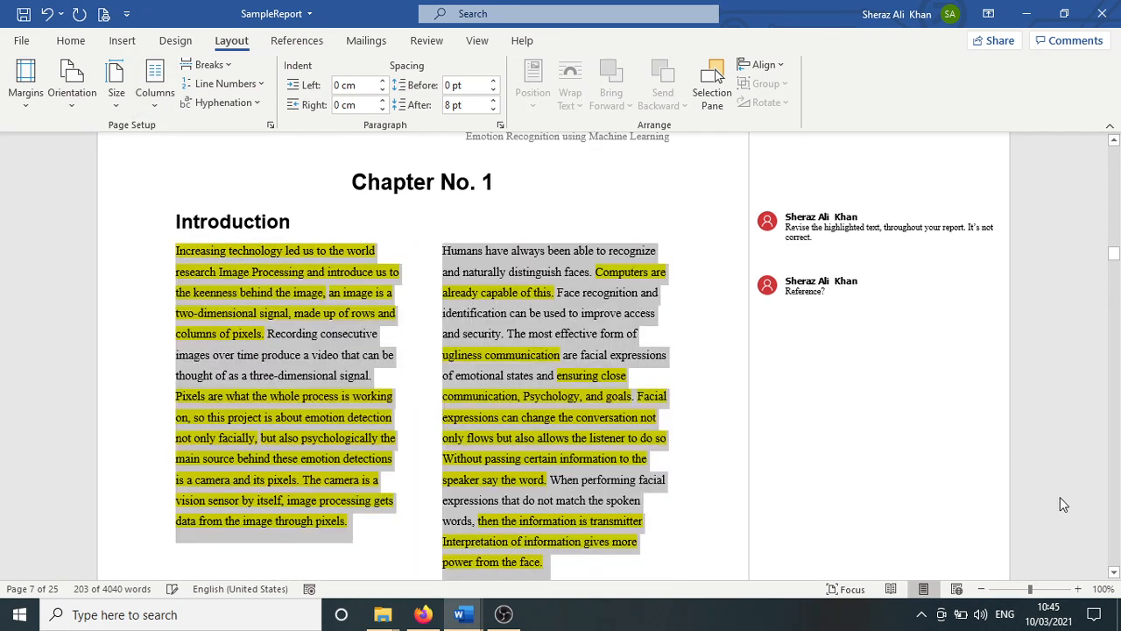
pyautogui.click(1113, 572)
pyautogui.scroll(-5, 1113, 578)
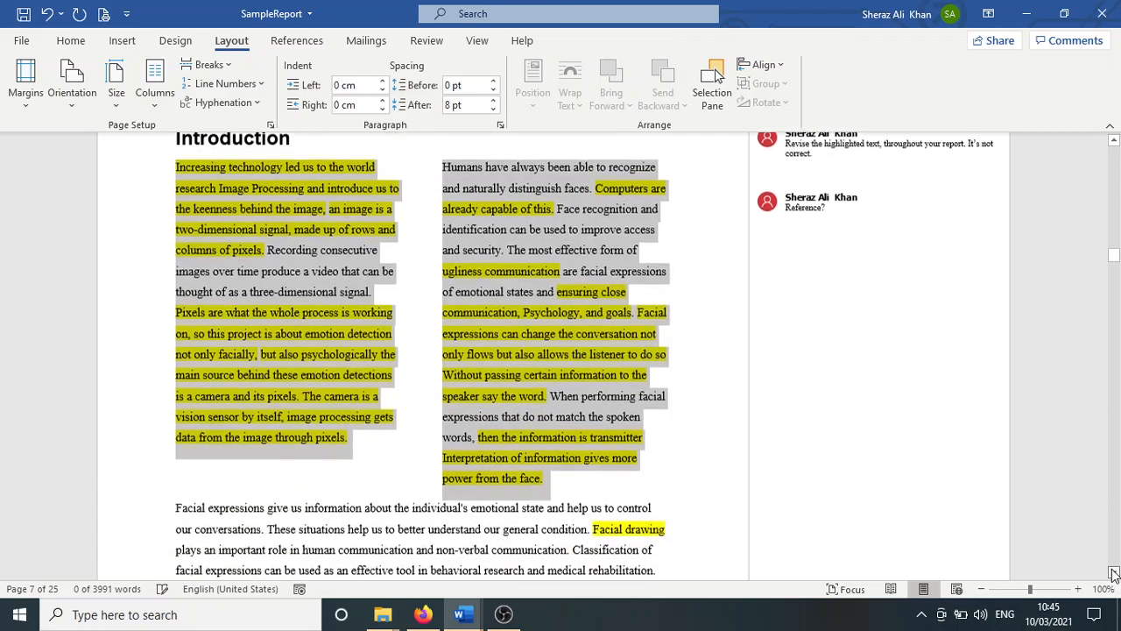
pyautogui.click(1113, 140)
pyautogui.scroll(7, 1113, 140)
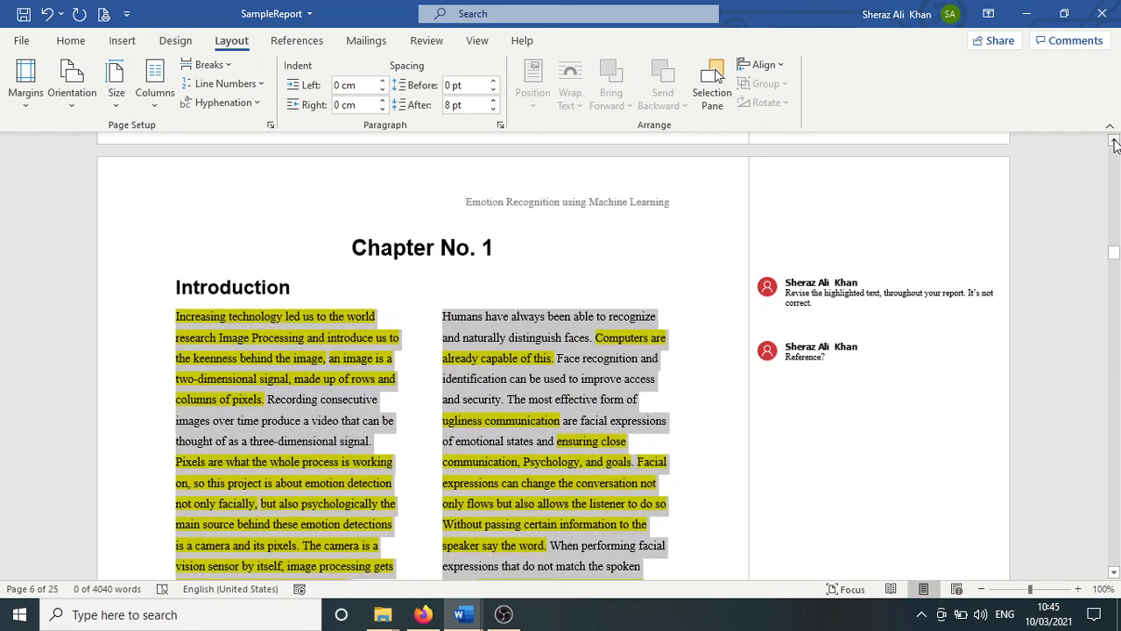
# Lay out the same two "Introduction" paragraphs in three columns and check where they end on the page
pyautogui.click(150, 99)
pyautogui.click(157, 214)
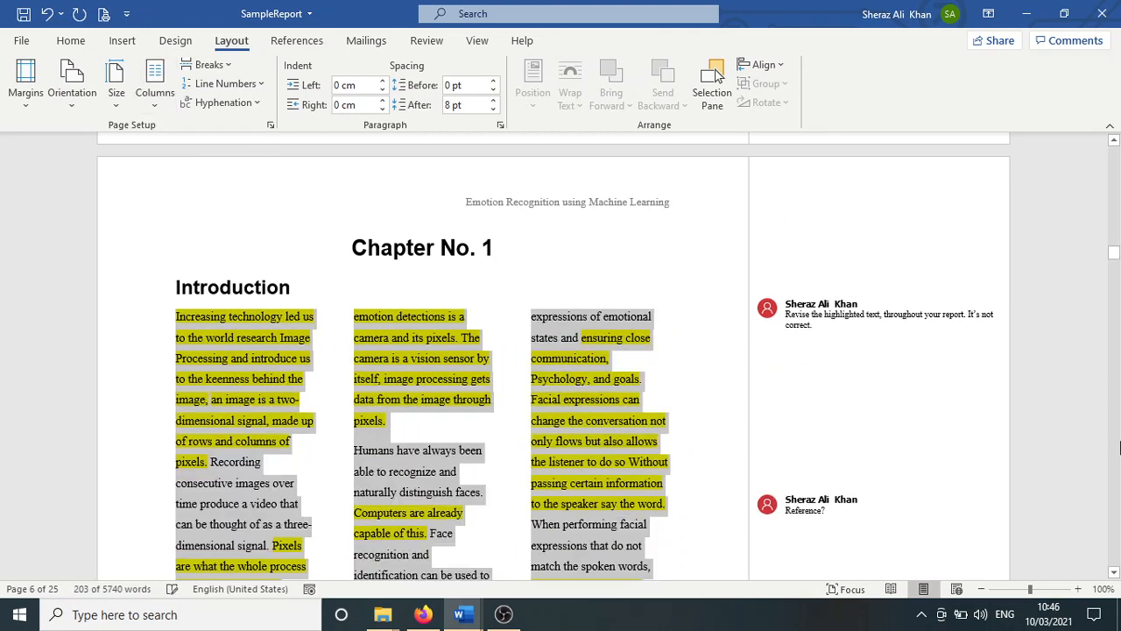
pyautogui.click(1113, 572)
pyautogui.click(1117, 571)
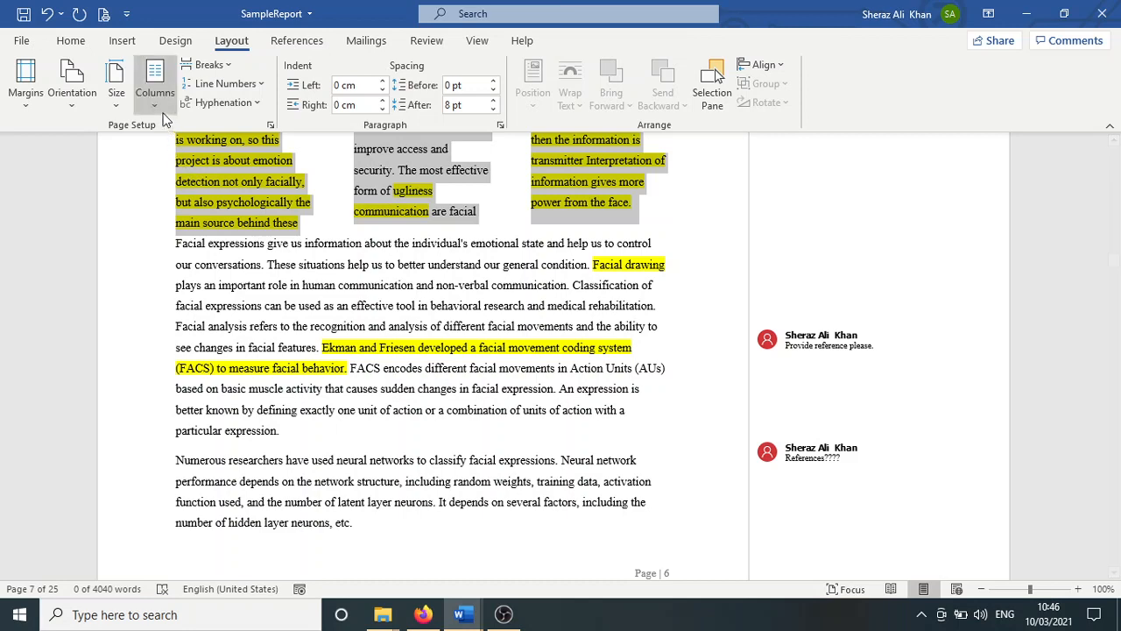
# Return the selected "Introduction" paragraphs to a single column and deselect the text
pyautogui.click(155, 92)
pyautogui.click(186, 141)
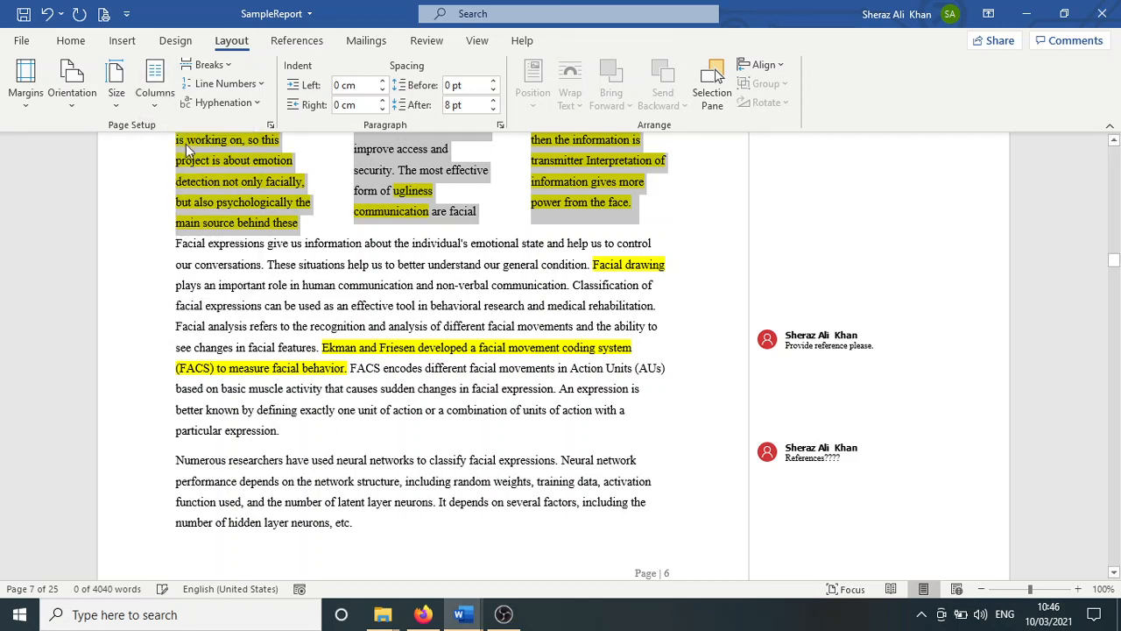
pyautogui.click(526, 201)
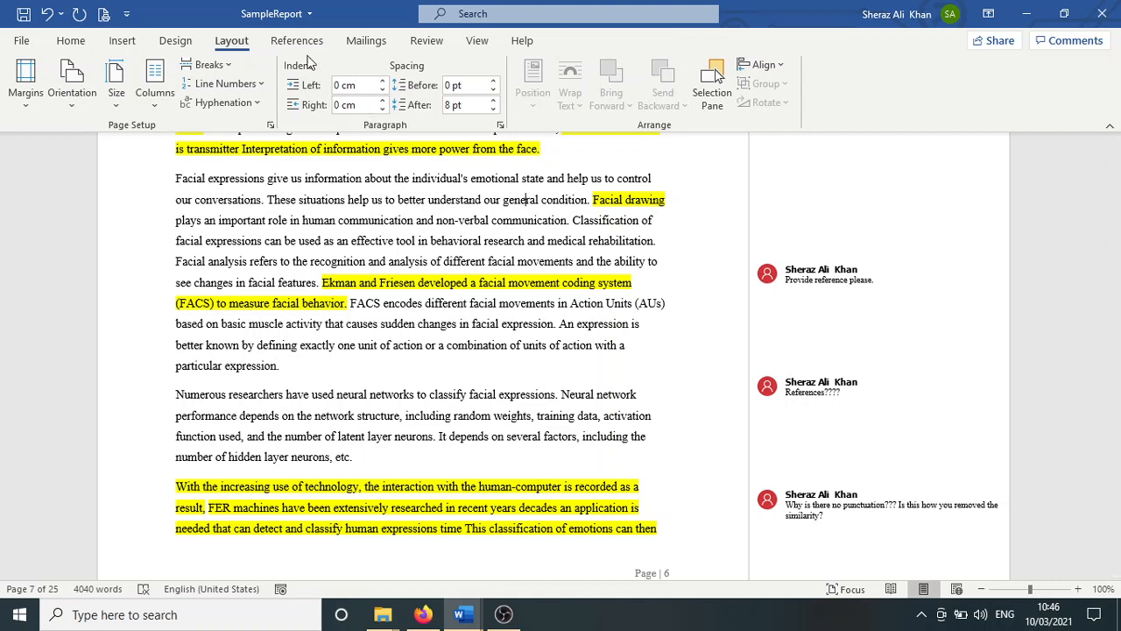
# Save the changes to the SampleReport document
pyautogui.click(171, 44)
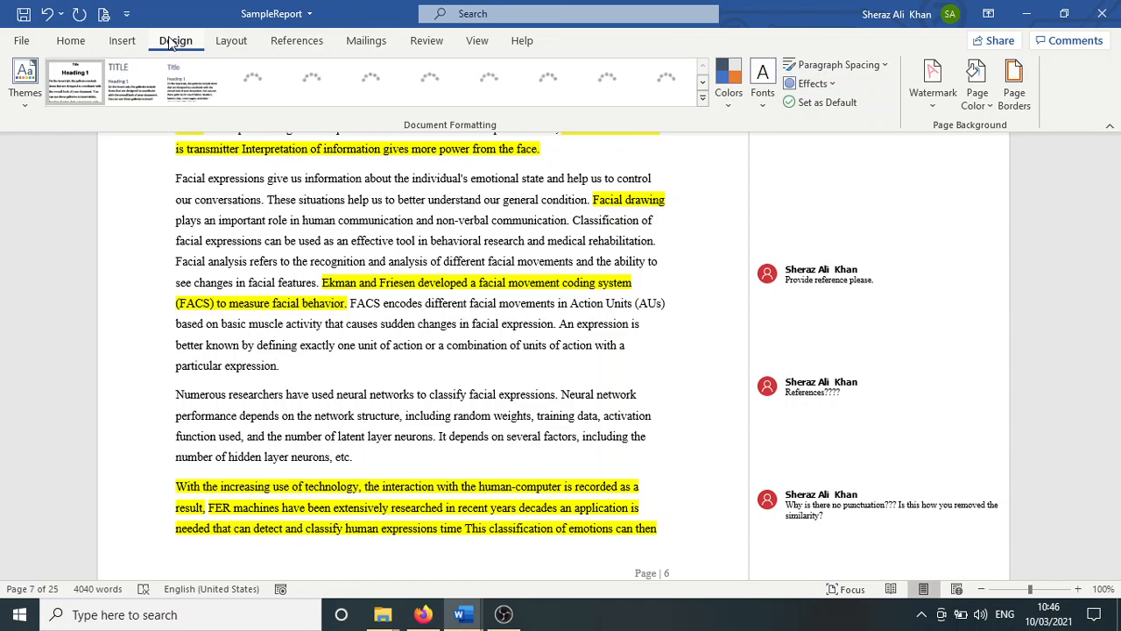
pyautogui.click(77, 46)
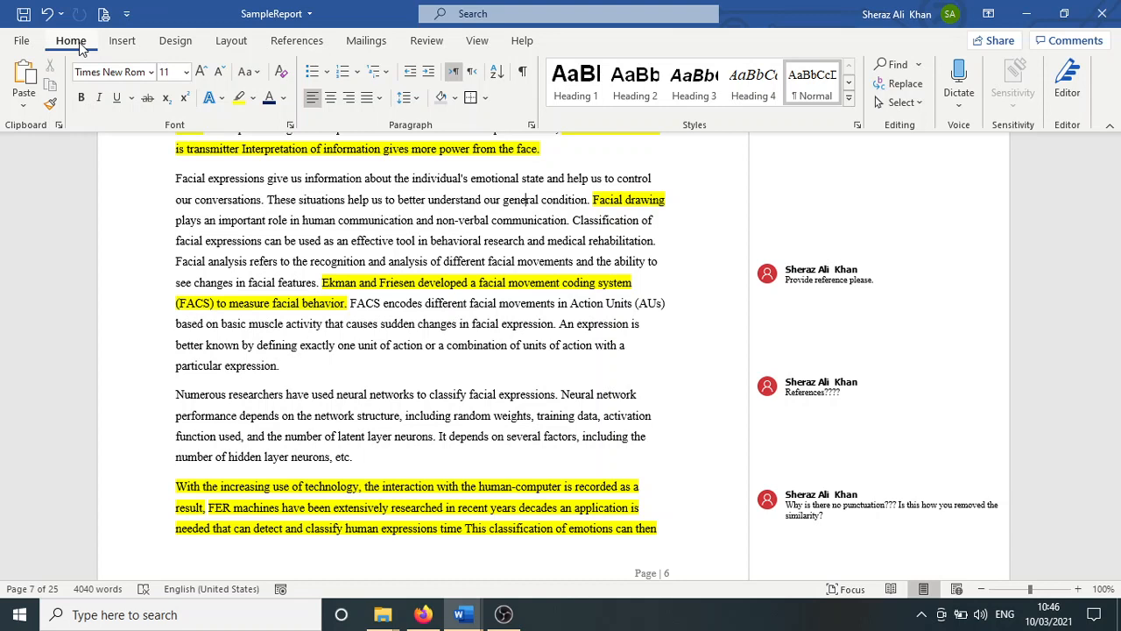
pyautogui.click(22, 14)
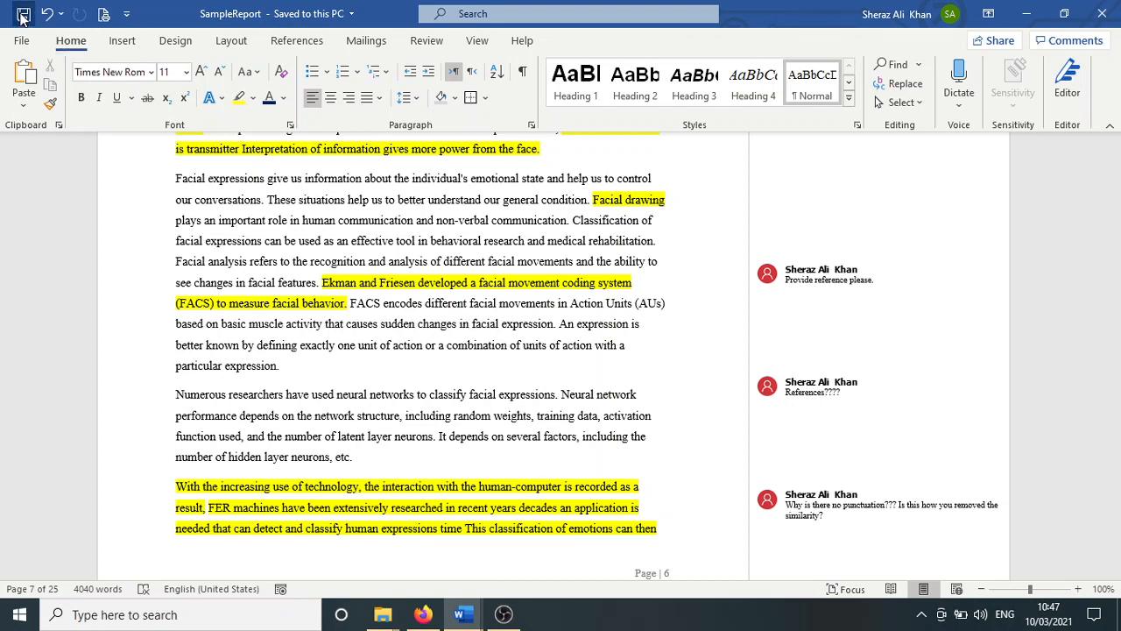
pyautogui.click(1024, 18)
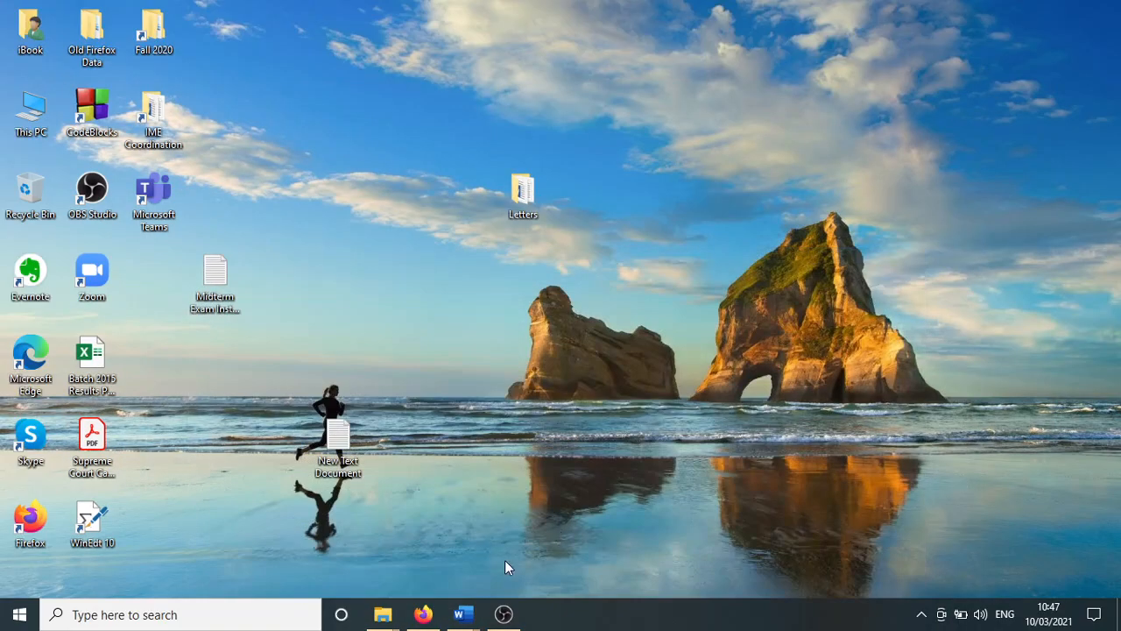
pyautogui.moveTo(473, 619)
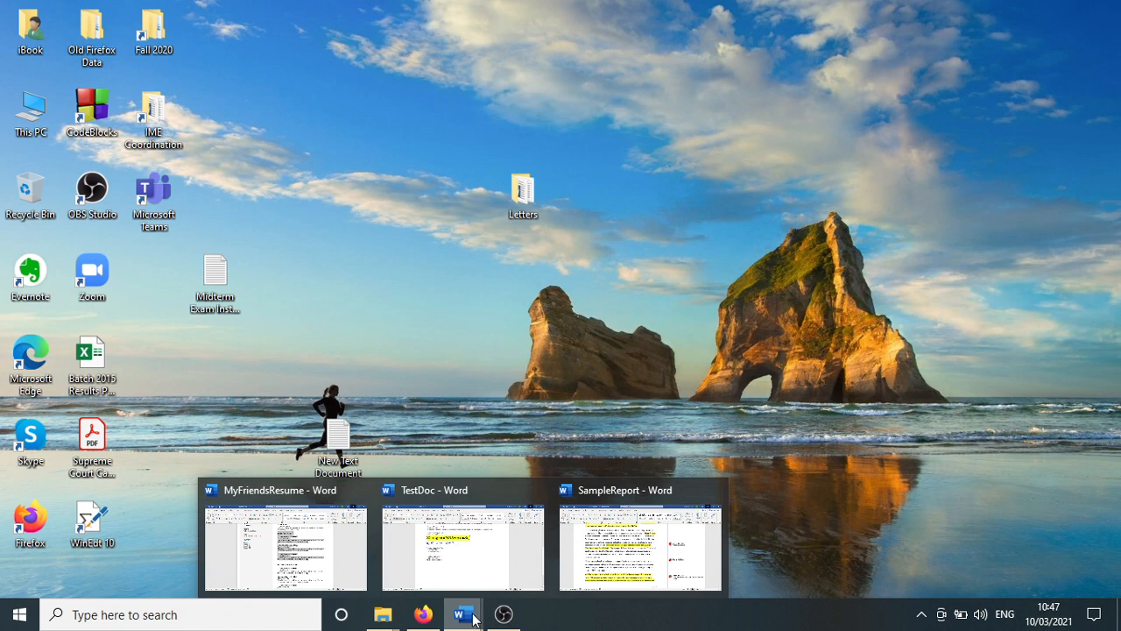
pyautogui.click(635, 548)
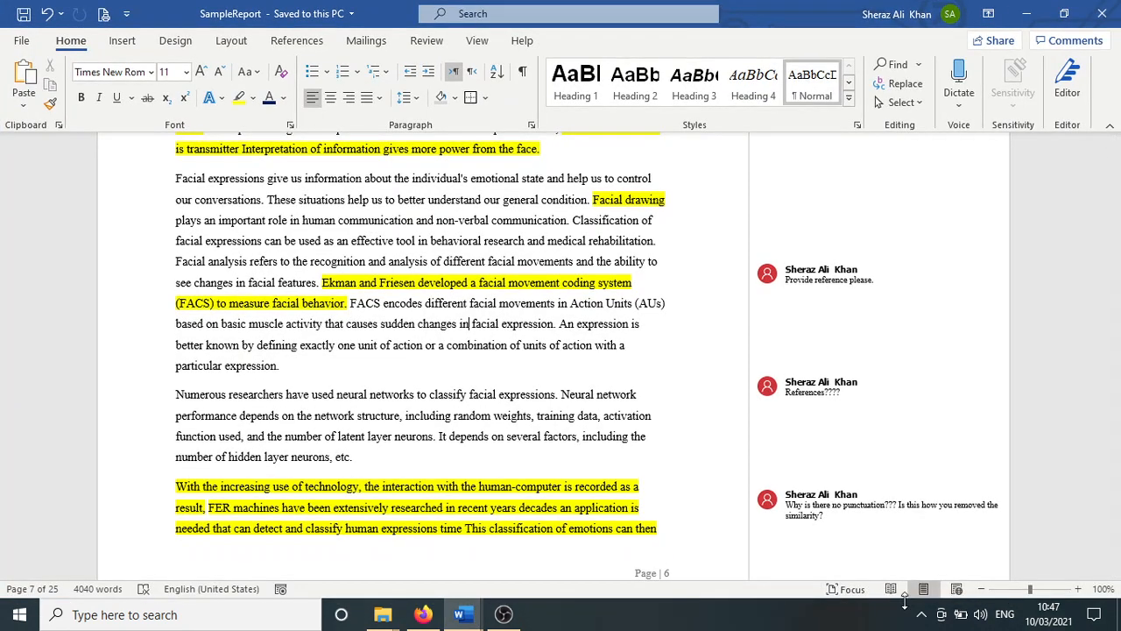
pyautogui.click(921, 614)
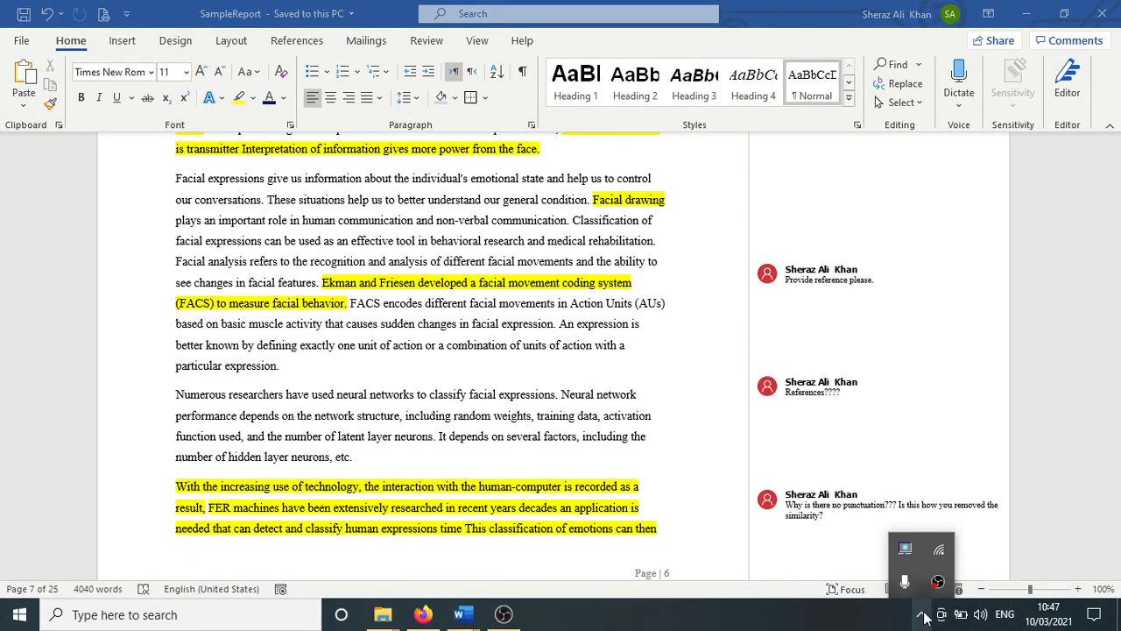
pyautogui.click(936, 587)
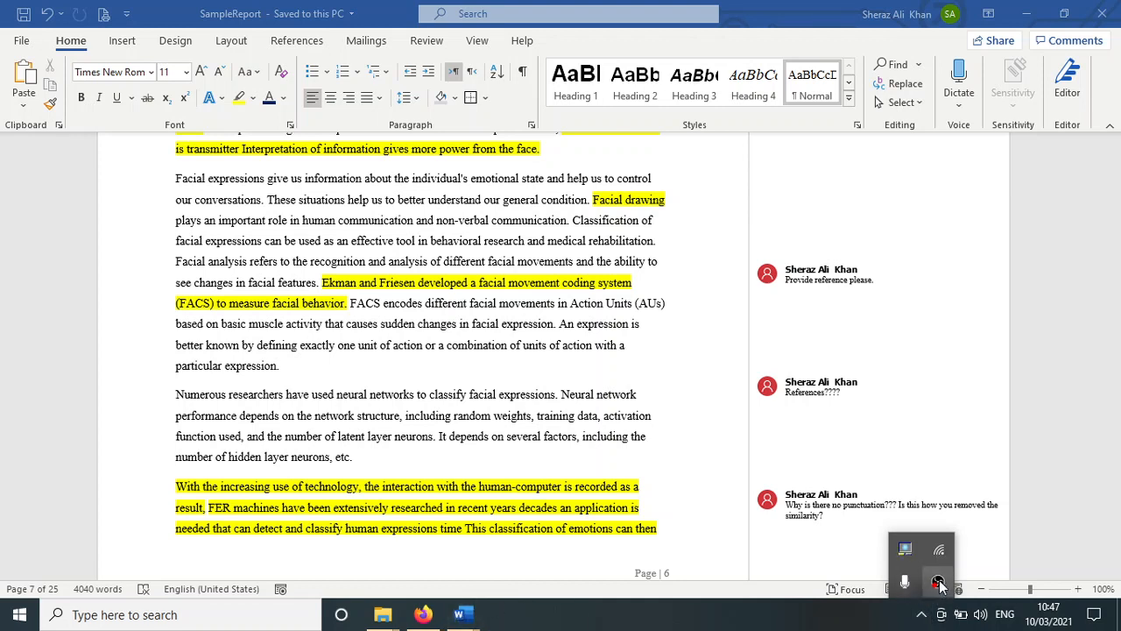
pyautogui.click(938, 583)
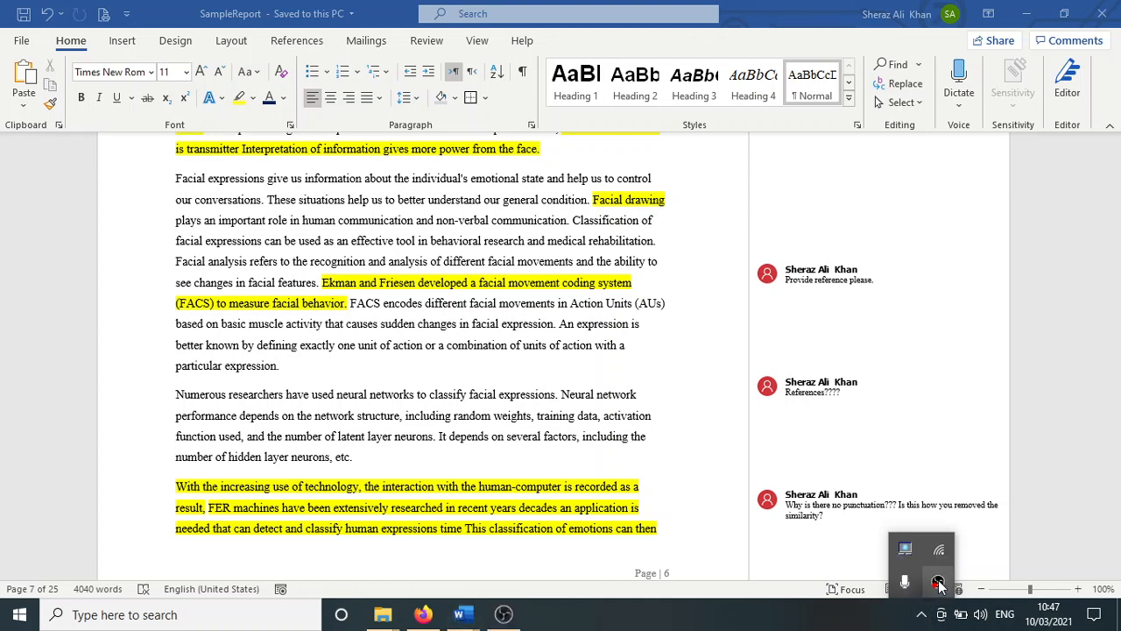
pyautogui.click(506, 616)
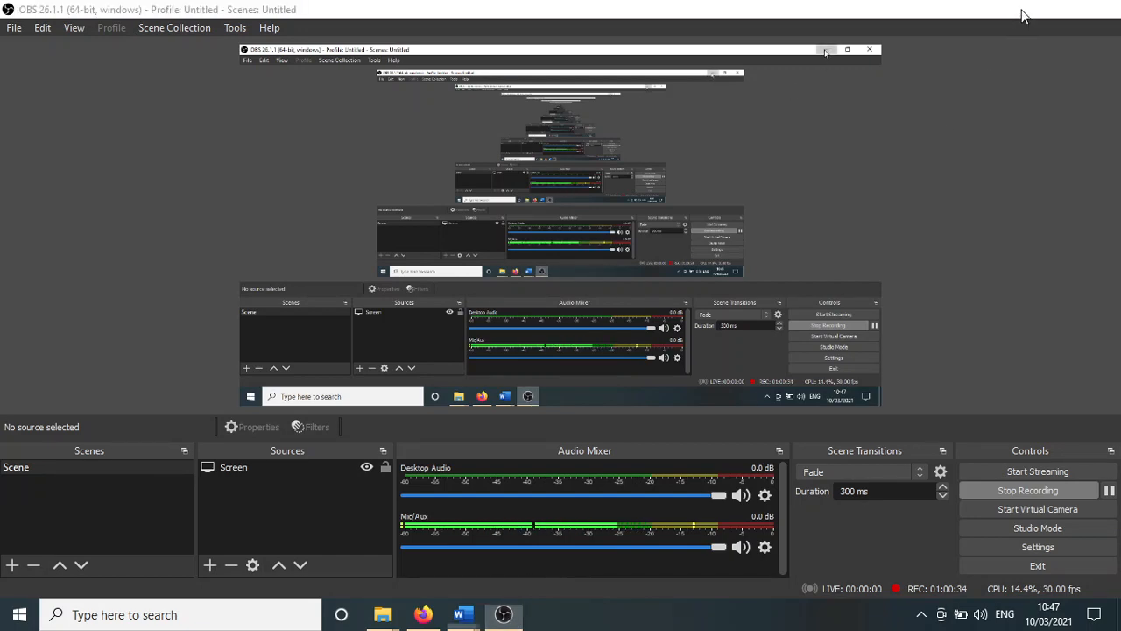
pyautogui.click(1022, 16)
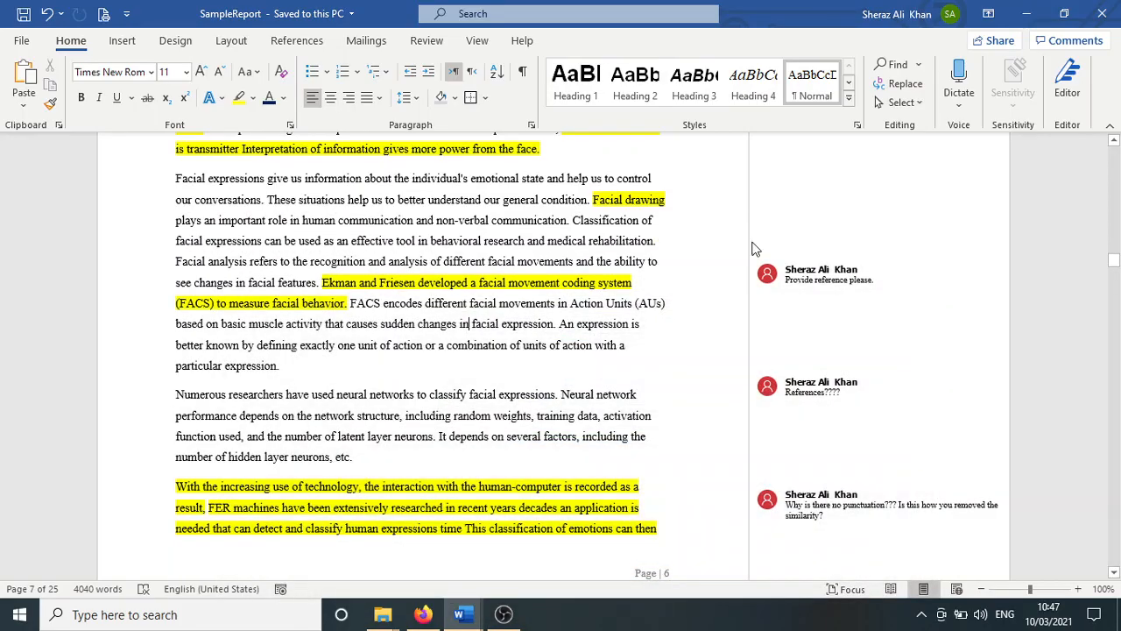
# Open Excel, create a blank workbook and select cell A2 of Sheet1
pyautogui.click(20, 617)
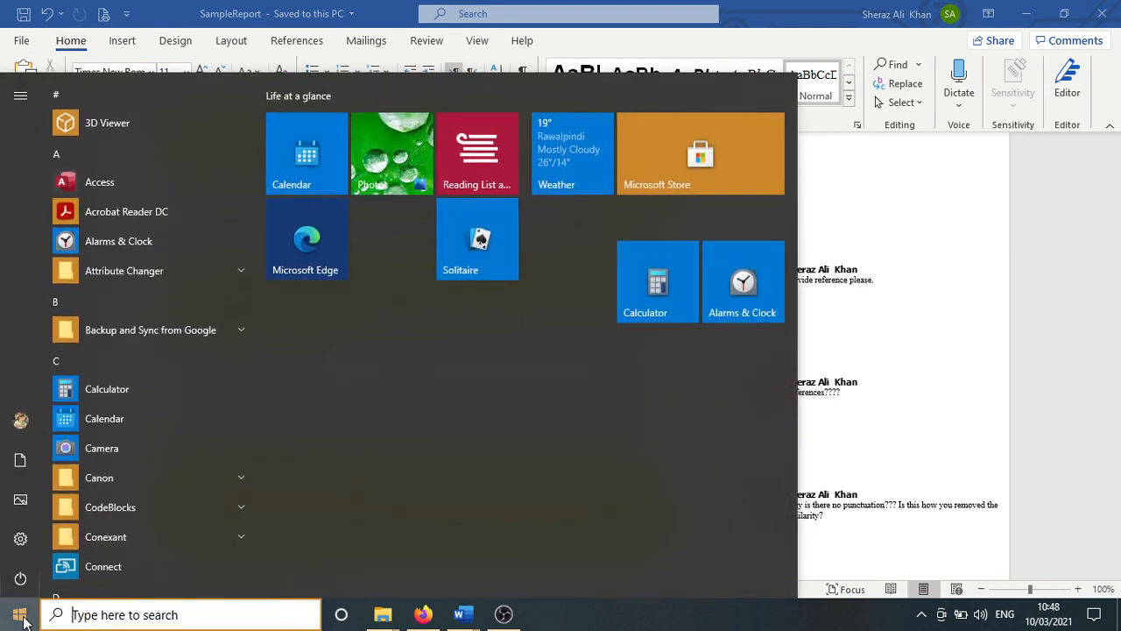
pyautogui.moveTo(14, 584)
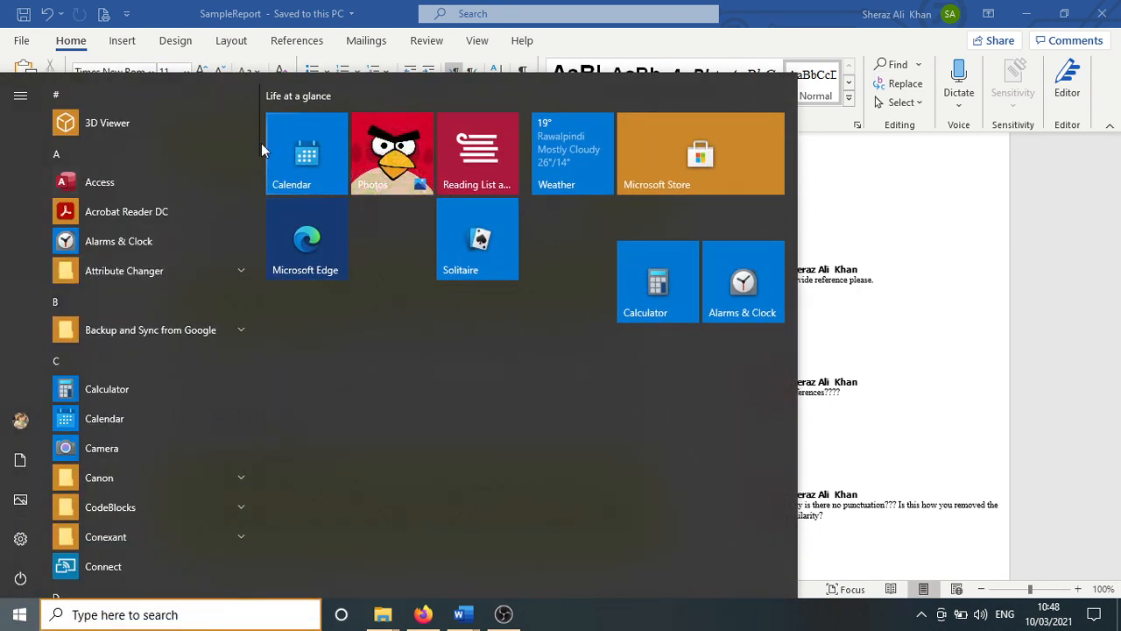
pyautogui.moveTo(257, 130); pyautogui.dragTo(260, 187)
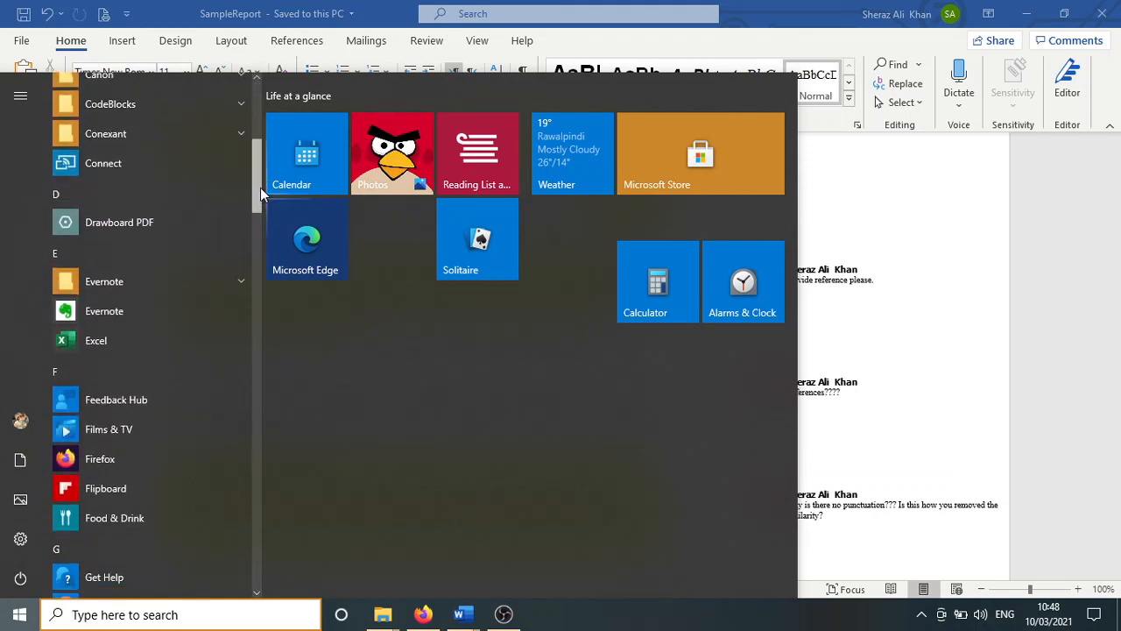
pyautogui.click(110, 333)
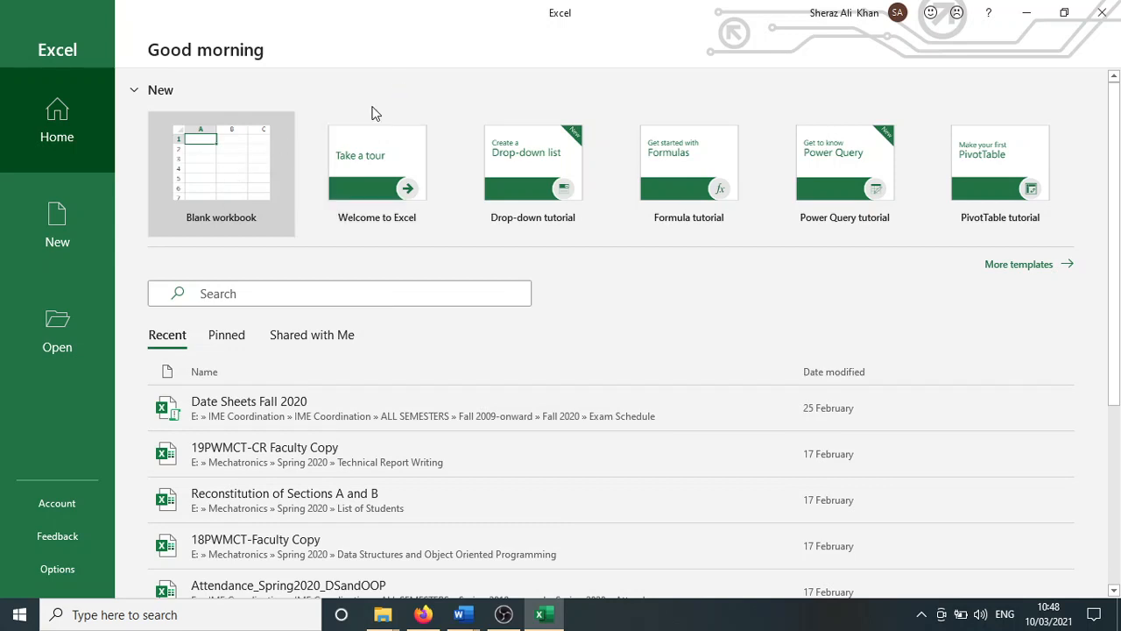
pyautogui.click(245, 162)
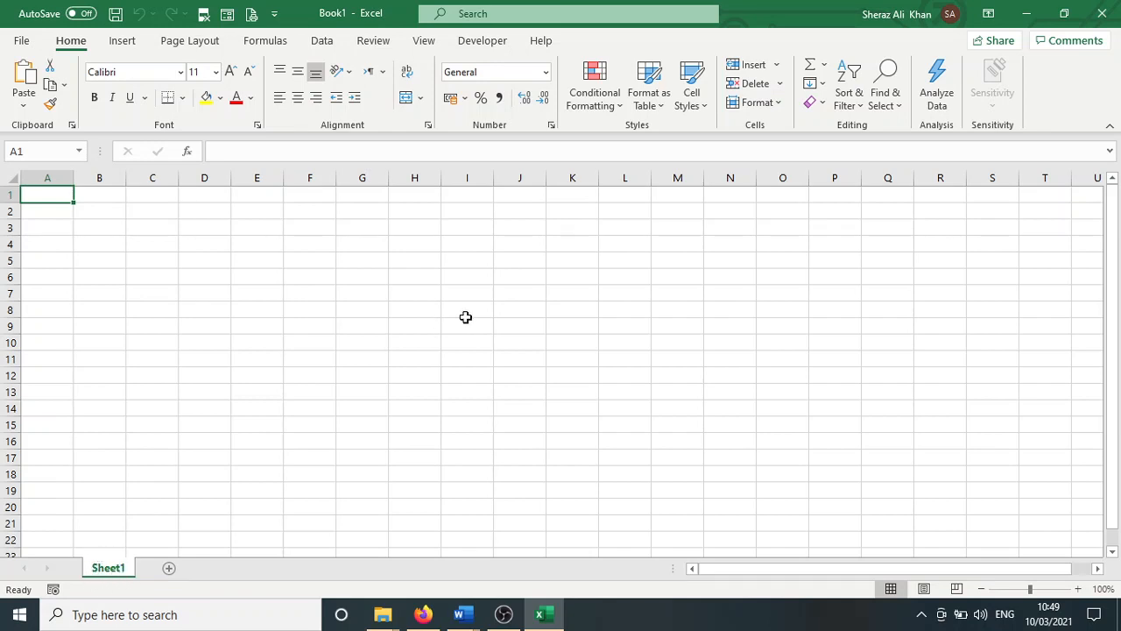
pyautogui.click(115, 214)
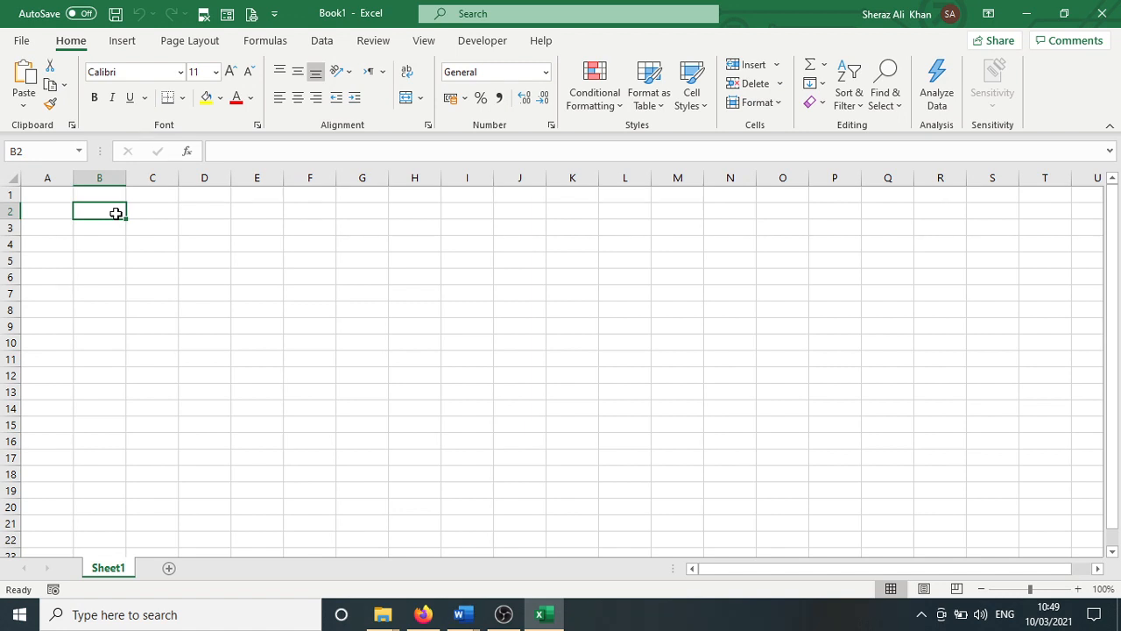
pyautogui.click(58, 213)
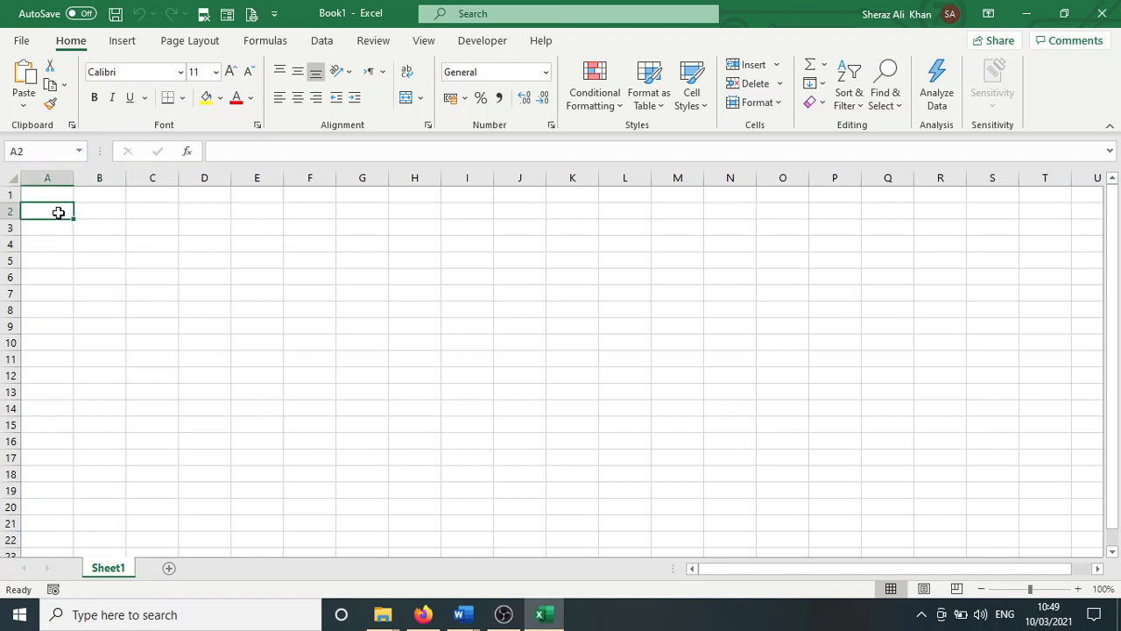
# Select rows 1 to 19, look at the rows further down the sheet, and return the selection to cell A1
pyautogui.click(103, 216)
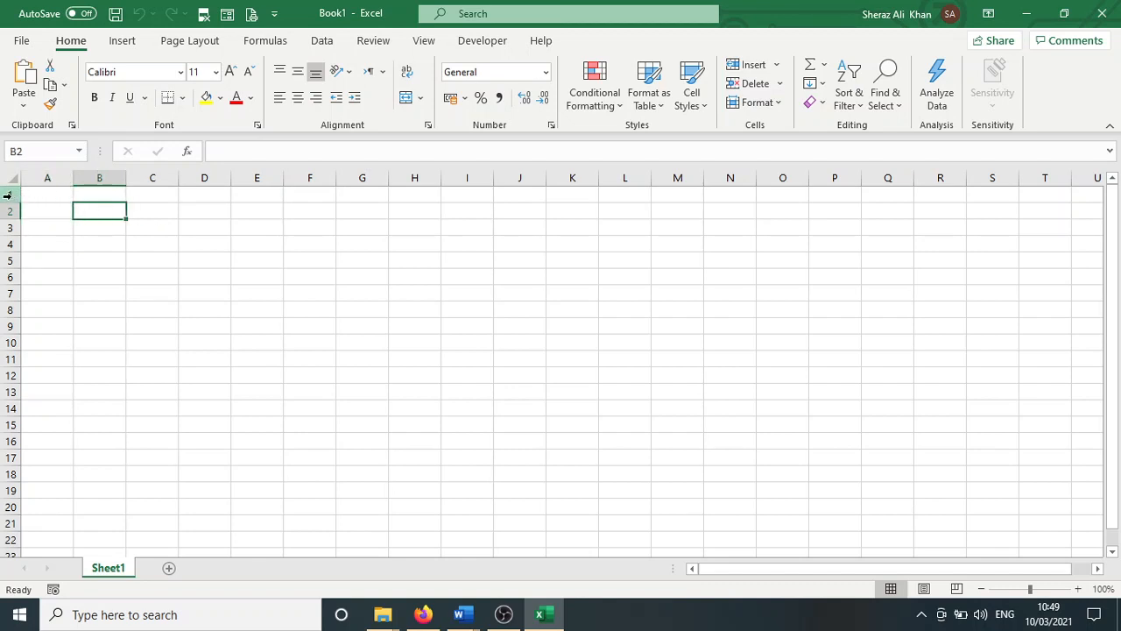
pyautogui.moveTo(7, 196); pyautogui.dragTo(5, 490)
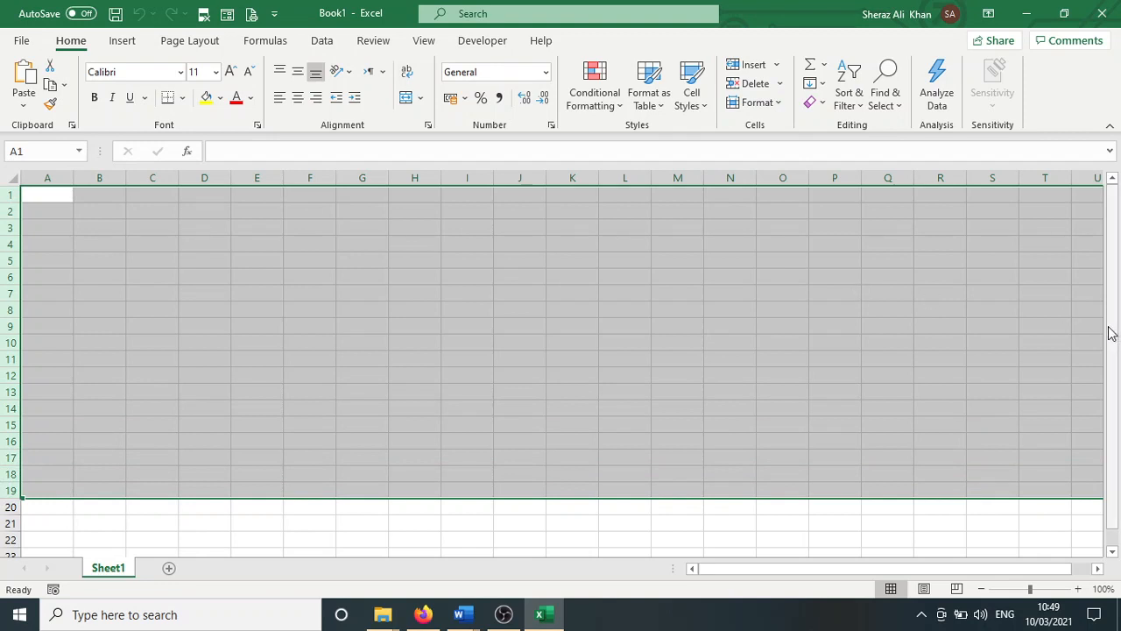
pyautogui.moveTo(1110, 333); pyautogui.dragTo(1112, 368)
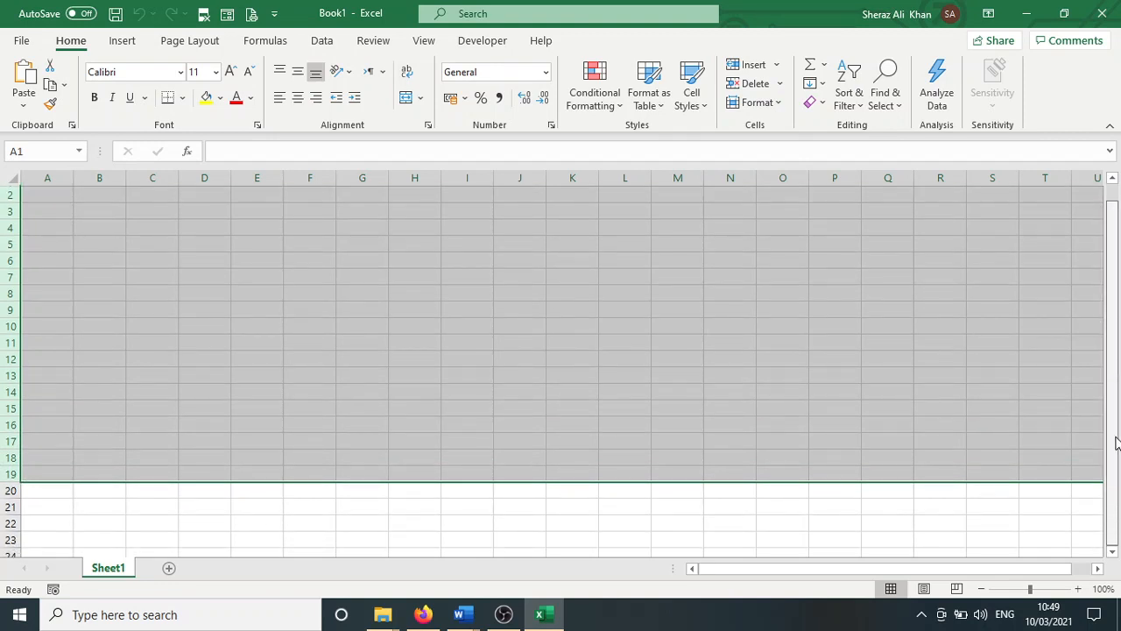
pyautogui.click(1112, 552)
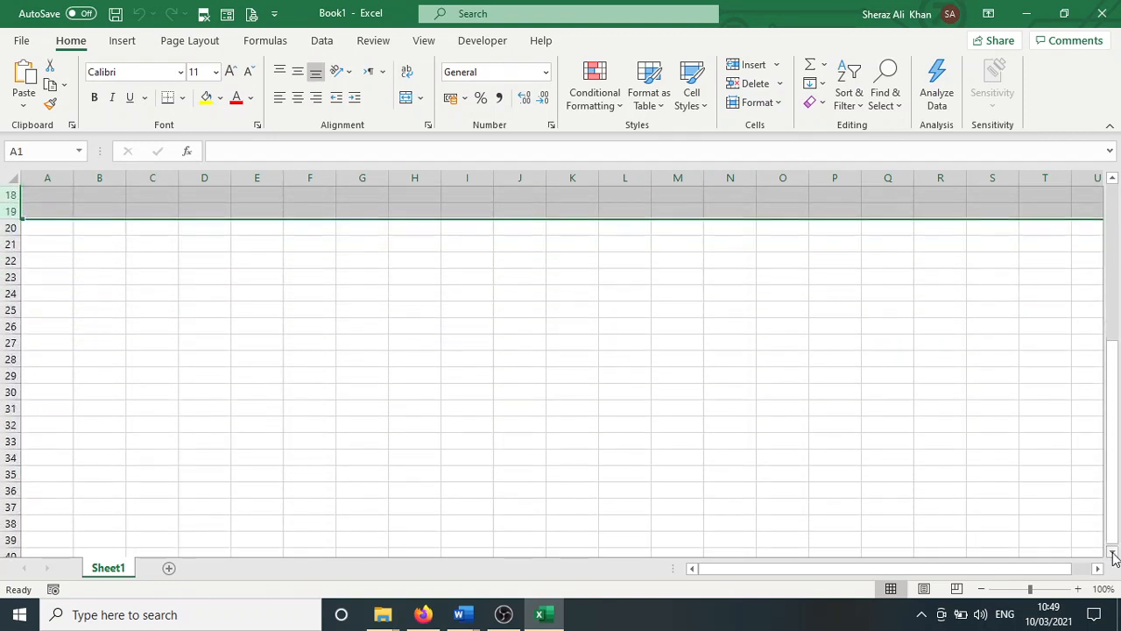
pyautogui.moveTo(1113, 536); pyautogui.dragTo(1114, 329)
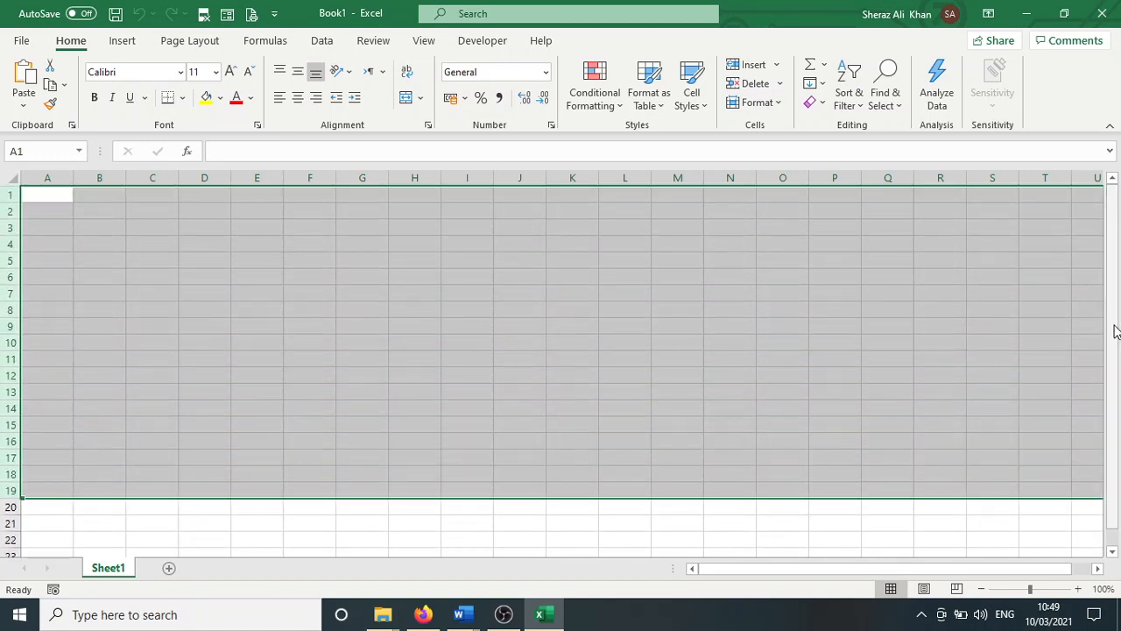
pyautogui.click(59, 200)
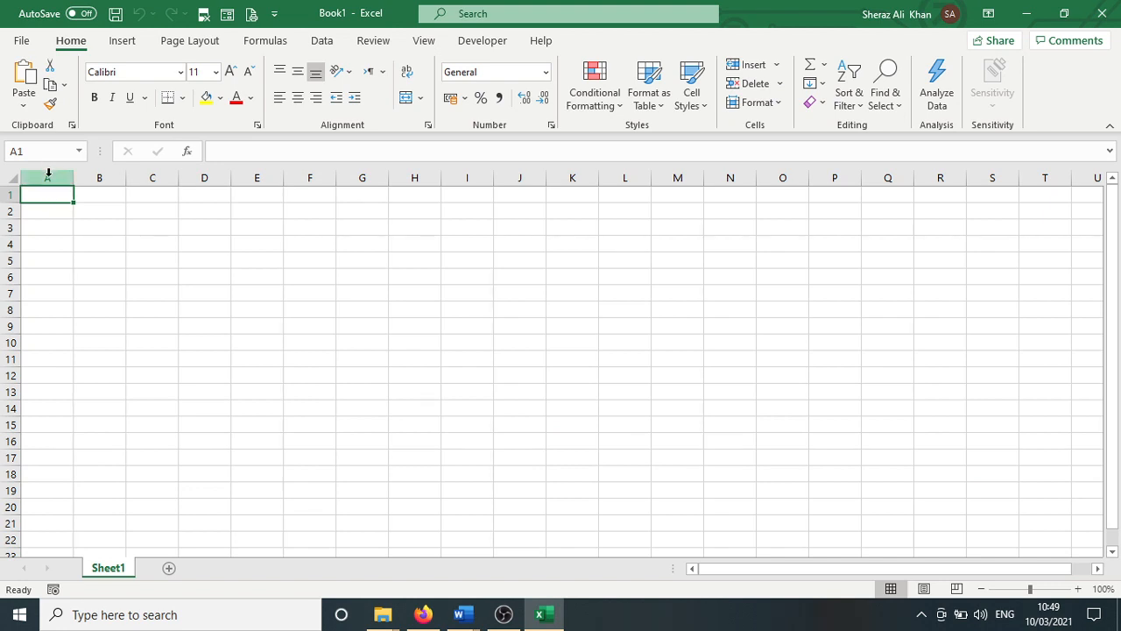
# Highlight the first few columns together, starting from A, and columns B, C, D and E one at a time
pyautogui.moveTo(48, 173); pyautogui.dragTo(189, 179)
pyautogui.click(242, 225)
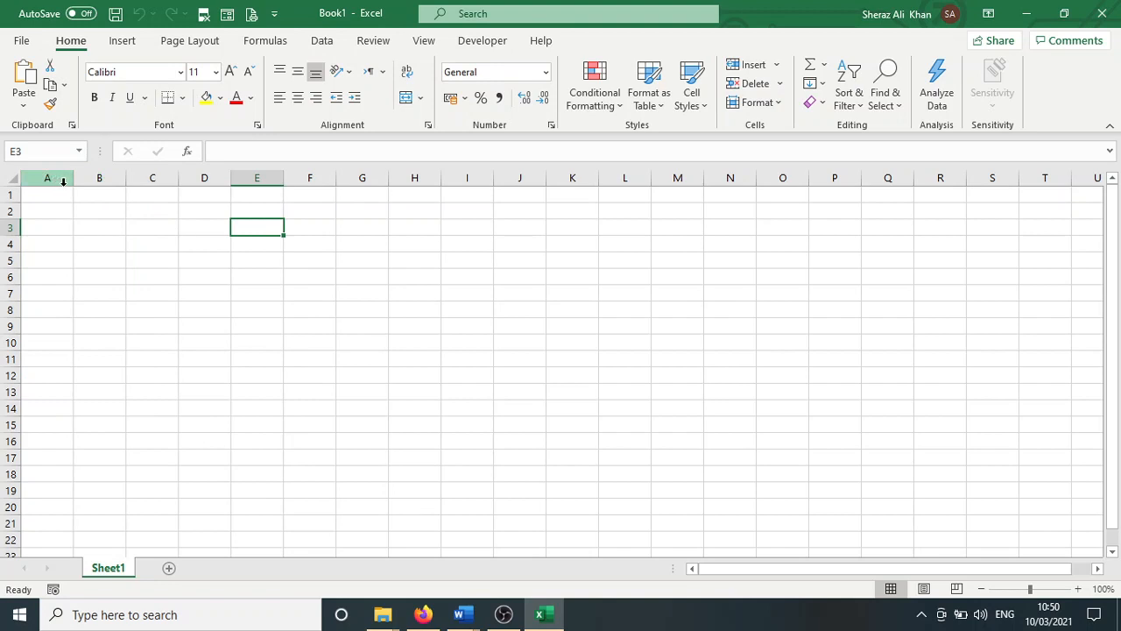
pyautogui.click(100, 178)
pyautogui.click(156, 178)
pyautogui.click(219, 177)
pyautogui.click(258, 178)
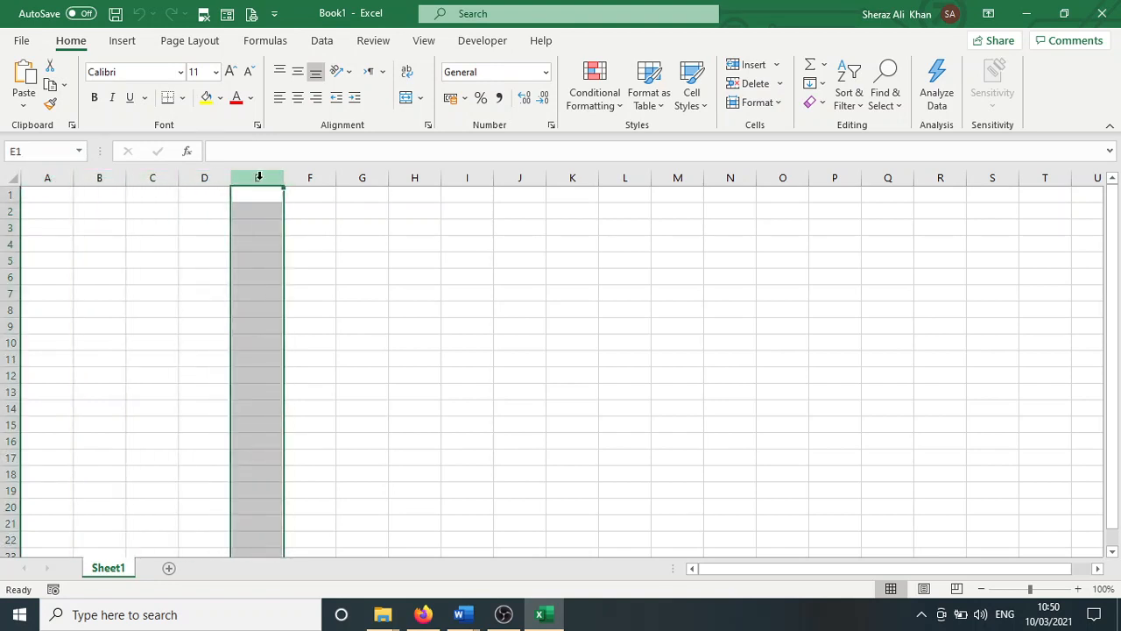
# Look at the columns beyond Z, select cell AE1, and return to the sheet's first columns
pyautogui.click(1097, 569)
pyautogui.click(1098, 568)
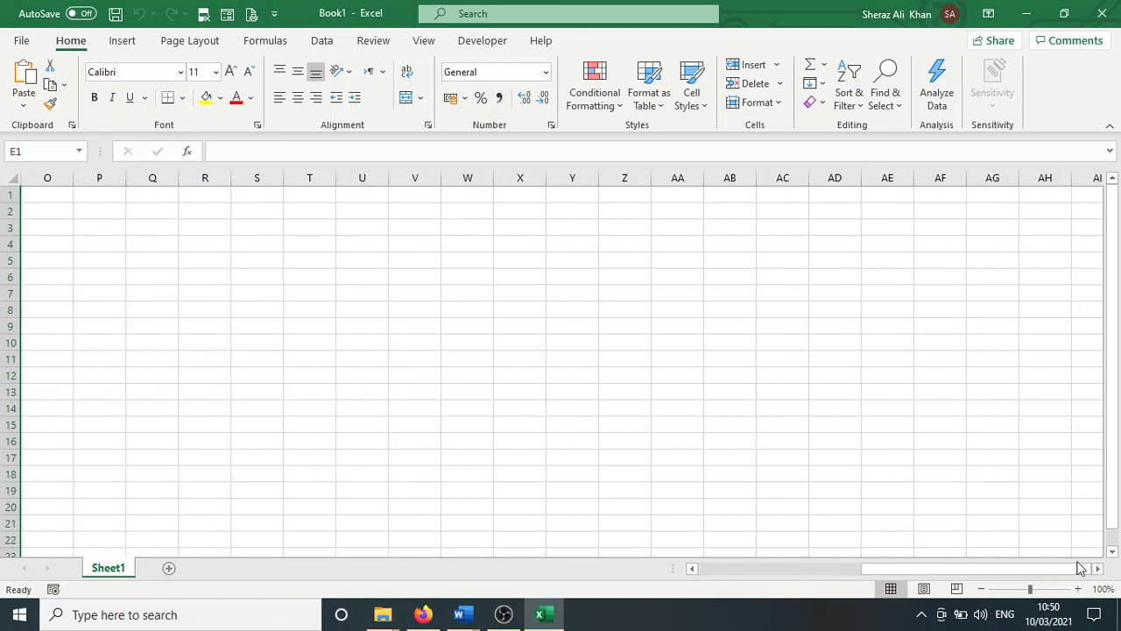
pyautogui.click(833, 180)
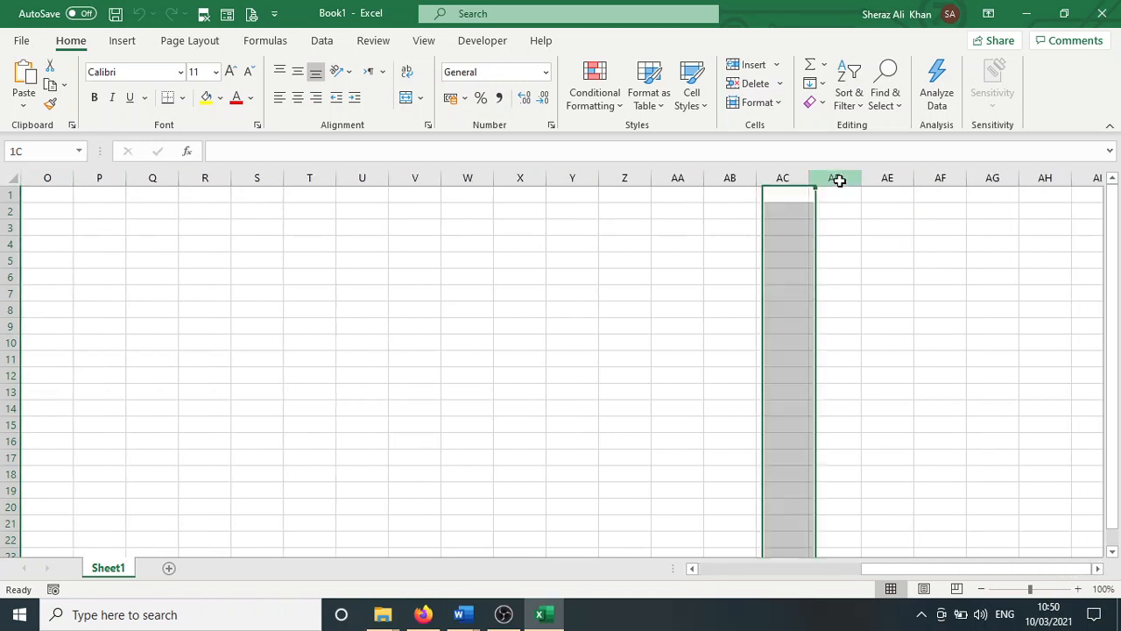
pyautogui.click(881, 192)
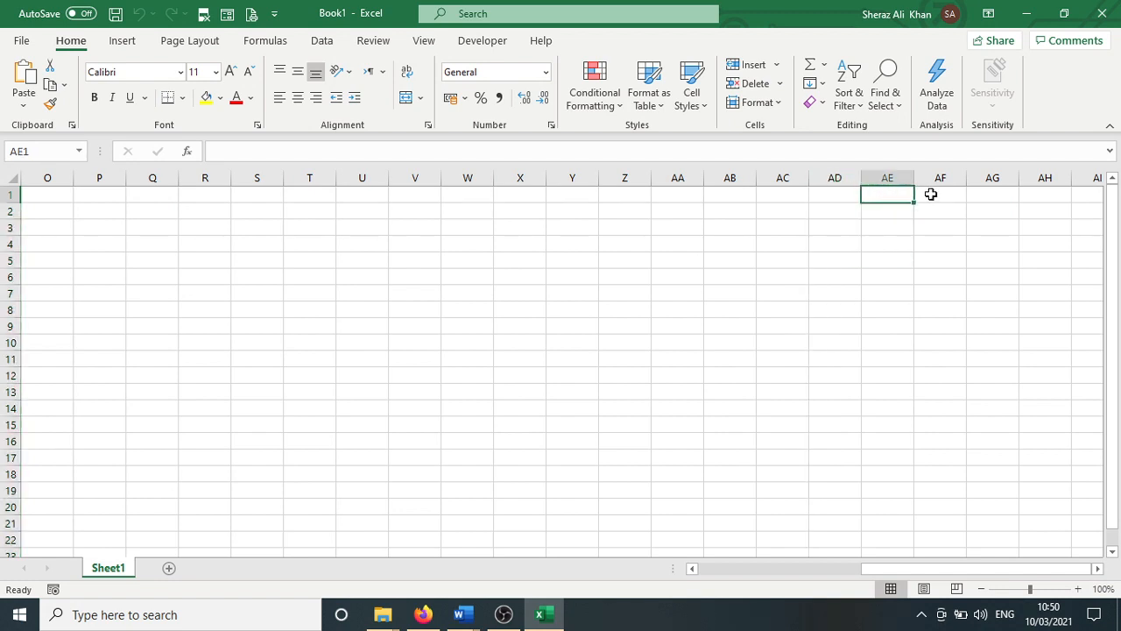
pyautogui.moveTo(922, 568); pyautogui.dragTo(288, 547)
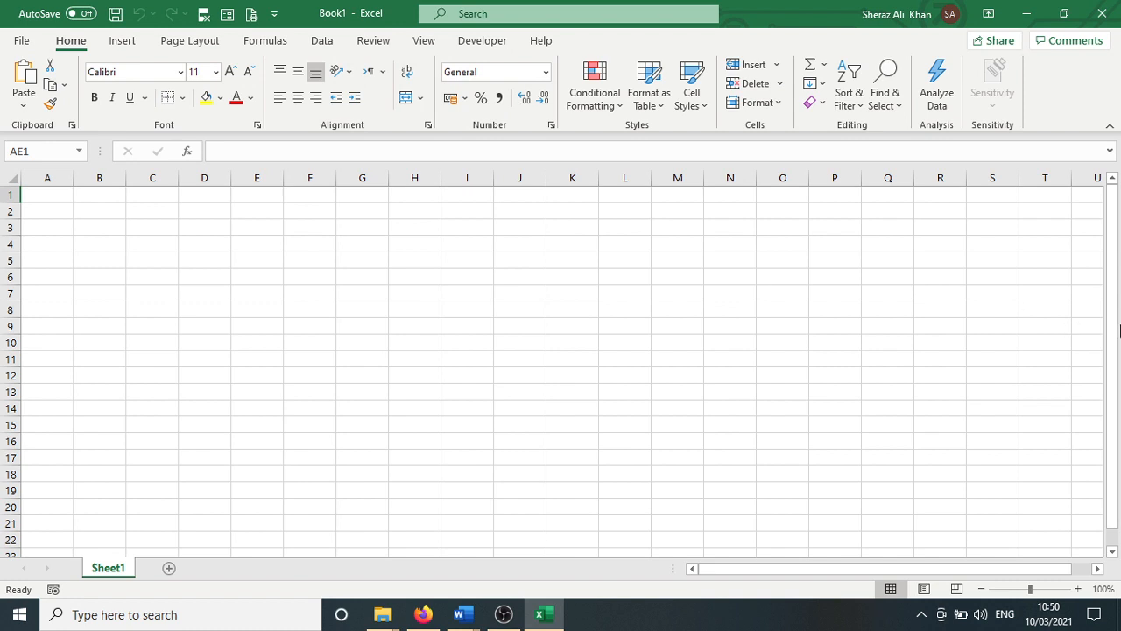
pyautogui.moveTo(1114, 316); pyautogui.dragTo(1111, 280)
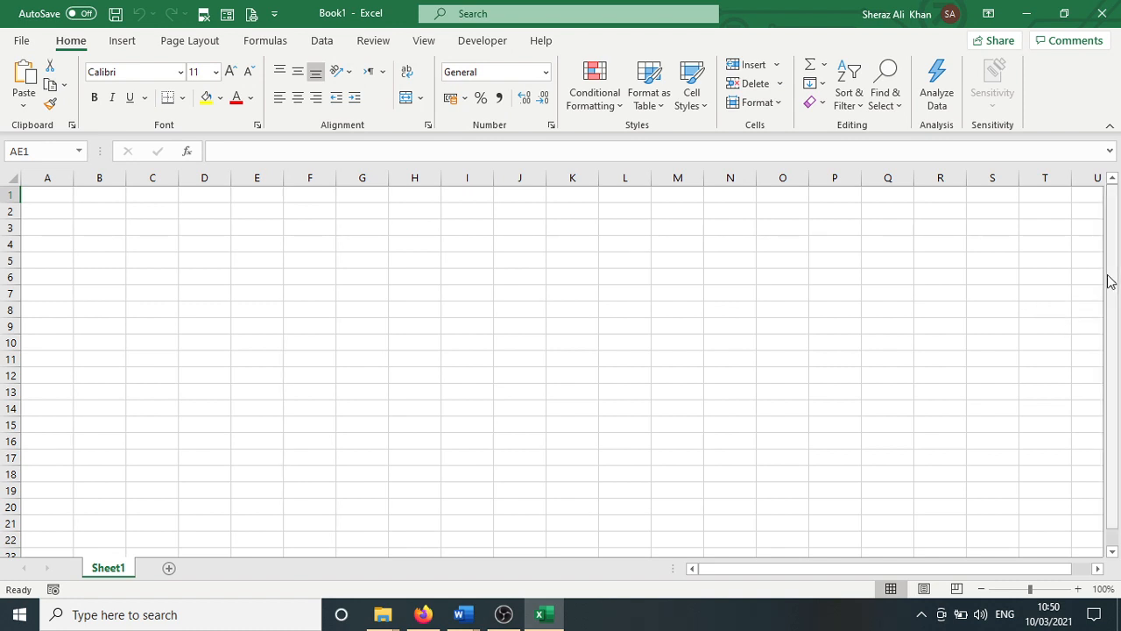
# Select the cell range A1 to T21 and reduce the selection to cell B2
pyautogui.click(119, 211)
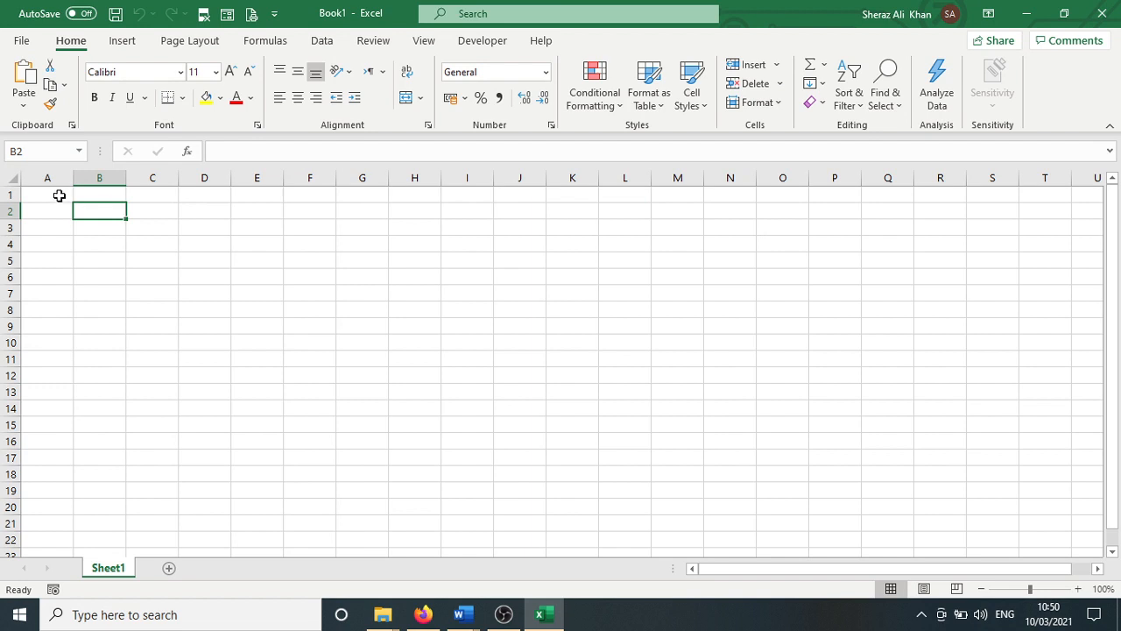
pyautogui.moveTo(58, 194); pyautogui.dragTo(1047, 521)
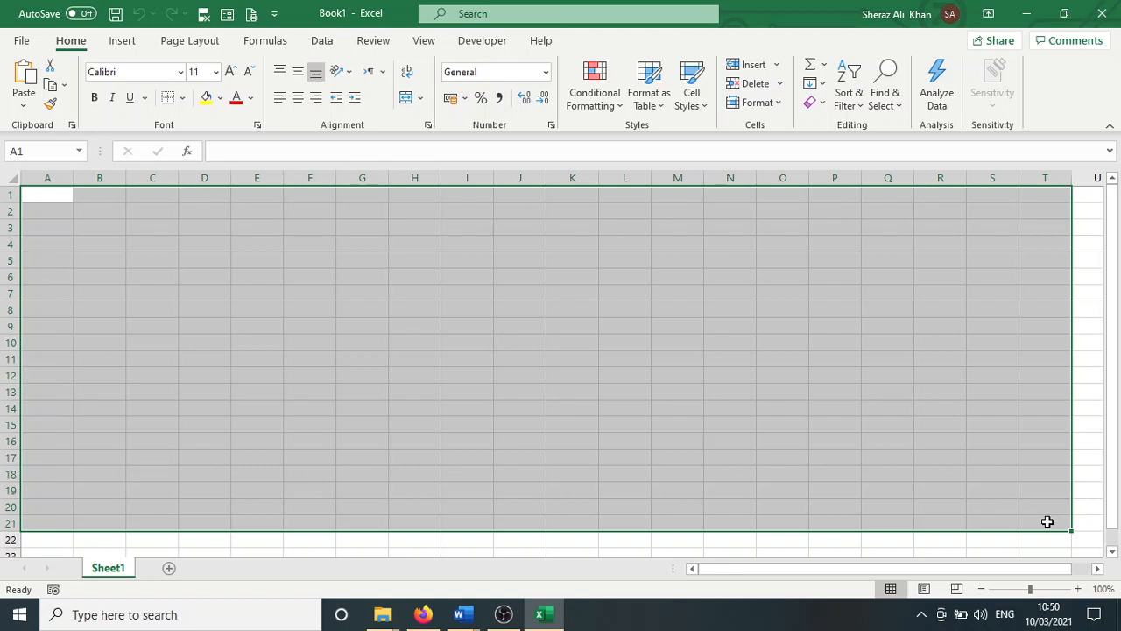
pyautogui.click(115, 211)
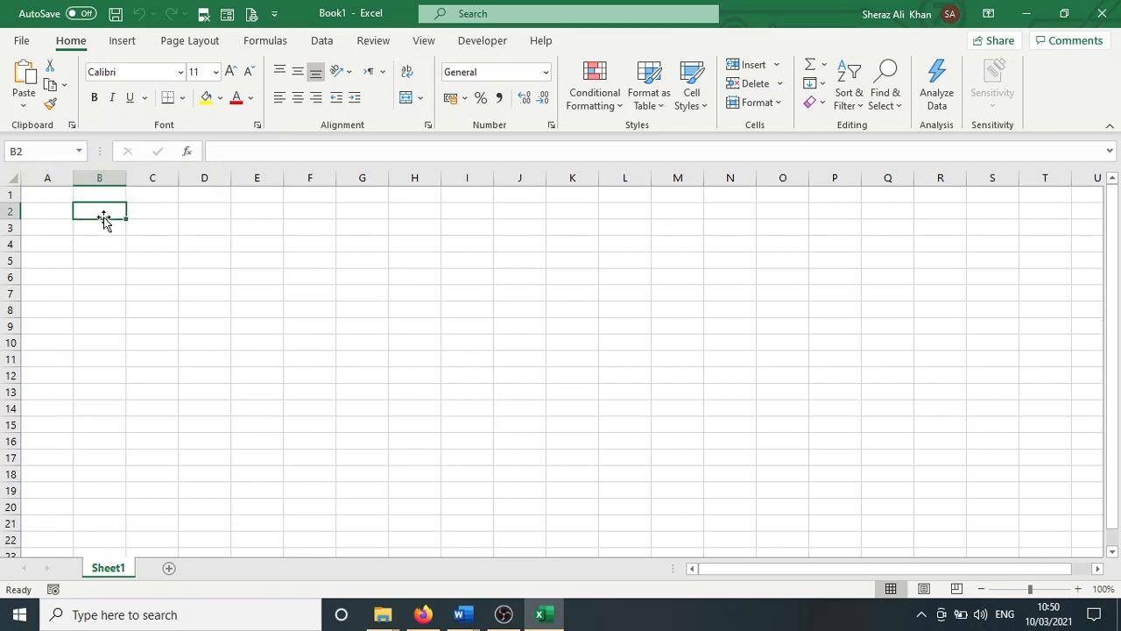
# Check the cell references across row 2 from B2 to E2 and down column E to E8, one cell at a time
pyautogui.click(24, 150)
pyautogui.click(143, 214)
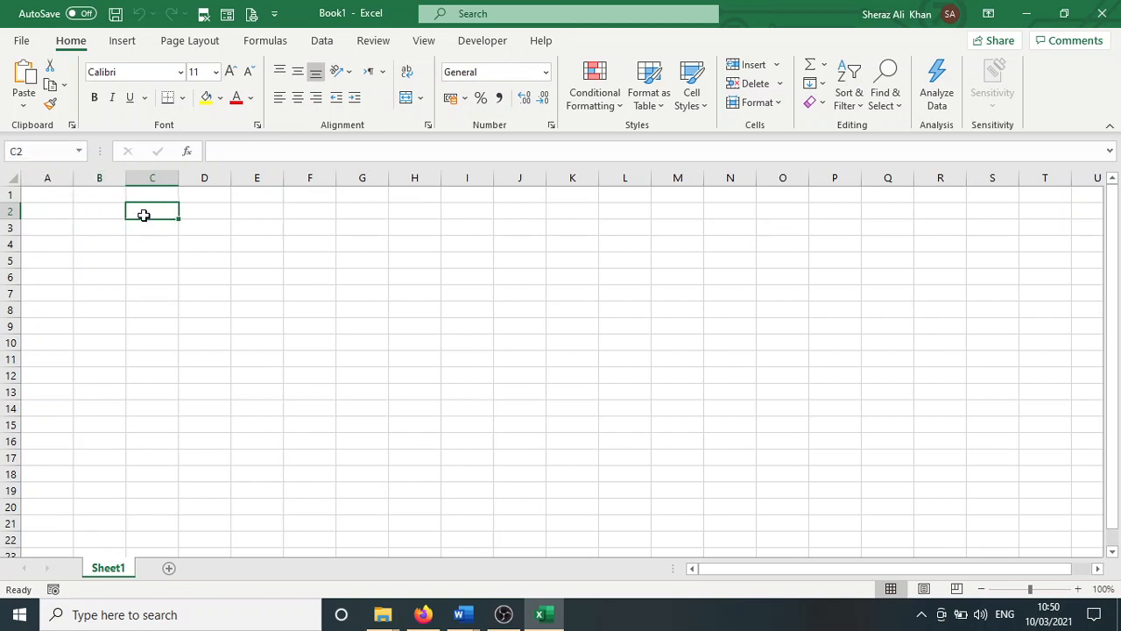
pyautogui.click(209, 212)
pyautogui.click(250, 216)
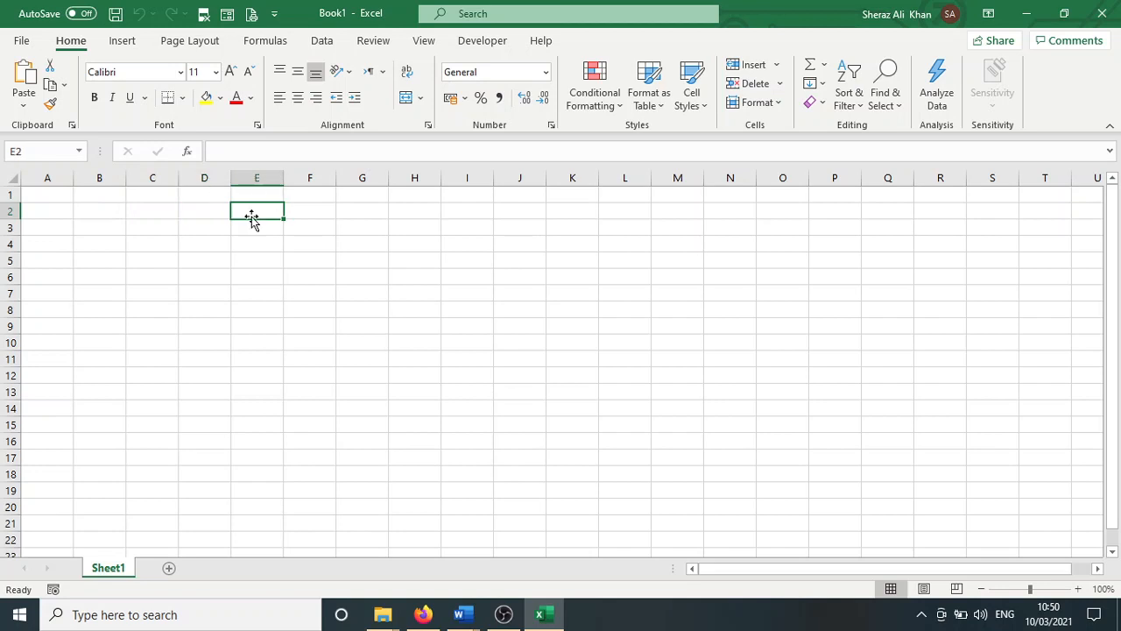
pyautogui.click(253, 228)
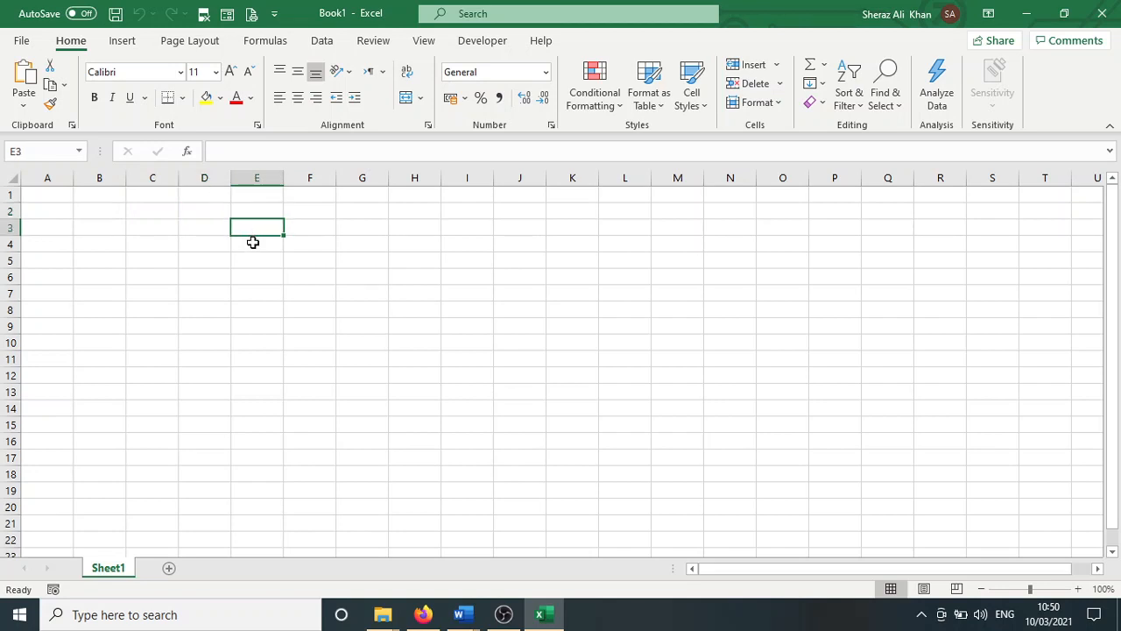
pyautogui.click(252, 245)
pyautogui.click(252, 262)
pyautogui.click(252, 279)
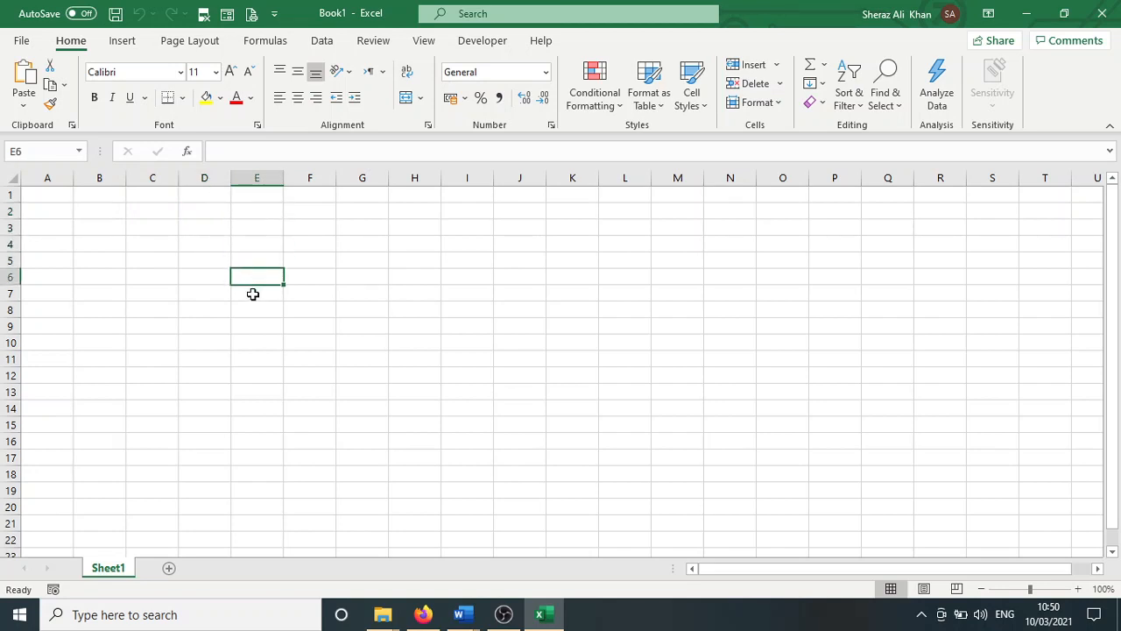
pyautogui.click(252, 295)
pyautogui.click(253, 314)
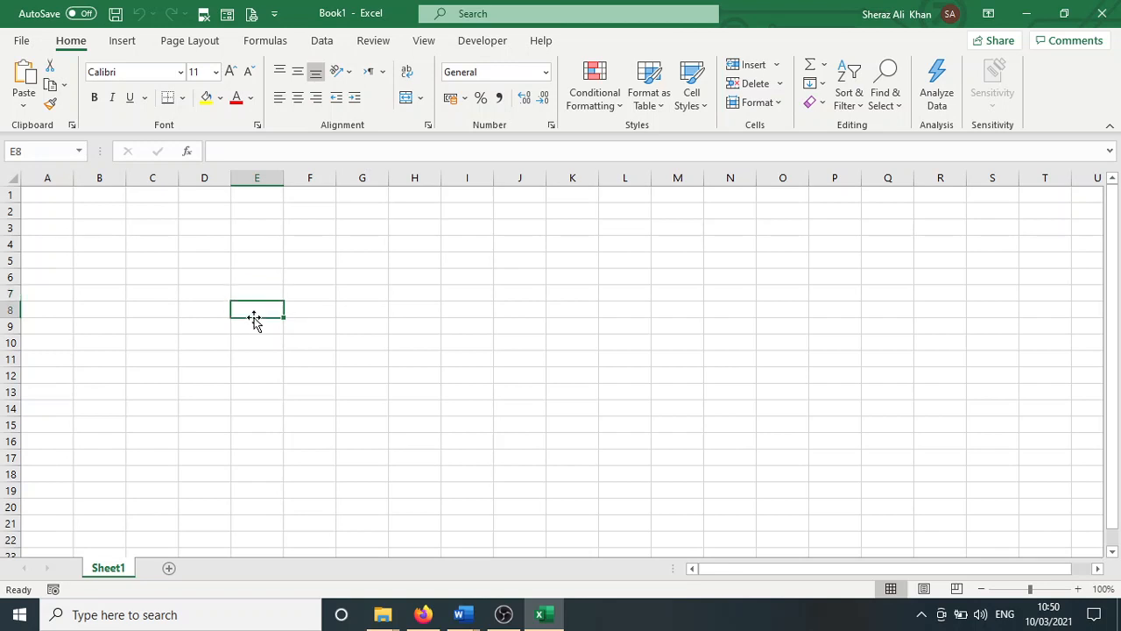
# Move the active cell down to E10 and back up column E to E1
pyautogui.press('Down')
pyautogui.press('Down')
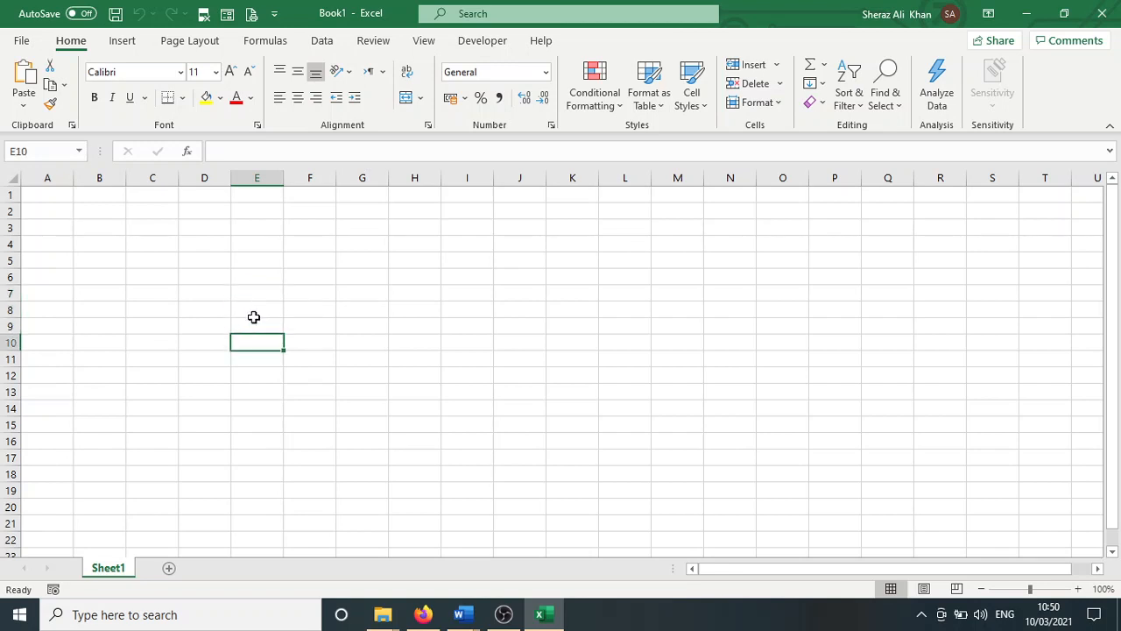
pyautogui.press('Up')
pyautogui.press('Up')
pyautogui.press('Up')
pyautogui.press('Up')
pyautogui.press('Up')
pyautogui.press('Up')
pyautogui.press('Up')
pyautogui.press('Up')
pyautogui.press('Up')
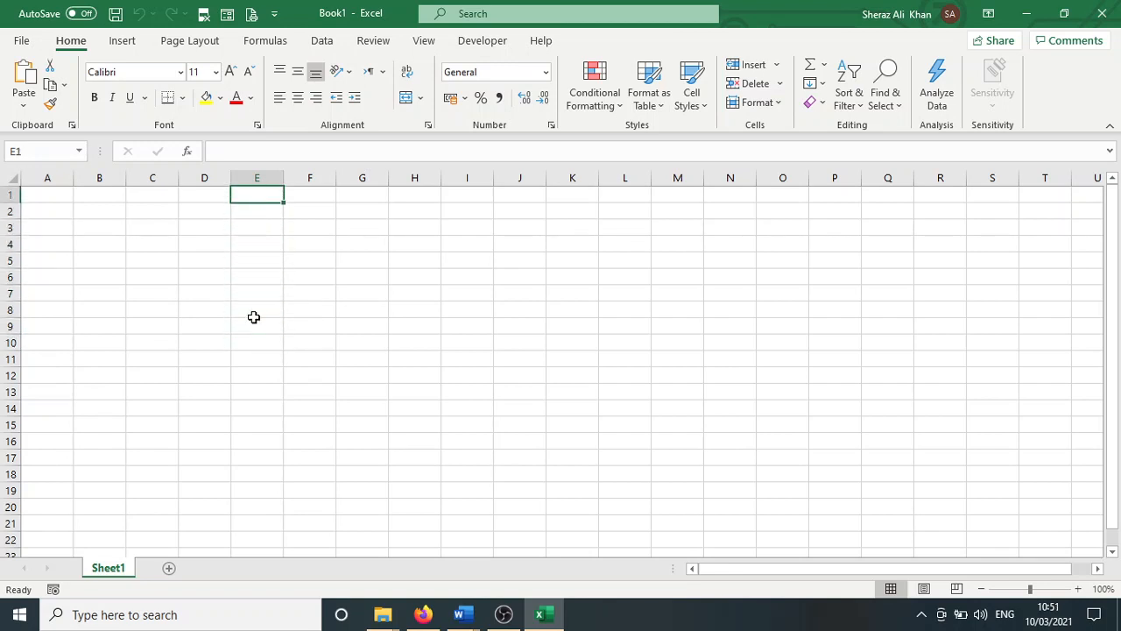
# Select cells E10, E12 and E3 in turn and check the active cell's reference
pyautogui.click(253, 338)
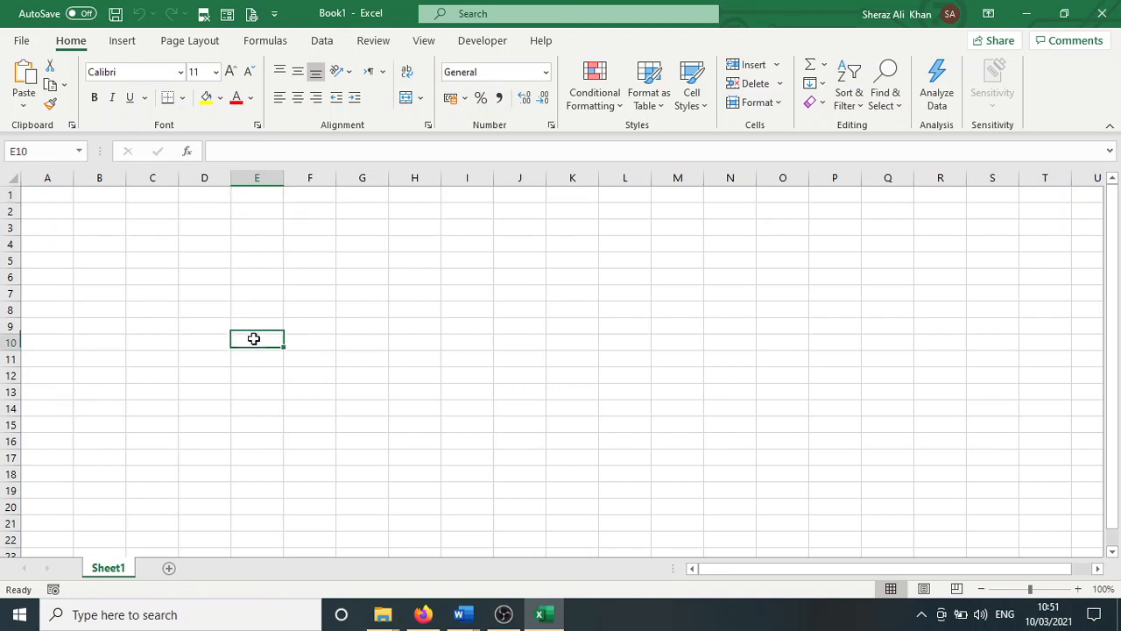
pyautogui.click(255, 371)
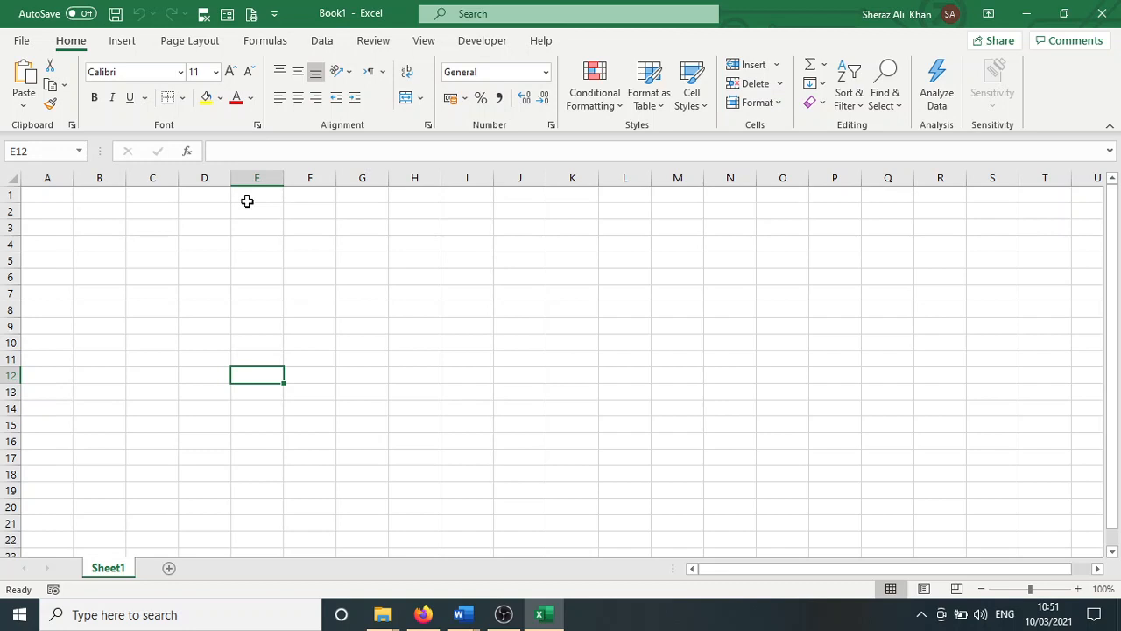
pyautogui.click(42, 150)
pyautogui.click(261, 225)
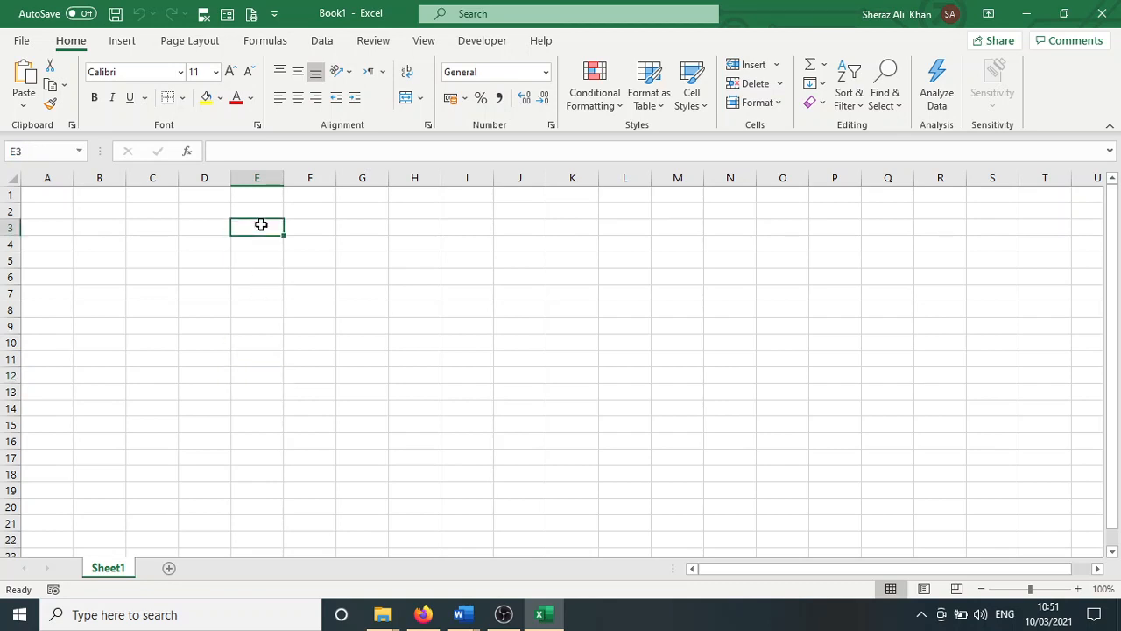
pyautogui.click(58, 193)
pyautogui.click(425, 238)
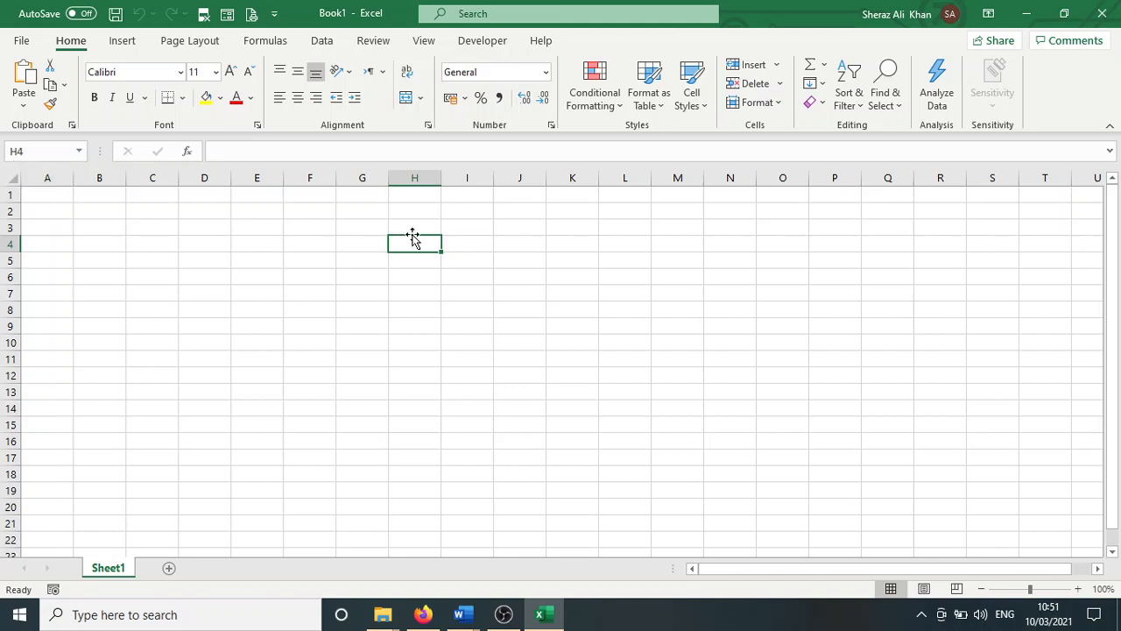
pyautogui.click(342, 246)
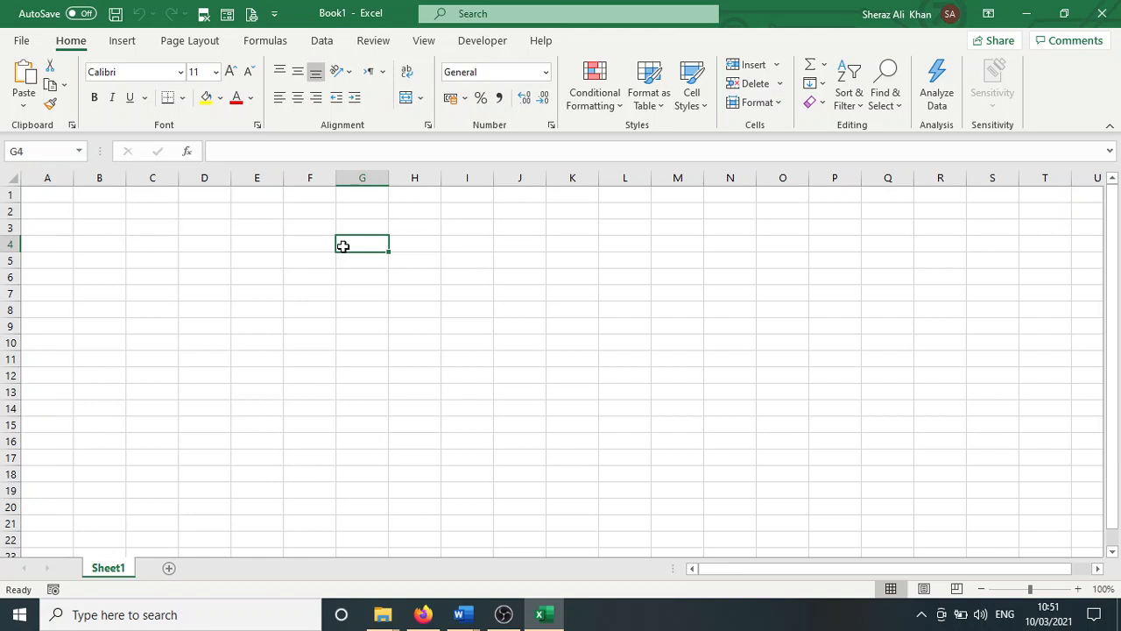
pyautogui.click(303, 247)
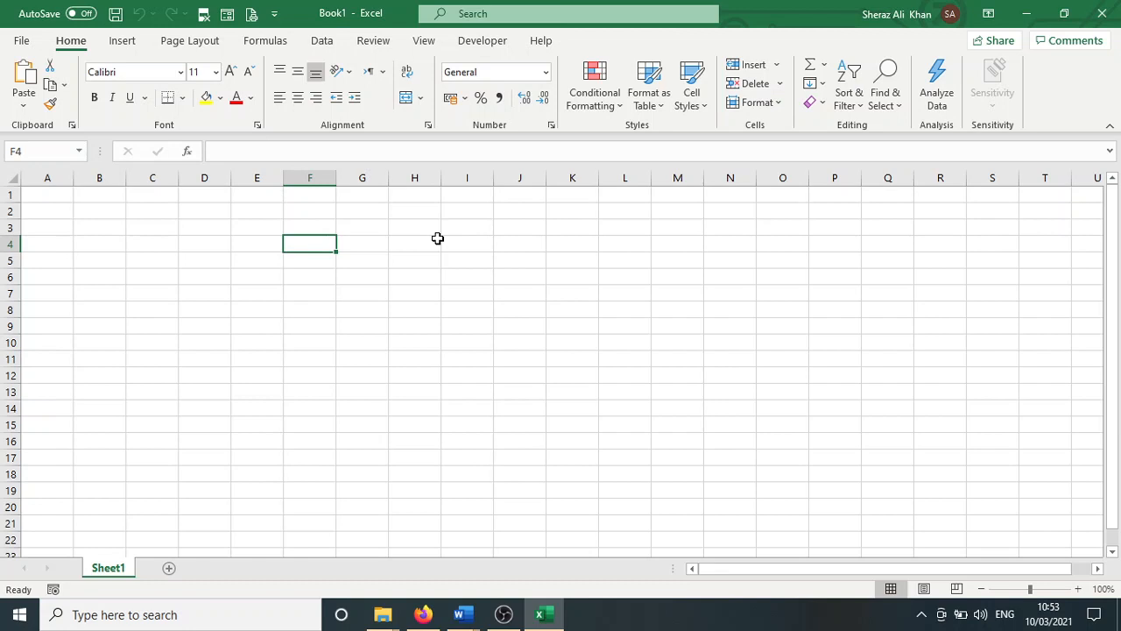
# Enter the column headings Angle in D3, Sin in F3 and Cos in G3
pyautogui.click(220, 227)
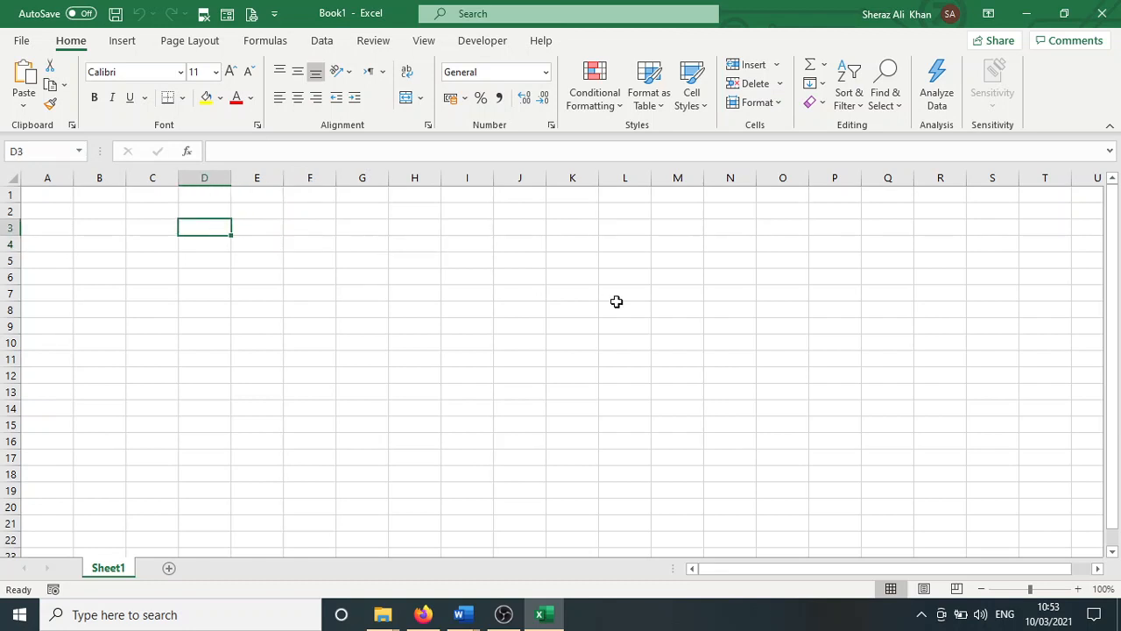
pyautogui.write('Angle')
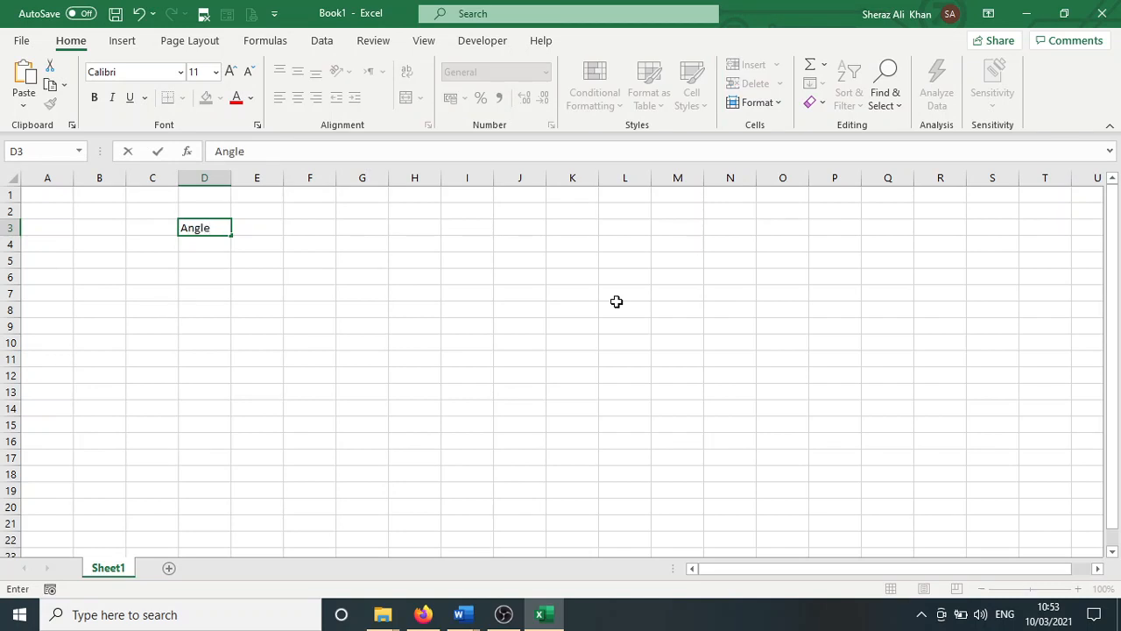
pyautogui.press('Tab')
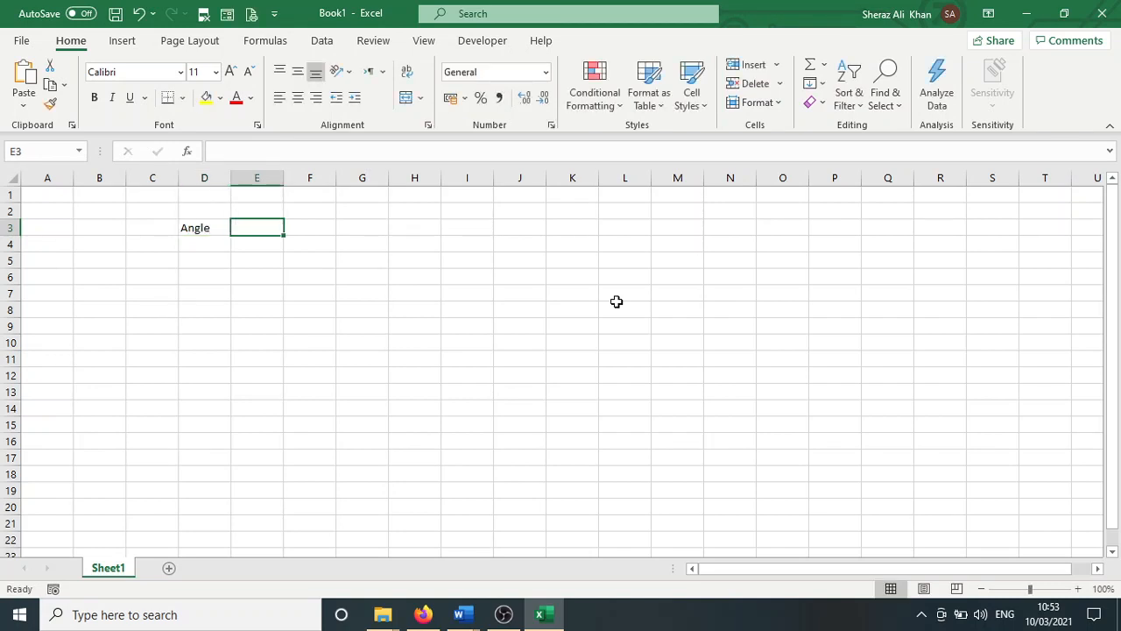
pyautogui.press('Right')
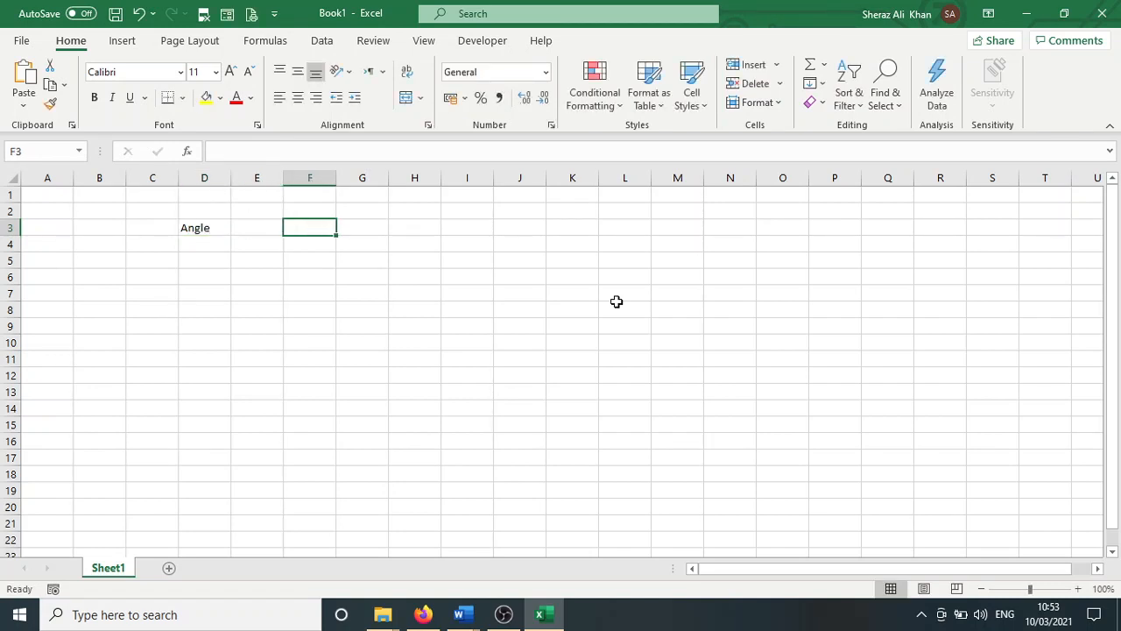
pyautogui.write('Sin')
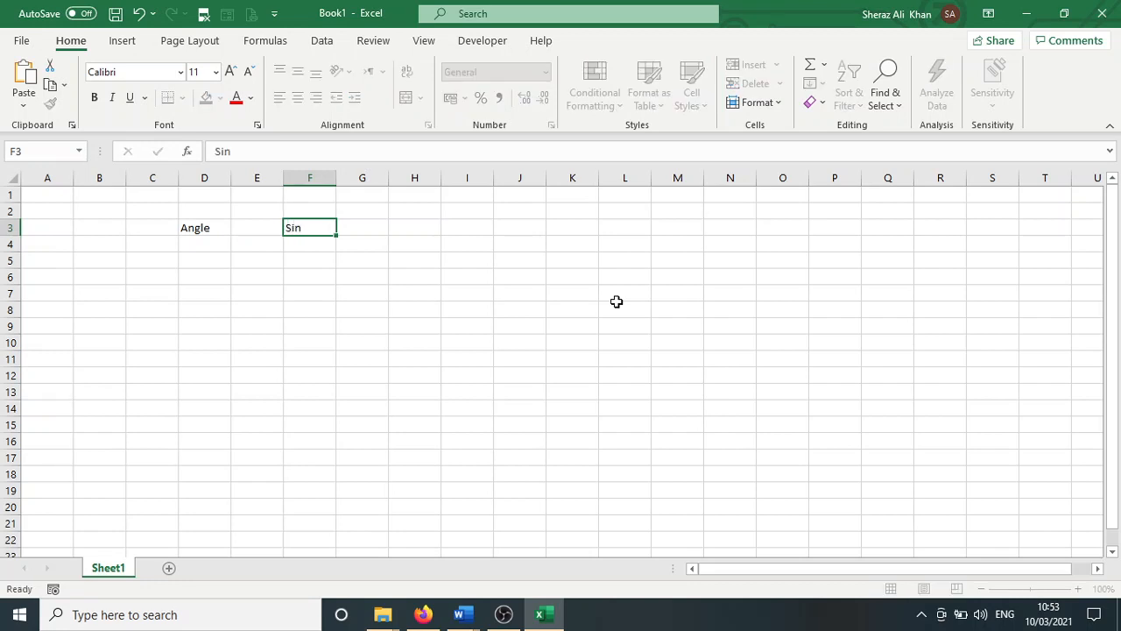
pyautogui.press('Tab')
pyautogui.write('Cos')
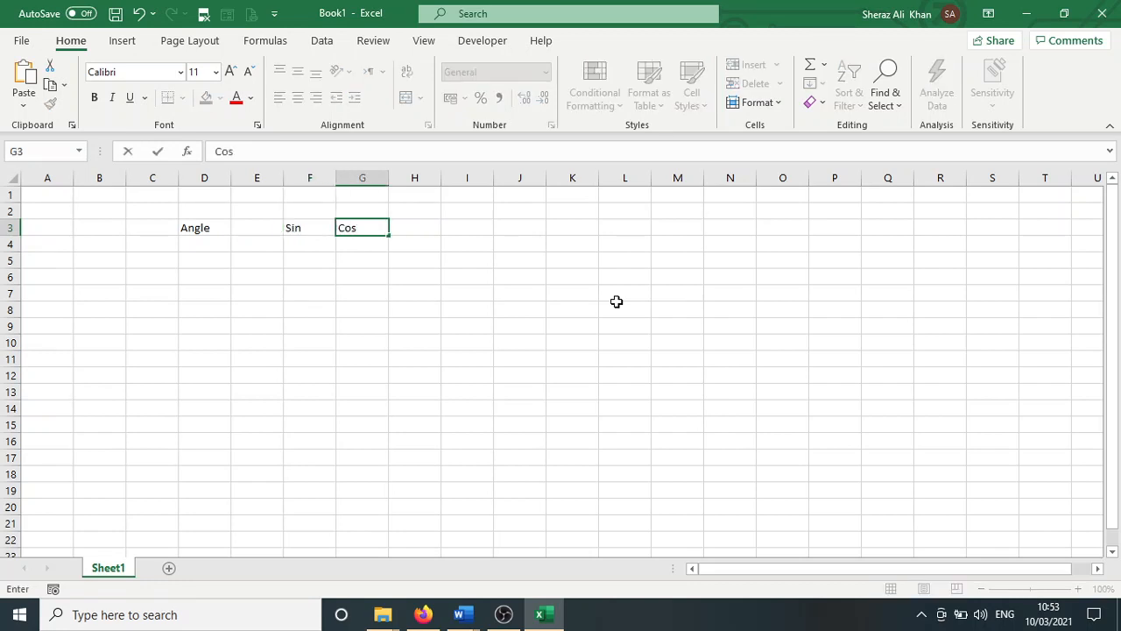
# Enter the first two angles under the Angle heading: 0 in D4 and 1 in D5
pyautogui.press('Down')
pyautogui.press('Left')
pyautogui.press('Left')
pyautogui.press('Left')
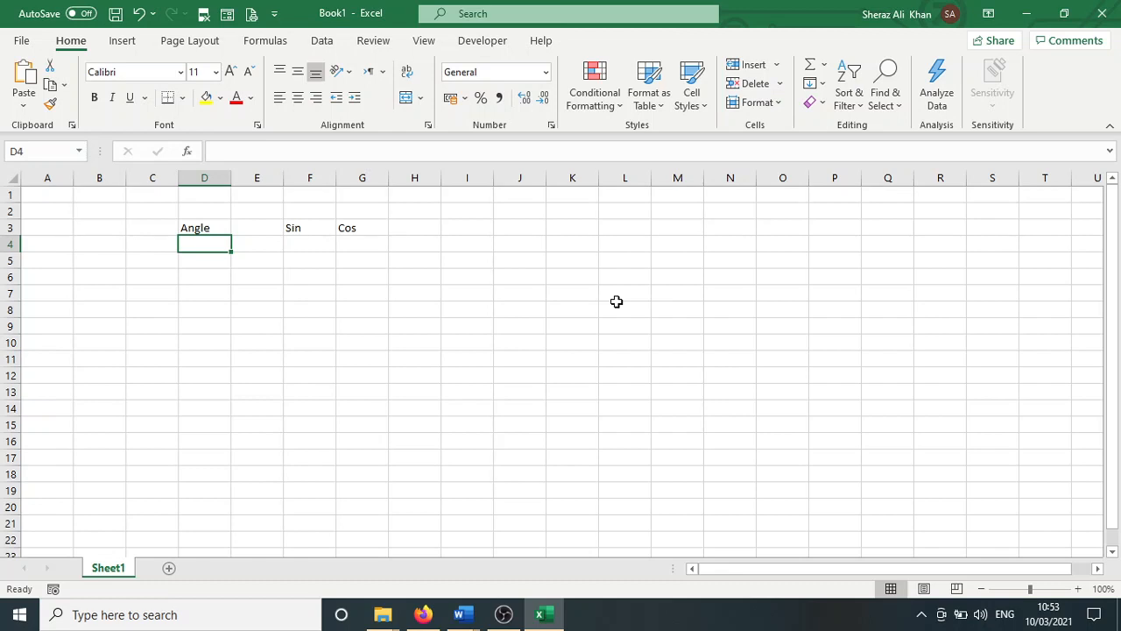
pyautogui.write('0')
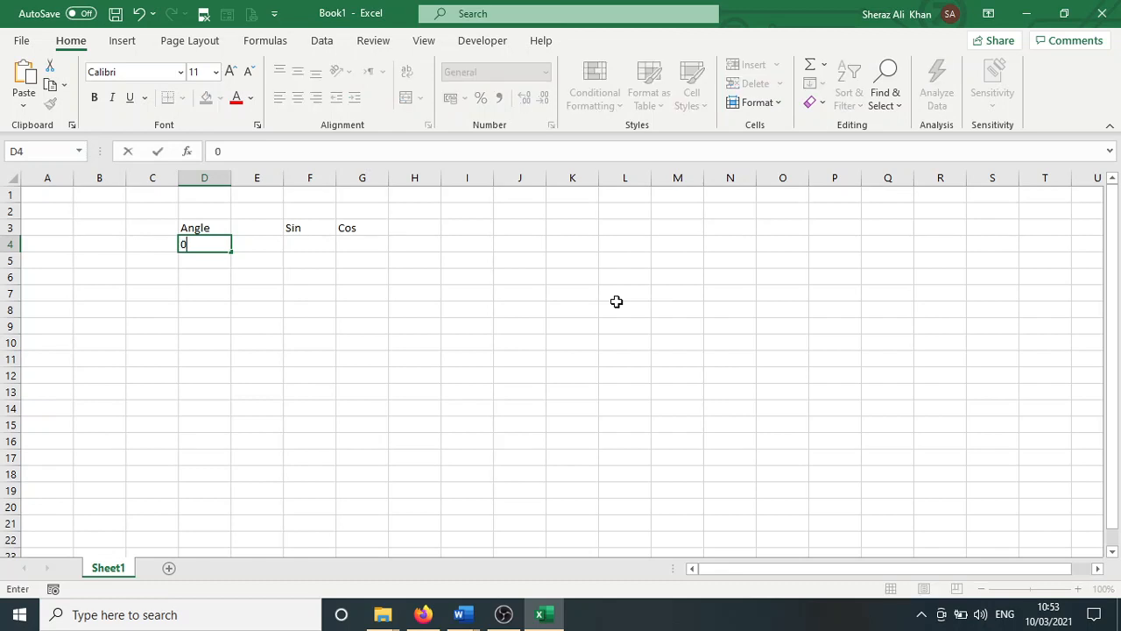
pyautogui.press('Return')
pyautogui.write('1')
pyautogui.press('Return')
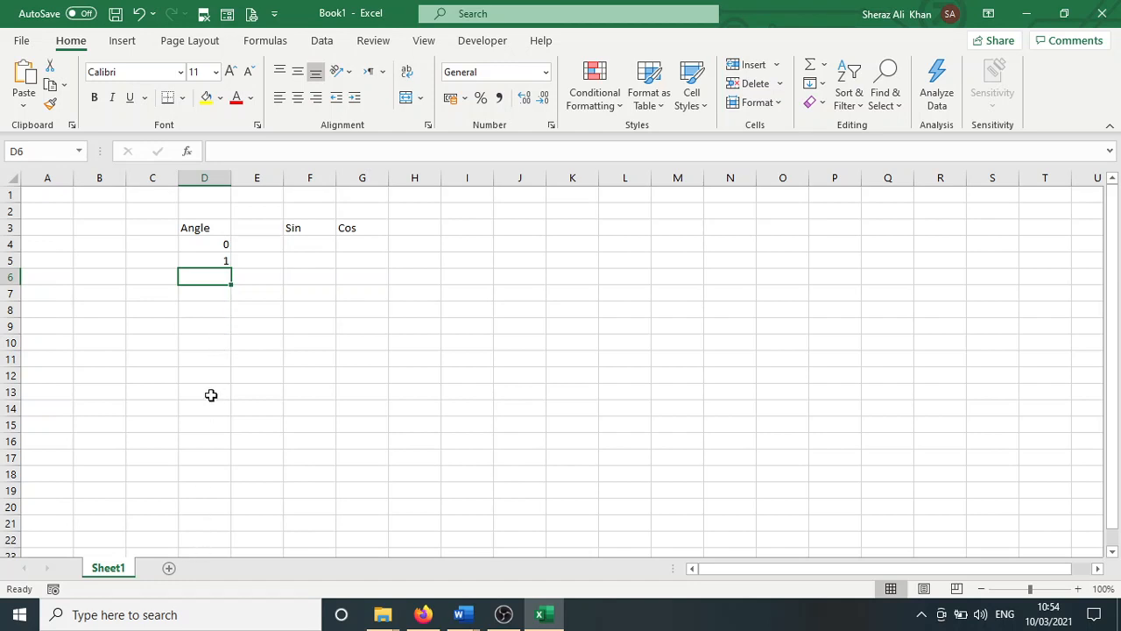
pyautogui.click(226, 260)
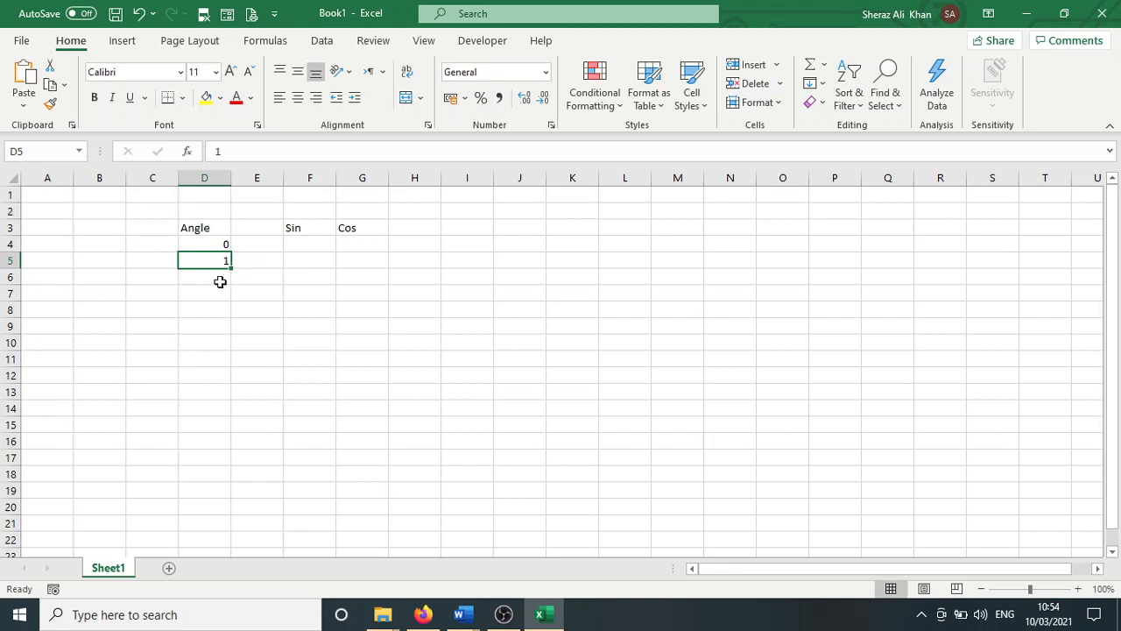
pyautogui.click(208, 278)
pyautogui.click(218, 261)
pyautogui.rightClick(216, 261)
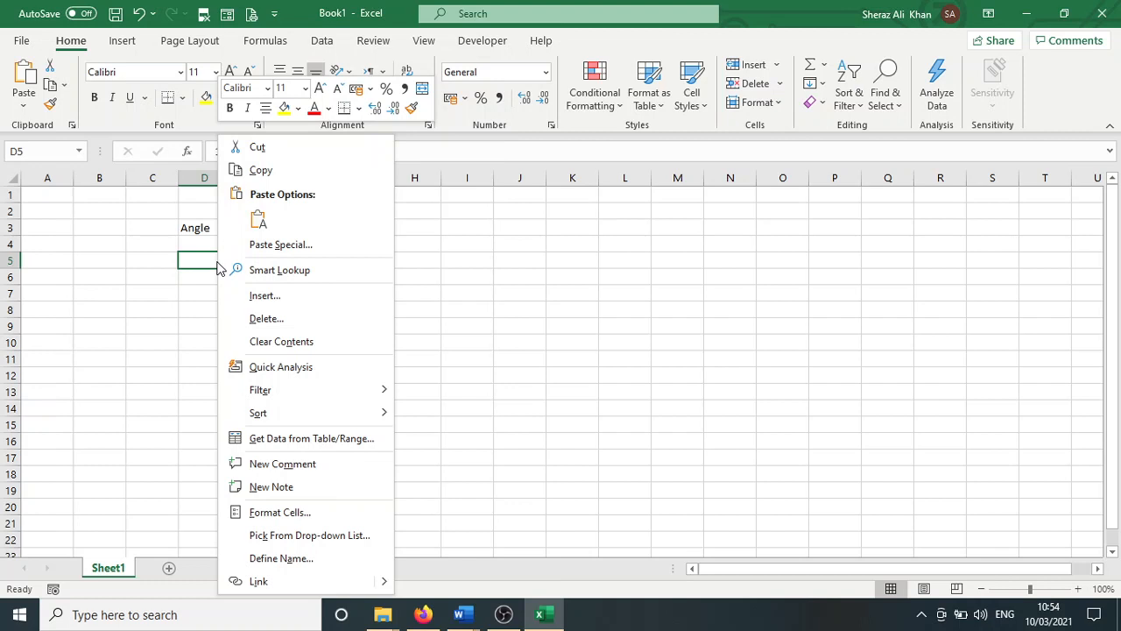
pyautogui.click(263, 297)
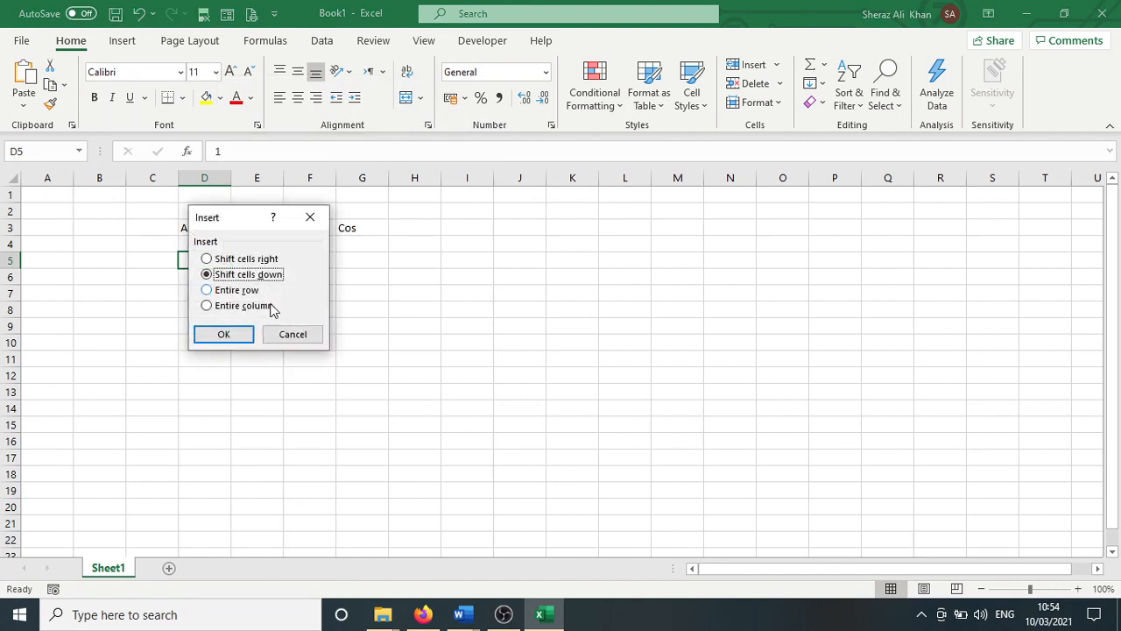
pyautogui.click(283, 332)
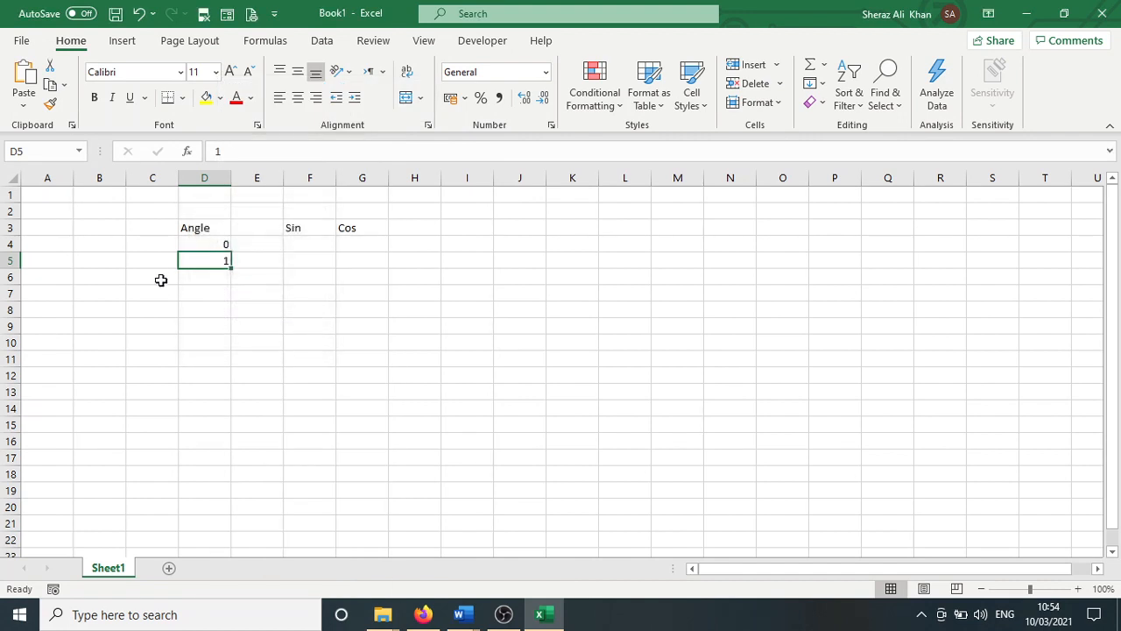
pyautogui.click(135, 44)
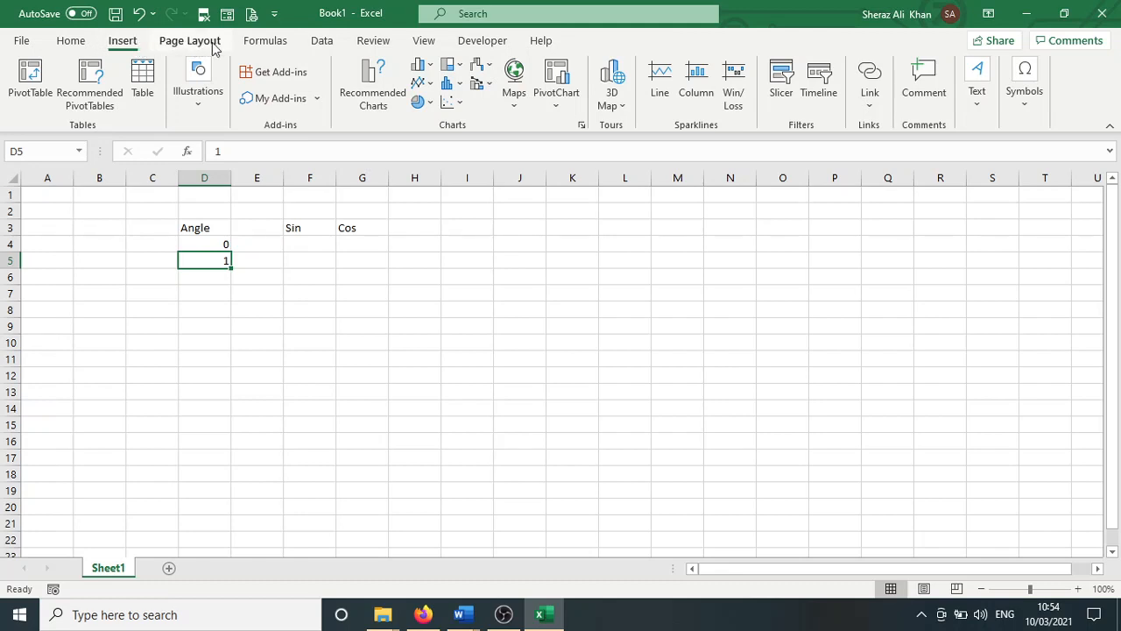
pyautogui.click(249, 47)
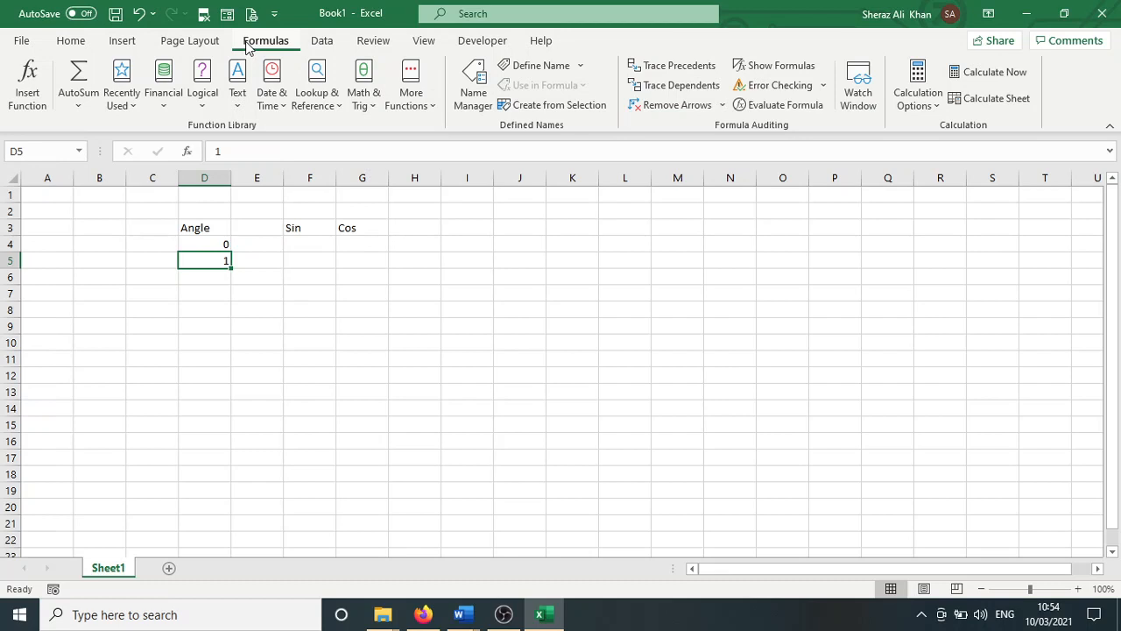
pyautogui.click(331, 49)
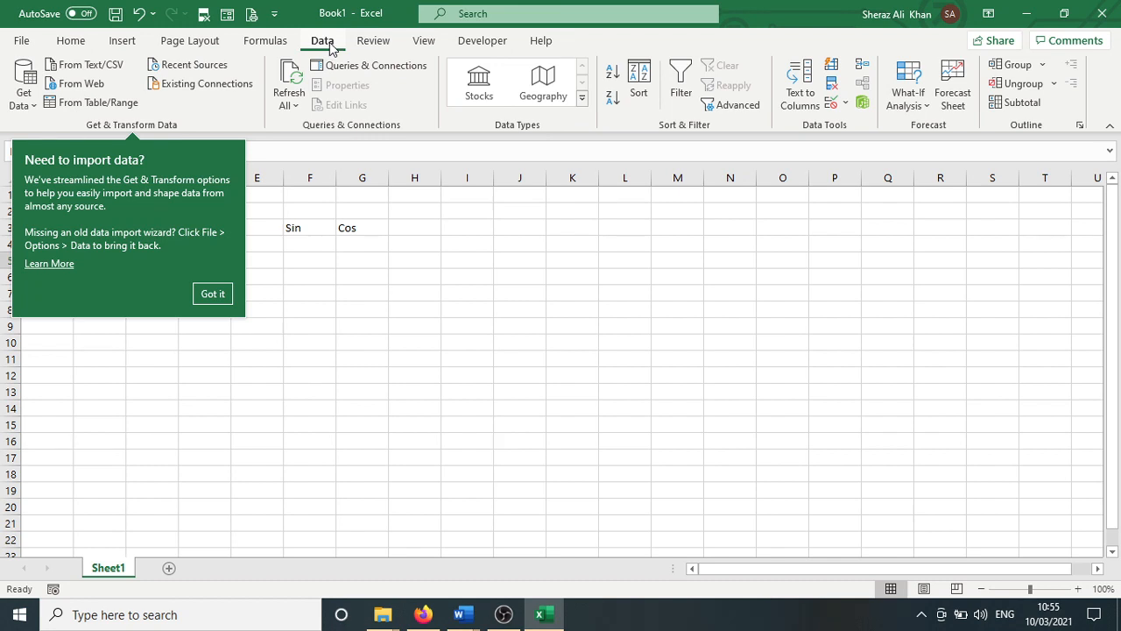
pyautogui.click(373, 42)
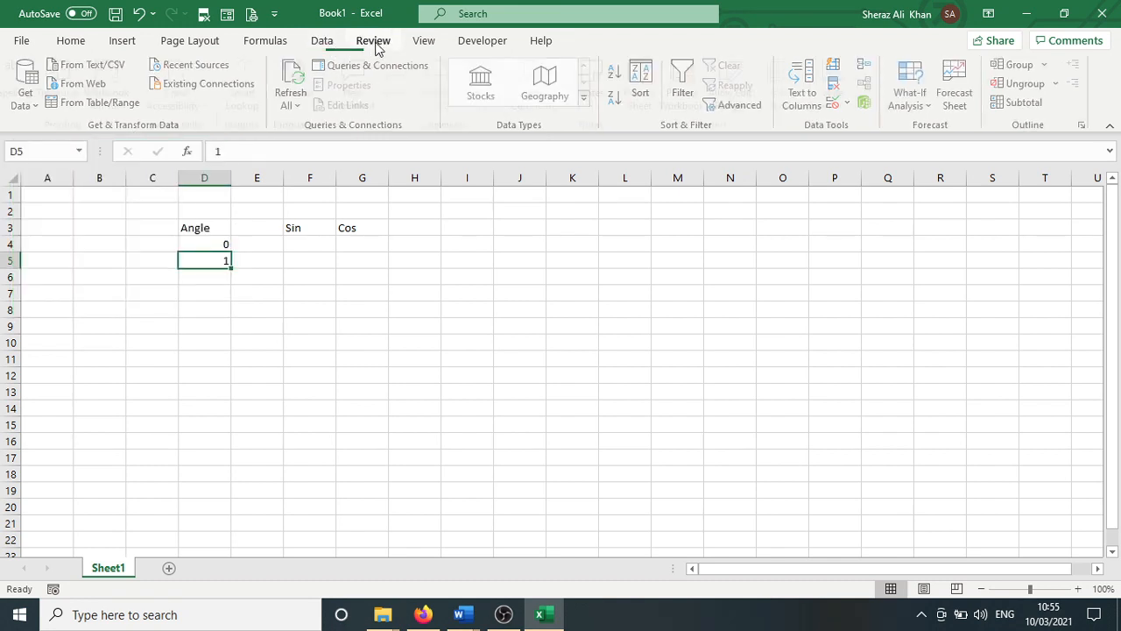
pyautogui.click(373, 42)
pyautogui.click(69, 43)
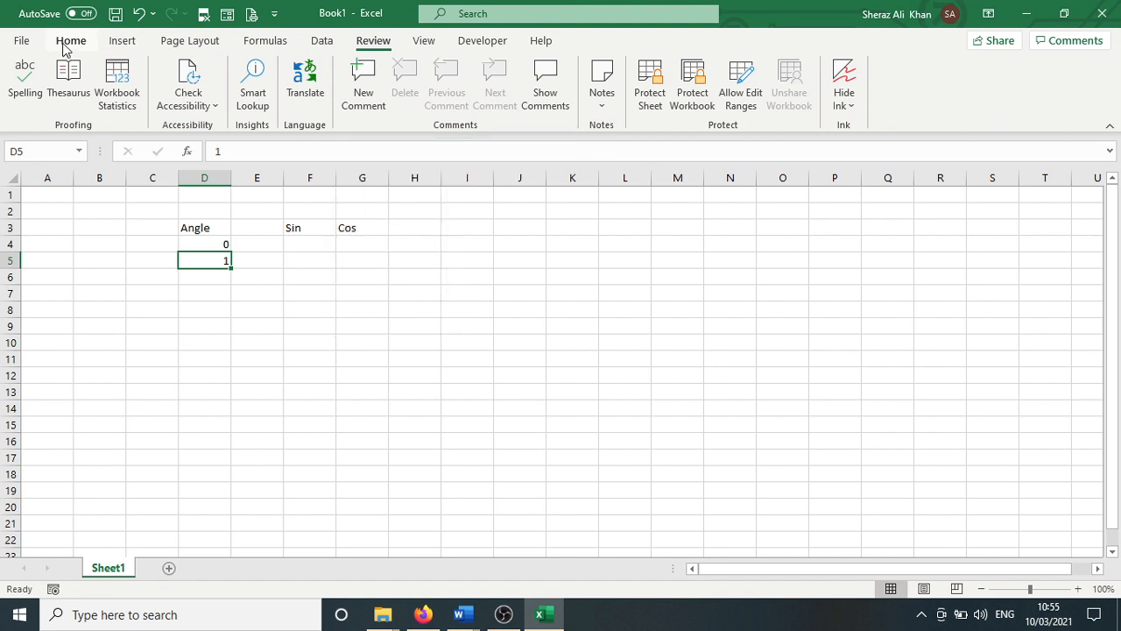
# Try to continue the angles by filling from cell D5 alone down to D14
pyautogui.click(219, 246)
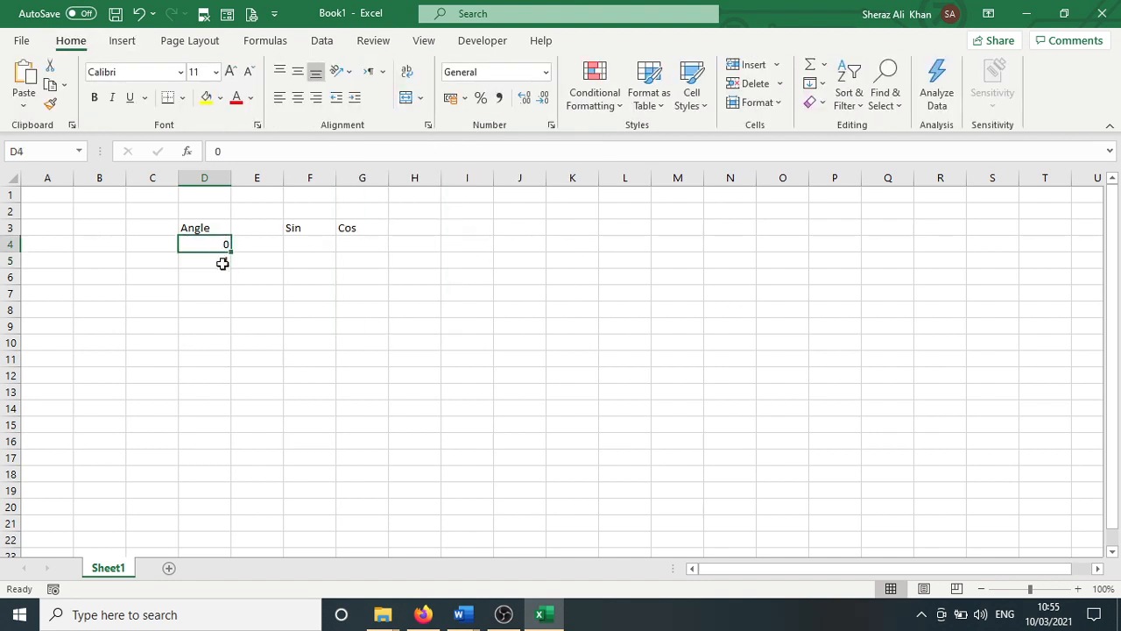
pyautogui.click(223, 263)
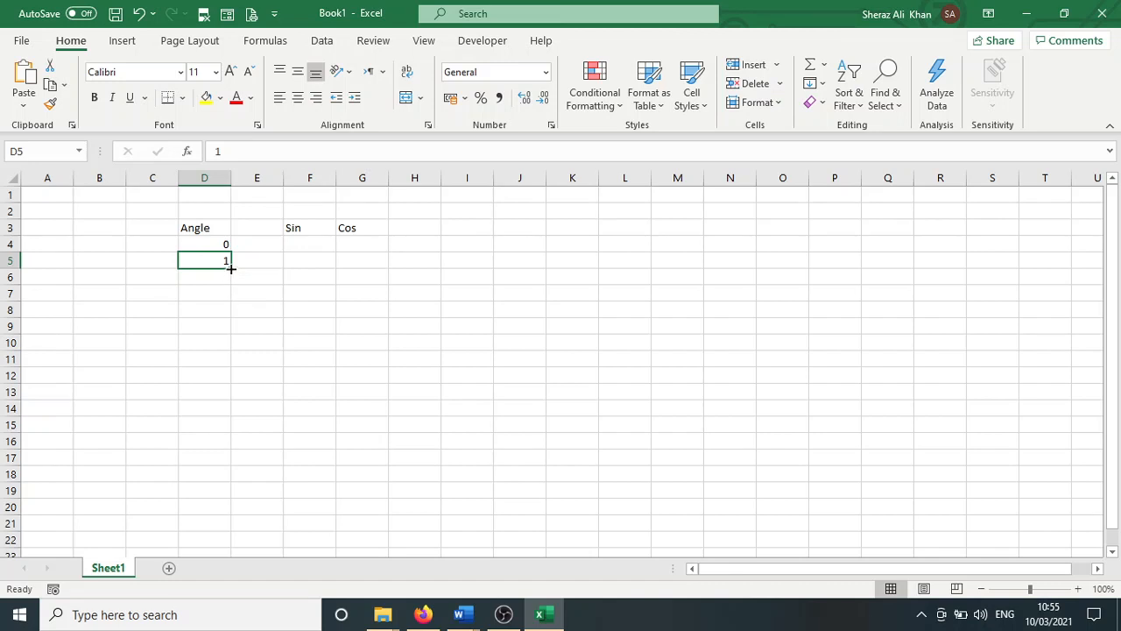
pyautogui.moveTo(230, 268); pyautogui.dragTo(233, 280)
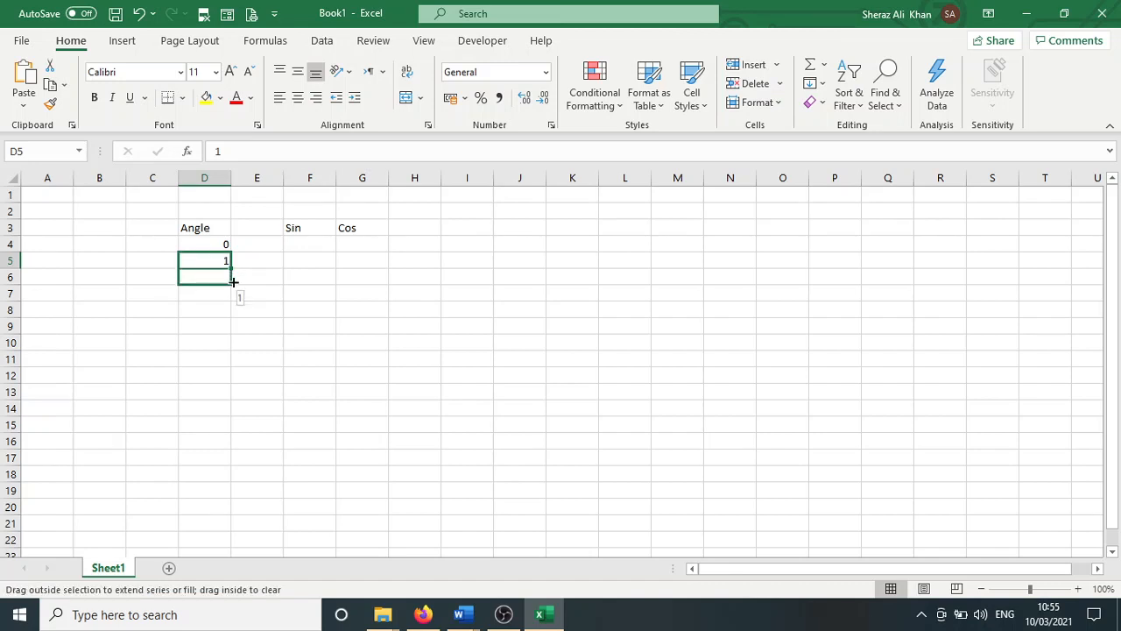
pyautogui.moveTo(233, 288); pyautogui.dragTo(227, 424)
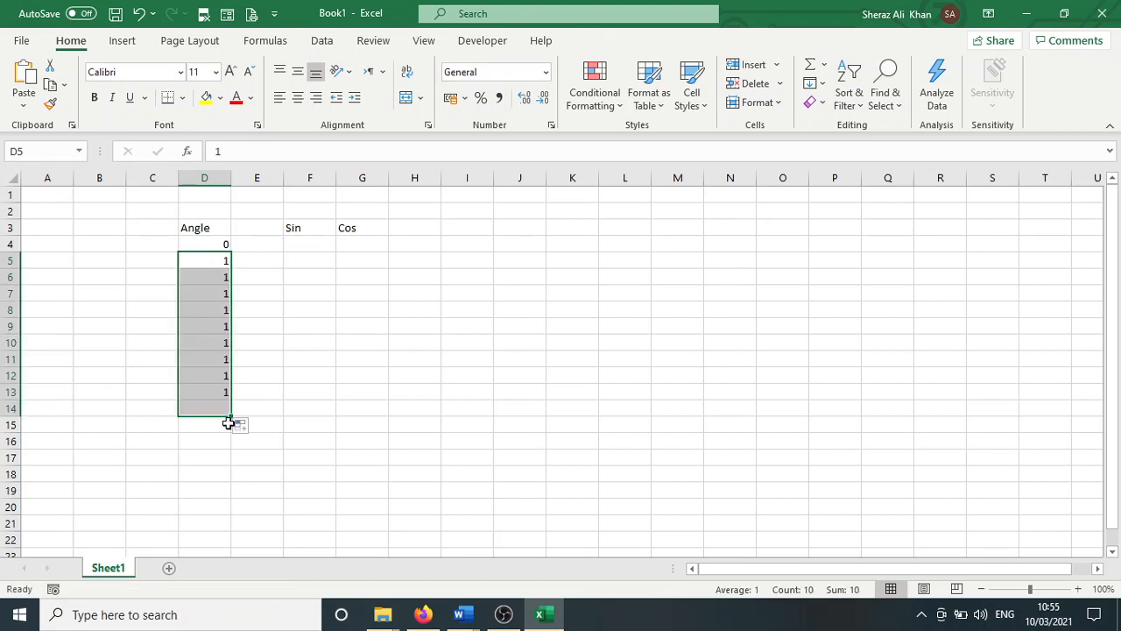
# Clear the copied values from cells D6 to D14, keeping the first two angles
pyautogui.click(222, 278)
pyautogui.moveTo(223, 277); pyautogui.dragTo(219, 408)
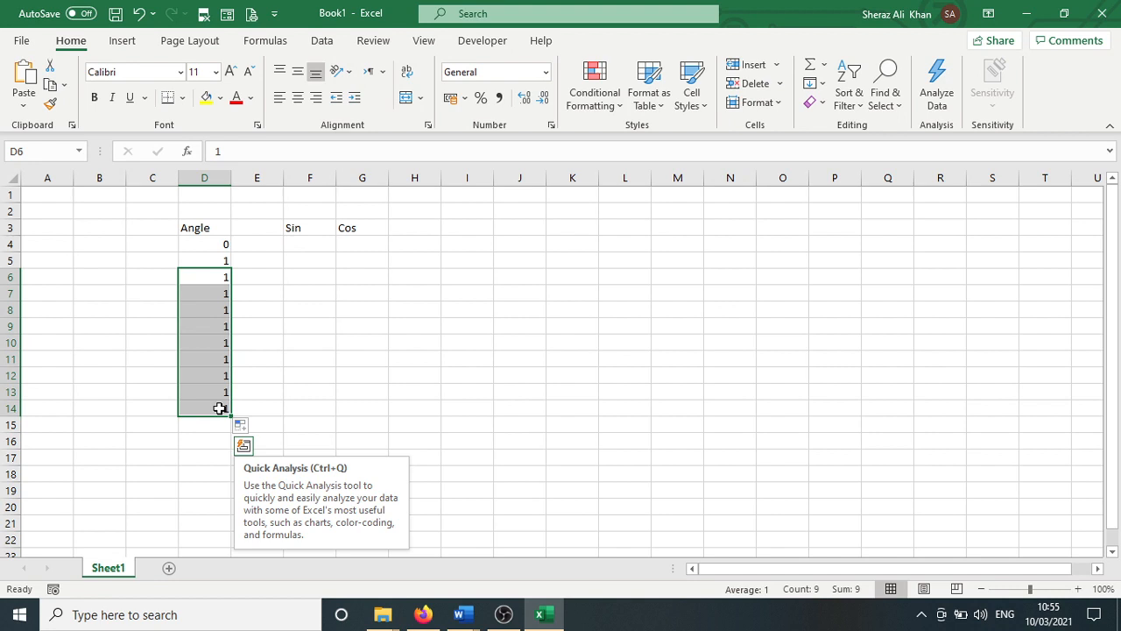
pyautogui.press('Delete')
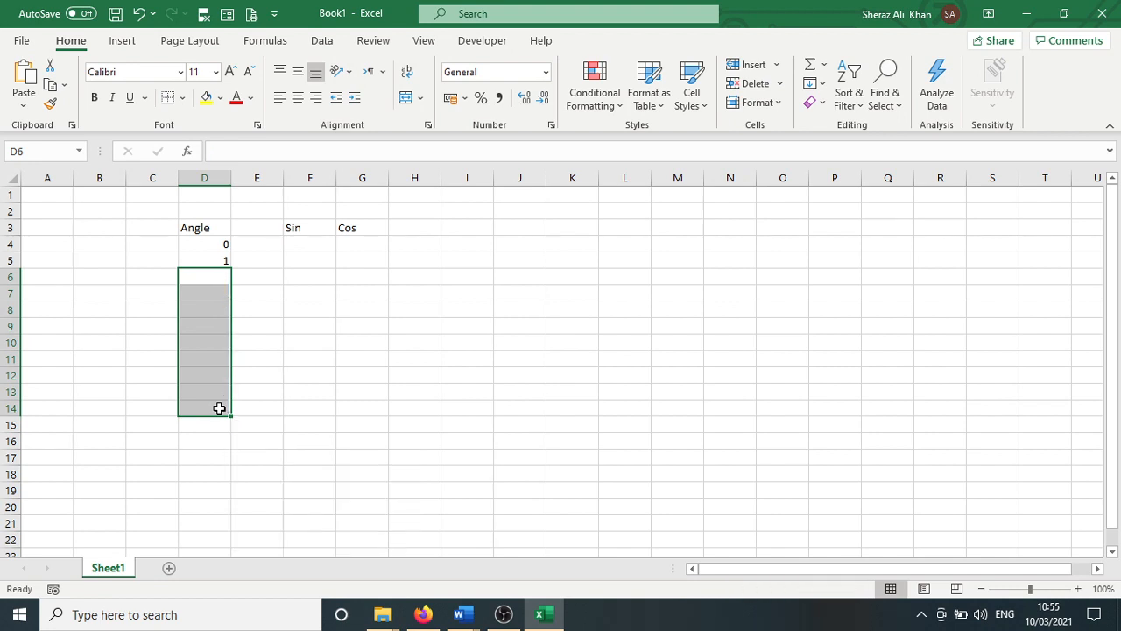
pyautogui.click(263, 314)
# Fill from cell D5 alone down to D21, then undo the fill
pyautogui.moveTo(222, 245); pyautogui.dragTo(221, 256)
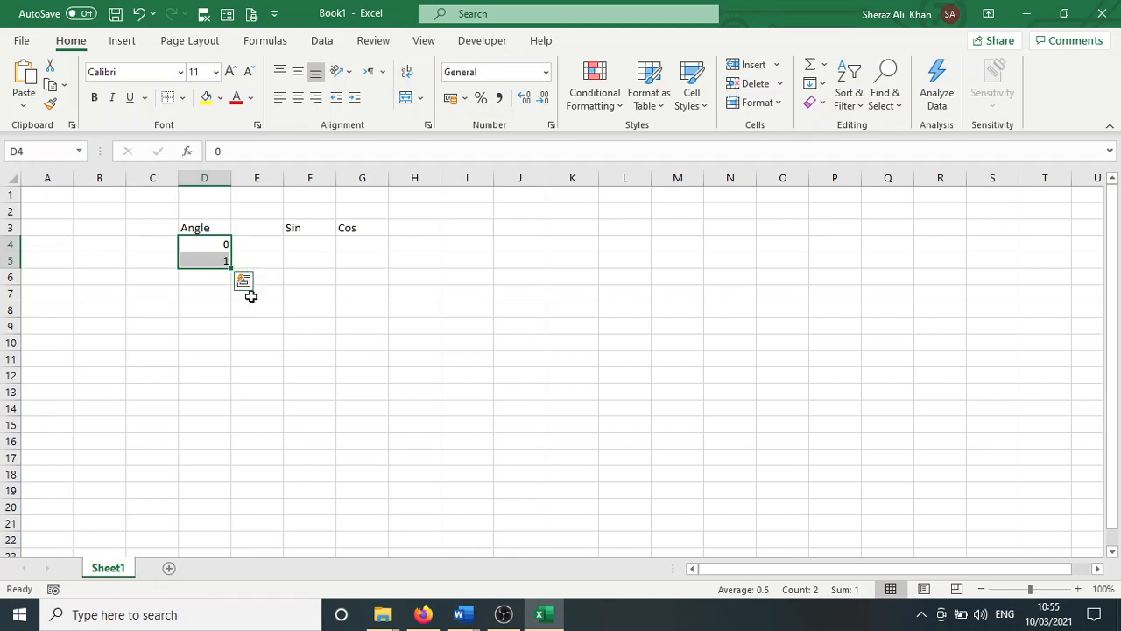
pyautogui.click(206, 298)
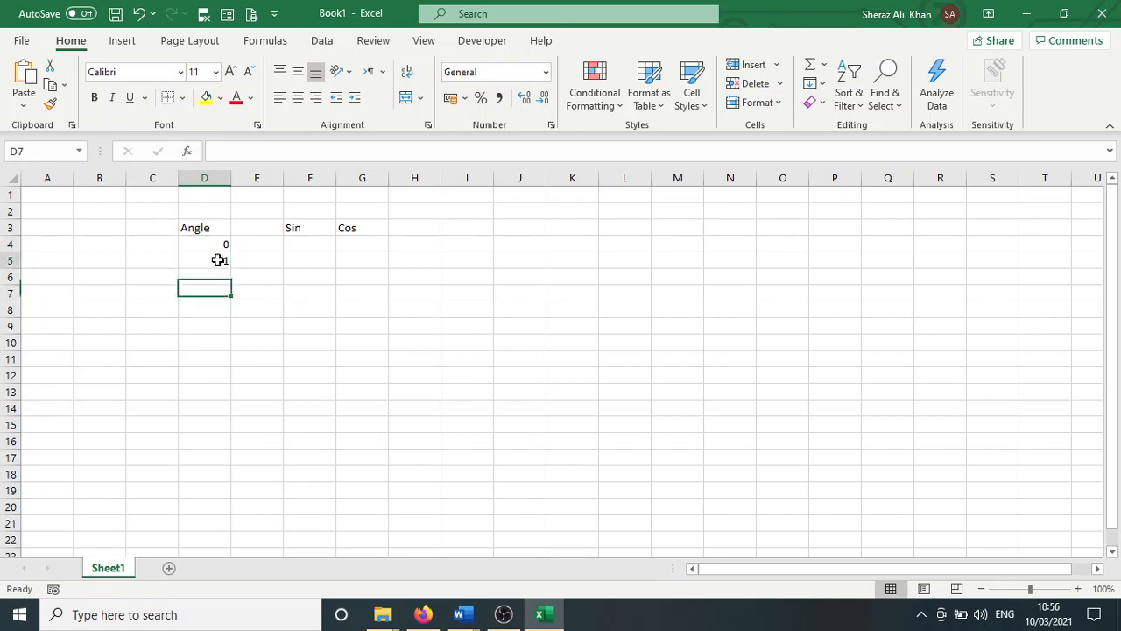
pyautogui.click(224, 261)
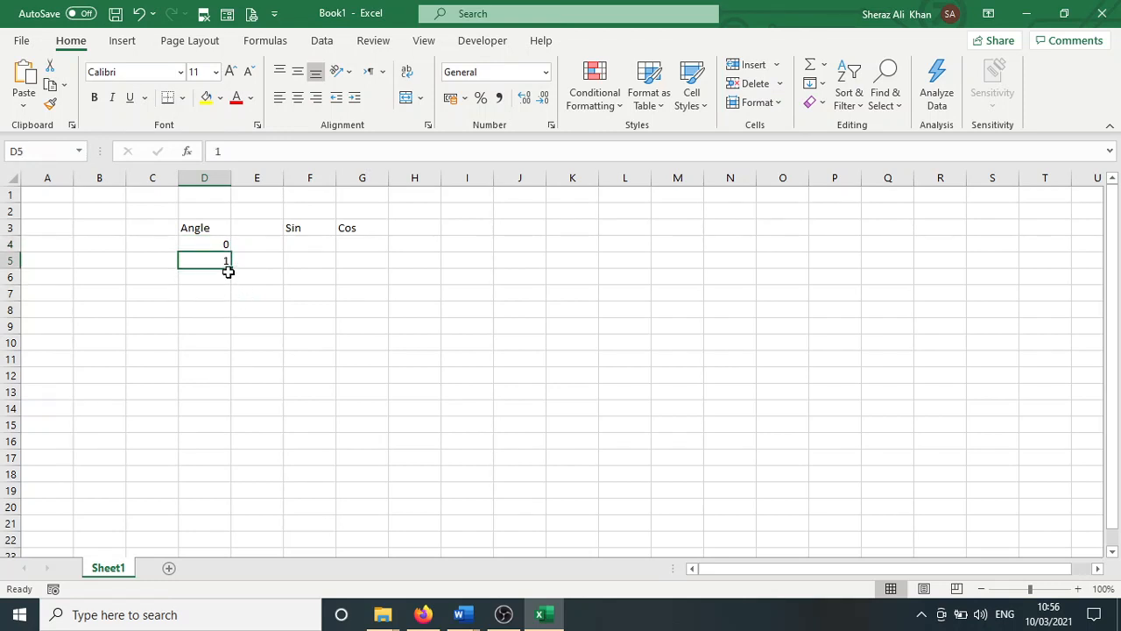
pyautogui.moveTo(233, 271); pyautogui.dragTo(241, 538)
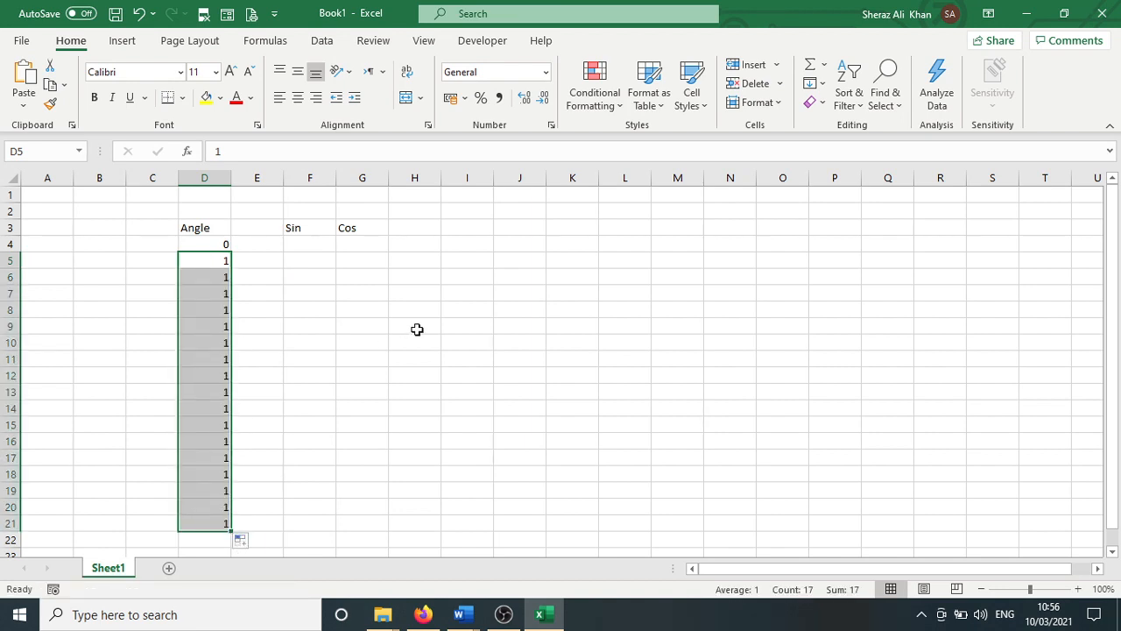
pyautogui.hotkey('ctrl', 'z')
# Fill the angle series from the pair D4:D5 down to D20, ending at 16
pyautogui.click(223, 244)
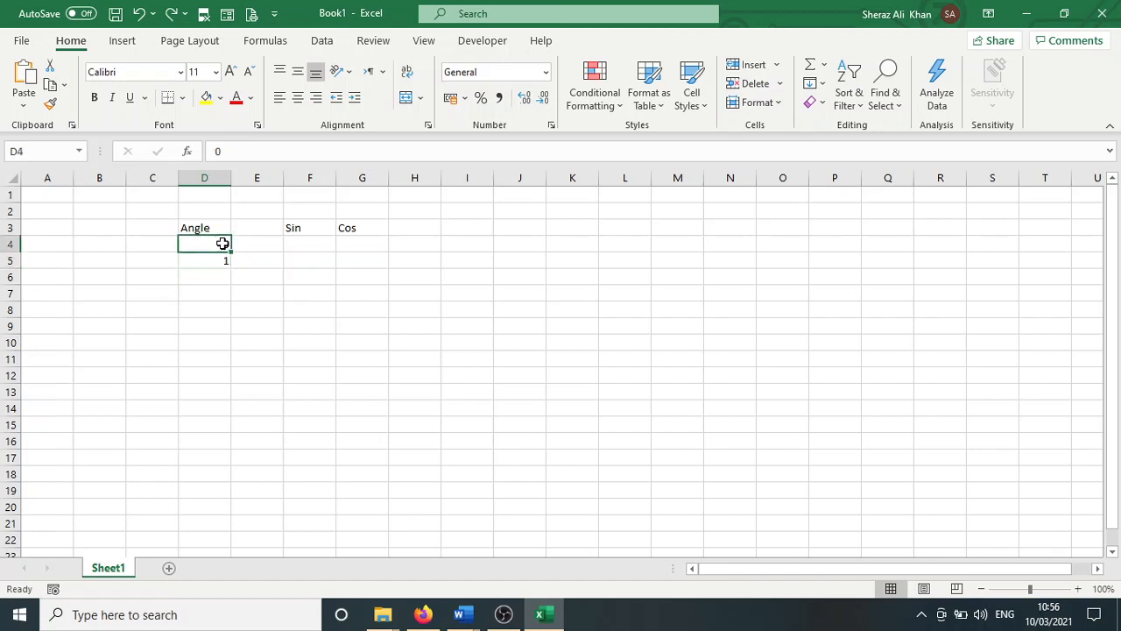
pyautogui.moveTo(223, 244); pyautogui.dragTo(223, 260)
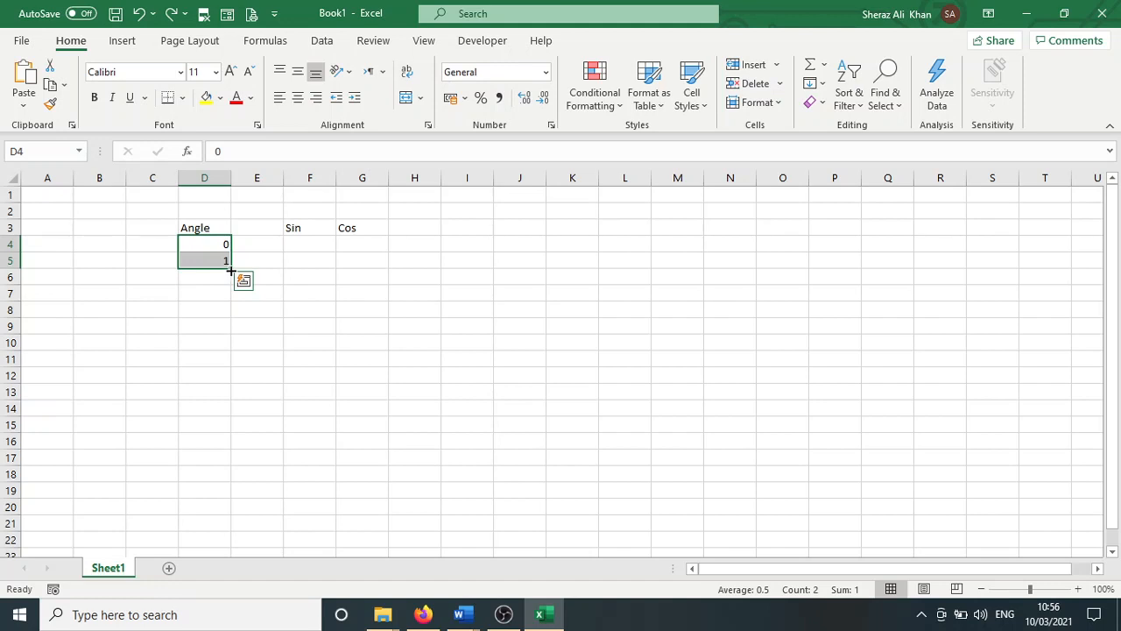
pyautogui.moveTo(230, 270); pyautogui.dragTo(233, 515)
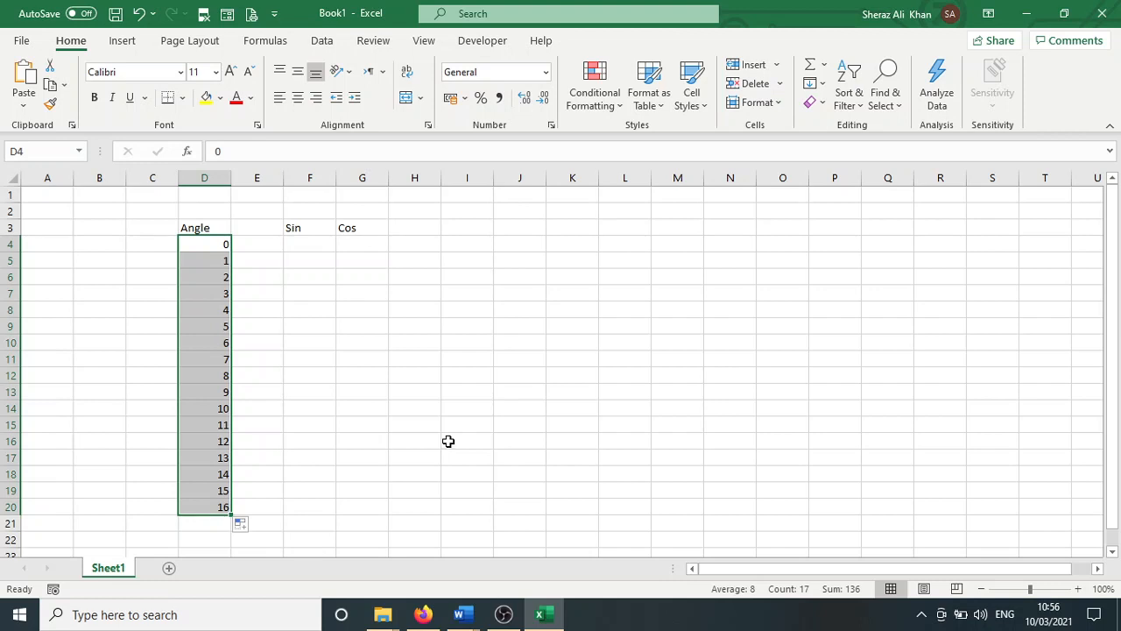
# Extend the angle series from its last two values, D19:D20, down to 360 in D364, and return to the top of the sheet
pyautogui.moveTo(223, 282); pyautogui.dragTo(220, 501)
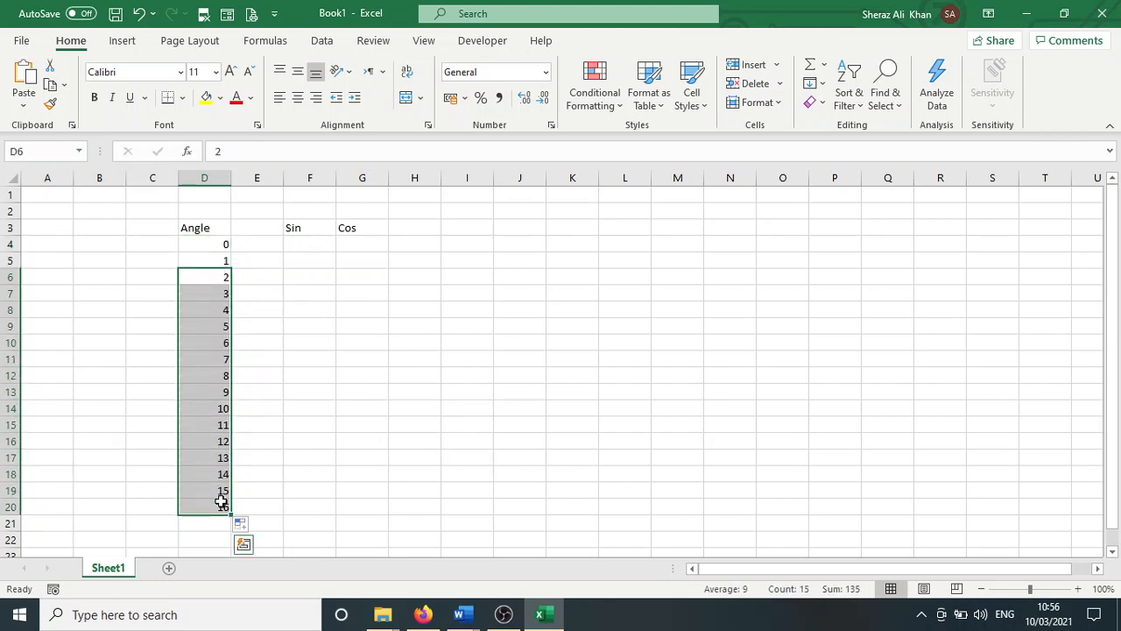
pyautogui.click(277, 408)
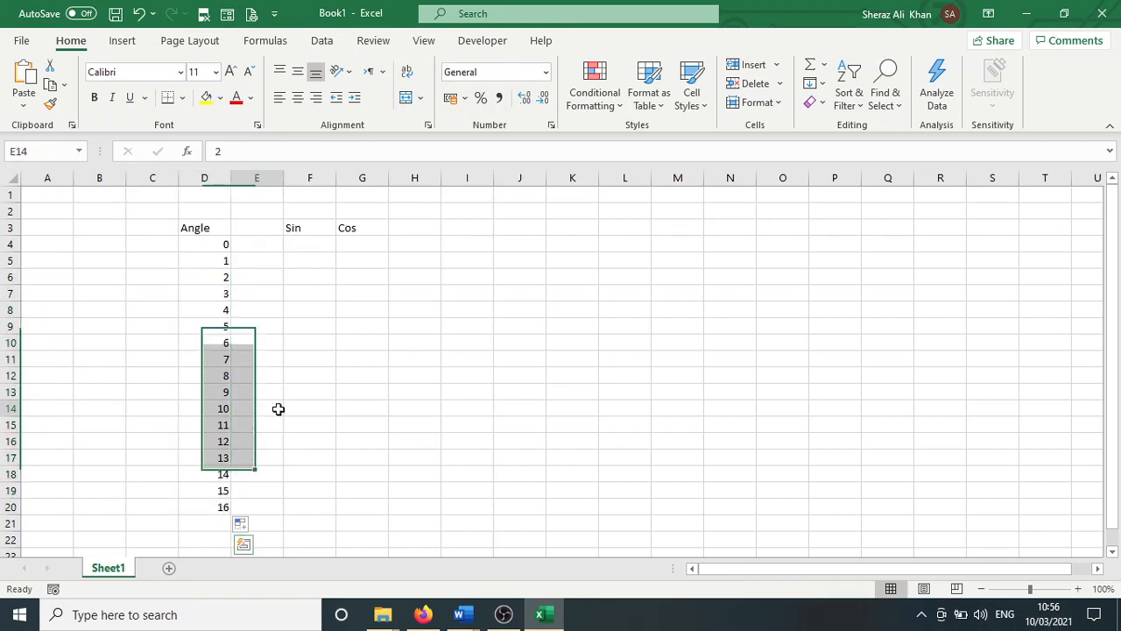
pyautogui.click(225, 493)
pyautogui.moveTo(225, 493); pyautogui.dragTo(226, 245)
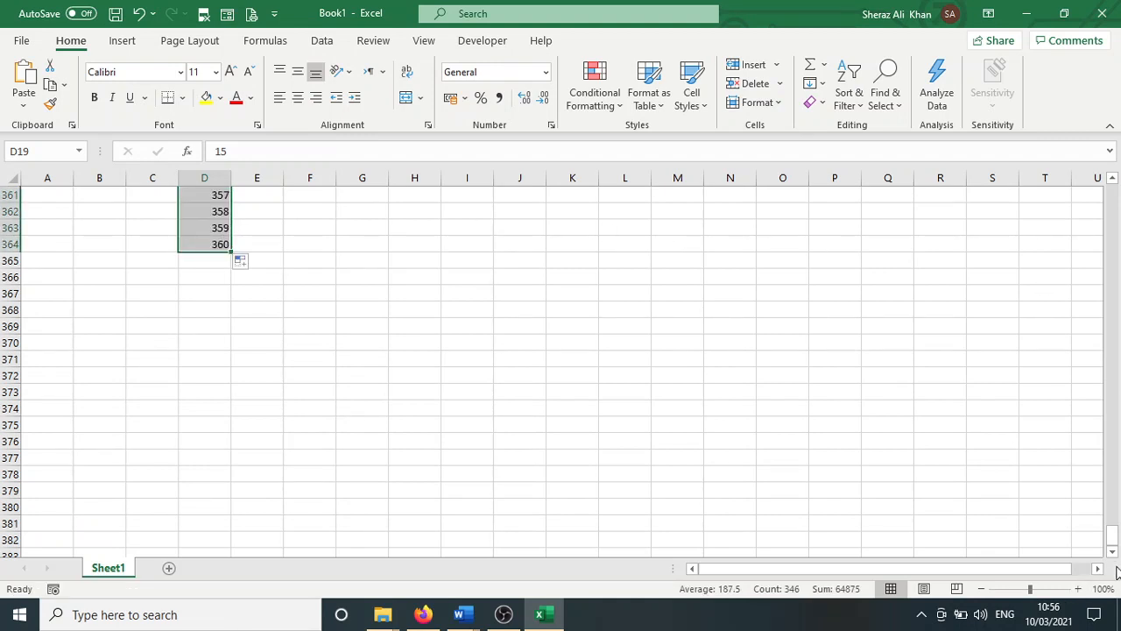
pyautogui.moveTo(1112, 532); pyautogui.dragTo(1113, 187)
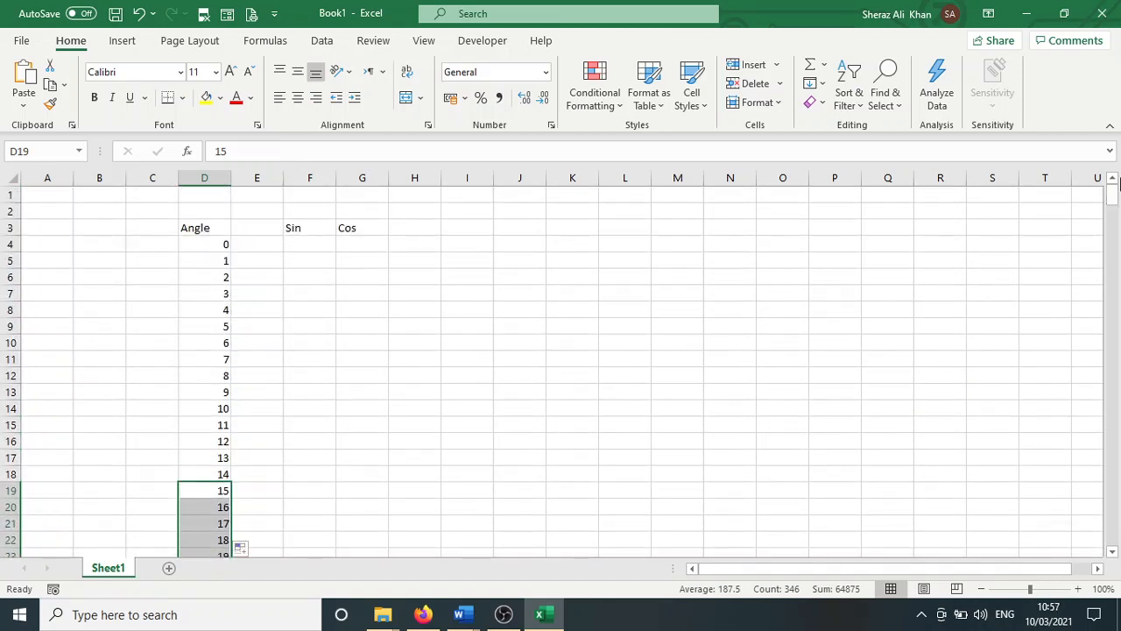
# Undo the last two fills of the angle series, back to the starting pair in D4:D5
pyautogui.click(223, 243)
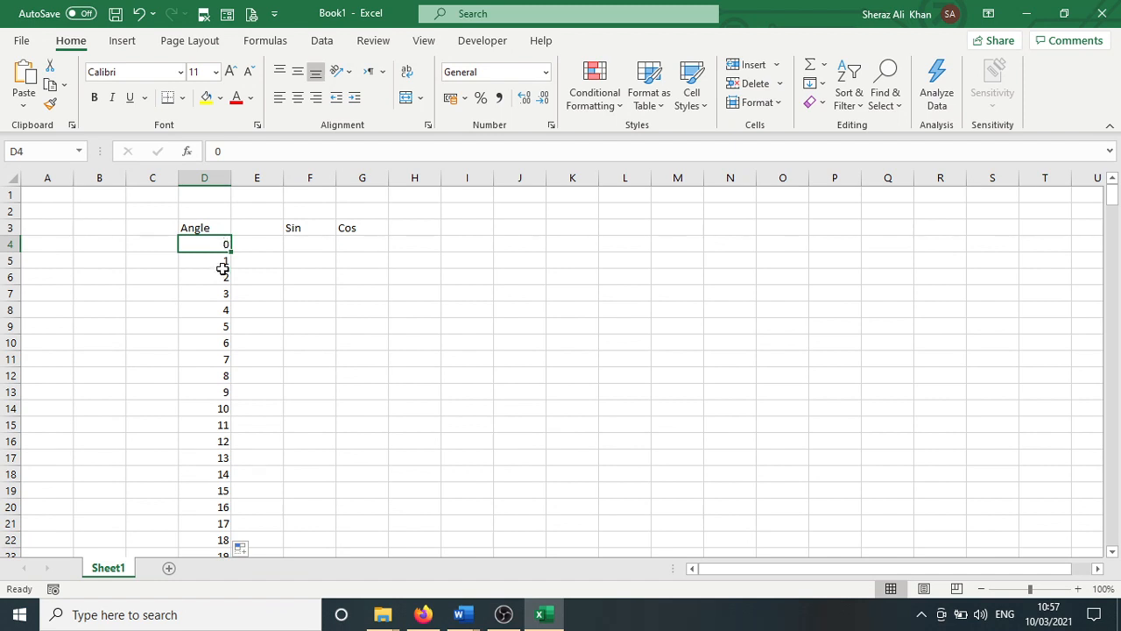
pyautogui.click(222, 278)
pyautogui.hotkey('ctrl', 'z')
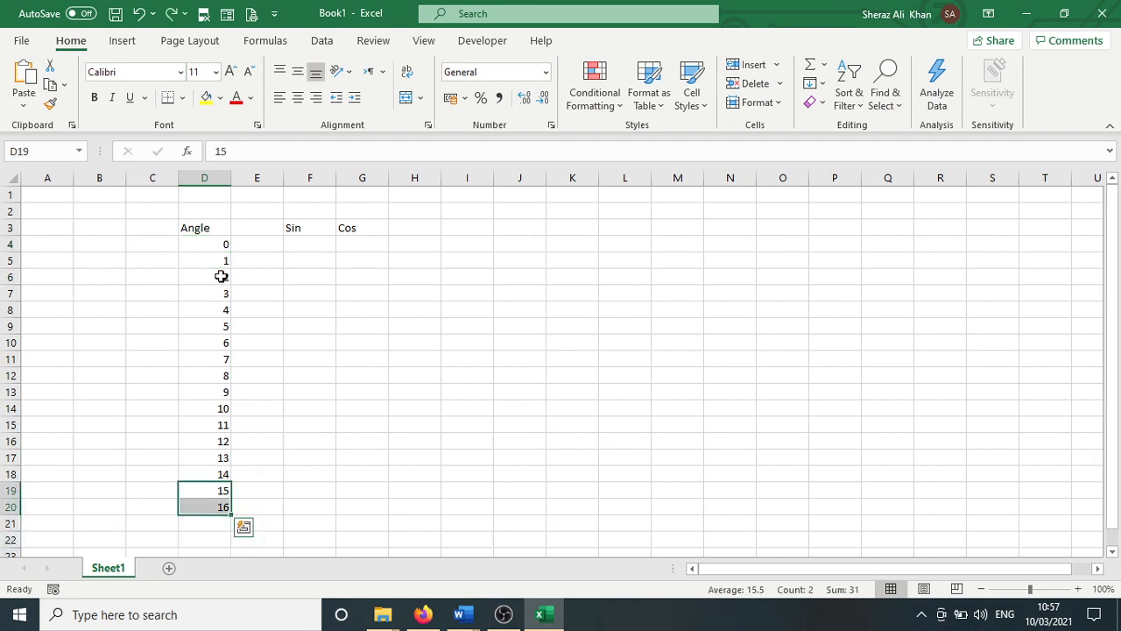
pyautogui.hotkey('ctrl', 'z')
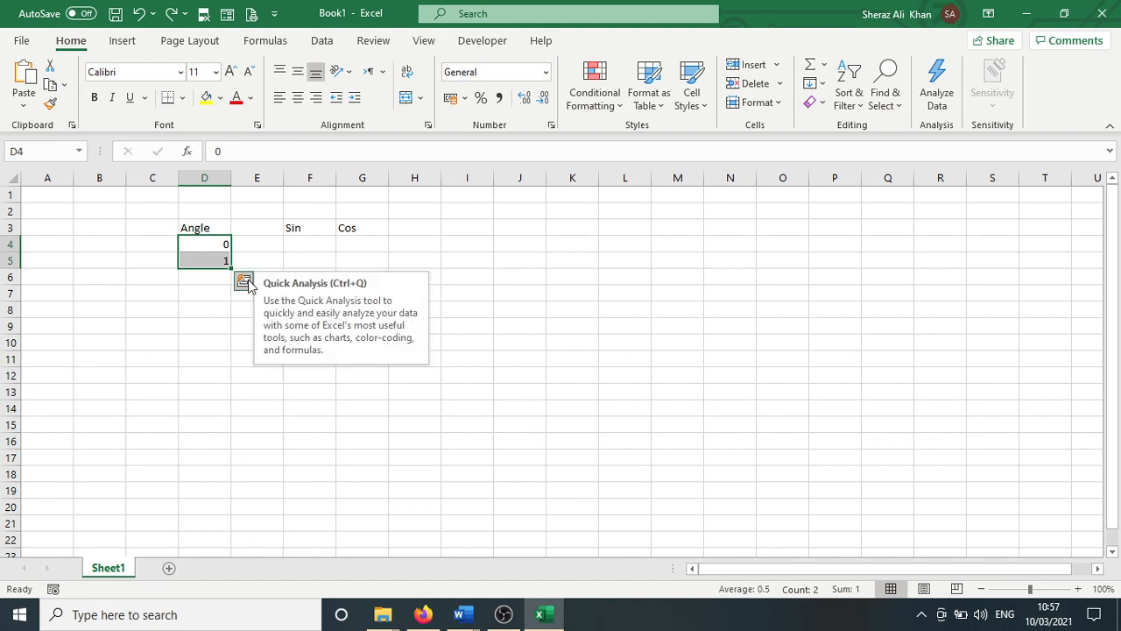
# Look through the Quick Analysis options for D4:D5, covering formatting, charts, totals, tables and sparklines, and close them without applying any
pyautogui.click(245, 284)
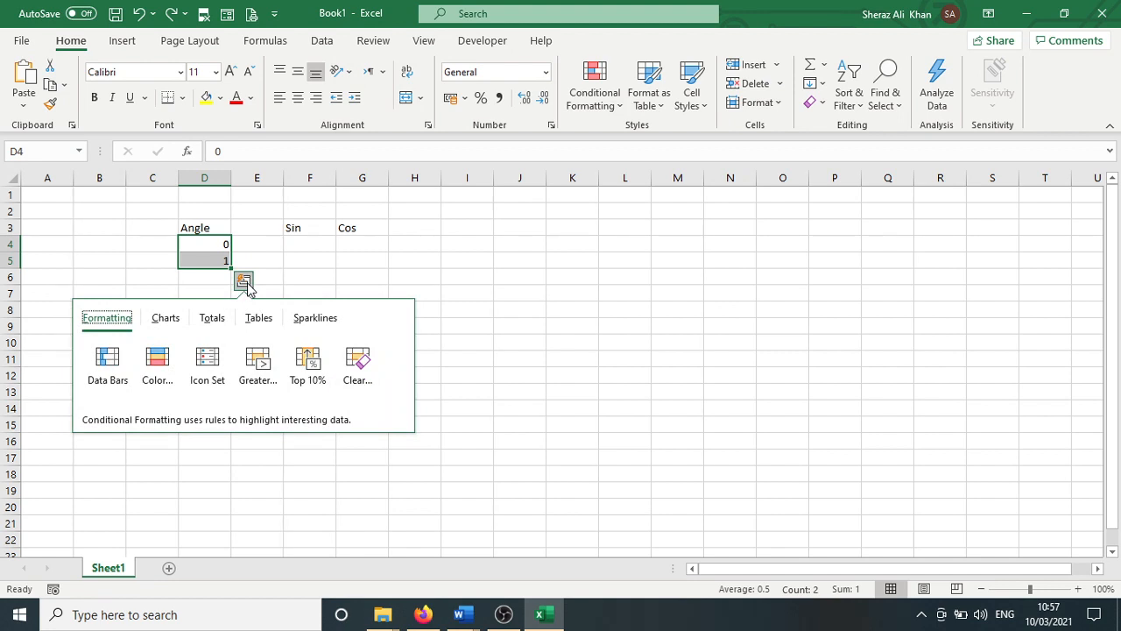
pyautogui.click(166, 319)
pyautogui.click(210, 321)
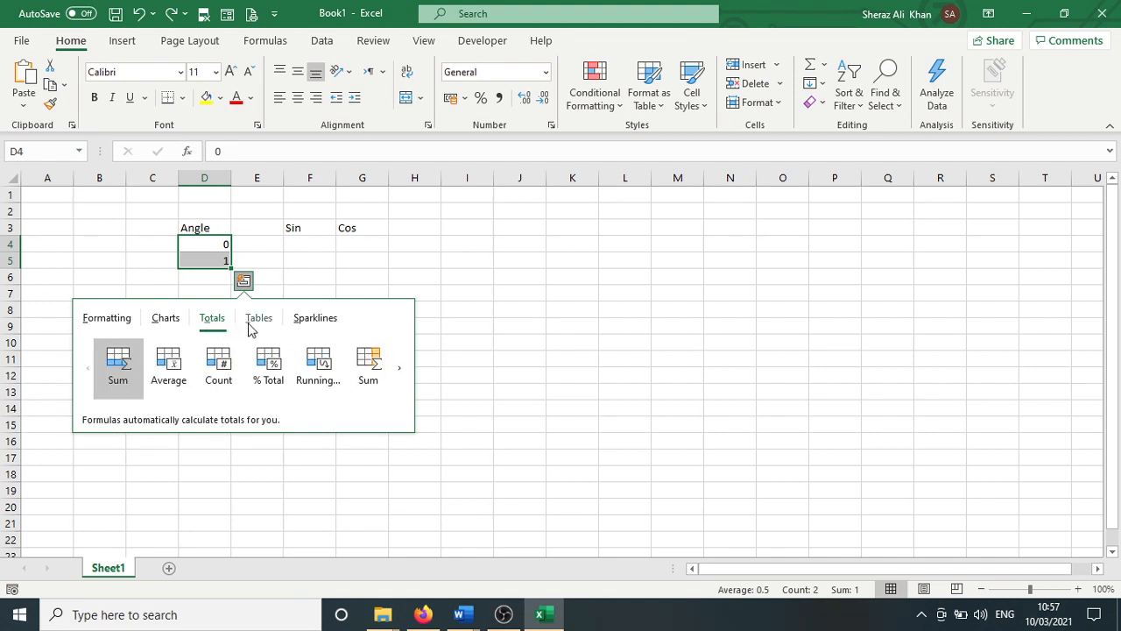
pyautogui.click(400, 369)
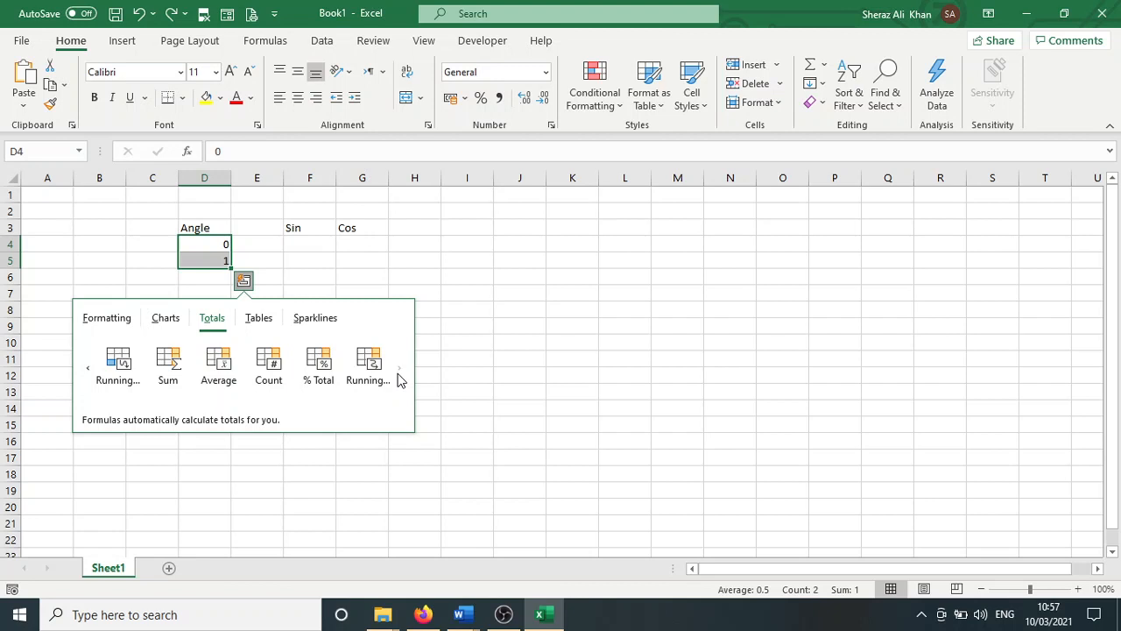
pyautogui.click(265, 317)
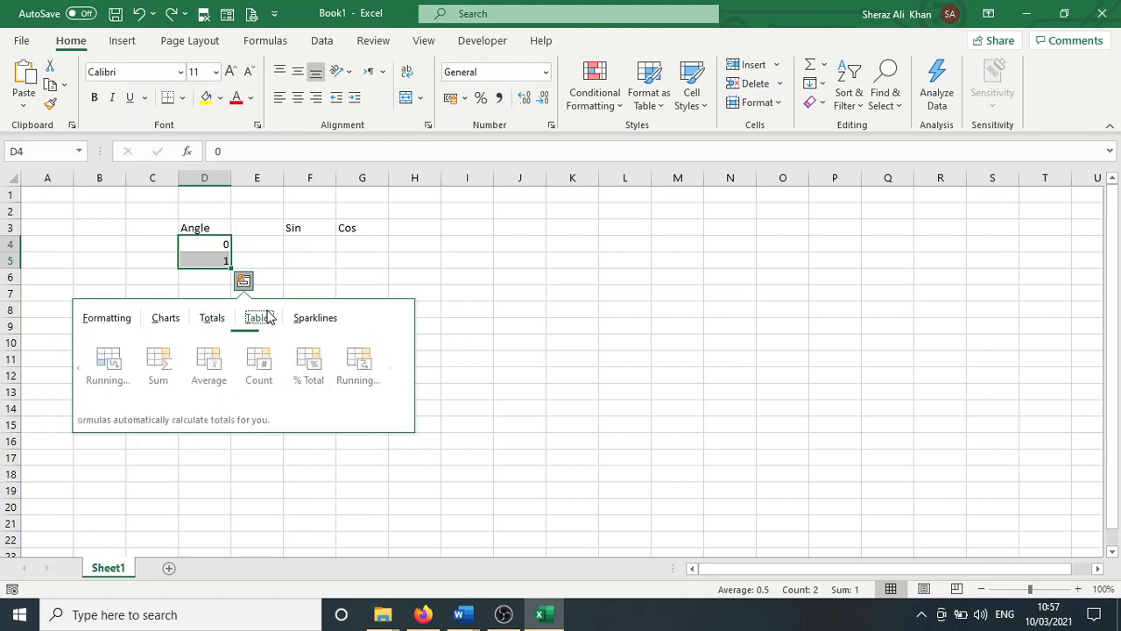
pyautogui.click(317, 319)
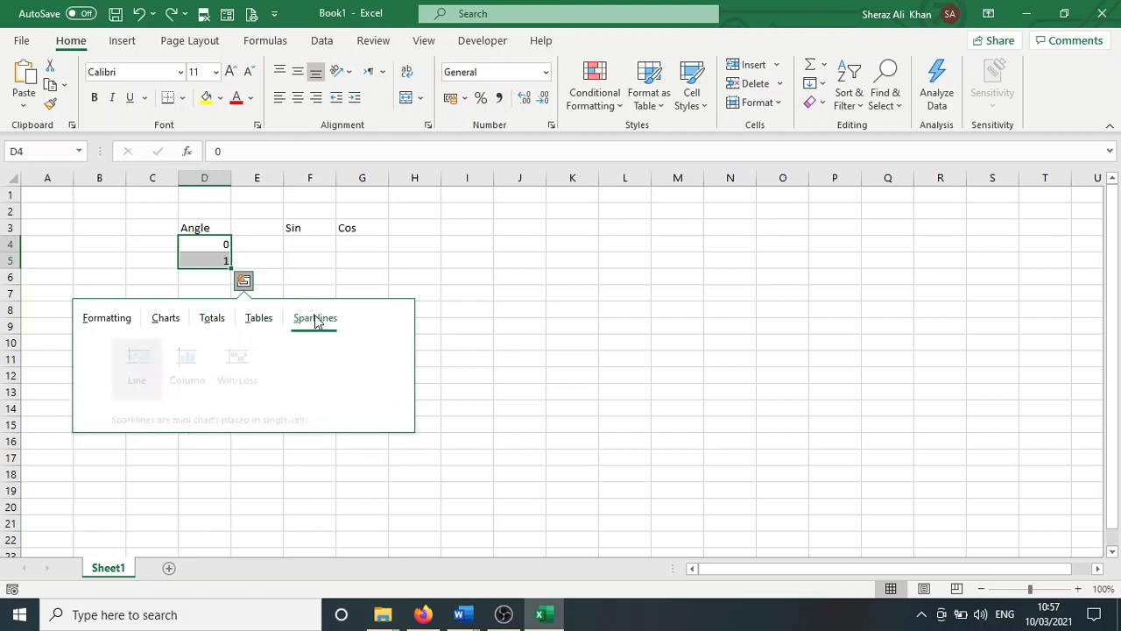
pyautogui.click(95, 322)
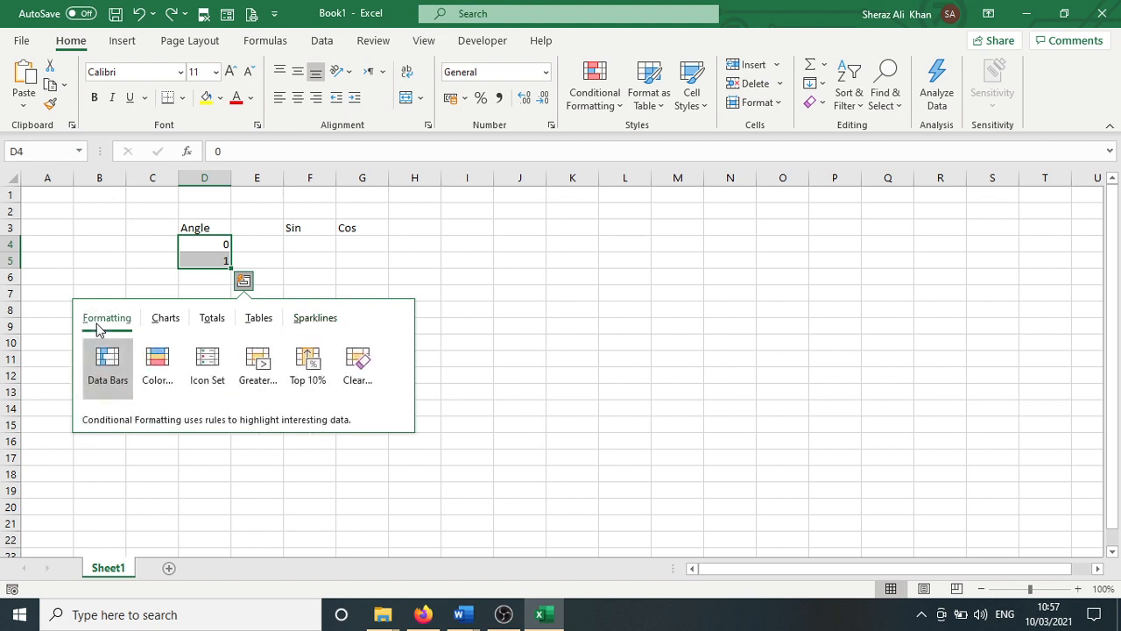
pyautogui.click(510, 338)
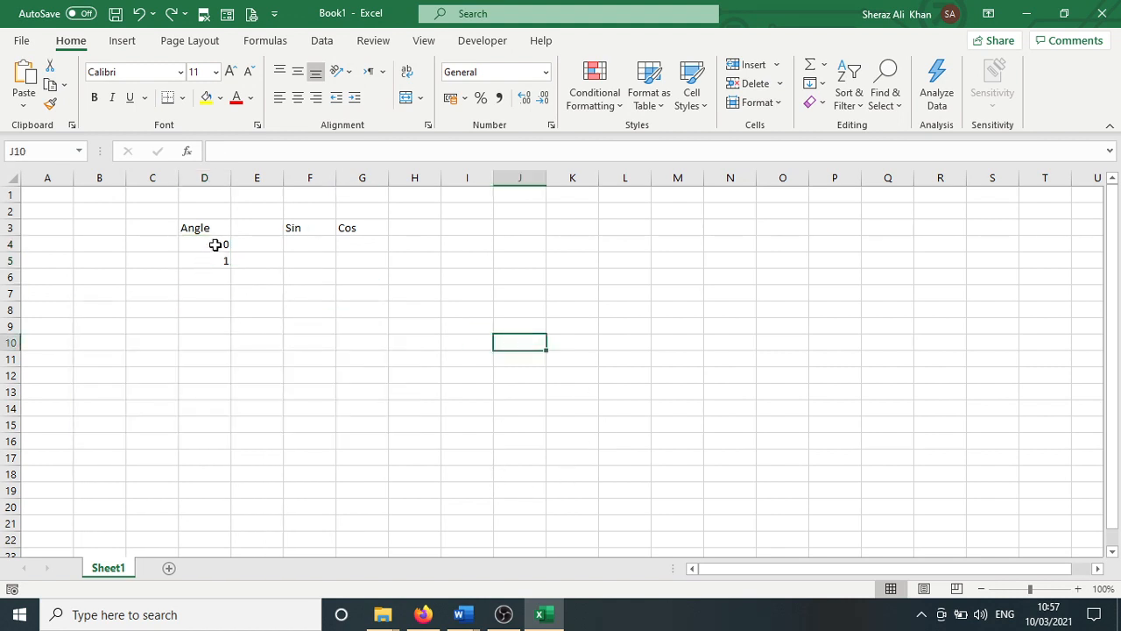
# Fill the angle series from the pair D4:D5 down to 360 in D364, undoing any overshoot, and return to the top of the sheet
pyautogui.moveTo(215, 243); pyautogui.dragTo(236, 627)
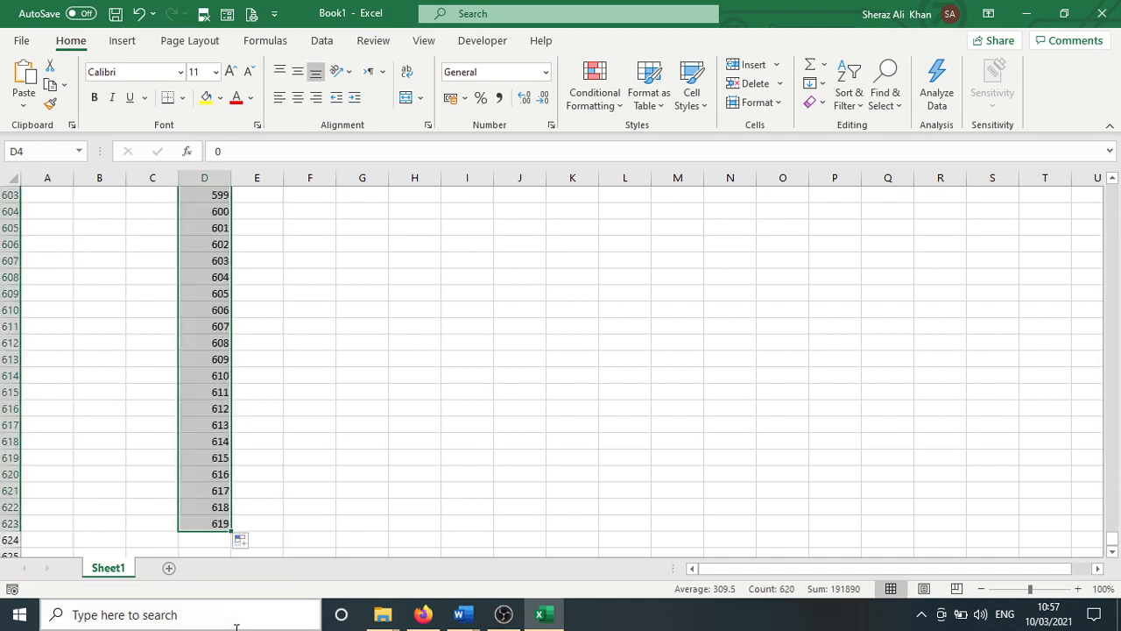
pyautogui.hotkey('ctrl', 'z')
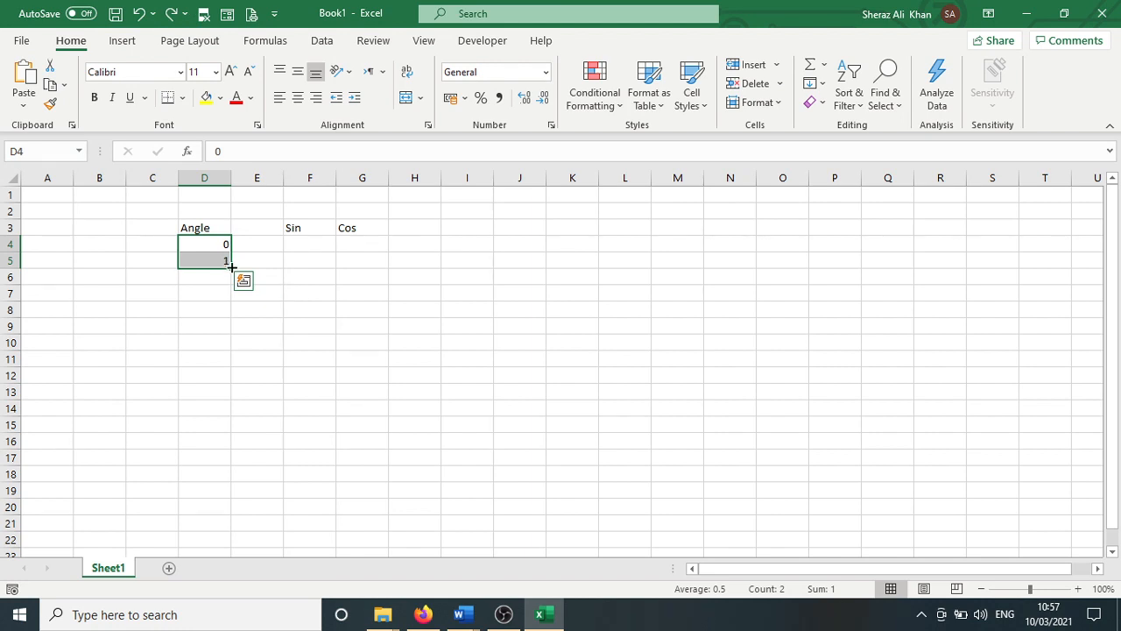
pyautogui.moveTo(231, 265); pyautogui.dragTo(227, 374)
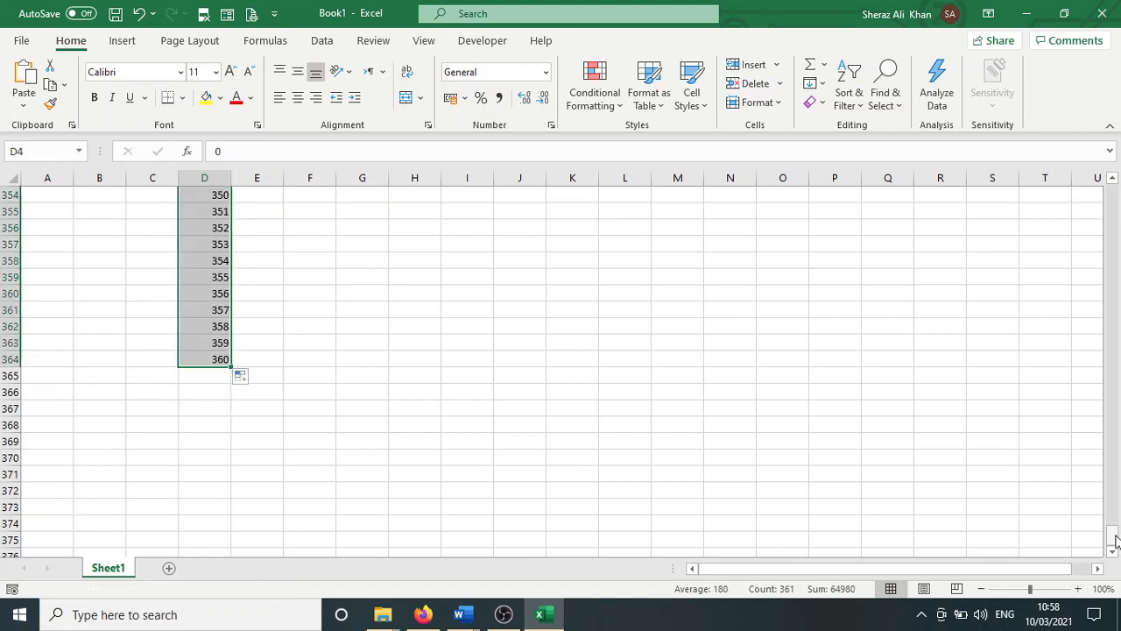
pyautogui.moveTo(1115, 536); pyautogui.dragTo(1115, 178)
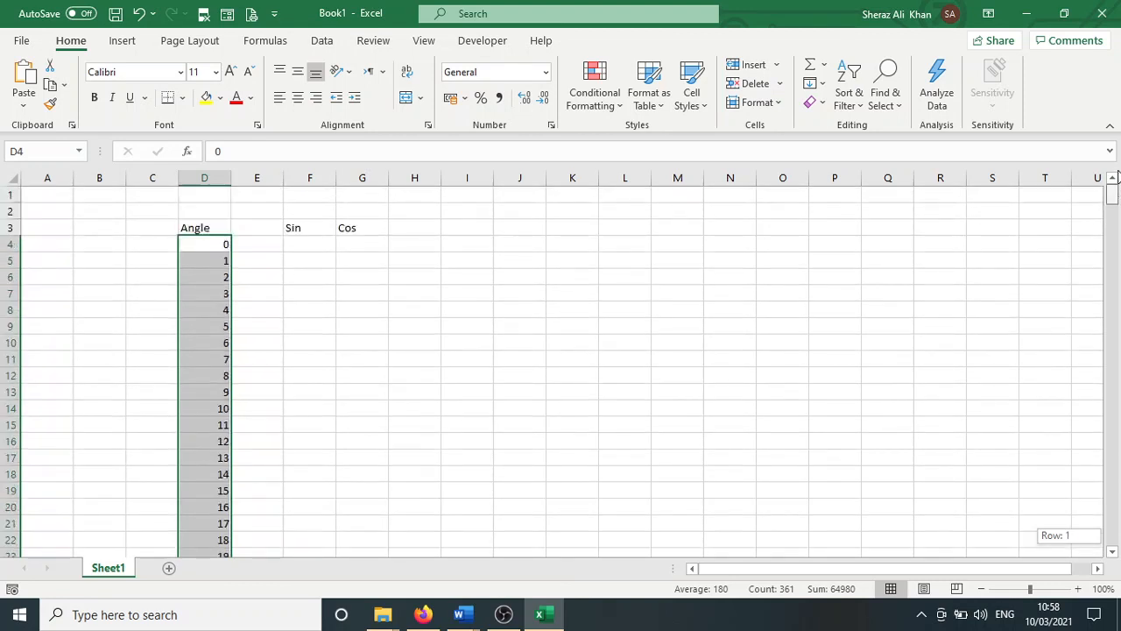
# Examine the contents of angle cells D4 to D7 and the empty cells F4 to F9 under the Sin heading
pyautogui.click(317, 256)
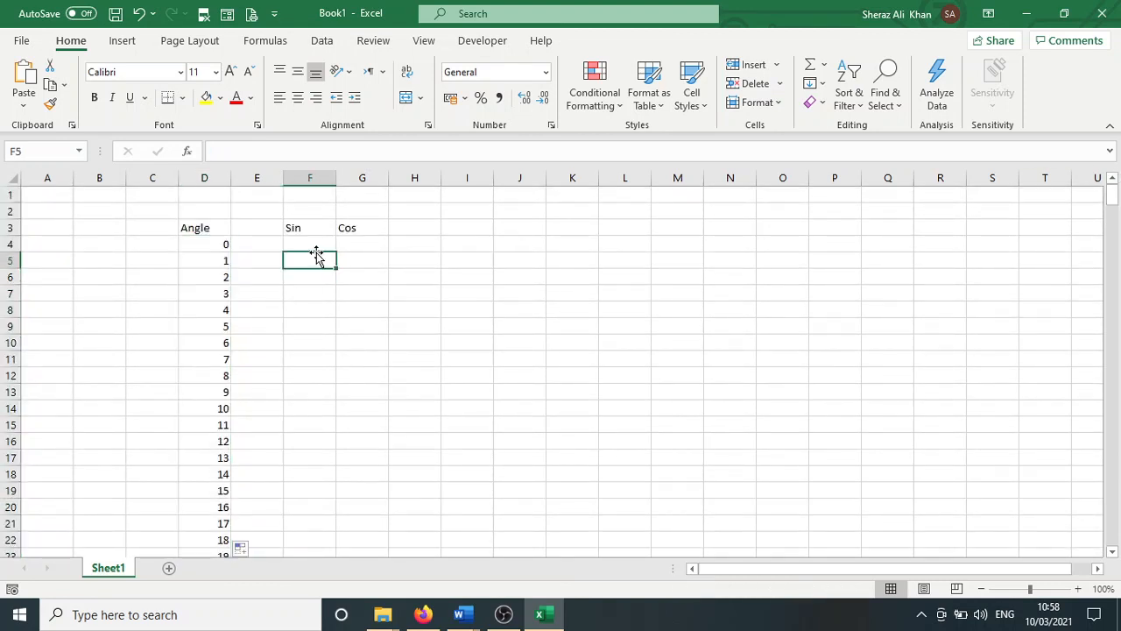
pyautogui.click(311, 244)
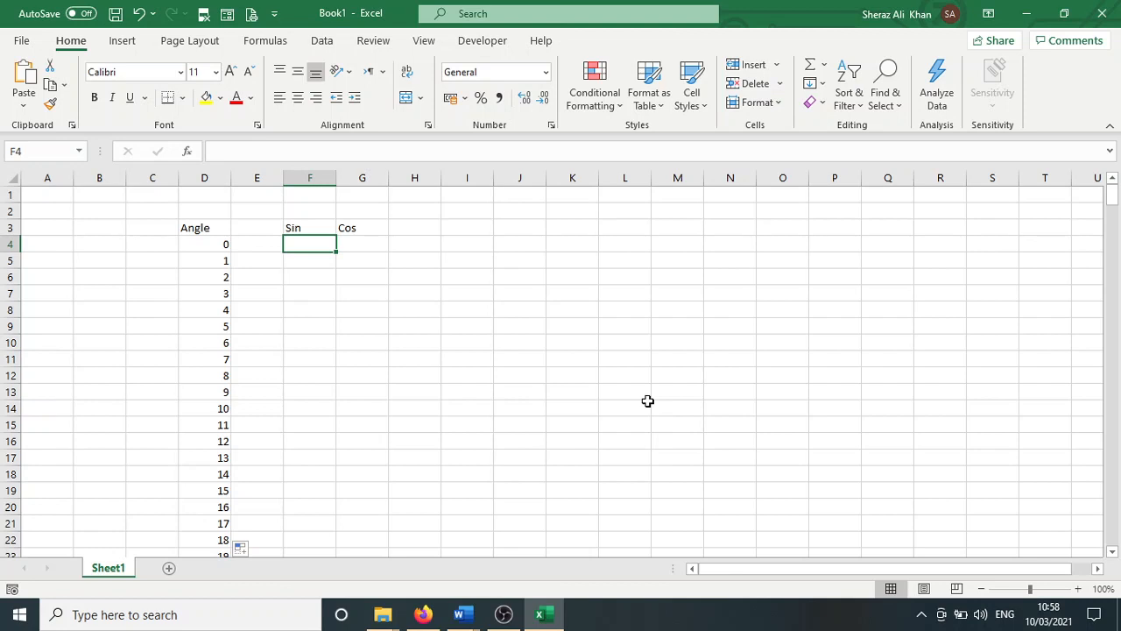
pyautogui.click(226, 245)
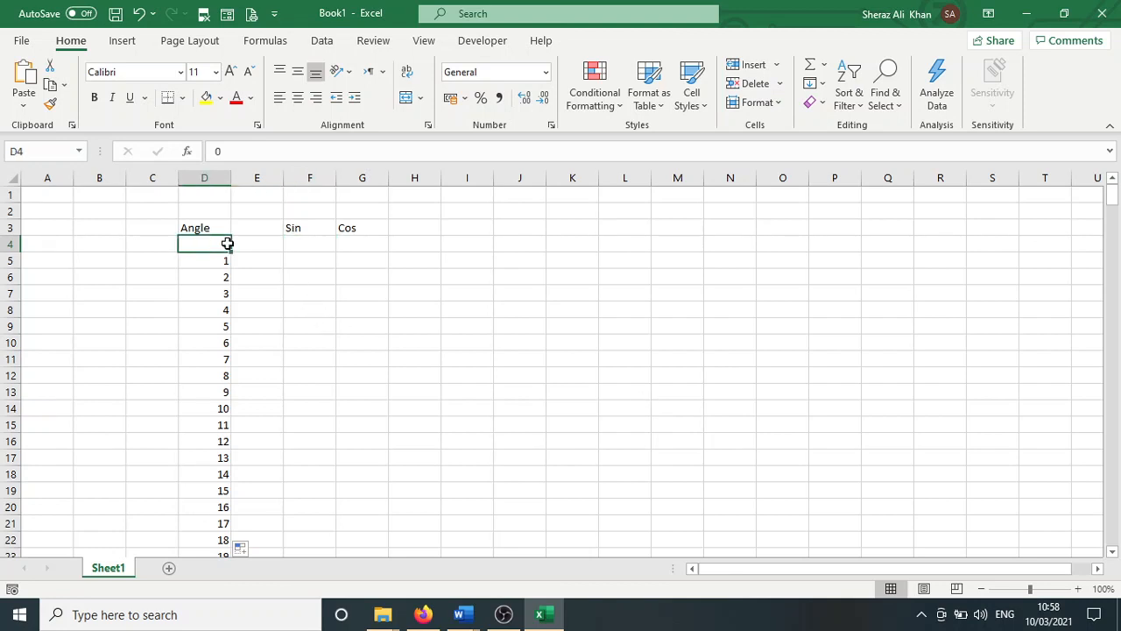
pyautogui.click(309, 242)
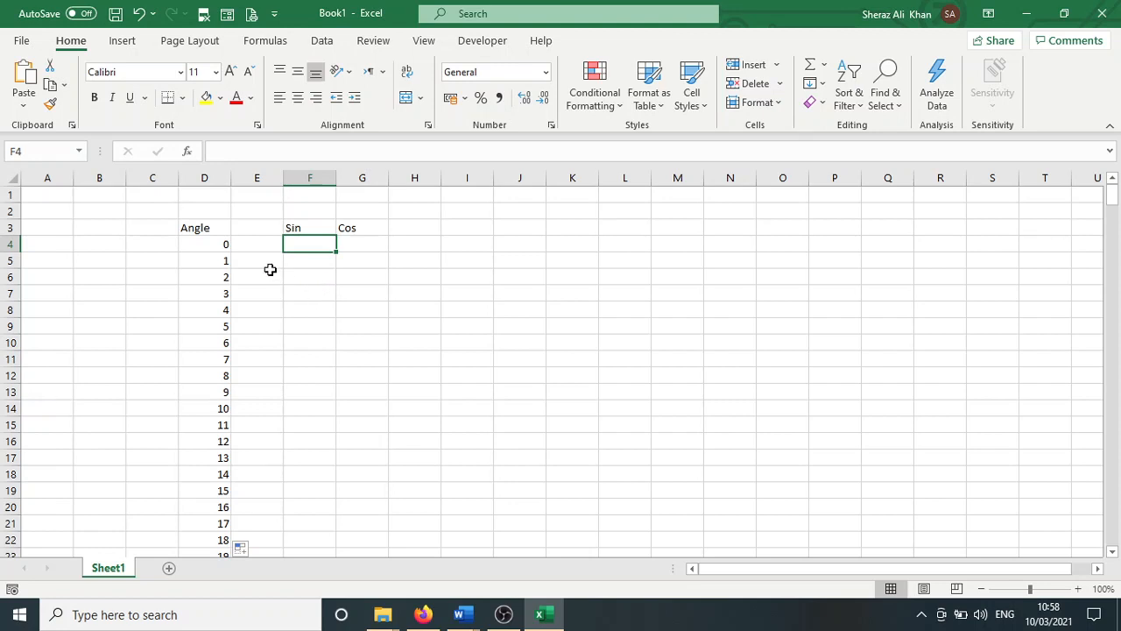
pyautogui.click(215, 246)
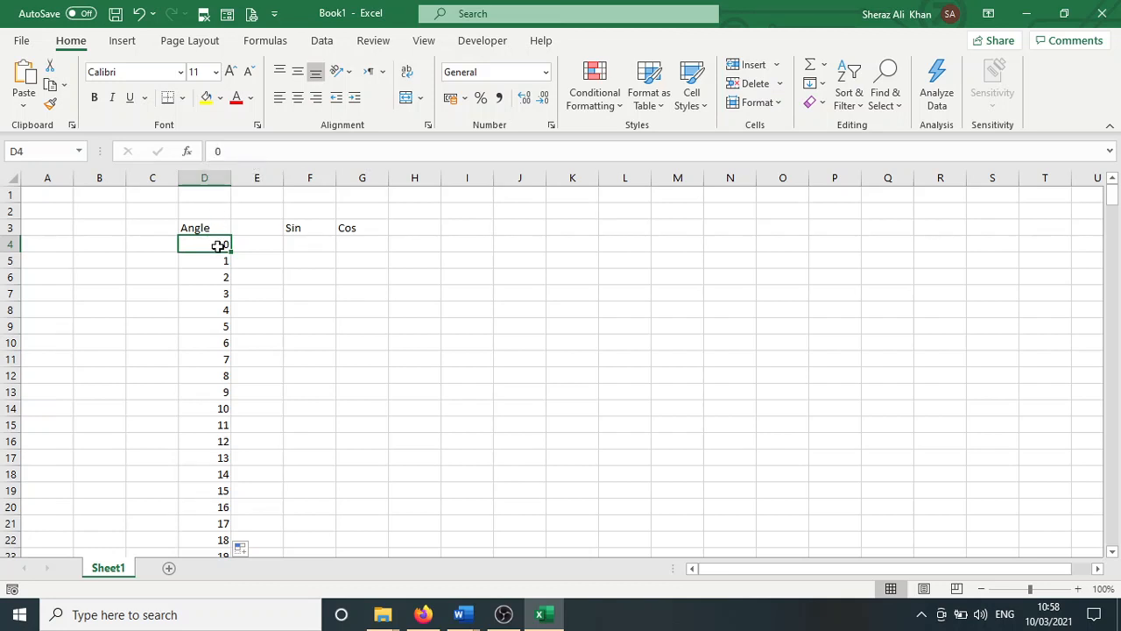
pyautogui.doubleClick(217, 151)
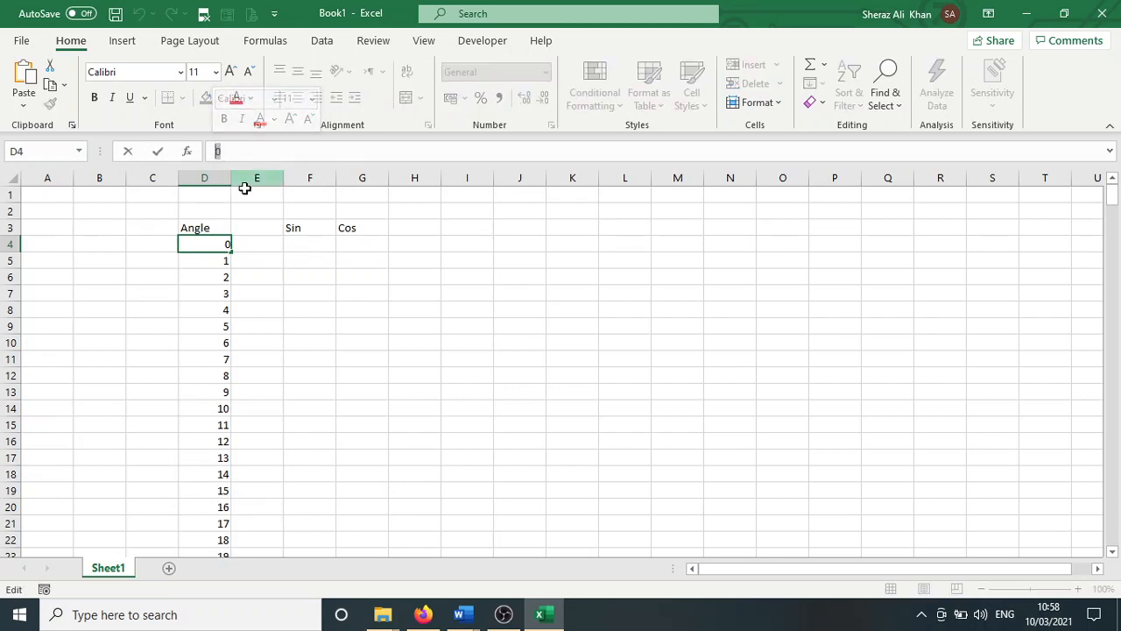
pyautogui.click(221, 262)
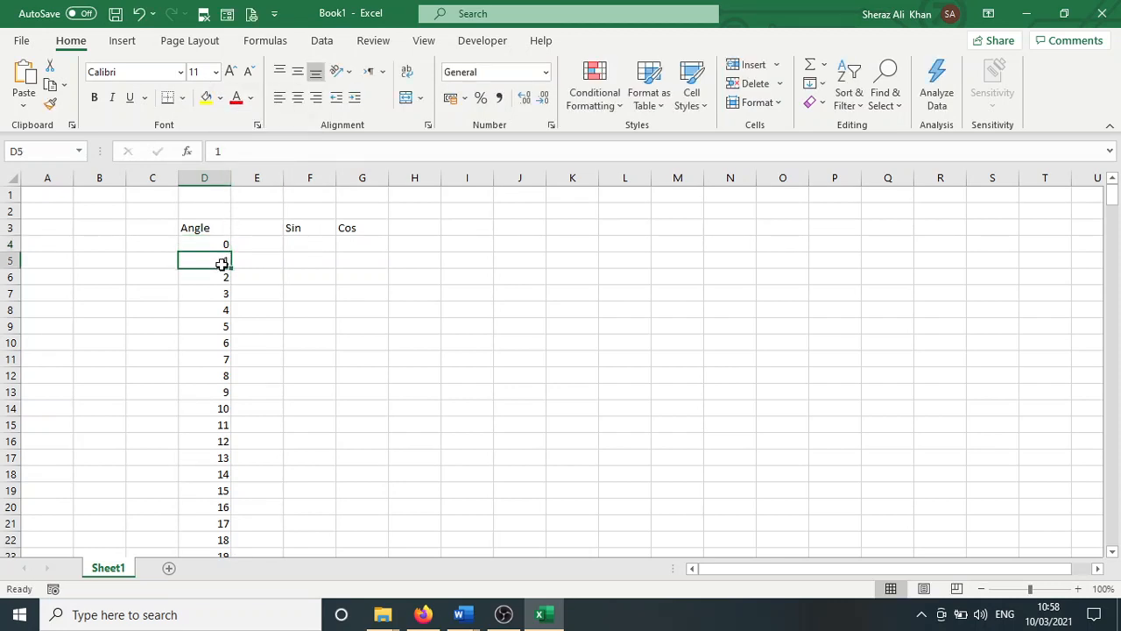
pyautogui.click(221, 279)
pyautogui.click(223, 295)
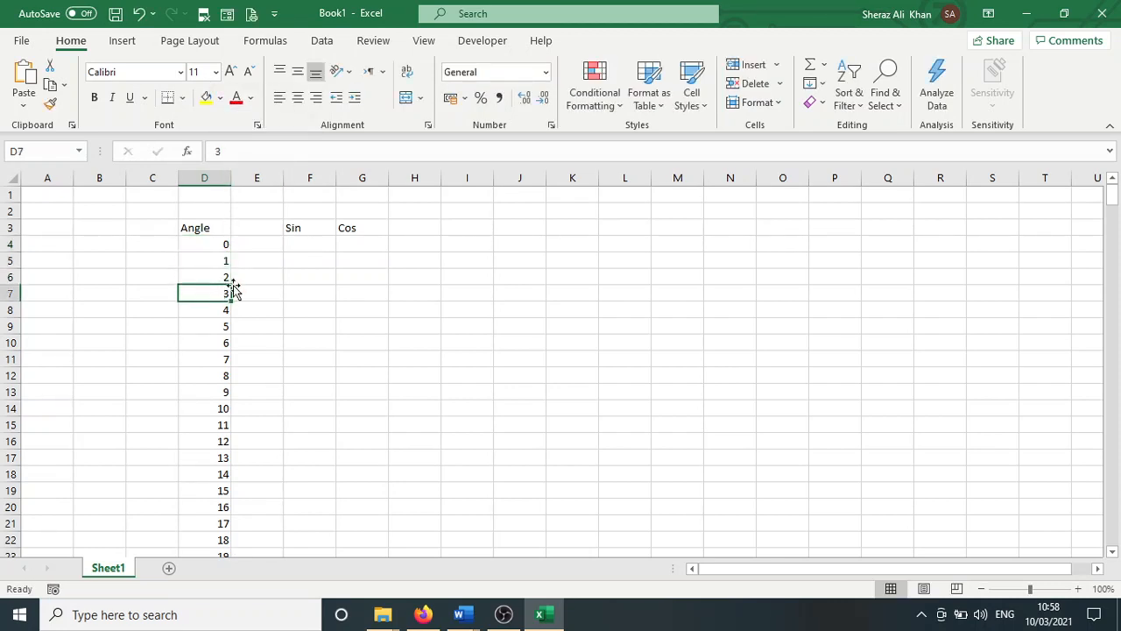
pyautogui.click(310, 248)
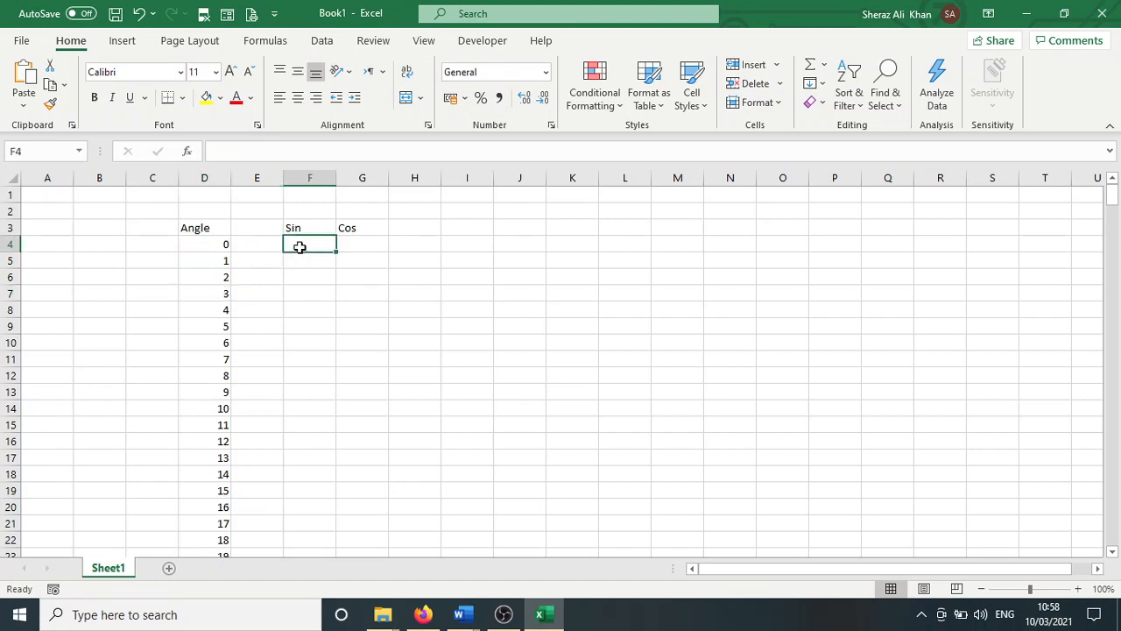
pyautogui.click(228, 244)
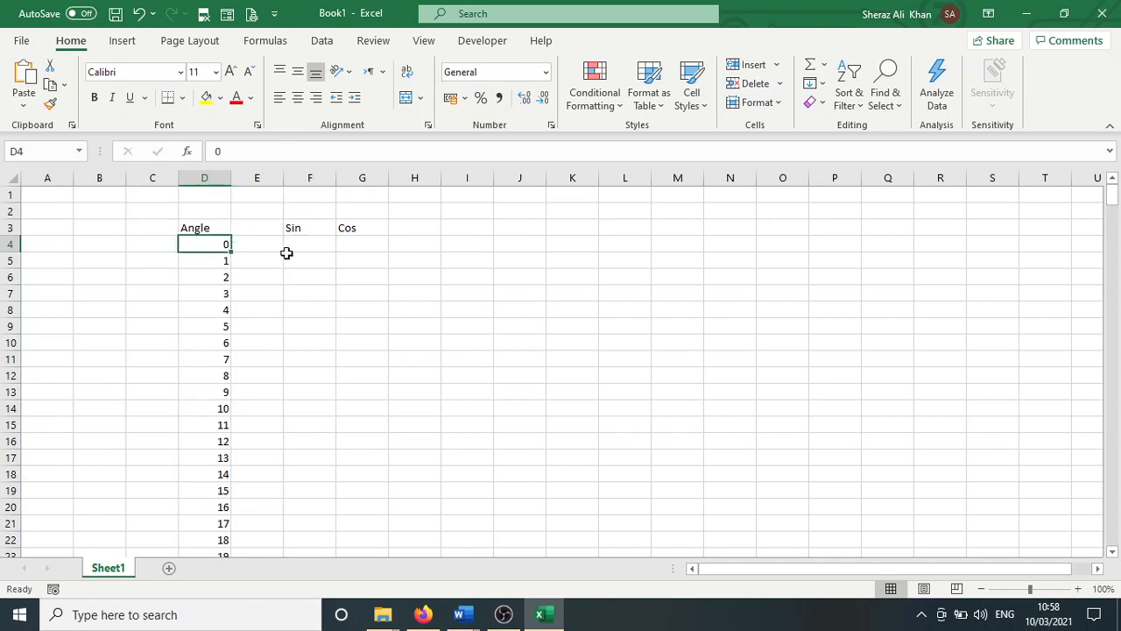
pyautogui.click(302, 261)
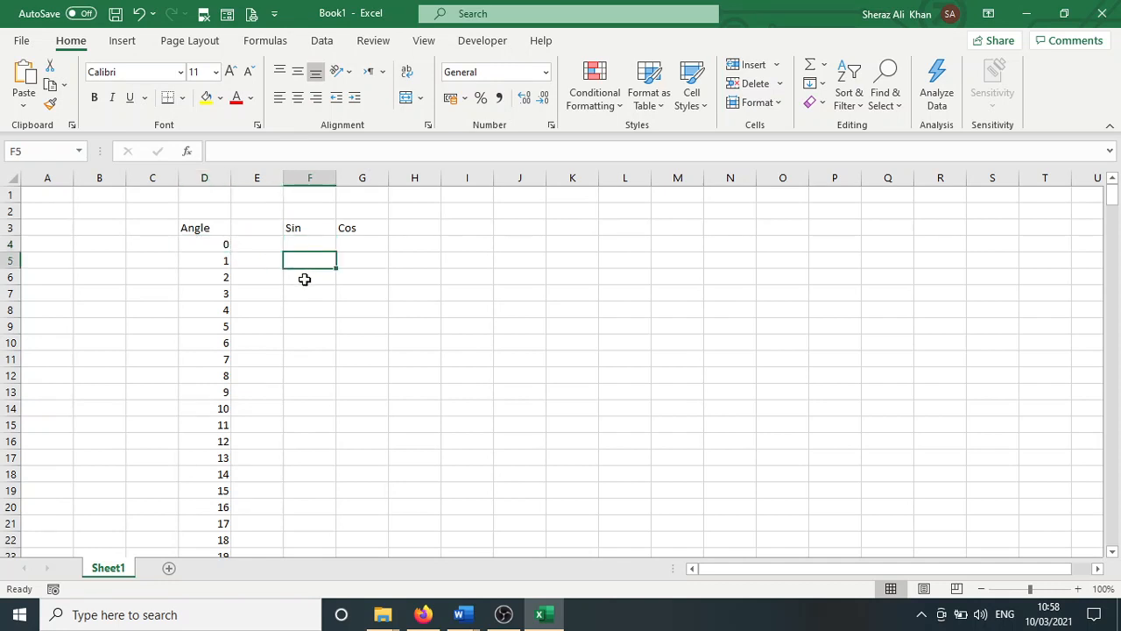
pyautogui.click(304, 278)
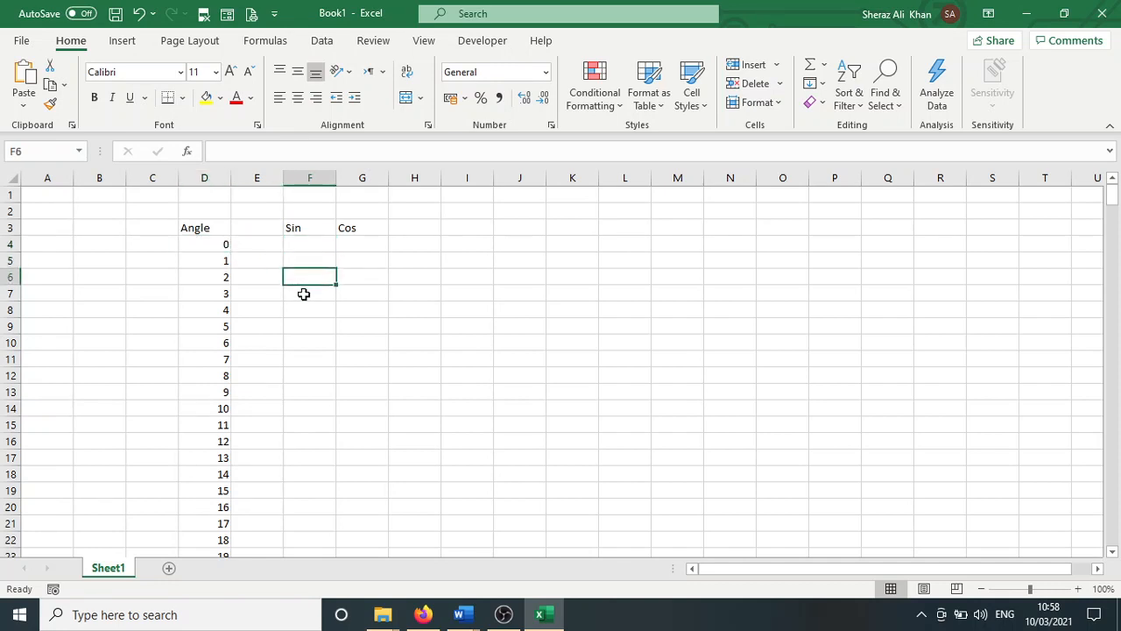
pyautogui.click(303, 294)
pyautogui.click(303, 313)
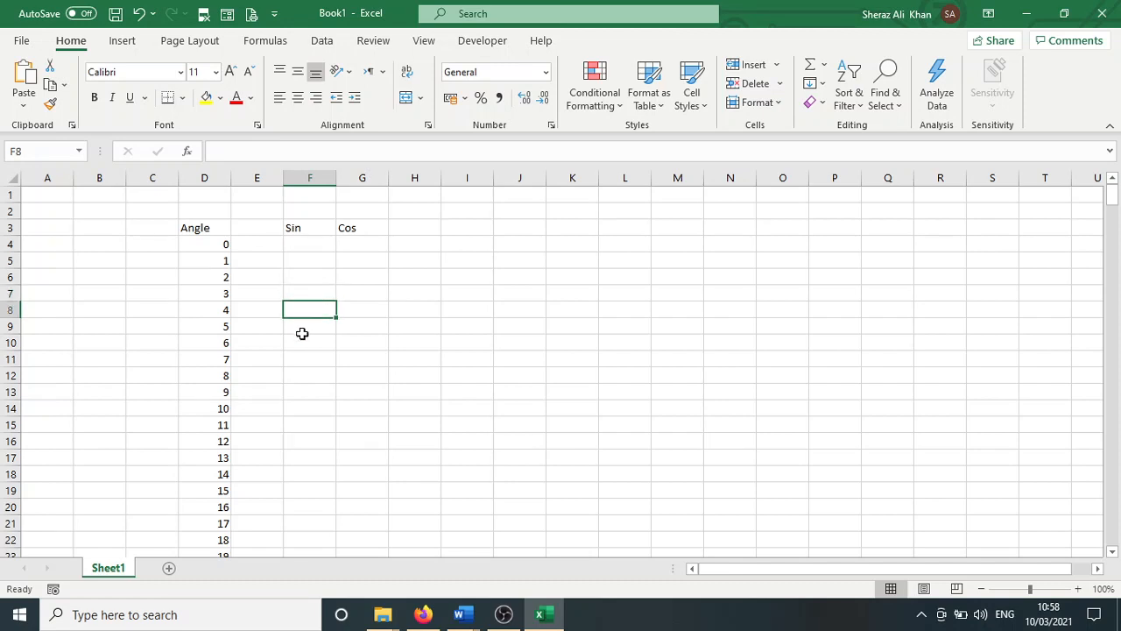
pyautogui.click(302, 327)
# Enter the formula =sin(D4) in F4 under the Sin heading, taking the reference from the first angle cell
pyautogui.click(312, 245)
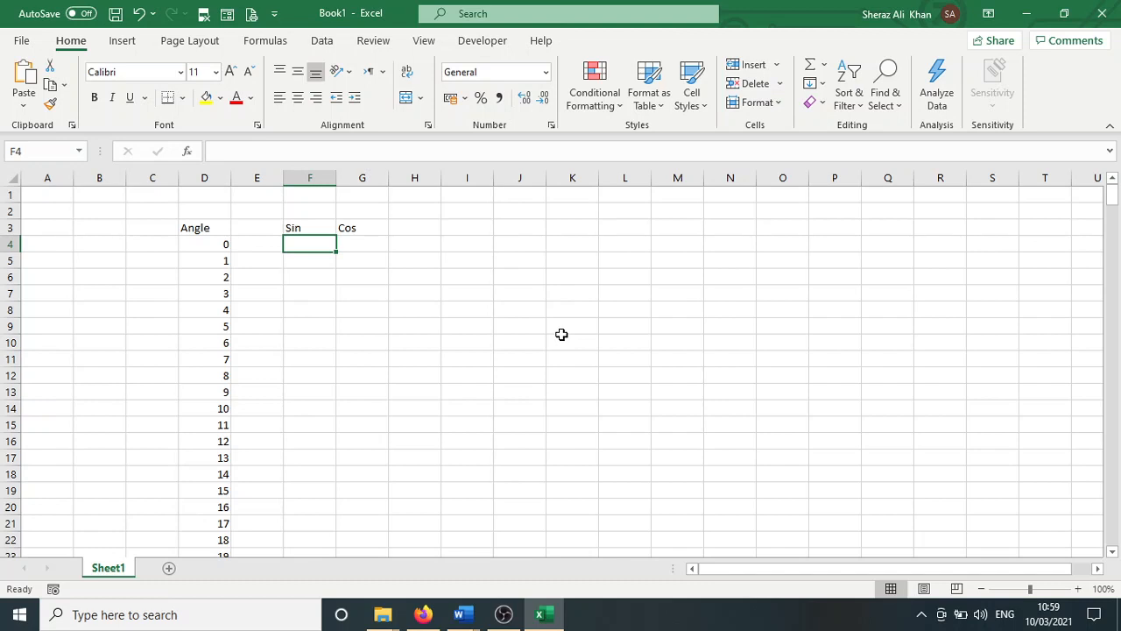
pyautogui.write('=')
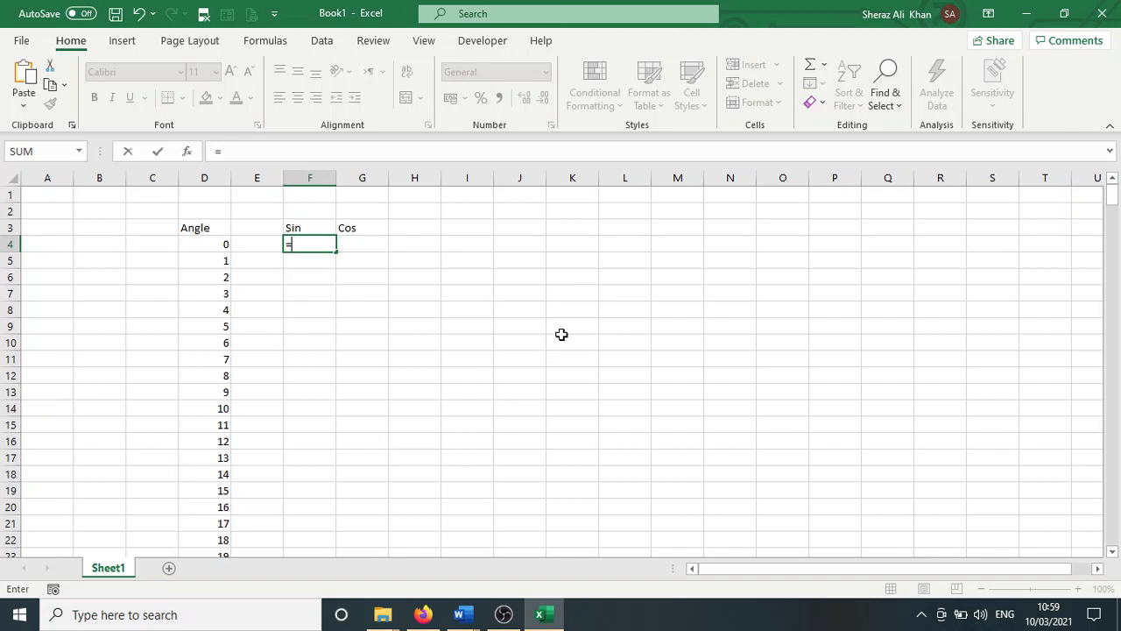
pyautogui.write('sin')
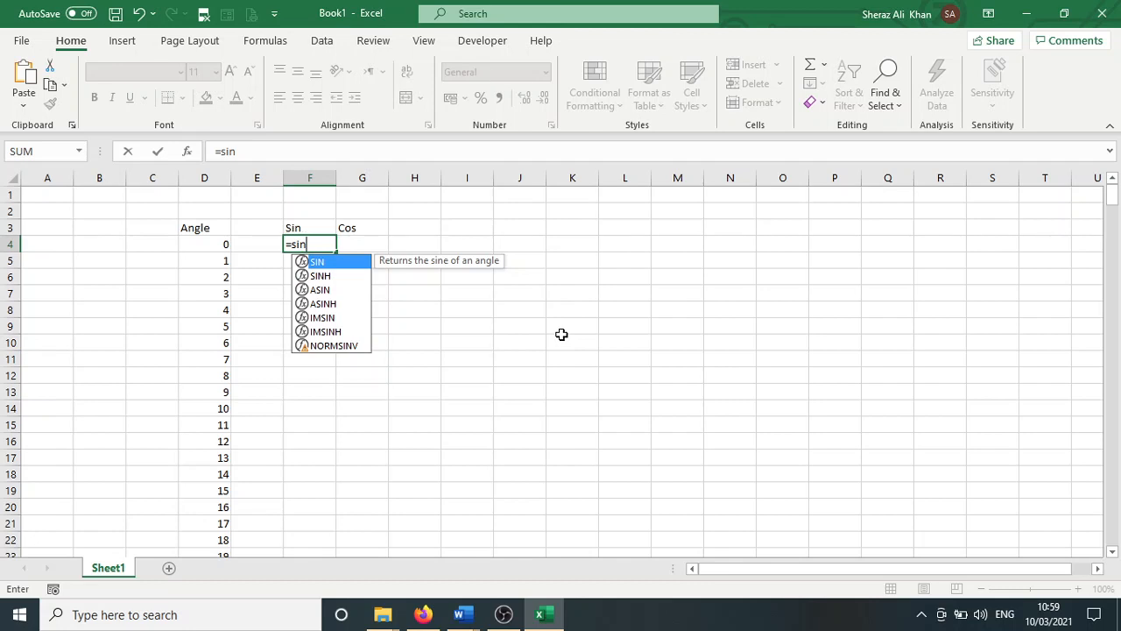
pyautogui.write('(')
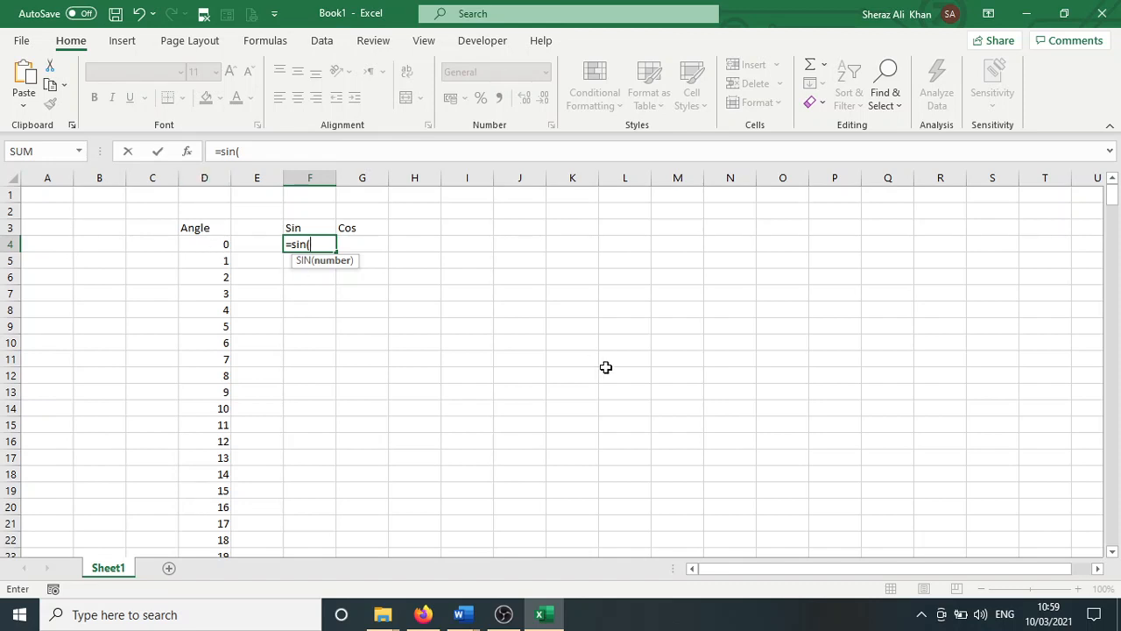
pyautogui.write('d4')
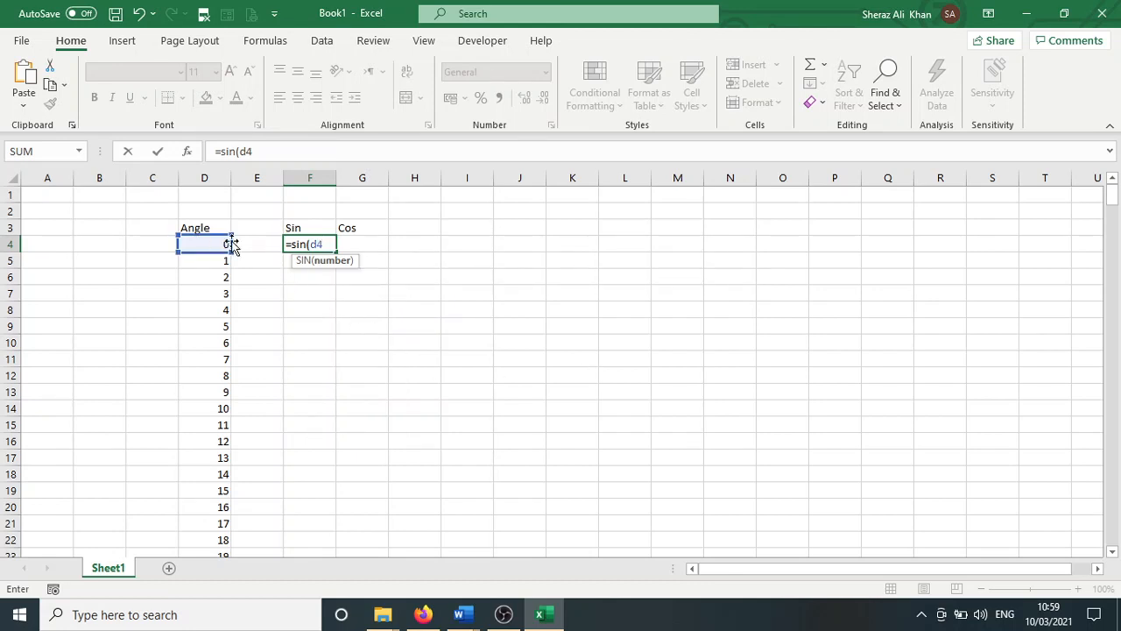
pyautogui.press('BackSpace')
pyautogui.press('BackSpace')
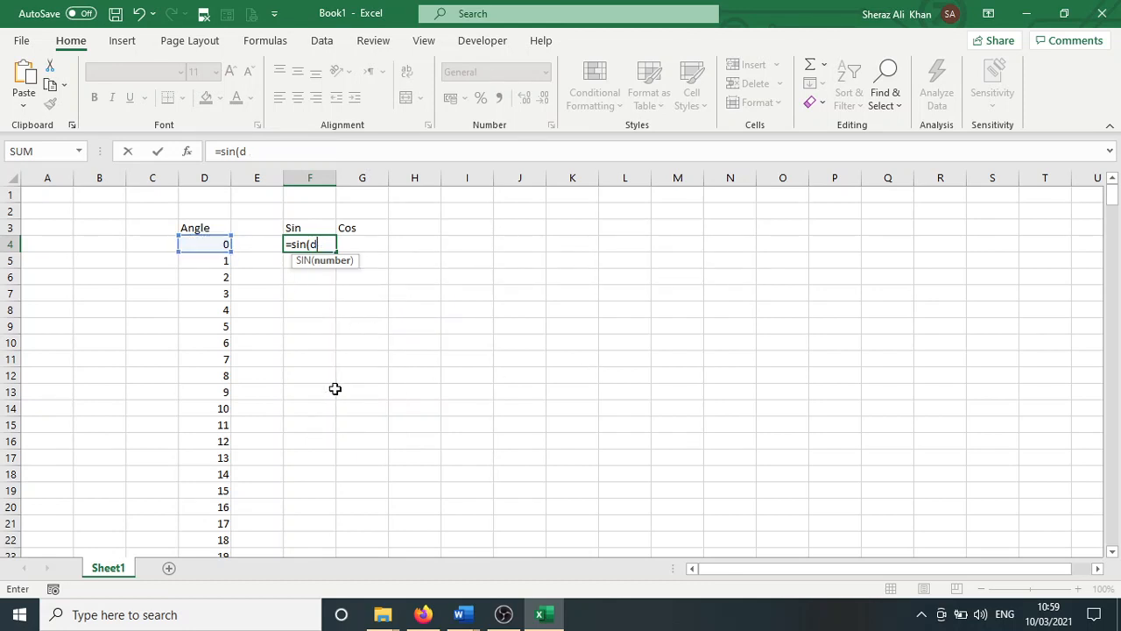
pyautogui.click(216, 246)
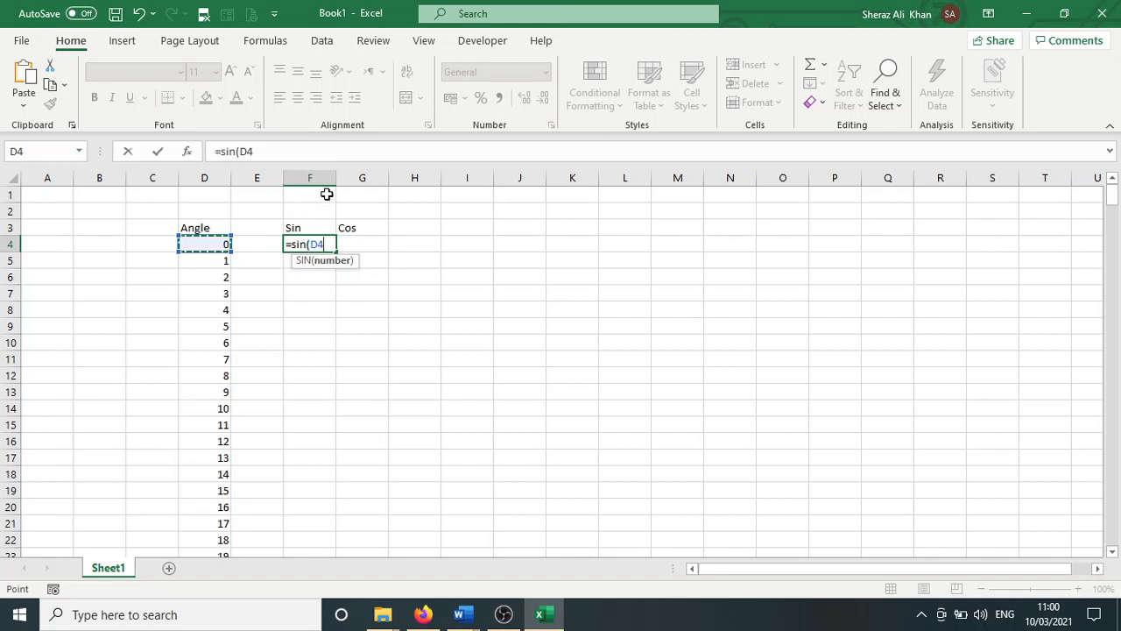
pyautogui.write(')')
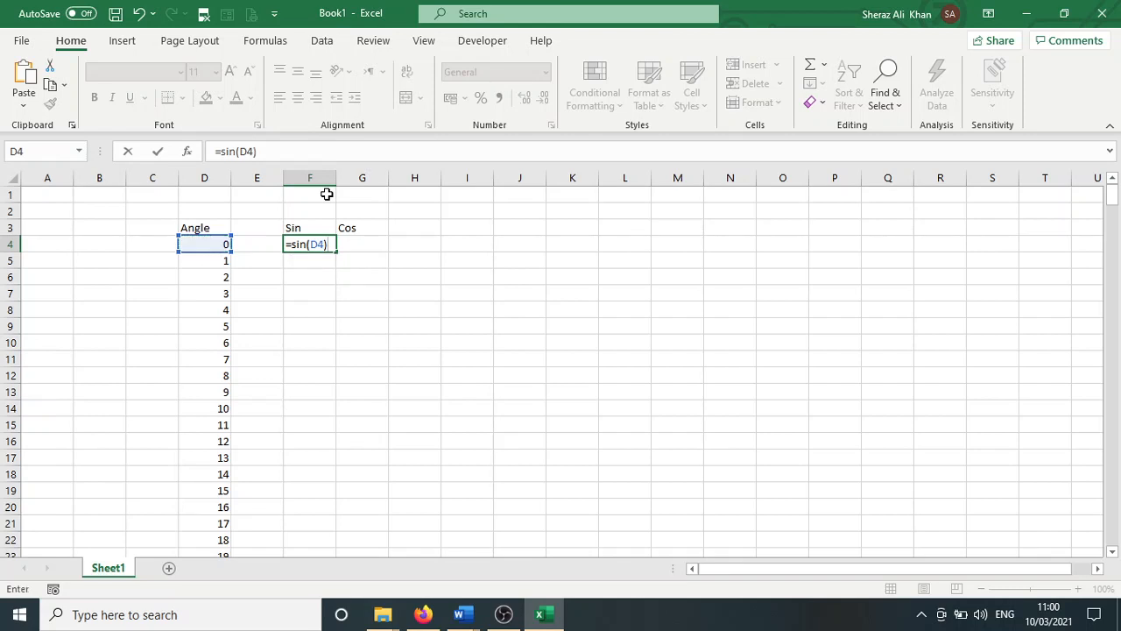
pyautogui.press('Return')
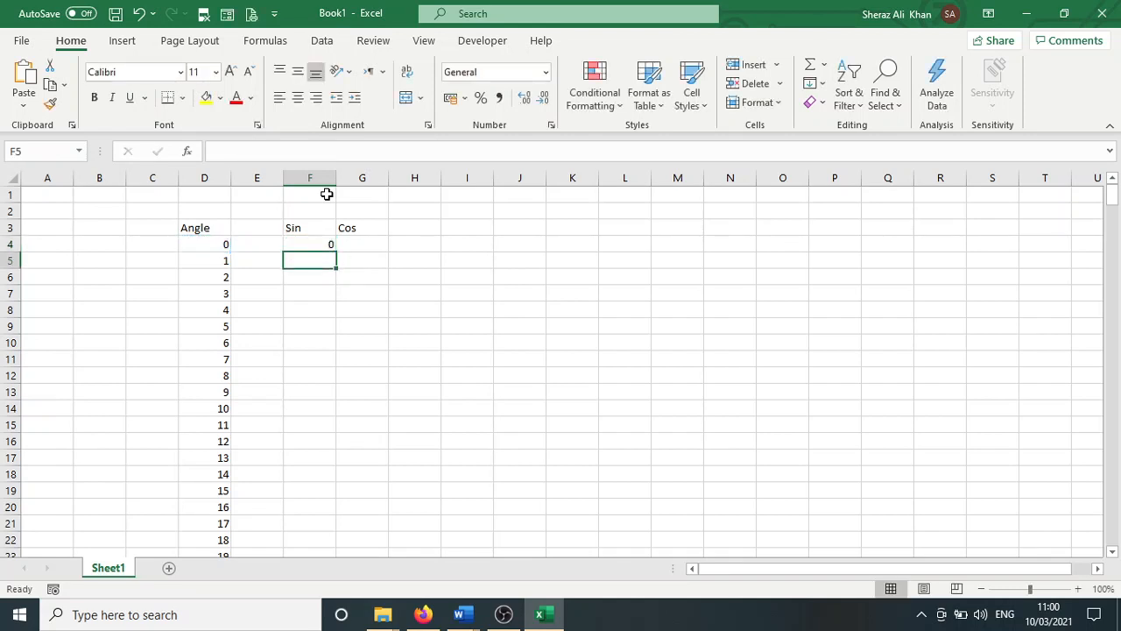
# Set the format of the sine result in F4 to Number
pyautogui.click(325, 243)
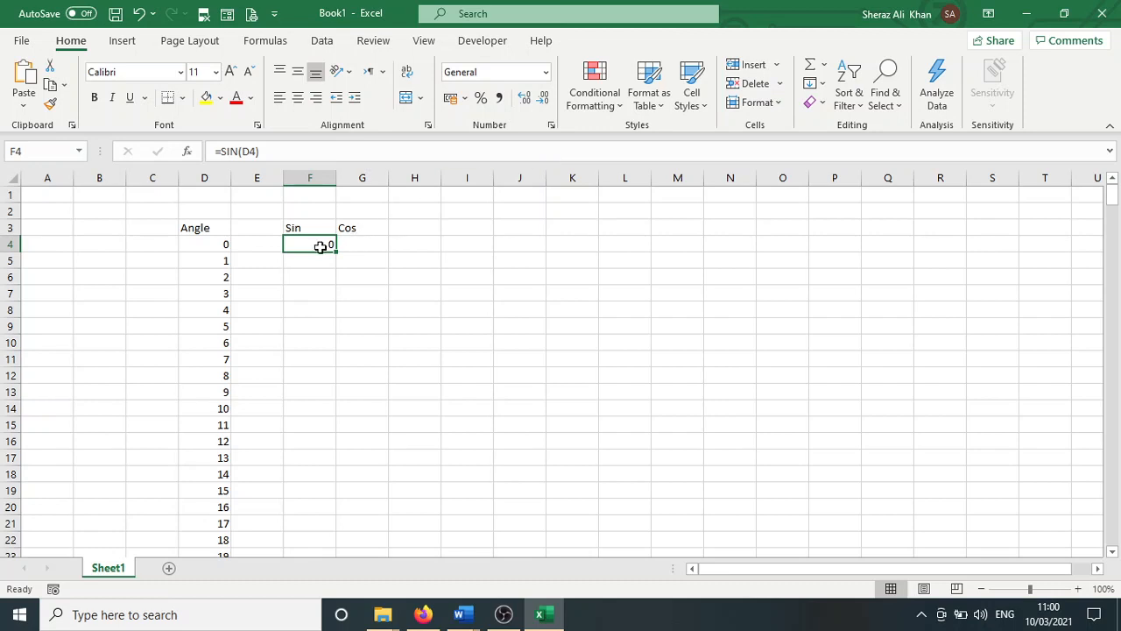
pyautogui.click(546, 74)
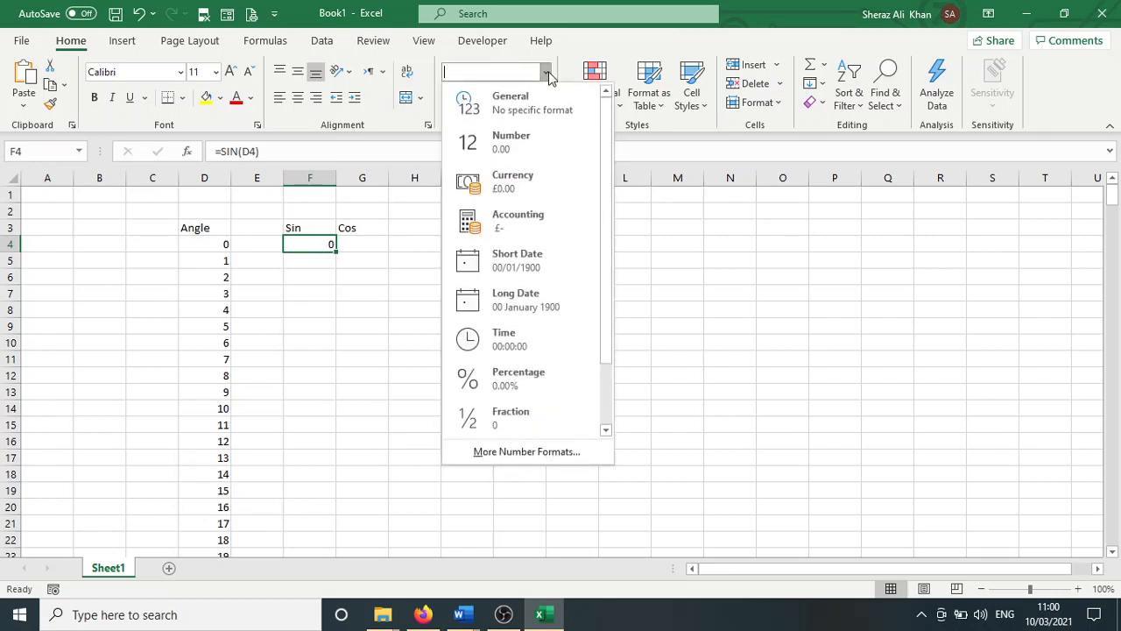
pyautogui.click(527, 146)
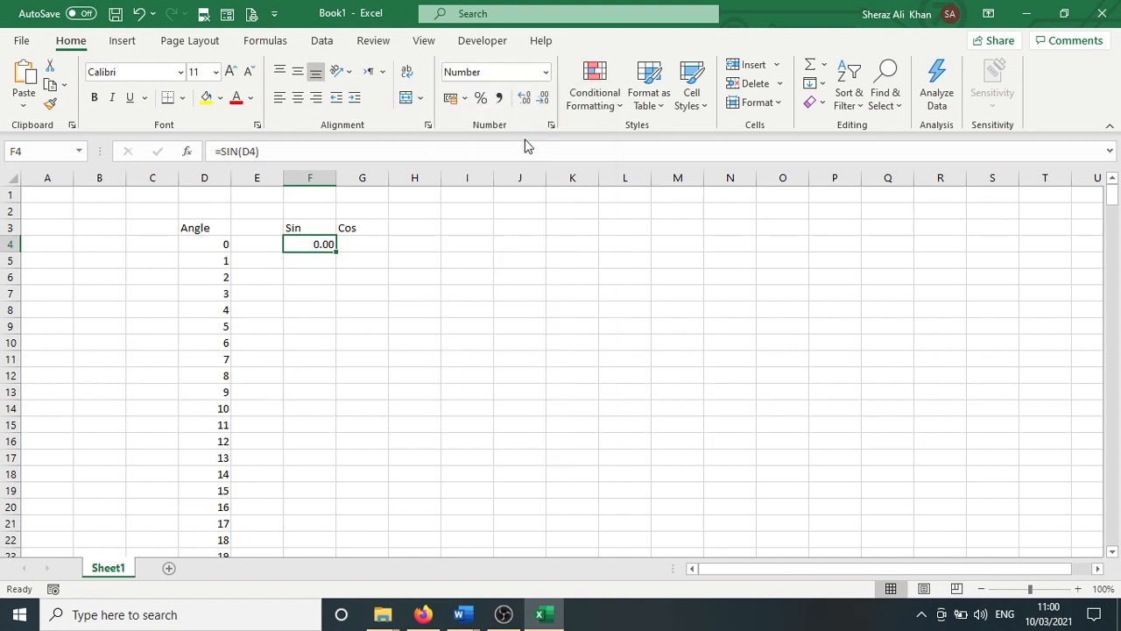
# Examine the SIN formula in F4 and its reference to D4, leaving the cell without editing it
pyautogui.click(347, 244)
pyautogui.click(317, 245)
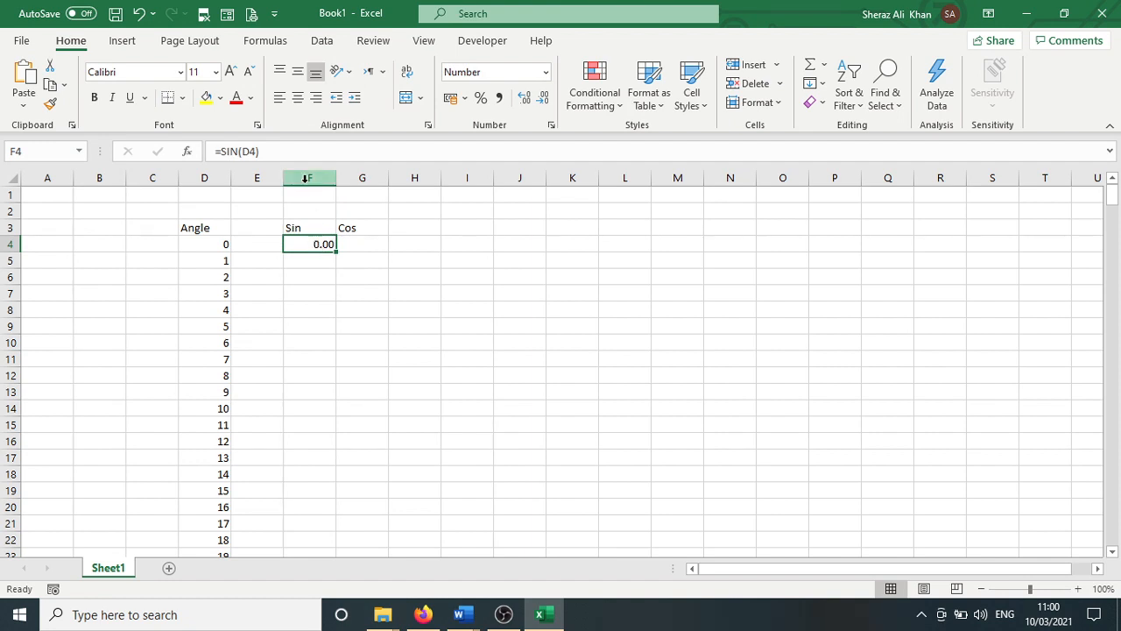
pyautogui.click(267, 152)
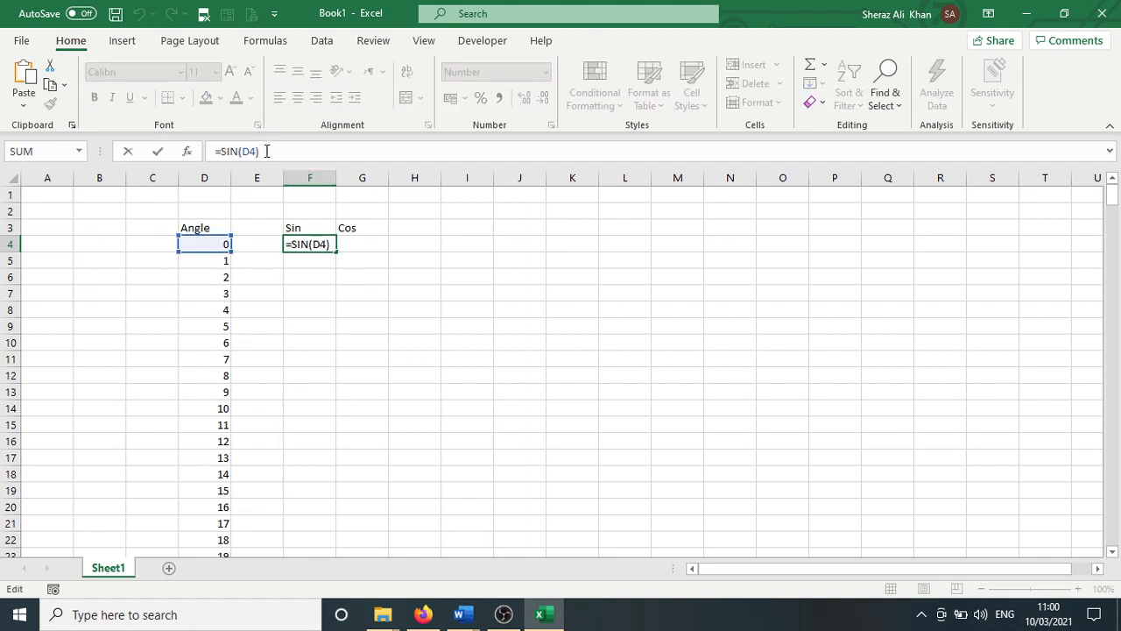
pyautogui.click(315, 246)
pyautogui.moveTo(327, 245); pyautogui.dragTo(325, 245)
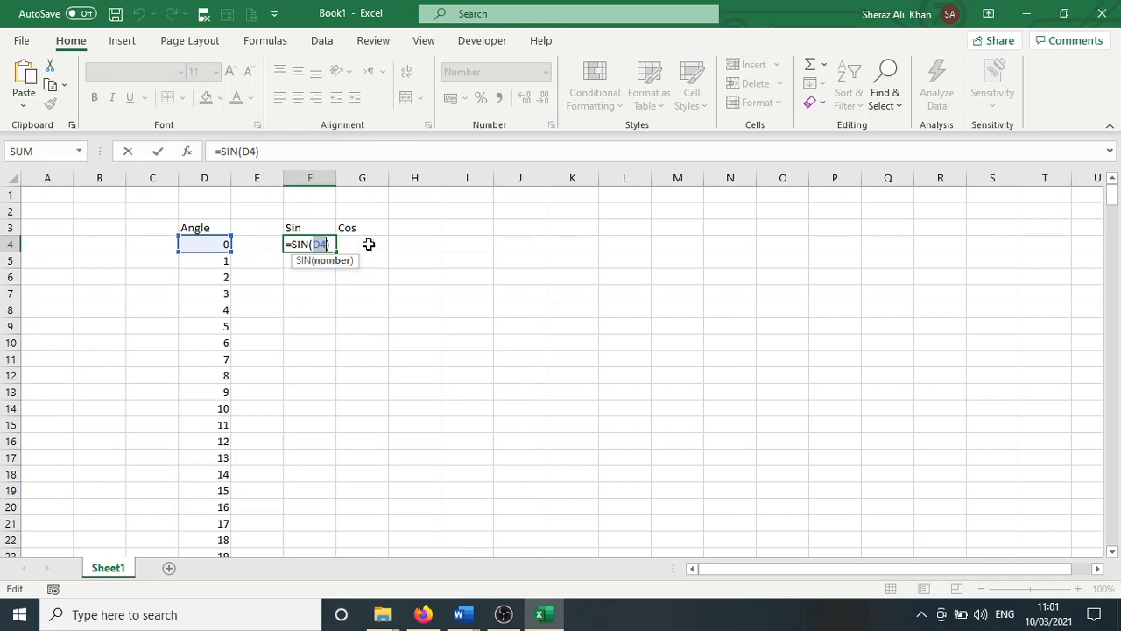
pyautogui.click(368, 244)
pyautogui.press('Escape')
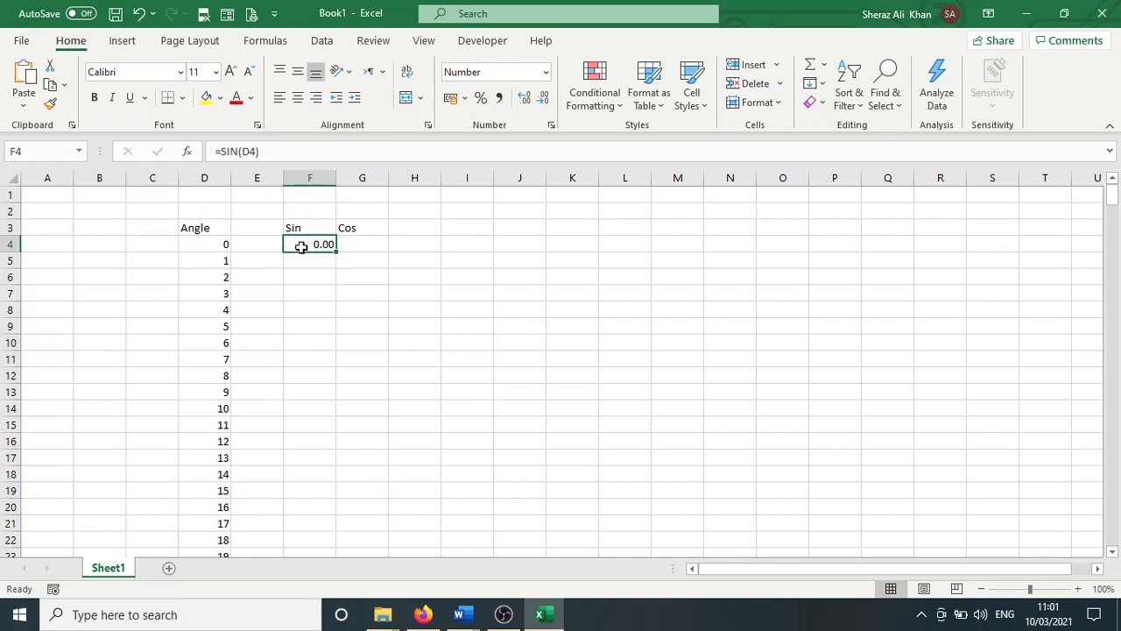
# Examine the angle cells D4 to D9 that the sine formulas have to refer to row by row
pyautogui.click(224, 243)
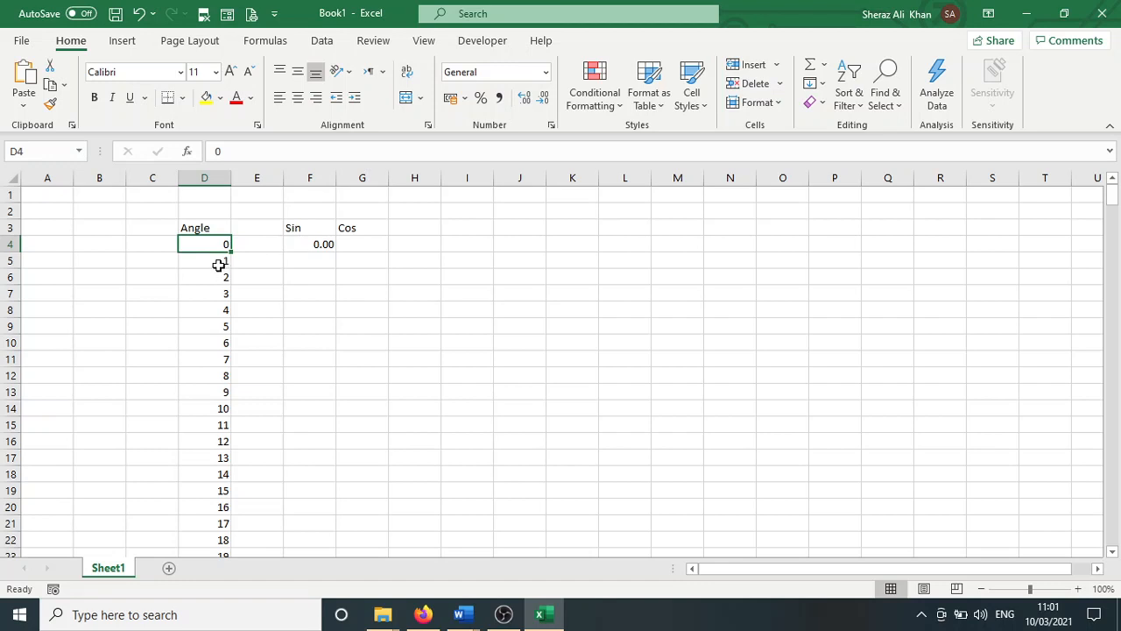
pyautogui.click(219, 262)
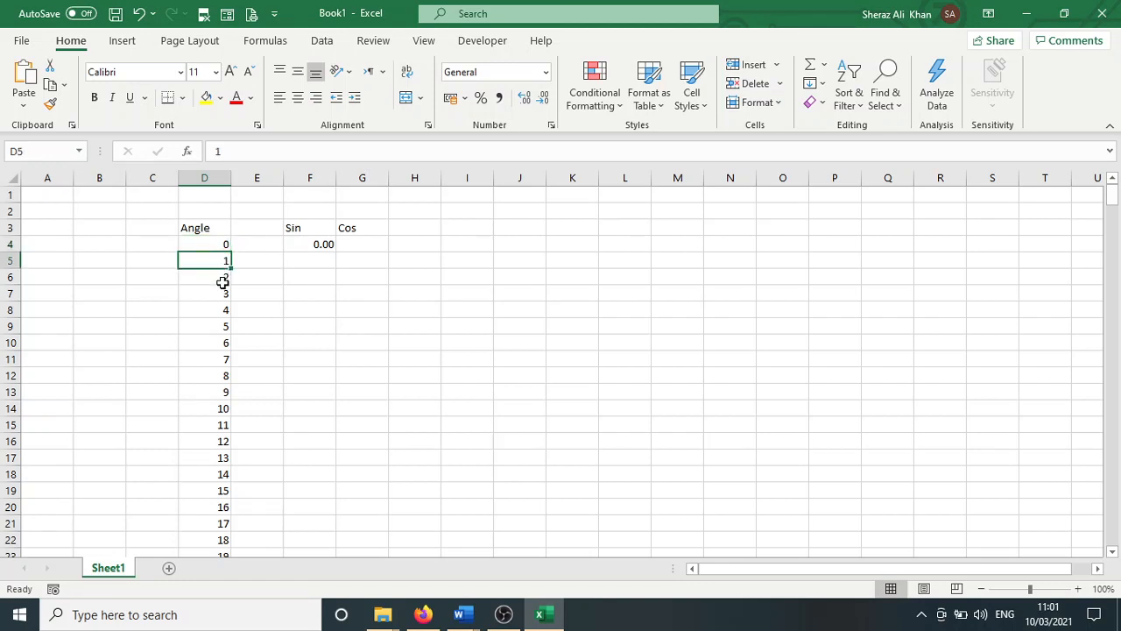
pyautogui.click(222, 279)
pyautogui.click(223, 245)
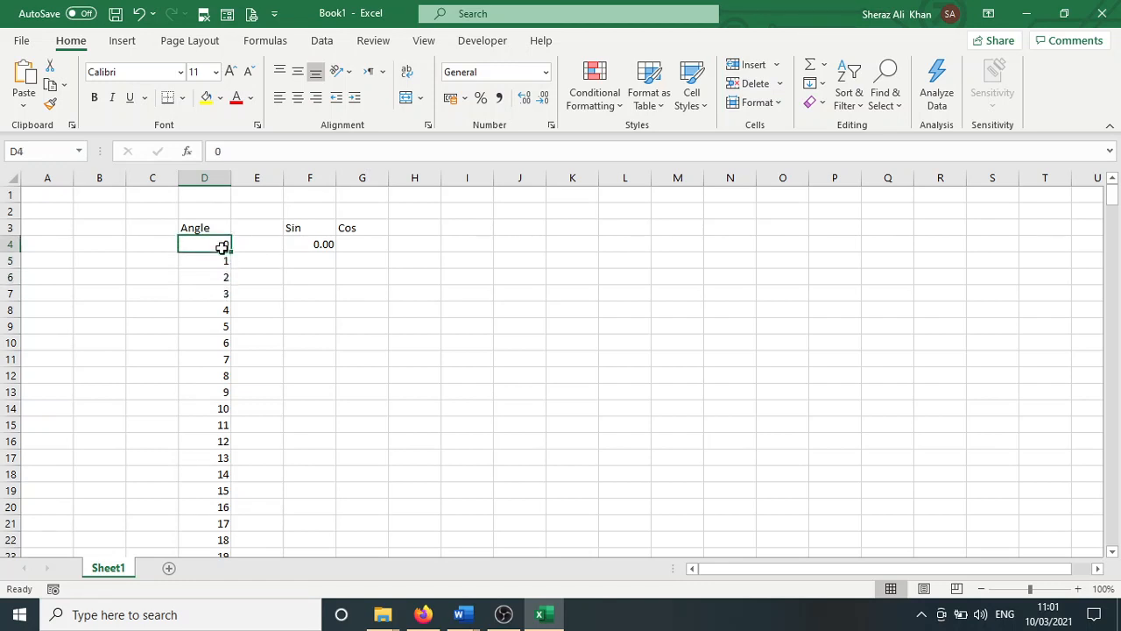
pyautogui.click(222, 263)
pyautogui.click(222, 279)
pyautogui.click(222, 293)
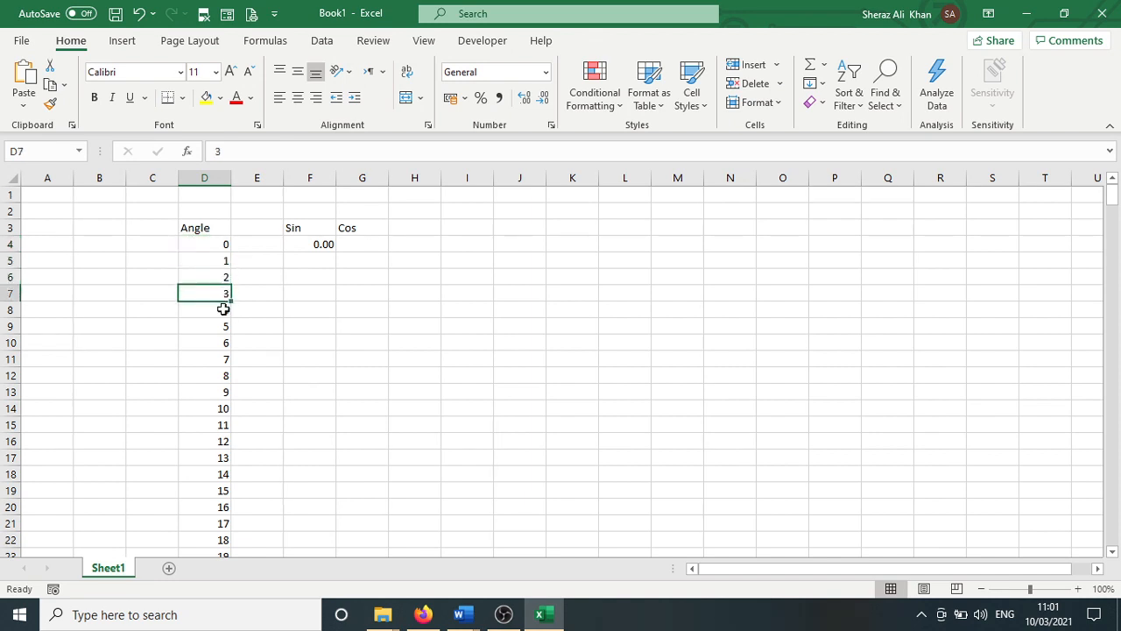
pyautogui.click(223, 310)
pyautogui.click(223, 326)
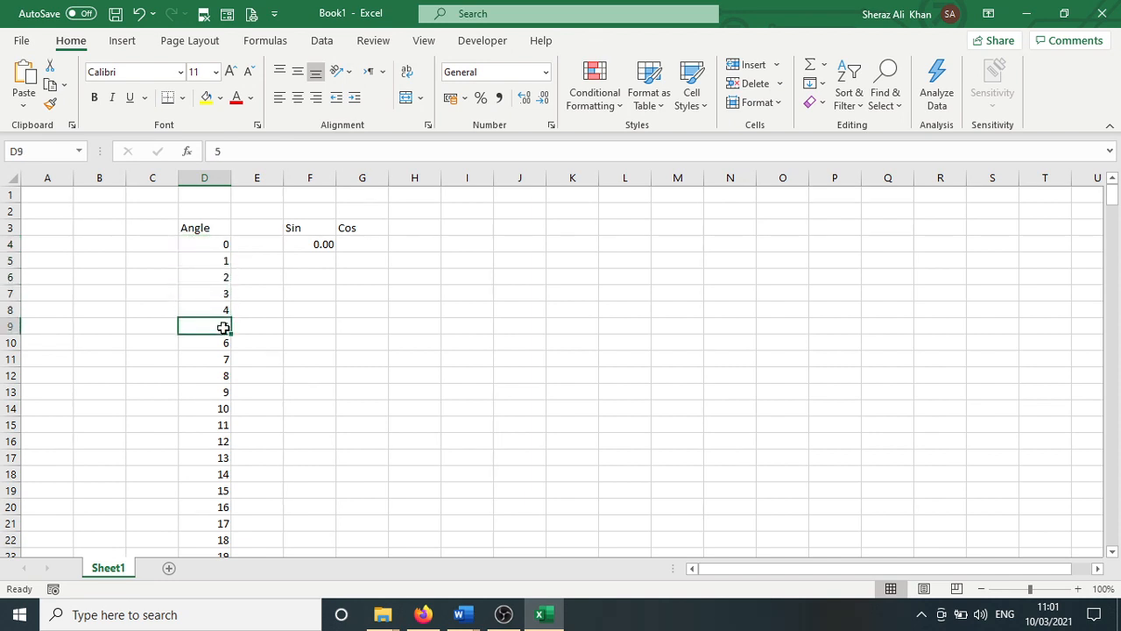
# Enter the formula =sin(D5) in F5 as a trial and clear the cell again
pyautogui.click(324, 265)
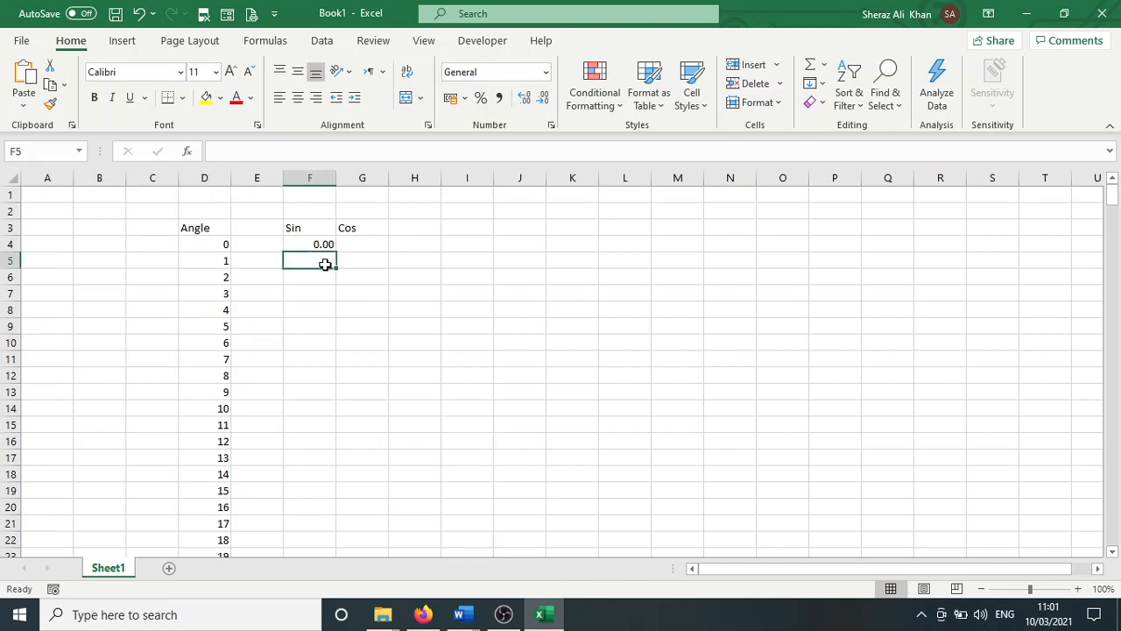
pyautogui.write('=')
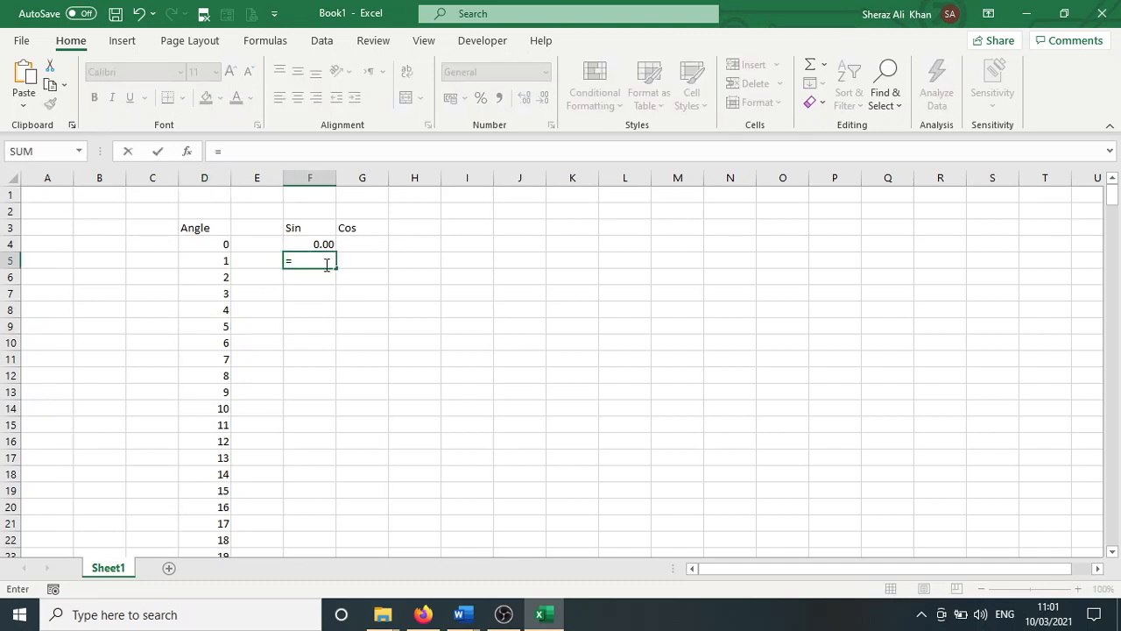
pyautogui.write('sin')
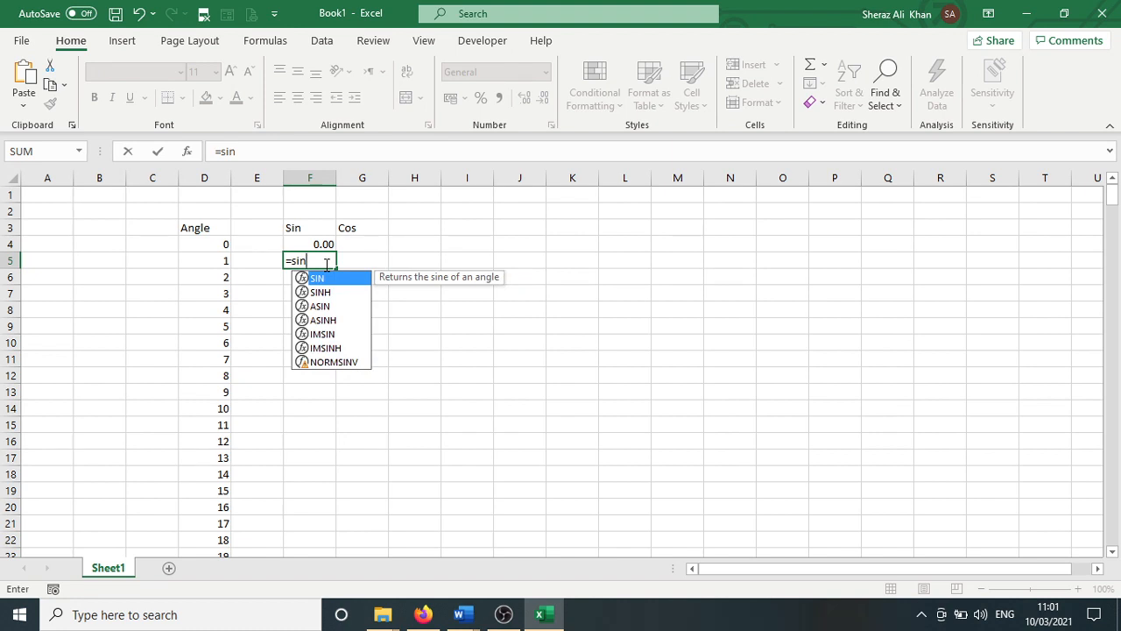
pyautogui.write('(')
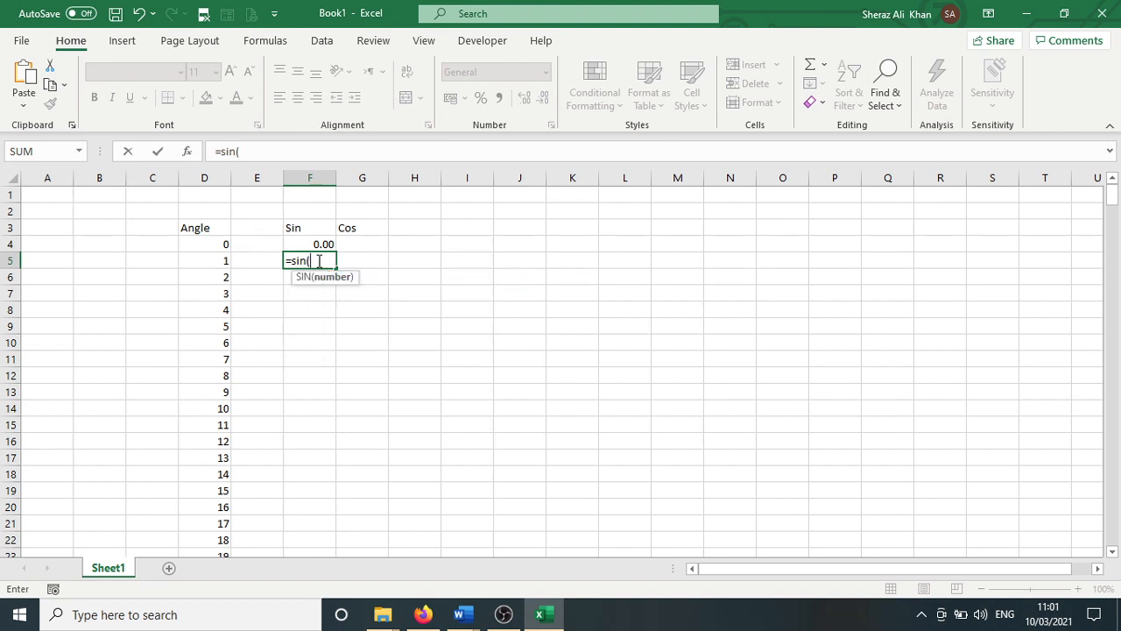
pyautogui.click(220, 259)
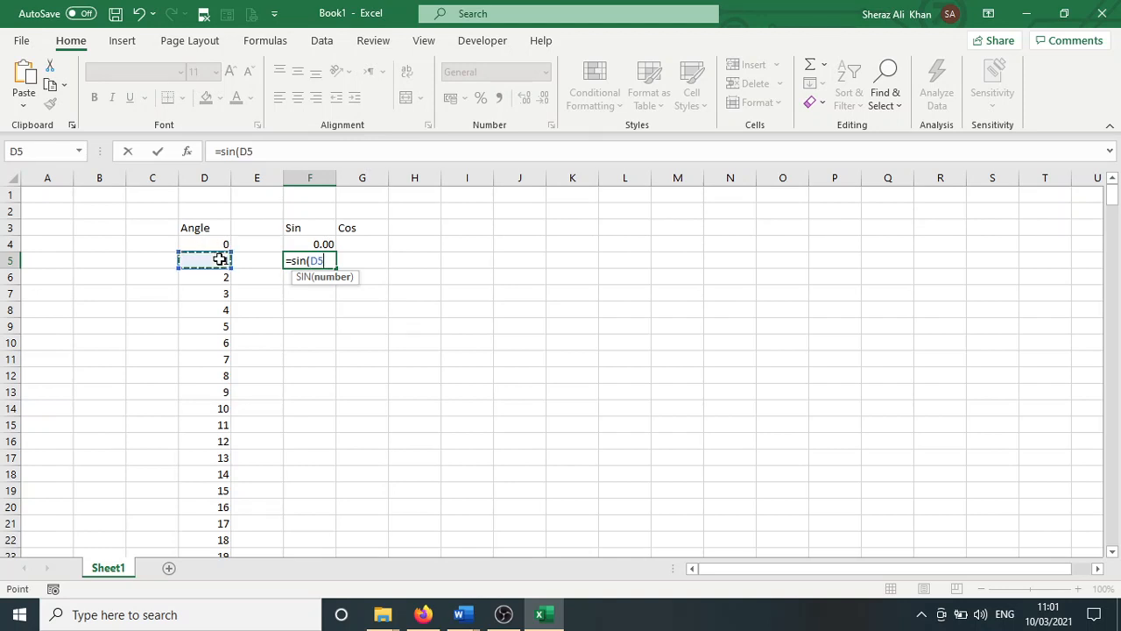
pyautogui.write(')')
pyautogui.press('Return')
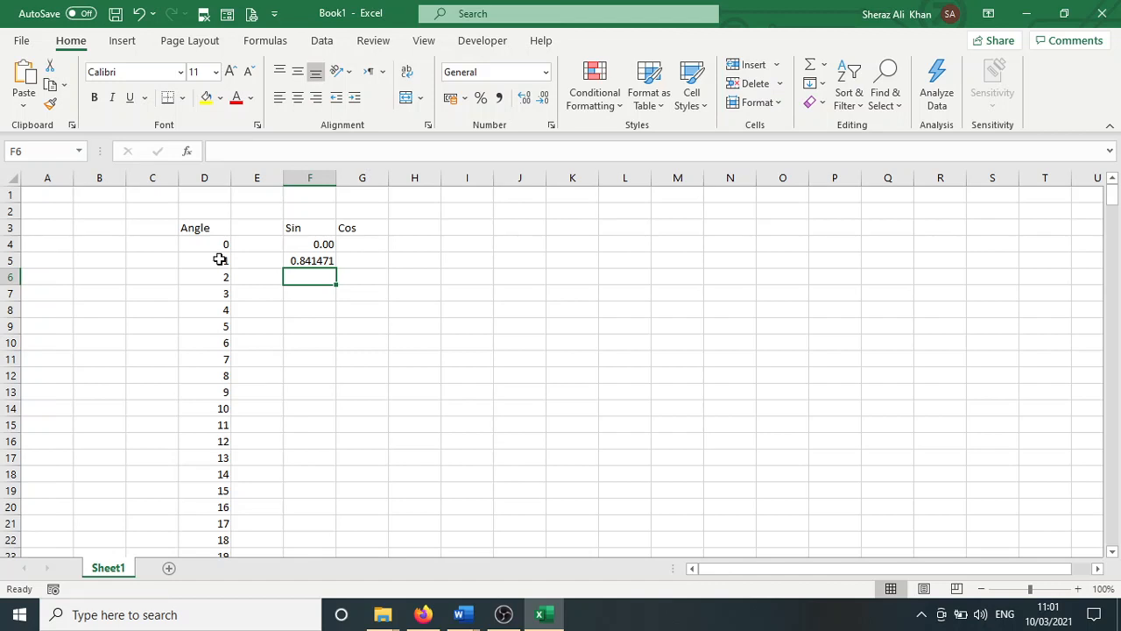
pyautogui.click(324, 260)
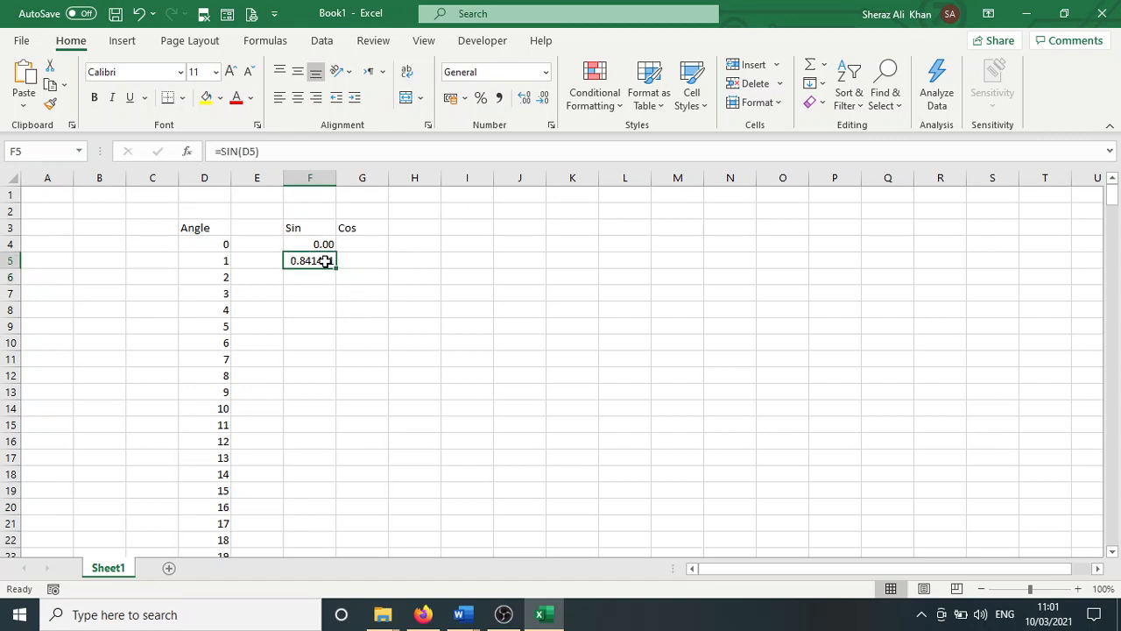
pyautogui.press('Delete')
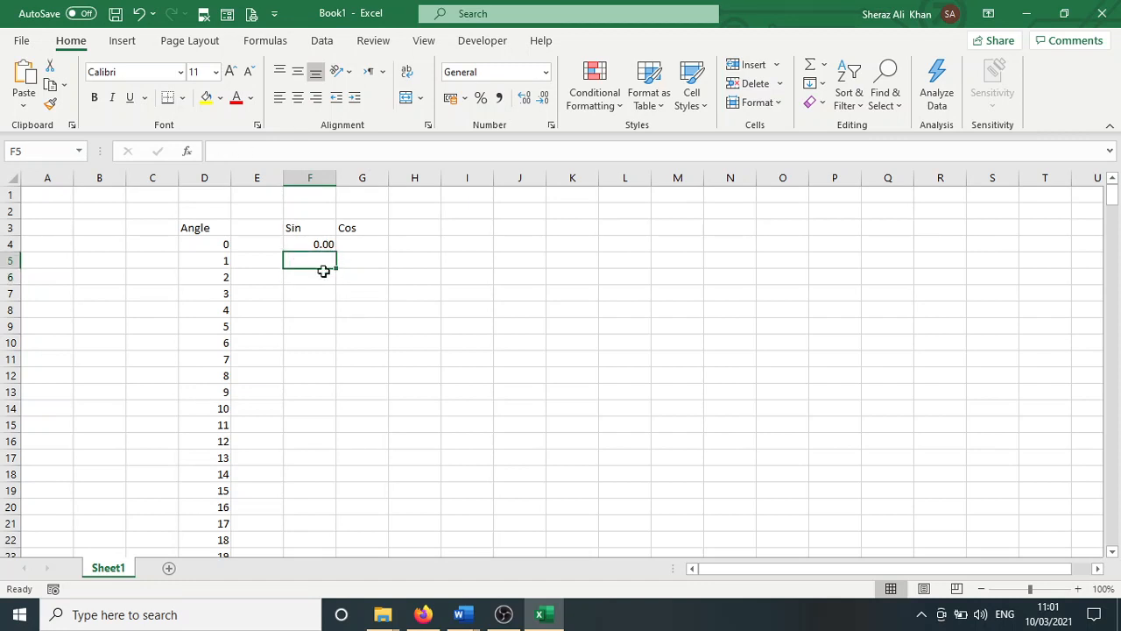
# Fill the sine formula from F4 down to F364 and check the copied formulas in F5 to F7
pyautogui.click(320, 277)
pyautogui.click(320, 246)
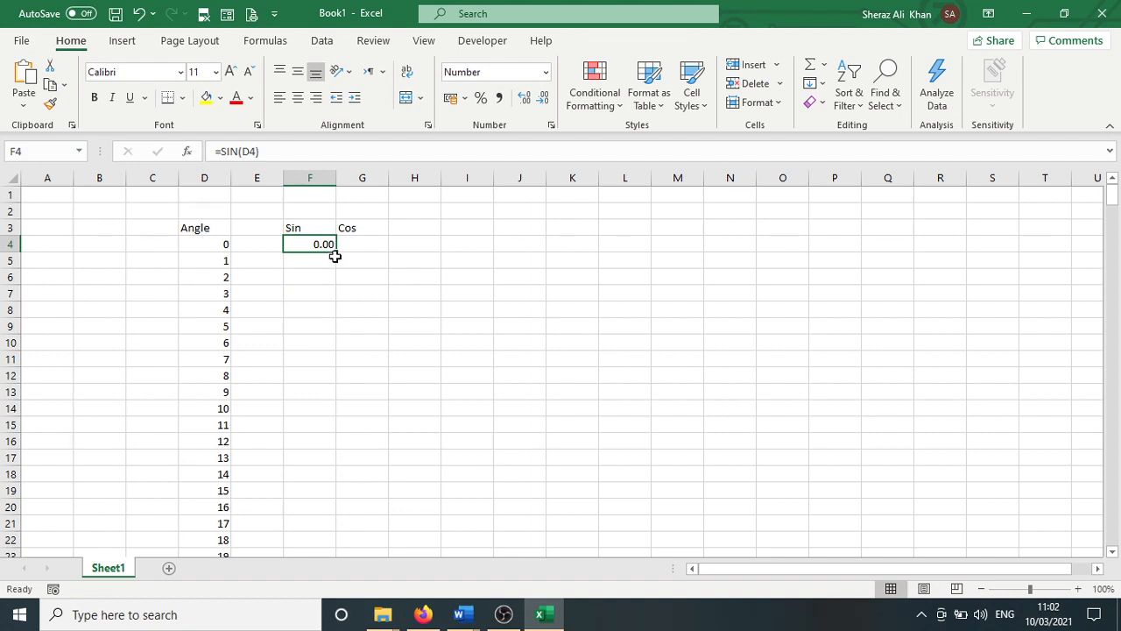
pyautogui.moveTo(337, 253); pyautogui.dragTo(320, 518)
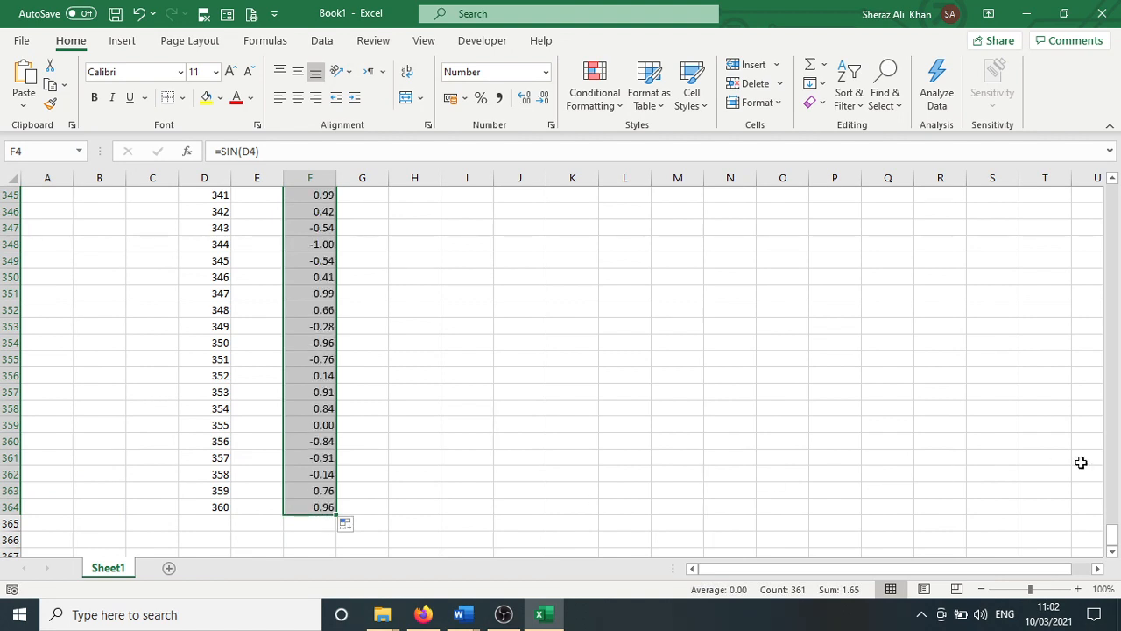
pyautogui.moveTo(1115, 539); pyautogui.dragTo(1114, 184)
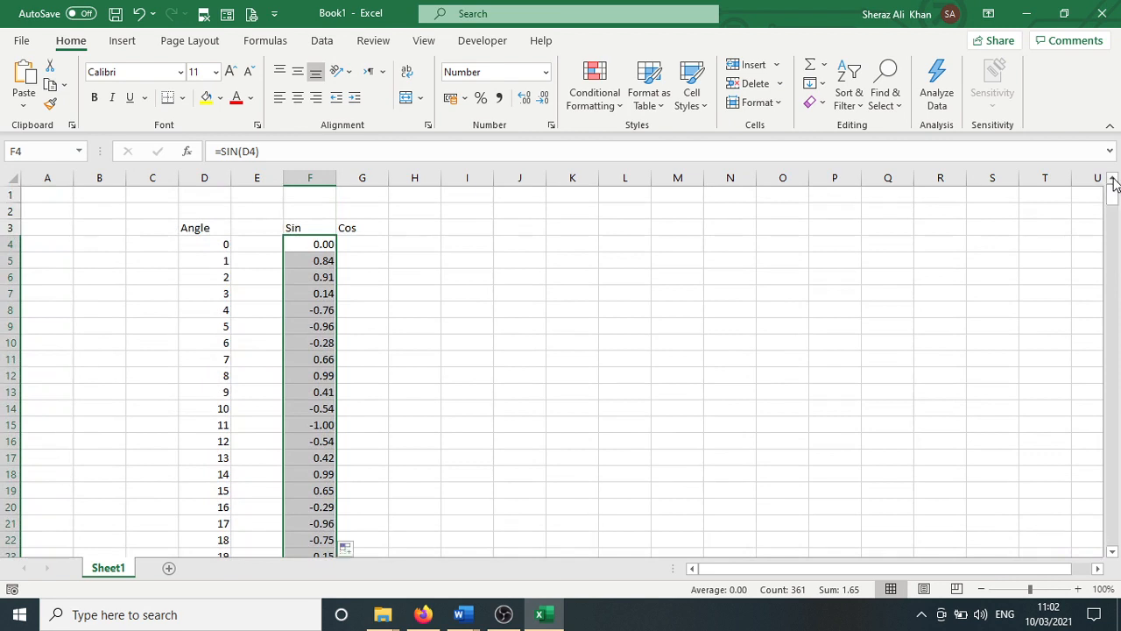
pyautogui.click(304, 258)
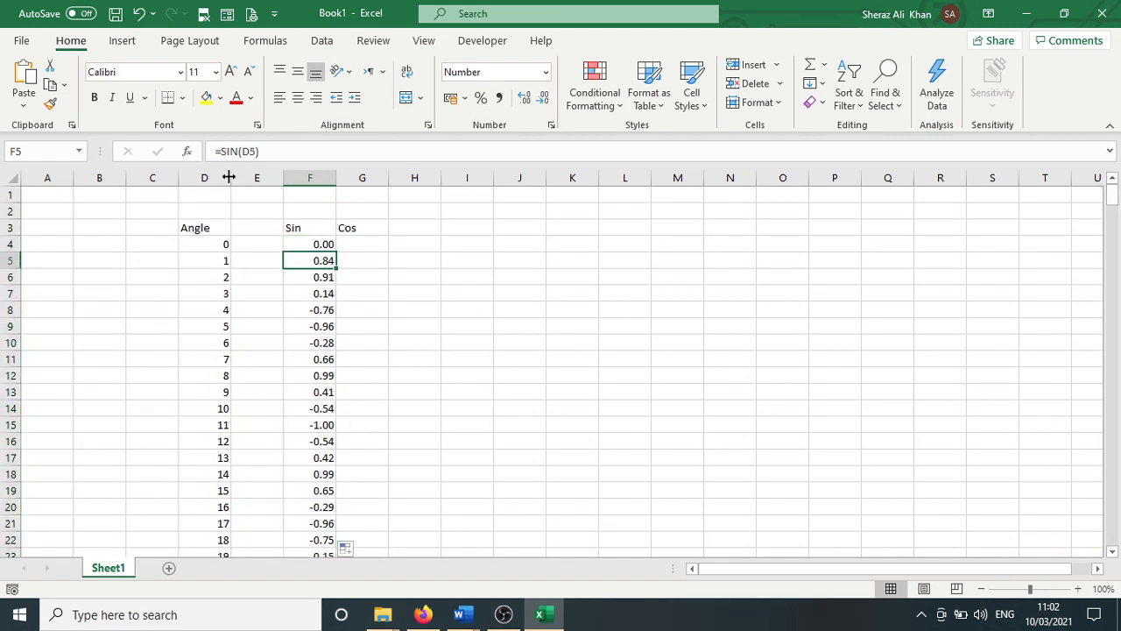
pyautogui.click(299, 276)
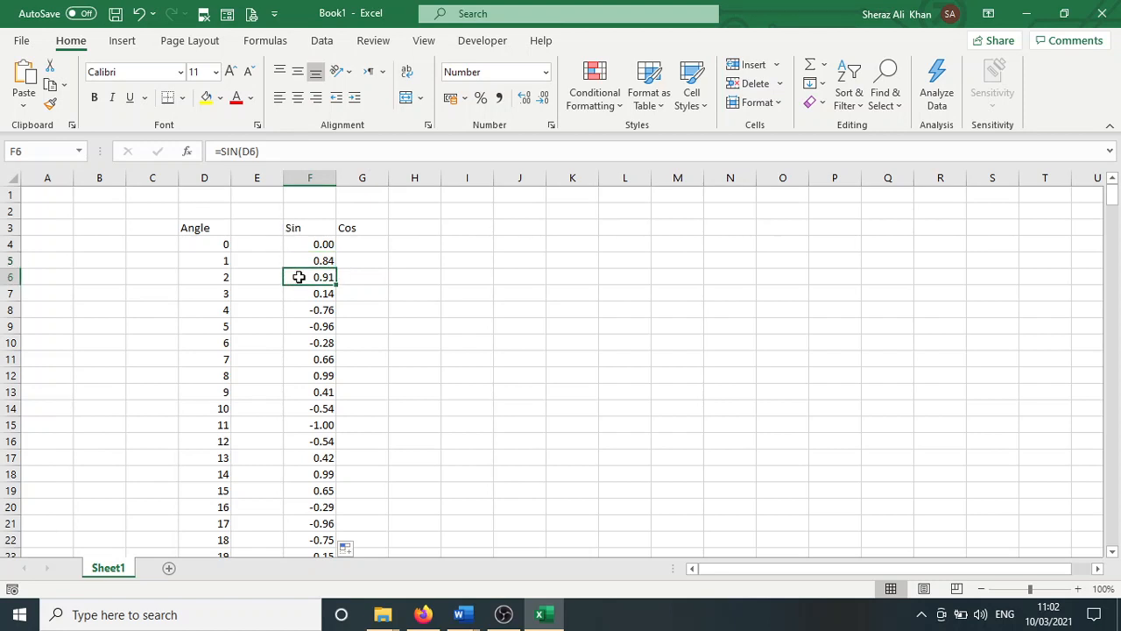
pyautogui.click(302, 294)
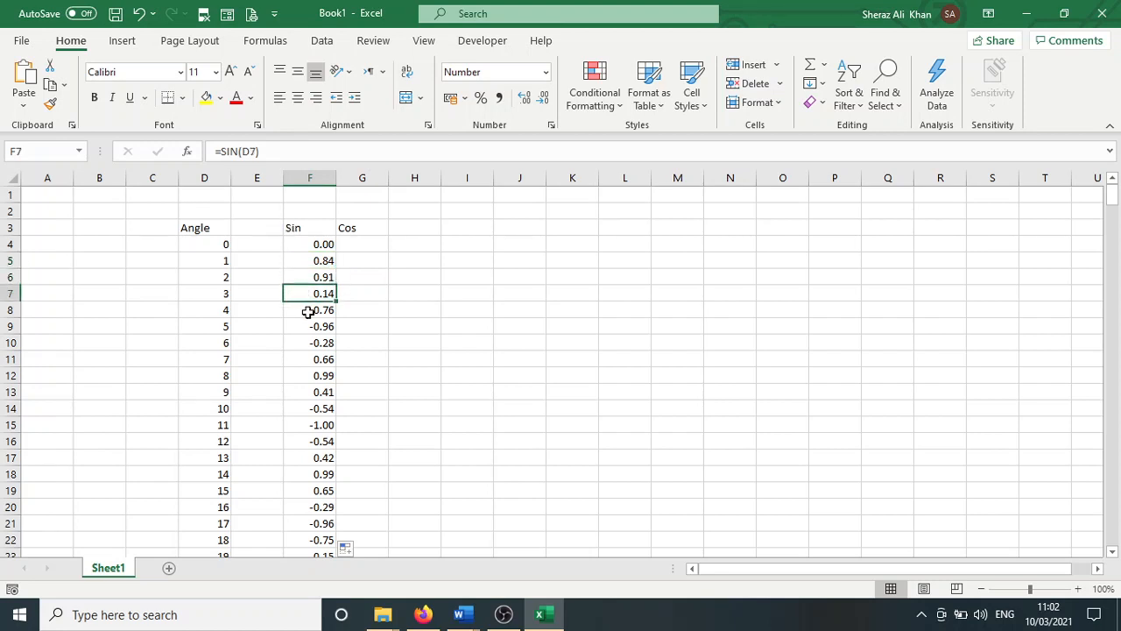
# Compare the copied sine formulas in F8, F9, F11 and F12 with those in F4 and F5 and their angle references
pyautogui.click(306, 312)
pyautogui.click(310, 325)
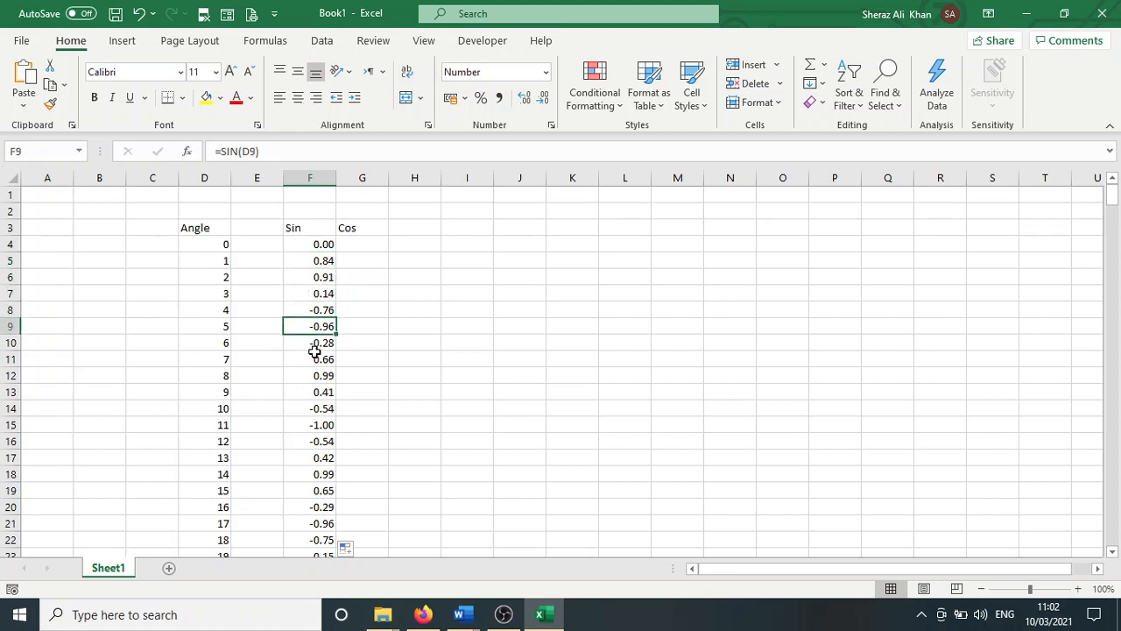
pyautogui.click(314, 359)
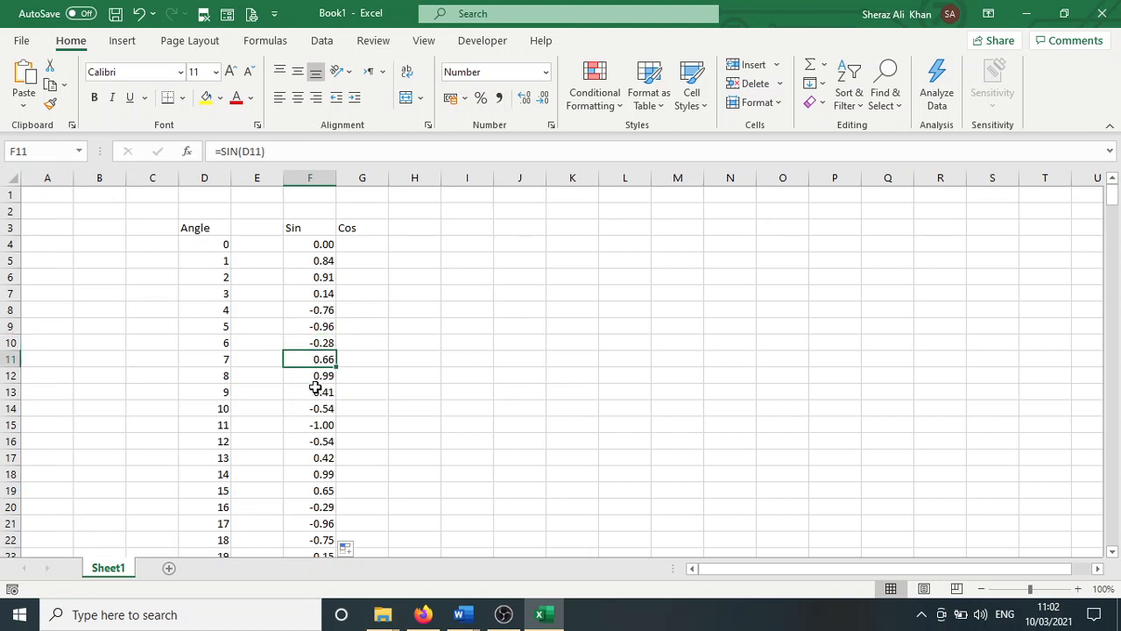
pyautogui.click(308, 373)
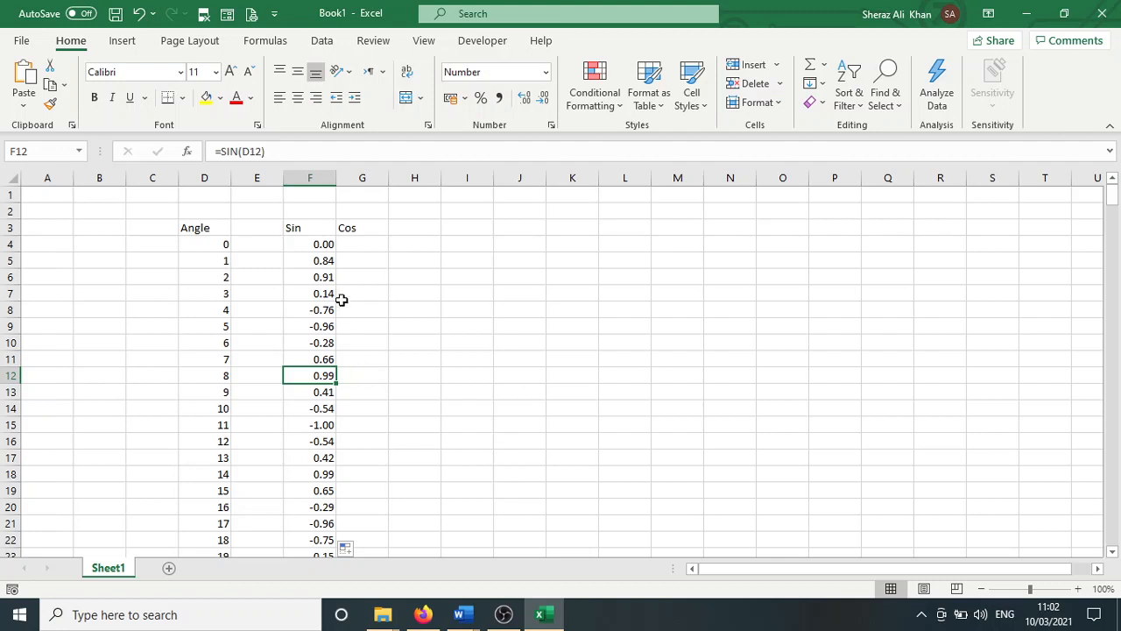
pyautogui.click(320, 260)
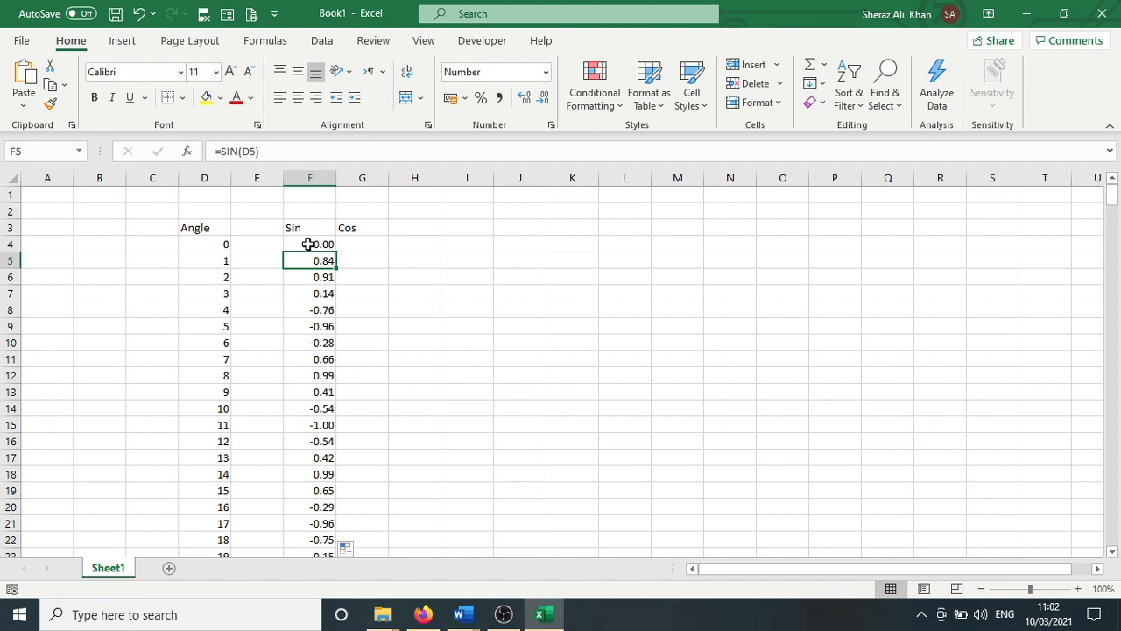
pyautogui.click(308, 244)
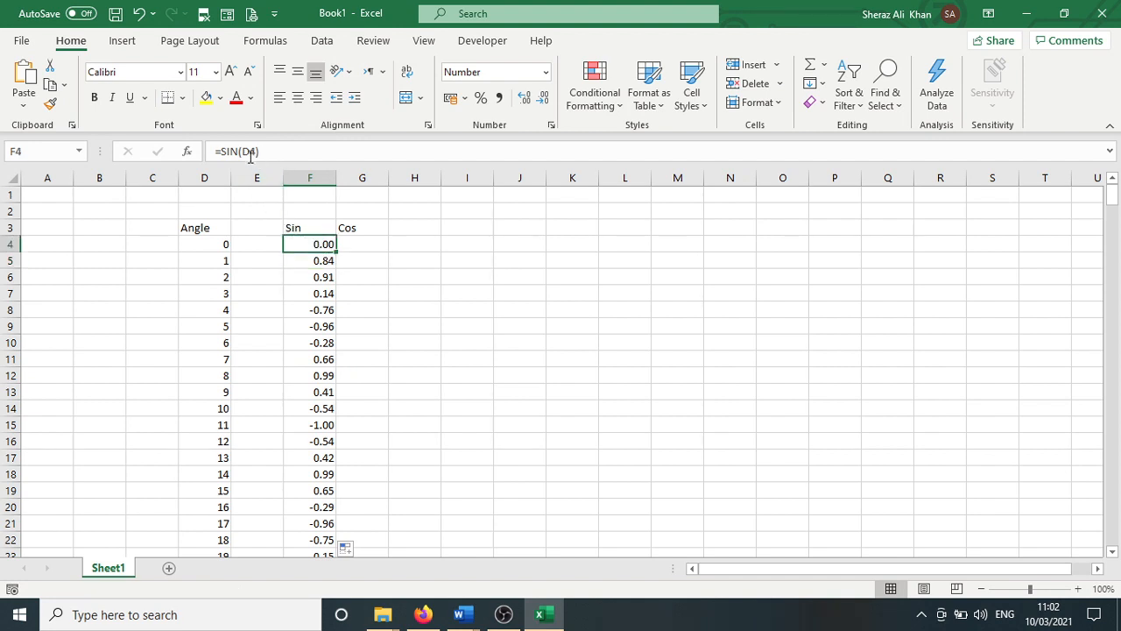
pyautogui.click(303, 262)
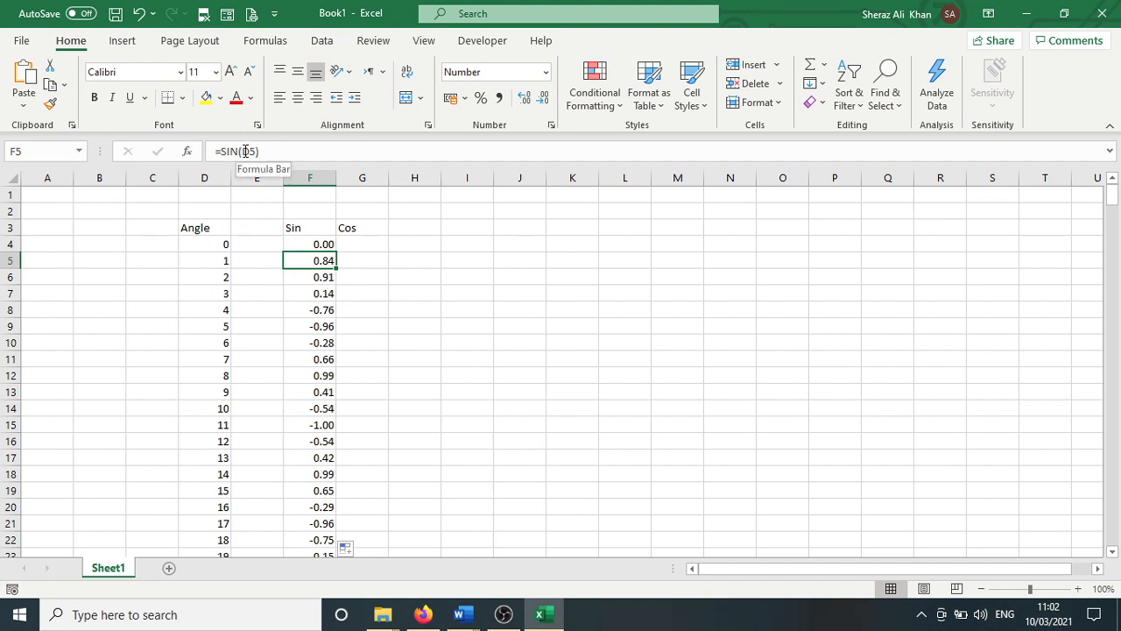
# Enter the example cell references d4 in I1 and d5 in I2
pyautogui.click(478, 201)
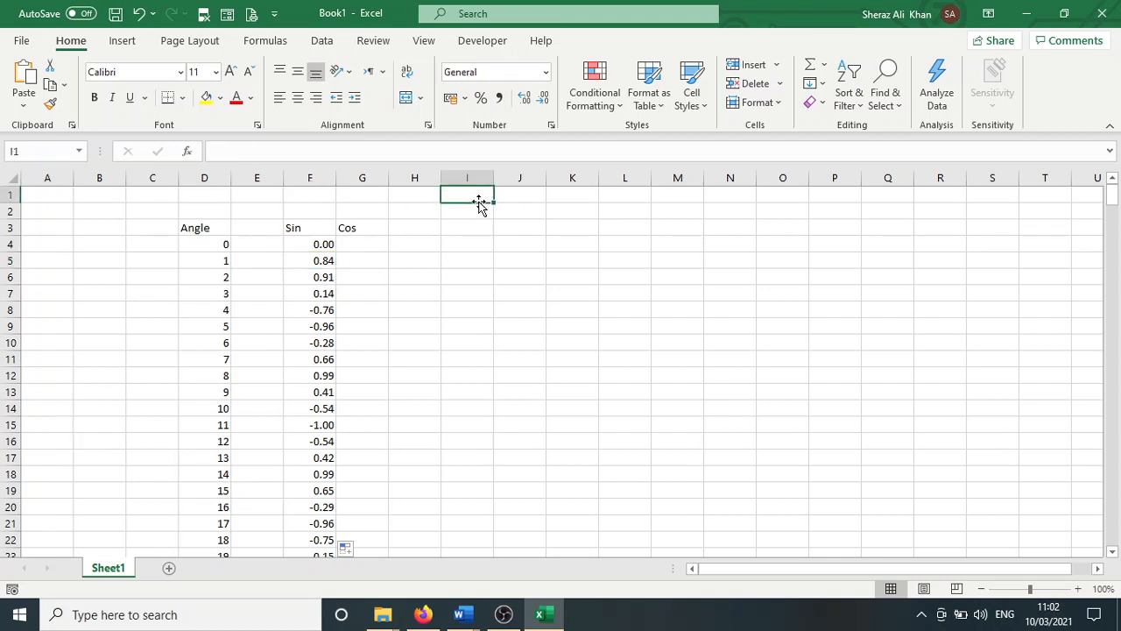
pyautogui.write('d4')
pyautogui.press('Return')
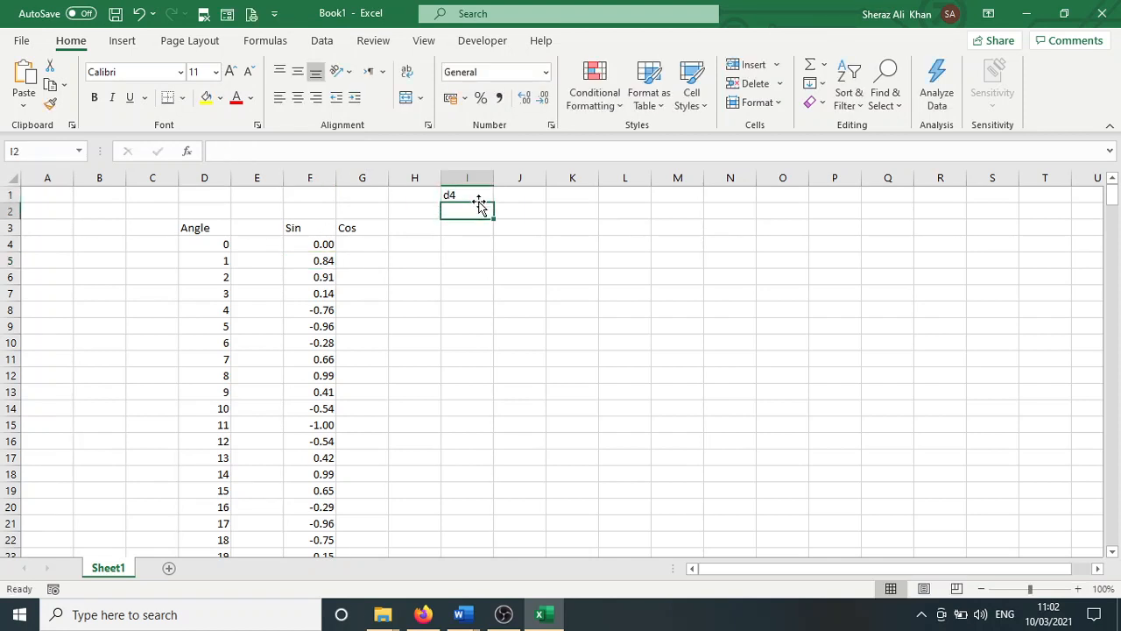
pyautogui.write('d5')
pyautogui.press('Tab')
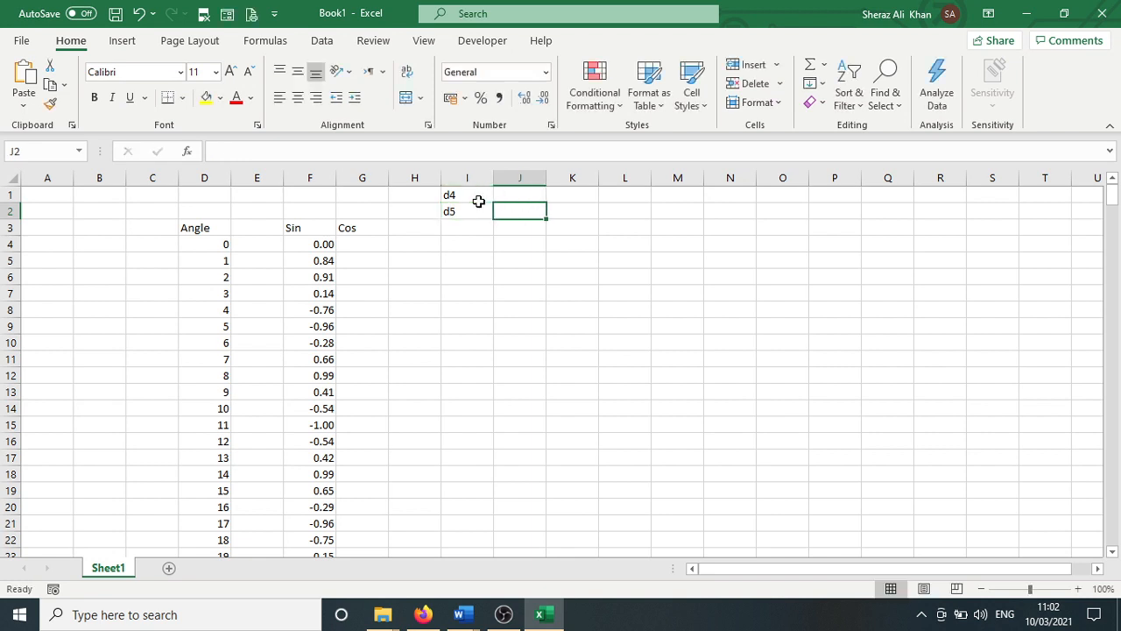
# Label both example references as Relative addresses in J1 and J2
pyautogui.press('Up')
pyautogui.write('Rela')
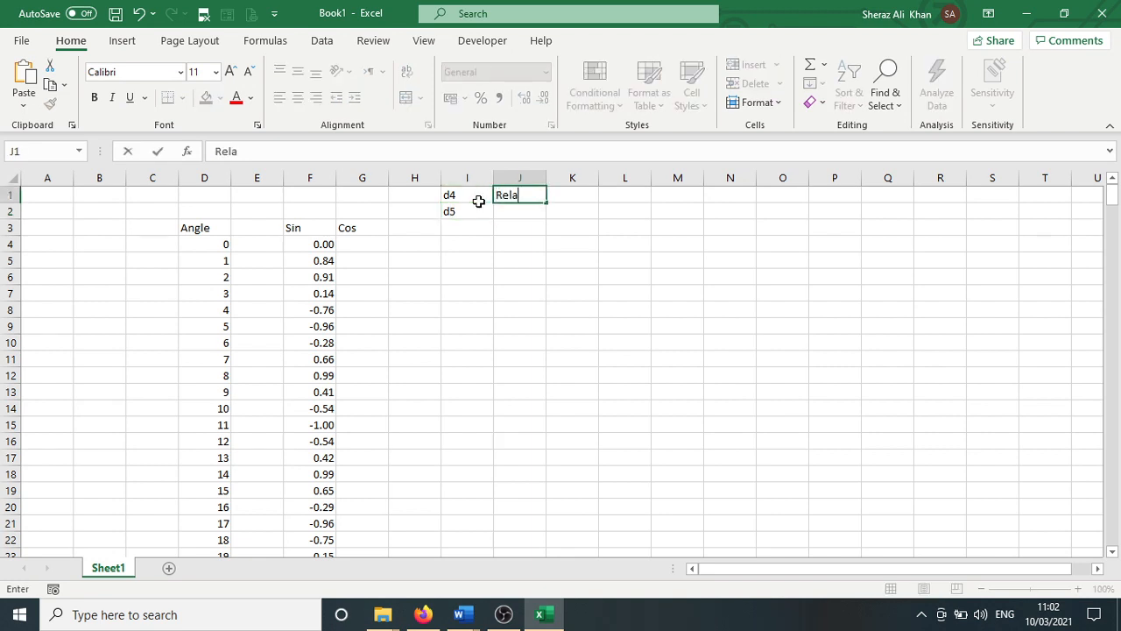
pyautogui.write('tive addresses')
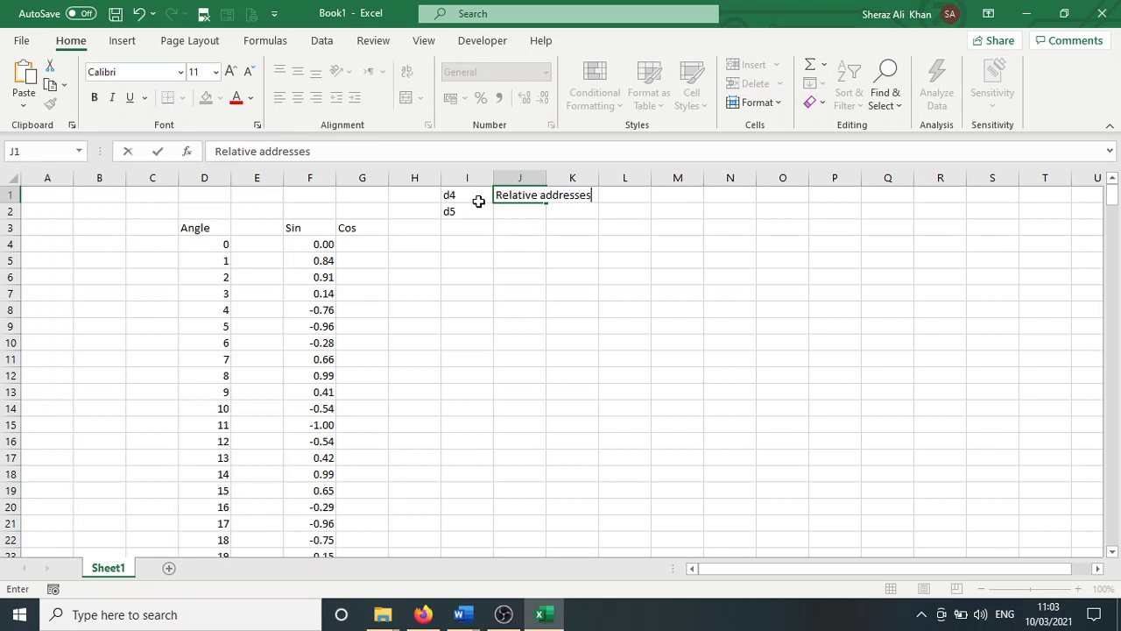
pyautogui.press('Return')
pyautogui.write('r')
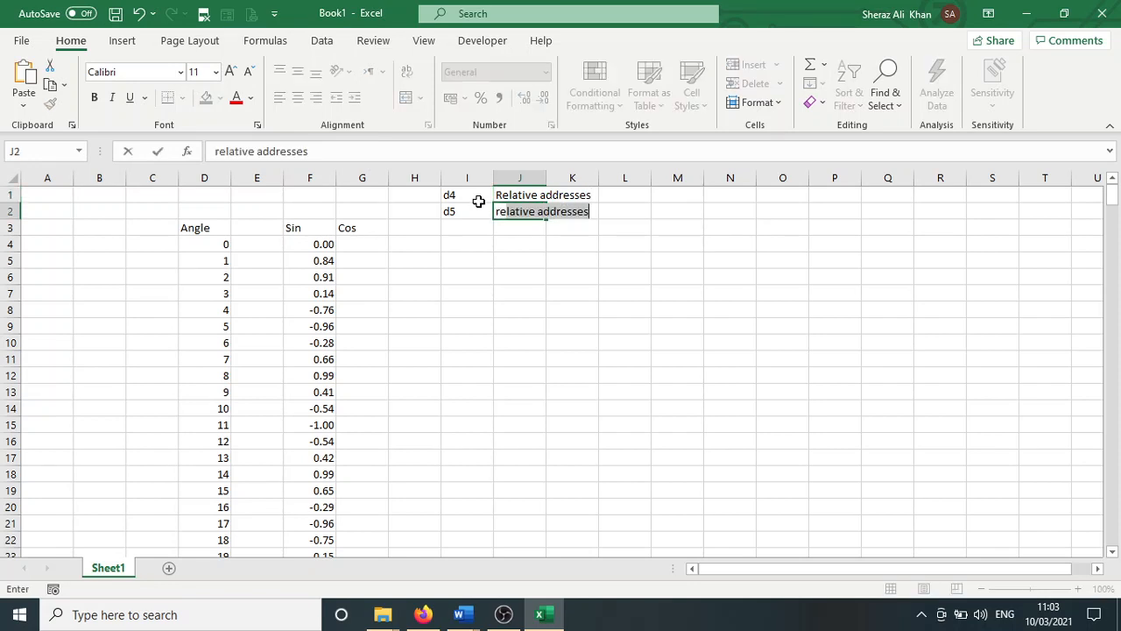
pyautogui.write('e')
pyautogui.press('Return')
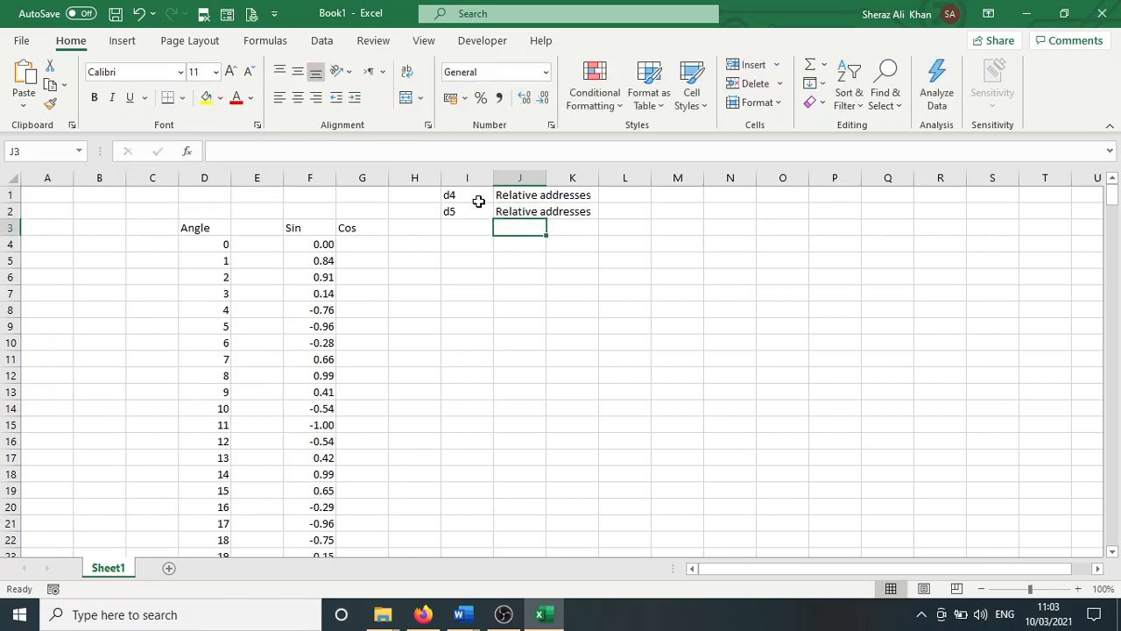
# Fit the width of column J to its Relative addresses labels
pyautogui.hotkey('ctrl', 's')
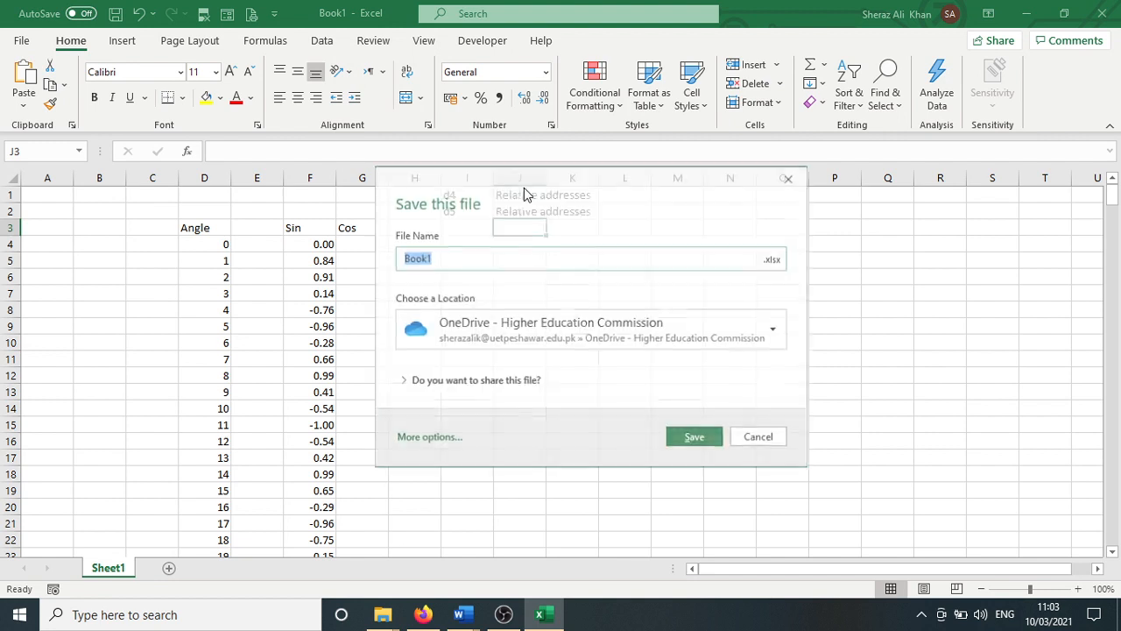
pyautogui.click(755, 443)
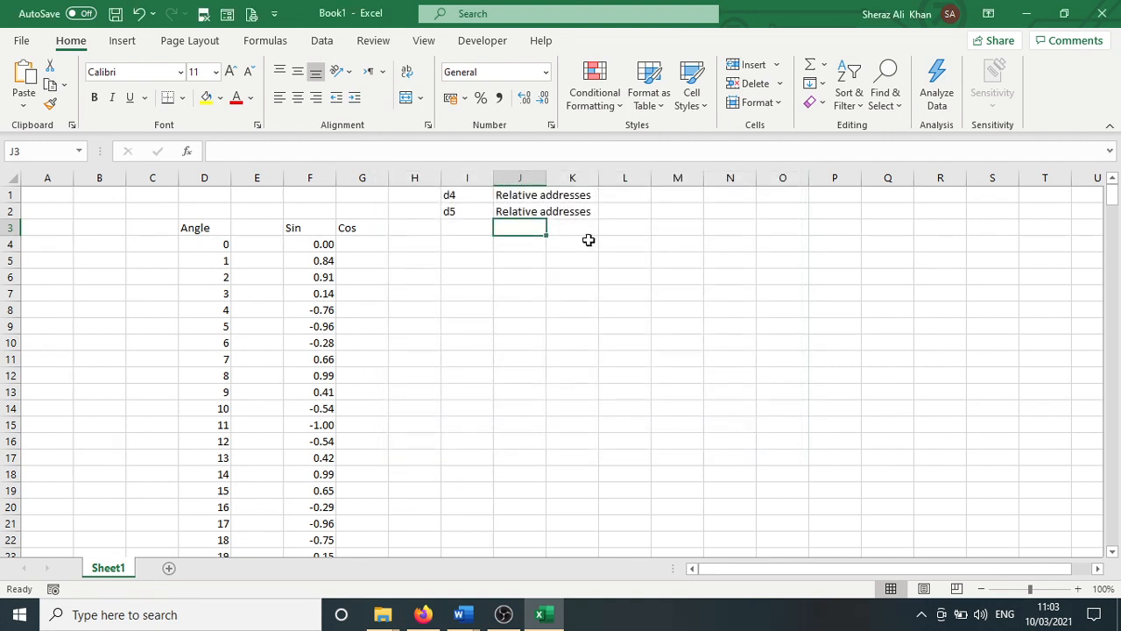
pyautogui.doubleClick(546, 174)
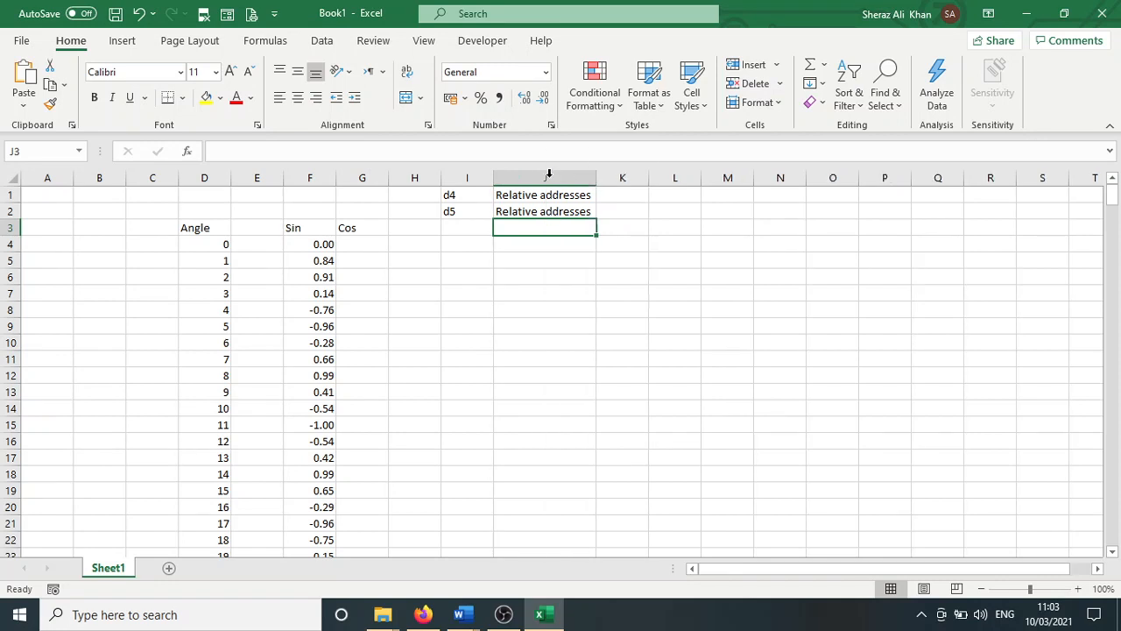
# Save the workbook as TestBook in the Introduction to Computing folder under Documents
pyautogui.hotkey('ctrl', 's')
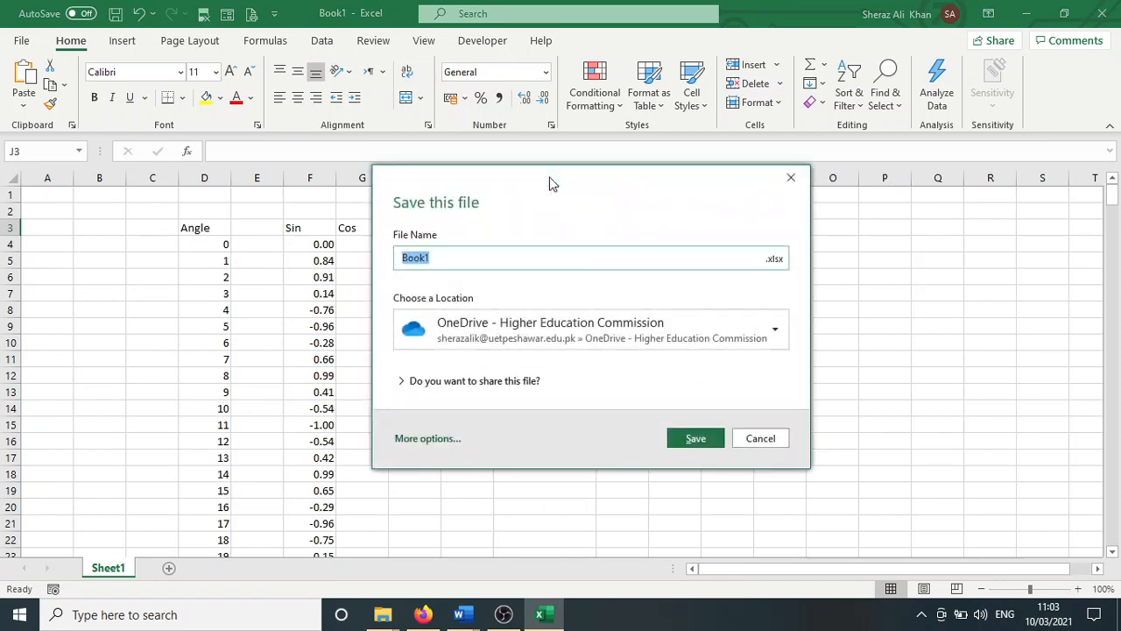
pyautogui.click(470, 383)
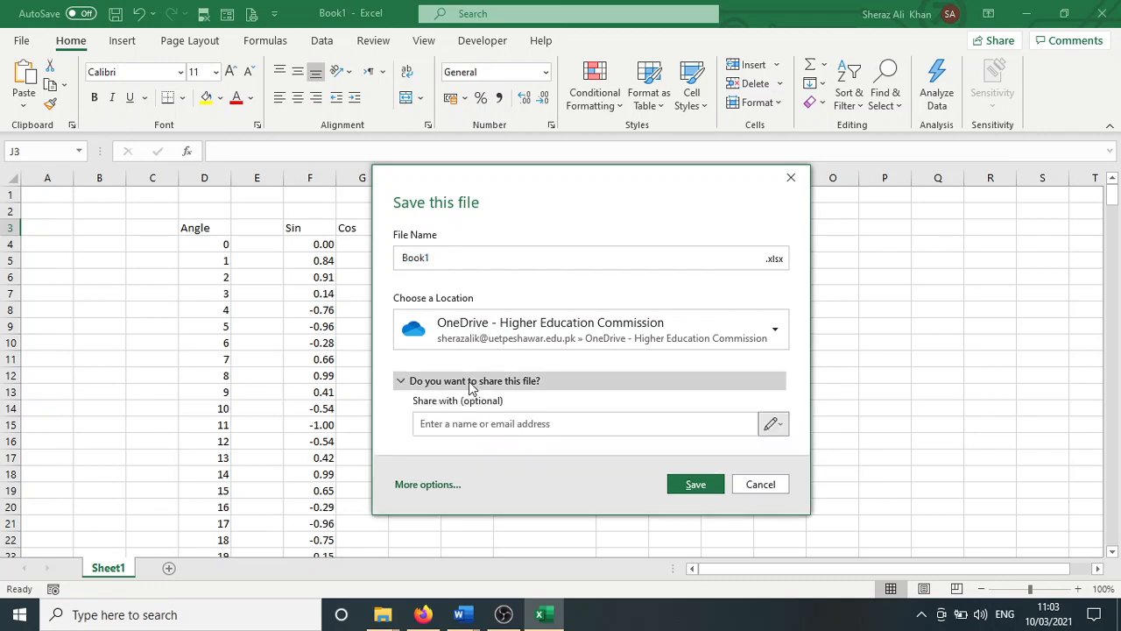
pyautogui.click(402, 386)
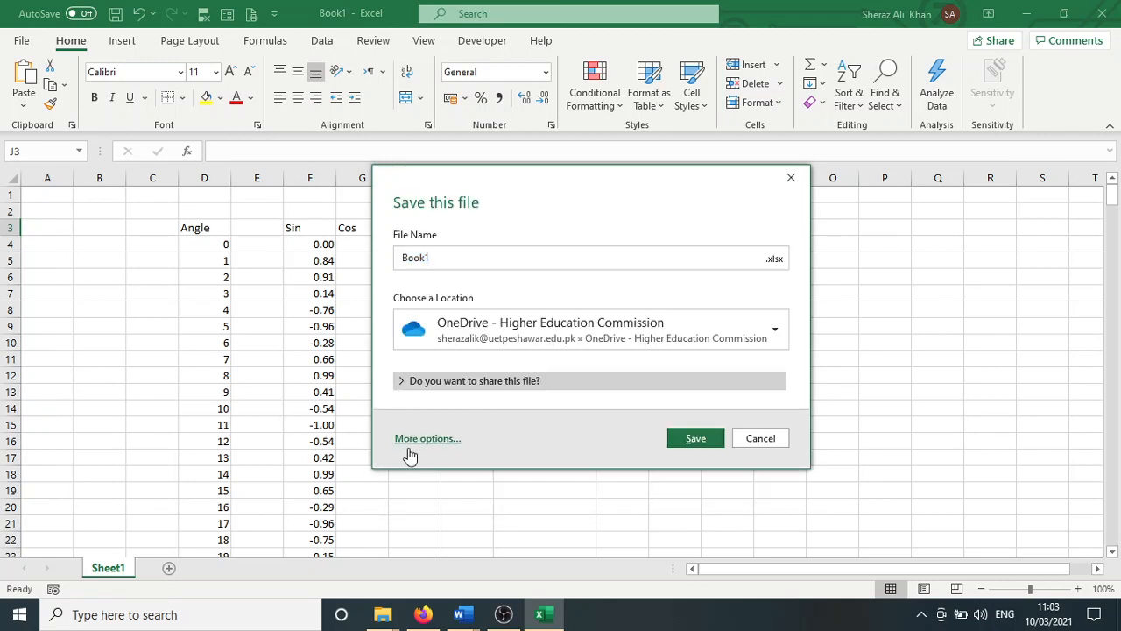
pyautogui.click(409, 445)
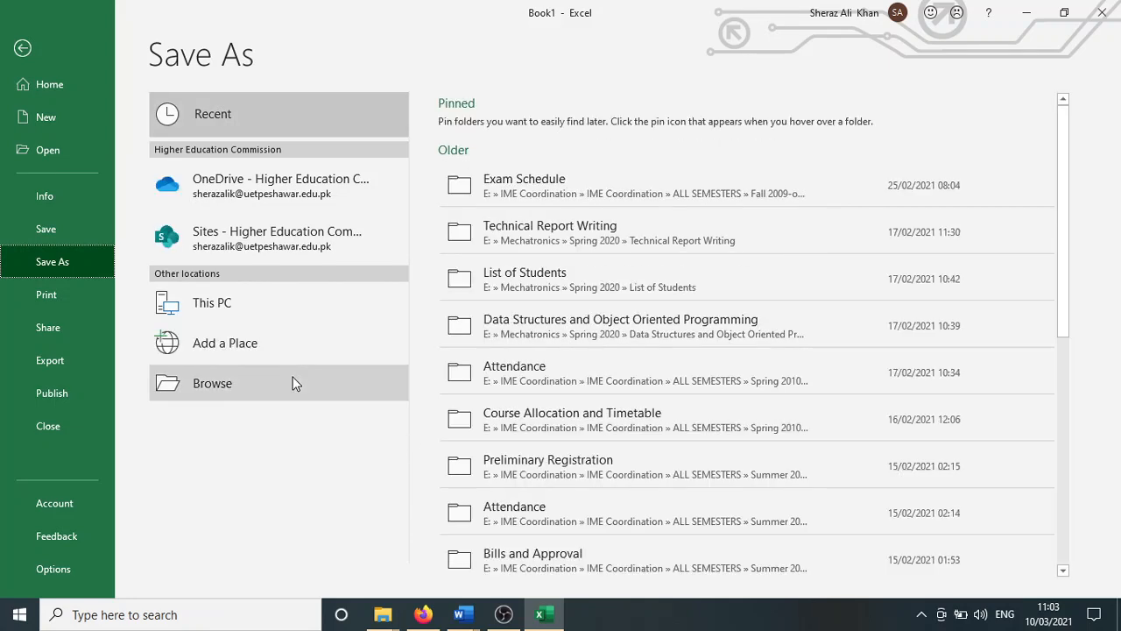
pyautogui.click(230, 382)
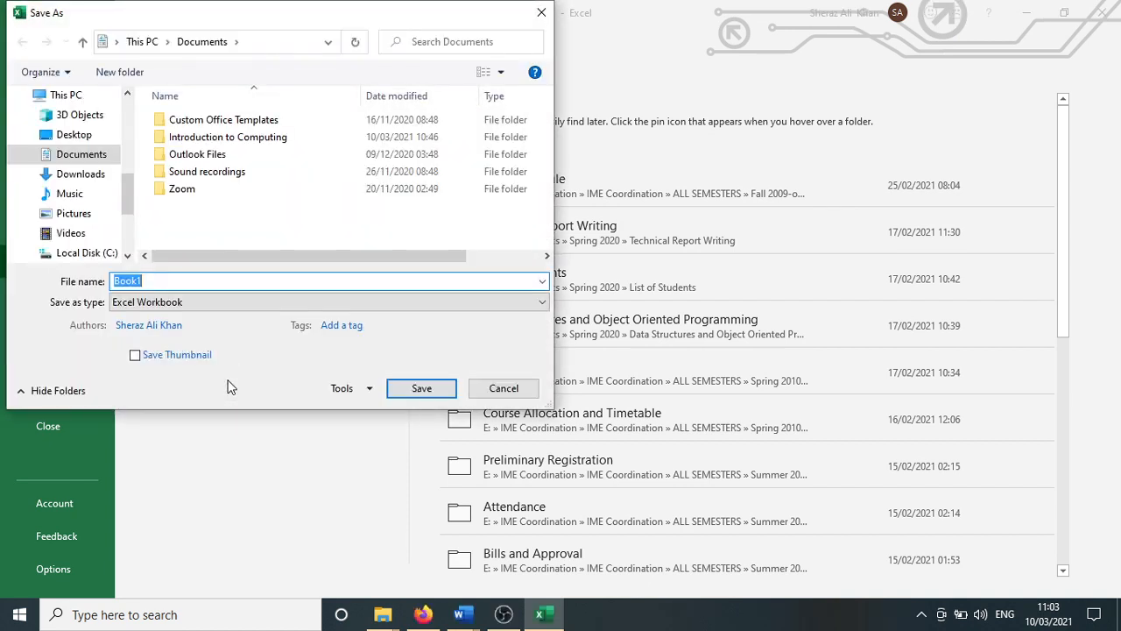
pyautogui.doubleClick(277, 136)
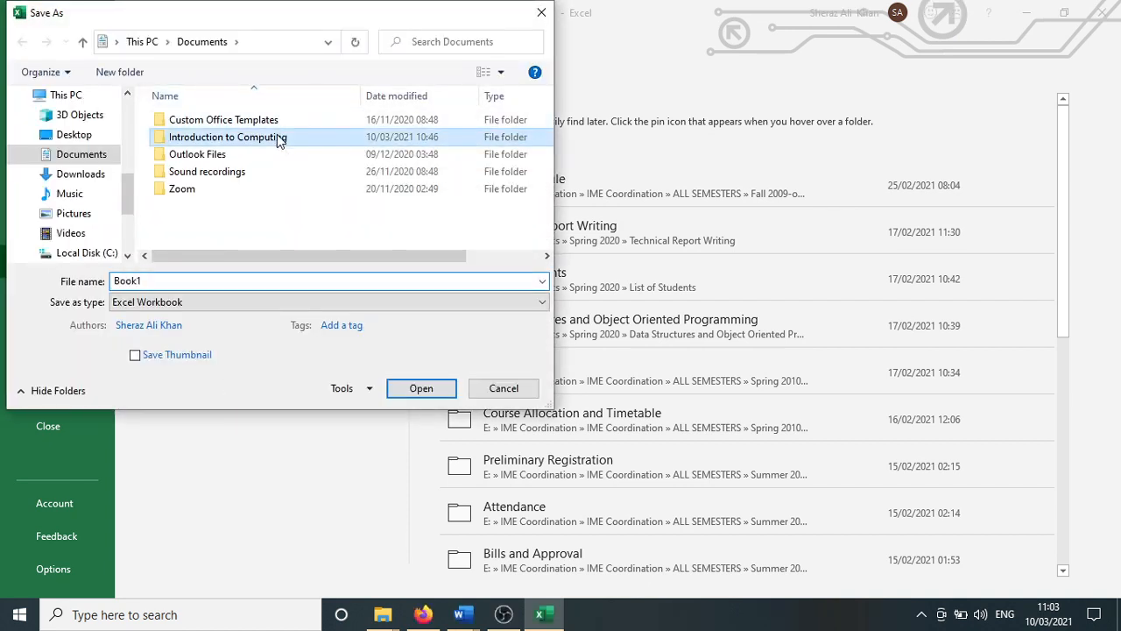
pyautogui.doubleClick(184, 282)
pyautogui.write('Test')
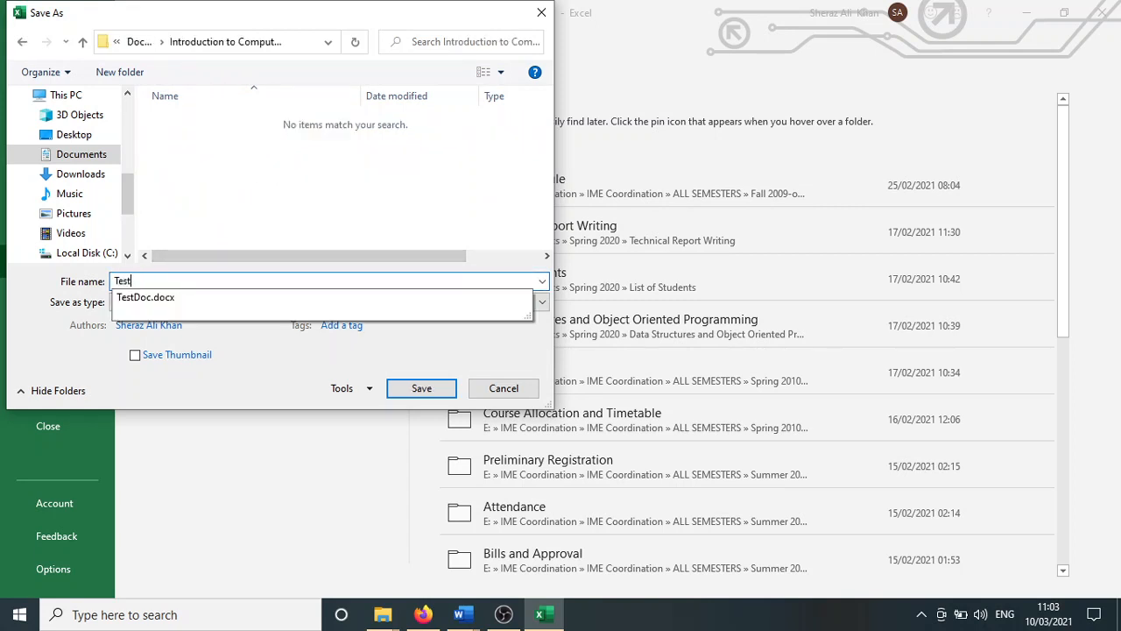
pyautogui.write('Book')
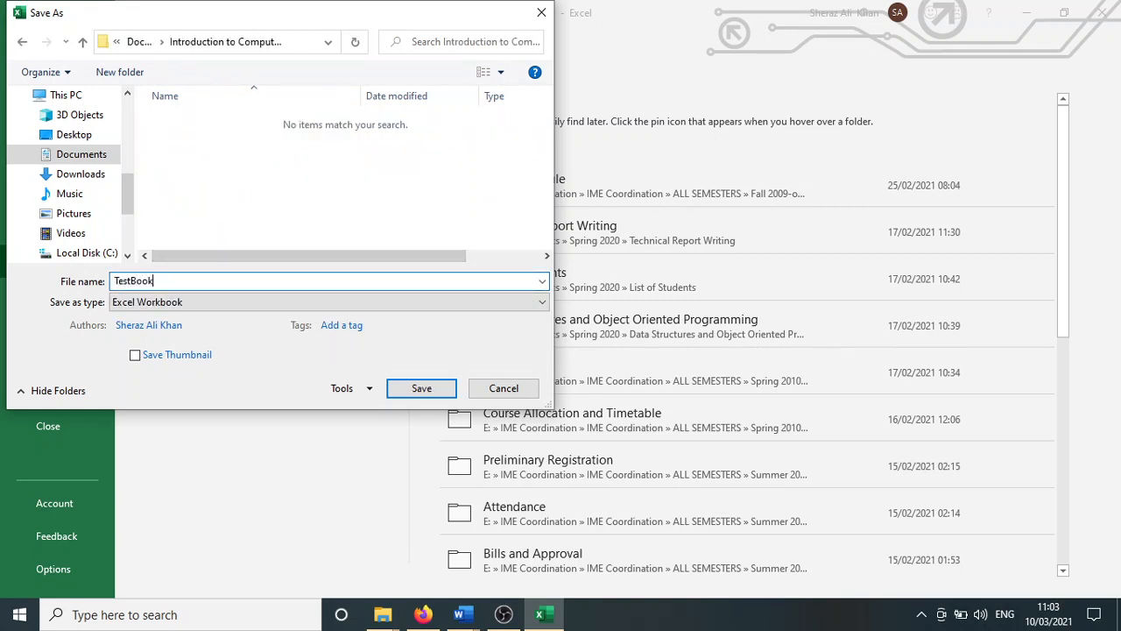
pyautogui.click(399, 388)
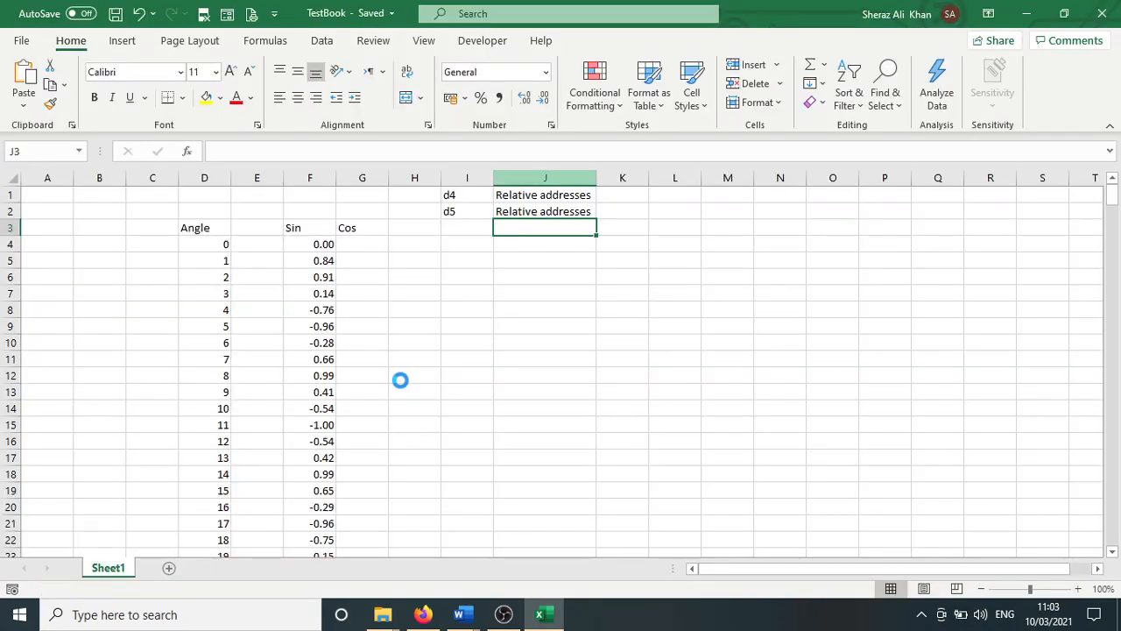
# Enter the label absolute address in M1 and select the empty cell L1 beside it
pyautogui.click(475, 196)
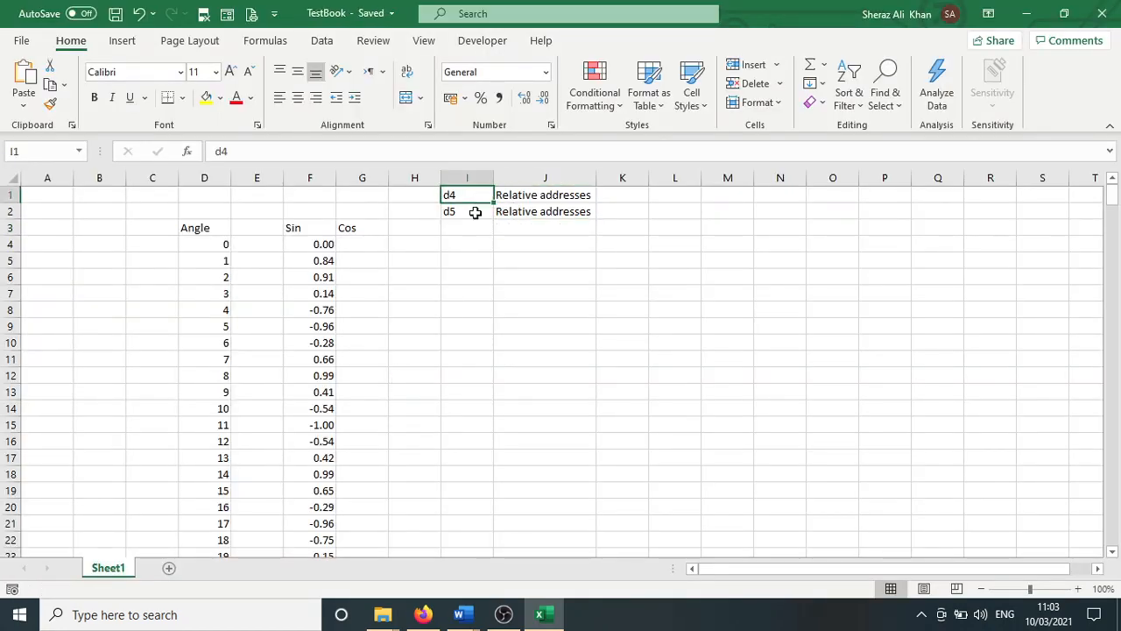
pyautogui.click(474, 214)
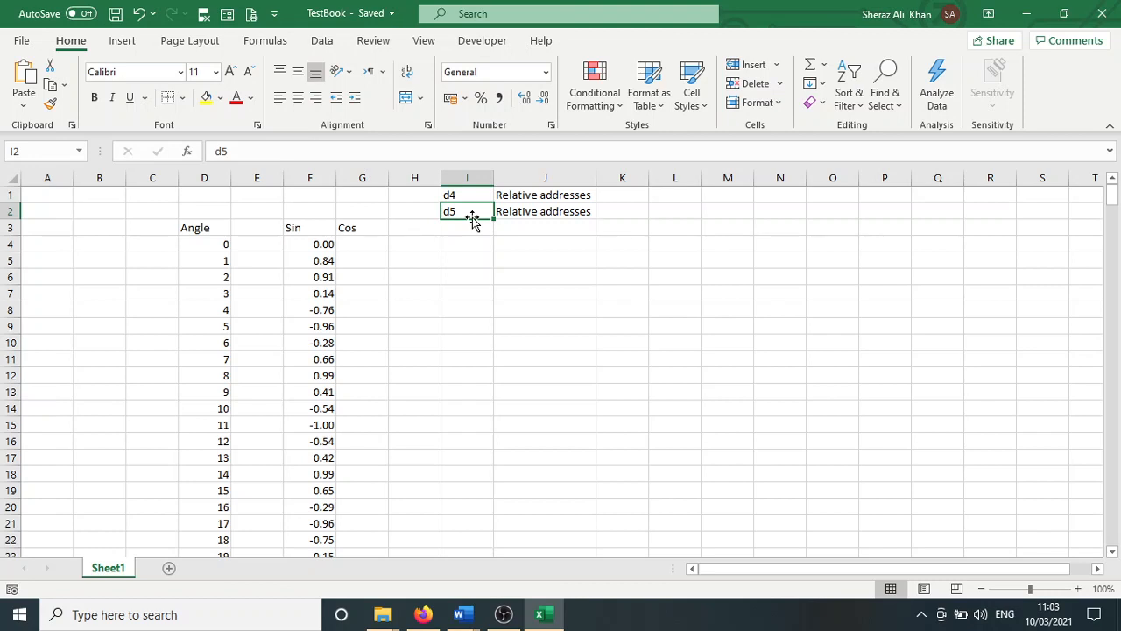
pyautogui.click(692, 199)
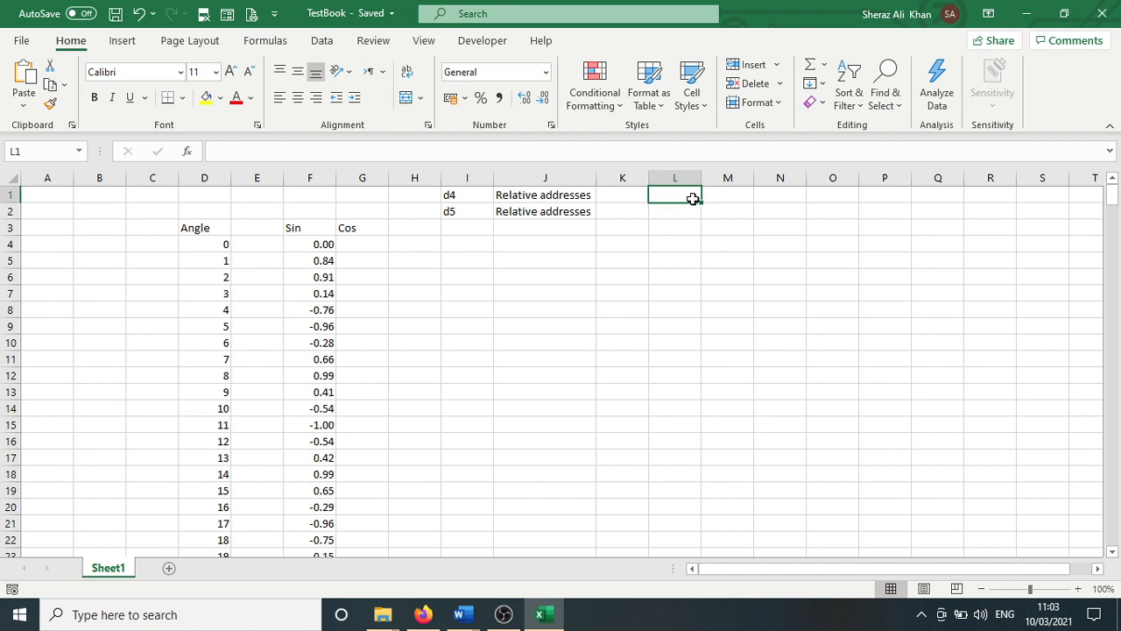
pyautogui.click(743, 198)
pyautogui.doubleClick(743, 198)
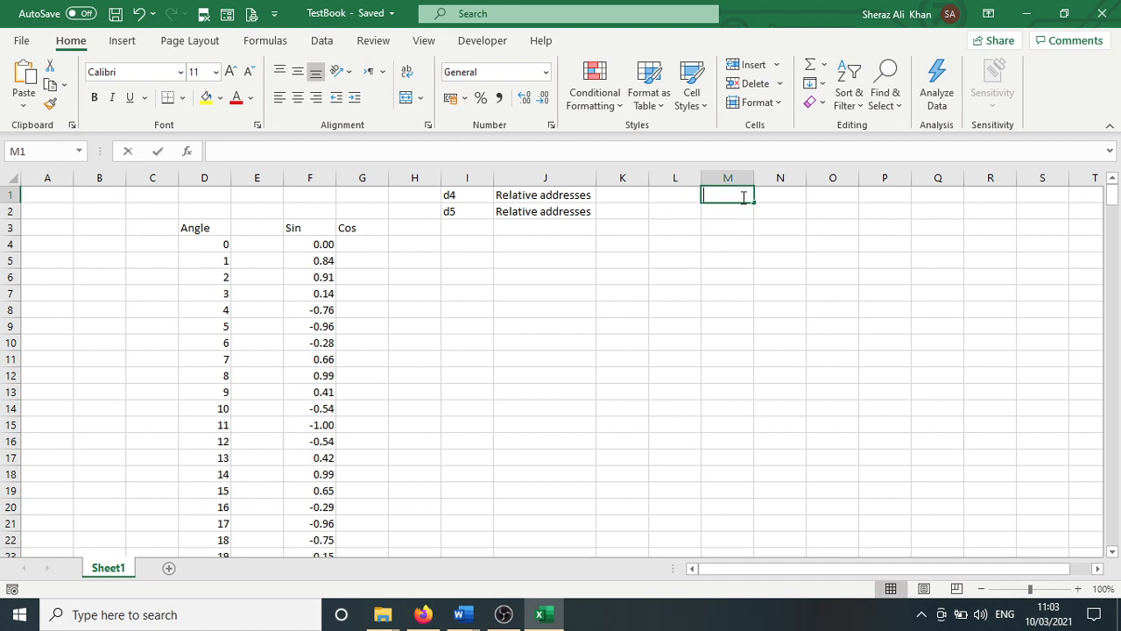
pyautogui.write('absolute ad')
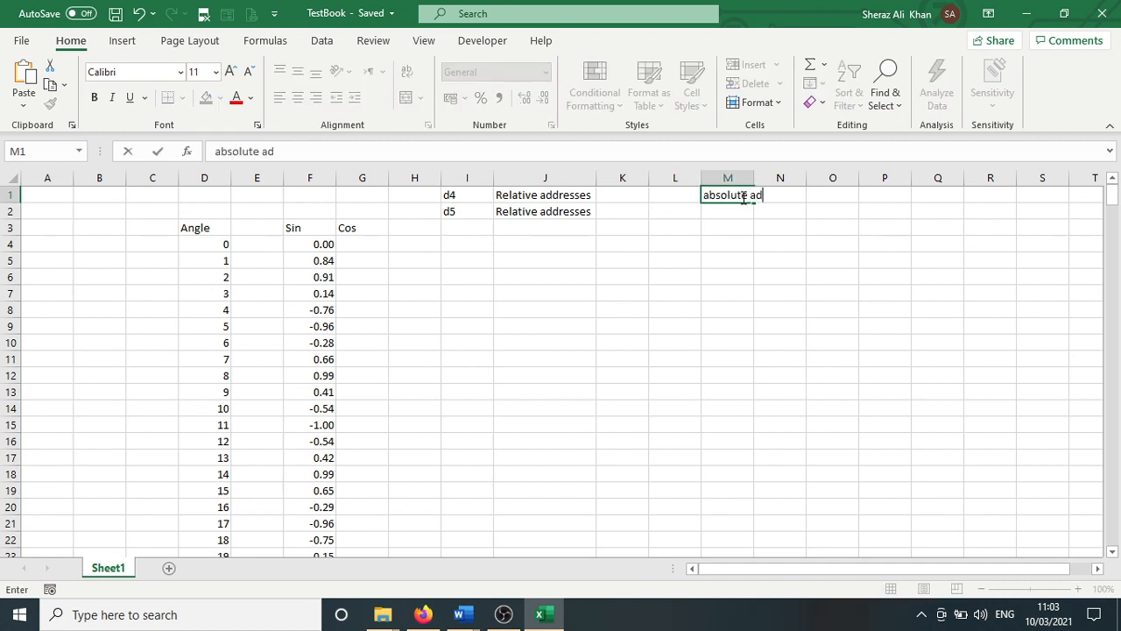
pyautogui.write('dress')
pyautogui.press('Return')
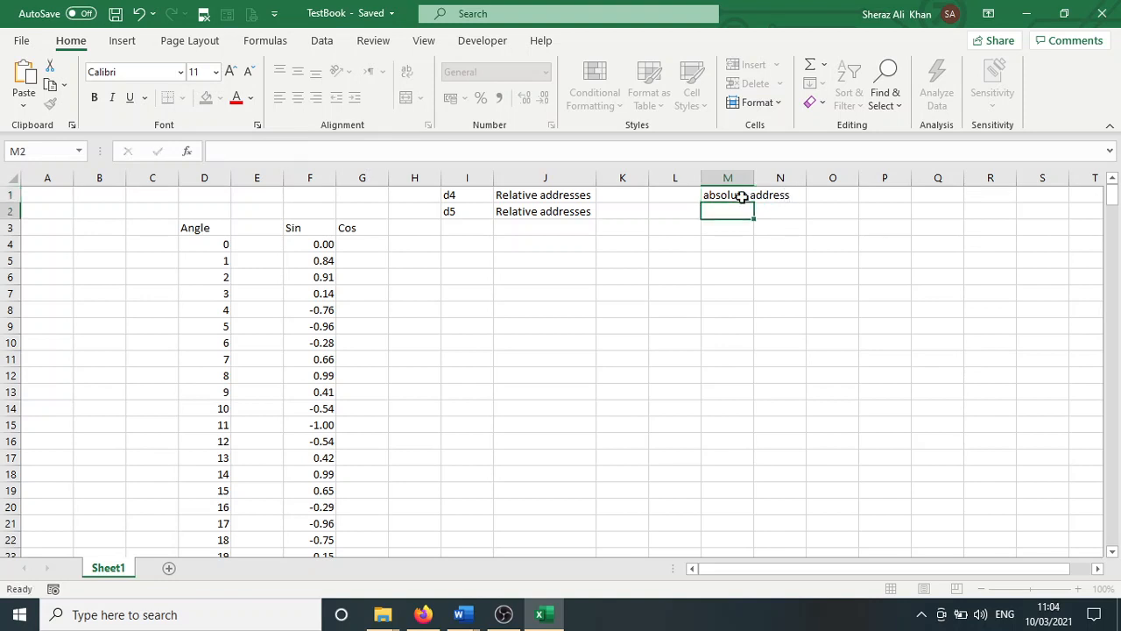
pyautogui.press('Up')
pyautogui.press('Left')
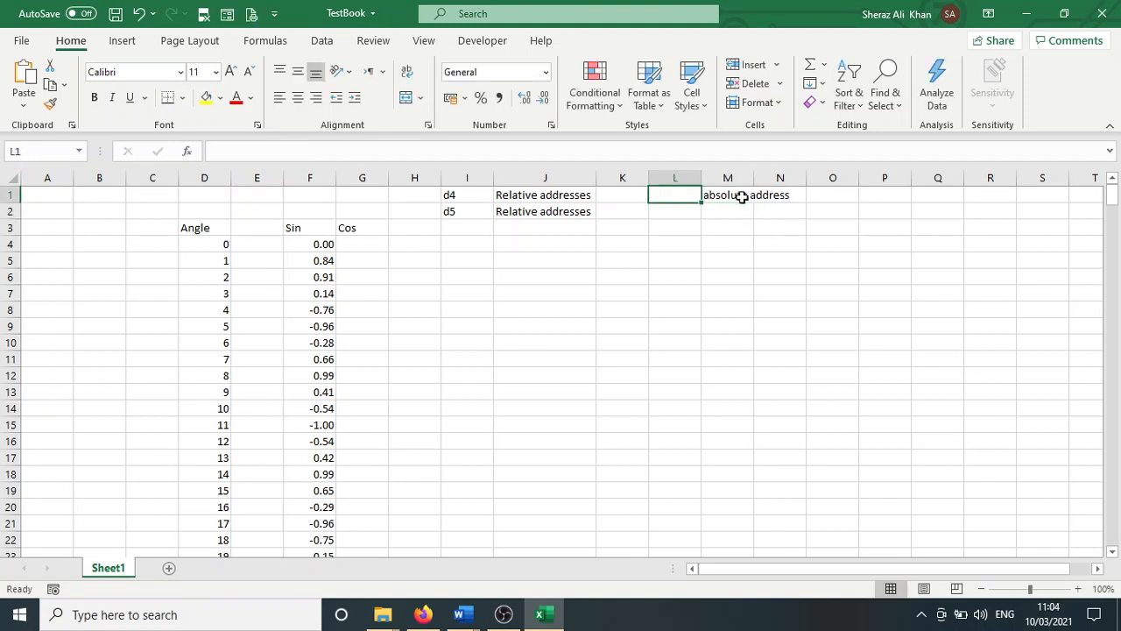
# Examine the angle cell D4 and how the sine formulas in F4 and F5 refer to the angle column
pyautogui.click(219, 245)
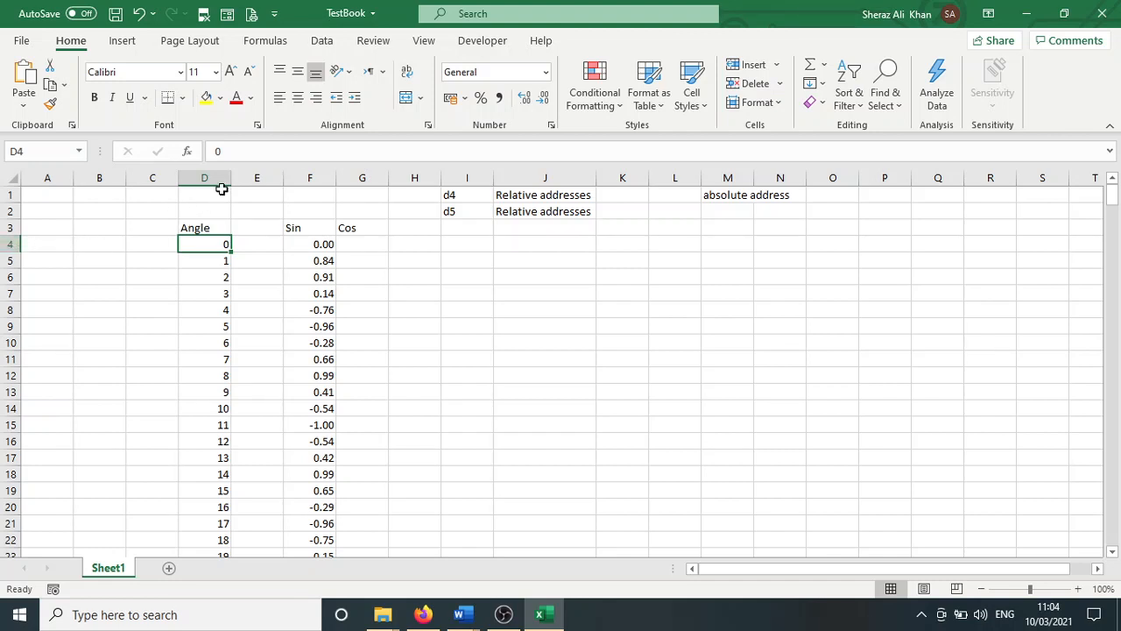
pyautogui.click(272, 242)
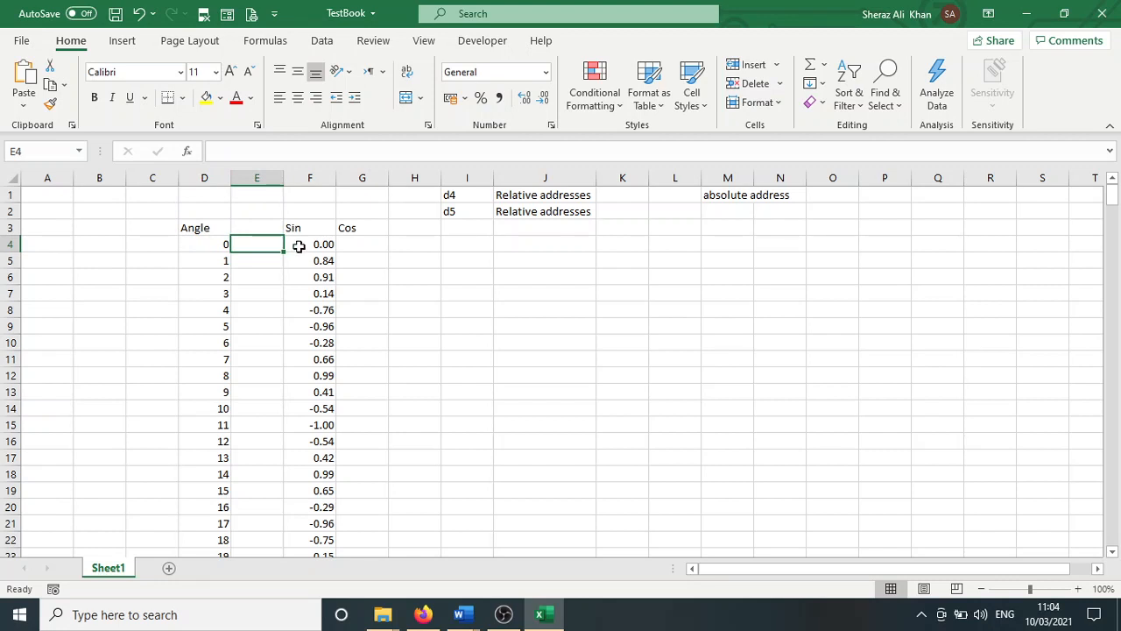
pyautogui.click(299, 247)
pyautogui.click(302, 264)
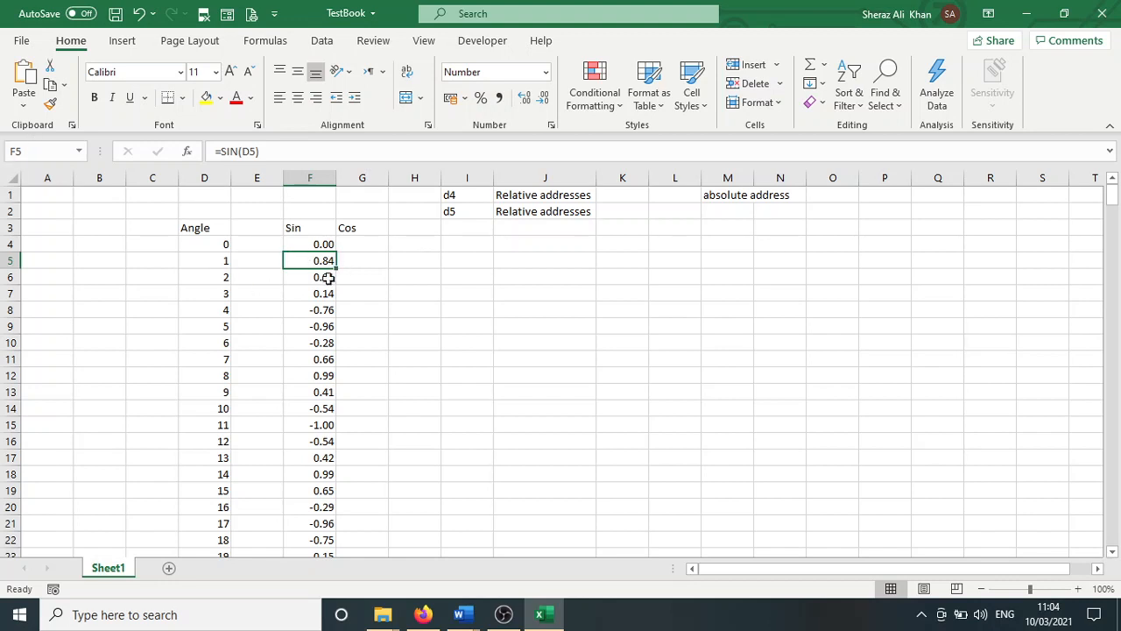
# Examine the cell reference inside the sine formula in F4, leaving the formula's edit mode without changes
pyautogui.click(366, 262)
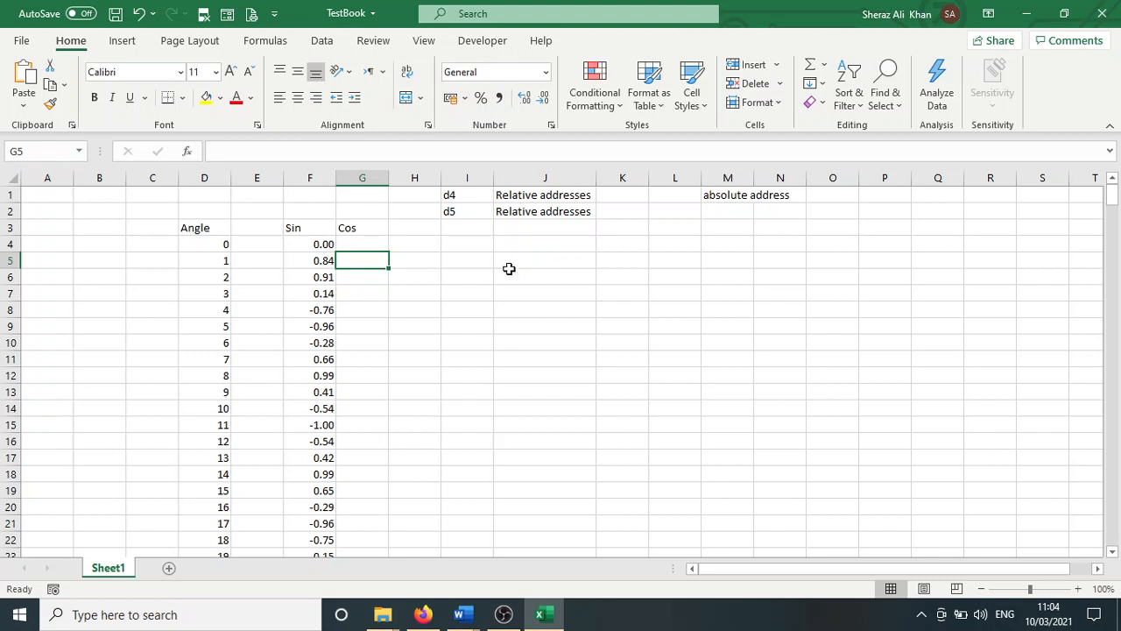
pyautogui.click(303, 245)
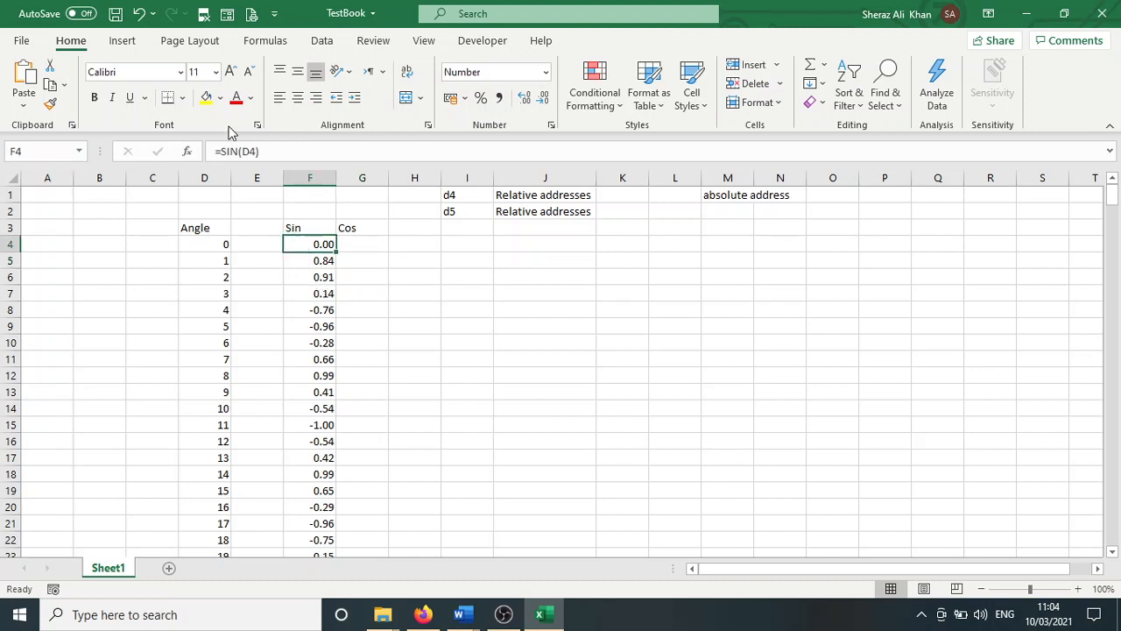
pyautogui.moveTo(243, 152); pyautogui.dragTo(257, 151)
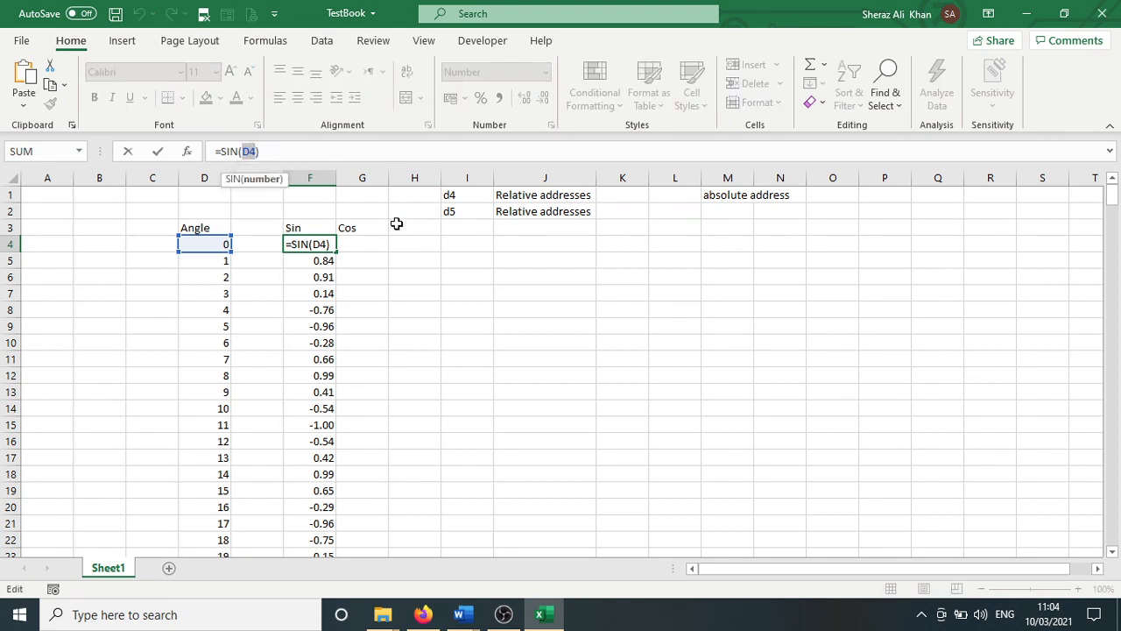
pyautogui.click(372, 262)
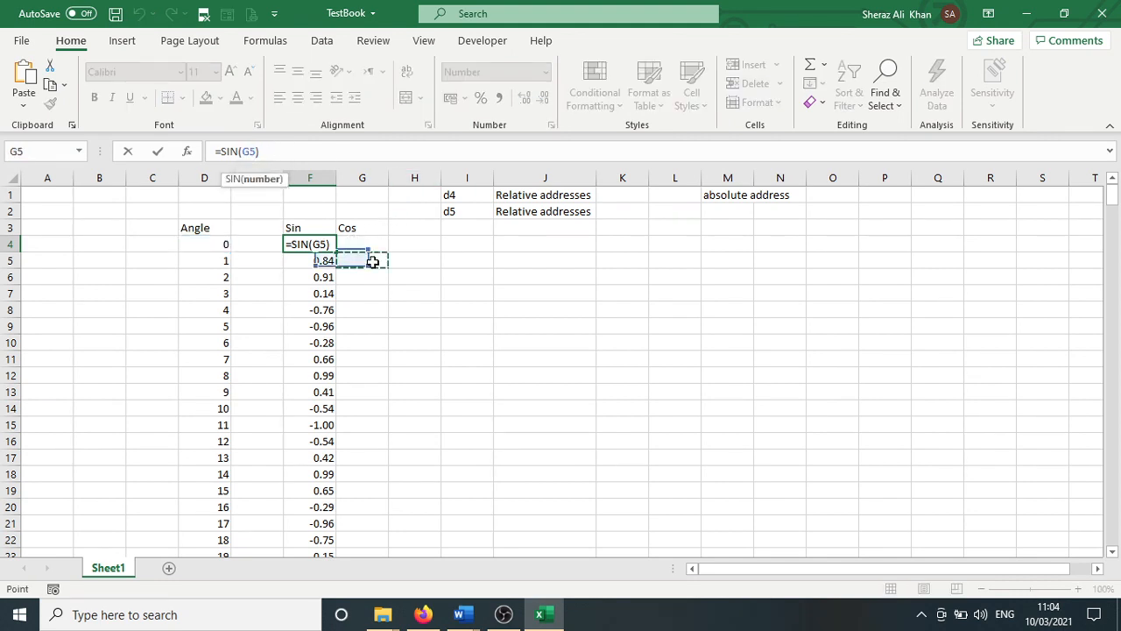
pyautogui.press('Escape')
# Examine which angle cells the sine formulas in F5 and F7 refer to
pyautogui.click(309, 260)
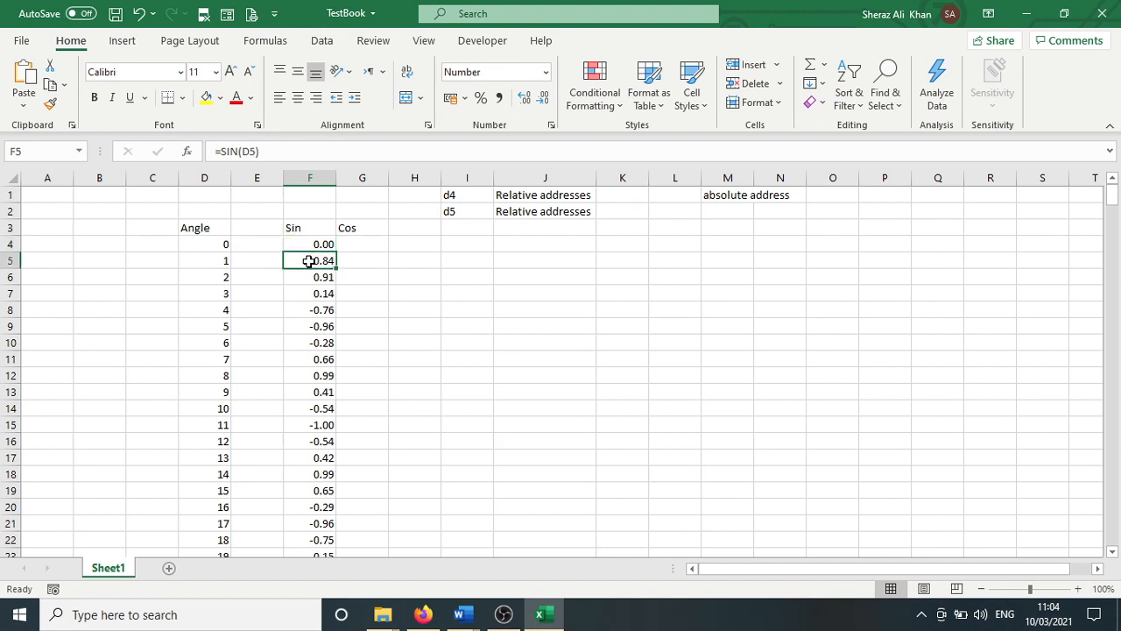
pyautogui.click(246, 152)
pyautogui.doubleClick(246, 151)
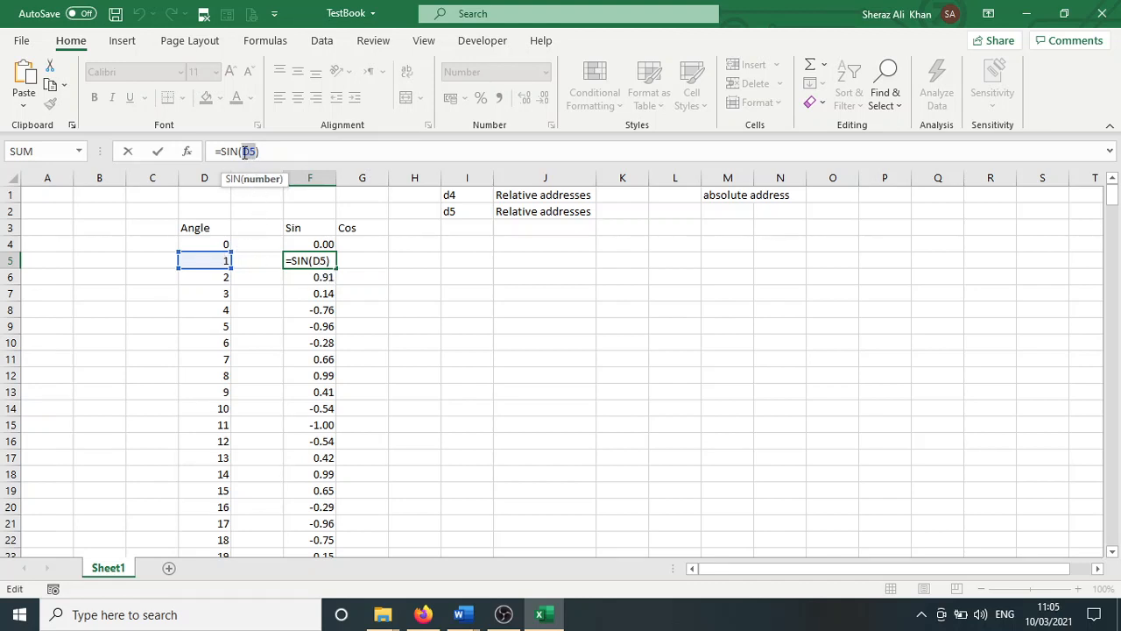
pyautogui.moveTo(243, 152); pyautogui.dragTo(255, 151)
pyautogui.click(232, 152)
pyautogui.click(386, 259)
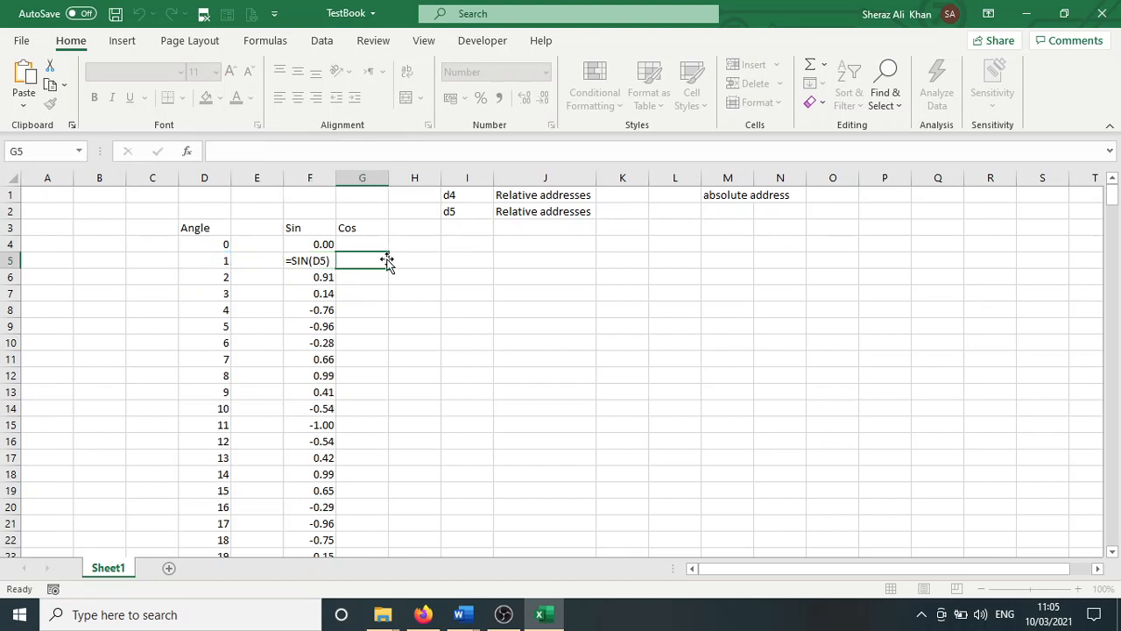
pyautogui.click(312, 261)
pyautogui.click(313, 291)
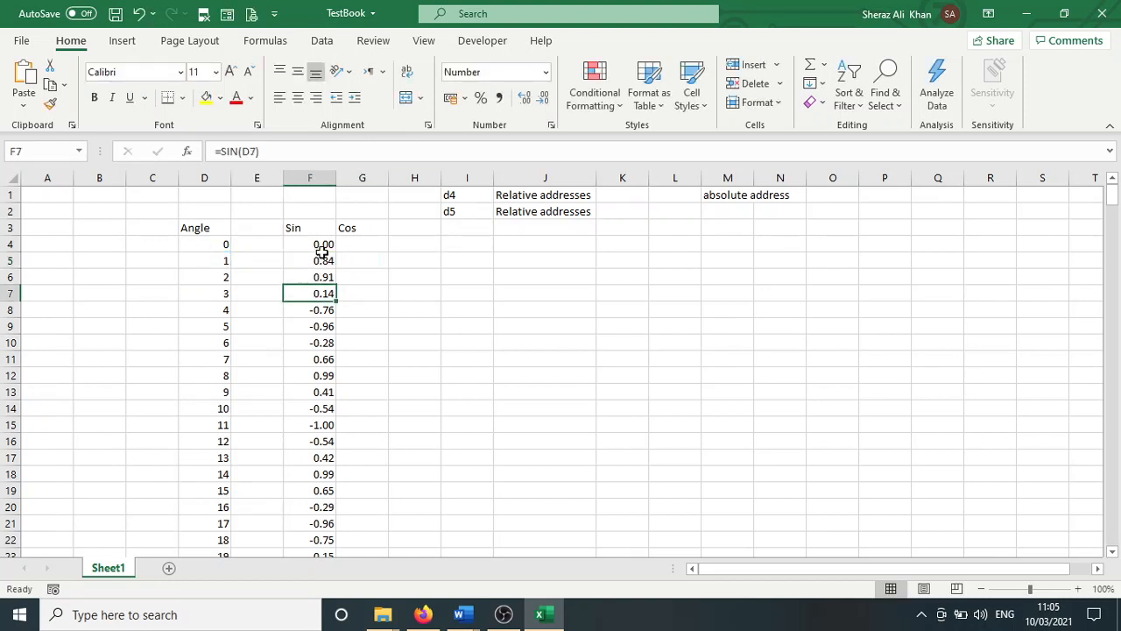
# Clear the sine formulas from F5 down to F365
pyautogui.moveTo(320, 260); pyautogui.dragTo(315, 623)
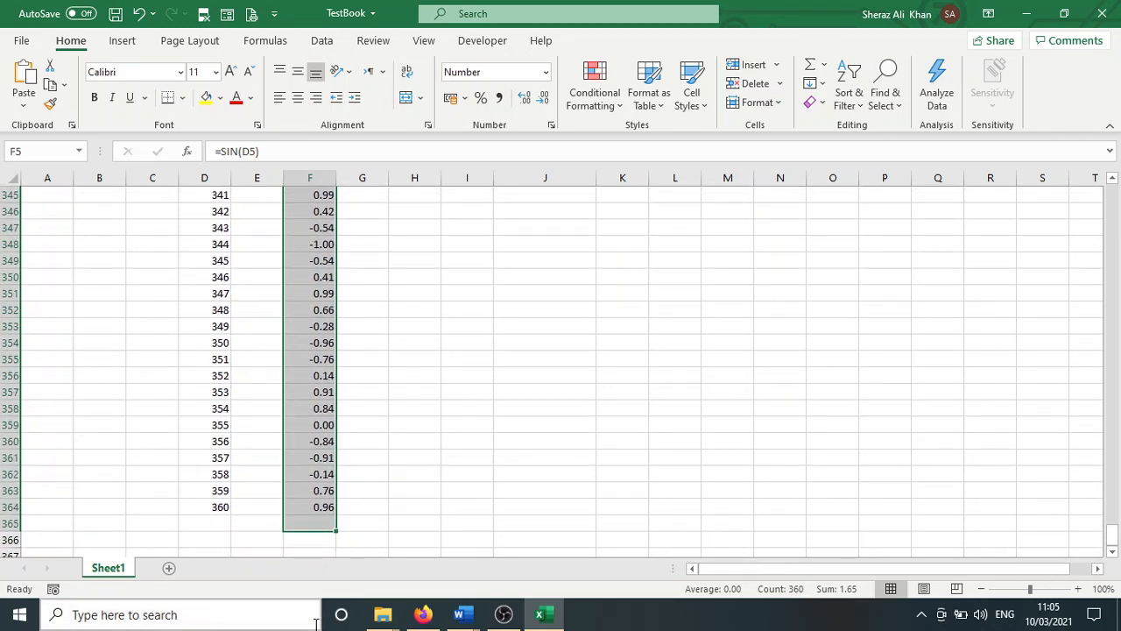
pyautogui.press('Delete')
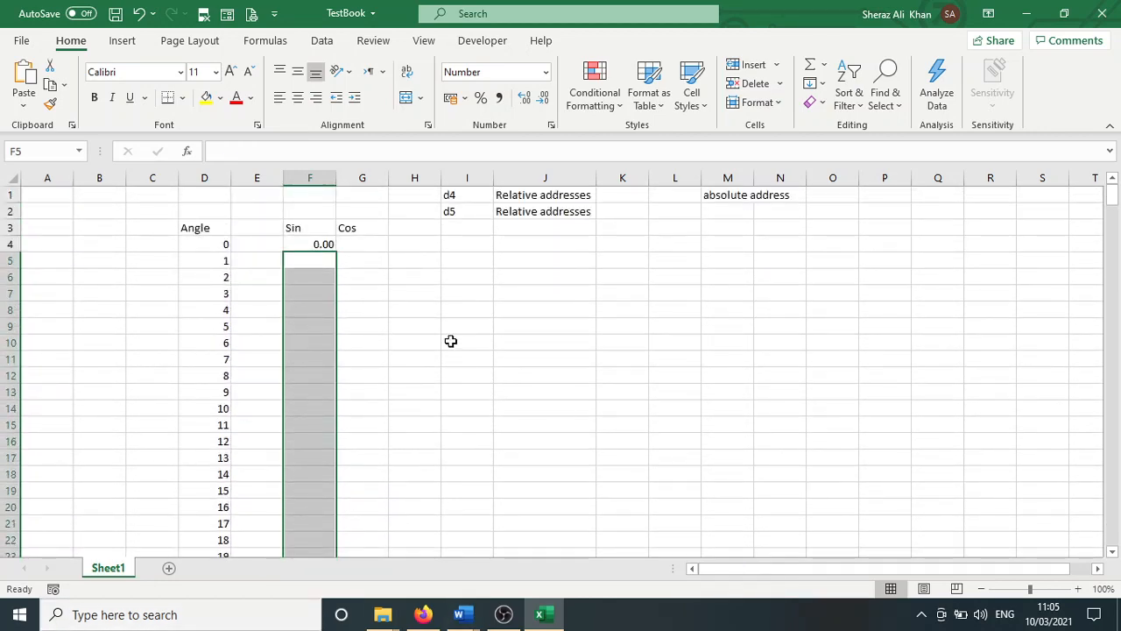
# Open the sine formula in F4 for editing and select its D4 reference
pyautogui.click(310, 244)
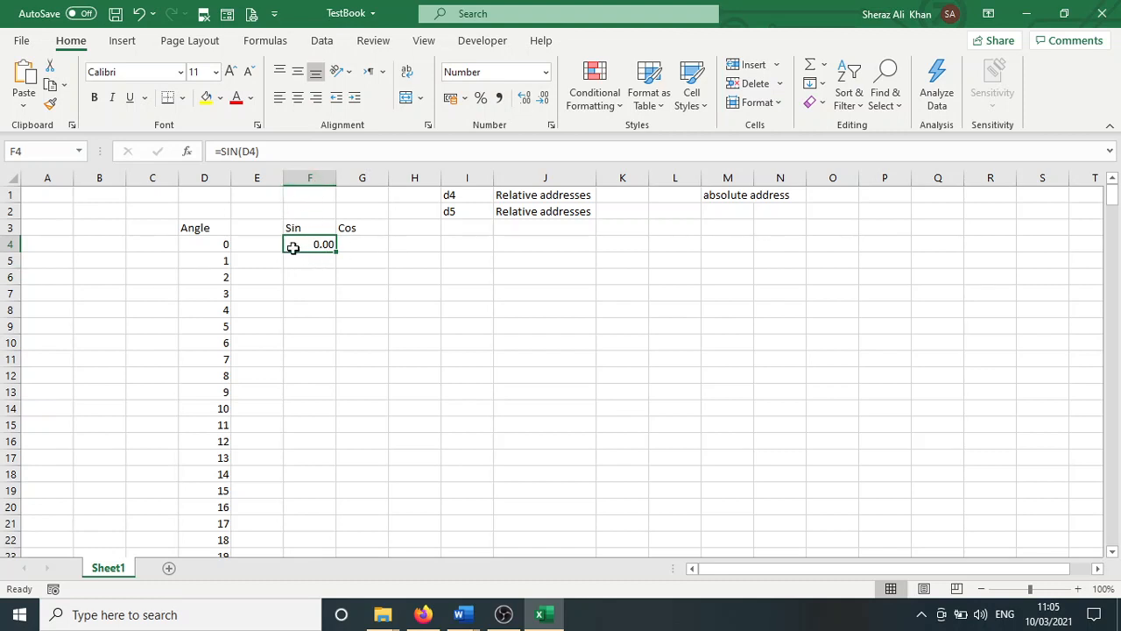
pyautogui.click(243, 152)
pyautogui.moveTo(242, 152); pyautogui.dragTo(257, 151)
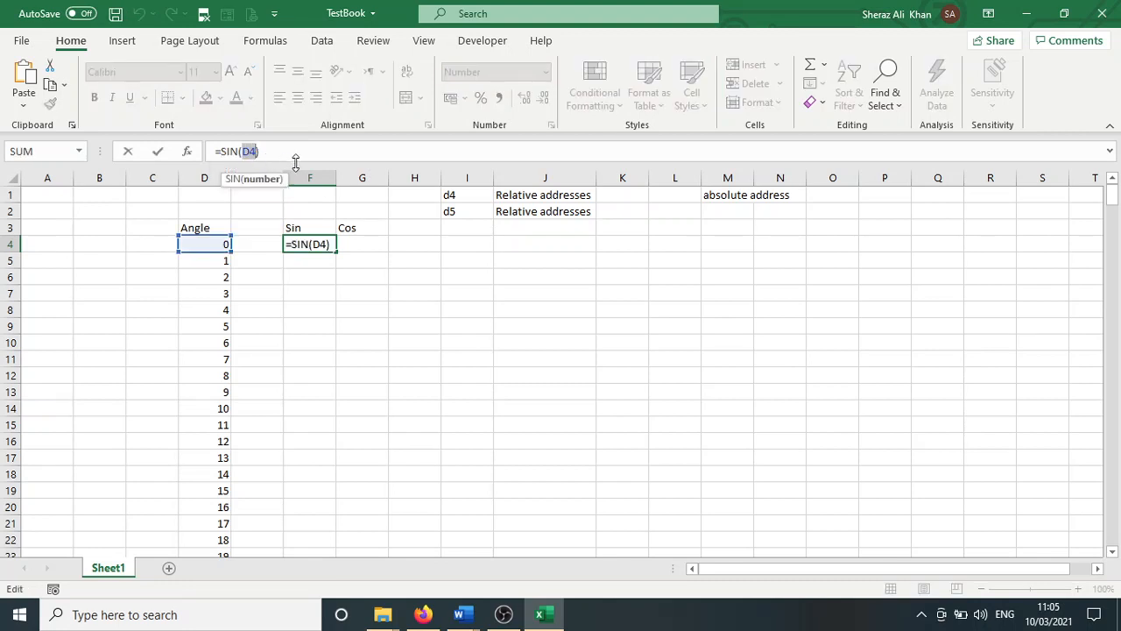
# Finish the =SIN(D4) formula in F4, copy it down to F5, and check the copied formula
pyautogui.click(264, 151)
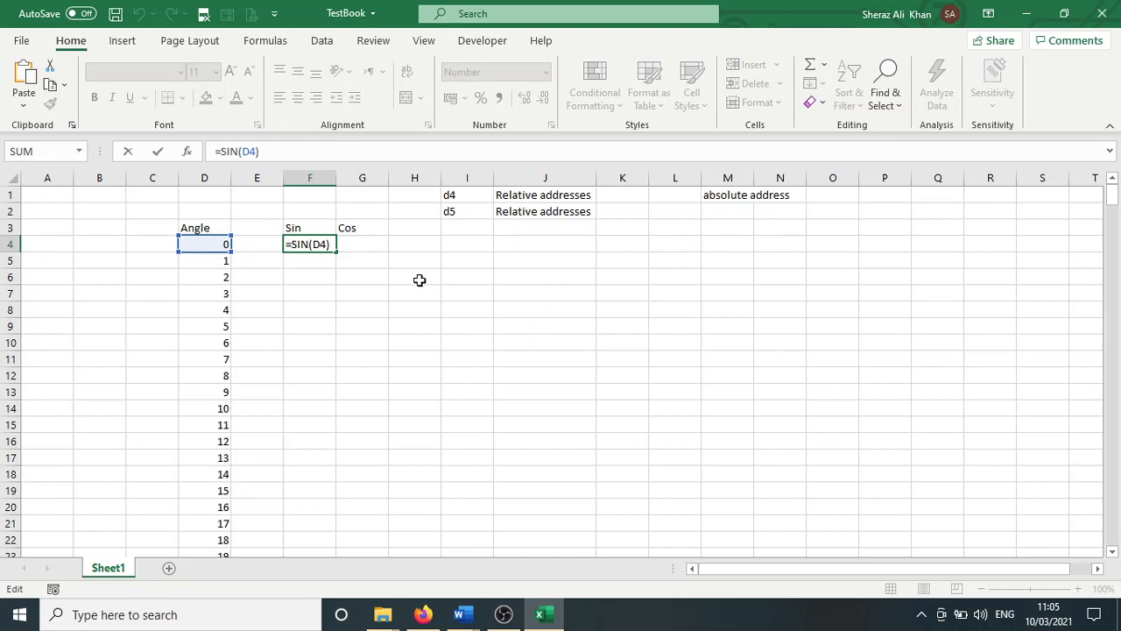
pyautogui.press('Return')
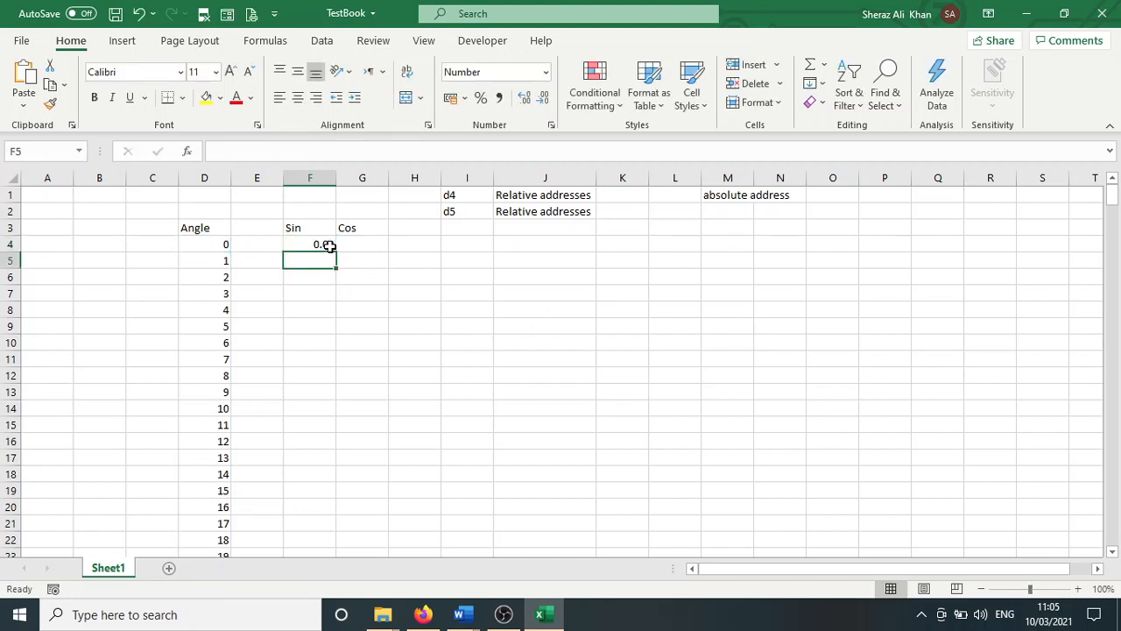
pyautogui.click(326, 245)
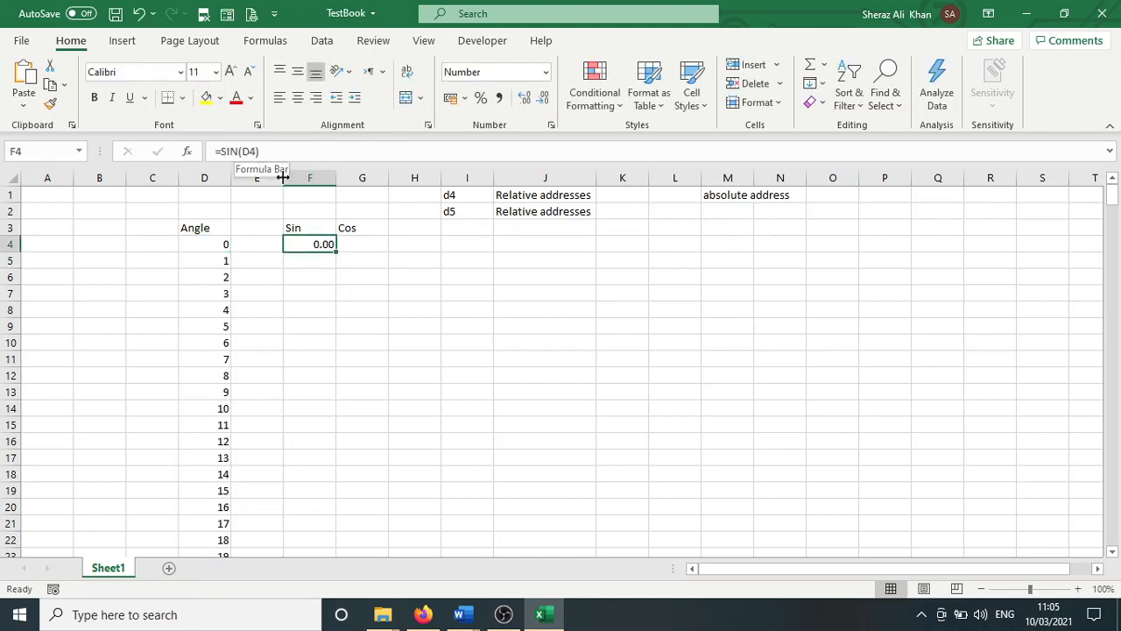
pyautogui.click(324, 261)
pyautogui.click(326, 244)
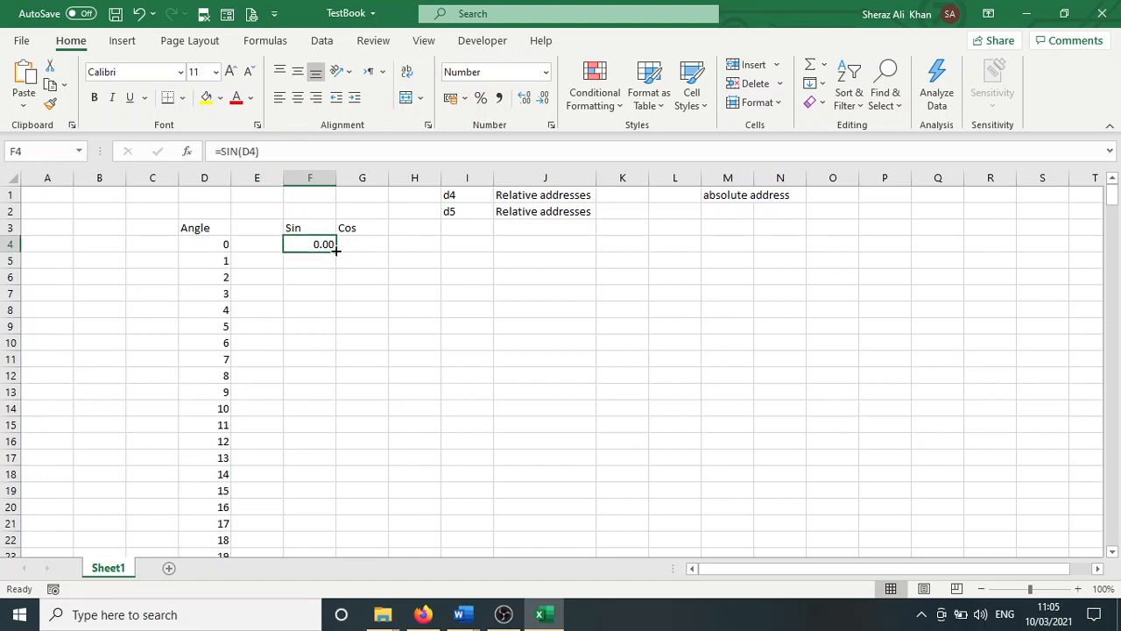
pyautogui.moveTo(338, 253); pyautogui.dragTo(335, 270)
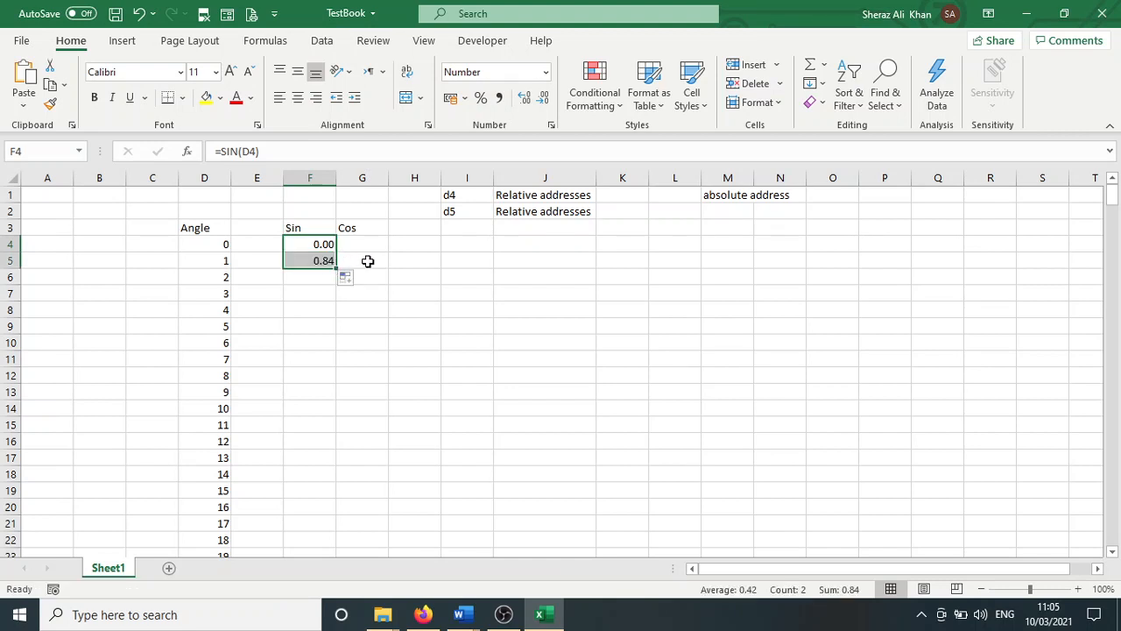
pyautogui.click(367, 260)
pyautogui.click(320, 260)
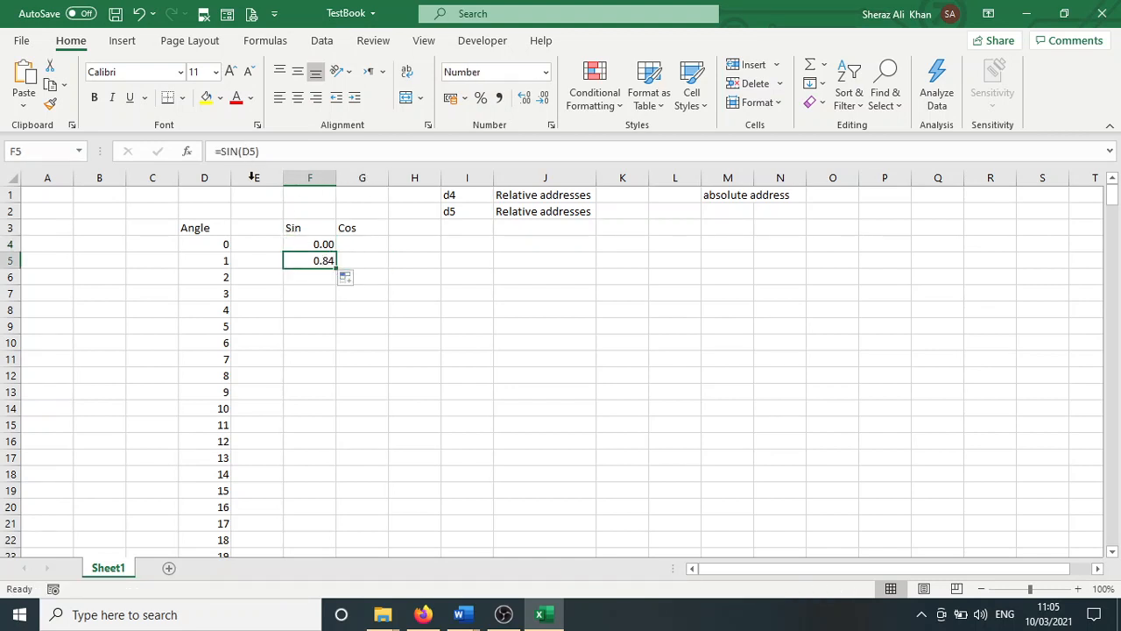
# Copy the sine formula from F5 down to F6 and check its cell reference
pyautogui.click(221, 260)
pyautogui.click(312, 260)
pyautogui.moveTo(337, 270); pyautogui.dragTo(338, 282)
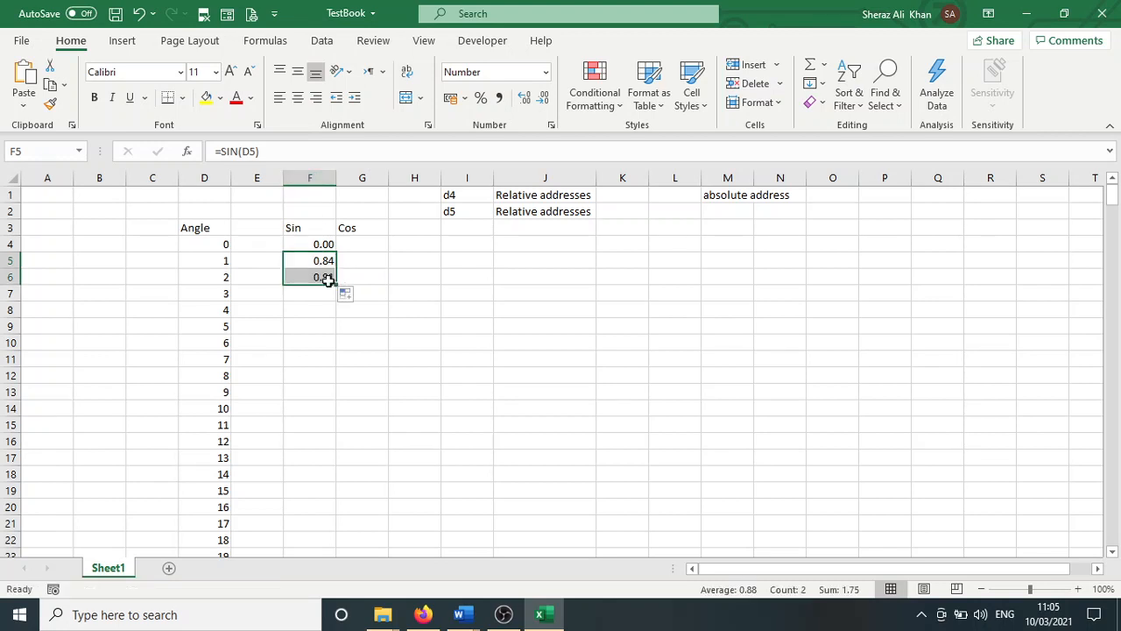
pyautogui.click(320, 276)
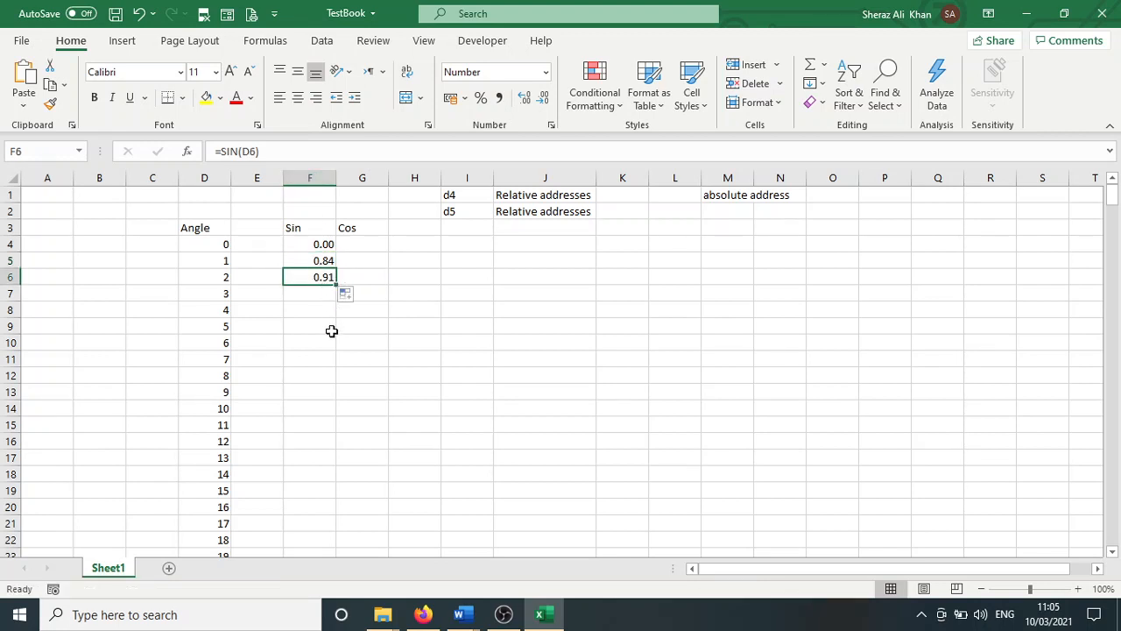
# Enter $d$4 in L1 as the example for the absolute address label
pyautogui.click(684, 194)
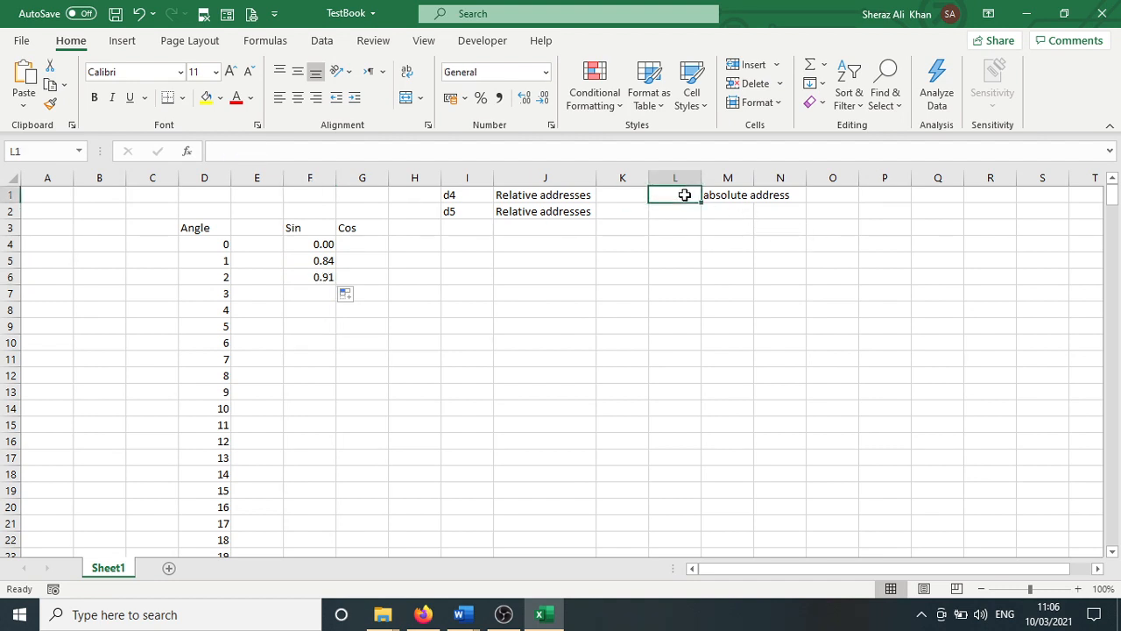
pyautogui.write('$')
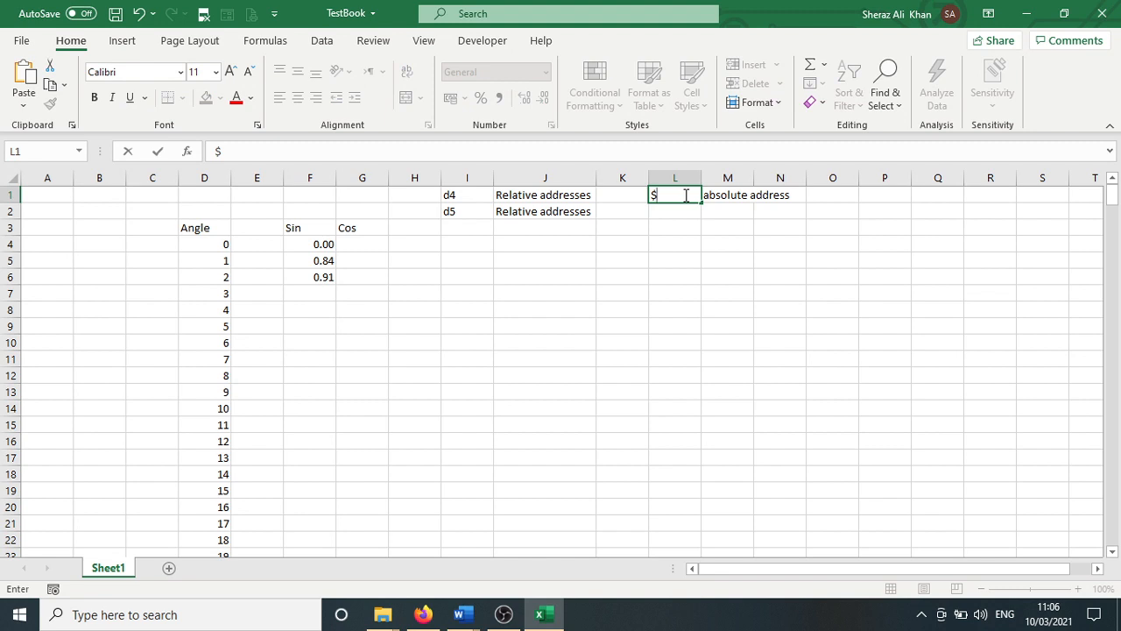
pyautogui.write('d$4')
pyautogui.press('Return')
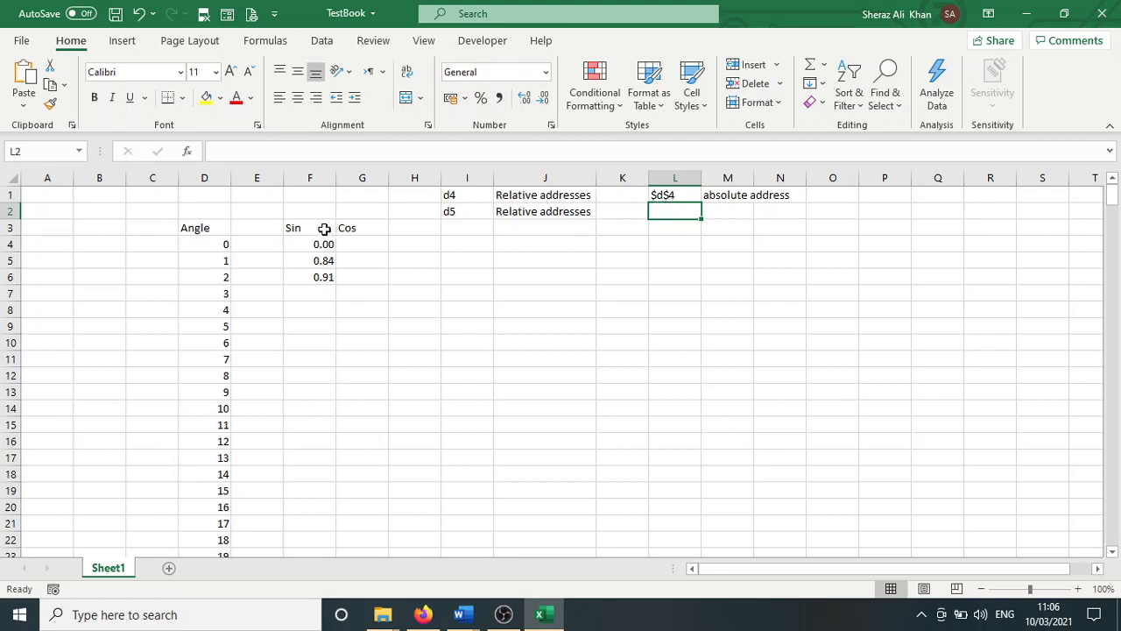
# Autofit column M to the width of its absolute address label
pyautogui.click(225, 245)
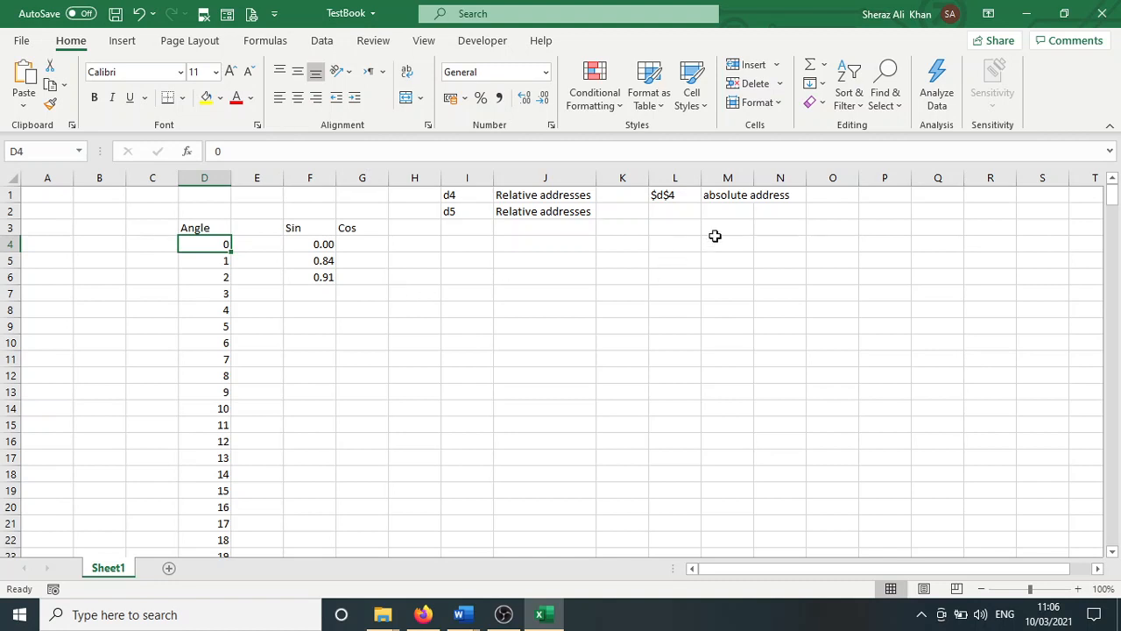
pyautogui.click(677, 198)
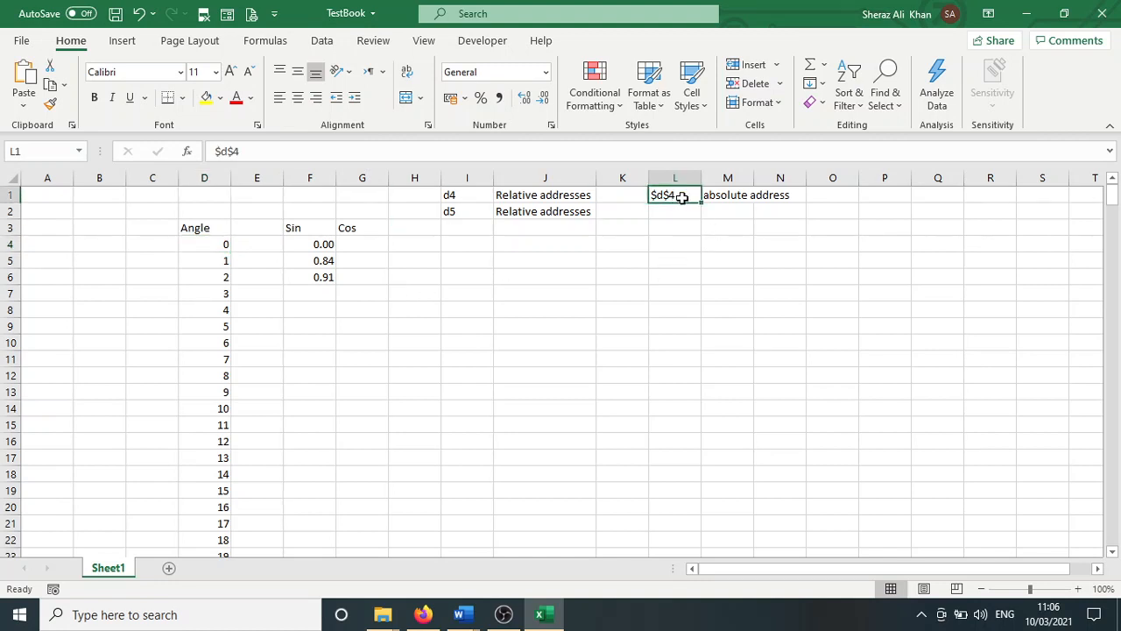
pyautogui.doubleClick(754, 178)
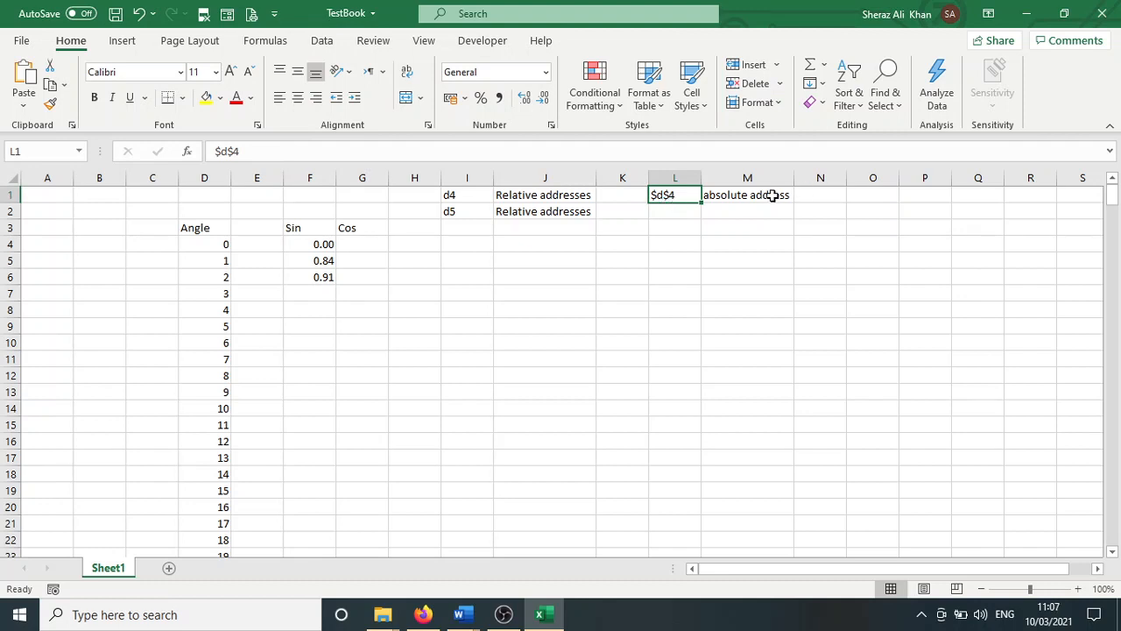
# Fill the relative sine formula from F6 down to F20
pyautogui.click(326, 260)
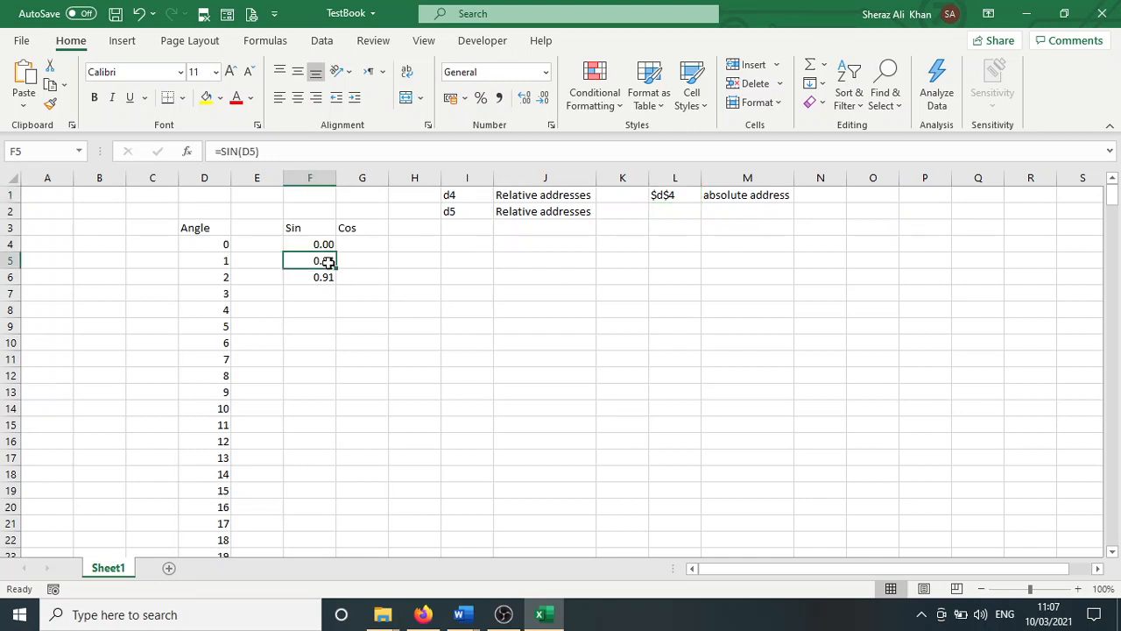
pyautogui.click(329, 276)
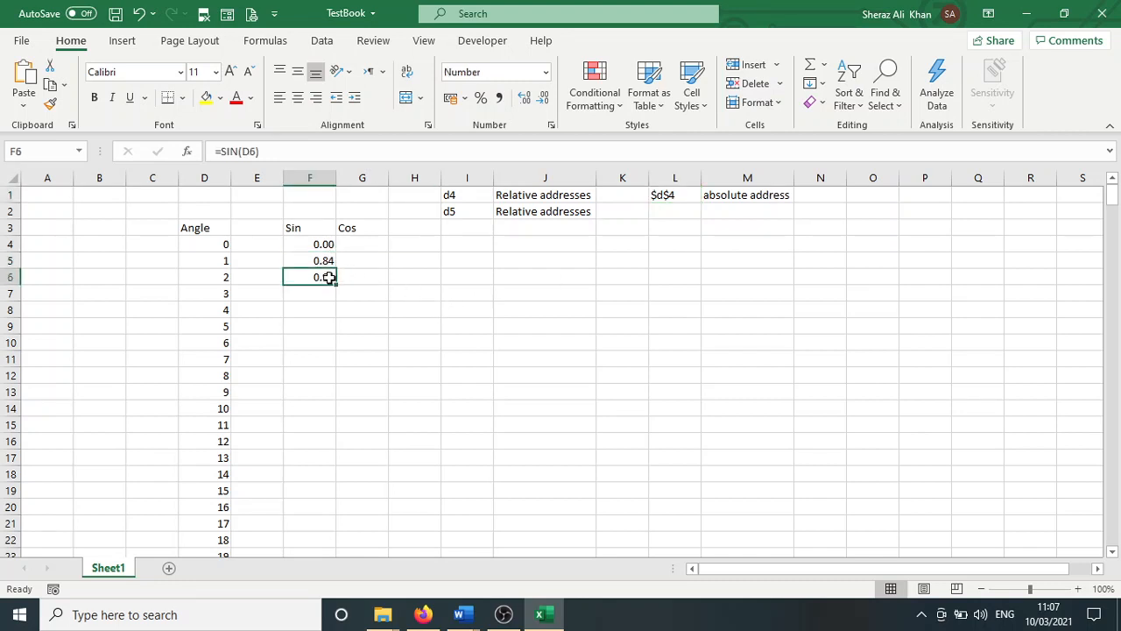
pyautogui.moveTo(338, 287); pyautogui.dragTo(341, 515)
# Examine the relative references in the filled Sin cells and compare F17 with its angle in D17
pyautogui.click(311, 294)
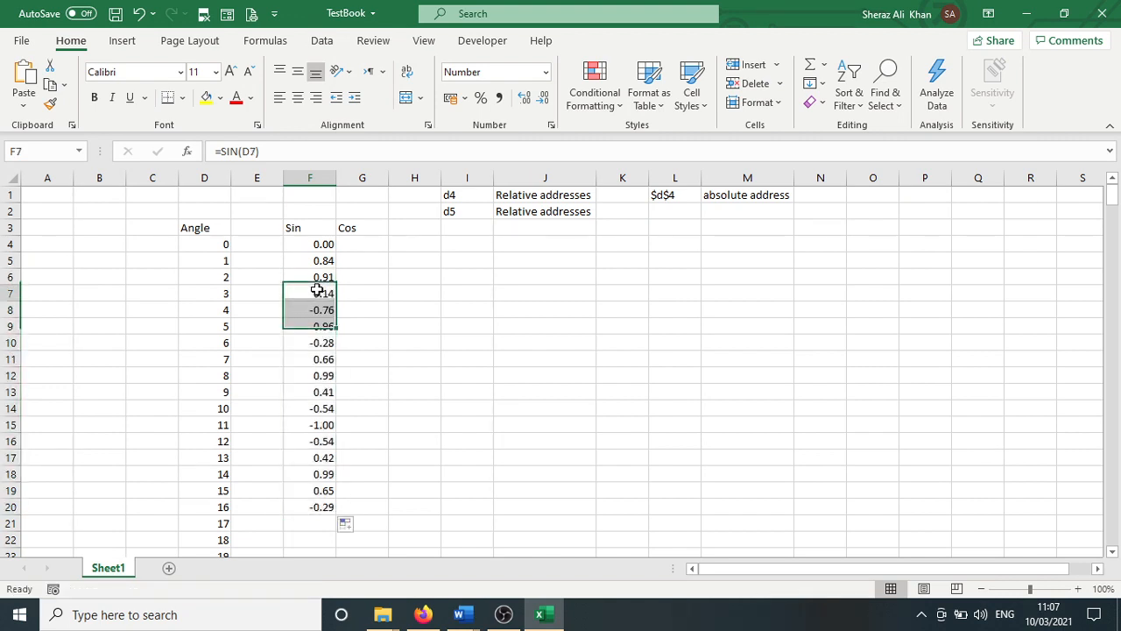
pyautogui.click(321, 411)
pyautogui.click(320, 427)
pyautogui.click(320, 443)
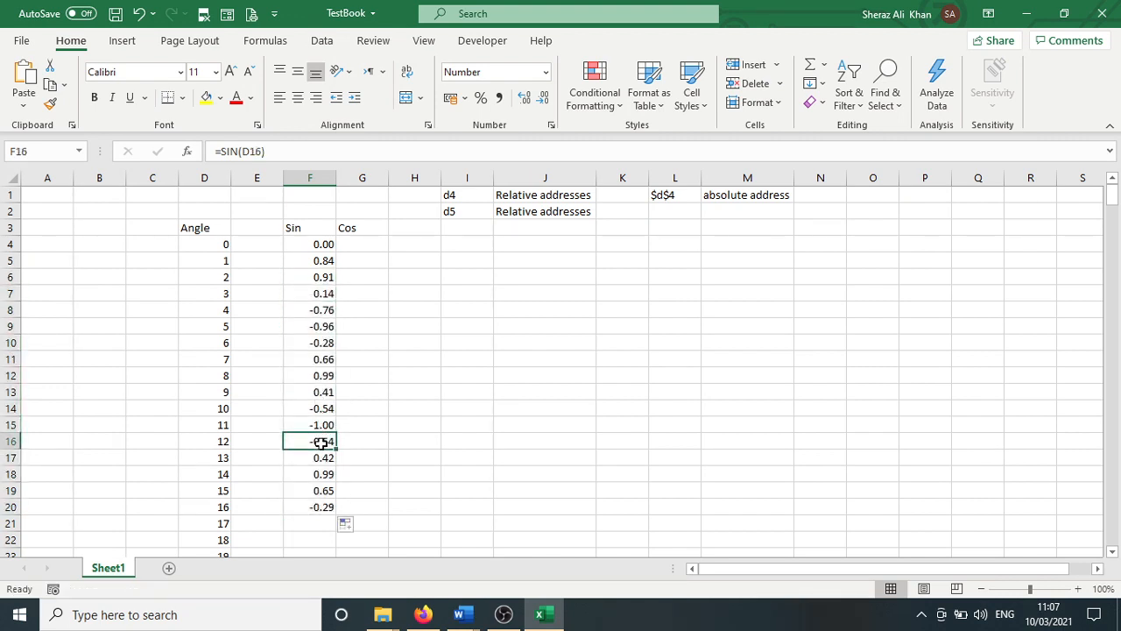
pyautogui.click(321, 458)
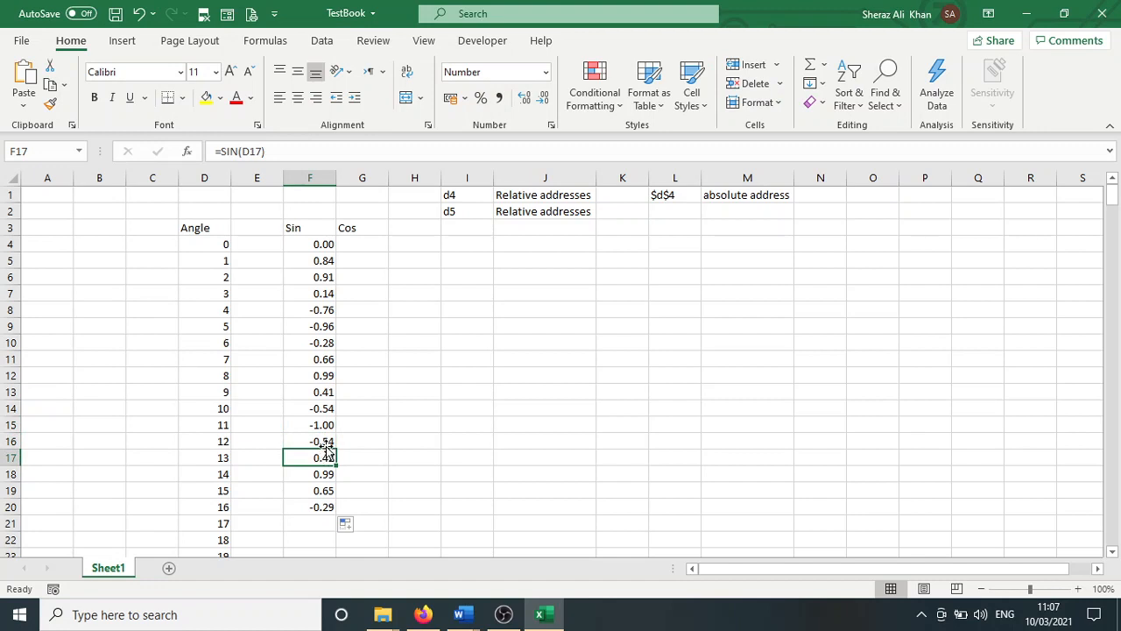
pyautogui.click(325, 442)
pyautogui.click(325, 458)
pyautogui.click(219, 457)
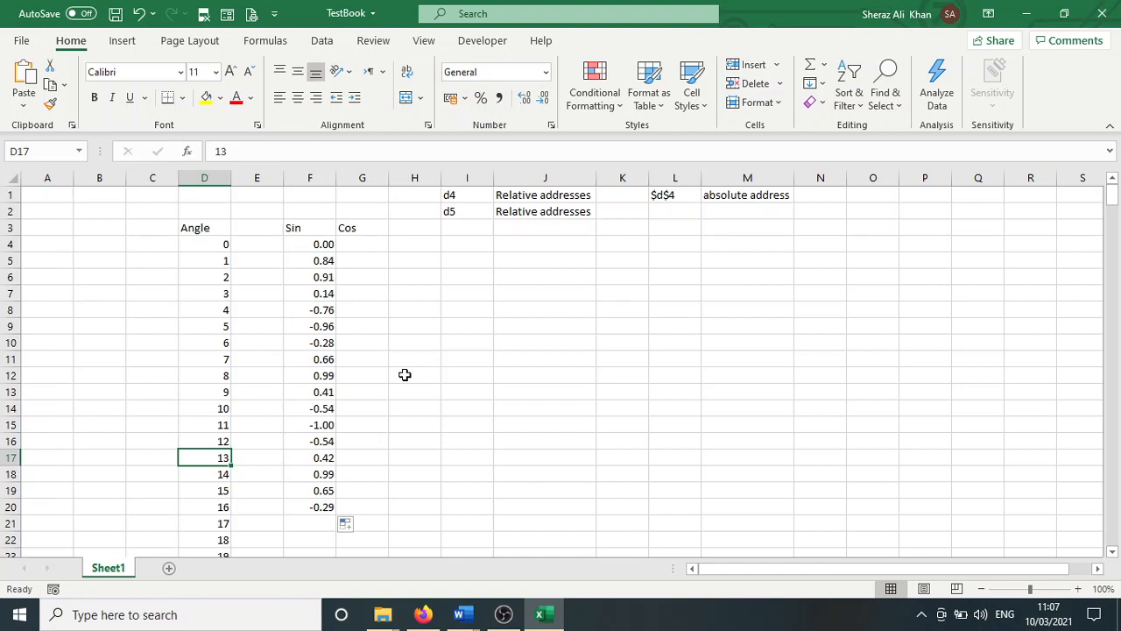
# Make the reference in F4's sine formula absolute, giving =SIN($D$4)
pyautogui.click(322, 246)
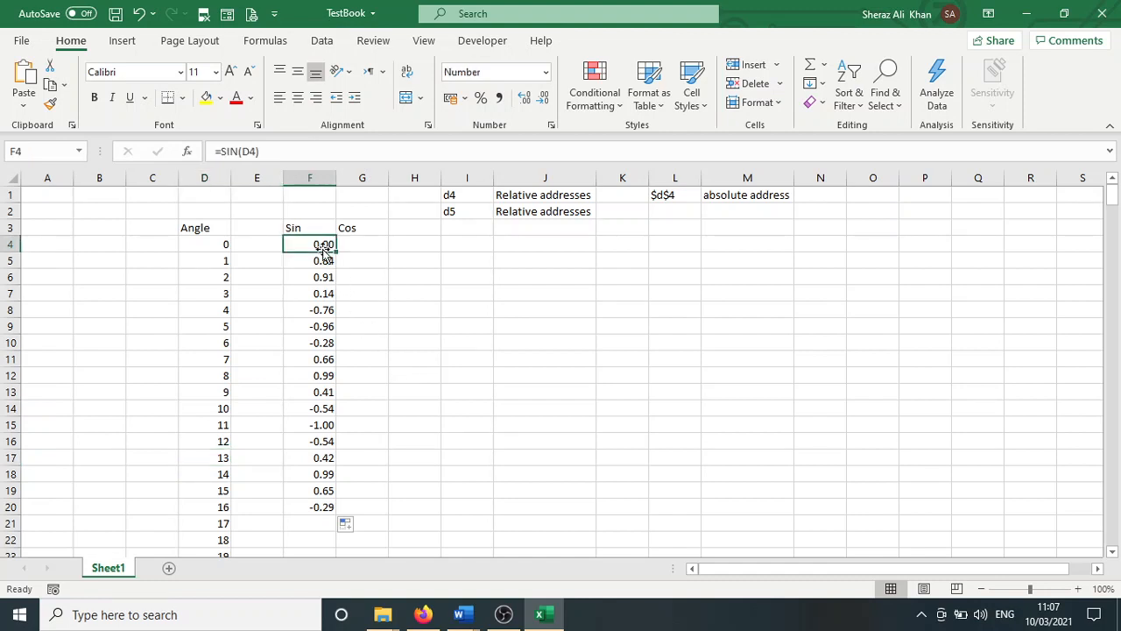
pyautogui.click(245, 152)
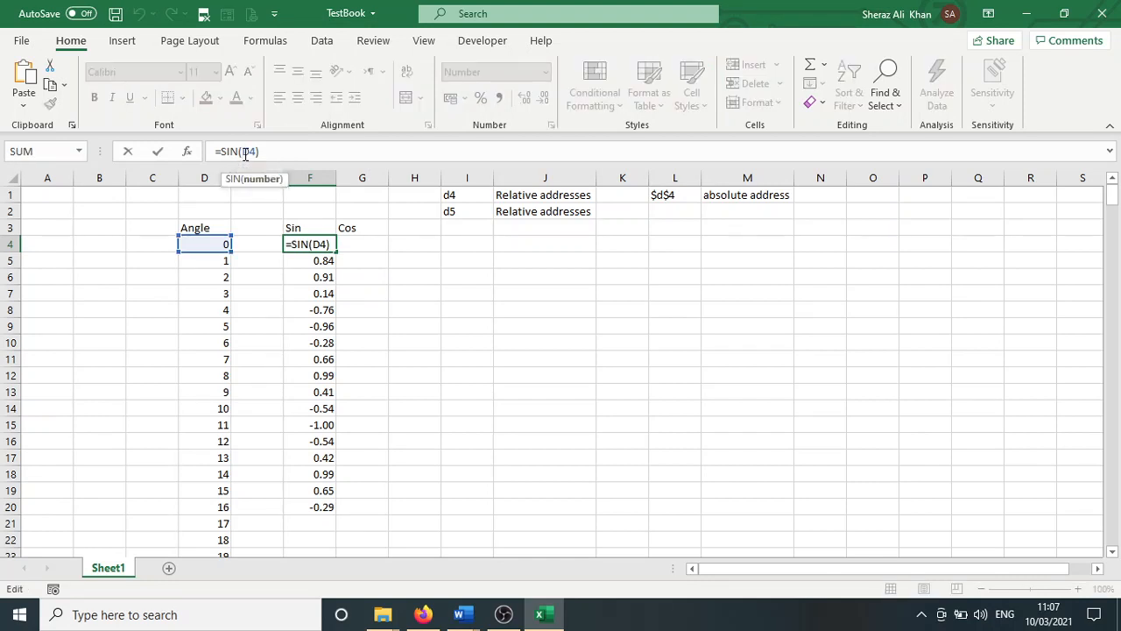
pyautogui.write('$')
pyautogui.click(255, 153)
pyautogui.write('$')
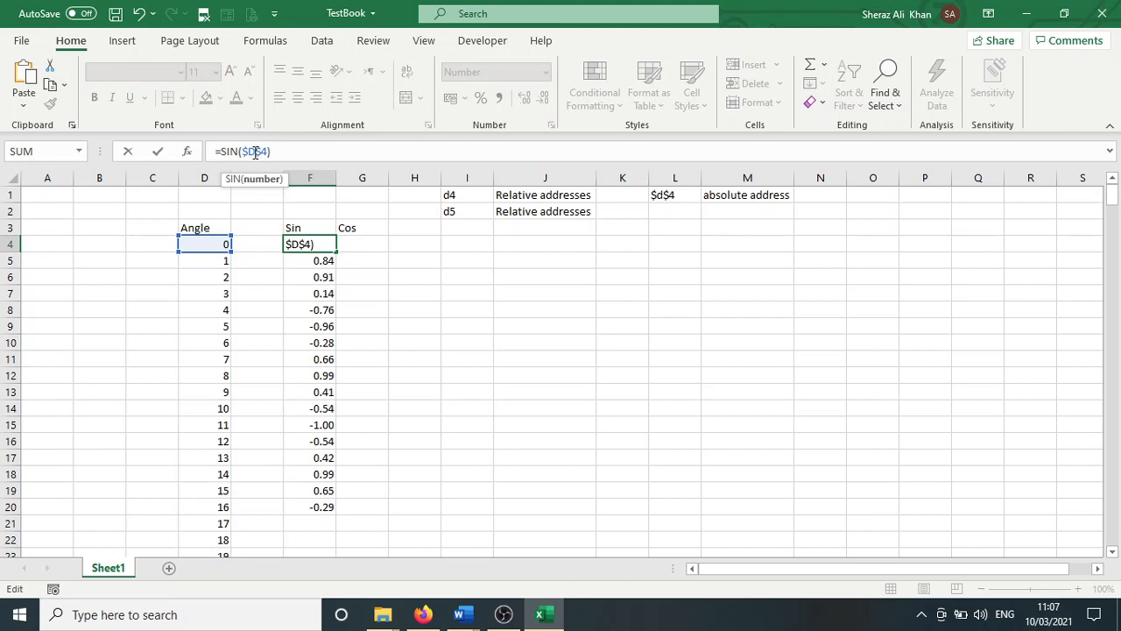
pyautogui.press('Return')
# Fill the absolute-reference sine formula from F4 down to F20
pyautogui.click(329, 244)
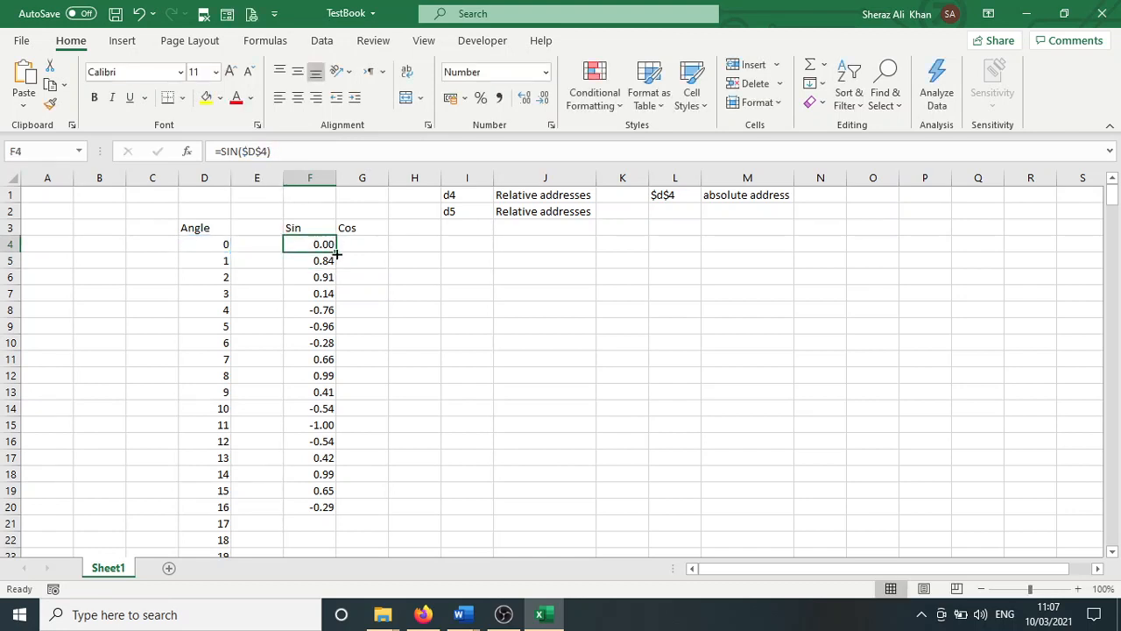
pyautogui.moveTo(337, 253); pyautogui.dragTo(343, 510)
pyautogui.click(404, 309)
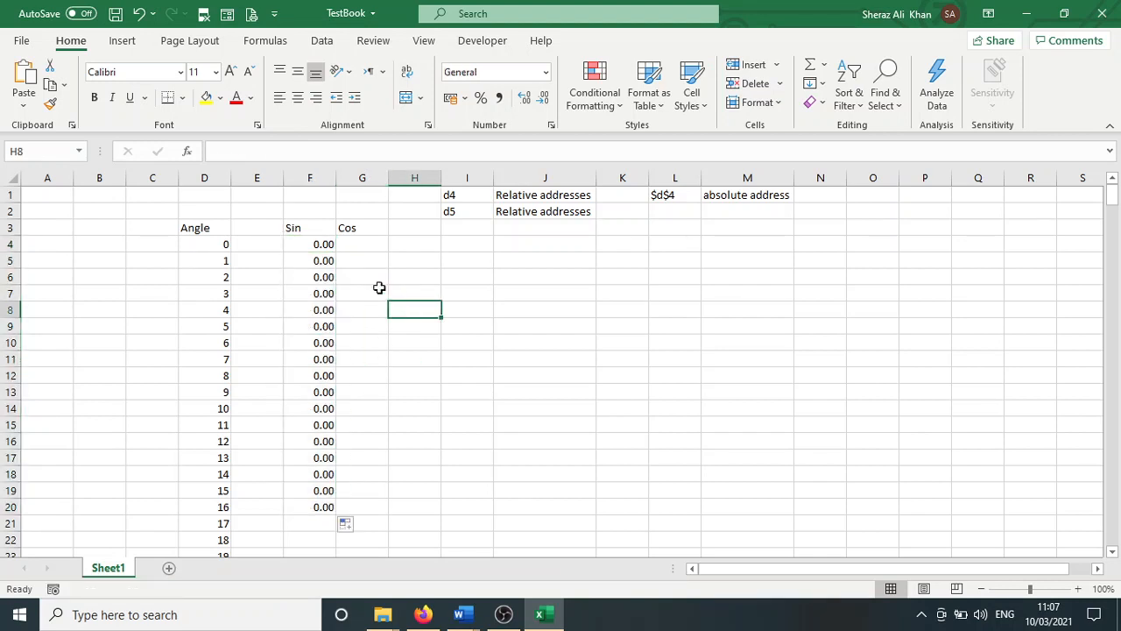
# Examine the absolute reference in F4's sine formula and the angle cell D4 it refers to
pyautogui.click(321, 245)
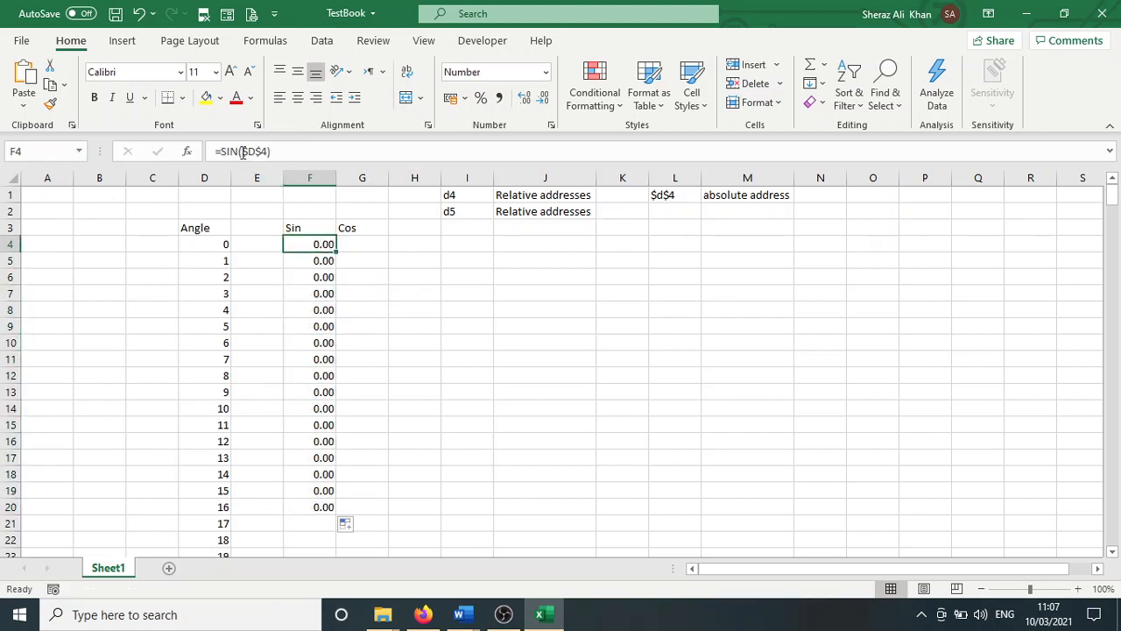
pyautogui.moveTo(242, 152); pyautogui.dragTo(268, 152)
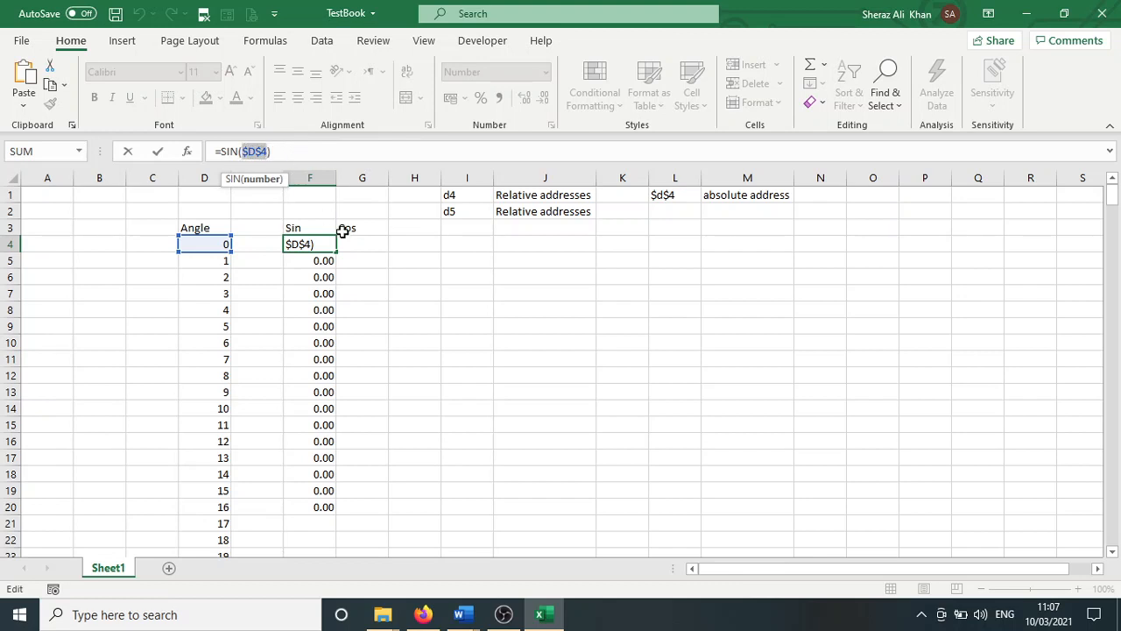
pyautogui.press('Return')
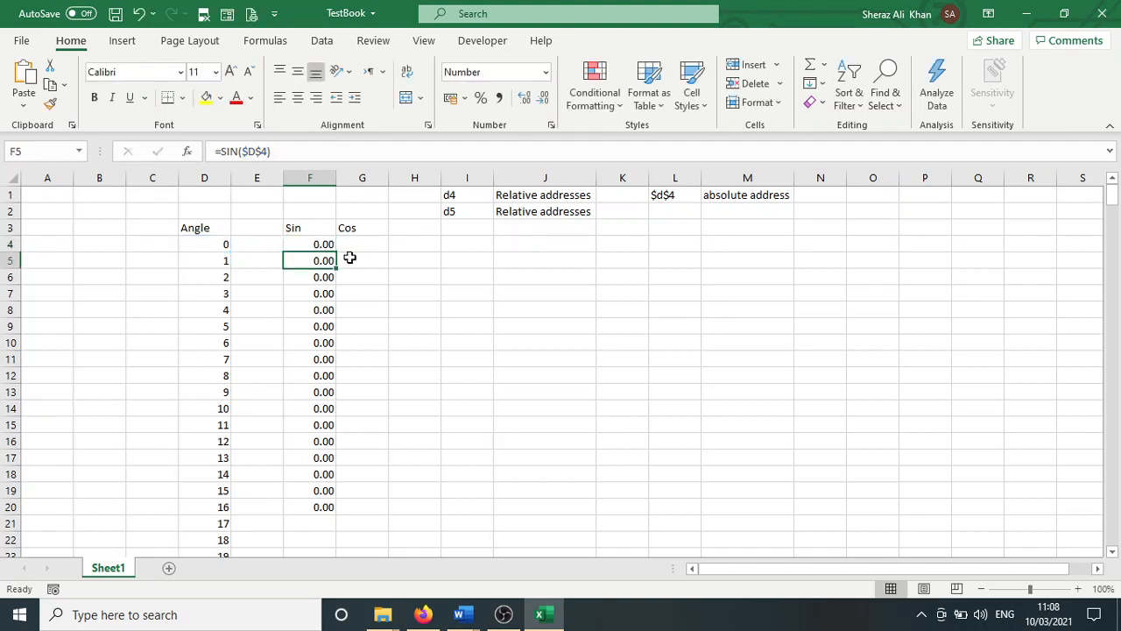
pyautogui.click(323, 245)
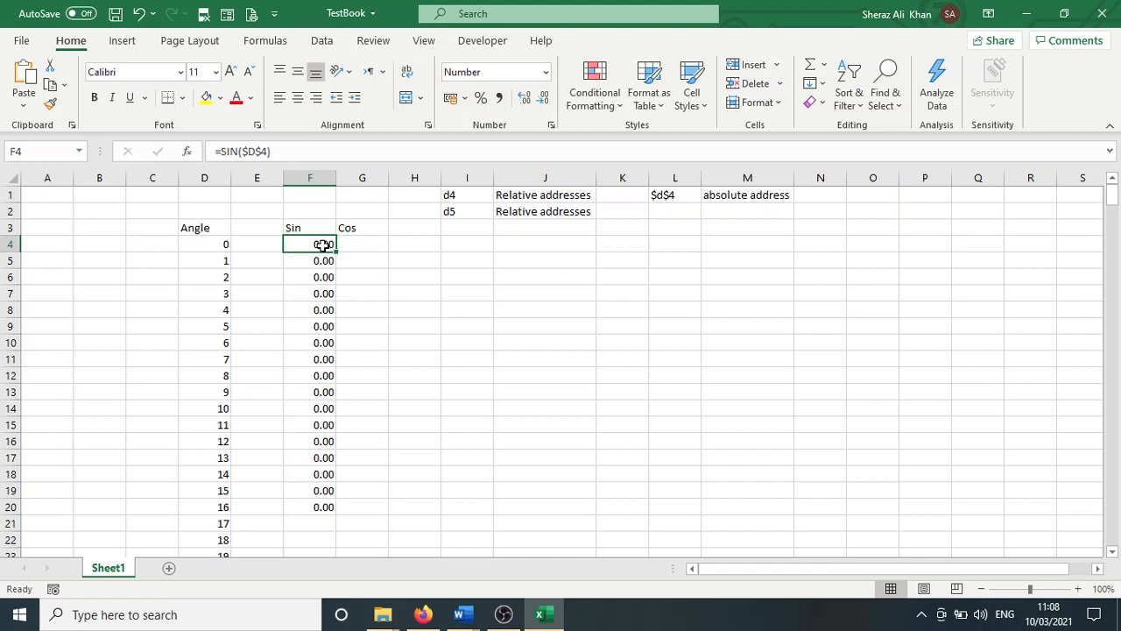
pyautogui.click(215, 247)
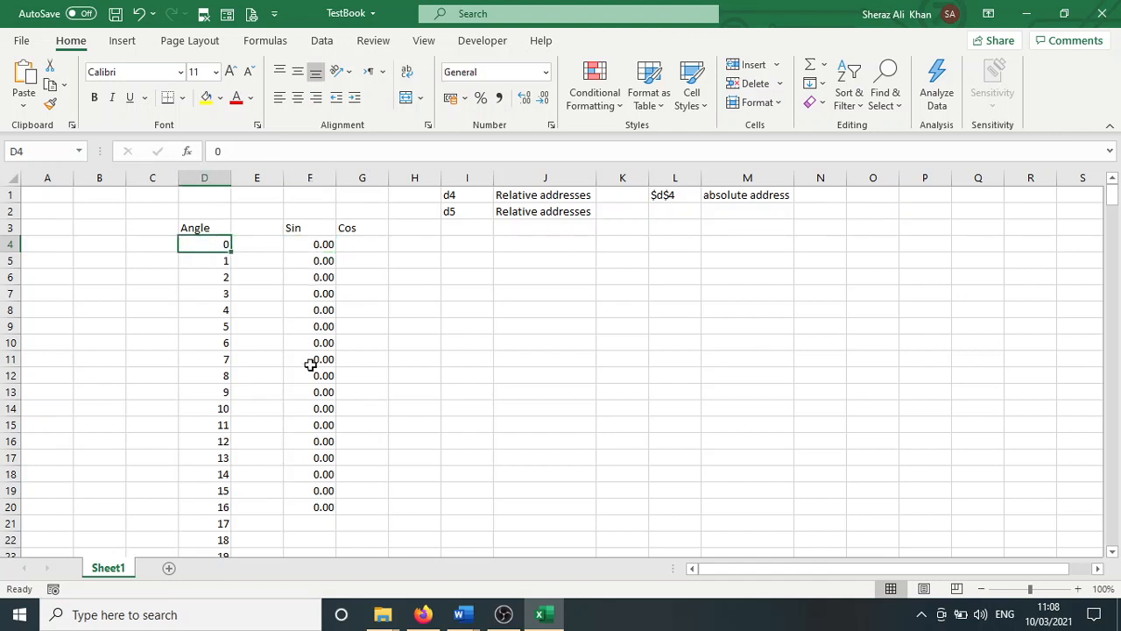
pyautogui.click(318, 243)
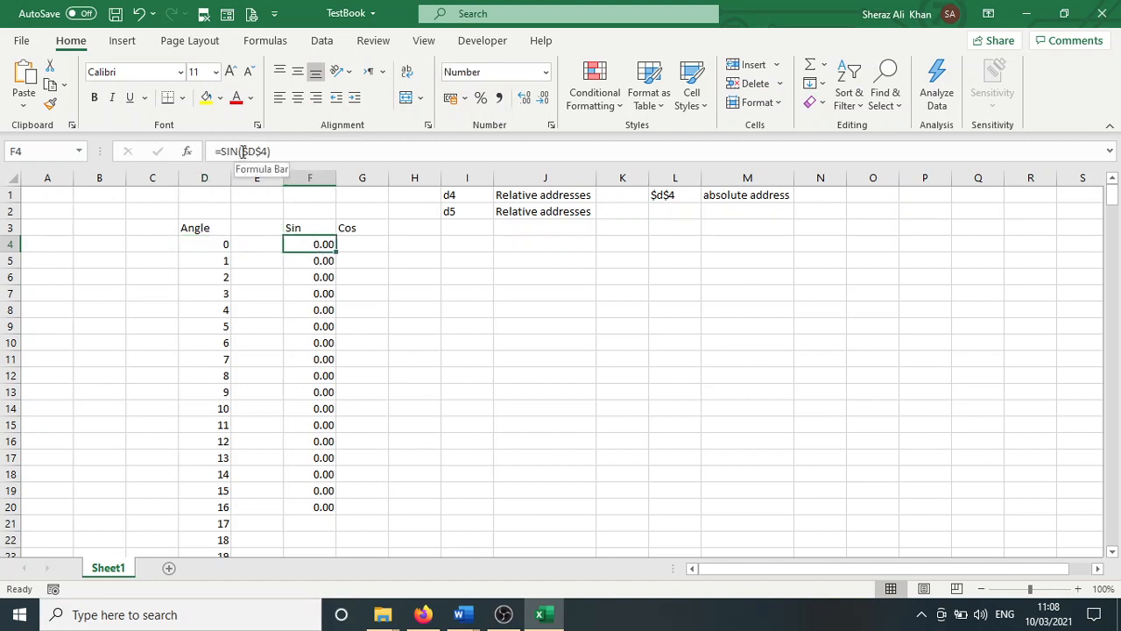
pyautogui.moveTo(243, 151); pyautogui.dragTo(269, 152)
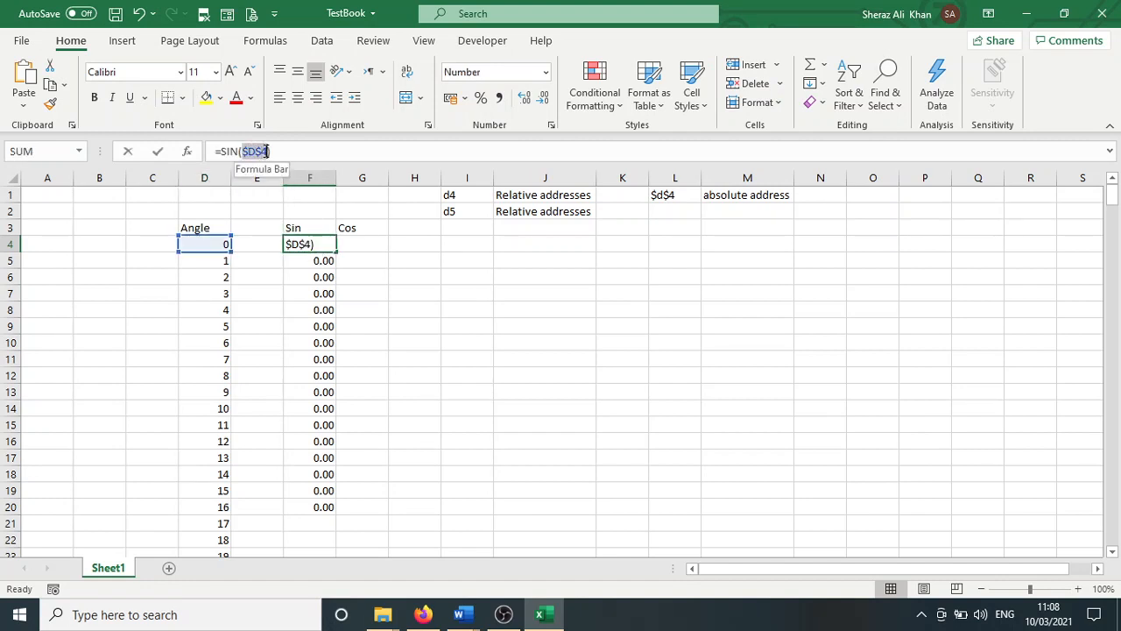
pyautogui.click(283, 151)
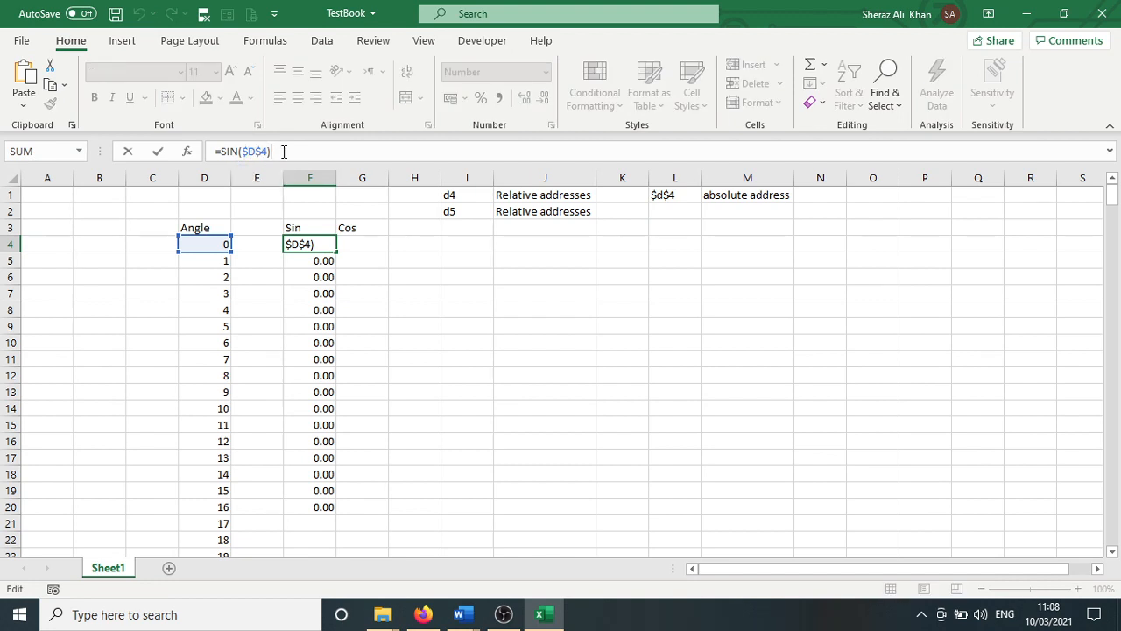
pyautogui.press('Return')
# Go down the Sin column from F5 to F19, checking the reference in each copied formula
pyautogui.press('Return')
pyautogui.press('Return')
pyautogui.press('Return')
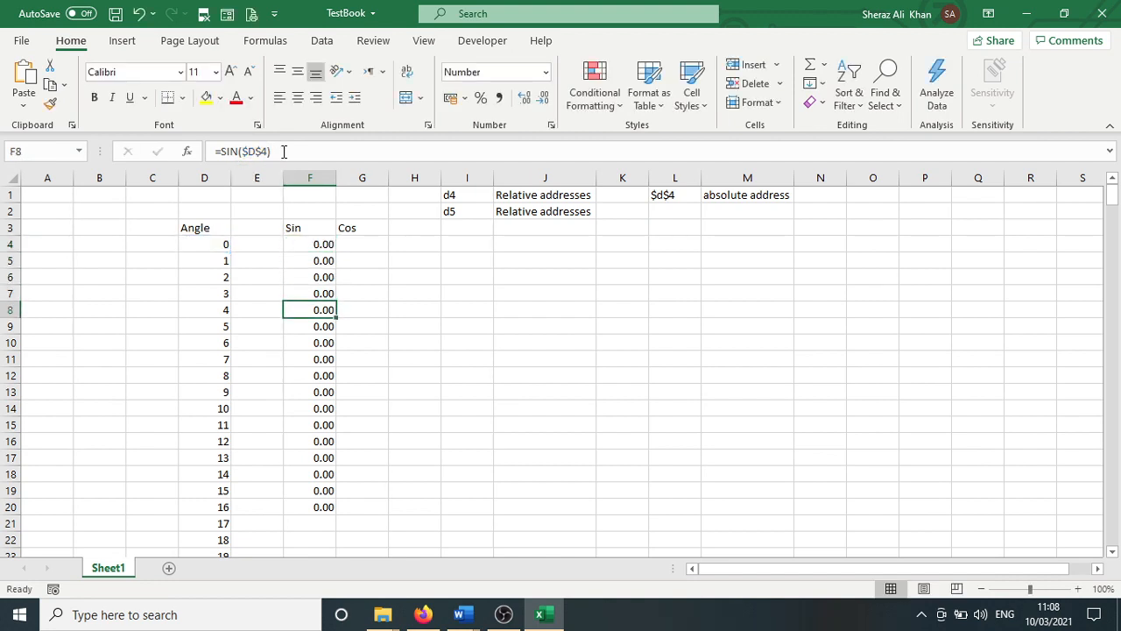
pyautogui.press('Return')
pyautogui.press('Return')
pyautogui.press('Return')
pyautogui.press('Return')
pyautogui.press('Return')
pyautogui.press('Return')
pyautogui.press('Return')
pyautogui.press('Return')
pyautogui.press('Return')
pyautogui.press('Return')
pyautogui.press('Return')
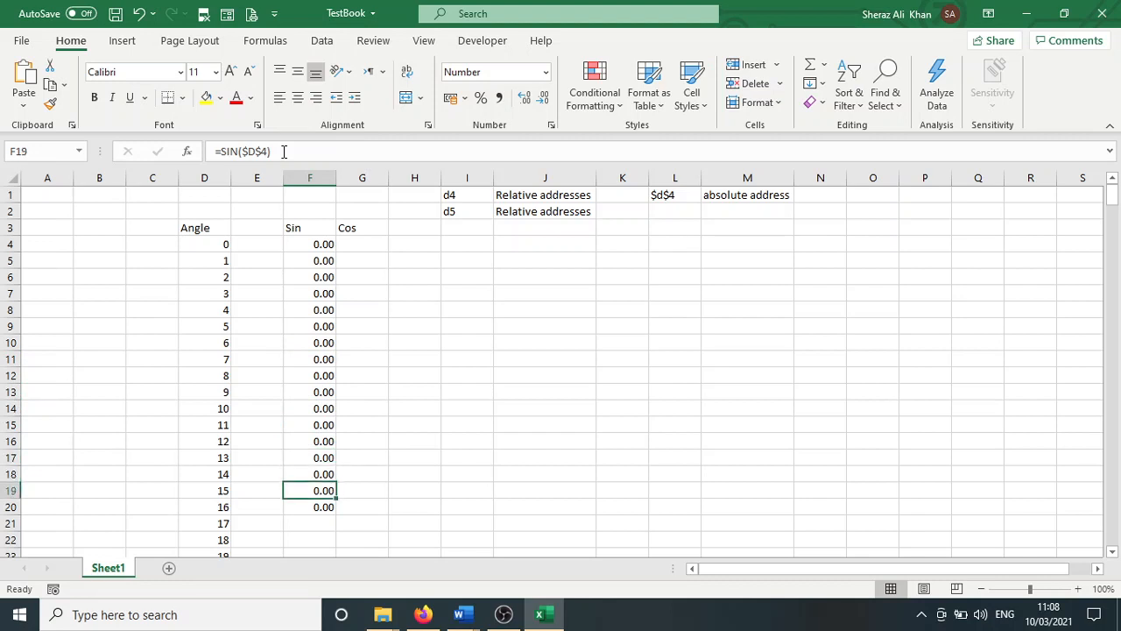
# Examine the cell reference in F20's copied sine formula, leaving the formula unedited
pyautogui.press('Return')
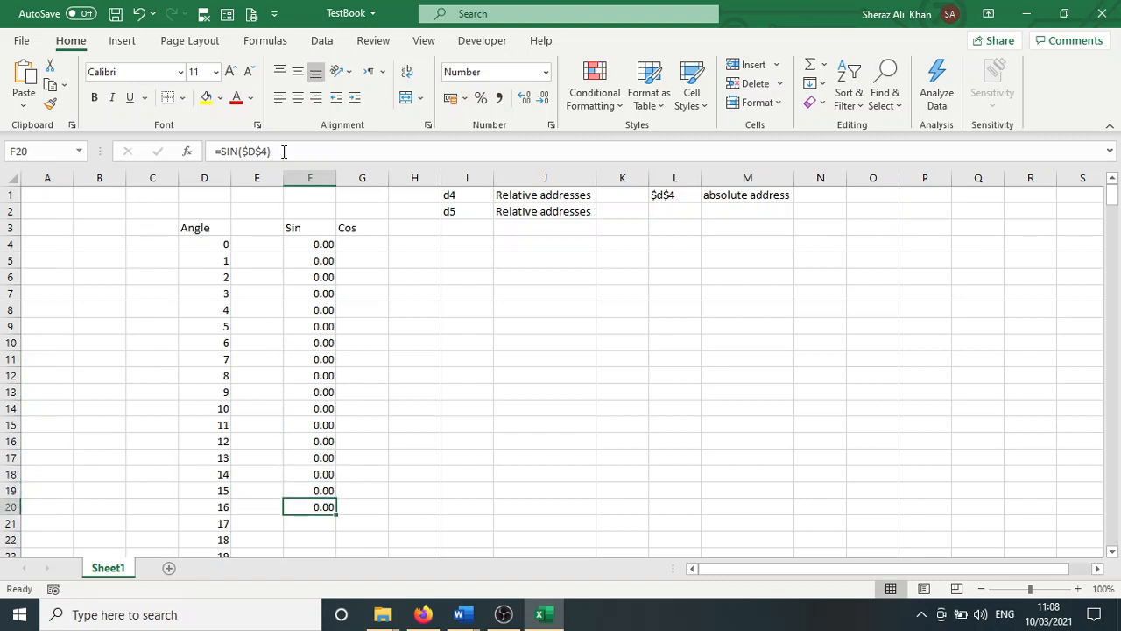
pyautogui.moveTo(269, 151); pyautogui.dragTo(245, 152)
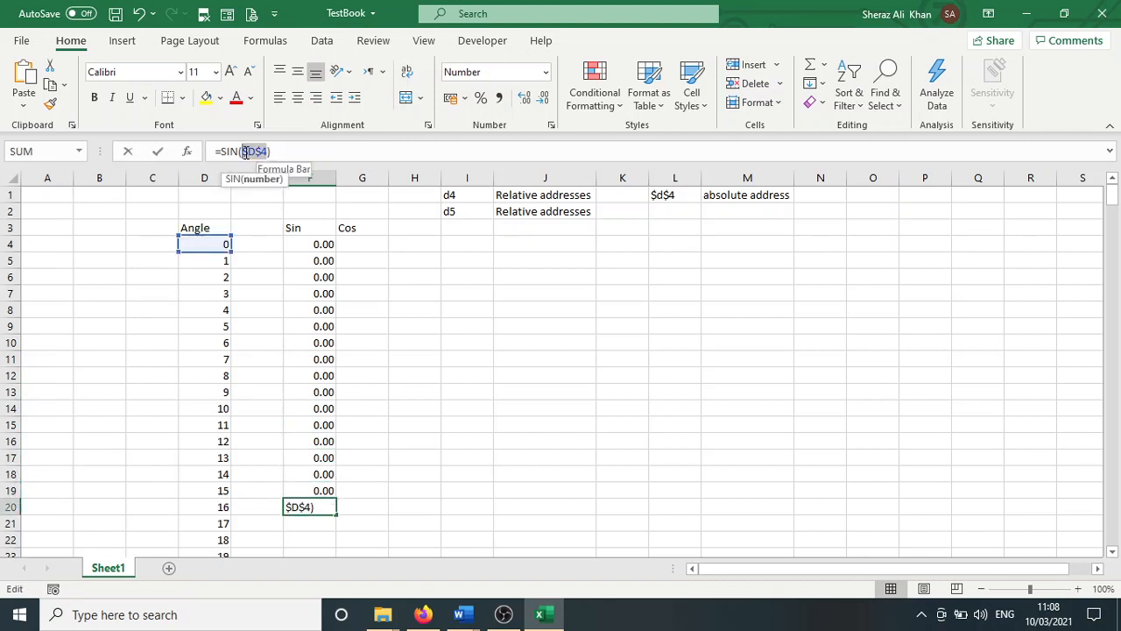
pyautogui.click(473, 309)
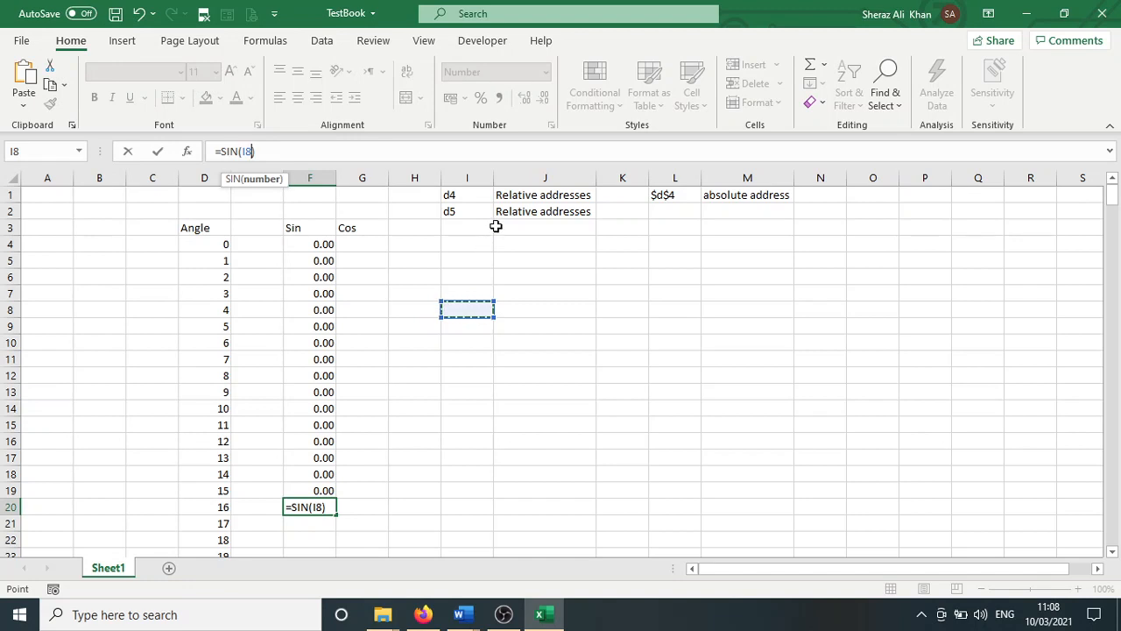
pyautogui.press('Escape')
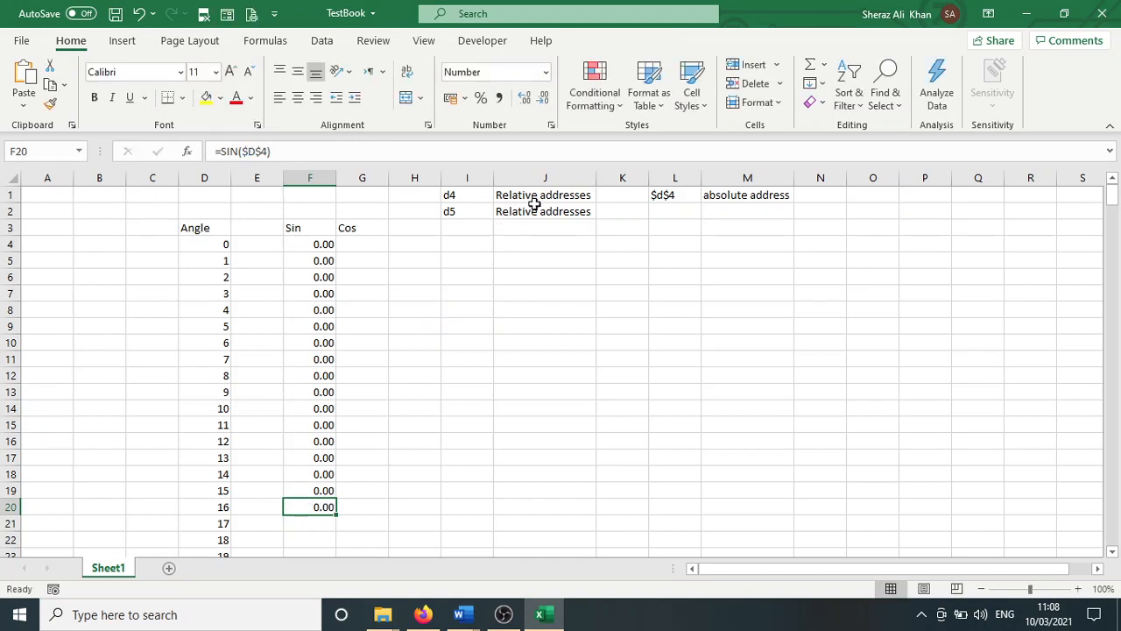
# Compare the relative address examples in I1:J1 with the absolute address example in L1
pyautogui.click(540, 197)
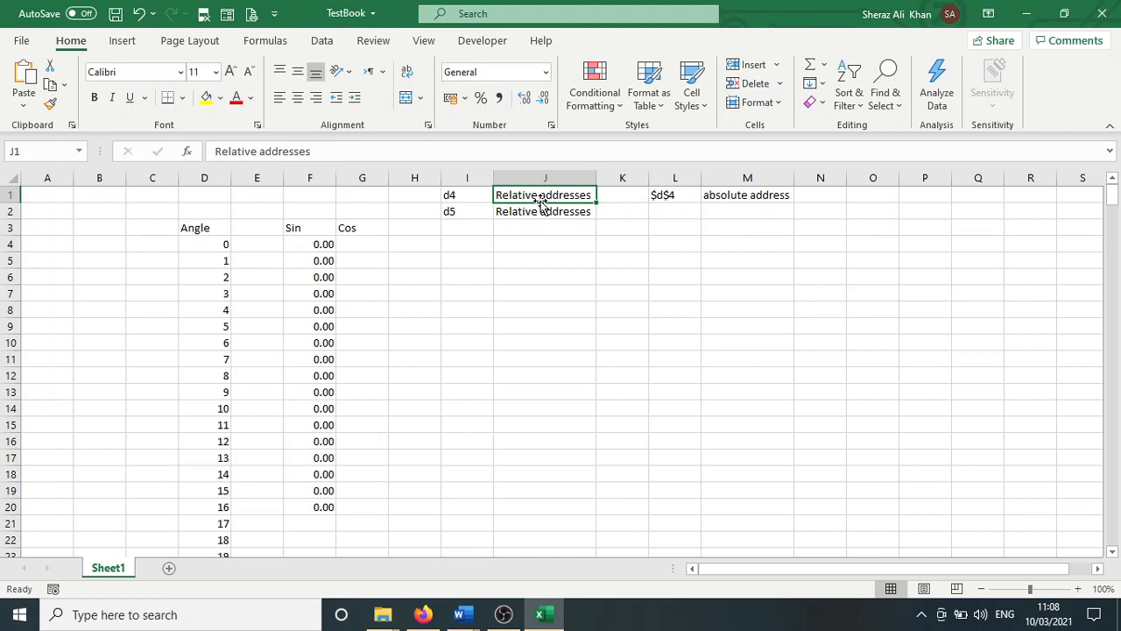
pyautogui.moveTo(683, 206); pyautogui.dragTo(677, 198)
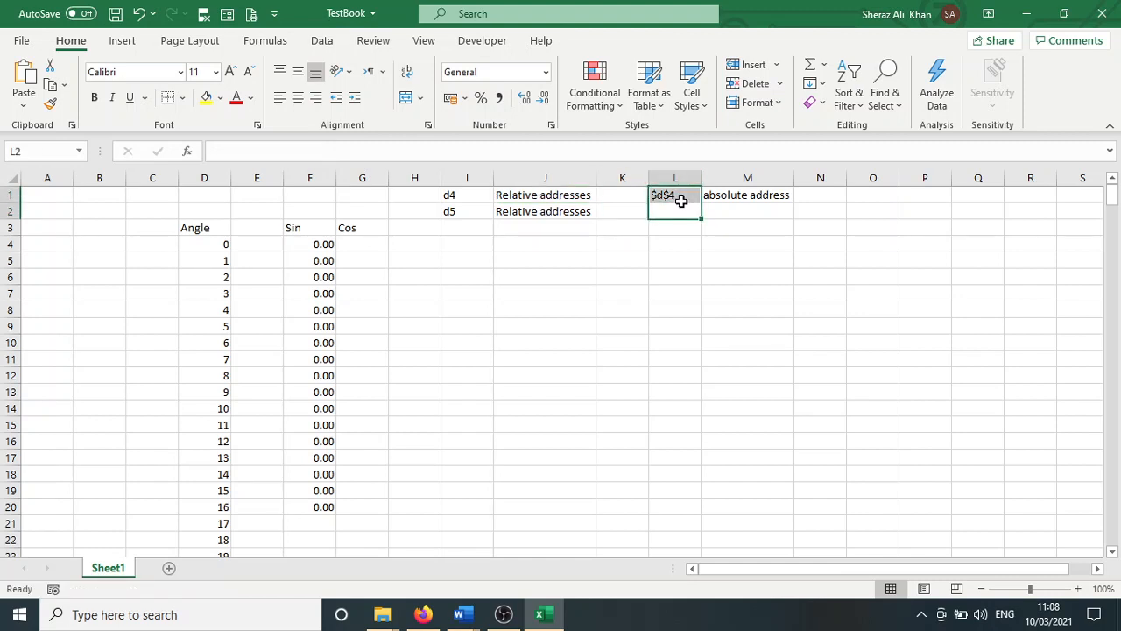
pyautogui.click(675, 207)
pyautogui.click(680, 193)
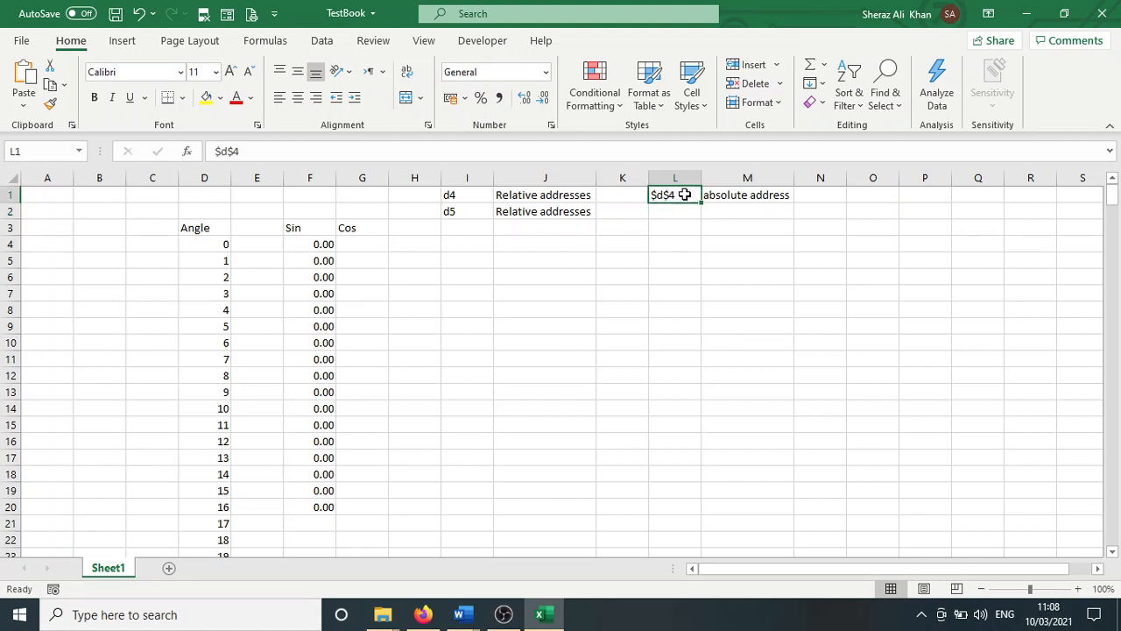
pyautogui.click(458, 194)
pyautogui.click(690, 198)
pyautogui.click(476, 196)
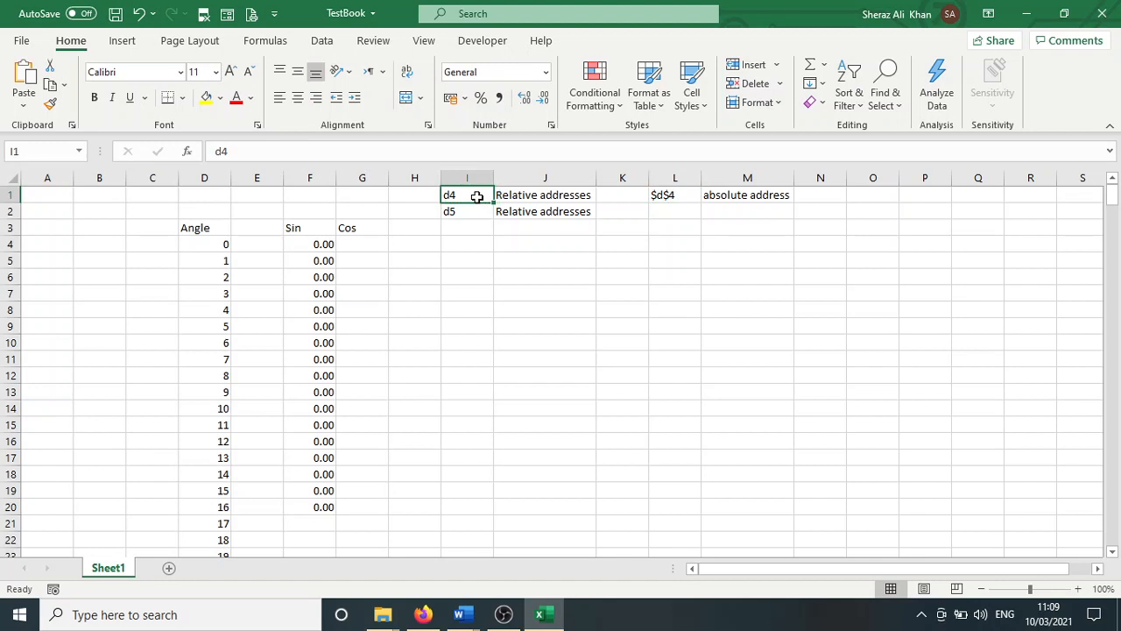
# Make the reference in F4's sine formula relative, giving =SIN(D4)
pyautogui.click(315, 246)
pyautogui.click(261, 153)
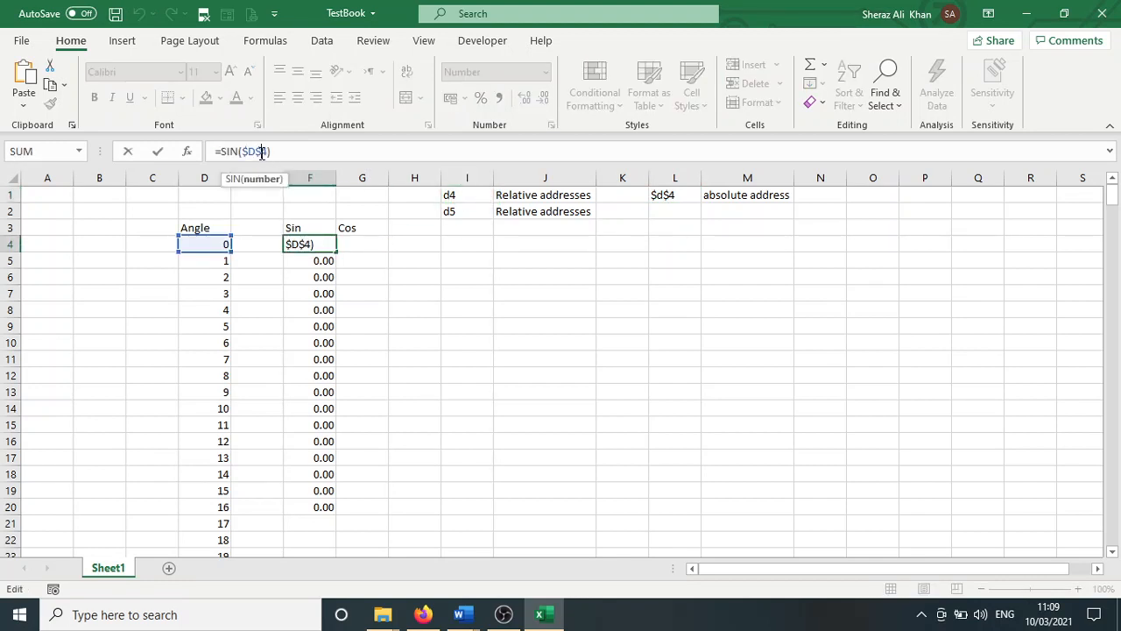
pyautogui.press('BackSpace')
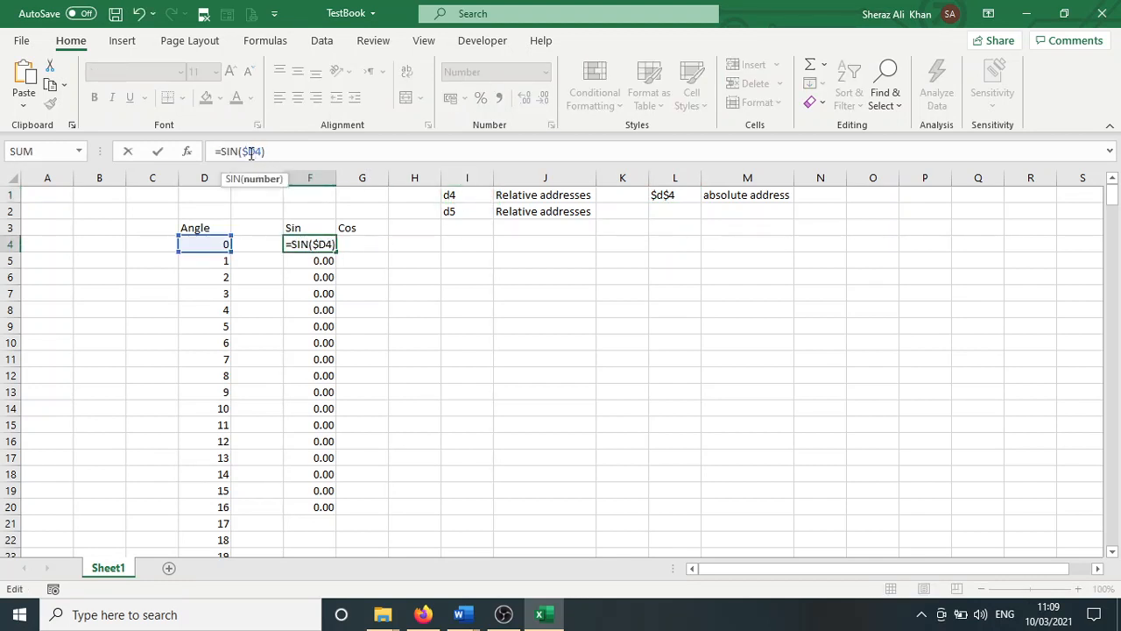
pyautogui.write('$')
pyautogui.press('Return')
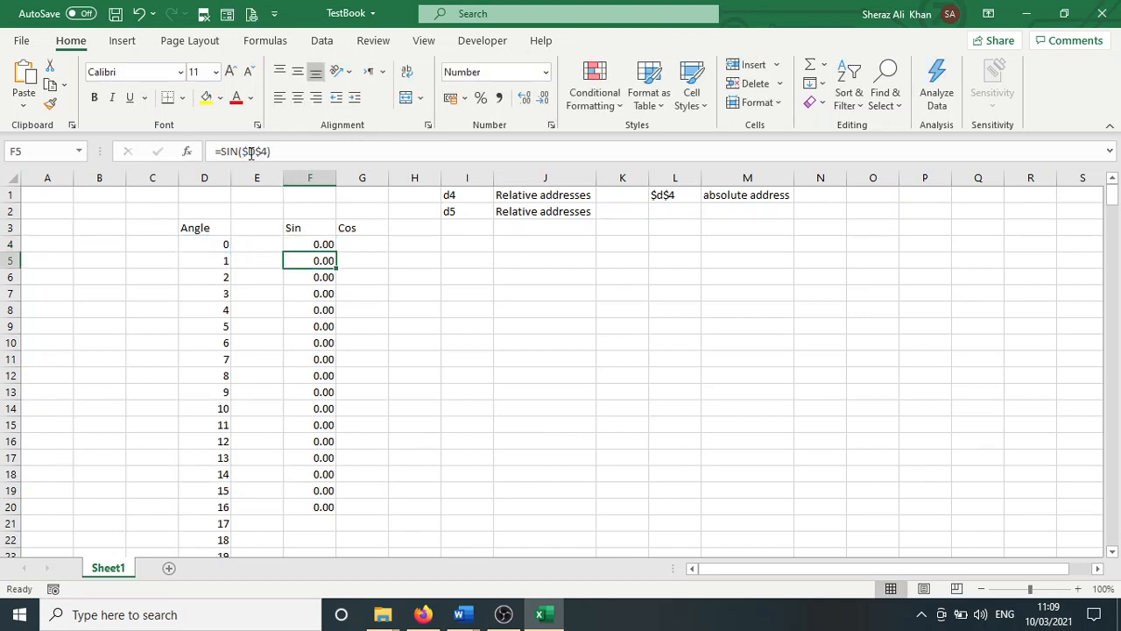
# Fill the relative-reference sine formula from F4 down to F364 and save the workbook
pyautogui.click(318, 243)
pyautogui.moveTo(333, 253); pyautogui.dragTo(319, 445)
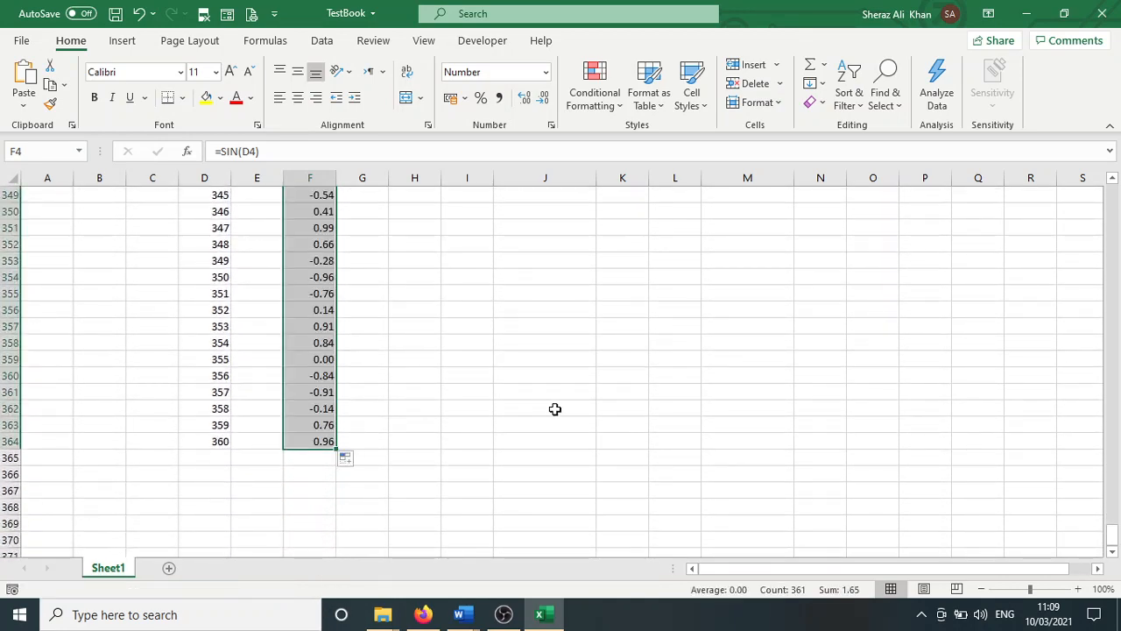
pyautogui.hotkey('ctrl', 's')
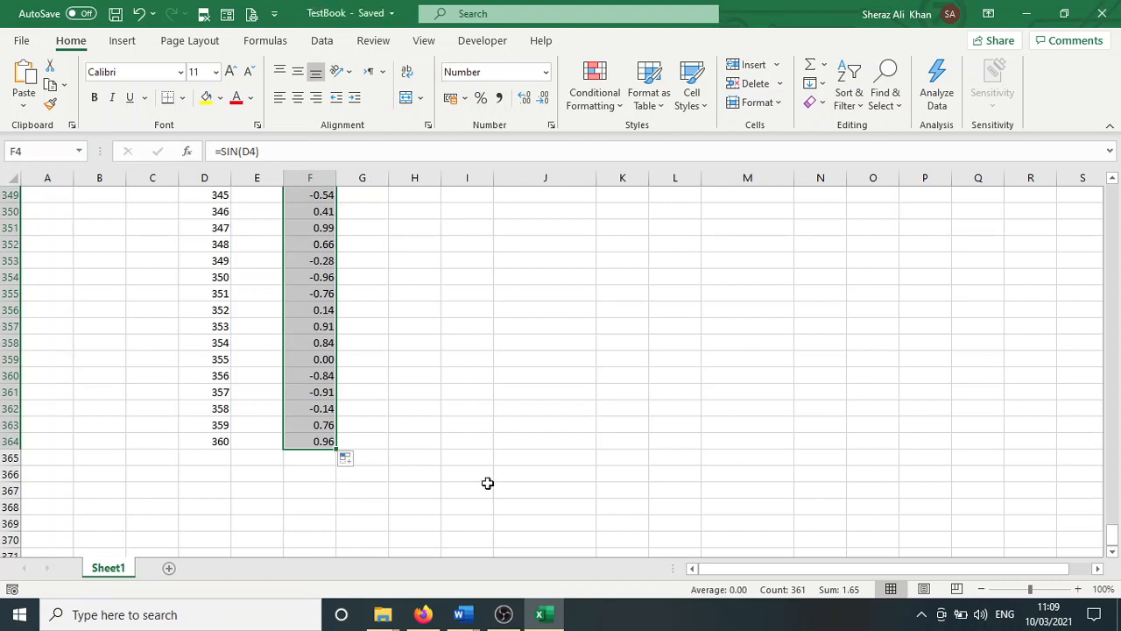
# Check the copied formula in F364, and compare F4's sine formula with the Angle heading and the angle in D4
pyautogui.click(304, 440)
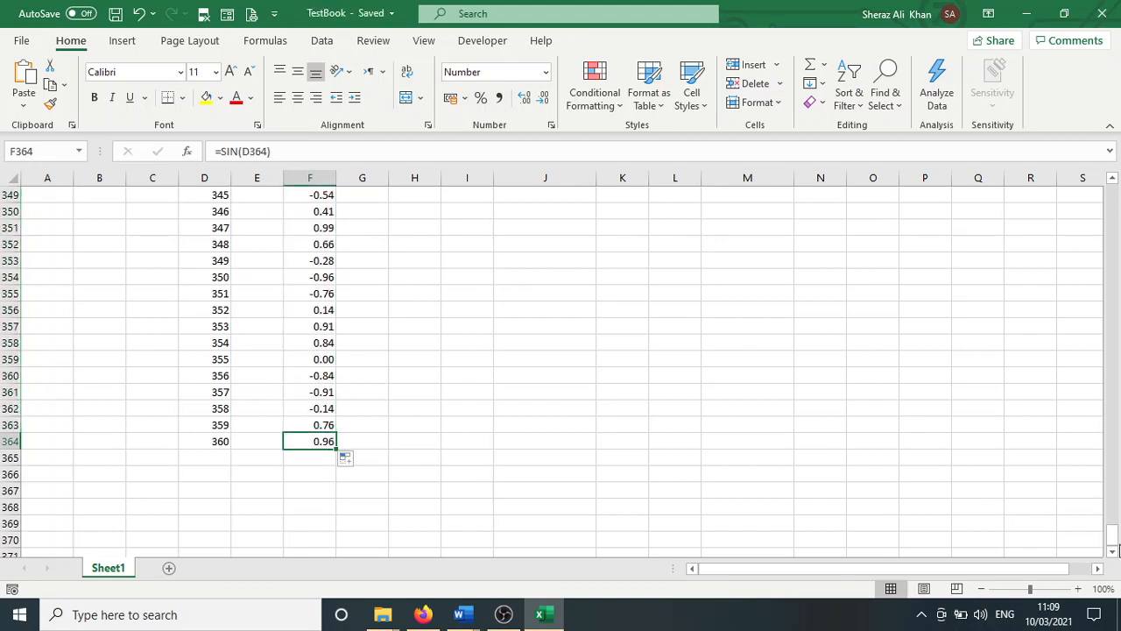
pyautogui.moveTo(1110, 542); pyautogui.dragTo(1113, 185)
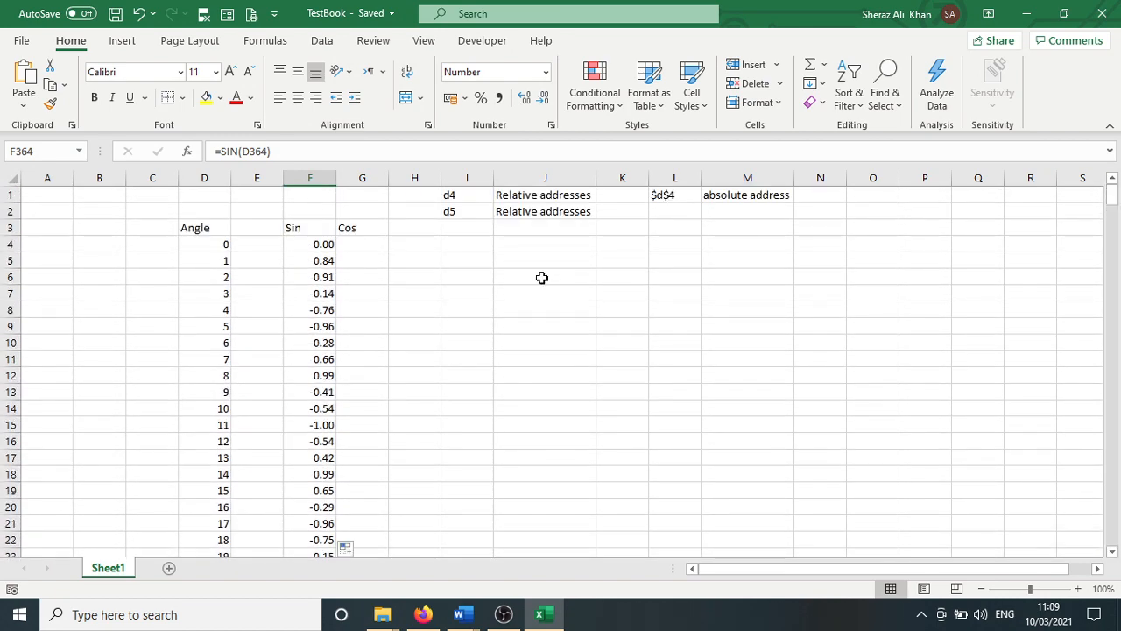
pyautogui.click(310, 243)
pyautogui.click(222, 244)
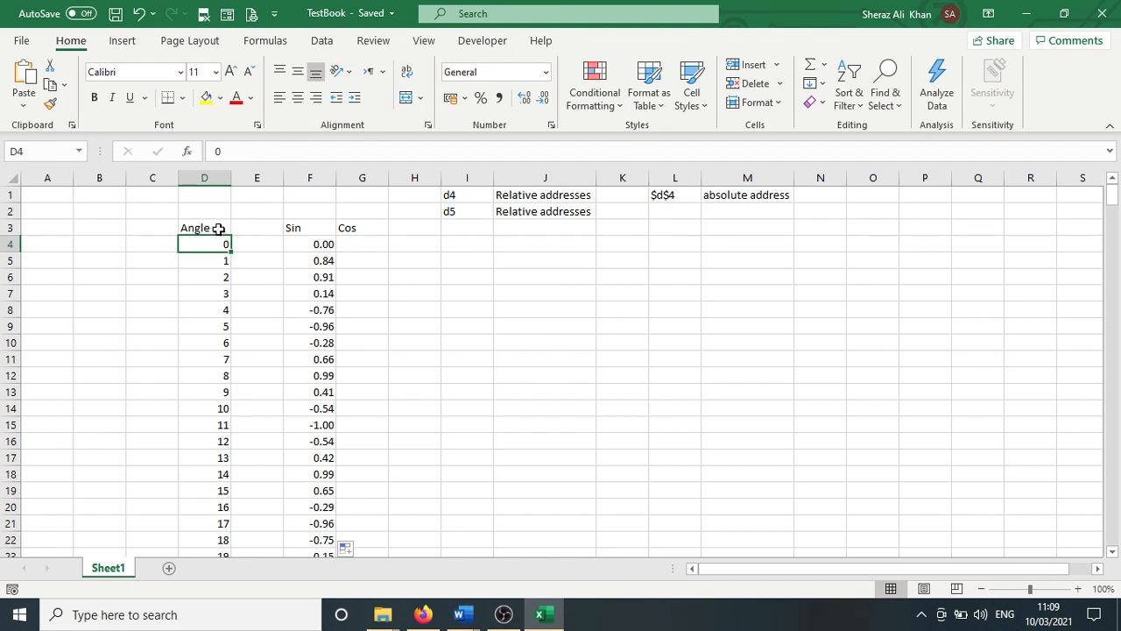
pyautogui.click(218, 227)
pyautogui.click(303, 243)
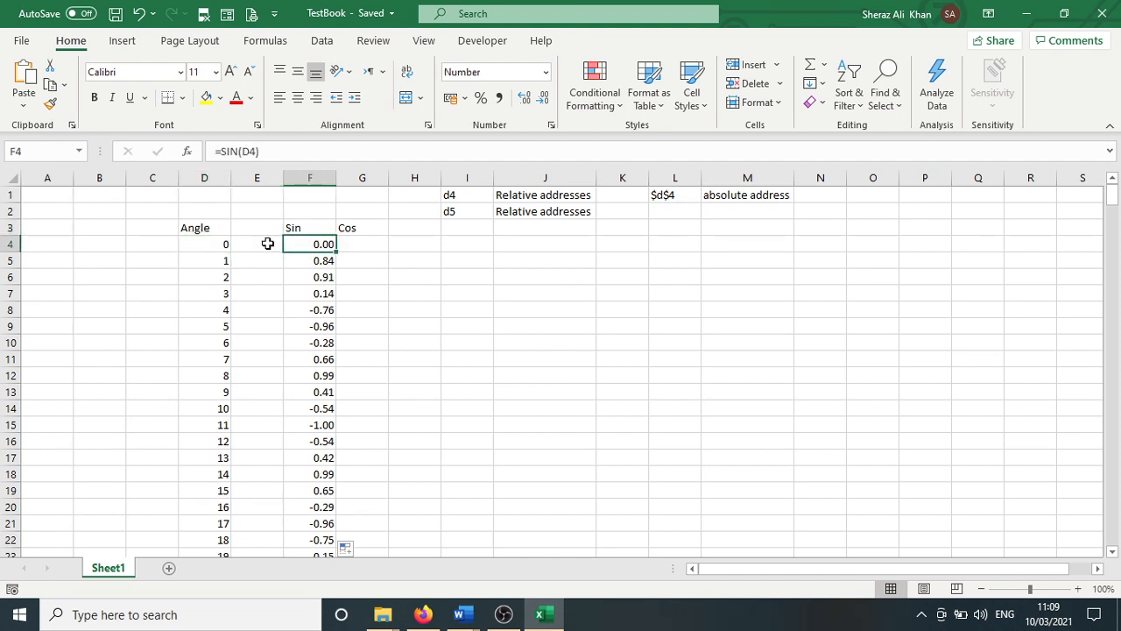
pyautogui.click(219, 227)
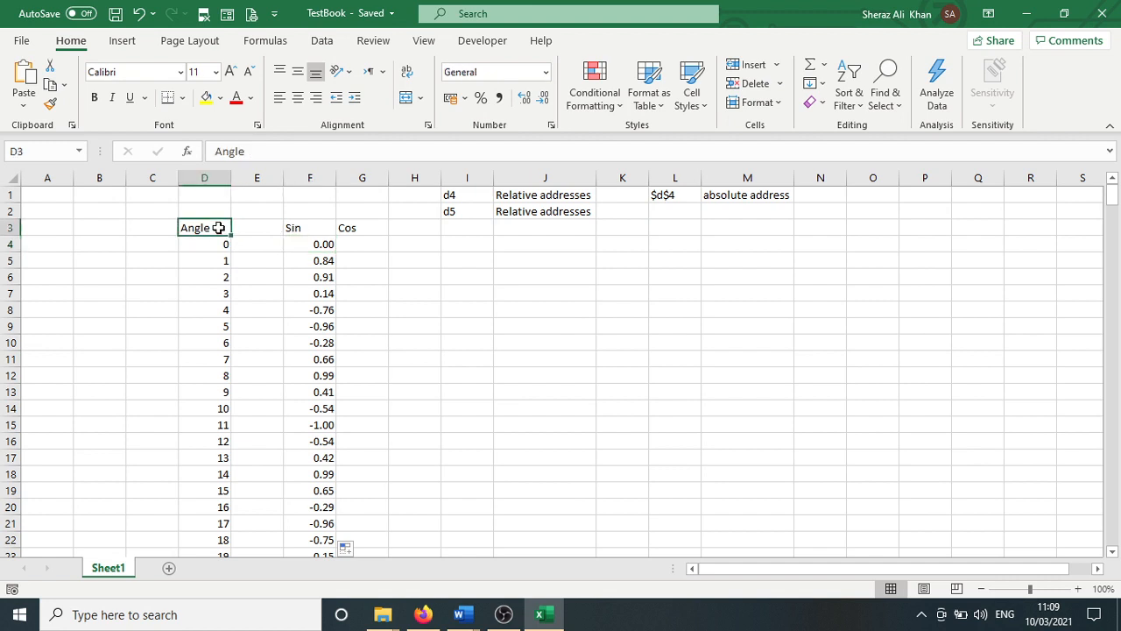
pyautogui.click(222, 247)
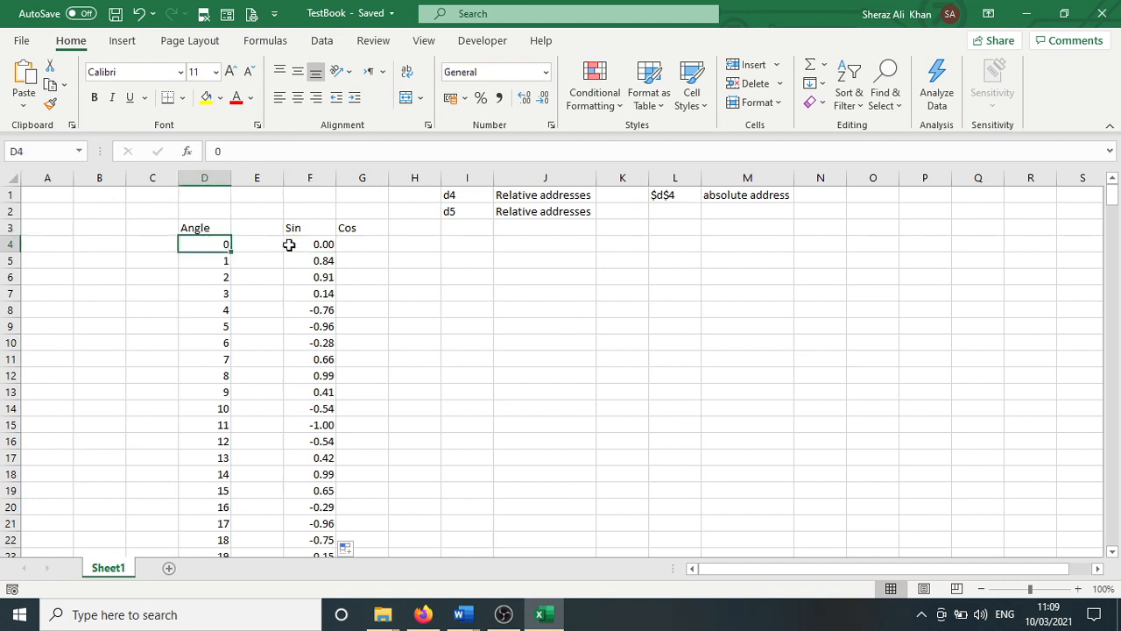
pyautogui.click(317, 244)
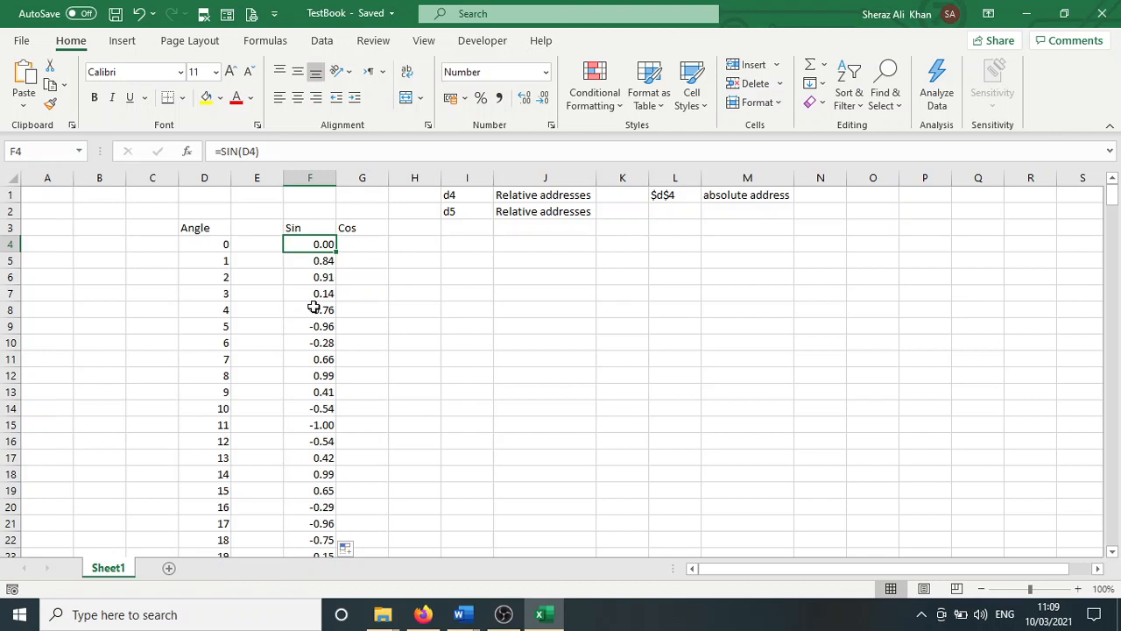
# Enter the heading Radians in E3, between the Angle and Sin columns, and save the workbook
pyautogui.click(243, 232)
pyautogui.write('Radians')
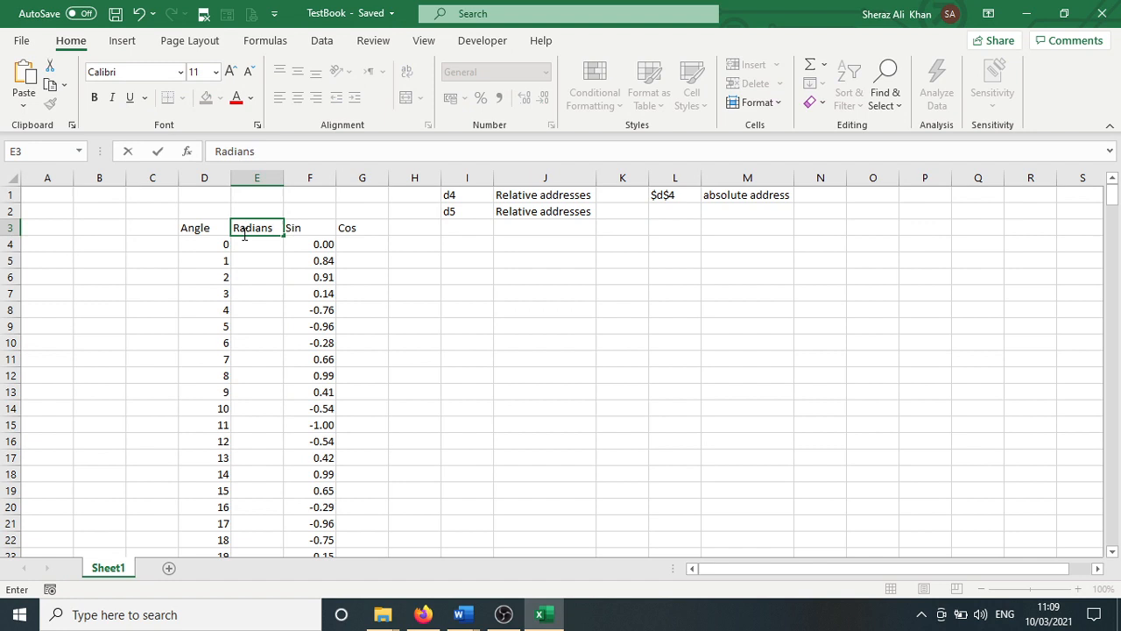
pyautogui.press('Return')
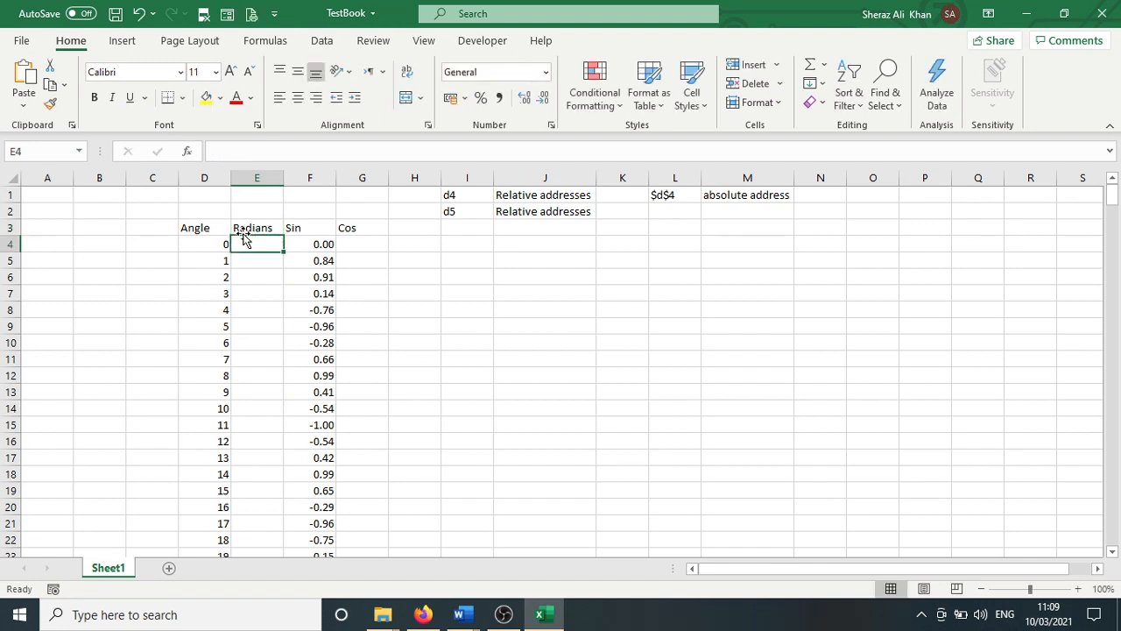
pyautogui.hotkey('ctrl', 's')
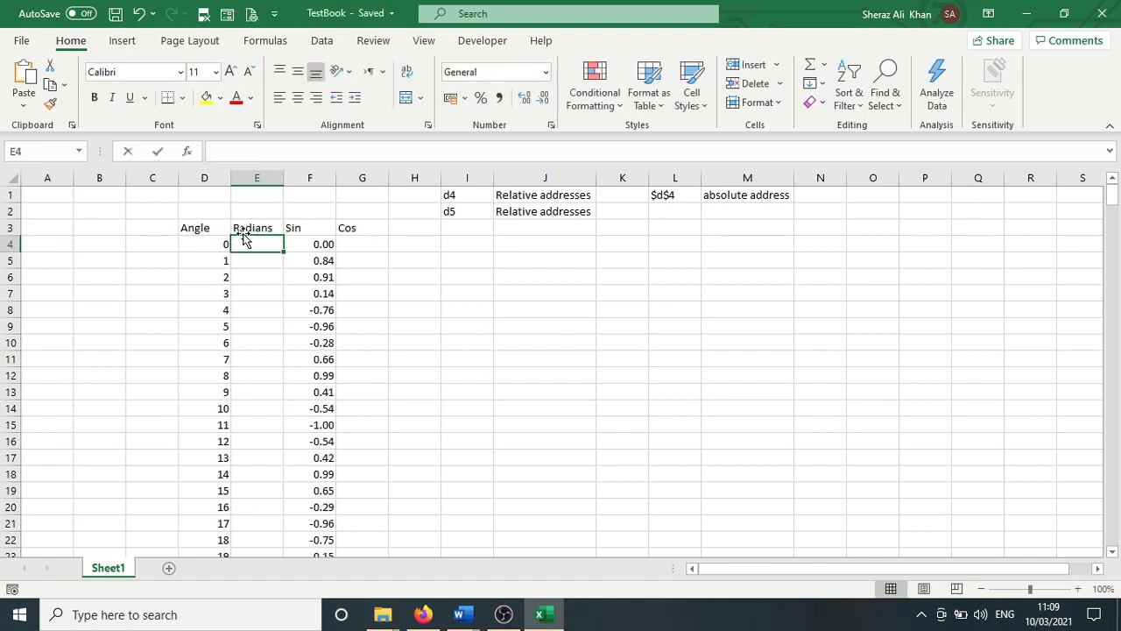
# Start inserting a function in E4 and limit the function list to the Math & Trig category
pyautogui.write('=')
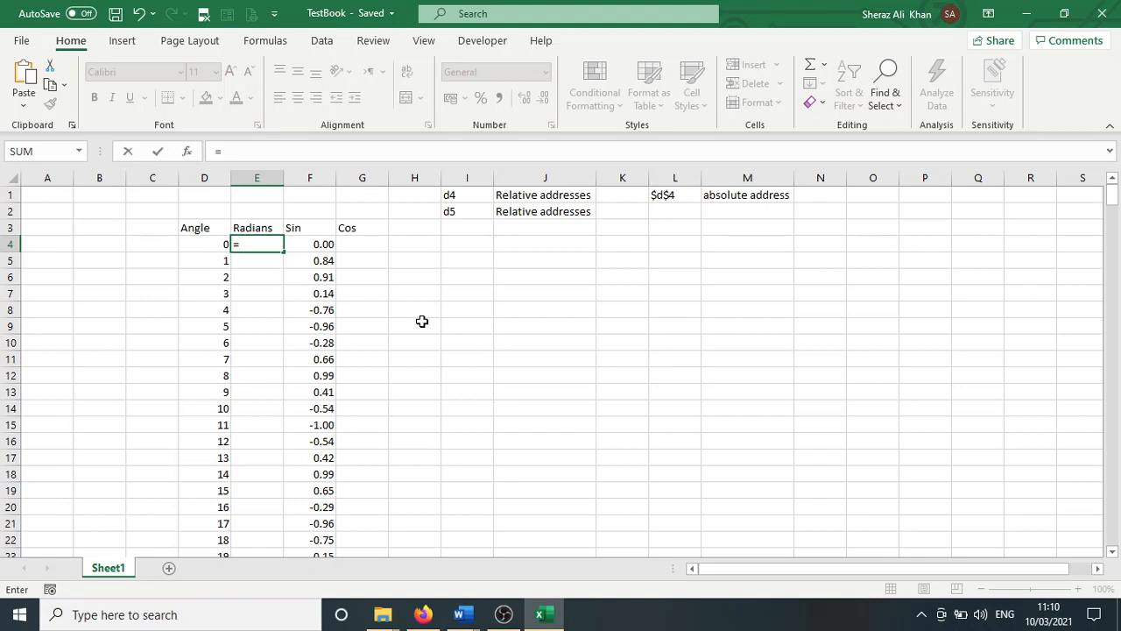
pyautogui.press('BackSpace')
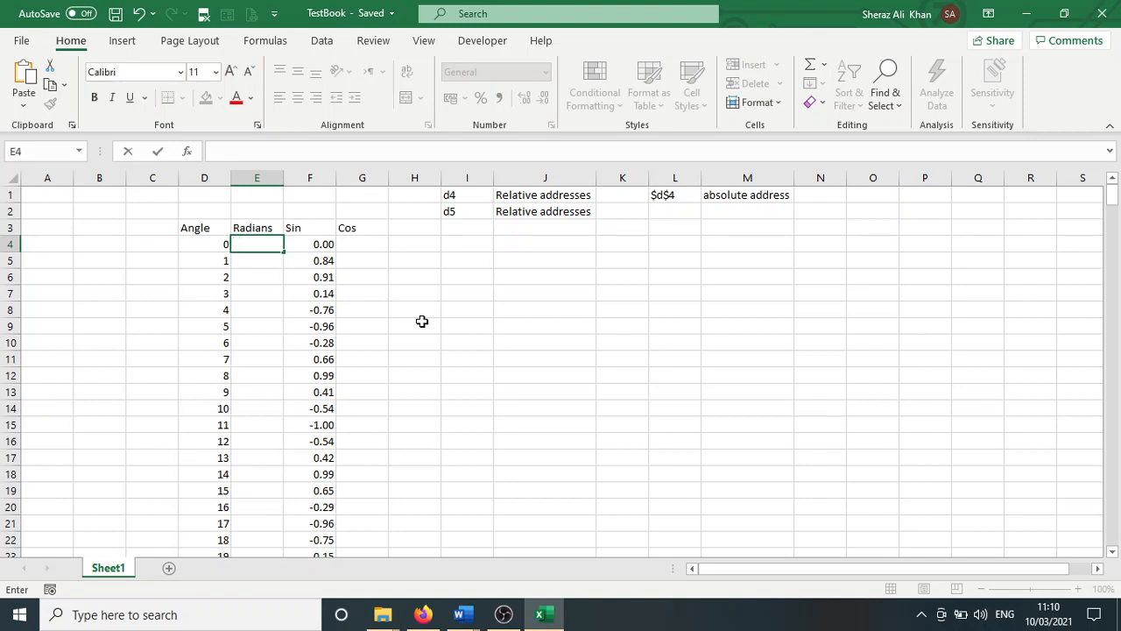
pyautogui.click(267, 44)
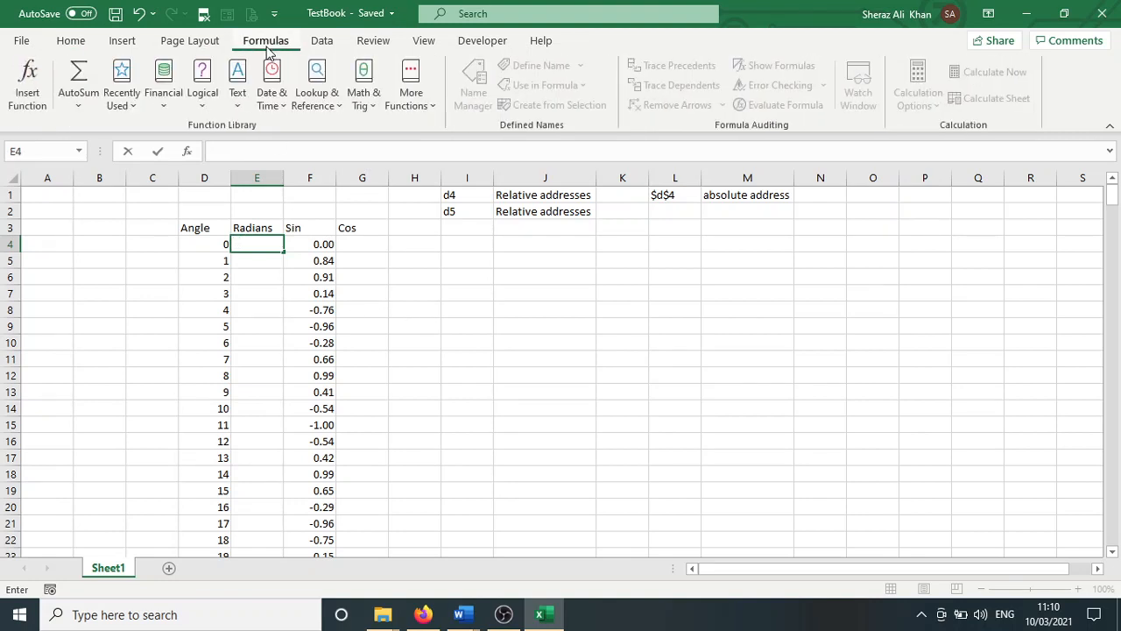
pyautogui.click(32, 76)
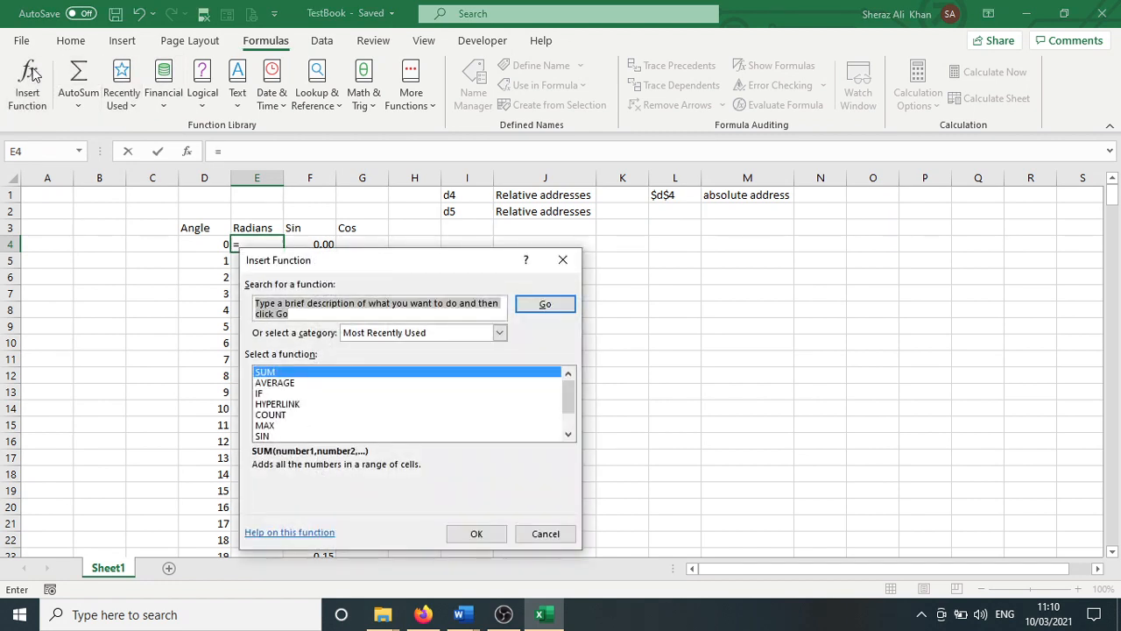
pyautogui.click(286, 435)
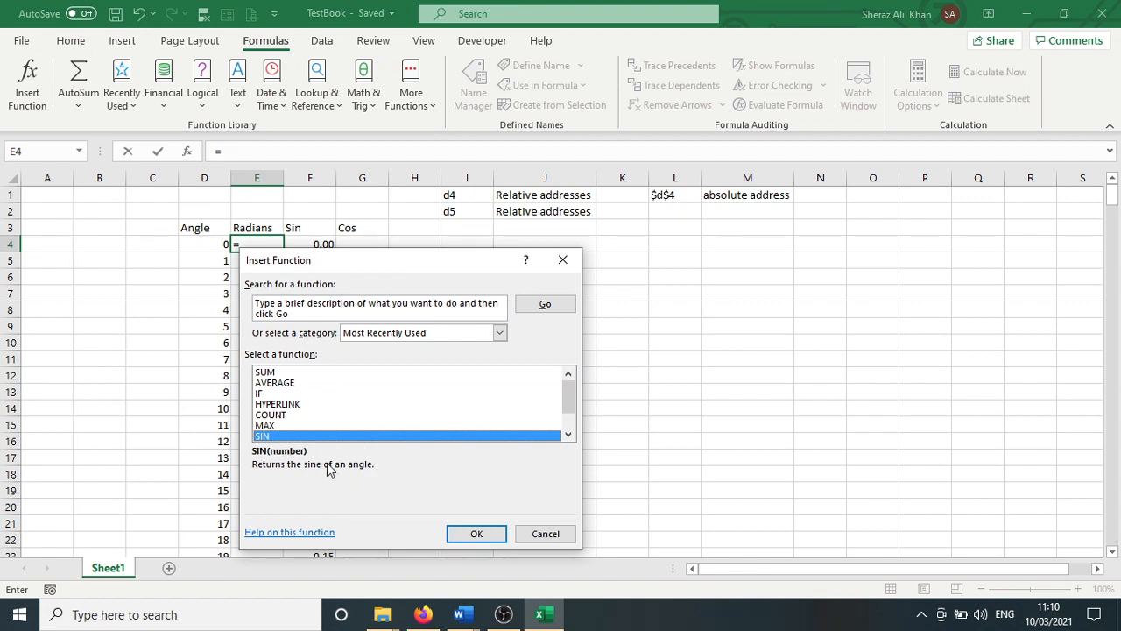
pyautogui.click(329, 308)
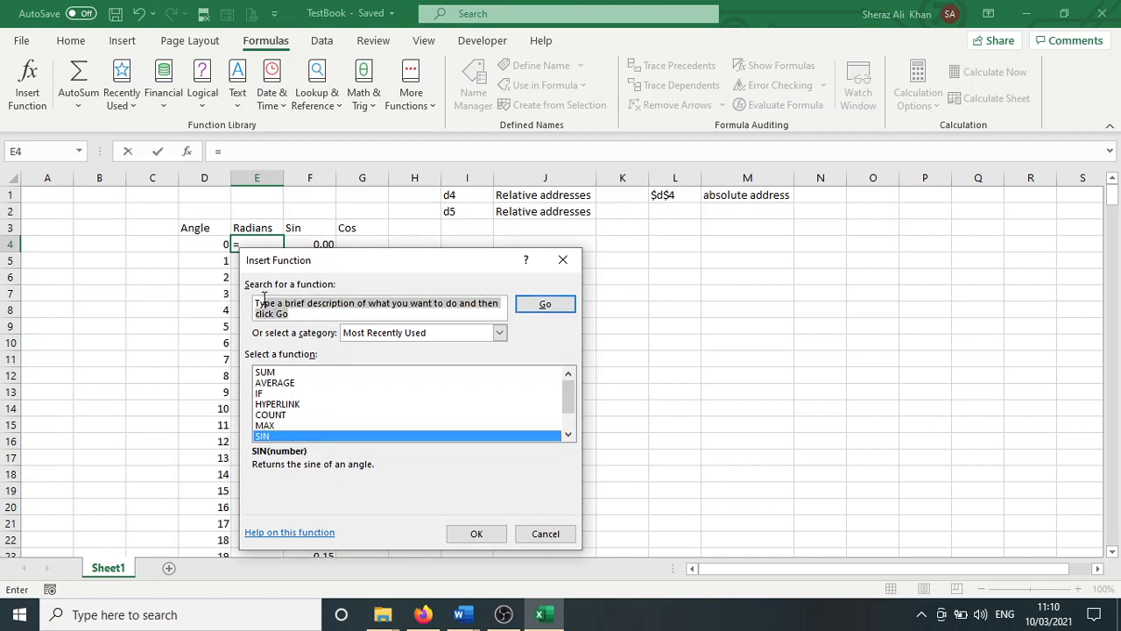
pyautogui.press('BackSpace')
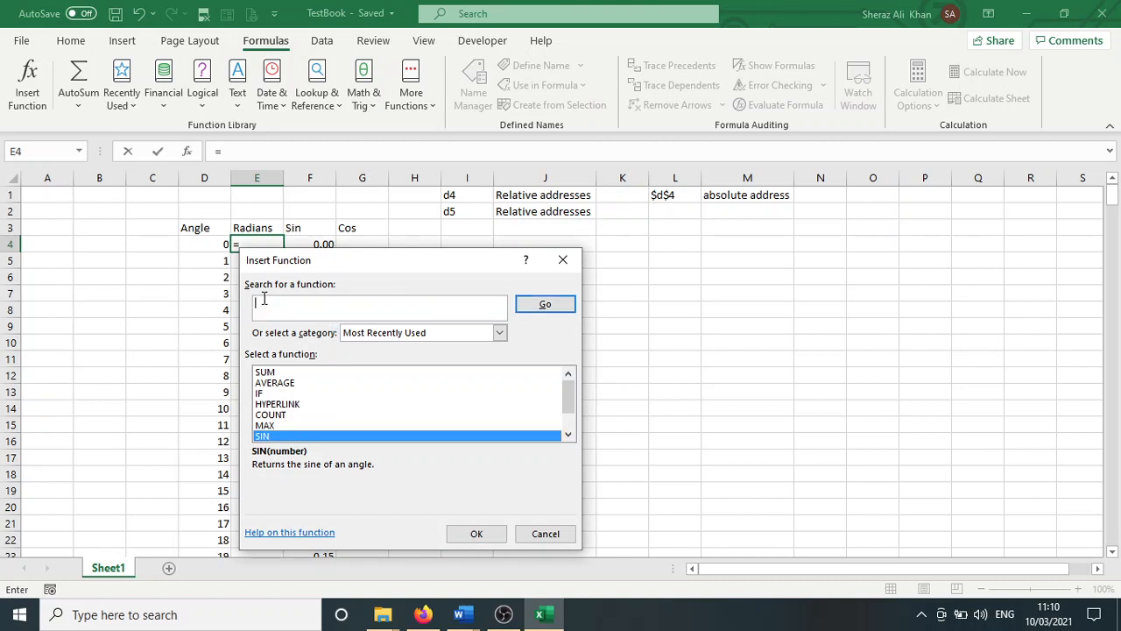
pyautogui.click(500, 333)
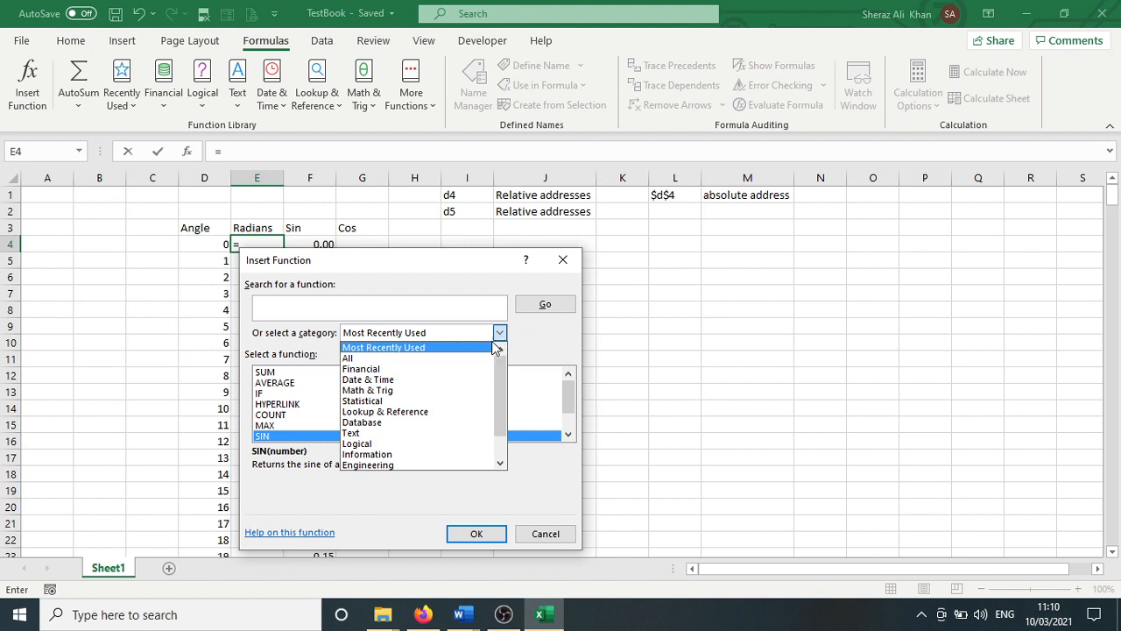
pyautogui.click(399, 390)
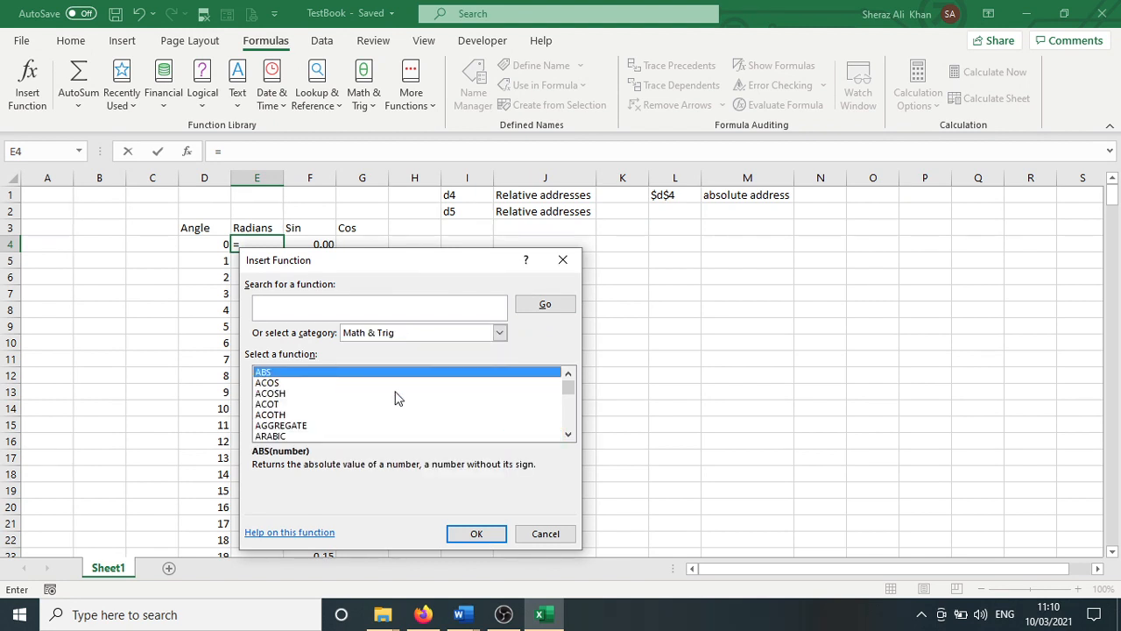
# Choose the RADIANS function from the Math & Trig list for E4 and open its arguments
pyautogui.click(567, 433)
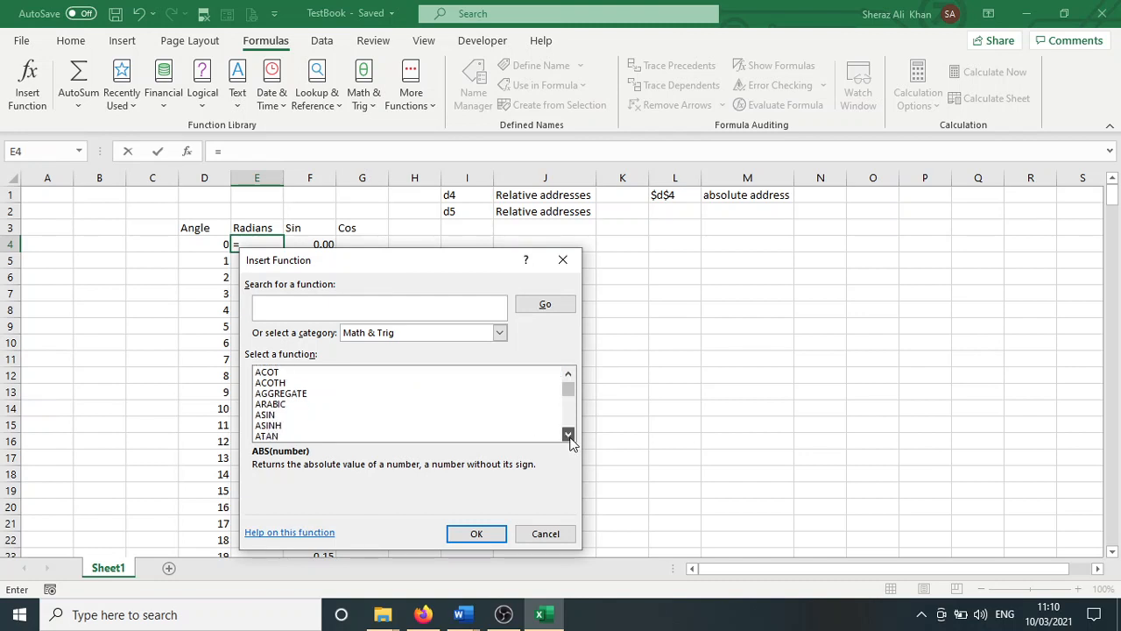
pyautogui.click(567, 433)
pyautogui.click(567, 433)
pyautogui.click(567, 433)
pyautogui.click(568, 434)
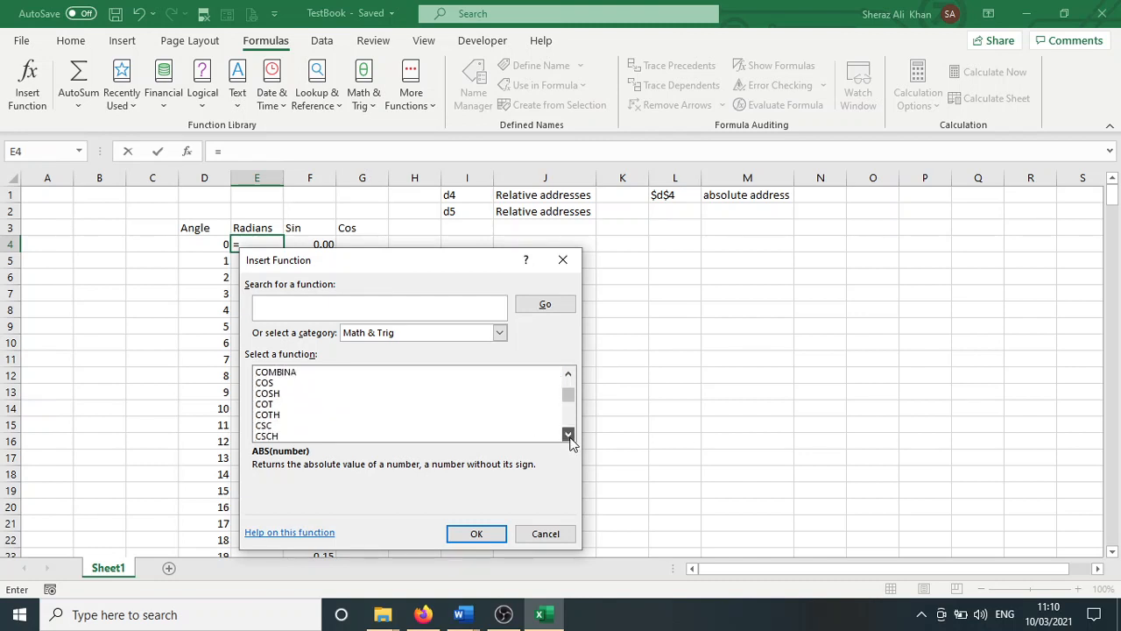
pyautogui.click(567, 434)
pyautogui.click(567, 433)
pyautogui.click(567, 433)
pyautogui.click(568, 434)
pyautogui.click(568, 433)
pyautogui.click(567, 433)
pyautogui.click(569, 434)
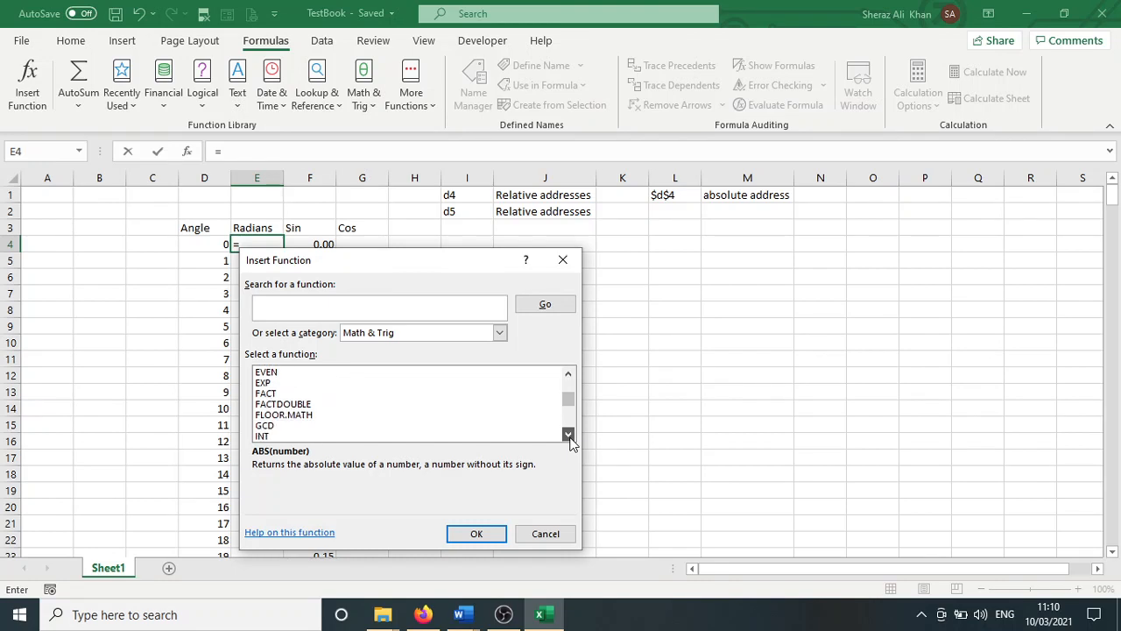
pyautogui.click(568, 434)
pyautogui.click(568, 434)
pyautogui.click(568, 435)
pyautogui.click(569, 434)
pyautogui.click(569, 435)
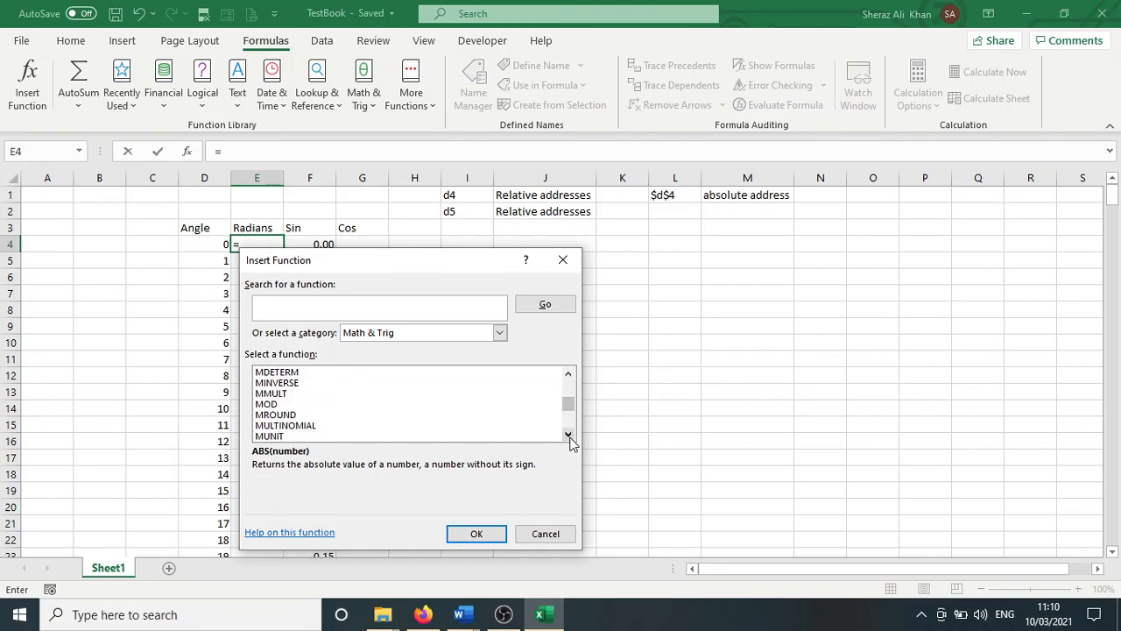
pyautogui.click(568, 434)
pyautogui.click(568, 435)
pyautogui.click(569, 434)
pyautogui.click(569, 434)
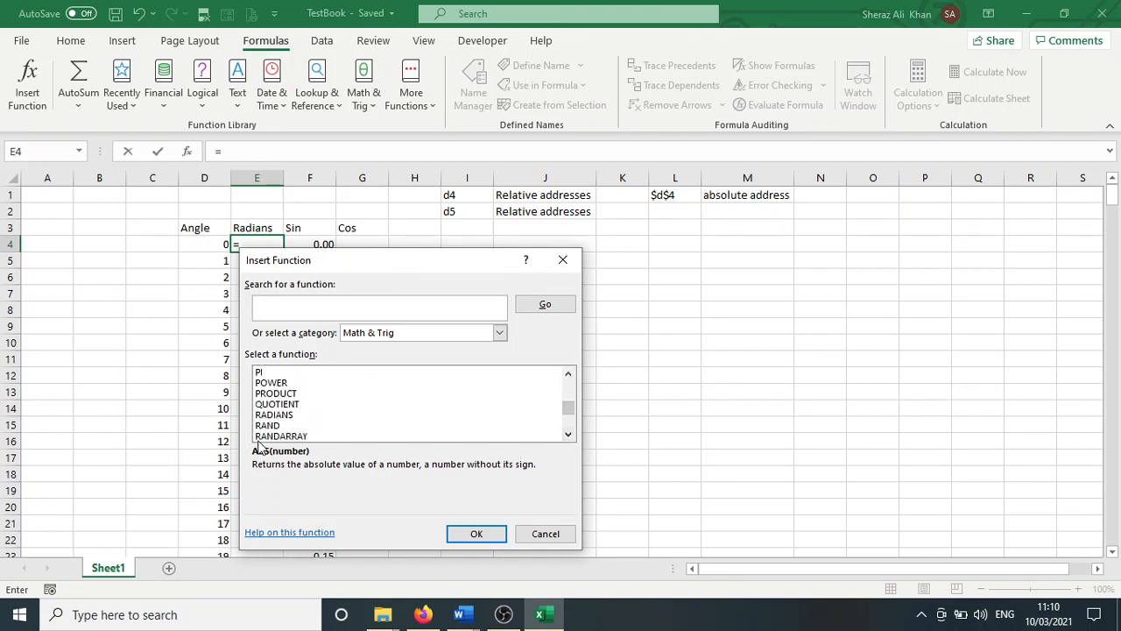
pyautogui.click(276, 414)
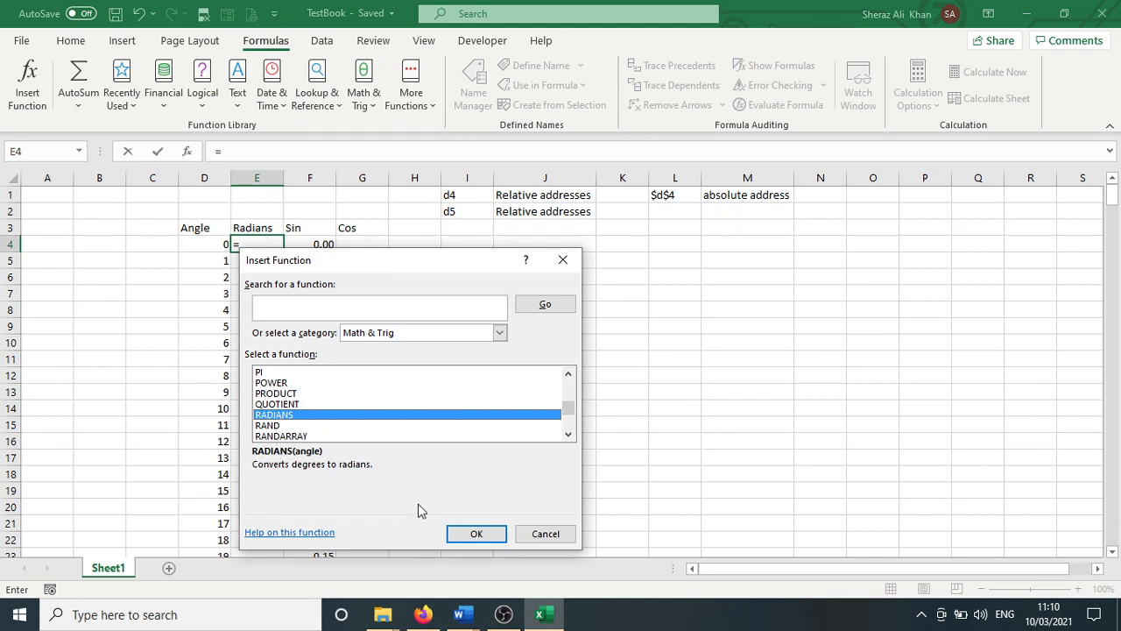
pyautogui.click(458, 533)
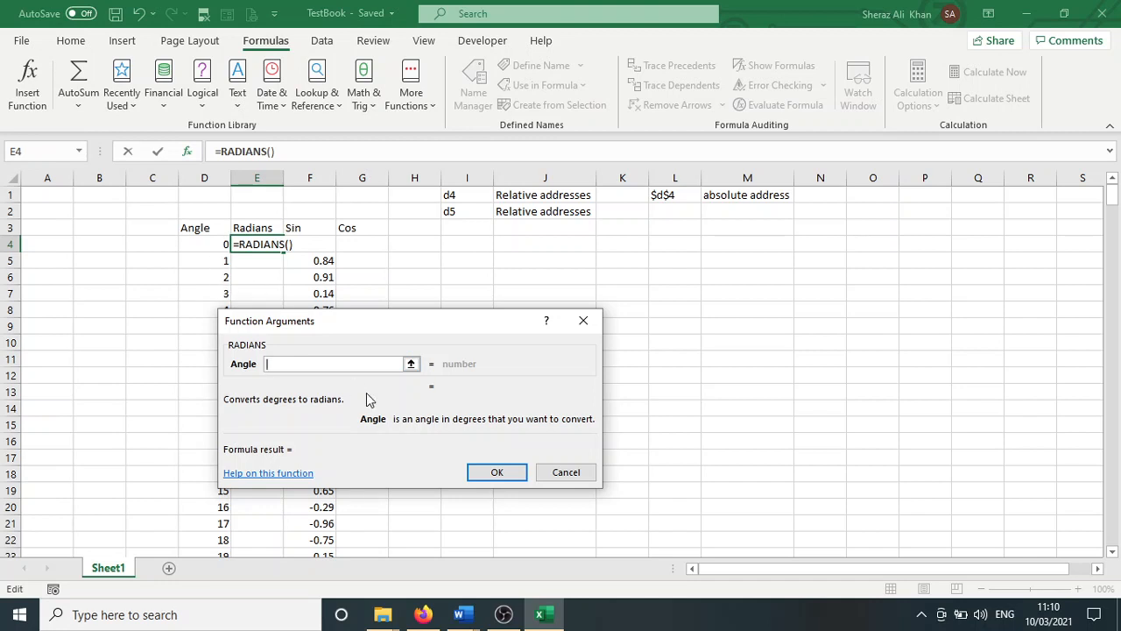
pyautogui.write('d4')
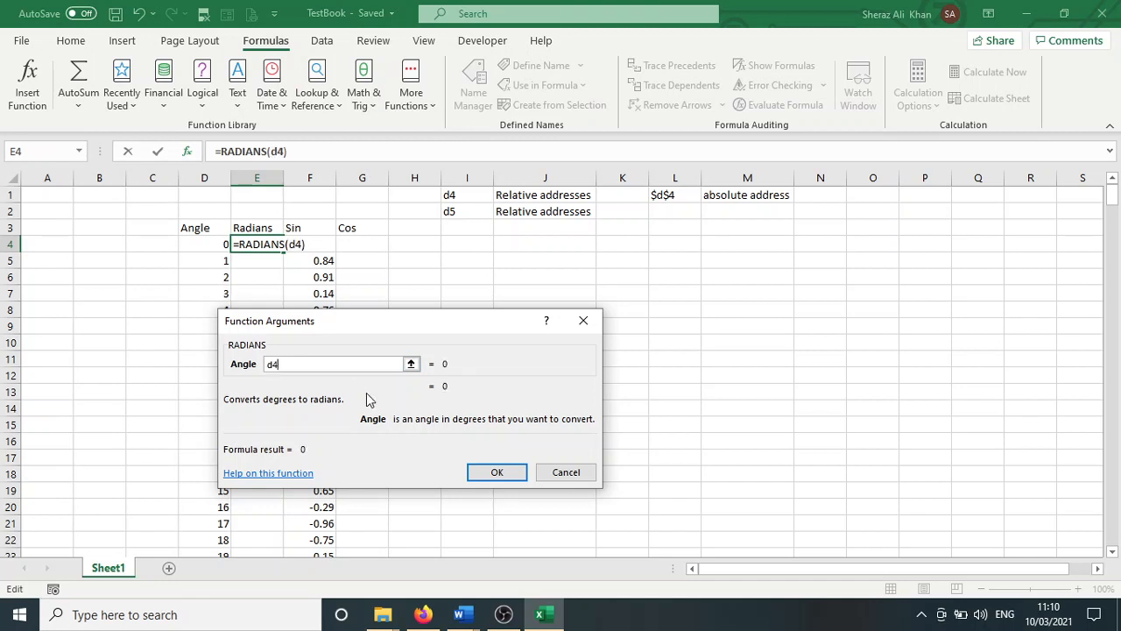
pyautogui.press('BackSpace')
pyautogui.press('BackSpace')
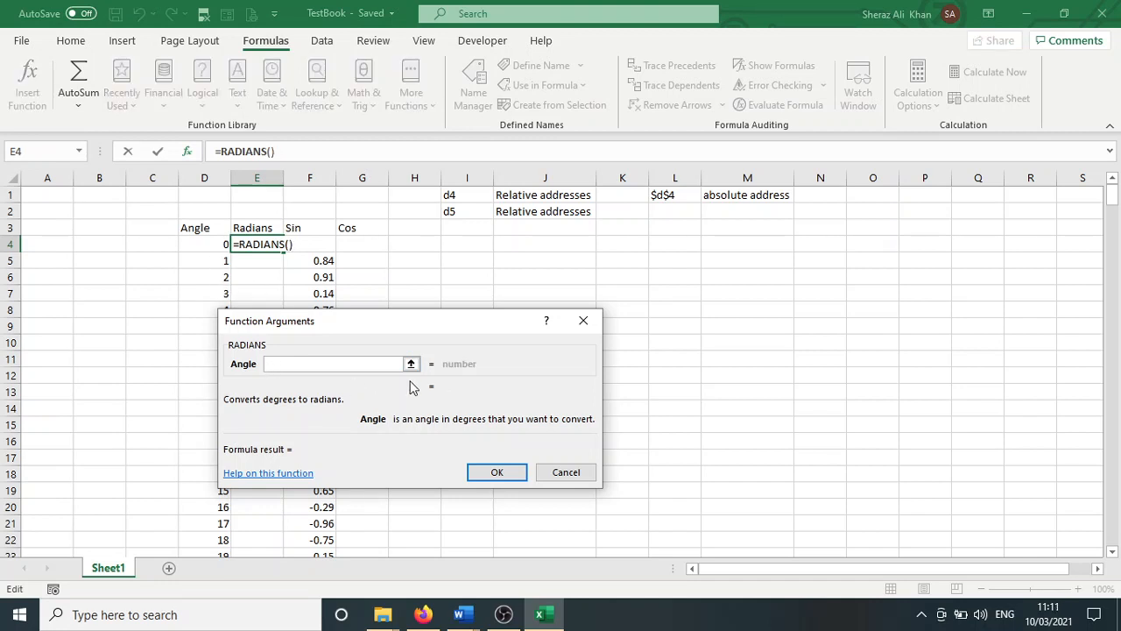
# Pick cell D4 from the sheet as the Angle argument and insert the RADIANS formula in E4
pyautogui.click(411, 364)
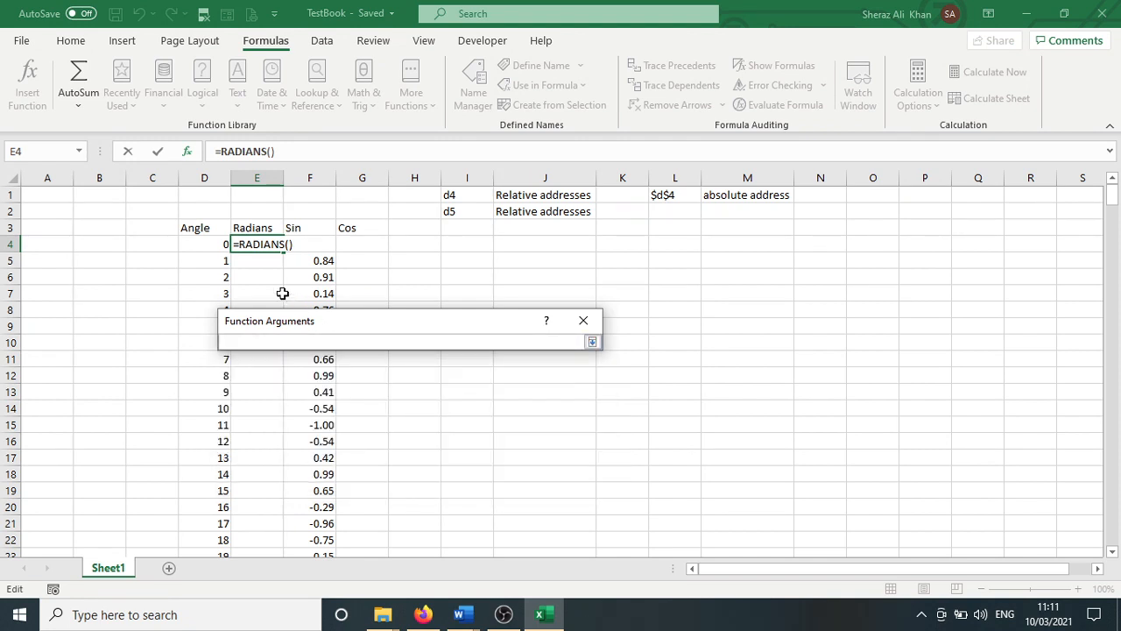
pyautogui.click(214, 245)
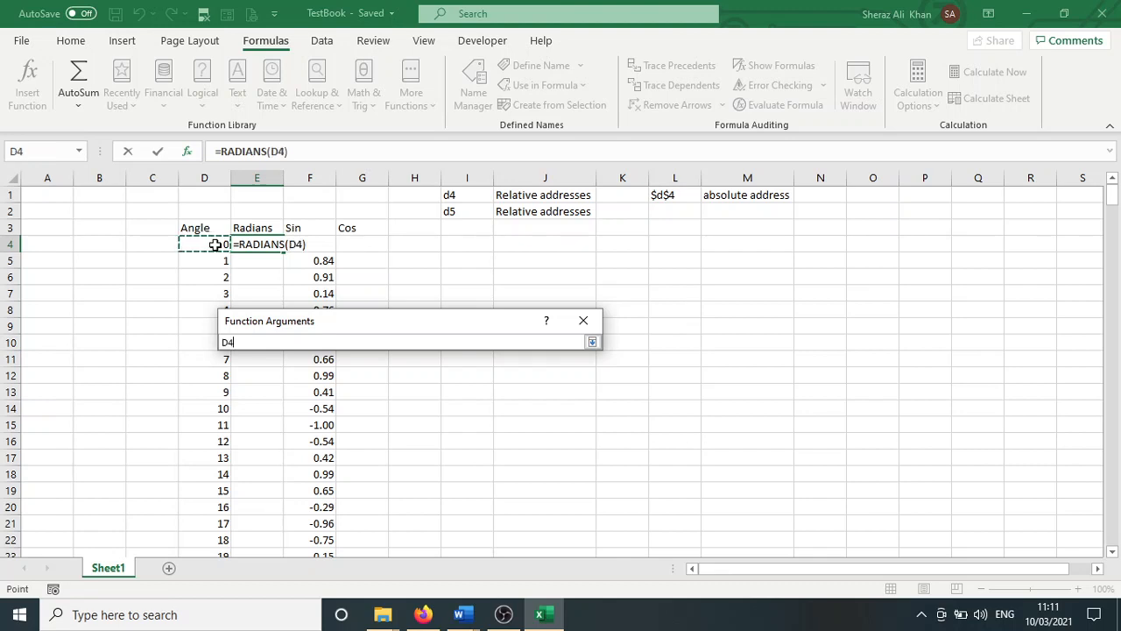
pyautogui.click(592, 343)
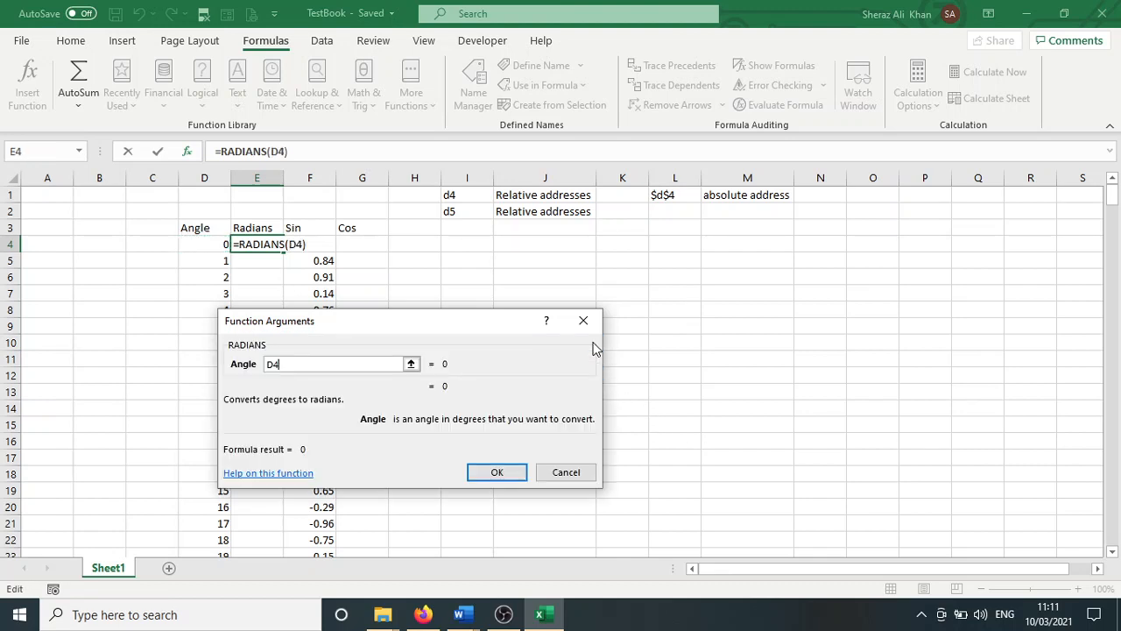
pyautogui.click(508, 470)
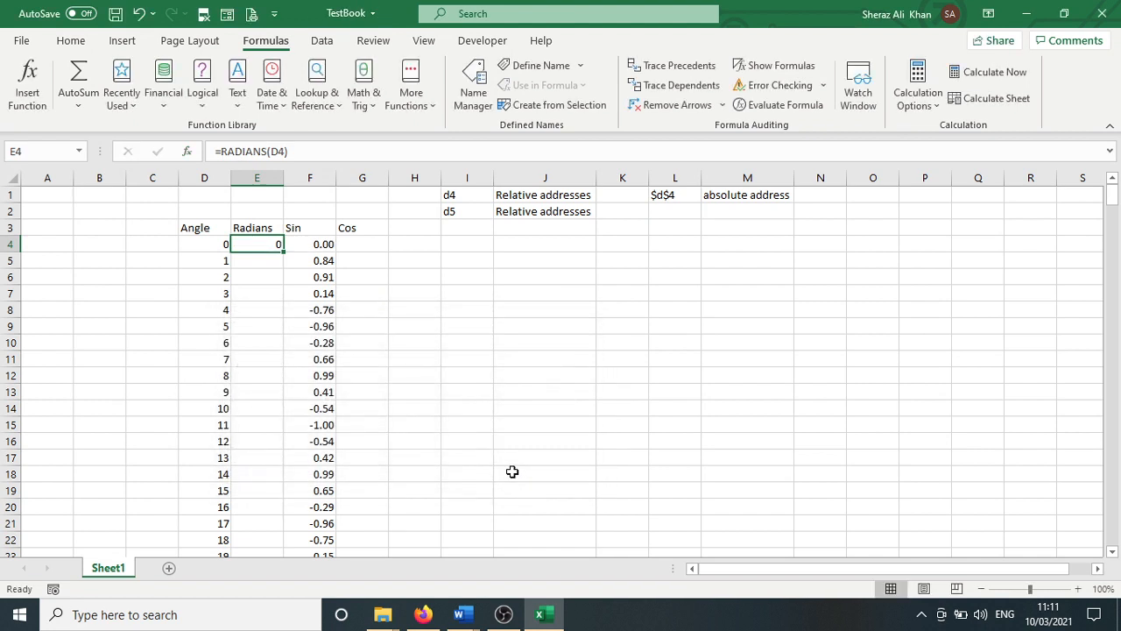
# Change the sine formula in F4 to =SIN(E4) so that it uses the radians value
pyautogui.click(222, 246)
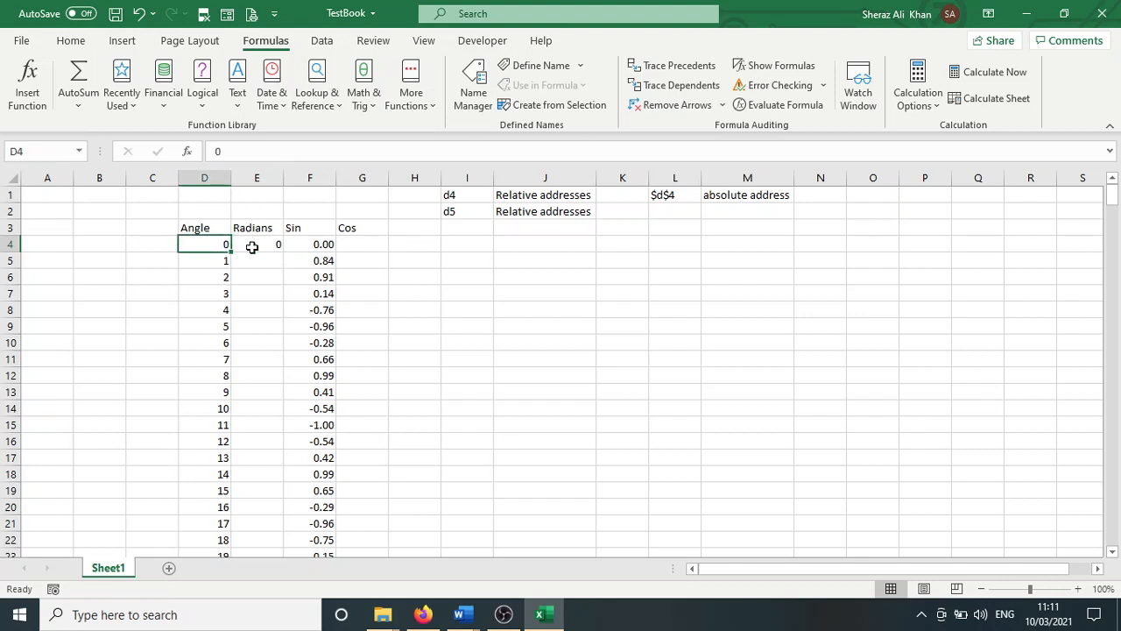
pyautogui.click(255, 247)
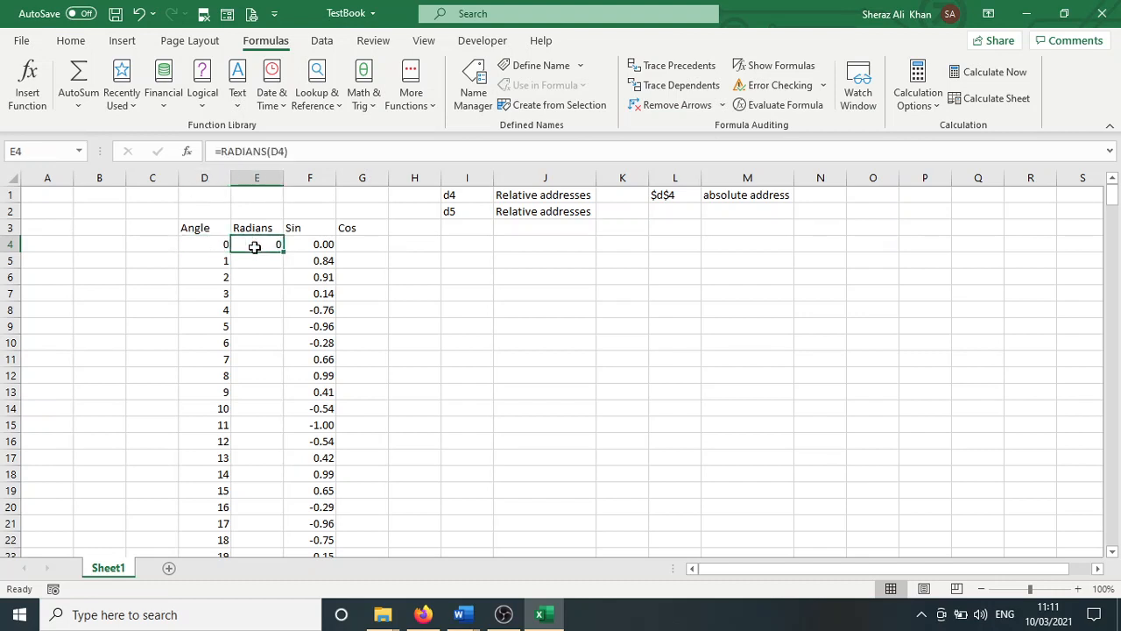
pyautogui.click(302, 245)
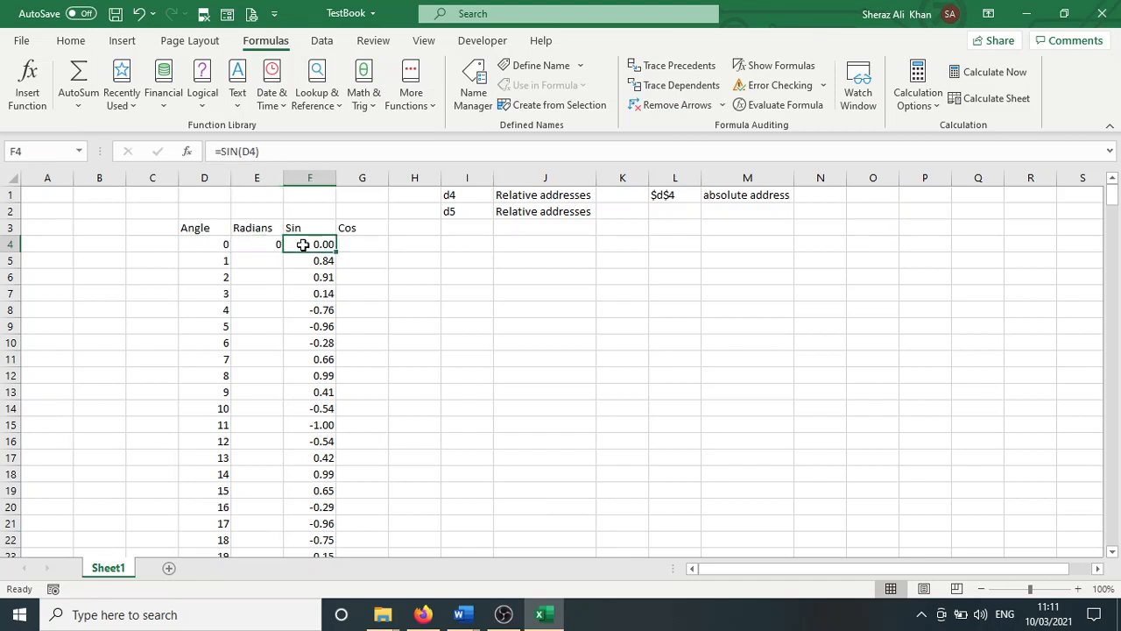
pyautogui.click(249, 151)
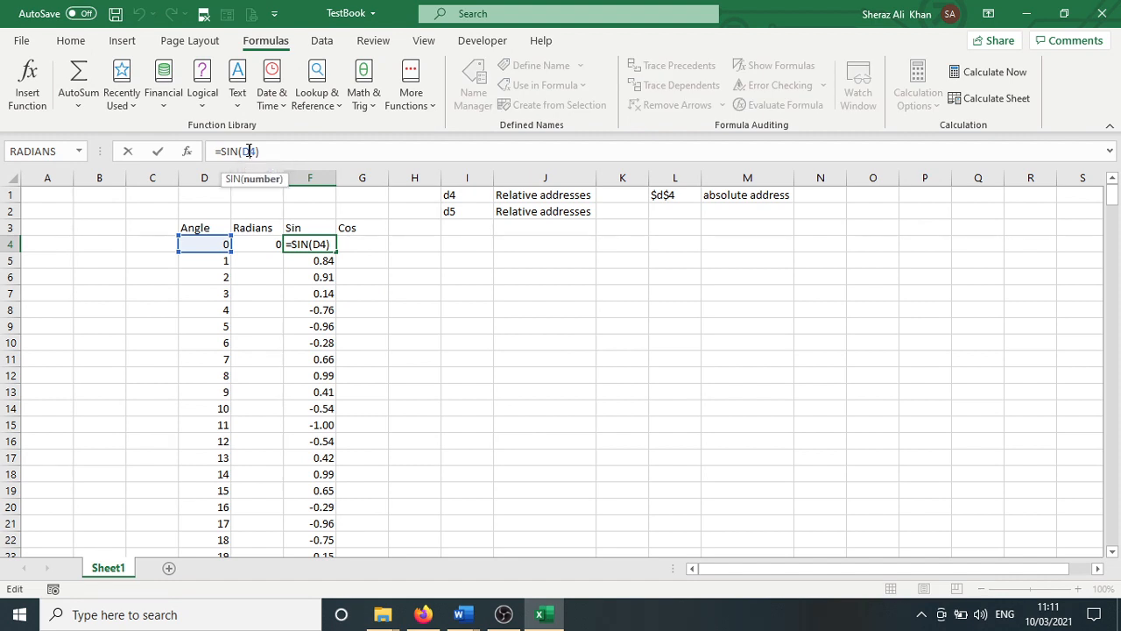
pyautogui.press('BackSpace')
pyautogui.write('r')
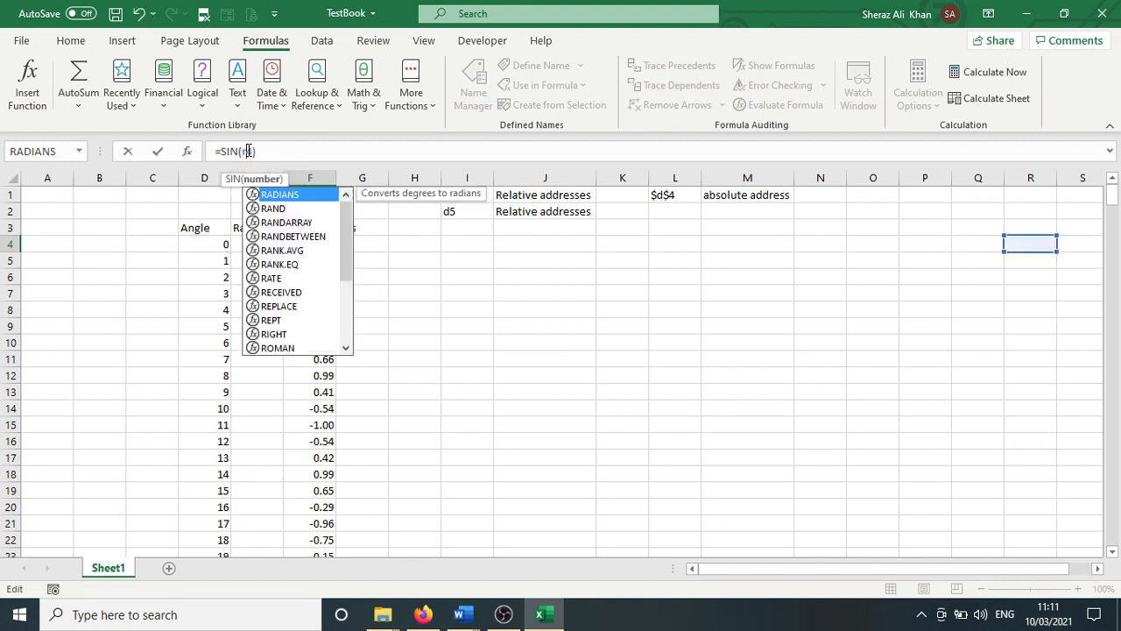
pyautogui.press('BackSpace')
pyautogui.write('e4')
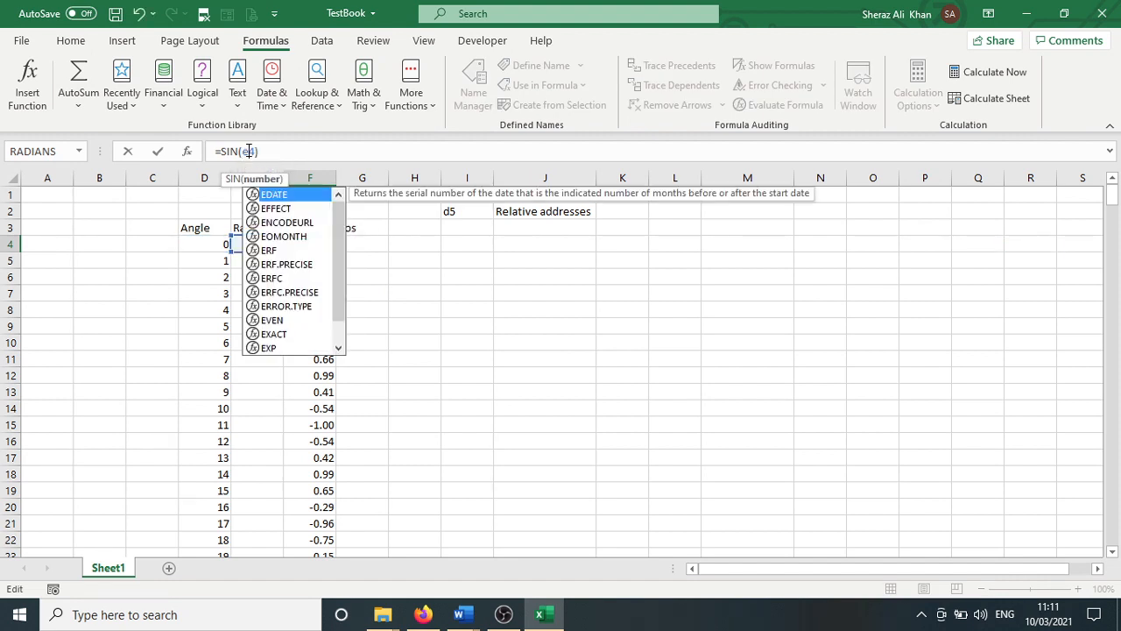
pyautogui.click(273, 151)
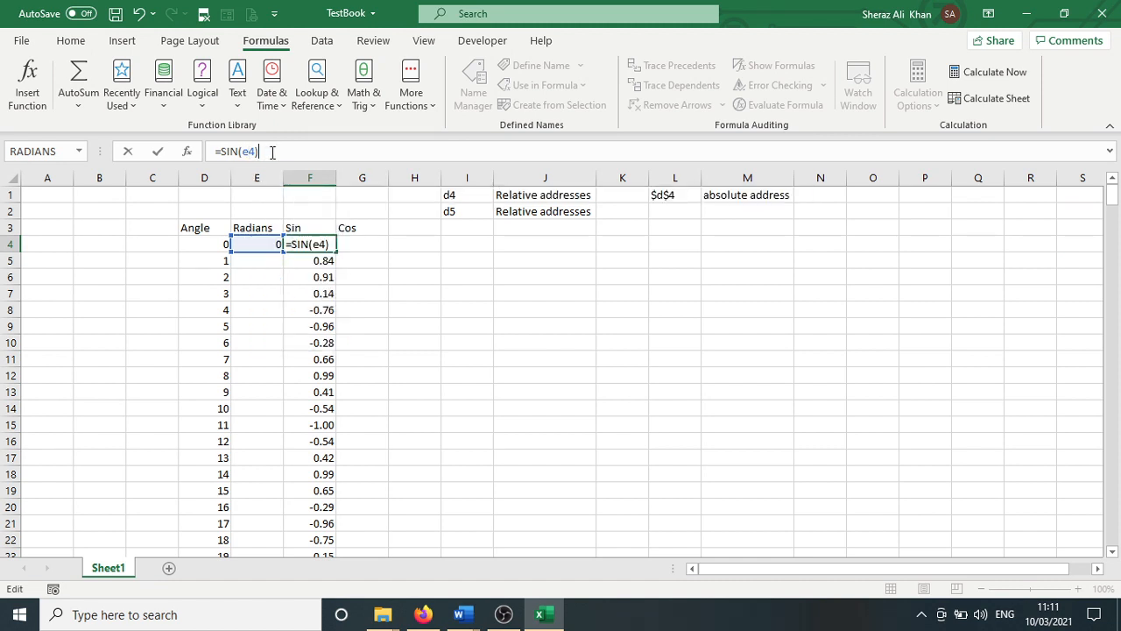
pyautogui.press('Return')
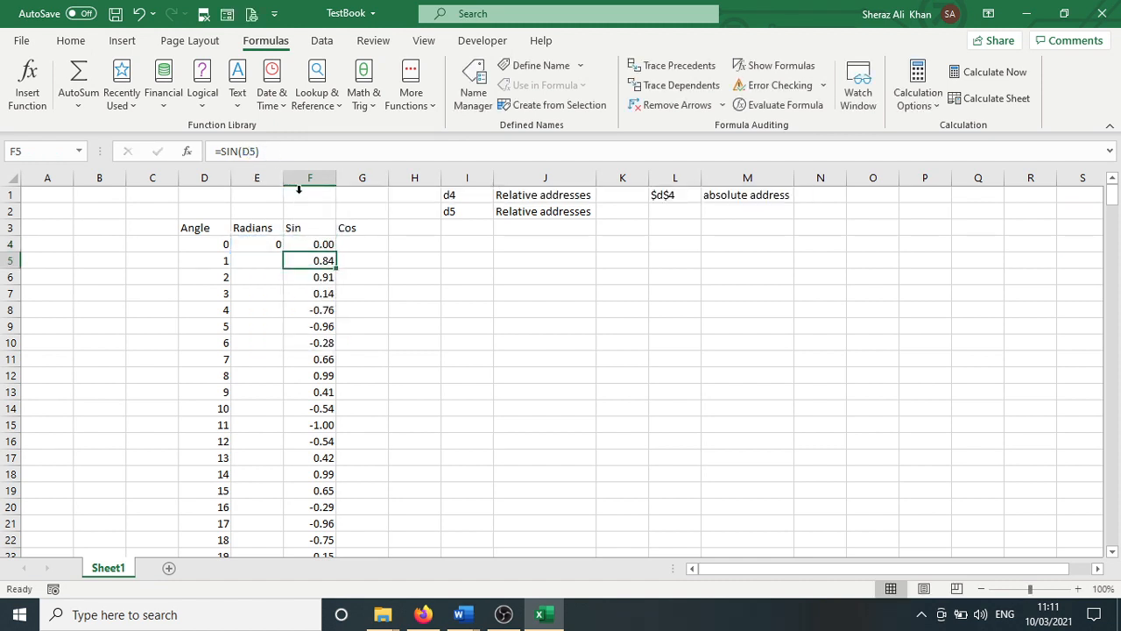
pyautogui.click(305, 245)
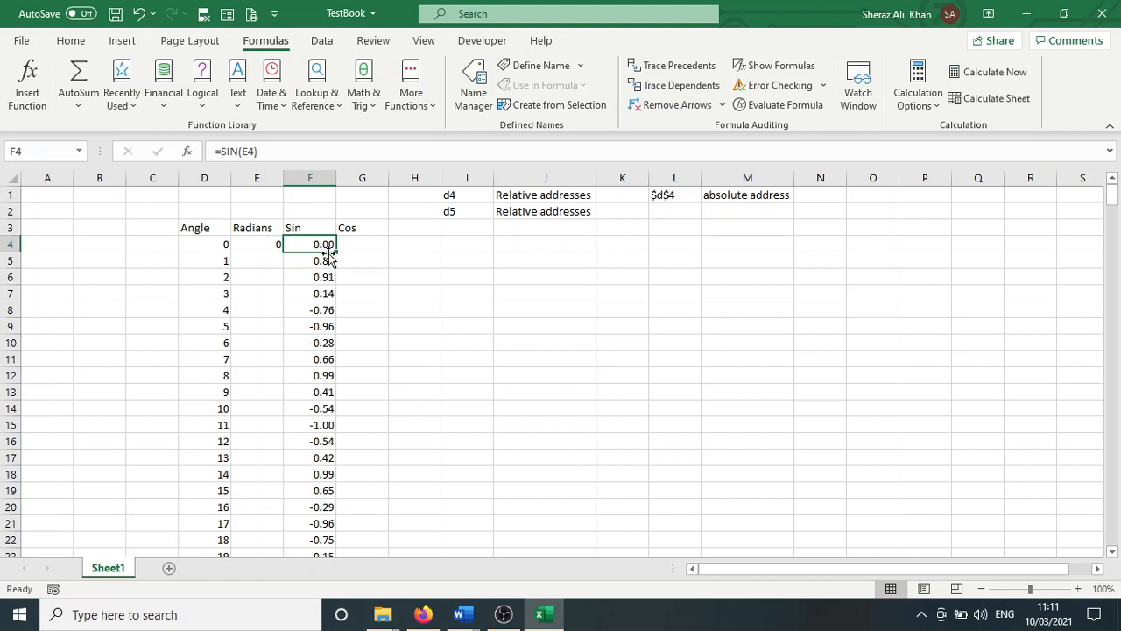
# Apply the Number format to E4 and fill its RADIANS formula down to E364
pyautogui.click(260, 243)
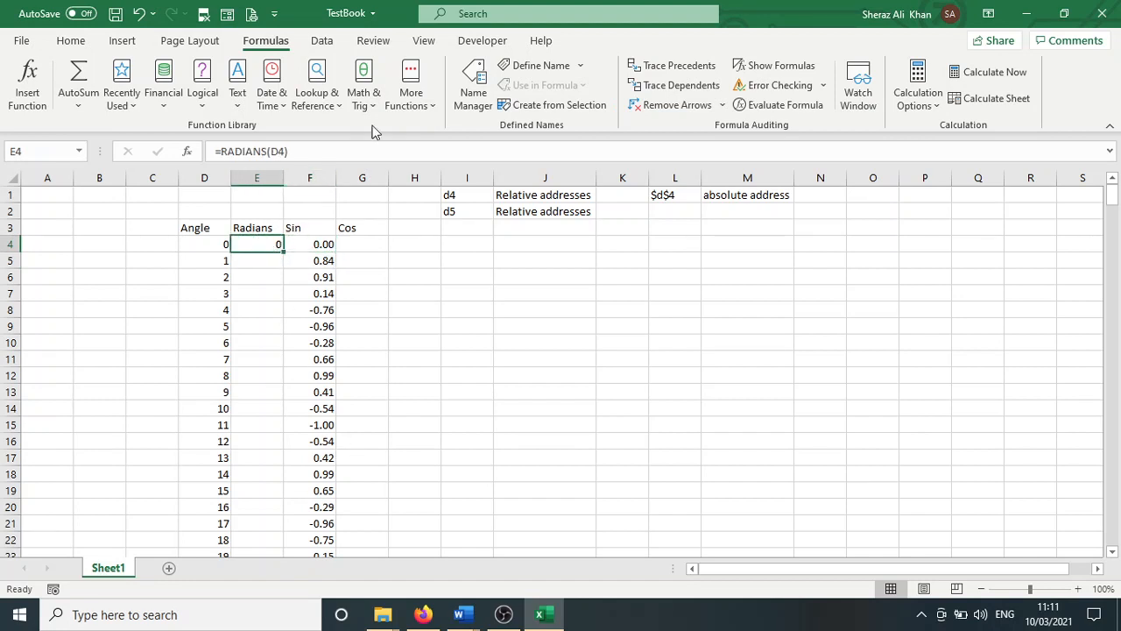
pyautogui.click(74, 41)
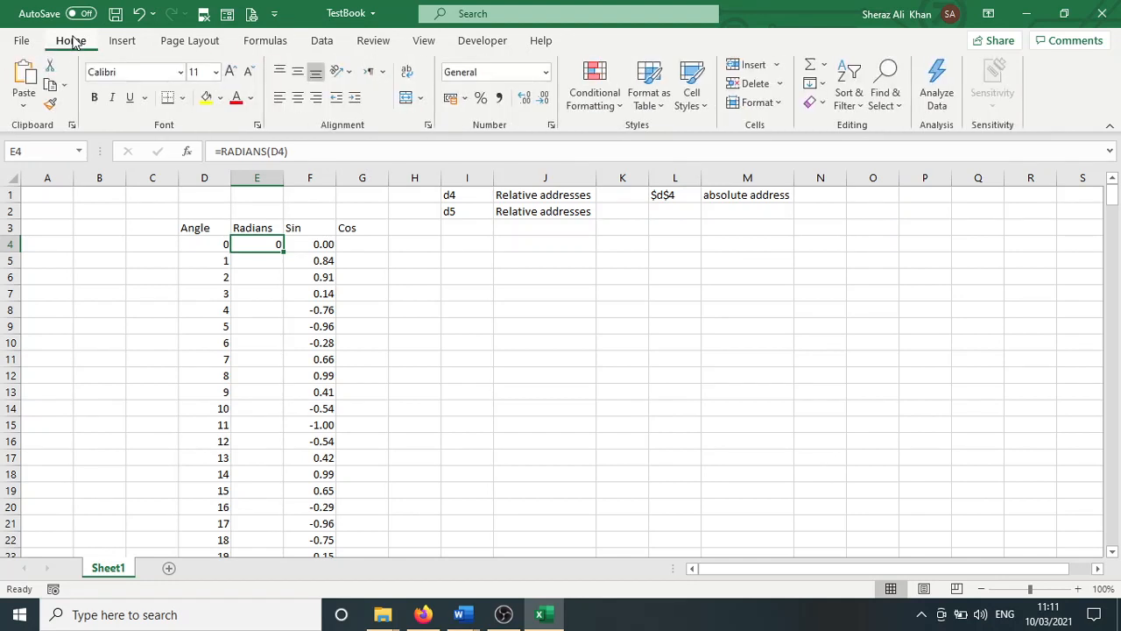
pyautogui.click(546, 72)
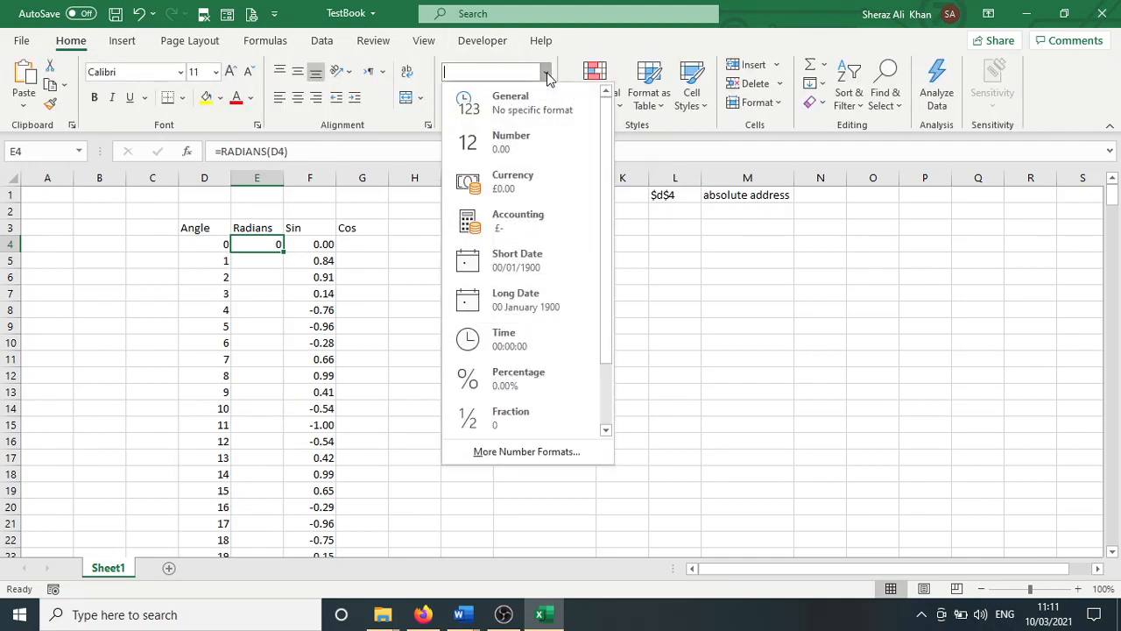
pyautogui.click(534, 139)
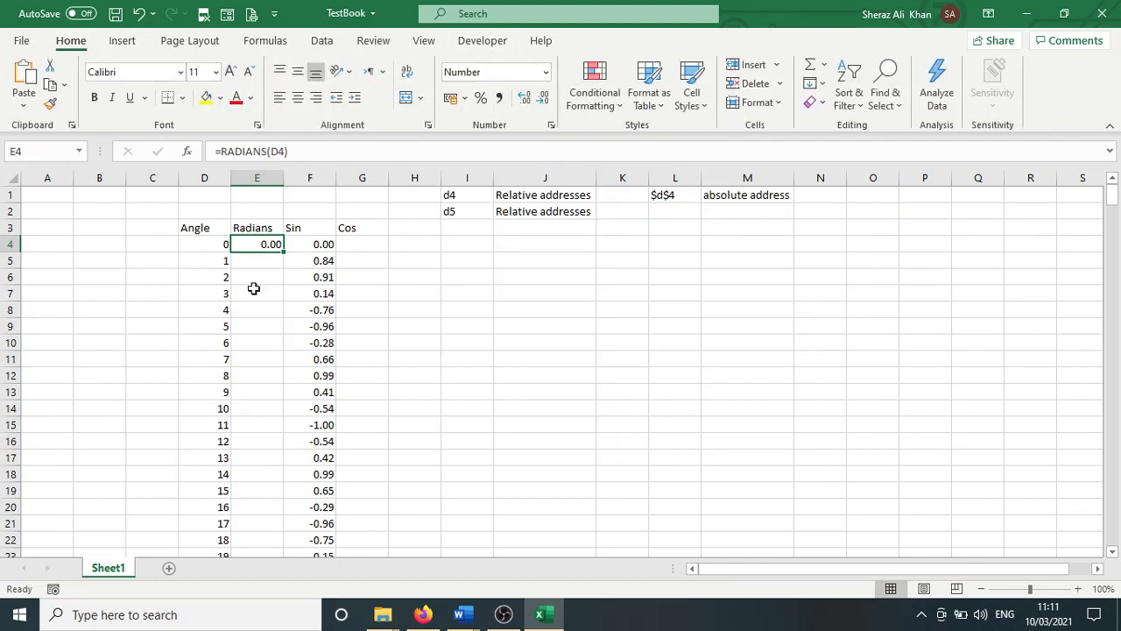
pyautogui.moveTo(283, 254); pyautogui.dragTo(281, 530)
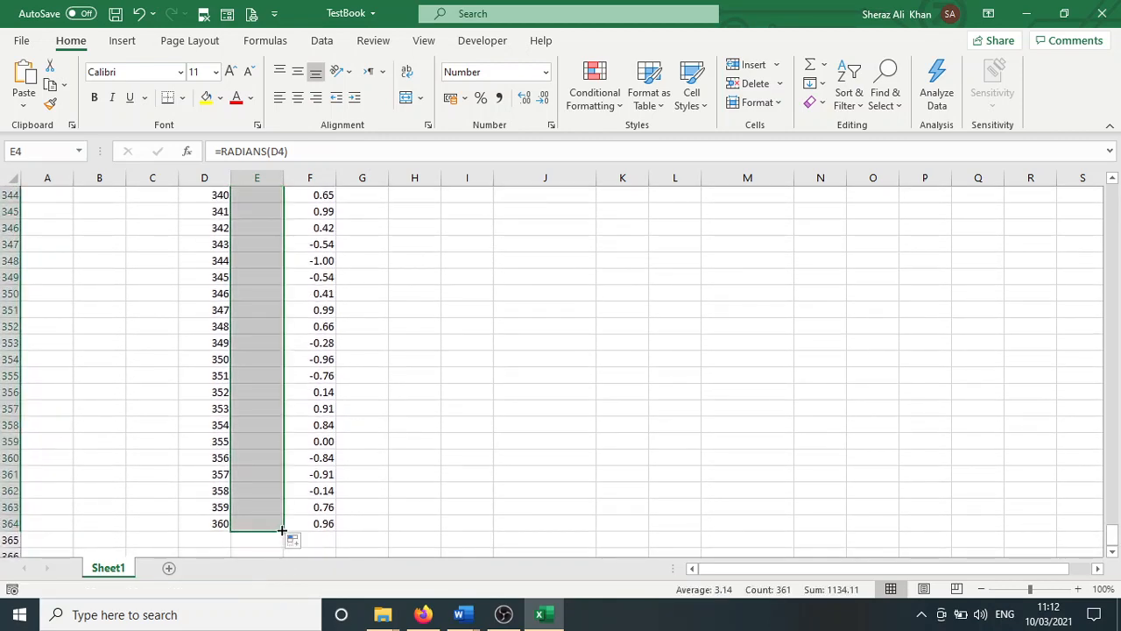
pyautogui.moveTo(1114, 543); pyautogui.dragTo(1113, 183)
# Compare the cell references used by the sine formulas in F4 and F5
pyautogui.click(293, 243)
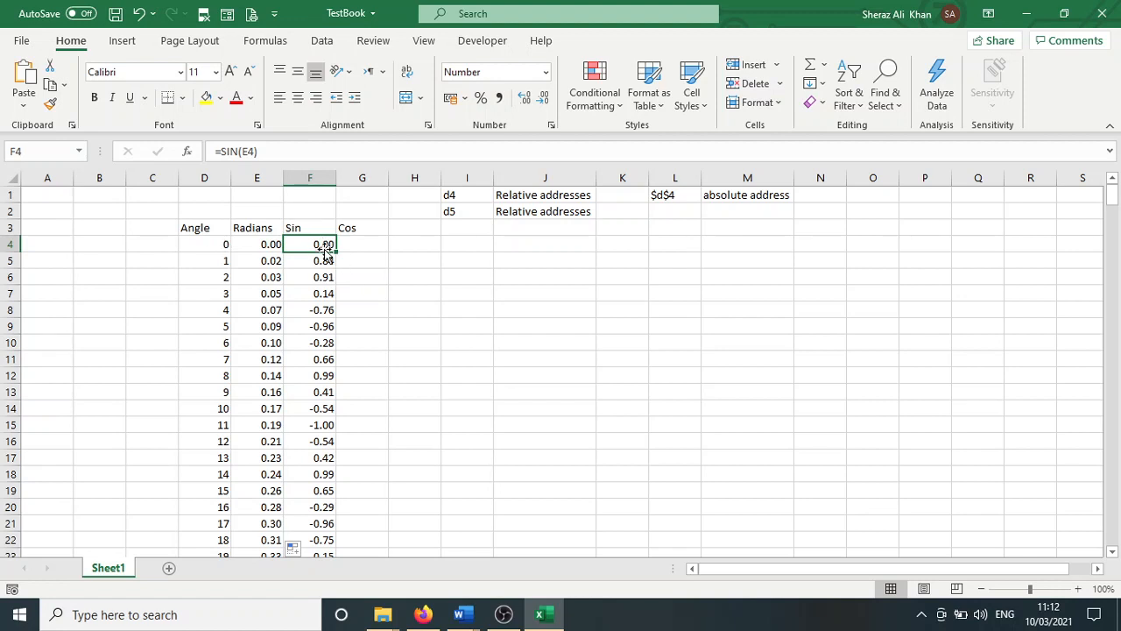
pyautogui.doubleClick(304, 243)
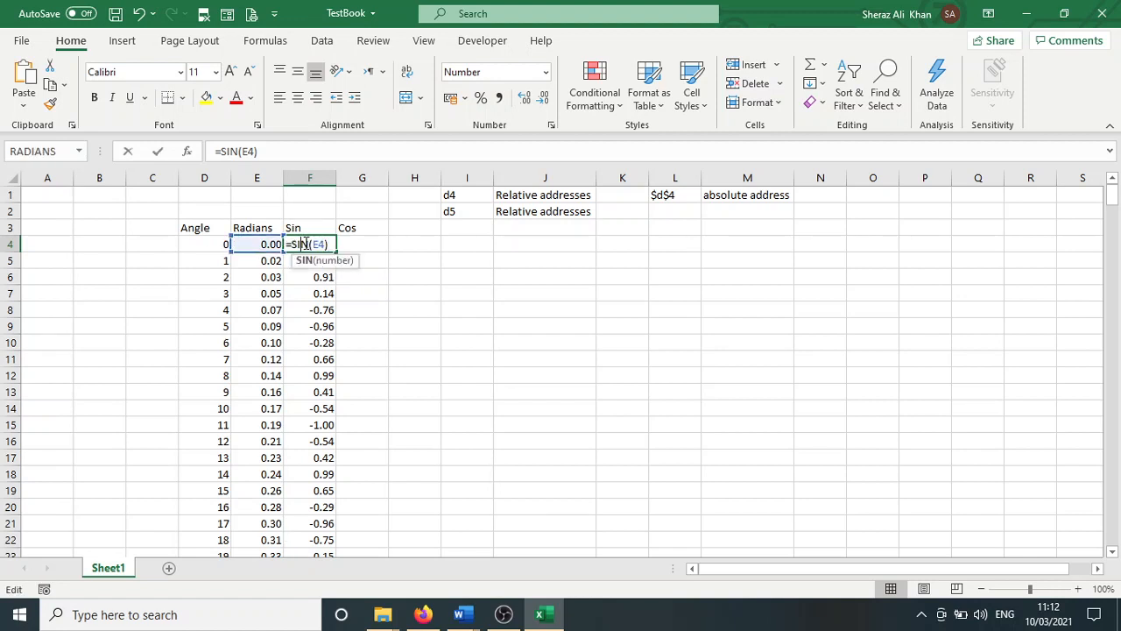
pyautogui.press('Escape')
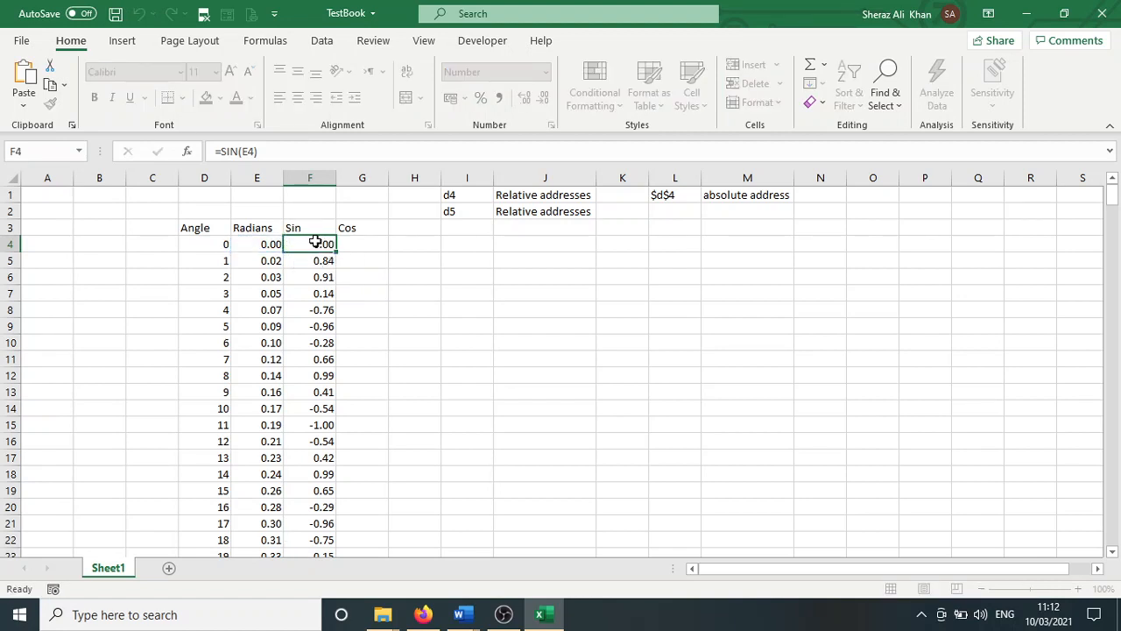
pyautogui.click(326, 261)
pyautogui.doubleClick(326, 261)
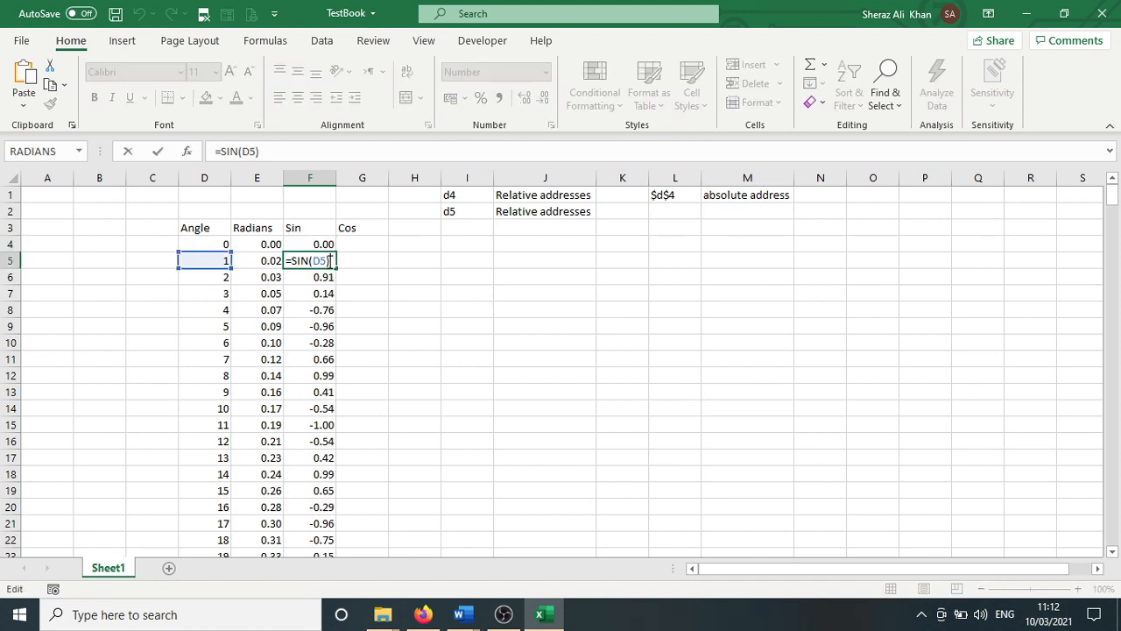
pyautogui.press('Escape')
# Fill the radians-based sine formula from F4 down to F364, then select G4 under the Cos heading
pyautogui.click(327, 243)
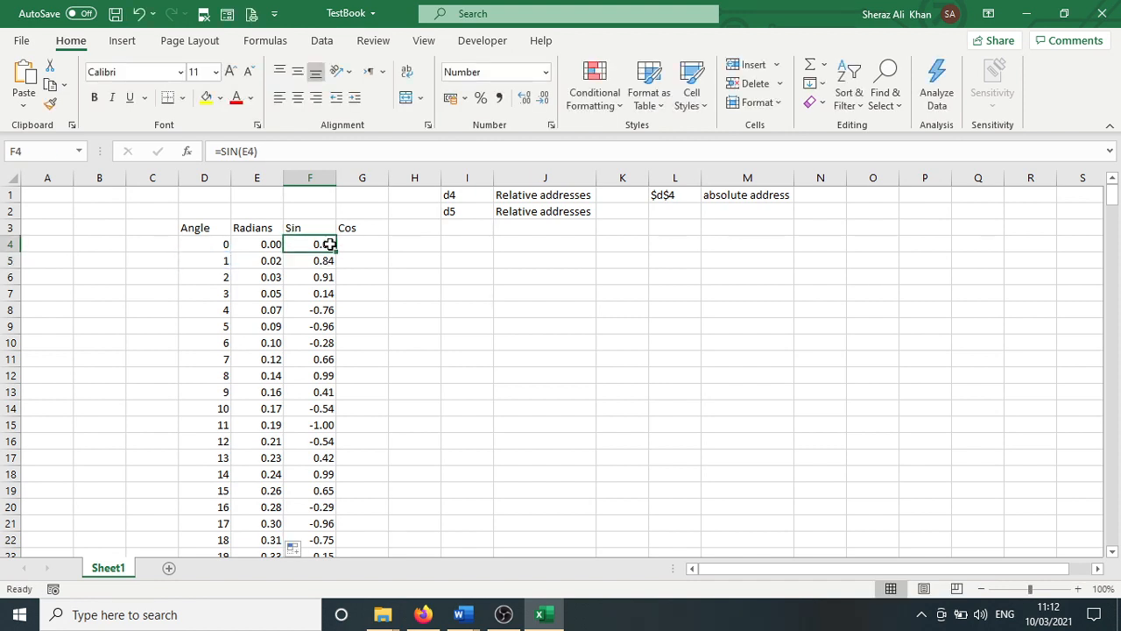
pyautogui.moveTo(337, 254)
pyautogui.mouseDown()
pyautogui.moveTo(353, 458)
pyautogui.moveTo(347, 615)
pyautogui.moveTo(334, 468)
pyautogui.mouseUp()
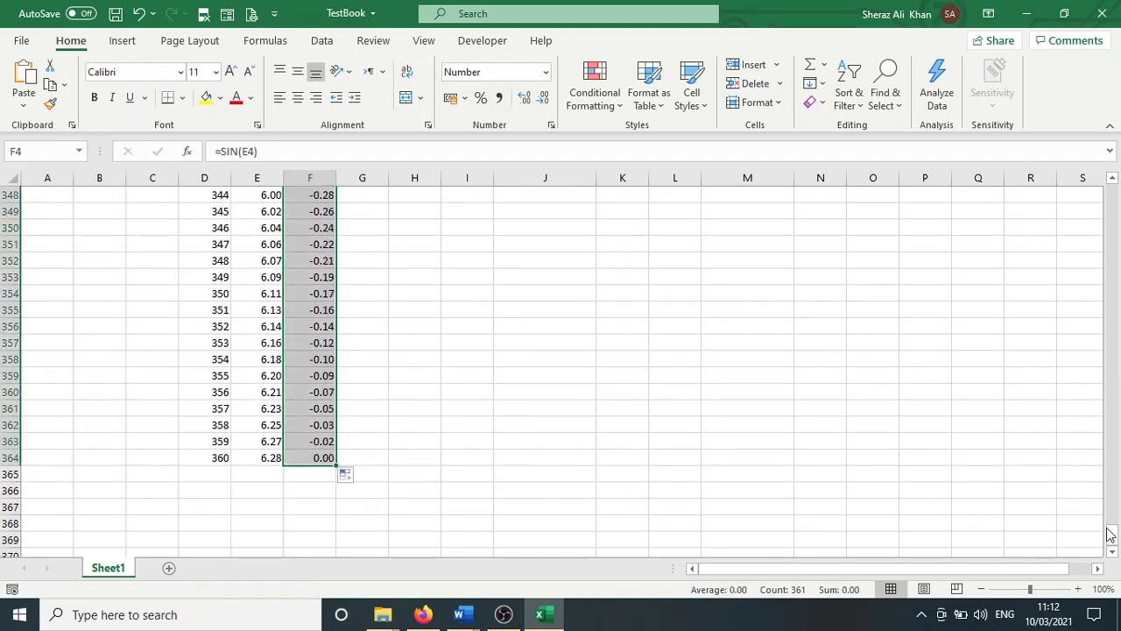
pyautogui.moveTo(1112, 534); pyautogui.dragTo(1117, 170)
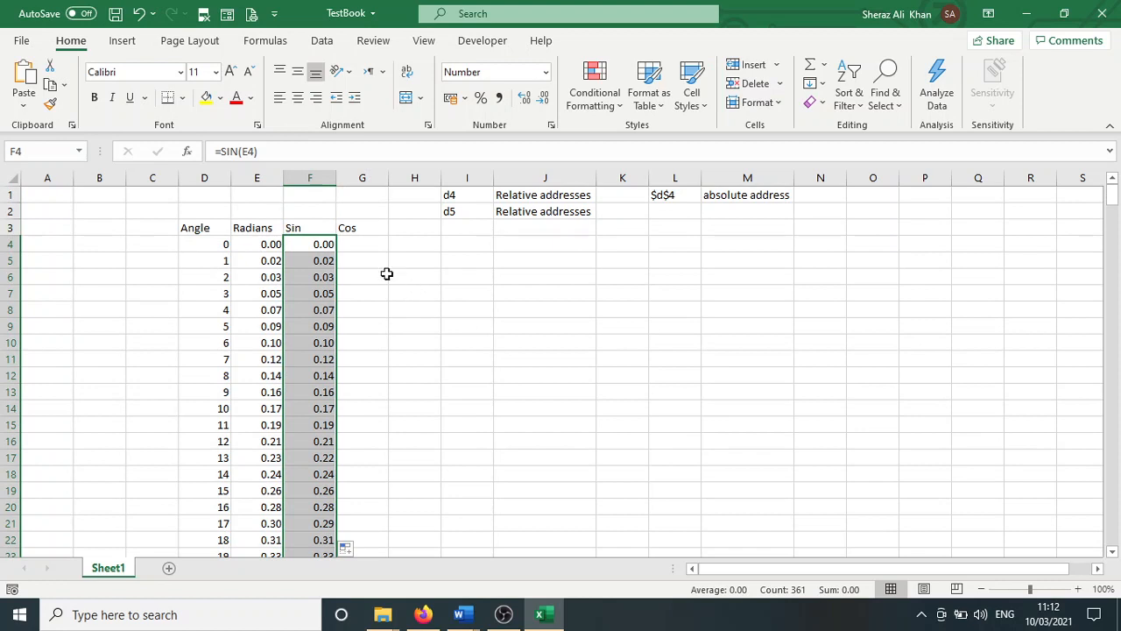
pyautogui.click(366, 244)
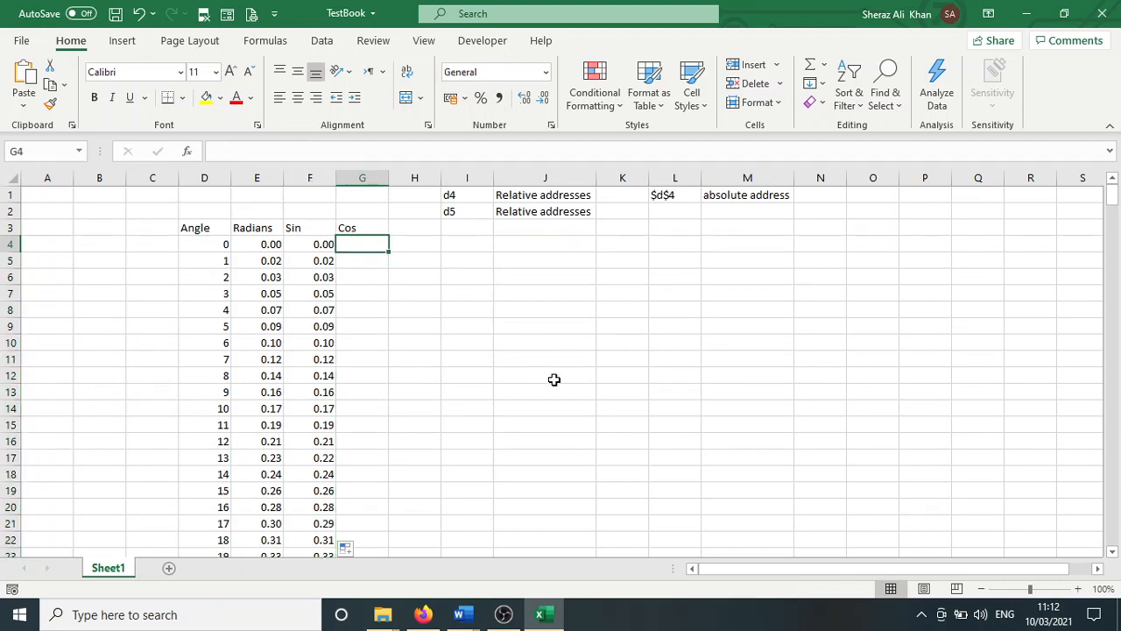
# Enter the formula =COS(E4) in G4 to calculate the cosine of the first radians value
pyautogui.write('=')
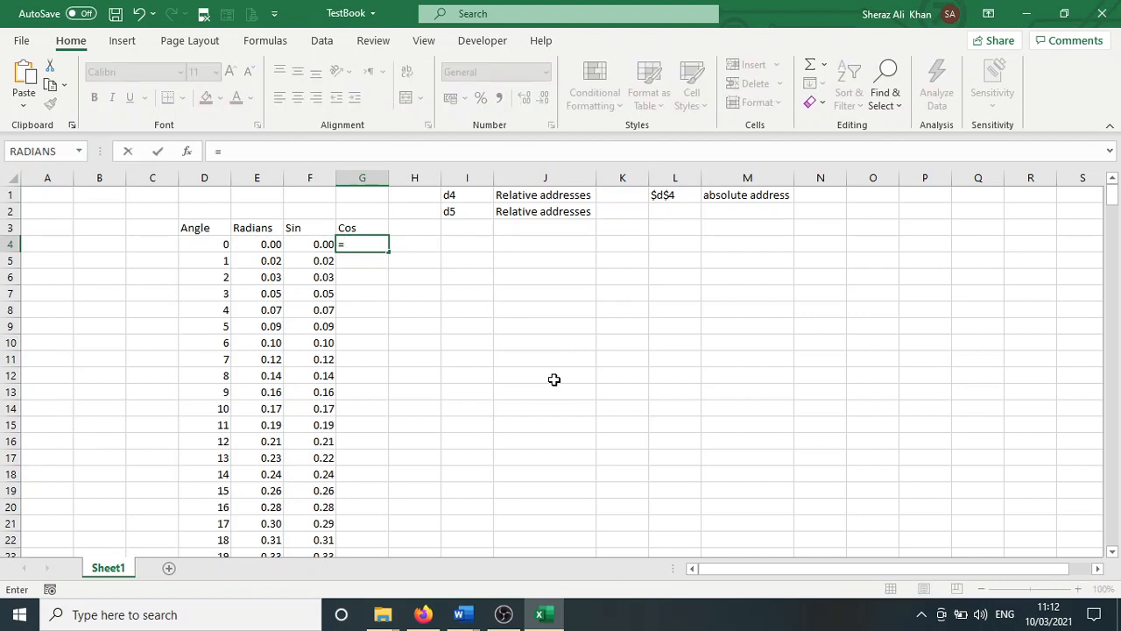
pyautogui.write('cos')
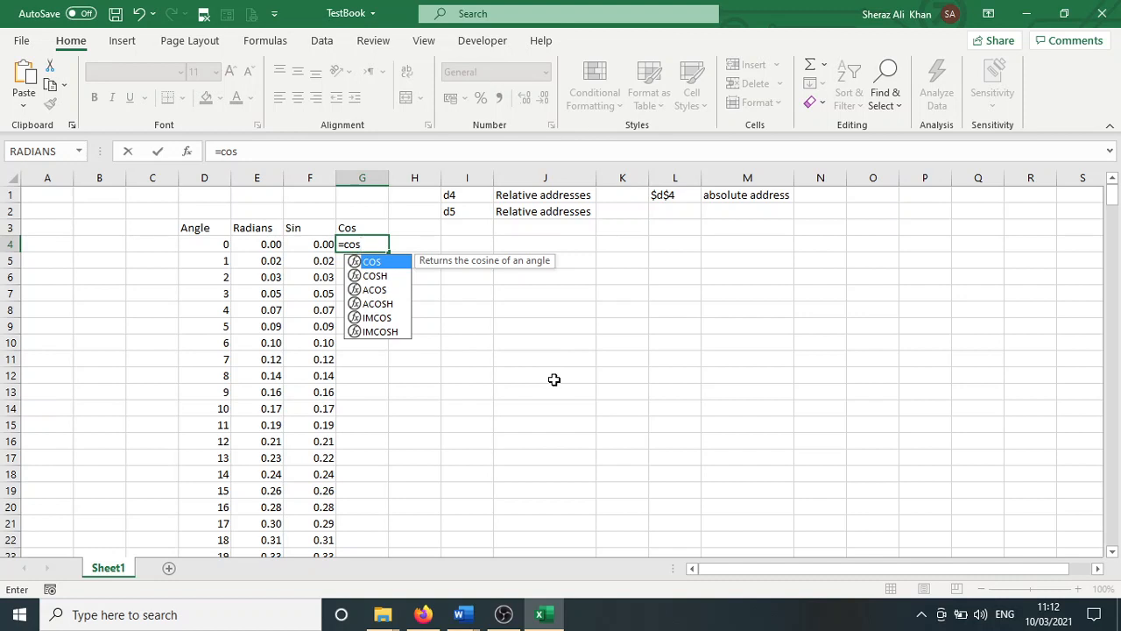
pyautogui.write('(')
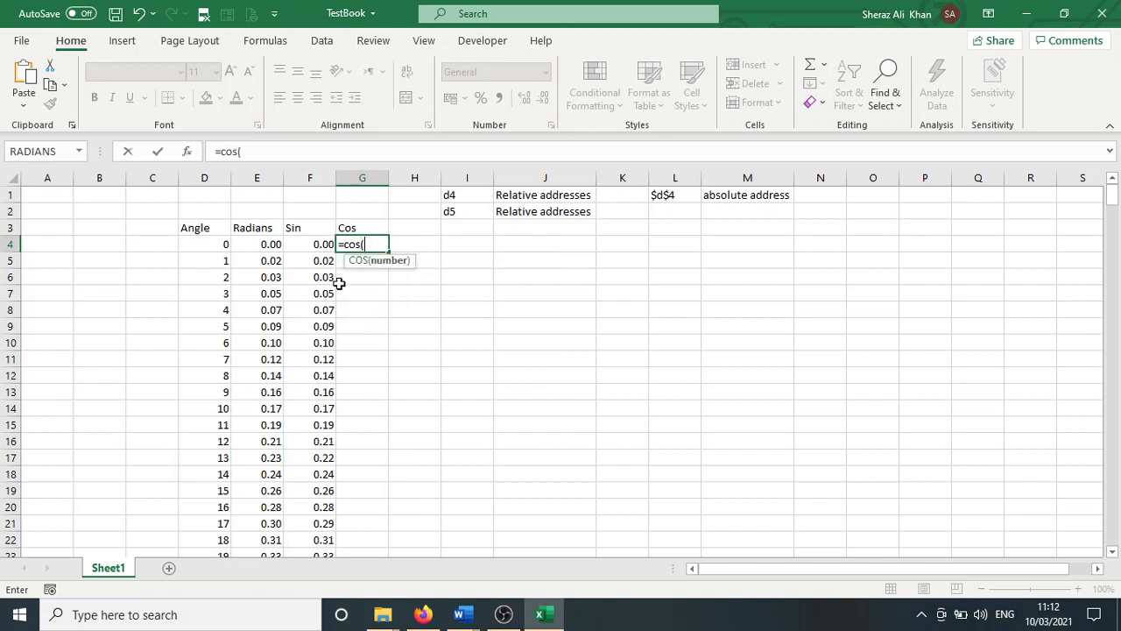
pyautogui.click(270, 245)
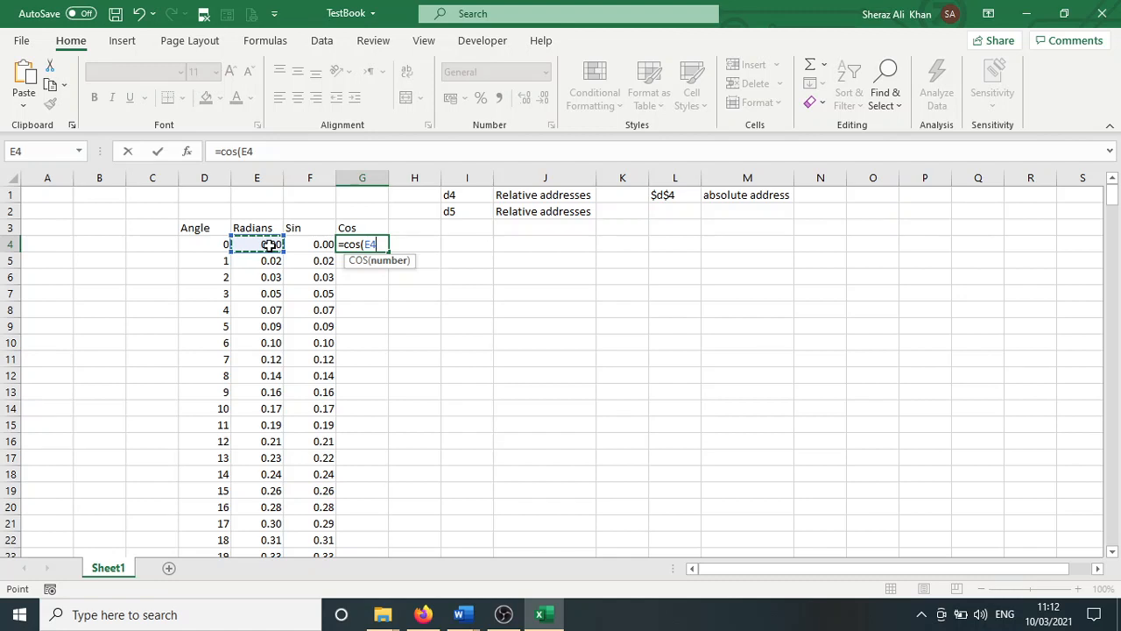
pyautogui.write(')')
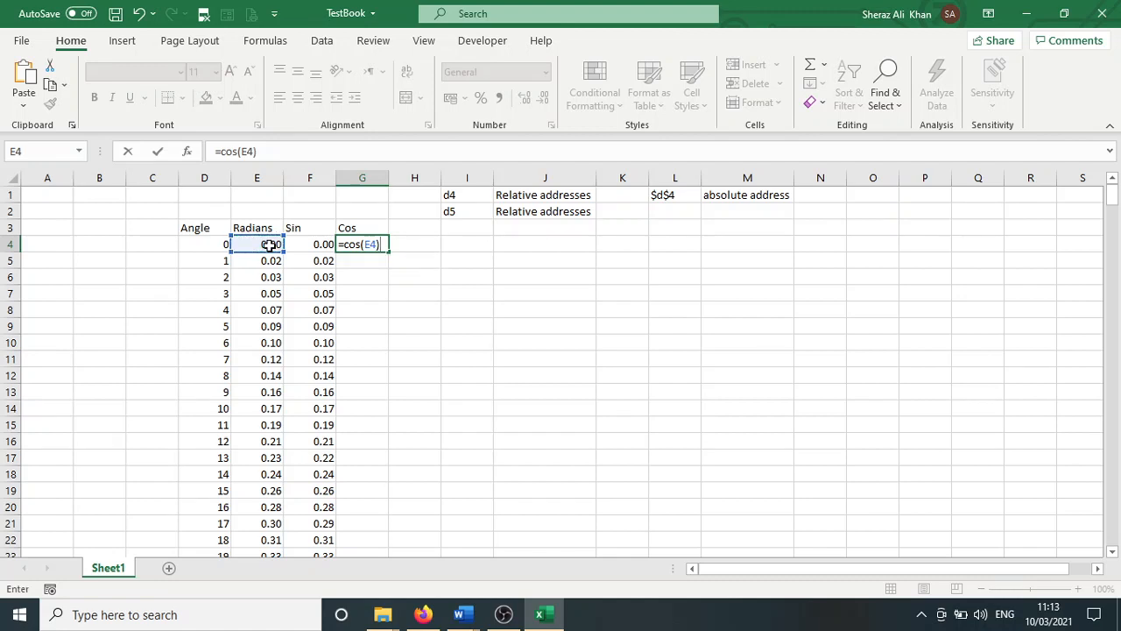
pyautogui.press('Return')
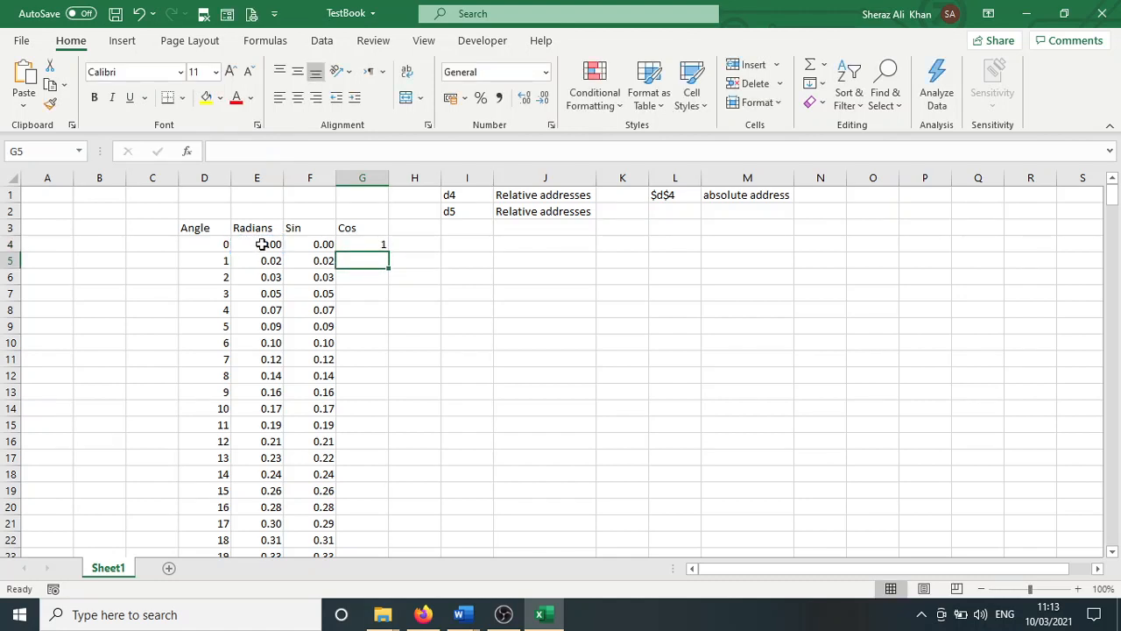
# Fill the cosine formula from G4 down to G364
pyautogui.click(262, 245)
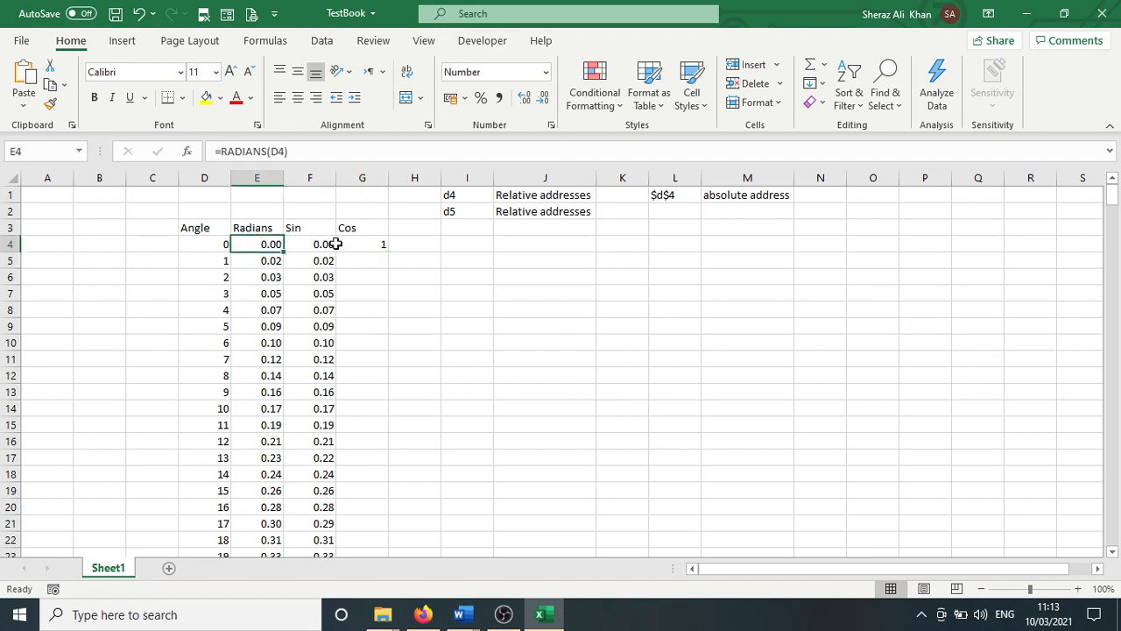
pyautogui.click(370, 246)
pyautogui.moveTo(389, 254); pyautogui.dragTo(374, 499)
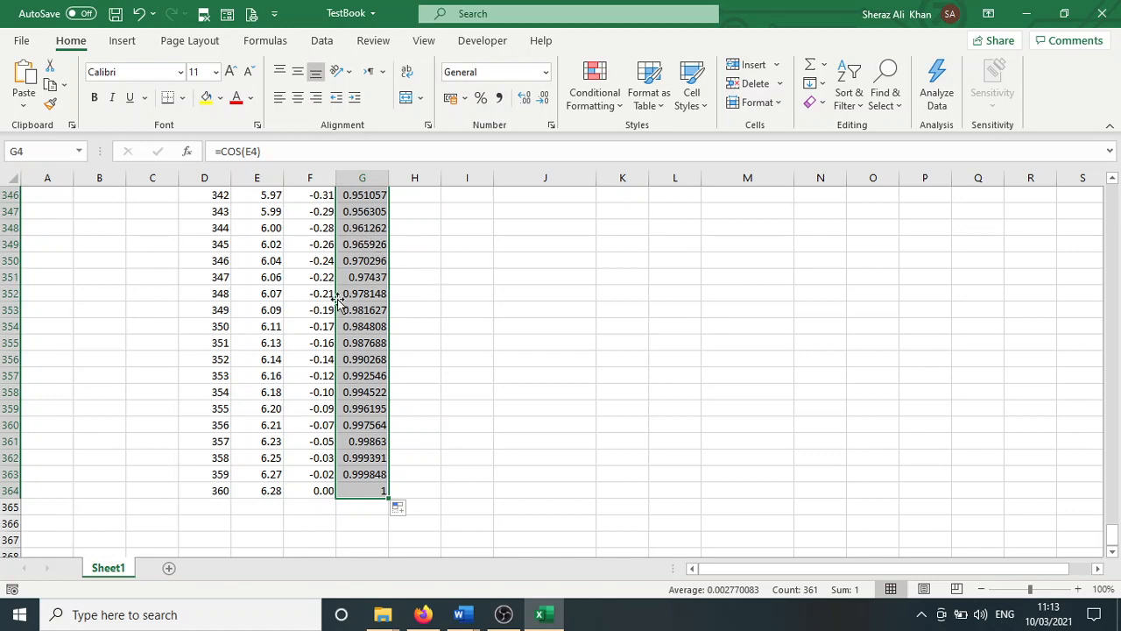
# Apply the Number format to the filled Cos column and save the workbook
pyautogui.click(546, 72)
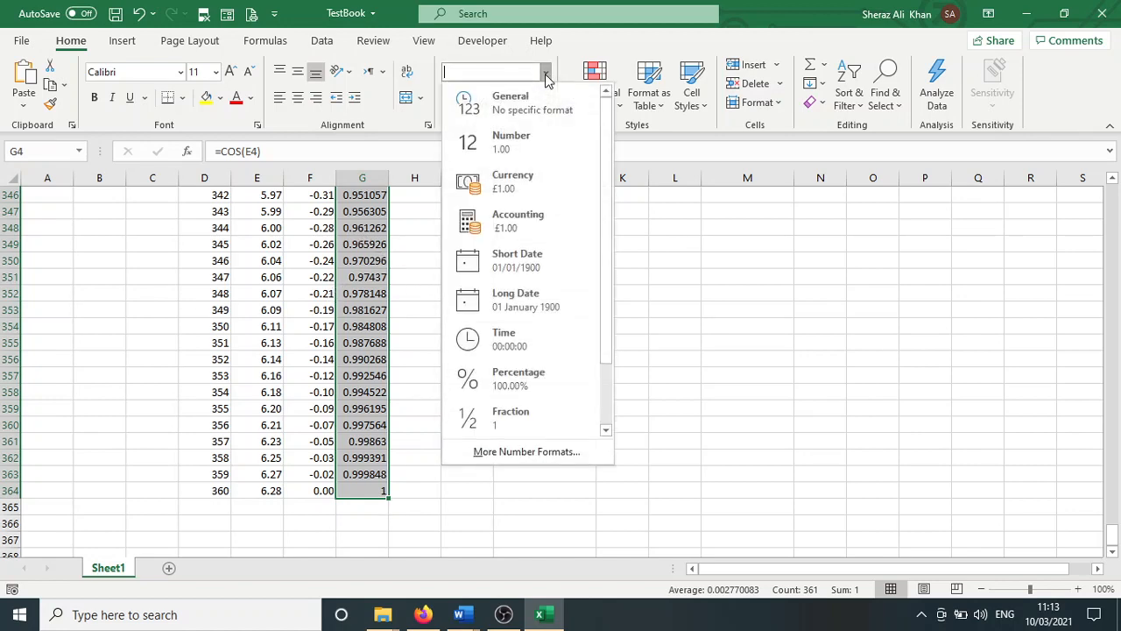
pyautogui.click(522, 146)
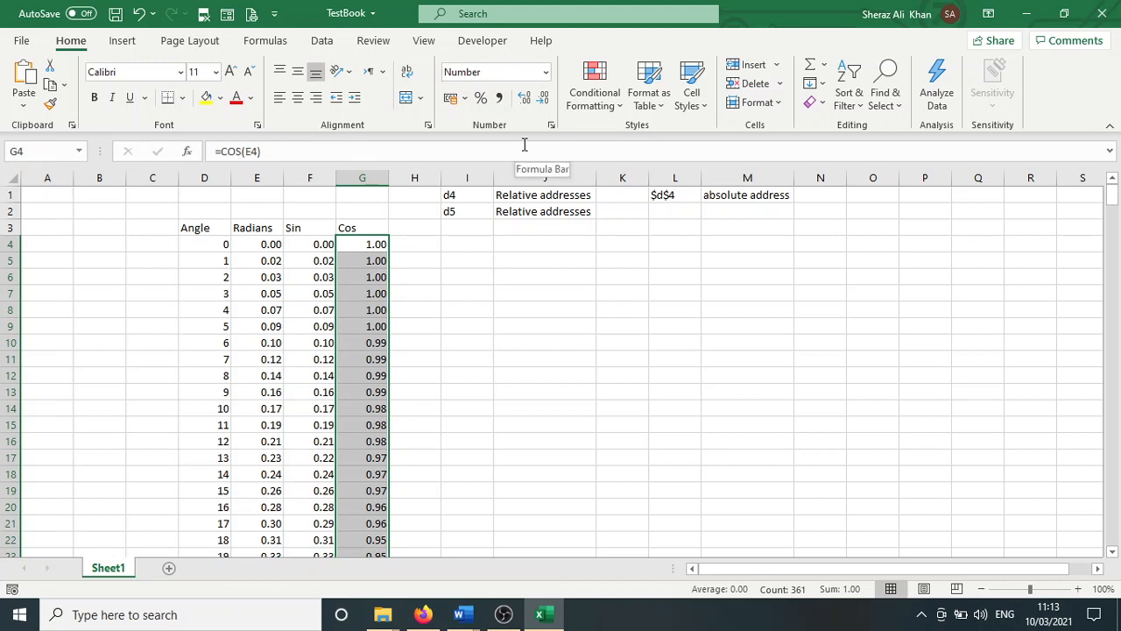
pyautogui.click(423, 247)
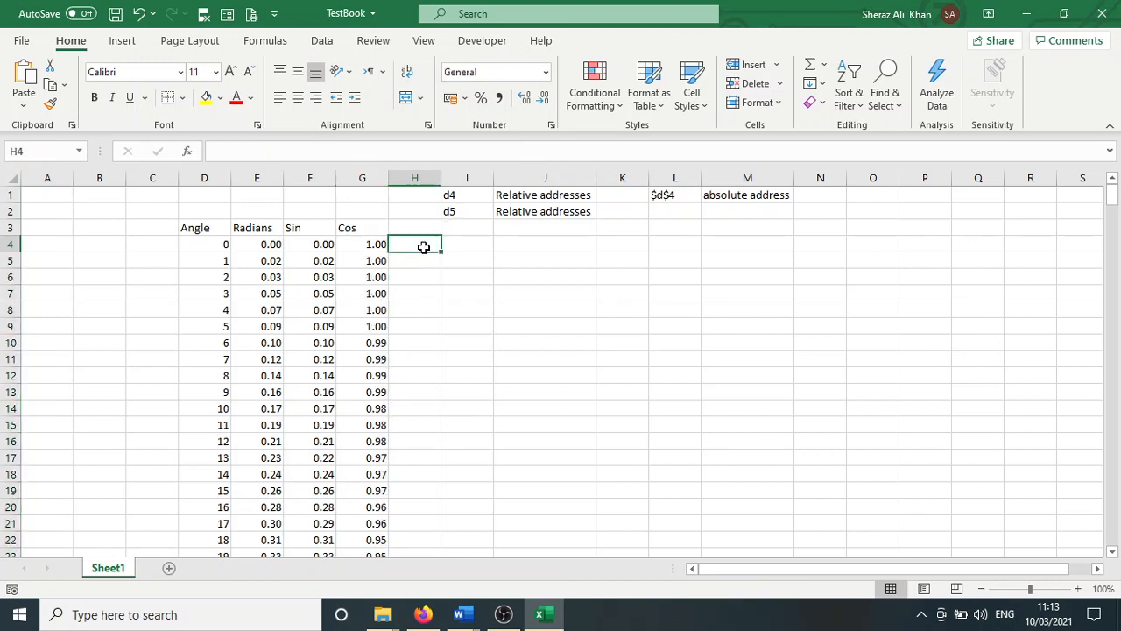
pyautogui.hotkey('ctrl', 's')
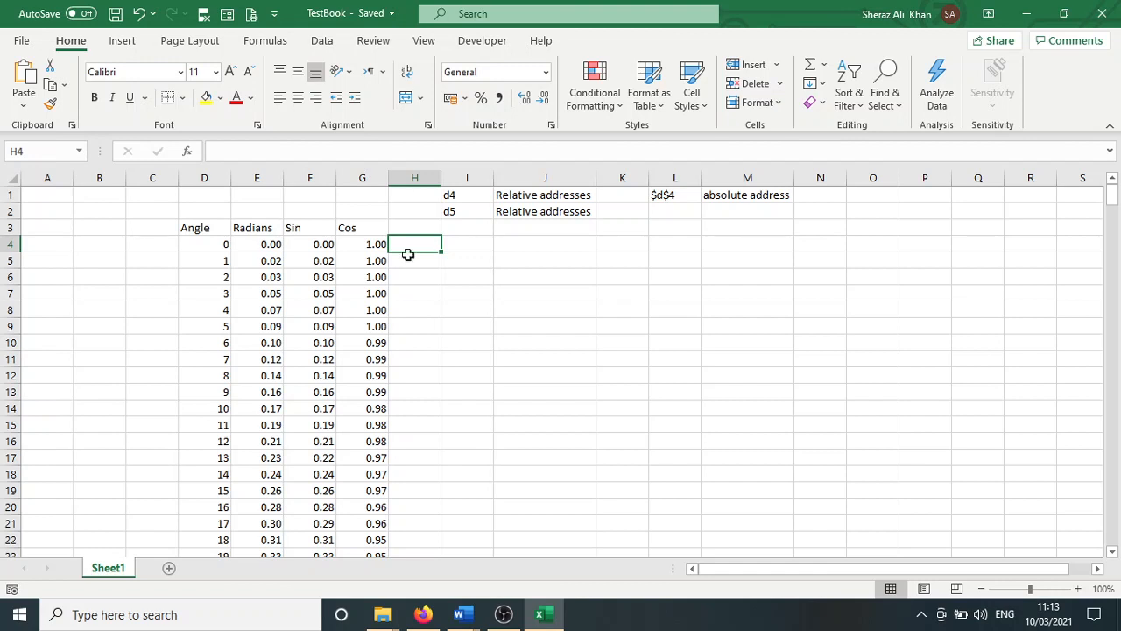
# Select the angles in D4:D364 together with the non-adjacent sine values in F4:F364
pyautogui.click(264, 246)
pyautogui.moveTo(263, 246); pyautogui.dragTo(263, 375)
pyautogui.click(215, 243)
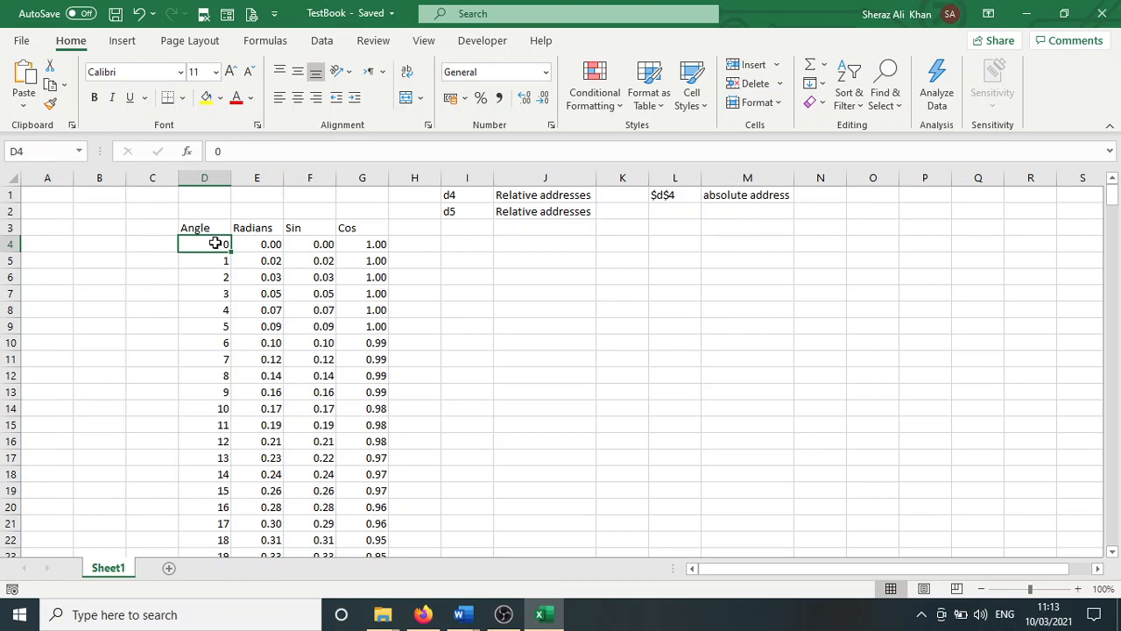
pyautogui.moveTo(214, 243); pyautogui.dragTo(206, 508)
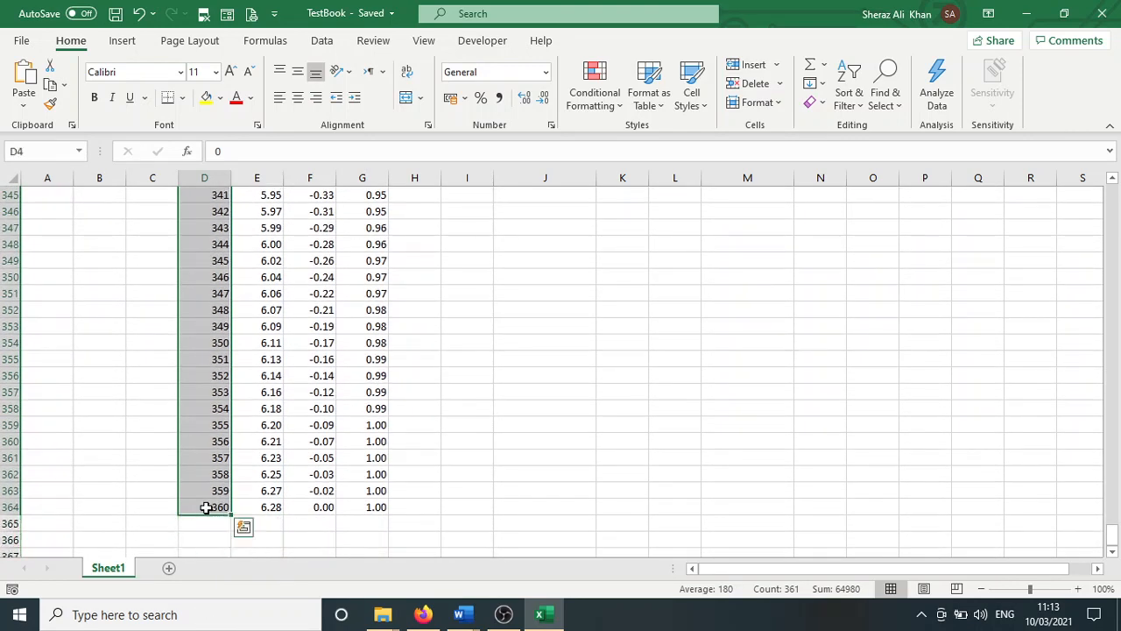
pyautogui.moveTo(1114, 528); pyautogui.dragTo(1117, 191)
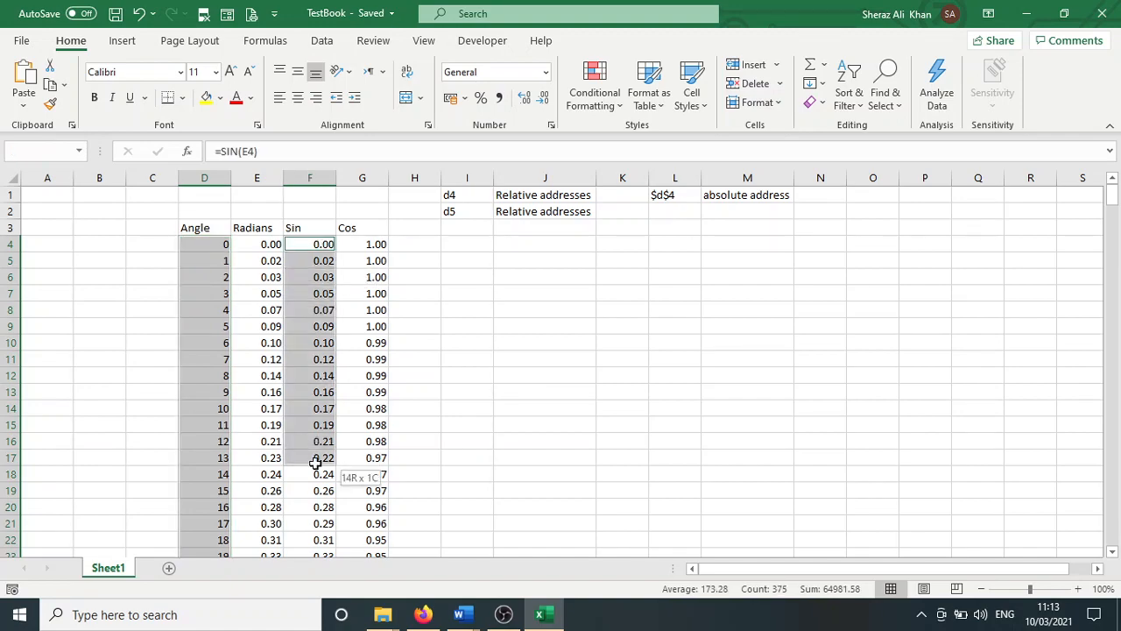
pyautogui.moveTo(314, 553); pyautogui.dragTo(312, 501)
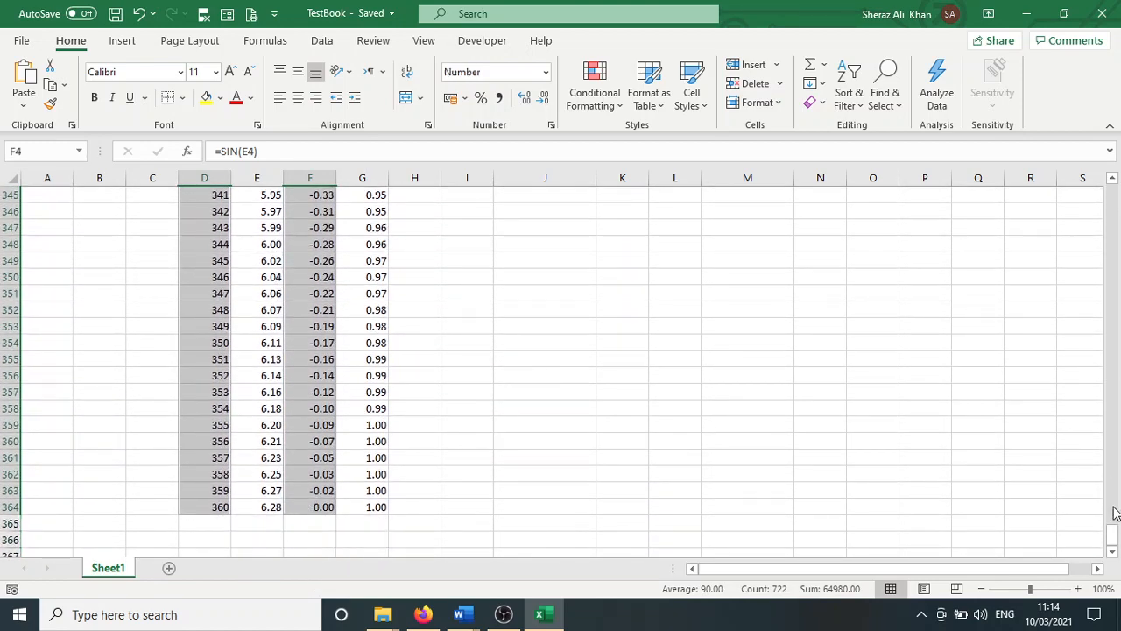
pyautogui.moveTo(1113, 534); pyautogui.dragTo(1111, 197)
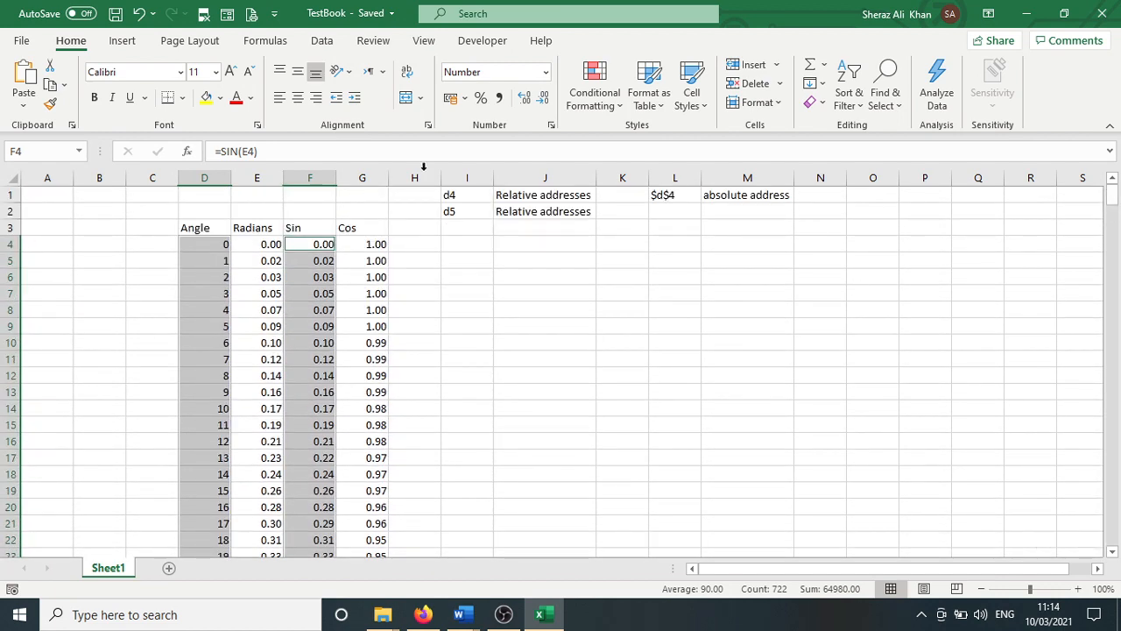
# Open the Insert Chart dialog for the selected data and preview the recommended scatter, line and histogram charts
pyautogui.click(124, 41)
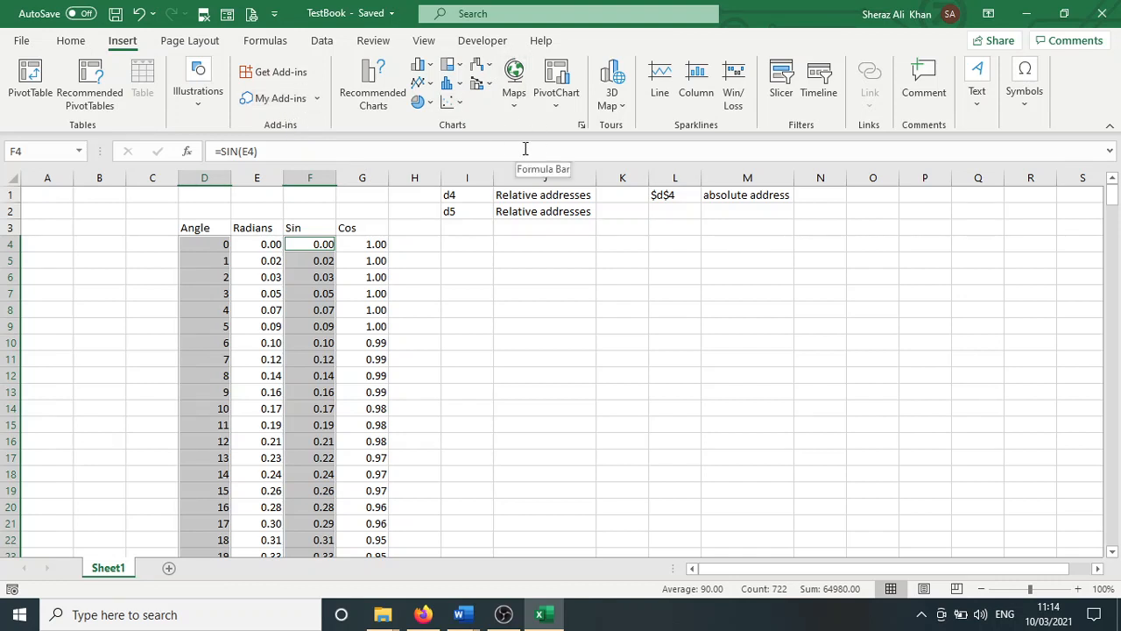
pyautogui.click(580, 124)
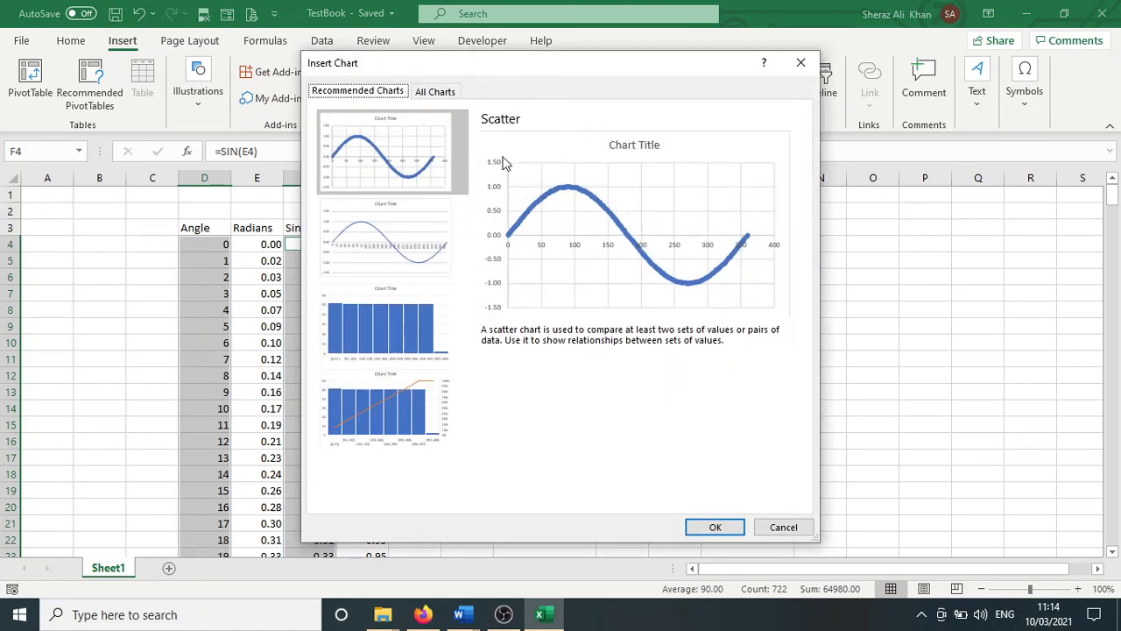
pyautogui.click(404, 250)
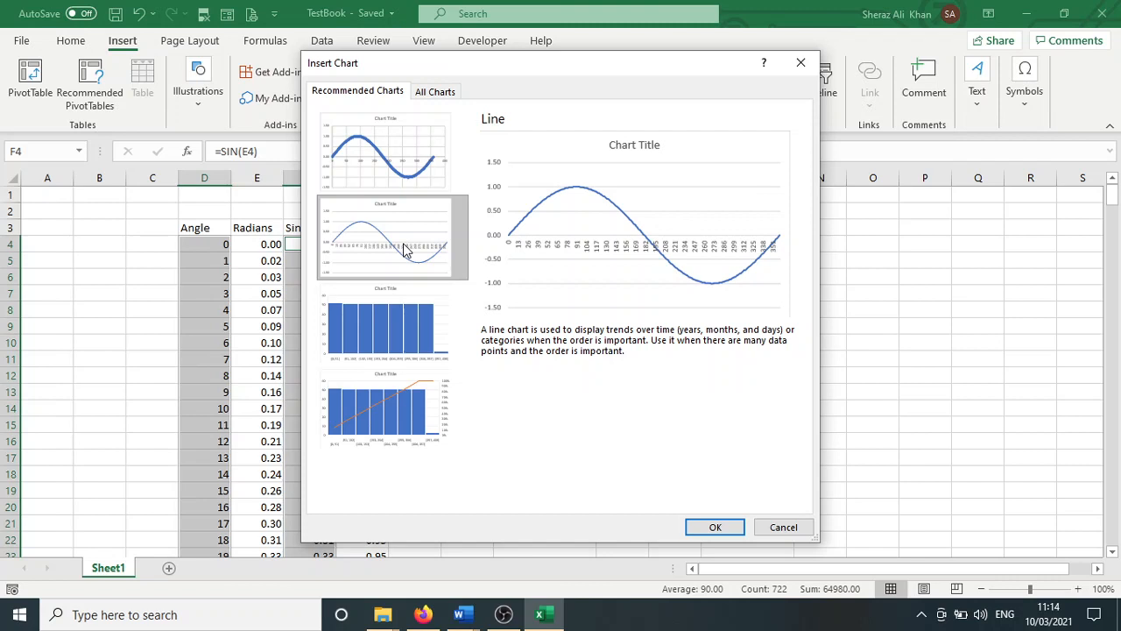
pyautogui.click(392, 187)
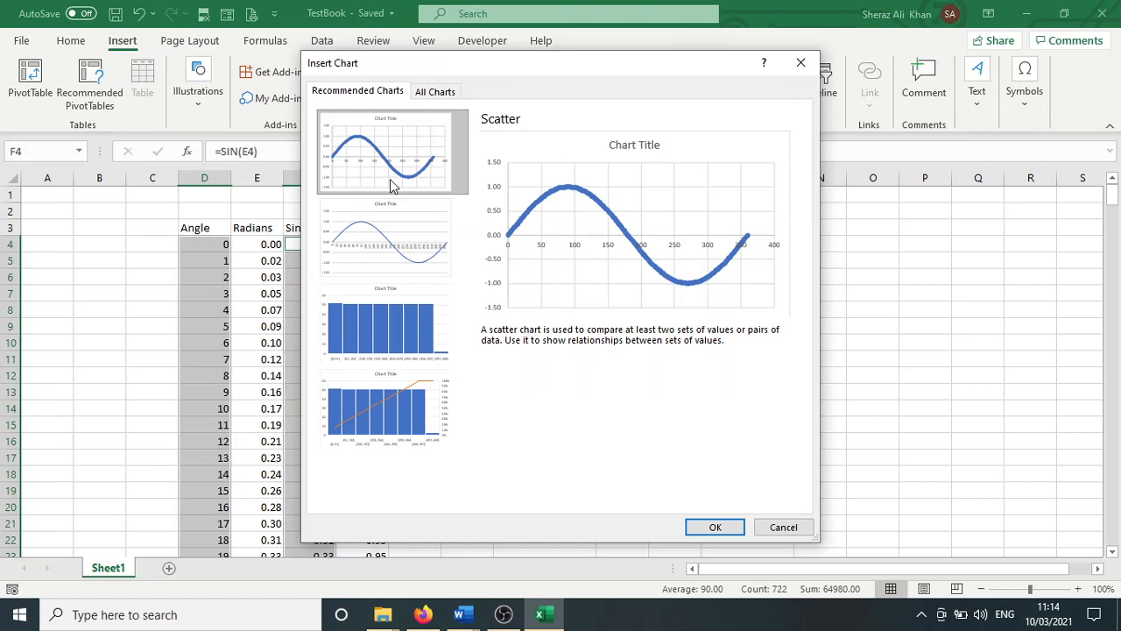
pyautogui.click(392, 222)
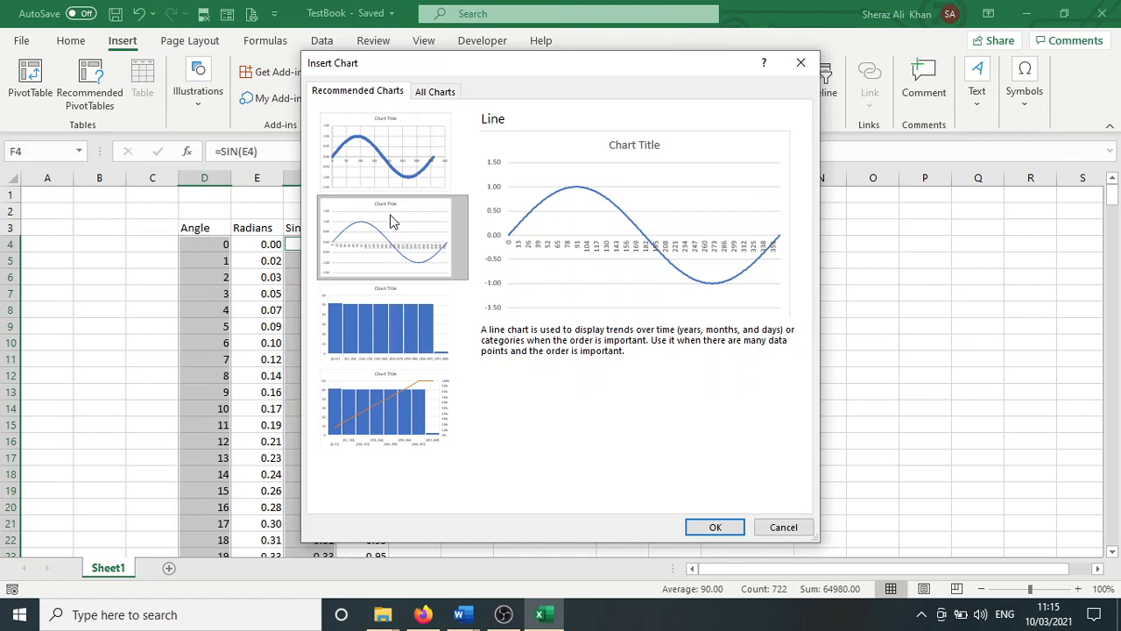
pyautogui.click(383, 318)
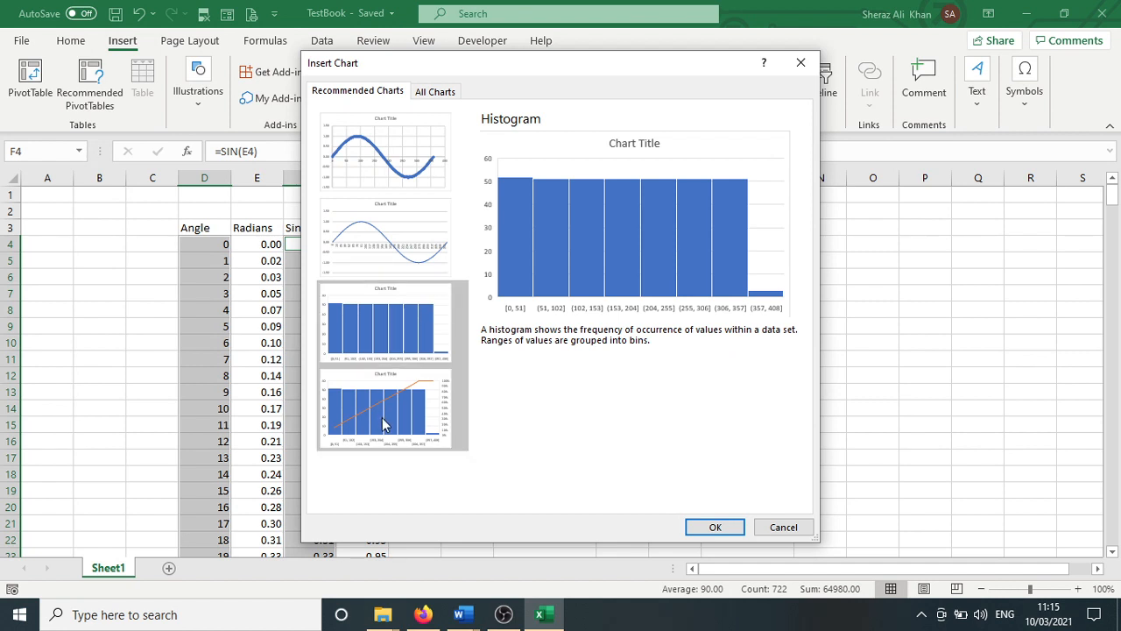
# Compare the Line and X Y (Scatter) chart types, and insert the Line chart that plots the sine values against the angles
pyautogui.click(435, 96)
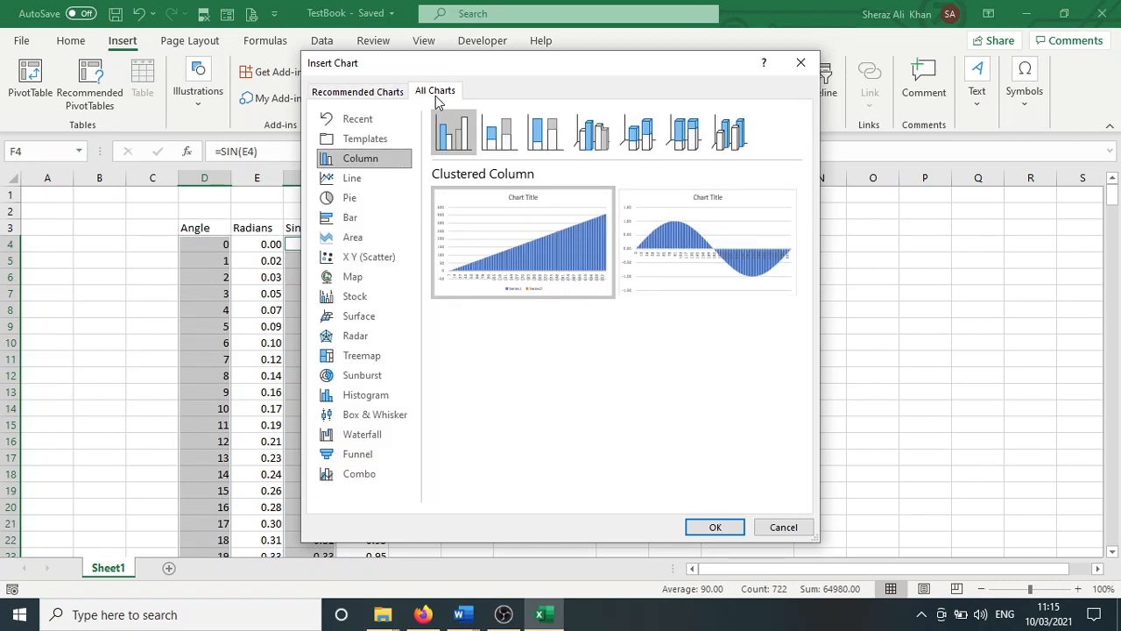
pyautogui.click(367, 181)
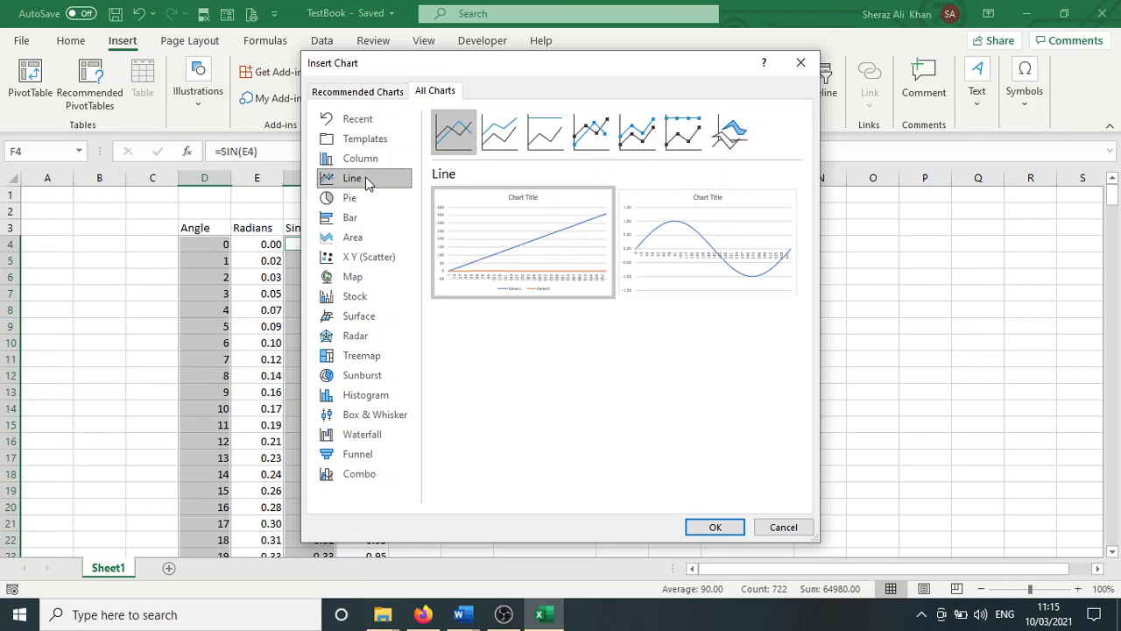
pyautogui.moveTo(740, 255)
pyautogui.click(381, 260)
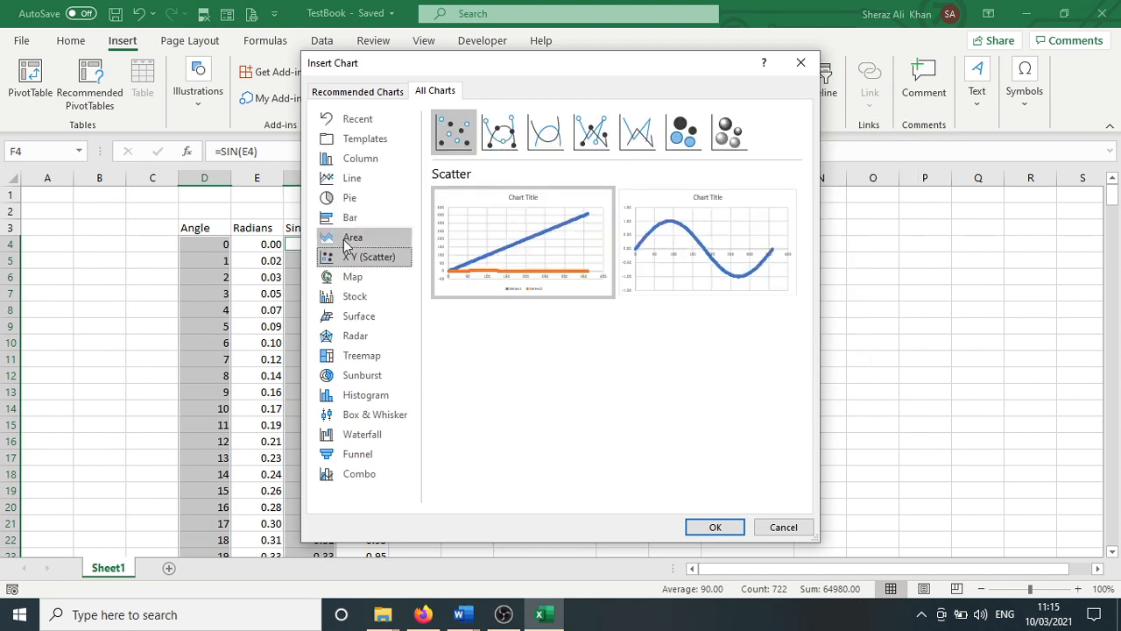
pyautogui.click(502, 131)
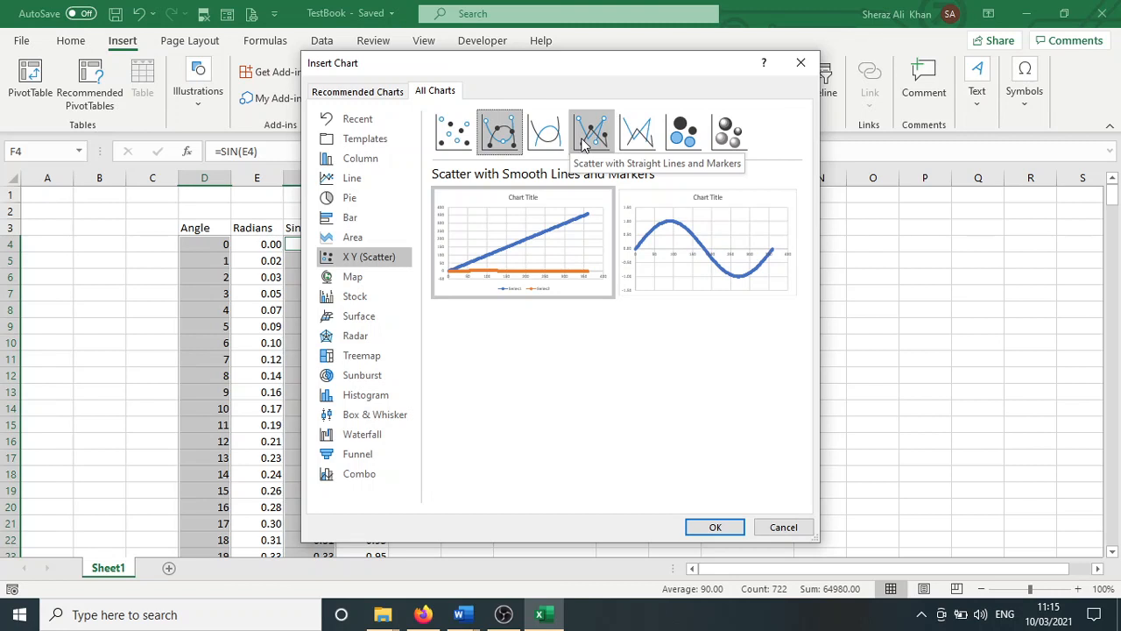
pyautogui.click(363, 181)
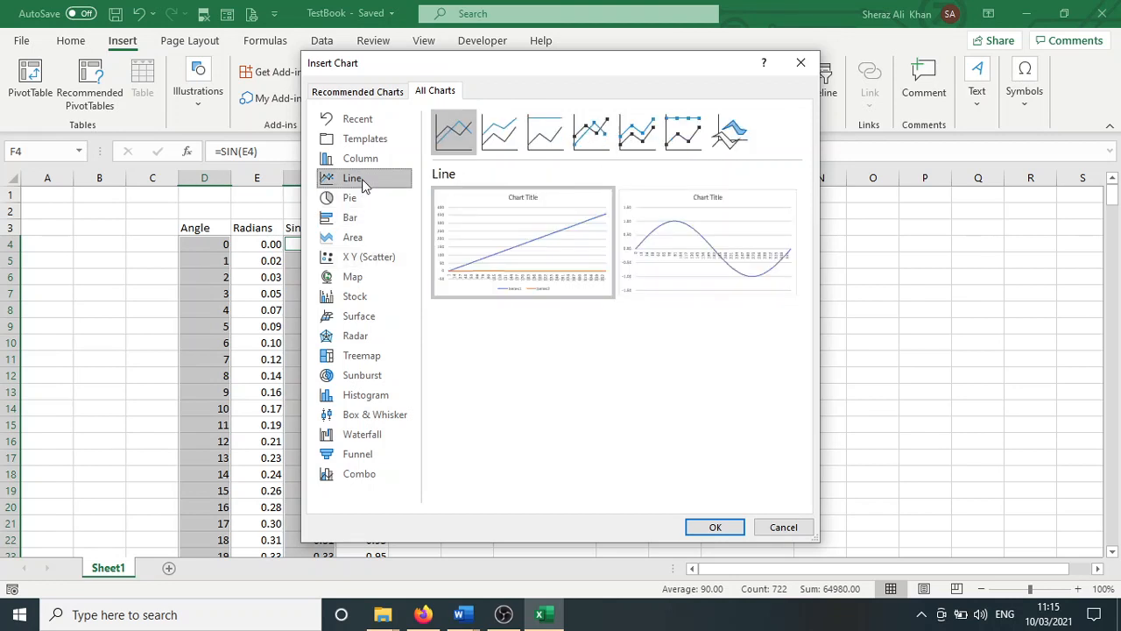
pyautogui.moveTo(704, 247)
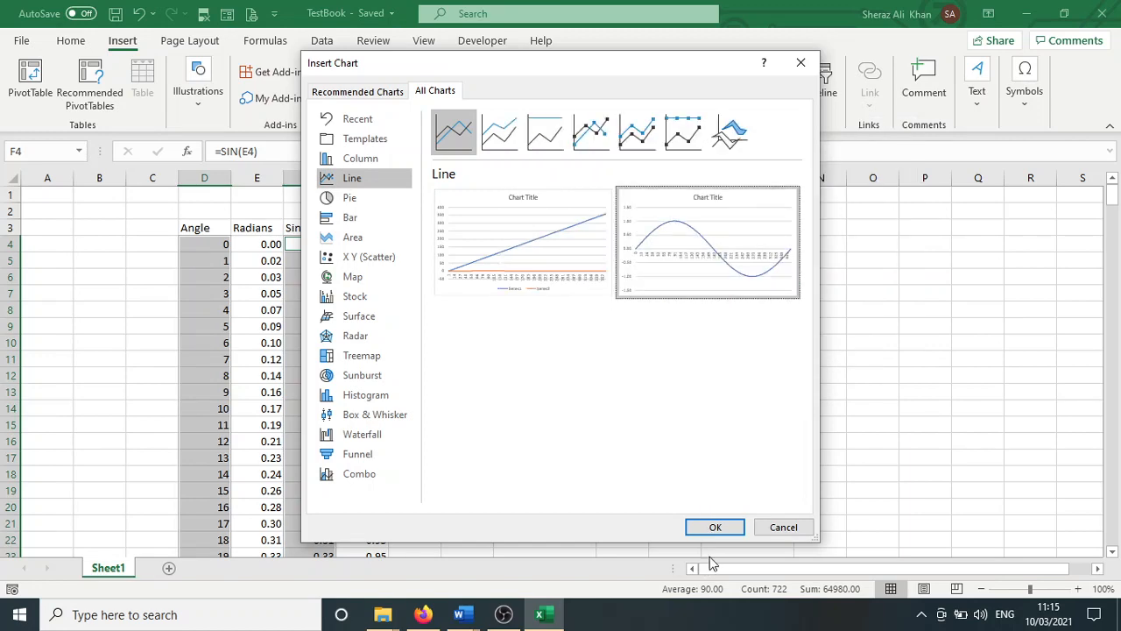
pyautogui.click(716, 527)
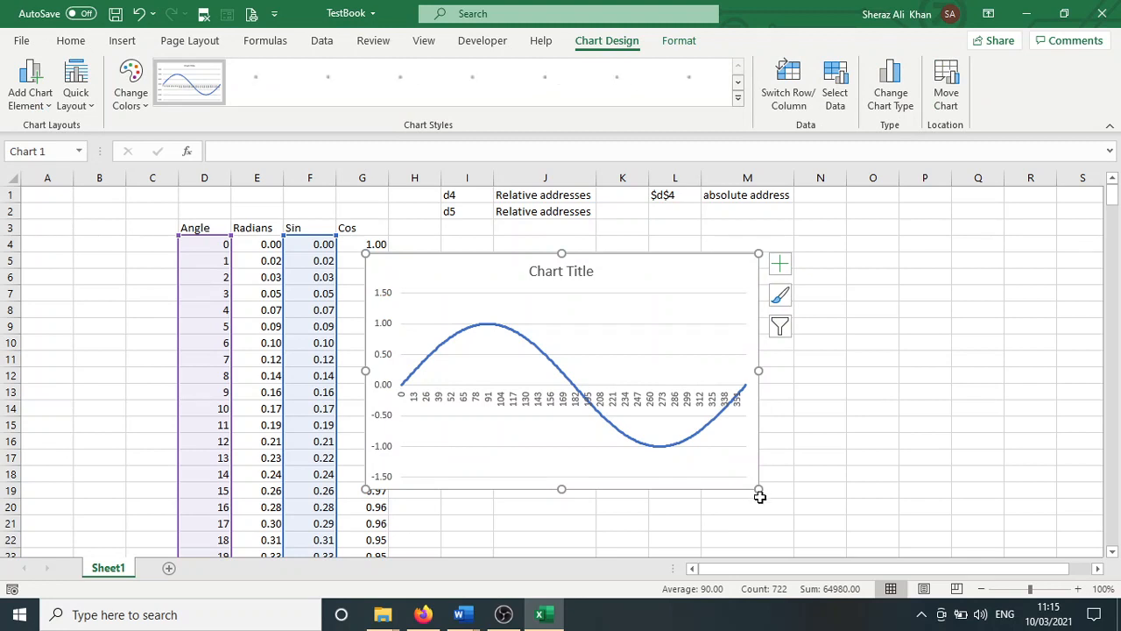
# Enlarge the sine chart and move it clear of the Cos column, with its upper corner at about I3
pyautogui.moveTo(758, 491); pyautogui.dragTo(813, 523)
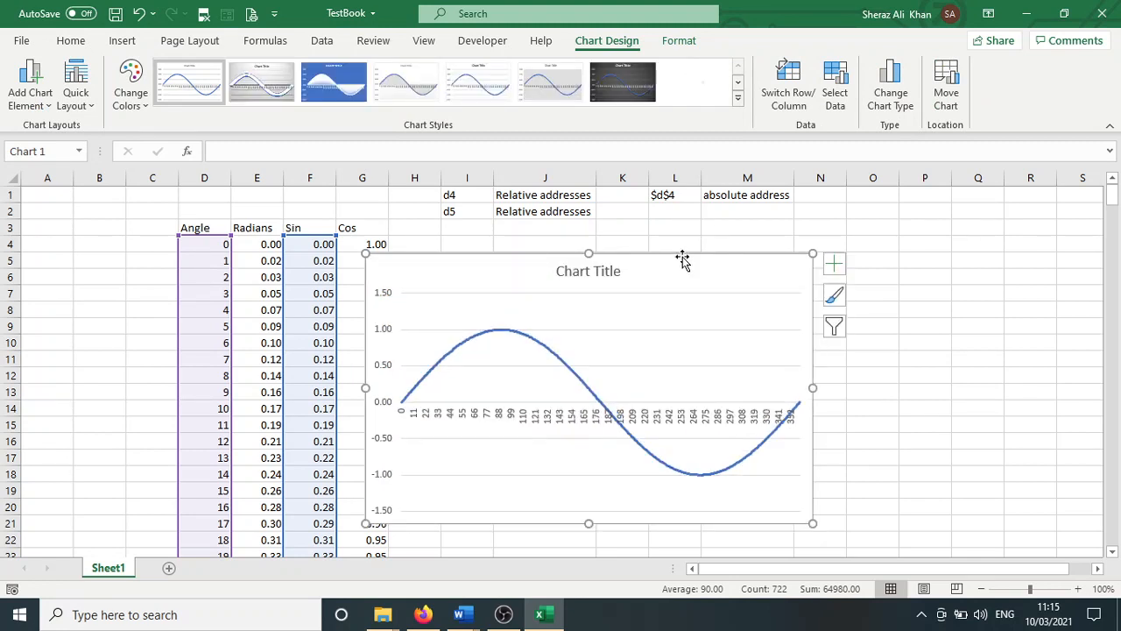
pyautogui.moveTo(680, 257); pyautogui.dragTo(761, 226)
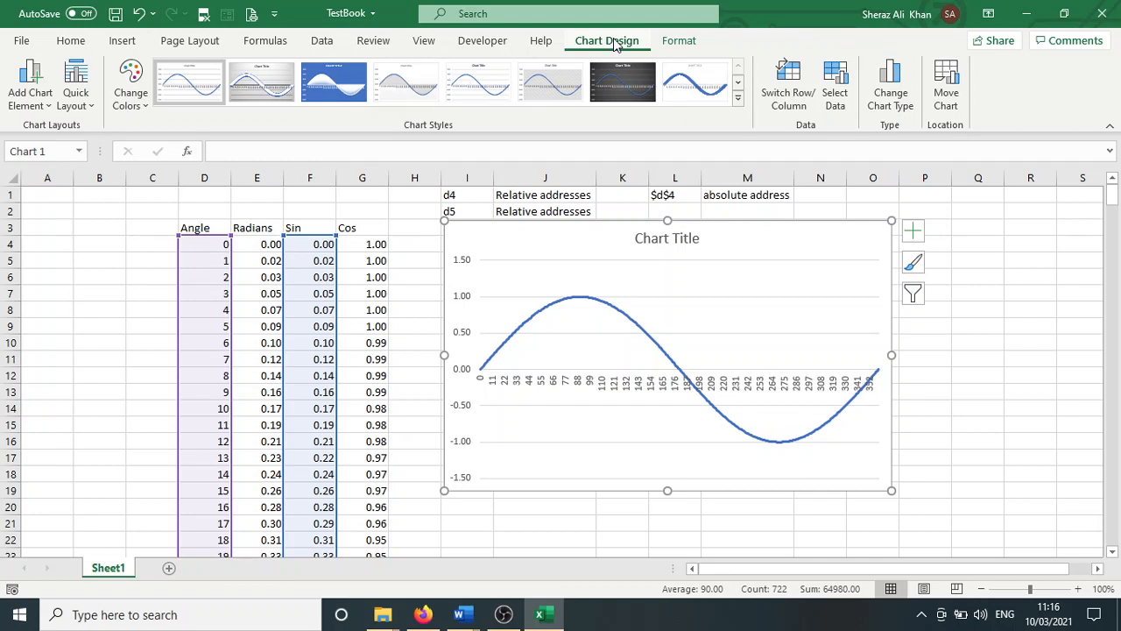
# Try several chart styles on the sine chart and keep the dark grey style with vertical lines across the plot and a plain bold title
pyautogui.click(273, 91)
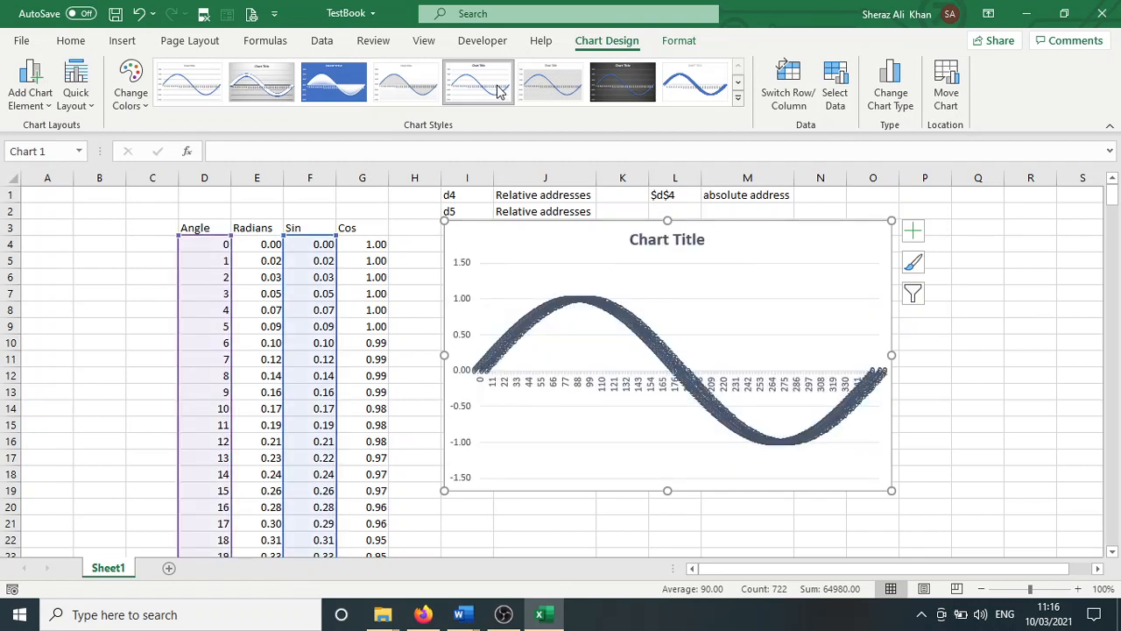
pyautogui.click(634, 100)
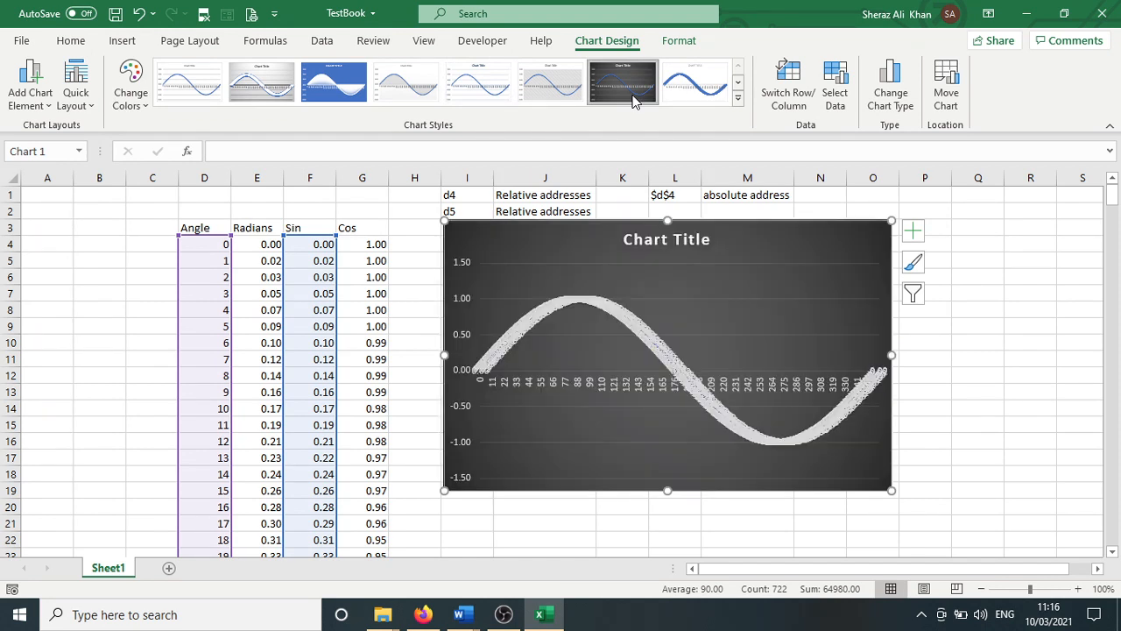
pyautogui.click(739, 85)
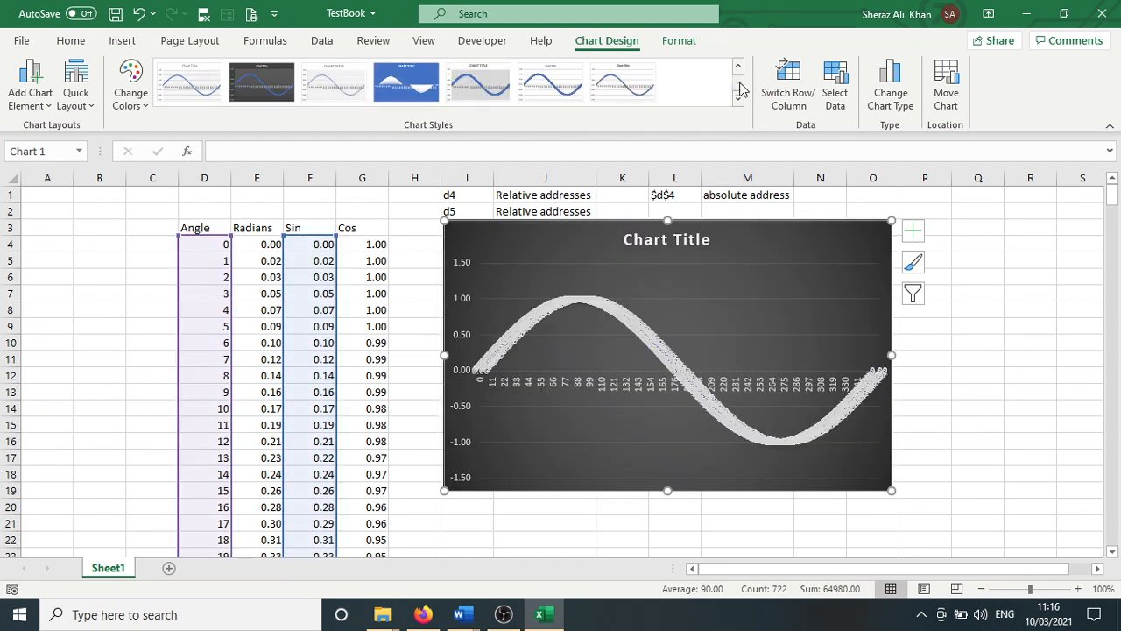
pyautogui.click(401, 85)
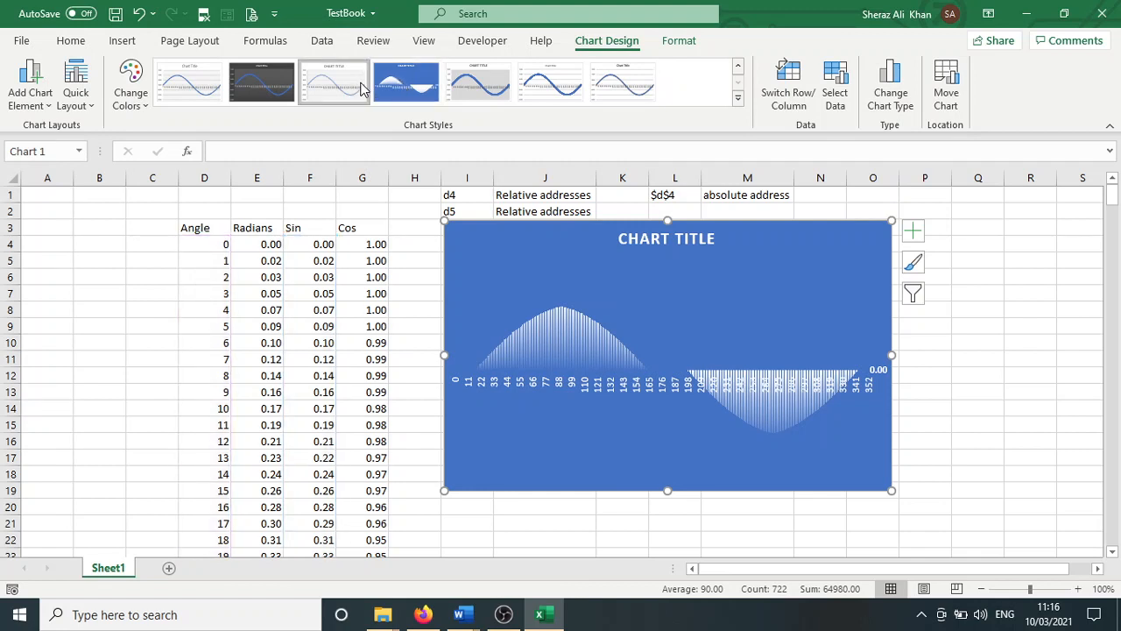
pyautogui.click(361, 85)
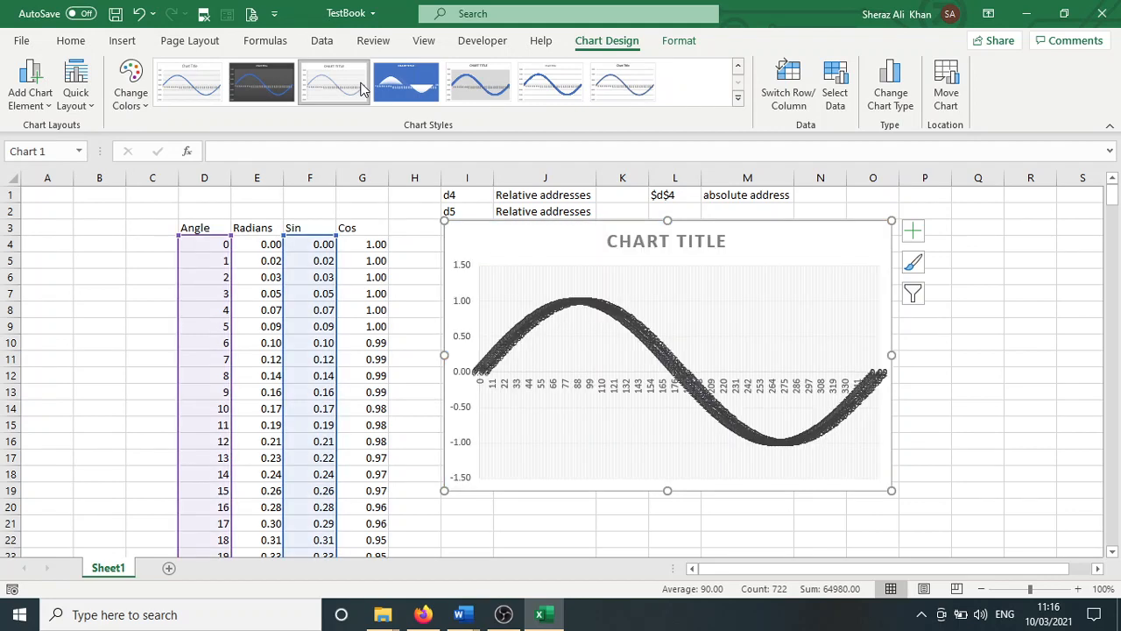
pyautogui.click(280, 89)
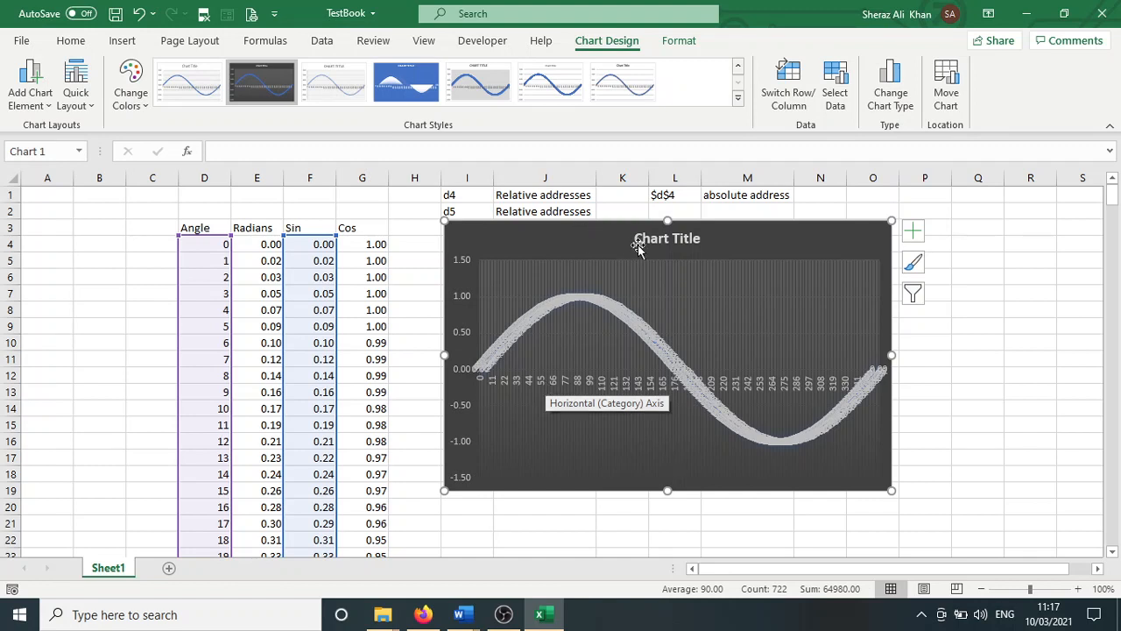
# Replace the chart's placeholder title with "The Sine Wave" and close the title formatting pane
pyautogui.click(674, 243)
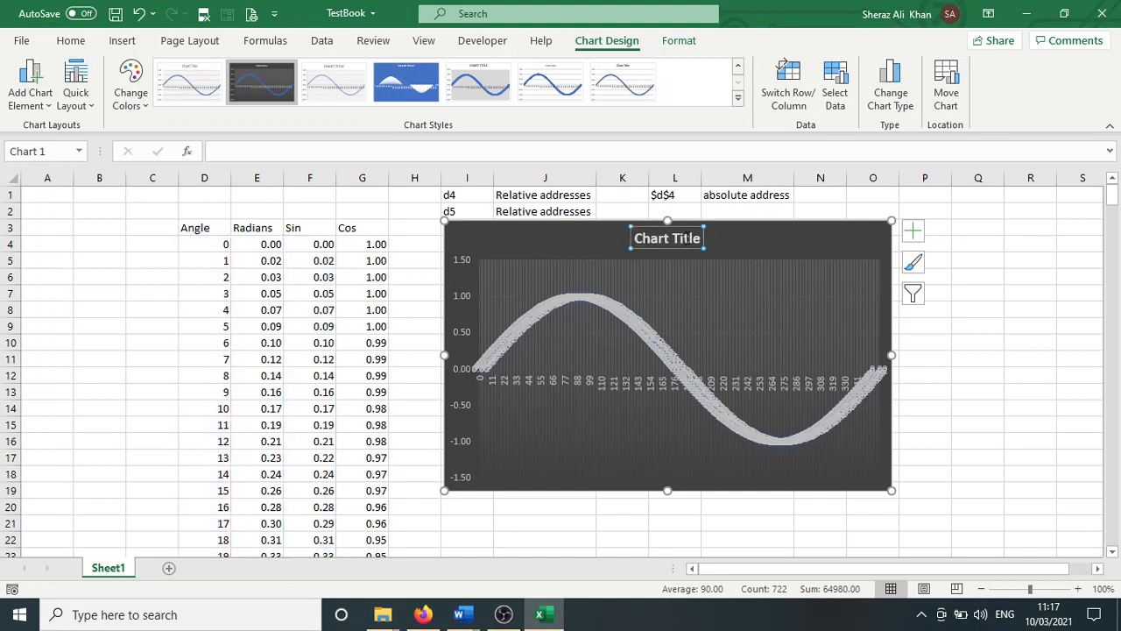
pyautogui.doubleClick(641, 238)
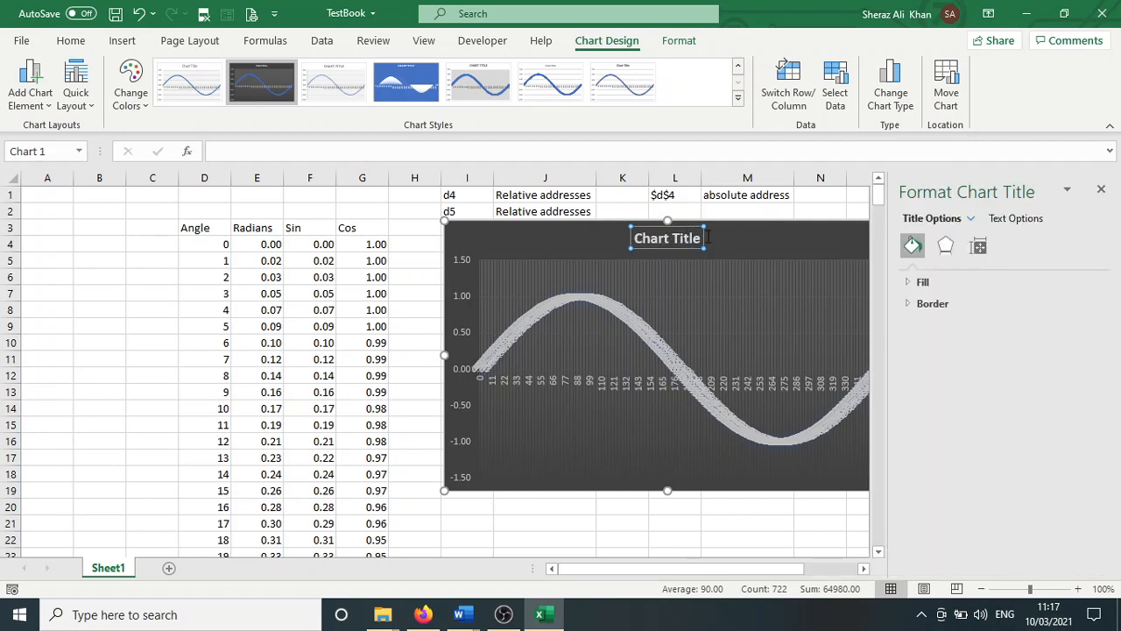
pyautogui.click(700, 238)
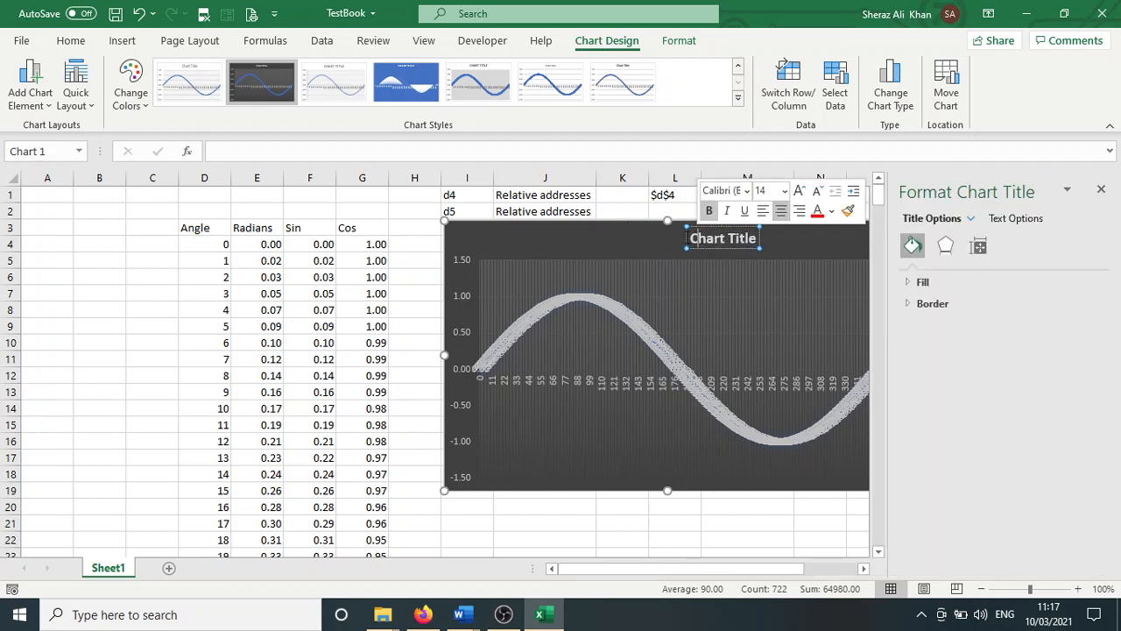
pyautogui.moveTo(701, 238); pyautogui.dragTo(685, 238)
pyautogui.press('Delete')
pyautogui.press('Delete')
pyautogui.press('Delete')
pyautogui.press('Delete')
pyautogui.press('Delete')
pyautogui.press('Delete')
pyautogui.press('Delete')
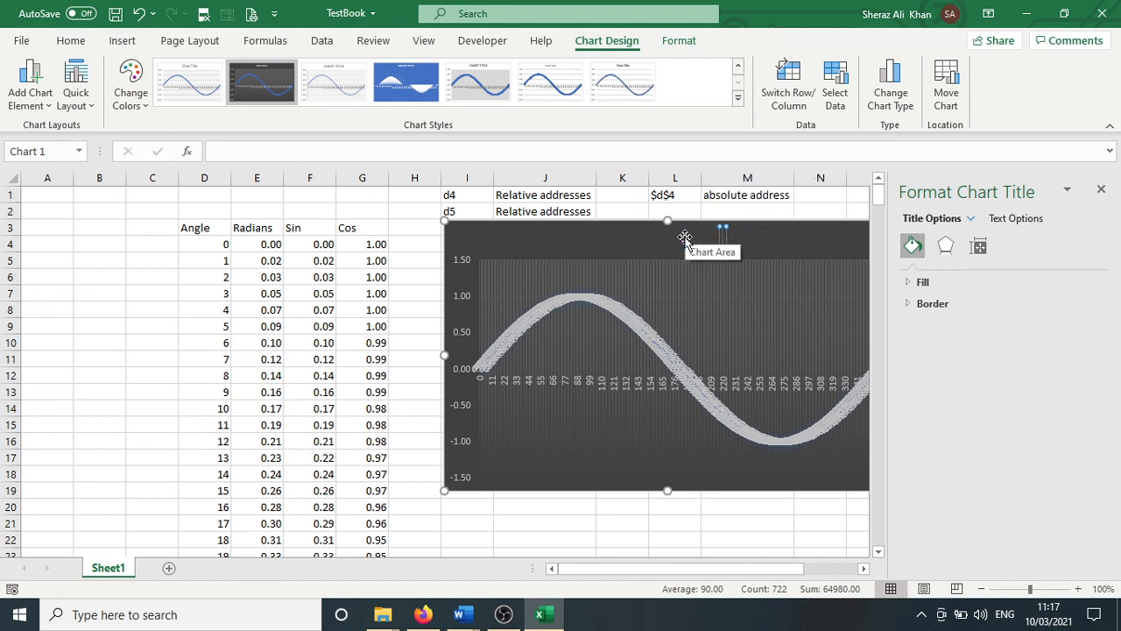
pyautogui.write('The Sin')
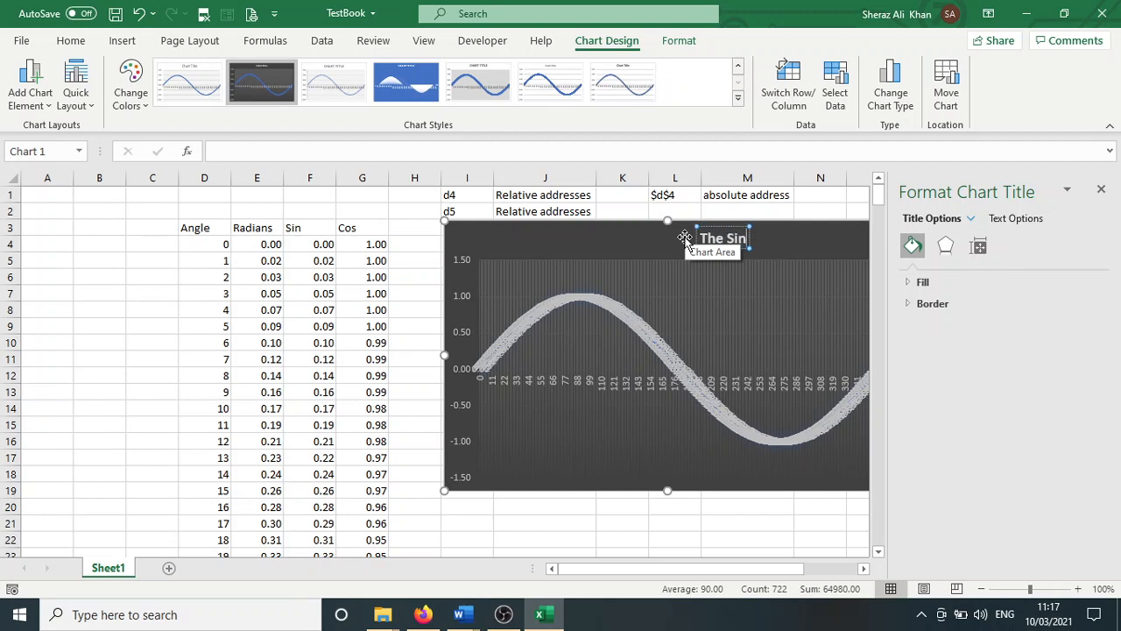
pyautogui.write('e Wave')
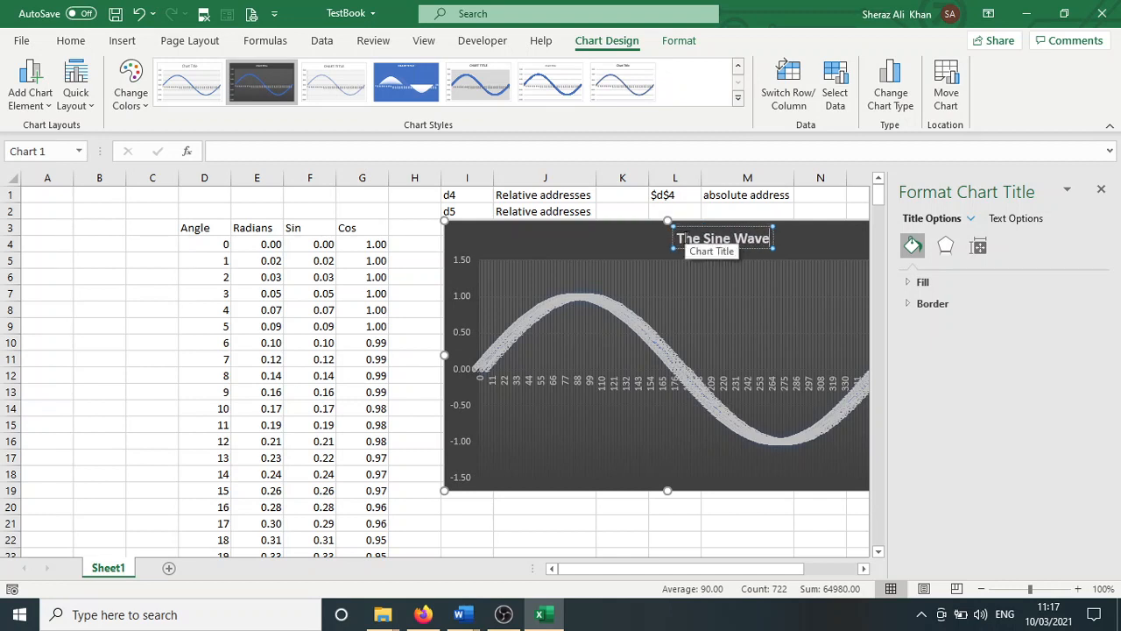
pyautogui.moveTo(733, 228); pyautogui.dragTo(796, 240)
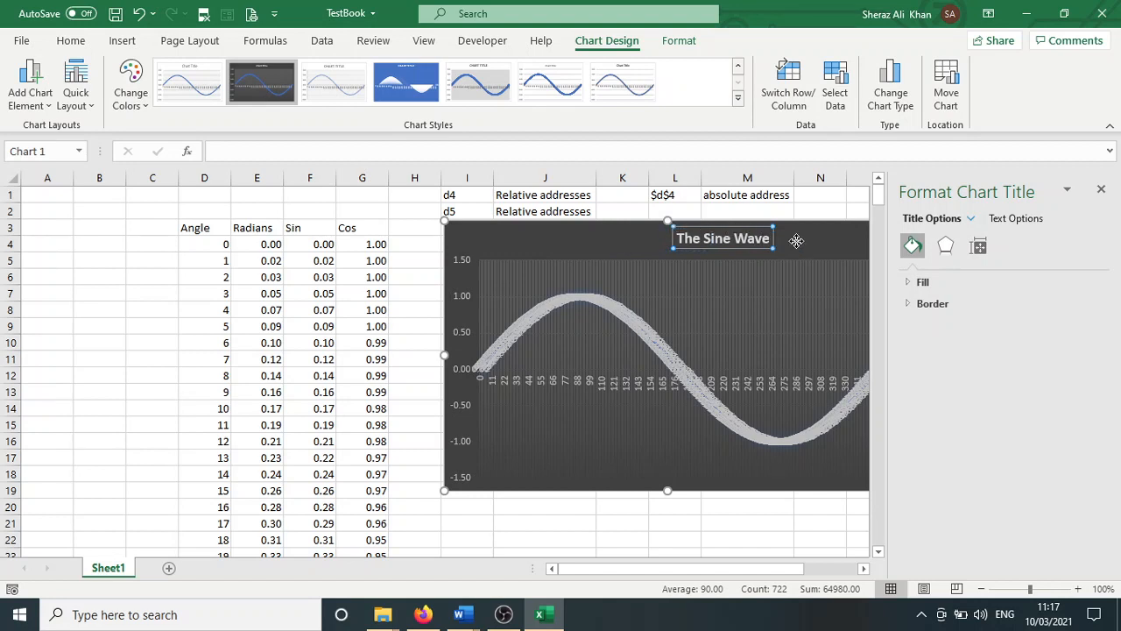
pyautogui.click(1103, 191)
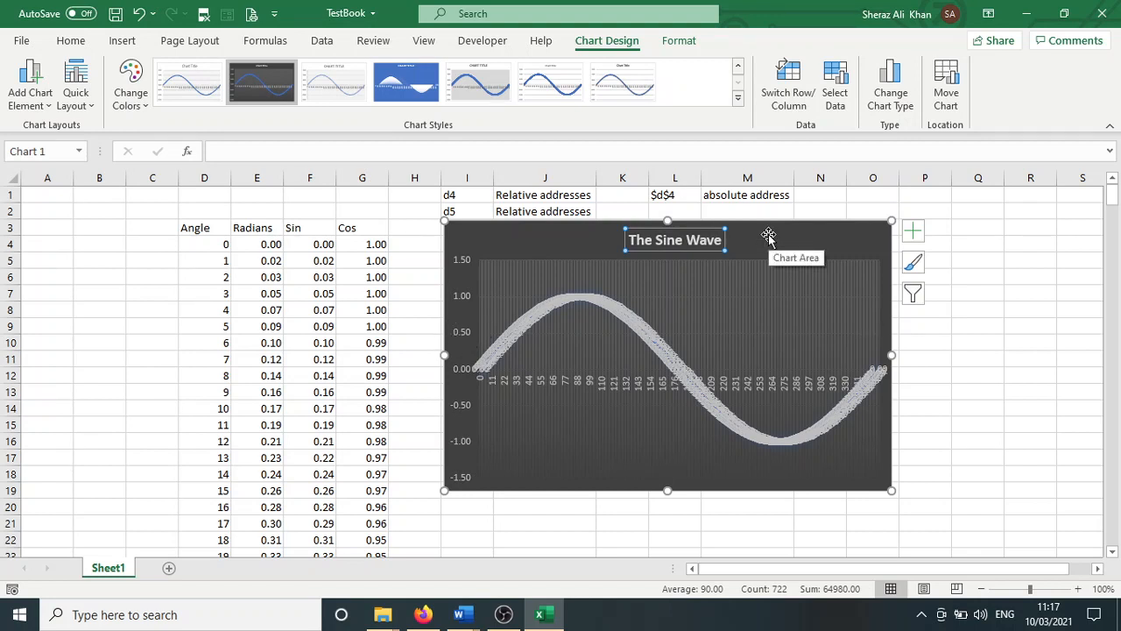
# Apply a quick layout with axis titles and a legend, and title the horizontal axis "Angle in degrees"
pyautogui.click(87, 106)
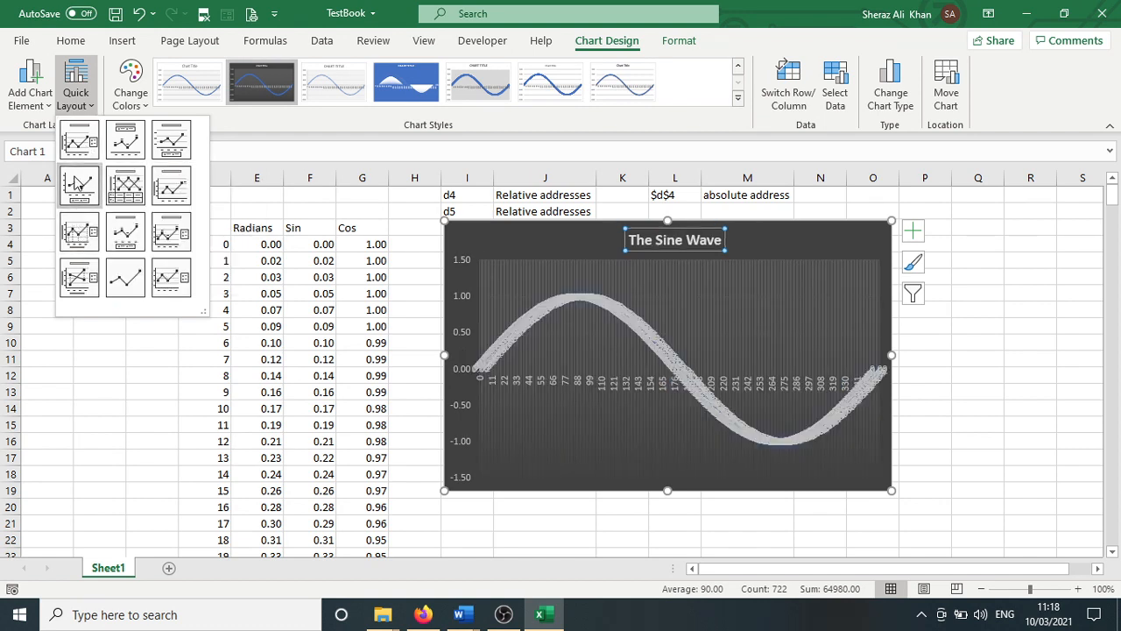
pyautogui.click(74, 280)
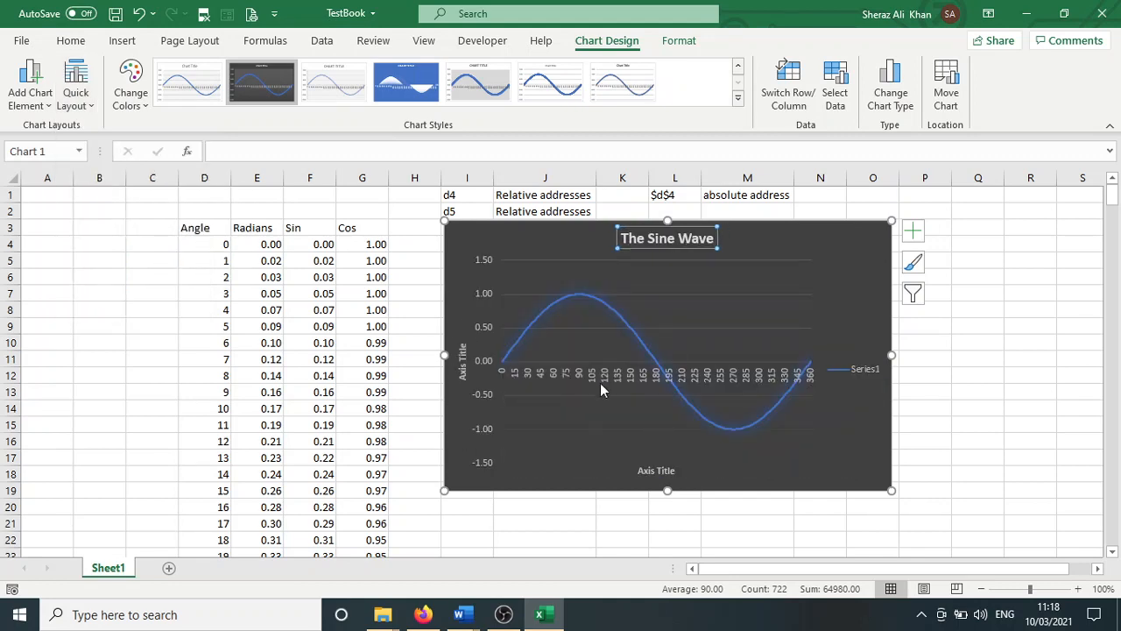
pyautogui.click(665, 471)
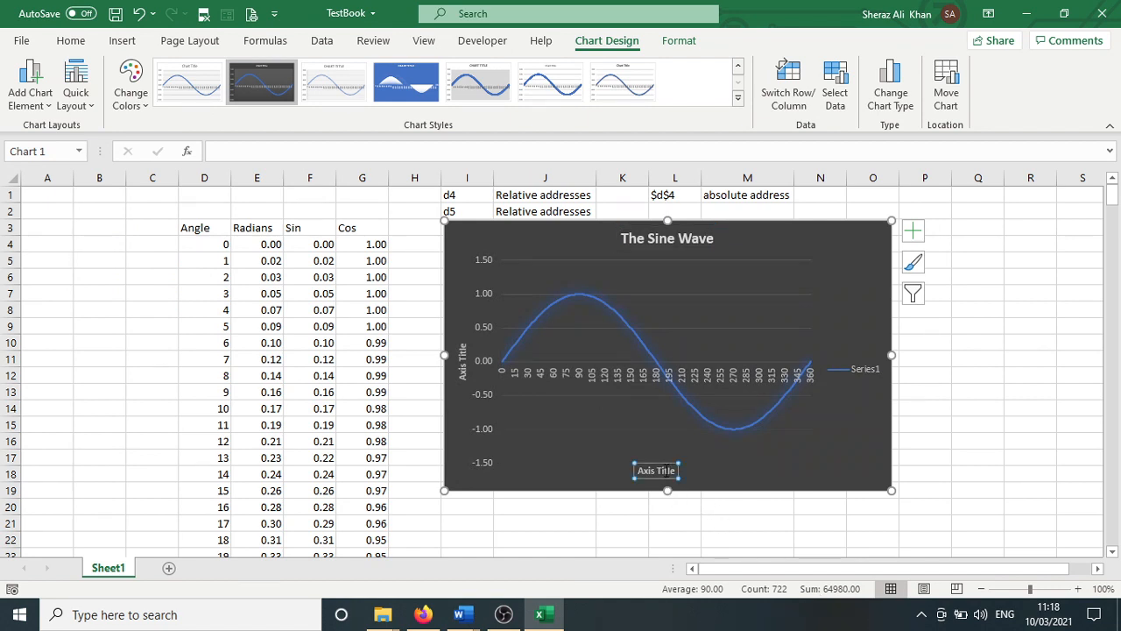
pyautogui.doubleClick(667, 471)
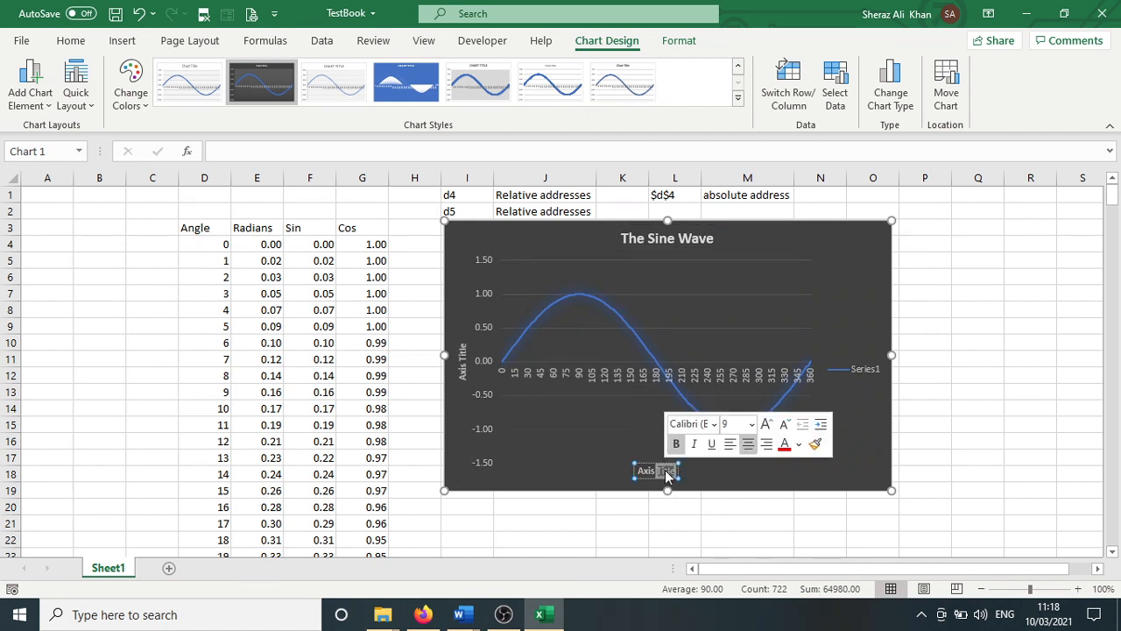
pyautogui.press('BackSpace')
pyautogui.press('BackSpace')
pyautogui.press('BackSpace')
pyautogui.press('BackSpace')
pyautogui.press('BackSpace')
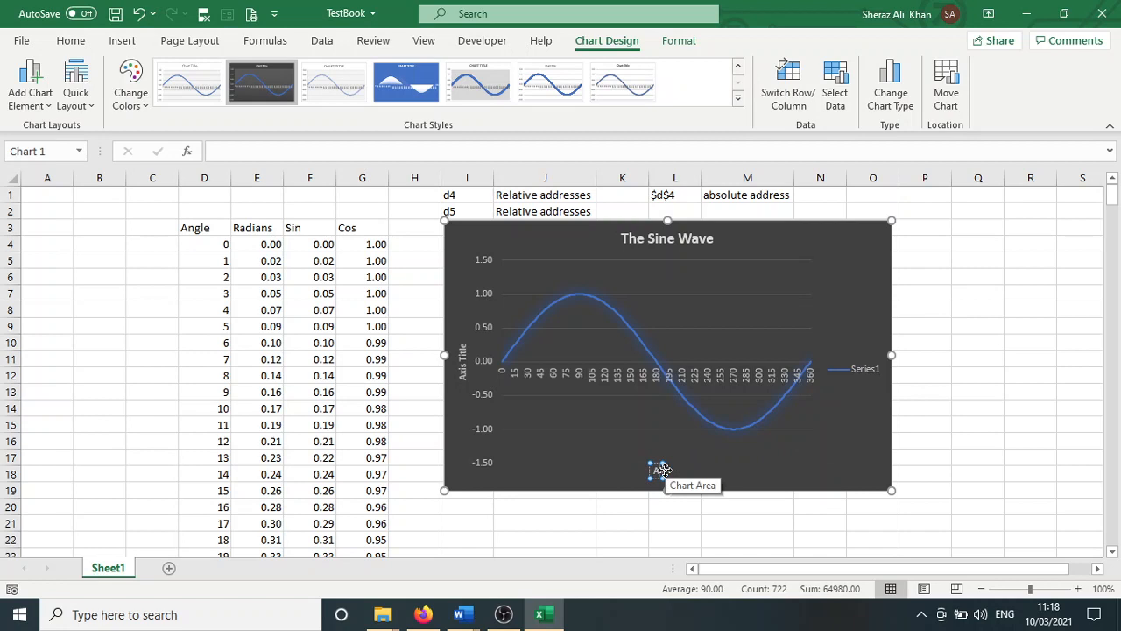
pyautogui.write('ngle in deg')
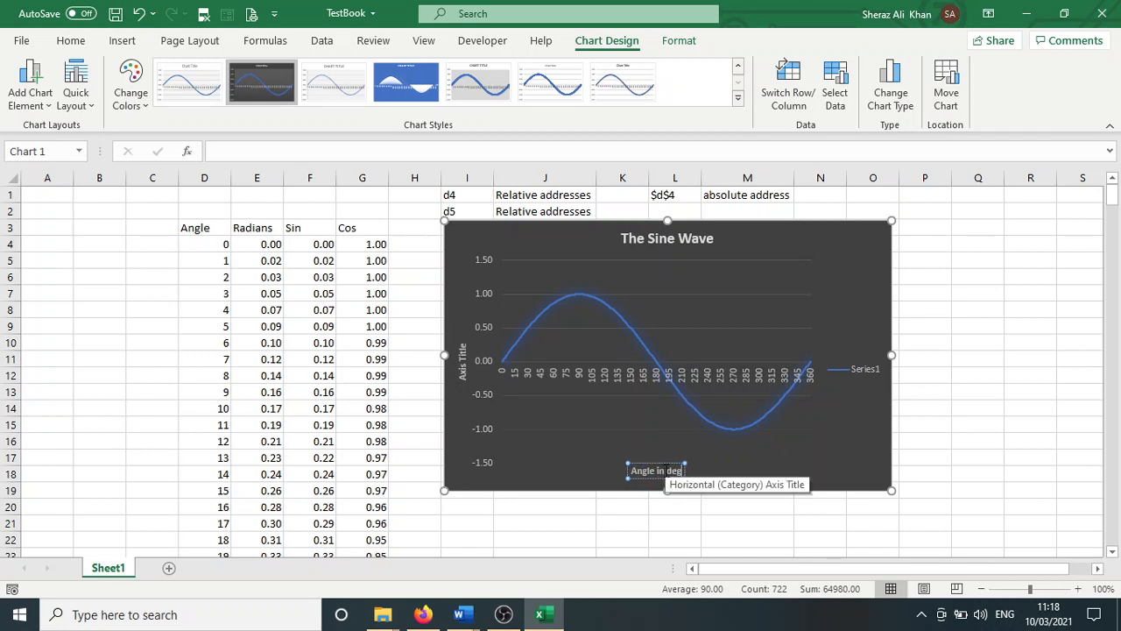
pyautogui.write('rees')
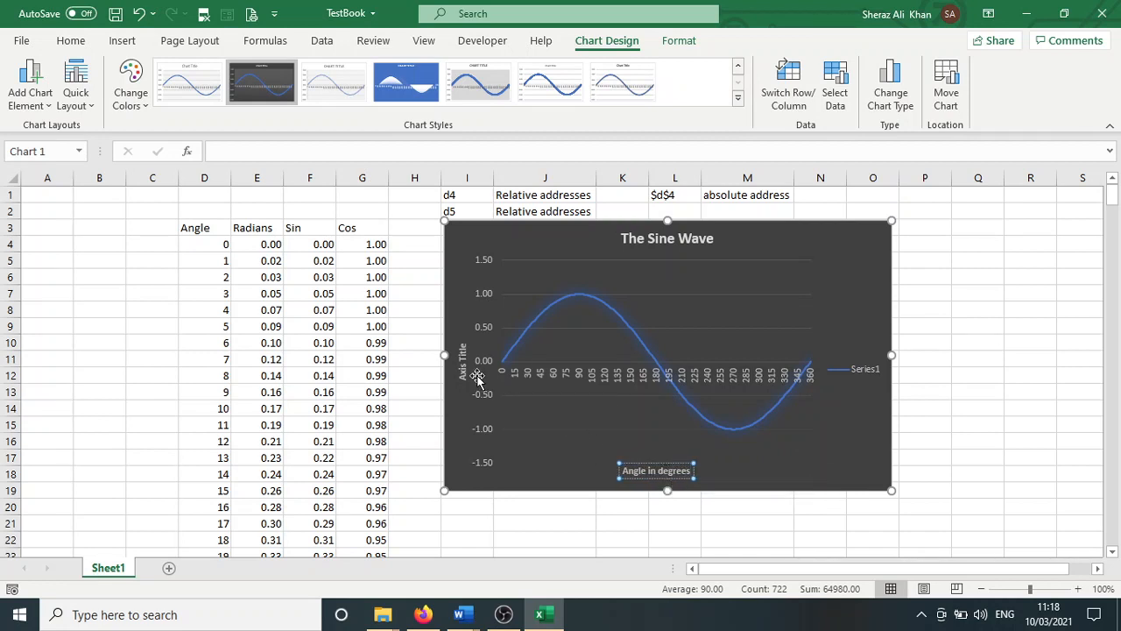
# Replace the vertical axis title of the chart with "Sine function"
pyautogui.click(463, 364)
pyautogui.doubleClick(463, 365)
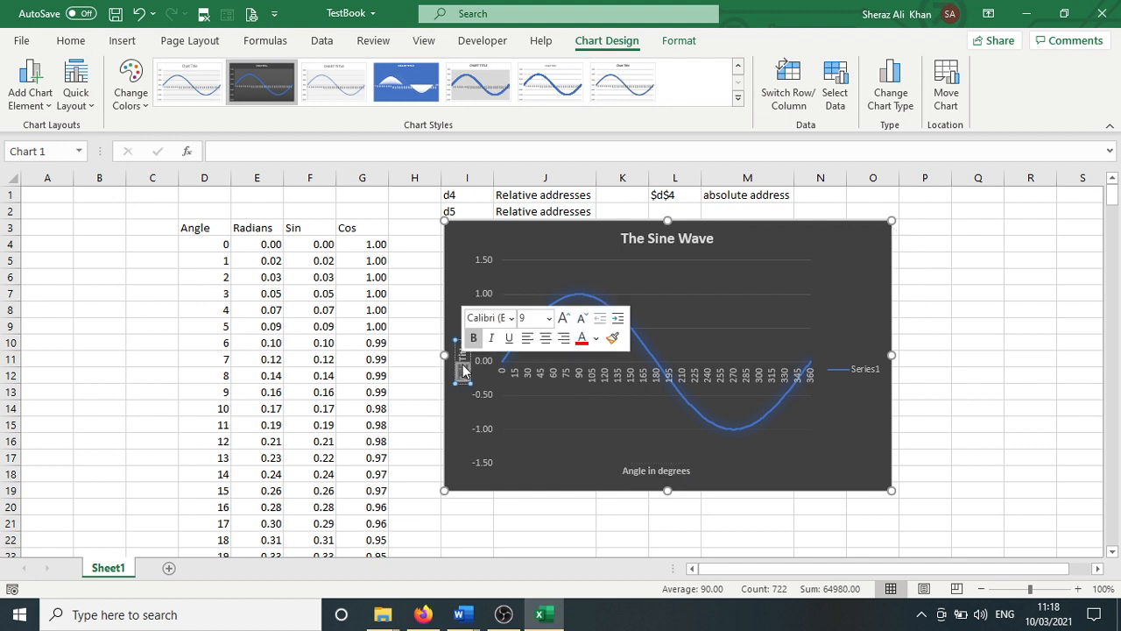
pyautogui.press('Delete')
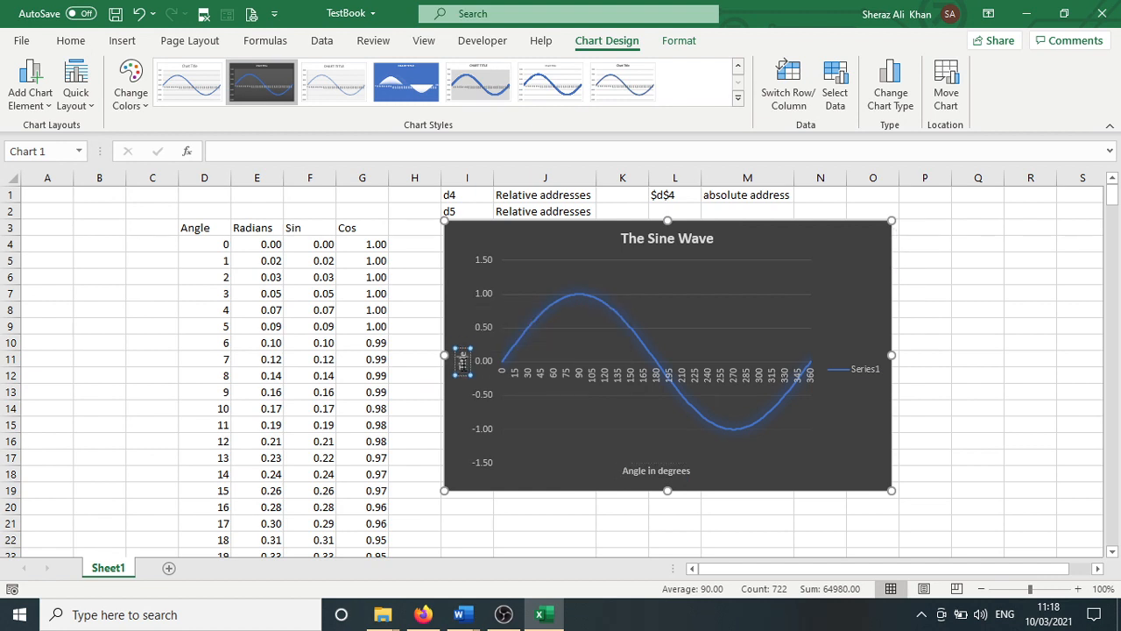
pyautogui.press('Delete')
pyautogui.press('Delete')
pyautogui.write('Sine')
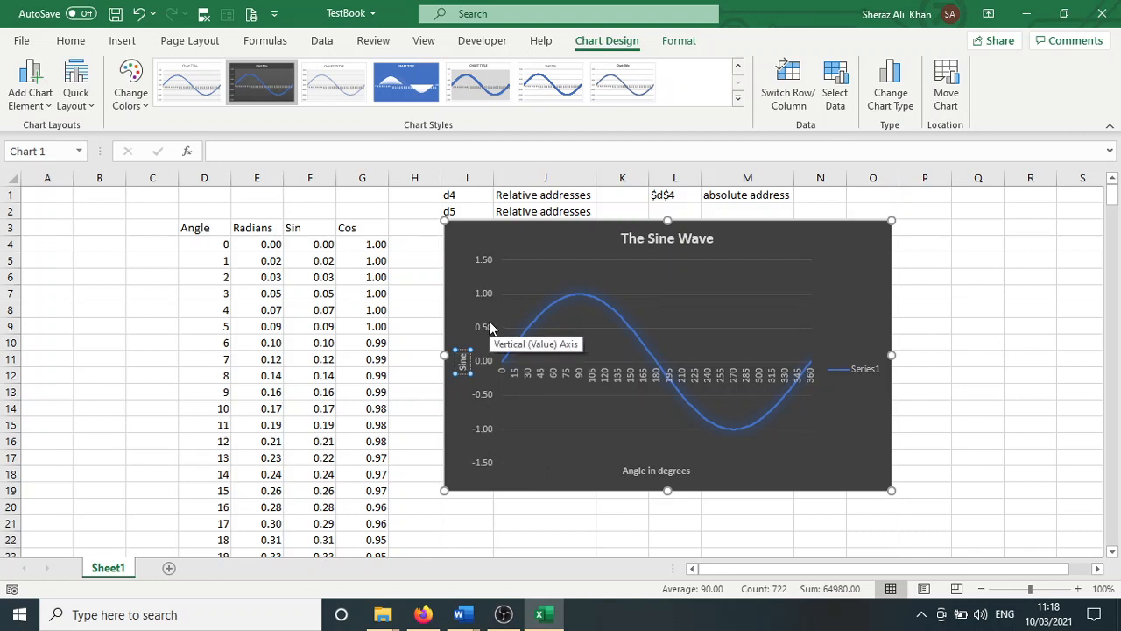
pyautogui.write('function')
pyautogui.click(880, 253)
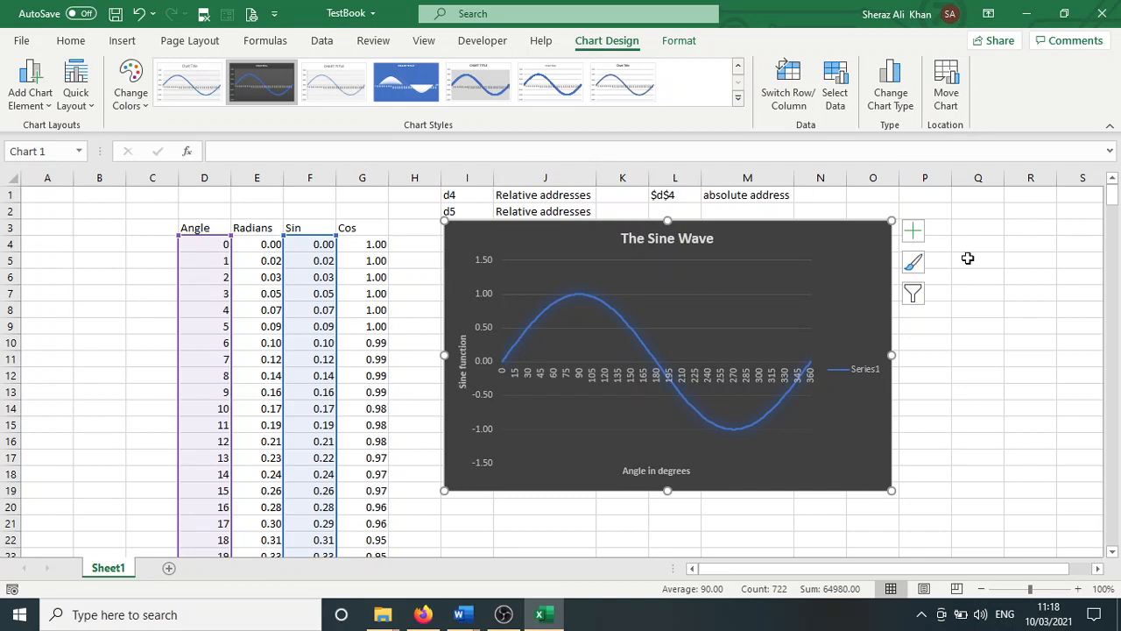
pyautogui.click(740, 72)
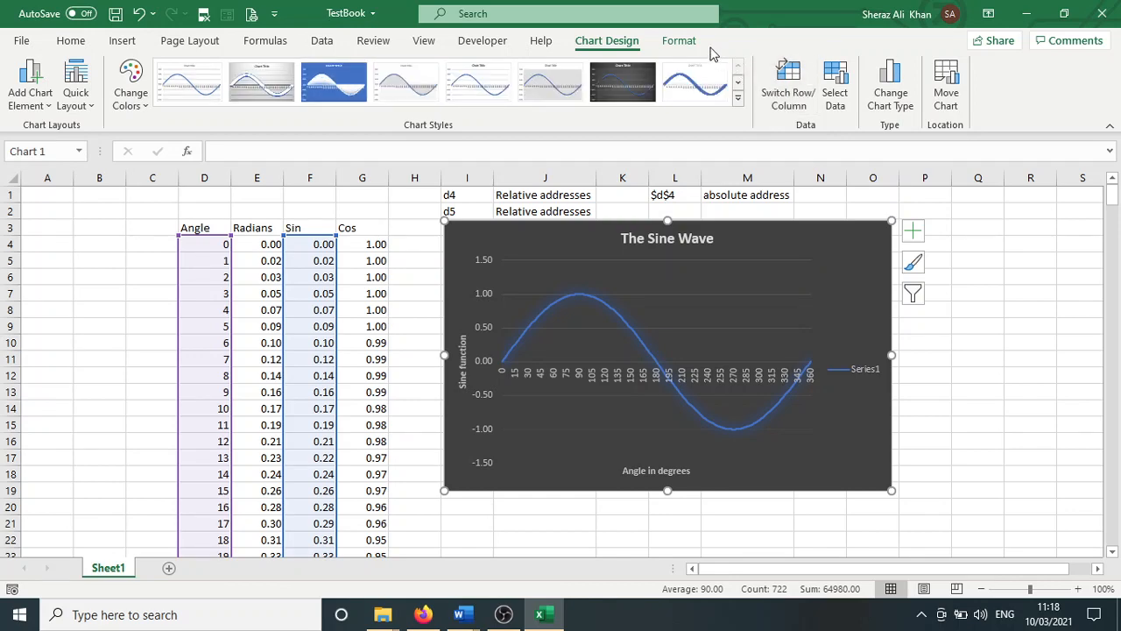
pyautogui.click(680, 41)
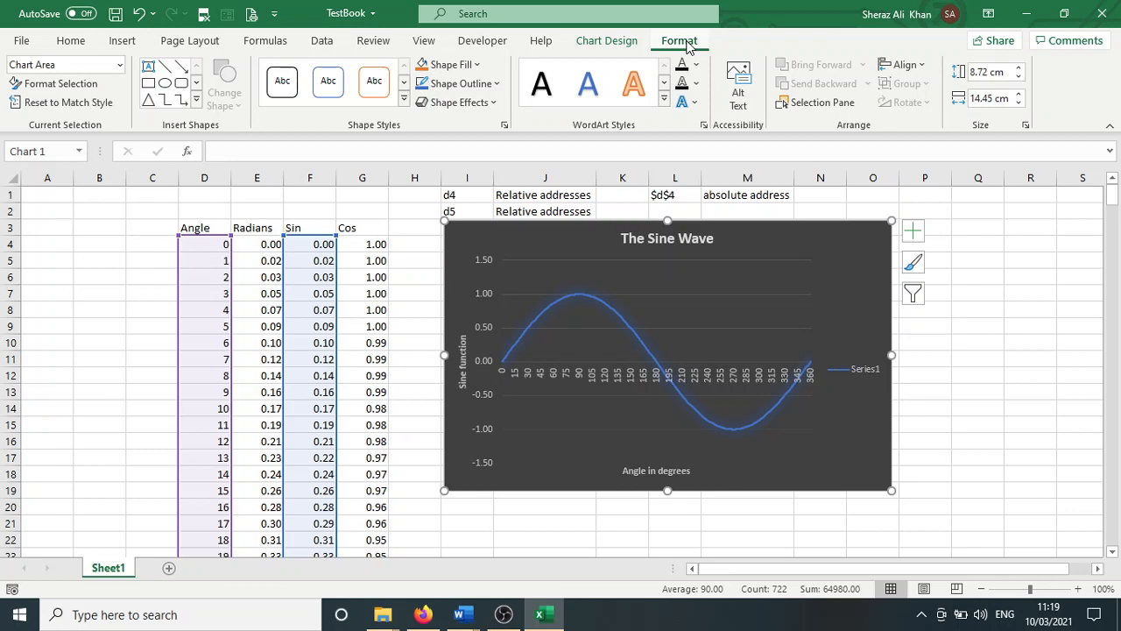
pyautogui.click(618, 45)
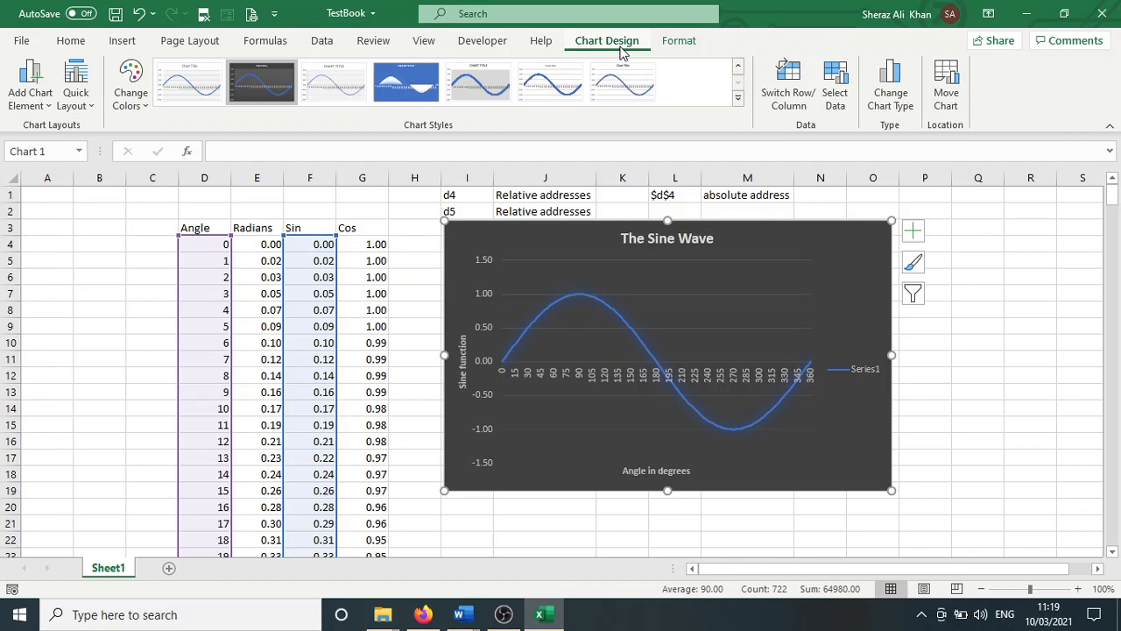
# Increase the radians, sine and cosine values in E4:G364 to five decimal places
pyautogui.click(1083, 358)
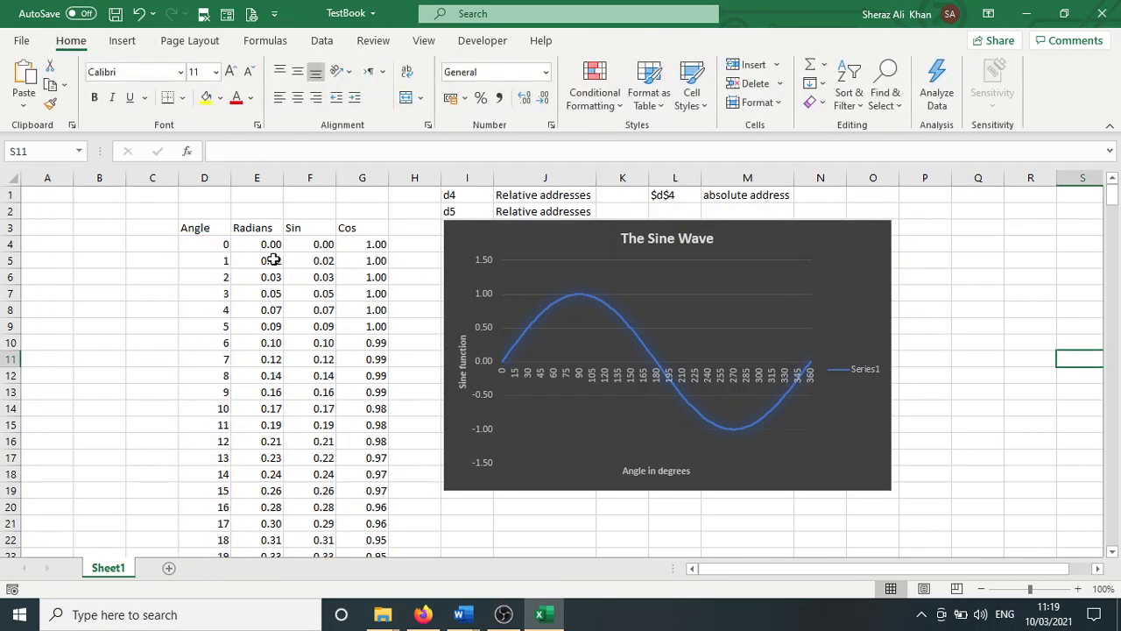
pyautogui.moveTo(259, 248); pyautogui.dragTo(368, 455)
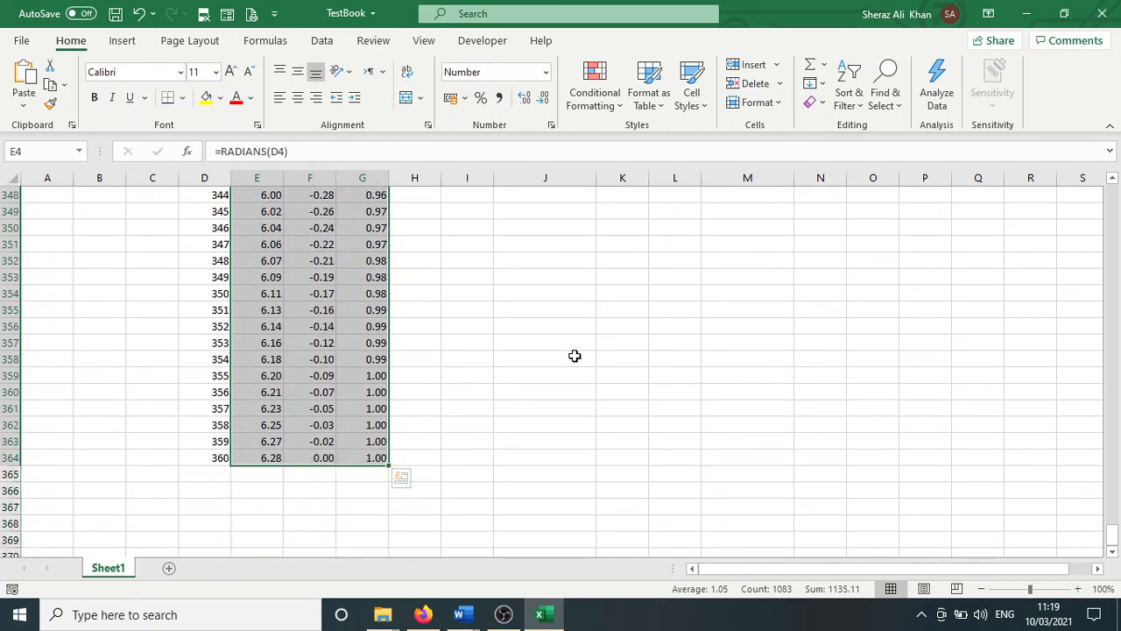
pyautogui.click(525, 99)
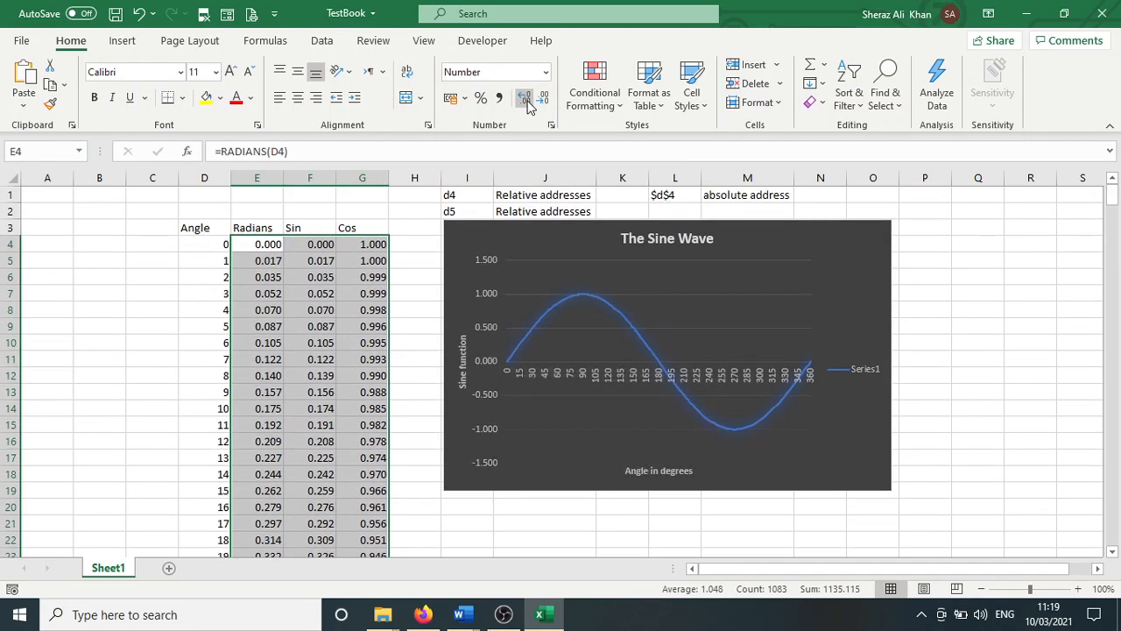
pyautogui.click(525, 99)
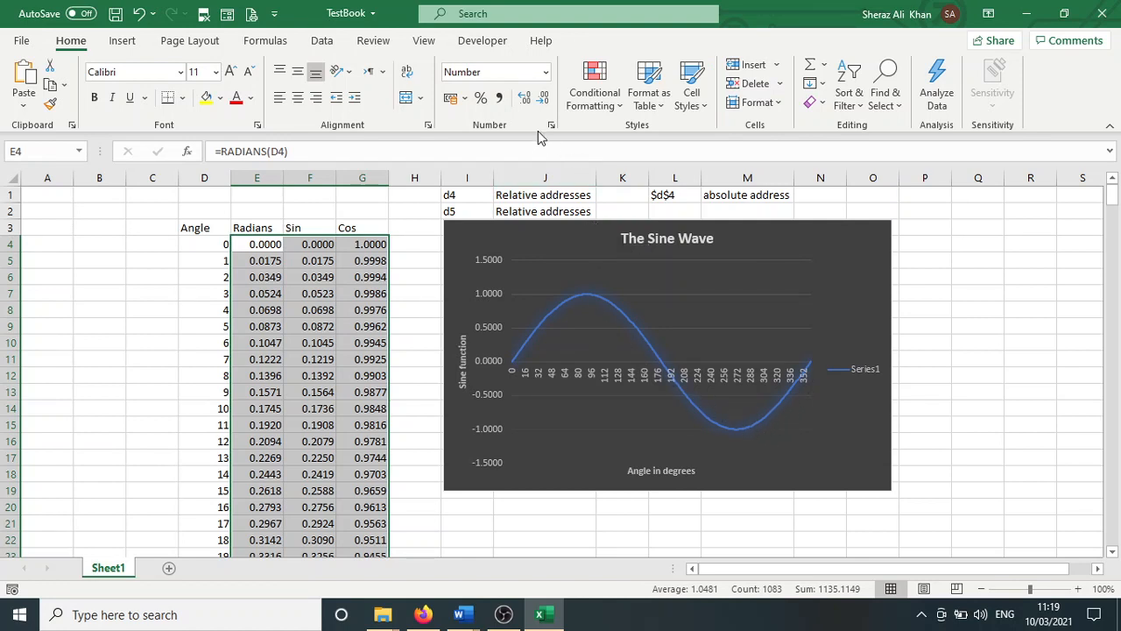
pyautogui.click(525, 100)
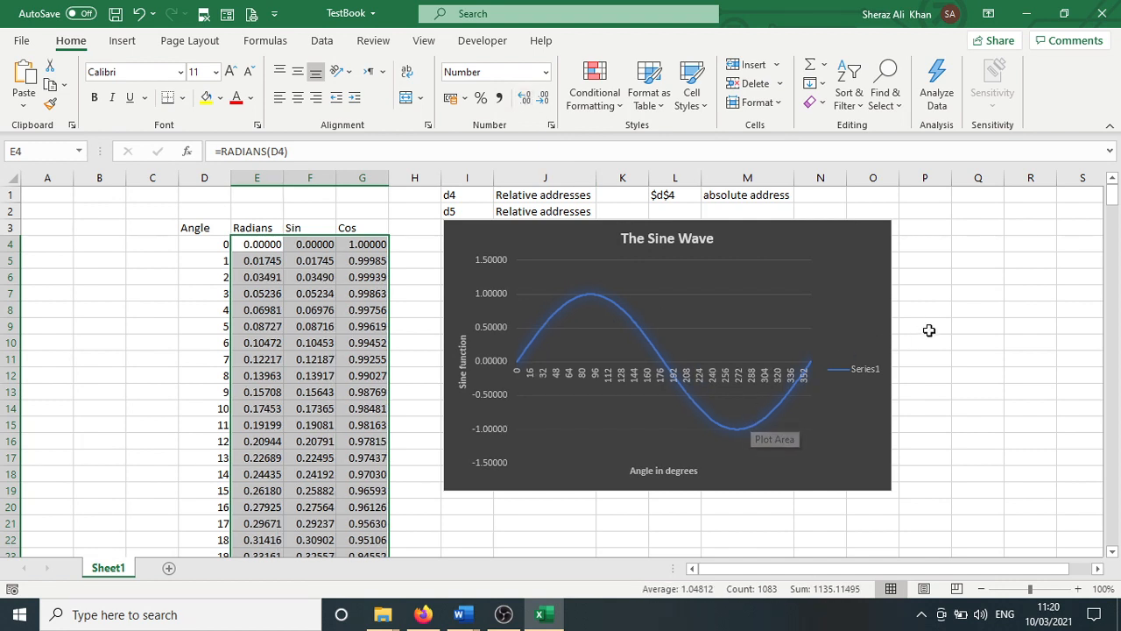
pyautogui.click(934, 278)
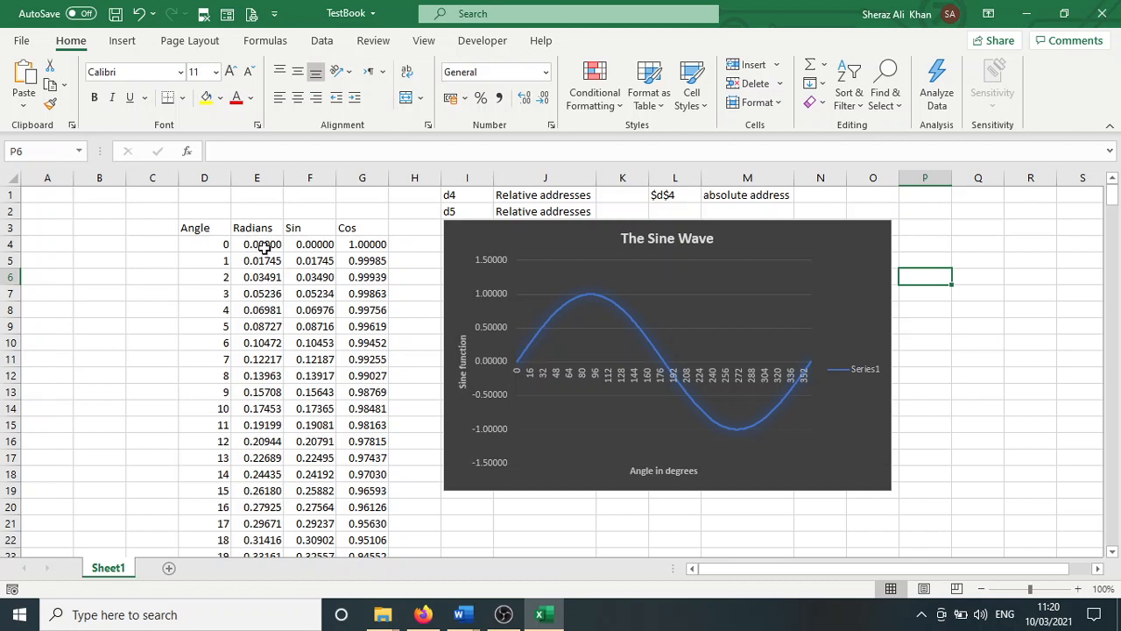
# Select the radians in E4:E15 and the angles in D4:D16 in turn to check their average, count and sum
pyautogui.moveTo(262, 246); pyautogui.dragTo(266, 427)
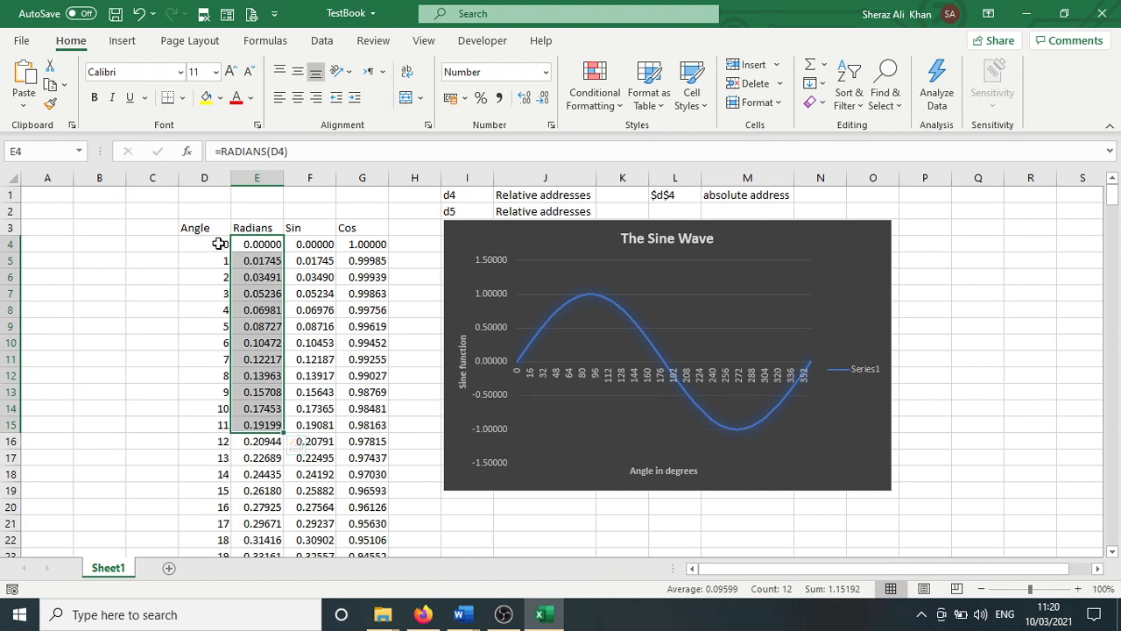
pyautogui.moveTo(219, 245); pyautogui.dragTo(215, 437)
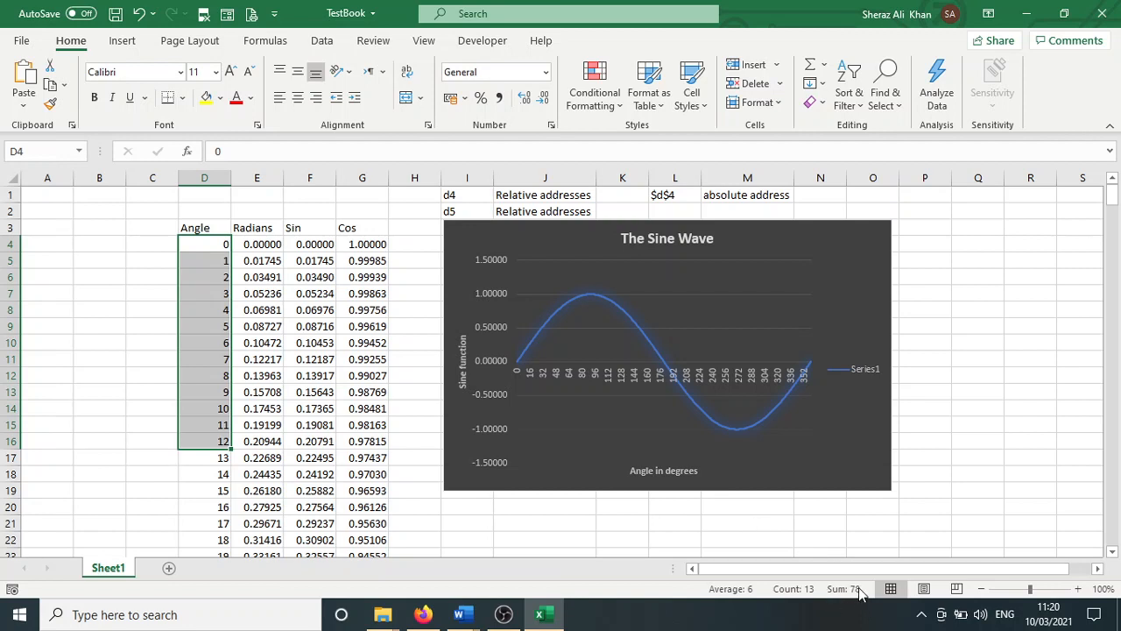
# Copy the whole Sine Wave chart and switch to the SampleReport document in Word
pyautogui.click(850, 262)
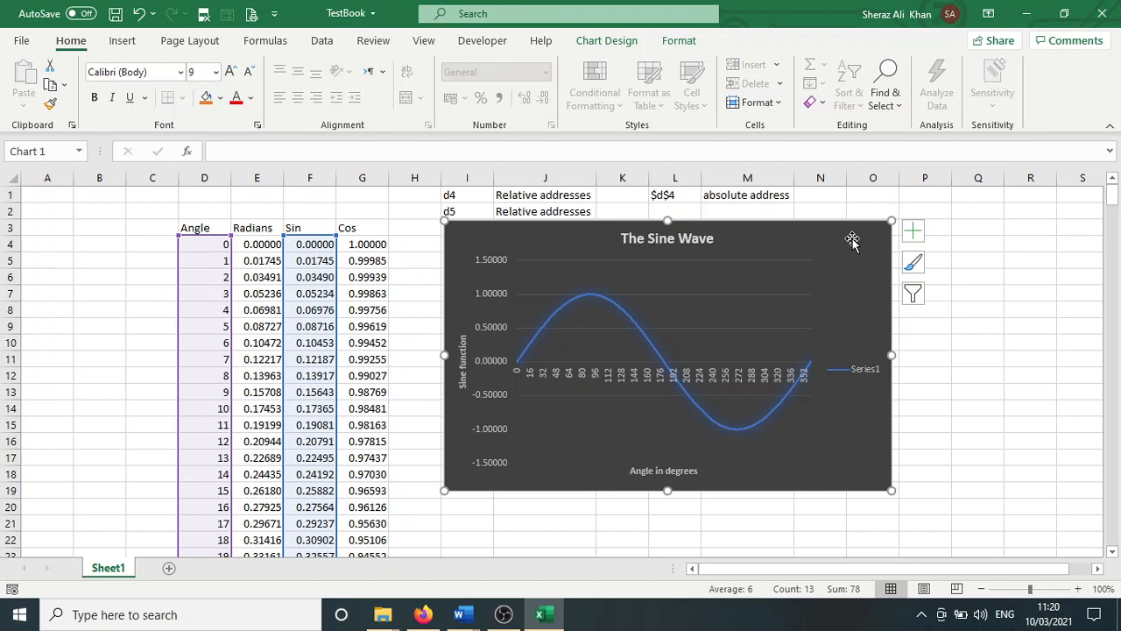
pyautogui.rightClick(852, 240)
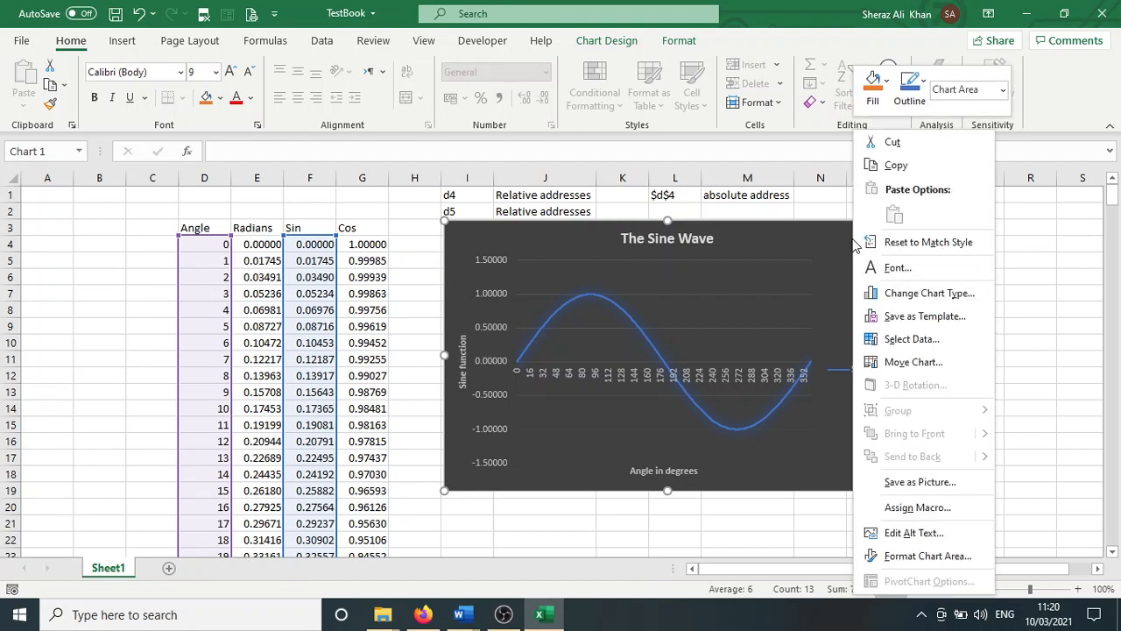
pyautogui.click(895, 166)
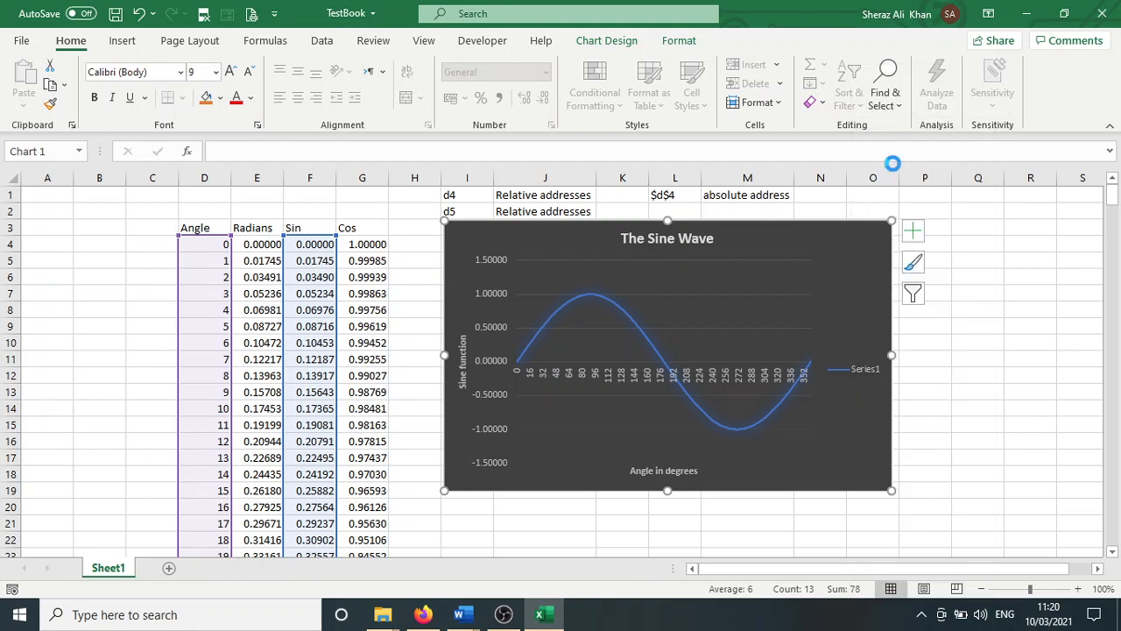
pyautogui.moveTo(462, 613)
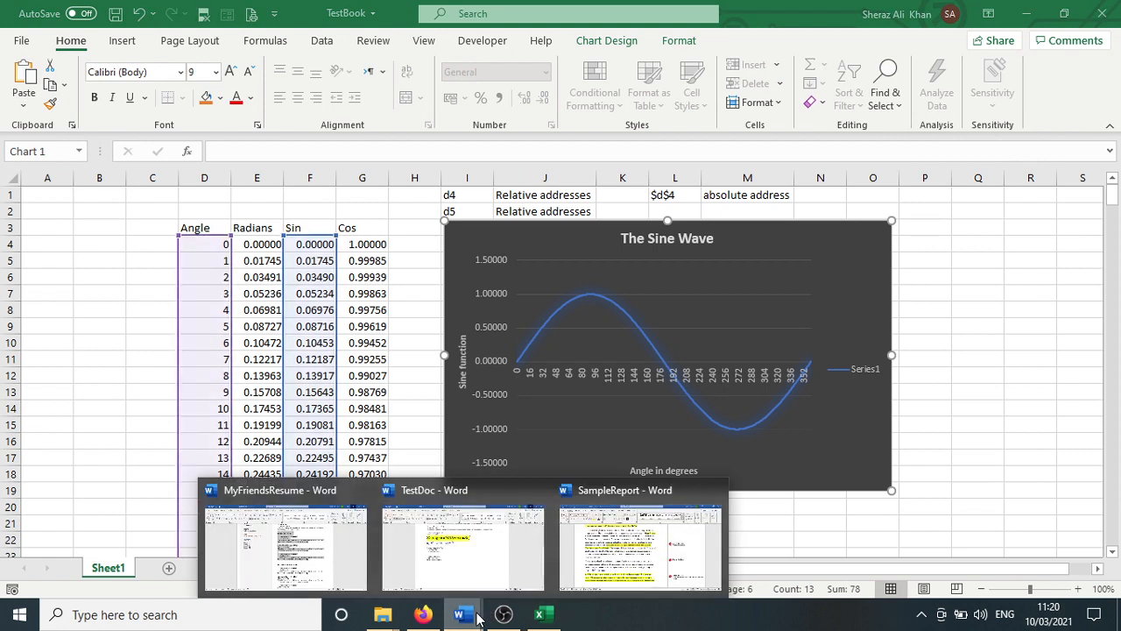
pyautogui.click(689, 514)
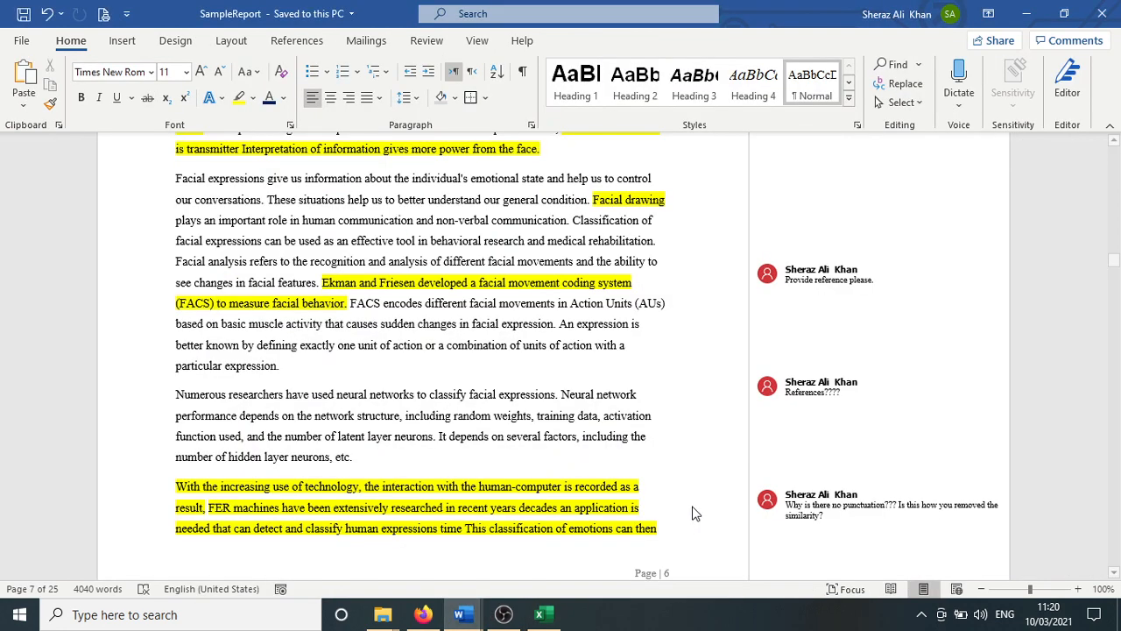
# Add an empty paragraph before "Numerous researchers have used neural networks" and paste the chart there as Picture (JPEG) using Paste Special
pyautogui.click(285, 378)
pyautogui.press('Return')
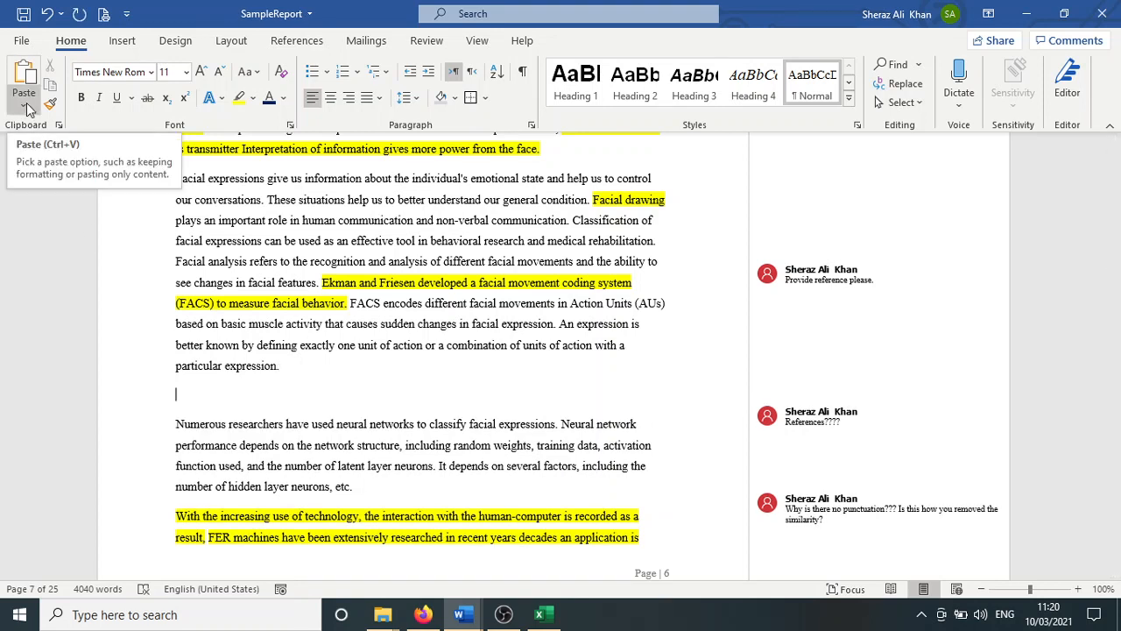
pyautogui.click(26, 106)
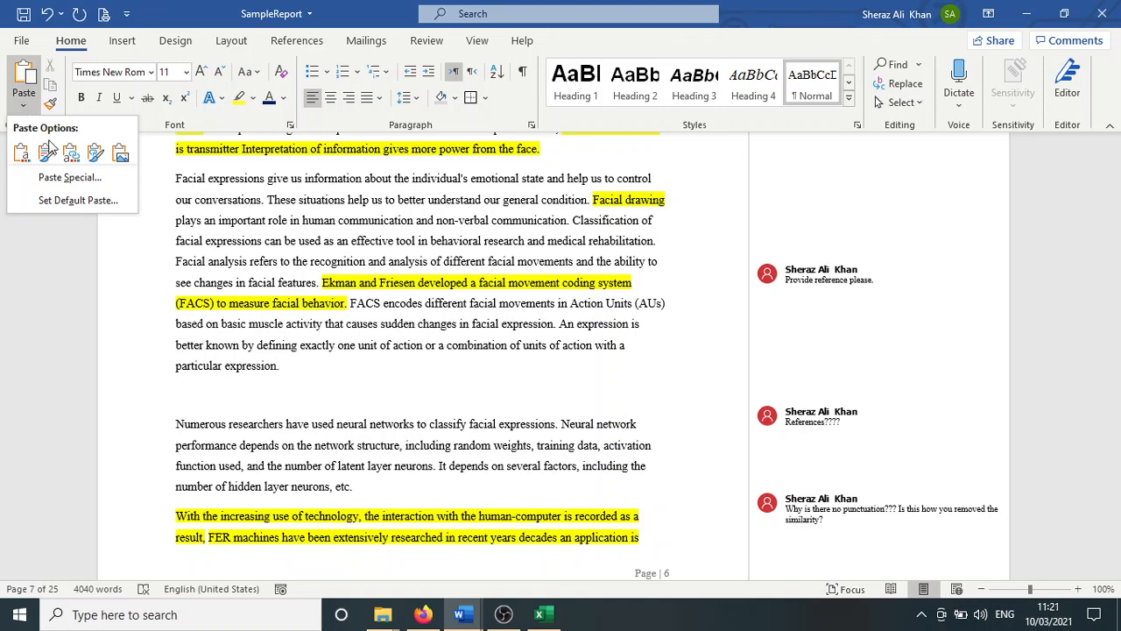
pyautogui.click(58, 179)
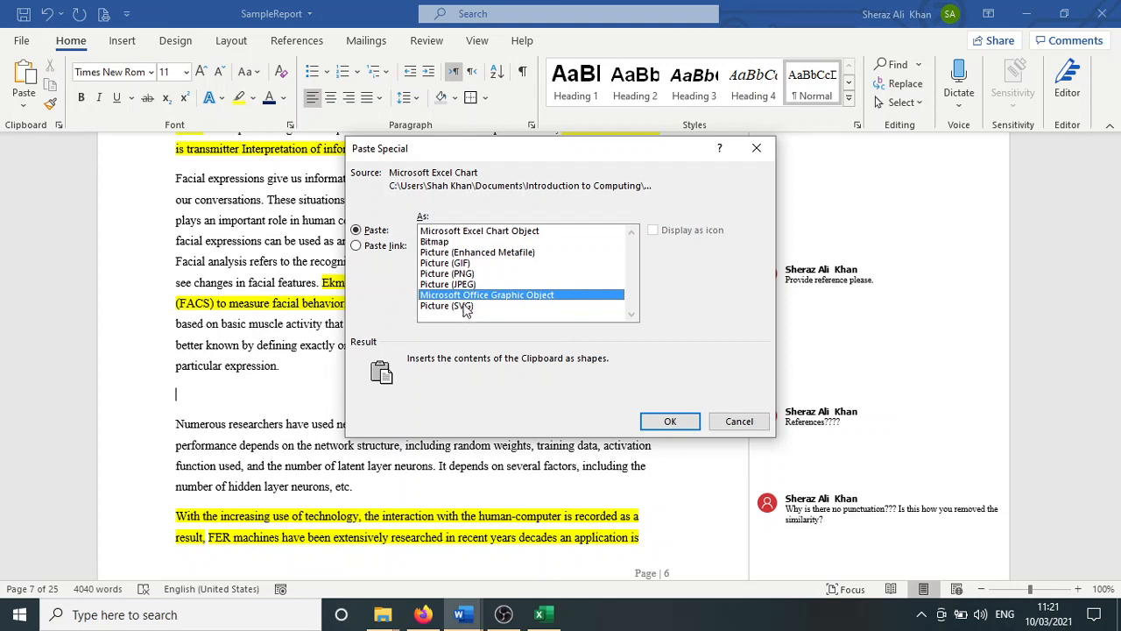
pyautogui.click(465, 285)
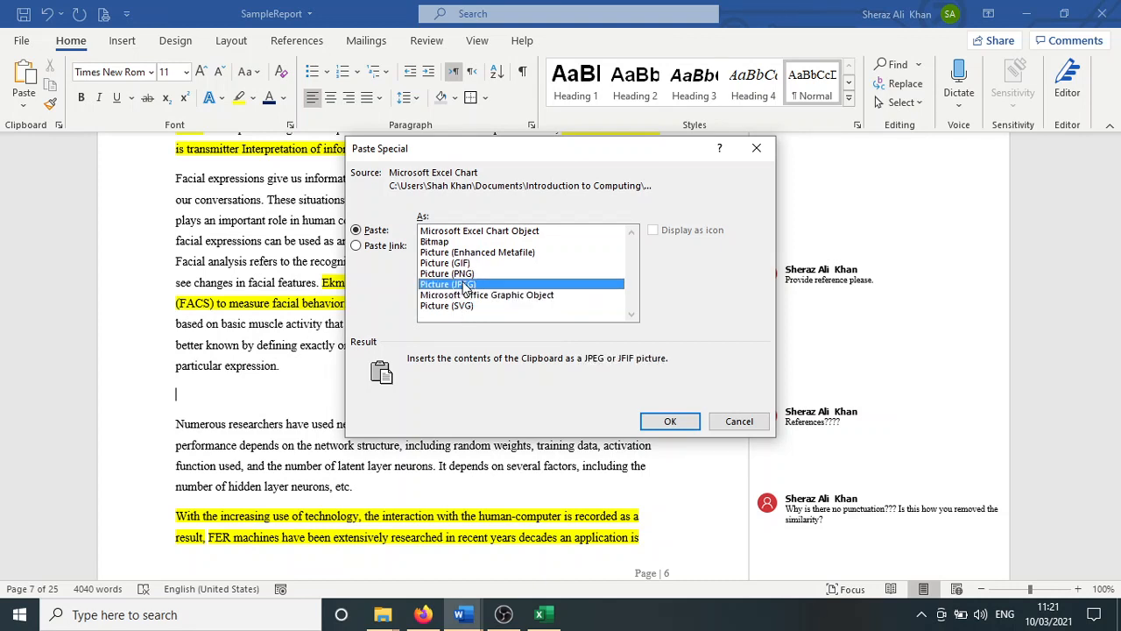
pyautogui.click(684, 423)
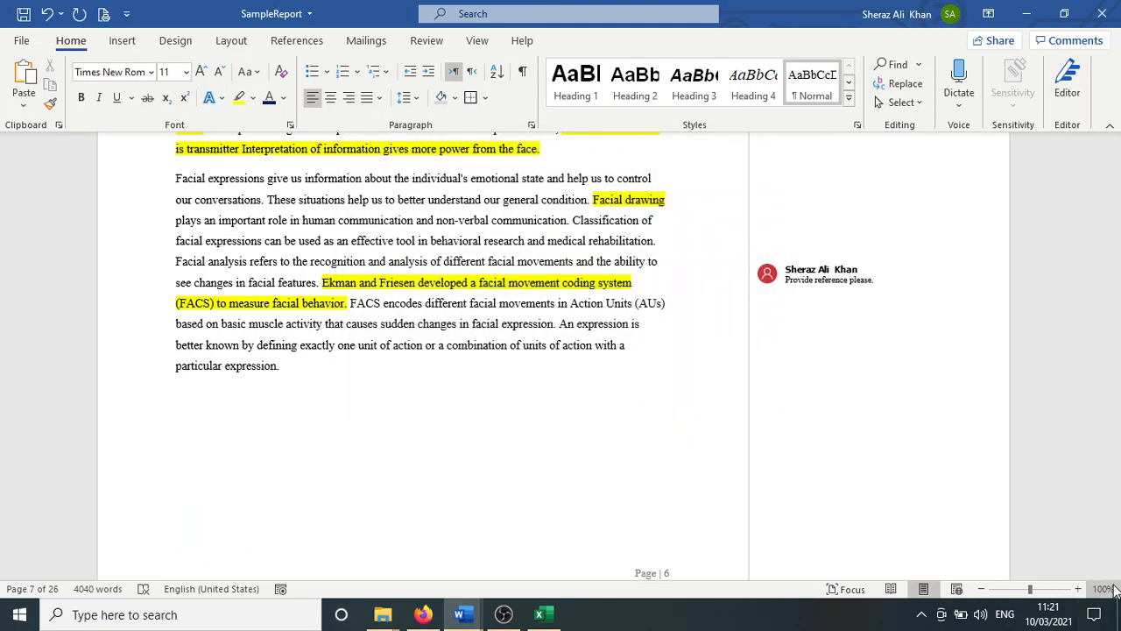
pyautogui.scroll(-6, 1114, 573)
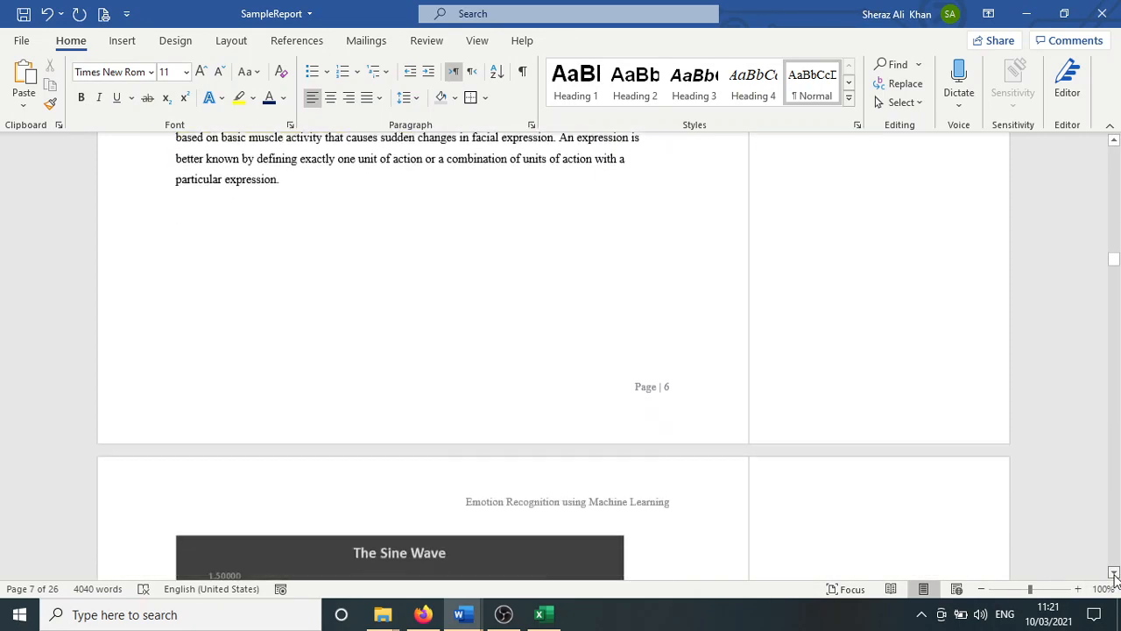
pyautogui.scroll(-5, 1113, 574)
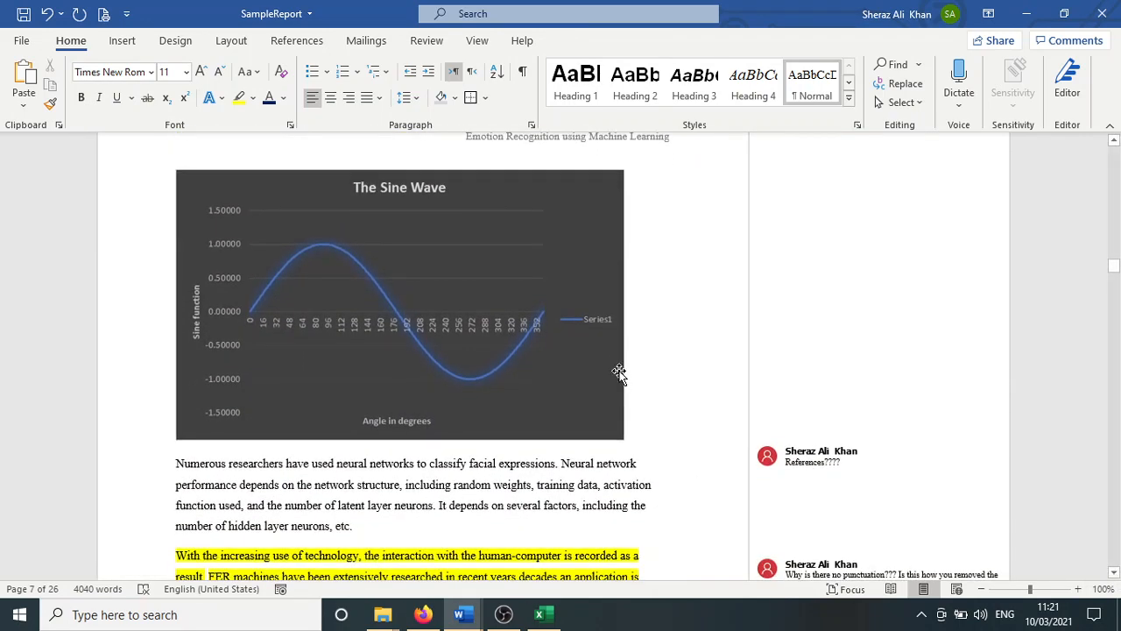
pyautogui.click(526, 291)
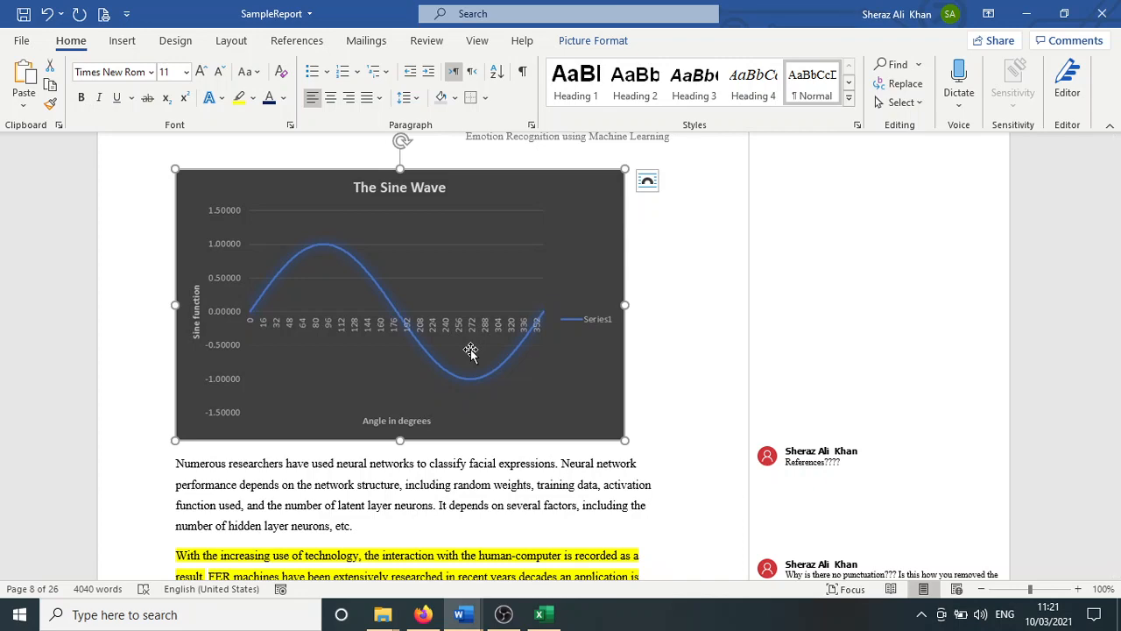
# Switch back to TestBook in Excel and move the Sine Wave chart right until its left edge is near the end of column M
pyautogui.click(543, 616)
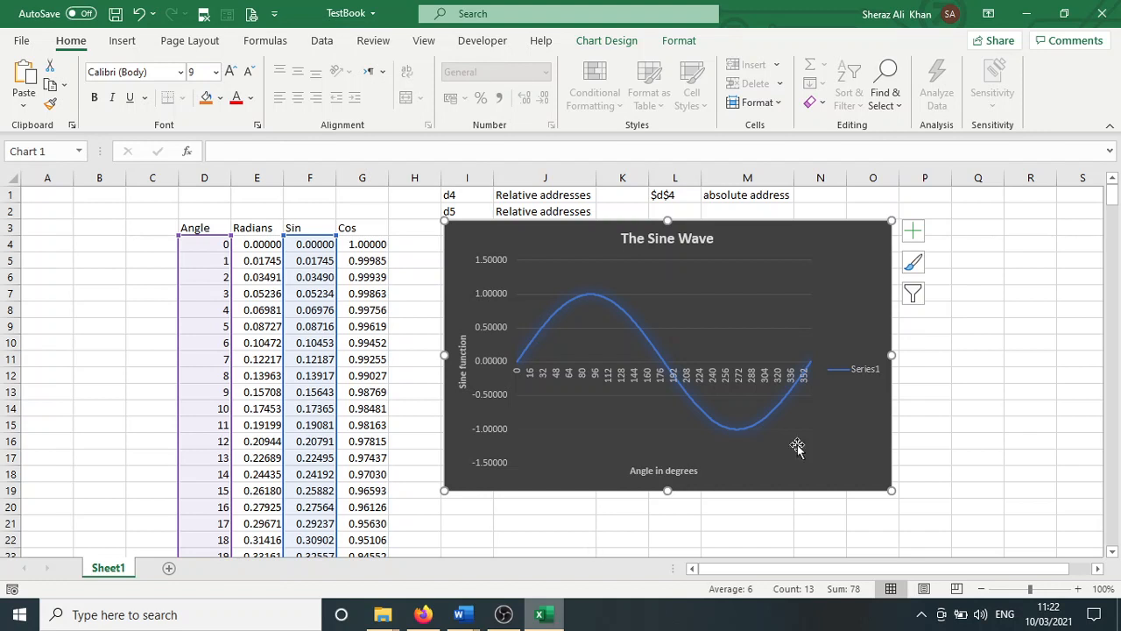
pyautogui.click(984, 355)
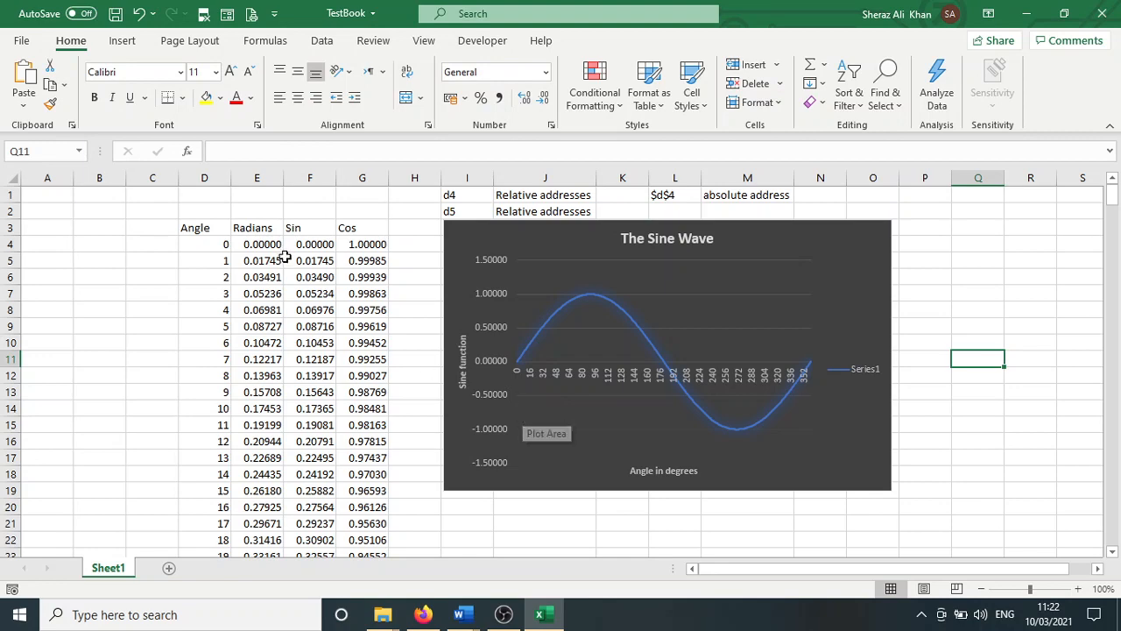
pyautogui.moveTo(861, 223); pyautogui.dragTo(1039, 221)
pyautogui.moveTo(871, 576); pyautogui.dragTo(767, 574)
pyautogui.click(470, 380)
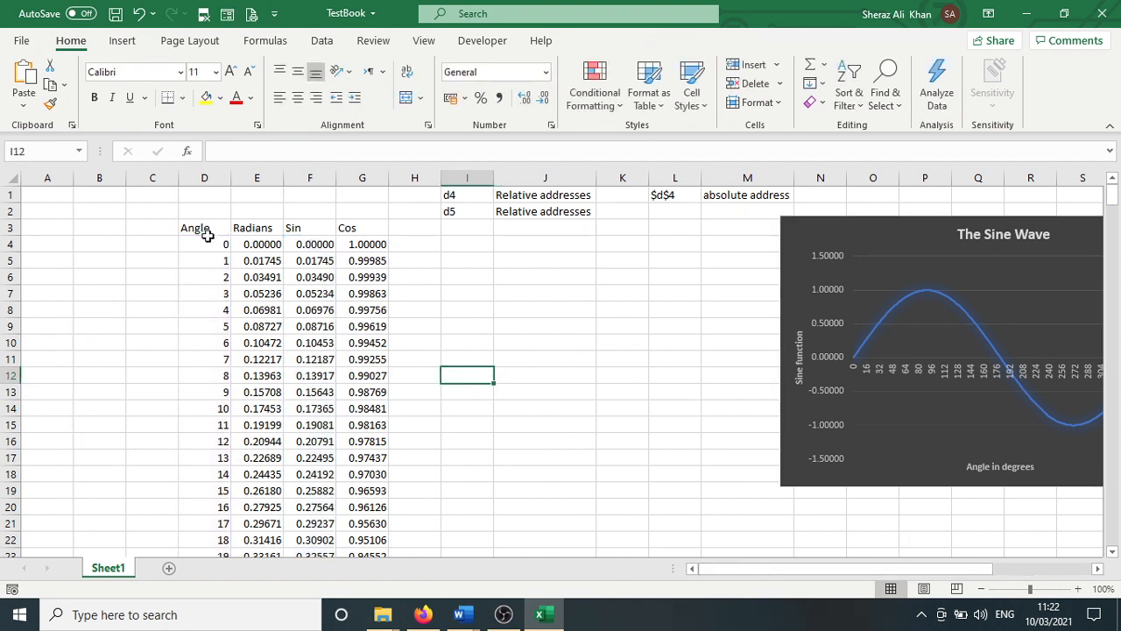
# Select D3:G20, examine the first six pages of the sheet's print preview and return to the worksheet
pyautogui.moveTo(205, 229); pyautogui.dragTo(377, 513)
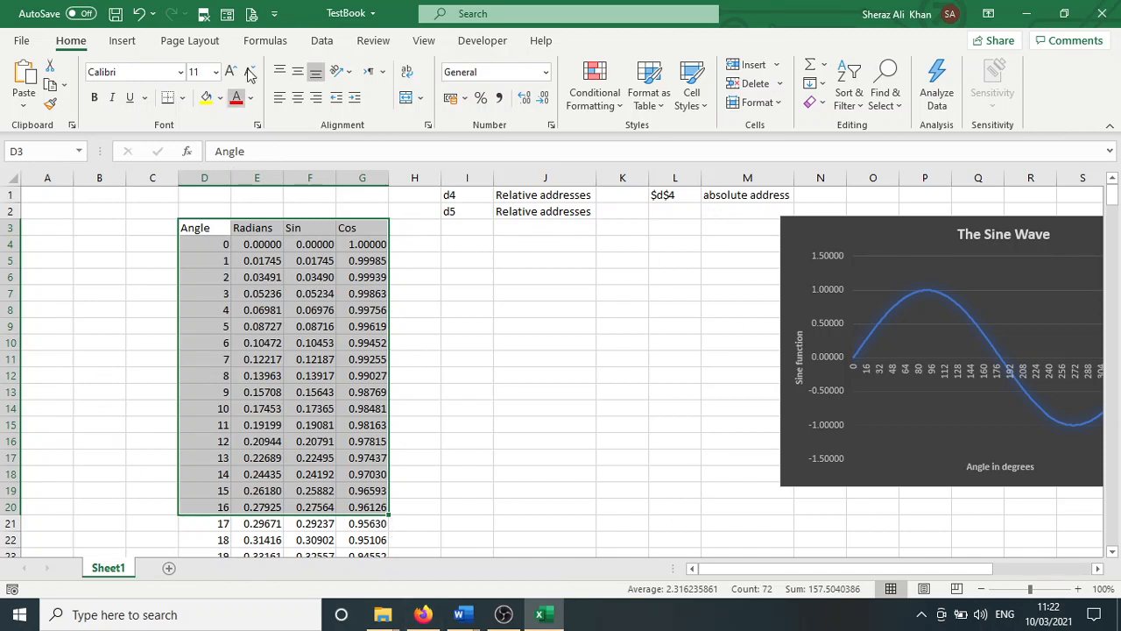
pyautogui.click(250, 13)
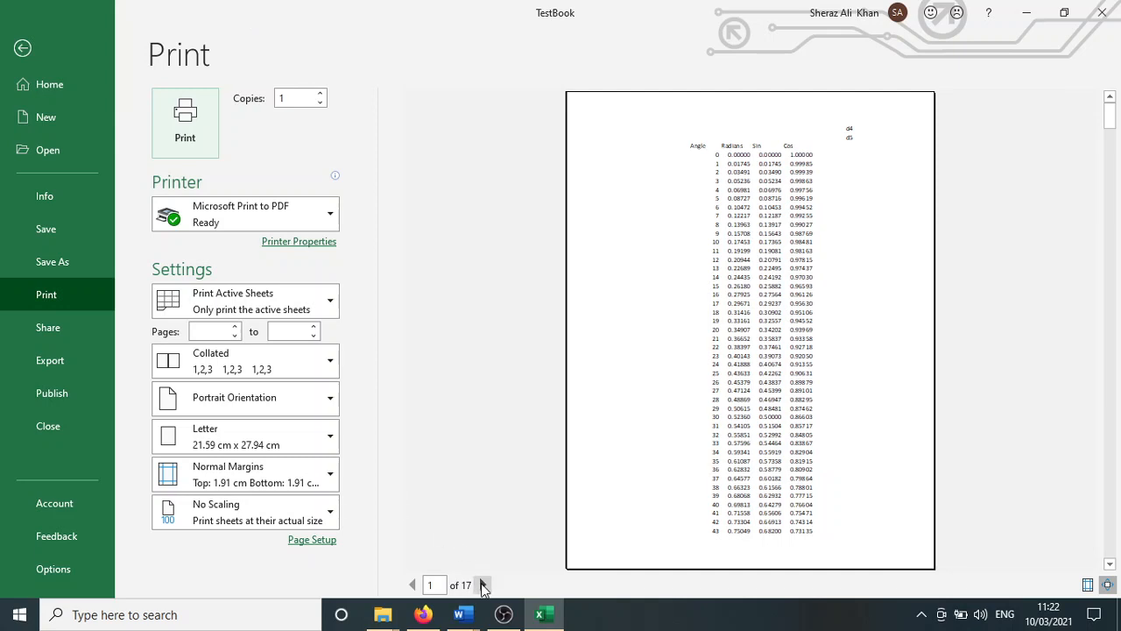
pyautogui.click(484, 585)
pyautogui.click(483, 585)
pyautogui.click(483, 585)
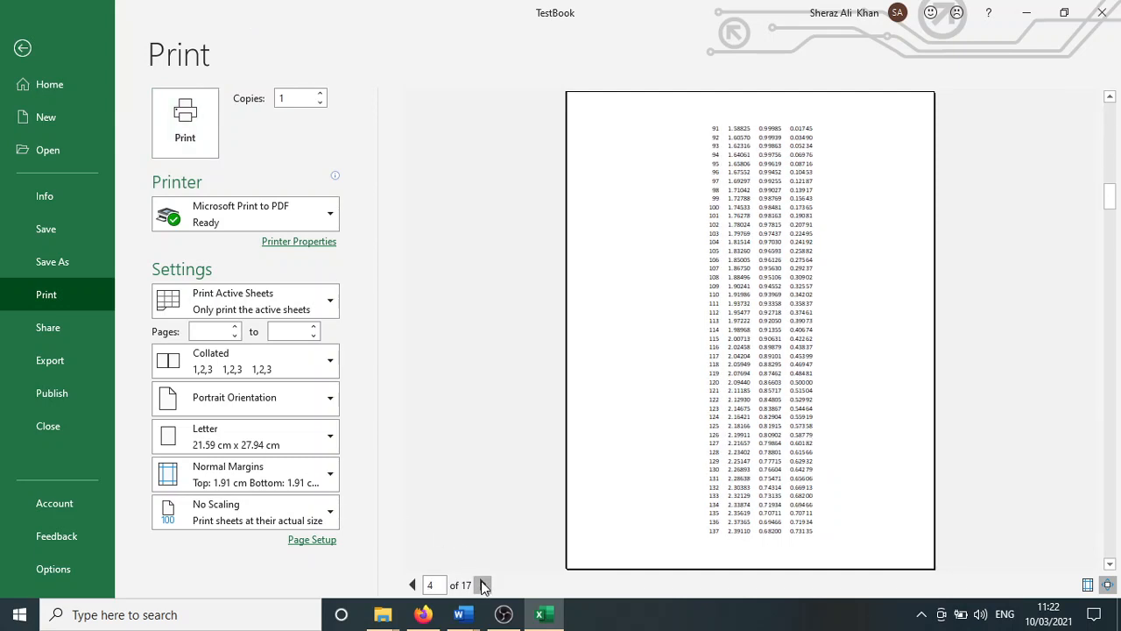
pyautogui.click(484, 585)
pyautogui.click(483, 585)
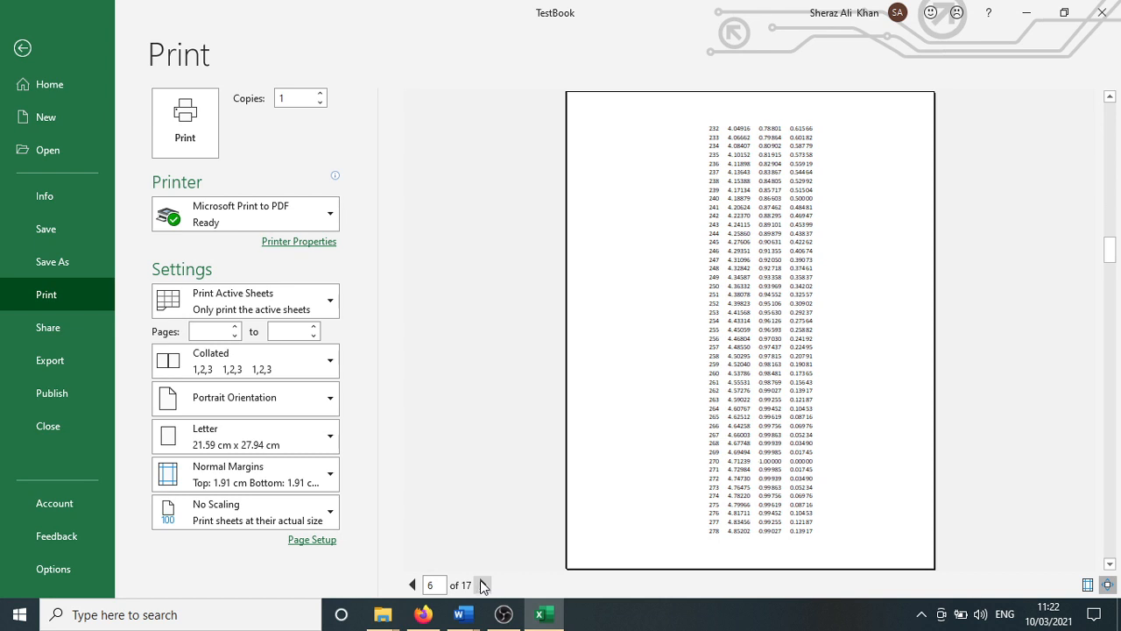
pyautogui.click(412, 585)
pyautogui.click(412, 585)
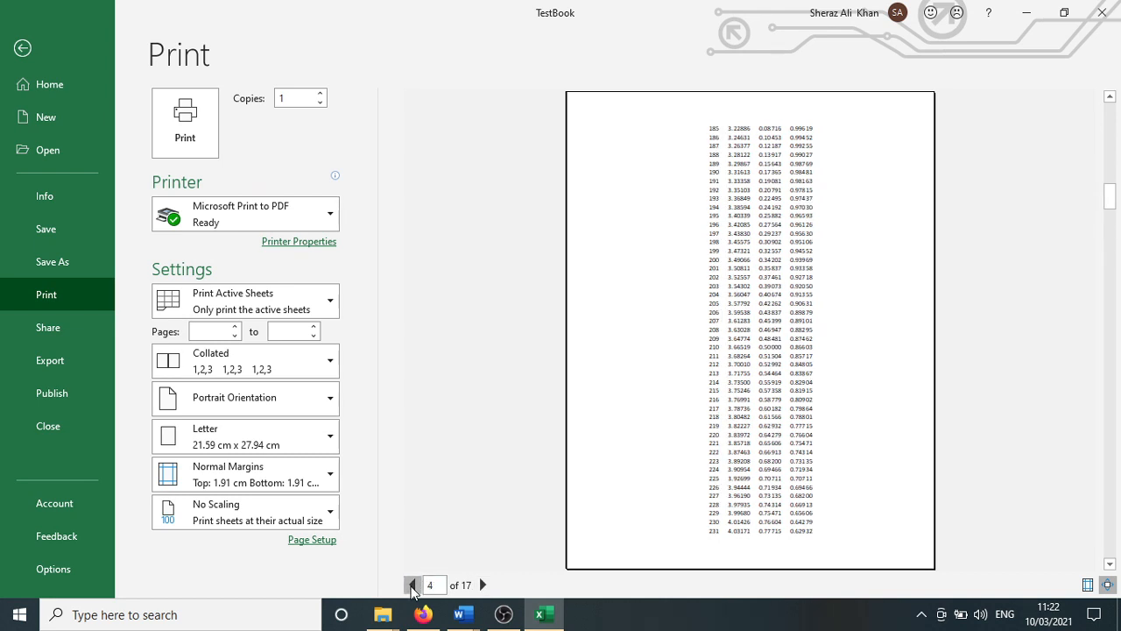
pyautogui.click(412, 585)
pyautogui.click(412, 585)
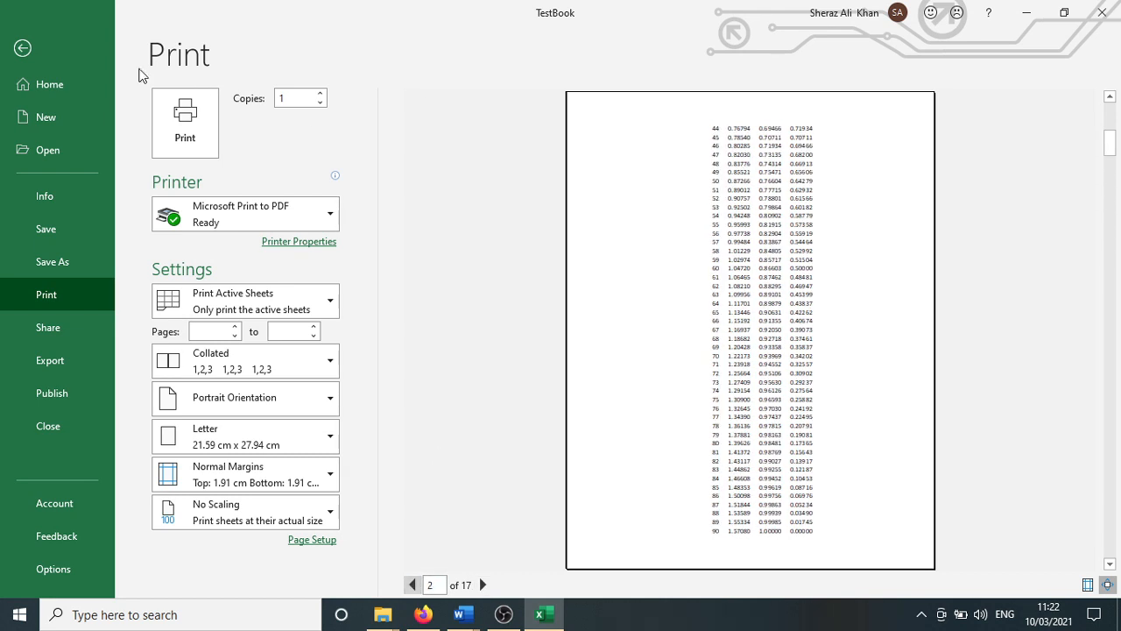
pyautogui.click(22, 48)
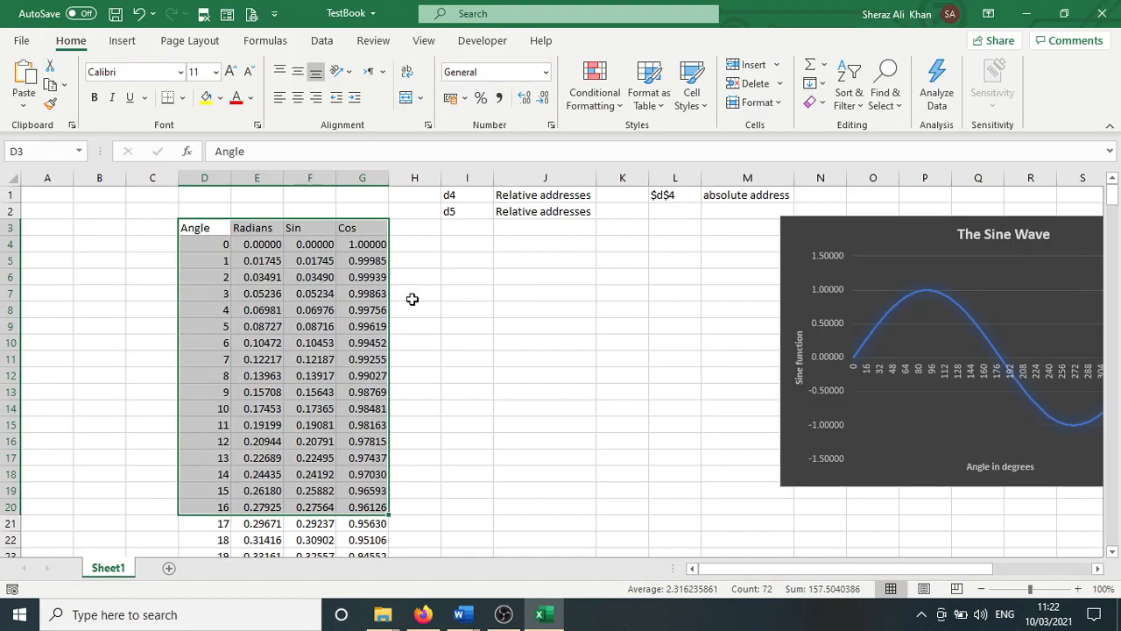
# Make the column headings Angle, Radians, Sin and Cos in D3:G3 bold and centered
pyautogui.moveTo(201, 226); pyautogui.dragTo(377, 224)
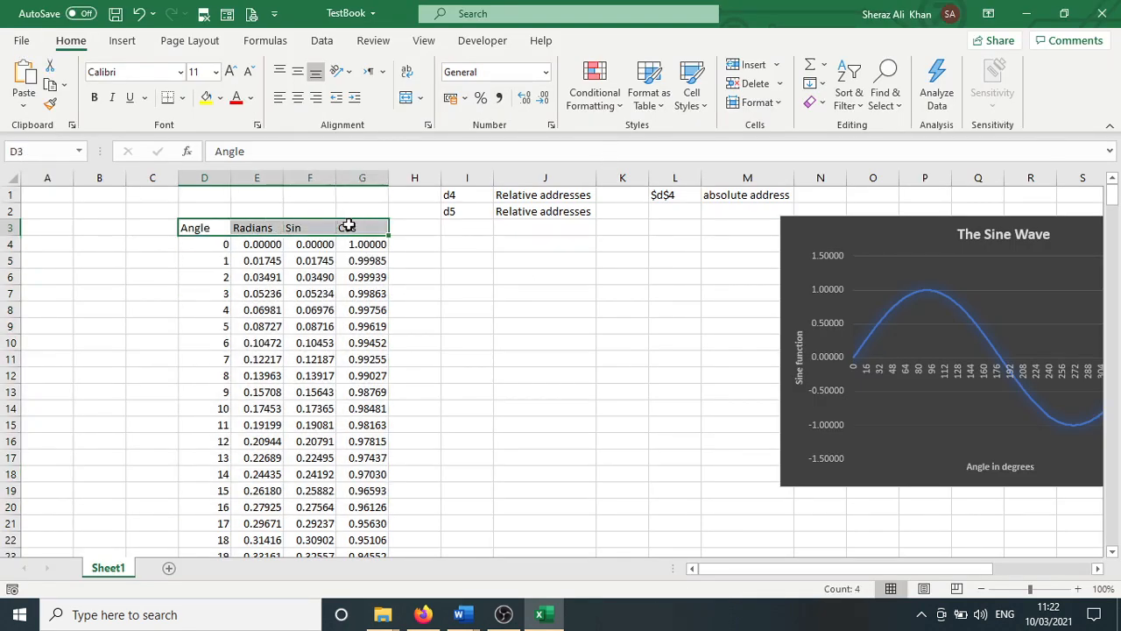
pyautogui.click(94, 97)
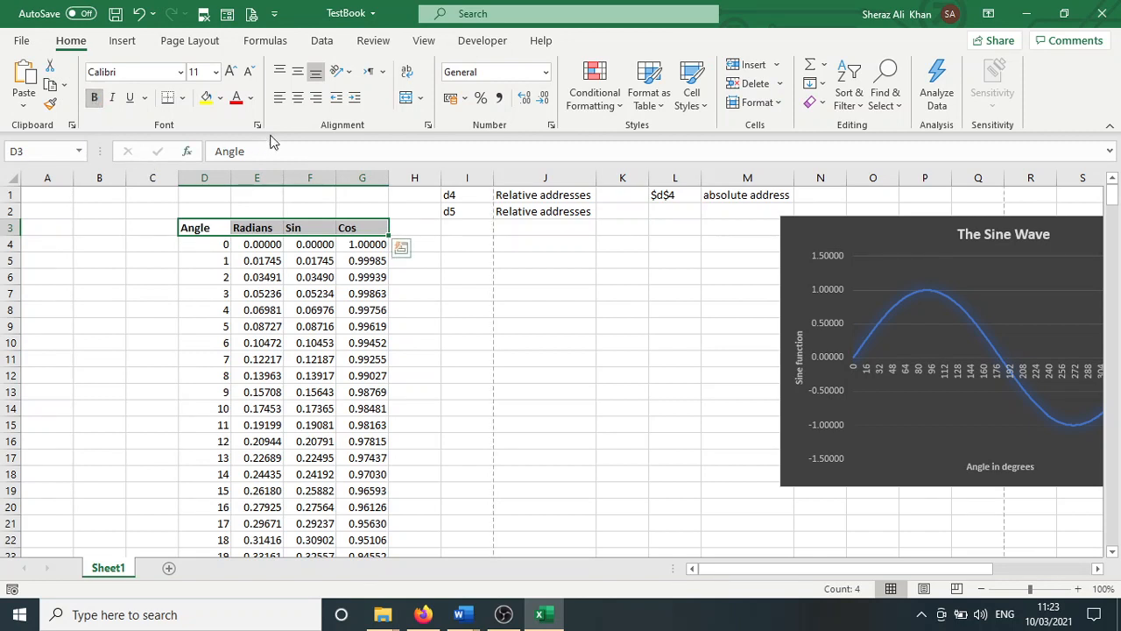
pyautogui.click(297, 98)
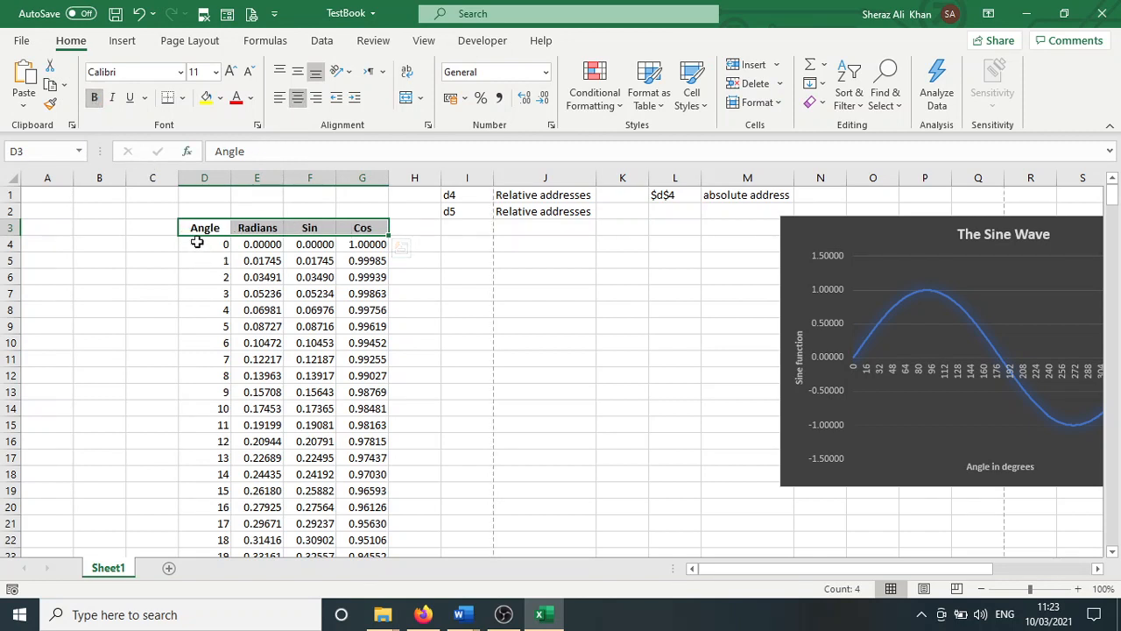
# Apply outside borders and then all borders to the table cells D3:G21
pyautogui.moveTo(184, 226); pyautogui.dragTo(383, 521)
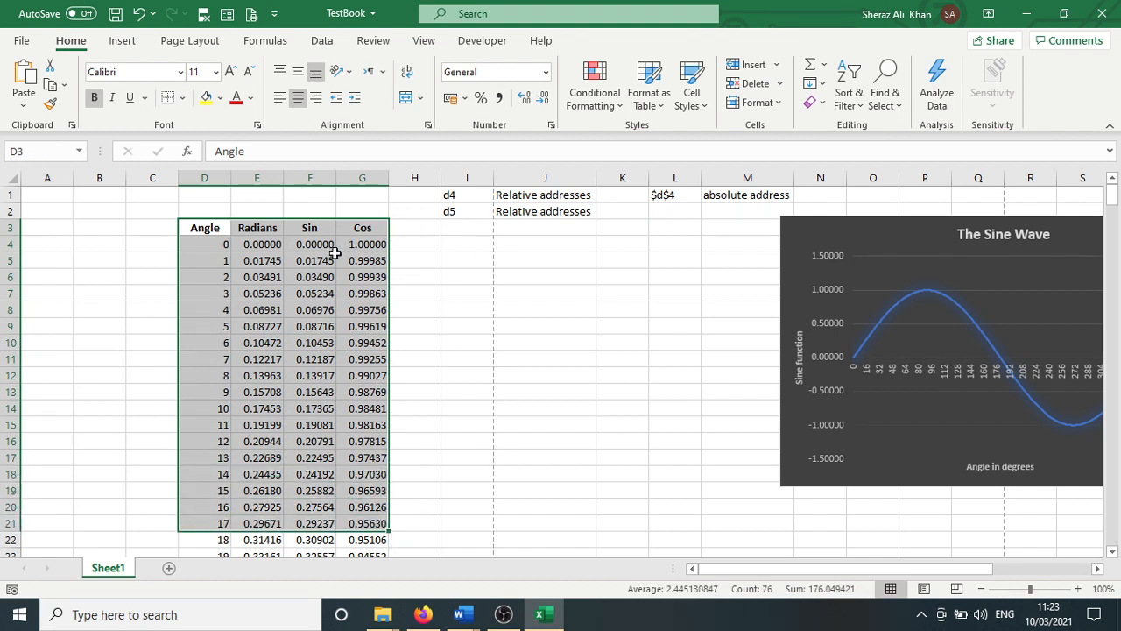
pyautogui.click(182, 99)
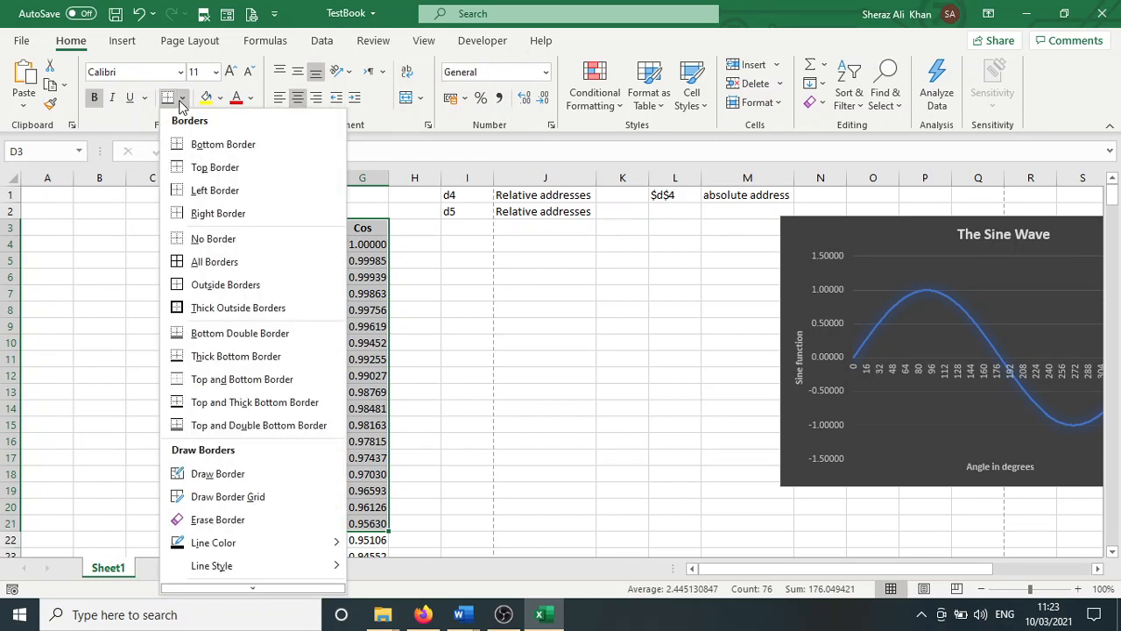
pyautogui.click(181, 100)
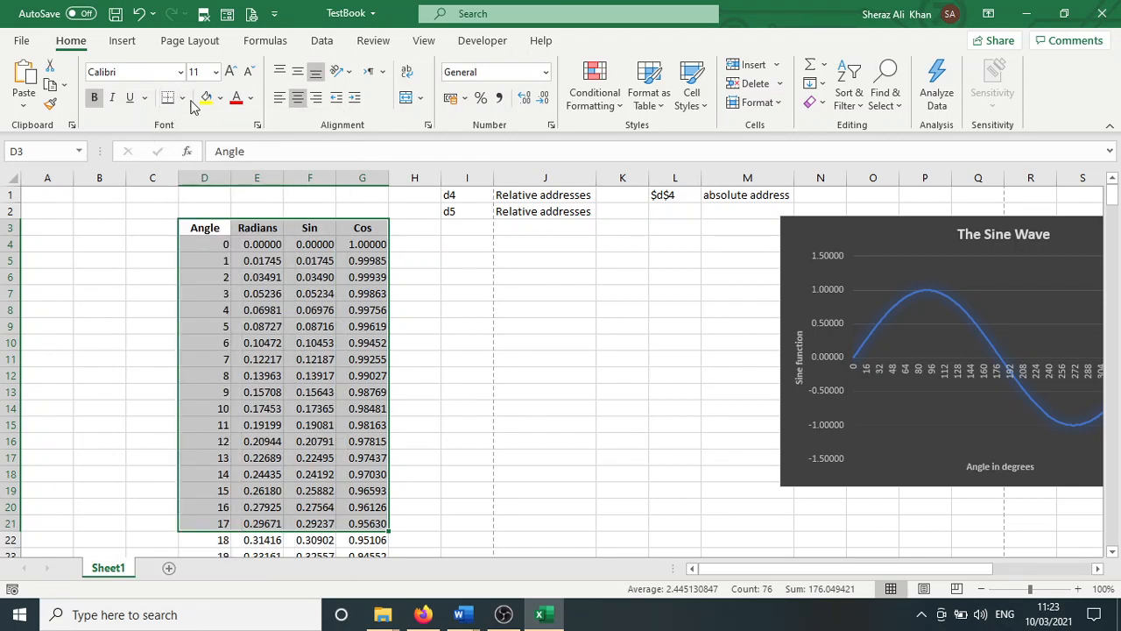
pyautogui.click(182, 99)
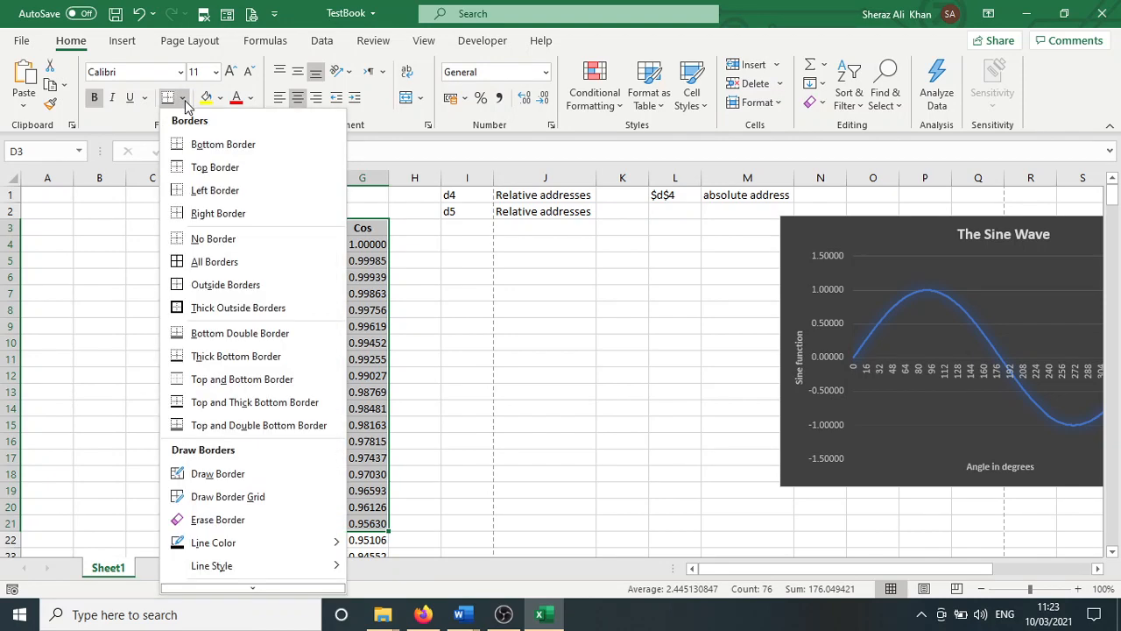
pyautogui.click(217, 280)
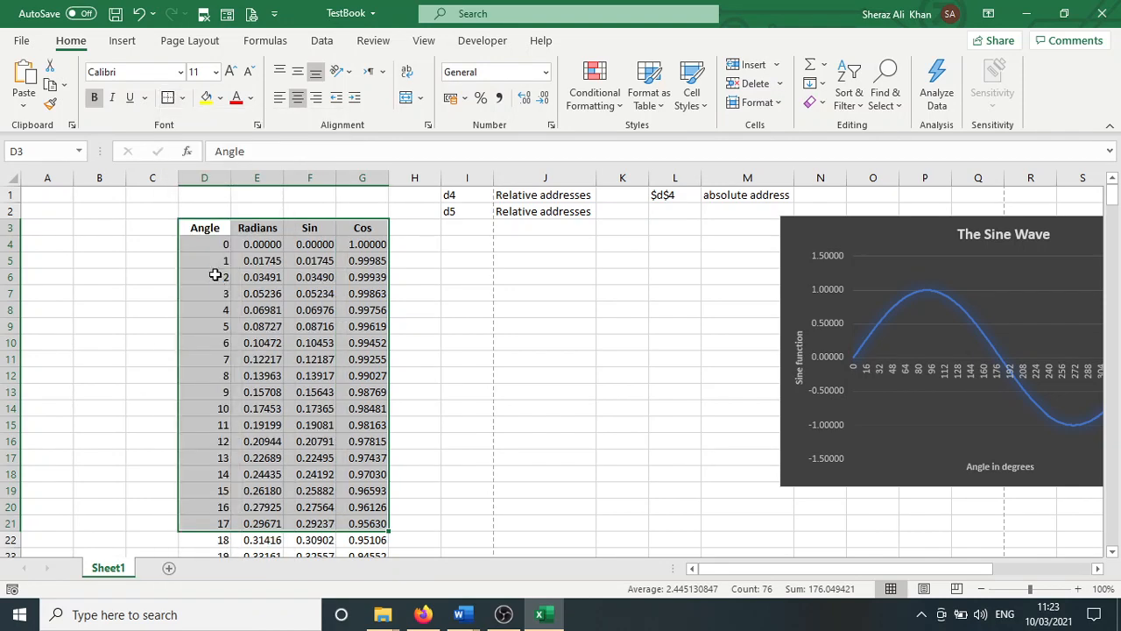
pyautogui.click(182, 99)
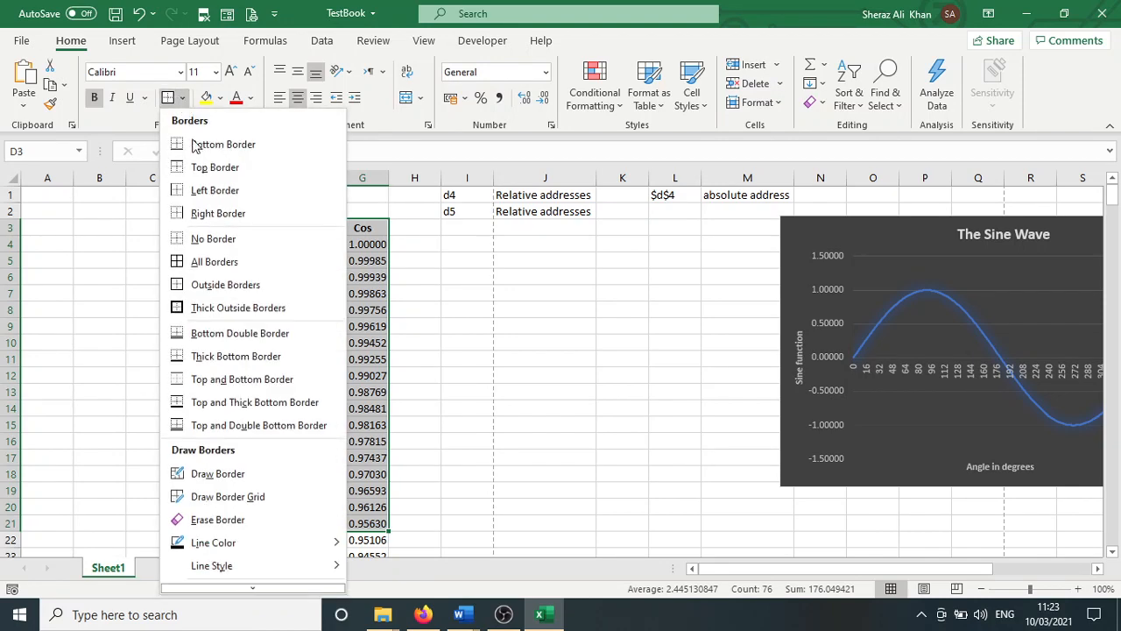
pyautogui.click(211, 260)
pyautogui.click(513, 309)
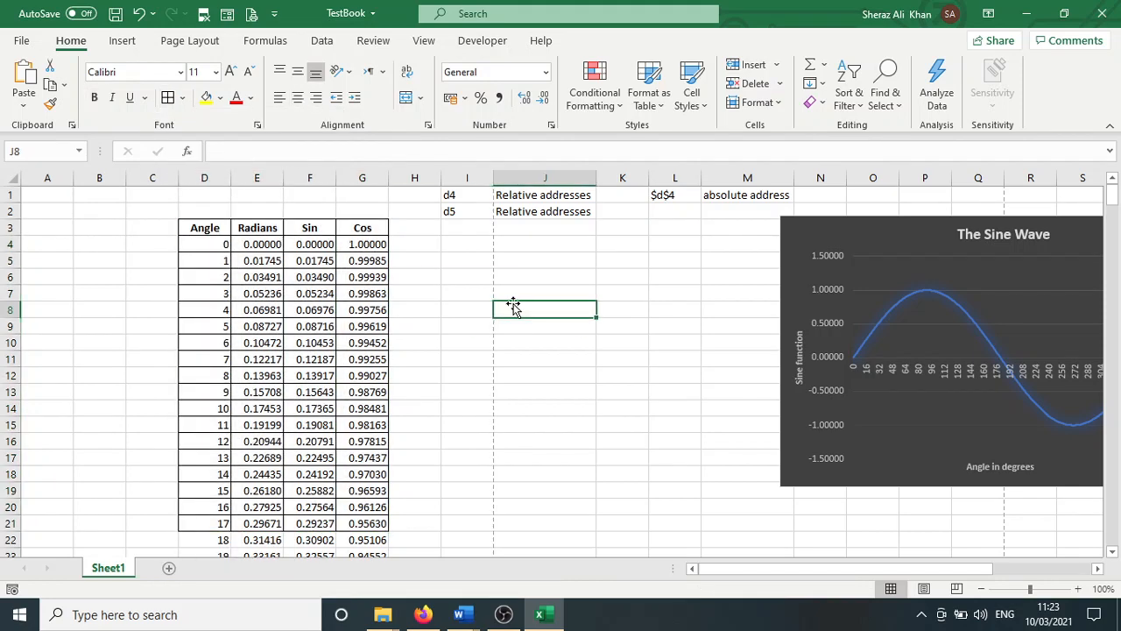
# Set the bordered table range D3:G21 as the sheet's print area
pyautogui.click(184, 228)
pyautogui.moveTo(184, 227); pyautogui.dragTo(379, 526)
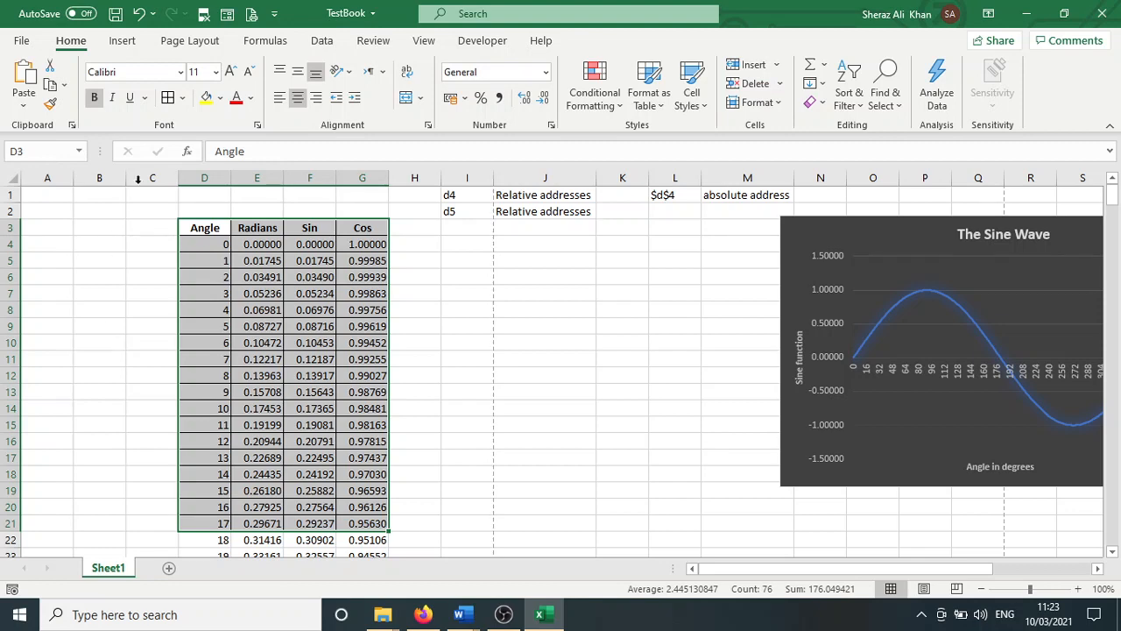
pyautogui.click(194, 45)
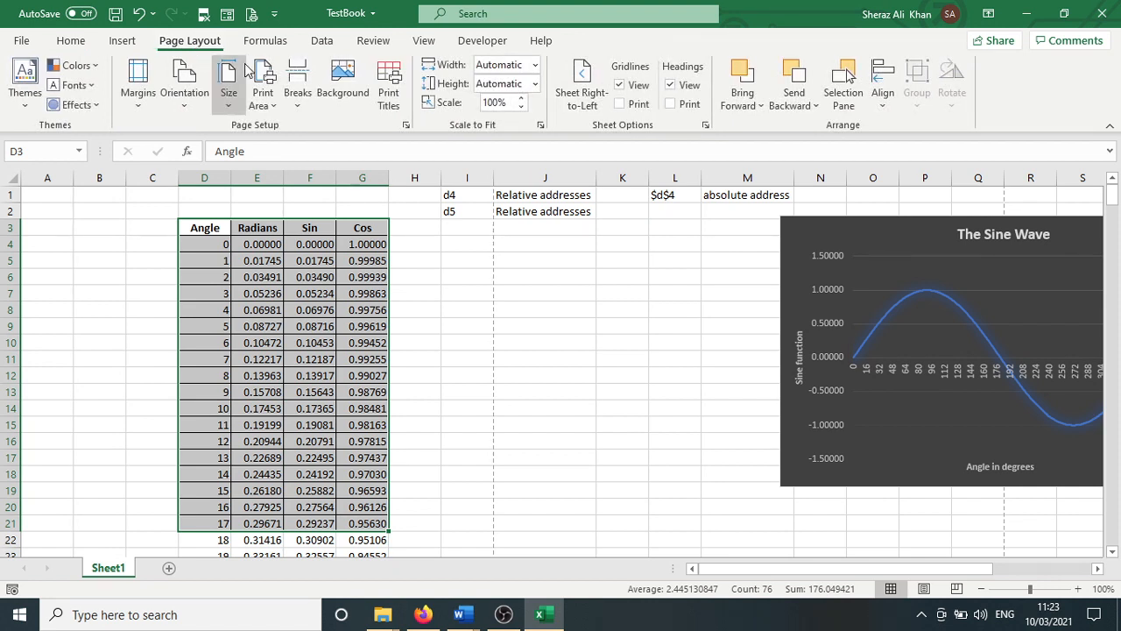
pyautogui.click(269, 106)
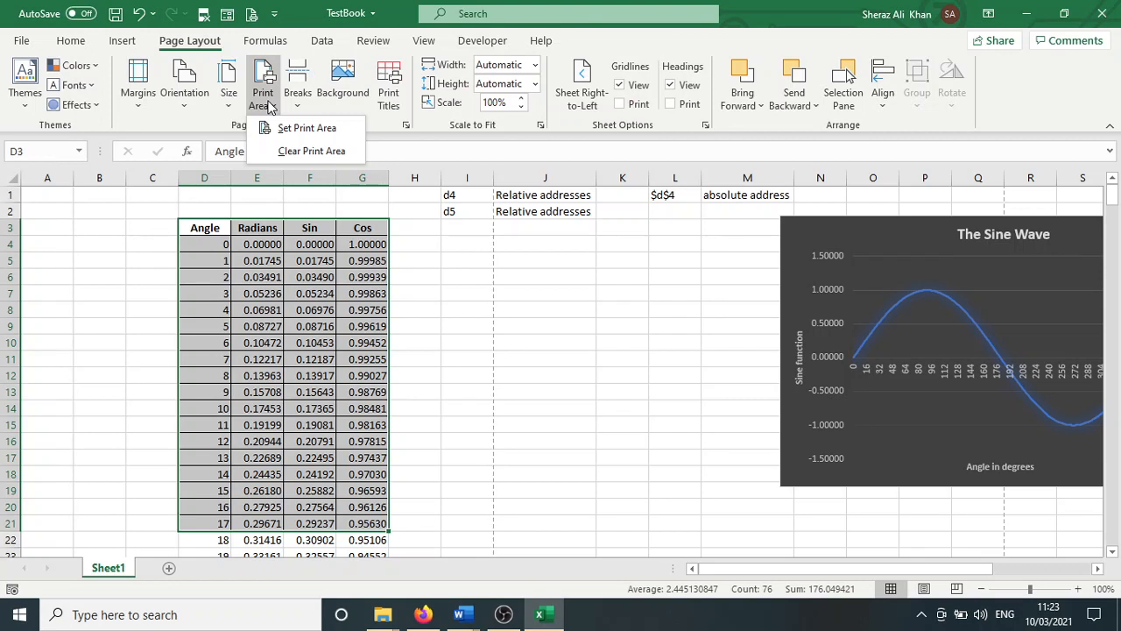
pyautogui.click(289, 129)
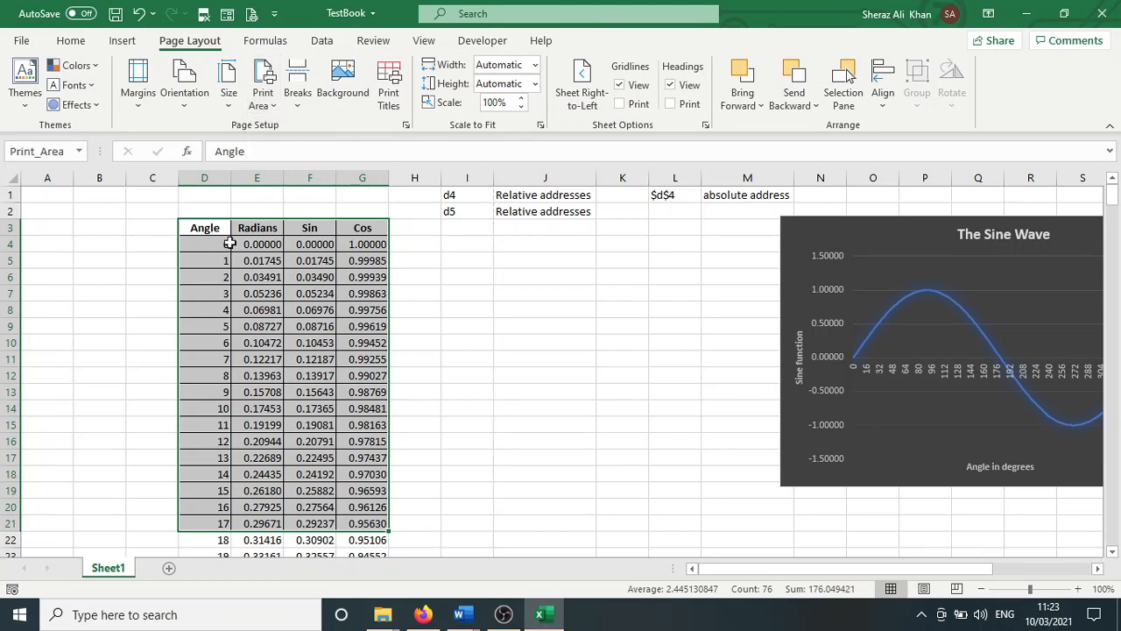
pyautogui.moveTo(197, 230); pyautogui.dragTo(383, 525)
pyautogui.click(277, 126)
# Preview the printed table, inspect the available paper sizes in Page Setup and return to the worksheet without changes
pyautogui.click(250, 13)
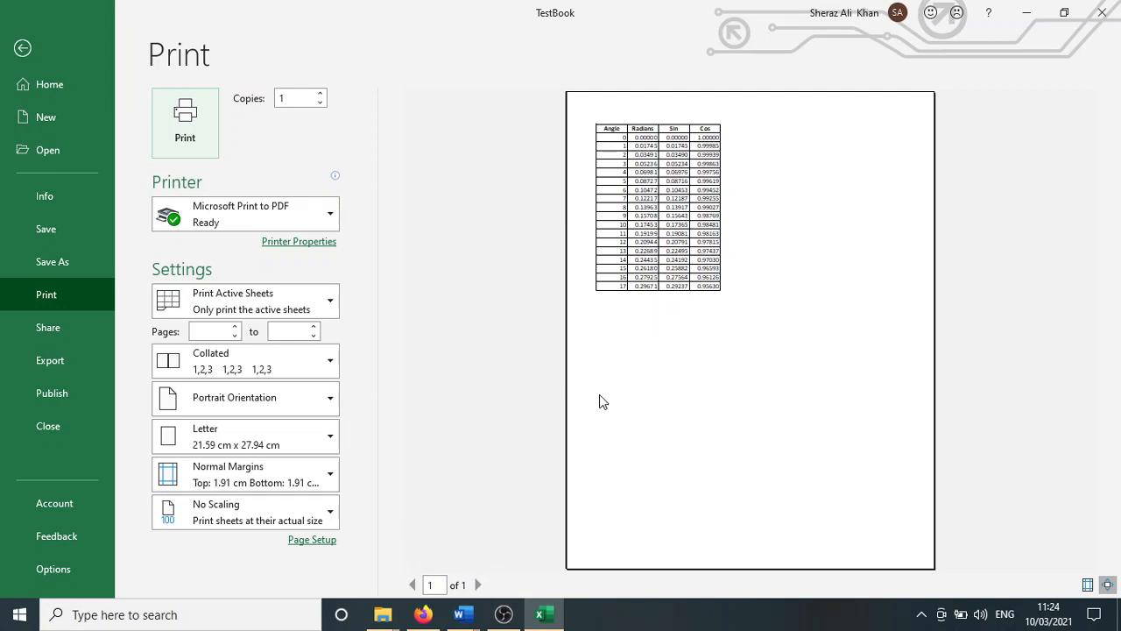
pyautogui.click(321, 542)
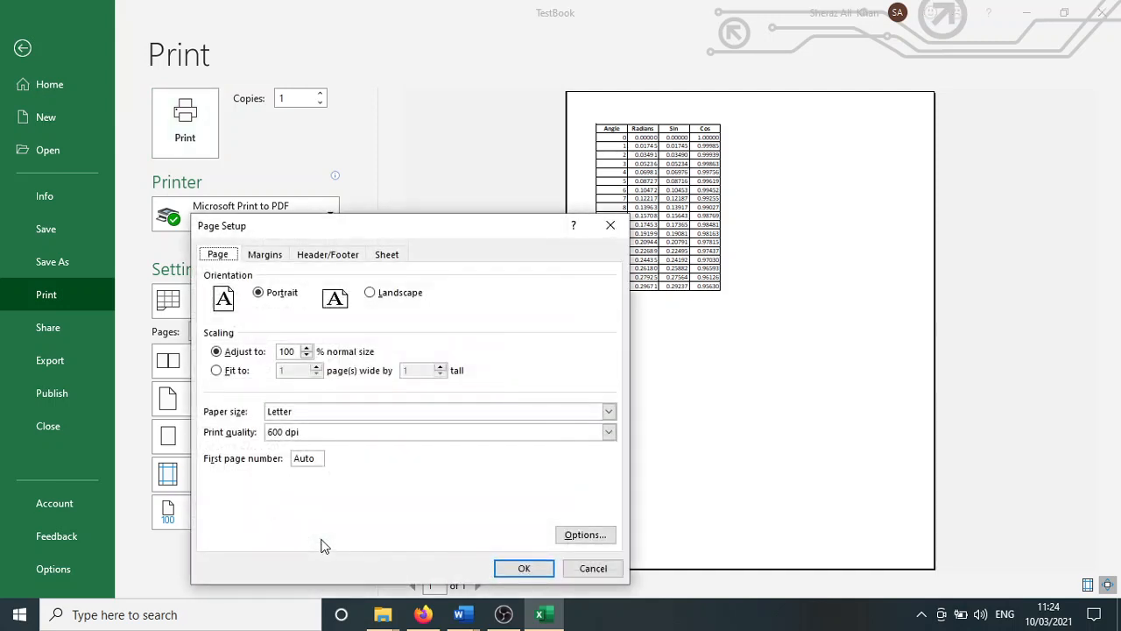
pyautogui.moveTo(456, 226); pyautogui.dragTo(430, 124)
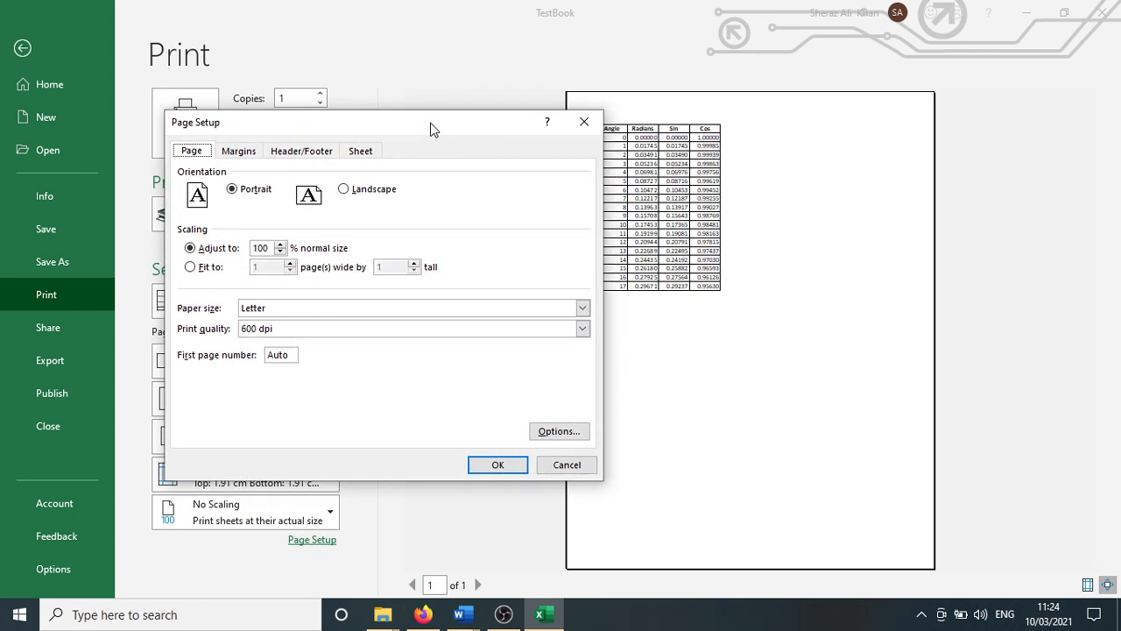
pyautogui.click(334, 309)
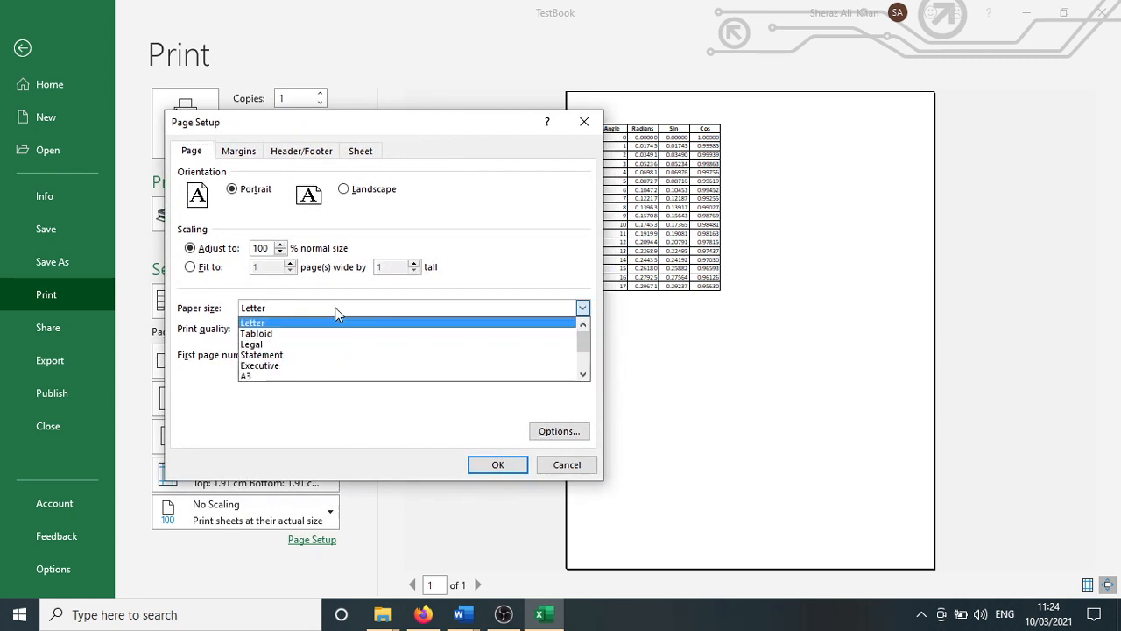
pyautogui.click(334, 313)
pyautogui.click(571, 470)
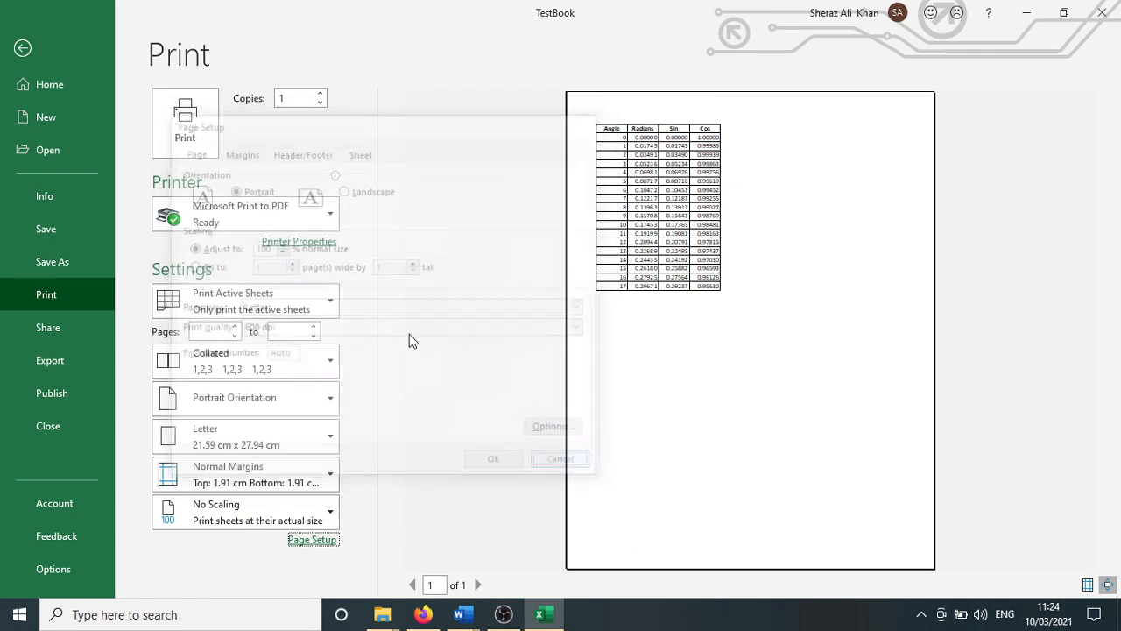
pyautogui.click(23, 50)
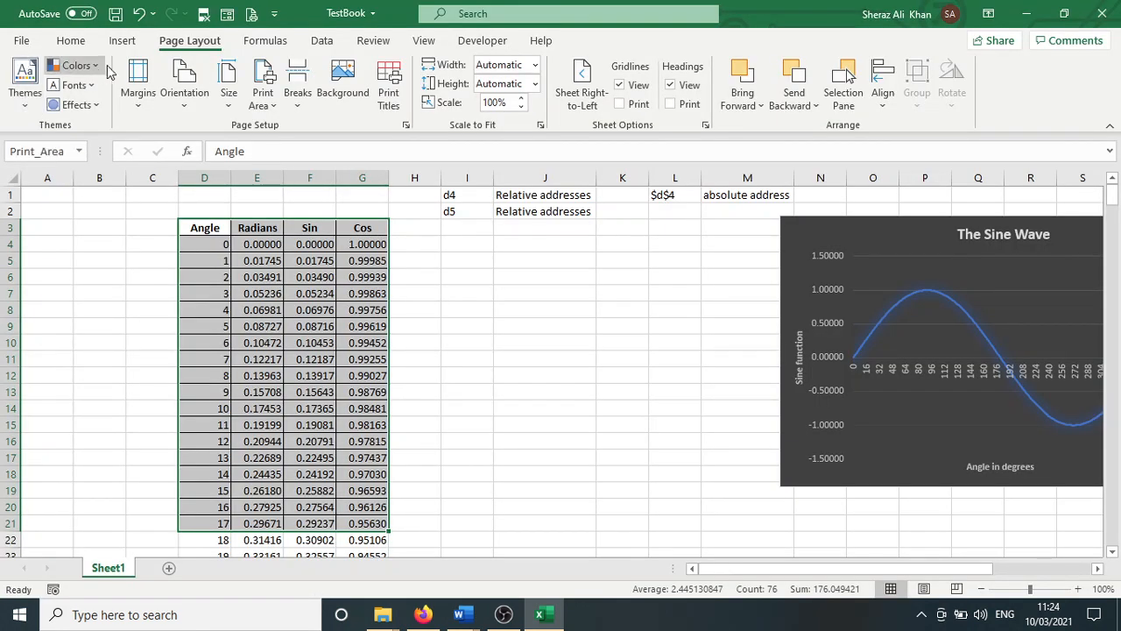
# Set the sheet's paper size to A4 and check the page orientation options
pyautogui.click(231, 105)
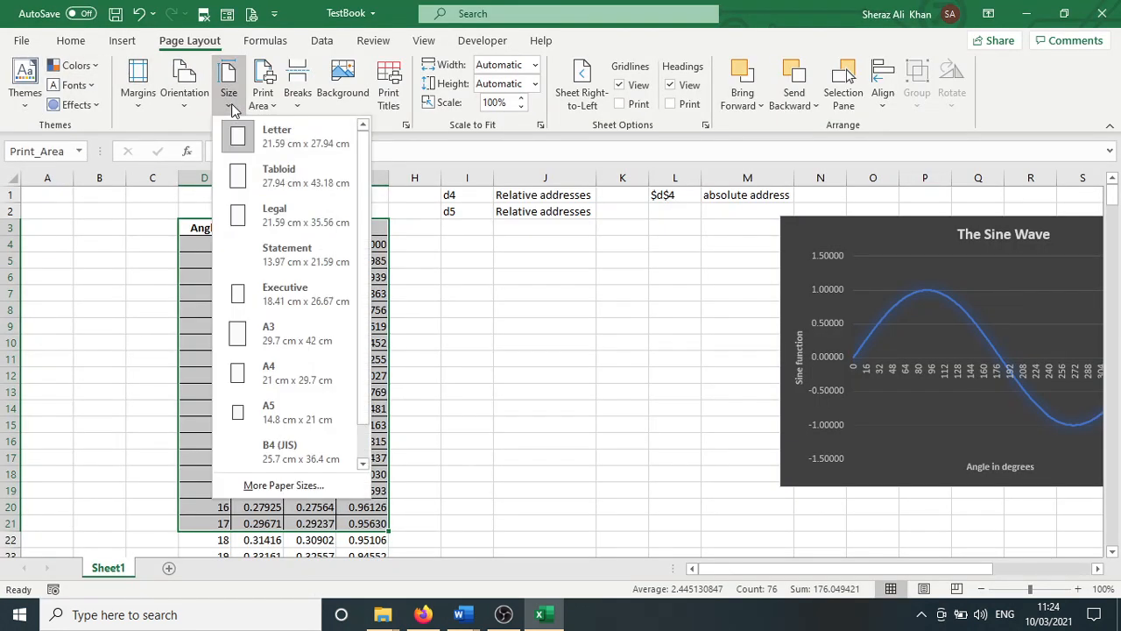
pyautogui.click(272, 366)
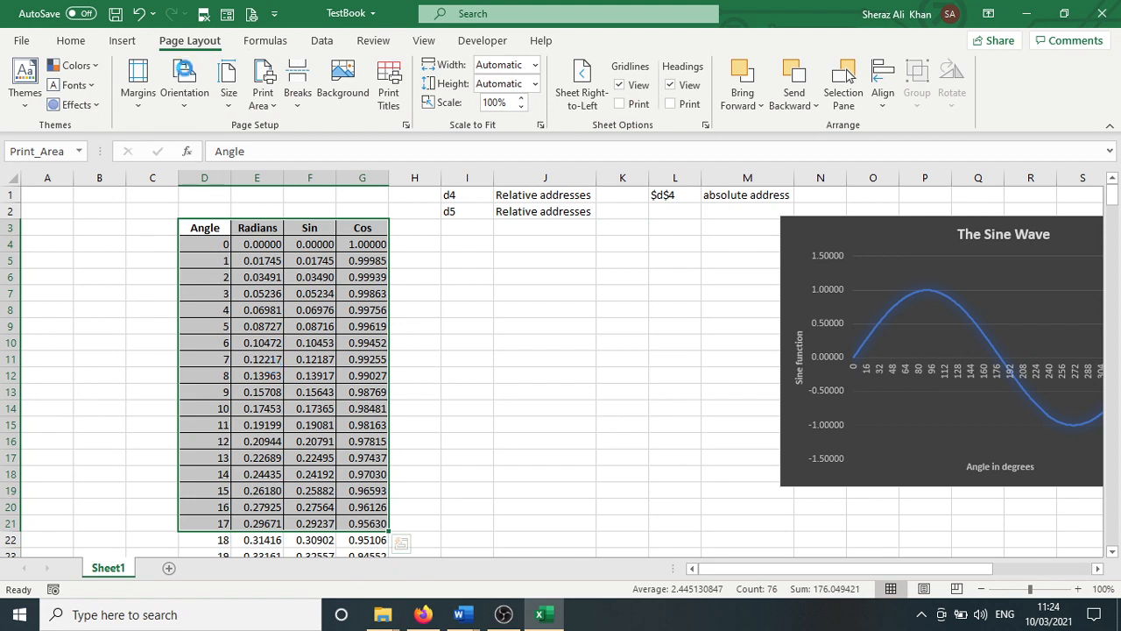
pyautogui.click(183, 89)
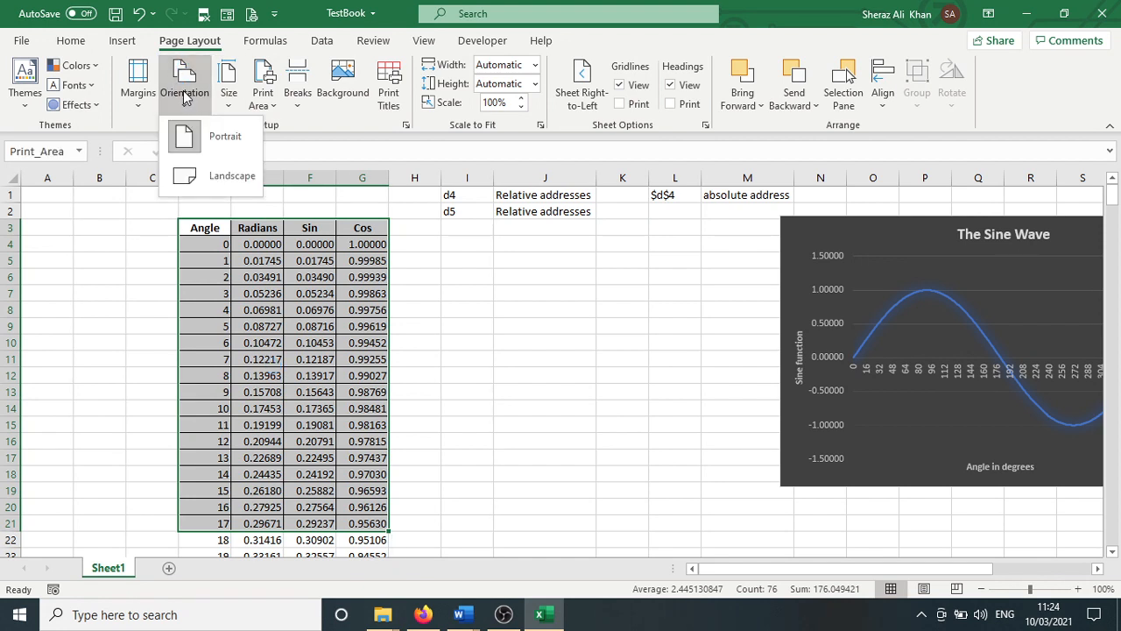
pyautogui.click(149, 105)
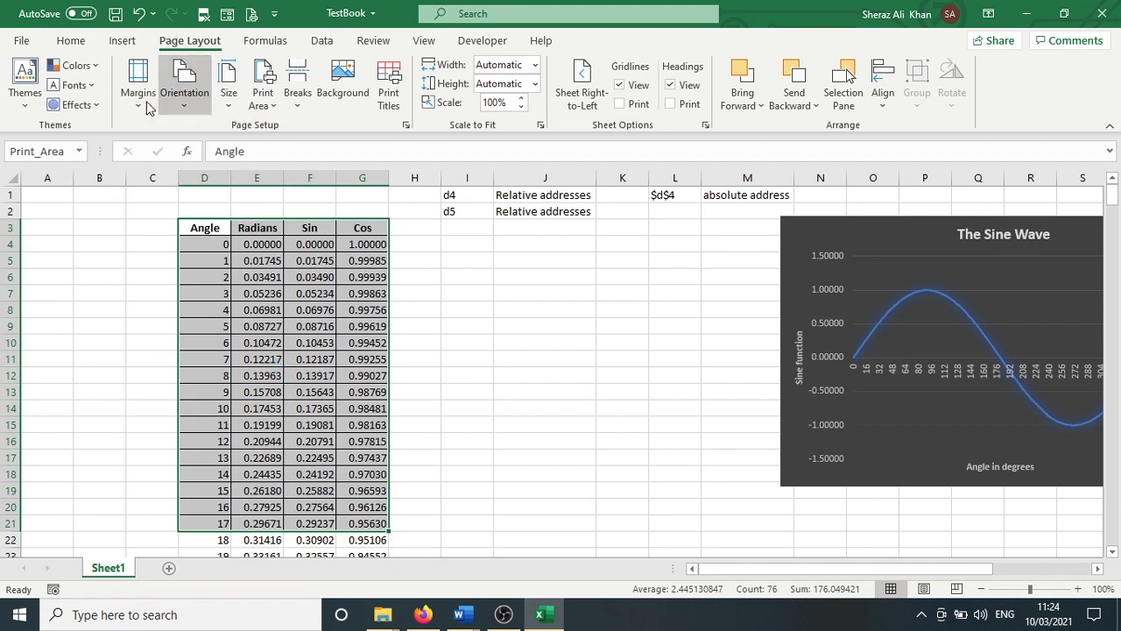
pyautogui.click(146, 101)
pyautogui.click(147, 103)
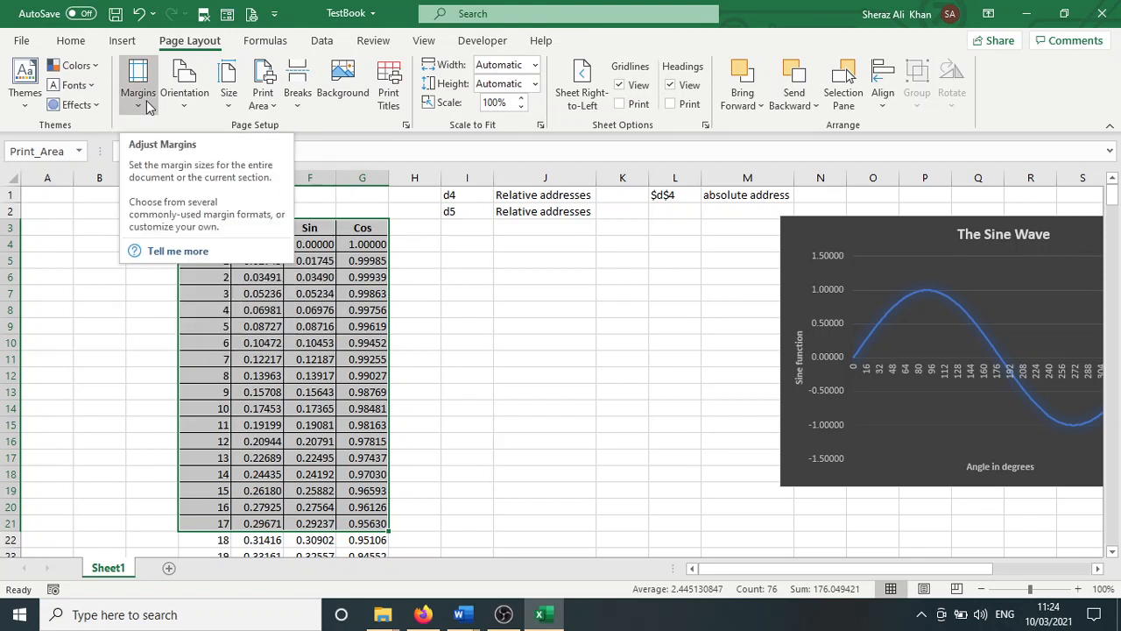
# Open the print preview and center the table horizontally on the page through Page Setup
pyautogui.click(251, 15)
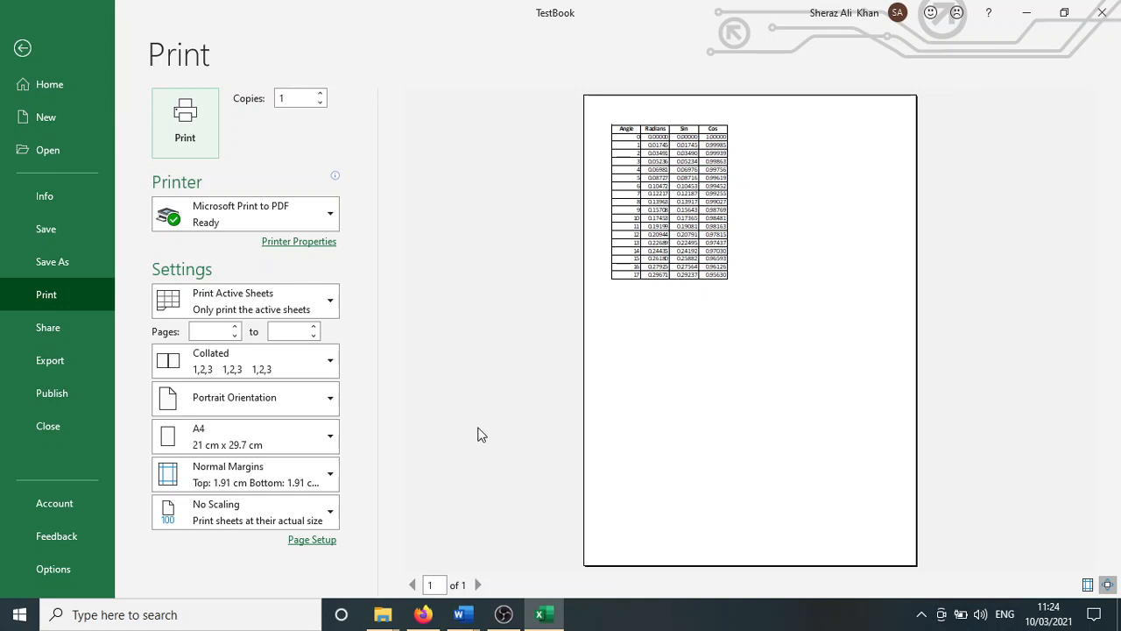
pyautogui.click(321, 542)
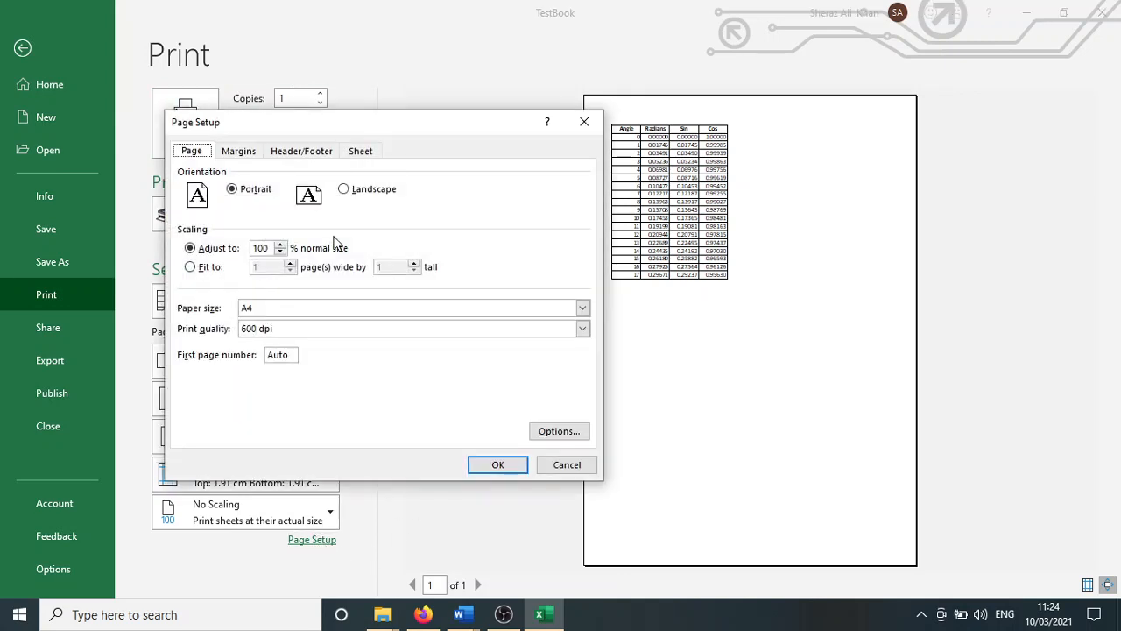
pyautogui.moveTo(507, 118); pyautogui.dragTo(404, 118)
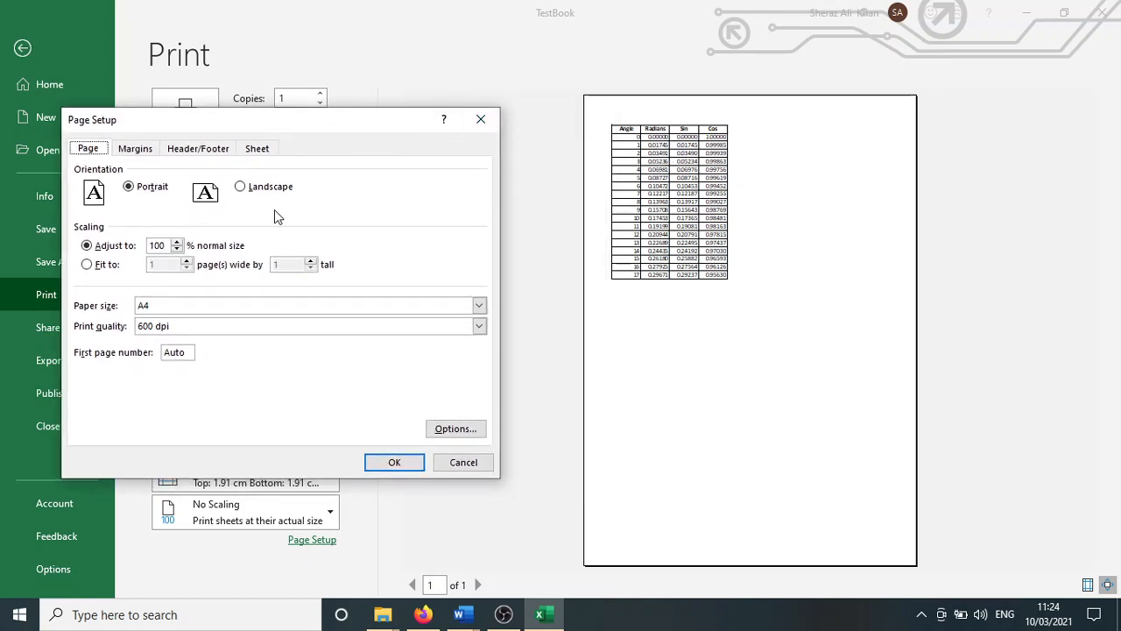
pyautogui.click(135, 149)
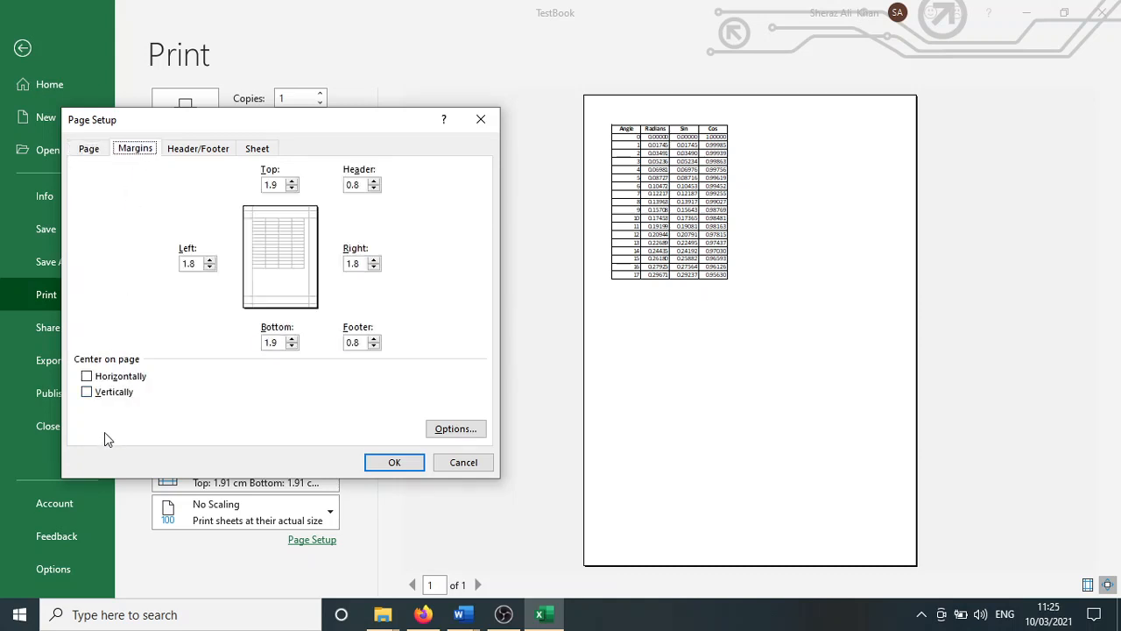
pyautogui.click(107, 383)
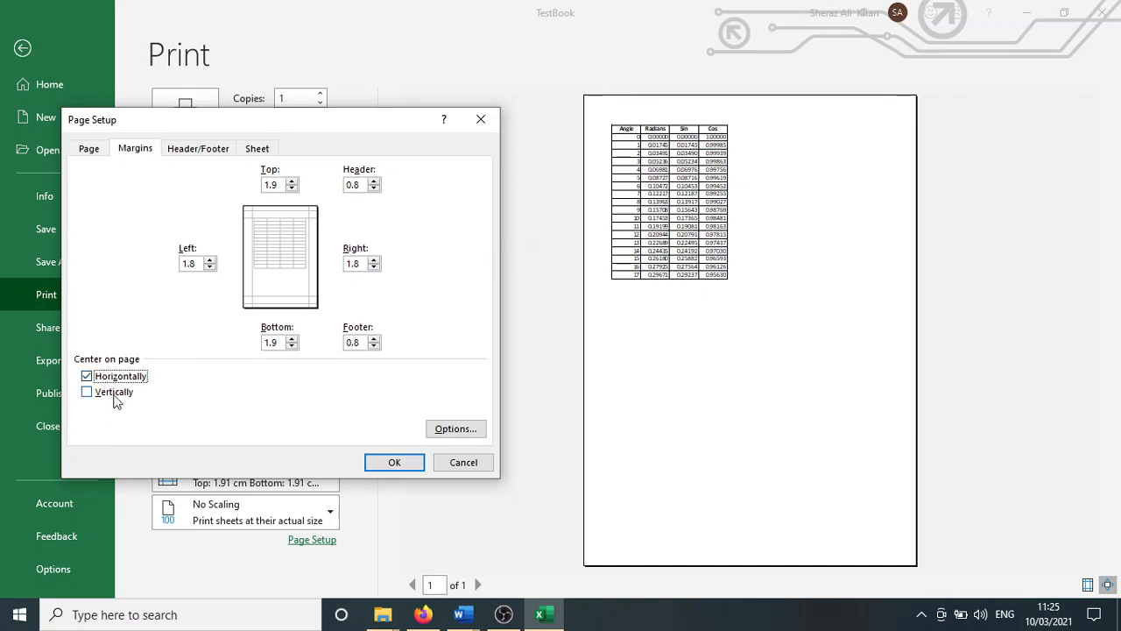
pyautogui.click(114, 382)
pyautogui.click(114, 382)
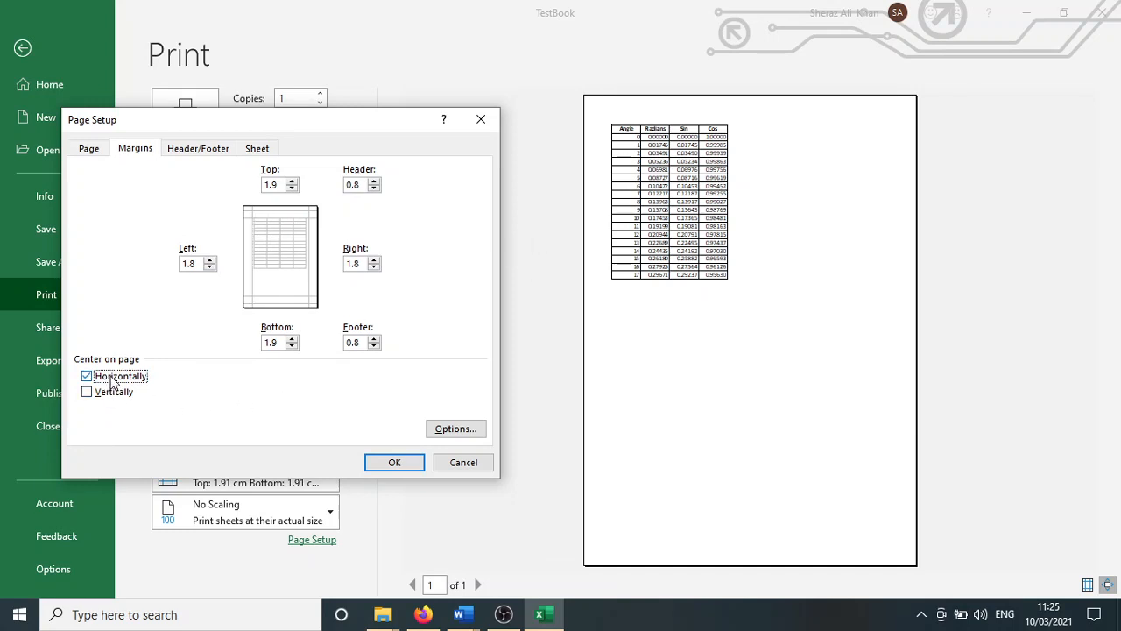
pyautogui.click(404, 462)
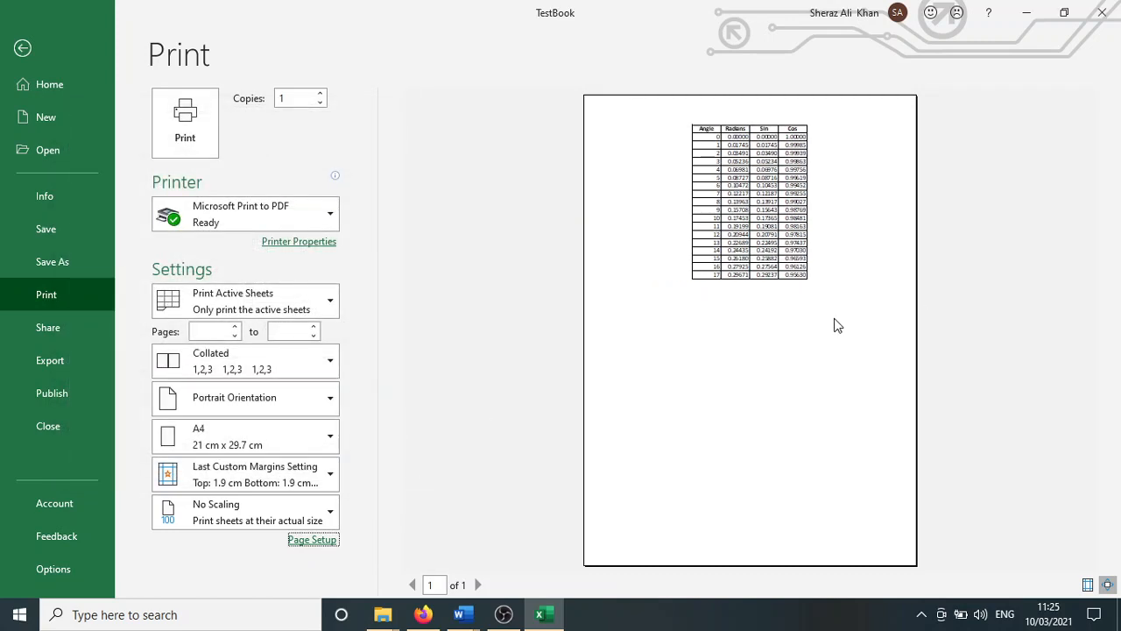
# Center the table vertically on the printed page as well
pyautogui.click(312, 539)
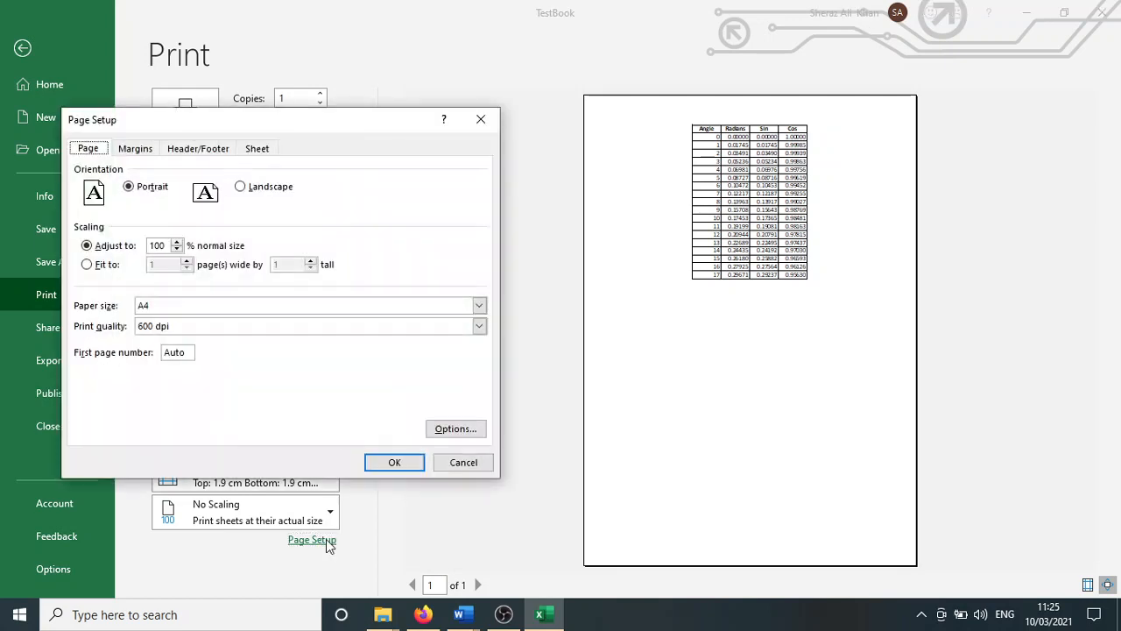
pyautogui.click(136, 149)
pyautogui.click(113, 392)
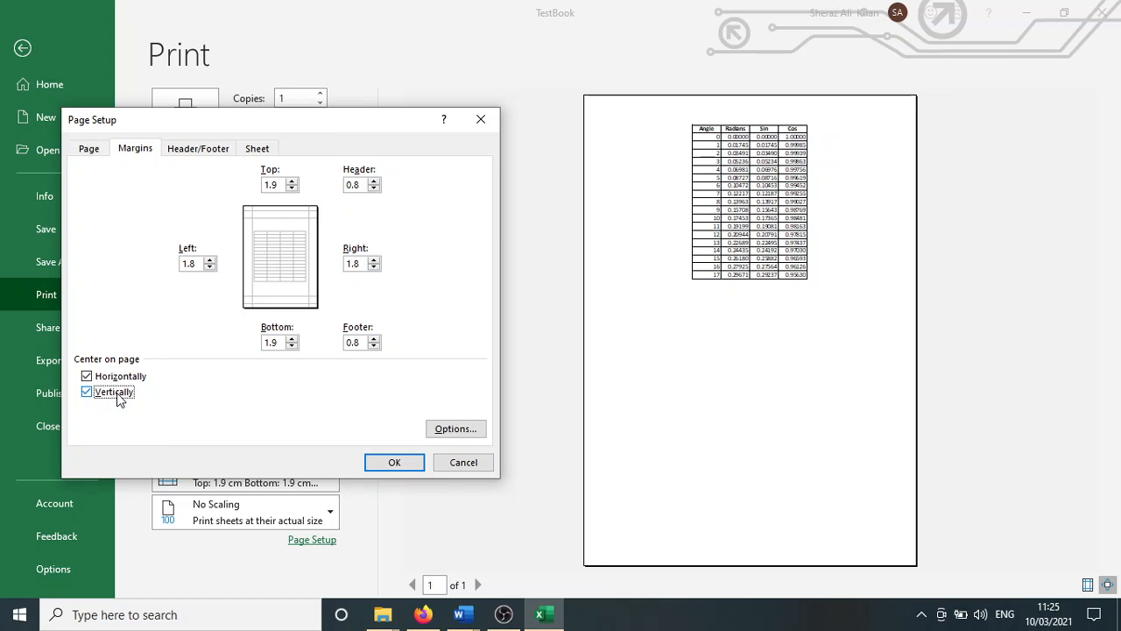
pyautogui.click(394, 461)
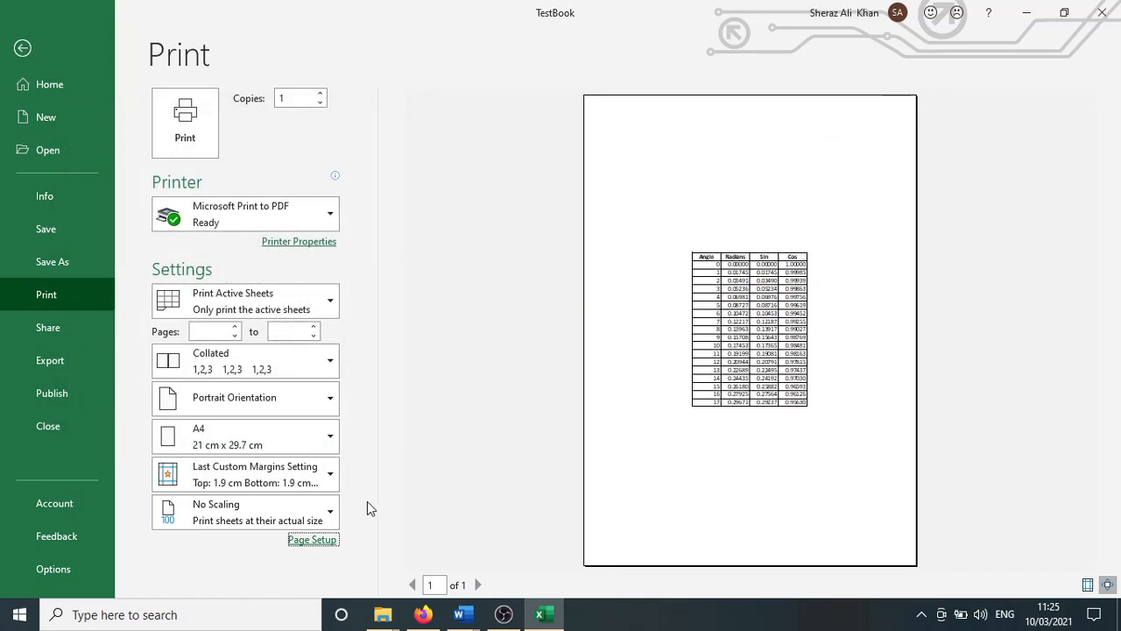
# Create a custom footer with the page number in the center section and the date in the right section
pyautogui.click(328, 542)
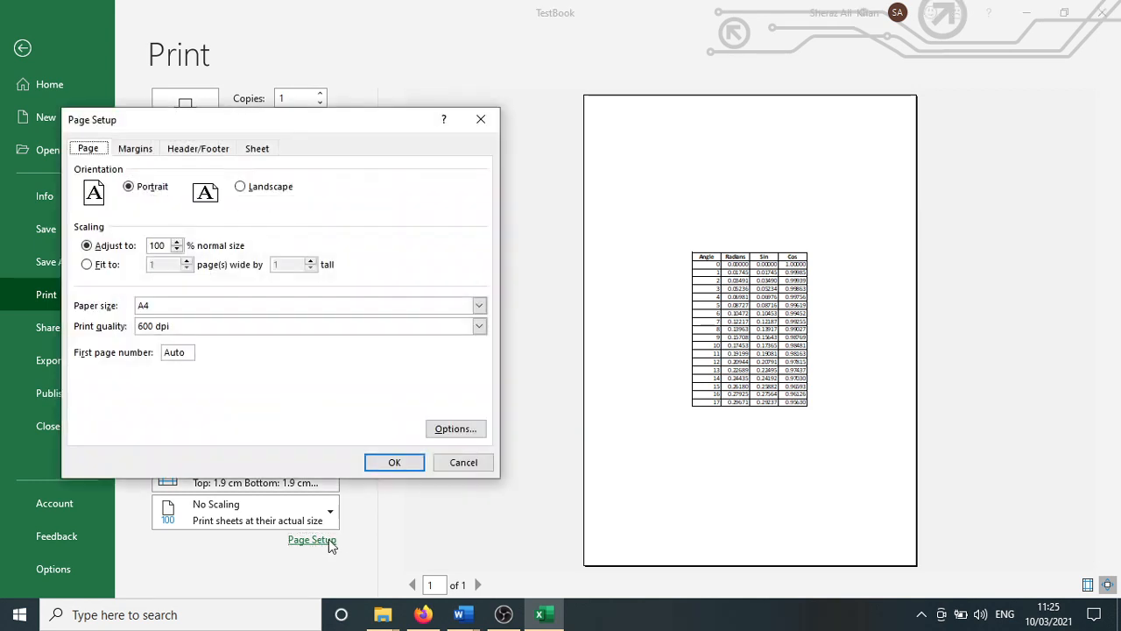
pyautogui.click(204, 151)
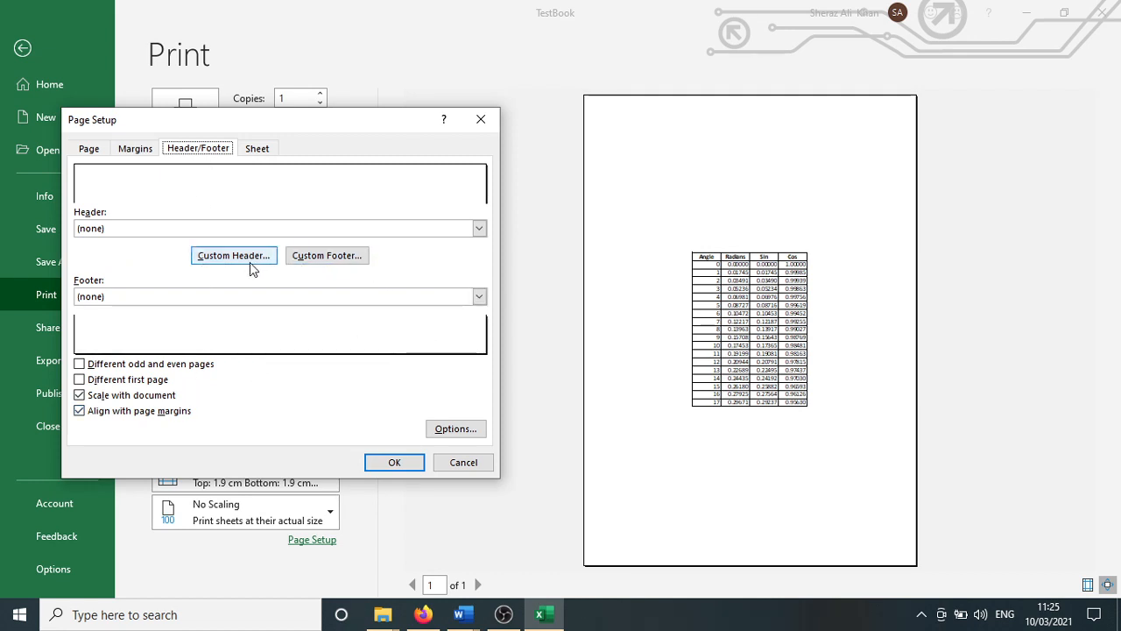
pyautogui.click(308, 256)
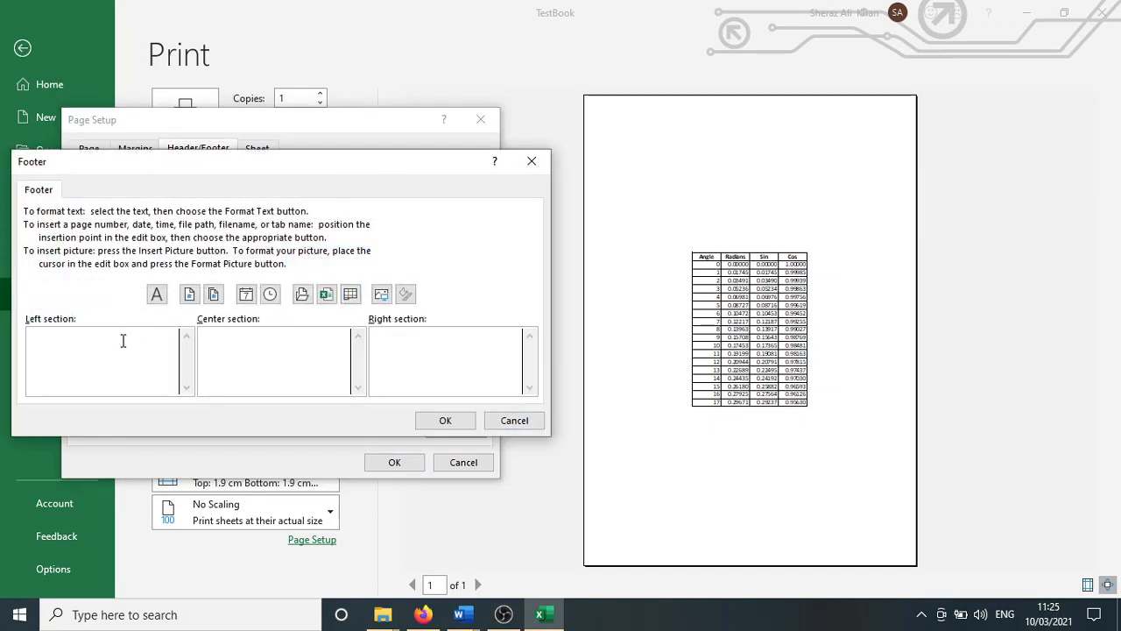
pyautogui.click(190, 295)
pyautogui.click(246, 295)
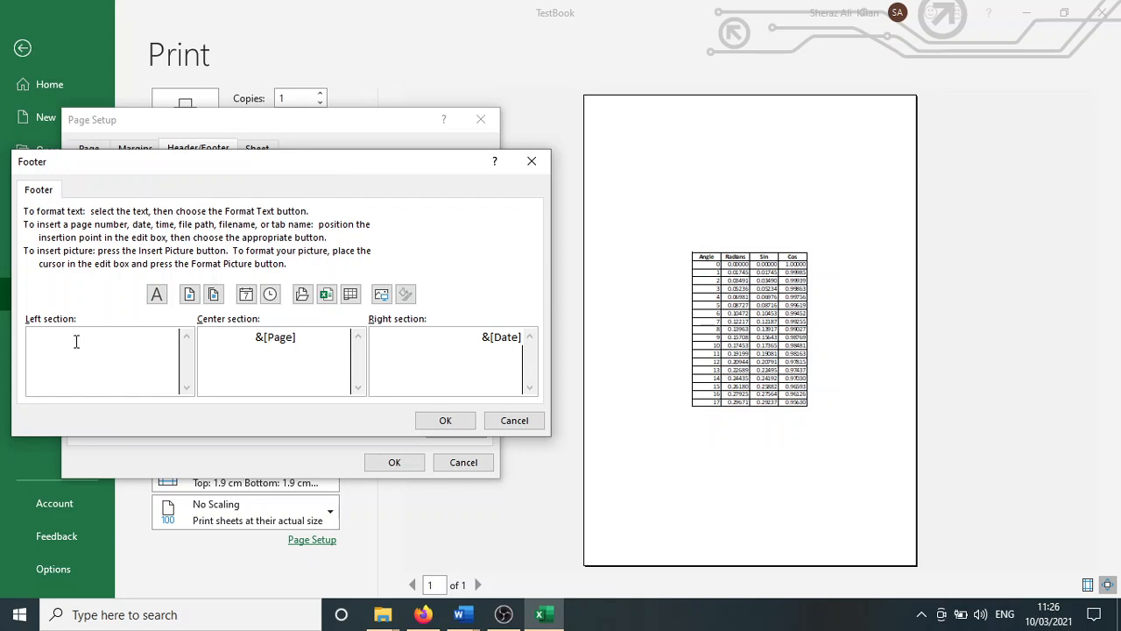
pyautogui.click(446, 421)
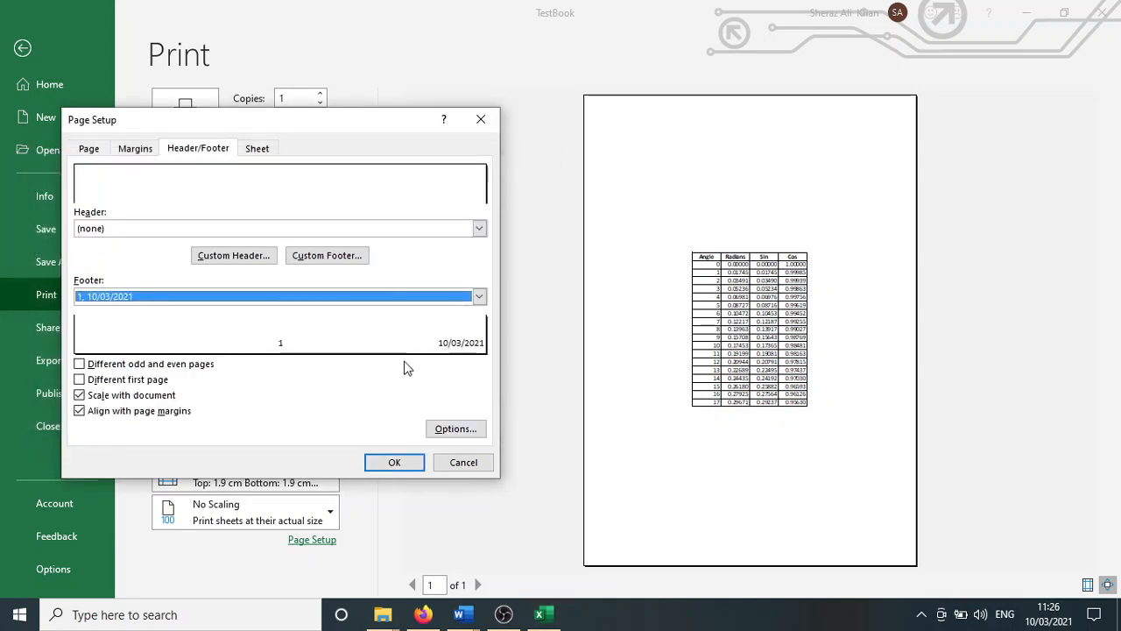
# Add the custom header "Data for the Sine Curve" in the center section, apply the page setup and return to the worksheet
pyautogui.click(263, 255)
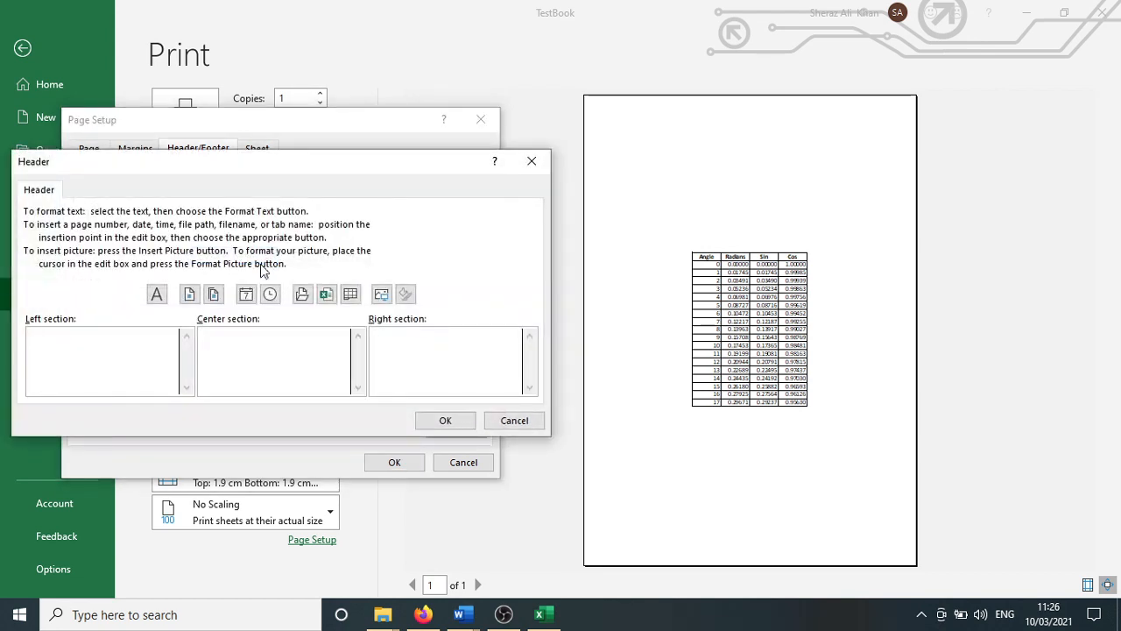
pyautogui.click(250, 341)
pyautogui.write('The Sine')
pyautogui.press('BackSpace')
pyautogui.press('BackSpace')
pyautogui.press('BackSpace')
pyautogui.press('BackSpace')
pyautogui.press('BackSpace')
pyautogui.press('BackSpace')
pyautogui.press('BackSpace')
pyautogui.press('BackSpace')
pyautogui.write('Date')
pyautogui.press('BackSpace')
pyautogui.write('a for the Sine Curve')
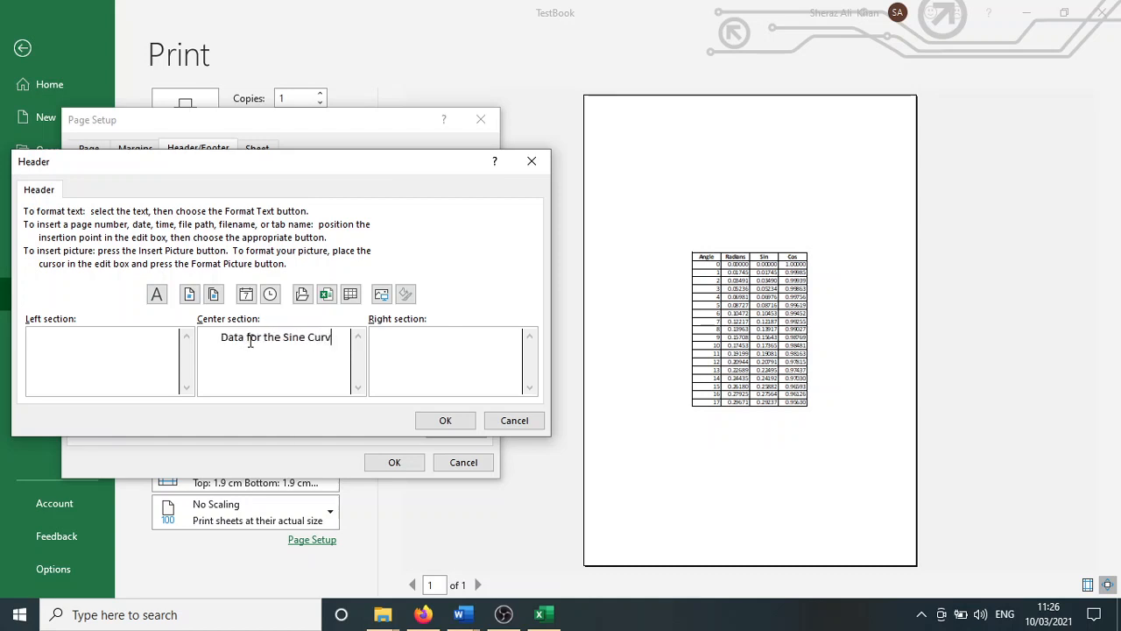
pyautogui.click(442, 421)
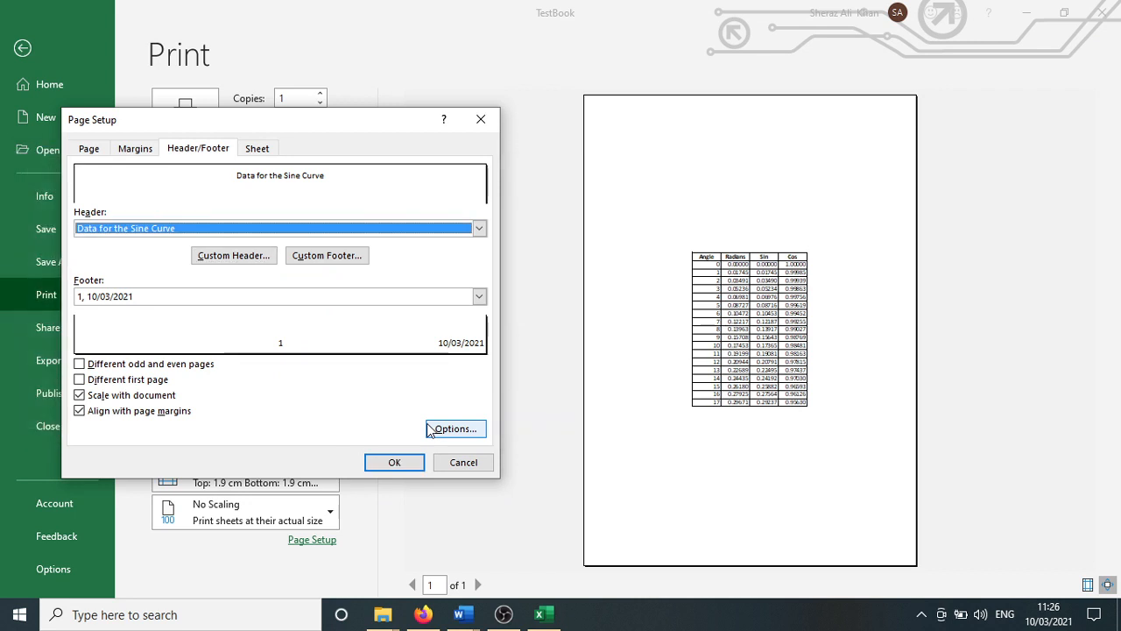
pyautogui.click(408, 467)
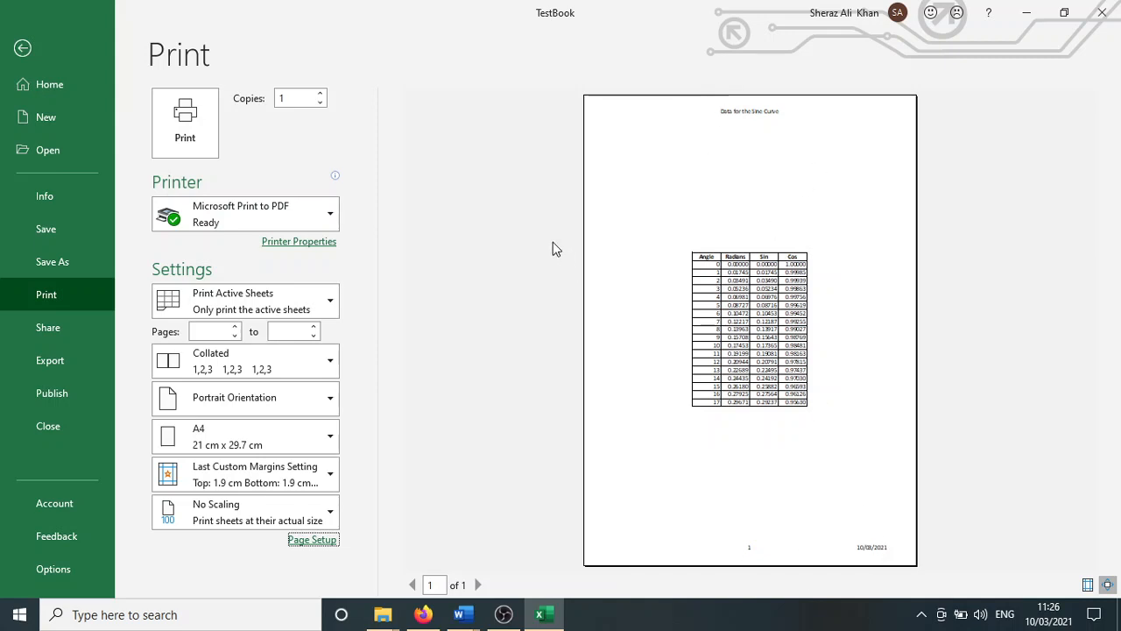
pyautogui.click(26, 50)
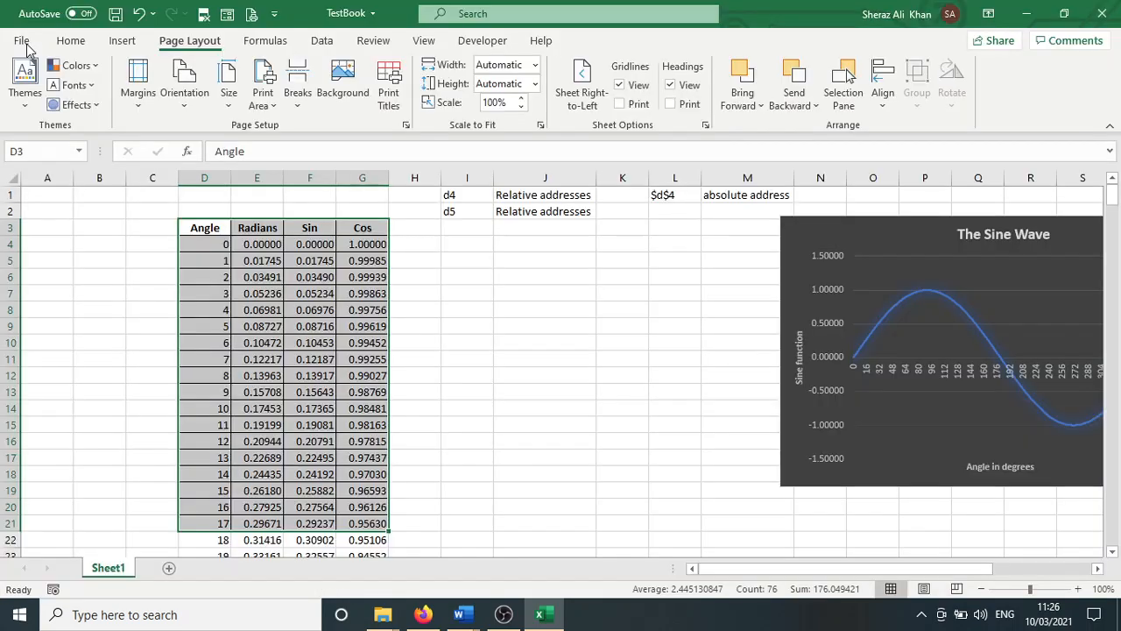
# Set the whole table, from the Angle heading to the 360-degree row (D3:G364), as the print area
pyautogui.click(308, 312)
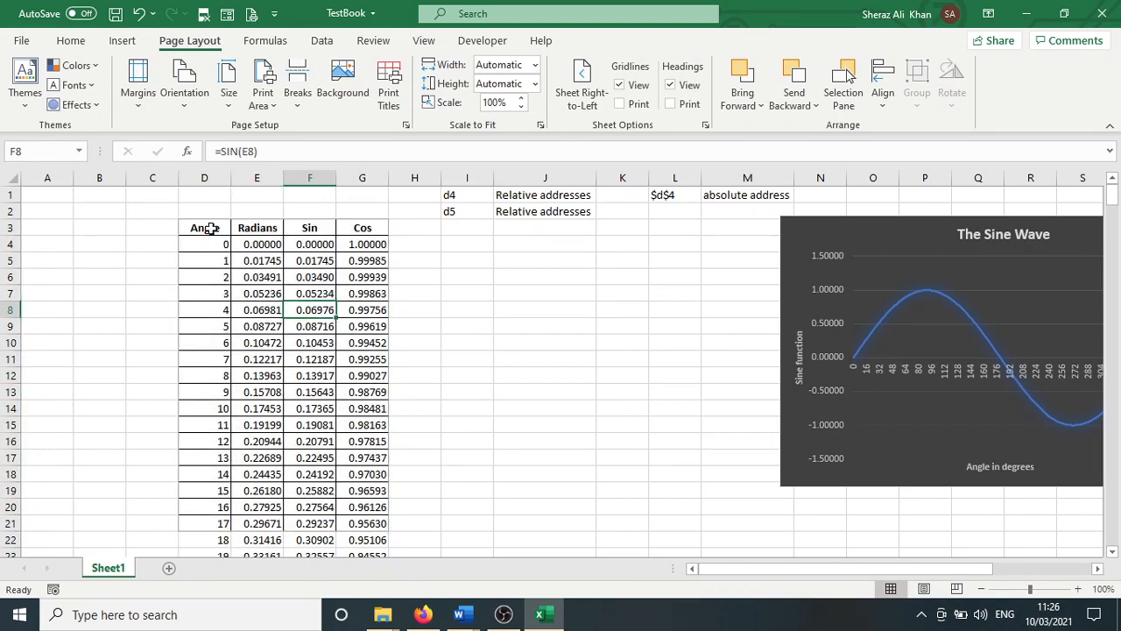
pyautogui.moveTo(204, 228); pyautogui.dragTo(360, 492)
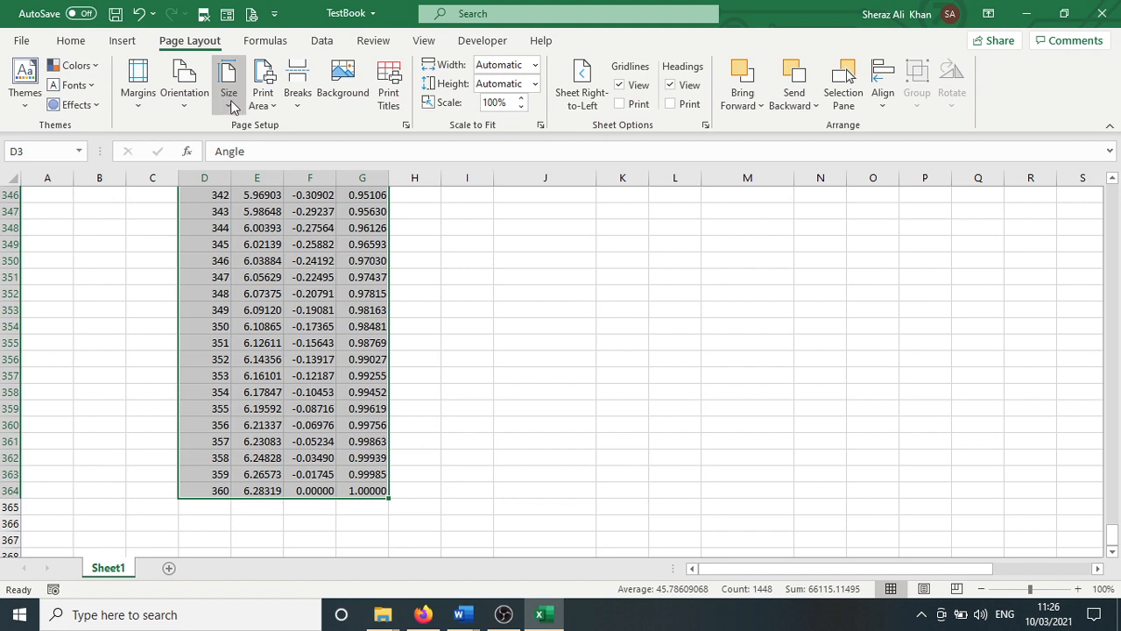
pyautogui.click(262, 100)
pyautogui.click(284, 125)
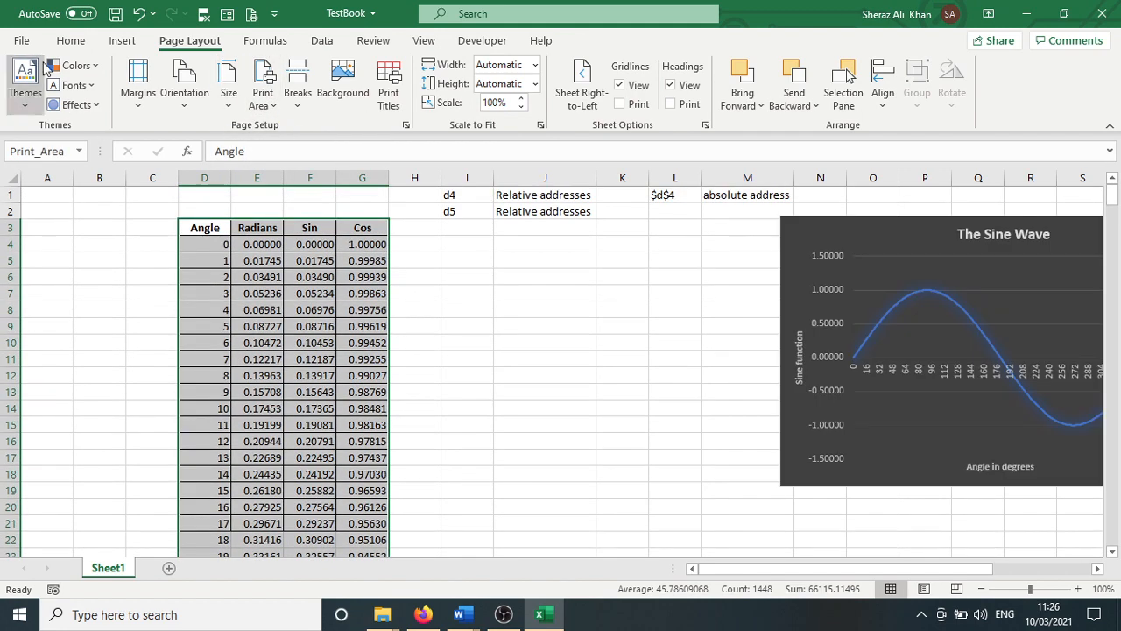
# Open the print preview, check the table's layout and column headings across the first five pages, and return to the worksheet
pyautogui.click(70, 42)
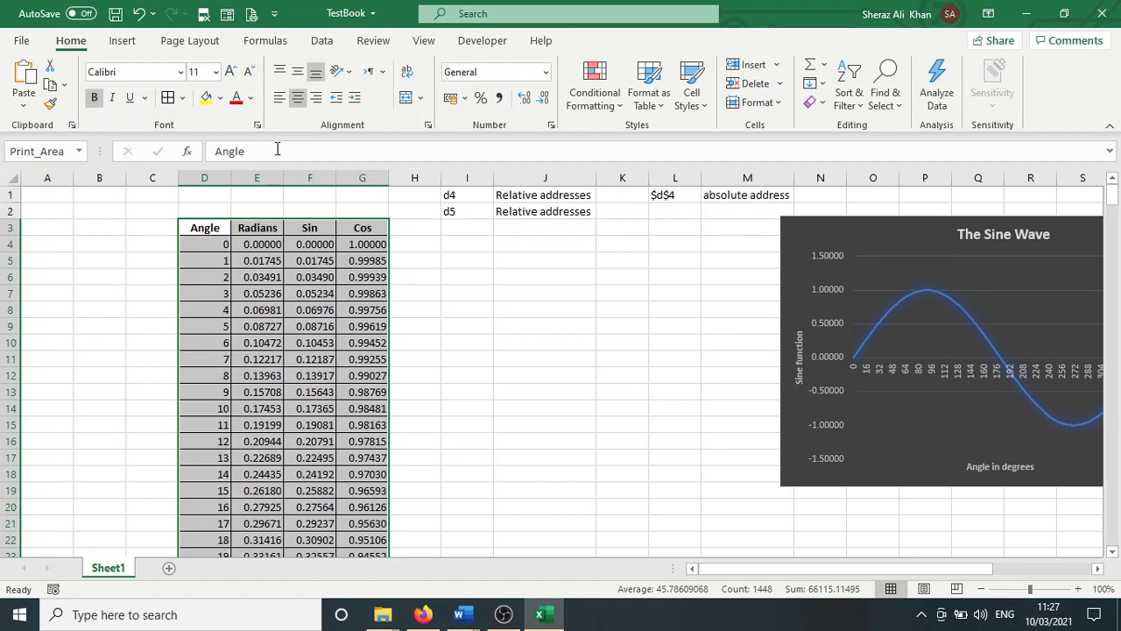
pyautogui.click(252, 14)
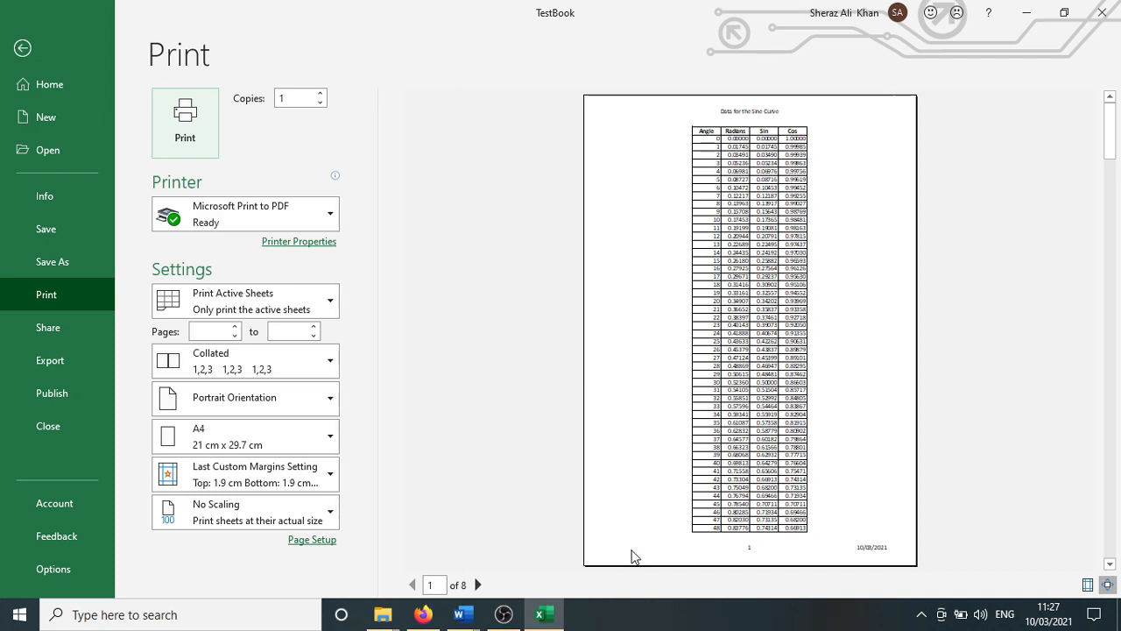
pyautogui.click(478, 585)
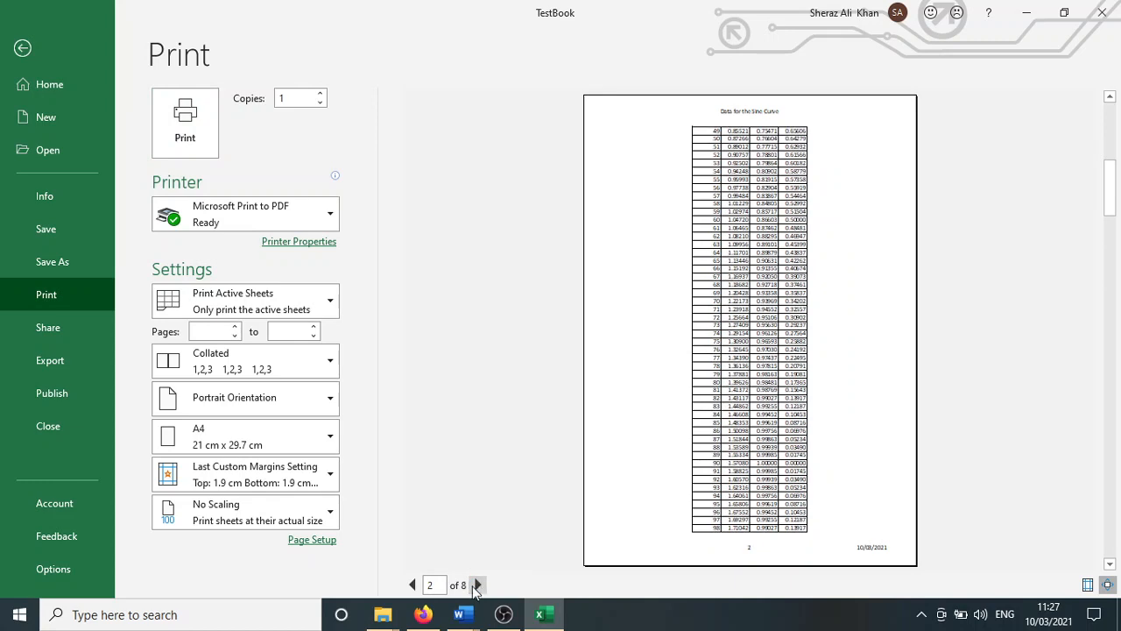
pyautogui.click(413, 584)
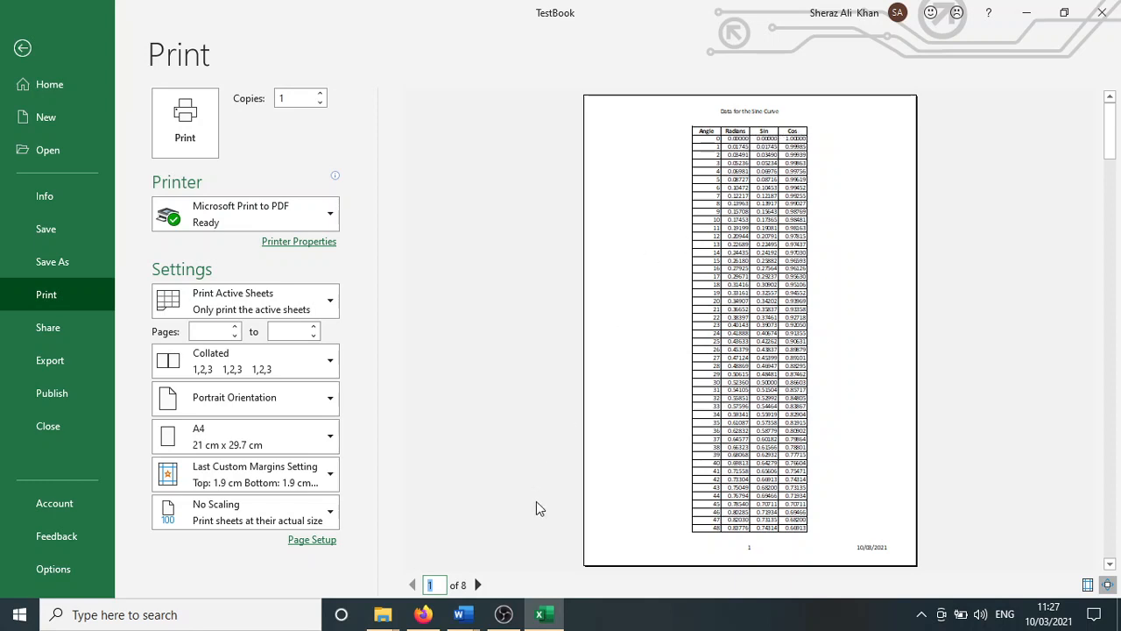
pyautogui.click(477, 584)
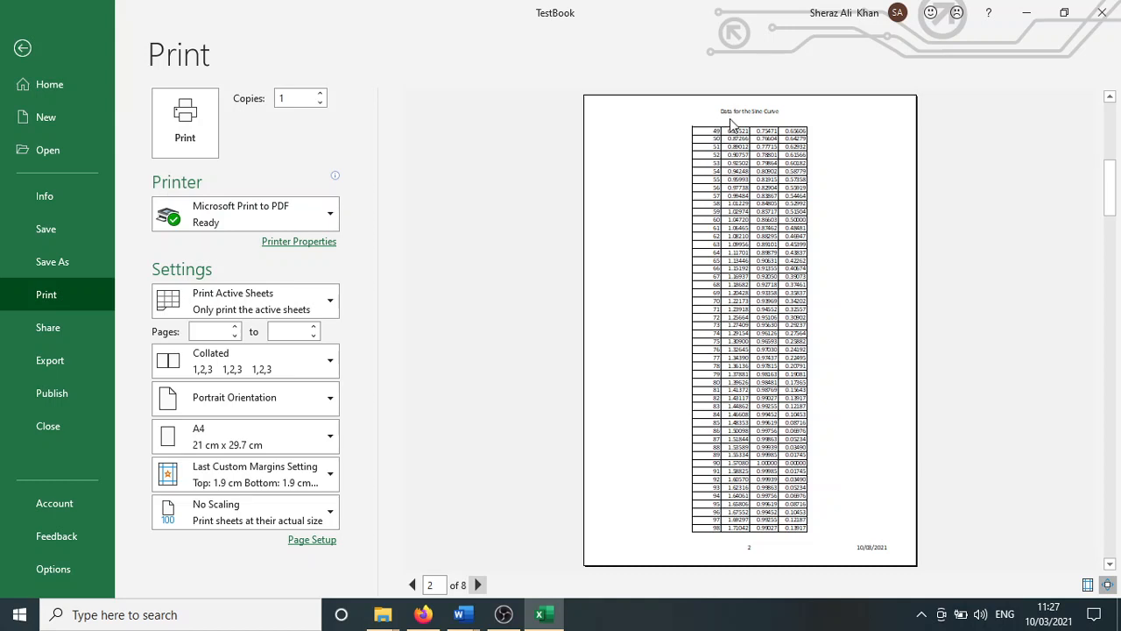
pyautogui.click(477, 584)
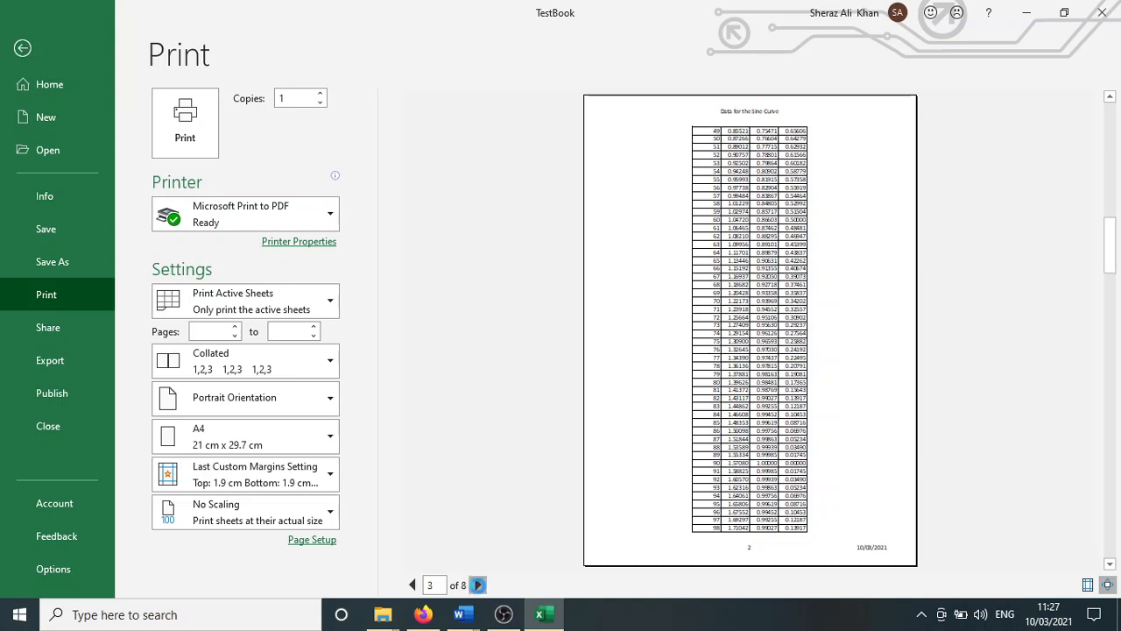
pyautogui.click(477, 584)
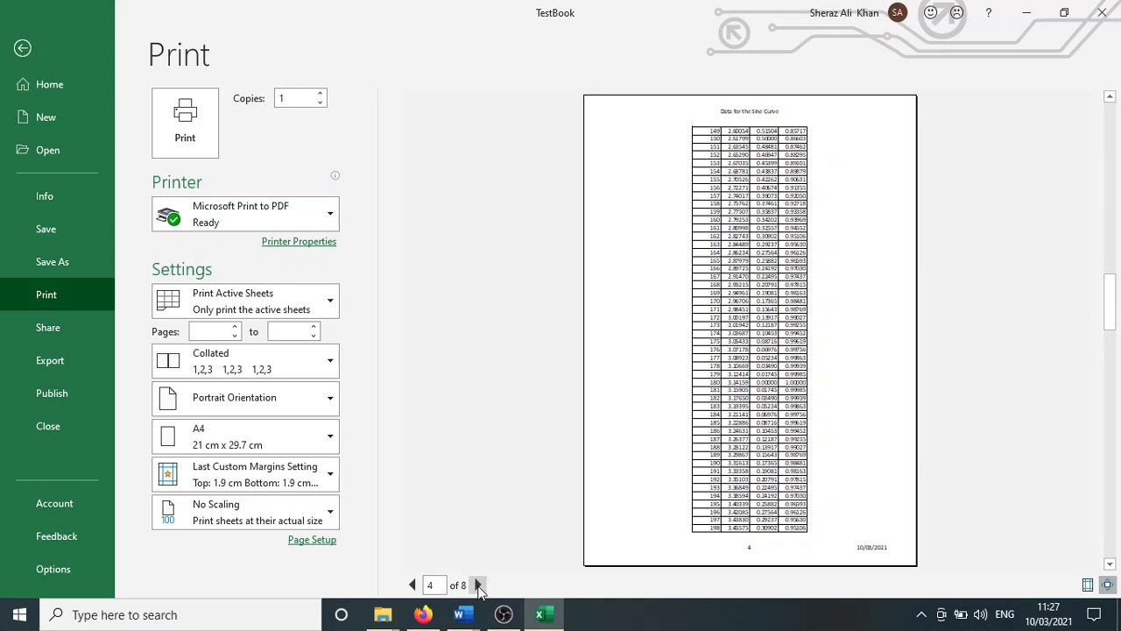
pyautogui.click(478, 584)
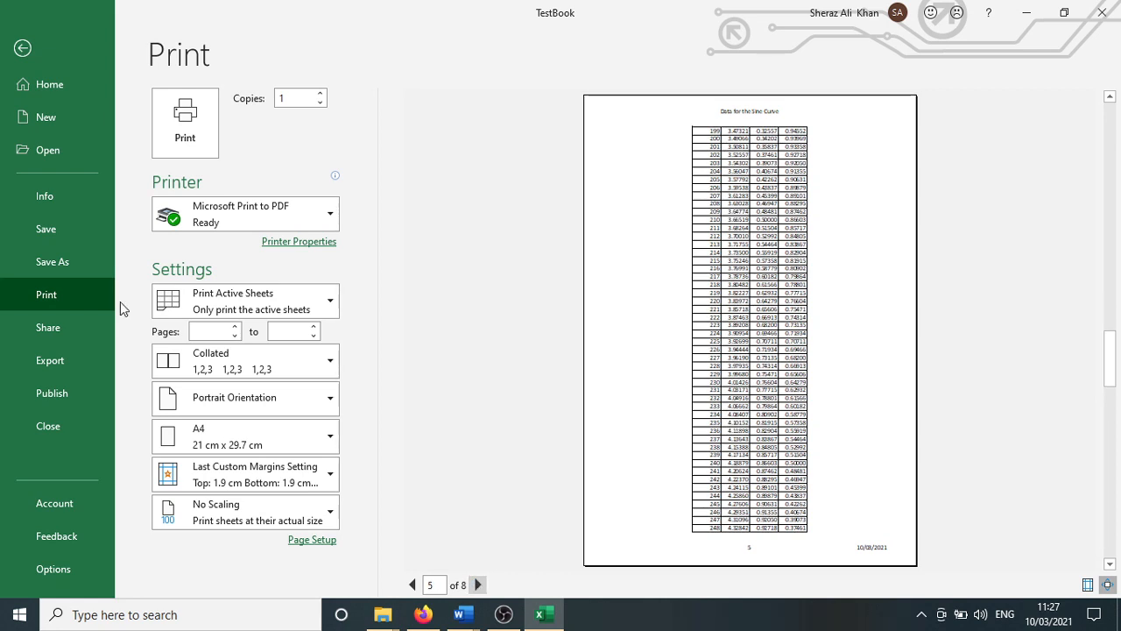
pyautogui.click(25, 51)
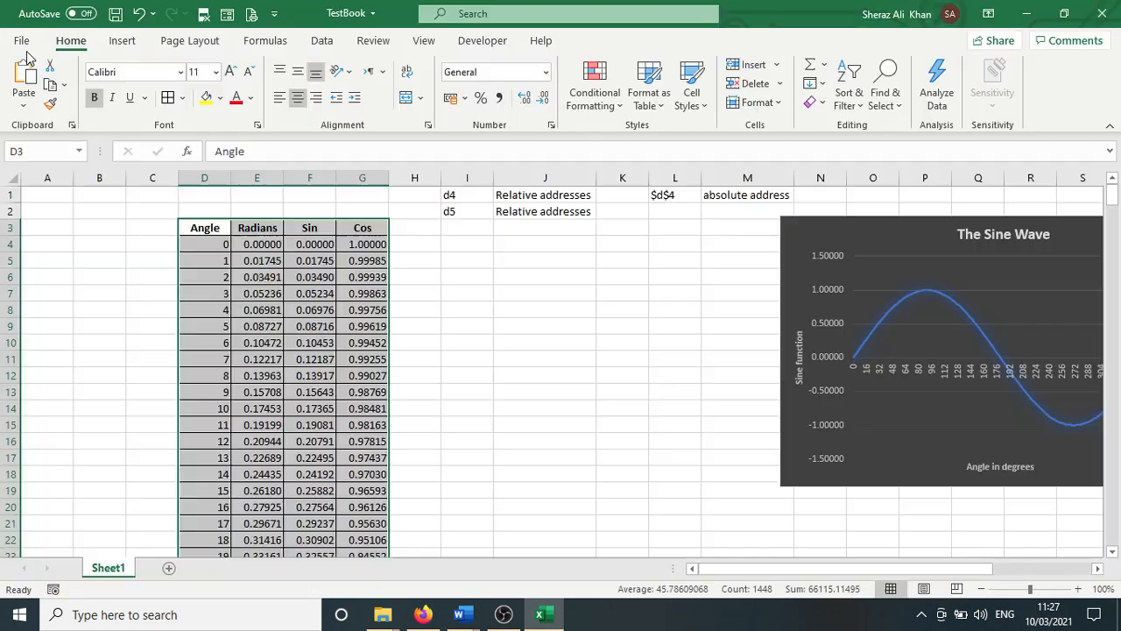
# Set the heading row $3:$3 as the print title row to repeat at the top of every page
pyautogui.click(187, 44)
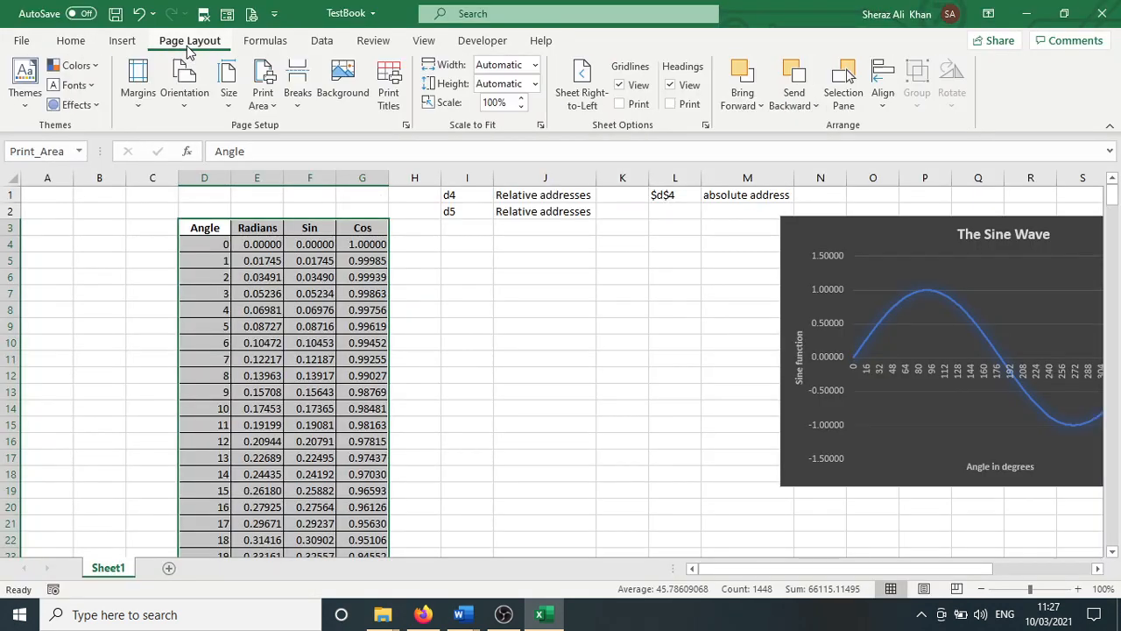
pyautogui.click(228, 244)
pyautogui.moveTo(211, 228); pyautogui.dragTo(362, 226)
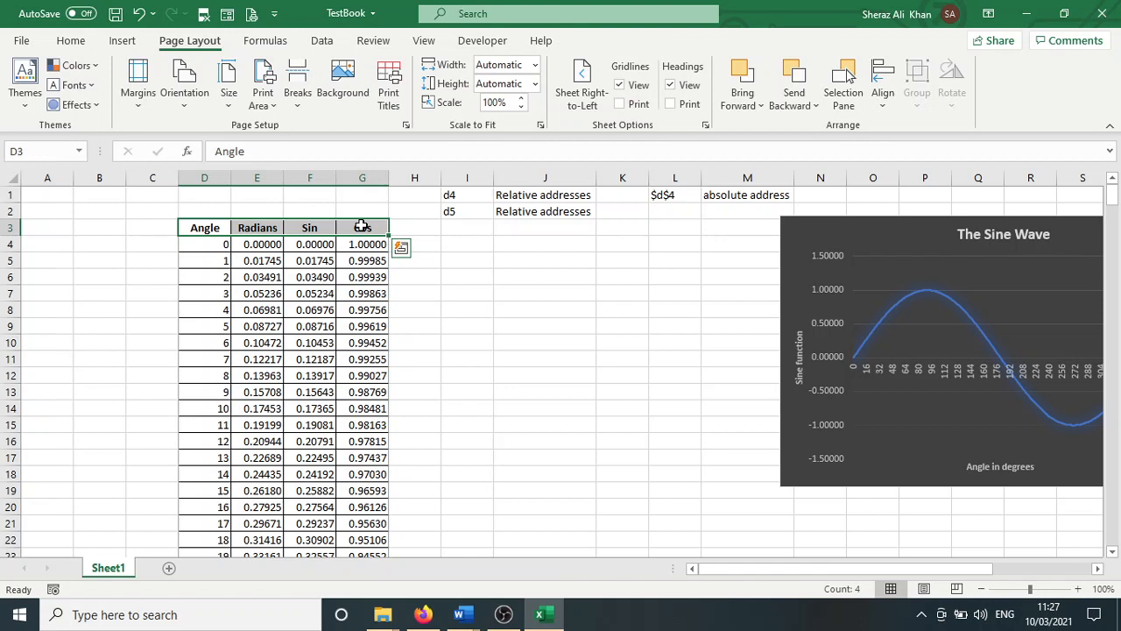
pyautogui.moveTo(210, 227); pyautogui.dragTo(366, 221)
pyautogui.moveTo(182, 226); pyautogui.dragTo(359, 219)
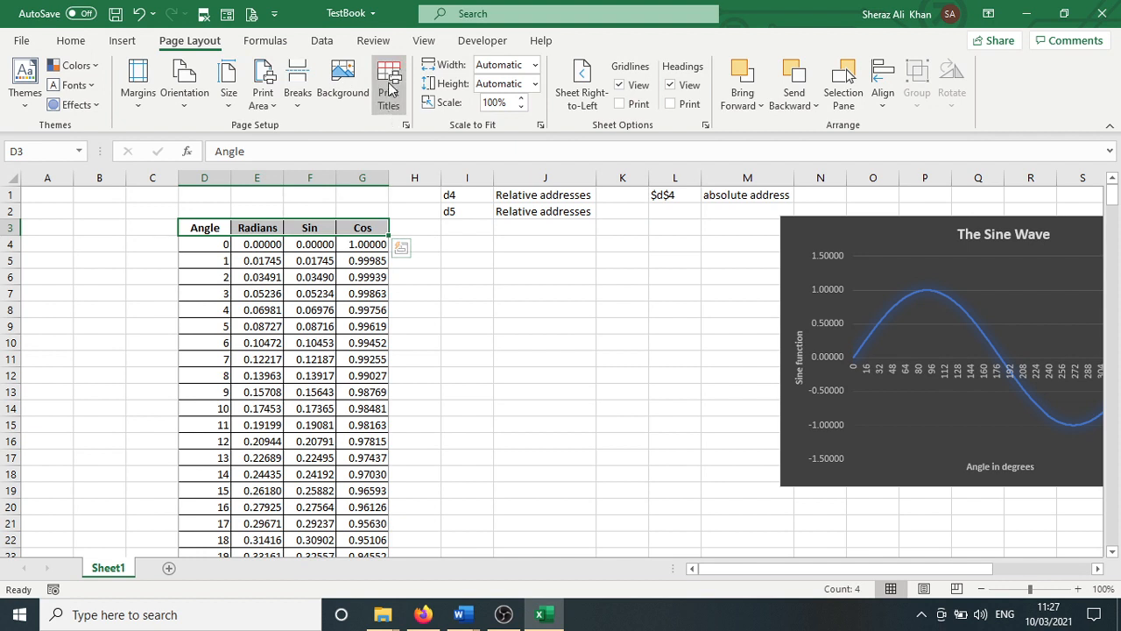
pyautogui.click(397, 275)
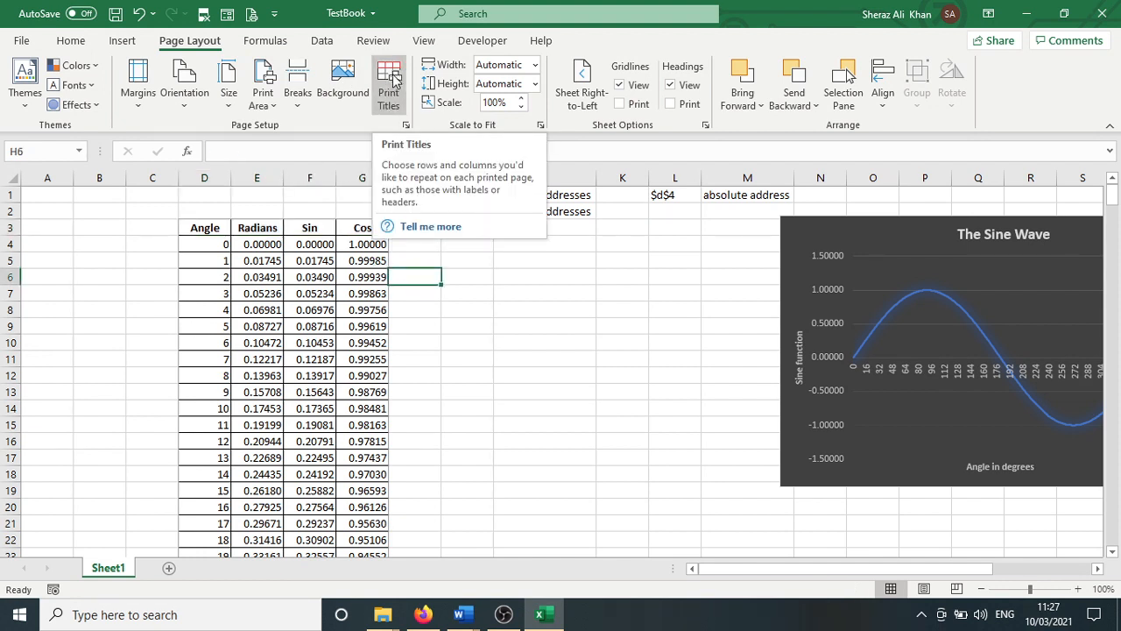
pyautogui.click(391, 78)
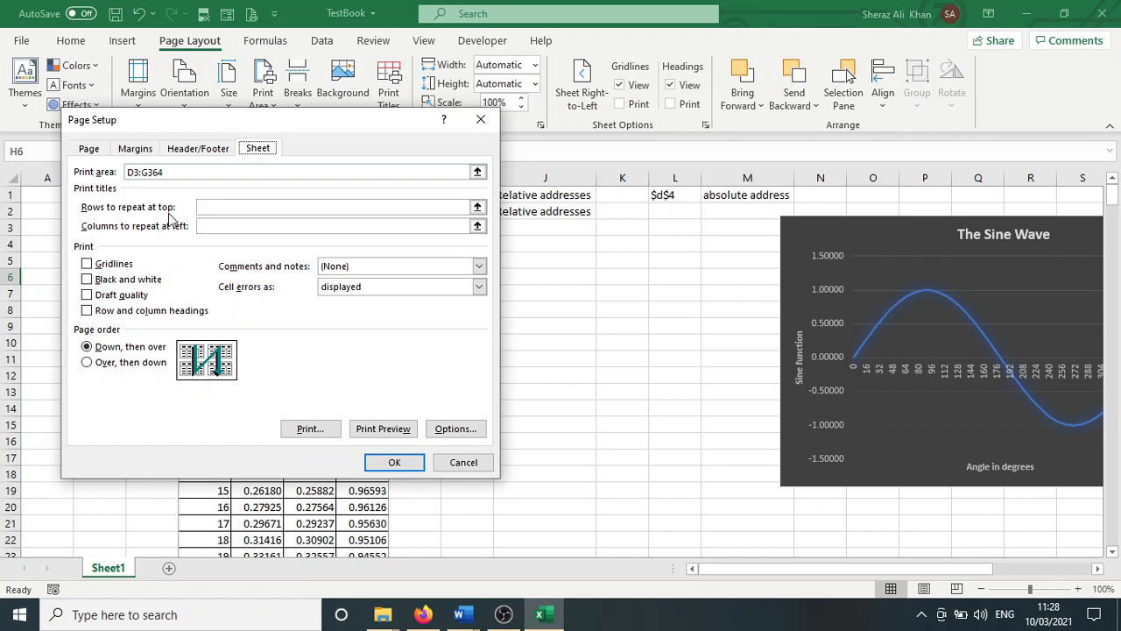
pyautogui.click(477, 206)
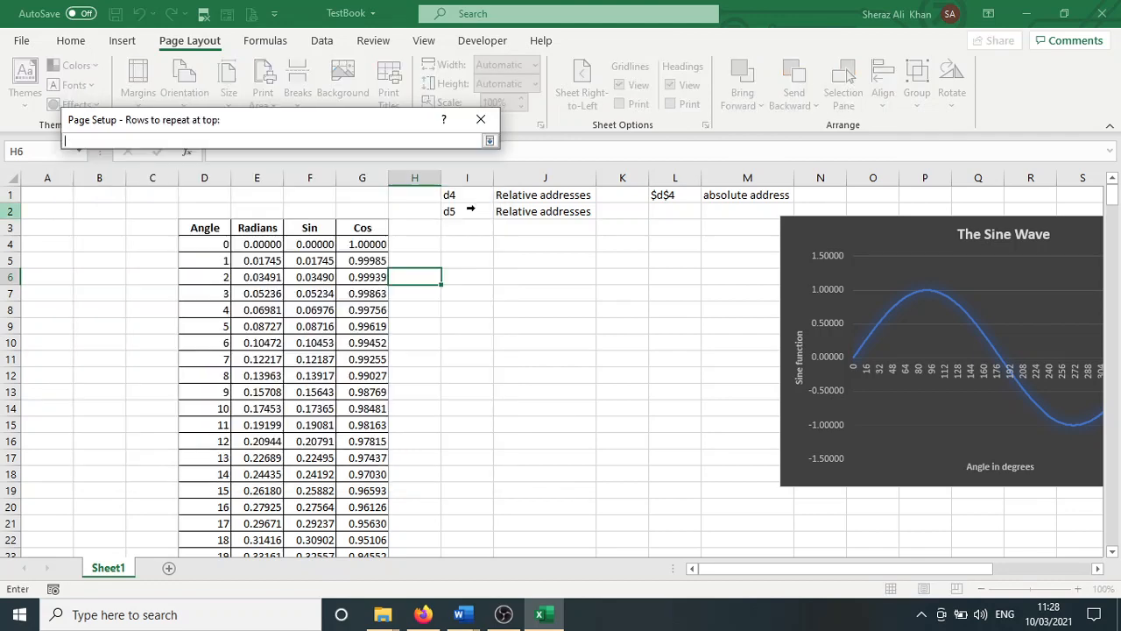
pyautogui.click(12, 227)
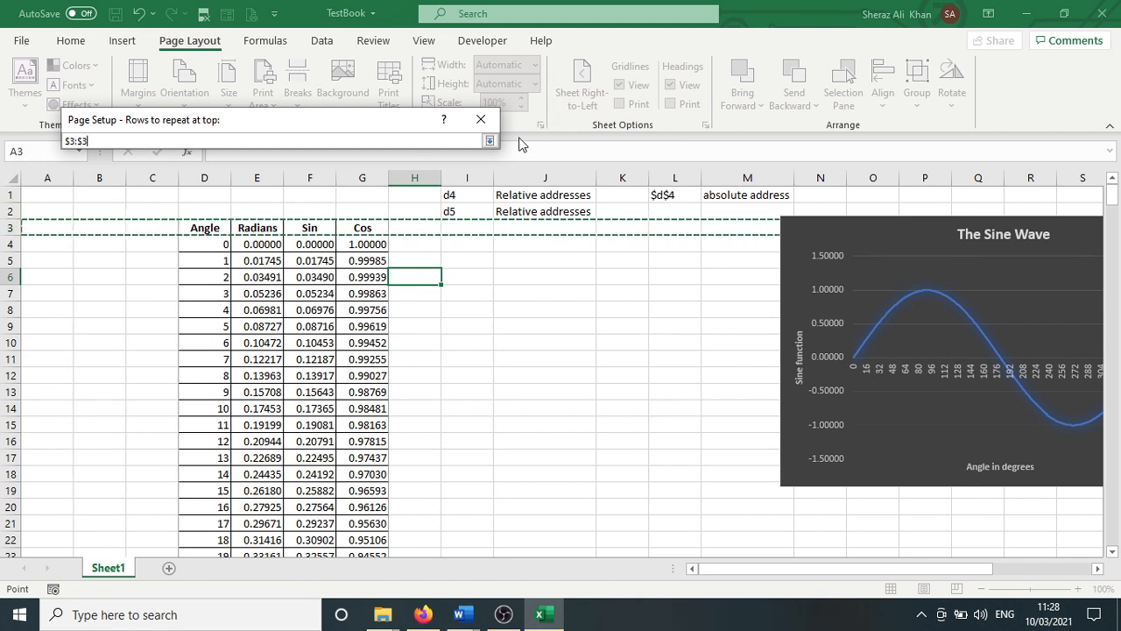
pyautogui.click(490, 141)
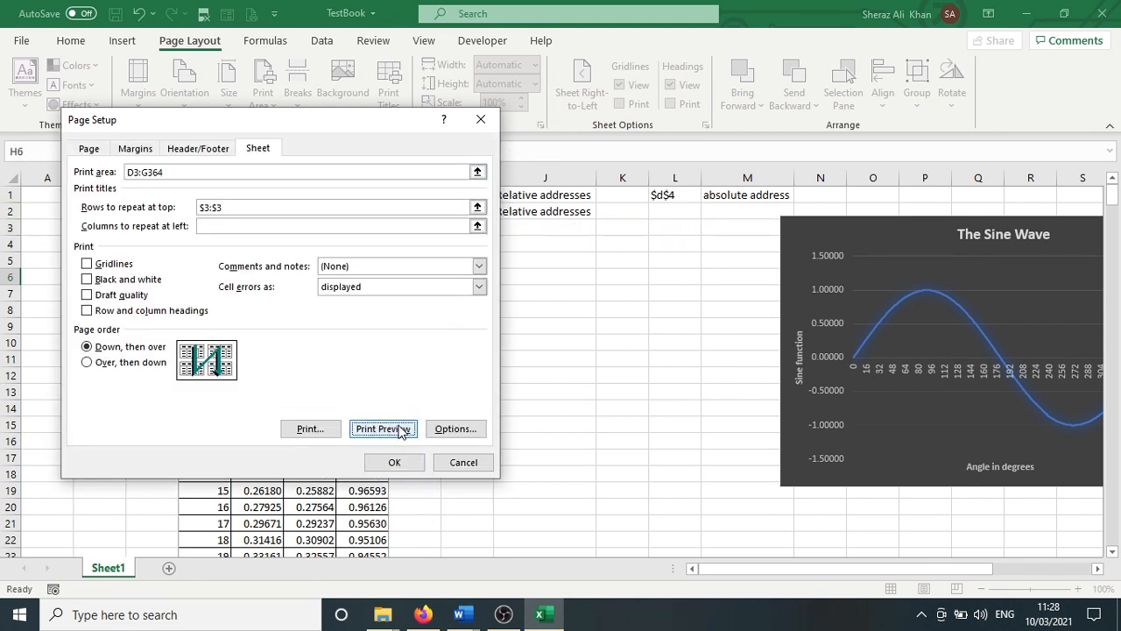
# Preview the printout and check the column headings on each page up to page 6
pyautogui.click(396, 428)
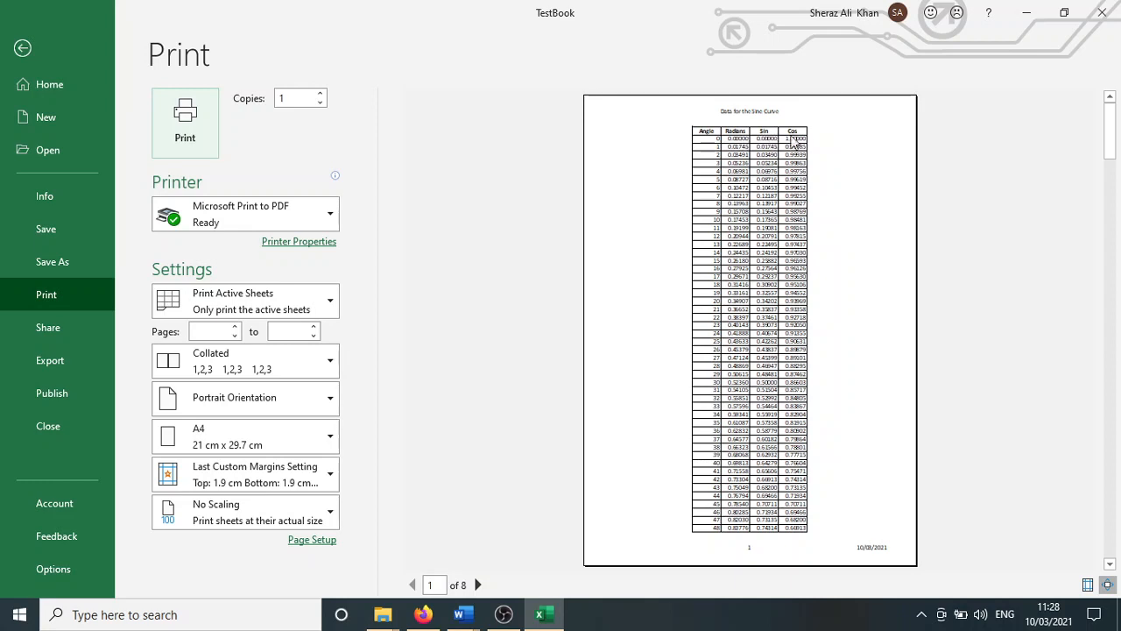
pyautogui.click(478, 585)
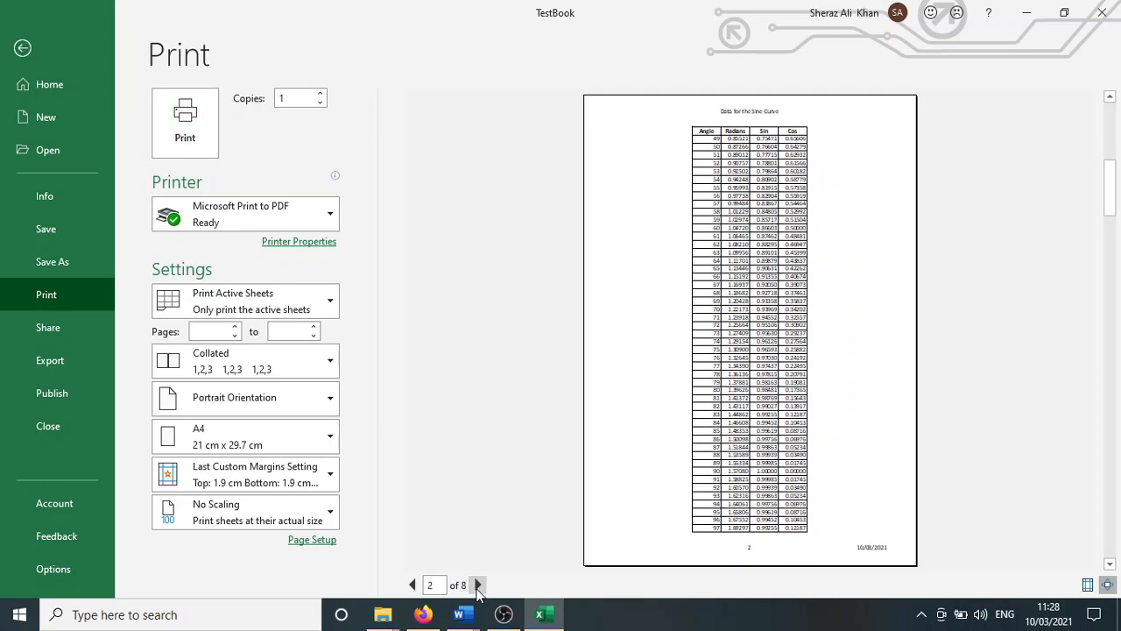
pyautogui.click(477, 585)
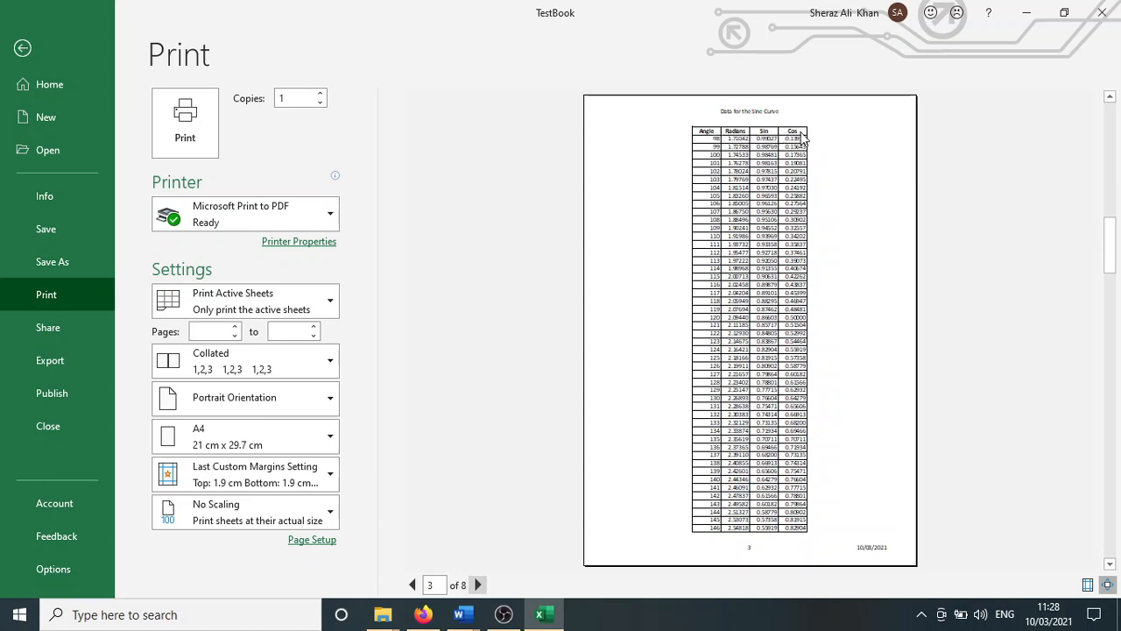
pyautogui.click(479, 584)
pyautogui.click(479, 584)
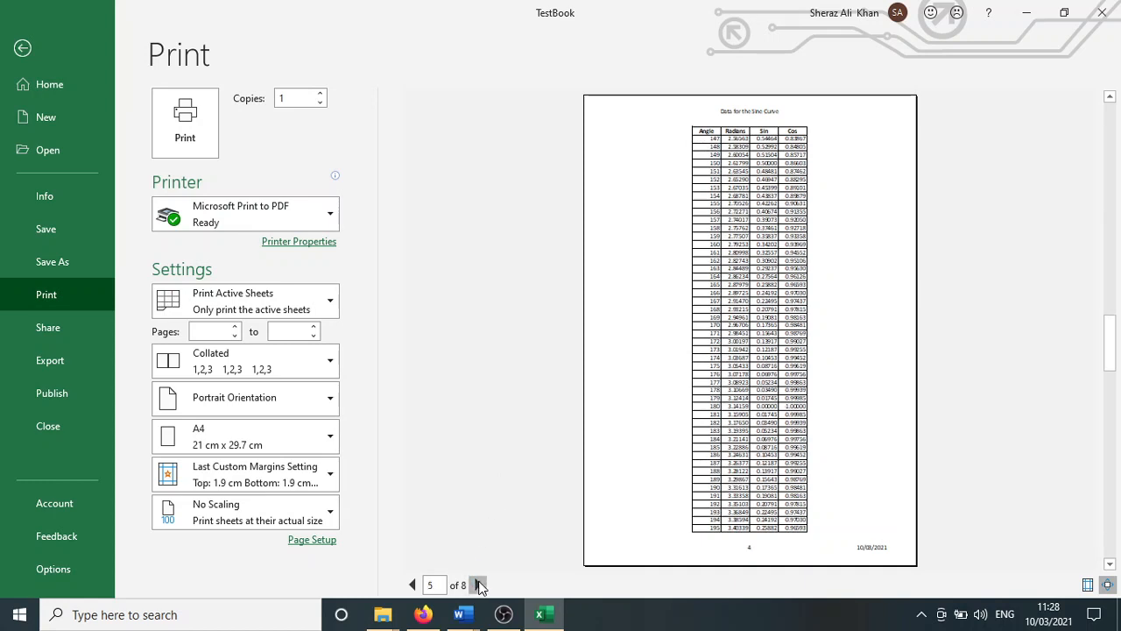
pyautogui.click(479, 585)
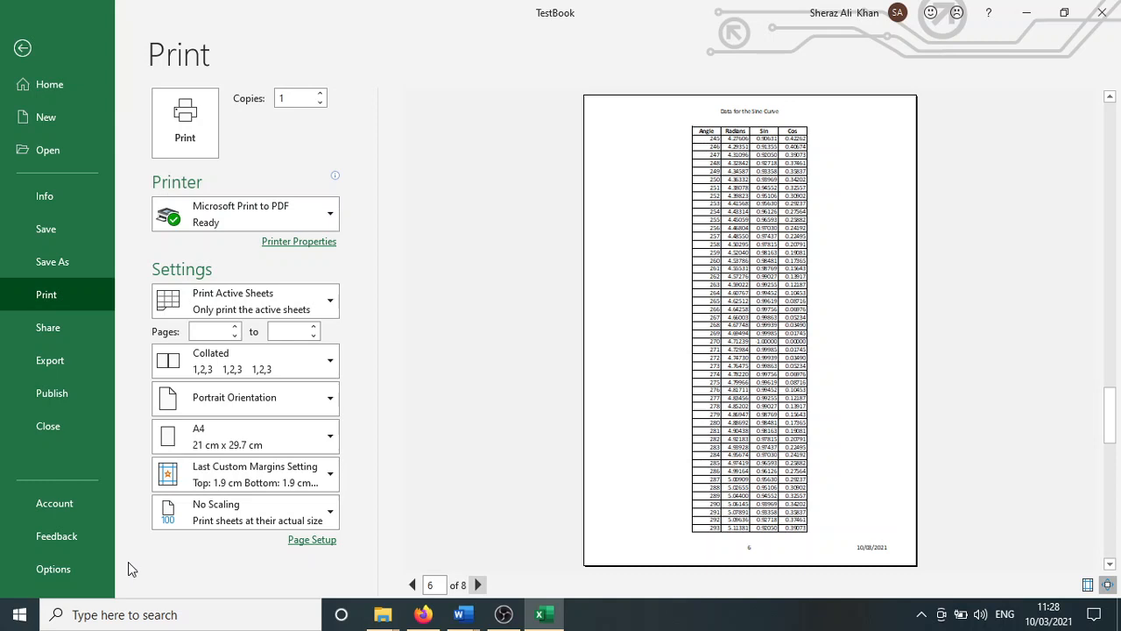
# Set the print scaling in Page Setup to fit 1 page wide by 1 tall
pyautogui.click(311, 540)
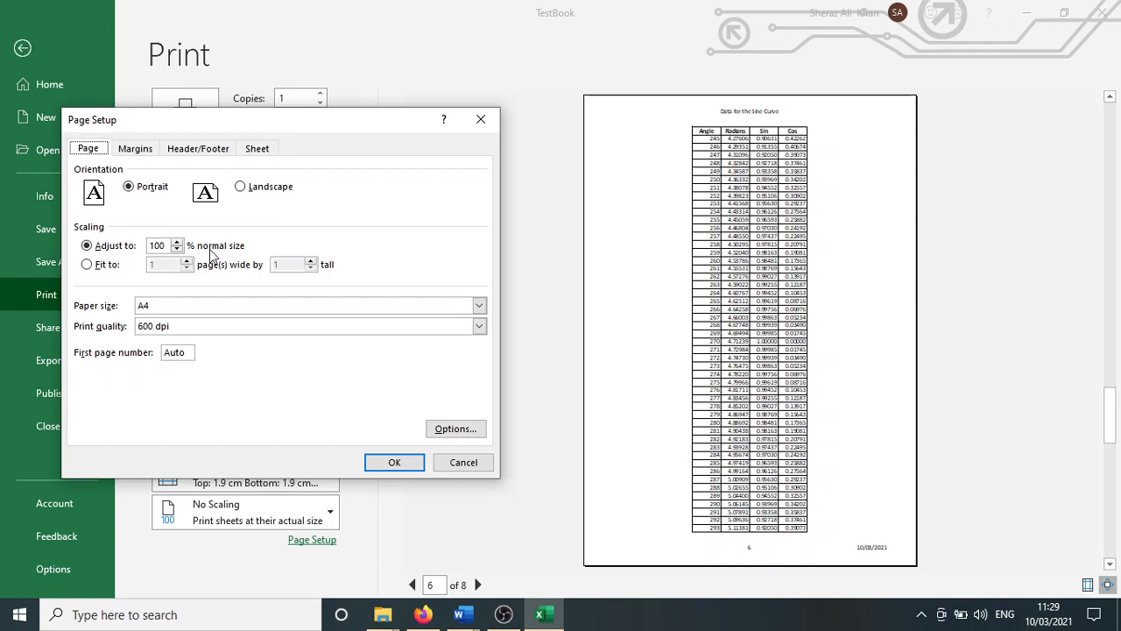
pyautogui.click(98, 269)
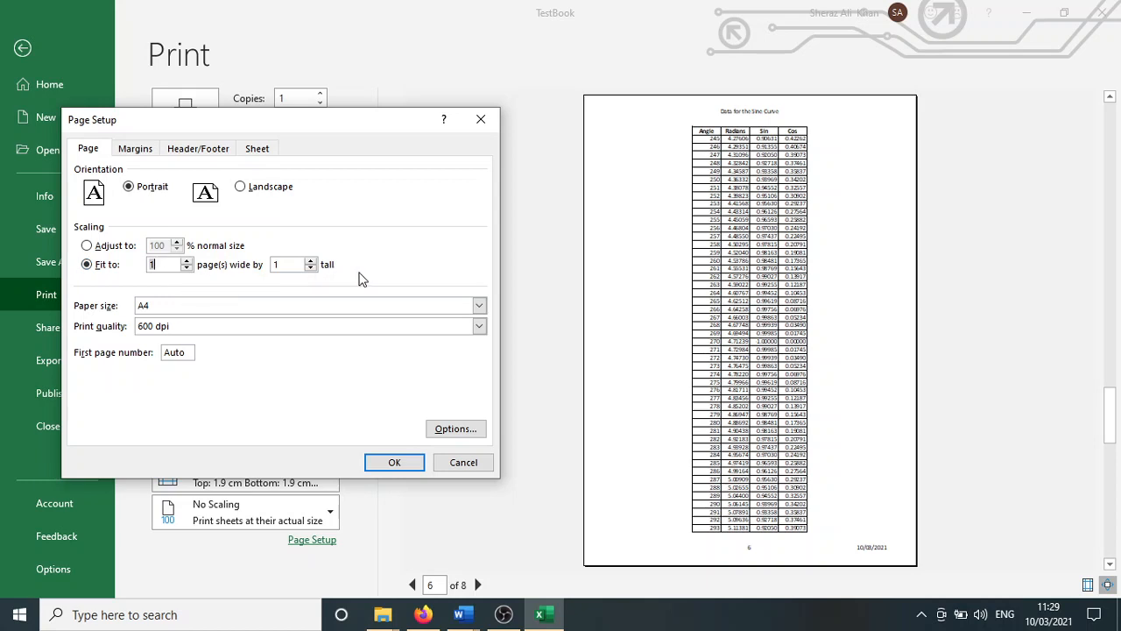
pyautogui.click(394, 466)
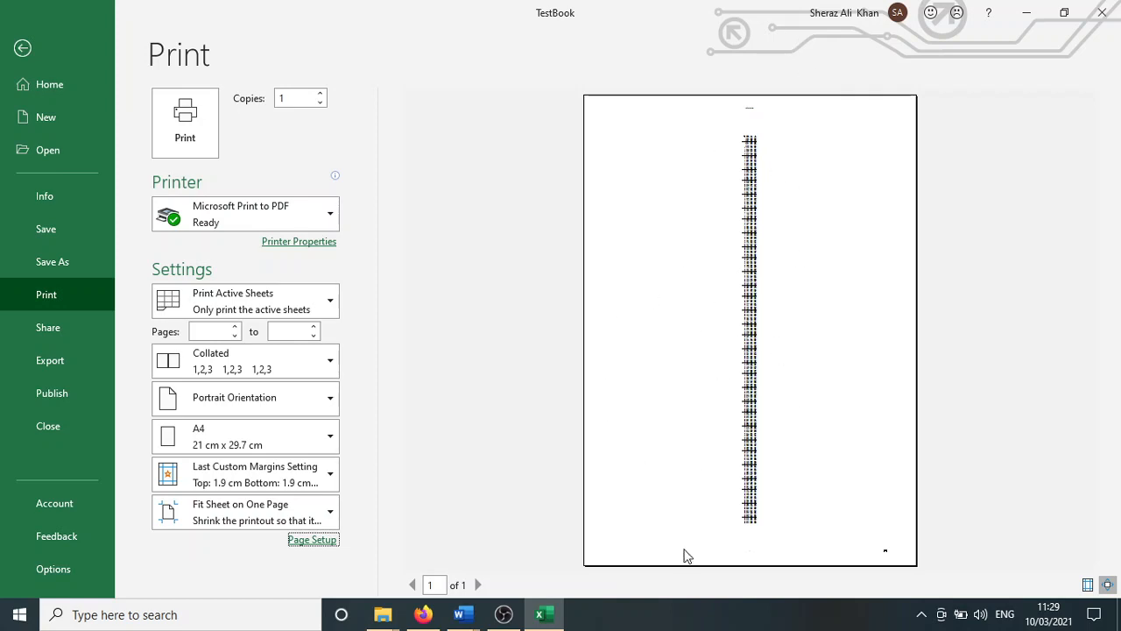
# Change the fit-to scaling in Page Setup to 4 pages tall
pyautogui.click(312, 541)
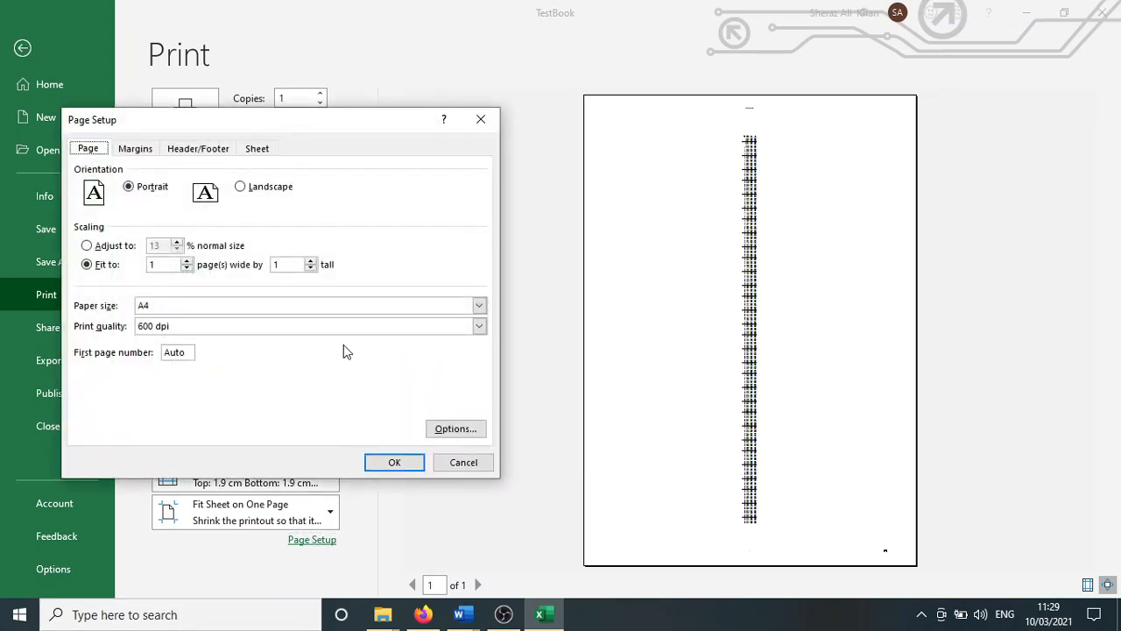
pyautogui.click(280, 266)
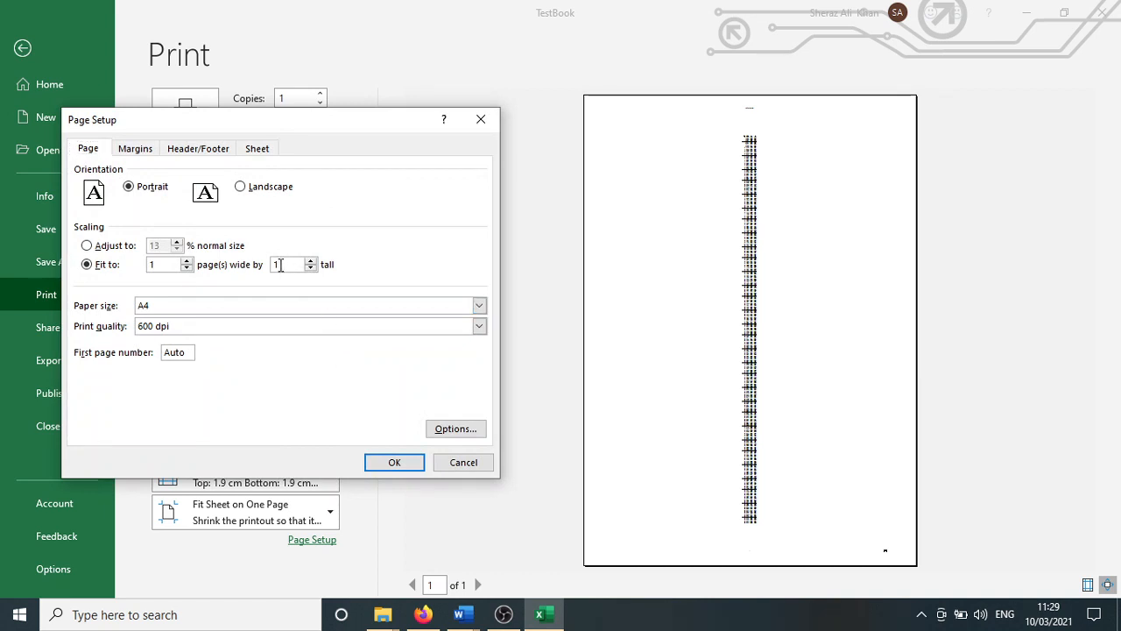
pyautogui.write('4')
pyautogui.click(402, 467)
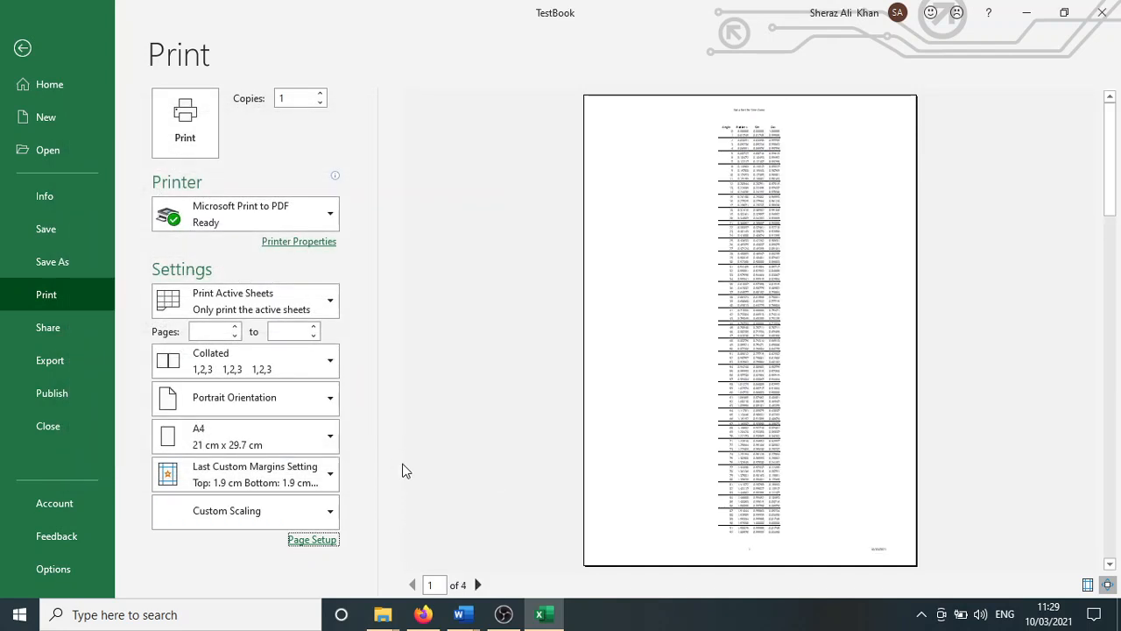
# Page through the rescaled printout to page 4 in the preview, and return to the worksheet
pyautogui.click(477, 584)
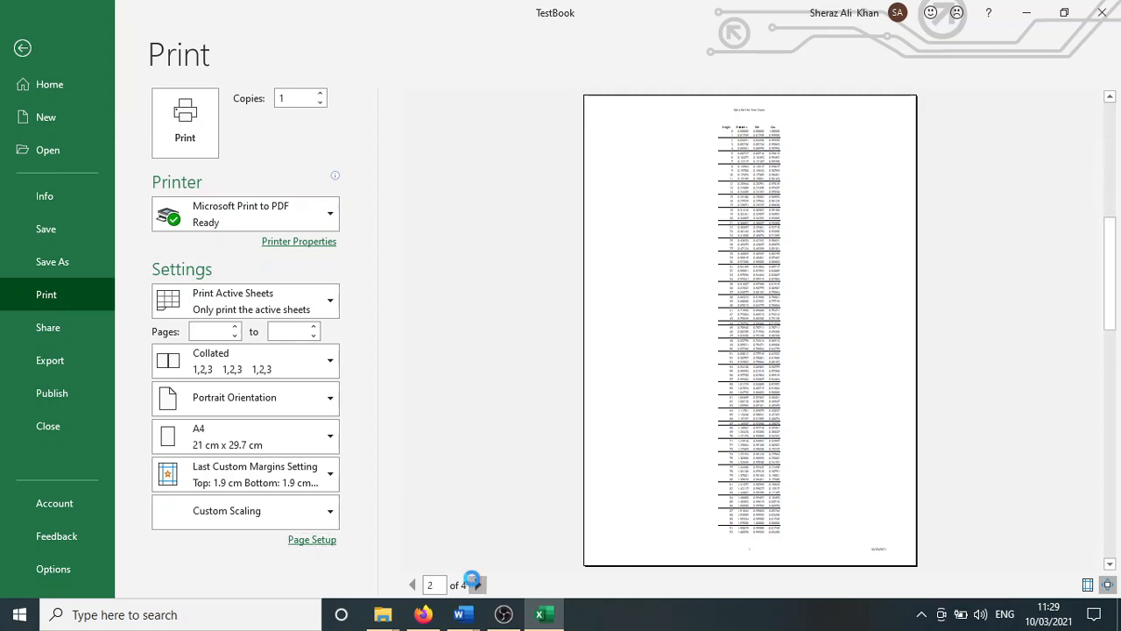
pyautogui.click(476, 584)
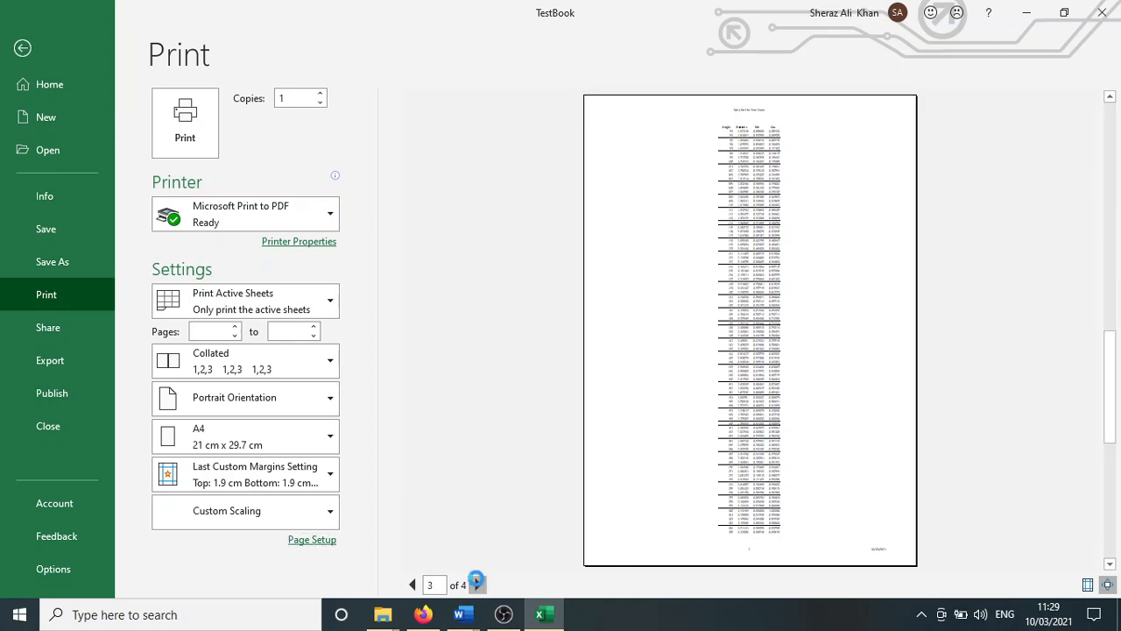
pyautogui.click(478, 584)
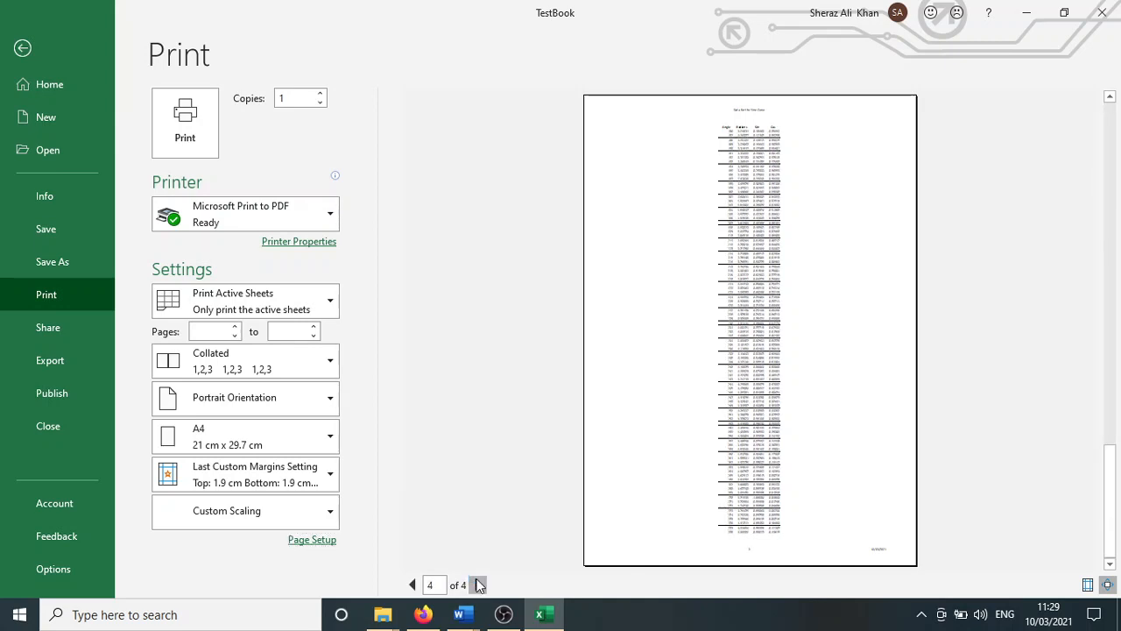
pyautogui.click(22, 49)
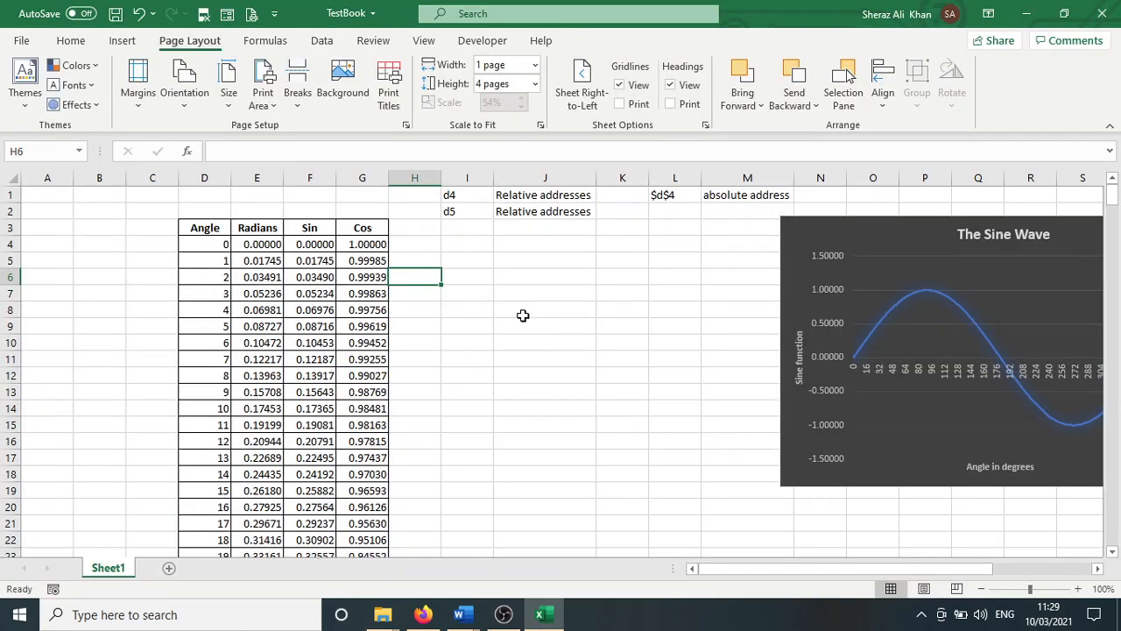
# Add the column heading Average in cell H3, beside the Cos column
pyautogui.click(77, 42)
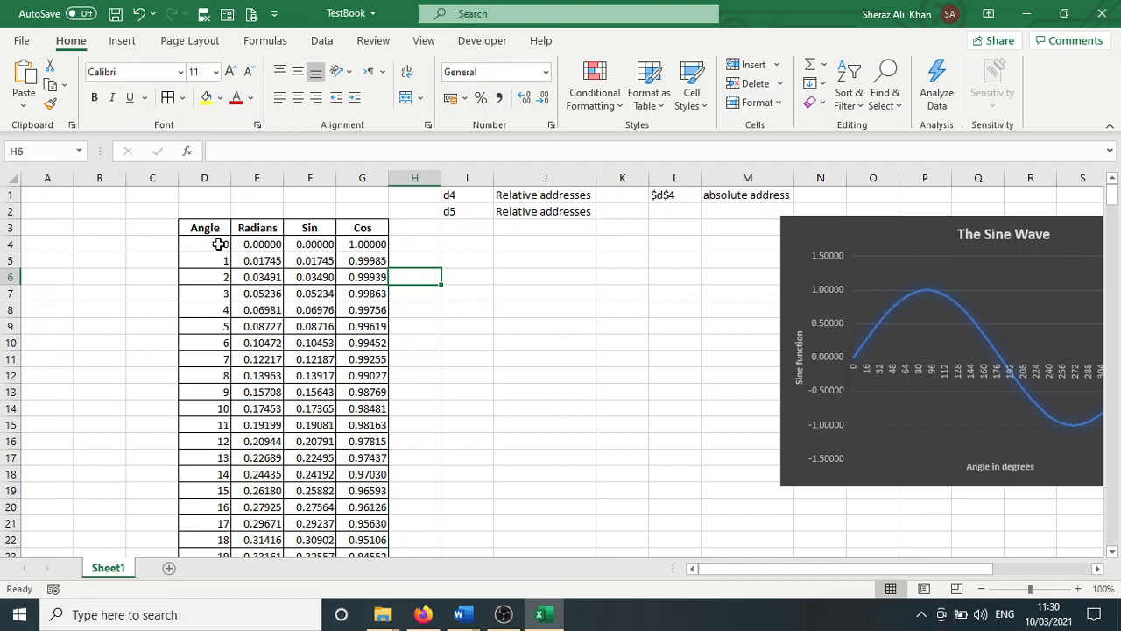
pyautogui.click(281, 244)
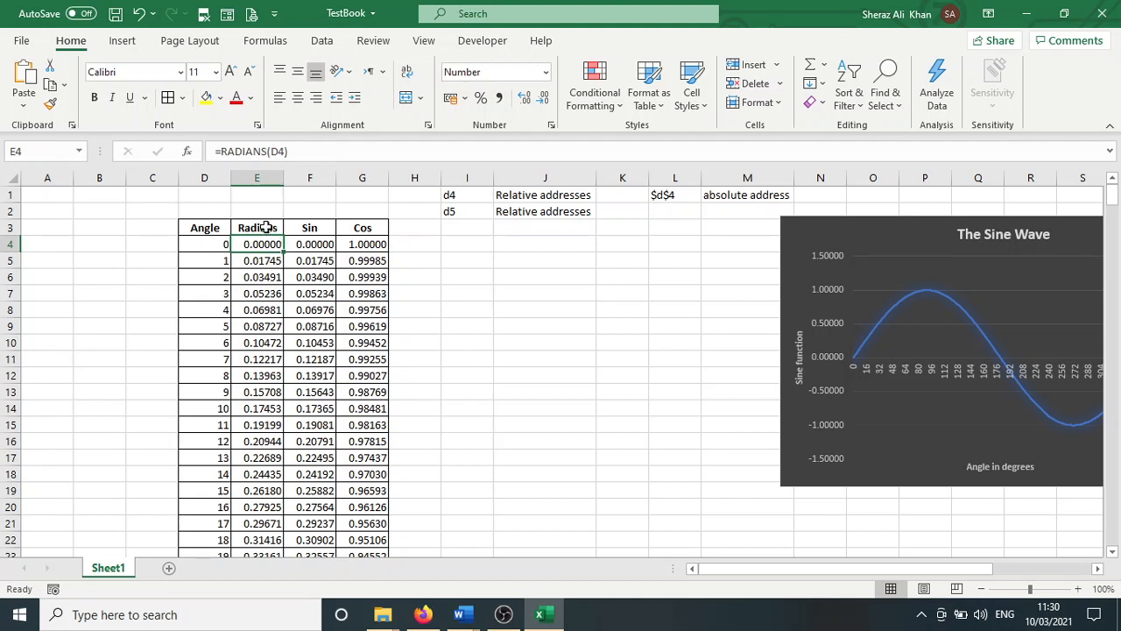
pyautogui.click(416, 249)
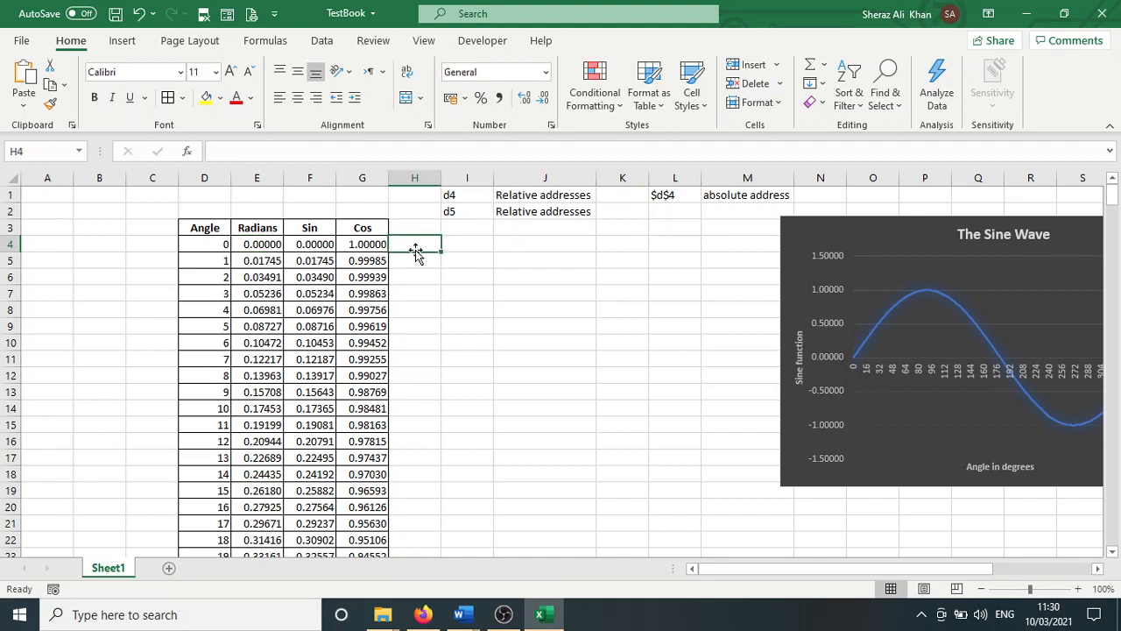
pyautogui.click(425, 228)
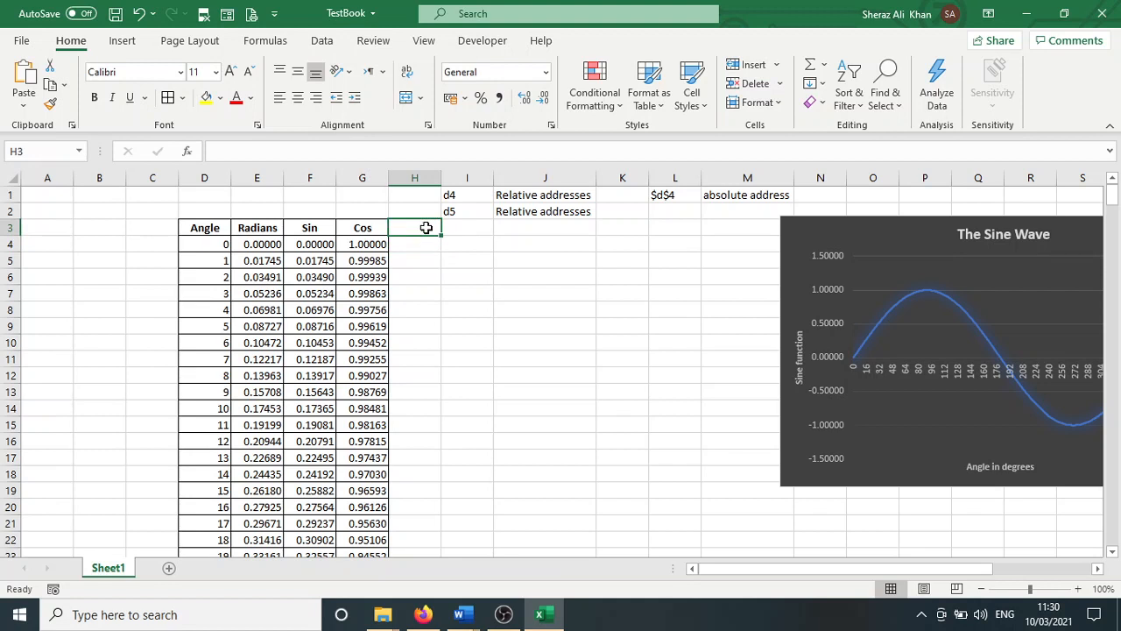
pyautogui.write('Average')
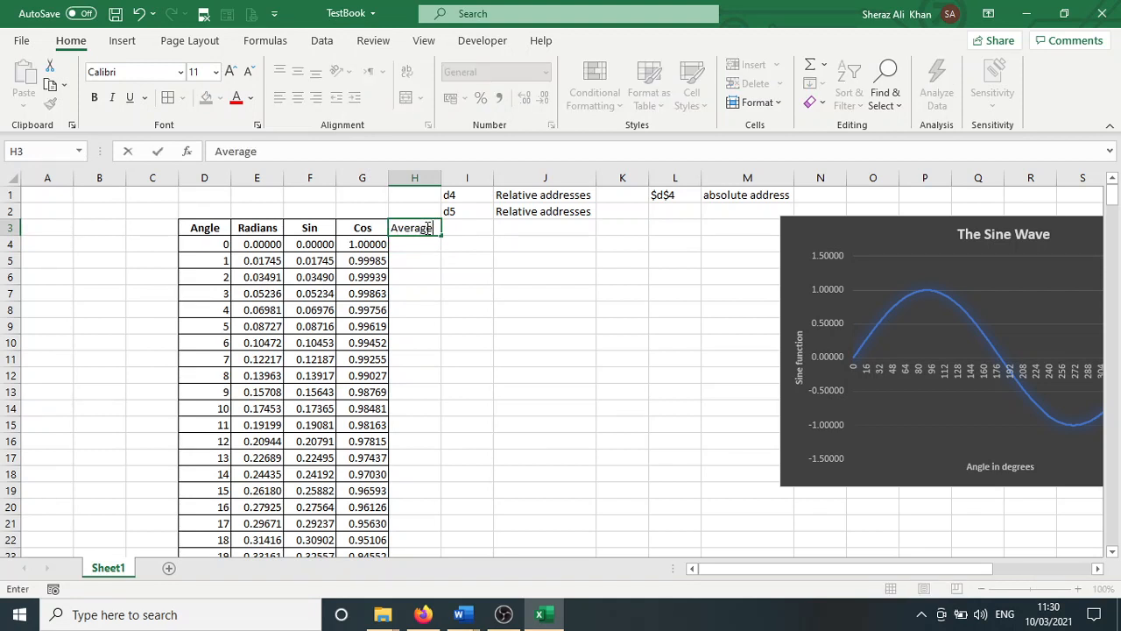
pyautogui.press('Return')
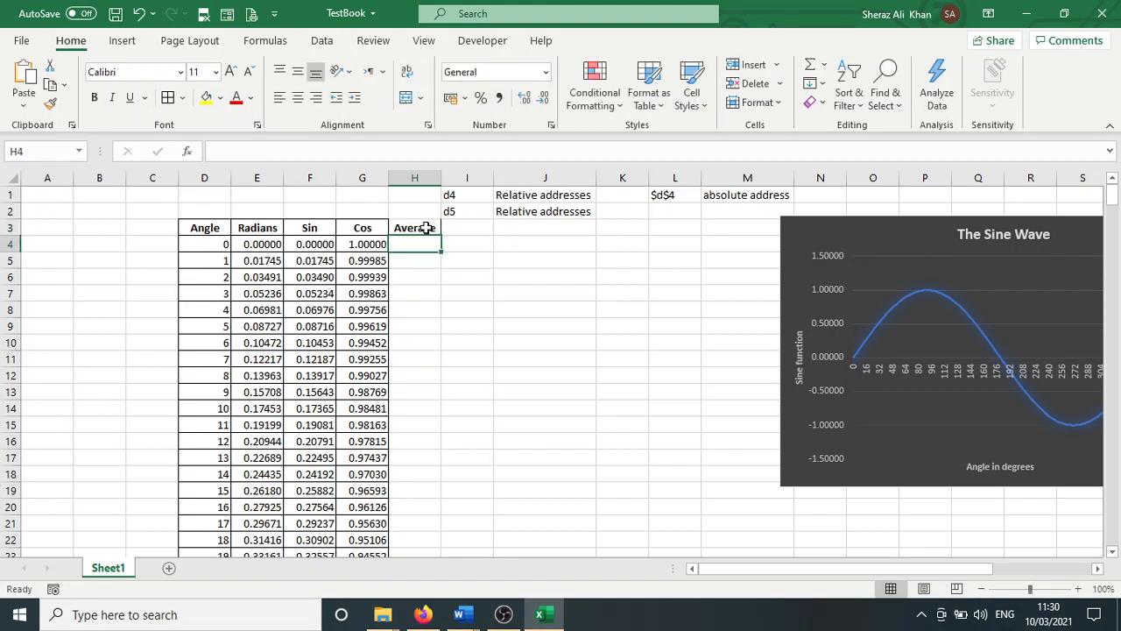
# Add the heading Maximum in cell I3, and fit the widths of columns H and I to their headings
pyautogui.click(426, 227)
pyautogui.press('Right')
pyautogui.write('Maxim')
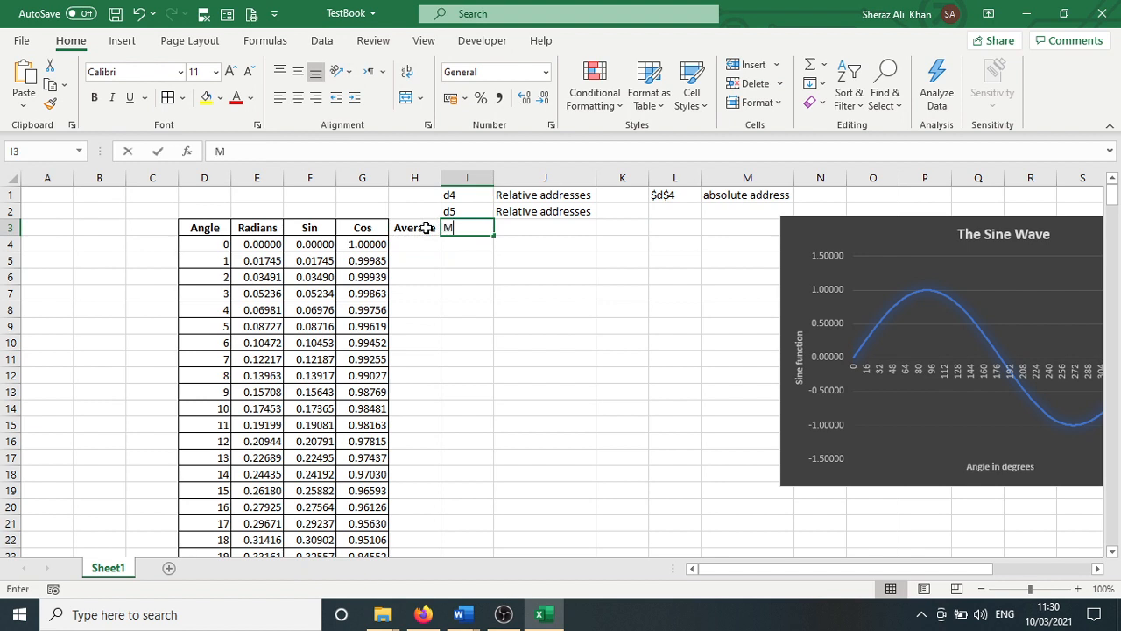
pyautogui.press('BackSpace')
pyautogui.press('BackSpace')
pyautogui.press('BackSpace')
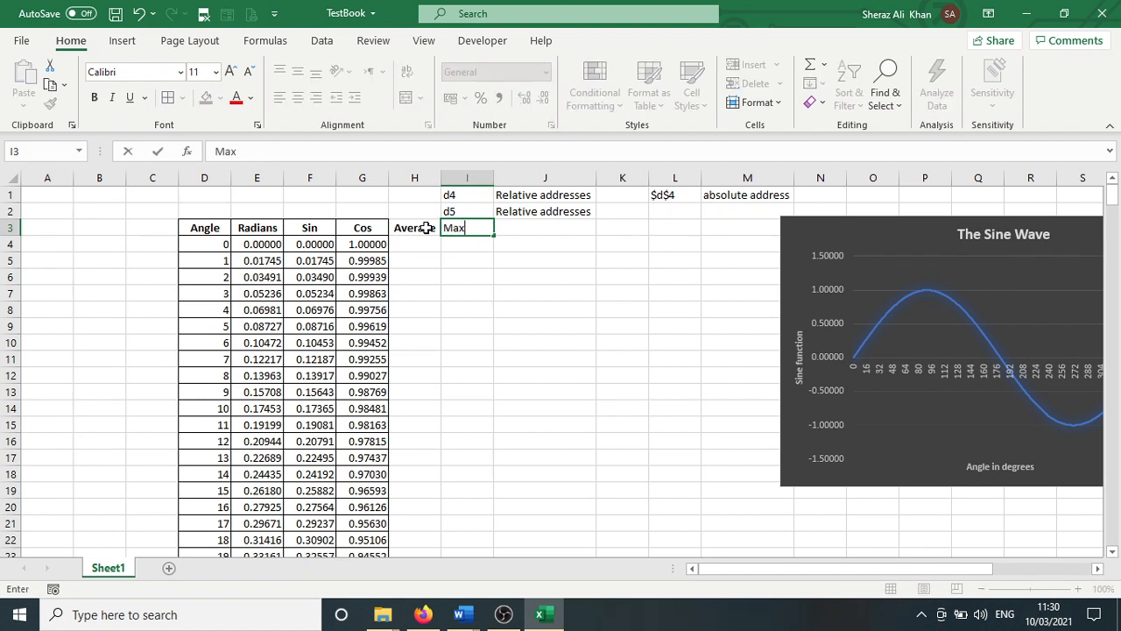
pyautogui.write('ximum')
pyautogui.press('Return')
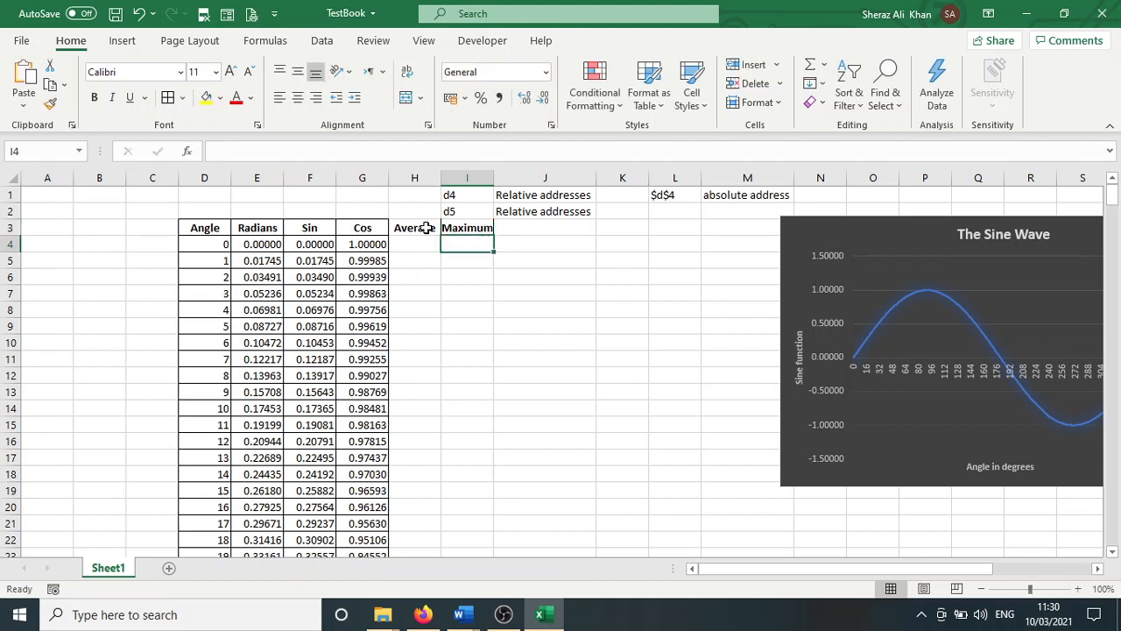
pyautogui.doubleClick(440, 180)
pyautogui.moveTo(491, 181); pyautogui.dragTo(494, 181)
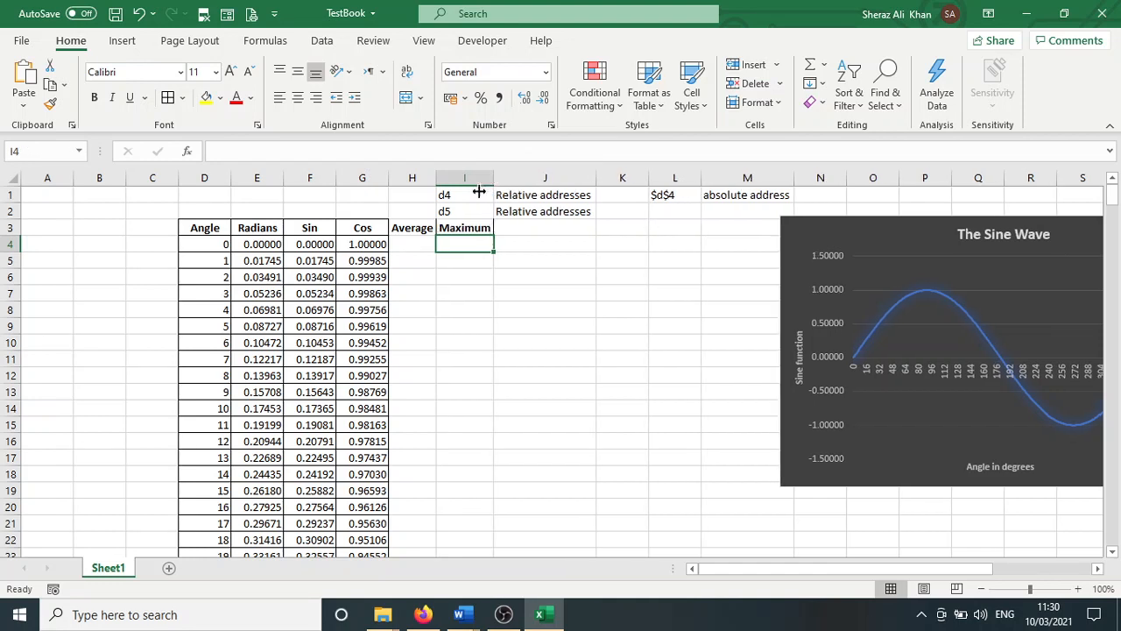
# With cell H4 as the target, look through the Math & Trig functions for an averaging function
pyautogui.click(409, 248)
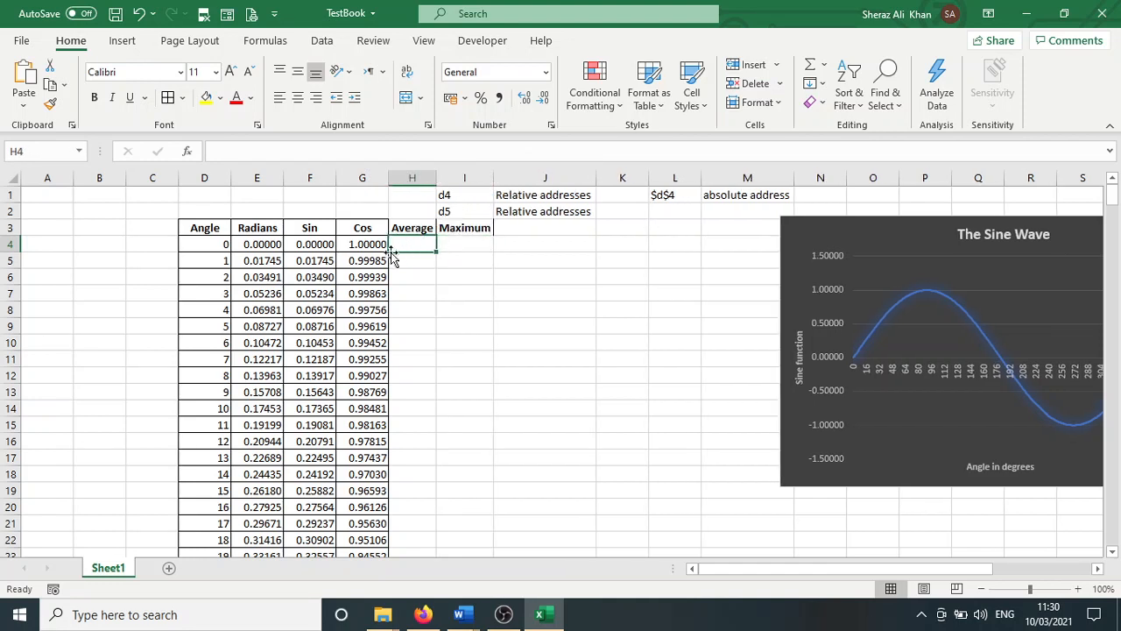
pyautogui.moveTo(221, 246); pyautogui.dragTo(359, 244)
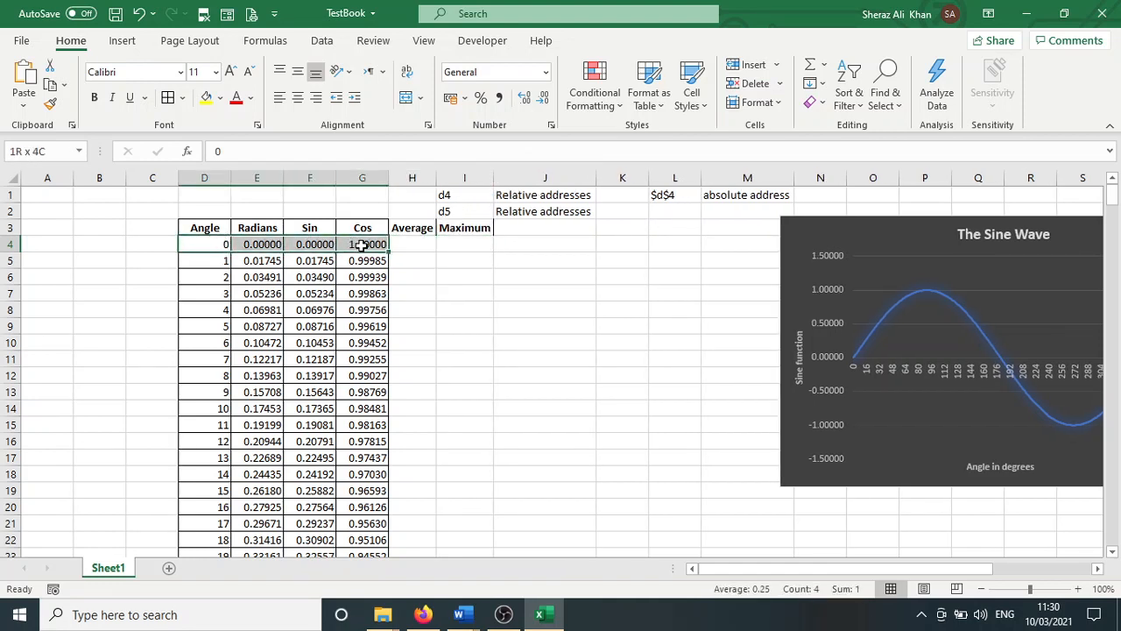
pyautogui.click(417, 248)
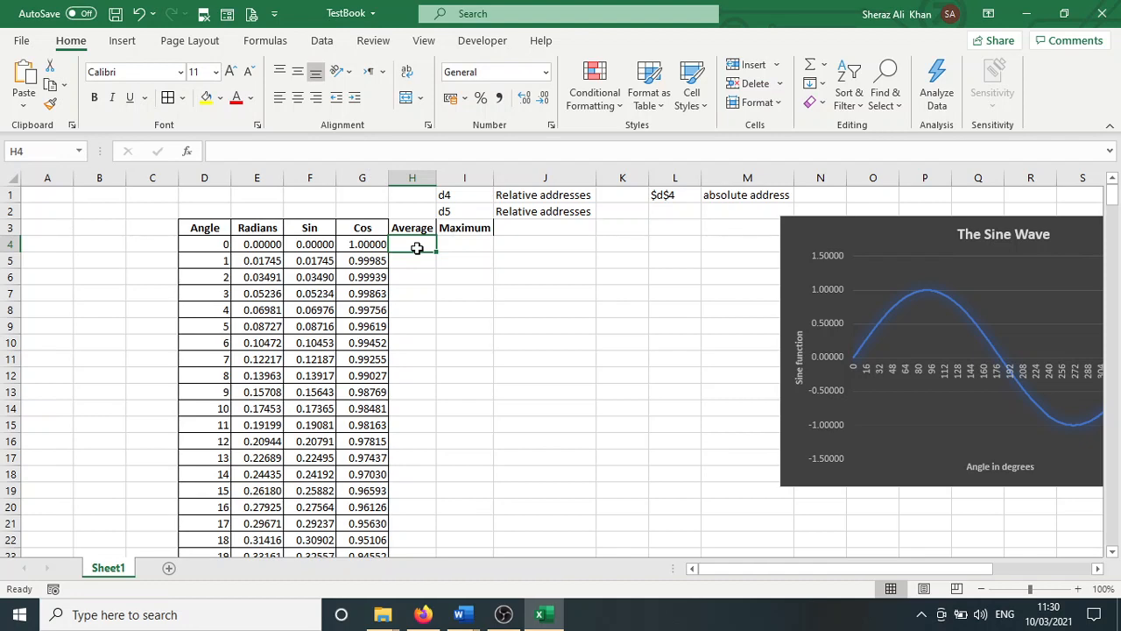
pyautogui.click(123, 42)
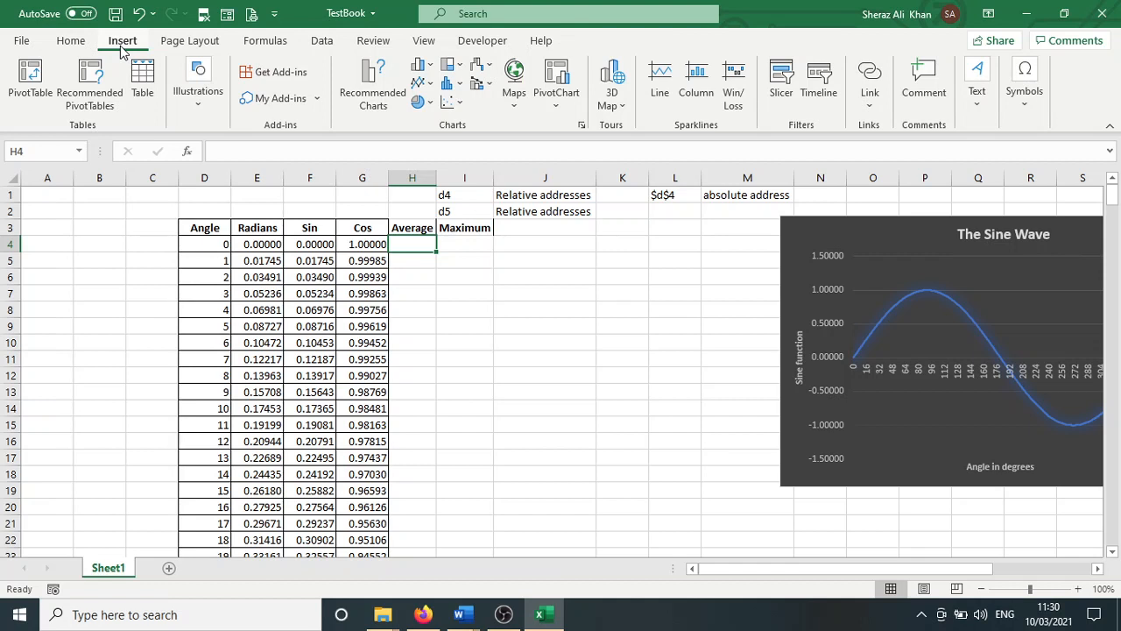
pyautogui.click(517, 263)
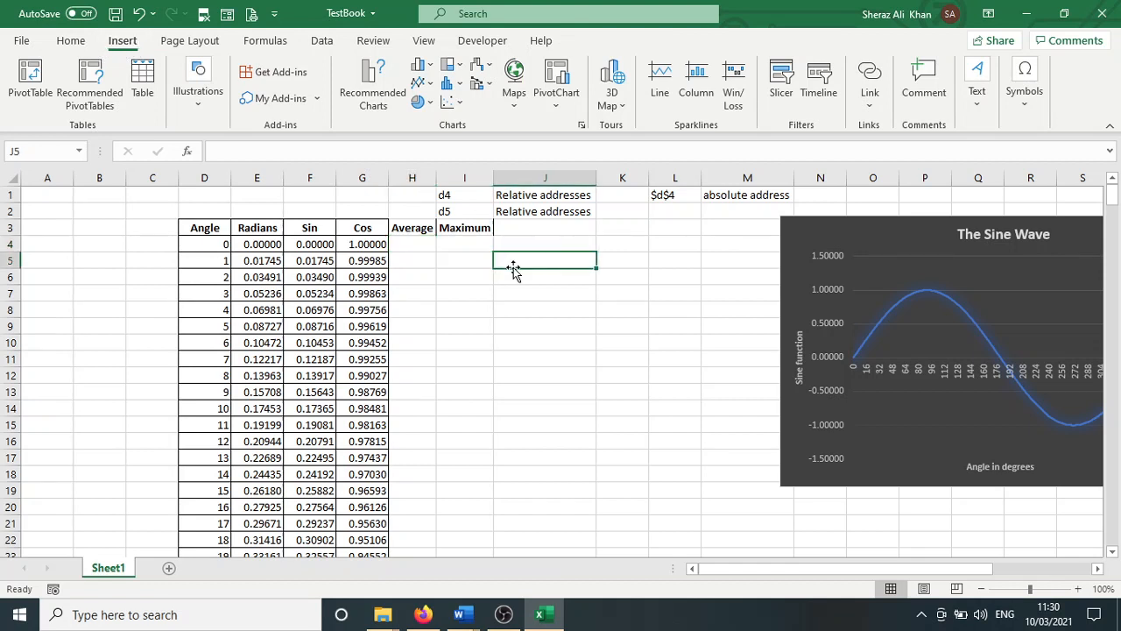
pyautogui.click(429, 245)
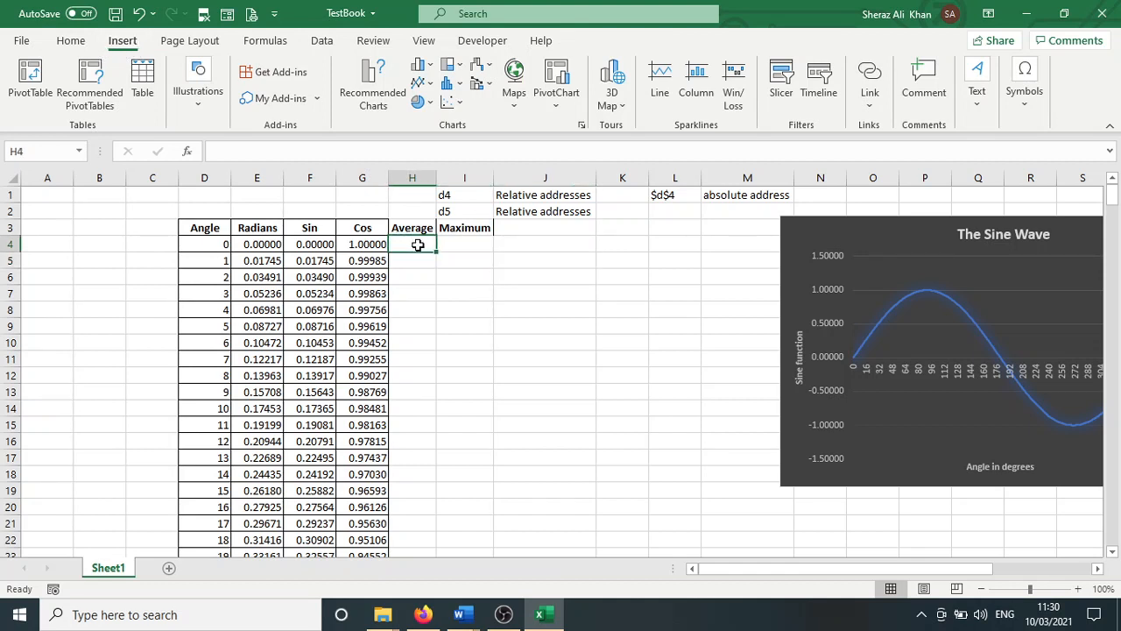
pyautogui.click(84, 48)
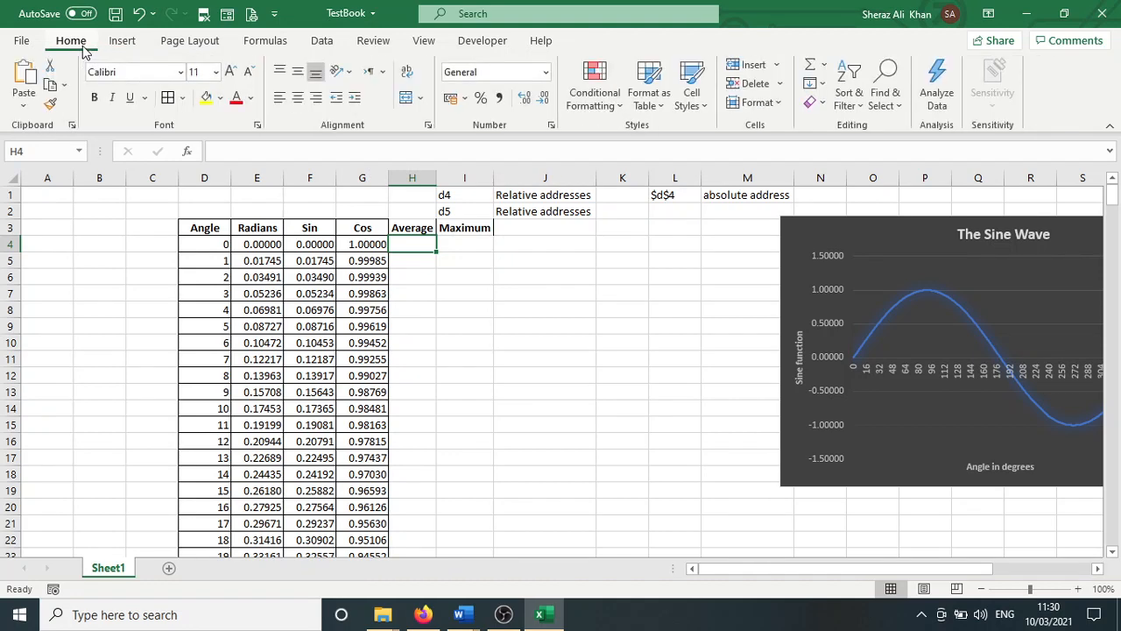
pyautogui.click(258, 48)
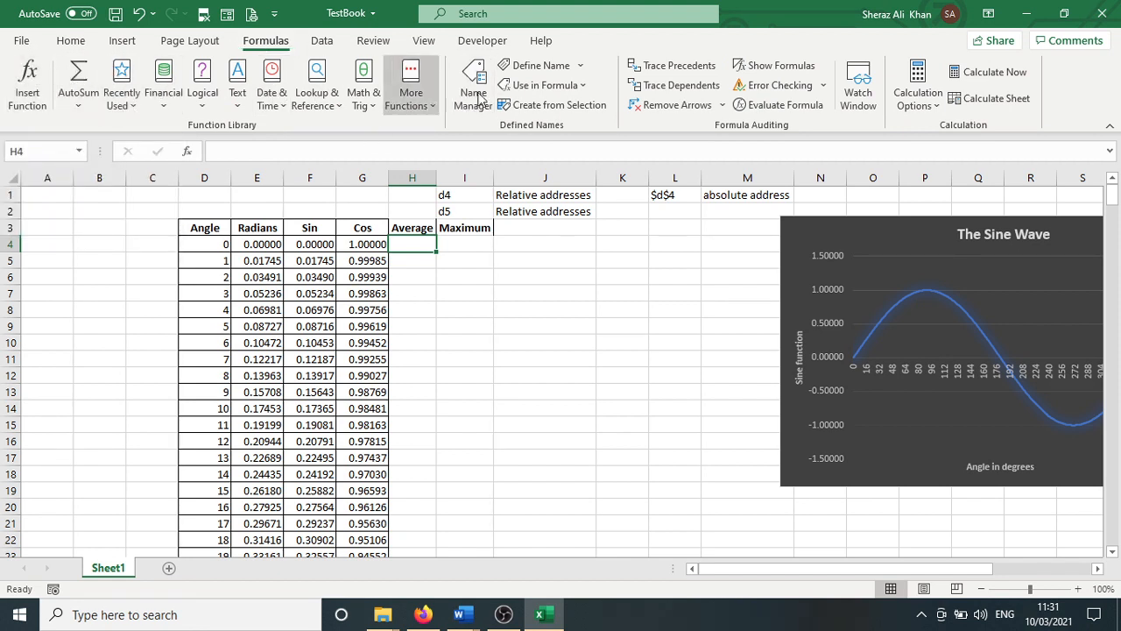
pyautogui.click(368, 106)
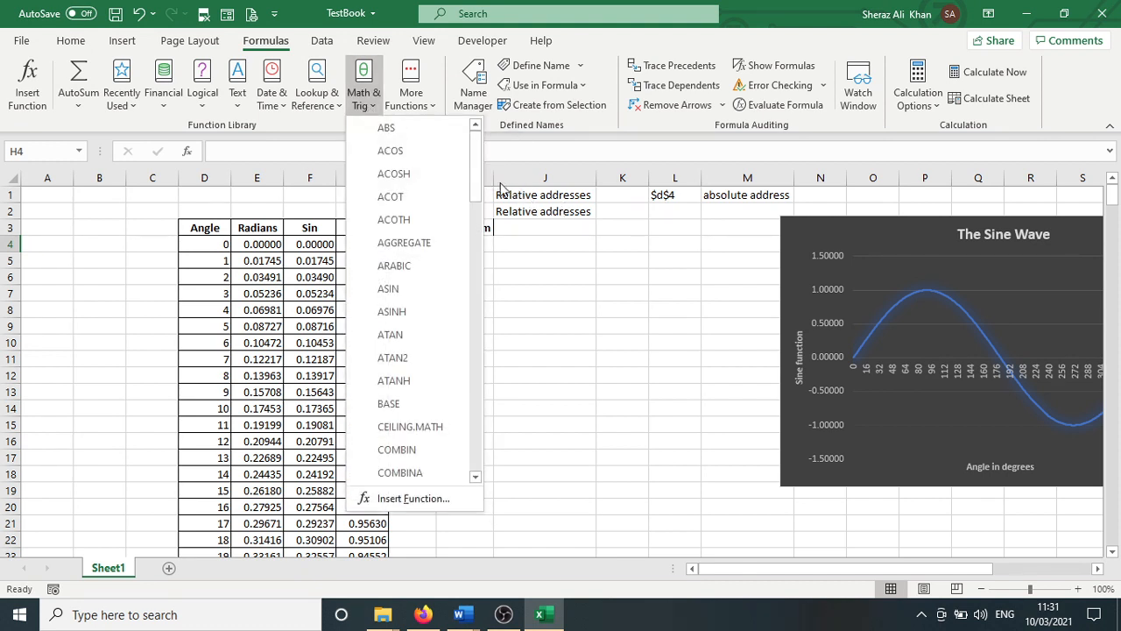
pyautogui.moveTo(480, 167)
pyautogui.mouseDown()
pyautogui.moveTo(477, 229)
pyautogui.moveTo(477, 159)
pyautogui.mouseUp()
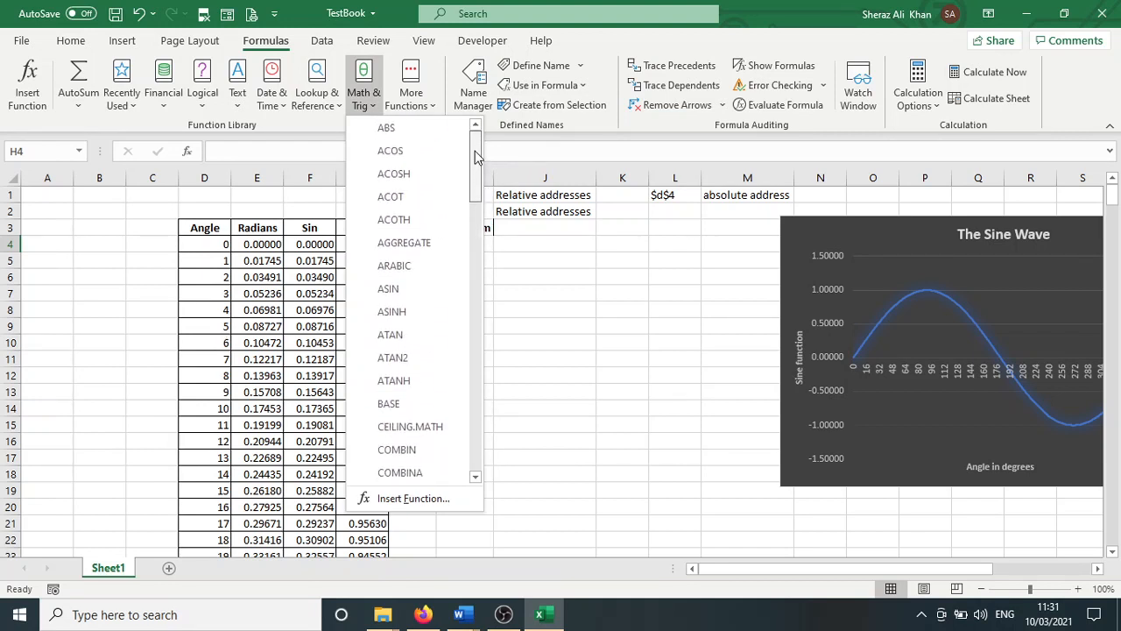
pyautogui.moveTo(473, 158)
pyautogui.mouseDown()
pyautogui.moveTo(468, 292)
pyautogui.moveTo(479, 273)
pyautogui.moveTo(478, 142)
pyautogui.mouseUp()
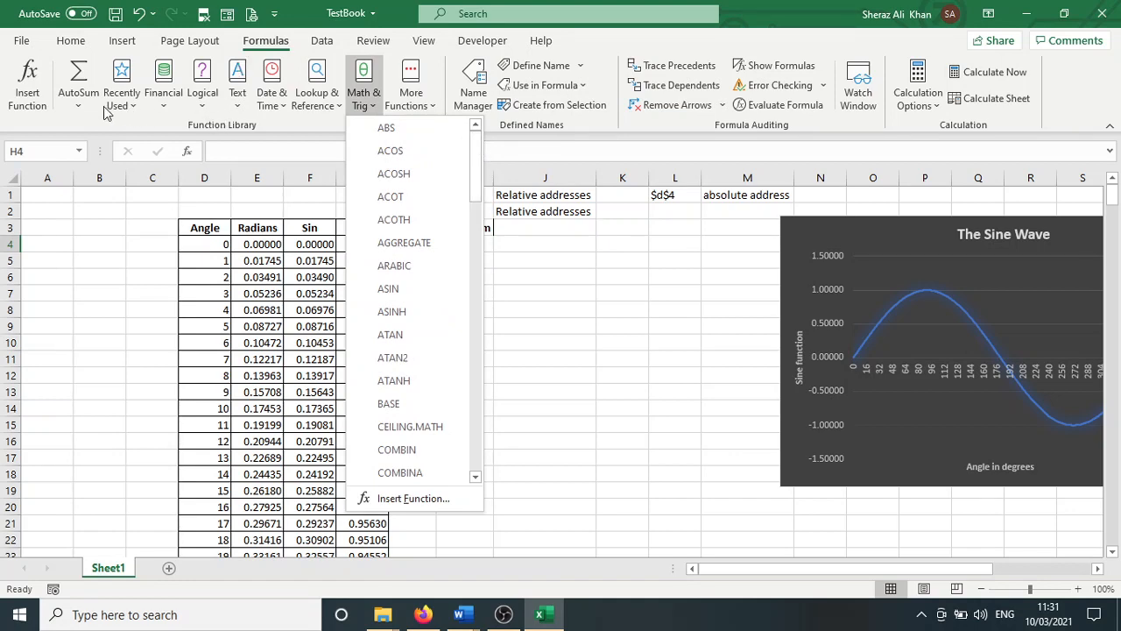
# Start inserting a function in cell H4 and list the functions of all categories
pyautogui.click(35, 98)
pyautogui.click(33, 98)
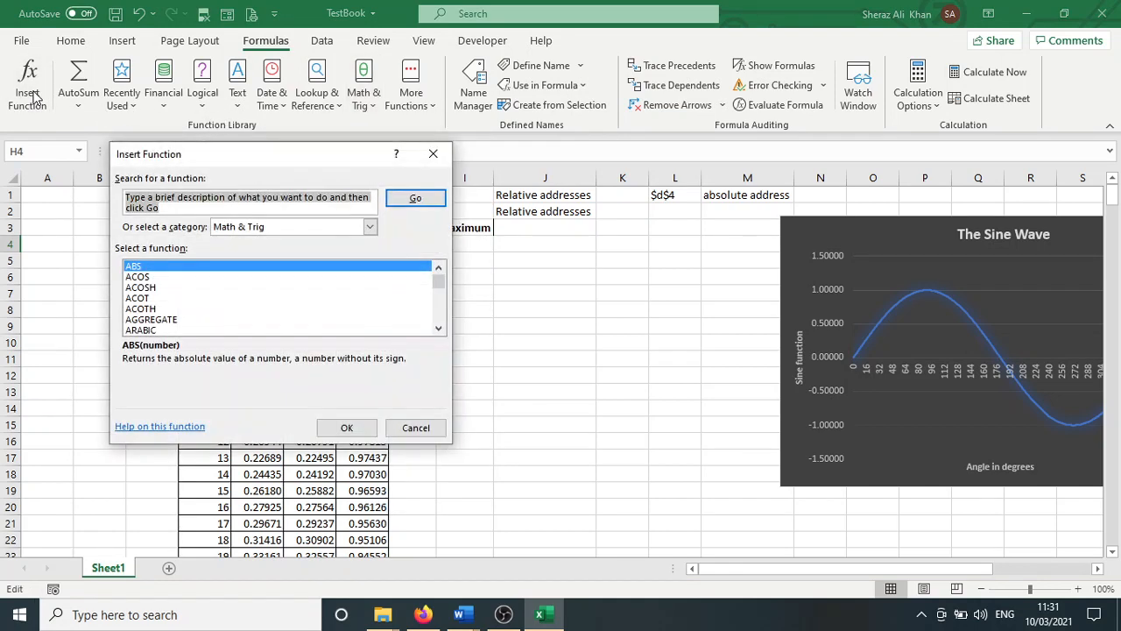
pyautogui.write('avera')
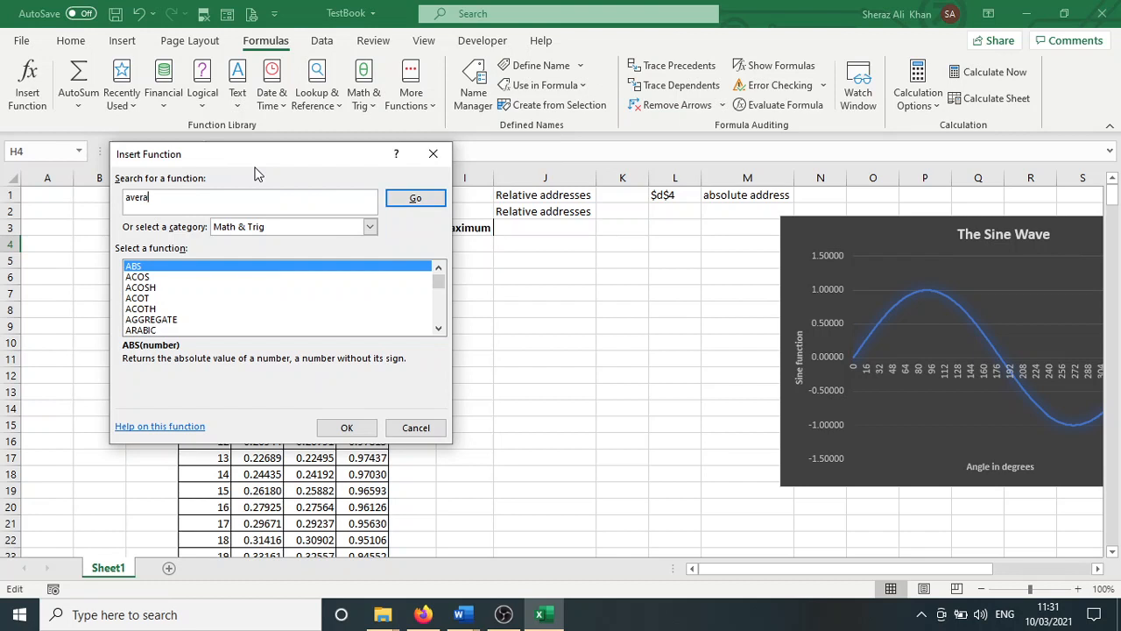
pyautogui.click(317, 230)
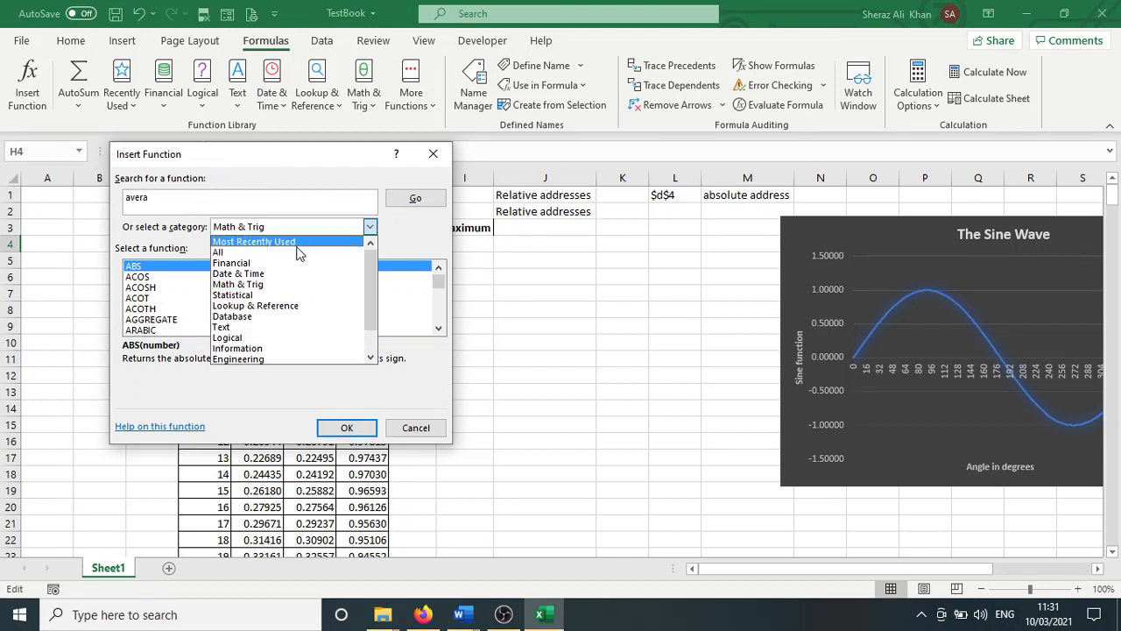
pyautogui.click(296, 252)
pyautogui.click(207, 196)
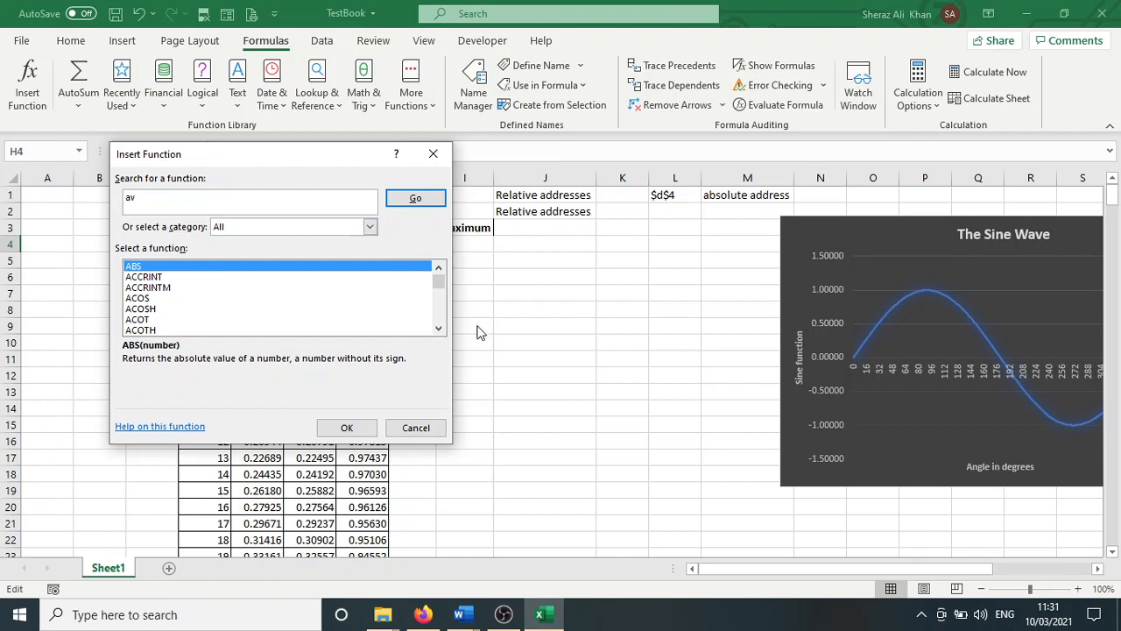
# Choose the AVERAGE function from the full function list for cell H4
pyautogui.click(438, 328)
pyautogui.click(438, 329)
pyautogui.click(438, 329)
pyautogui.click(438, 328)
pyautogui.click(438, 328)
pyautogui.click(438, 328)
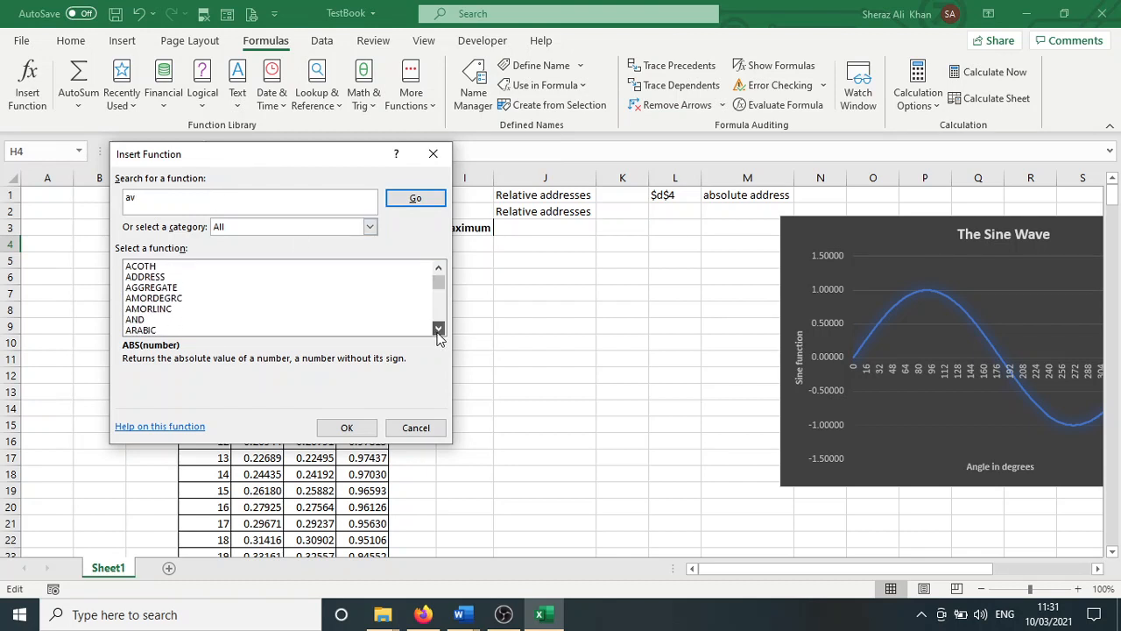
pyautogui.click(437, 329)
pyautogui.click(438, 328)
pyautogui.click(438, 329)
pyautogui.click(438, 328)
pyautogui.click(438, 329)
pyautogui.click(438, 328)
pyautogui.click(438, 328)
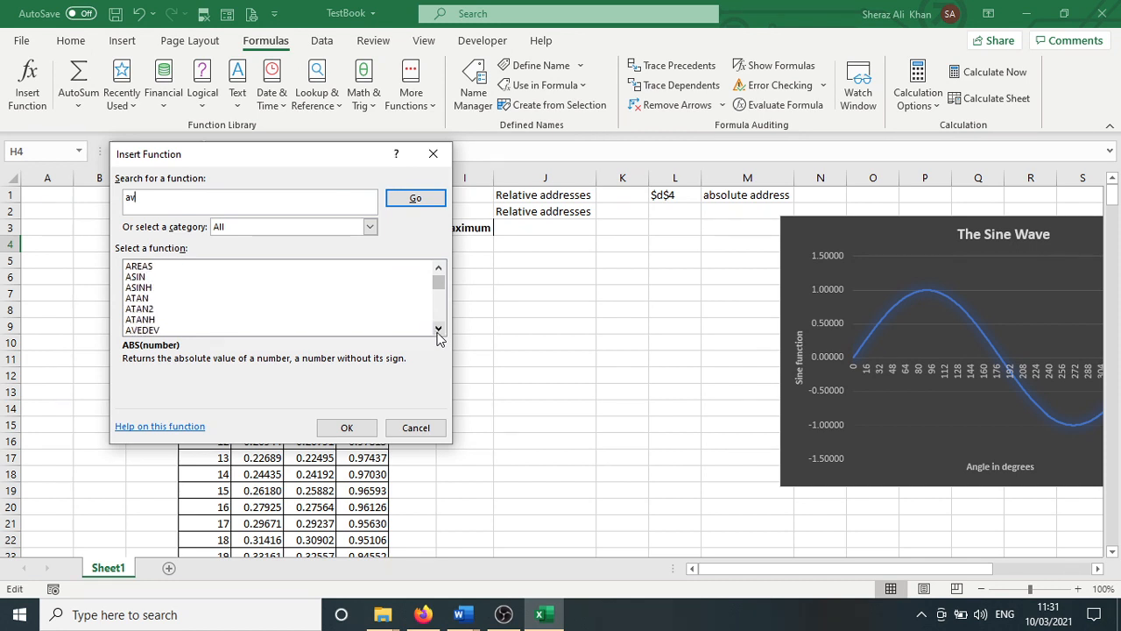
pyautogui.click(438, 328)
pyautogui.click(438, 329)
pyautogui.click(155, 310)
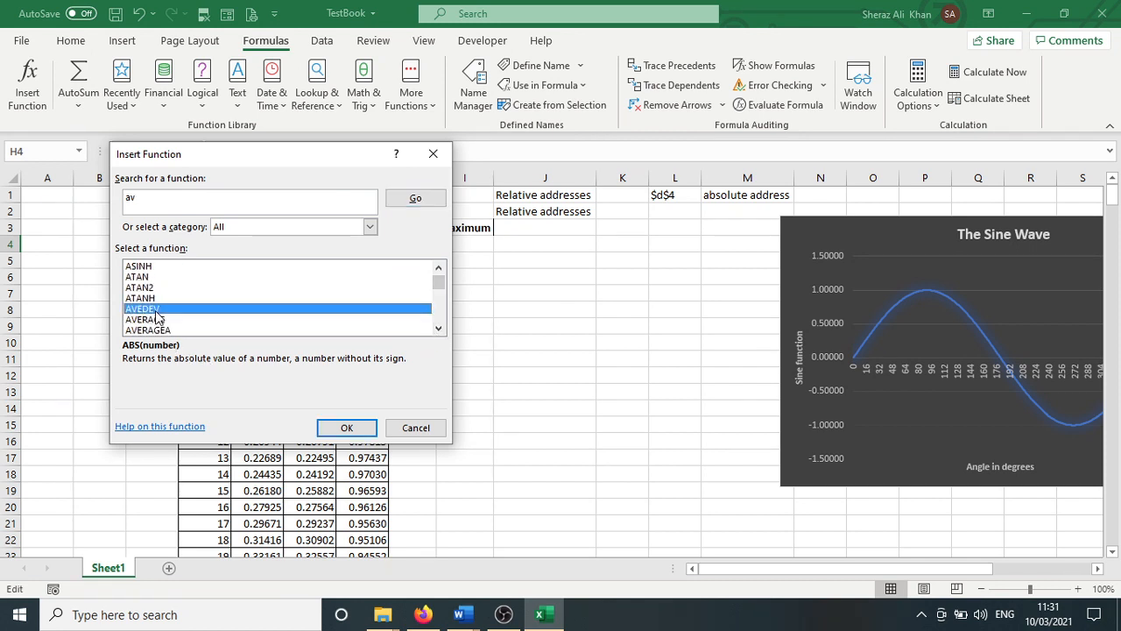
pyautogui.click(156, 321)
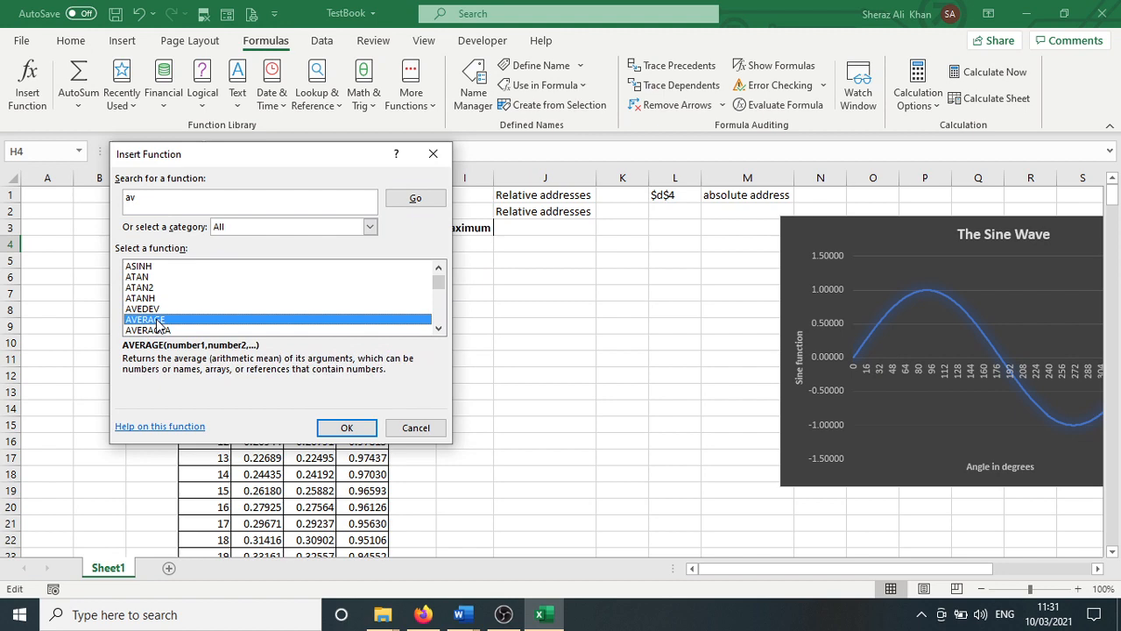
pyautogui.click(347, 428)
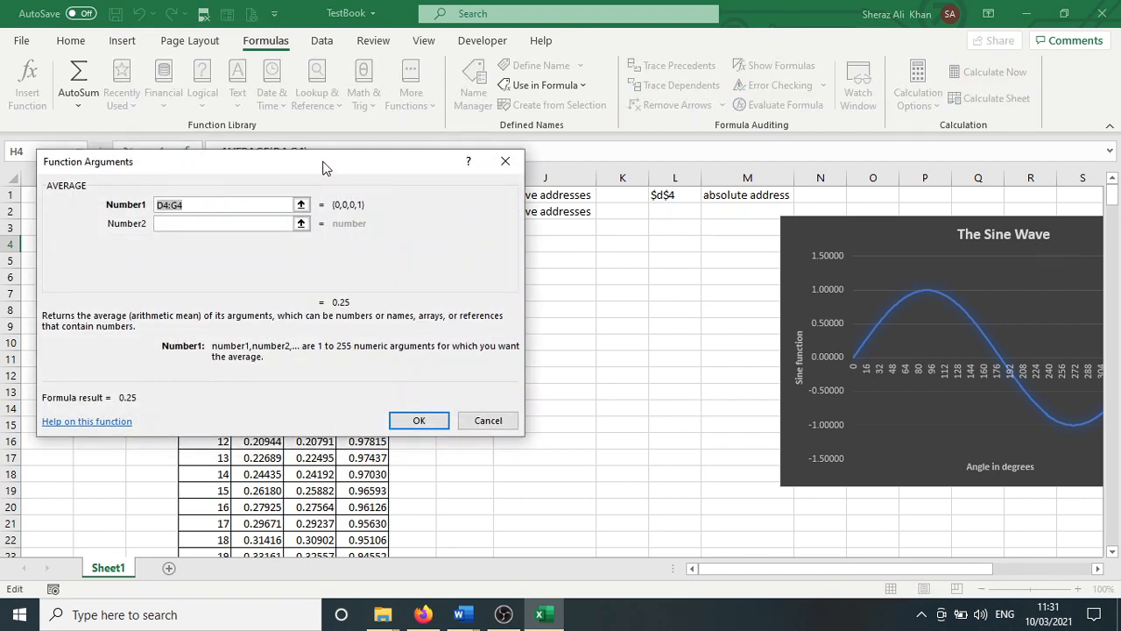
# Specify D4:G4 as the range to average and insert the AVERAGE function in cell H4
pyautogui.moveTo(322, 167); pyautogui.dragTo(653, 252)
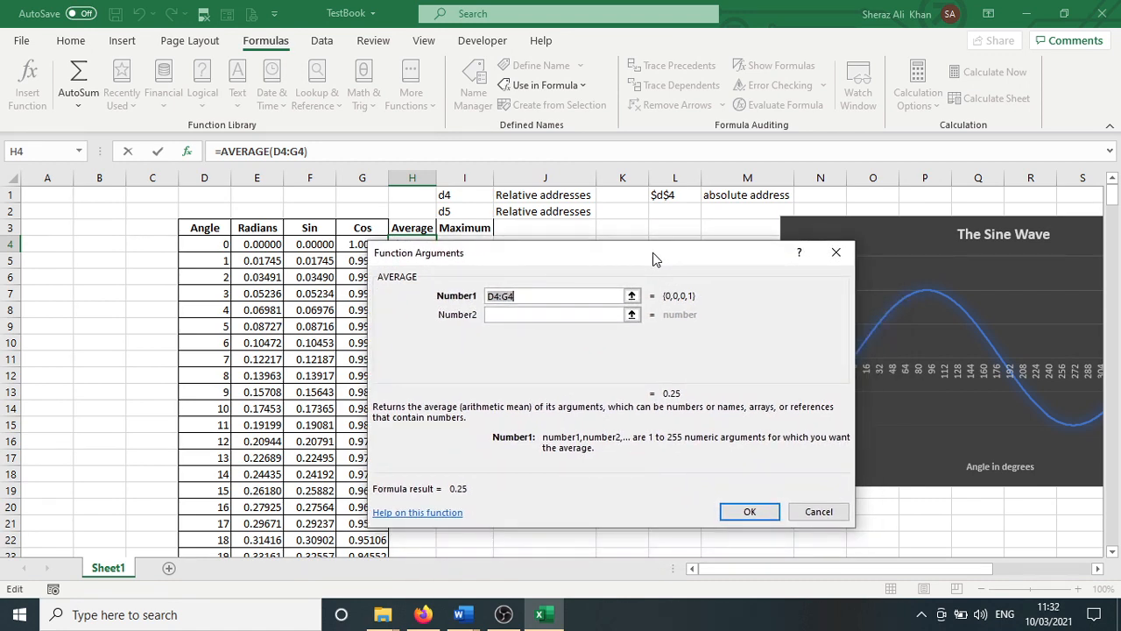
pyautogui.moveTo(653, 253); pyautogui.dragTo(725, 275)
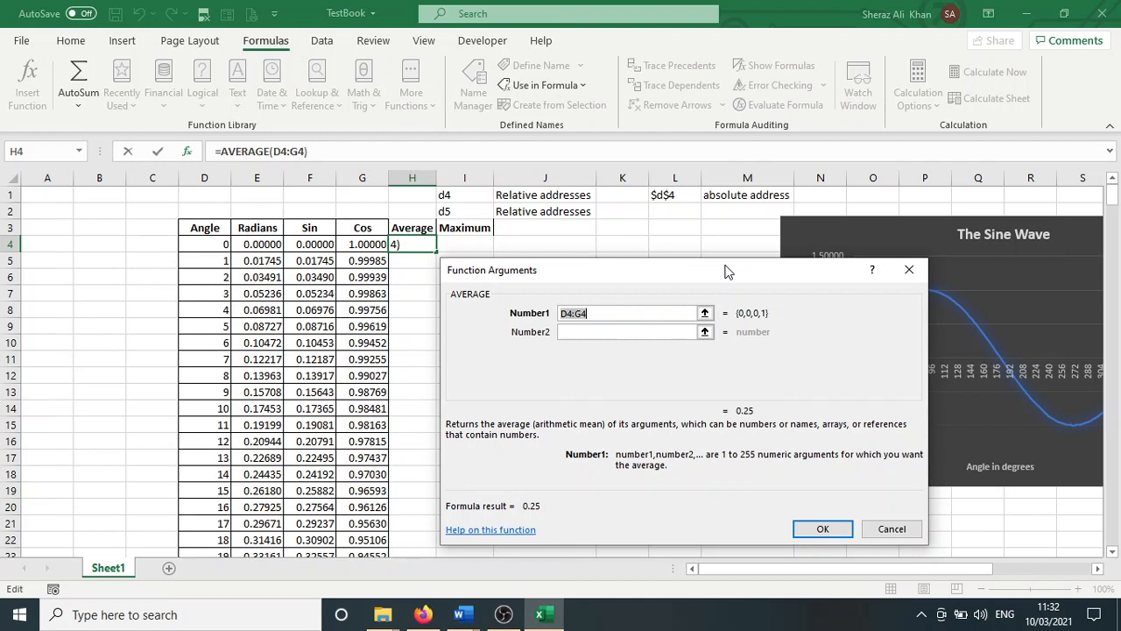
pyautogui.click(704, 314)
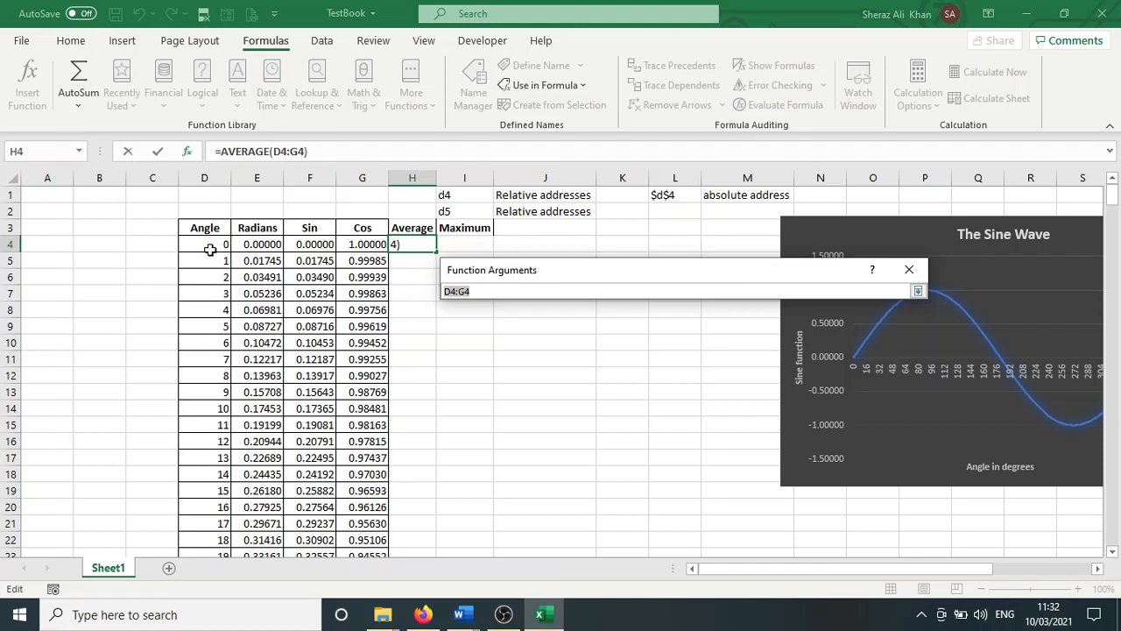
pyautogui.moveTo(209, 245); pyautogui.dragTo(355, 245)
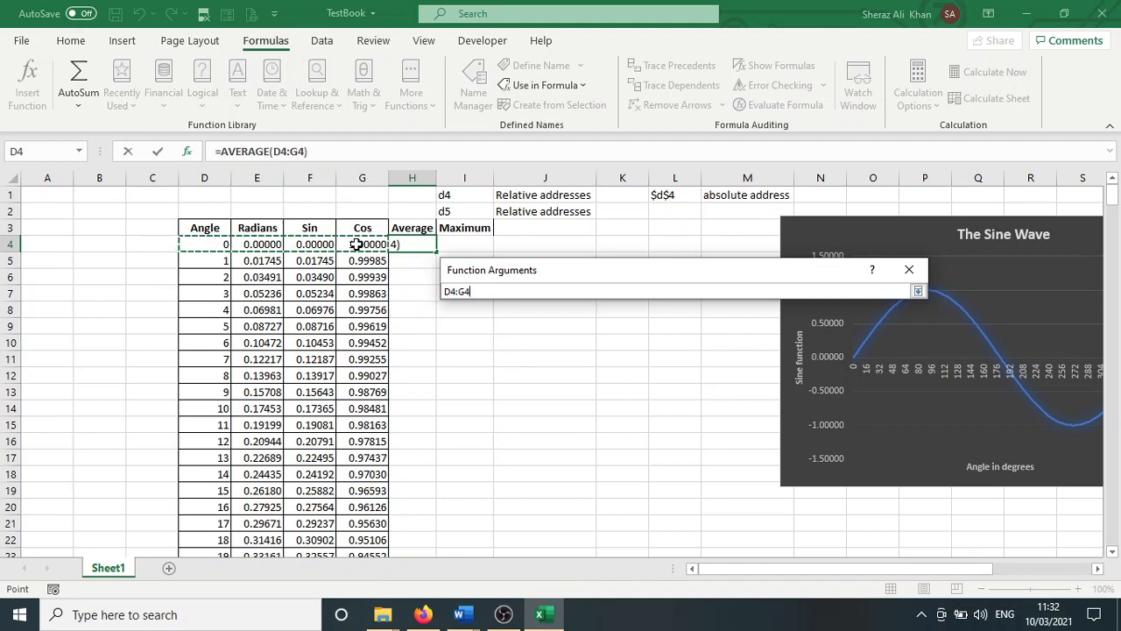
pyautogui.press('Return')
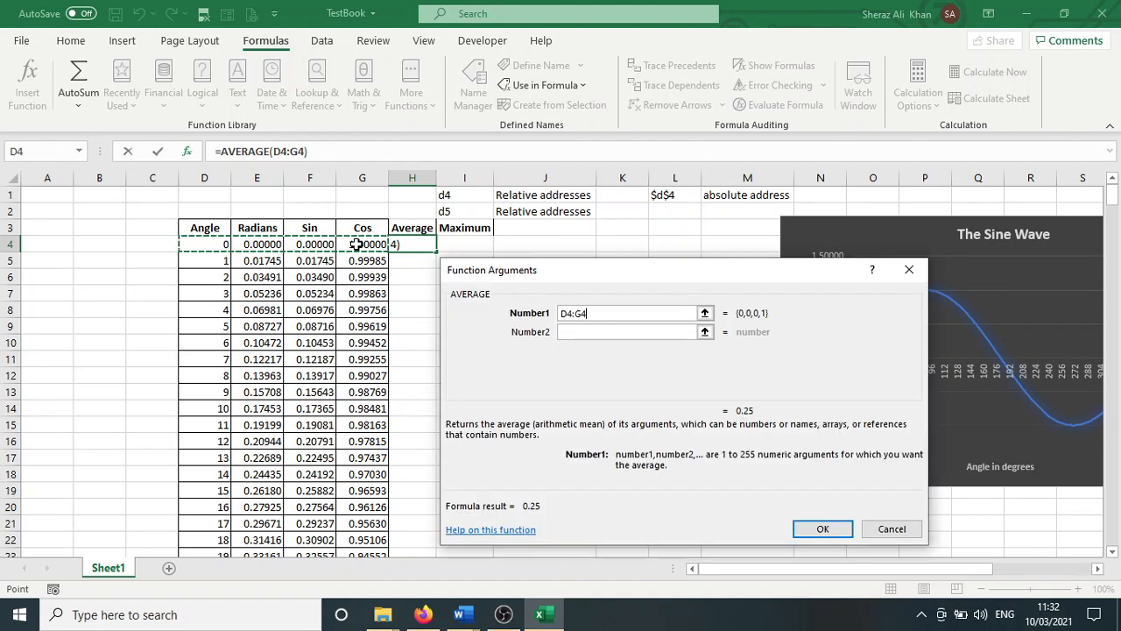
pyautogui.click(821, 527)
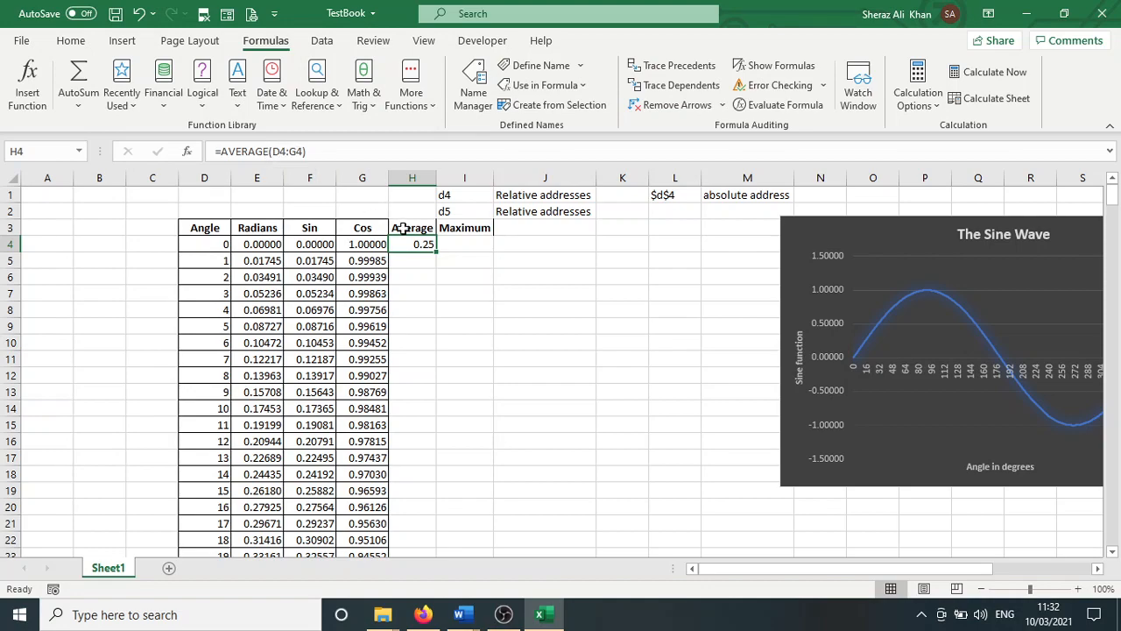
# Copy the average formula from H4 down to H364, and check the formula in row 354 against its source cells
pyautogui.moveTo(435, 253)
pyautogui.mouseDown()
pyautogui.moveTo(447, 585)
pyautogui.moveTo(467, 582)
pyautogui.moveTo(462, 613)
pyautogui.moveTo(481, 622)
pyautogui.moveTo(458, 503)
pyautogui.moveTo(450, 517)
pyautogui.mouseUp()
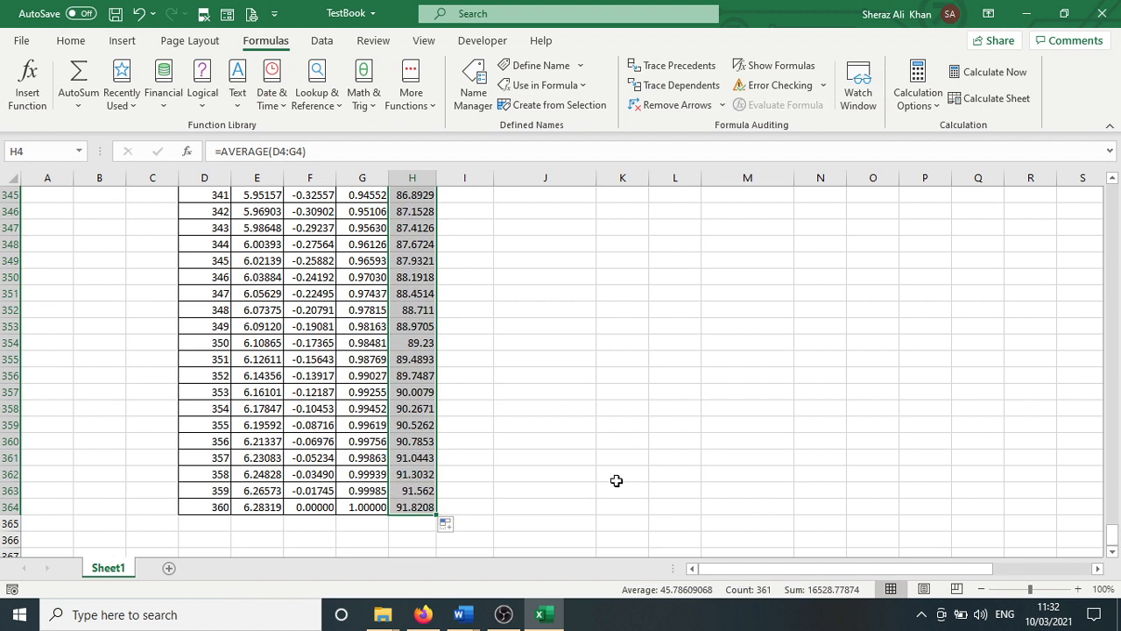
pyautogui.click(418, 346)
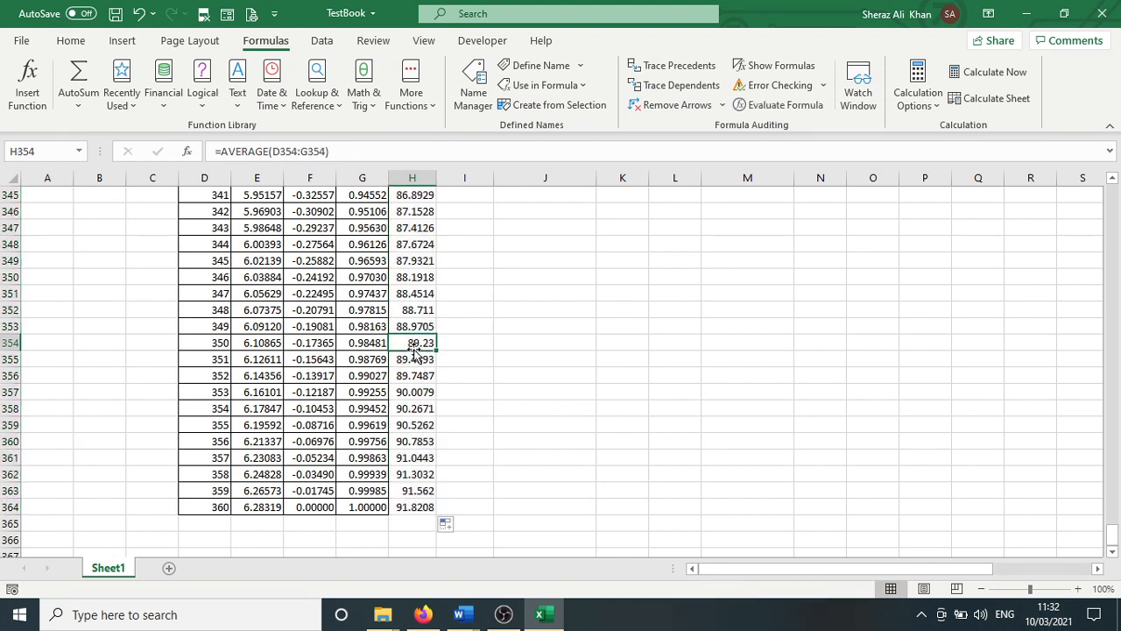
pyautogui.click(221, 344)
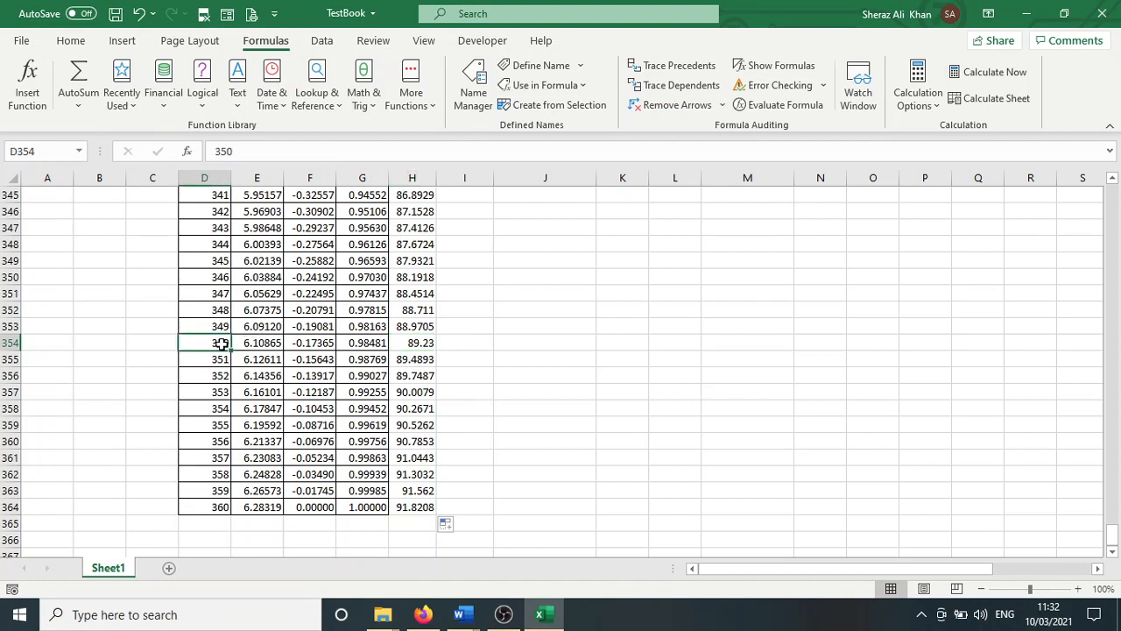
pyautogui.click(359, 345)
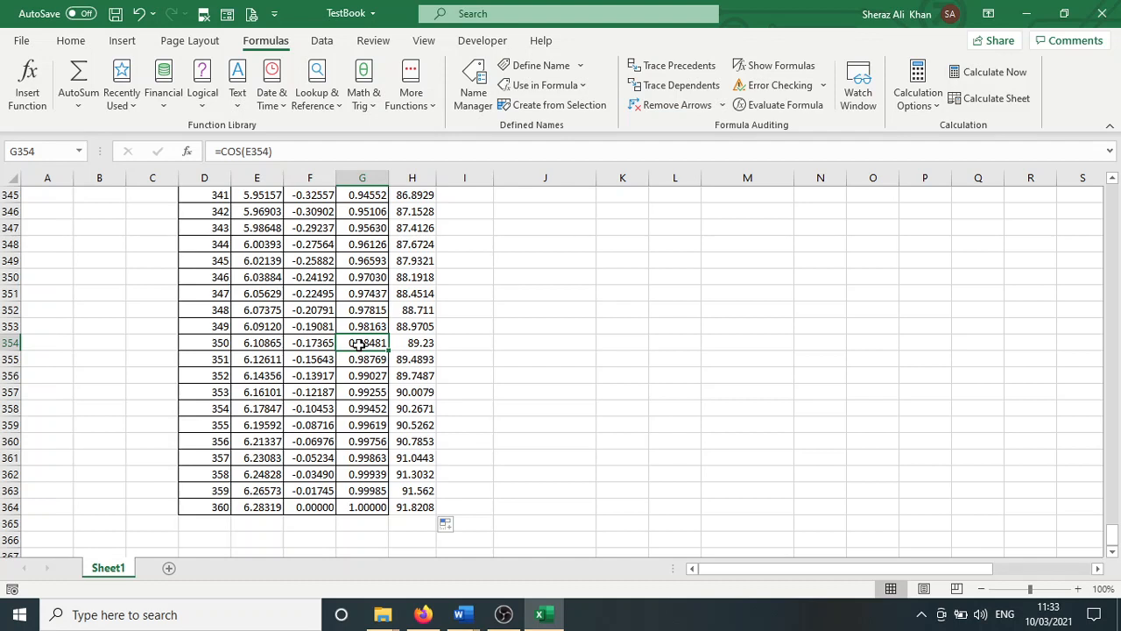
pyautogui.click(424, 345)
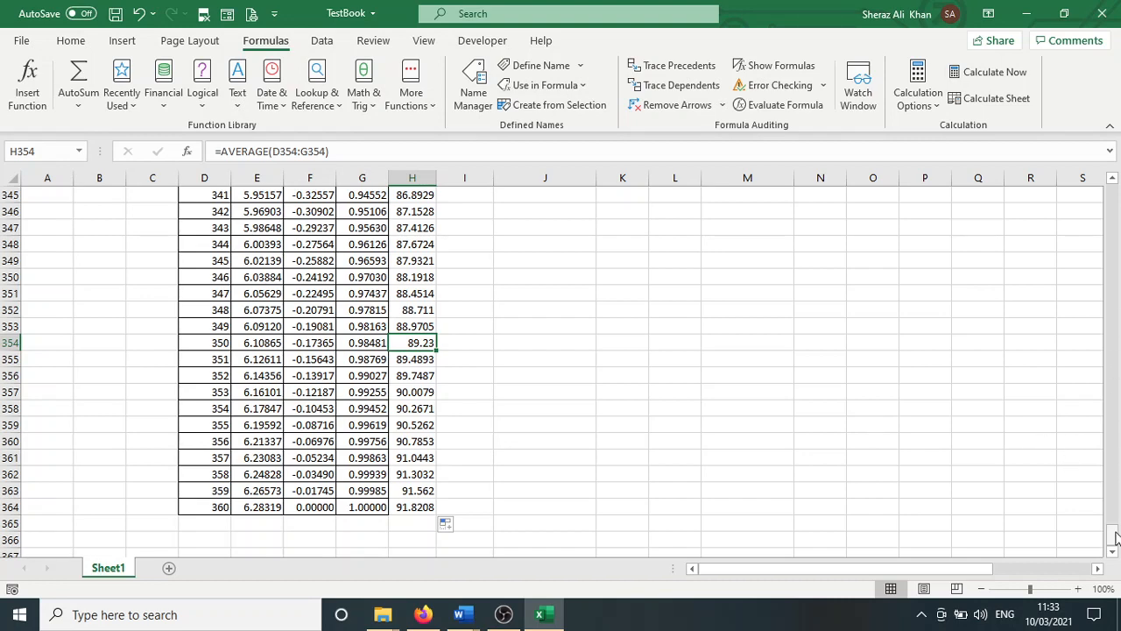
# Start inserting a function in cell I4, search for "max", and choose the MAX function
pyautogui.moveTo(1112, 536); pyautogui.dragTo(1111, 187)
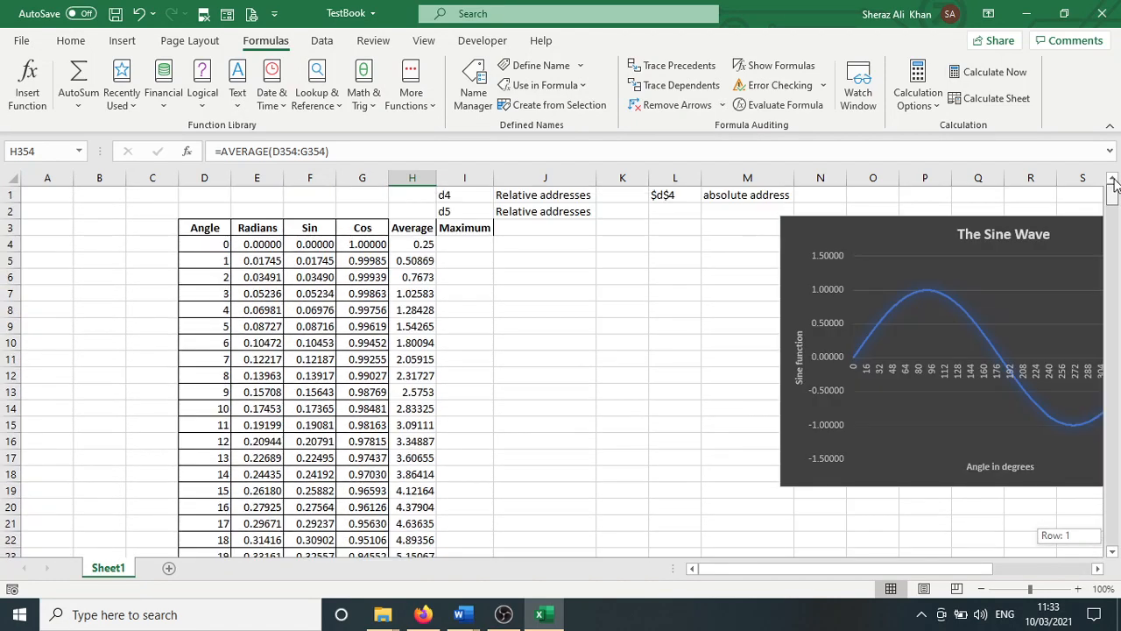
pyautogui.click(466, 243)
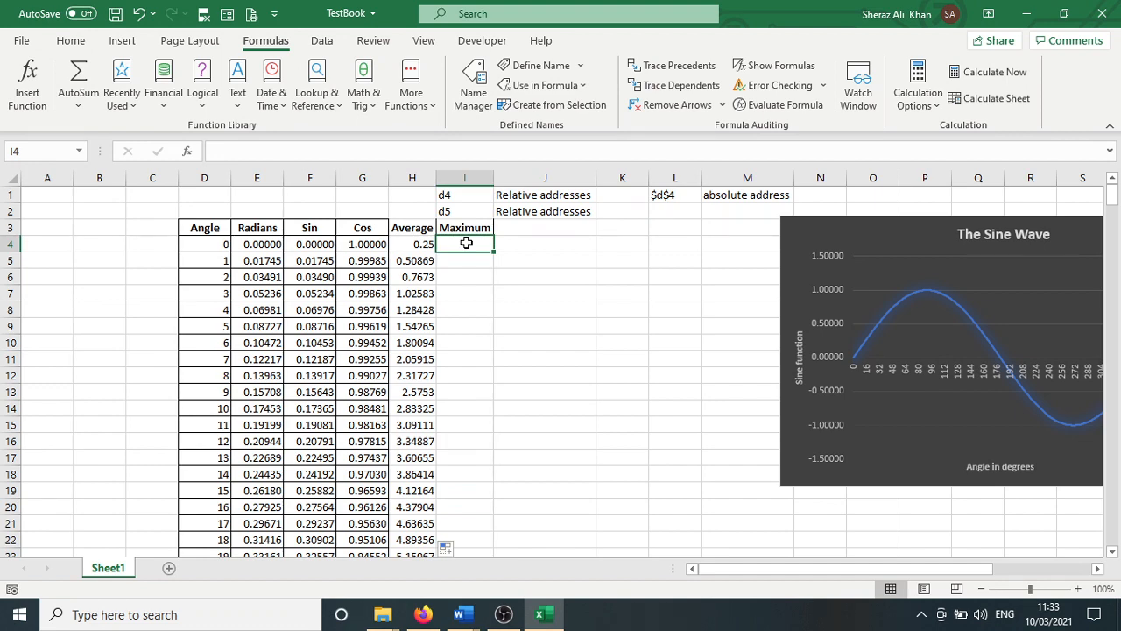
pyautogui.click(27, 83)
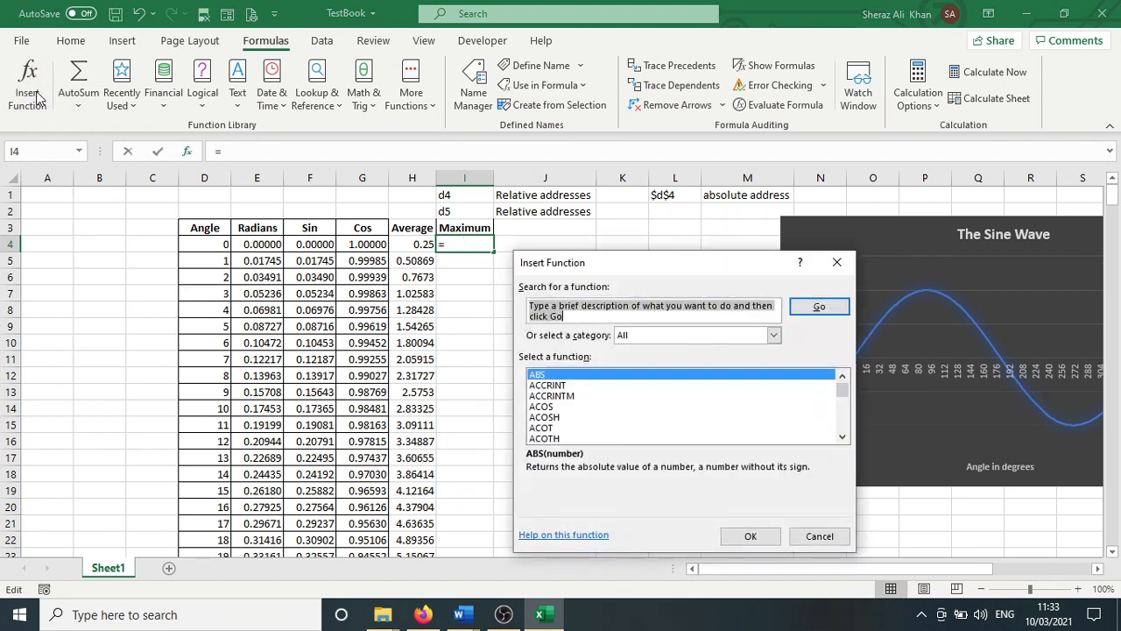
pyautogui.write('ma')
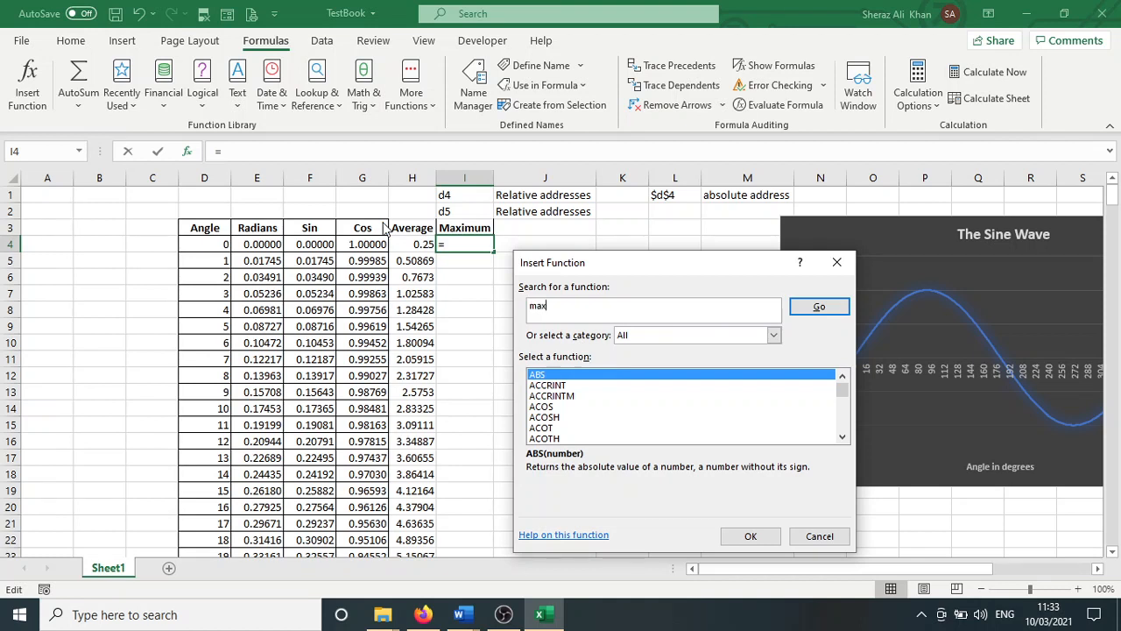
pyautogui.write('x')
pyautogui.press('Return')
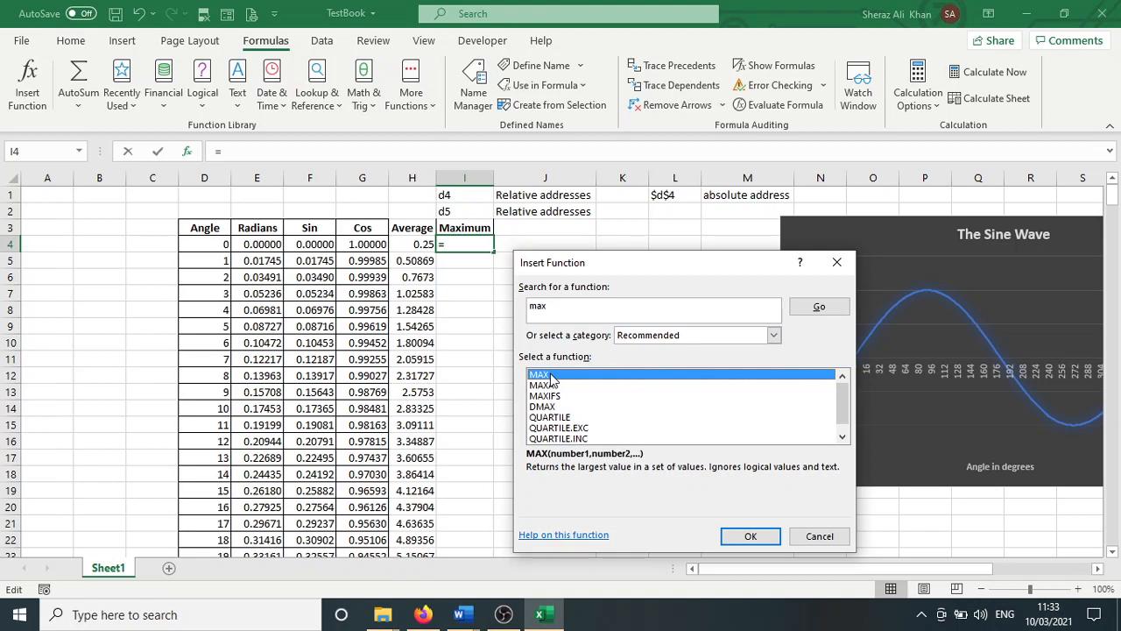
pyautogui.click(750, 535)
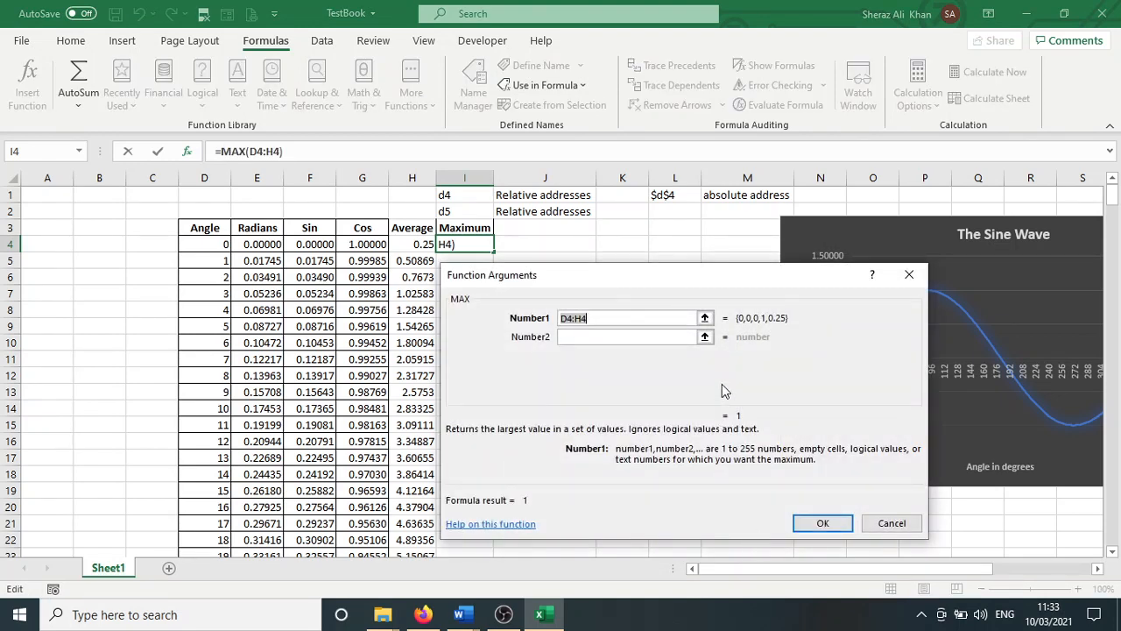
# Set the MAX function's first argument to the range D4:G4 and insert it in cell I4
pyautogui.click(704, 318)
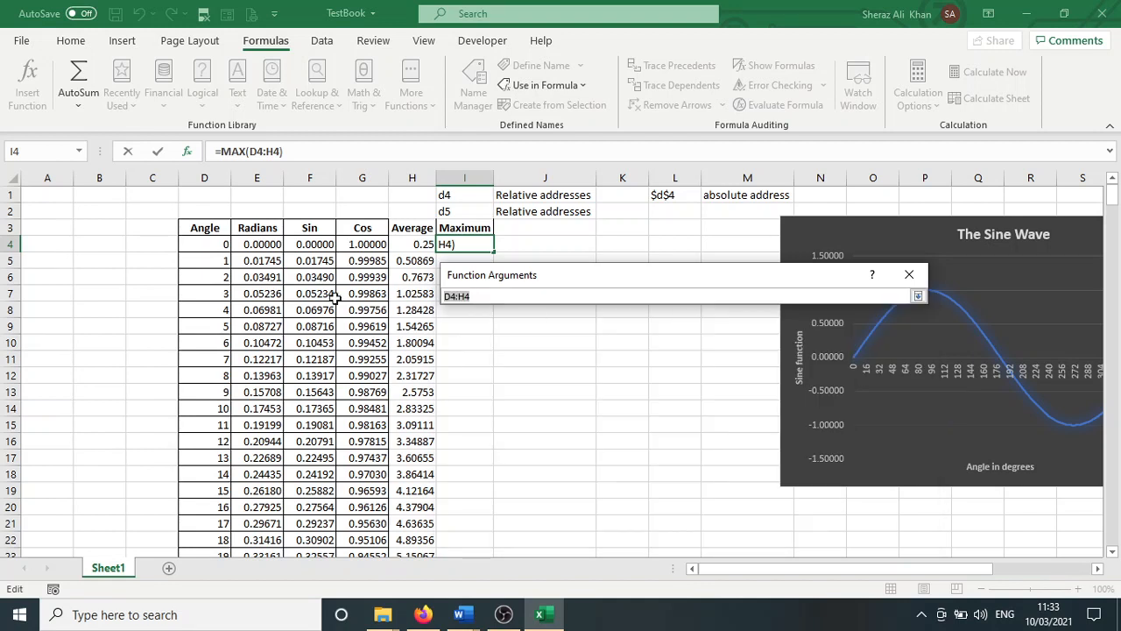
pyautogui.moveTo(222, 248); pyautogui.dragTo(358, 241)
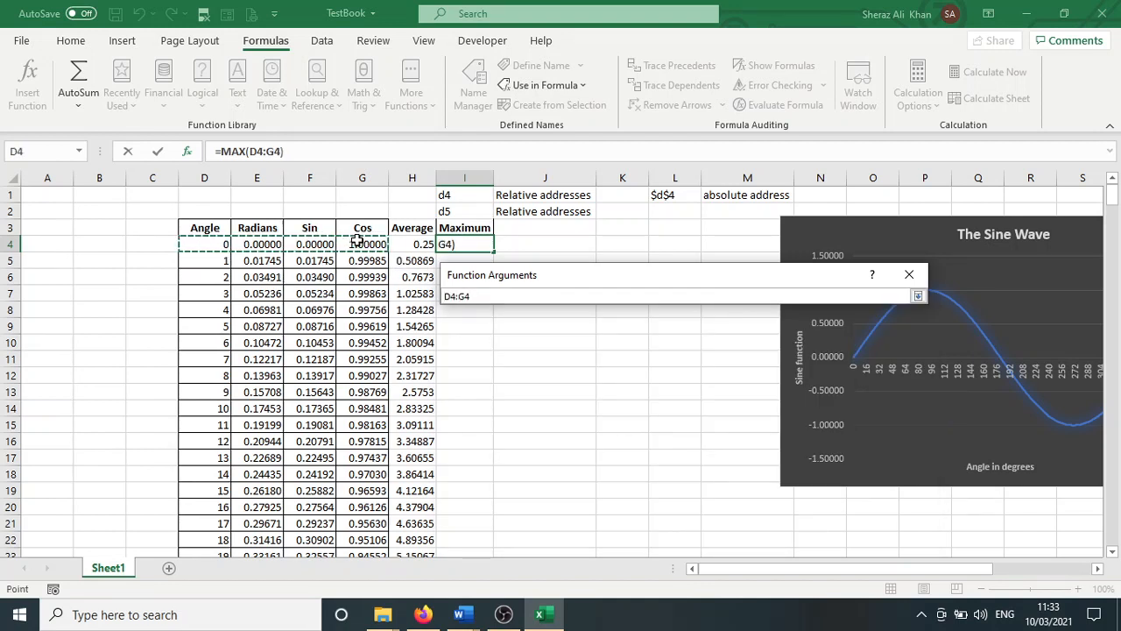
pyautogui.press('Return')
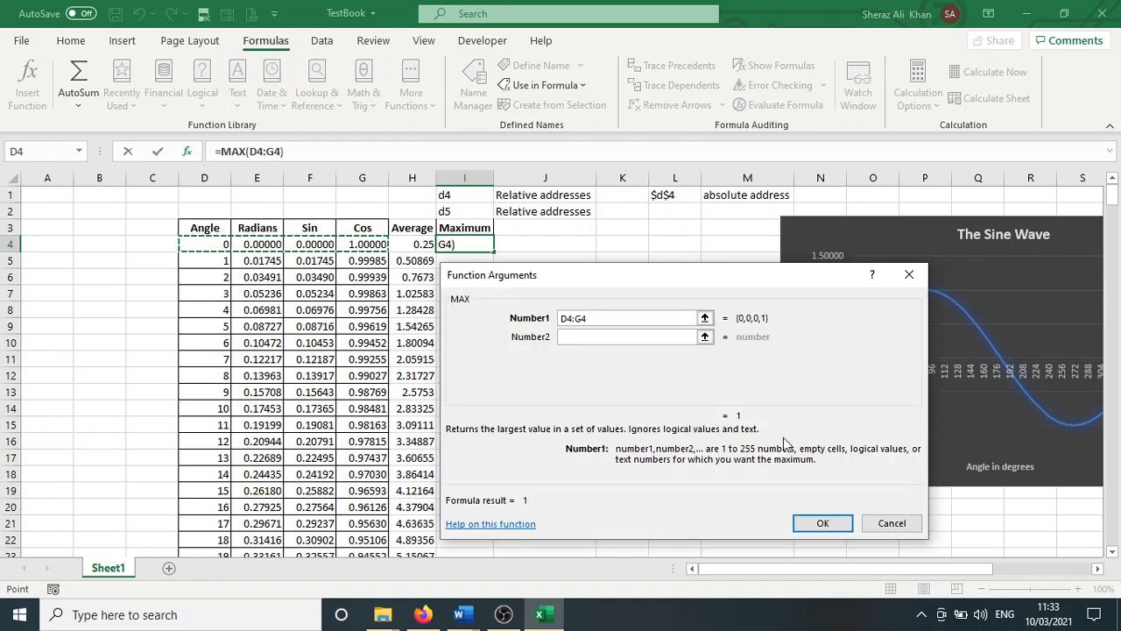
pyautogui.click(839, 517)
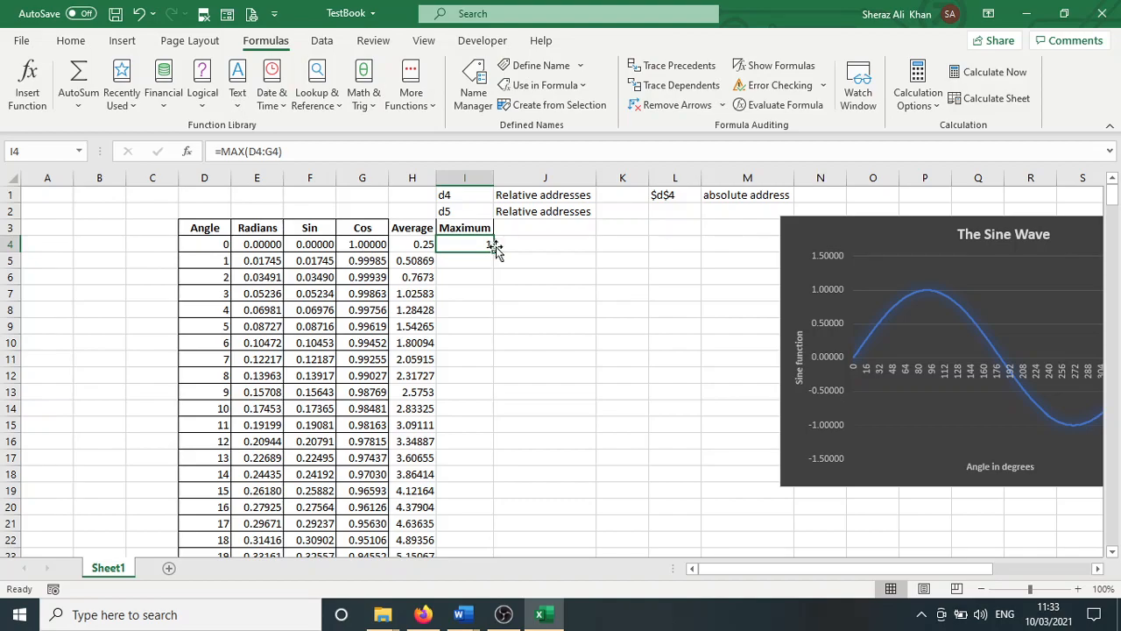
# Copy the maximum formula from I4 down to I364, and save the workbook
pyautogui.moveTo(495, 253); pyautogui.dragTo(495, 458)
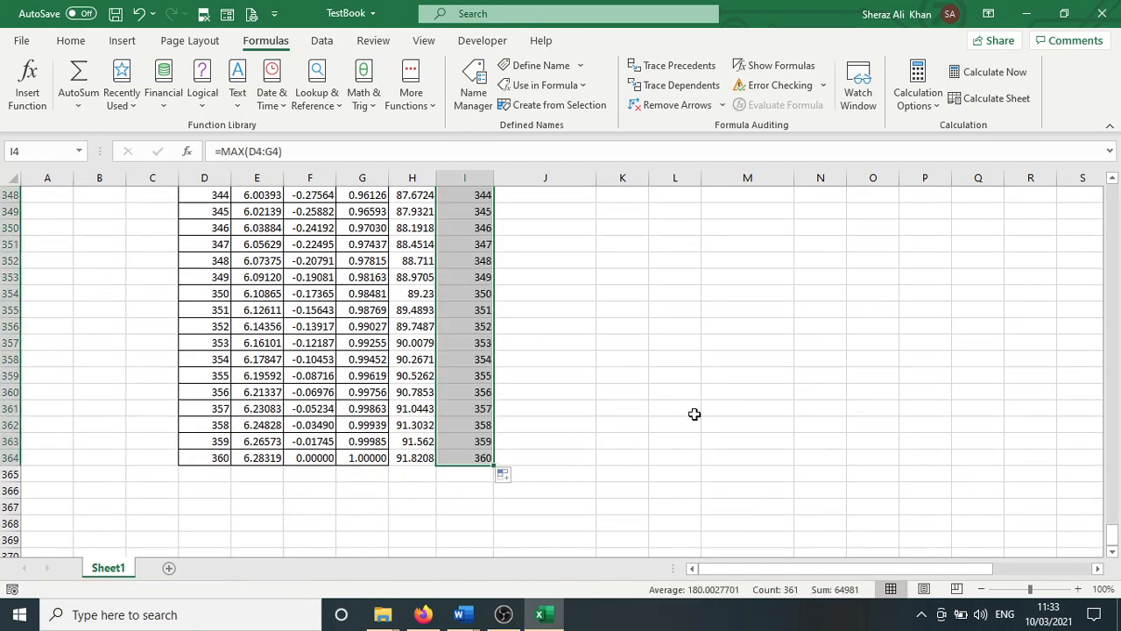
pyautogui.hotkey('ctrl', 's')
# Move the Sine Wave chart closer to the table, with its edge near column K, and deselect it
pyautogui.moveTo(1112, 532); pyautogui.dragTo(1113, 186)
pyautogui.moveTo(892, 225); pyautogui.dragTo(714, 242)
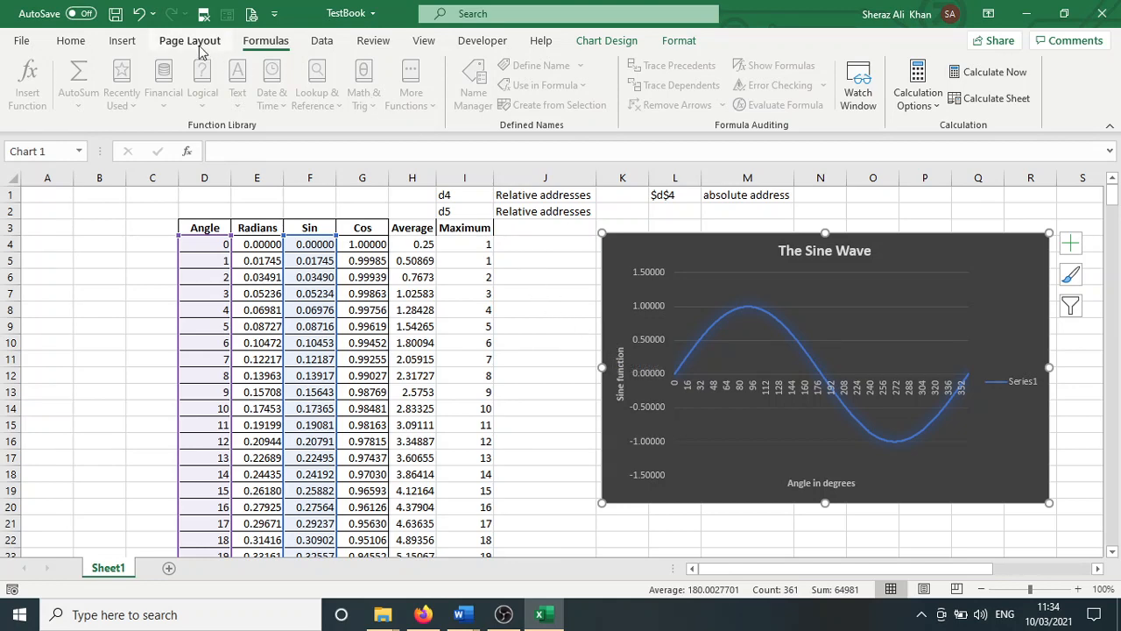
pyautogui.click(79, 48)
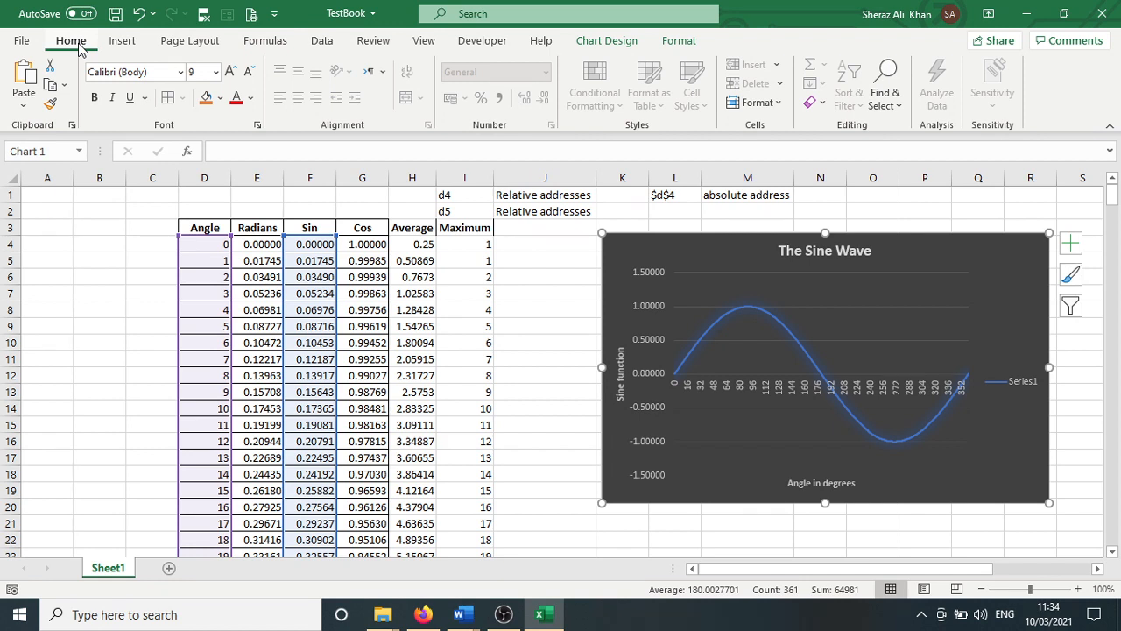
pyautogui.click(526, 290)
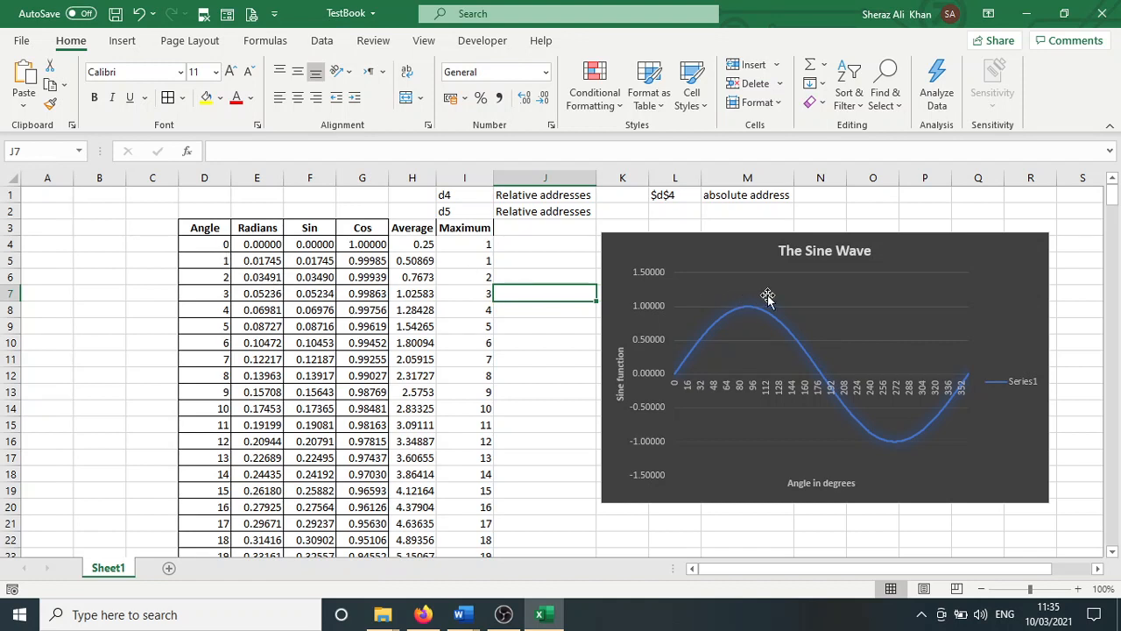
# Add a new worksheet and enter the city names Peshawar in E3 and Lahore in E4
pyautogui.click(169, 569)
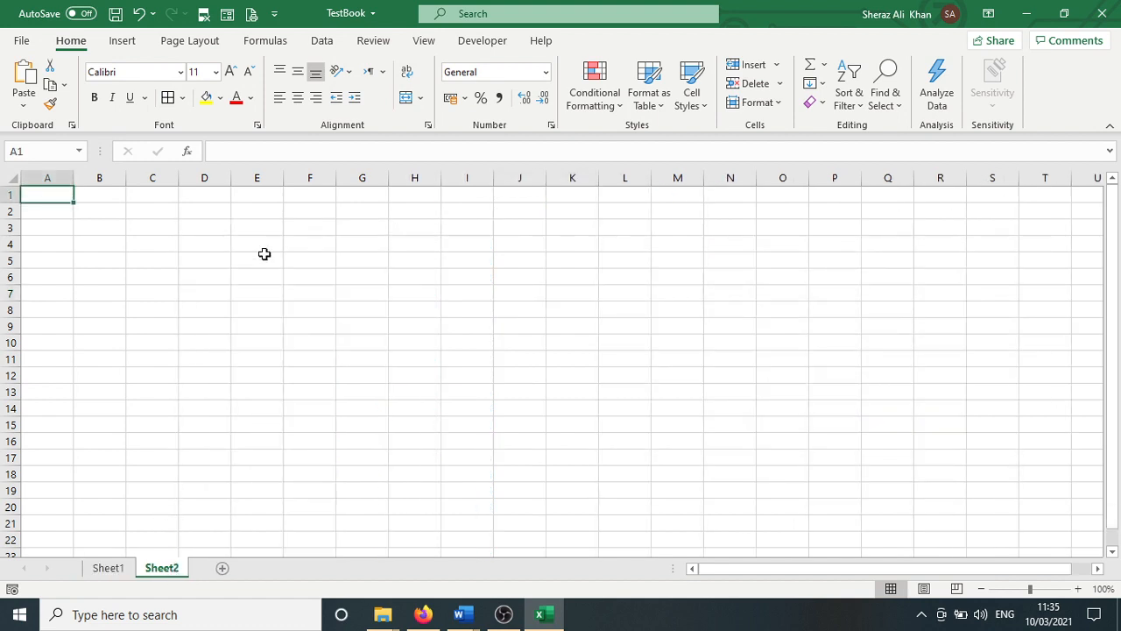
pyautogui.click(248, 231)
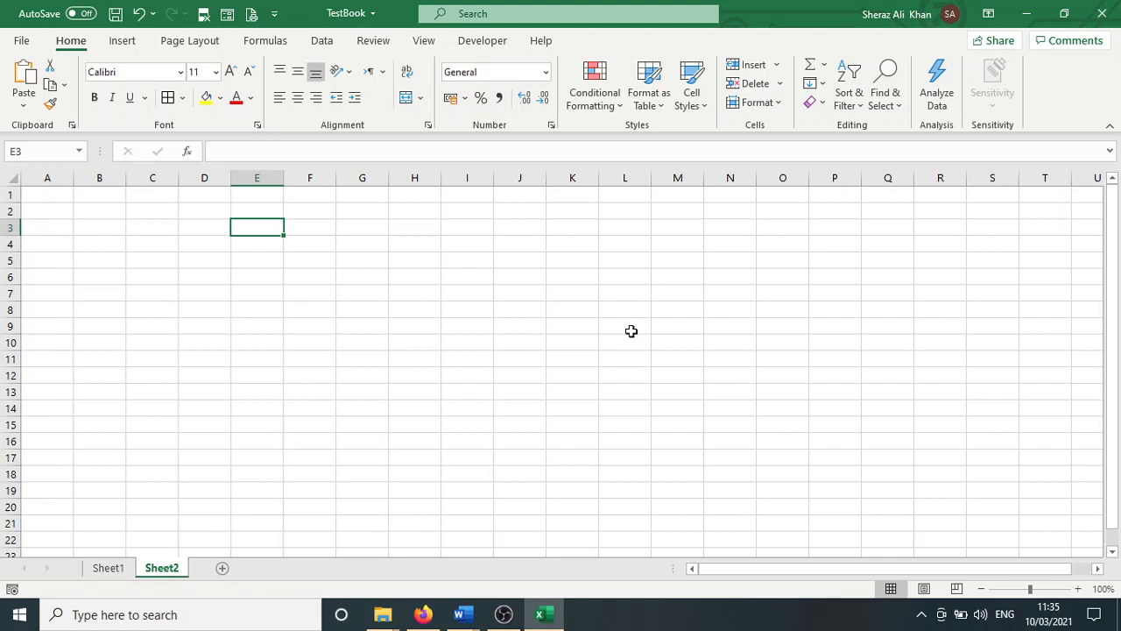
pyautogui.write('Peshawar')
pyautogui.press('Return')
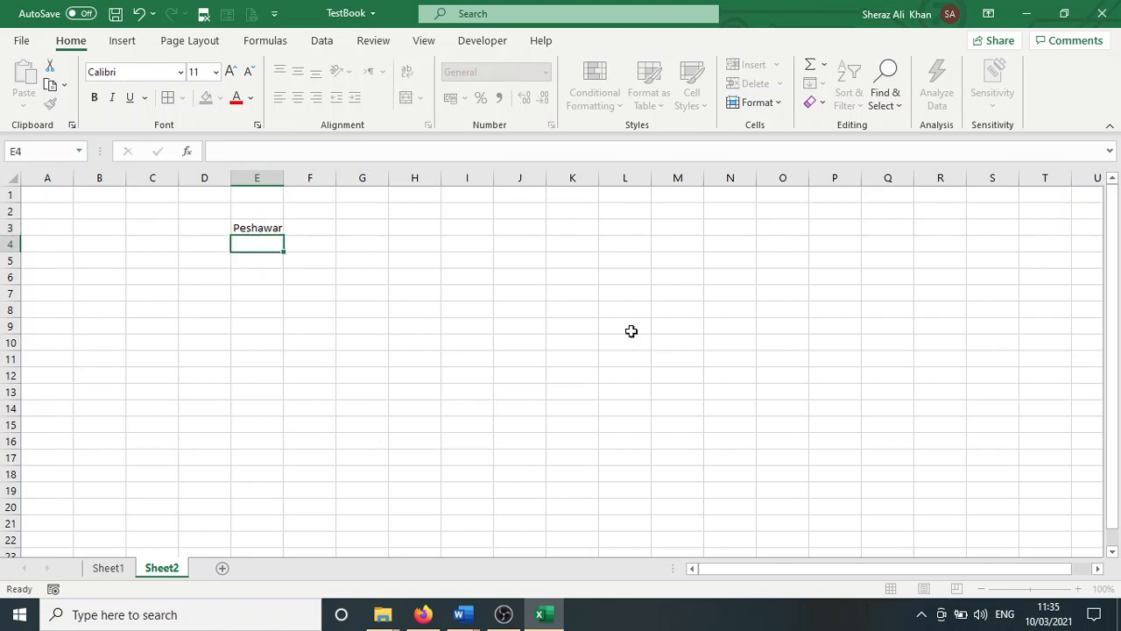
pyautogui.write('a')
pyautogui.press('BackSpace')
pyautogui.write('Lahore')
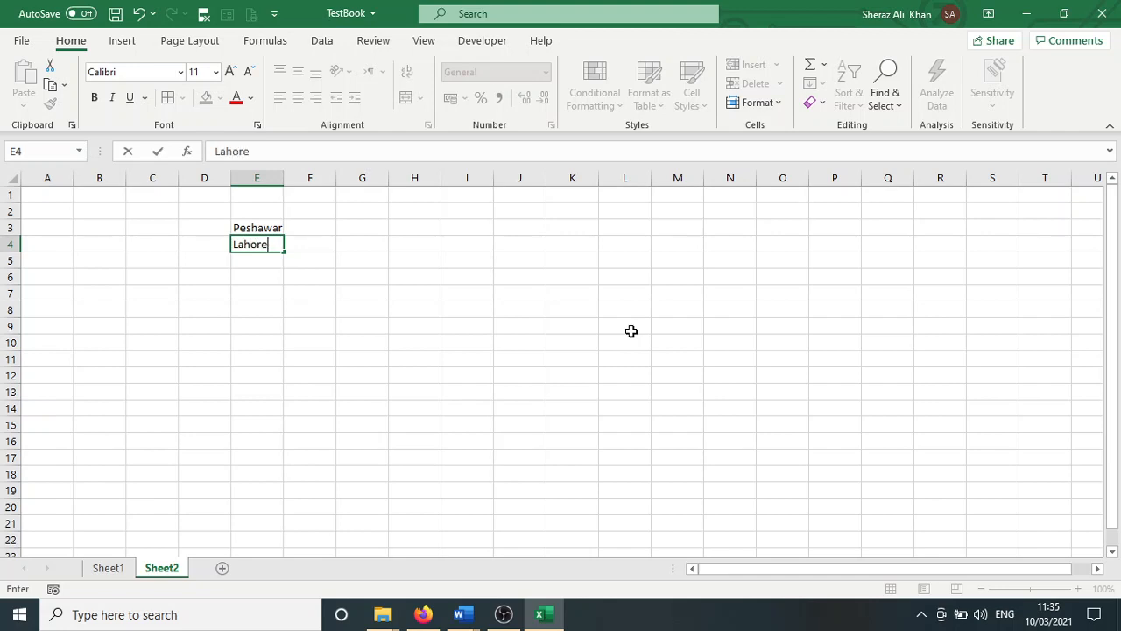
pyautogui.press('Return')
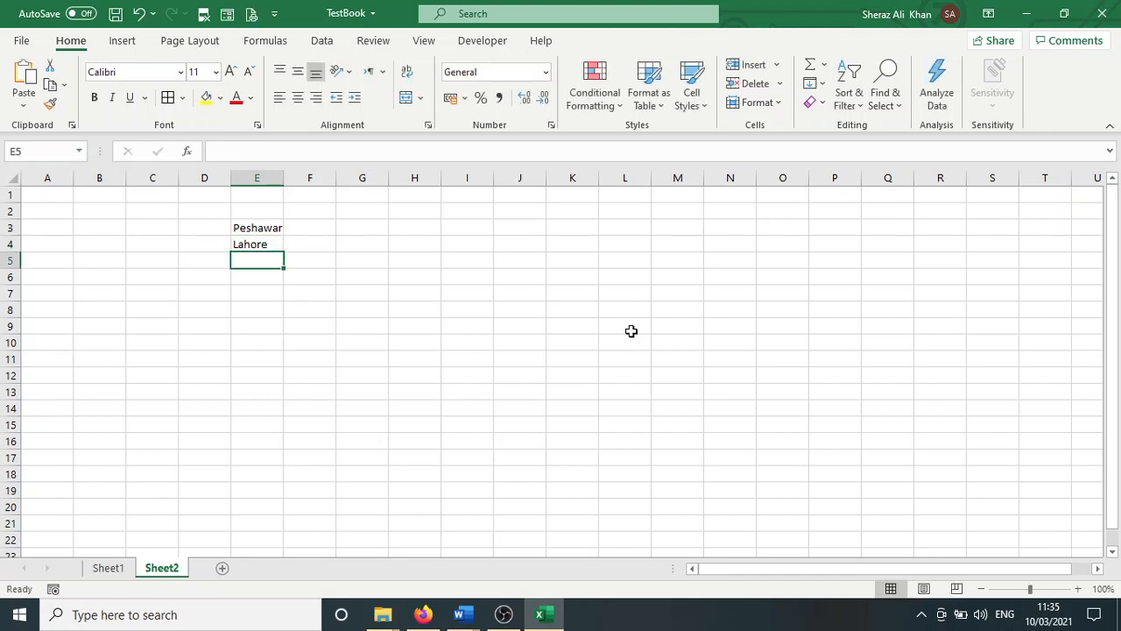
# Continue the city list with Karachi in E5, Quetta in E6 and Islamabad in E7
pyautogui.write('Karac')
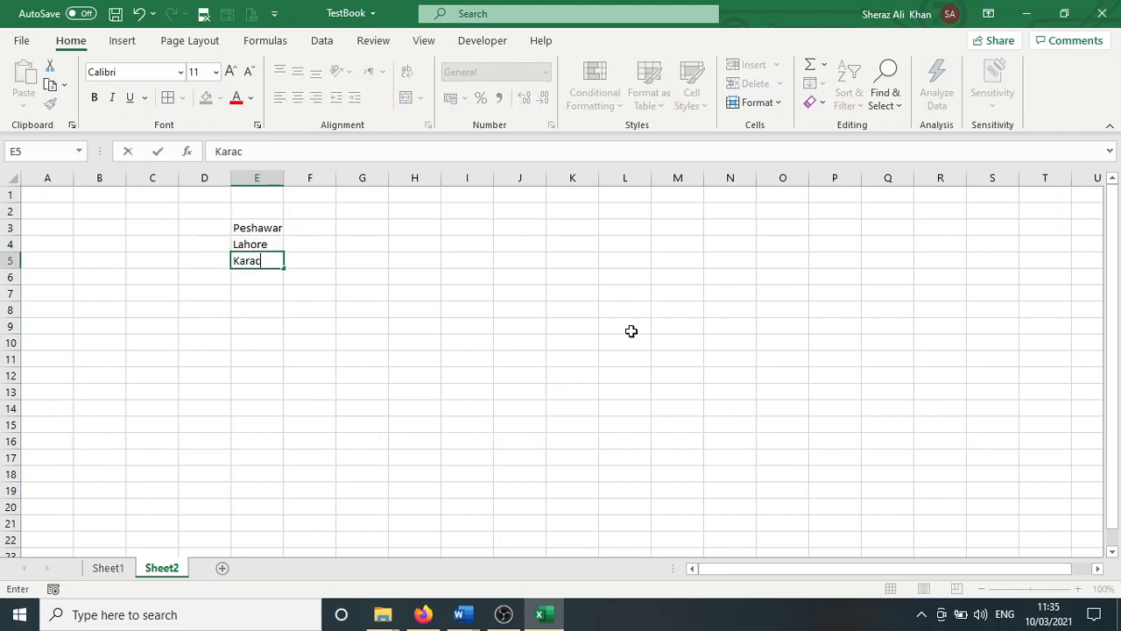
pyautogui.write('hi')
pyautogui.press('Return')
pyautogui.write('qu')
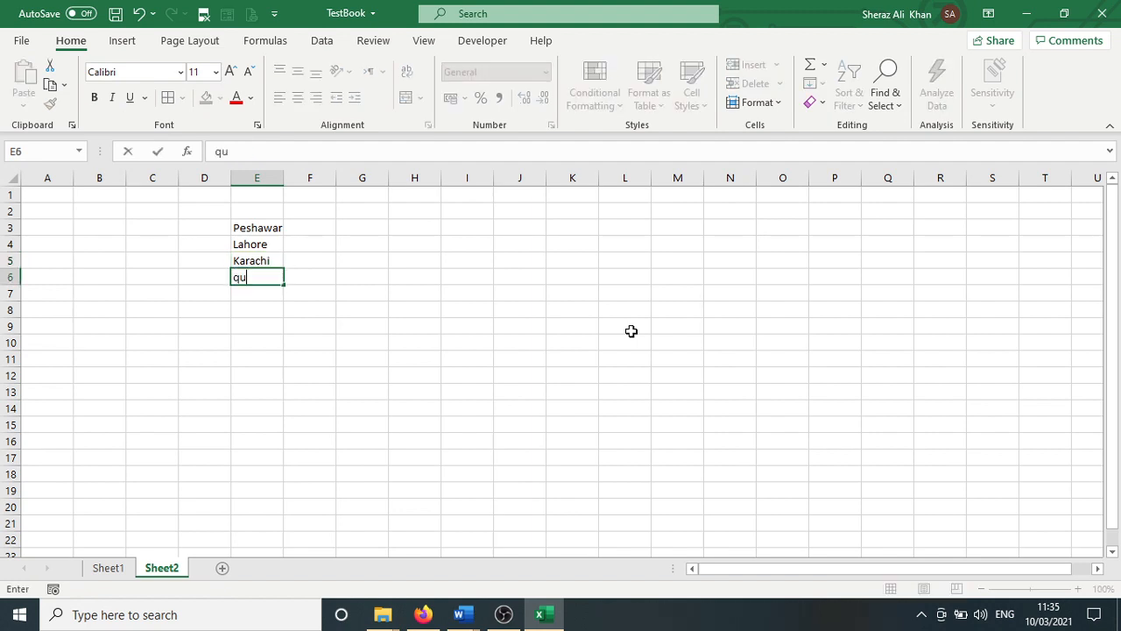
pyautogui.press('BackSpace')
pyautogui.press('BackSpace')
pyautogui.write('Quetta')
pyautogui.press('Return')
pyautogui.write('Isl')
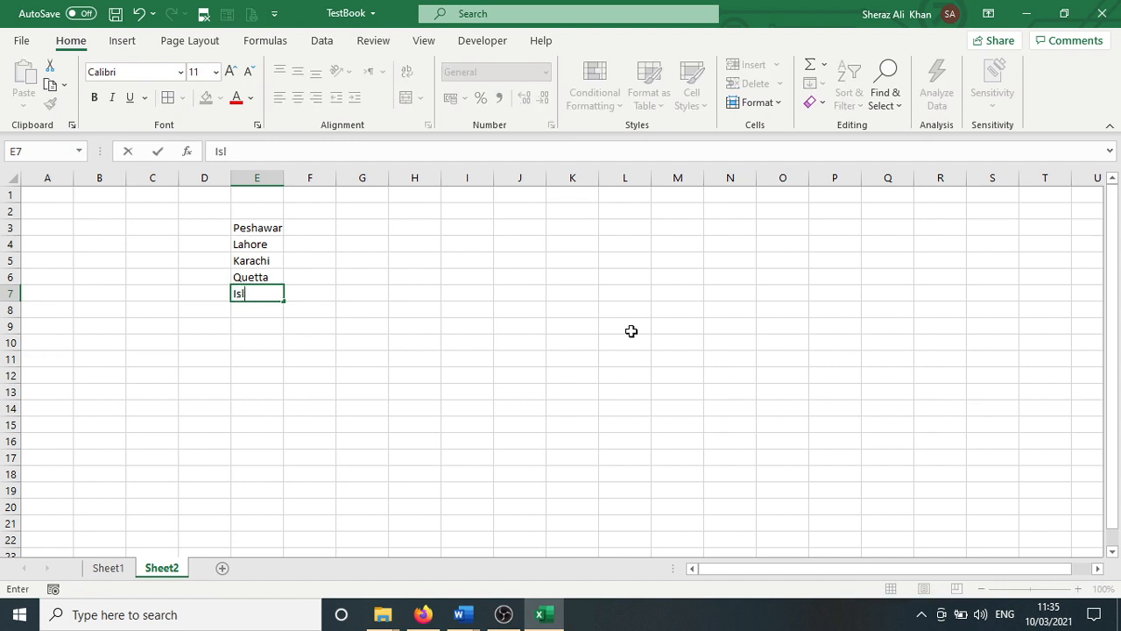
pyautogui.write('amabad')
# Enter 21 as the value beside Peshawar in cell F3
pyautogui.press('Up')
pyautogui.press('Up')
pyautogui.press('Up')
pyautogui.press('Up')
pyautogui.press('Right')
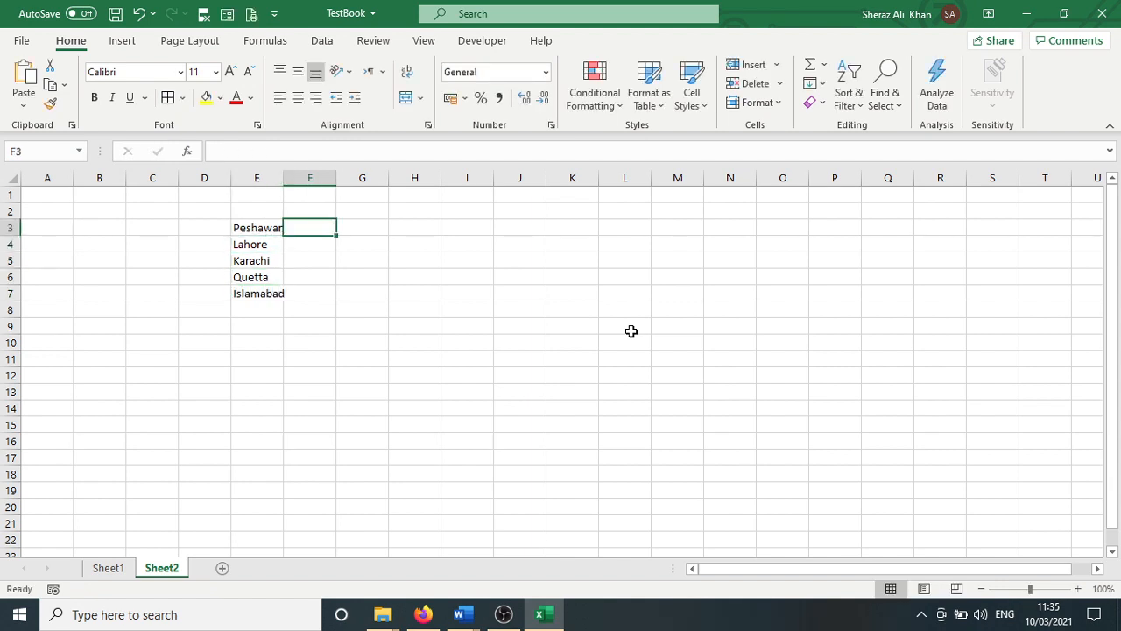
pyautogui.write('21')
pyautogui.press('Return')
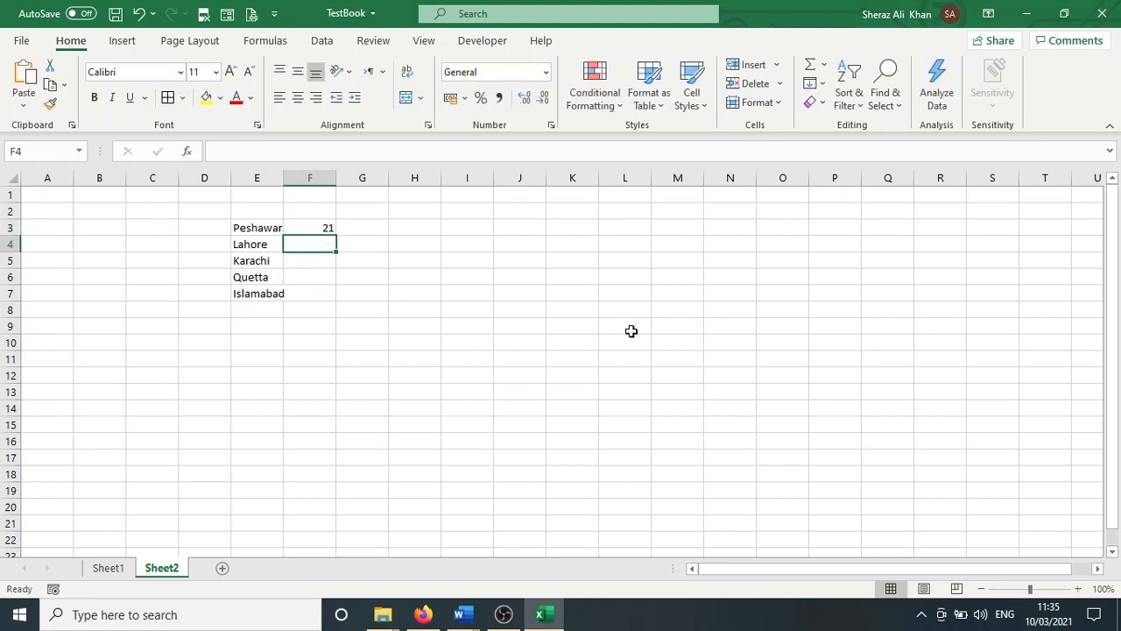
# Enter 27 as the value beside Lahore in cell F4
pyautogui.write('2')
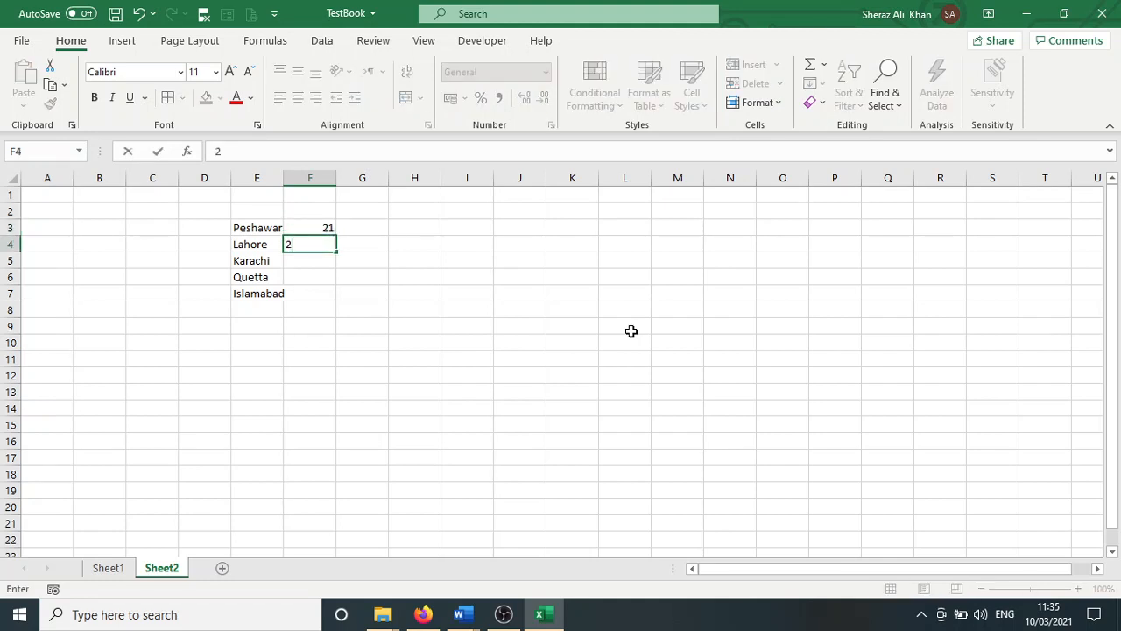
pyautogui.write('4')
pyautogui.press('BackSpace')
pyautogui.write('5')
pyautogui.press('BackSpace')
pyautogui.write('7')
pyautogui.press('Return')
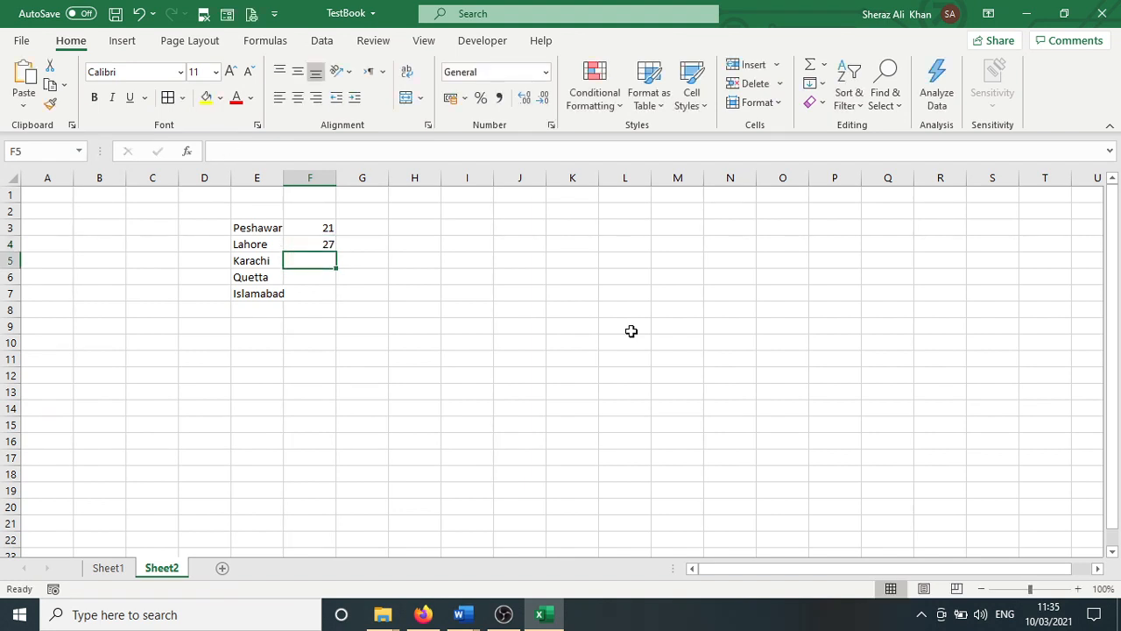
# Complete the city values with 31 in F5, 15 in F6 and 22 in F7, and save the workbook
pyautogui.write('31')
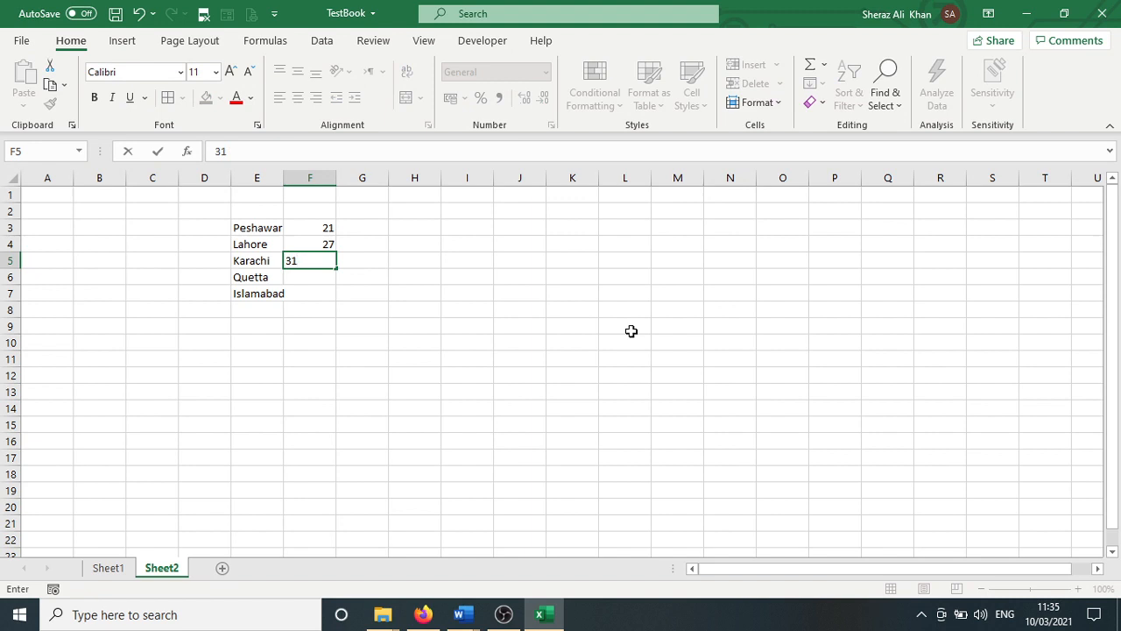
pyautogui.press('Return')
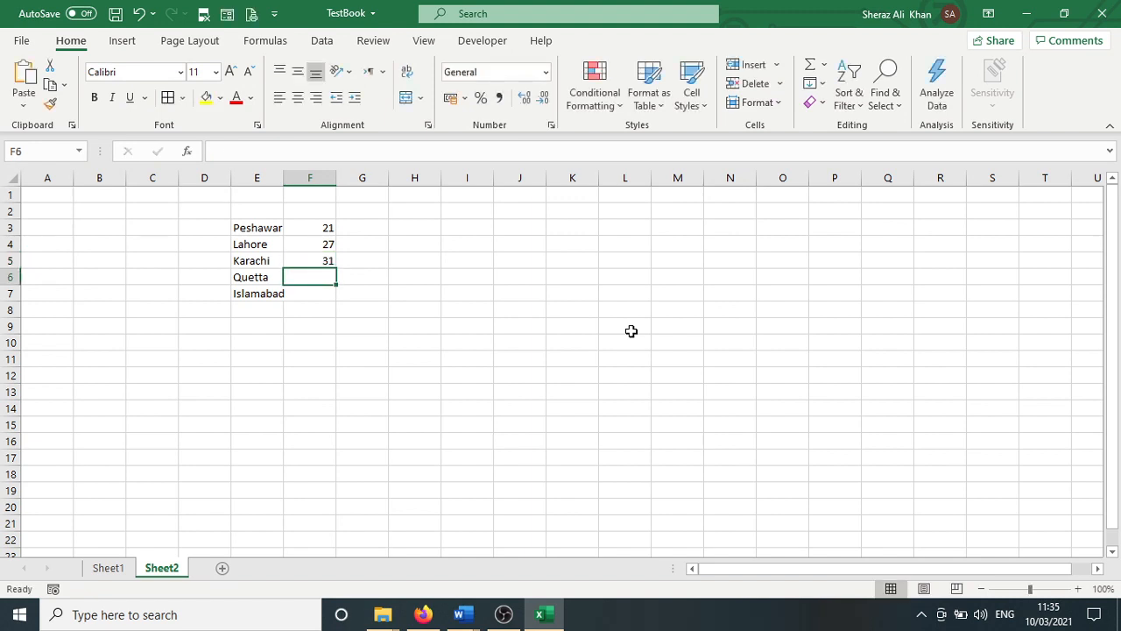
pyautogui.write('15')
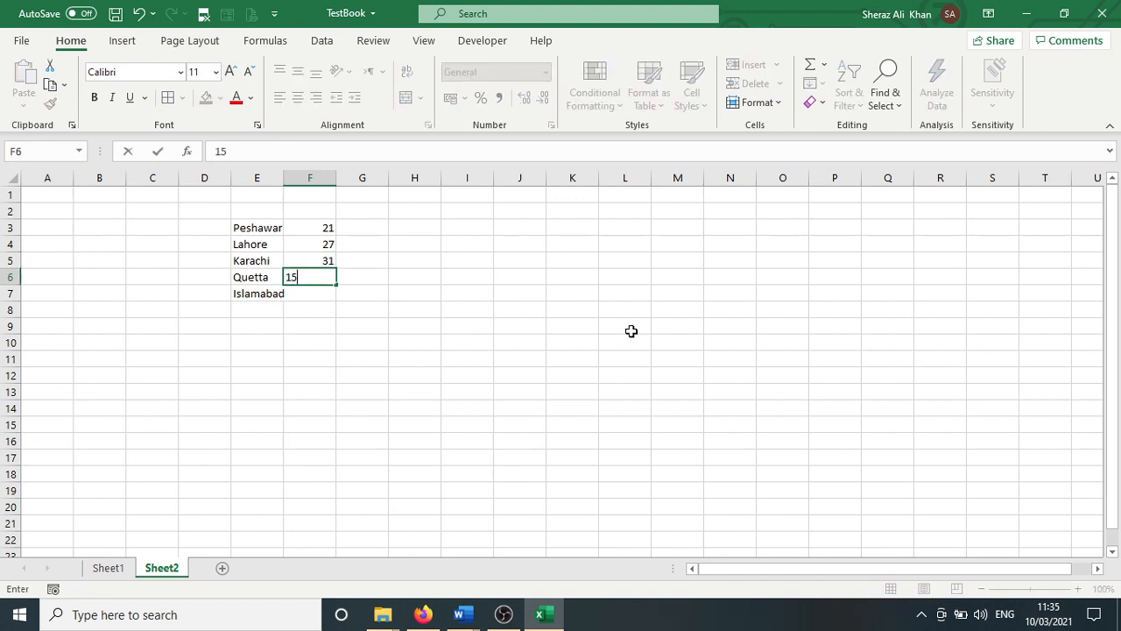
pyautogui.press('Return')
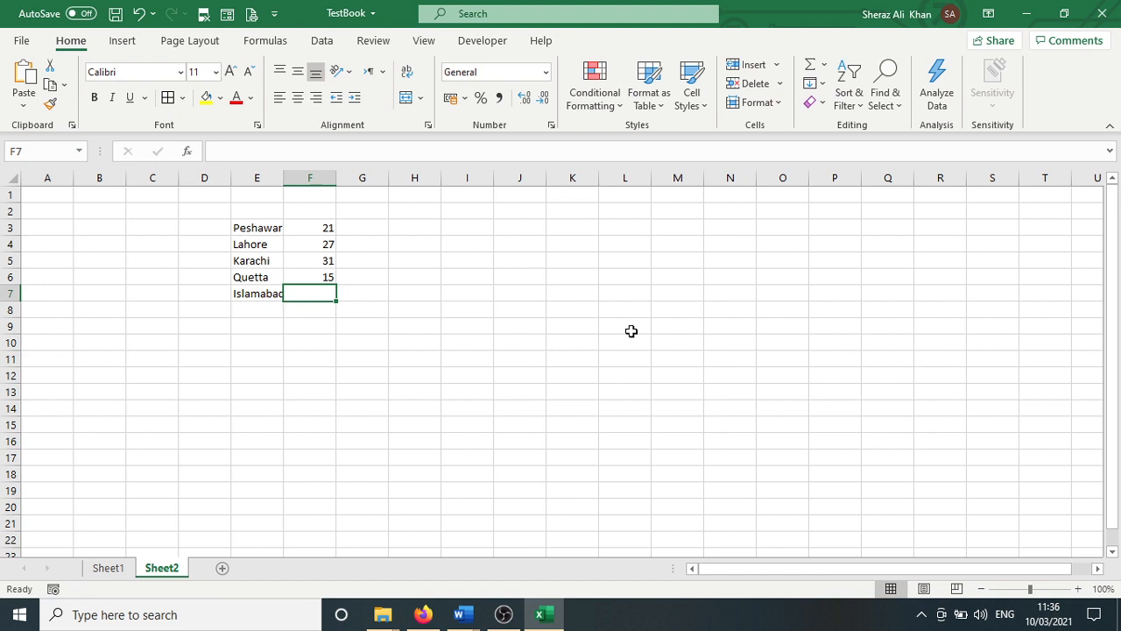
pyautogui.write('22')
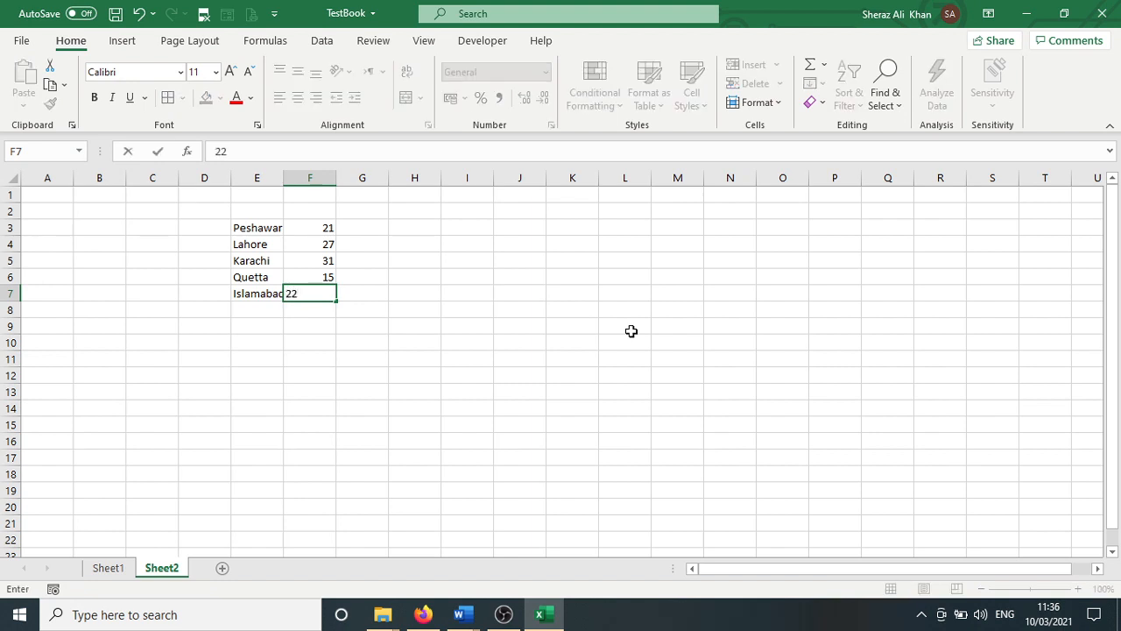
pyautogui.press('Return')
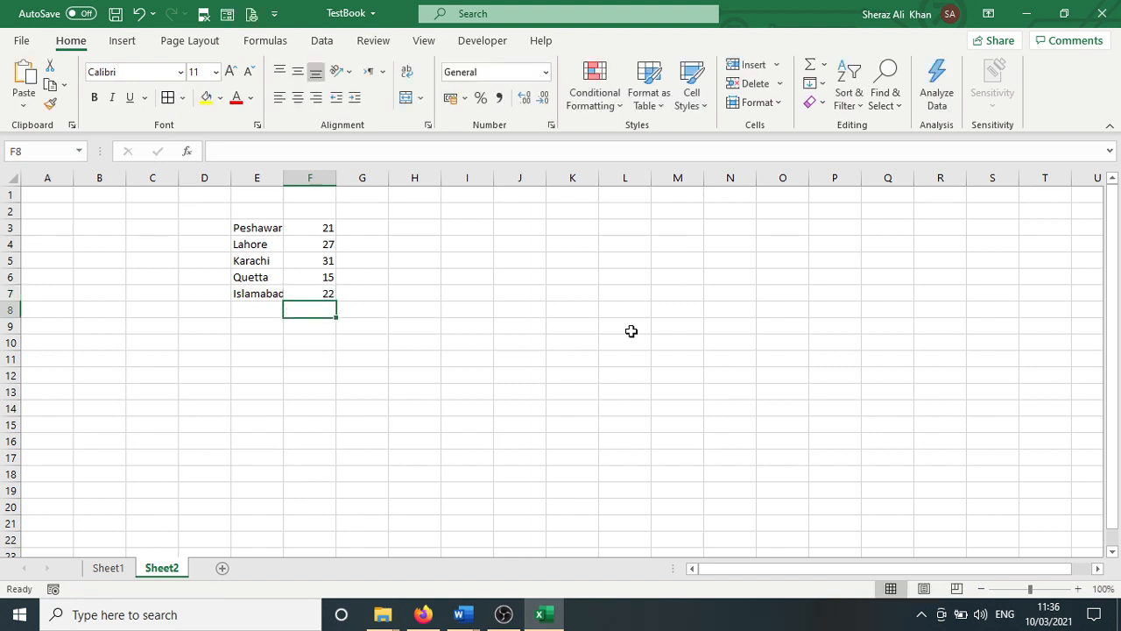
pyautogui.hotkey('ctrl', 's')
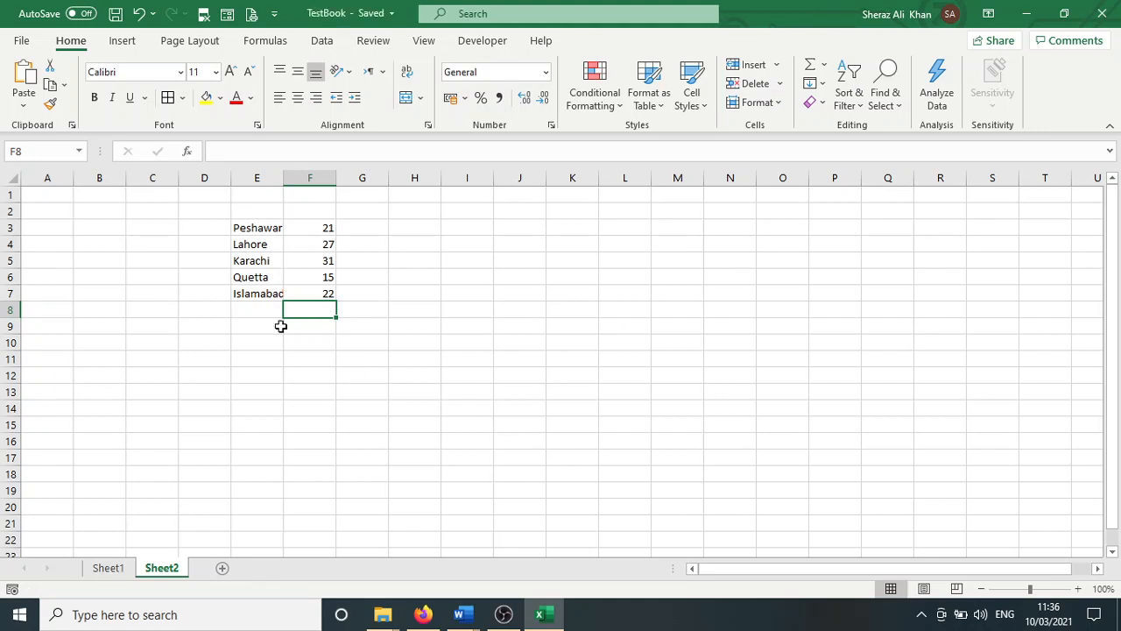
# Insert a Clustered Column chart from the city names and values in E3:F7
pyautogui.click(275, 232)
pyautogui.moveTo(275, 232); pyautogui.dragTo(320, 293)
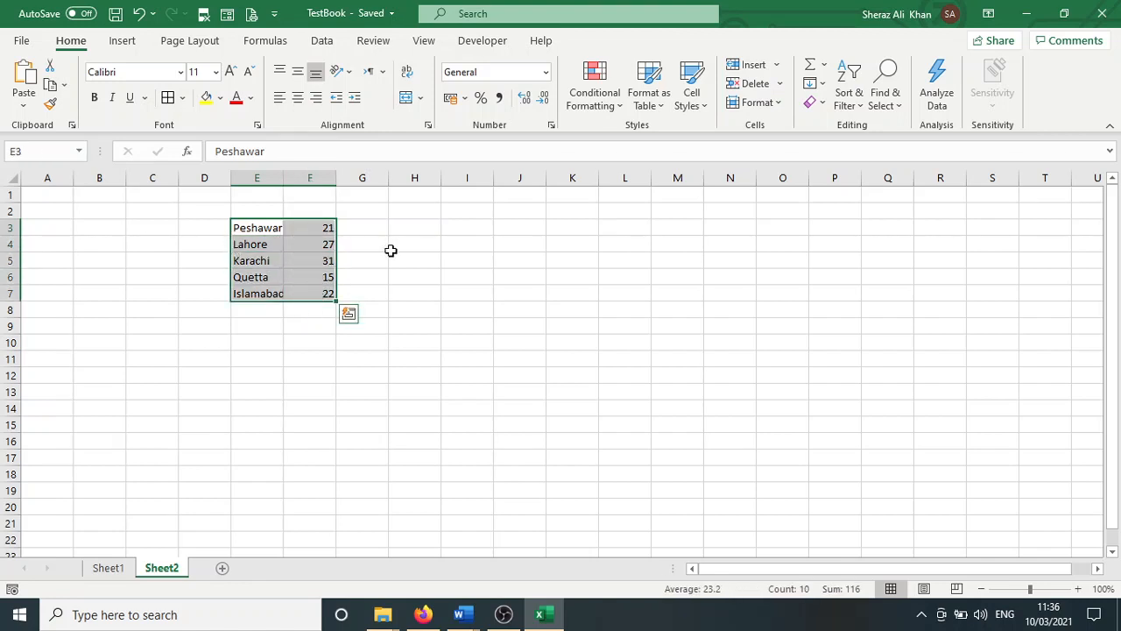
pyautogui.click(123, 42)
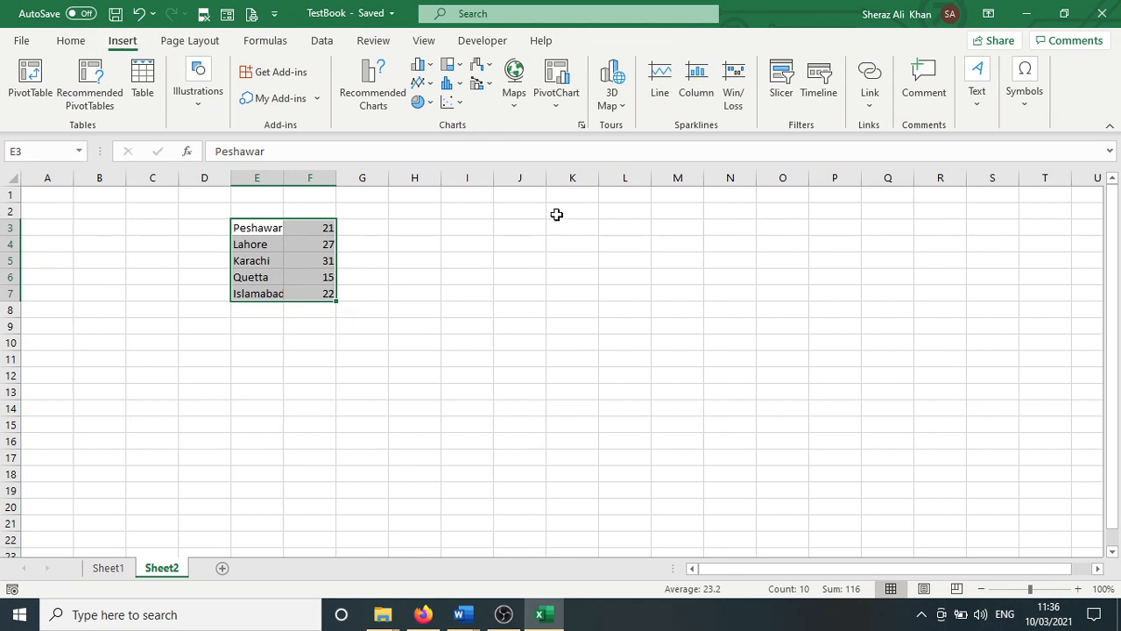
pyautogui.click(582, 126)
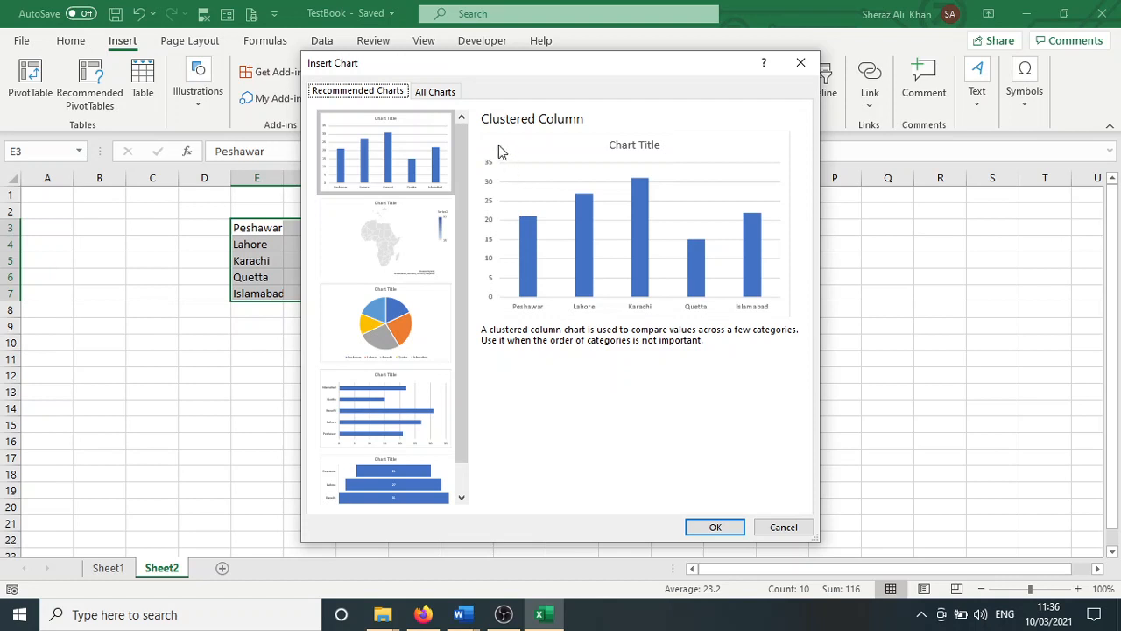
pyautogui.click(453, 100)
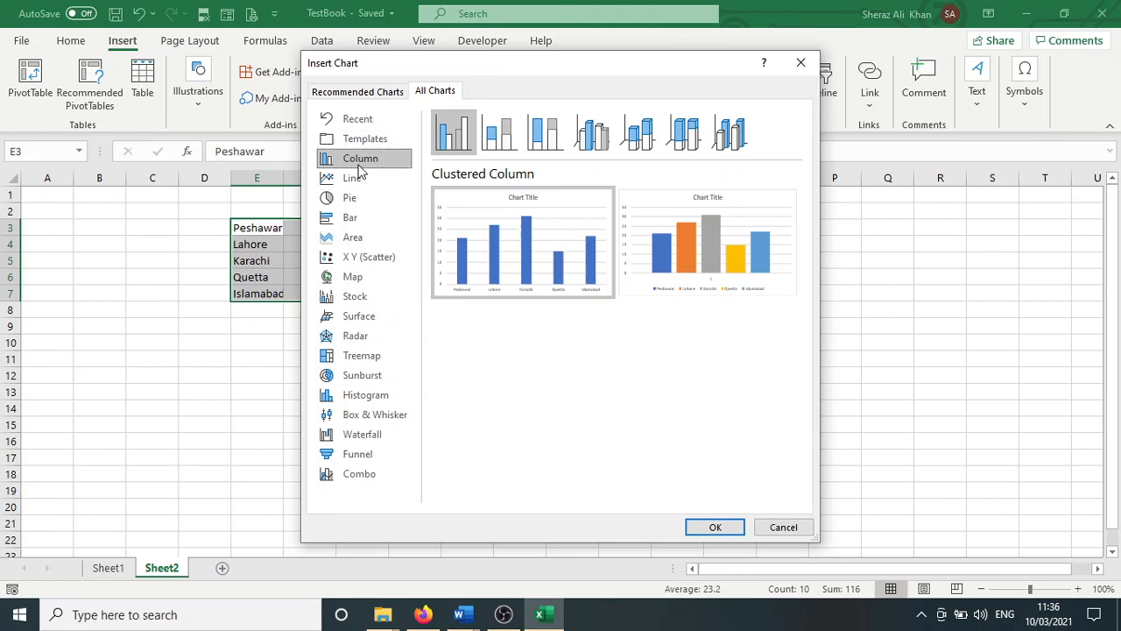
pyautogui.click(356, 221)
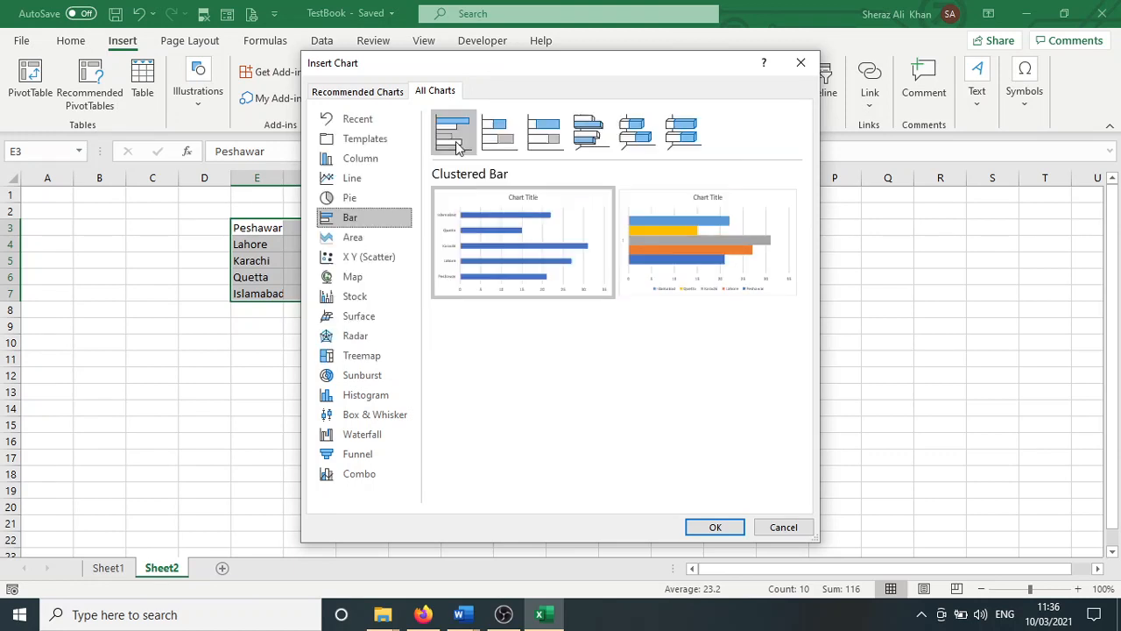
pyautogui.click(364, 160)
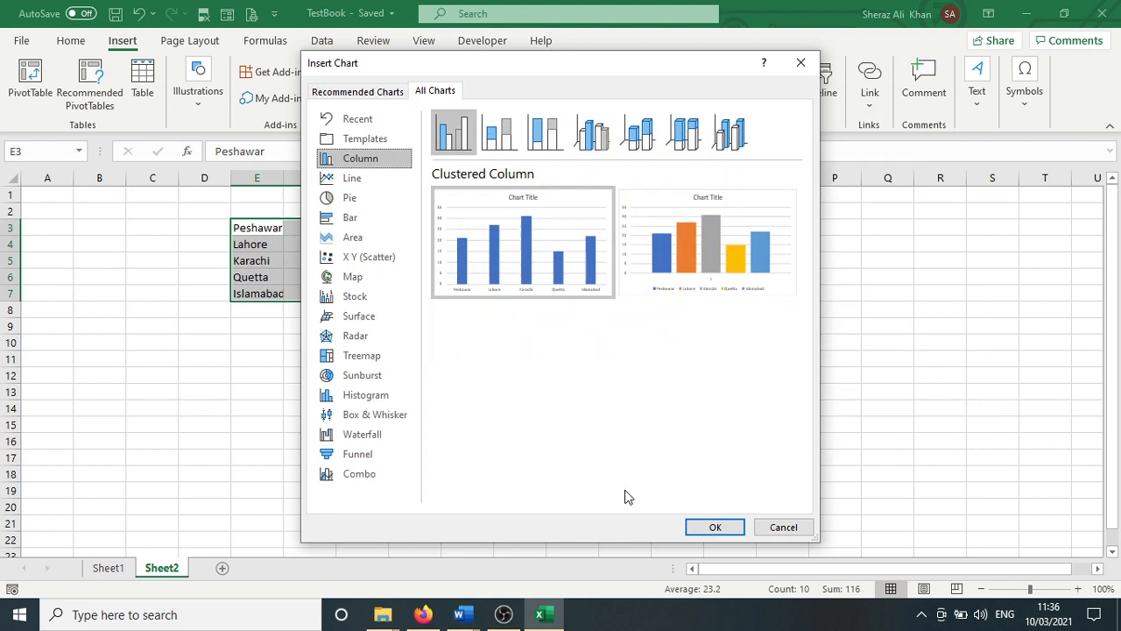
pyautogui.click(697, 526)
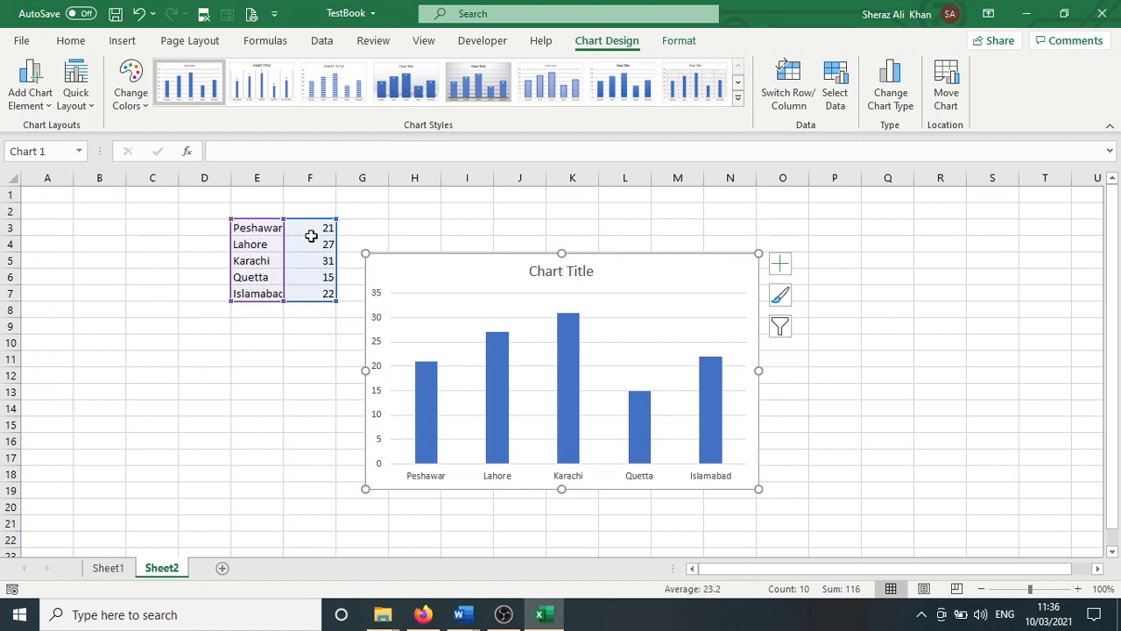
# Replace the column chart's placeholder title with "Daily Maximum Temperatures"
pyautogui.click(589, 270)
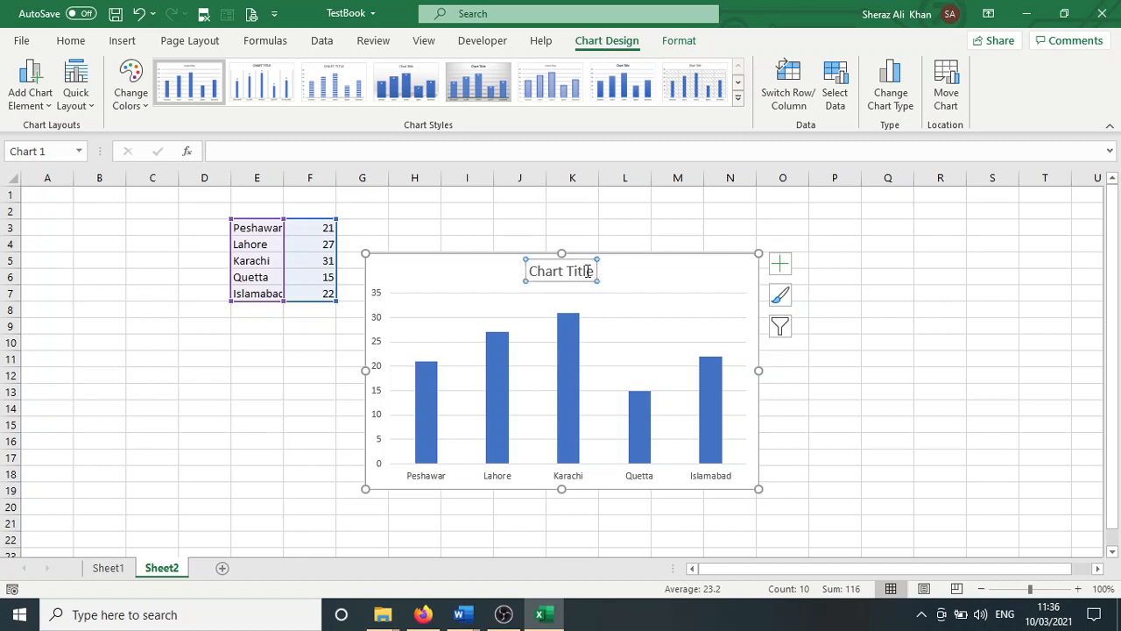
pyautogui.click(529, 271)
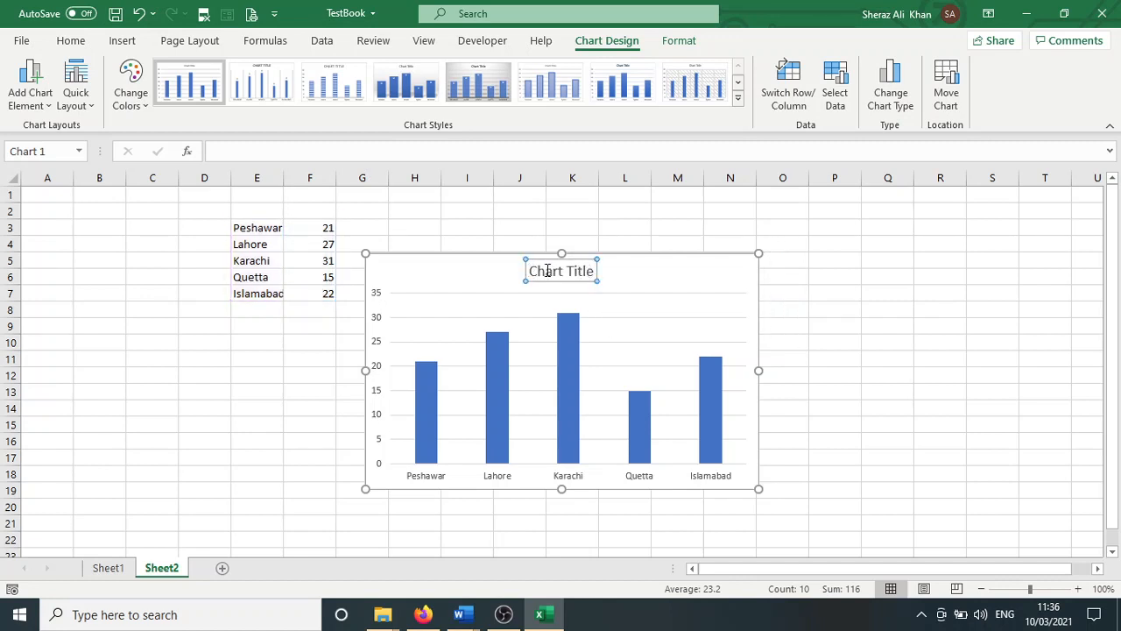
pyautogui.doubleClick(546, 273)
pyautogui.press('Delete')
pyautogui.press('Delete')
pyautogui.press('Delete')
pyautogui.press('Delete')
pyautogui.press('Delete')
pyautogui.press('Delete')
pyautogui.press('Delete')
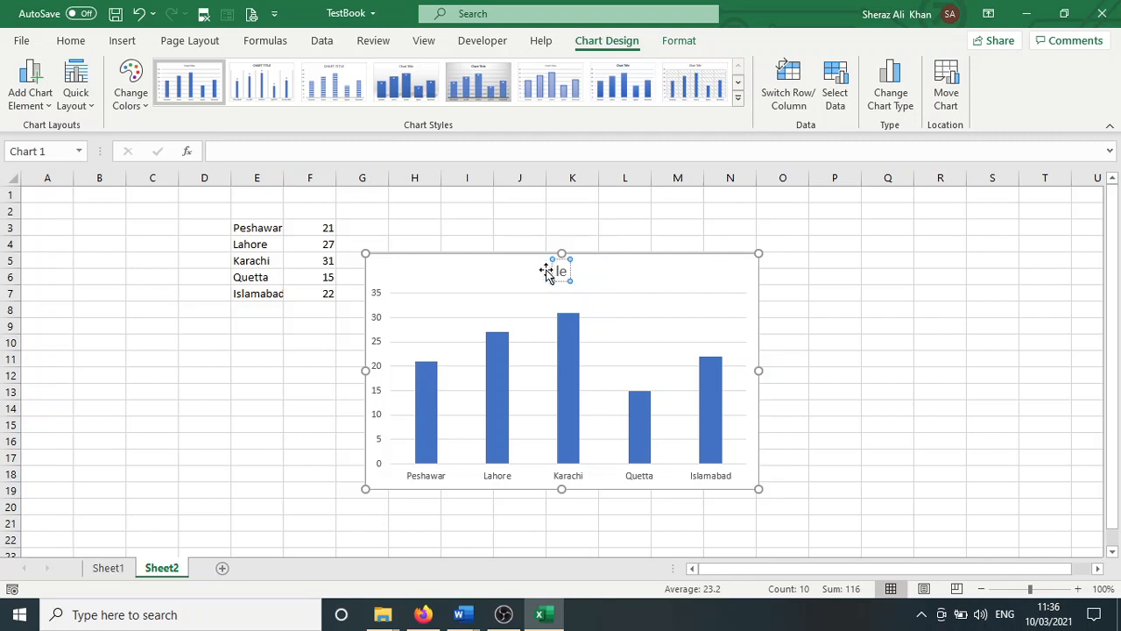
pyautogui.write('Dail')
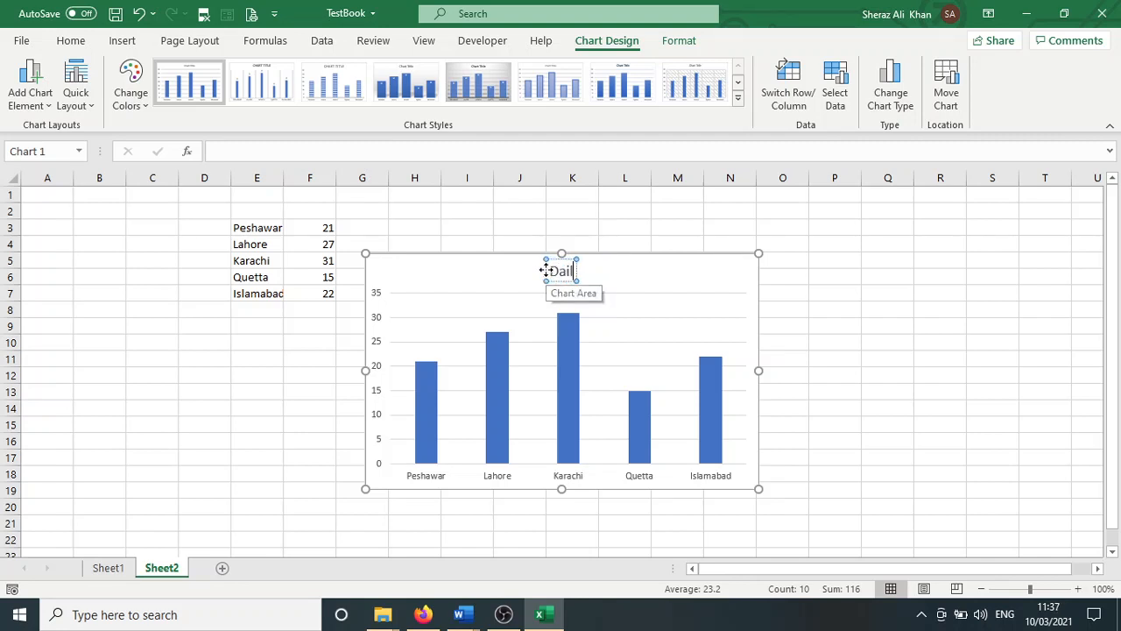
pyautogui.write('y Maximu')
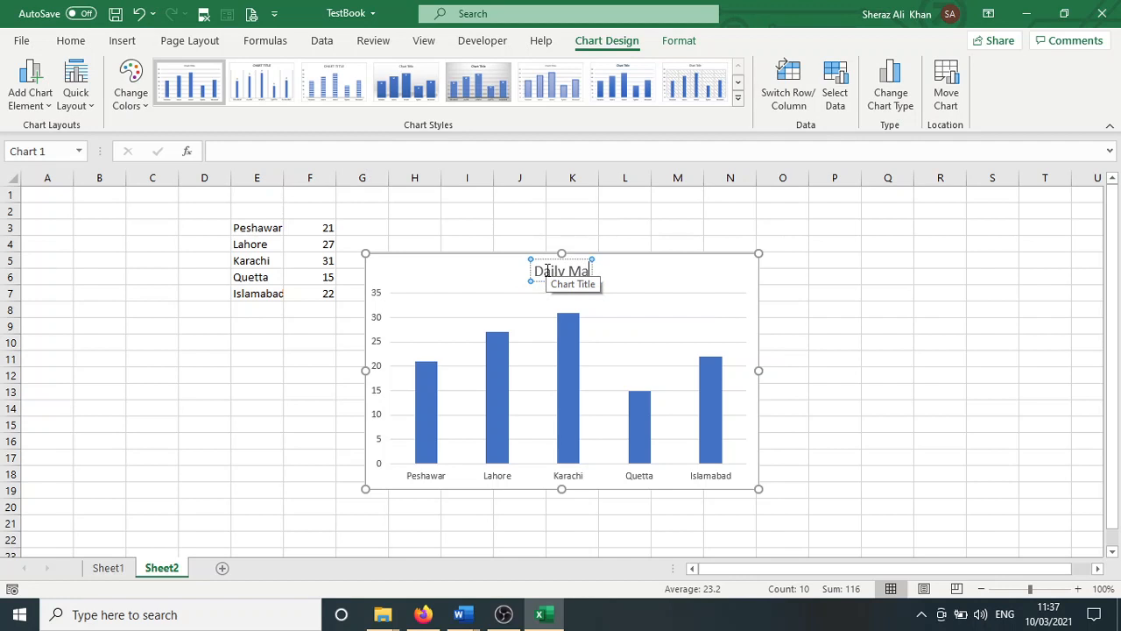
pyautogui.write('xi')
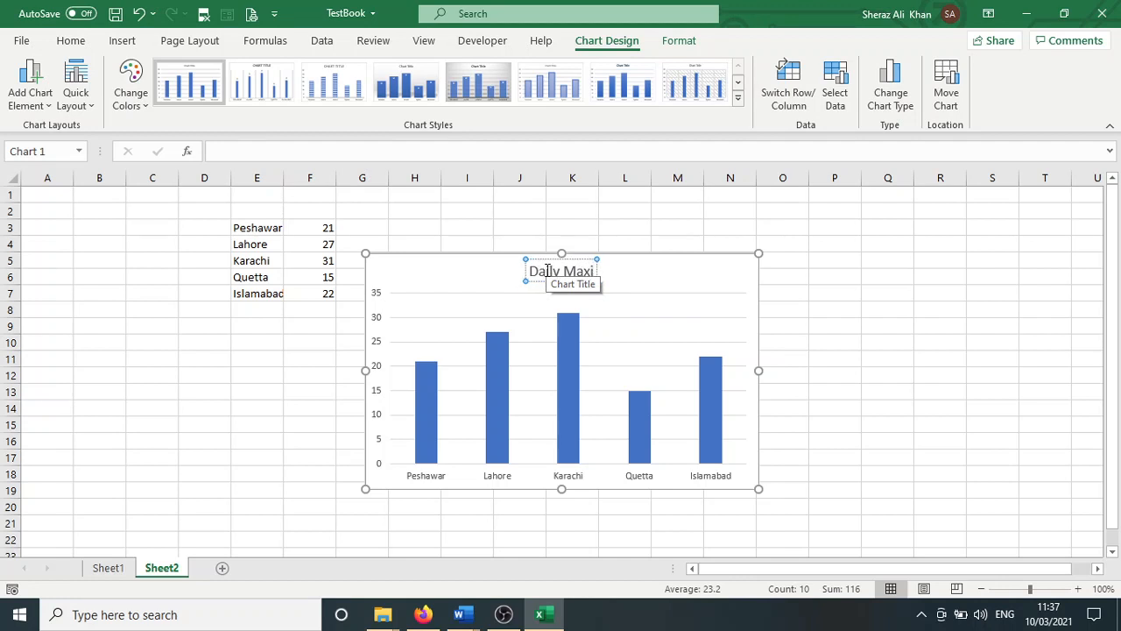
pyautogui.write('mum Temp')
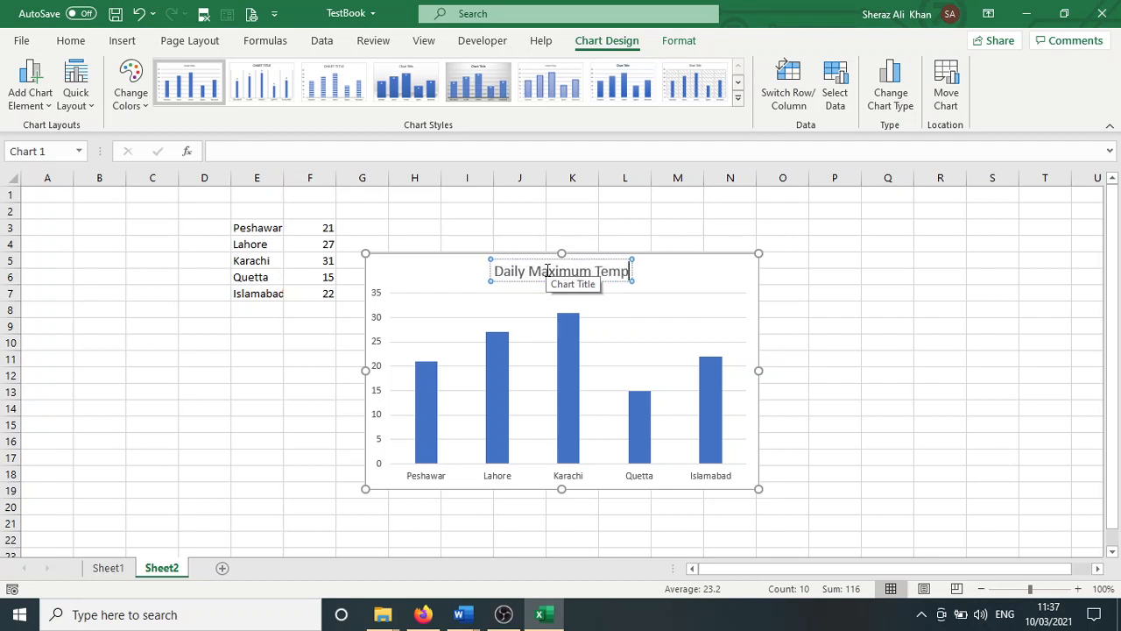
pyautogui.write('eratures')
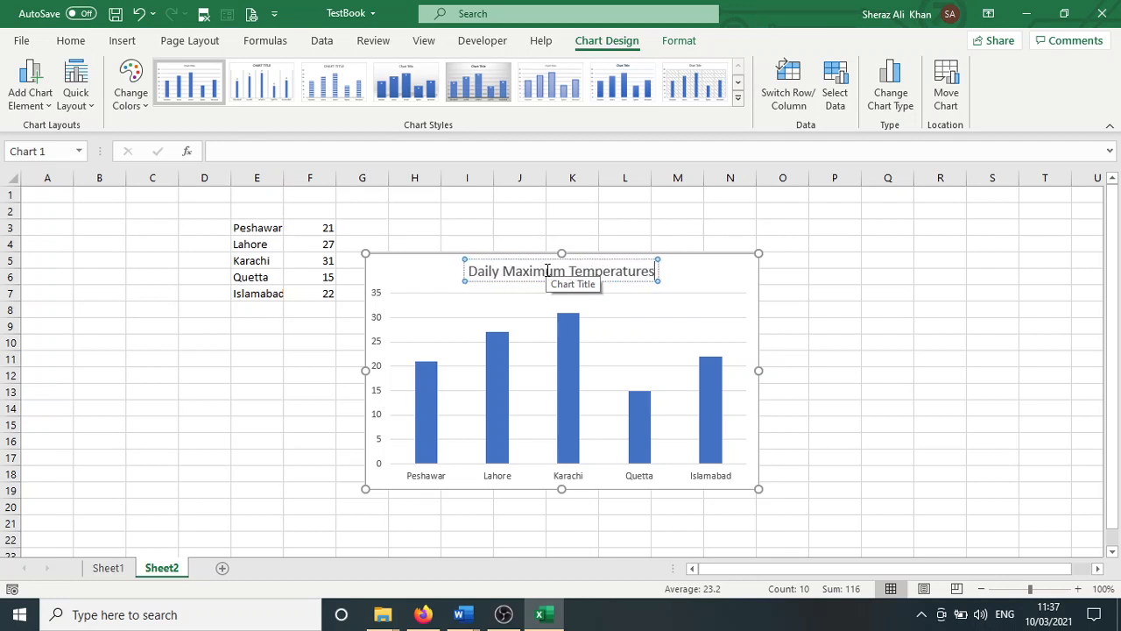
pyautogui.click(746, 277)
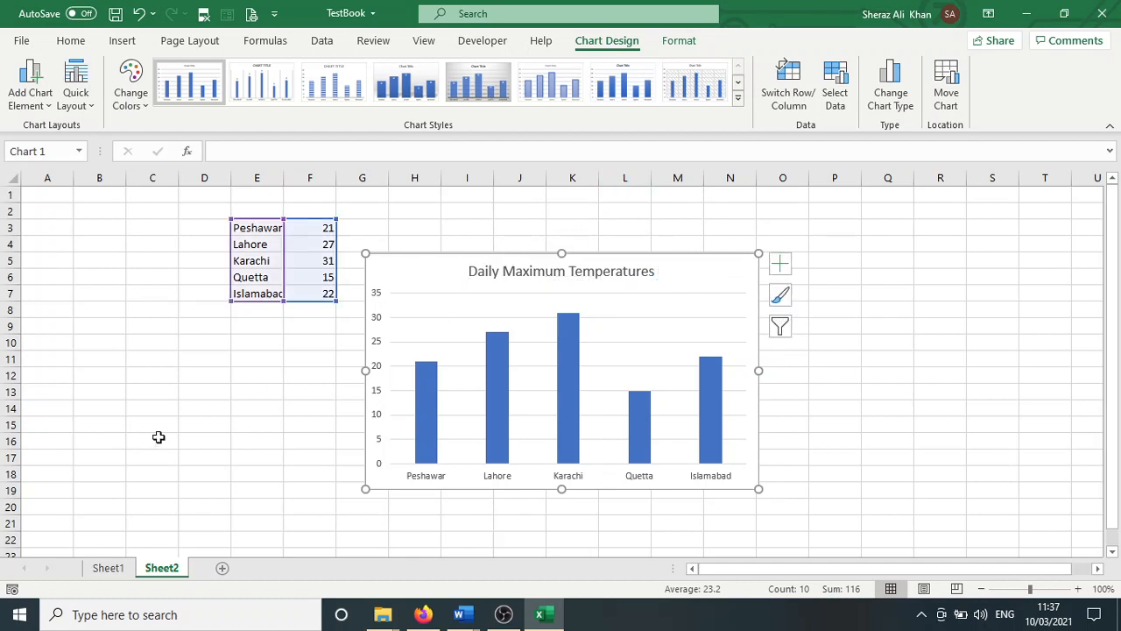
# Save the workbook, and view the sine wave chart on Sheet1 before returning to the temperature chart on Sheet2
pyautogui.click(120, 569)
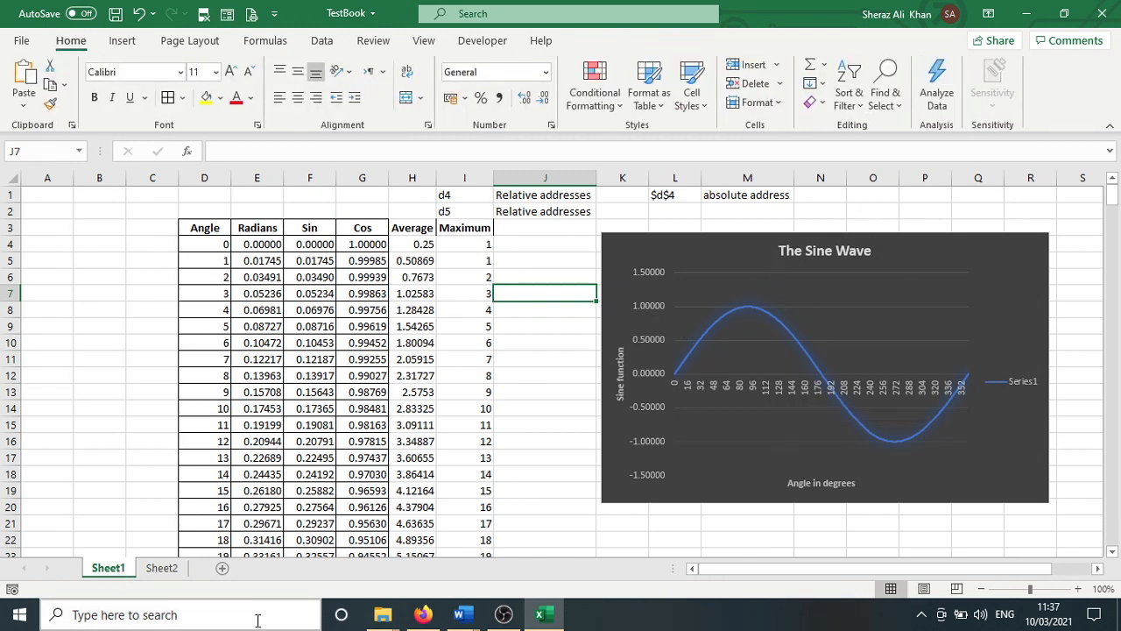
pyautogui.click(165, 569)
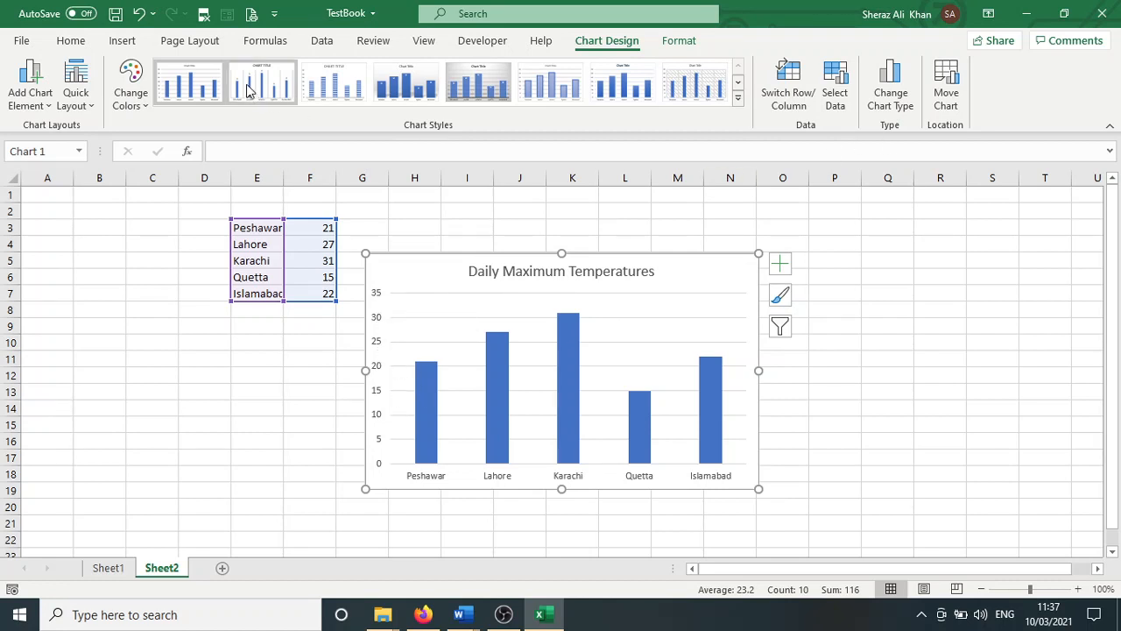
pyautogui.click(75, 40)
pyautogui.click(114, 15)
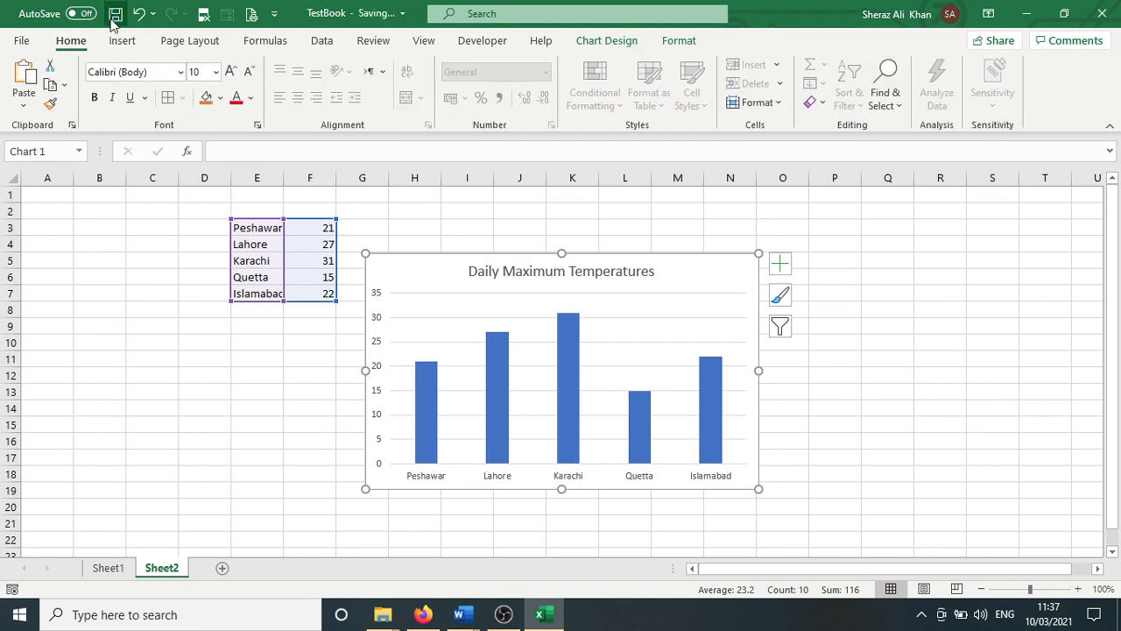
pyautogui.click(104, 568)
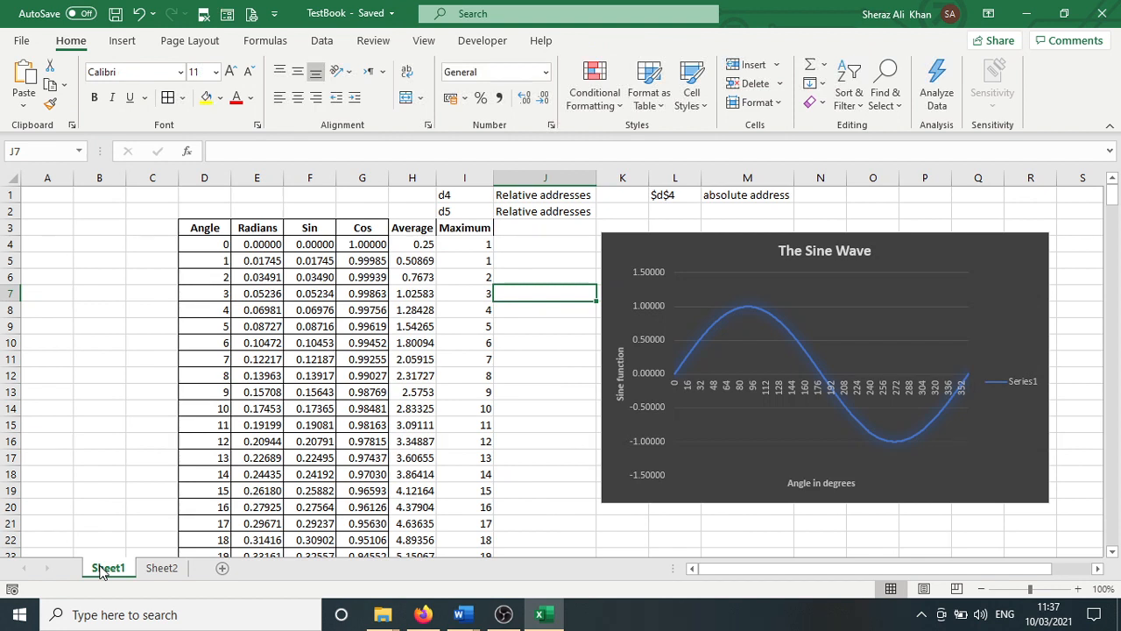
pyautogui.click(161, 568)
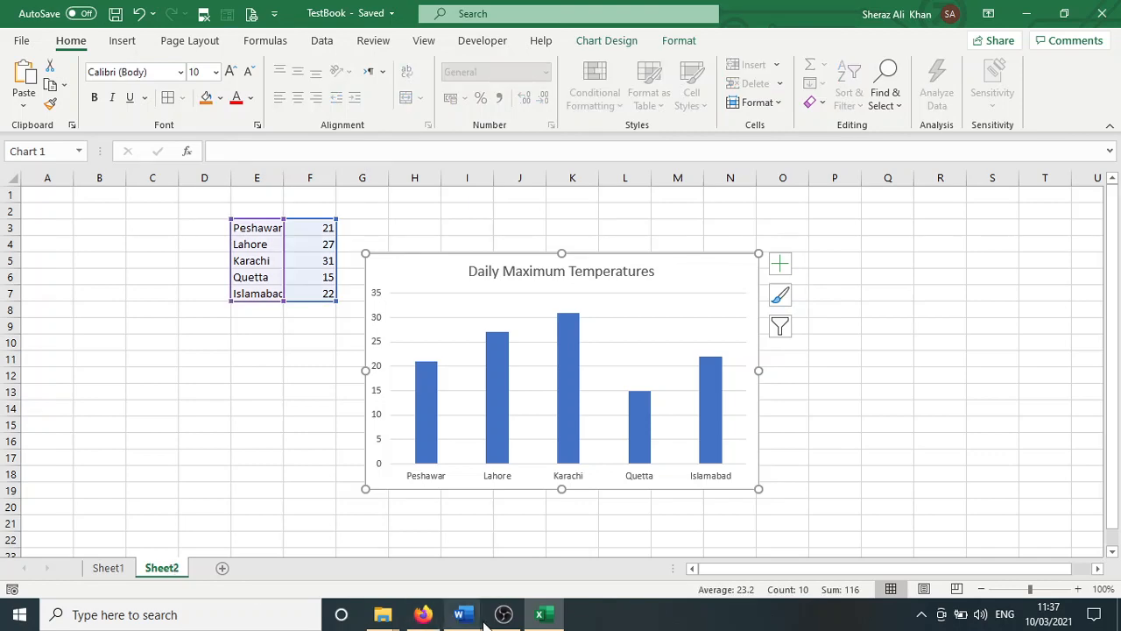